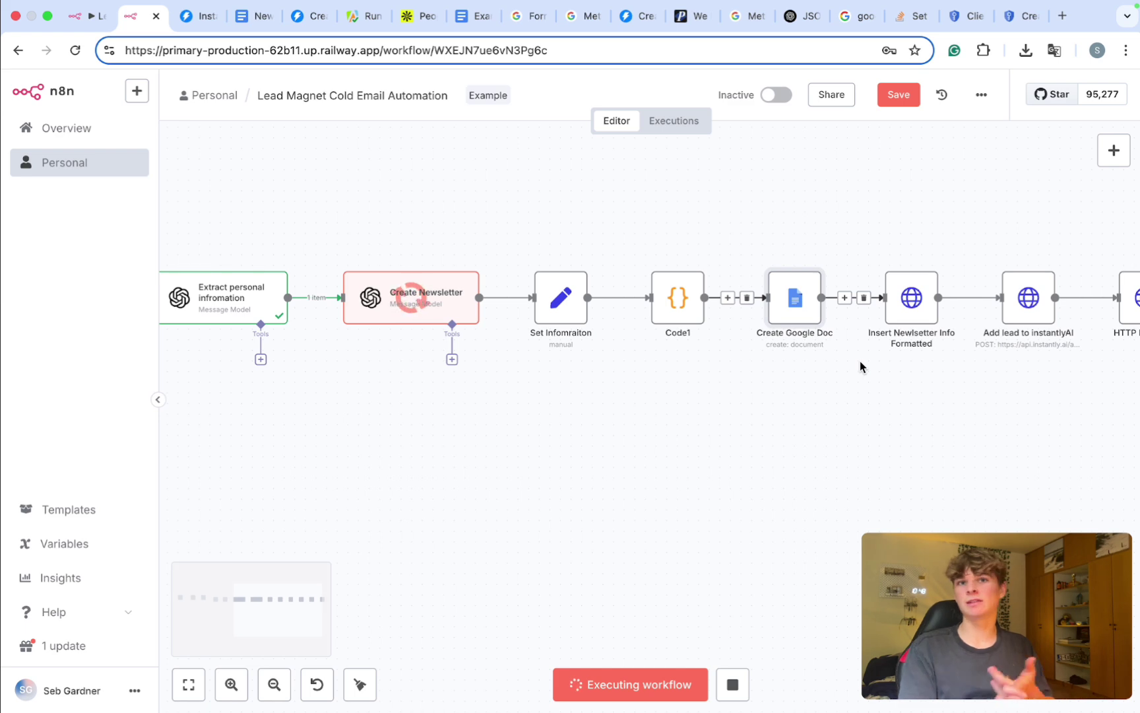
Step: During the test run, pan right and box-select the final request nodes, including Add lead to instantlyAI and HTTP Request4
{"action": "scroll", "coordinate": [859, 362], "scroll_direction": "right", "scroll_amount": 2}
{"action": "scroll", "coordinate": [859, 361], "scroll_direction": "right", "scroll_amount": 3}
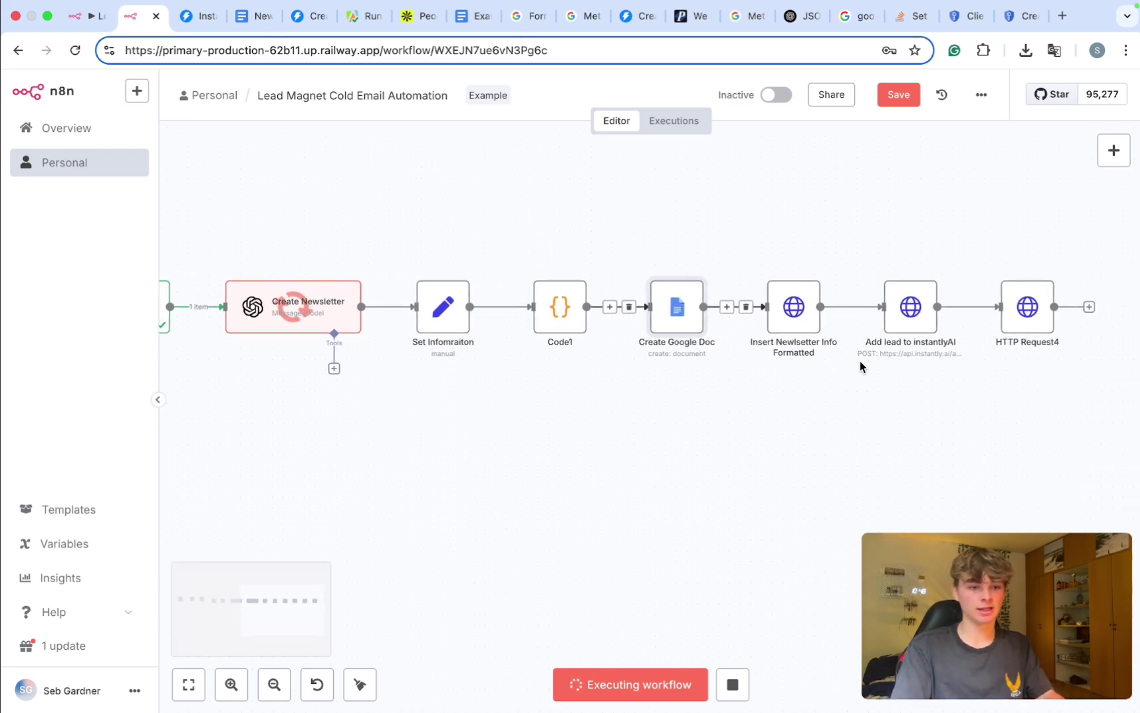
{"action": "left_click_drag", "start_coordinate": [696, 237], "coordinate": [1023, 384]}
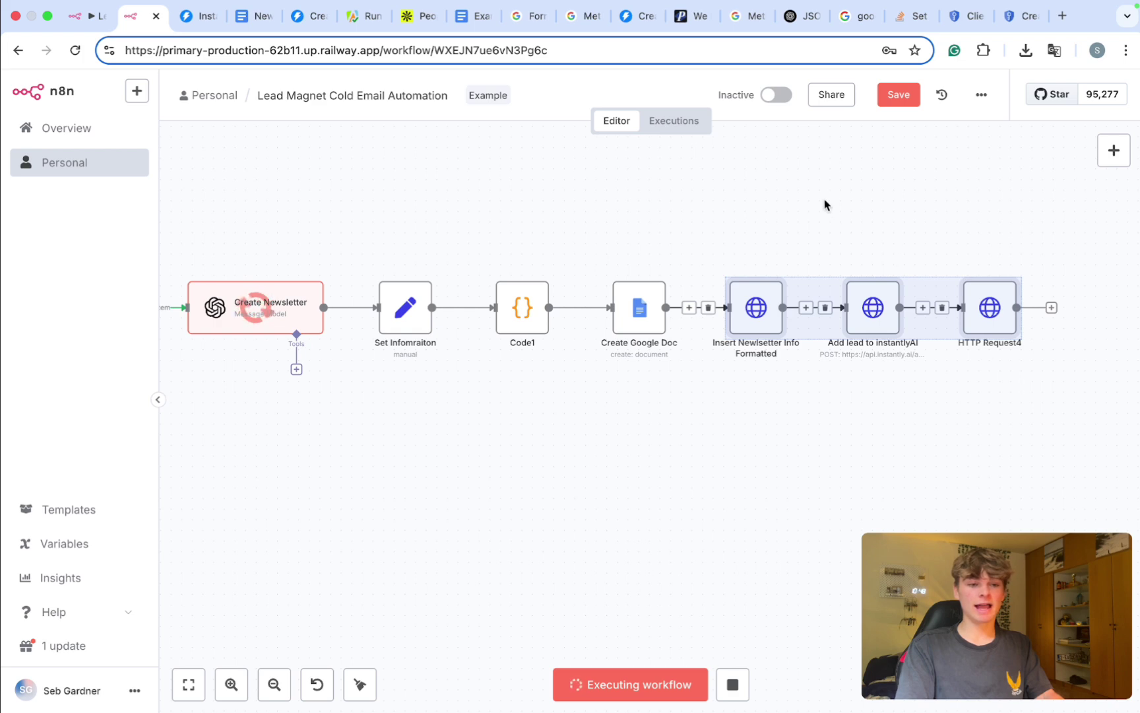
{"action": "left_click_drag", "start_coordinate": [803, 211], "coordinate": [922, 362]}
{"action": "scroll", "coordinate": [922, 362], "scroll_direction": "down", "scroll_amount": 5}
{"action": "left_click_drag", "start_coordinate": [921, 273], "coordinate": [990, 420]}
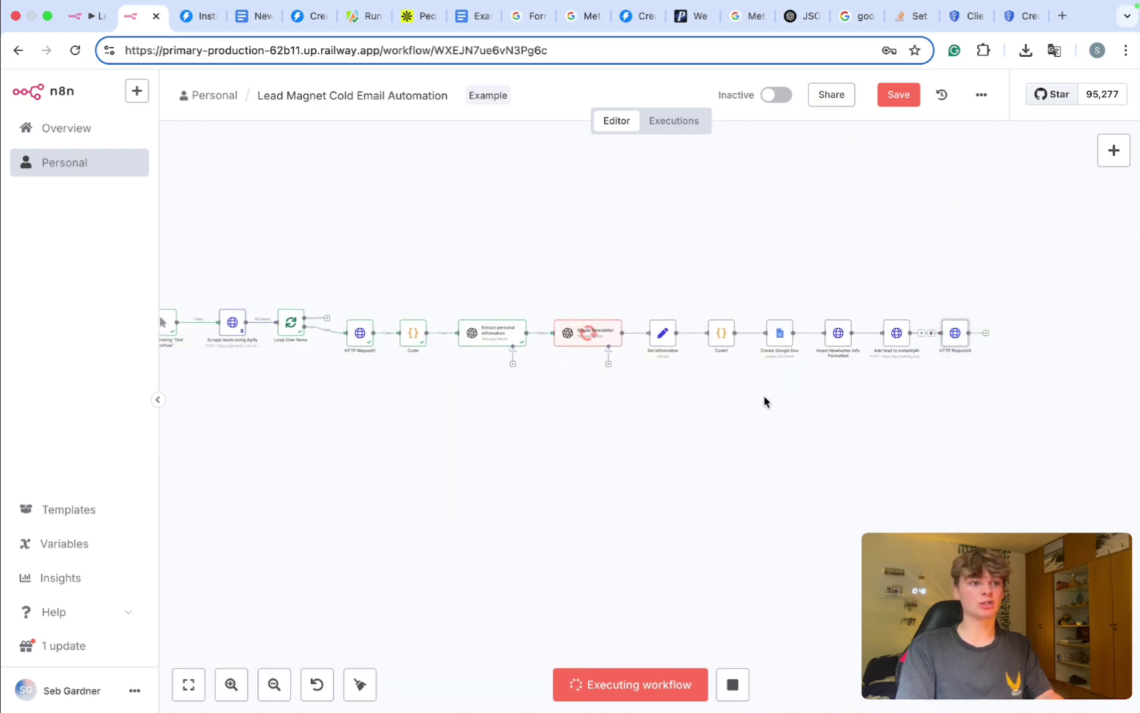
Step: Reselect HTTP Request4 and Create Newsletter as the run reaches Add lead to instantlyAI, then check Instantly
{"action": "scroll", "coordinate": [764, 401], "scroll_direction": "left", "scroll_amount": 2}
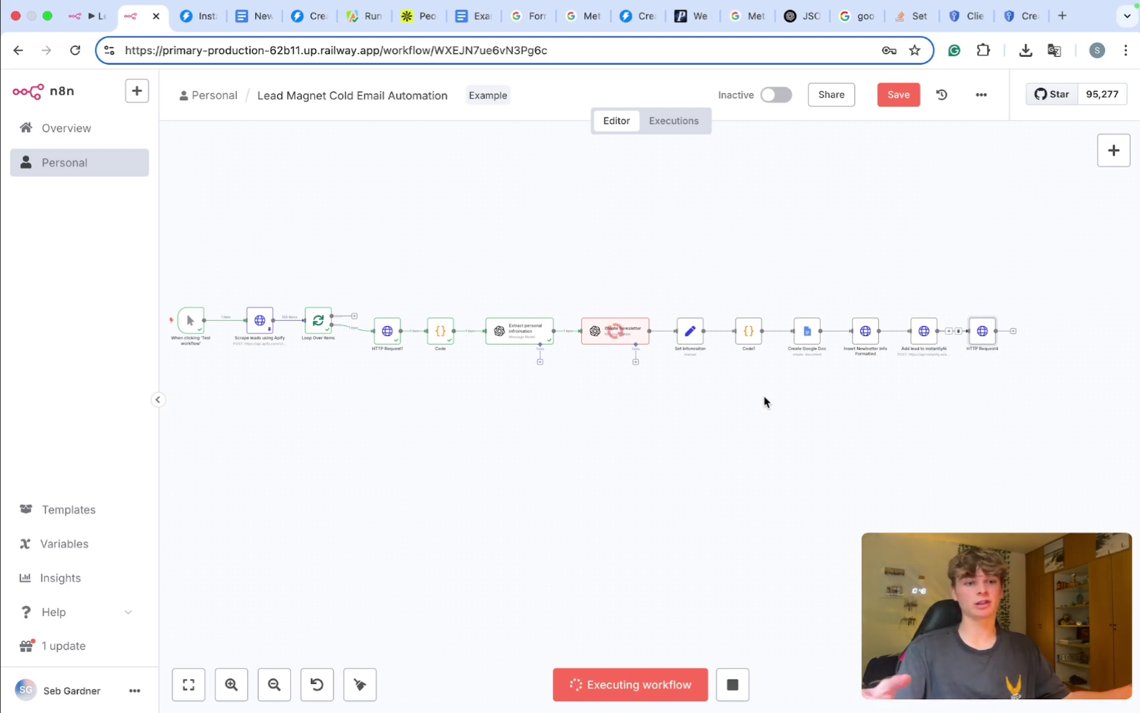
{"action": "left_click_drag", "start_coordinate": [972, 266], "coordinate": [1026, 409]}
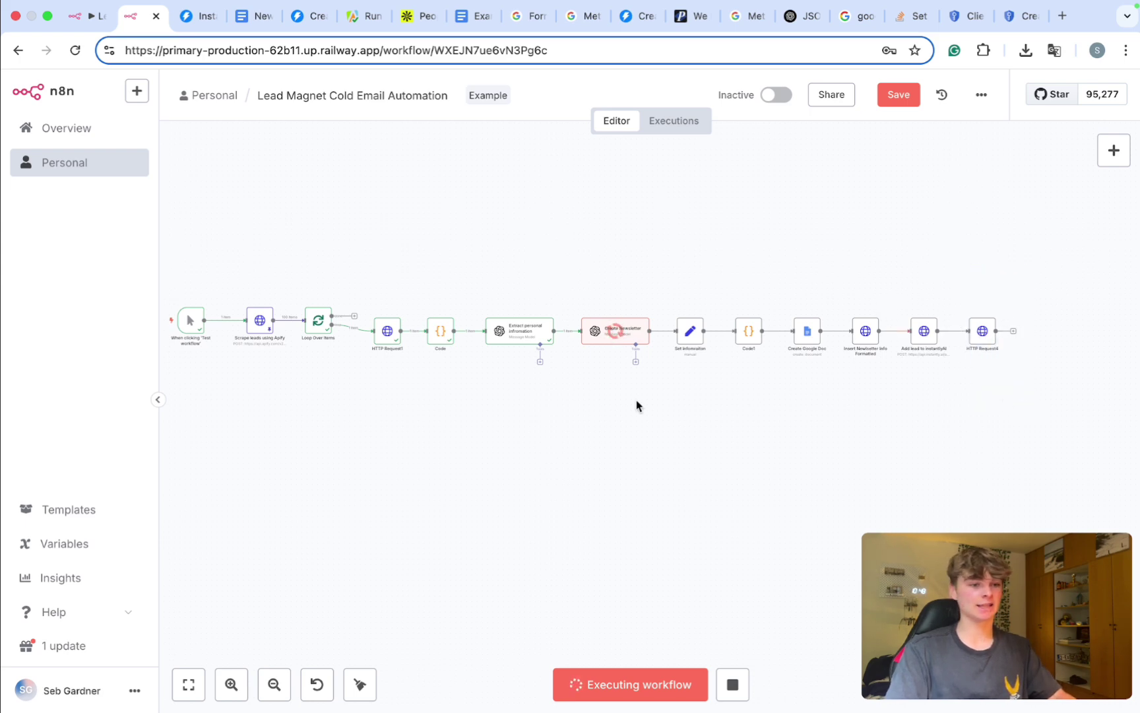
{"action": "scroll", "coordinate": [636, 402], "scroll_direction": "left", "scroll_amount": 3}
{"action": "left_click_drag", "start_coordinate": [591, 241], "coordinate": [679, 425]}
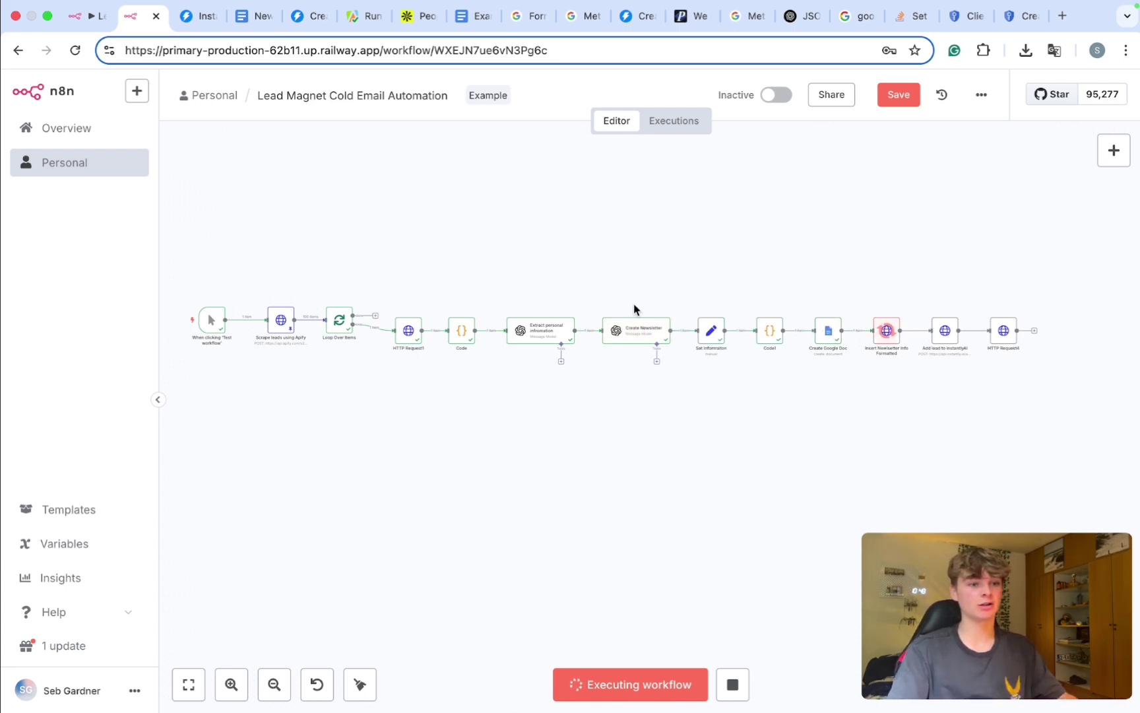
{"action": "scroll", "coordinate": [911, 329], "scroll_direction": "up", "scroll_amount": 5}
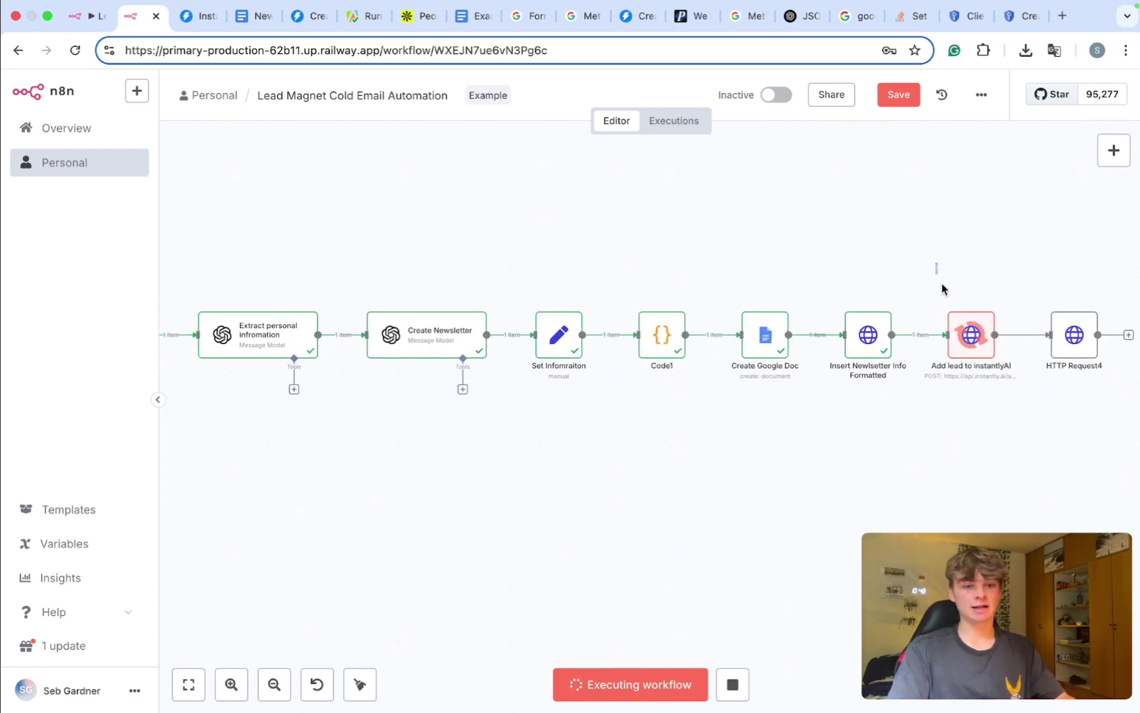
{"action": "scroll", "coordinate": [777, 430], "scroll_direction": "down", "scroll_amount": 3}
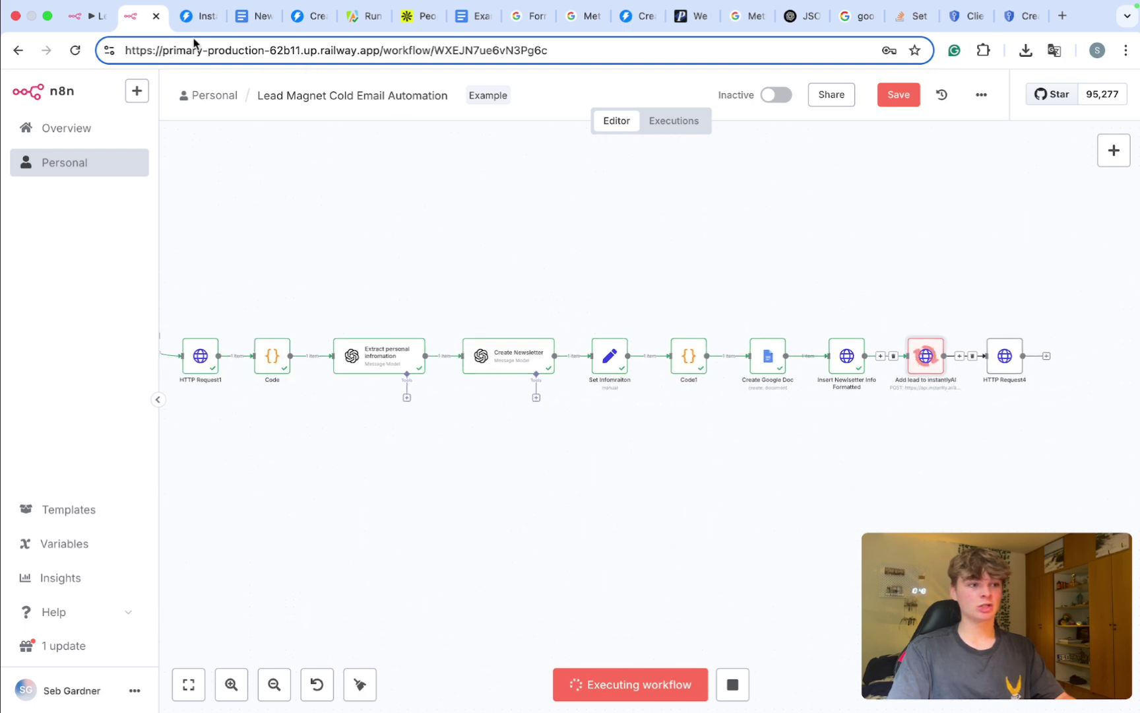
{"action": "left_click", "coordinate": [195, 16]}
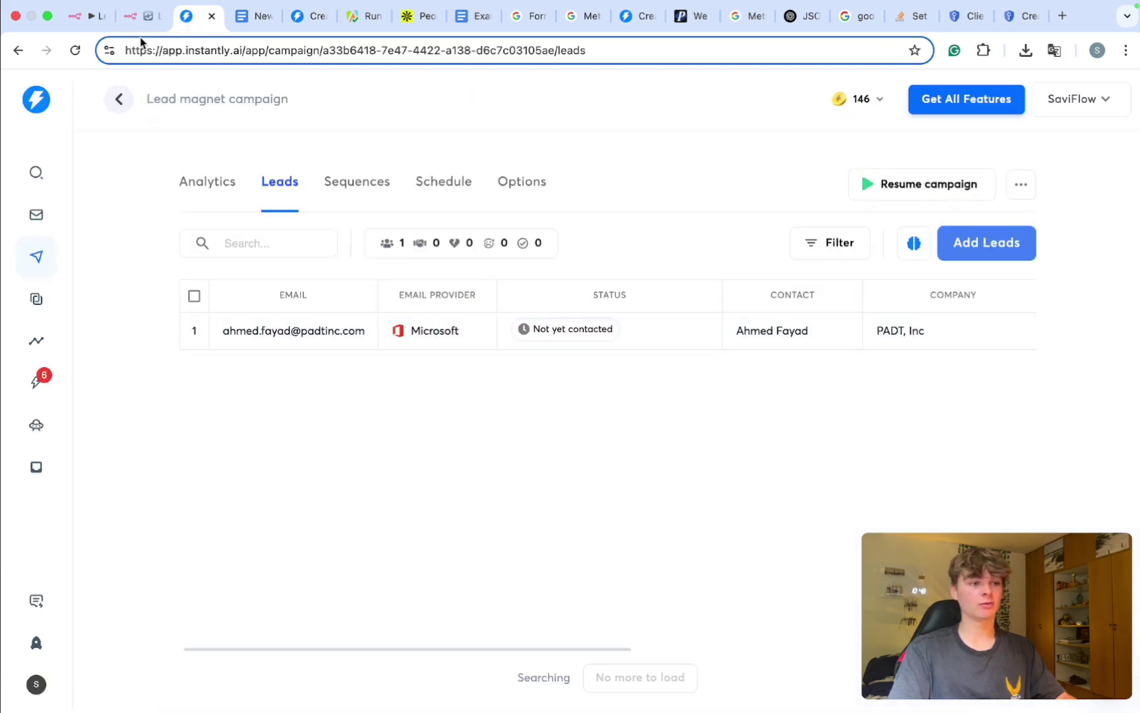
Step: Find the Lead magnet campaign's second lead and open its Lead Details to the Document_URL
{"action": "left_click", "coordinate": [140, 17]}
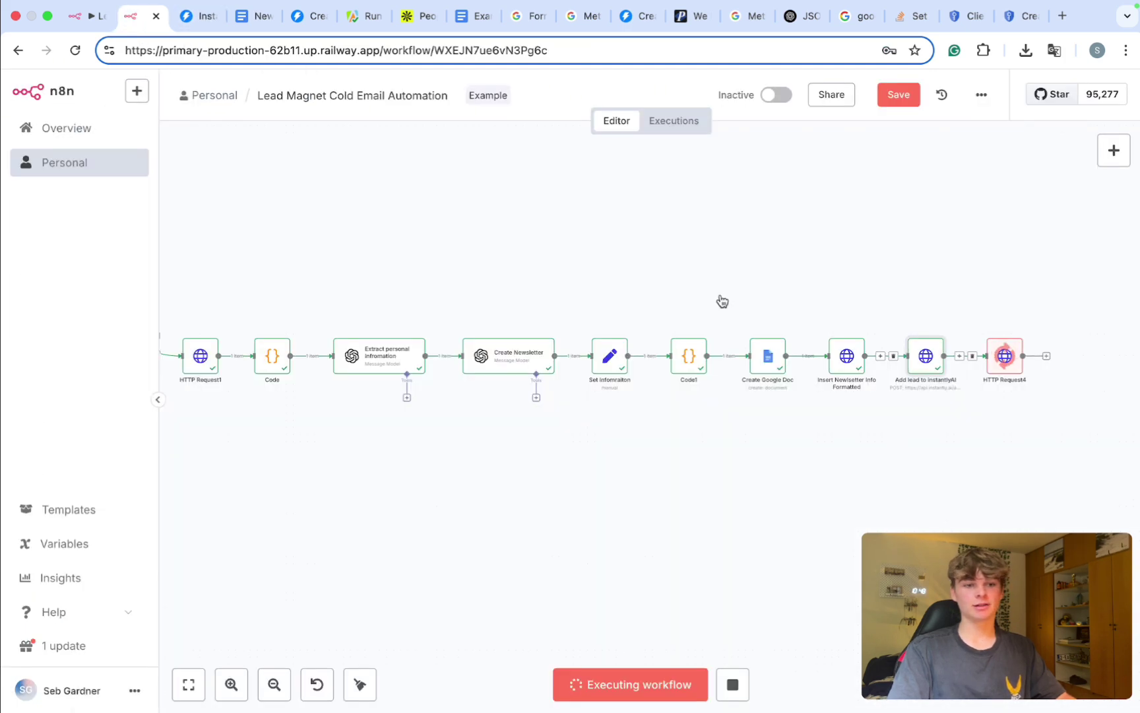
{"action": "left_click", "coordinate": [198, 17]}
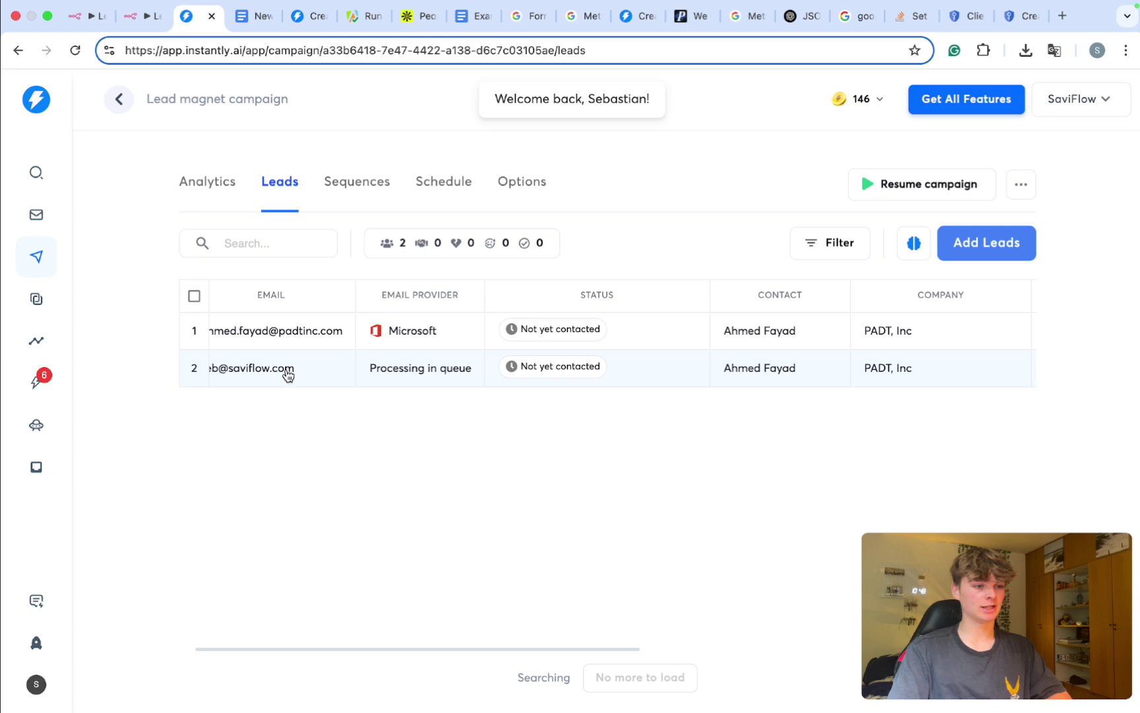
{"action": "scroll", "coordinate": [516, 369], "scroll_direction": "right", "scroll_amount": 10}
{"action": "scroll", "coordinate": [594, 376], "scroll_direction": "right", "scroll_amount": 5}
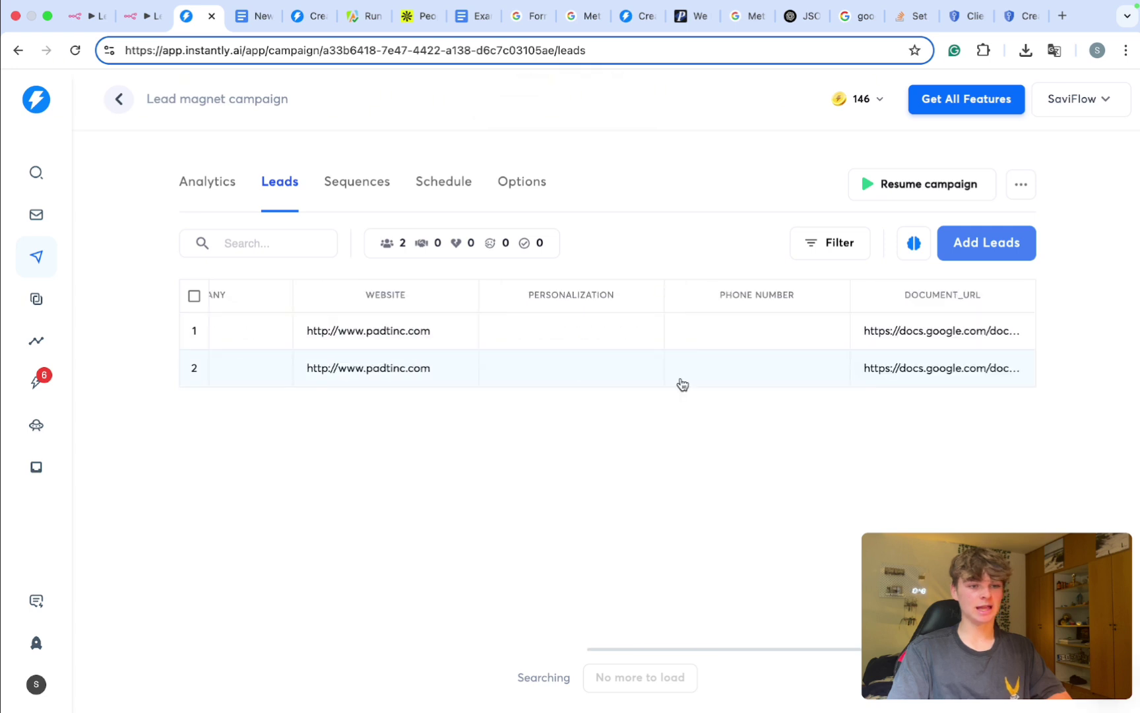
{"action": "left_click", "coordinate": [906, 367]}
{"action": "scroll", "coordinate": [940, 462], "scroll_direction": "down", "scroll_amount": 4}
{"action": "left_click", "coordinate": [851, 610]}
Step: Open the lead's copied Document_URL in a new browser tab
{"action": "key", "text": "super+a"}
{"action": "key", "text": "super+t"}
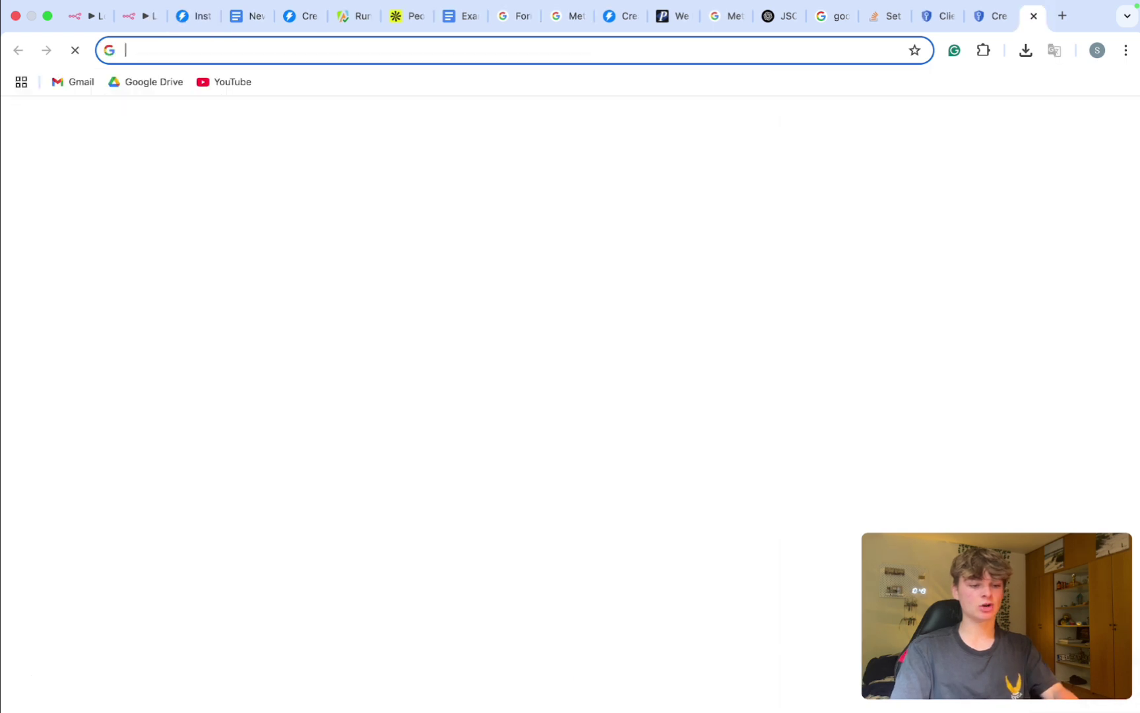
{"action": "key", "text": "Return"}
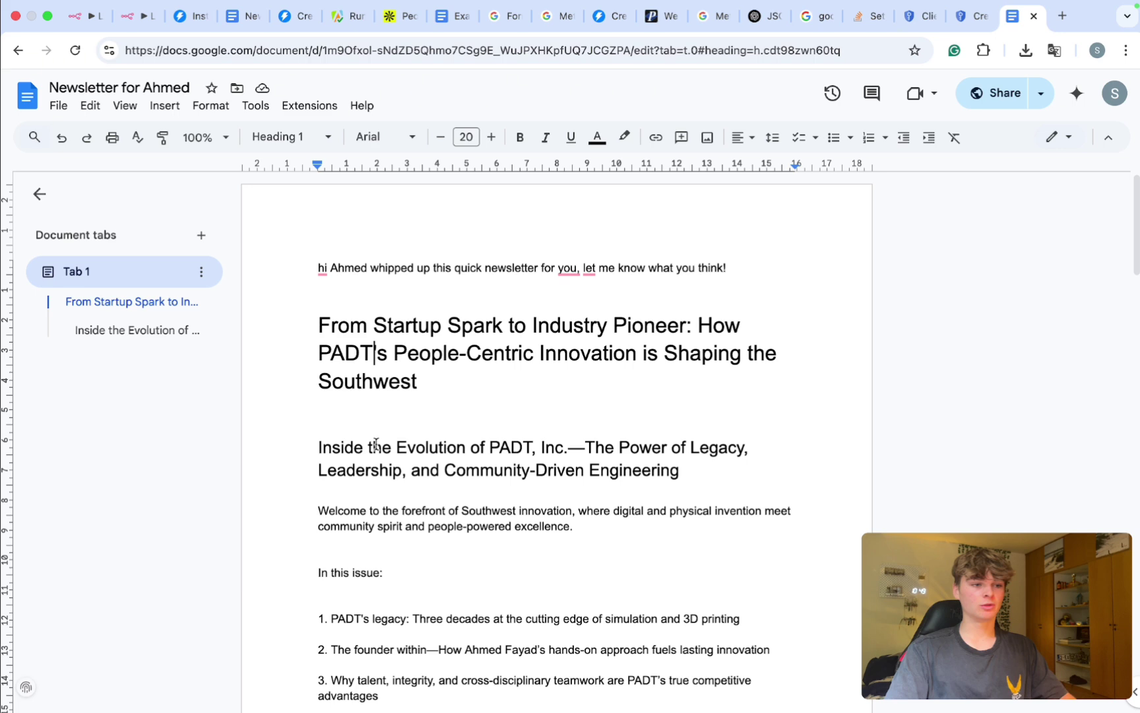
Step: Read the newsletter to its closing bullets, then return to the title 'From Startup Spark to Industry Pioneer'
{"action": "scroll", "coordinate": [681, 414], "scroll_direction": "down", "scroll_amount": 15}
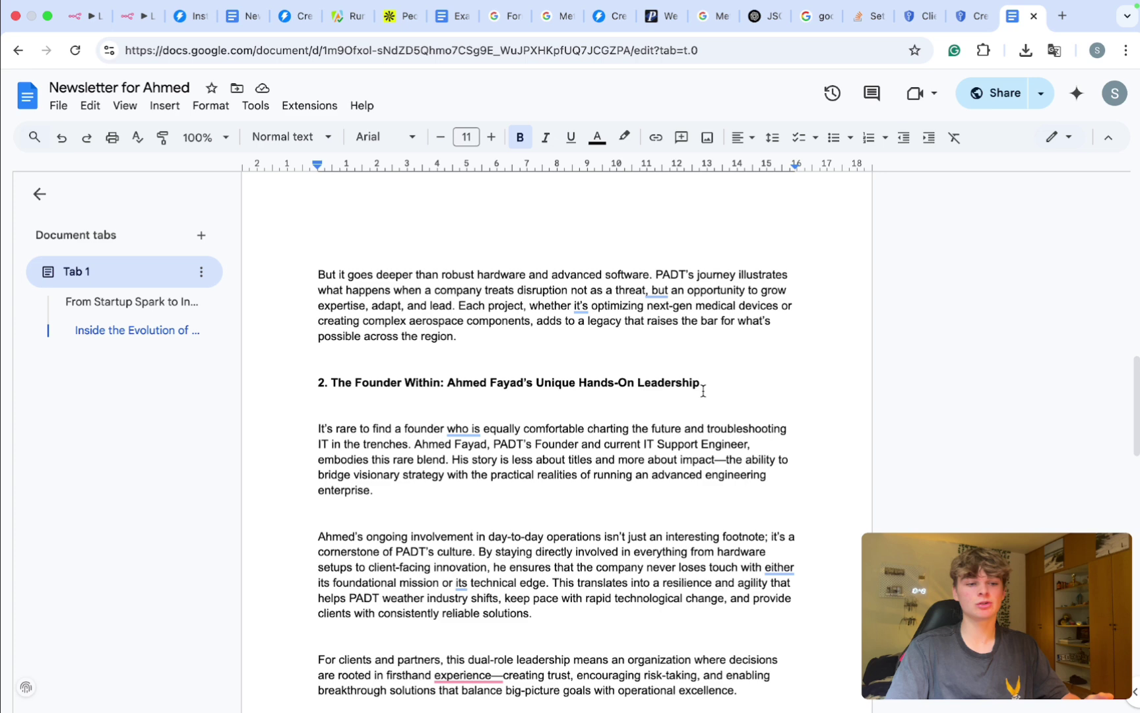
{"action": "scroll", "coordinate": [660, 402], "scroll_direction": "down", "scroll_amount": 10}
{"action": "left_click_drag", "start_coordinate": [663, 496], "coordinate": [321, 421]}
{"action": "scroll", "coordinate": [321, 420], "scroll_direction": "down", "scroll_amount": 2}
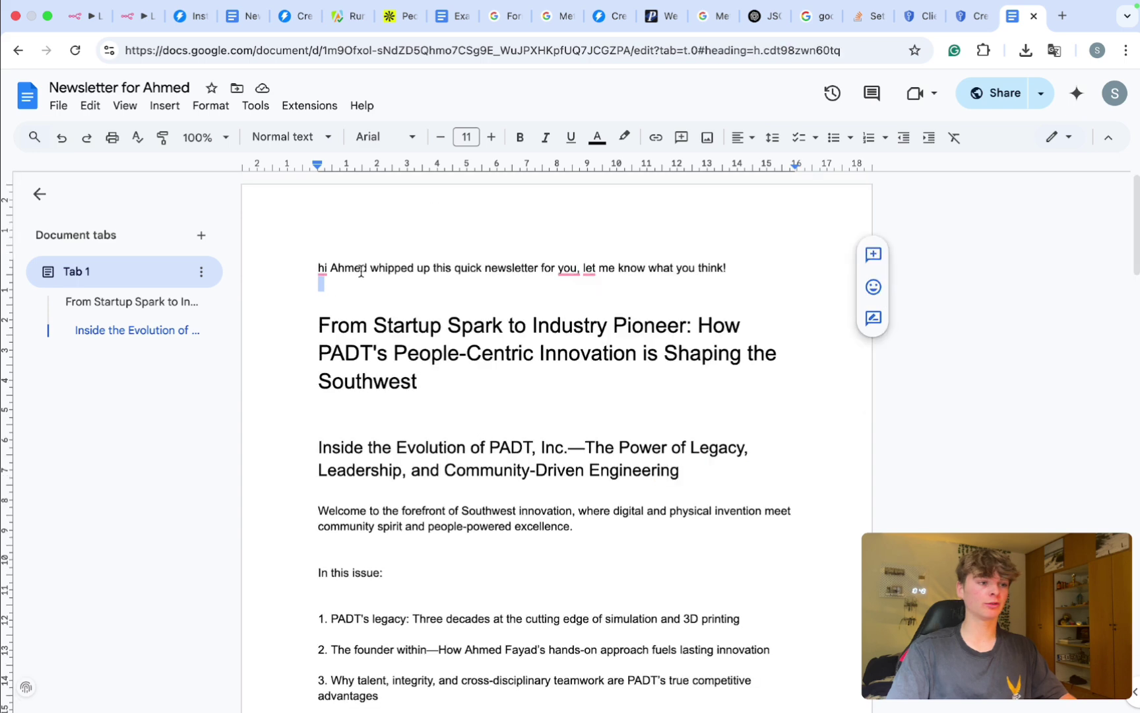
{"action": "left_click", "coordinate": [345, 267]}
{"action": "left_click", "coordinate": [146, 82]}
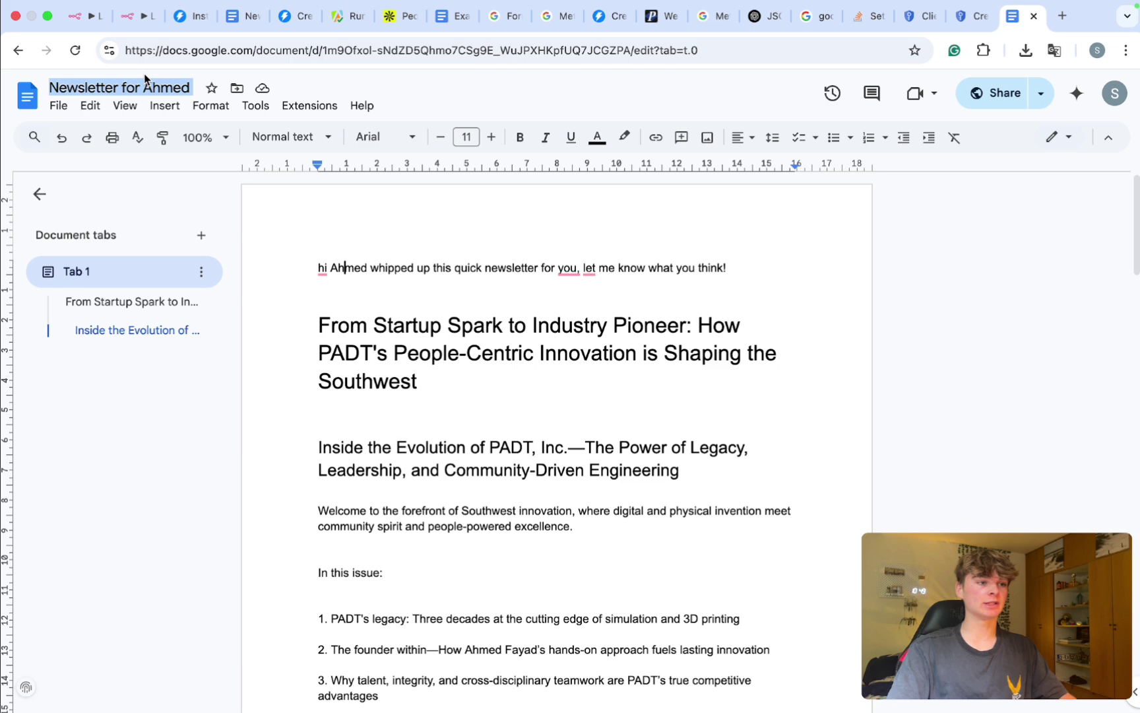
Step: Review the email preview's company name, newsletter length, value pitch, doc link and offer, then close it
{"action": "key", "text": "super+3"}
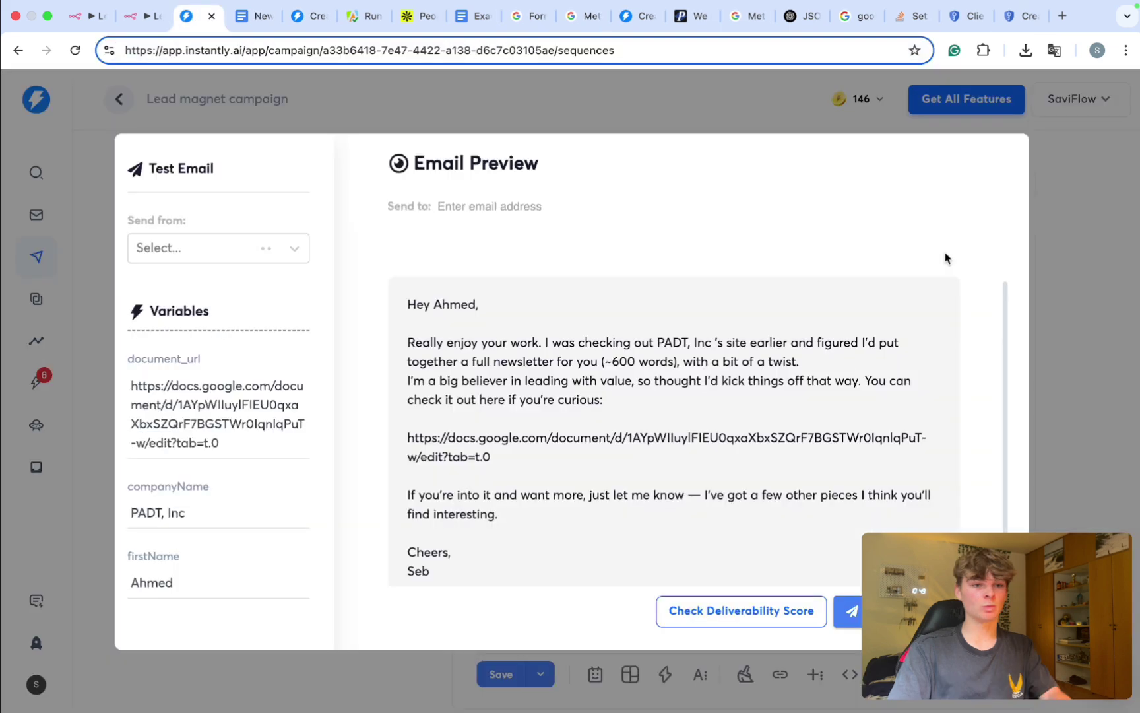
{"action": "scroll", "coordinate": [500, 308], "scroll_direction": "down", "scroll_amount": 1}
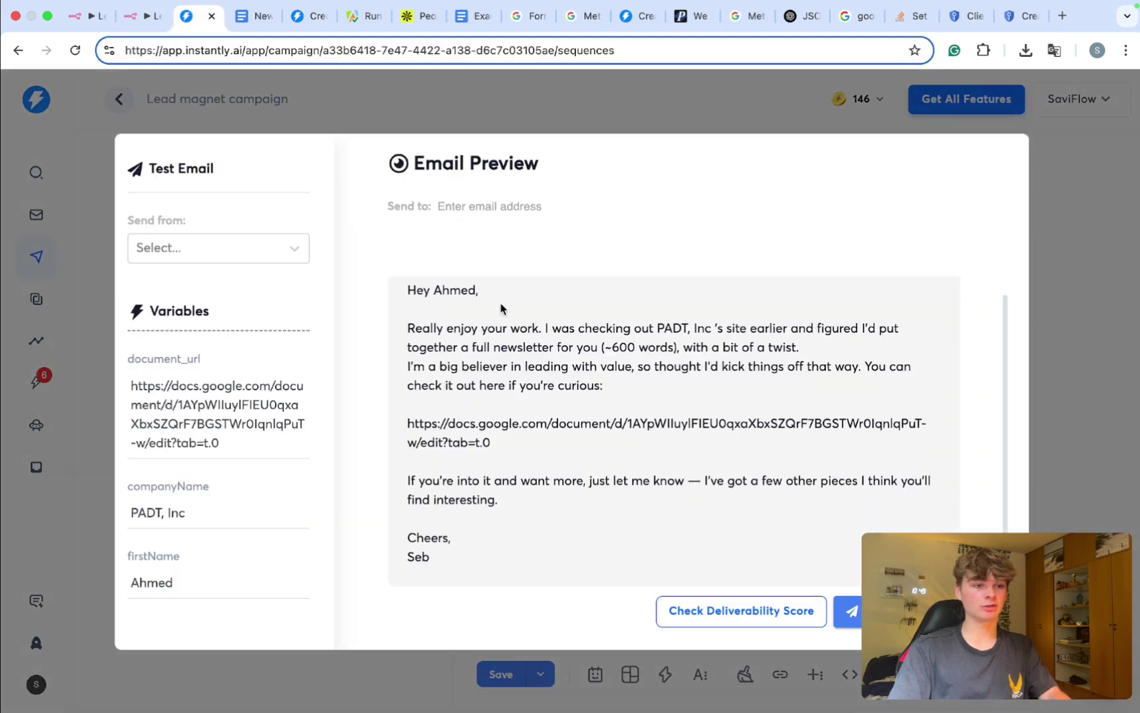
{"action": "left_click_drag", "start_coordinate": [664, 329], "coordinate": [486, 372]}
{"action": "left_click", "coordinate": [525, 353]}
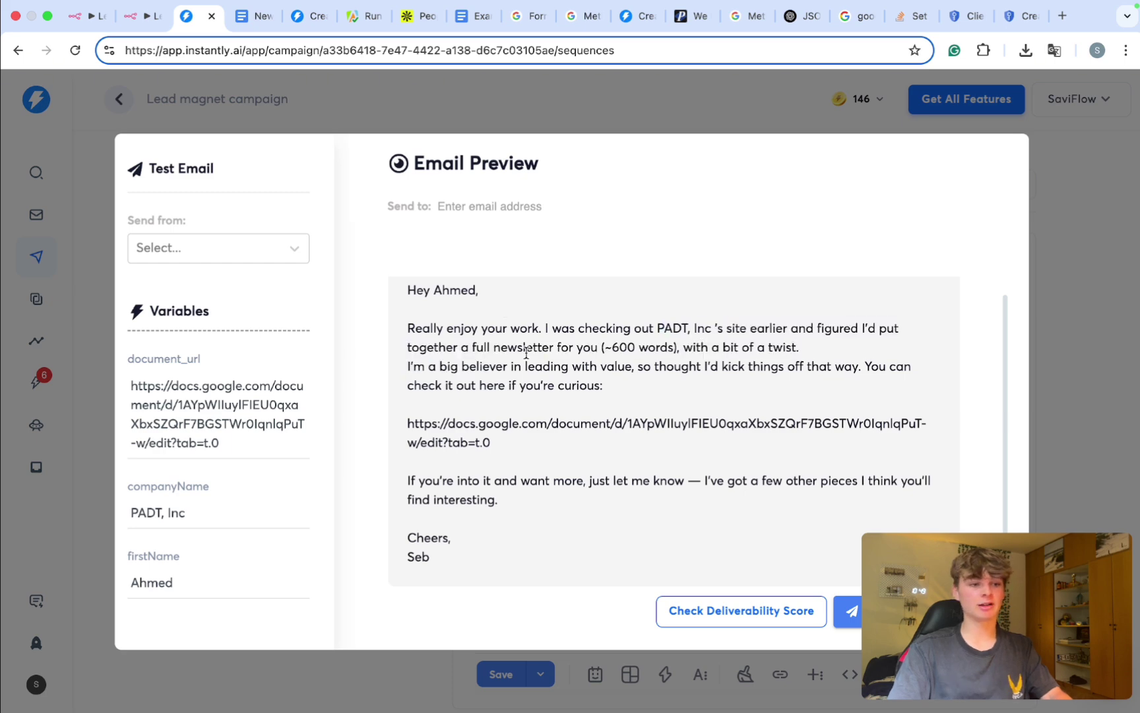
{"action": "left_click_drag", "start_coordinate": [573, 350], "coordinate": [758, 347]}
{"action": "left_click", "coordinate": [636, 362]}
{"action": "left_click_drag", "start_coordinate": [401, 372], "coordinate": [546, 410]}
{"action": "left_click", "coordinate": [528, 367]}
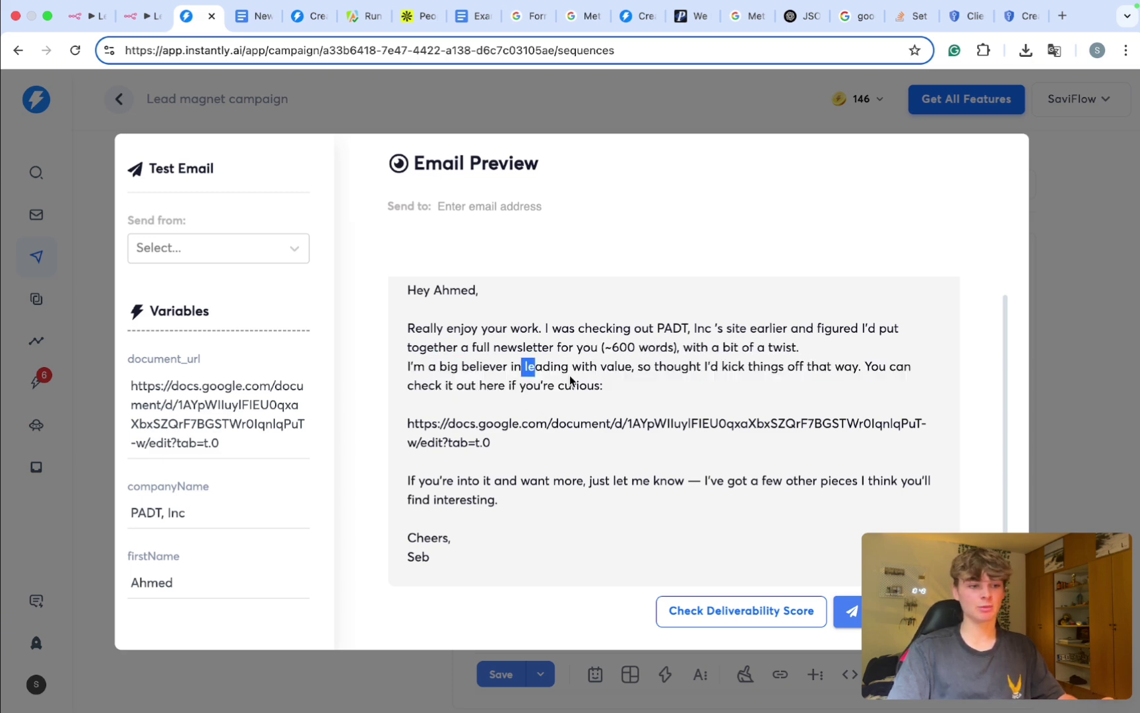
{"action": "left_click_drag", "start_coordinate": [407, 425], "coordinate": [514, 445]}
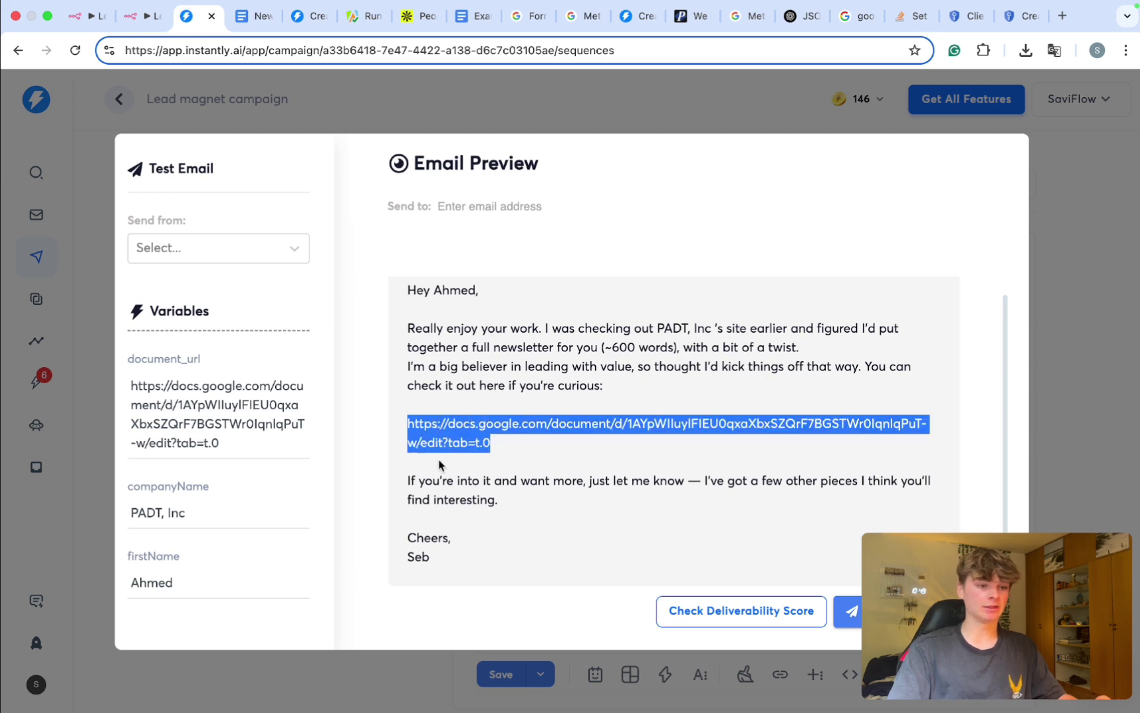
{"action": "left_click_drag", "start_coordinate": [416, 477], "coordinate": [600, 549]}
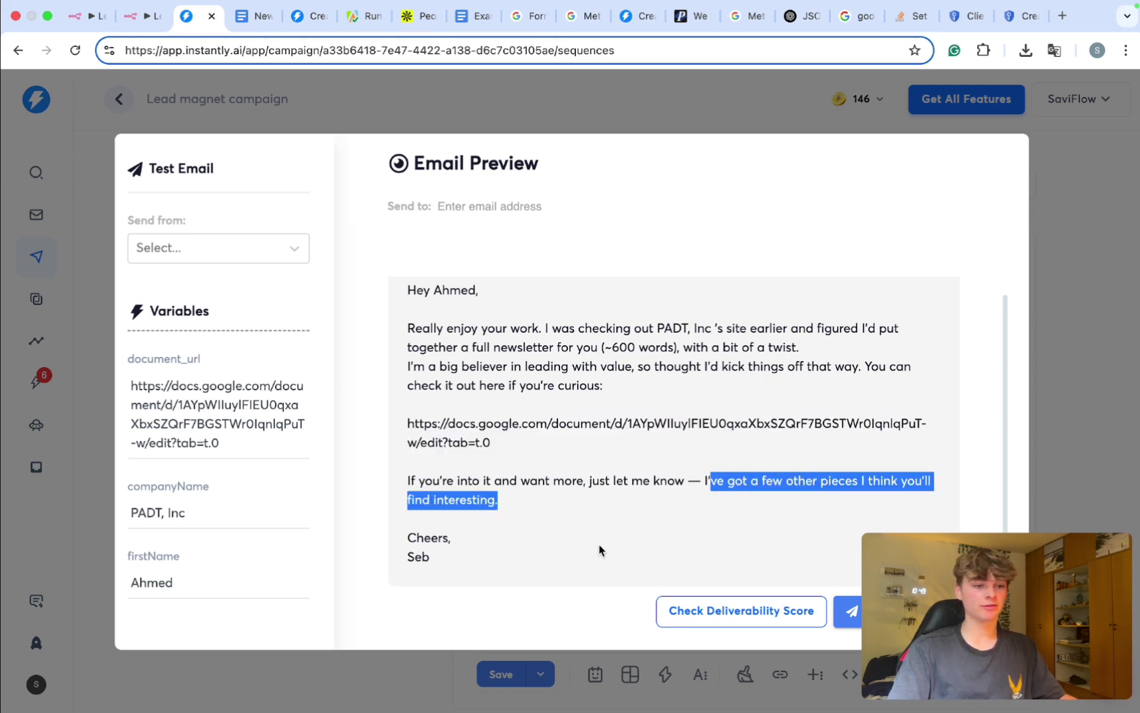
{"action": "left_click", "coordinate": [1050, 258]}
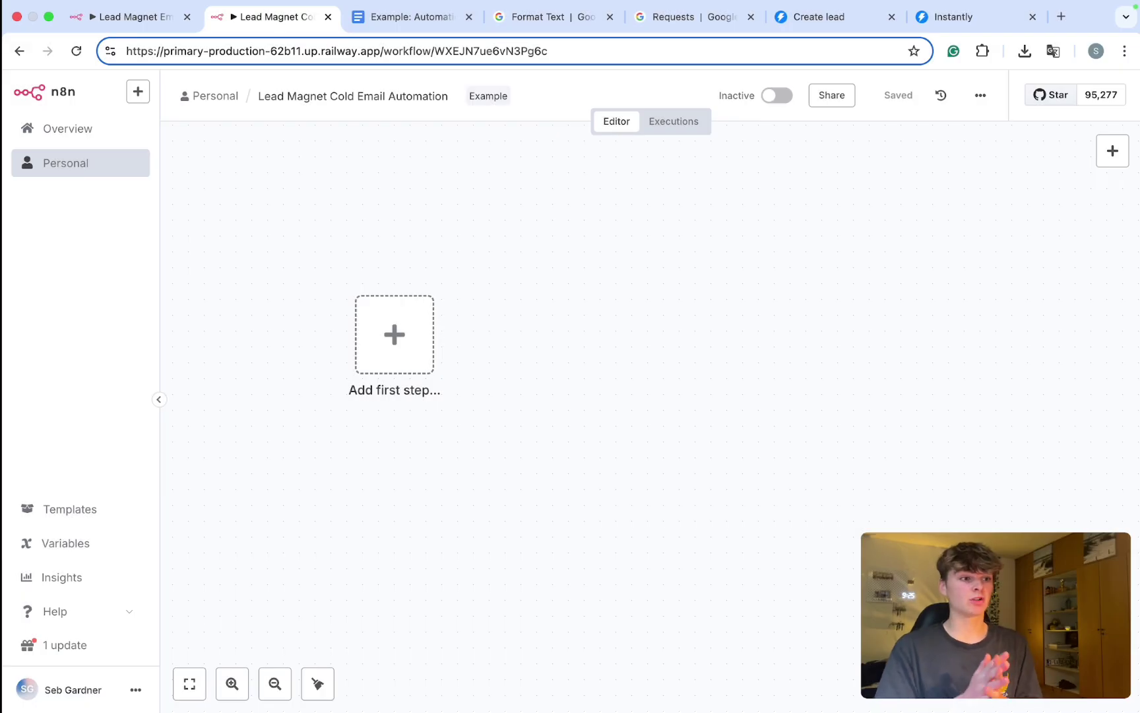
Step: Tidy up the empty n8n canvas and load the Apify website in a new tab
{"action": "left_click", "coordinate": [318, 683]}
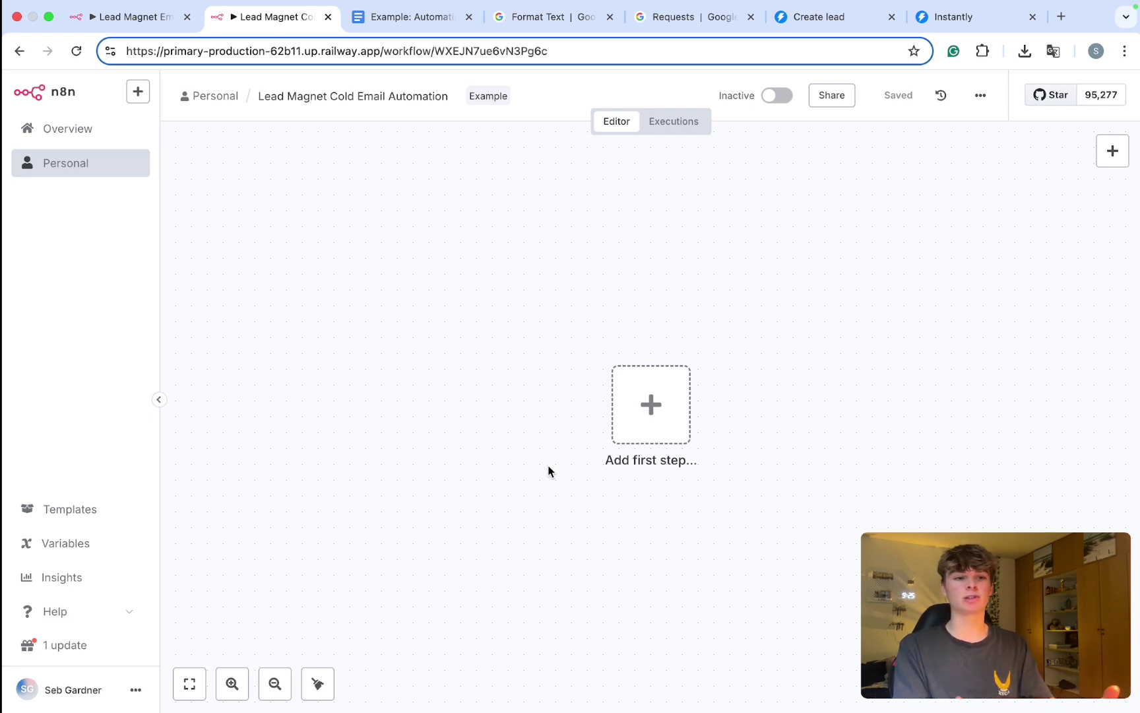
{"action": "scroll", "coordinate": [588, 479], "scroll_direction": "right", "scroll_amount": 5}
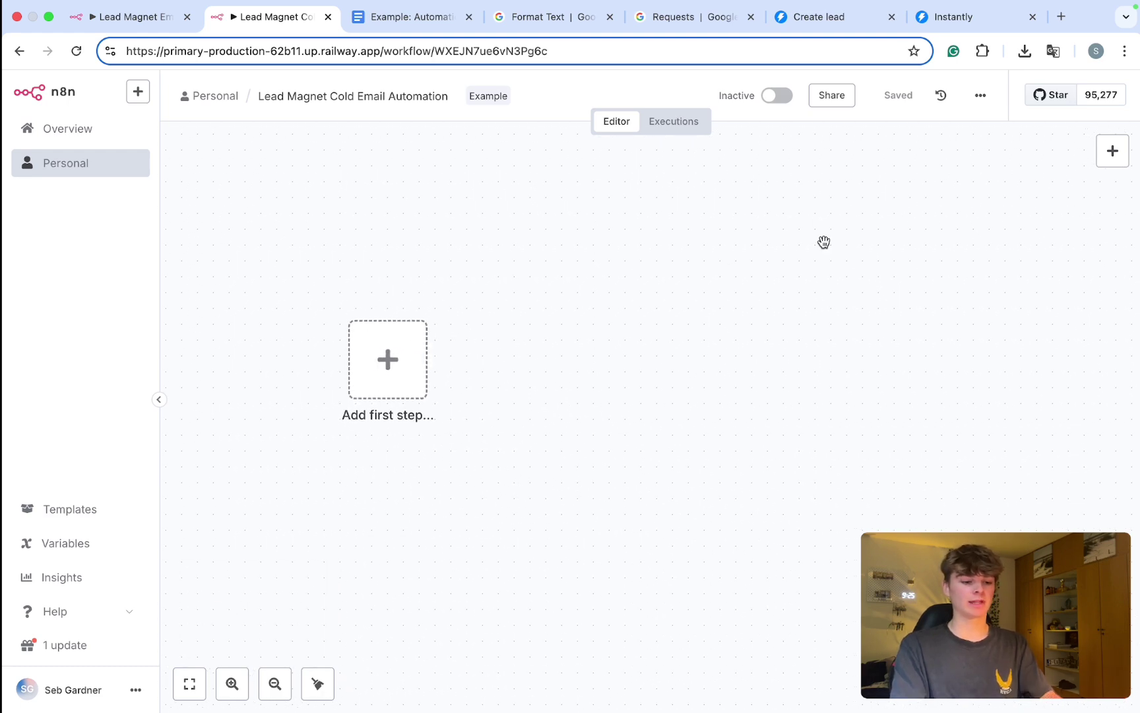
{"action": "key", "text": "ctrl+t"}
{"action": "type", "text": "apify"}
{"action": "key", "text": "Return"}
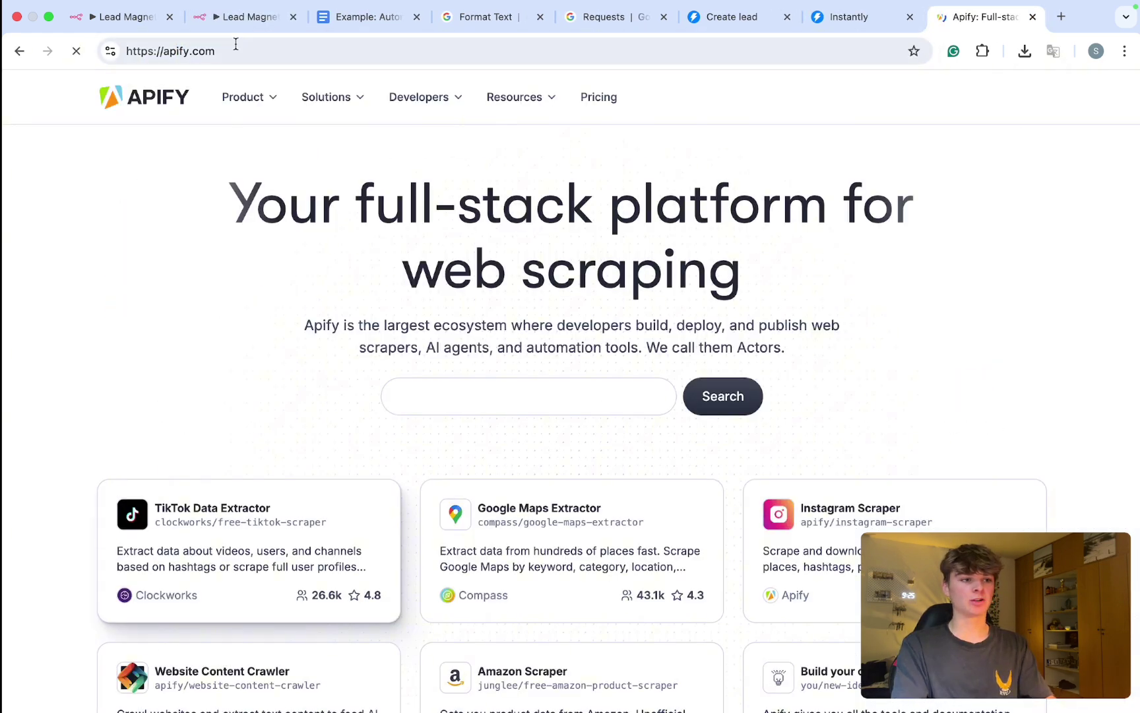
Step: Go from the Apify console to the Store and search 'apo' to list the Apollo actors
{"action": "type", "text": "Scra"}
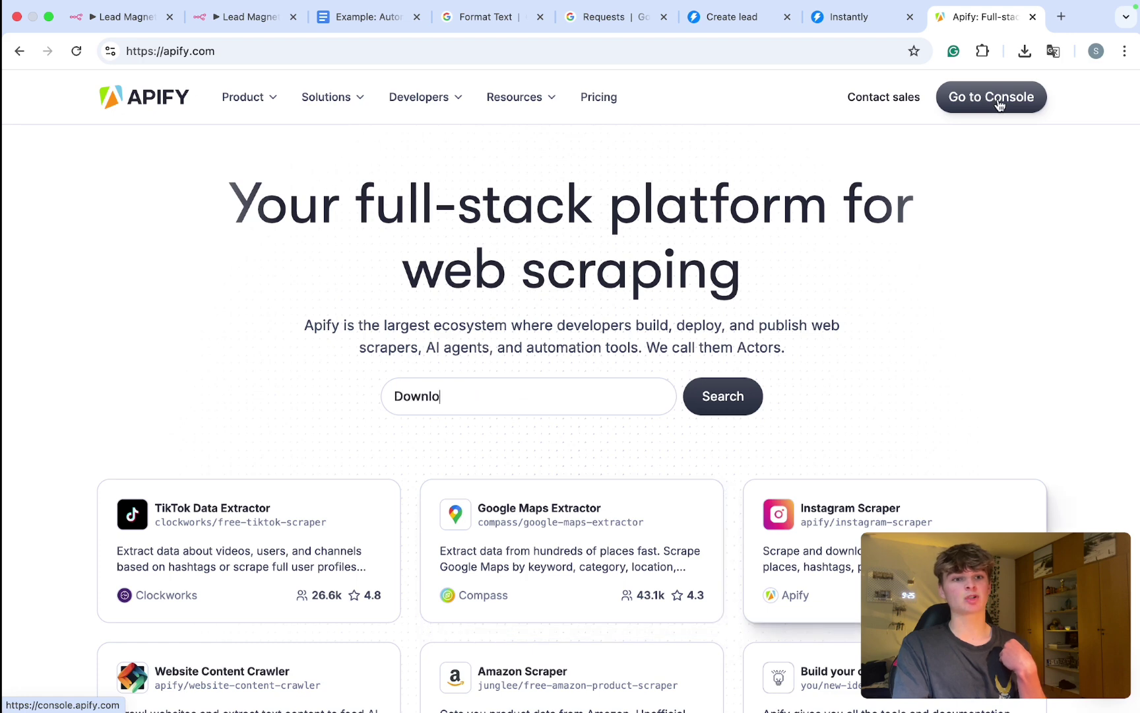
{"action": "left_click", "coordinate": [999, 104]}
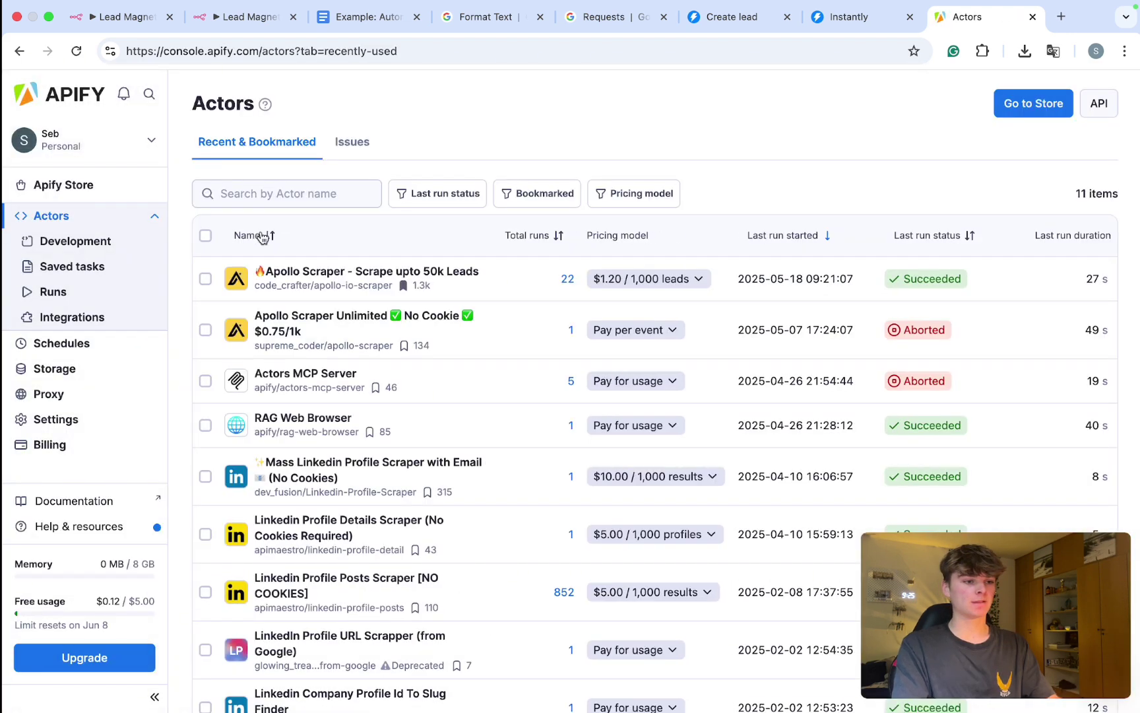
{"action": "left_click", "coordinate": [49, 186]}
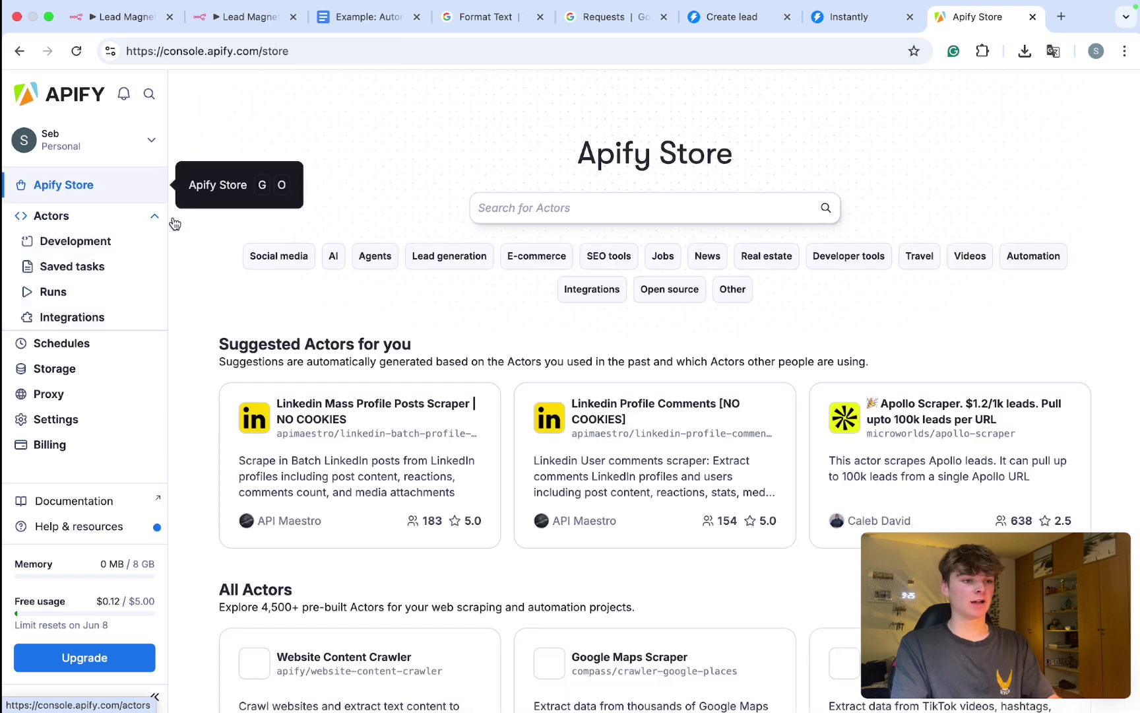
{"action": "left_click", "coordinate": [595, 222]}
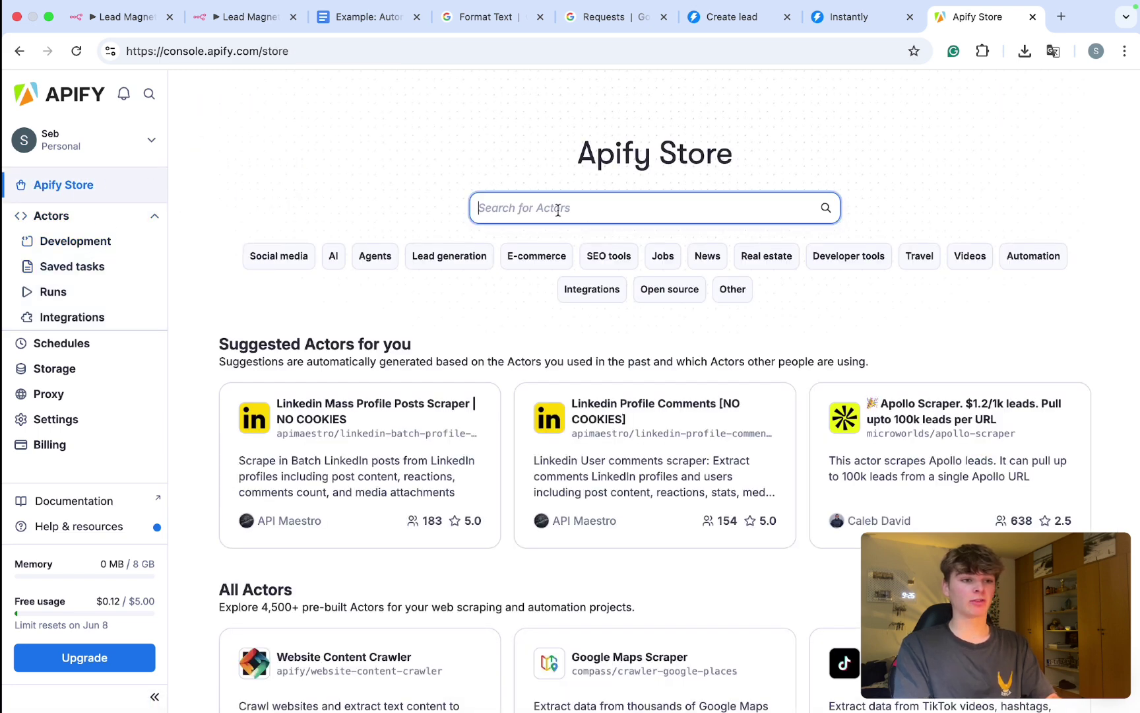
{"action": "type", "text": "ai"}
{"action": "key", "text": "BackSpace"}
{"action": "key", "text": "BackSpace"}
{"action": "type", "text": "apollo"}
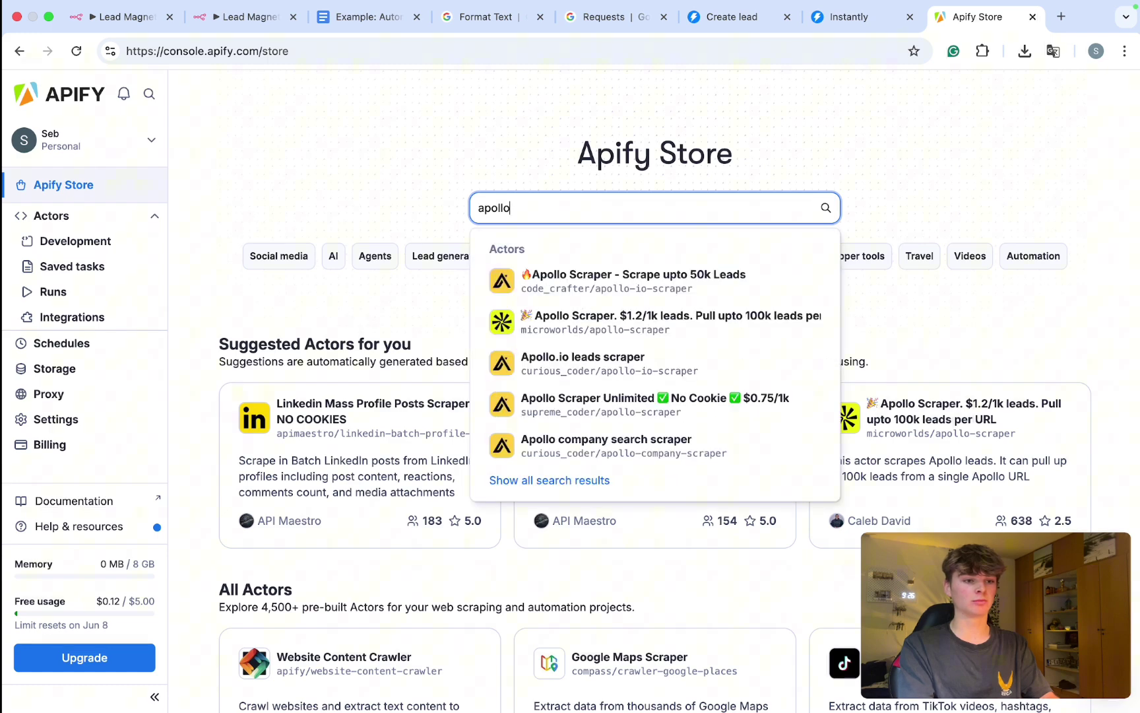
{"action": "key", "text": "Return"}
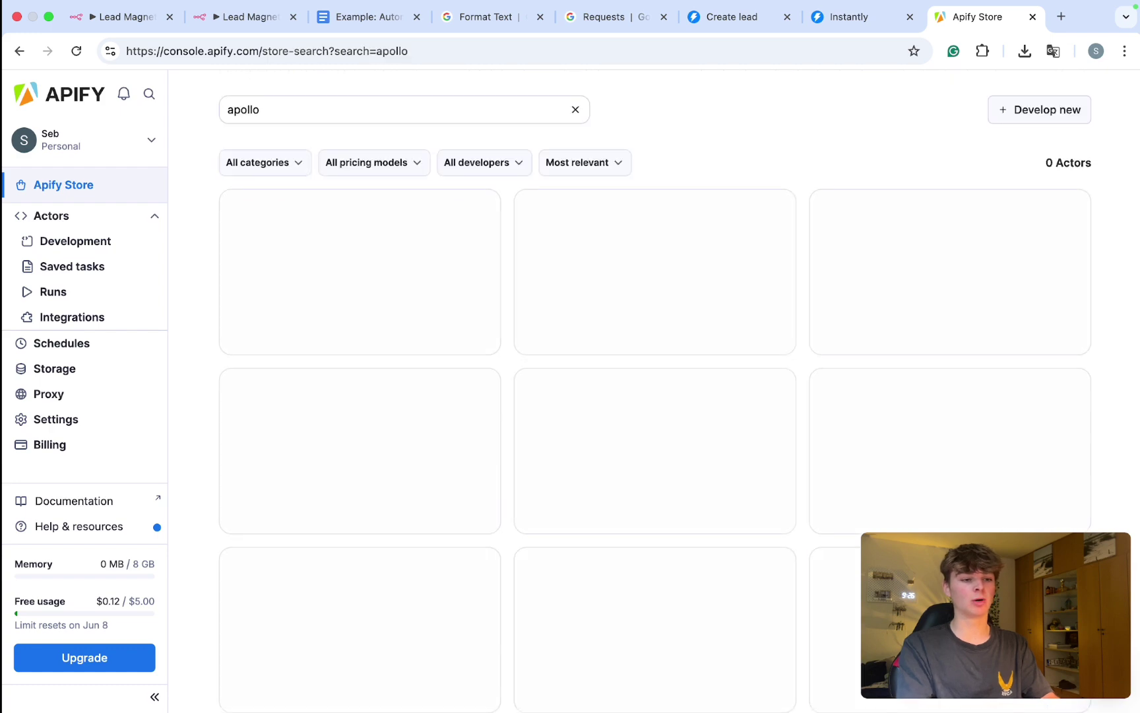
{"action": "scroll", "coordinate": [333, 229], "scroll_direction": "up", "scroll_amount": 3}
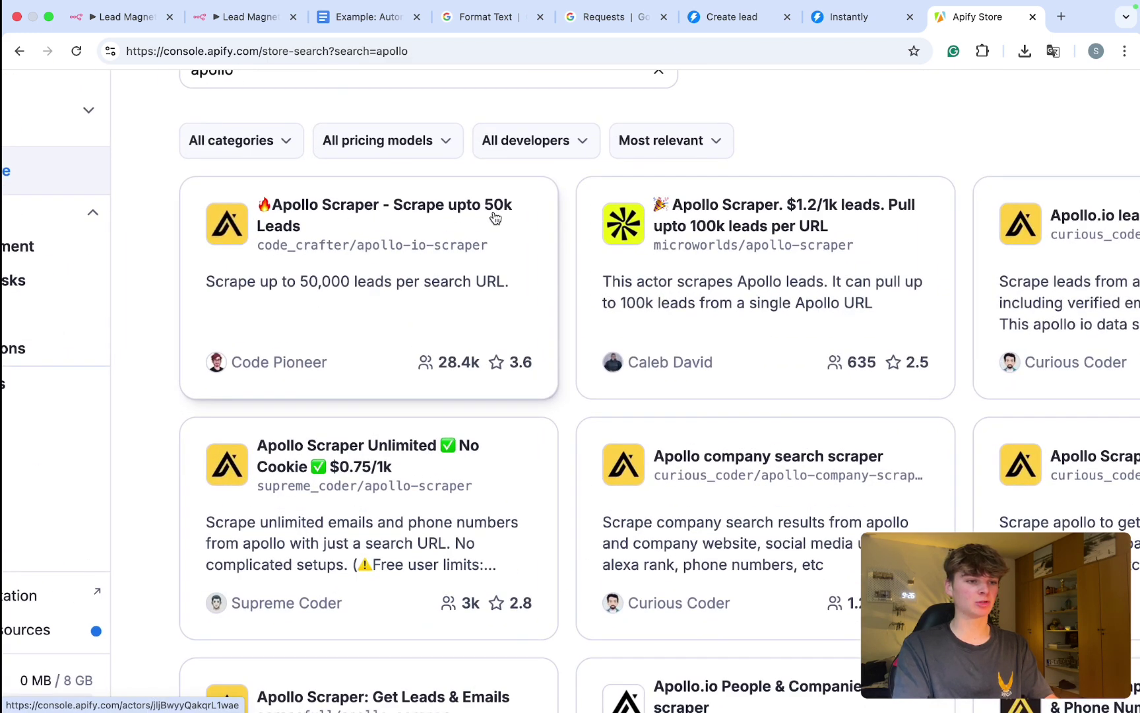
{"action": "scroll", "coordinate": [477, 228], "scroll_direction": "down", "scroll_amount": 3}
Step: Open the Apollo Scraper (up to 50k leads) actor and start a test run
{"action": "left_click", "coordinate": [394, 261]}
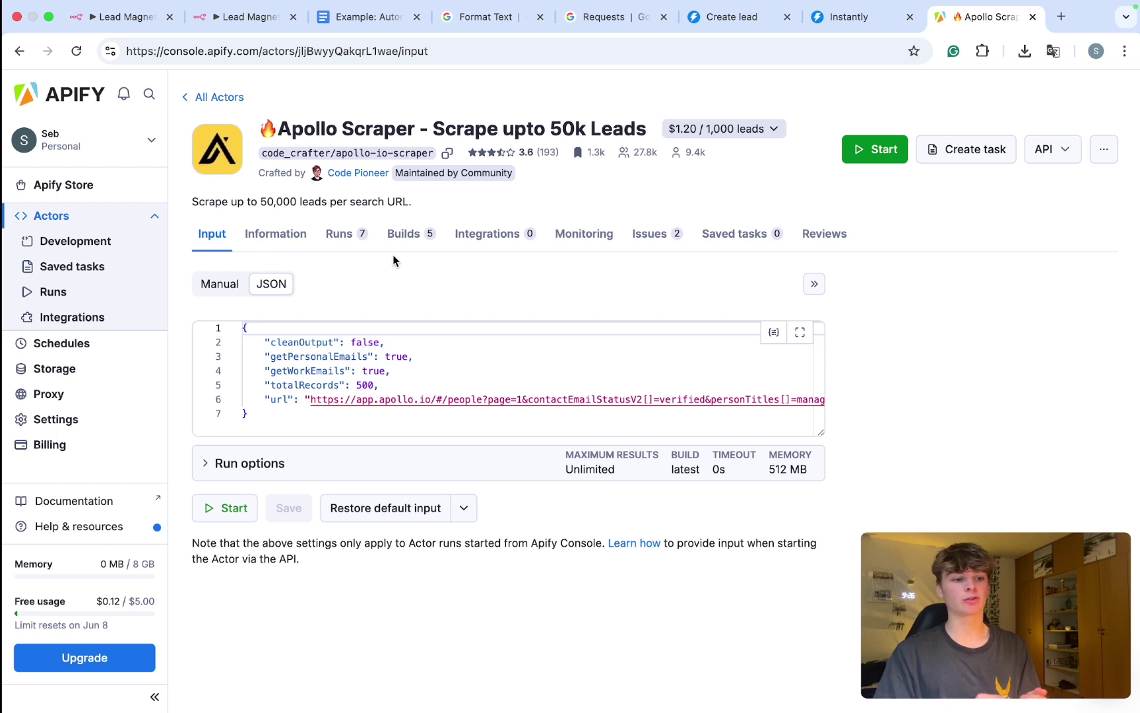
{"action": "left_click_drag", "start_coordinate": [310, 399], "coordinate": [1008, 425]}
{"action": "left_click", "coordinate": [228, 514]}
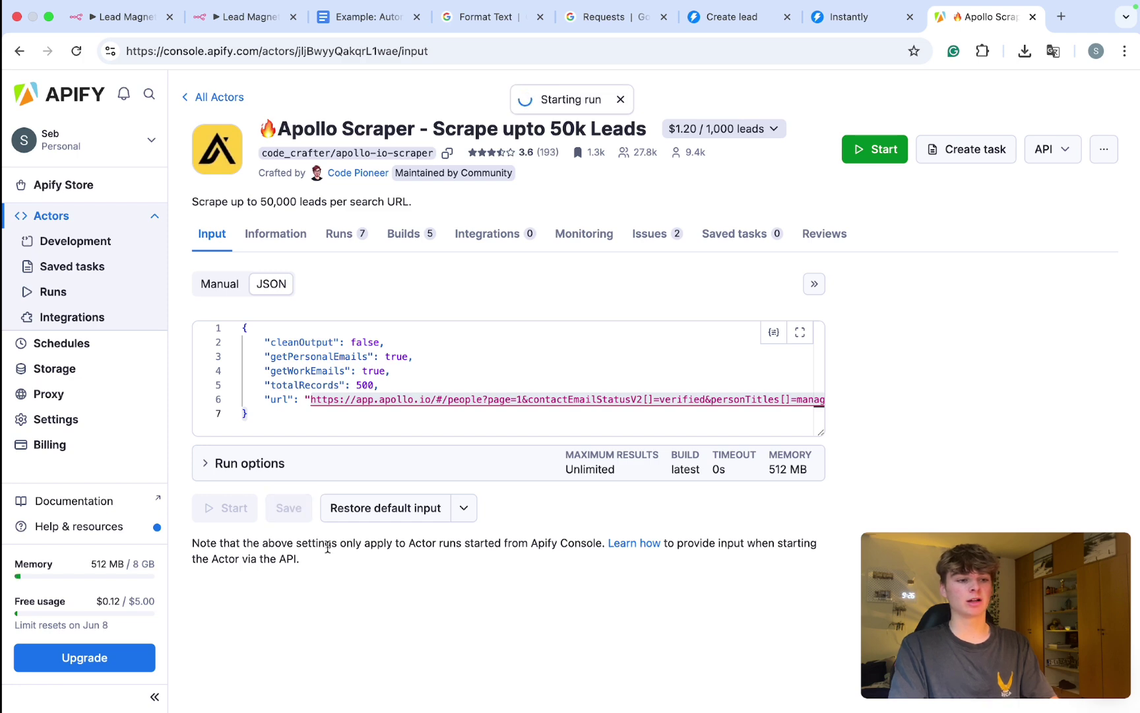
Step: Review the run's log and warning, noting the free-plan limit of 100 leads
{"action": "scroll", "coordinate": [328, 551], "scroll_direction": "down", "scroll_amount": 3}
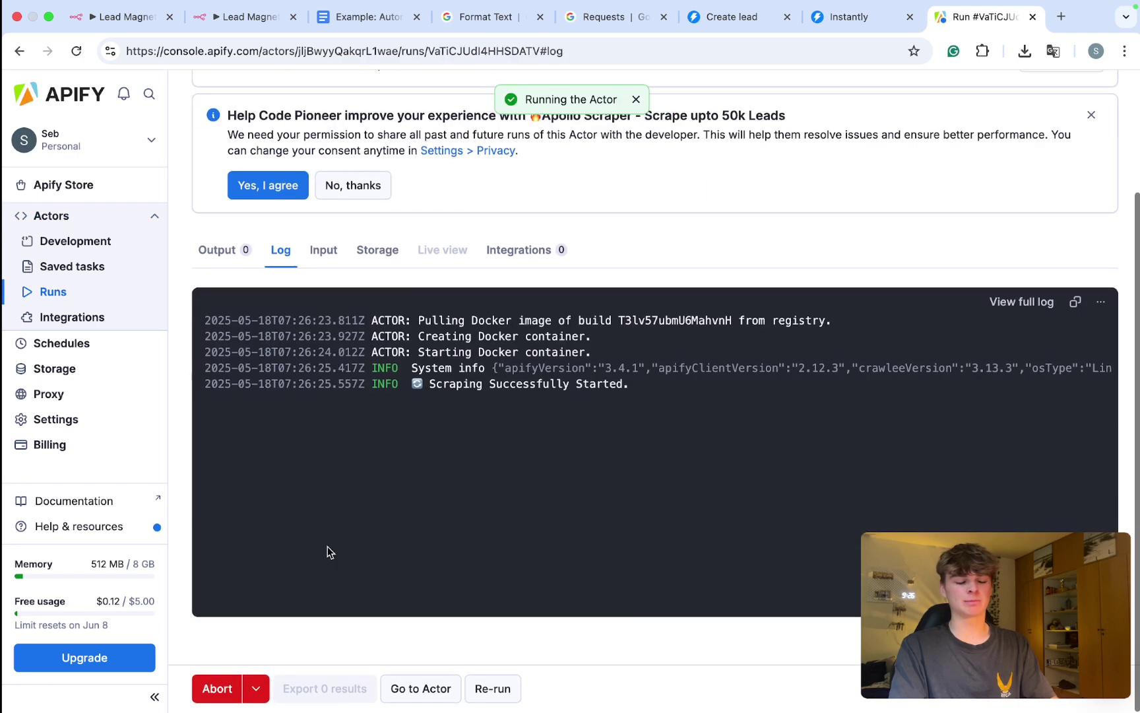
{"action": "scroll", "coordinate": [431, 472], "scroll_direction": "up", "scroll_amount": 5}
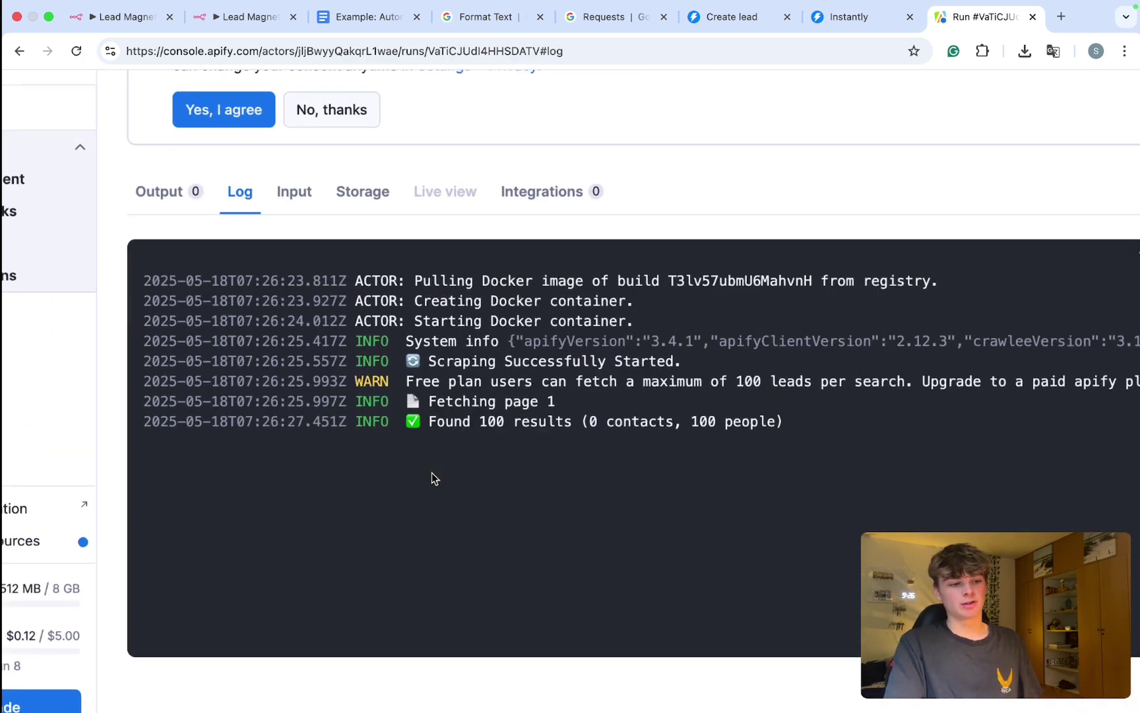
{"action": "scroll", "coordinate": [603, 323], "scroll_direction": "right", "scroll_amount": 5}
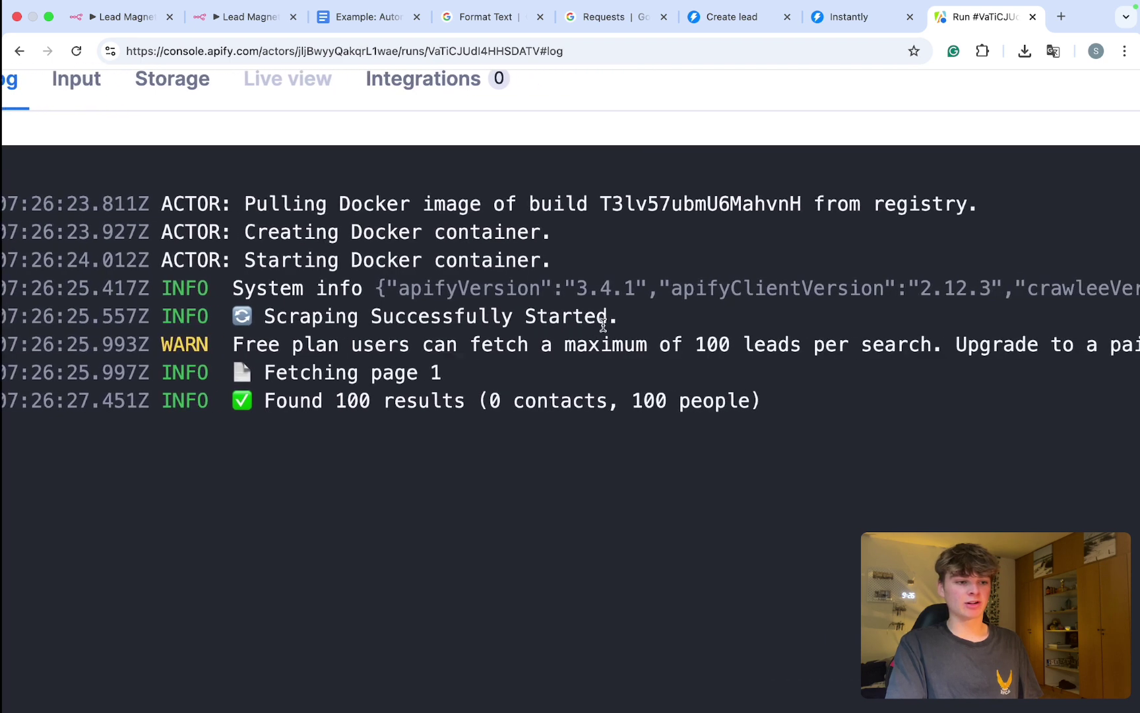
{"action": "left_click_drag", "start_coordinate": [468, 344], "coordinate": [718, 344]}
{"action": "scroll", "coordinate": [713, 344], "scroll_direction": "right", "scroll_amount": 10}
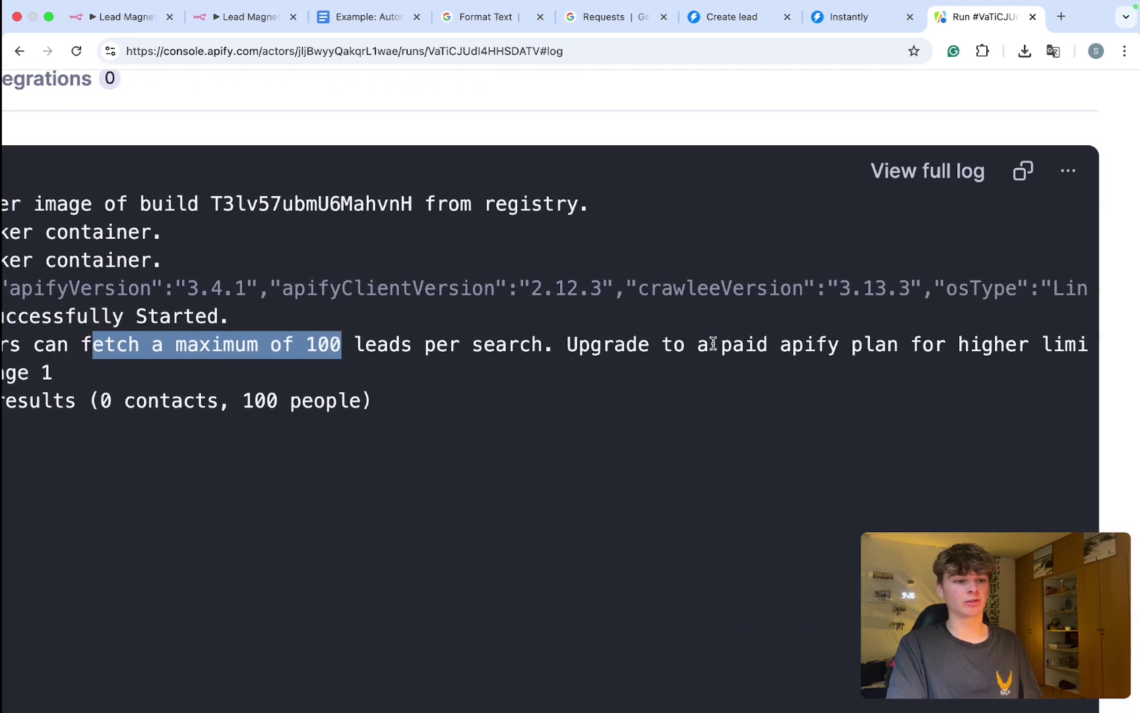
{"action": "scroll", "coordinate": [713, 343], "scroll_direction": "down", "scroll_amount": 5}
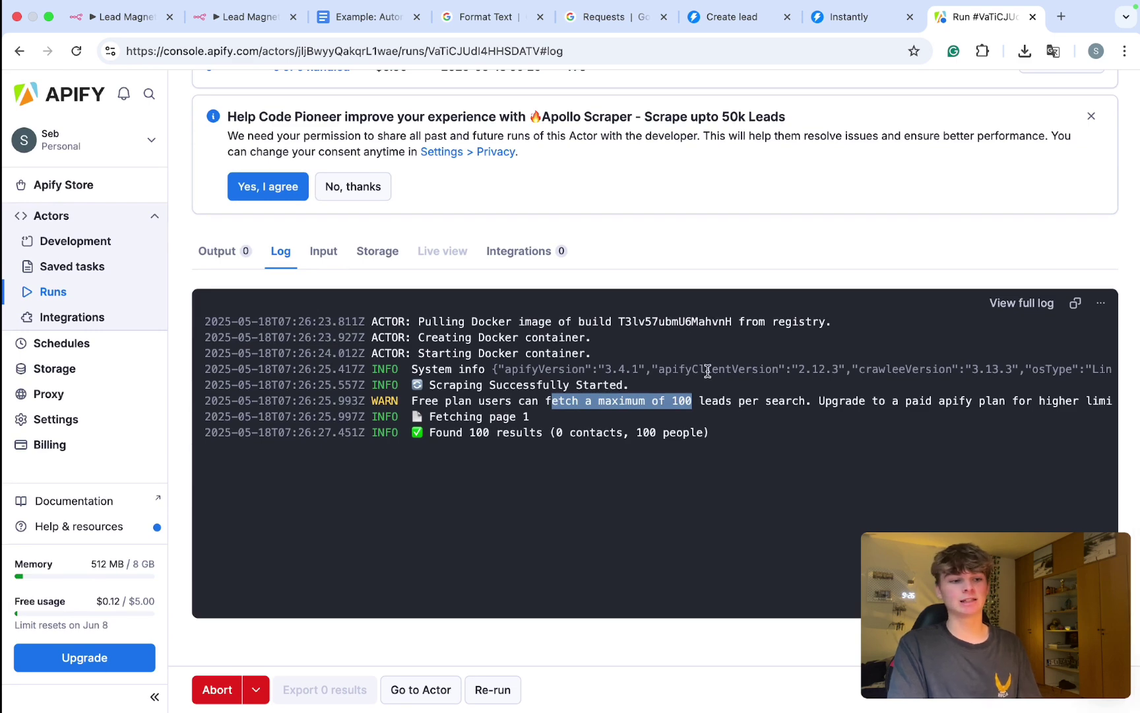
{"action": "scroll", "coordinate": [693, 464], "scroll_direction": "right", "scroll_amount": 2}
{"action": "scroll", "coordinate": [692, 464], "scroll_direction": "right", "scroll_amount": 4}
{"action": "scroll", "coordinate": [693, 464], "scroll_direction": "left", "scroll_amount": 6}
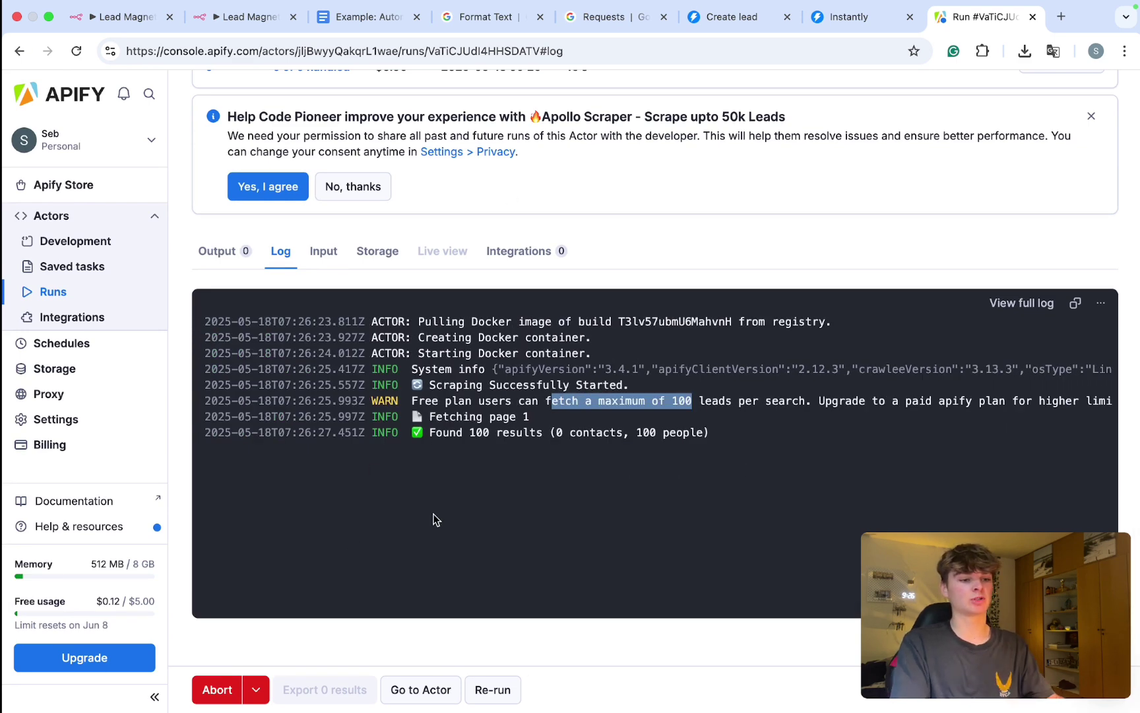
{"action": "scroll", "coordinate": [409, 401], "scroll_direction": "up", "scroll_amount": 3}
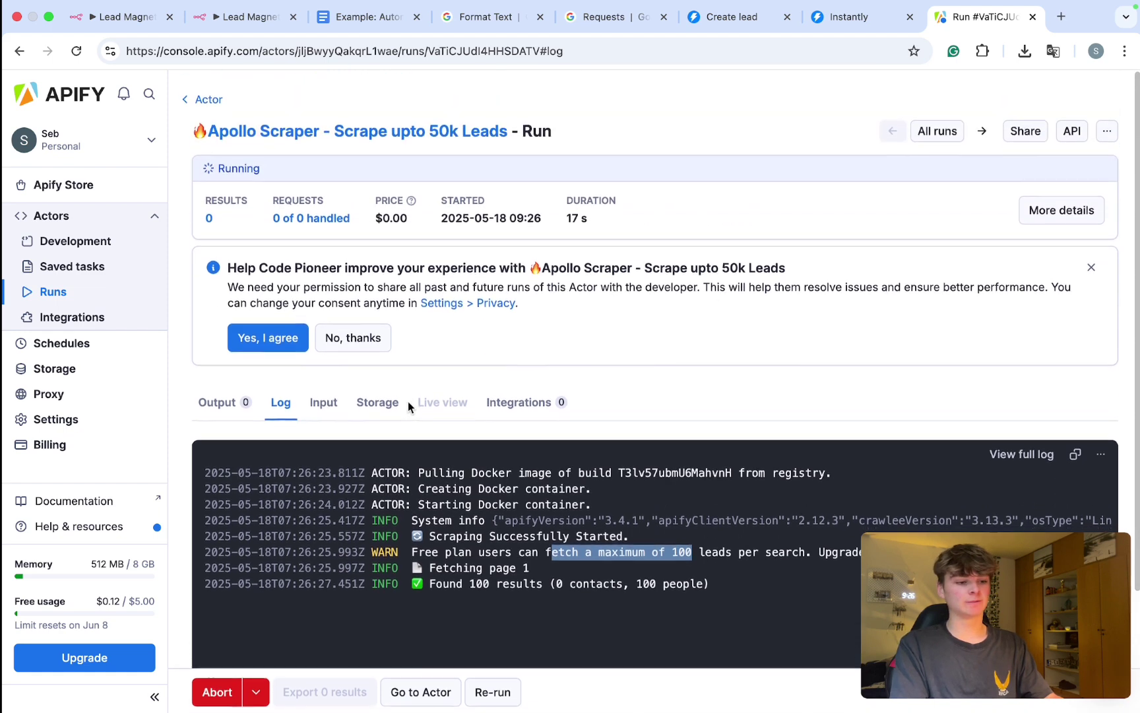
{"action": "scroll", "coordinate": [408, 400], "scroll_direction": "down", "scroll_amount": 3}
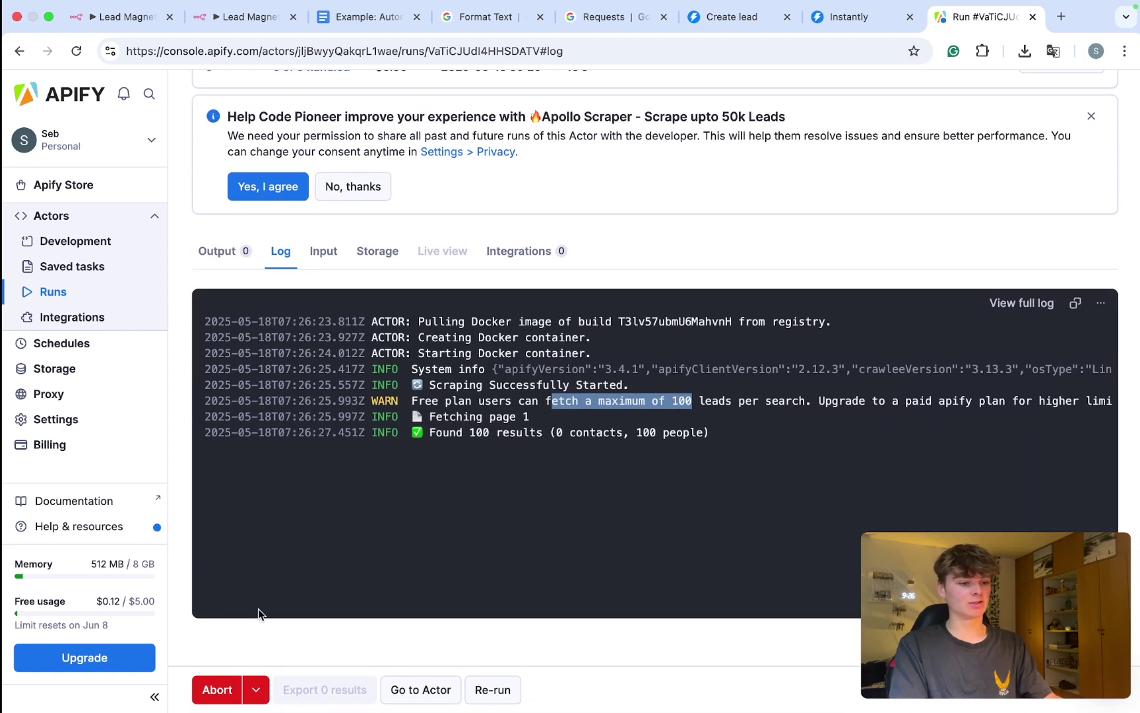
Step: Abort the run and return to the actor's input as a Manual form
{"action": "left_click", "coordinate": [217, 689]}
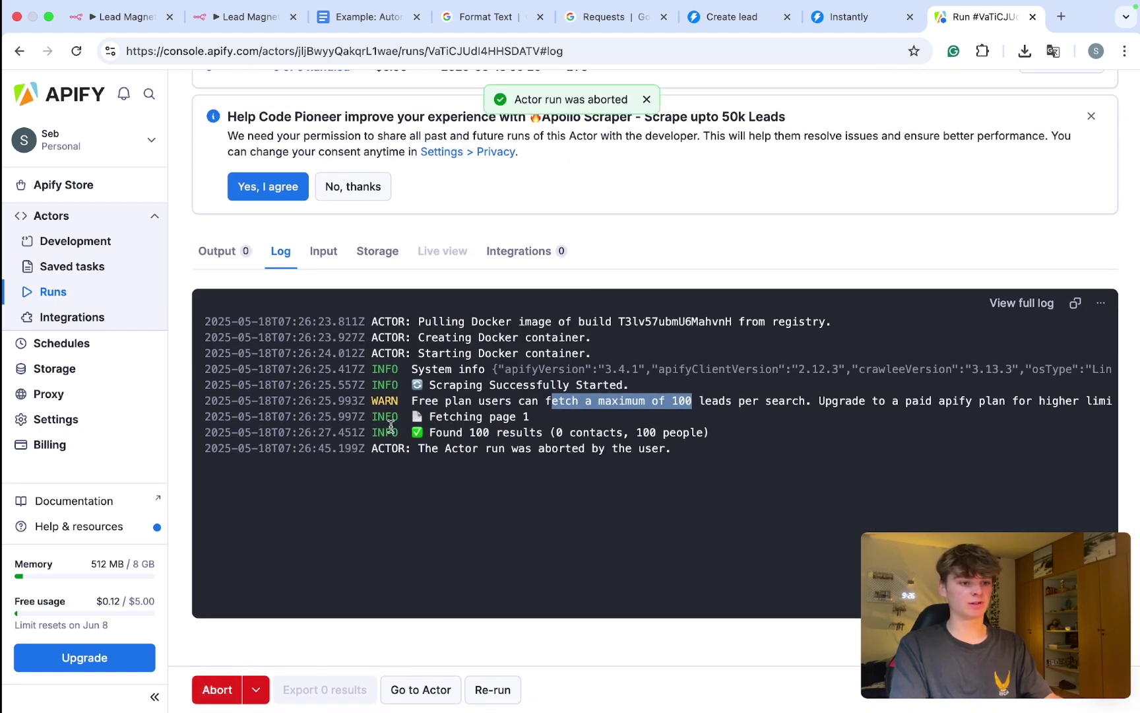
{"action": "scroll", "coordinate": [391, 426], "scroll_direction": "up", "scroll_amount": 2}
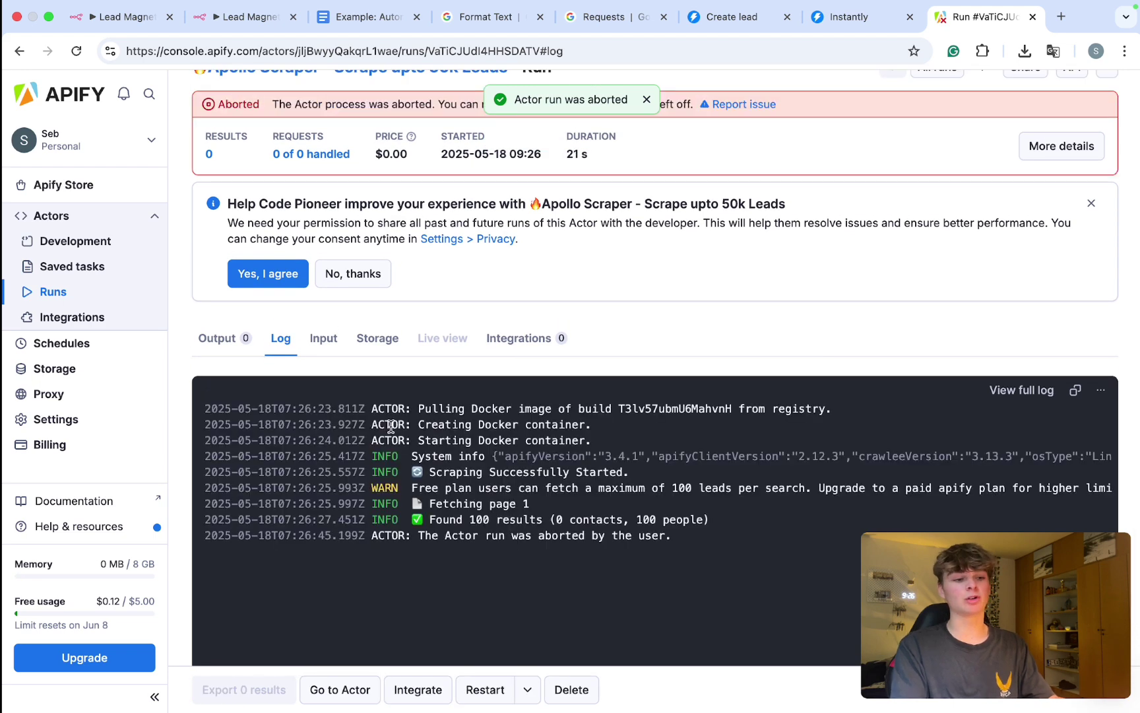
{"action": "scroll", "coordinate": [276, 116], "scroll_direction": "up", "scroll_amount": 3}
{"action": "left_click", "coordinate": [270, 129]}
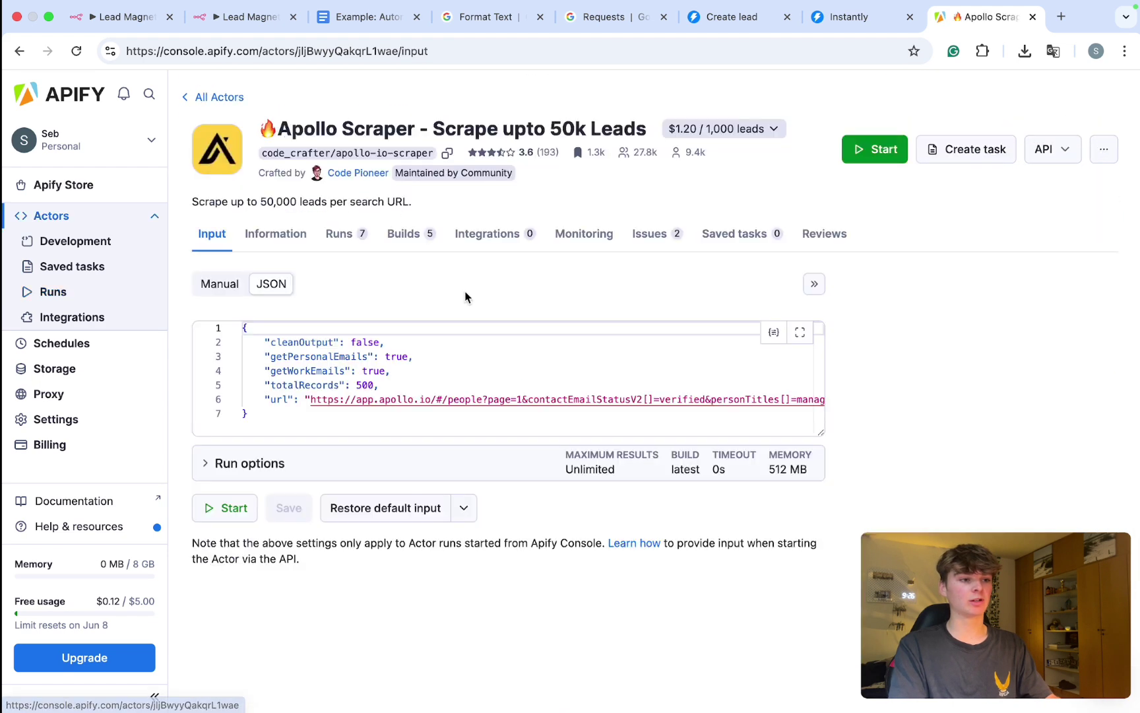
{"action": "left_click", "coordinate": [217, 304]}
{"action": "scroll", "coordinate": [344, 298], "scroll_direction": "down", "scroll_amount": 2}
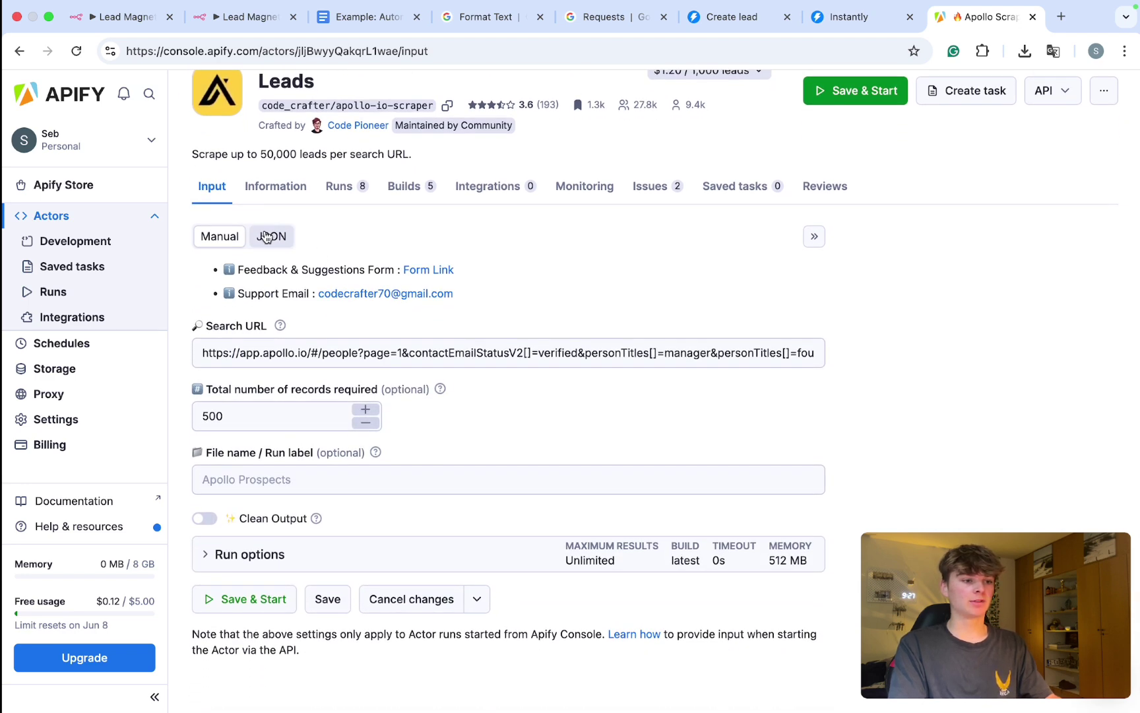
Step: Add an HTTP Request node as the n8n workflow's first step with method POST
{"action": "left_click", "coordinate": [223, 17]}
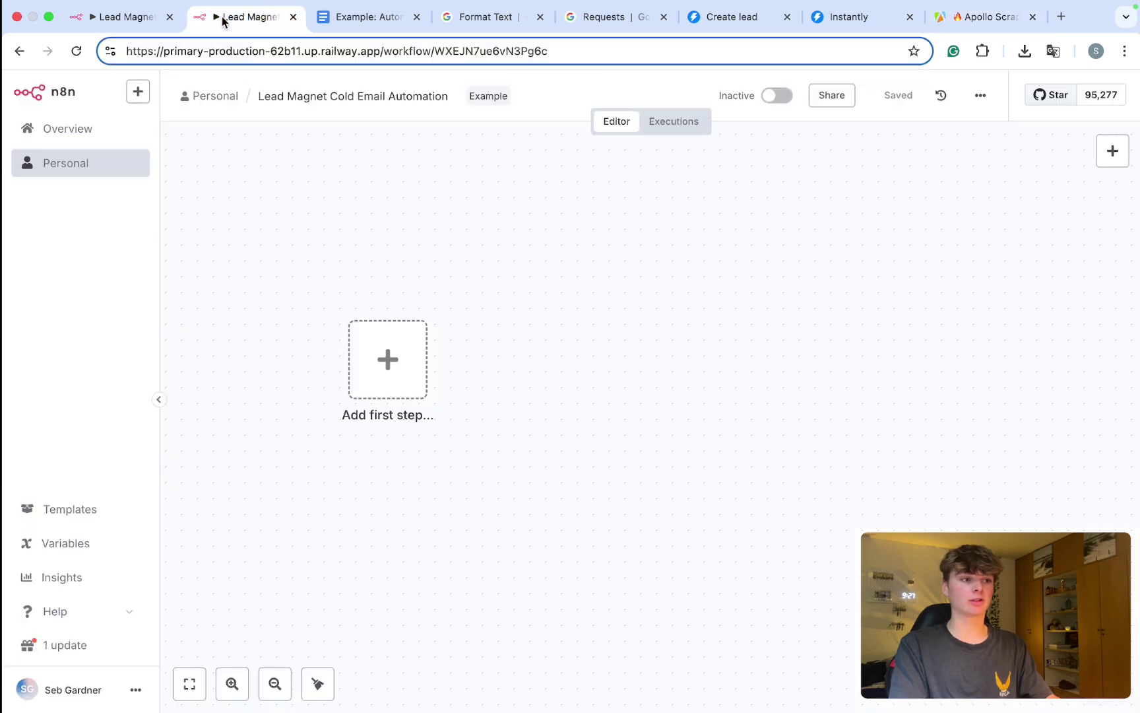
{"action": "left_click", "coordinate": [423, 380]}
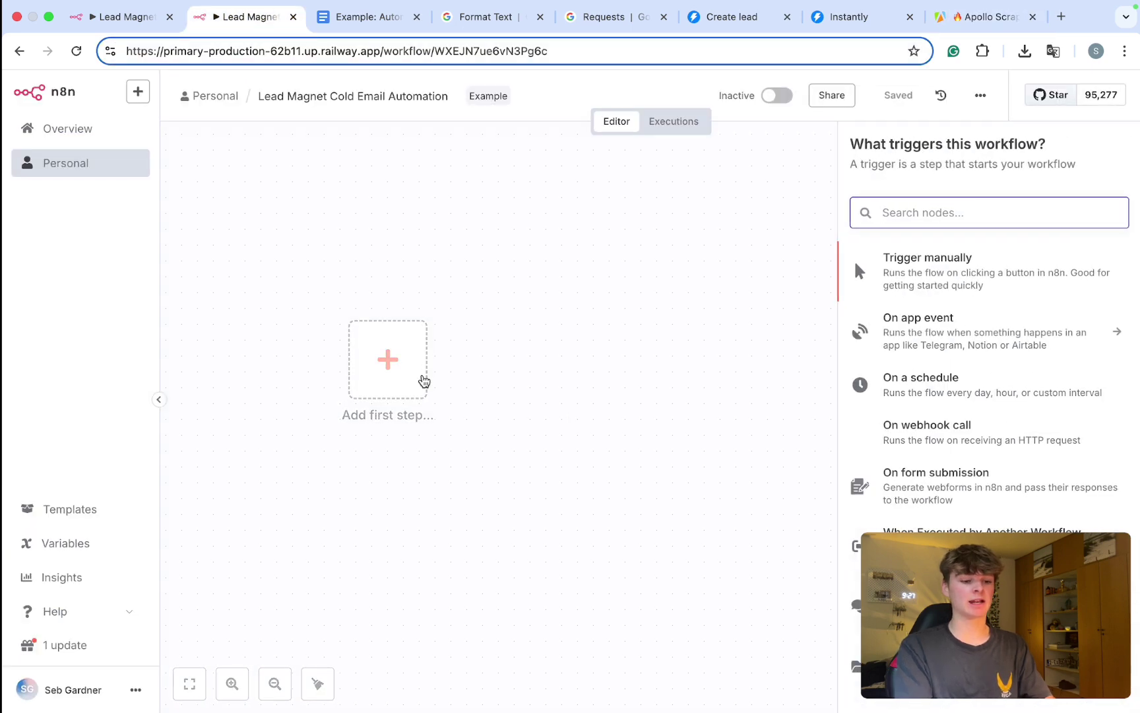
{"action": "type", "text": "http"}
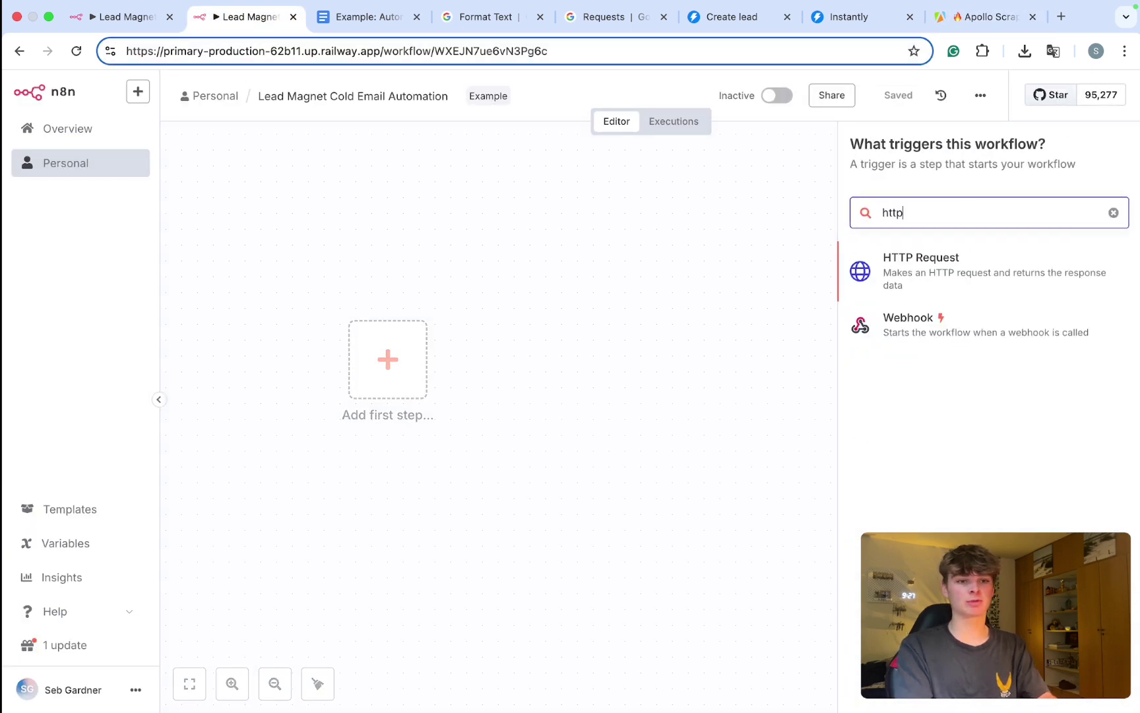
{"action": "left_click", "coordinate": [936, 267]}
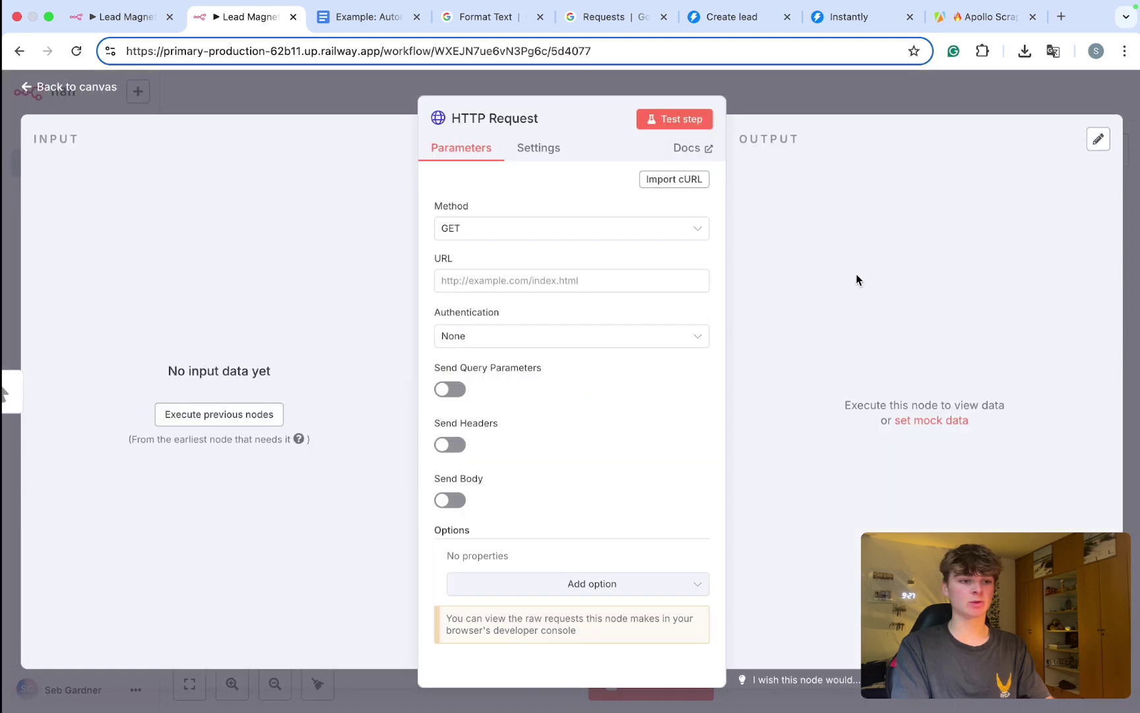
{"action": "left_click", "coordinate": [499, 234]}
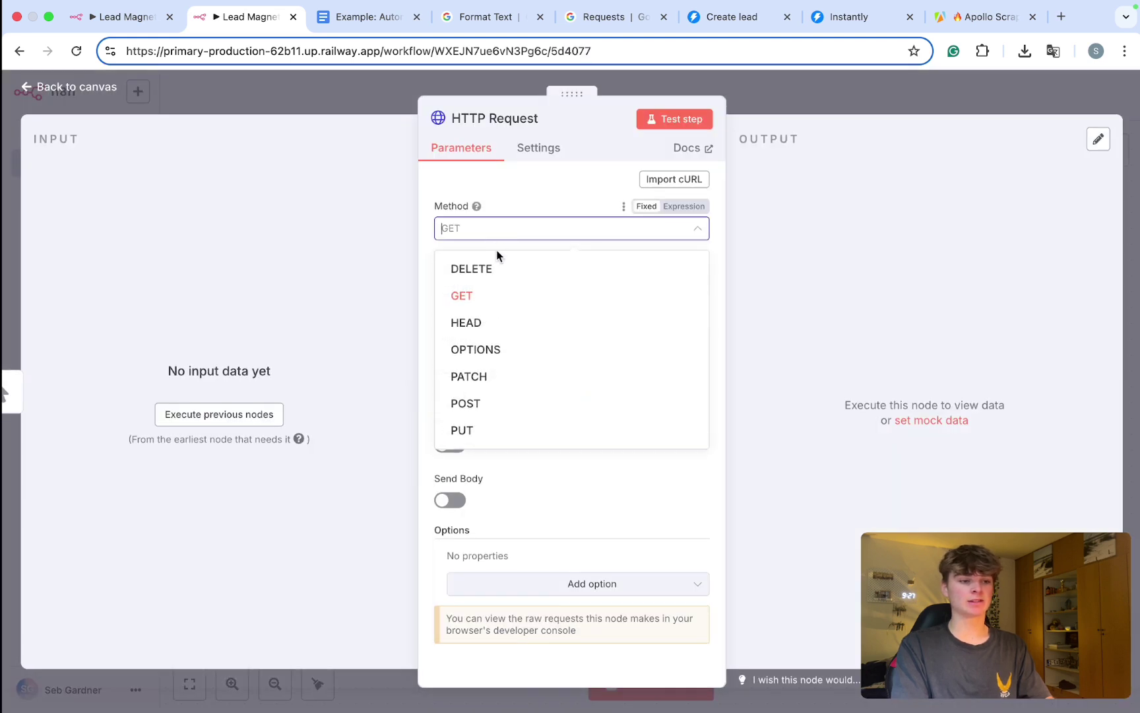
{"action": "left_click", "coordinate": [507, 404]}
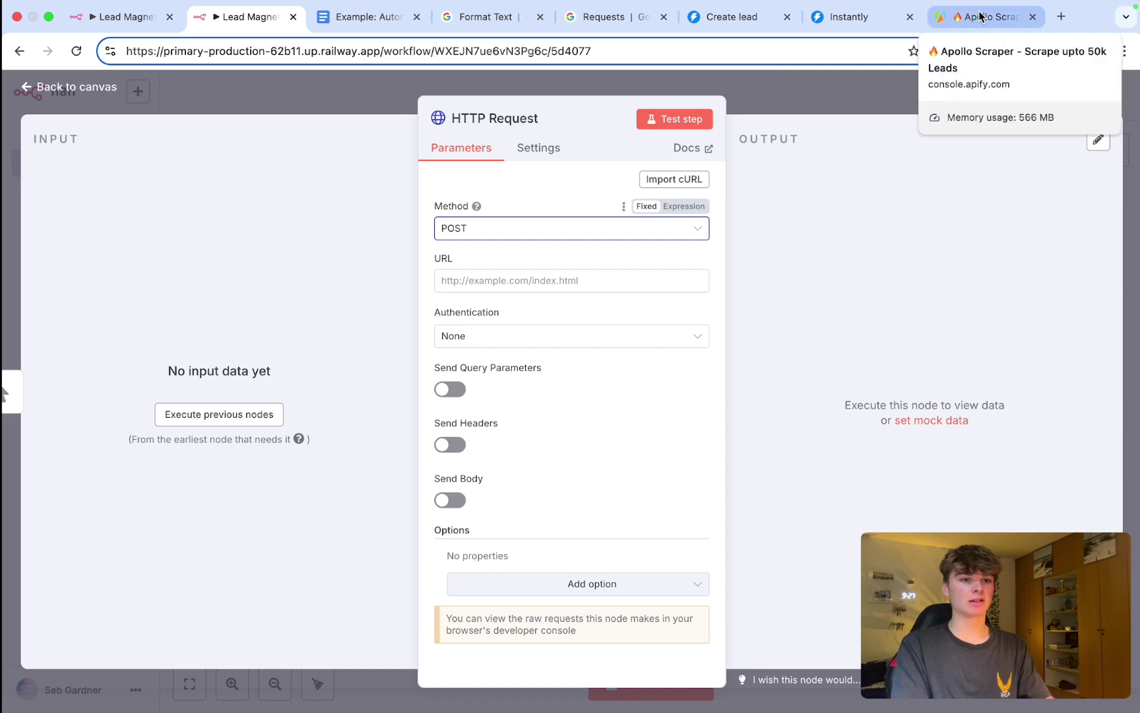
{"action": "left_click_drag", "start_coordinate": [981, 16], "coordinate": [369, 16]}
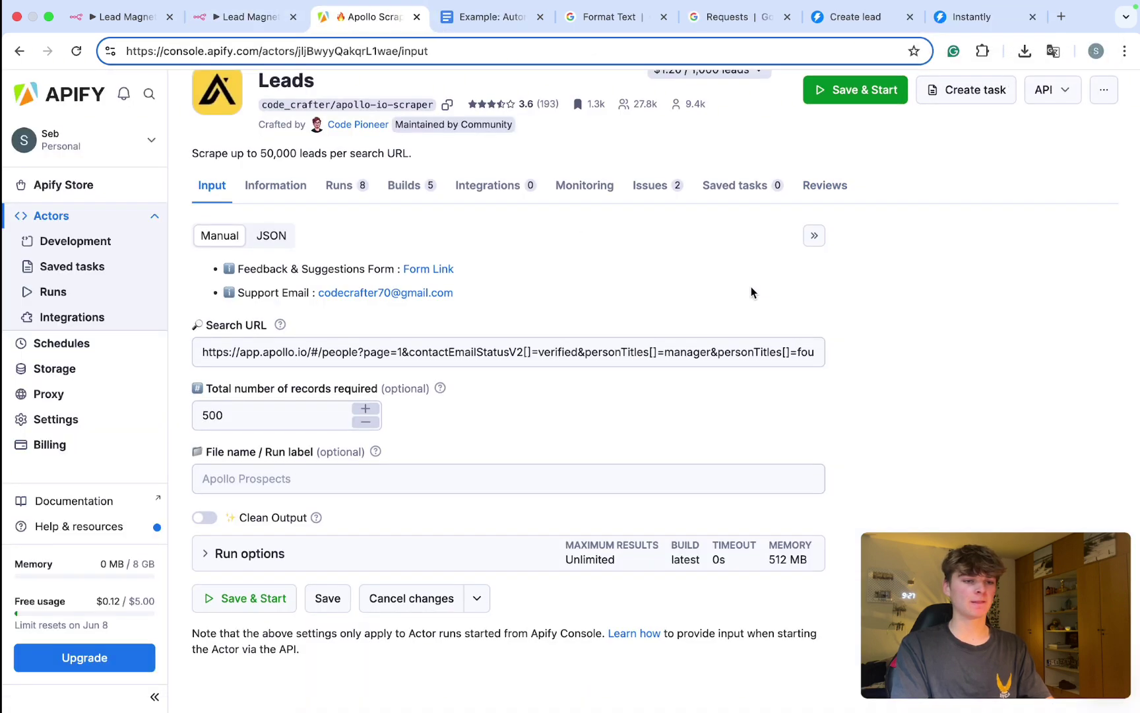
Step: Copy the Apollo Scraper's 'Run Actor synchronously and get dataset items' endpoint URL
{"action": "scroll", "coordinate": [751, 292], "scroll_direction": "up", "scroll_amount": 2}
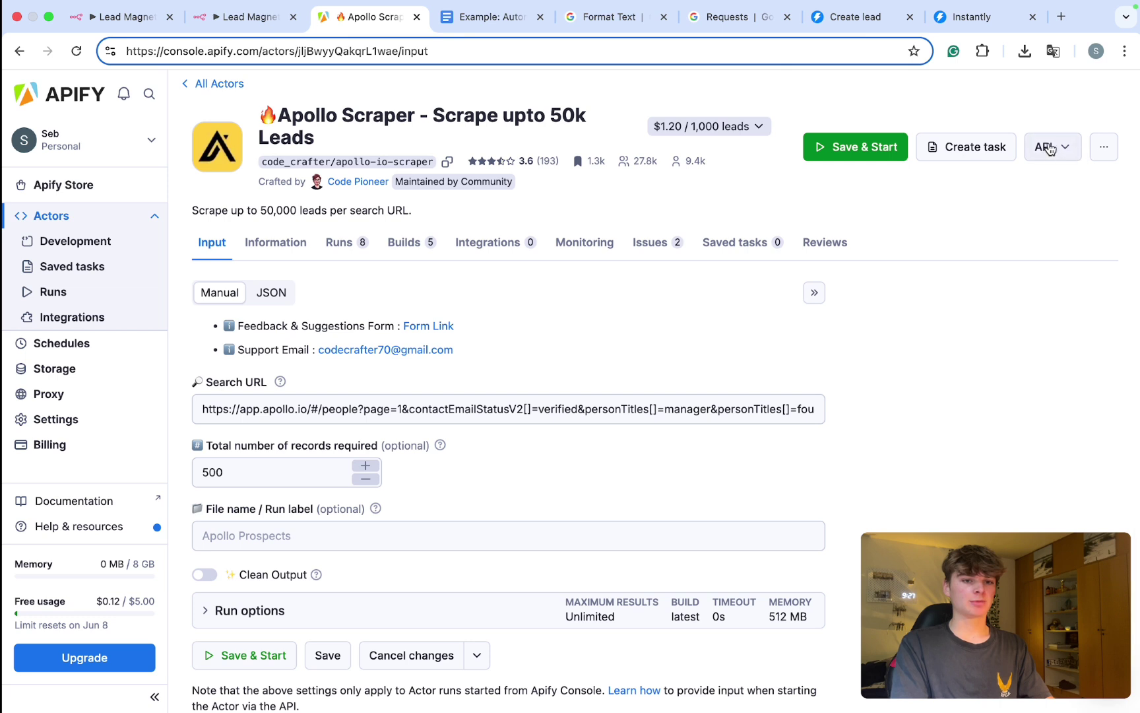
{"action": "left_click", "coordinate": [1054, 150]}
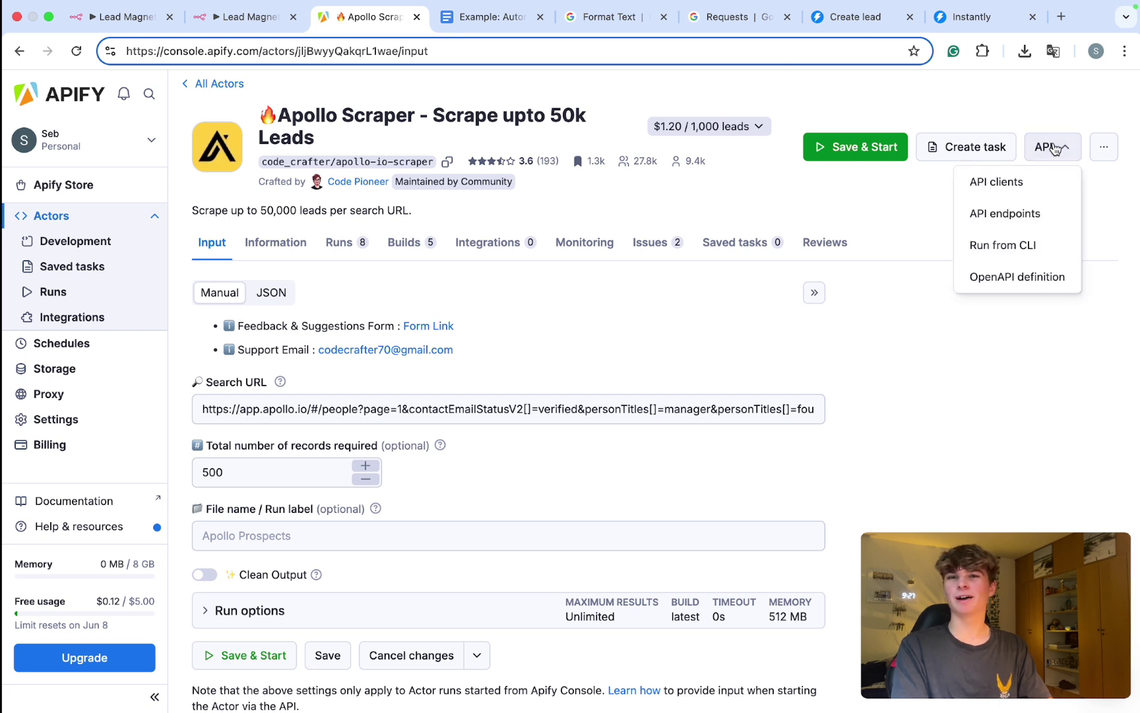
{"action": "left_click", "coordinate": [1010, 213]}
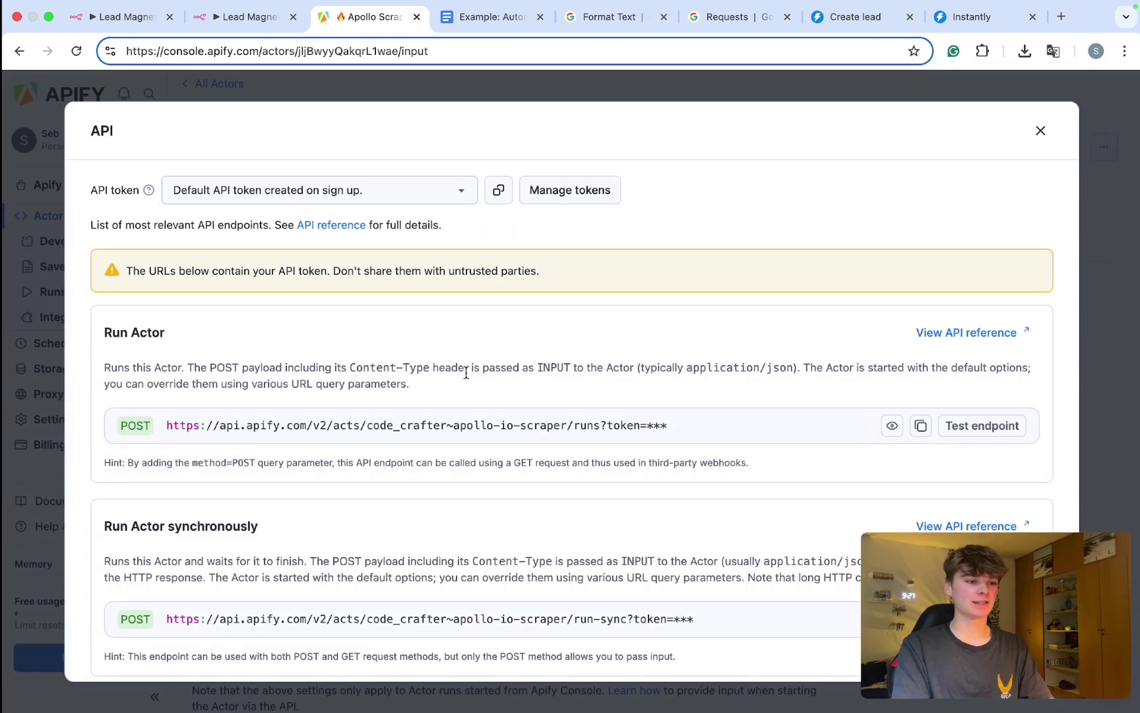
{"action": "scroll", "coordinate": [466, 373], "scroll_direction": "down", "scroll_amount": 3}
{"action": "scroll", "coordinate": [466, 377], "scroll_direction": "down", "scroll_amount": 3}
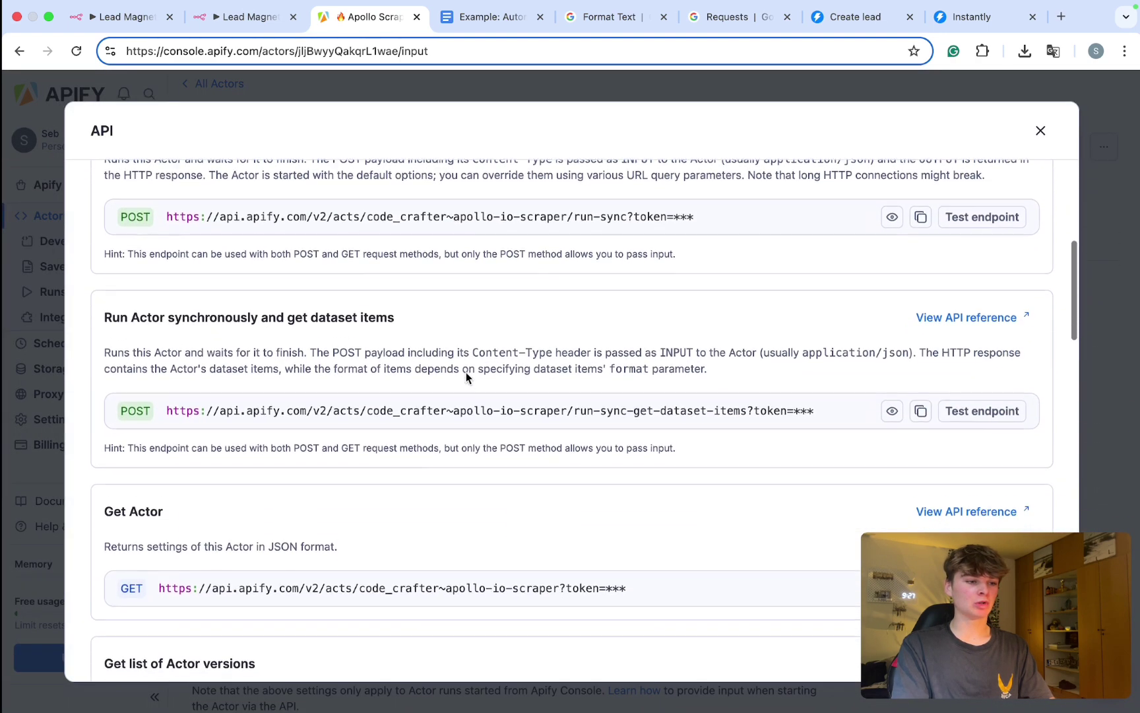
{"action": "left_click_drag", "start_coordinate": [400, 310], "coordinate": [118, 313]}
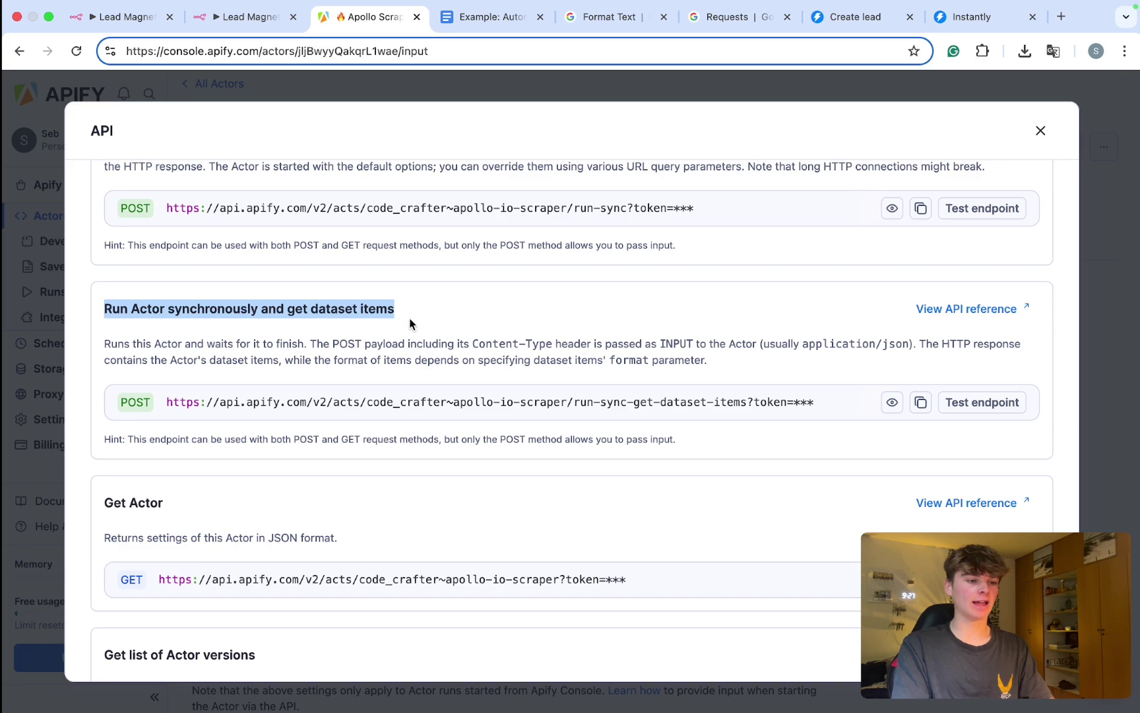
{"action": "left_click", "coordinate": [920, 402]}
{"action": "scroll", "coordinate": [920, 402], "scroll_direction": "up", "scroll_amount": 3}
{"action": "left_click", "coordinate": [918, 401]}
{"action": "scroll", "coordinate": [916, 404], "scroll_direction": "down", "scroll_amount": 3}
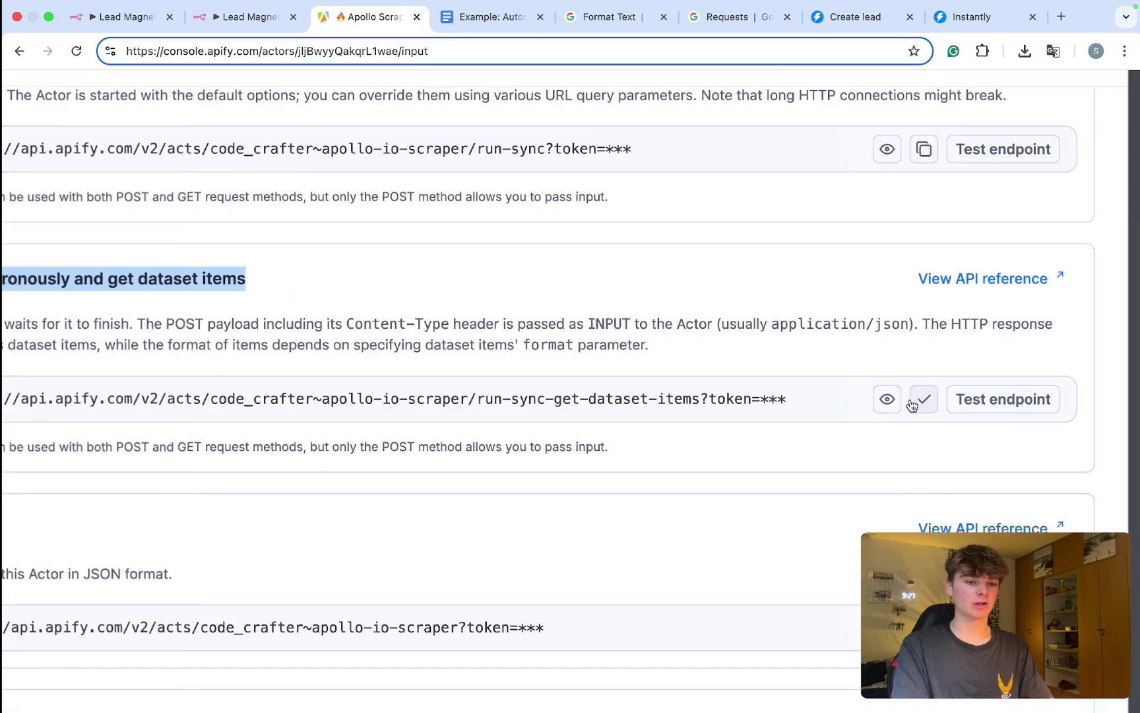
Step: Paste the copied Apify endpoint URL into the HTTP Request node's URL field
{"action": "left_click", "coordinate": [254, 18]}
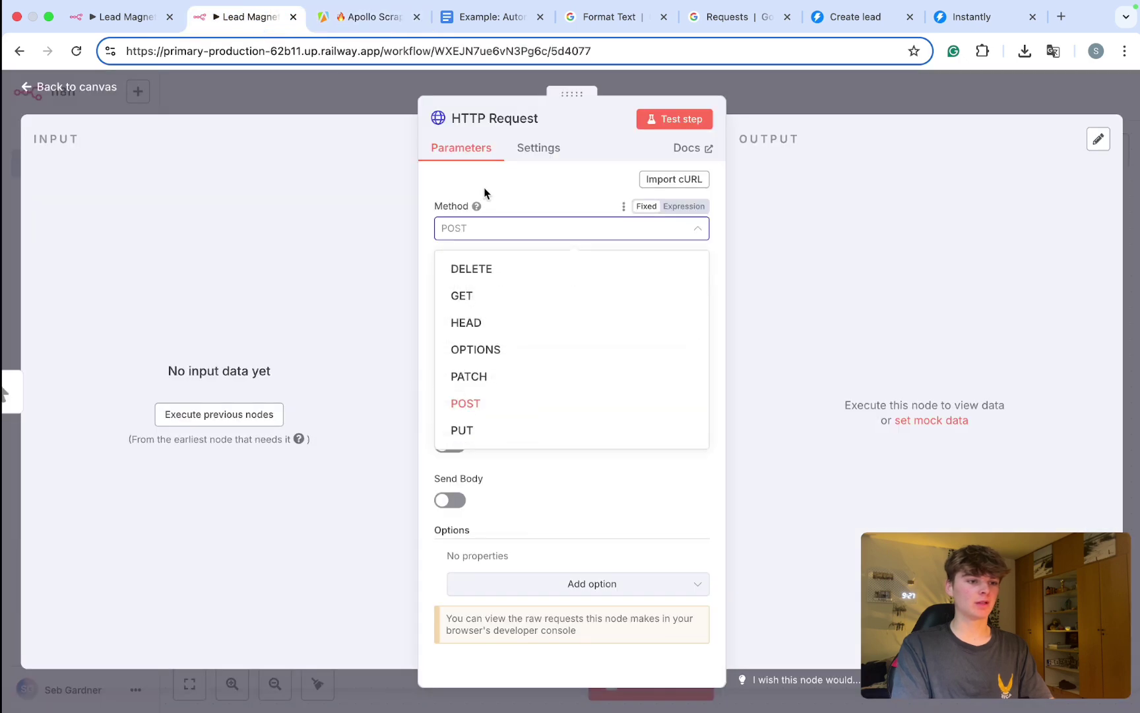
{"action": "key", "text": "Escape"}
{"action": "left_click", "coordinate": [465, 278]}
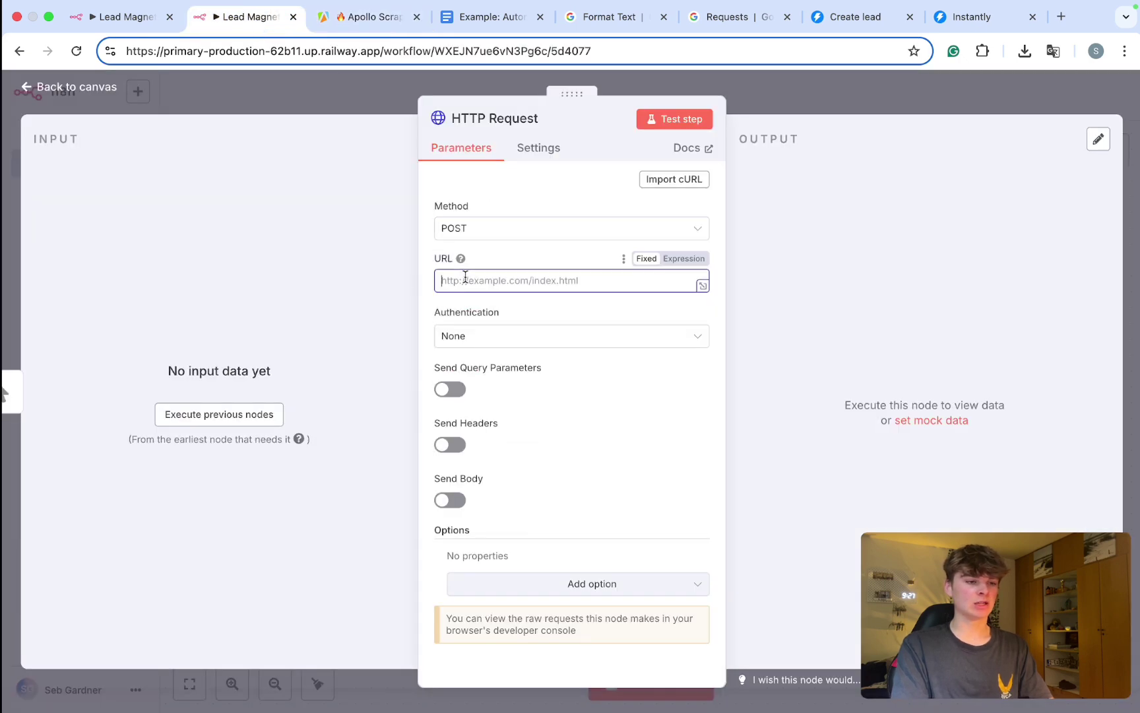
{"action": "key", "text": "super+v"}
{"action": "left_click_drag", "start_coordinate": [519, 289], "coordinate": [338, 295]}
{"action": "left_click", "coordinate": [541, 308]}
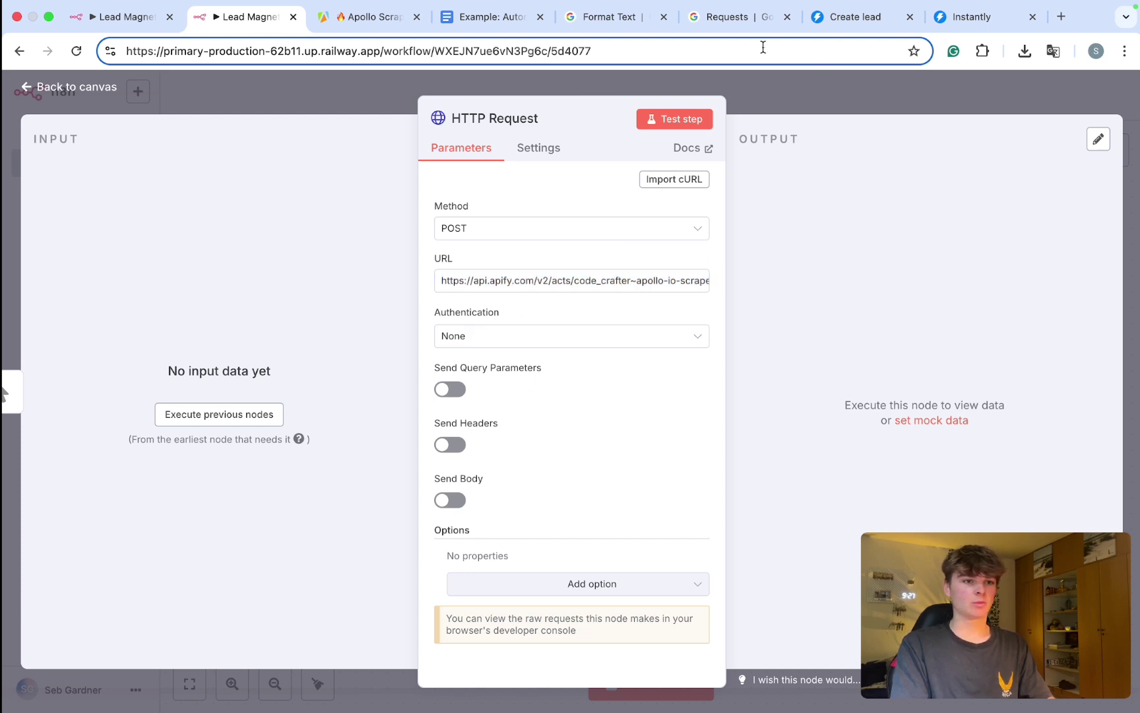
Step: Copy the Apollo Scraper's input in JSON form from Apify
{"action": "left_click", "coordinate": [364, 24]}
{"action": "left_click", "coordinate": [1041, 129]}
{"action": "scroll", "coordinate": [582, 373], "scroll_direction": "down", "scroll_amount": 2}
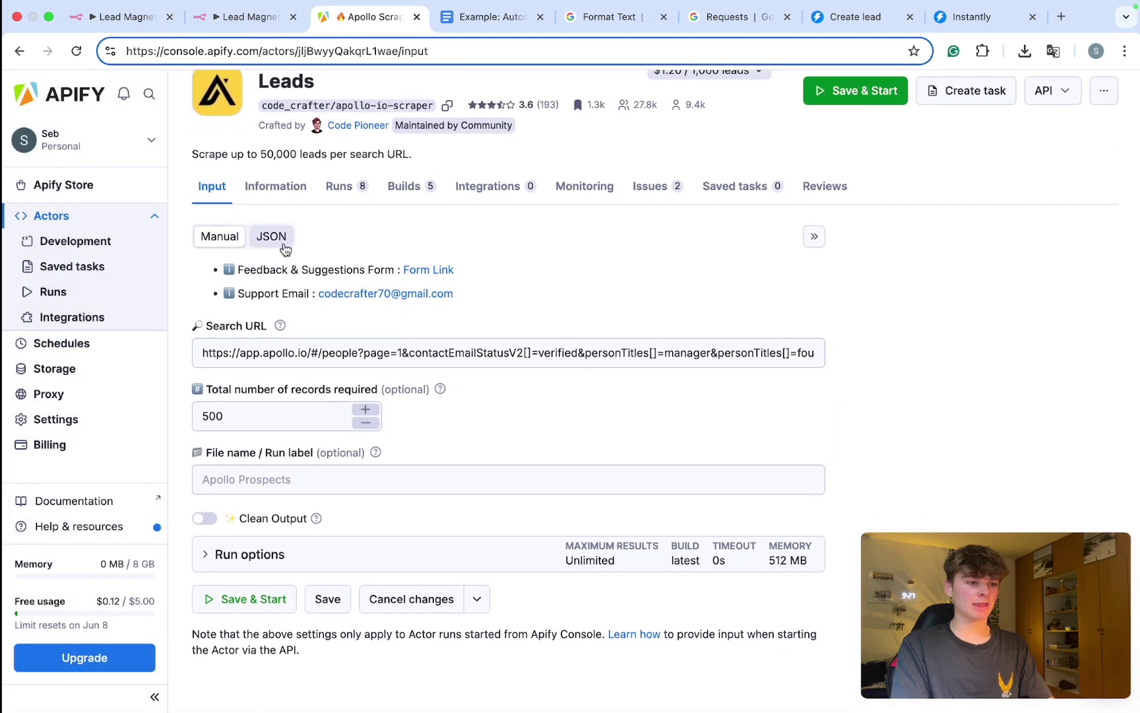
{"action": "left_click", "coordinate": [266, 231]}
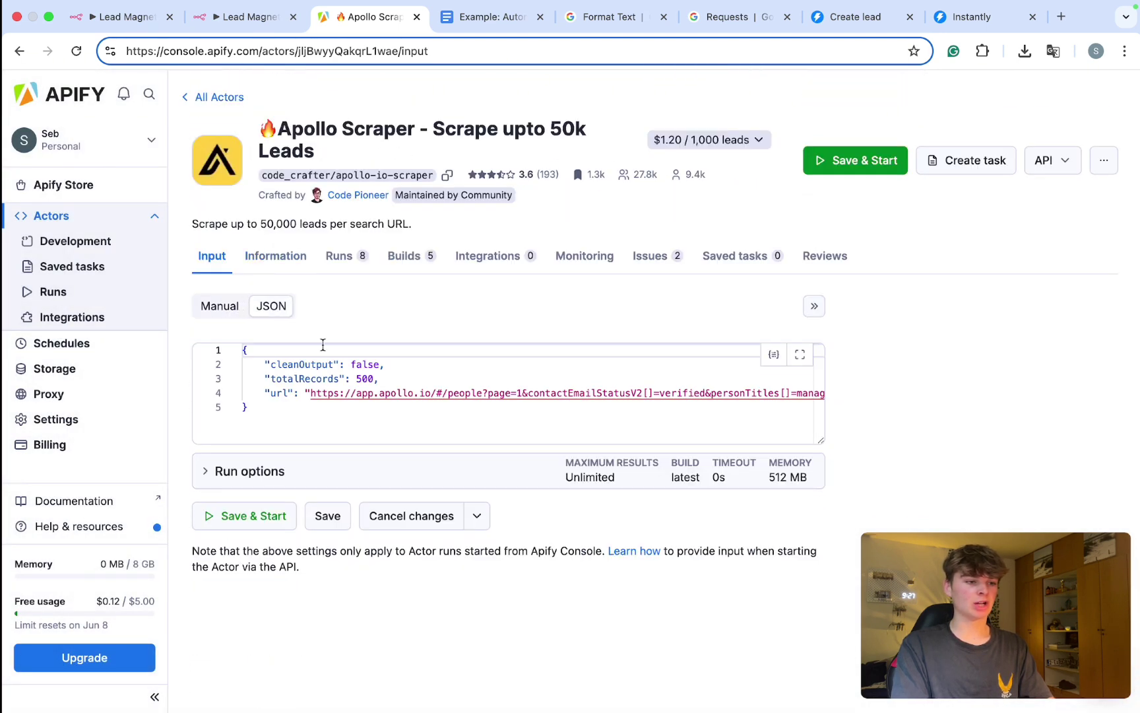
{"action": "left_click_drag", "start_coordinate": [249, 407], "coordinate": [228, 371]}
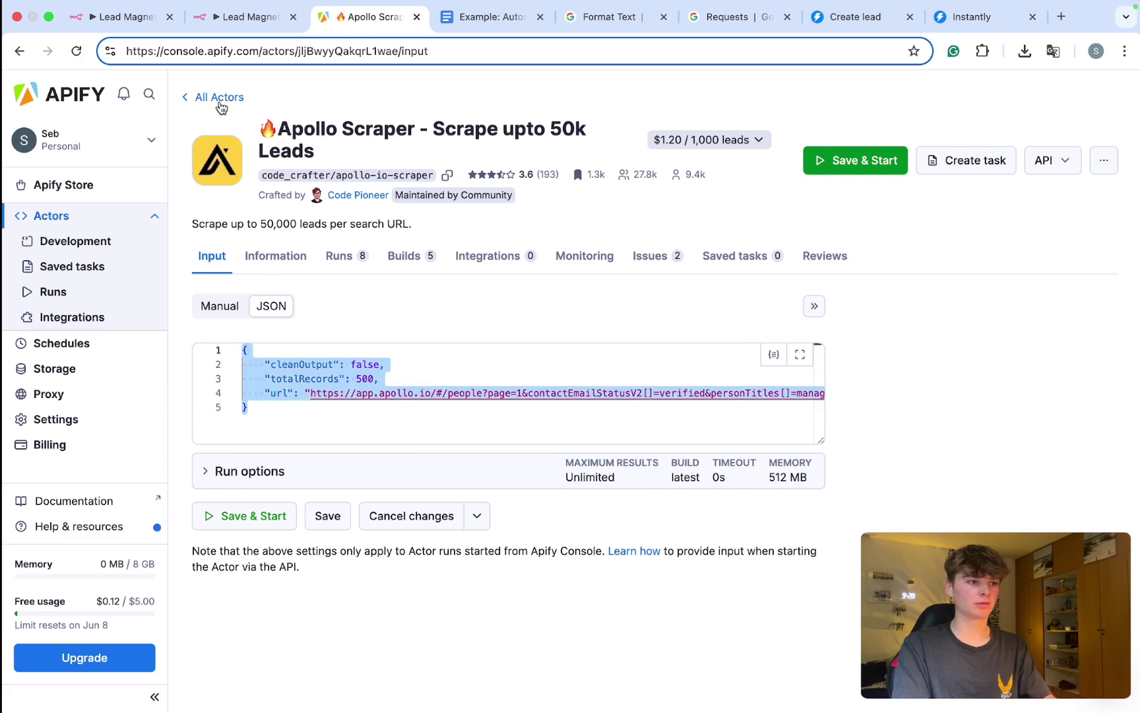
Step: Enable Send Body on the HTTP Request node and set Specify Body to Using JSON
{"action": "left_click", "coordinate": [238, 17]}
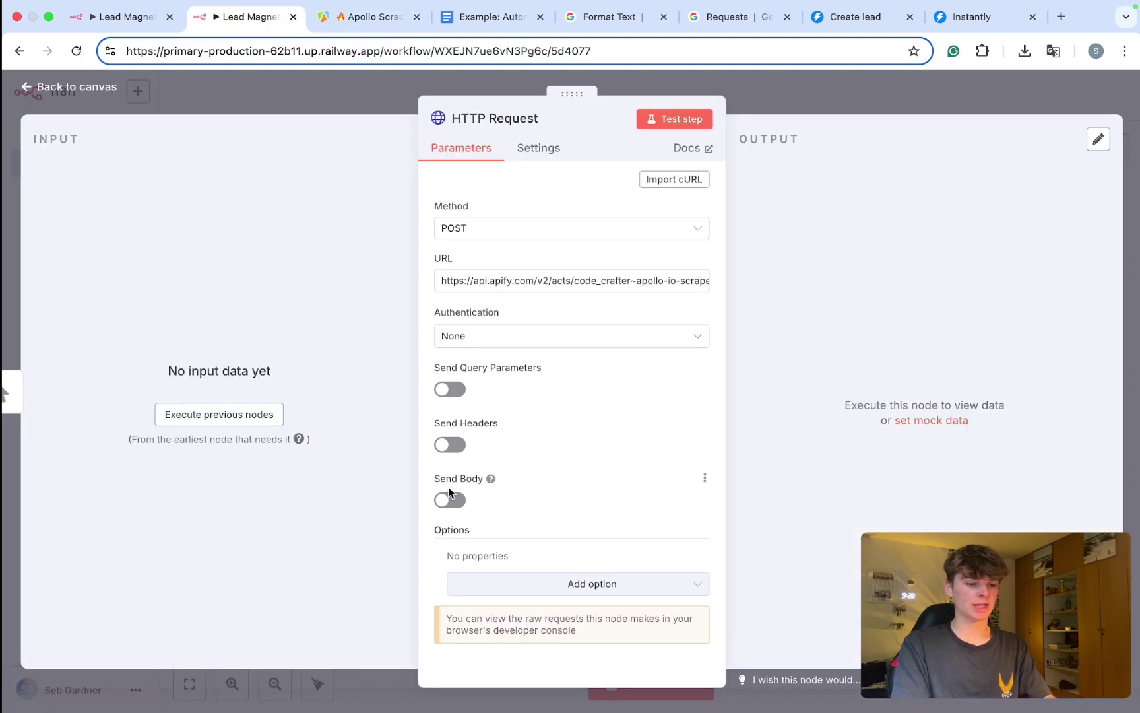
{"action": "key", "text": "super+equal"}
{"action": "key", "text": "super+equal"}
{"action": "left_click", "coordinate": [446, 505]}
{"action": "scroll", "coordinate": [446, 505], "scroll_direction": "down", "scroll_amount": 1}
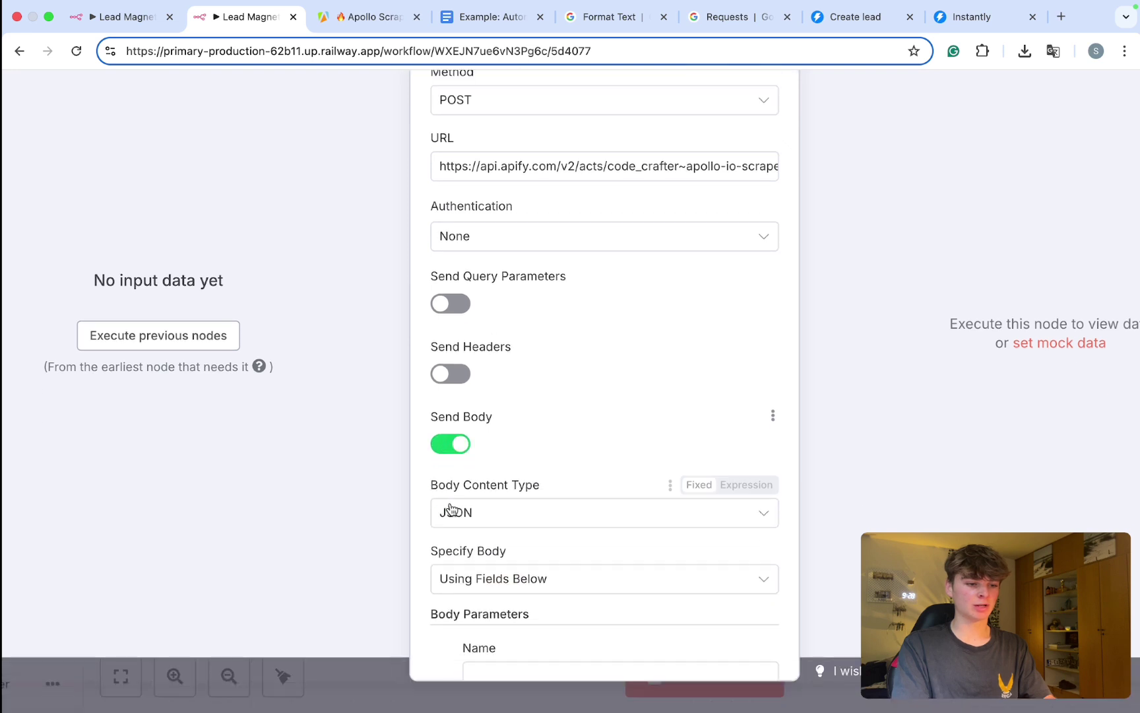
{"action": "key", "text": "super+minus"}
{"action": "key", "text": "super+minus"}
{"action": "scroll", "coordinate": [476, 567], "scroll_direction": "down", "scroll_amount": 2}
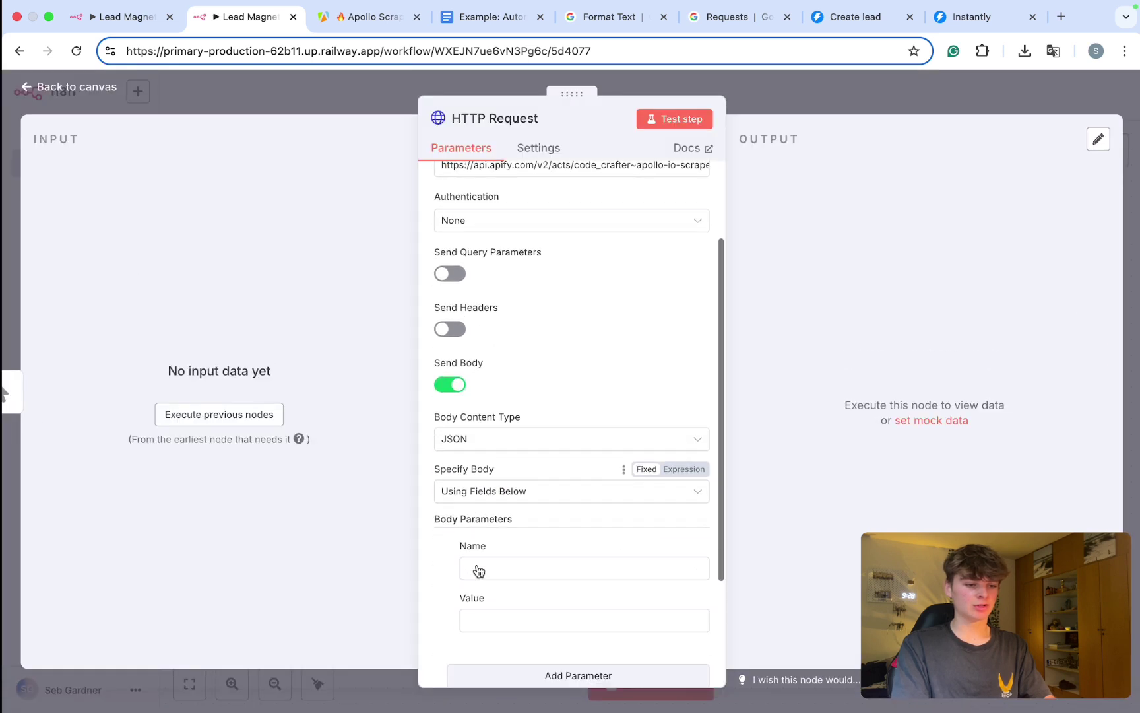
{"action": "left_click", "coordinate": [491, 490]}
{"action": "left_click", "coordinate": [483, 558]}
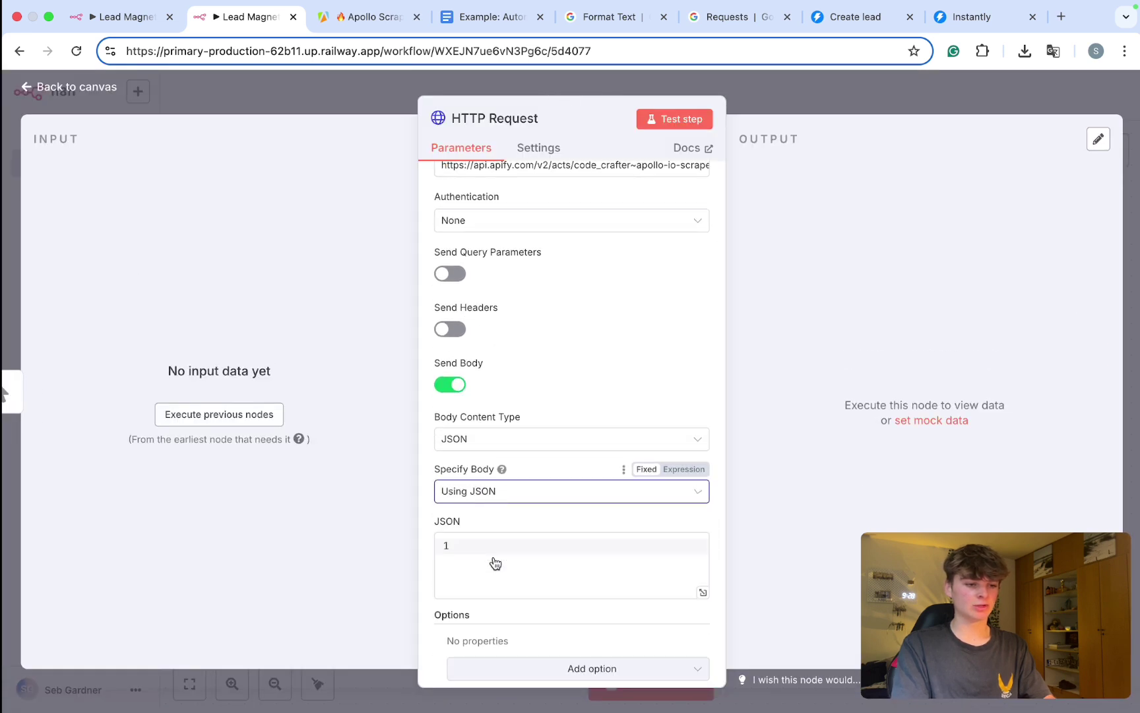
Step: Paste the actor input as the JSON body, with totalRecords 500, cleanOutput false and the Apollo search URL
{"action": "scroll", "coordinate": [493, 561], "scroll_direction": "down", "scroll_amount": 1}
{"action": "left_click", "coordinate": [480, 480]}
{"action": "key", "text": "super+v"}
{"action": "scroll", "coordinate": [492, 501], "scroll_direction": "down", "scroll_amount": 3}
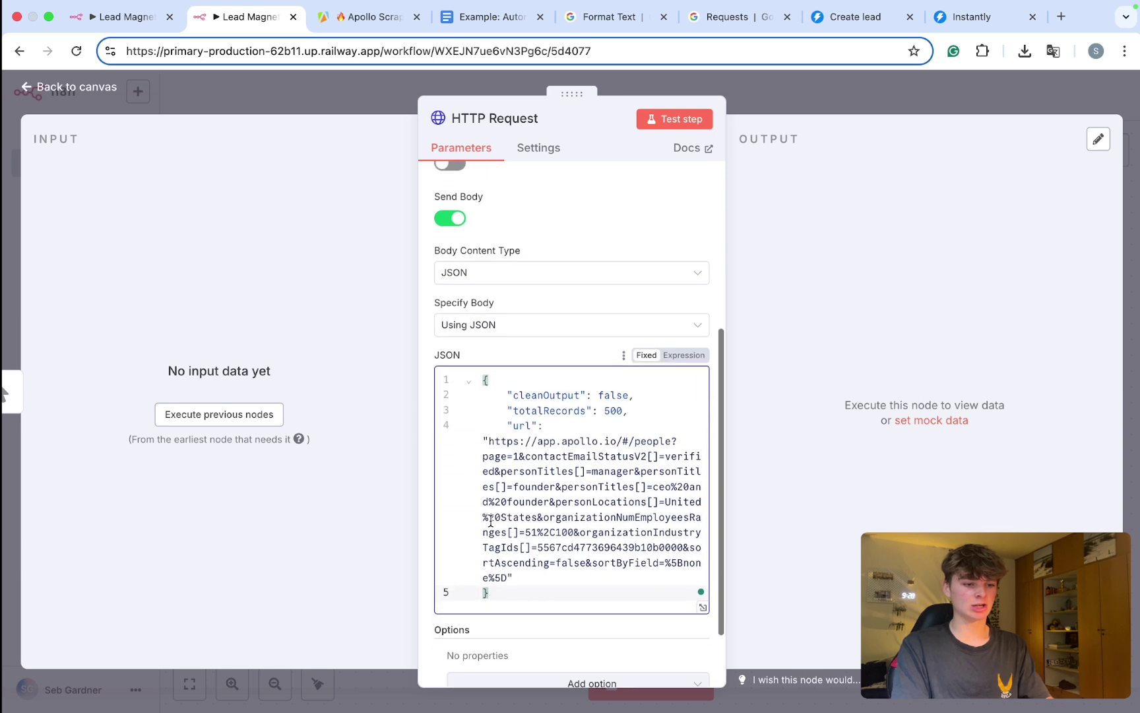
{"action": "left_click_drag", "start_coordinate": [506, 525], "coordinate": [488, 390]}
{"action": "left_click", "coordinate": [526, 446]}
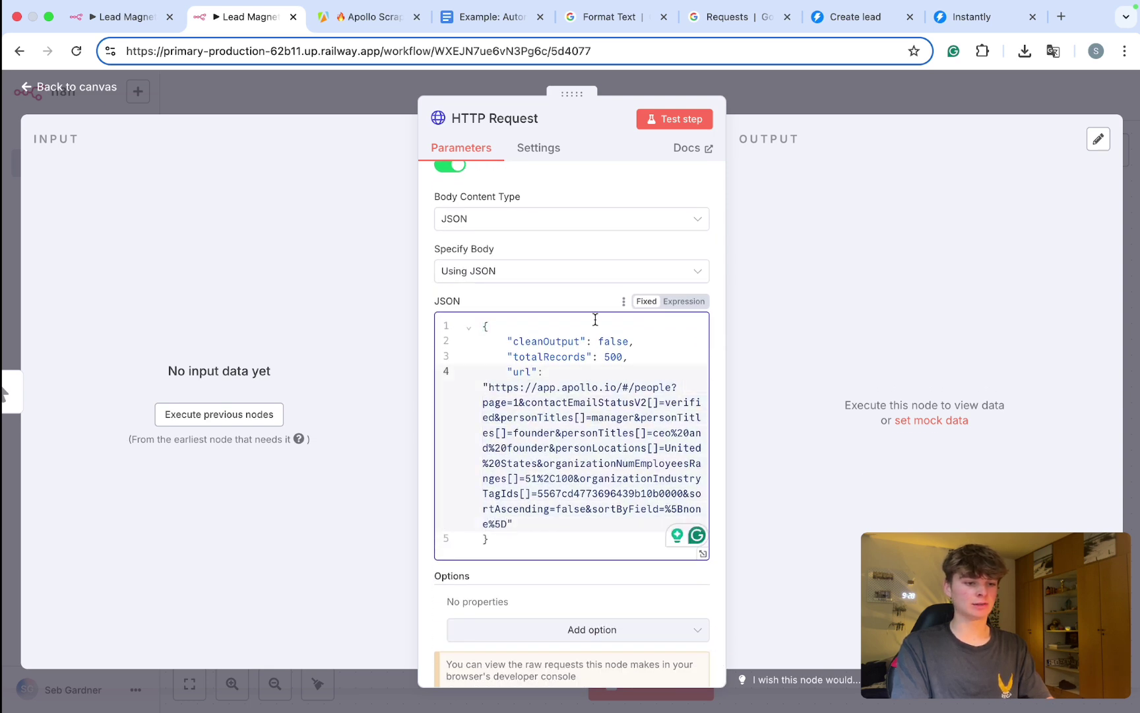
{"action": "left_click", "coordinate": [561, 299]}
Step: Open apollo.io in a new tab next to Apify and log in with a Google account
{"action": "key", "text": "super+t"}
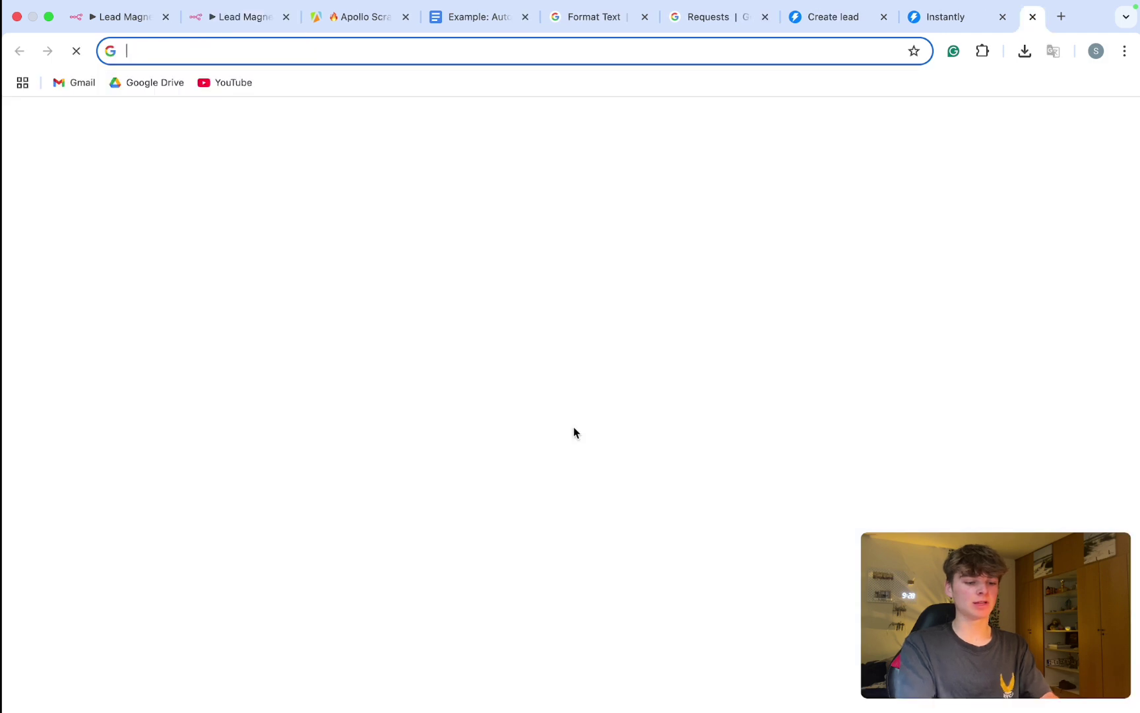
{"action": "type", "text": "p"}
{"action": "key", "text": "BackSpace"}
{"action": "key", "text": "BackSpace"}
{"action": "type", "text": "apo"}
{"action": "key", "text": "Return"}
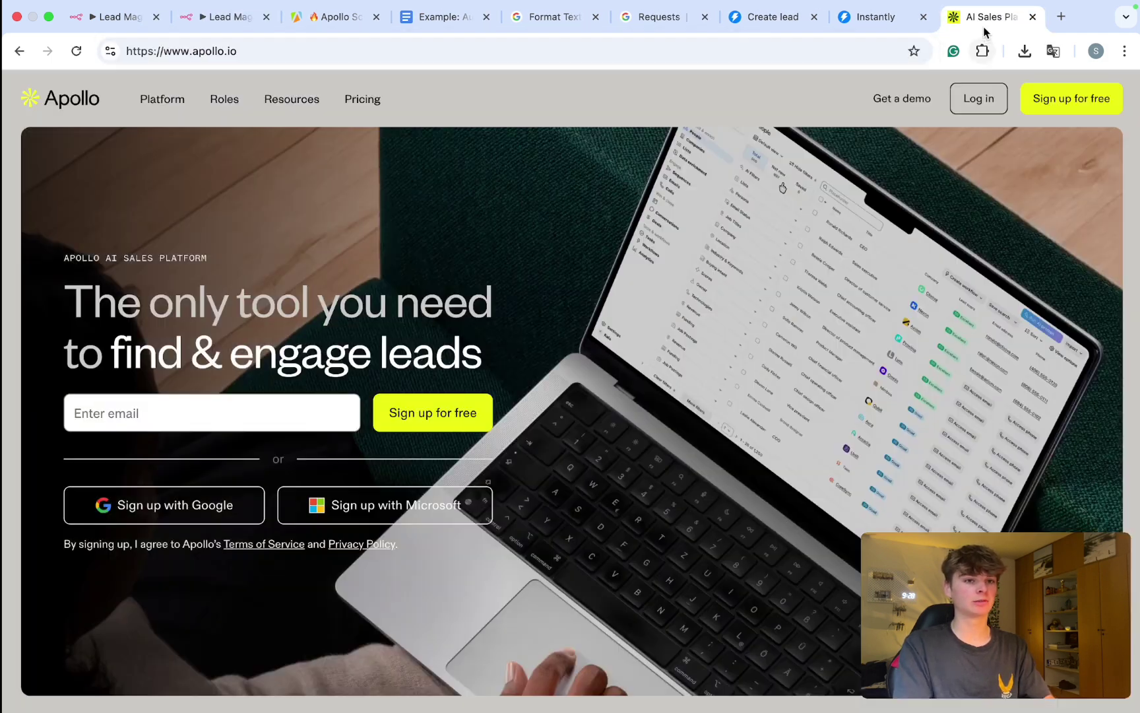
{"action": "left_click_drag", "start_coordinate": [985, 27], "coordinate": [396, 26]}
{"action": "left_click", "coordinate": [990, 99]}
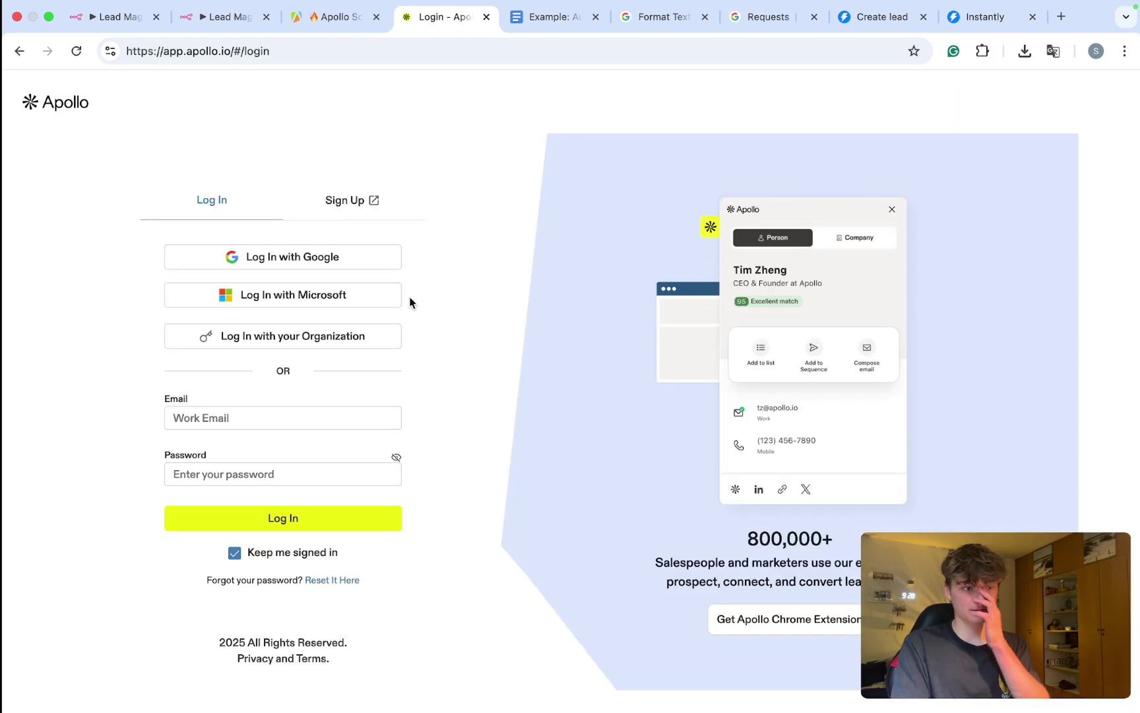
{"action": "left_click", "coordinate": [321, 262]}
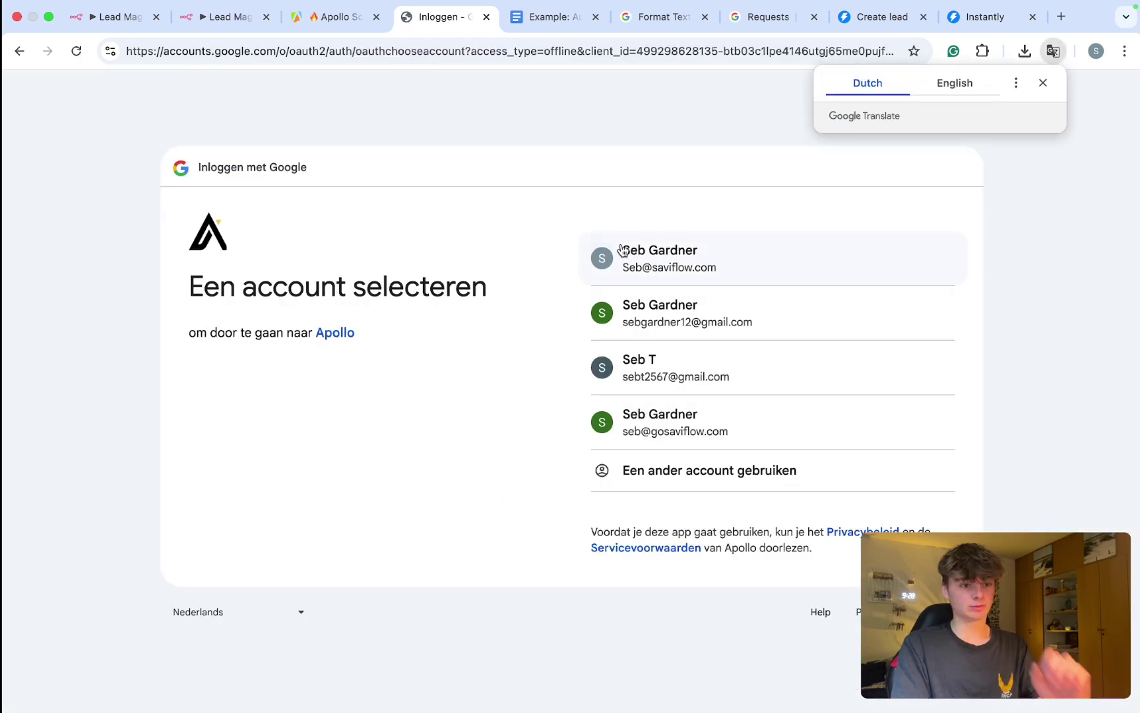
{"action": "left_click", "coordinate": [645, 309]}
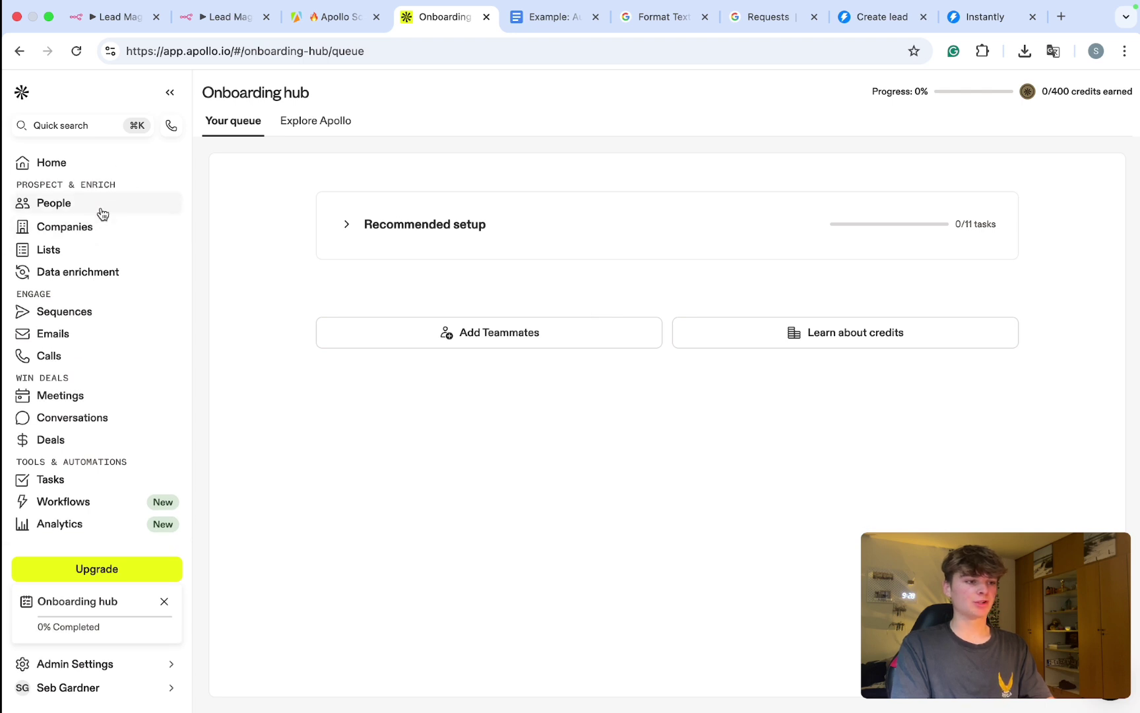
Step: Filter Apollo's People search to Verified email status and select the search URL
{"action": "left_click", "coordinate": [73, 205]}
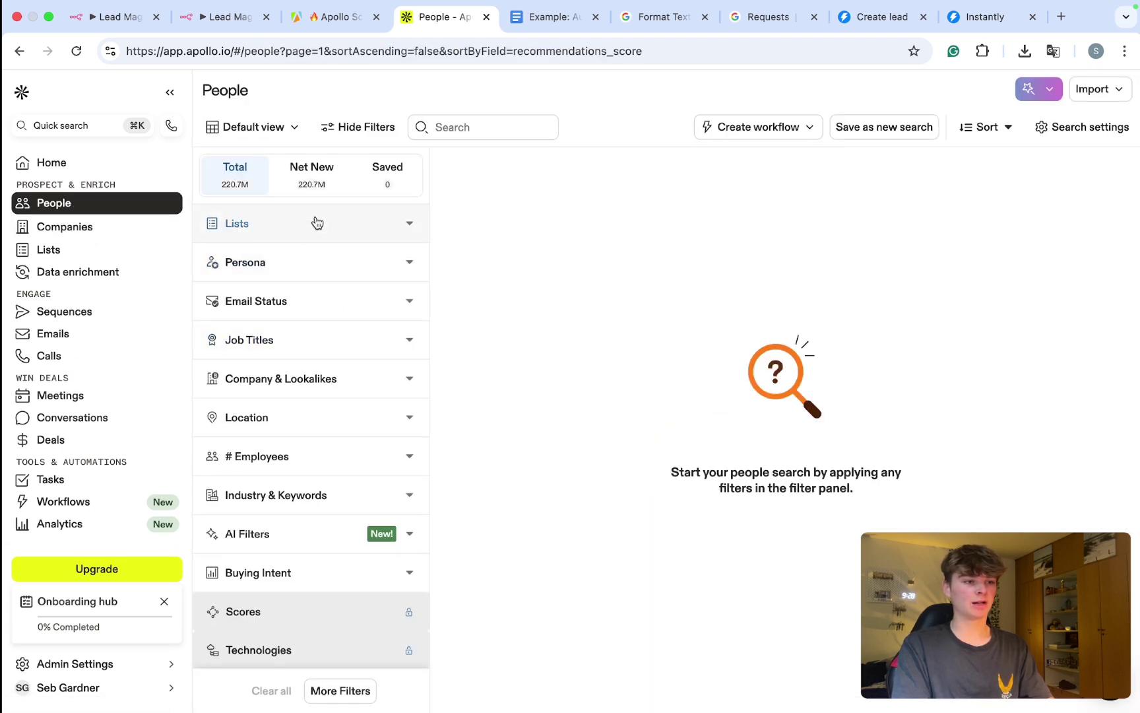
{"action": "left_click", "coordinate": [320, 261]}
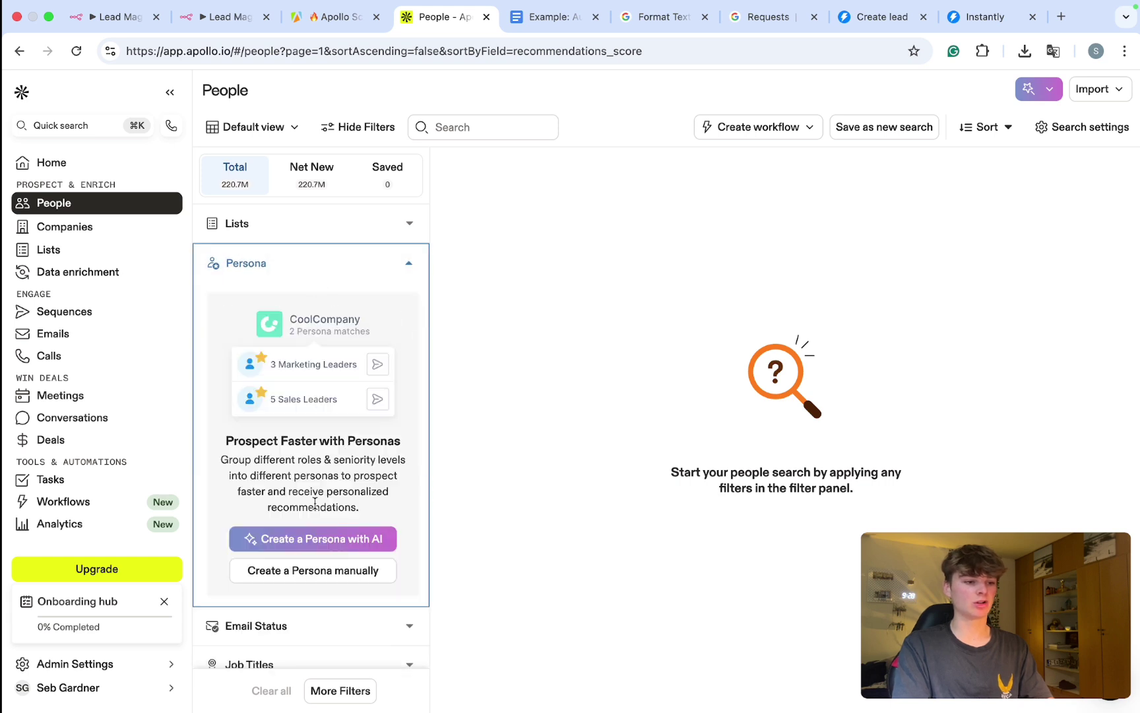
{"action": "left_click", "coordinate": [320, 274]}
{"action": "scroll", "coordinate": [317, 251], "scroll_direction": "down", "scroll_amount": 3}
{"action": "scroll", "coordinate": [316, 240], "scroll_direction": "up", "scroll_amount": 1}
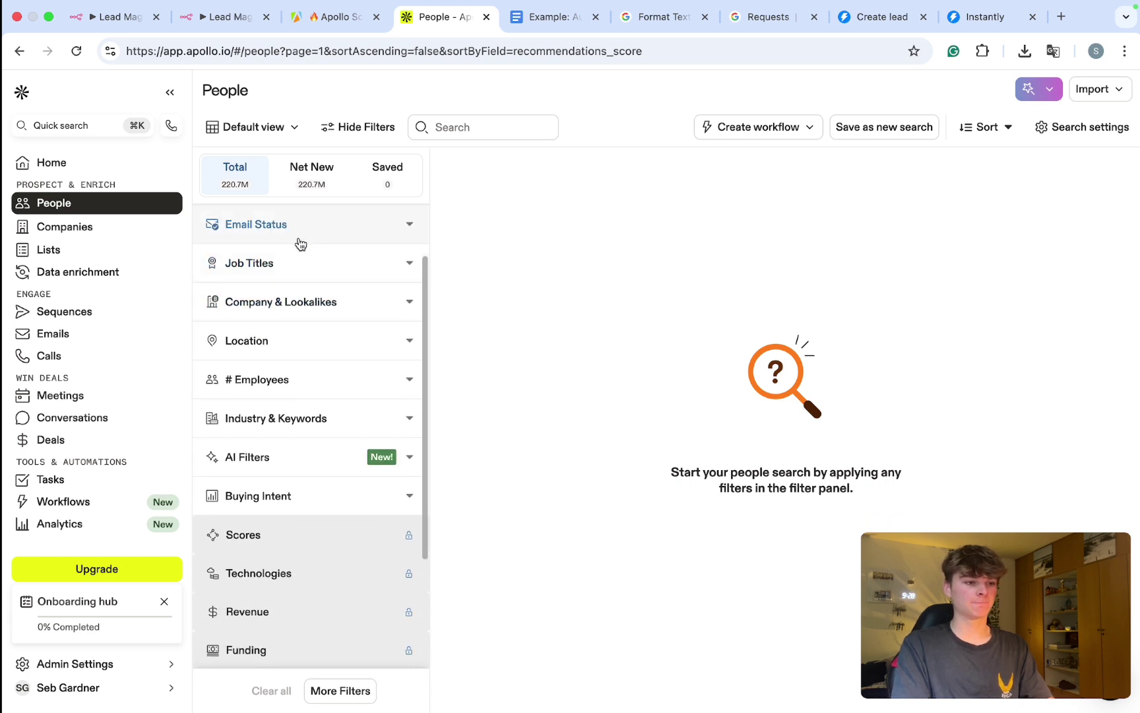
{"action": "left_click", "coordinate": [293, 232]}
{"action": "left_click", "coordinate": [230, 279]}
{"action": "left_click", "coordinate": [264, 227]}
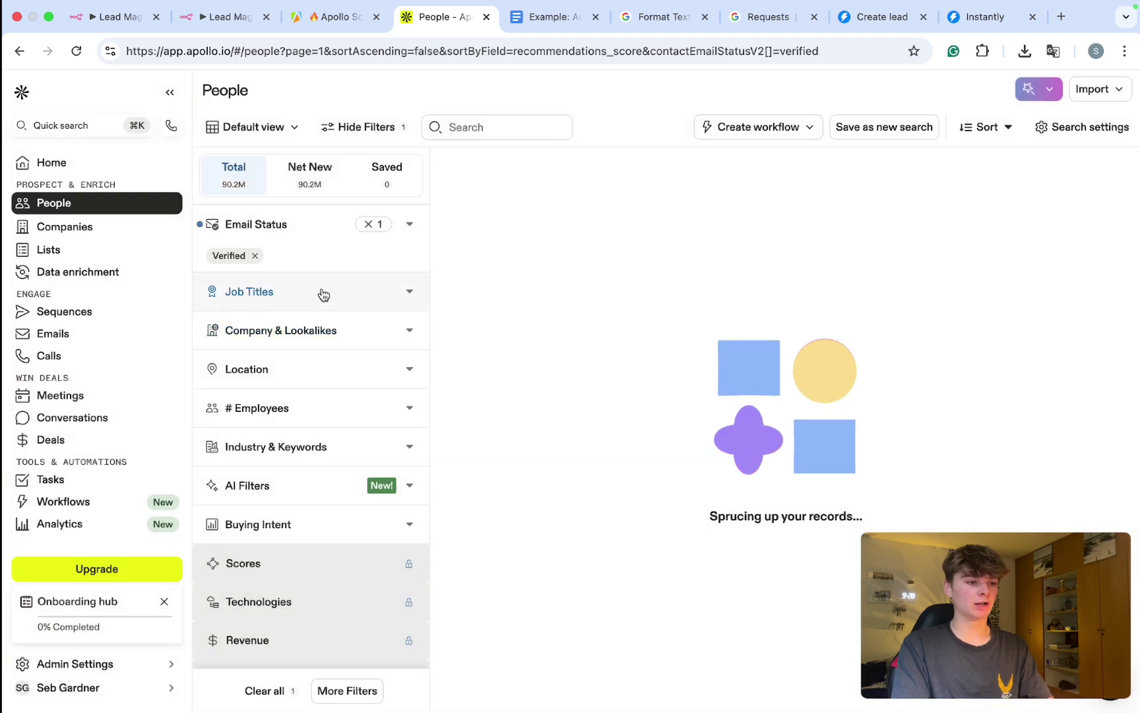
{"action": "left_click", "coordinate": [323, 294]}
{"action": "left_click", "coordinate": [280, 299]}
{"action": "scroll", "coordinate": [290, 330], "scroll_direction": "down", "scroll_amount": 1}
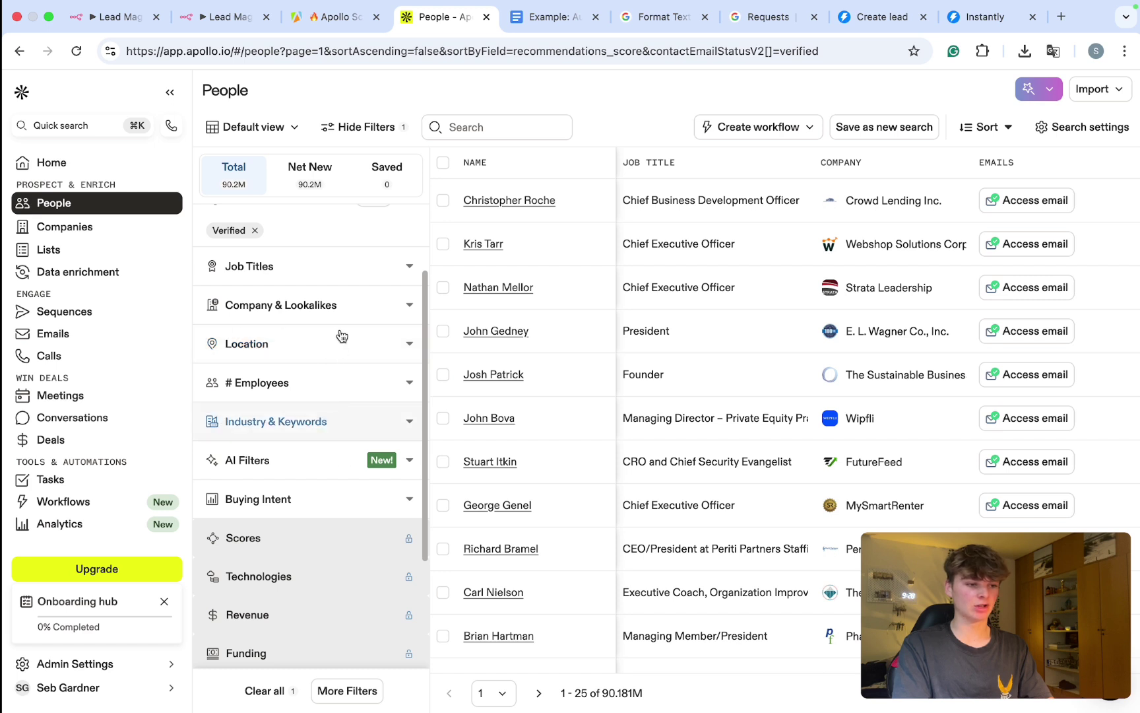
{"action": "left_click", "coordinate": [256, 54]}
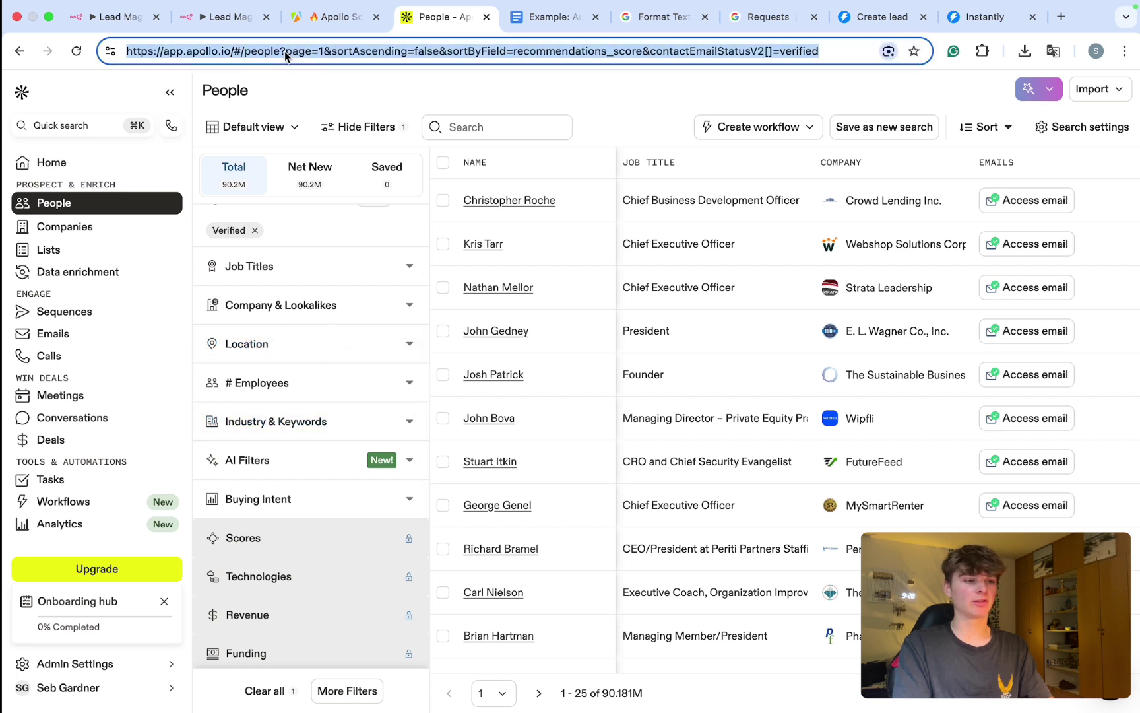
Step: In n8n's HTTP Request node, select the Apollo URL in the JSON body, then close the node
{"action": "left_click", "coordinate": [251, 20]}
{"action": "left_click_drag", "start_coordinate": [510, 523], "coordinate": [497, 389]}
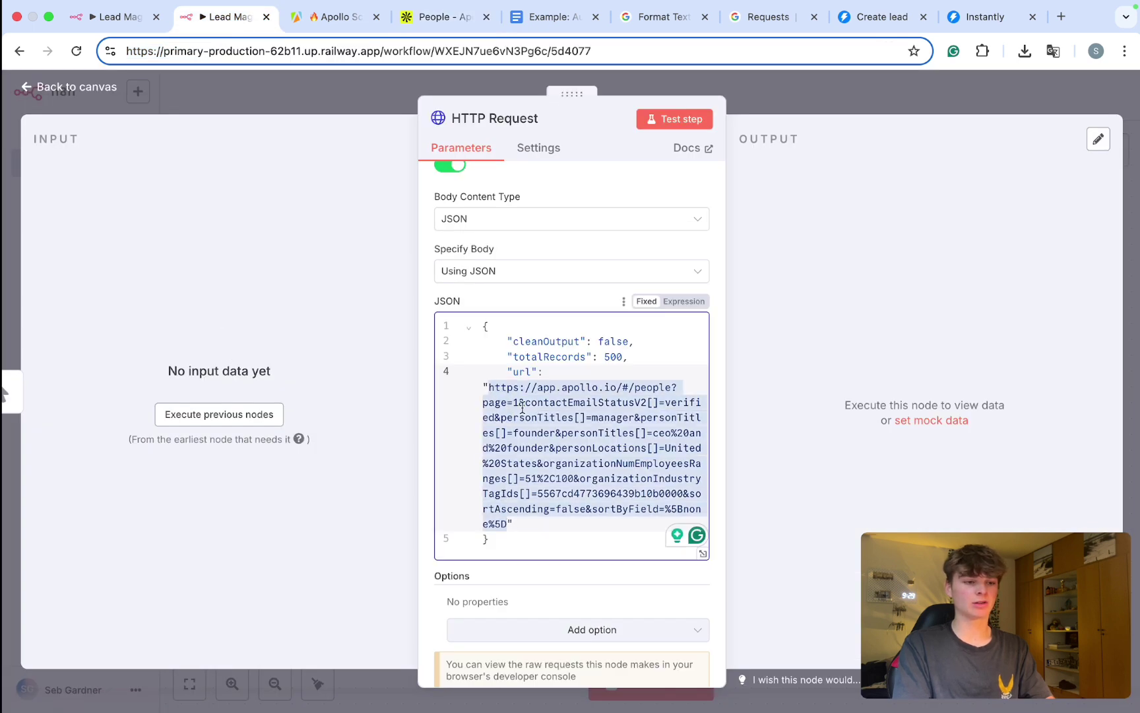
{"action": "scroll", "coordinate": [521, 402], "scroll_direction": "up", "scroll_amount": 3}
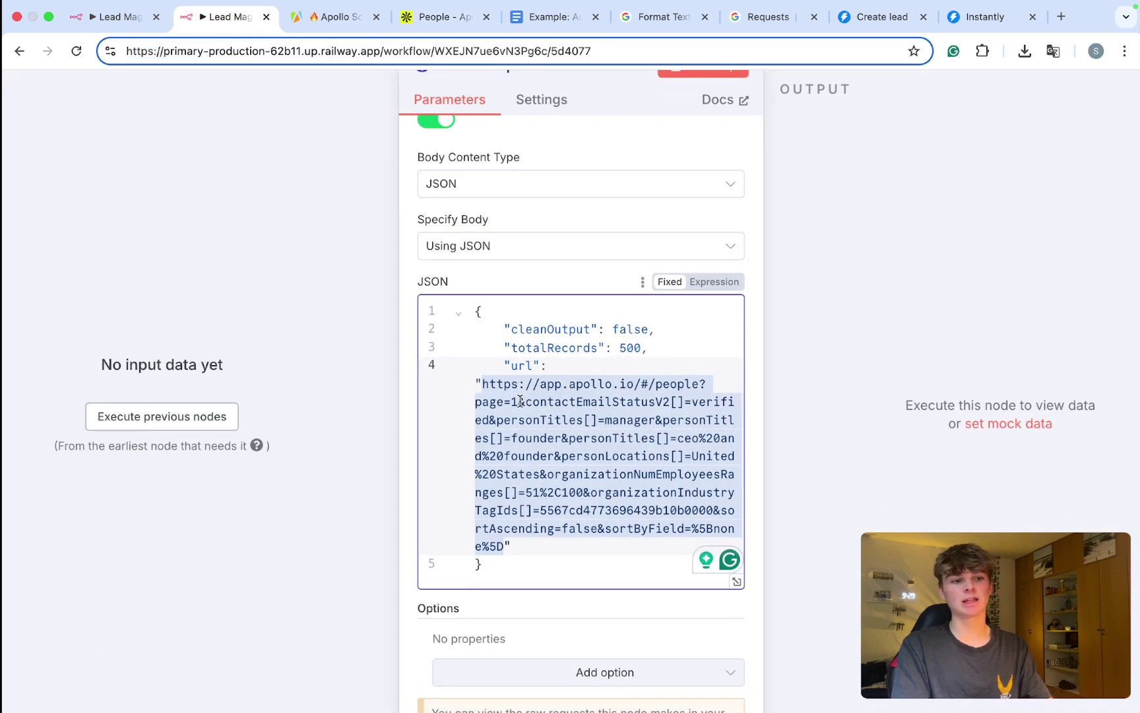
{"action": "scroll", "coordinate": [521, 402], "scroll_direction": "down", "scroll_amount": 3}
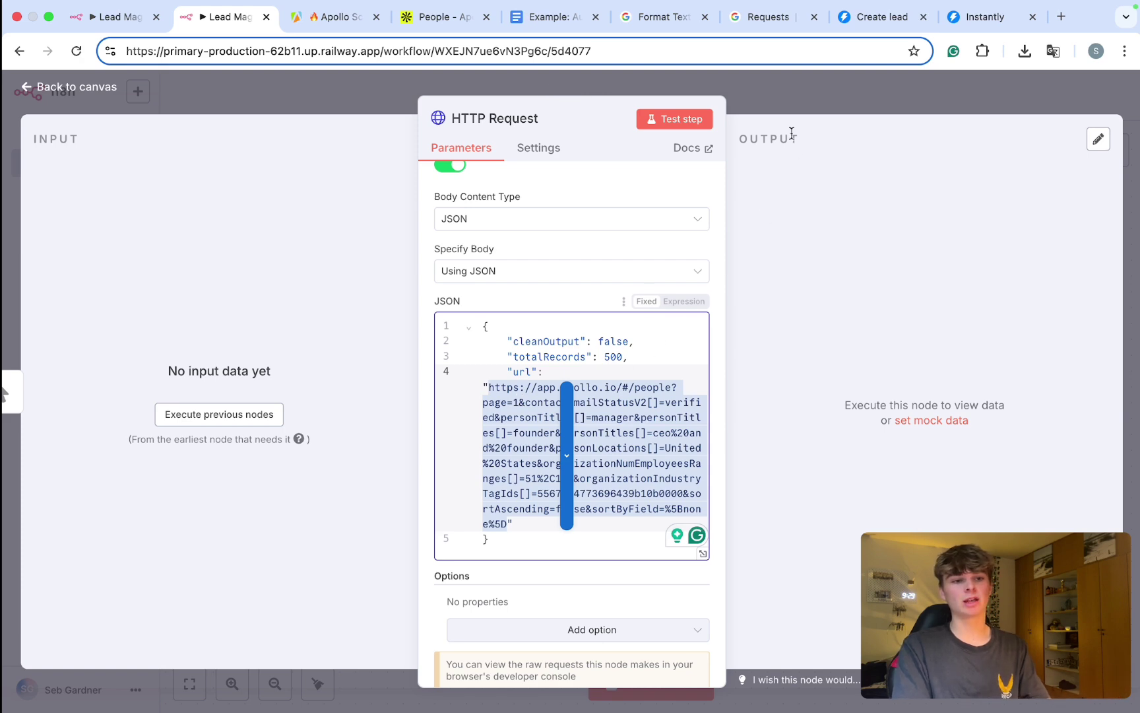
{"action": "left_click", "coordinate": [566, 455]}
{"action": "key", "text": "Escape"}
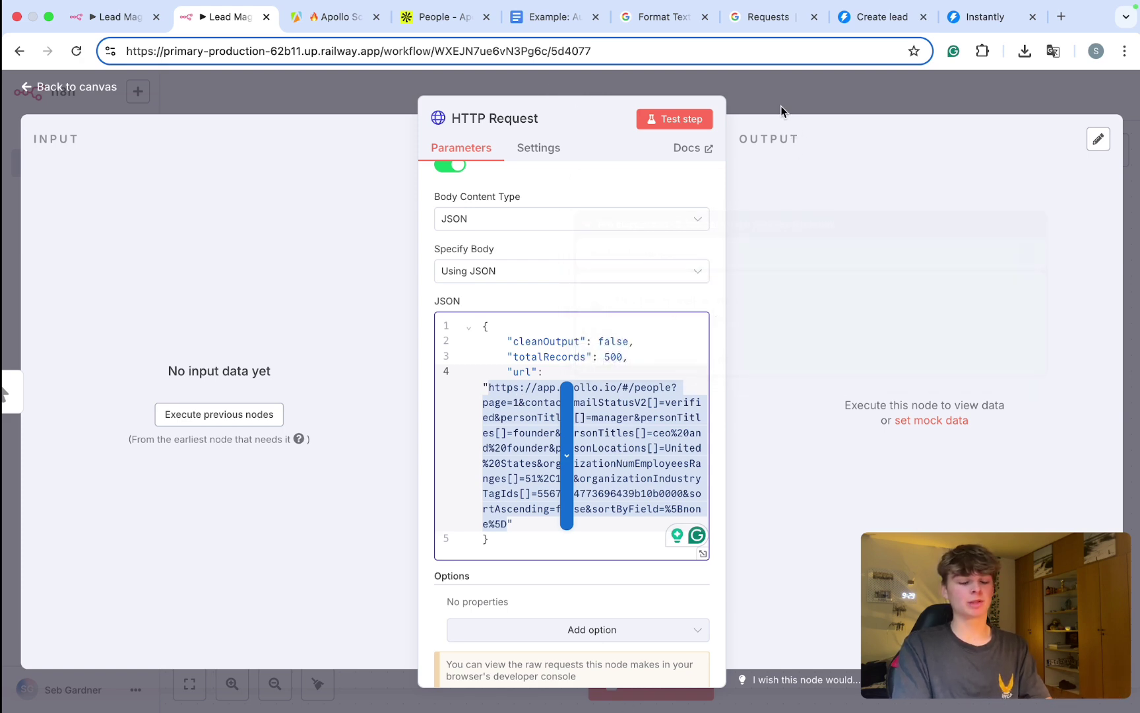
{"action": "left_click", "coordinate": [780, 106]}
{"action": "scroll", "coordinate": [652, 356], "scroll_direction": "right", "scroll_amount": 2}
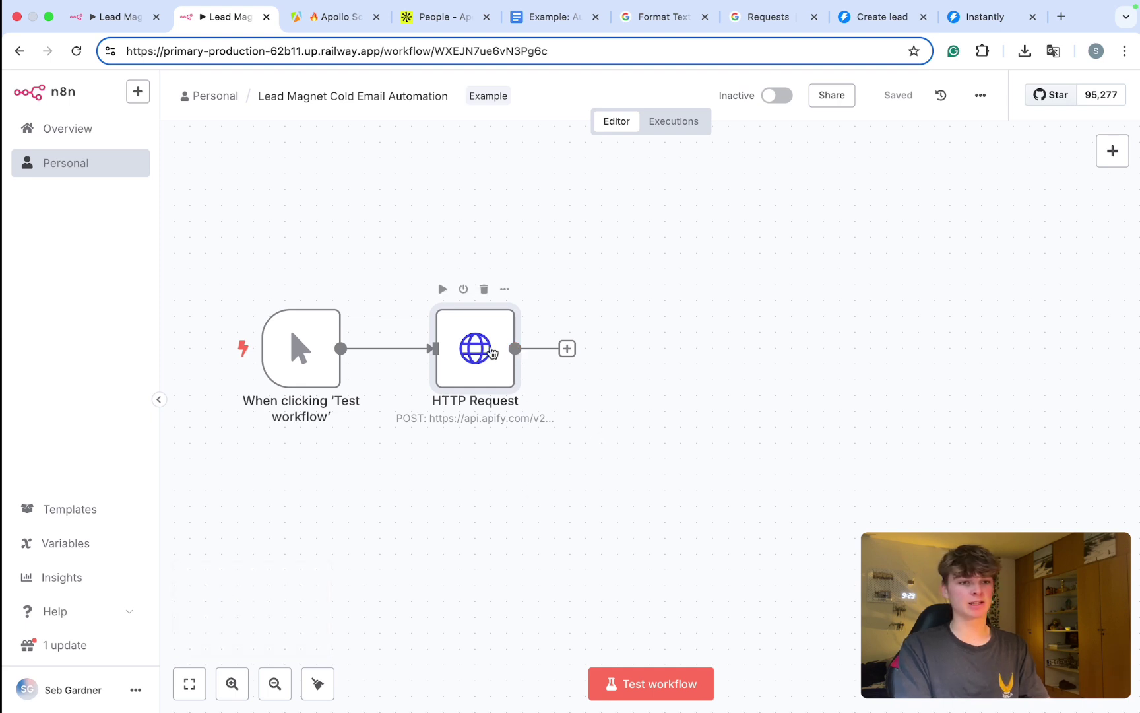
Step: Test-run the workflow and check the Apify runs list
{"action": "key", "text": "super+Return"}
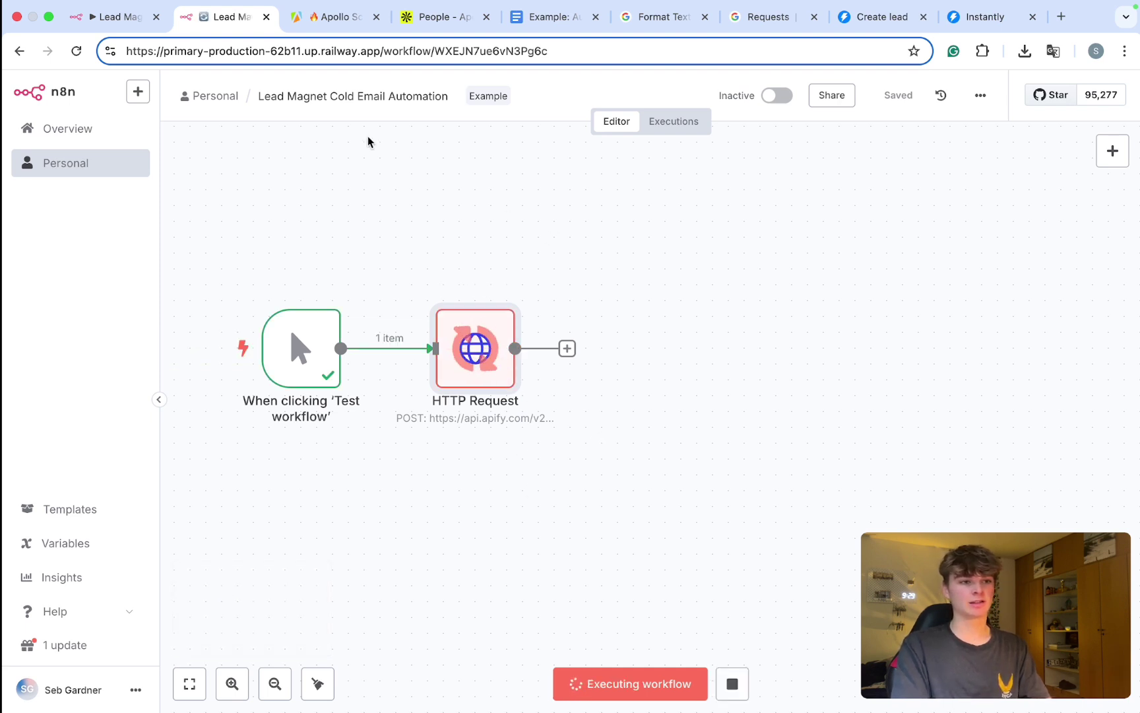
{"action": "left_click", "coordinate": [333, 17]}
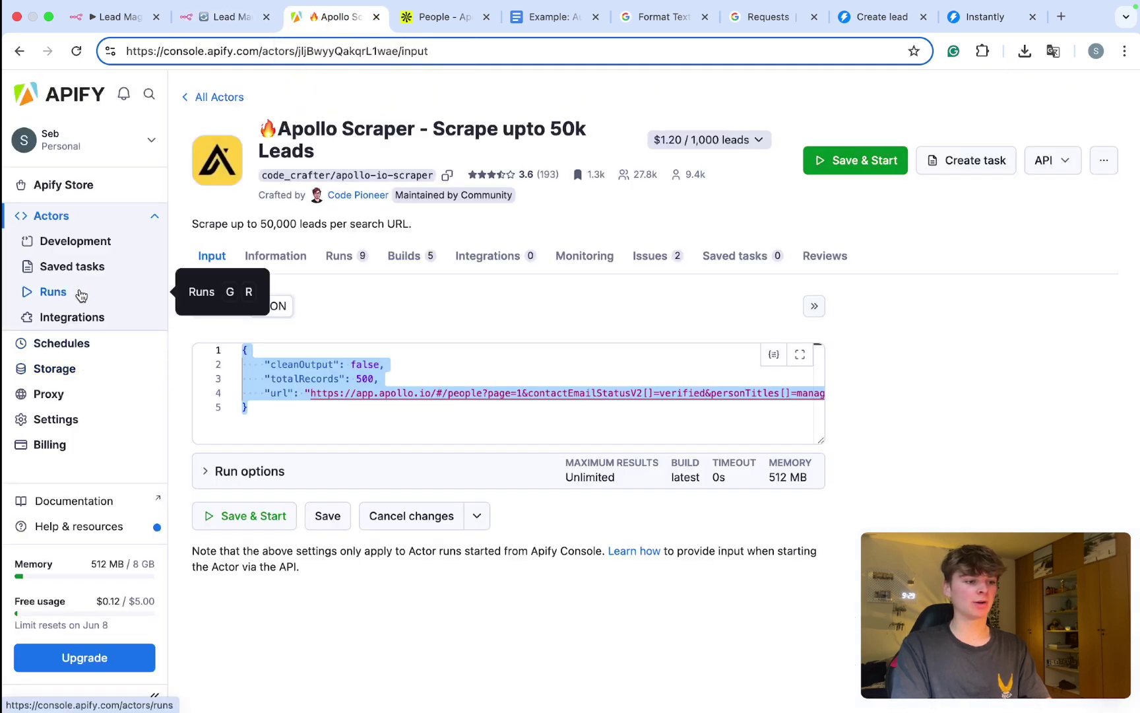
{"action": "left_click", "coordinate": [53, 291]}
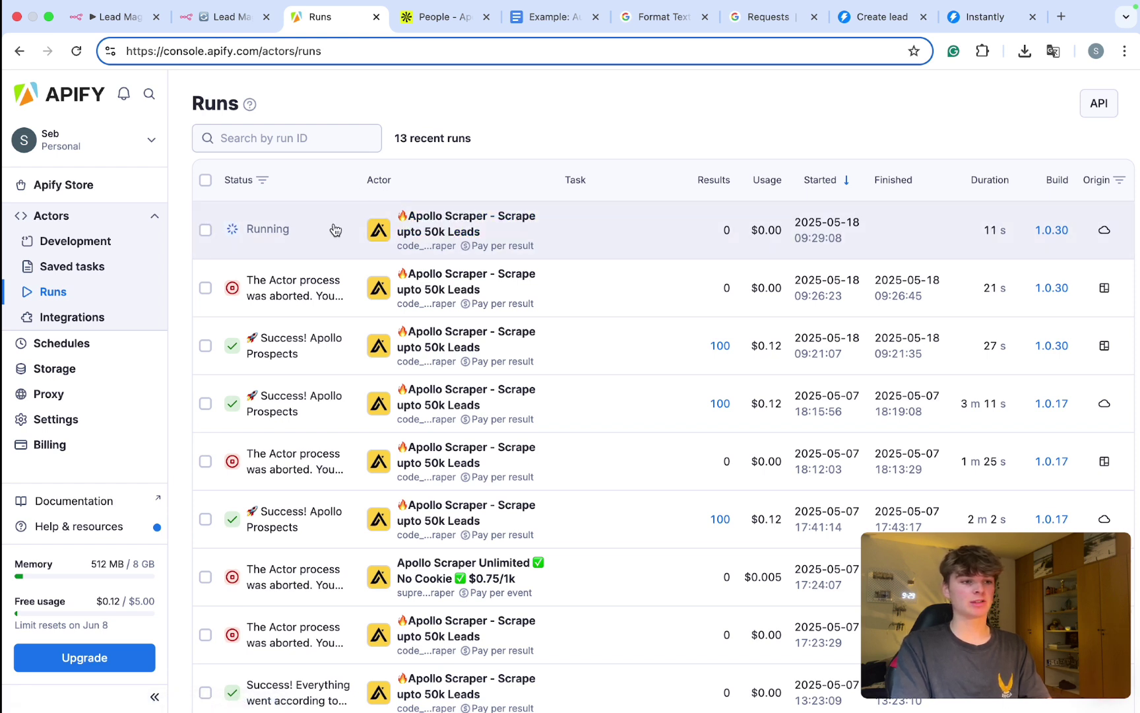
{"action": "left_click", "coordinate": [226, 18]}
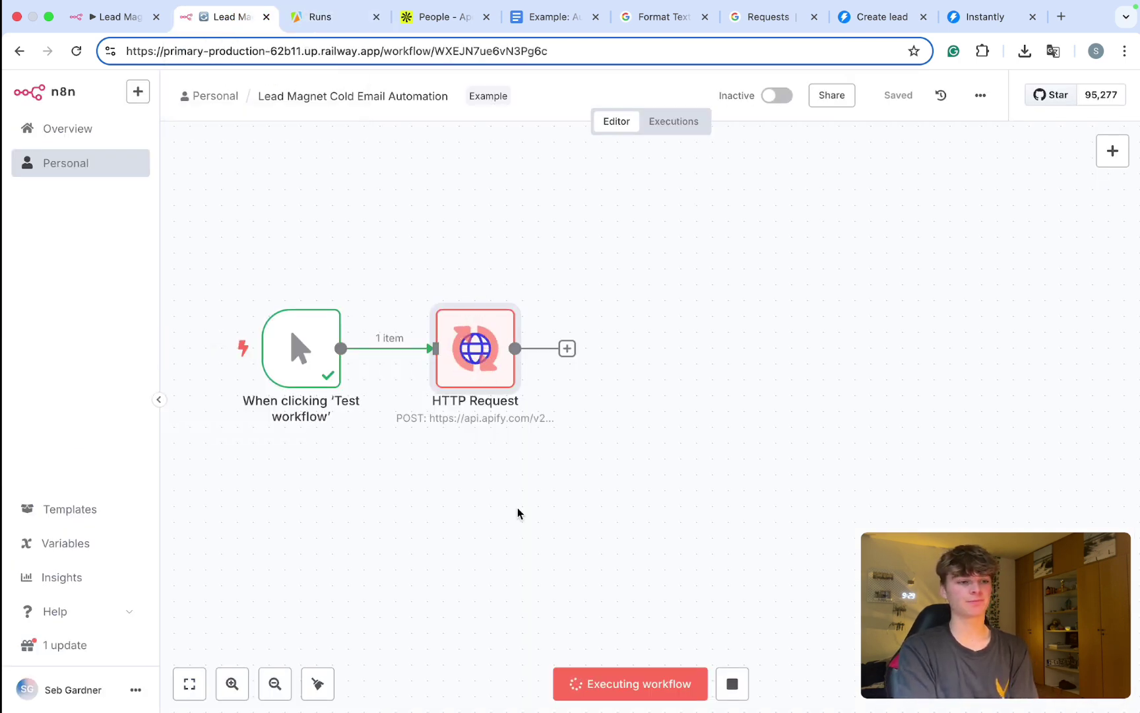
Step: Open the running Apollo Scraper run, confirm 100 records were fetched, and return to n8n
{"action": "left_click", "coordinate": [333, 19]}
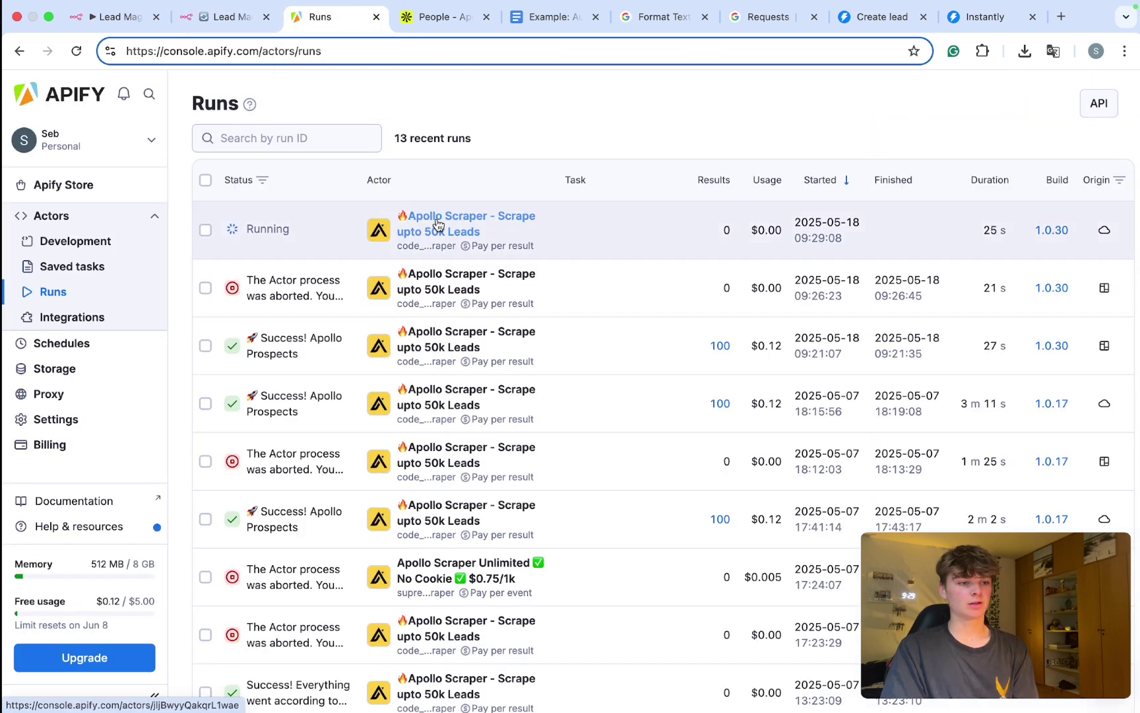
{"action": "left_click", "coordinate": [438, 224]}
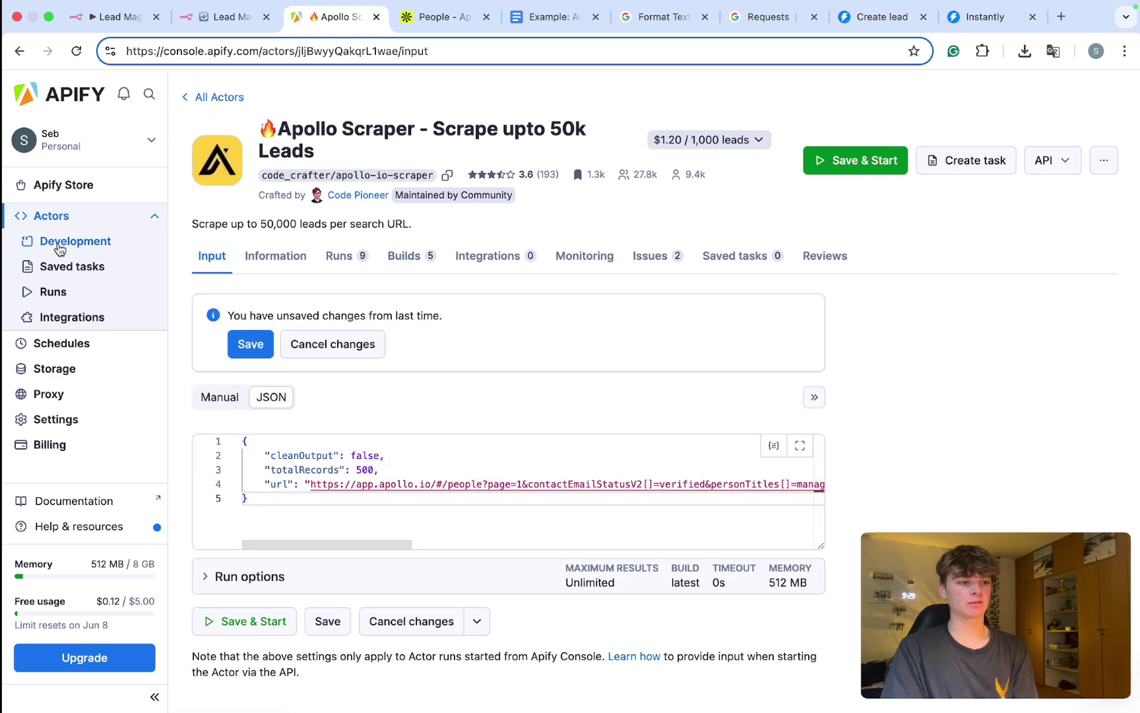
{"action": "left_click", "coordinate": [58, 291]}
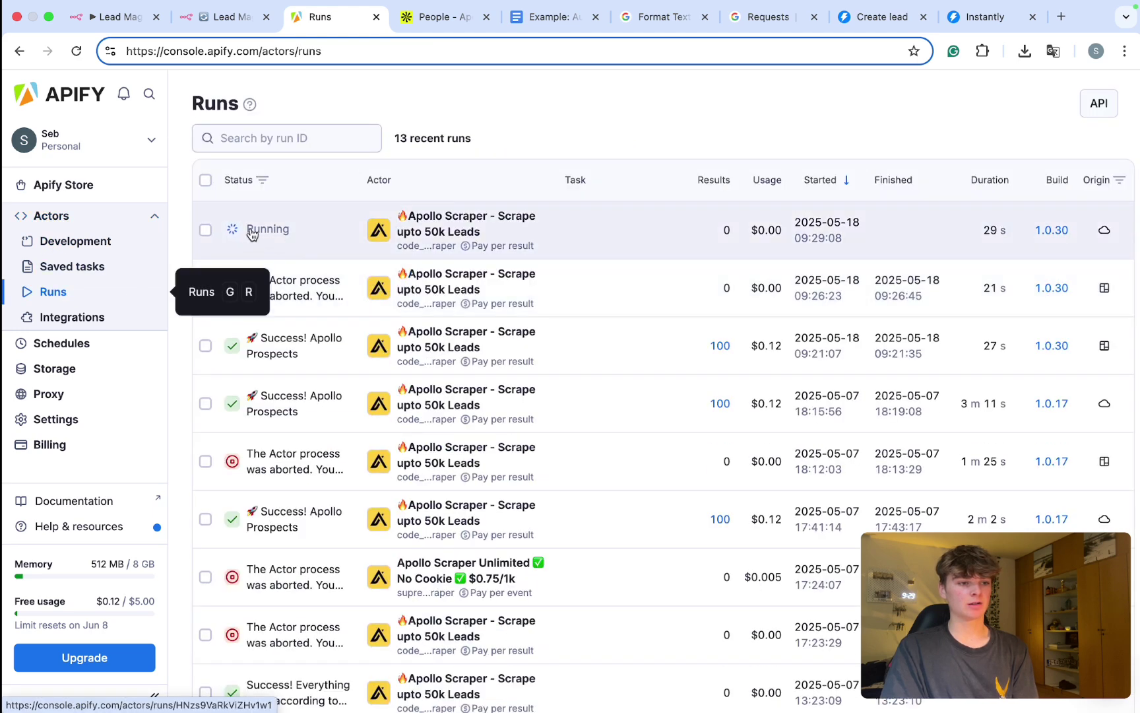
{"action": "left_click", "coordinate": [251, 234]}
{"action": "scroll", "coordinate": [427, 431], "scroll_direction": "down", "scroll_amount": 2}
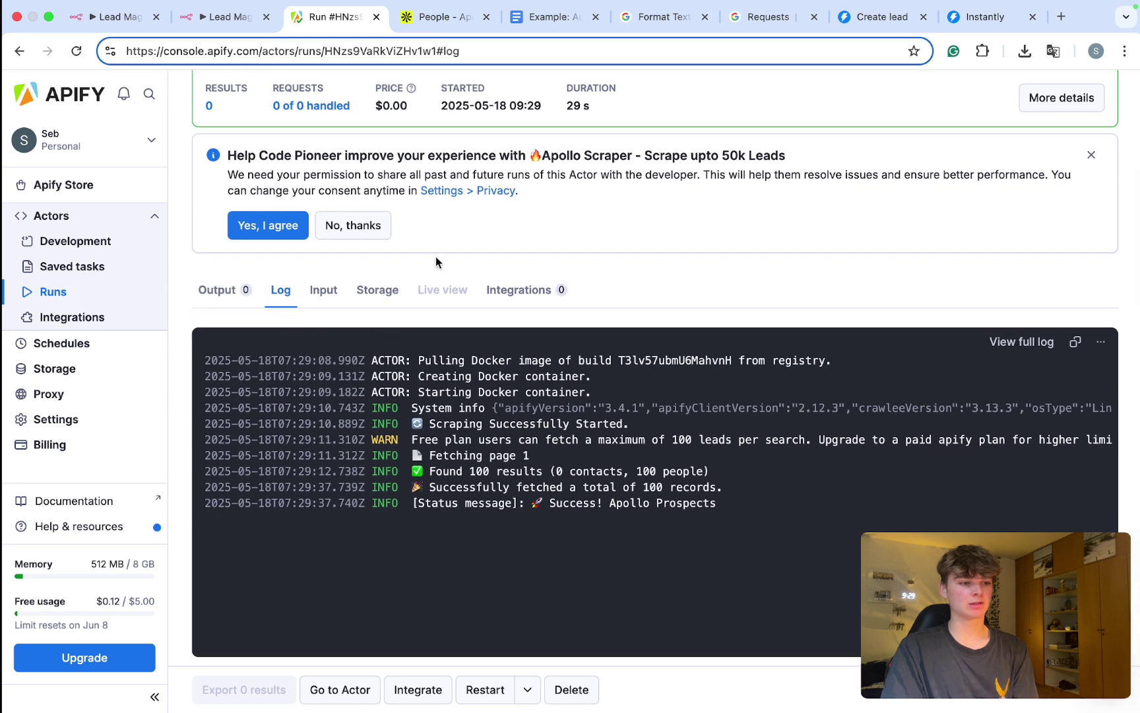
{"action": "left_click_drag", "start_coordinate": [742, 489], "coordinate": [548, 490]}
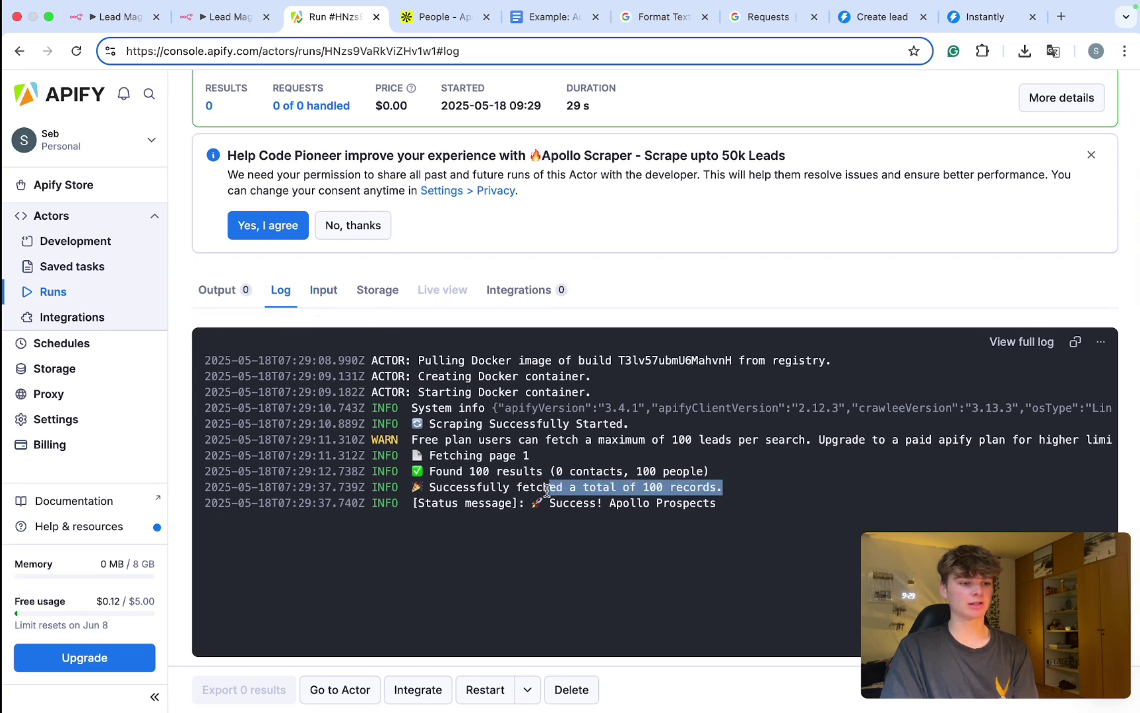
{"action": "left_click", "coordinate": [221, 17]}
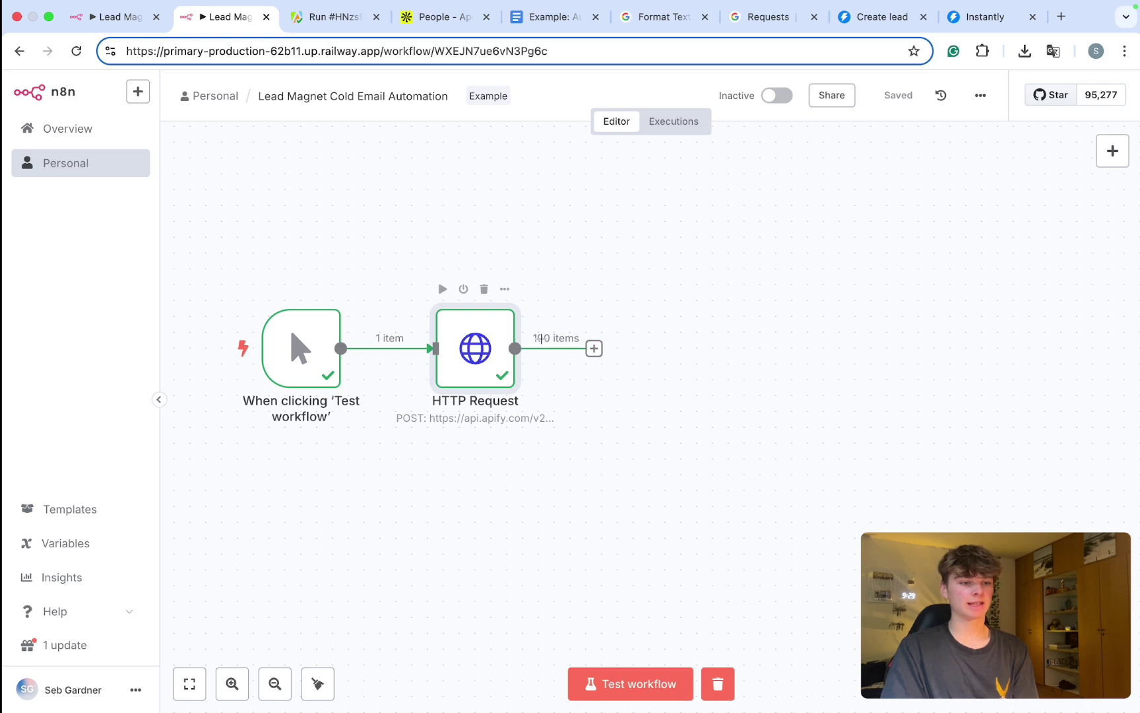
{"action": "double_click", "coordinate": [465, 341]}
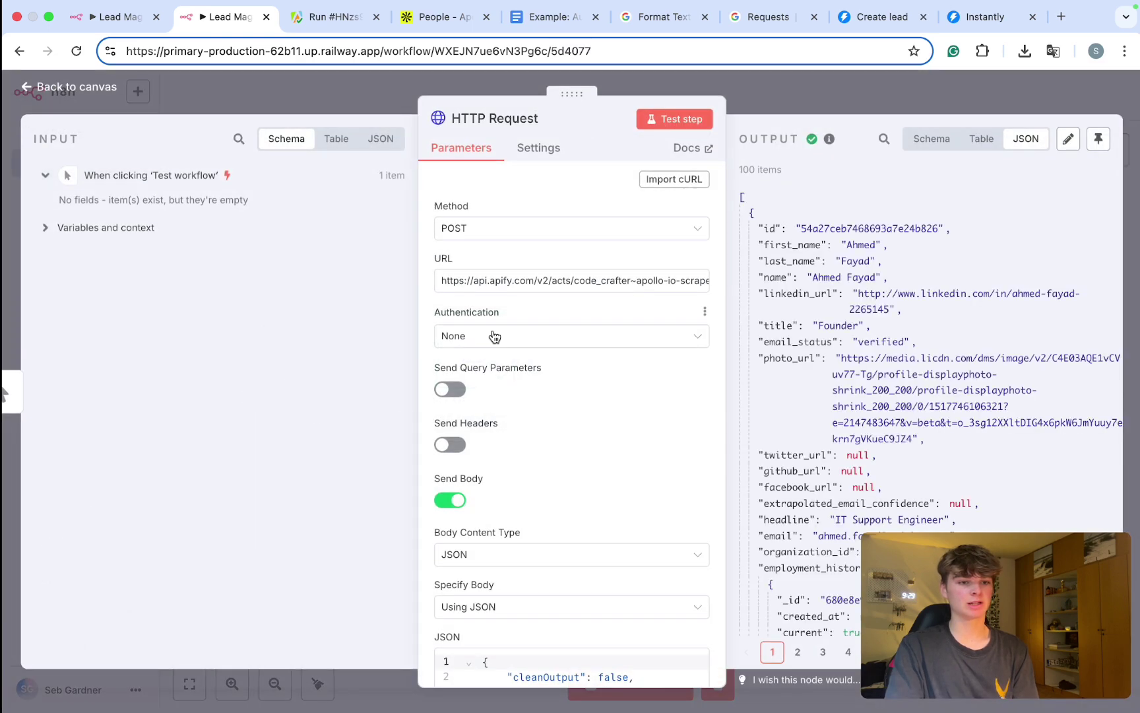
{"action": "left_click_drag", "start_coordinate": [557, 94], "coordinate": [410, 97]}
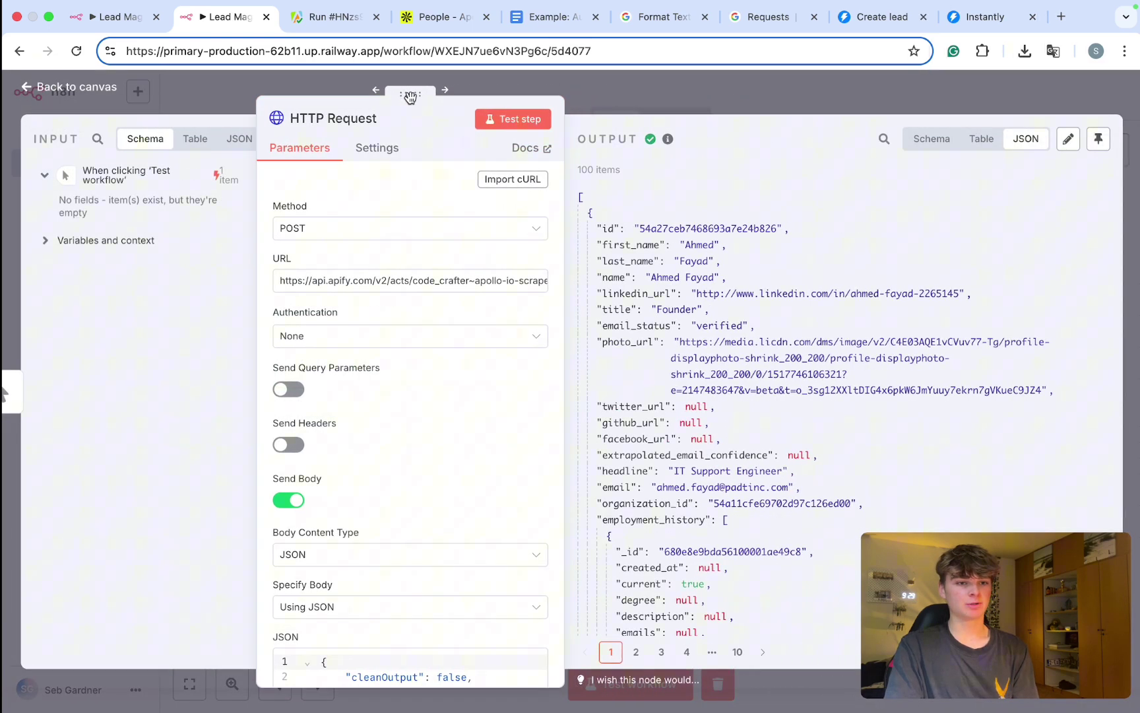
{"action": "left_click", "coordinate": [917, 136]}
{"action": "scroll", "coordinate": [757, 250], "scroll_direction": "down", "scroll_amount": 1}
{"action": "scroll", "coordinate": [757, 251], "scroll_direction": "up", "scroll_amount": 1}
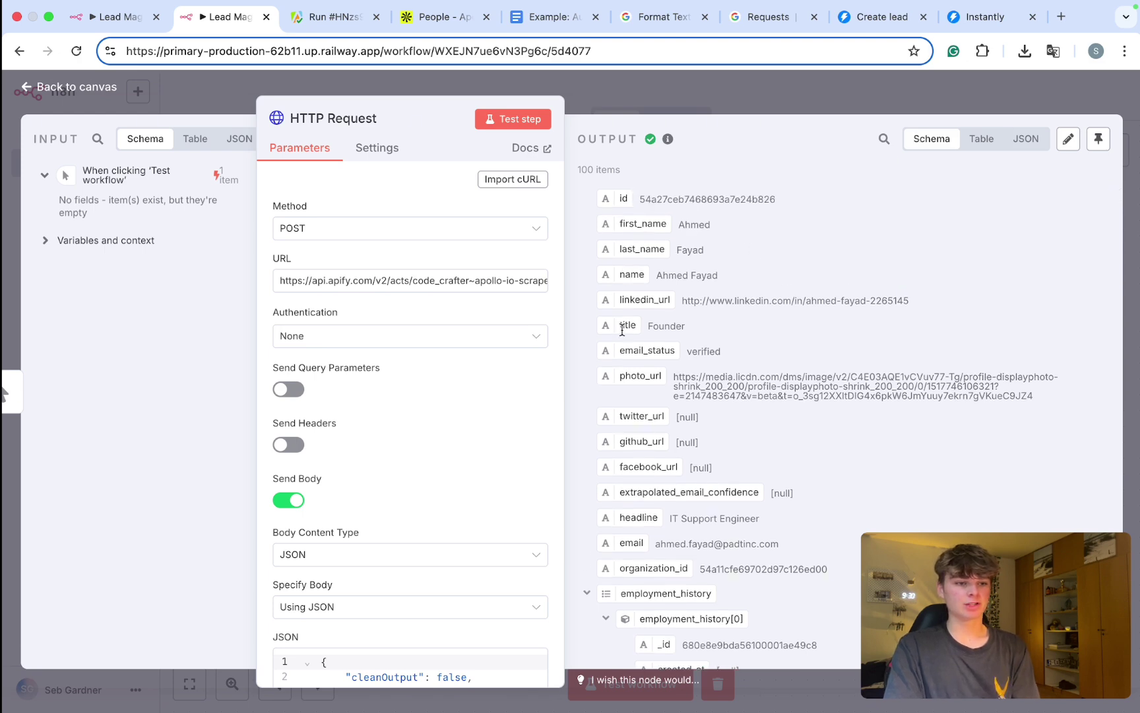
{"action": "scroll", "coordinate": [621, 330], "scroll_direction": "down", "scroll_amount": 15}
{"action": "scroll", "coordinate": [621, 330], "scroll_direction": "down", "scroll_amount": 20}
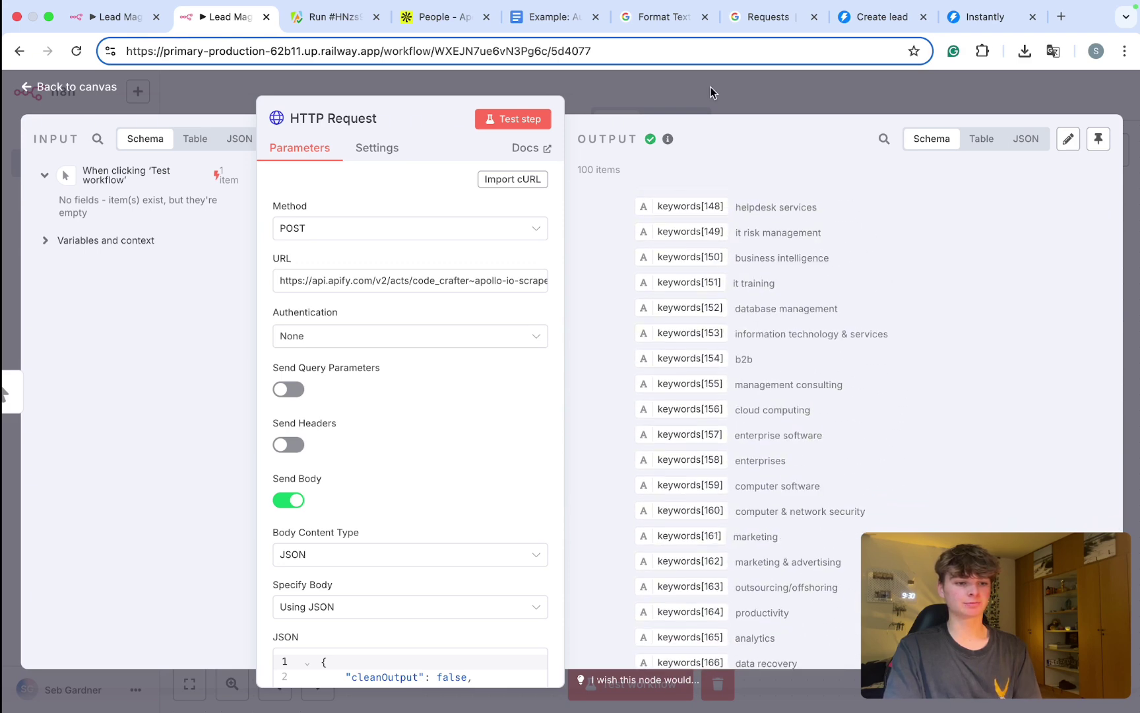
{"action": "left_click", "coordinate": [688, 97]}
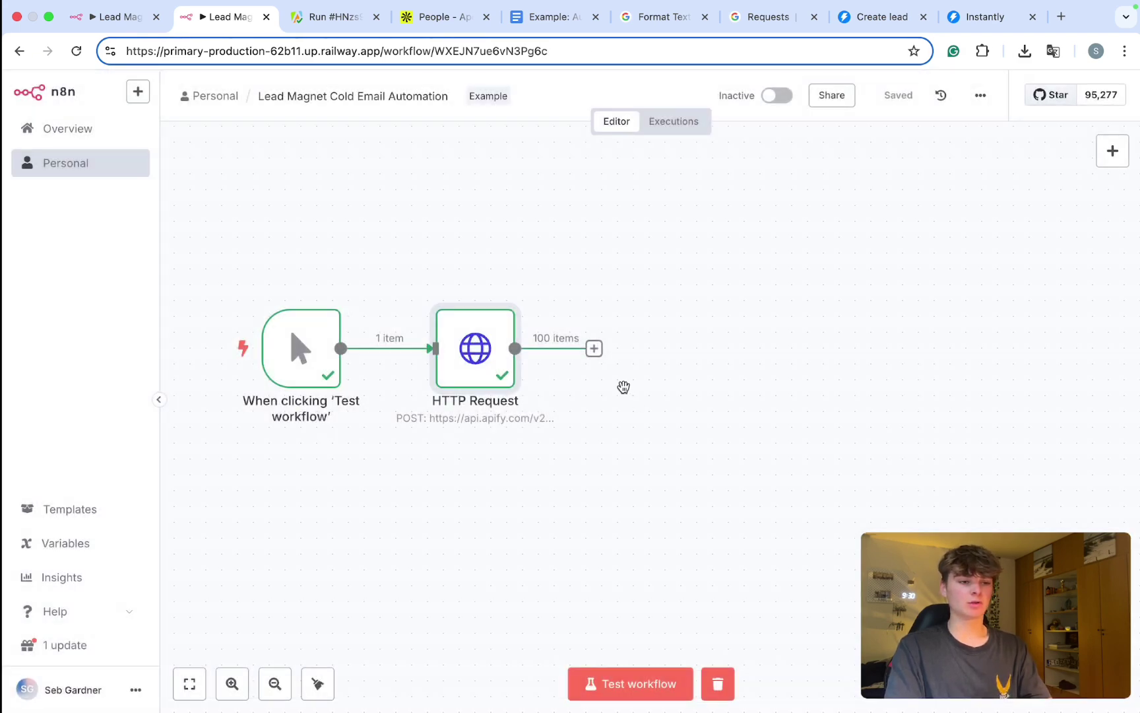
Step: Add a Loop Over Items node after HTTP Request, delete the Replace Me placeholder, and save
{"action": "left_click", "coordinate": [593, 348]}
{"action": "type", "text": "loop"}
{"action": "left_click", "coordinate": [952, 254]}
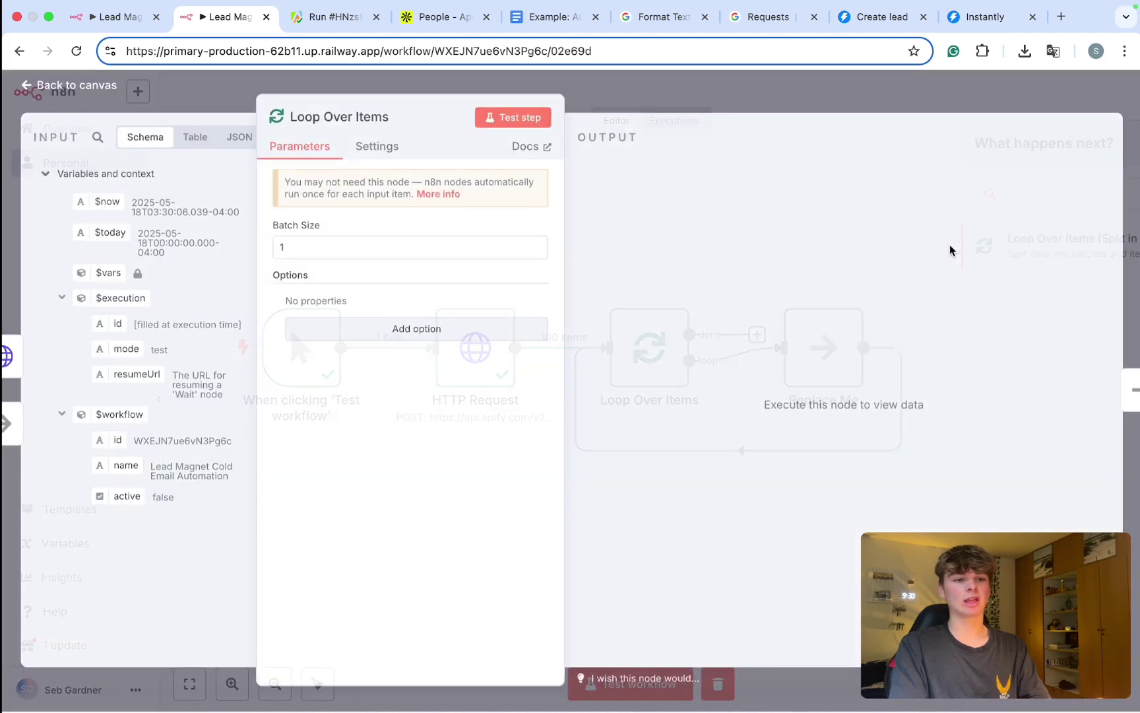
{"action": "left_click", "coordinate": [660, 102]}
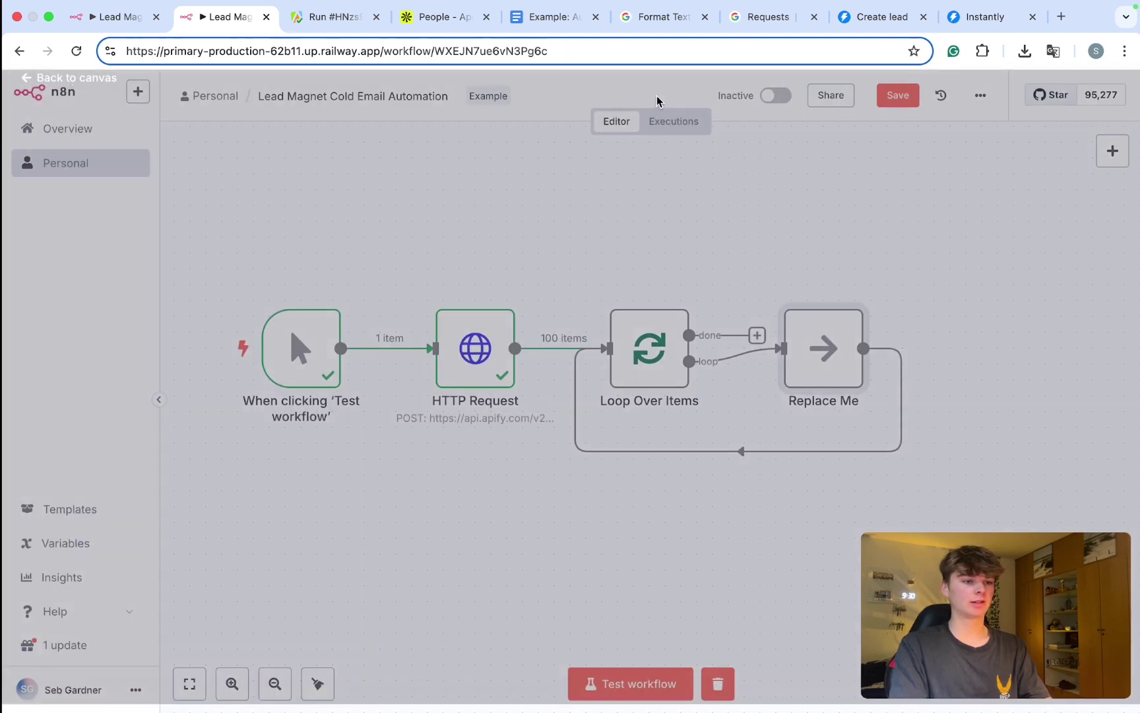
{"action": "left_click", "coordinate": [832, 290]}
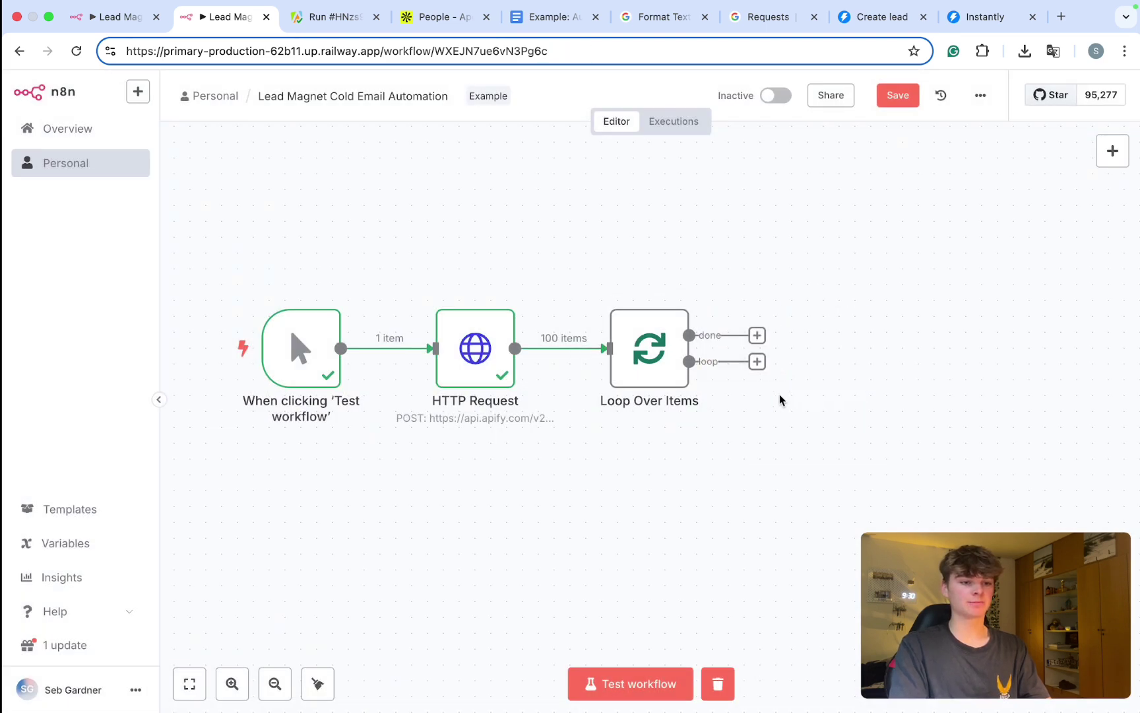
{"action": "scroll", "coordinate": [722, 414], "scroll_direction": "right", "scroll_amount": 5}
{"action": "key", "text": "ctrl+s"}
{"action": "scroll", "coordinate": [627, 386], "scroll_direction": "left", "scroll_amount": 1}
{"action": "scroll", "coordinate": [588, 373], "scroll_direction": "left", "scroll_amount": 4}
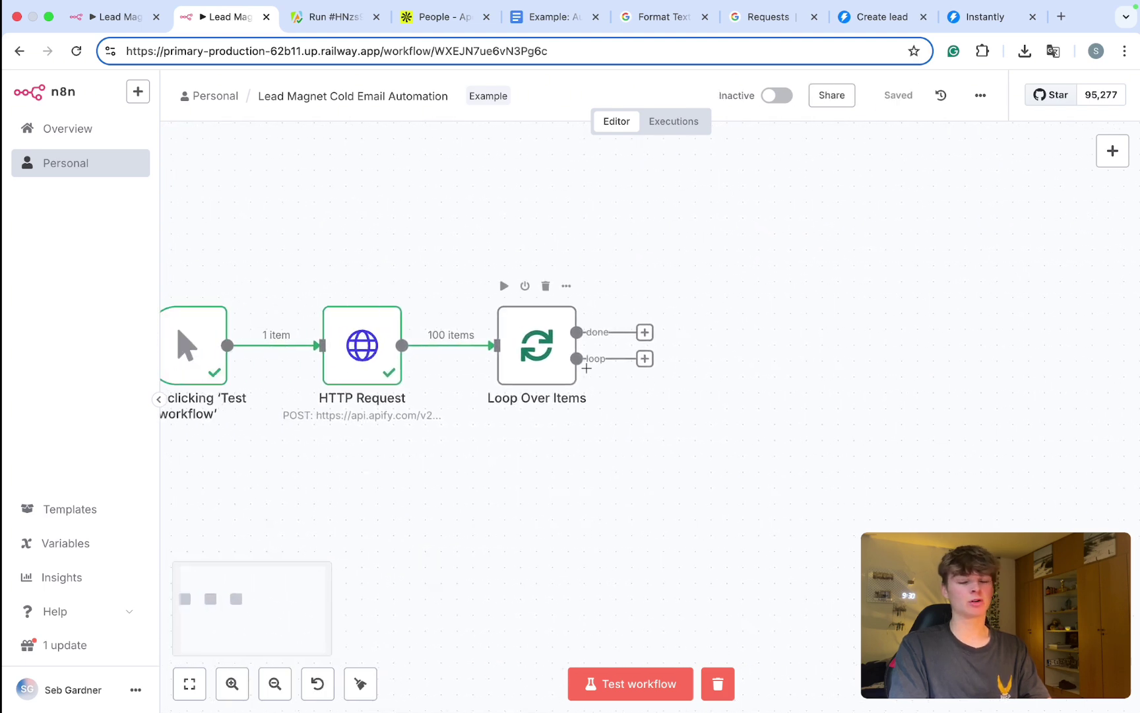
Step: Add an OpenAI 'Message a model' node to the loop output
{"action": "left_click", "coordinate": [645, 358]}
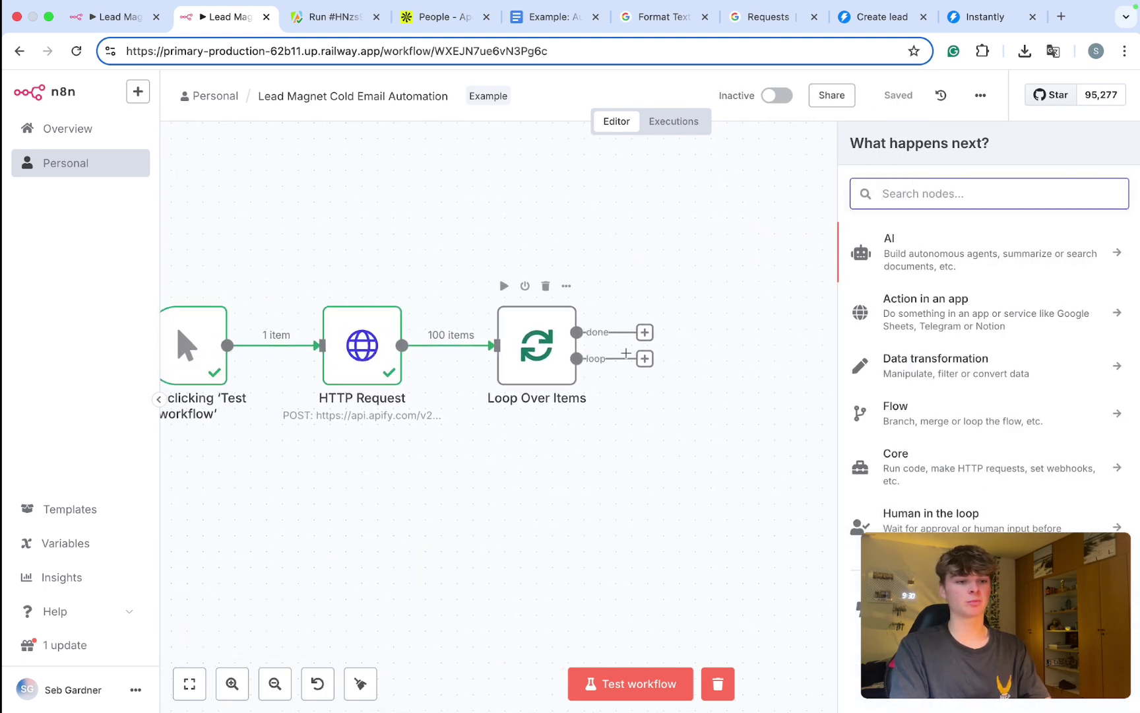
{"action": "scroll", "coordinate": [594, 356], "scroll_direction": "up", "scroll_amount": 5}
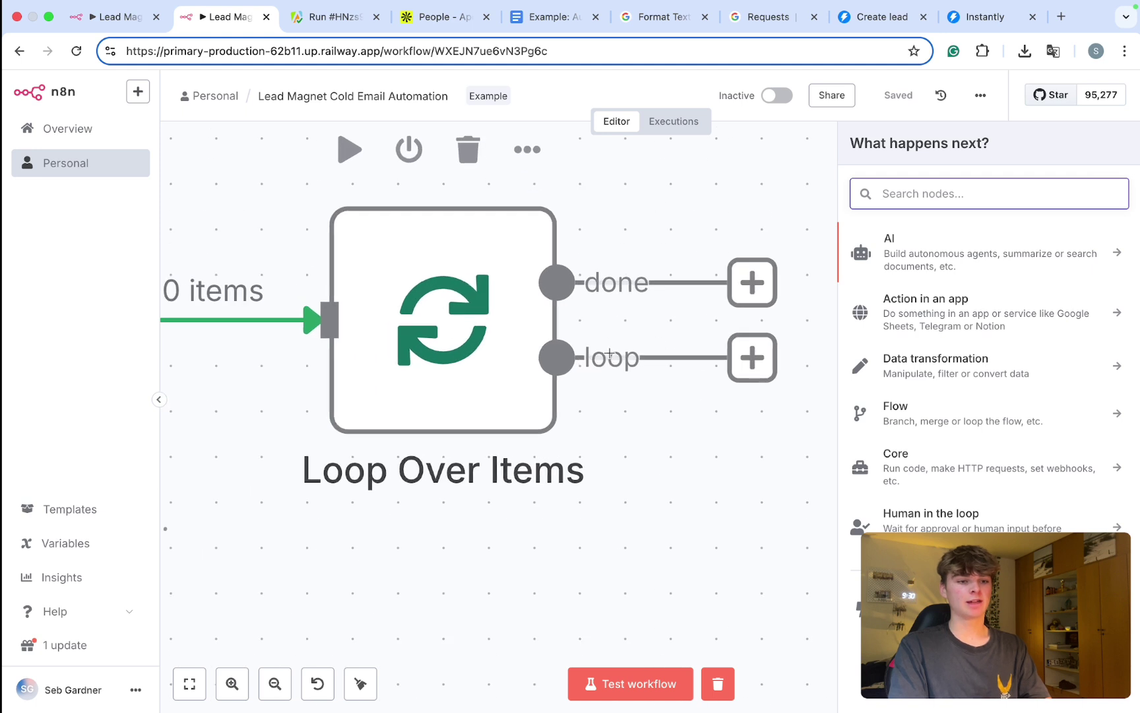
{"action": "scroll", "coordinate": [609, 355], "scroll_direction": "right", "scroll_amount": 5}
{"action": "type", "text": "chat"}
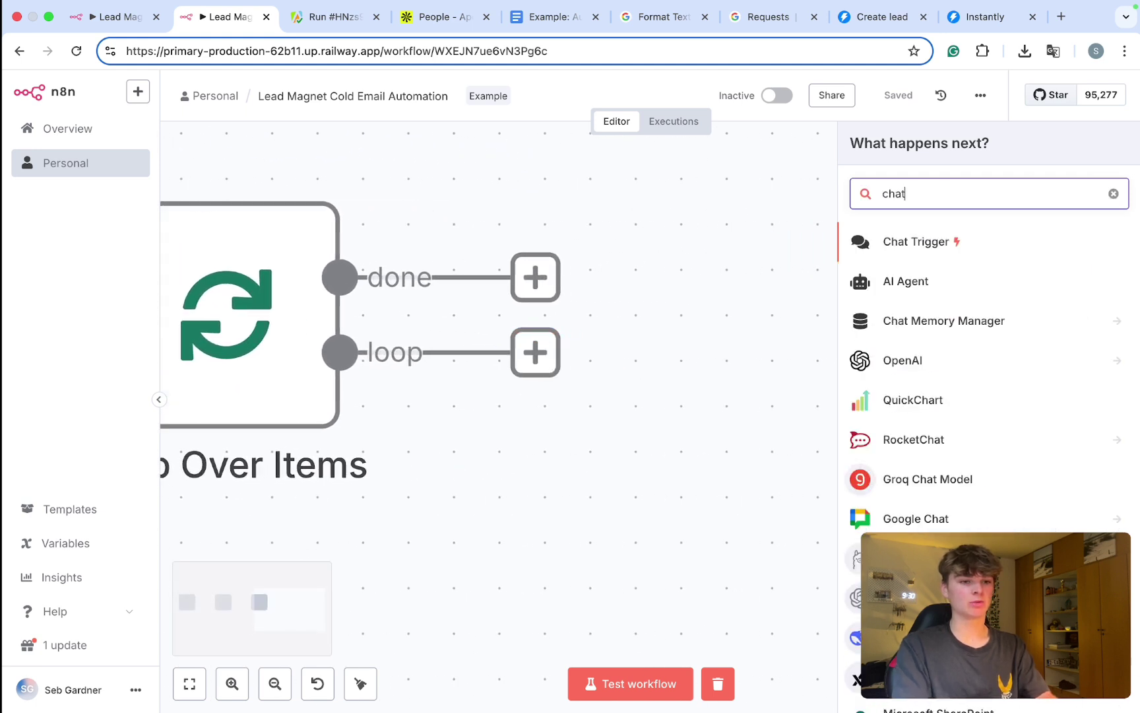
{"action": "left_click", "coordinate": [916, 364]}
{"action": "scroll", "coordinate": [939, 506], "scroll_direction": "down", "scroll_amount": 3}
{"action": "left_click", "coordinate": [934, 393]}
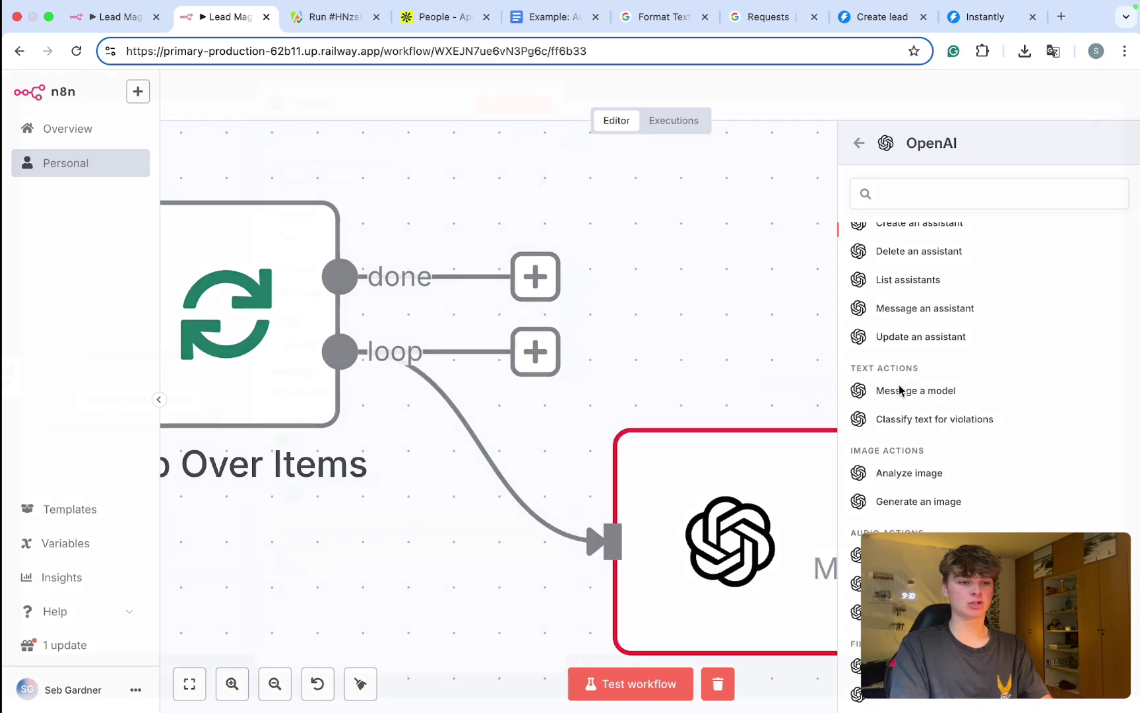
{"action": "key", "text": "Escape"}
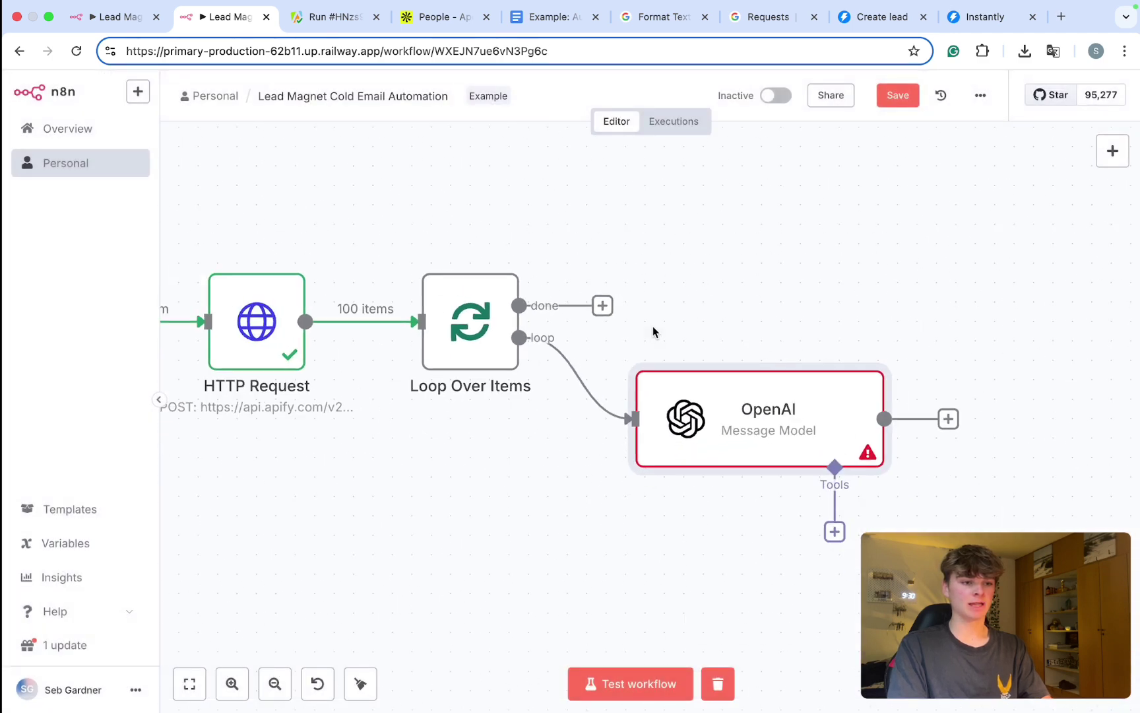
Step: Redraw the loop-to-OpenAI connection, save, and move the OpenAI node up and right
{"action": "left_click", "coordinate": [596, 378]}
{"action": "left_click_drag", "start_coordinate": [519, 305], "coordinate": [615, 400]}
{"action": "left_click", "coordinate": [728, 315]}
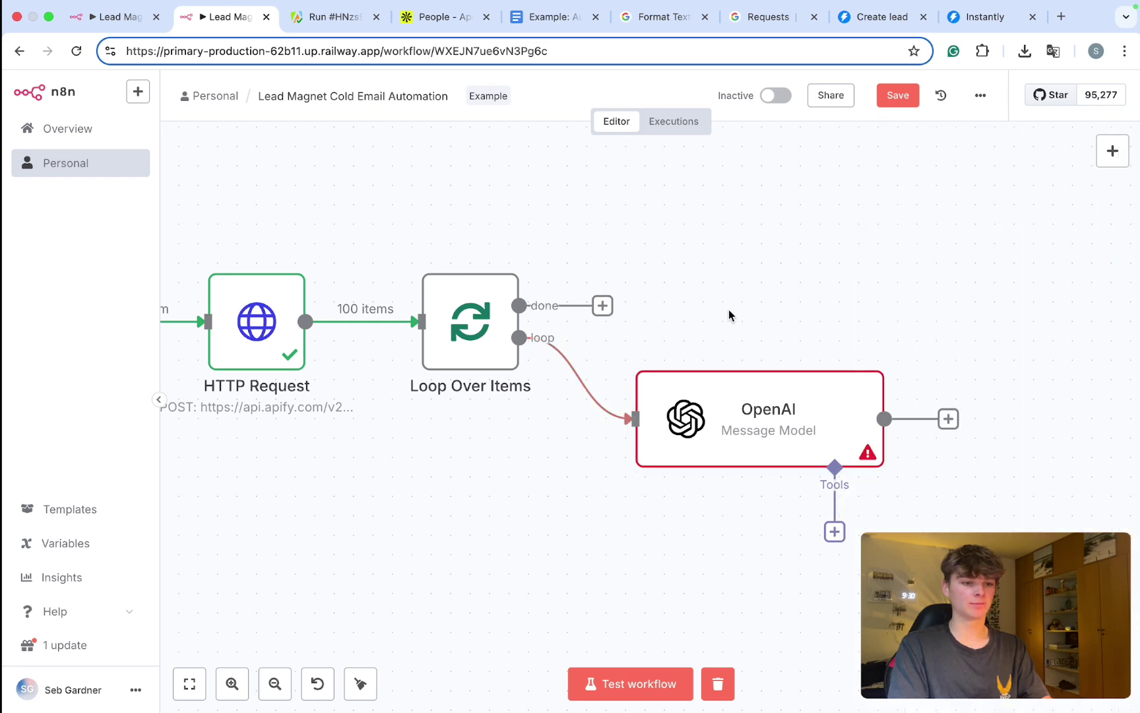
{"action": "scroll", "coordinate": [730, 310], "scroll_direction": "down", "scroll_amount": 4}
{"action": "key", "text": "super+s"}
{"action": "scroll", "coordinate": [731, 314], "scroll_direction": "right", "scroll_amount": 2}
{"action": "scroll", "coordinate": [731, 315], "scroll_direction": "up", "scroll_amount": 5}
{"action": "left_click_drag", "start_coordinate": [504, 342], "coordinate": [607, 254]}
{"action": "scroll", "coordinate": [607, 255], "scroll_direction": "down", "scroll_amount": 1}
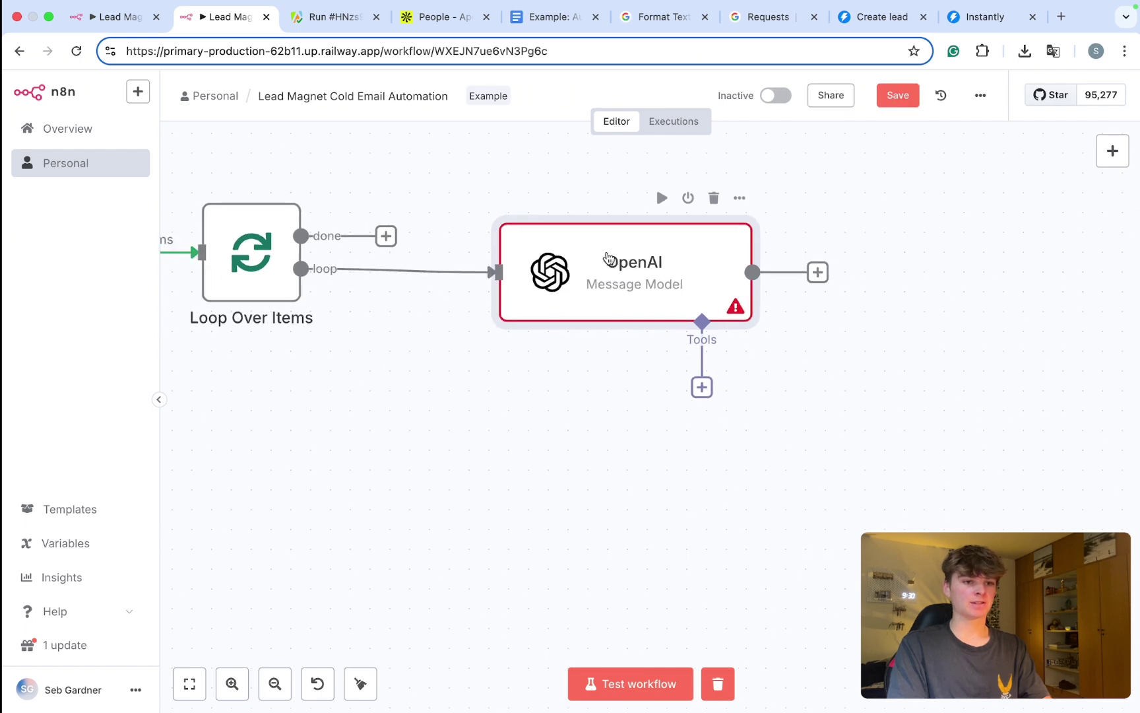
Step: Set the OpenAI node's model to GPT-4.1
{"action": "double_click", "coordinate": [607, 256]}
{"action": "scroll", "coordinate": [462, 287], "scroll_direction": "down", "scroll_amount": 2}
{"action": "left_click", "coordinate": [394, 317]}
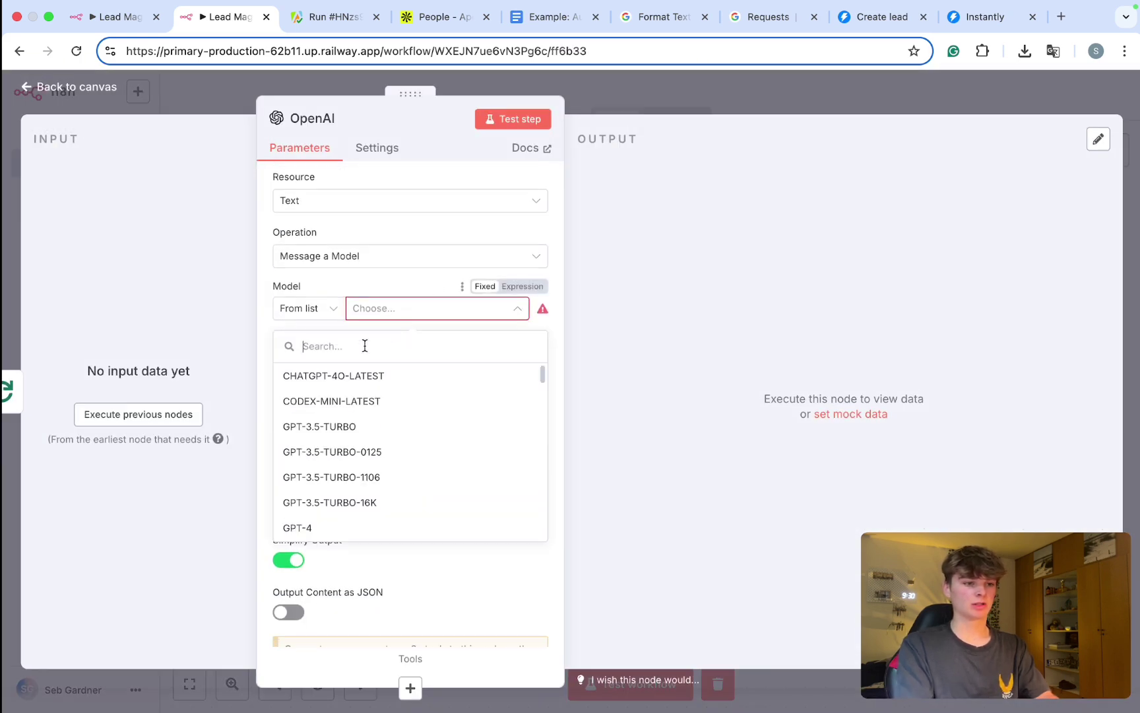
{"action": "type", "text": "4.1"}
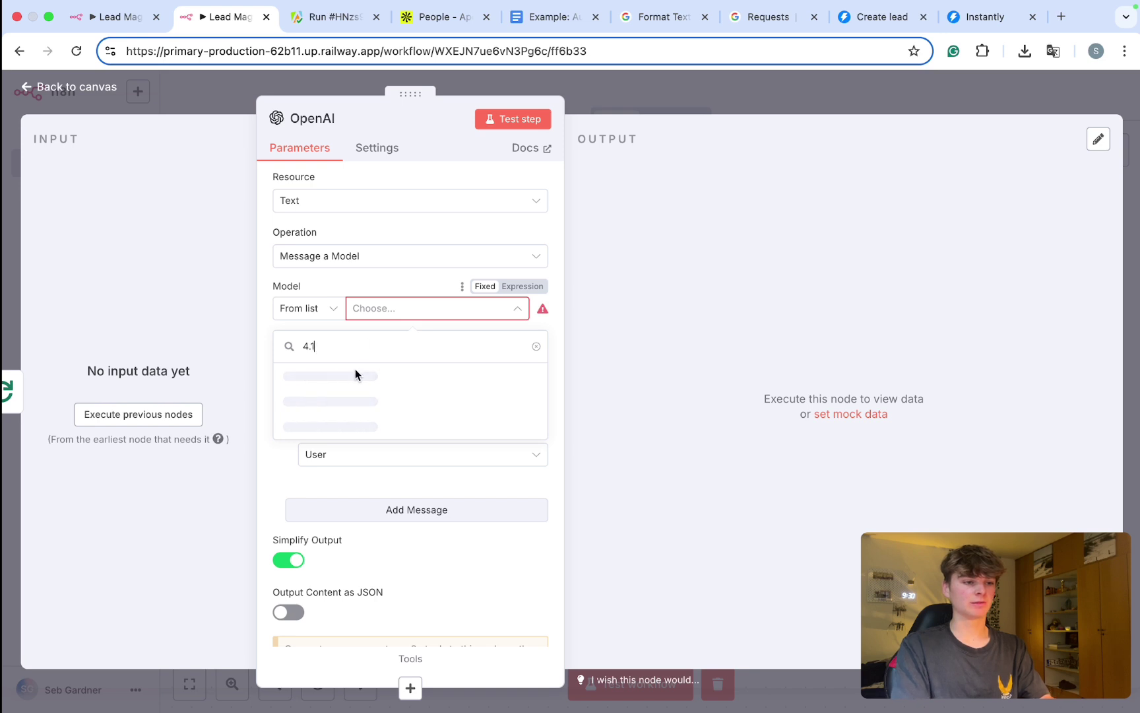
{"action": "left_click", "coordinate": [342, 378]}
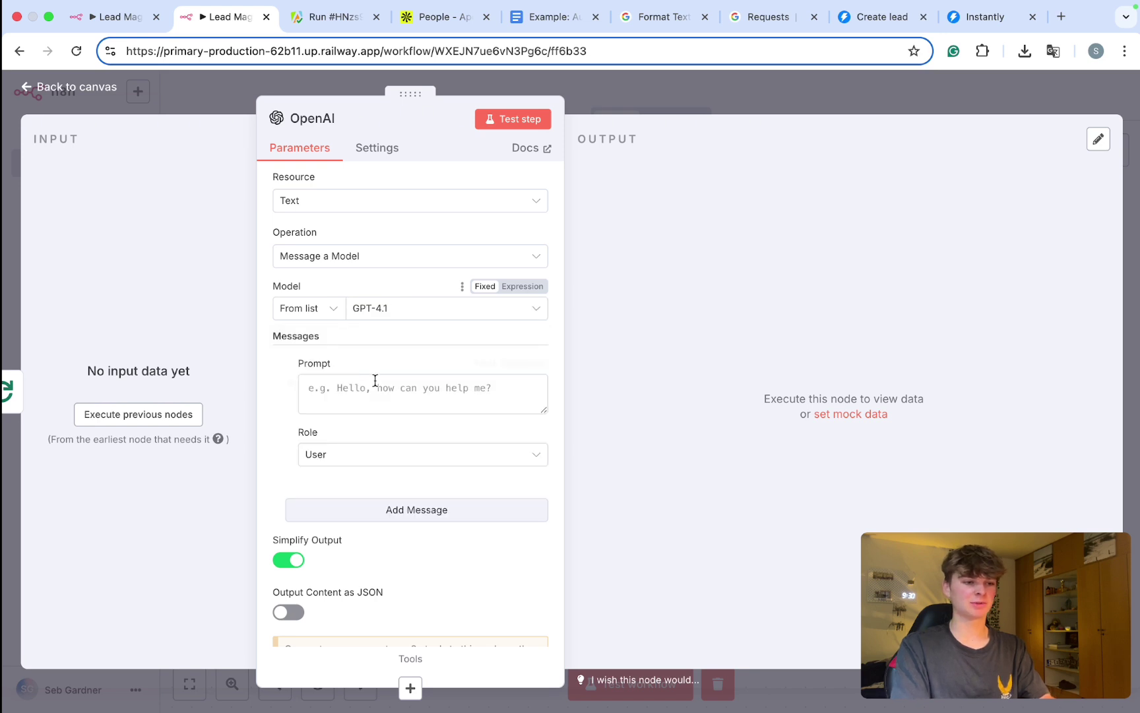
{"action": "scroll", "coordinate": [390, 389], "scroll_direction": "down", "scroll_amount": 1}
Step: Copy the reference workflow's system prompt into the first OpenAI message
{"action": "left_click", "coordinate": [381, 369]}
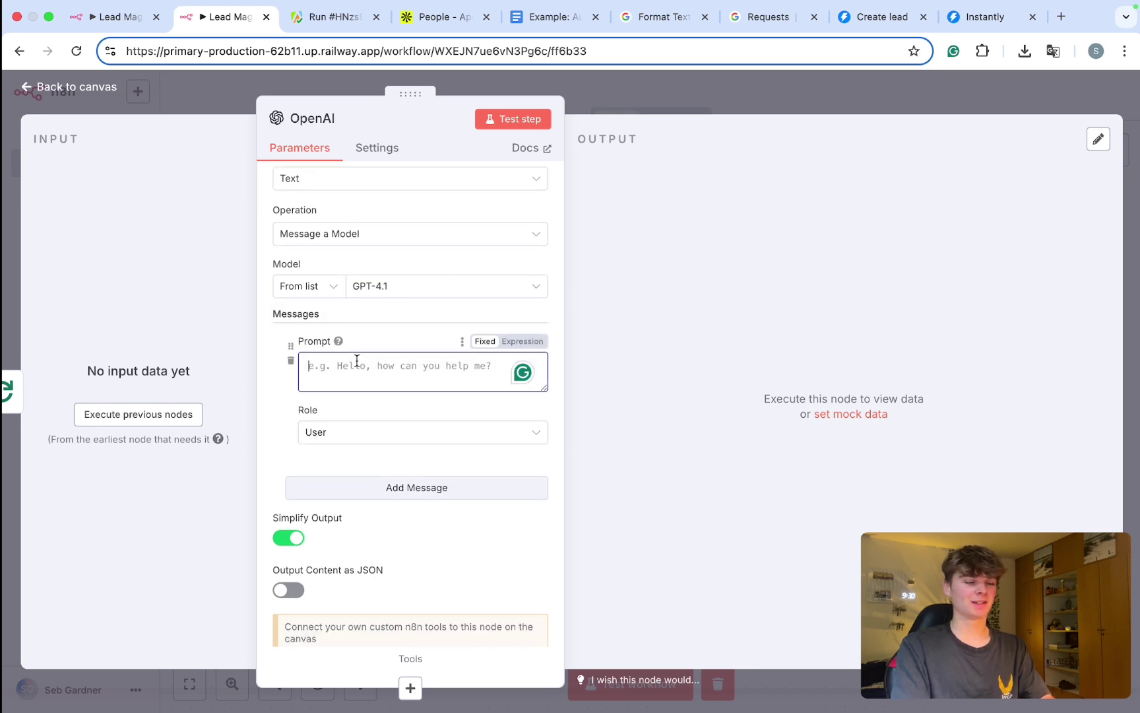
{"action": "left_click", "coordinate": [115, 16]}
{"action": "scroll", "coordinate": [733, 348], "scroll_direction": "right", "scroll_amount": 3}
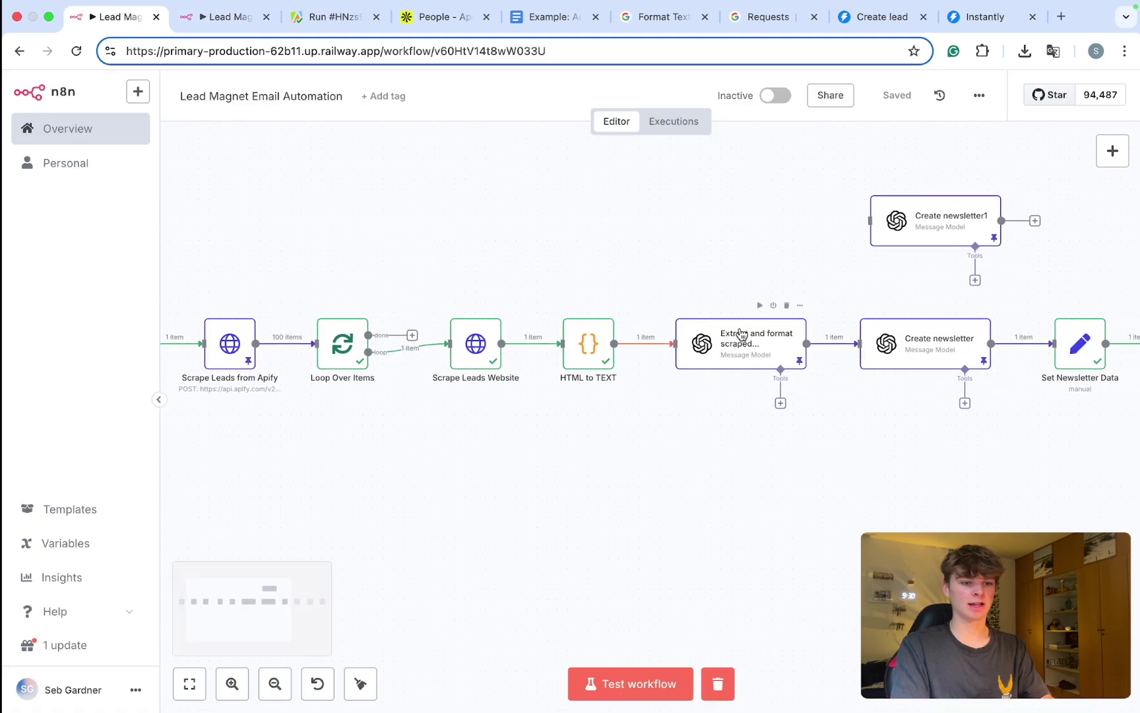
{"action": "double_click", "coordinate": [733, 347]}
{"action": "scroll", "coordinate": [570, 336], "scroll_direction": "down", "scroll_amount": 3}
{"action": "triple_click", "coordinate": [566, 361]}
{"action": "key", "text": "ctrl+c"}
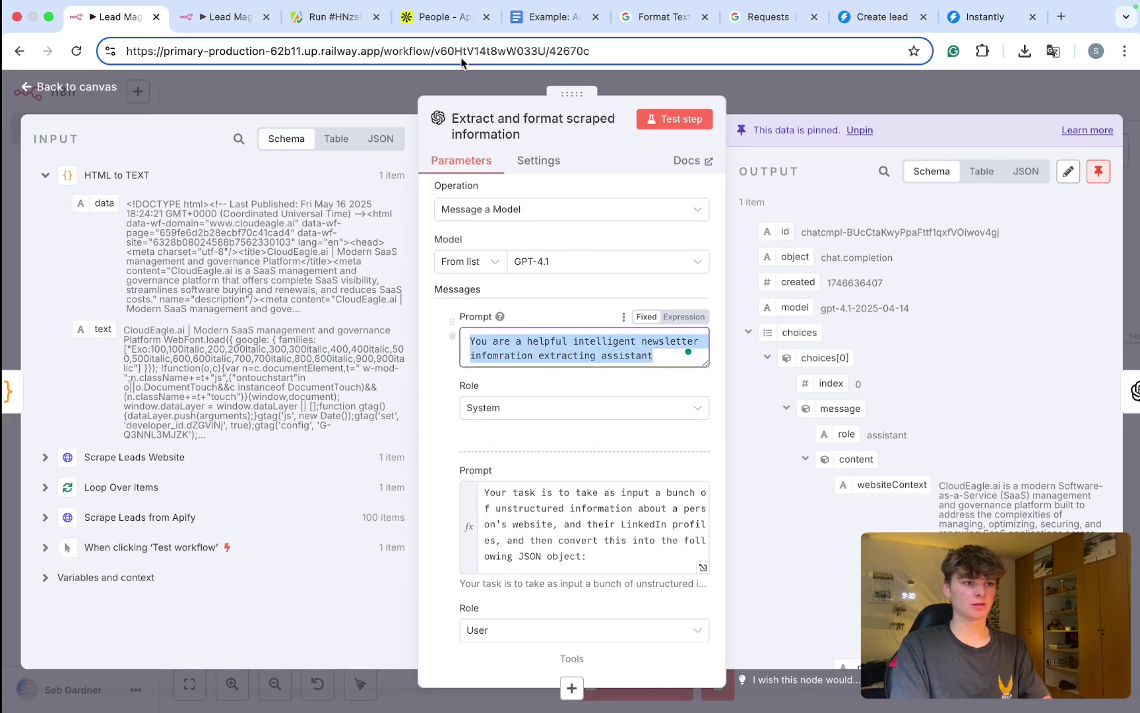
{"action": "left_click", "coordinate": [227, 17]}
{"action": "key", "text": "ctrl+v"}
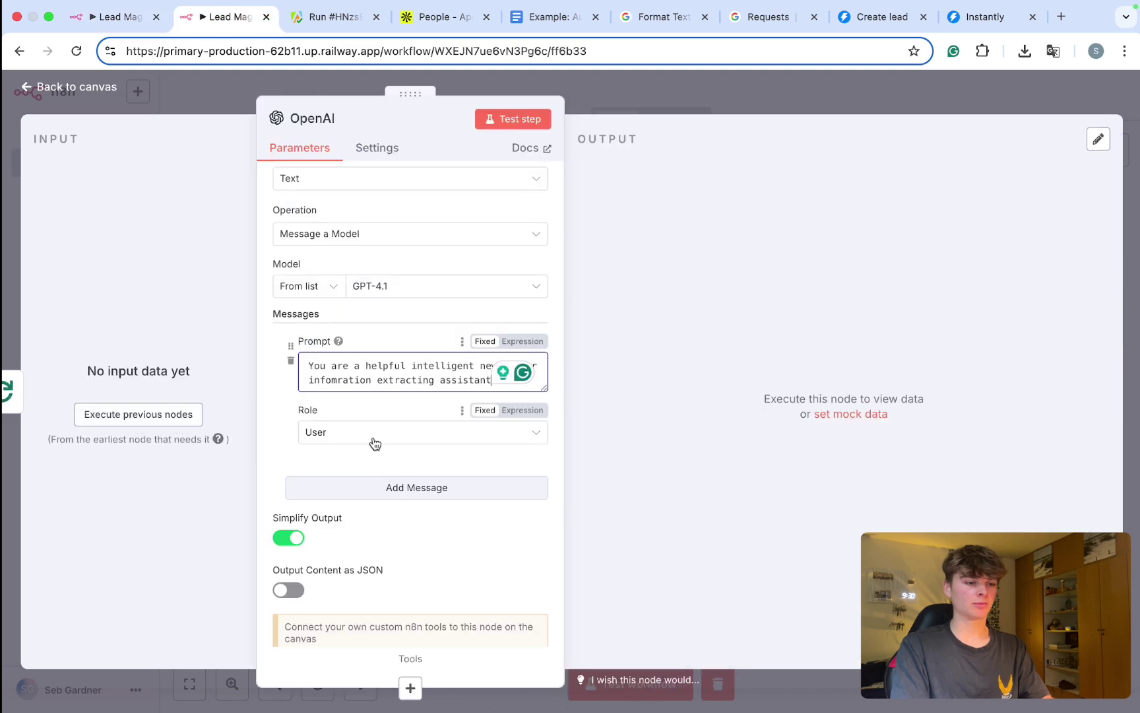
Step: Add a second message and paste in the reference's long extraction prompt
{"action": "left_click", "coordinate": [341, 488]}
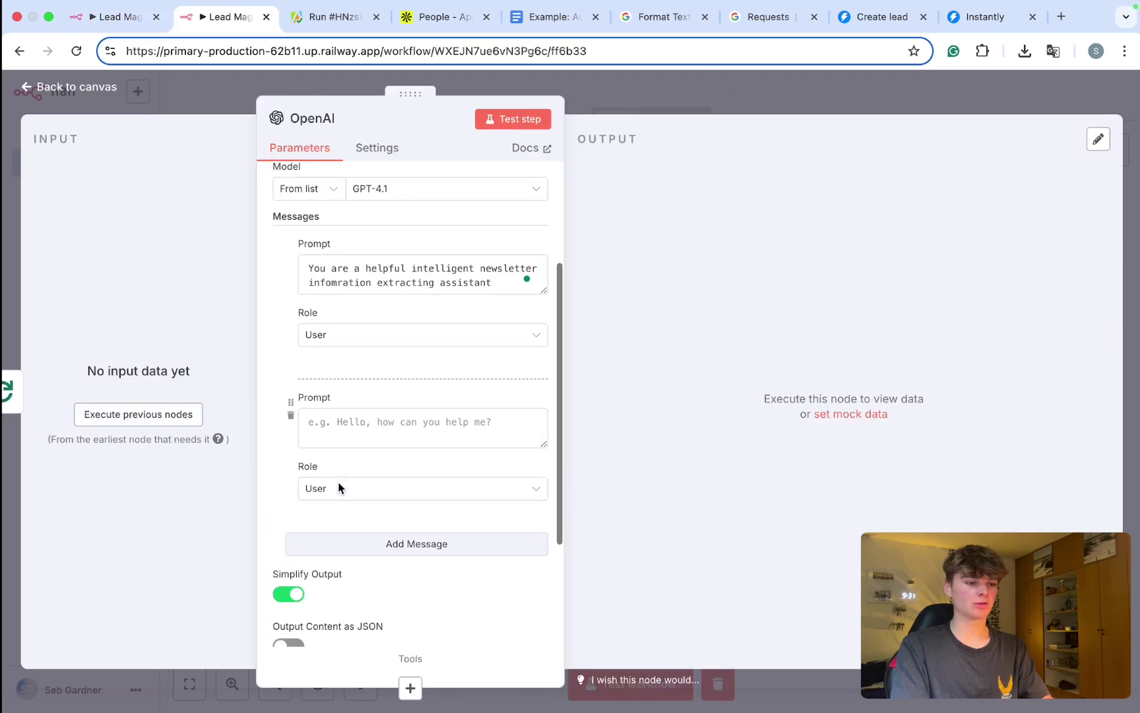
{"action": "scroll", "coordinate": [330, 395], "scroll_direction": "down", "scroll_amount": 2}
{"action": "left_click", "coordinate": [112, 17]}
{"action": "scroll", "coordinate": [589, 544], "scroll_direction": "down", "scroll_amount": 15}
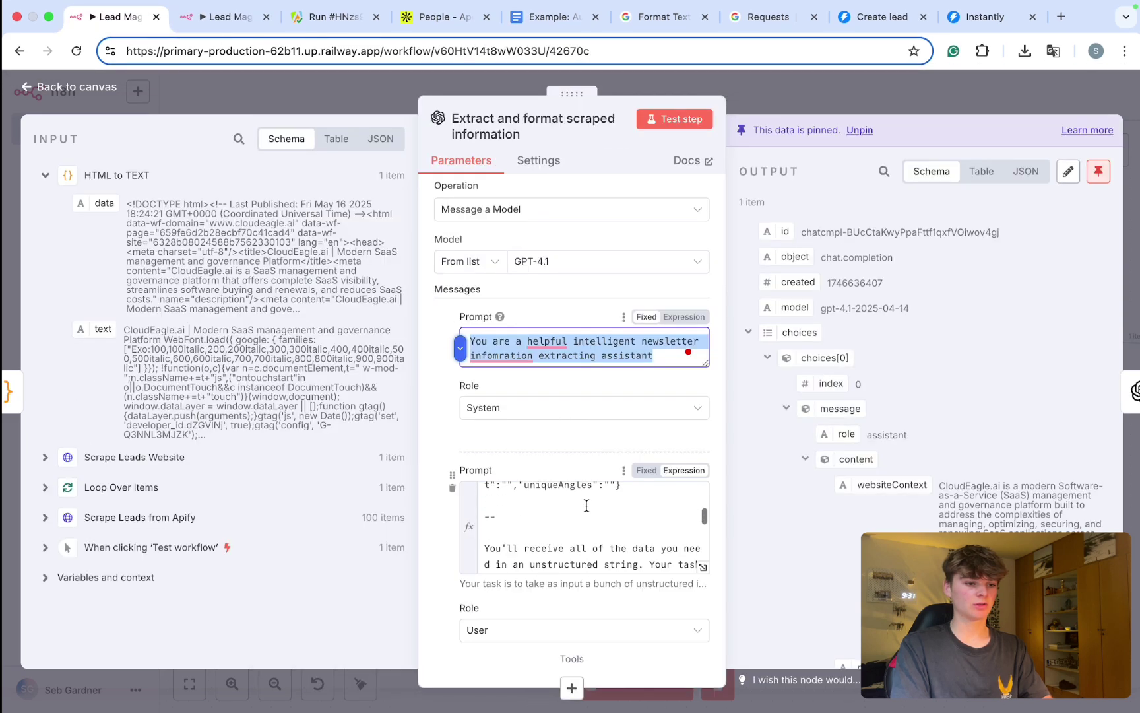
{"action": "scroll", "coordinate": [594, 449], "scroll_direction": "up", "scroll_amount": 5}
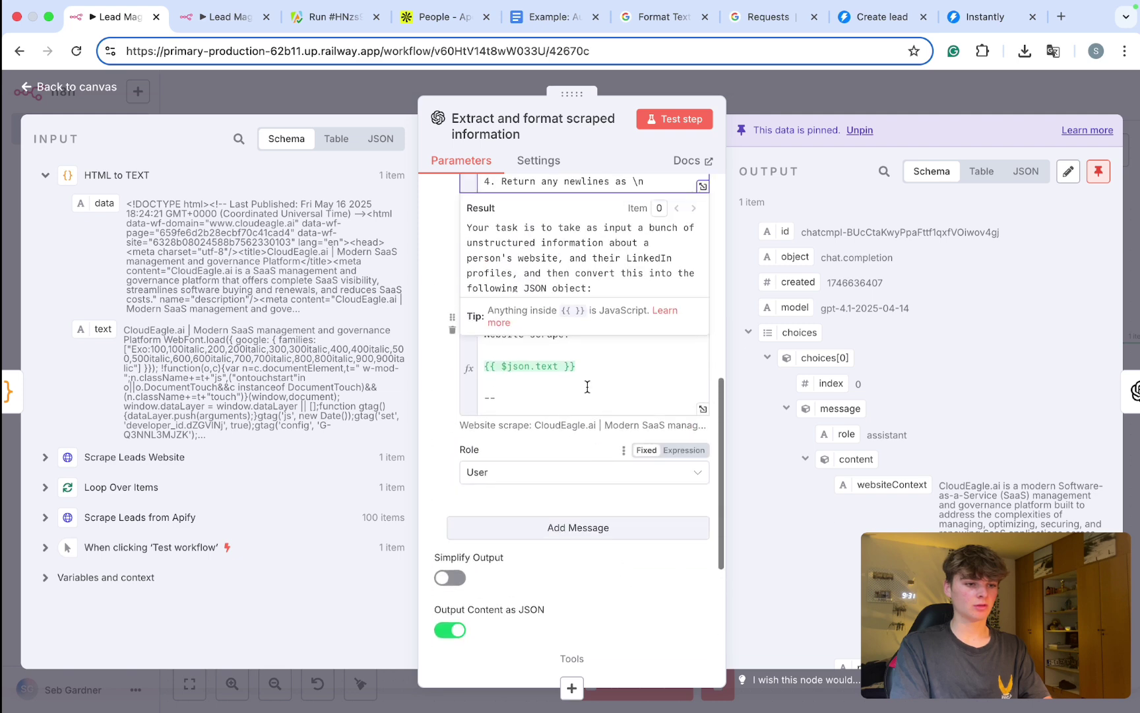
{"action": "scroll", "coordinate": [548, 283], "scroll_direction": "up", "scroll_amount": 3}
{"action": "key", "text": "ctrl+a"}
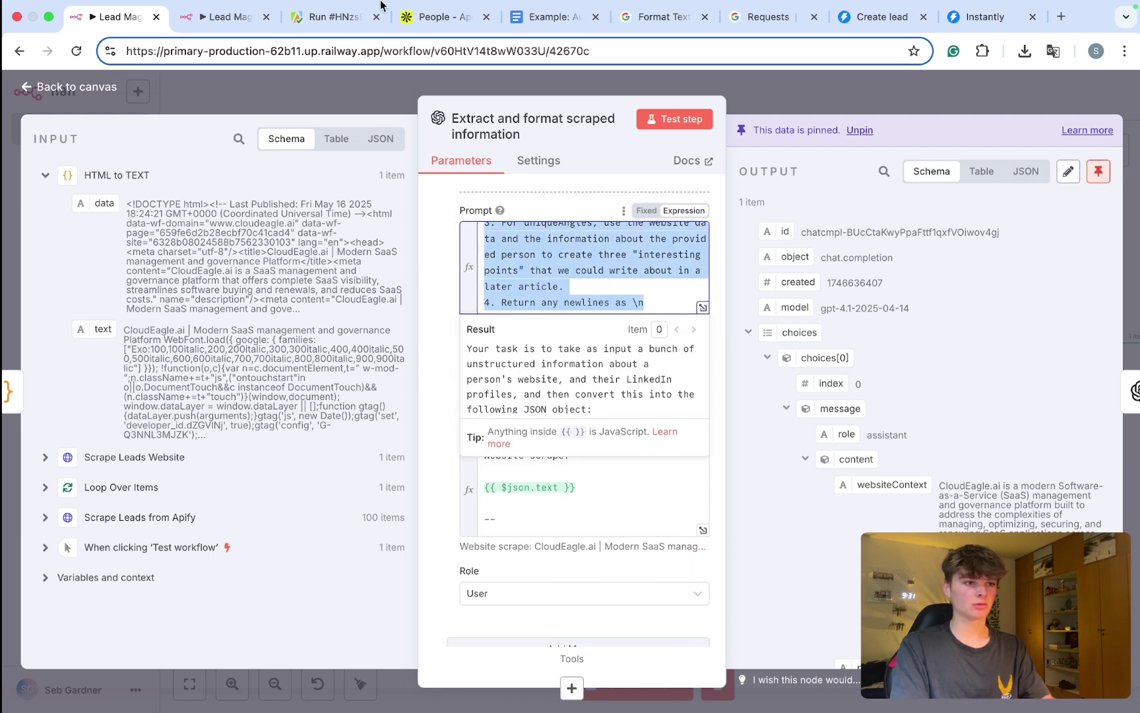
{"action": "left_click", "coordinate": [224, 17]}
{"action": "left_click", "coordinate": [392, 363]}
{"action": "key", "text": "ctrl+v"}
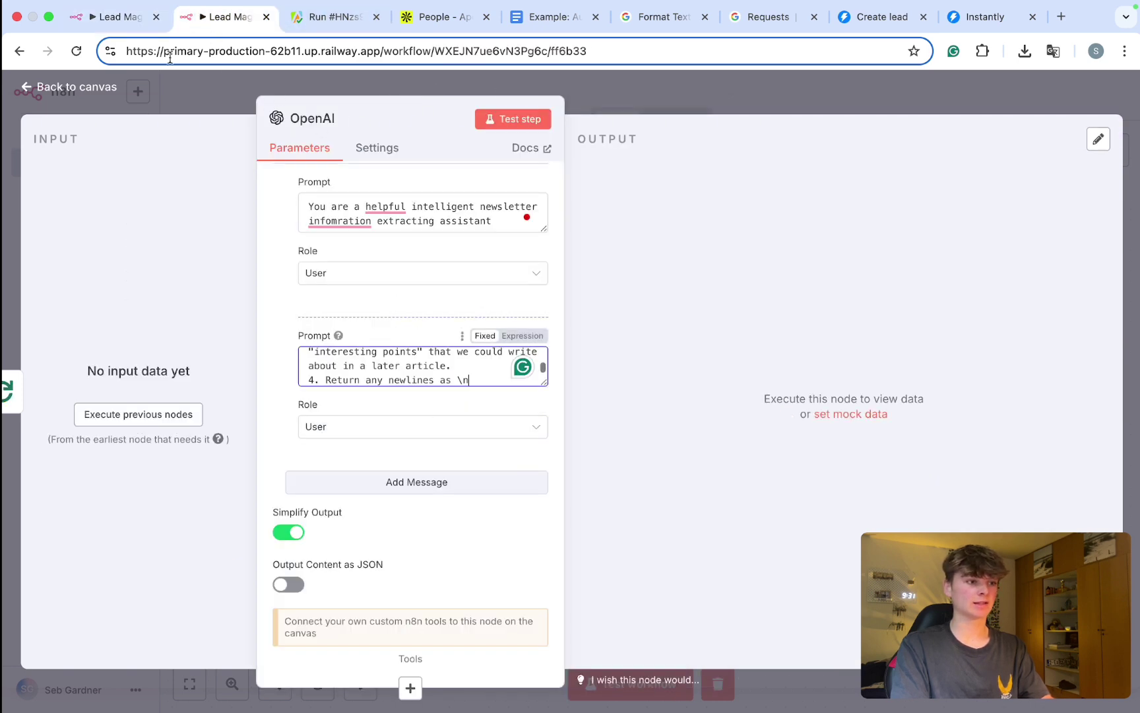
Step: Add a third message containing the reference prompt with the lead field expressions
{"action": "left_click", "coordinate": [120, 25]}
{"action": "left_click", "coordinate": [465, 491]}
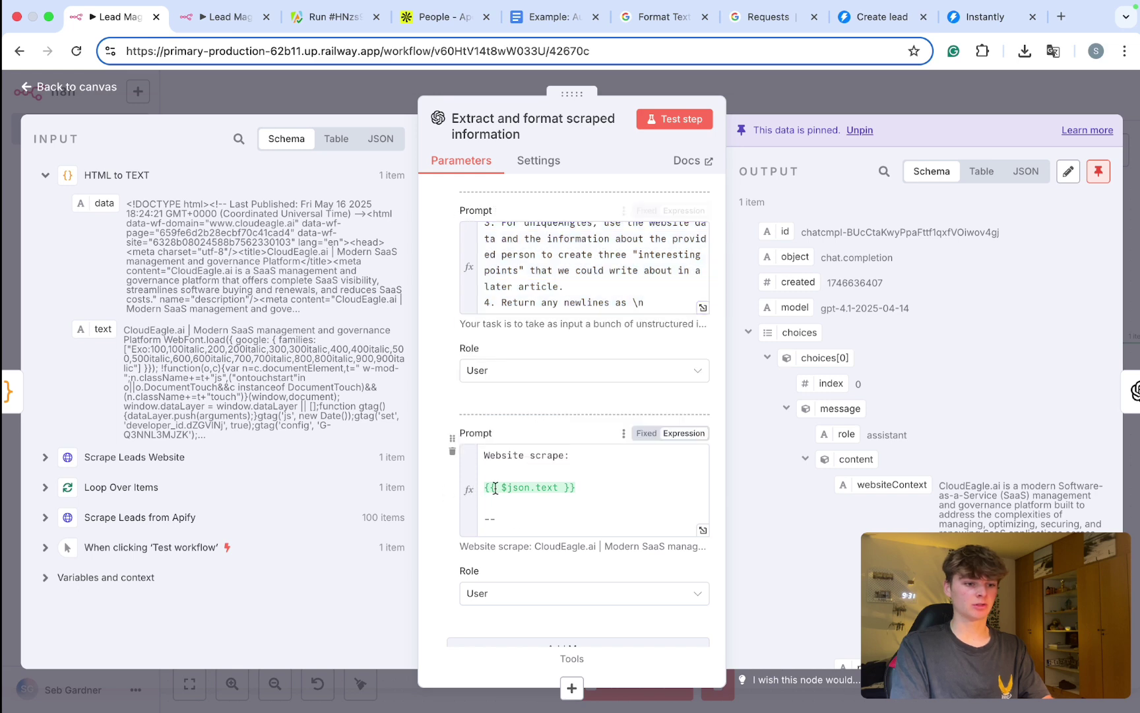
{"action": "scroll", "coordinate": [514, 475], "scroll_direction": "down", "scroll_amount": 2}
{"action": "left_click", "coordinate": [519, 466]}
{"action": "key", "text": "ctrl+a"}
{"action": "scroll", "coordinate": [526, 469], "scroll_direction": "down", "scroll_amount": 5}
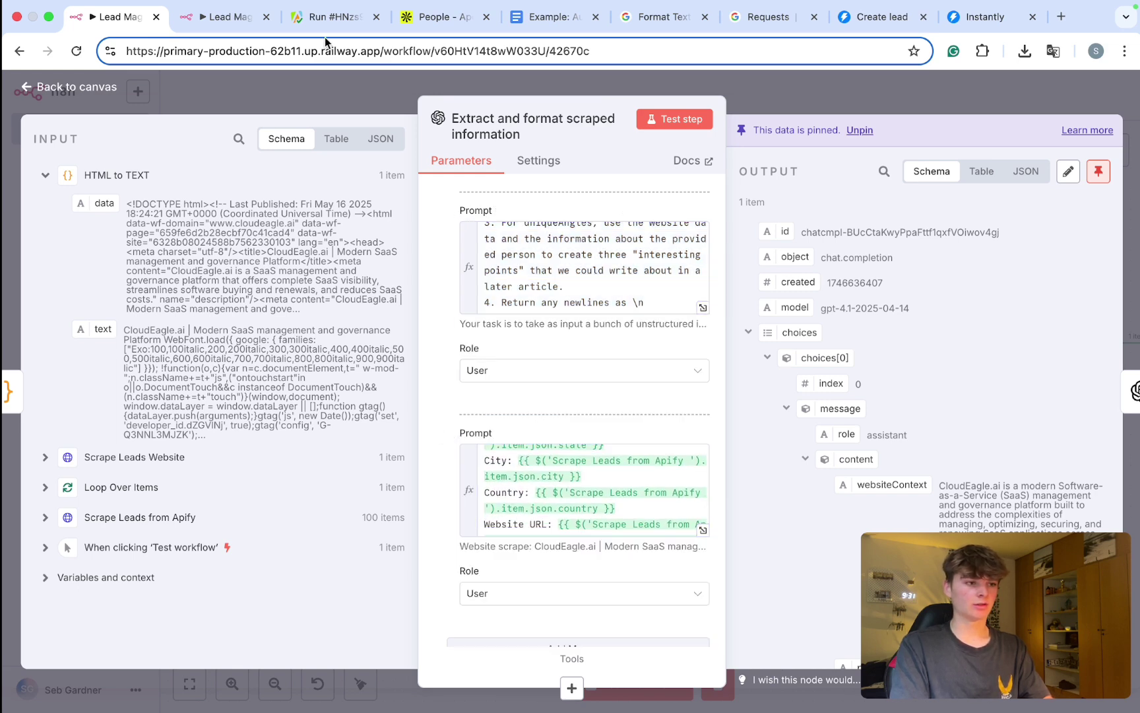
{"action": "left_click", "coordinate": [224, 17]}
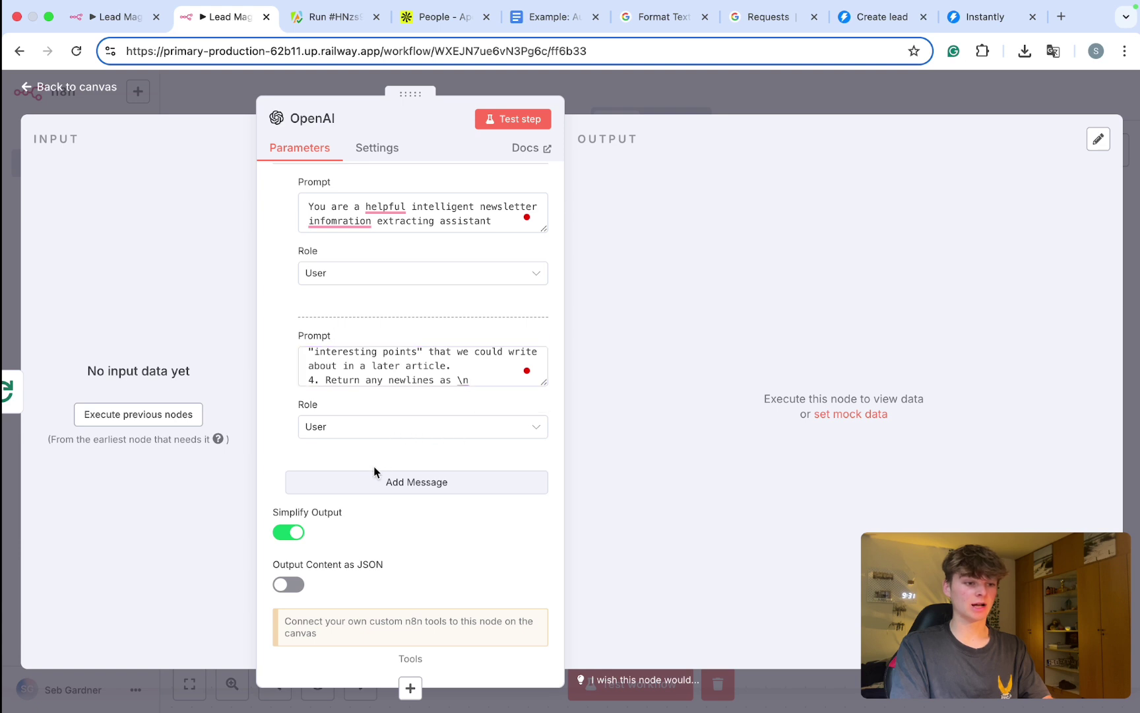
{"action": "left_click", "coordinate": [380, 481]}
{"action": "scroll", "coordinate": [356, 415], "scroll_direction": "down", "scroll_amount": 2}
{"action": "left_click", "coordinate": [360, 416]}
{"action": "key", "text": "ctrl+v"}
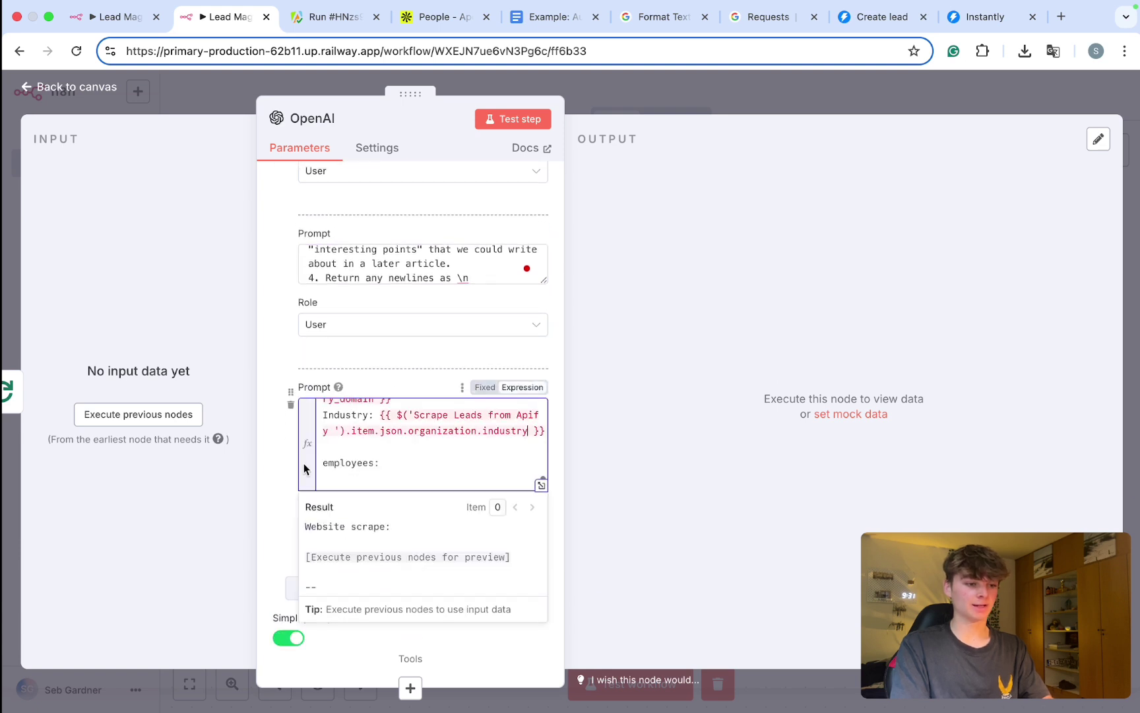
Step: Review the three prompts and go back to the workflow canvas
{"action": "left_click", "coordinate": [276, 473]}
{"action": "scroll", "coordinate": [278, 475], "scroll_direction": "down", "scroll_amount": 2}
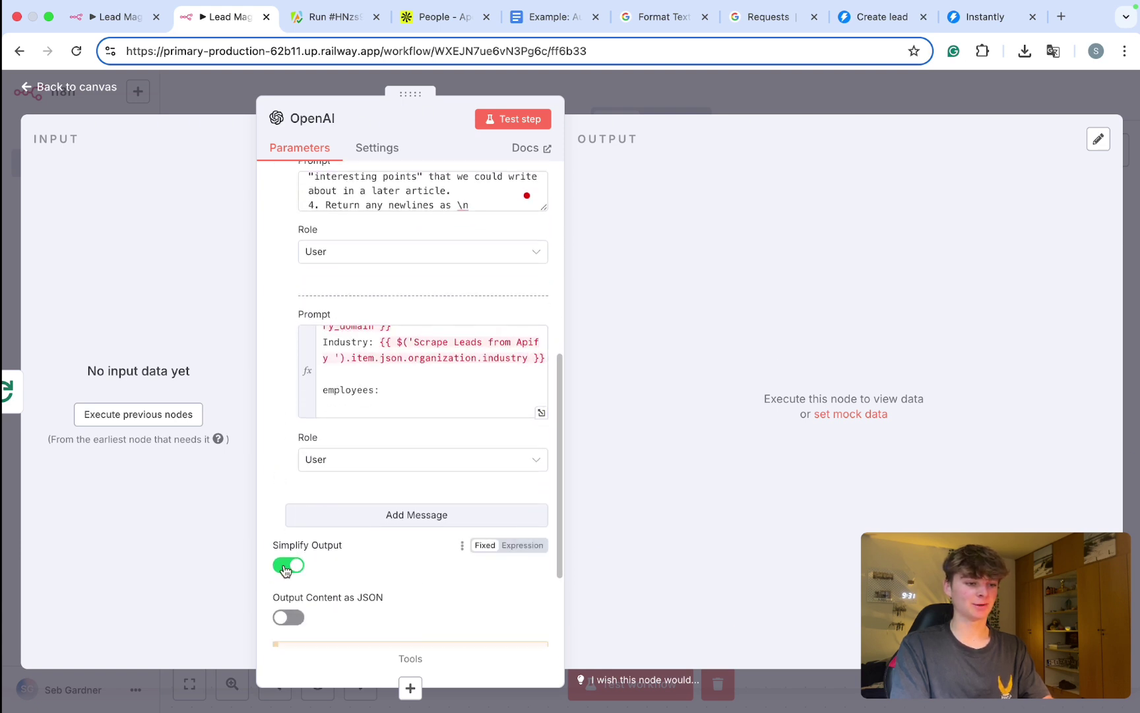
{"action": "scroll", "coordinate": [284, 569], "scroll_direction": "down", "scroll_amount": 2}
{"action": "scroll", "coordinate": [297, 422], "scroll_direction": "up", "scroll_amount": 10}
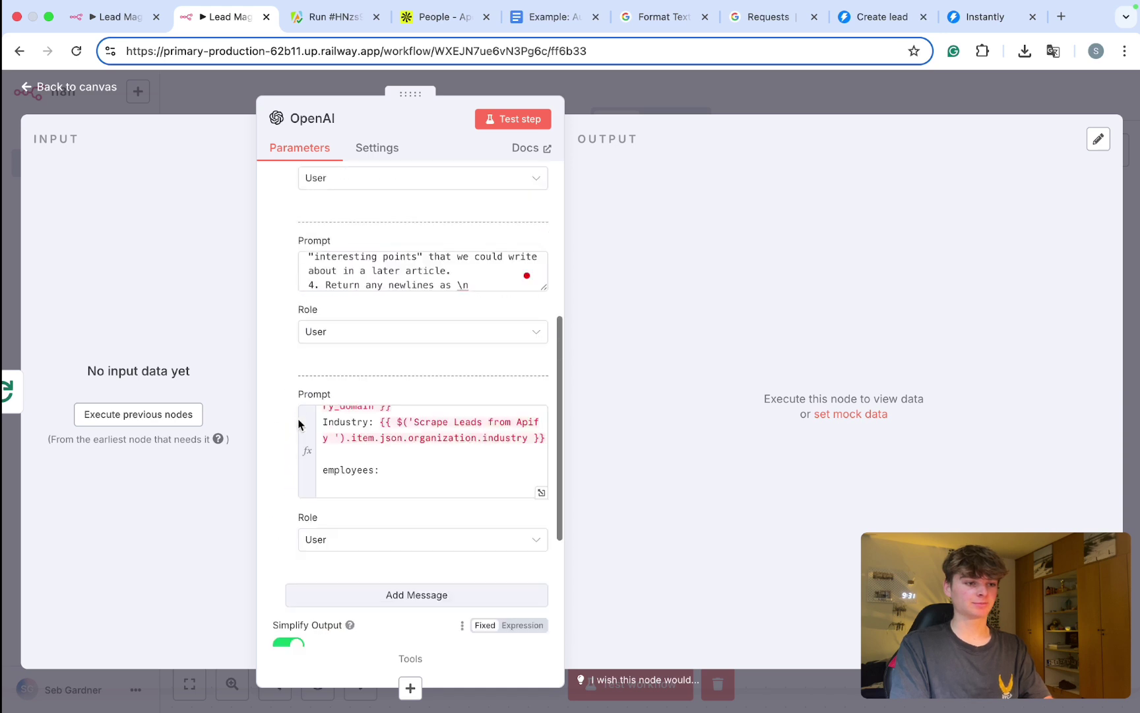
{"action": "scroll", "coordinate": [349, 479], "scroll_direction": "up", "scroll_amount": 2}
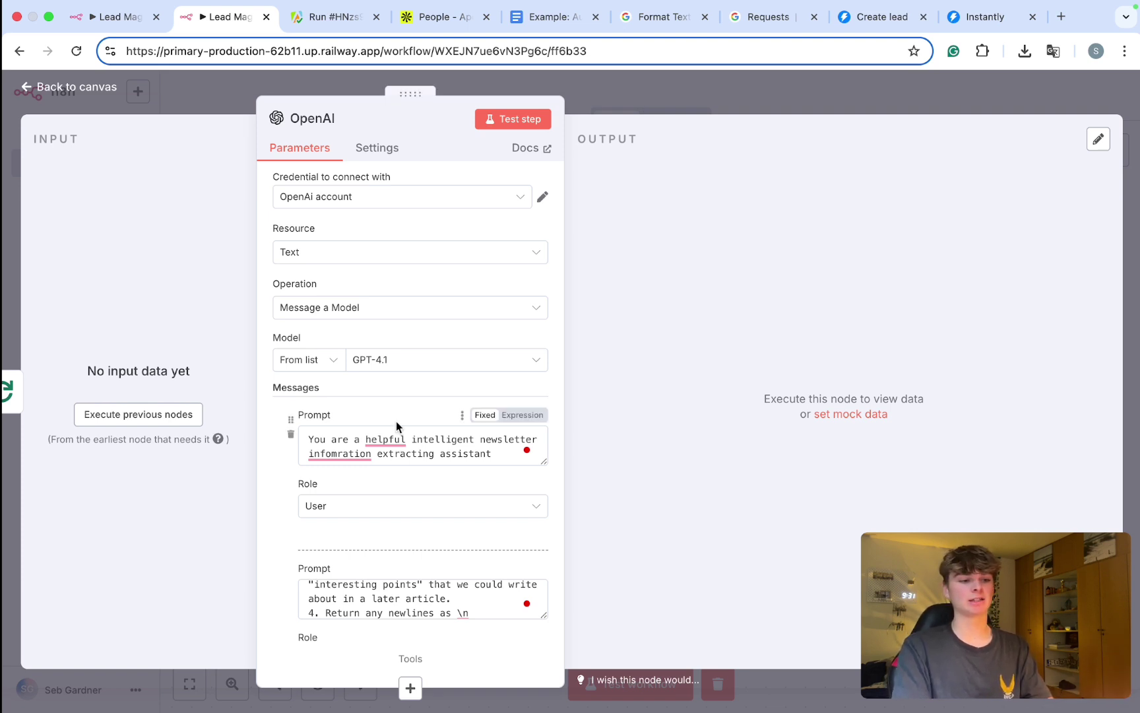
{"action": "left_click", "coordinate": [618, 93]}
Step: Rename the OpenAI node to 'Extract personal infromation' and move it further right
{"action": "scroll", "coordinate": [564, 300], "scroll_direction": "right", "scroll_amount": 2}
{"action": "scroll", "coordinate": [564, 301], "scroll_direction": "down", "scroll_amount": 3}
{"action": "right_click", "coordinate": [563, 300]}
{"action": "left_click", "coordinate": [616, 365]}
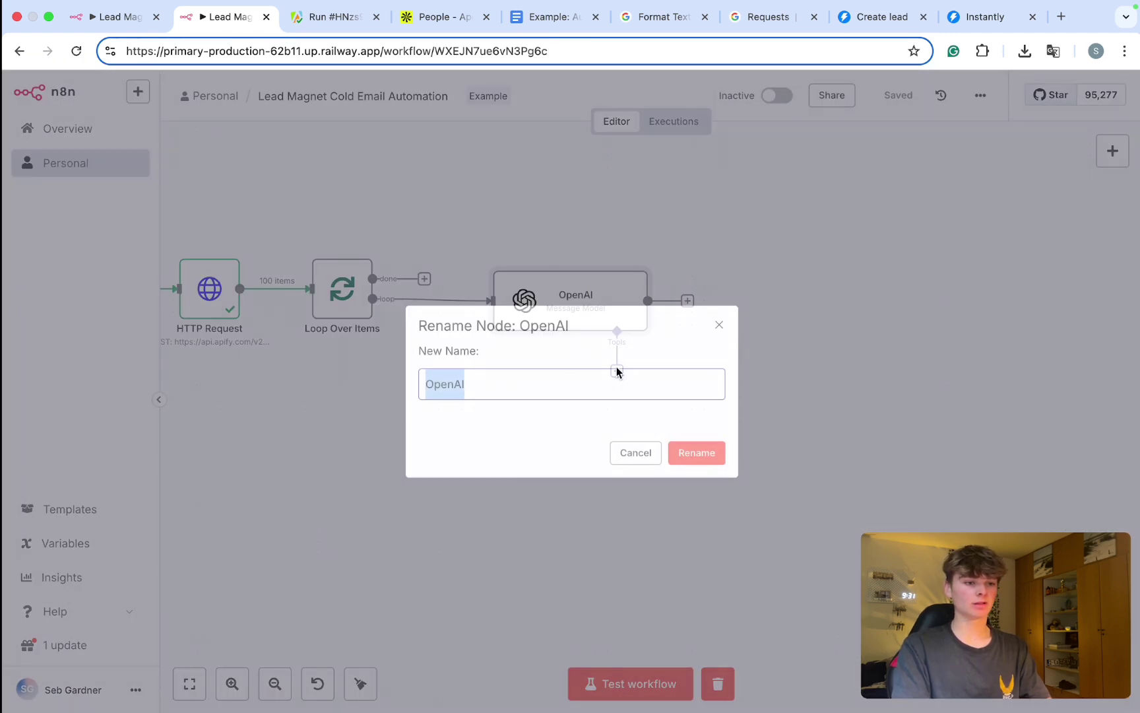
{"action": "type", "text": "Extract personal infromation"}
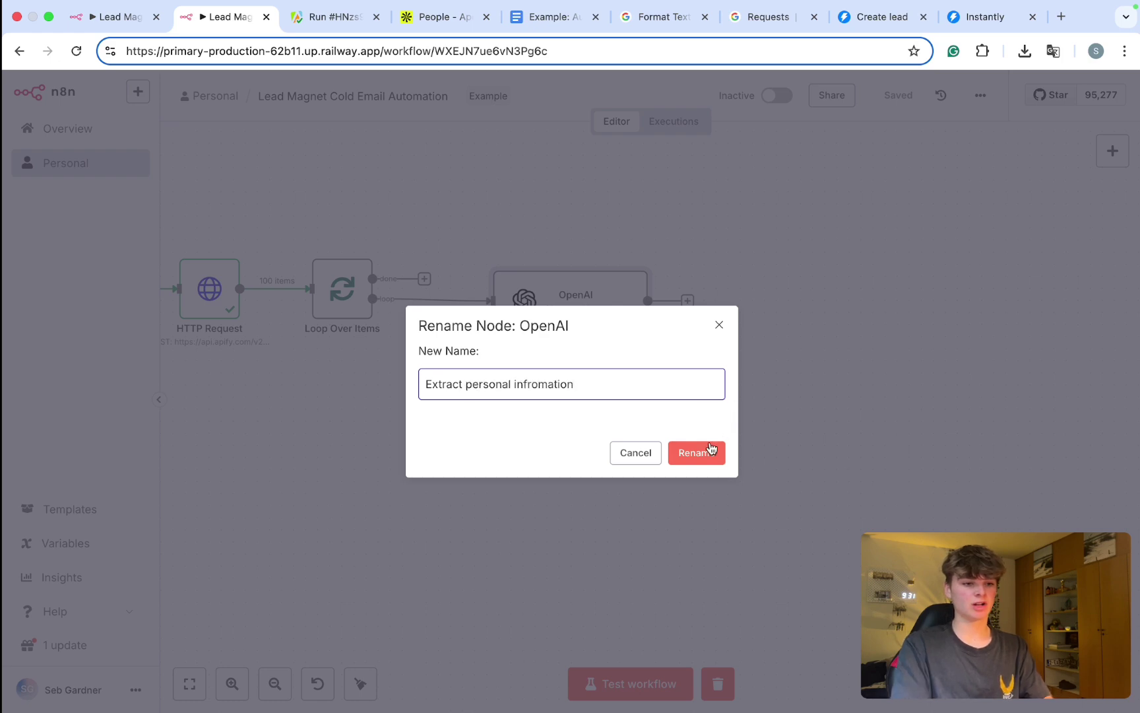
{"action": "left_click", "coordinate": [710, 451]}
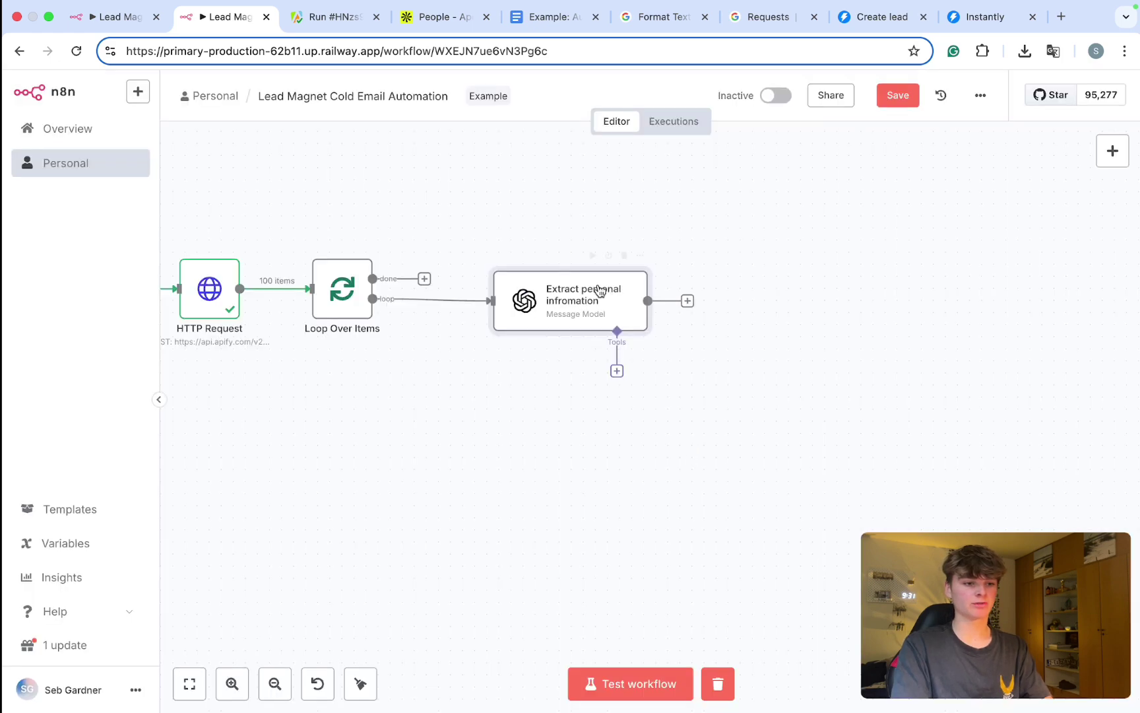
{"action": "left_click_drag", "start_coordinate": [547, 305], "coordinate": [801, 305]}
Step: Replace the loop's link to the Extract node with a new HTTP Request1 node
{"action": "left_click_drag", "start_coordinate": [705, 246], "coordinate": [1000, 453]}
{"action": "left_click", "coordinate": [573, 299]}
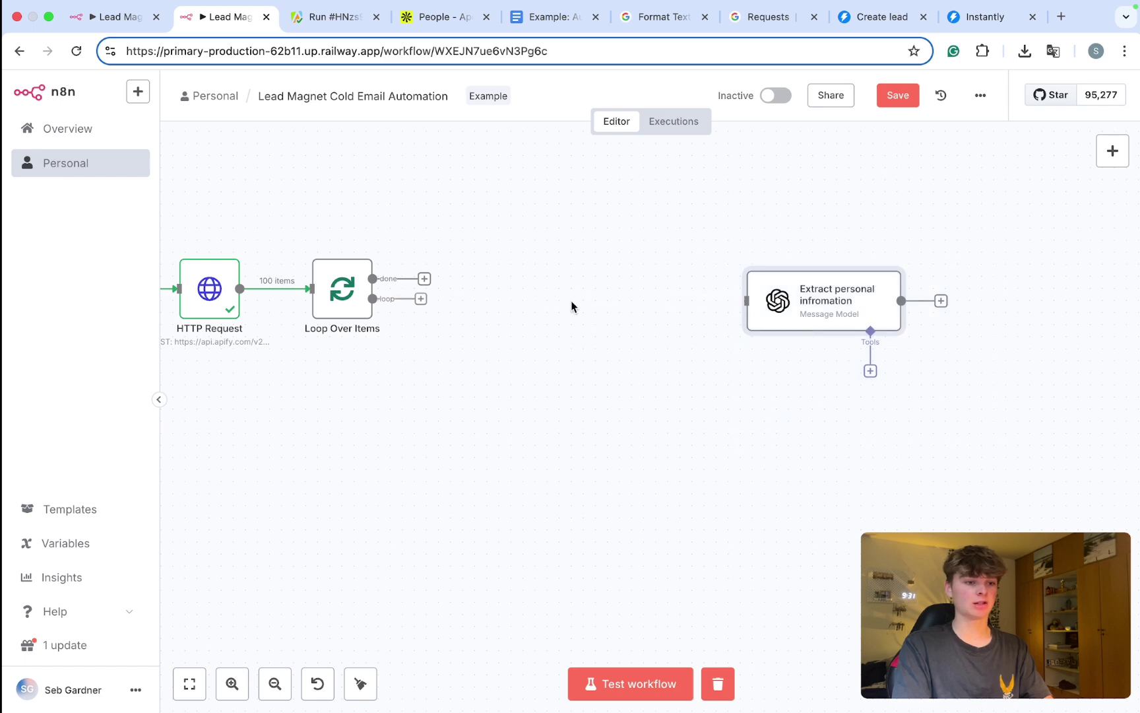
{"action": "left_click", "coordinate": [424, 298]}
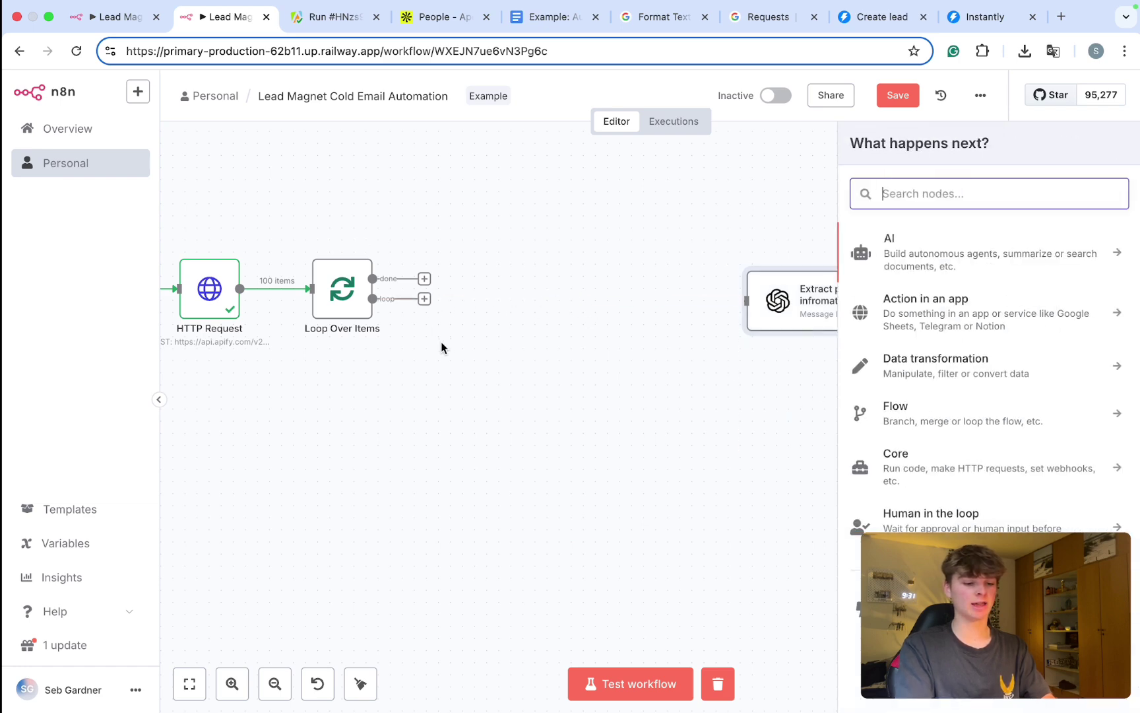
{"action": "type", "text": "http"}
{"action": "left_click", "coordinate": [894, 255]}
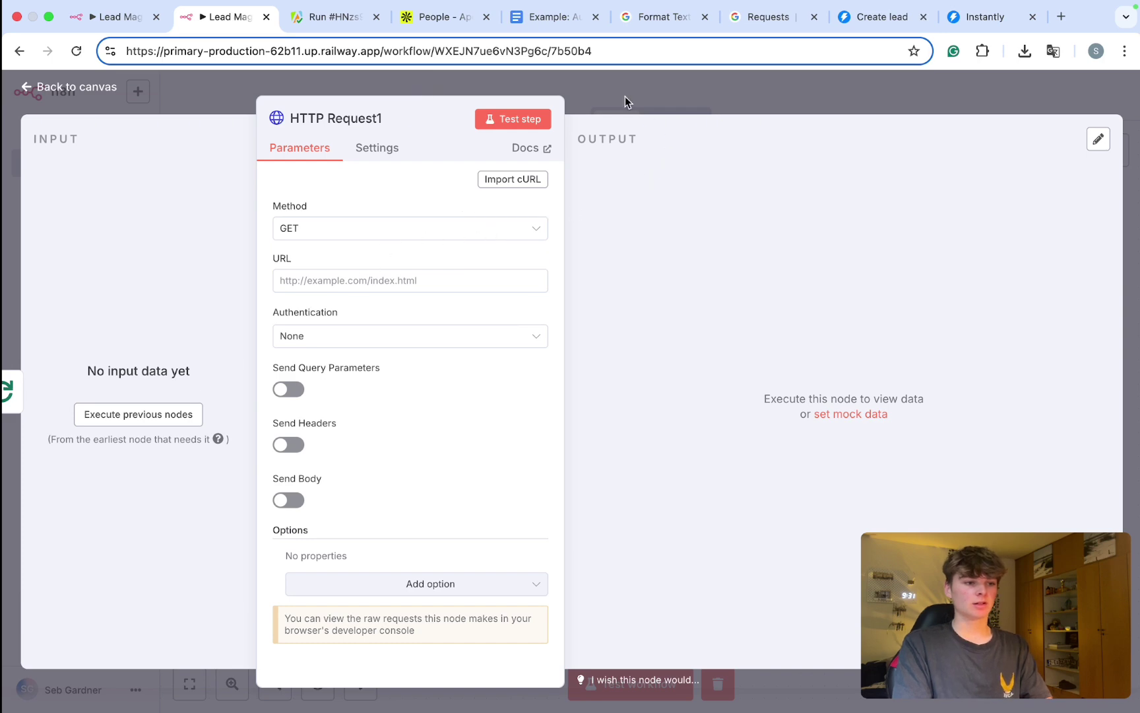
{"action": "left_click", "coordinate": [625, 99]}
{"action": "left_click_drag", "start_coordinate": [441, 274], "coordinate": [526, 322]}
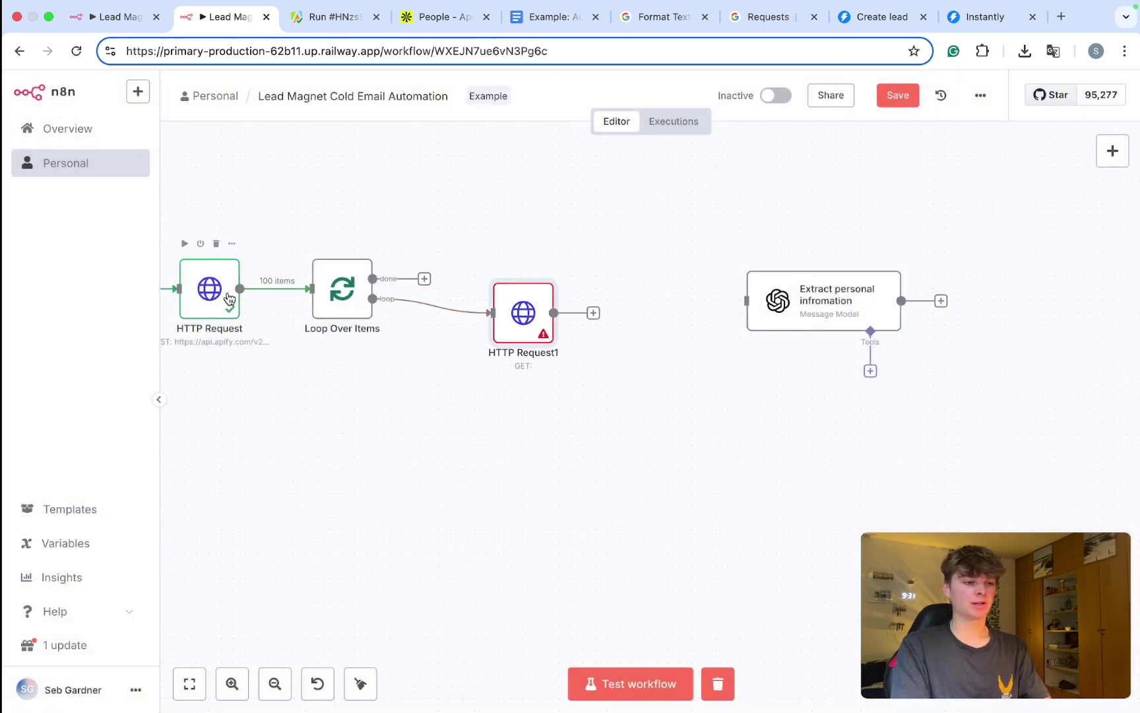
Step: Pin the output data of the Apify HTTP Request node
{"action": "scroll", "coordinate": [230, 298], "scroll_direction": "left", "scroll_amount": 3}
{"action": "scroll", "coordinate": [230, 298], "scroll_direction": "left", "scroll_amount": 2}
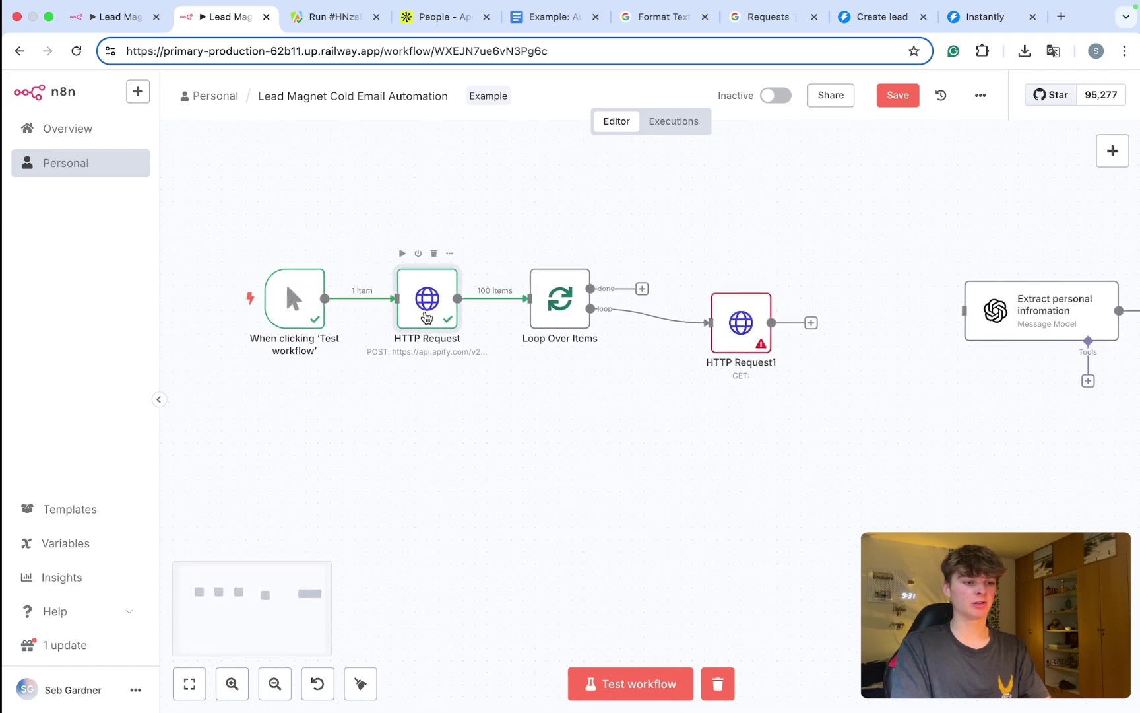
{"action": "double_click", "coordinate": [428, 301]}
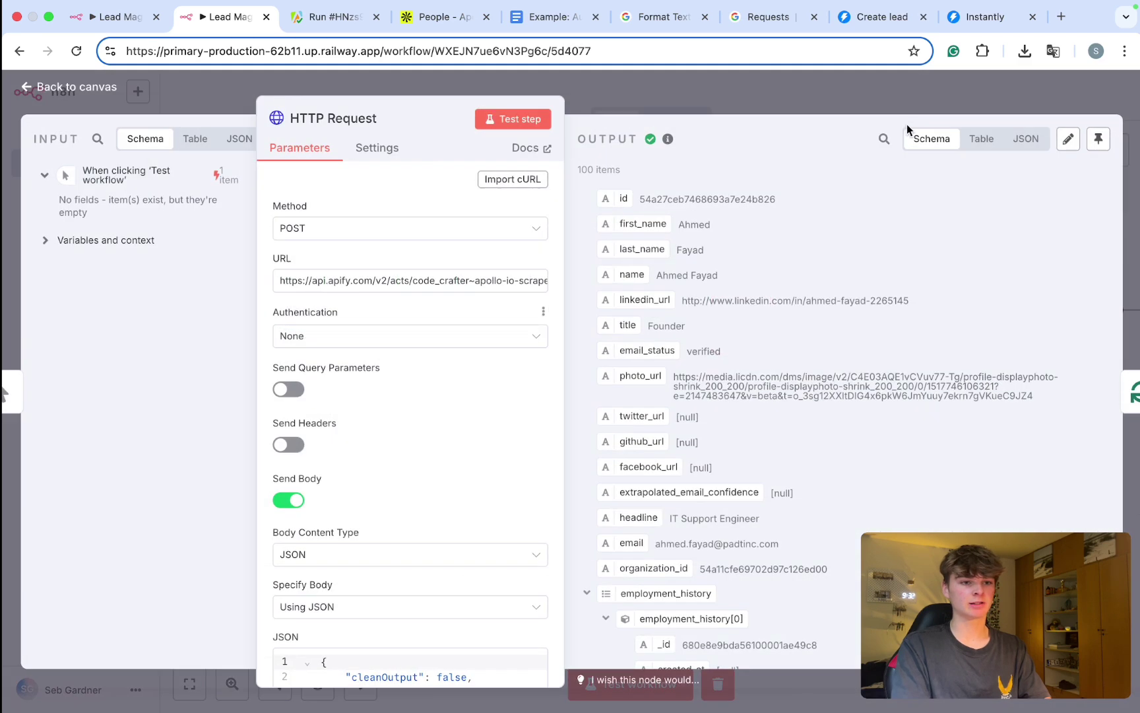
{"action": "left_click", "coordinate": [1101, 141]}
{"action": "left_click", "coordinate": [900, 86]}
Step: Save the workflow, drop the loop's link to HTTP Request1, and test-run it
{"action": "scroll", "coordinate": [683, 262], "scroll_direction": "right", "scroll_amount": 5}
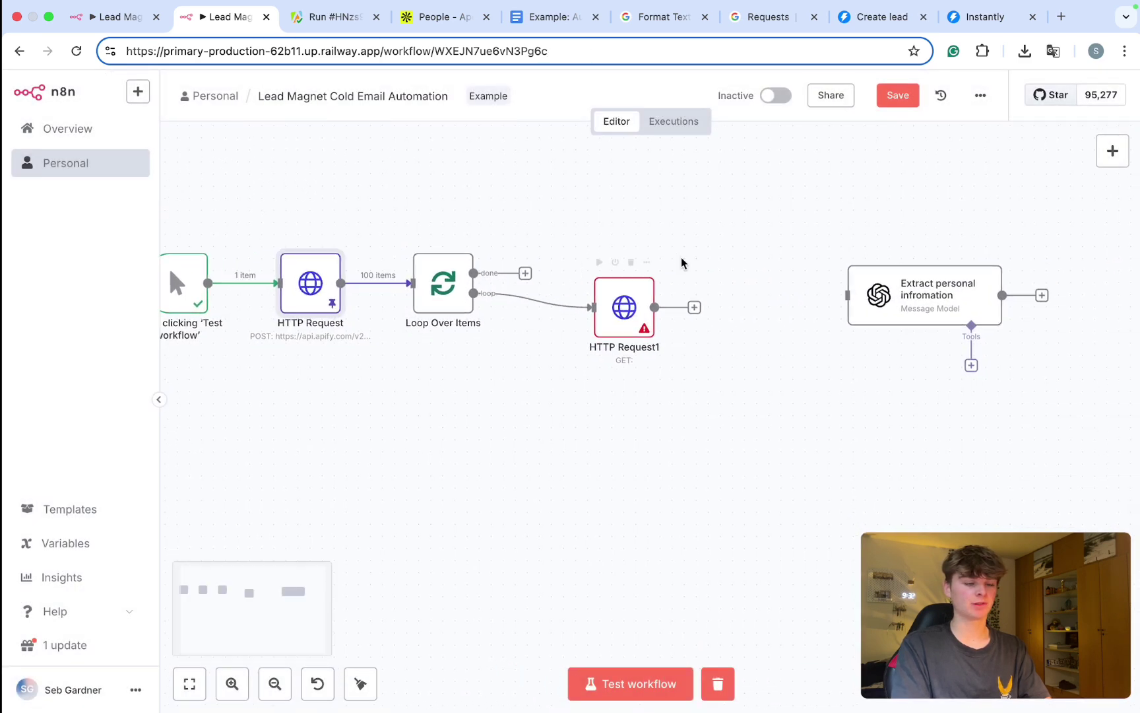
{"action": "key", "text": "super+s"}
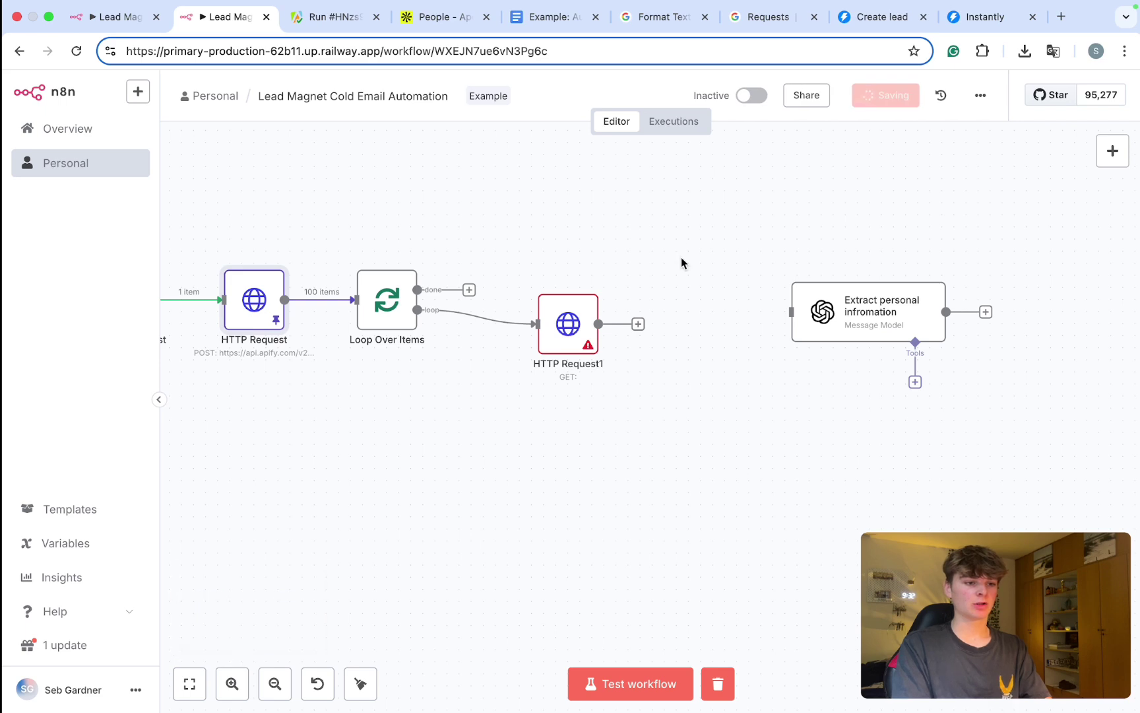
{"action": "left_click", "coordinate": [489, 319]}
{"action": "key", "text": "super+Return"}
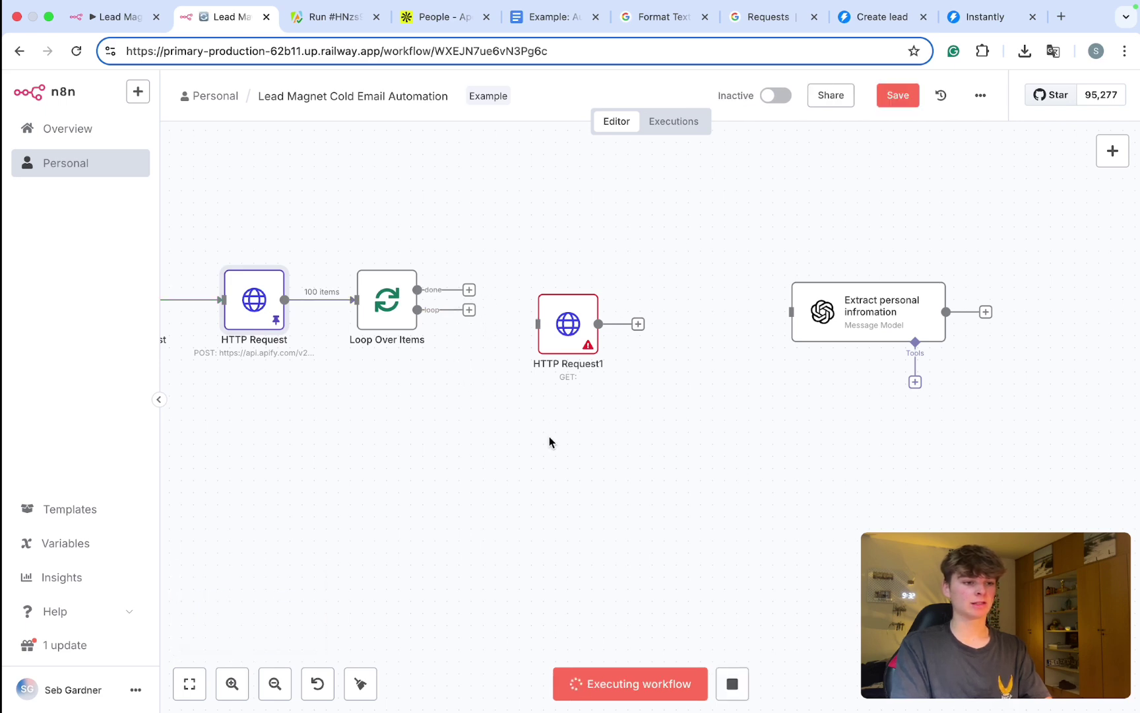
Step: Connect the Loop Over Items output to HTTP Request1
{"action": "scroll", "coordinate": [549, 437], "scroll_direction": "left", "scroll_amount": 3}
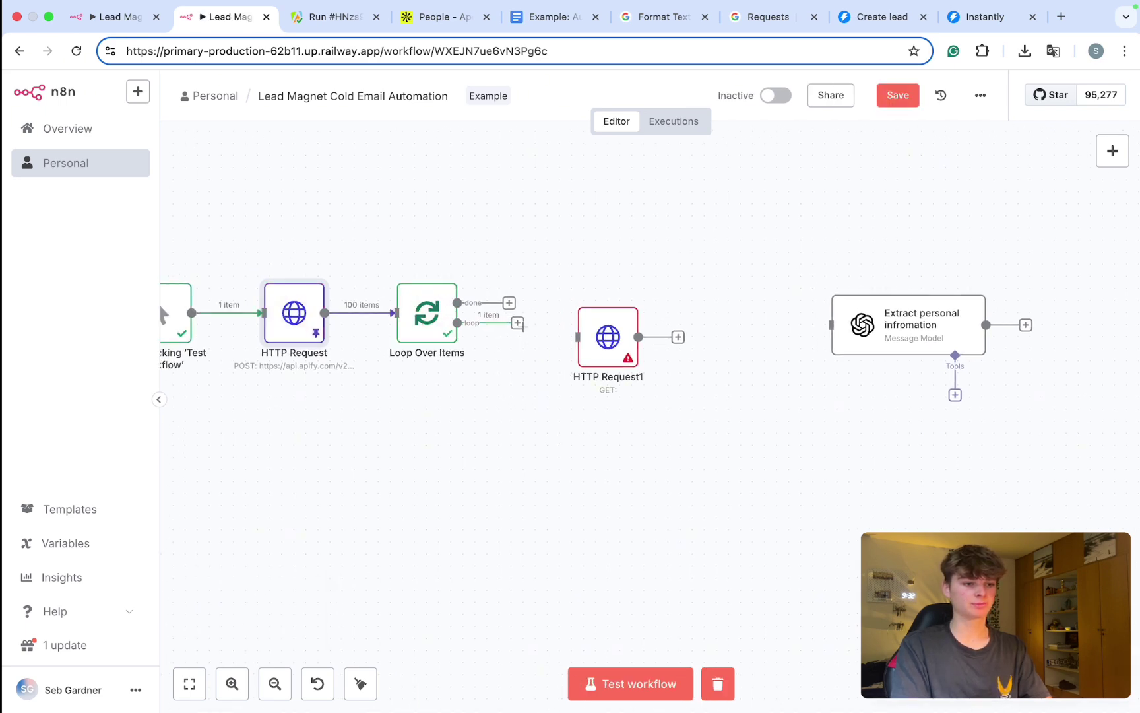
{"action": "left_click_drag", "start_coordinate": [566, 342], "coordinate": [575, 337]}
{"action": "double_click", "coordinate": [608, 337]}
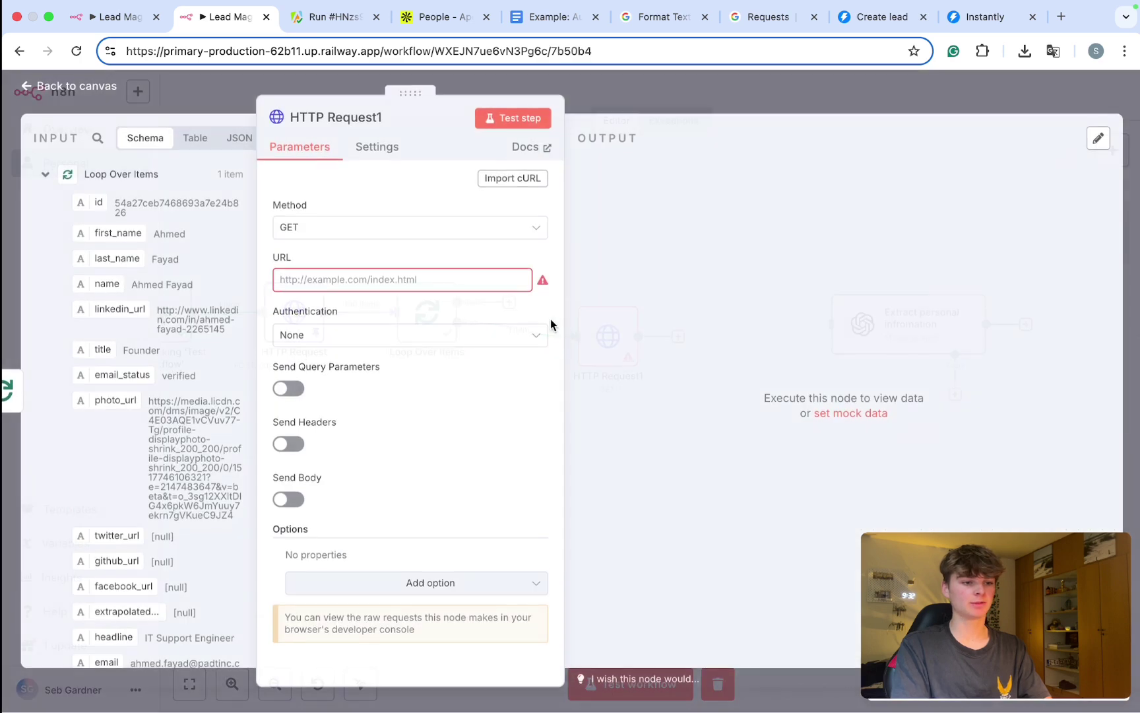
Step: Set HTTP Request1's URL to the expression {{ $json.organization.website_url }} from the input data
{"action": "left_click_drag", "start_coordinate": [410, 93], "coordinate": [628, 93]}
{"action": "scroll", "coordinate": [195, 229], "scroll_direction": "up", "scroll_amount": 3}
{"action": "scroll", "coordinate": [195, 228], "scroll_direction": "down", "scroll_amount": 1}
{"action": "scroll", "coordinate": [195, 228], "scroll_direction": "up", "scroll_amount": 1}
{"action": "scroll", "coordinate": [196, 228], "scroll_direction": "down", "scroll_amount": 9}
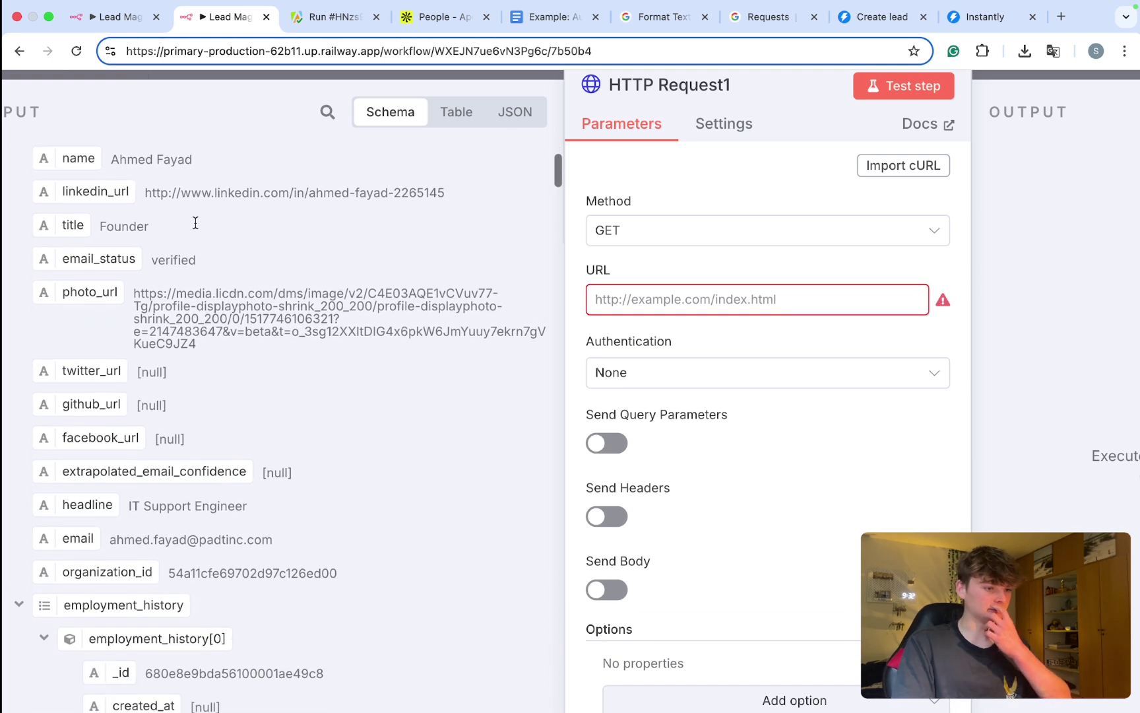
{"action": "scroll", "coordinate": [195, 228], "scroll_direction": "down", "scroll_amount": 5}
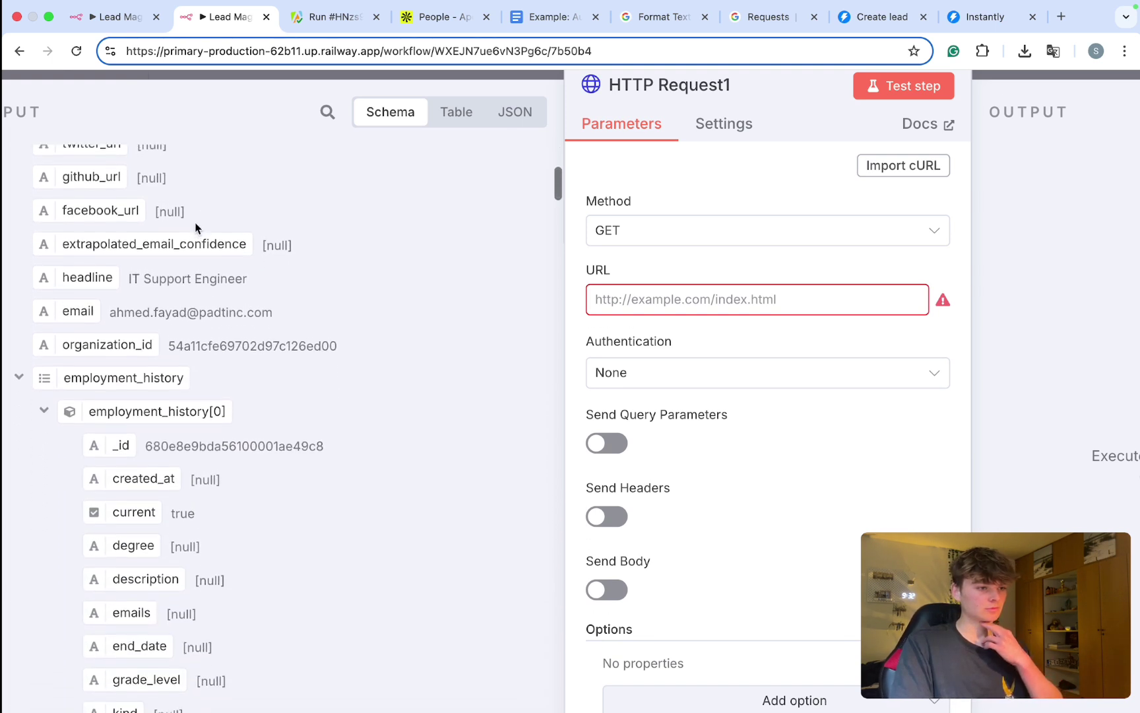
{"action": "left_click", "coordinate": [19, 245]}
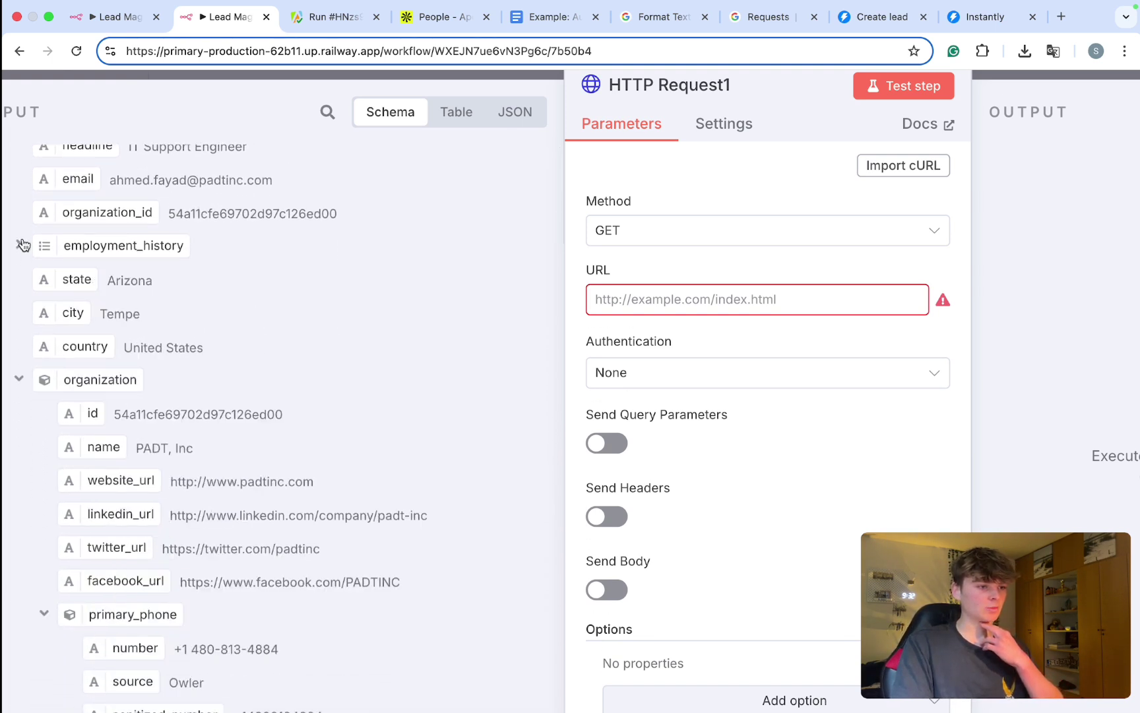
{"action": "scroll", "coordinate": [112, 374], "scroll_direction": "down", "scroll_amount": 2}
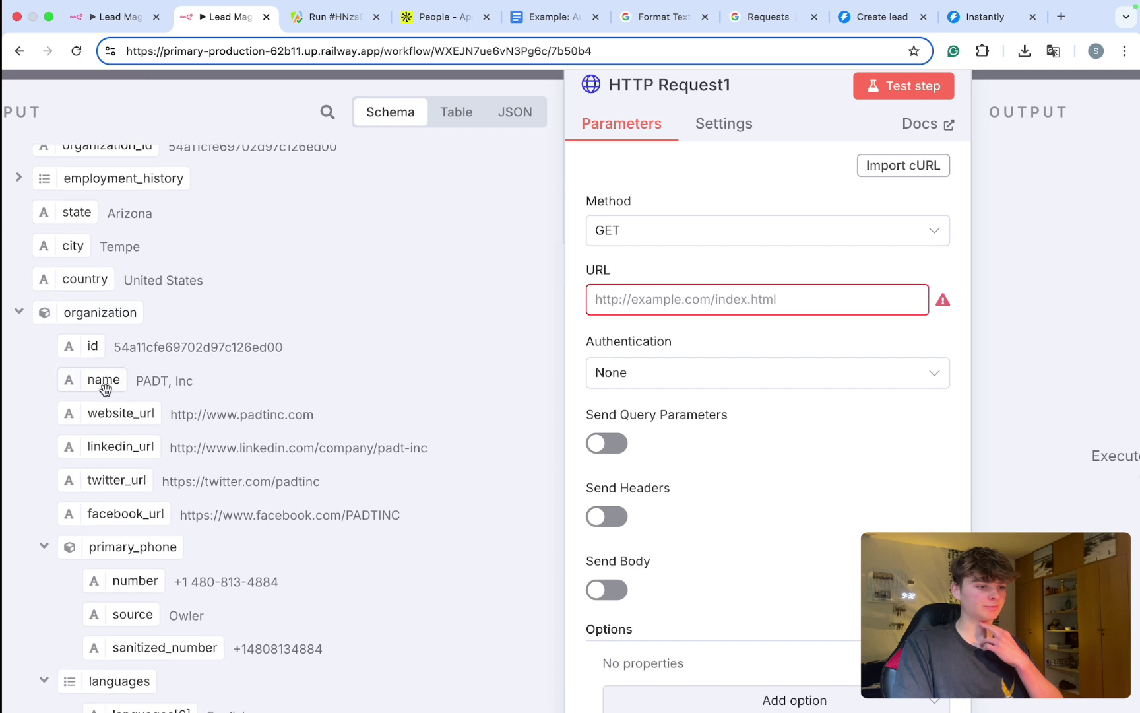
{"action": "scroll", "coordinate": [90, 372], "scroll_direction": "down", "scroll_amount": 1}
{"action": "left_click_drag", "start_coordinate": [99, 394], "coordinate": [666, 298]}
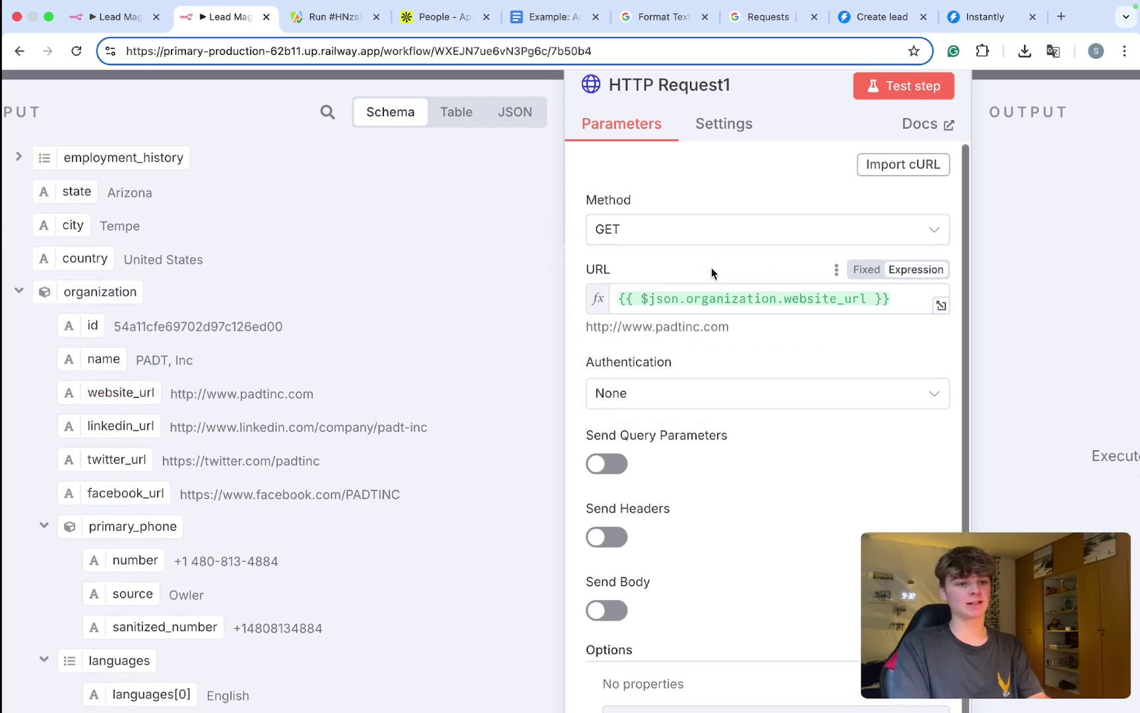
{"action": "key", "text": "super+minus"}
{"action": "key", "text": "super+minus"}
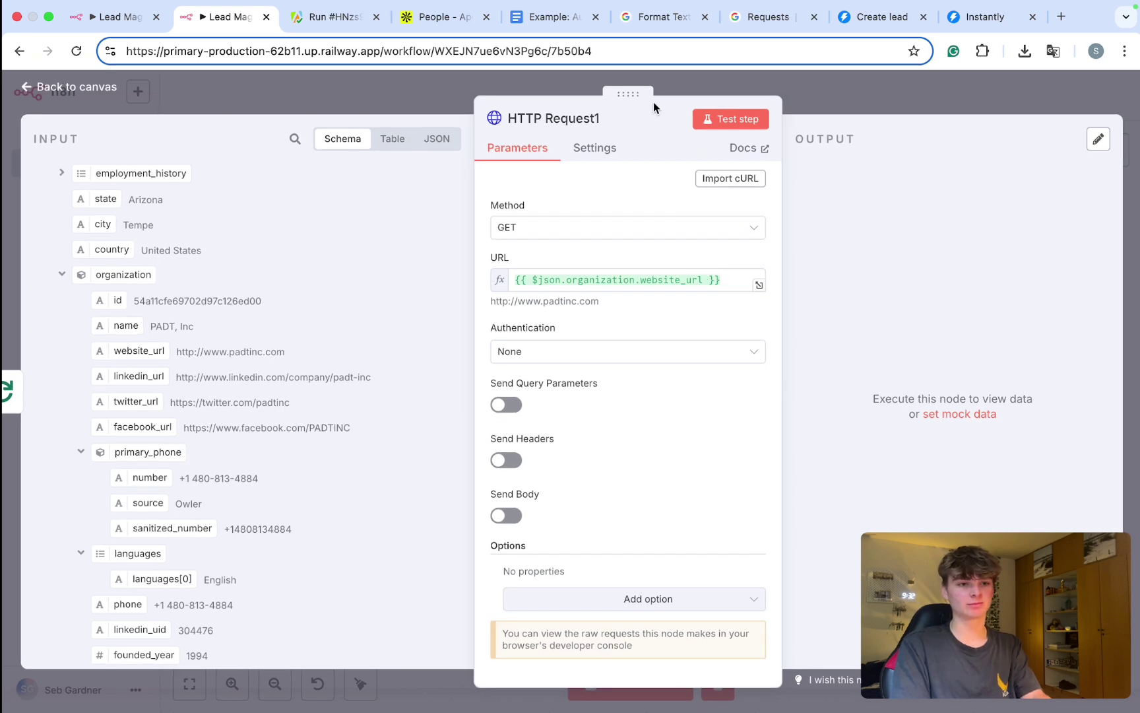
Step: Check HTTP Request1's URL expression, then return to the workflow canvas
{"action": "left_click", "coordinate": [818, 94]}
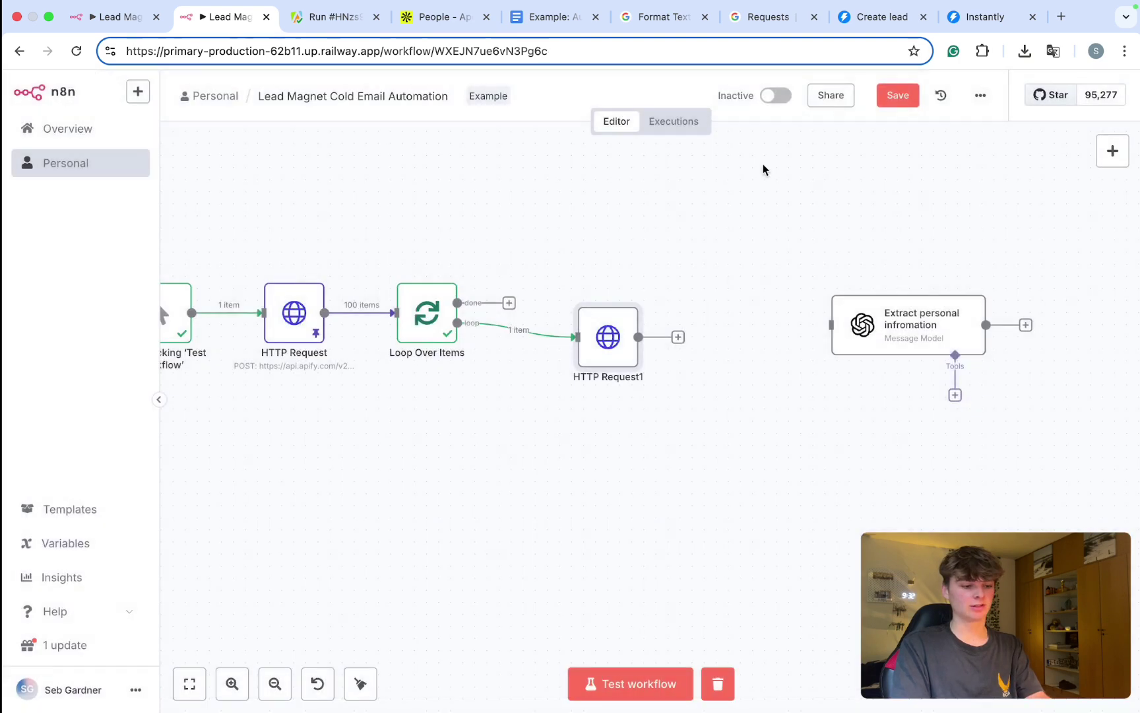
{"action": "double_click", "coordinate": [620, 347]}
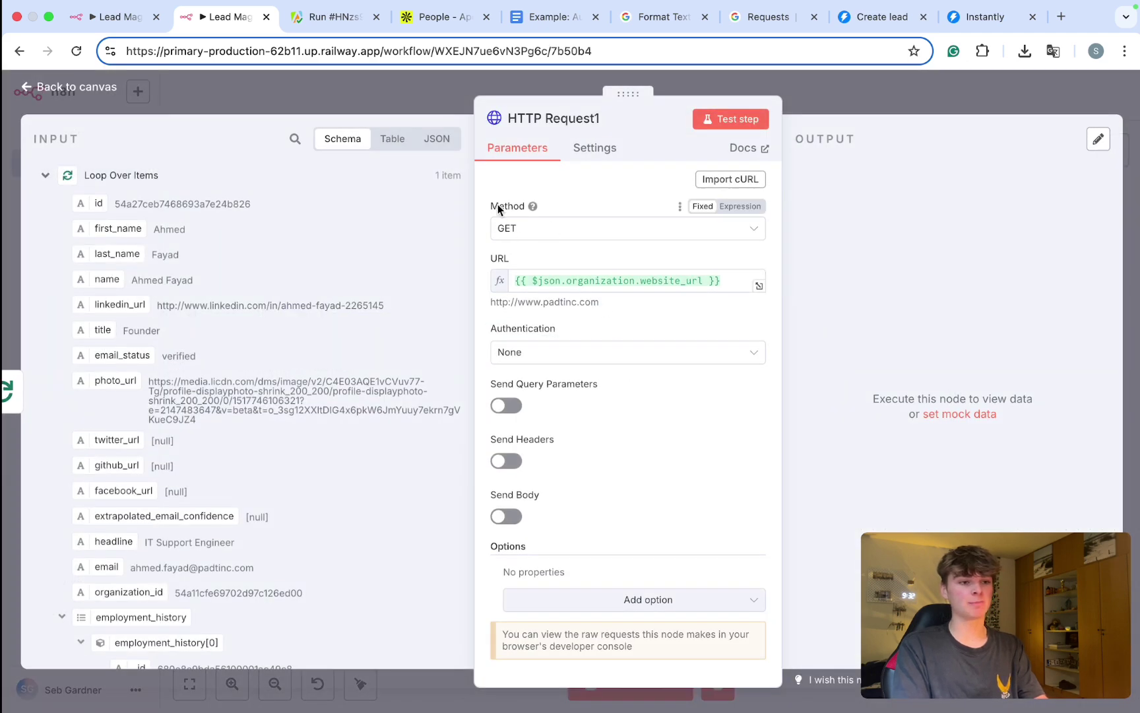
{"action": "left_click_drag", "start_coordinate": [515, 281], "coordinate": [714, 287]}
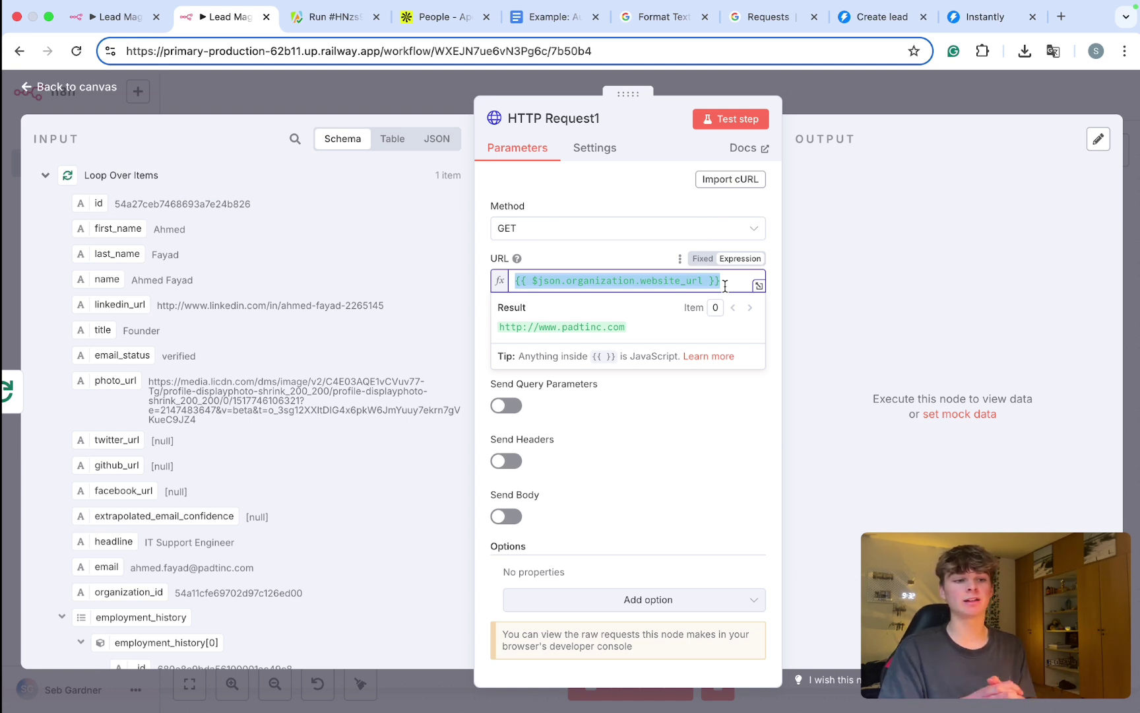
{"action": "left_click", "coordinate": [871, 81]}
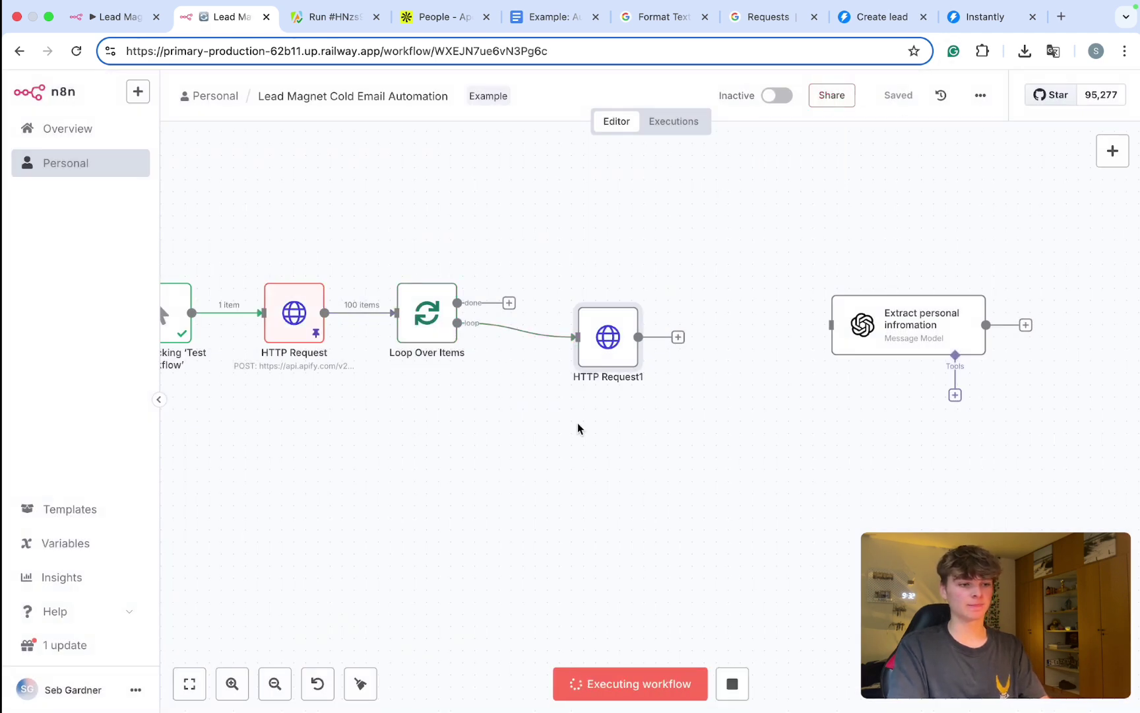
Step: View HTTP Request1's fetched output as raw JSON
{"action": "double_click", "coordinate": [611, 348]}
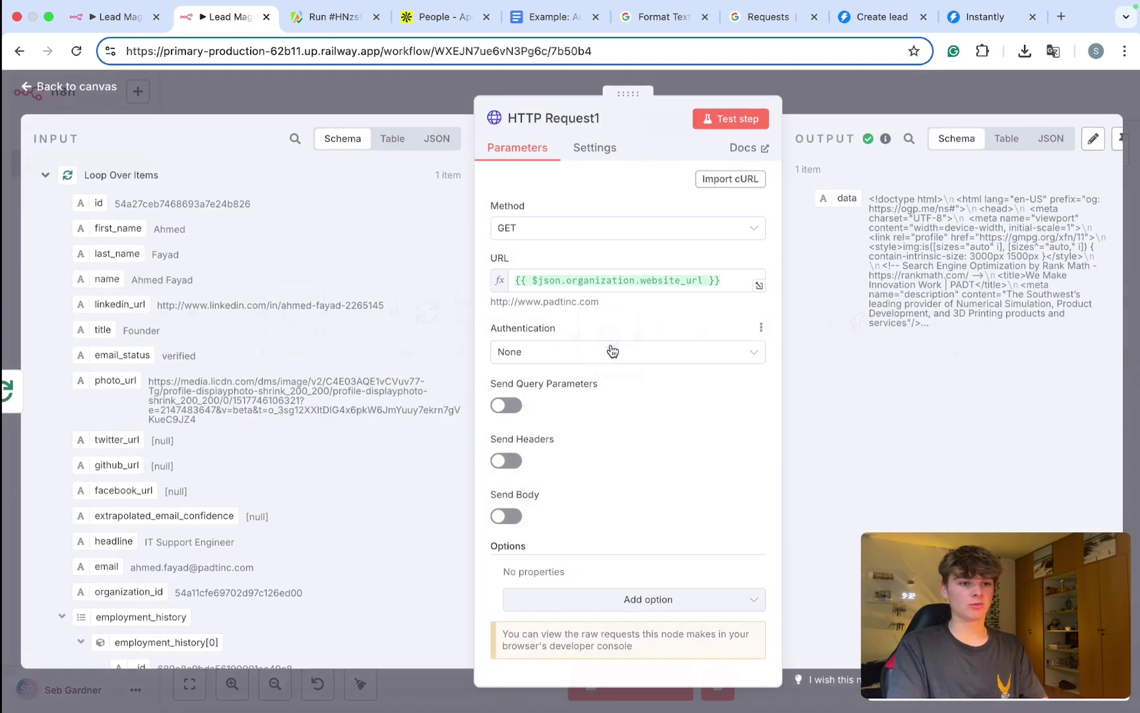
{"action": "left_click_drag", "start_coordinate": [618, 93], "coordinate": [477, 93]}
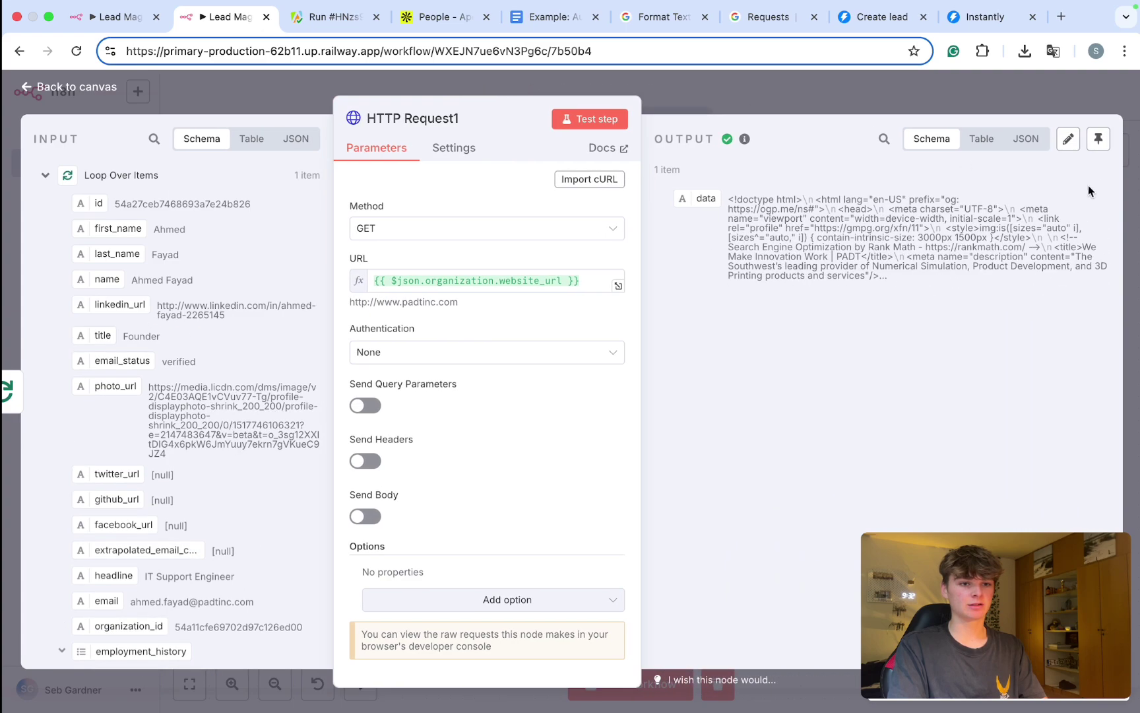
{"action": "left_click", "coordinate": [1026, 140]}
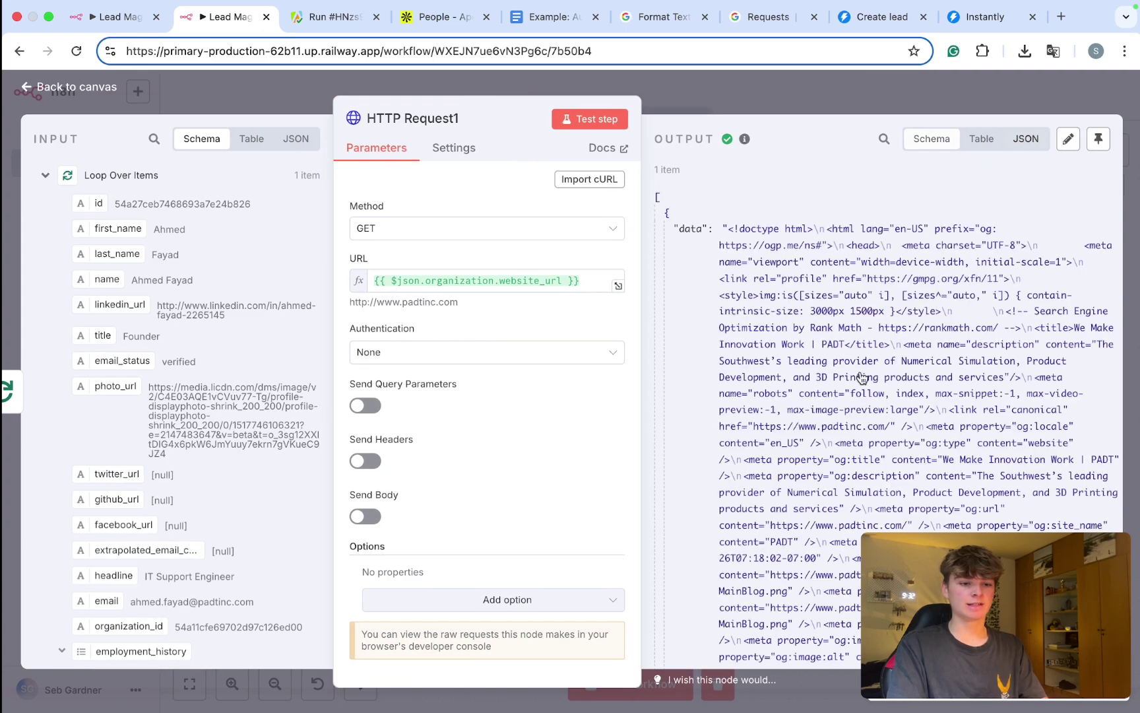
{"action": "scroll", "coordinate": [861, 377], "scroll_direction": "down", "scroll_amount": 20}
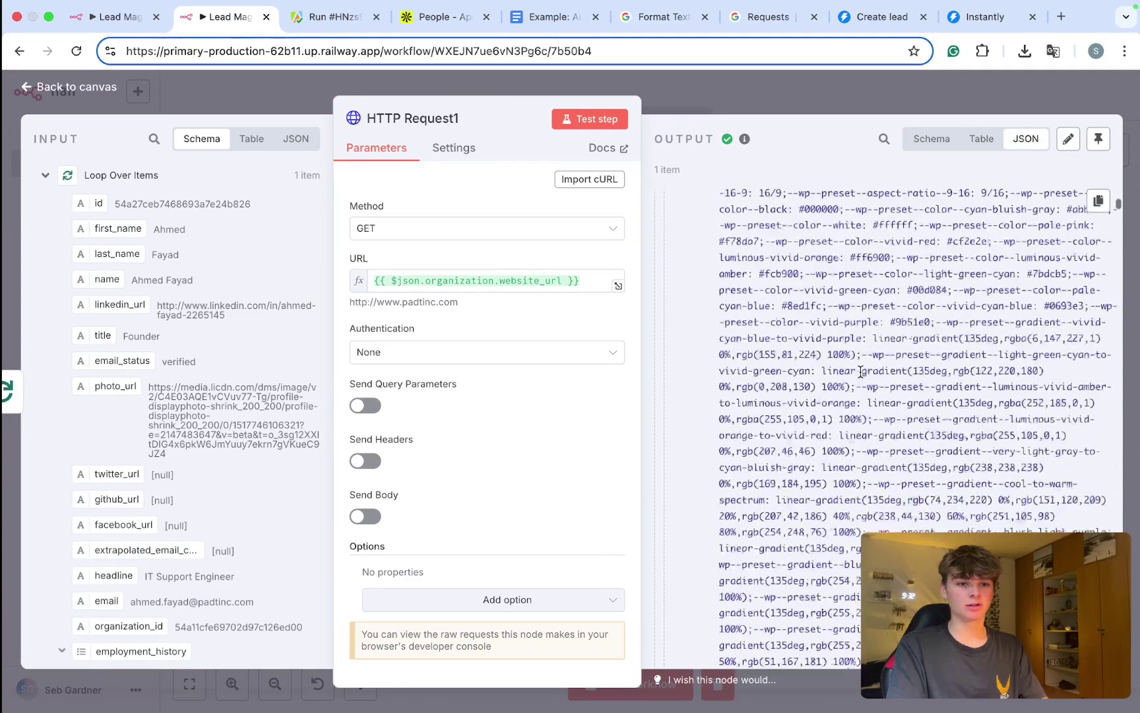
{"action": "scroll", "coordinate": [861, 374], "scroll_direction": "down", "scroll_amount": 20}
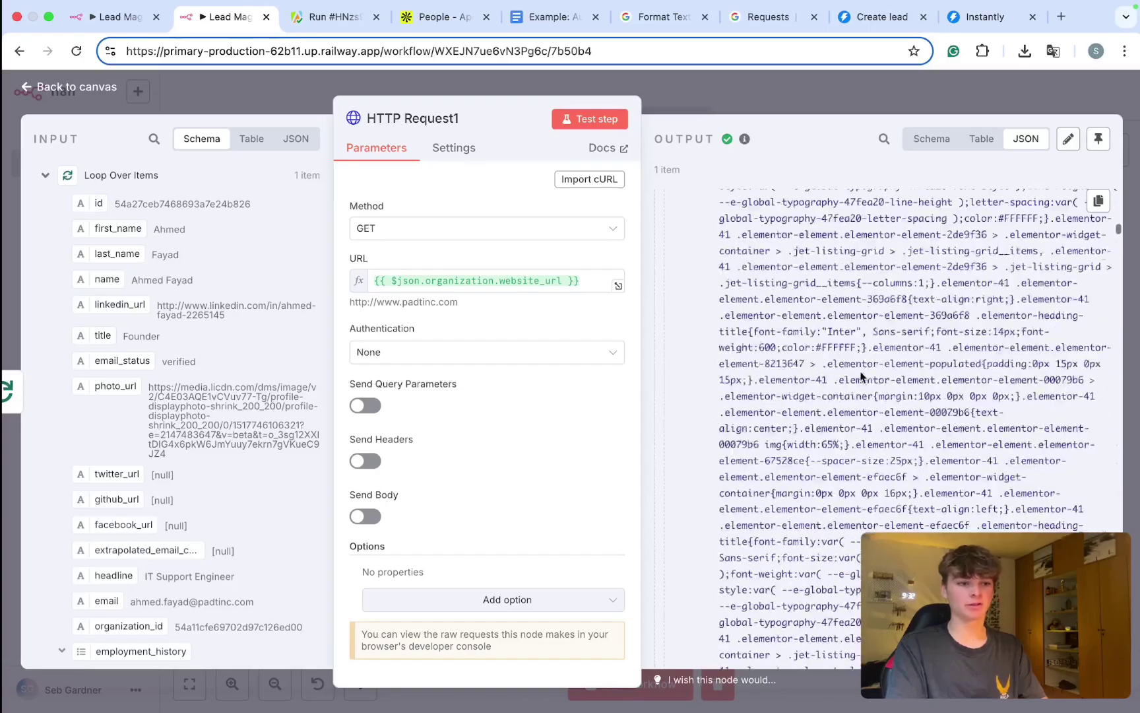
{"action": "scroll", "coordinate": [861, 372], "scroll_direction": "down", "scroll_amount": 10}
Step: Copy the resolved website address and load padtinc.com in a new browser tab
{"action": "left_click_drag", "start_coordinate": [459, 300], "coordinate": [349, 305]}
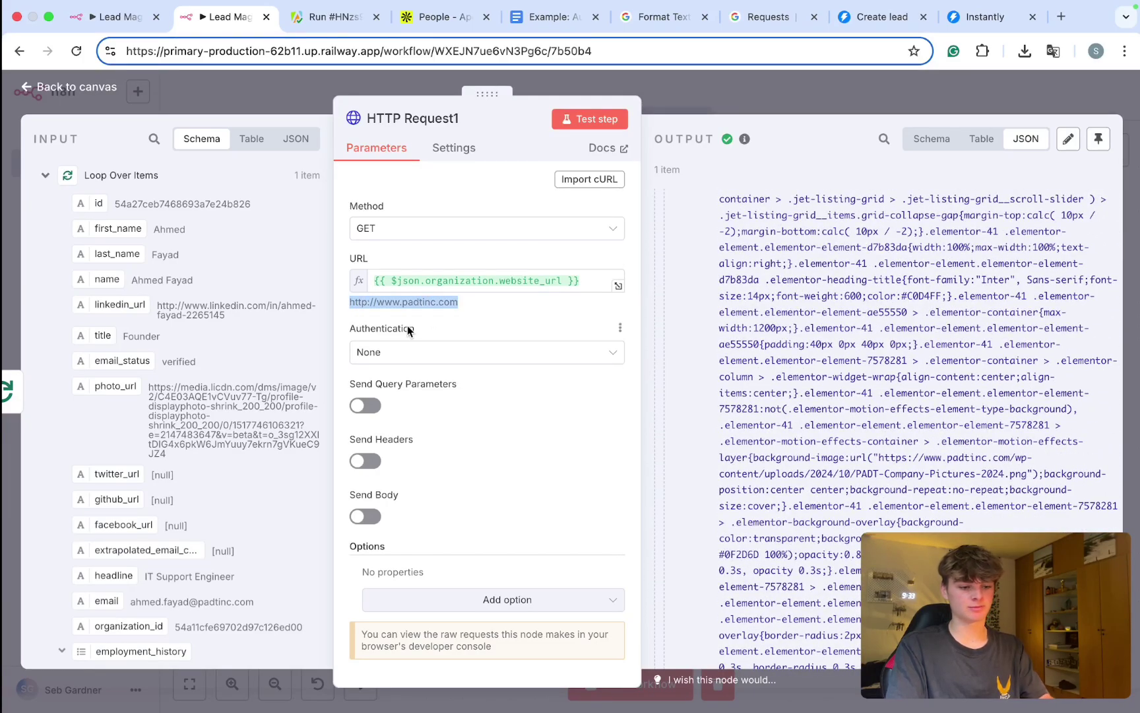
{"action": "key", "text": "super+c"}
{"action": "key", "text": "super+t"}
{"action": "key", "text": "super+v"}
{"action": "key", "text": "Return"}
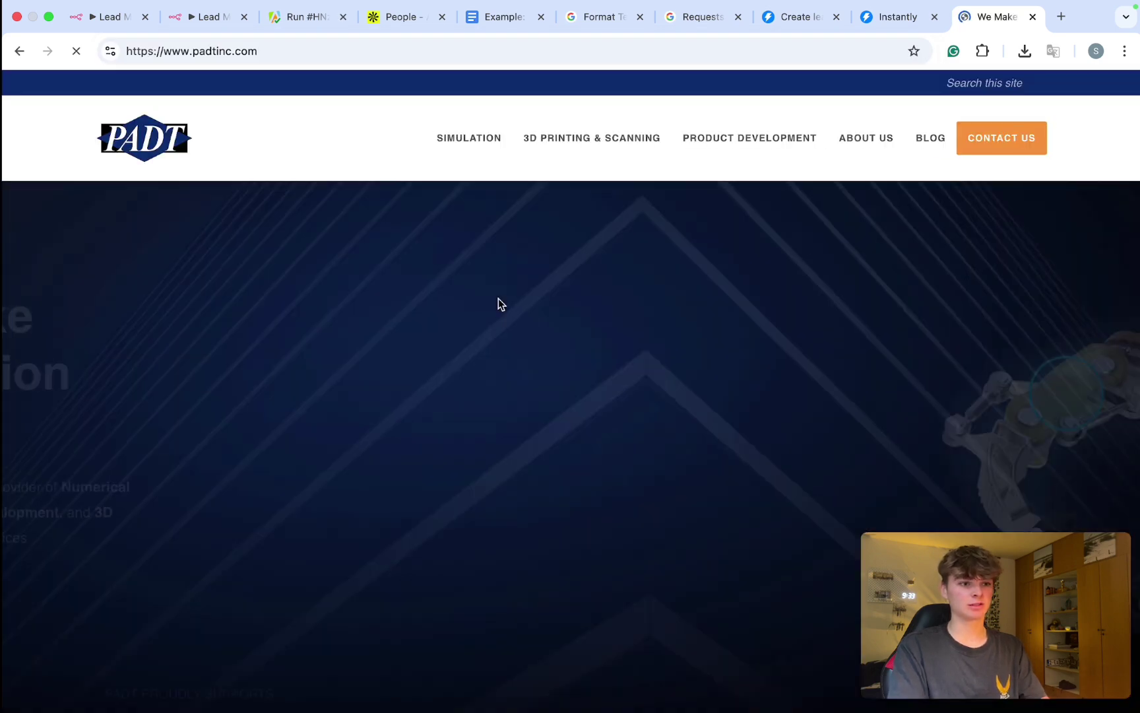
Step: Scroll through the PADT homepage at padtinc.com
{"action": "scroll", "coordinate": [498, 300], "scroll_direction": "down", "scroll_amount": 10}
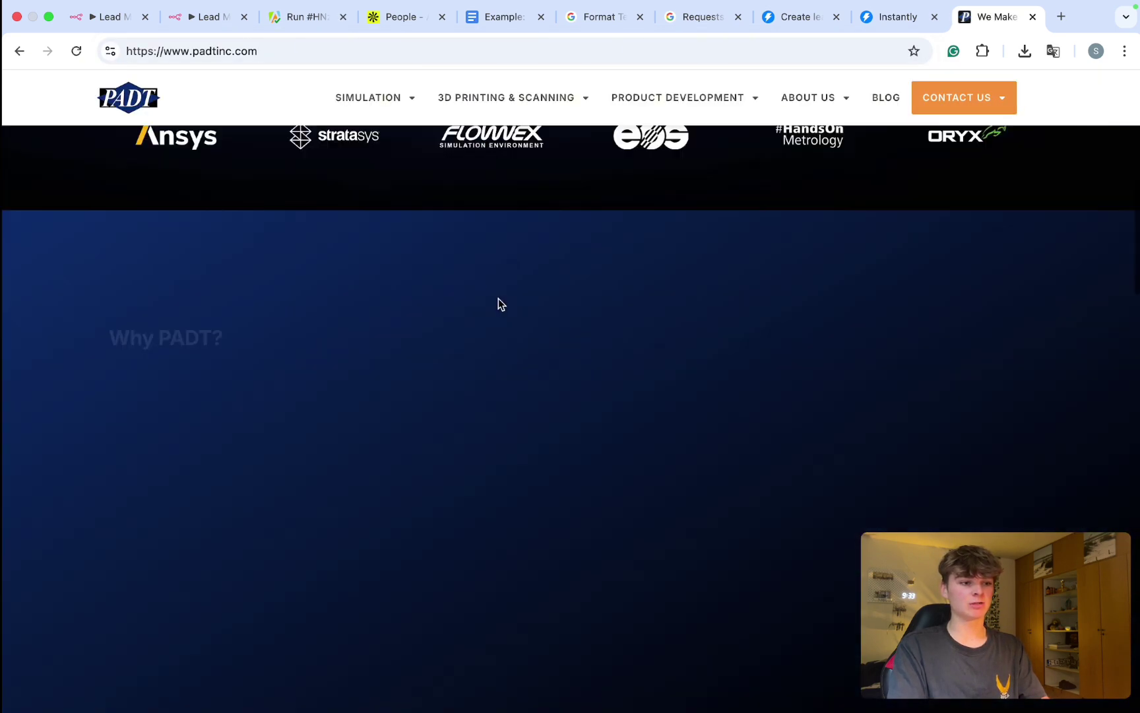
{"action": "scroll", "coordinate": [500, 304], "scroll_direction": "down", "scroll_amount": 15}
{"action": "scroll", "coordinate": [500, 304], "scroll_direction": "up", "scroll_amount": 20}
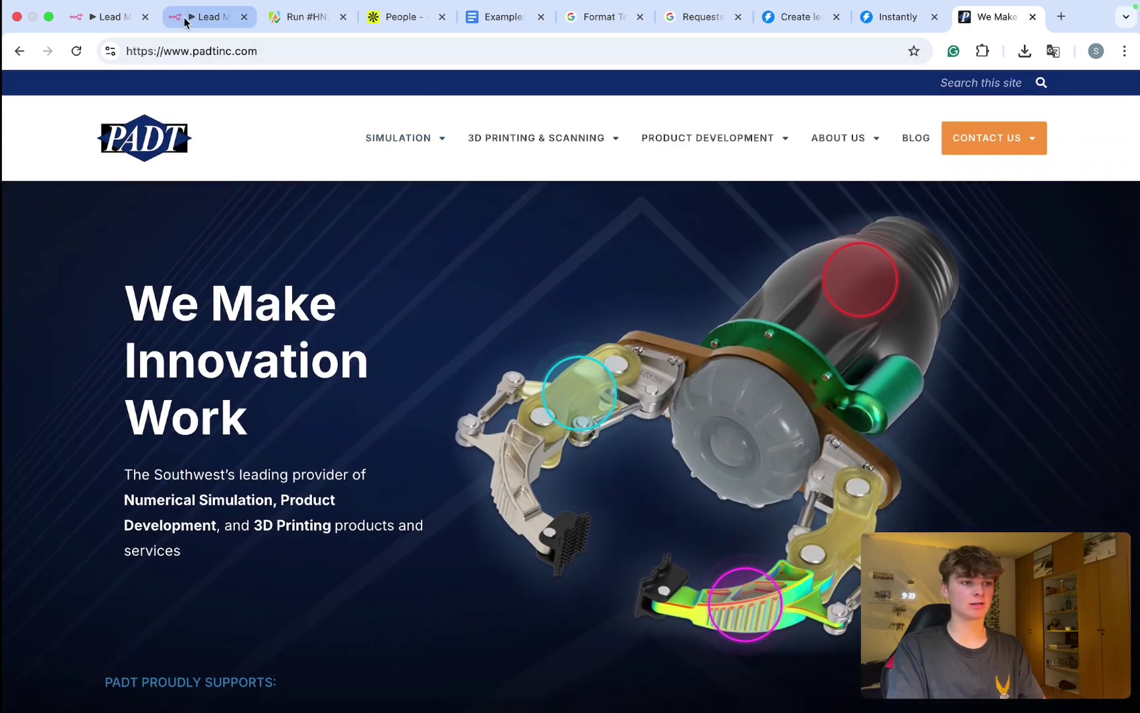
Step: Put HTTP Request1's output into edit mode in the n8n tab
{"action": "left_click", "coordinate": [184, 19]}
{"action": "scroll", "coordinate": [804, 323], "scroll_direction": "down", "scroll_amount": 15}
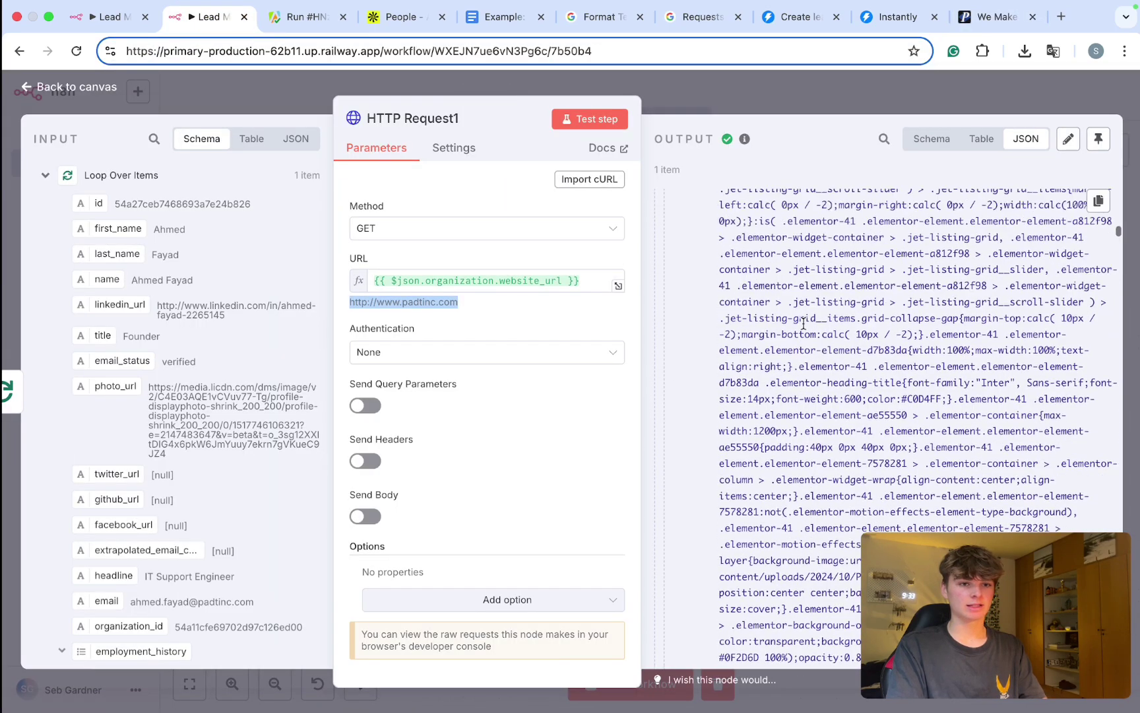
{"action": "scroll", "coordinate": [889, 223], "scroll_direction": "up", "scroll_amount": 20}
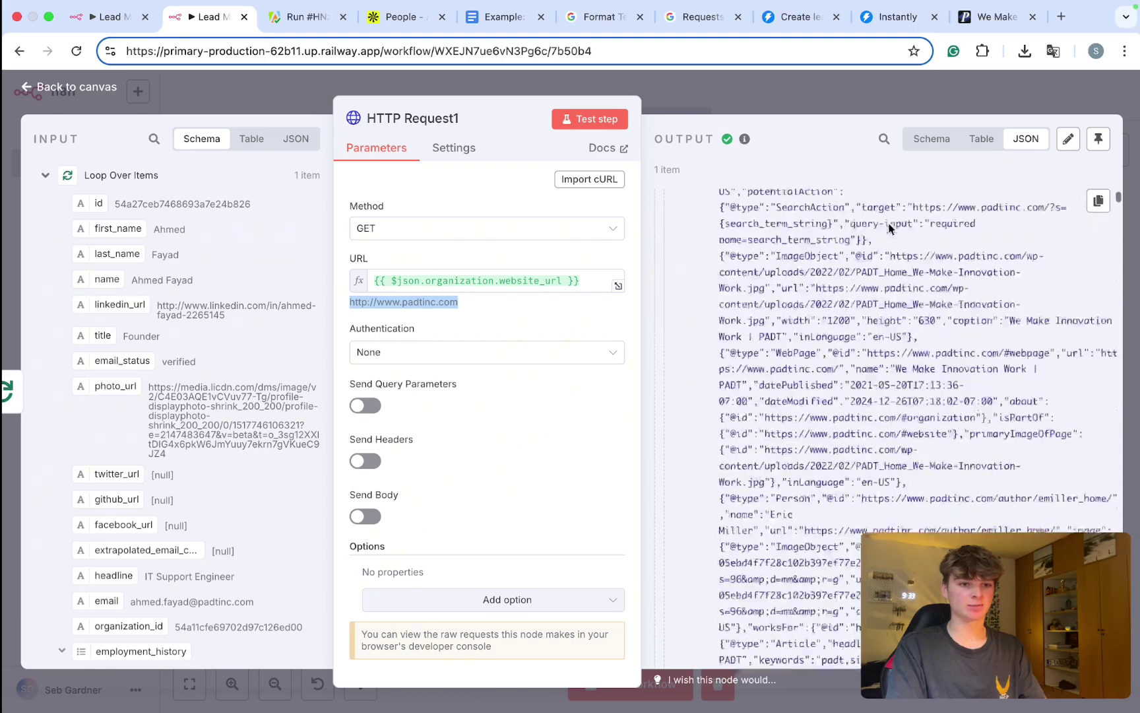
{"action": "left_click", "coordinate": [1067, 138]}
{"action": "left_click", "coordinate": [993, 17]}
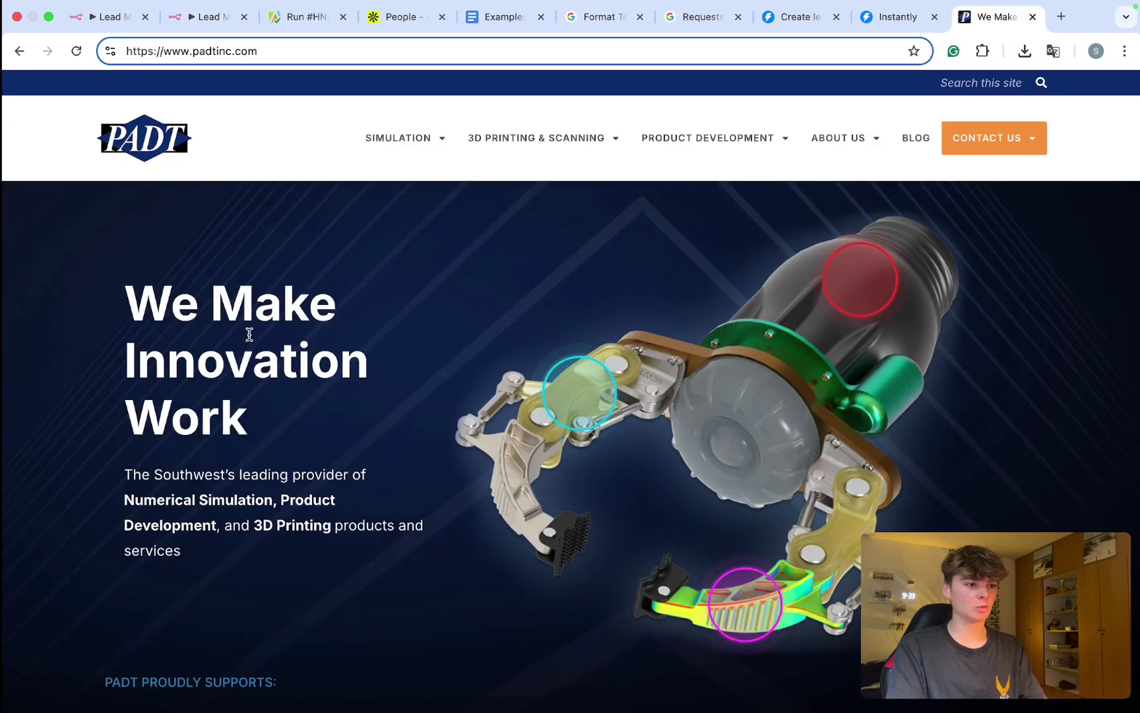
{"action": "left_click", "coordinate": [204, 17]}
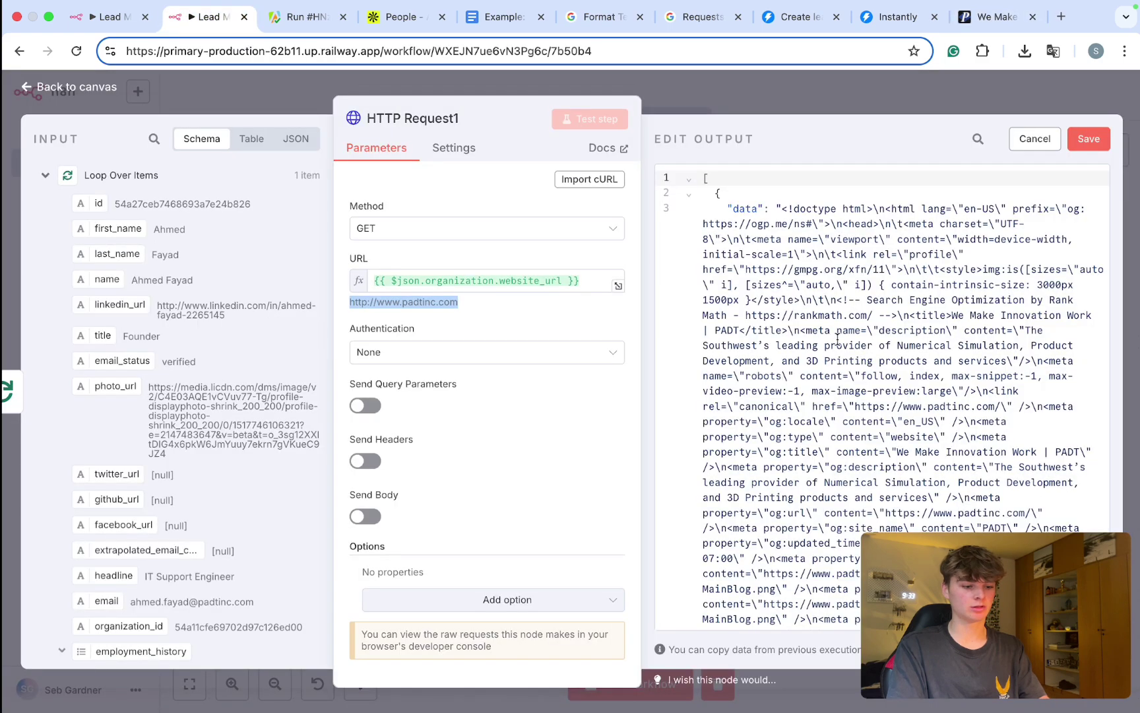
Step: Search HTTP Request1's output for 'Make' to confirm the 'We Make Innovation Work' headline, then save
{"action": "key", "text": "super+f"}
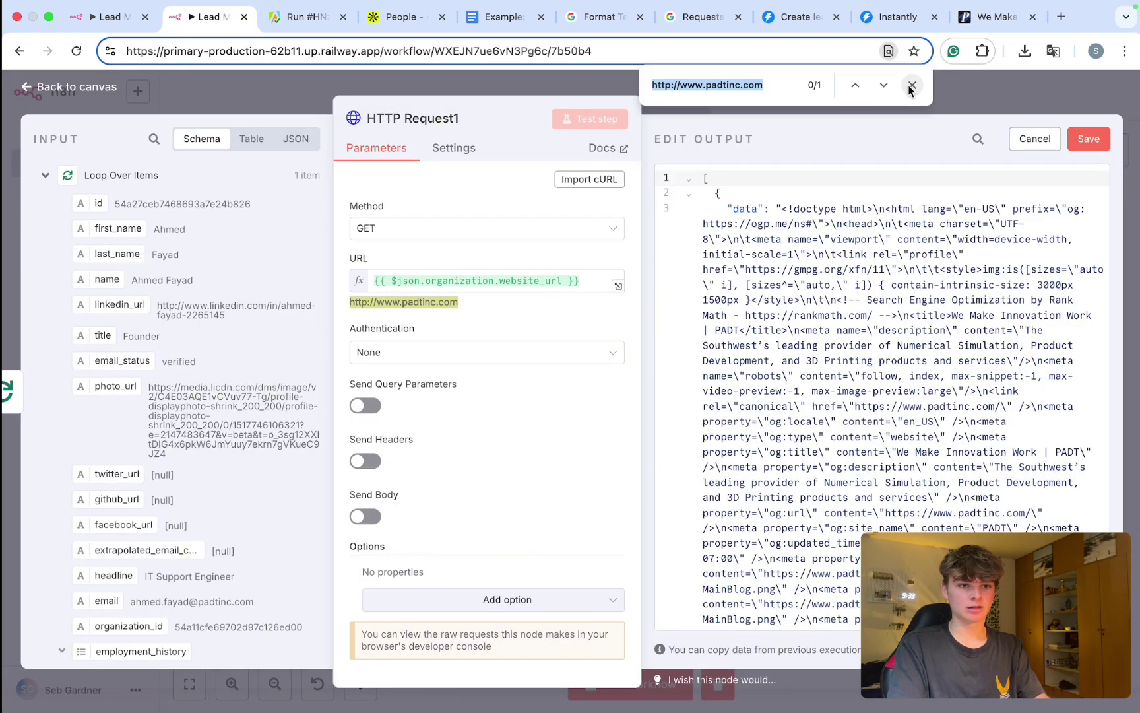
{"action": "left_click", "coordinate": [911, 86]}
{"action": "left_click", "coordinate": [978, 139]}
{"action": "type", "text": "Make innovation work"}
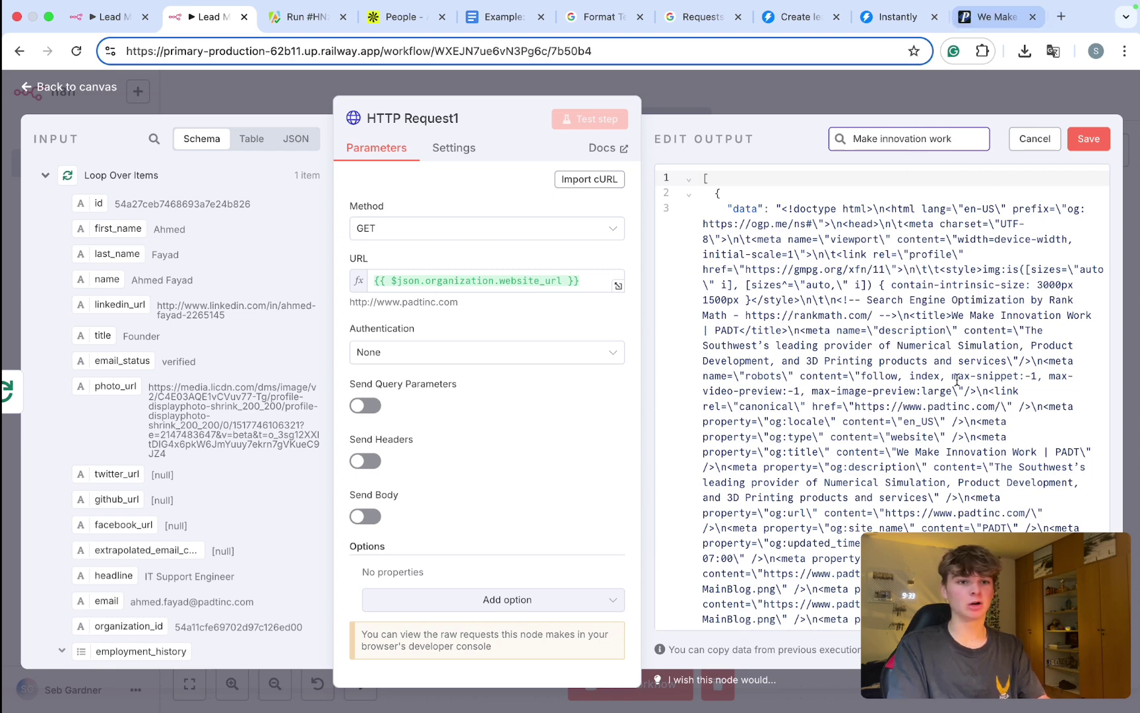
{"action": "scroll", "coordinate": [989, 198], "scroll_direction": "down", "scroll_amount": 10}
{"action": "mouse_move", "coordinate": [1105, 173]}
{"action": "left_mouse_down"}
{"action": "mouse_move", "coordinate": [1105, 211]}
{"action": "mouse_move", "coordinate": [1101, 161]}
{"action": "left_mouse_up"}
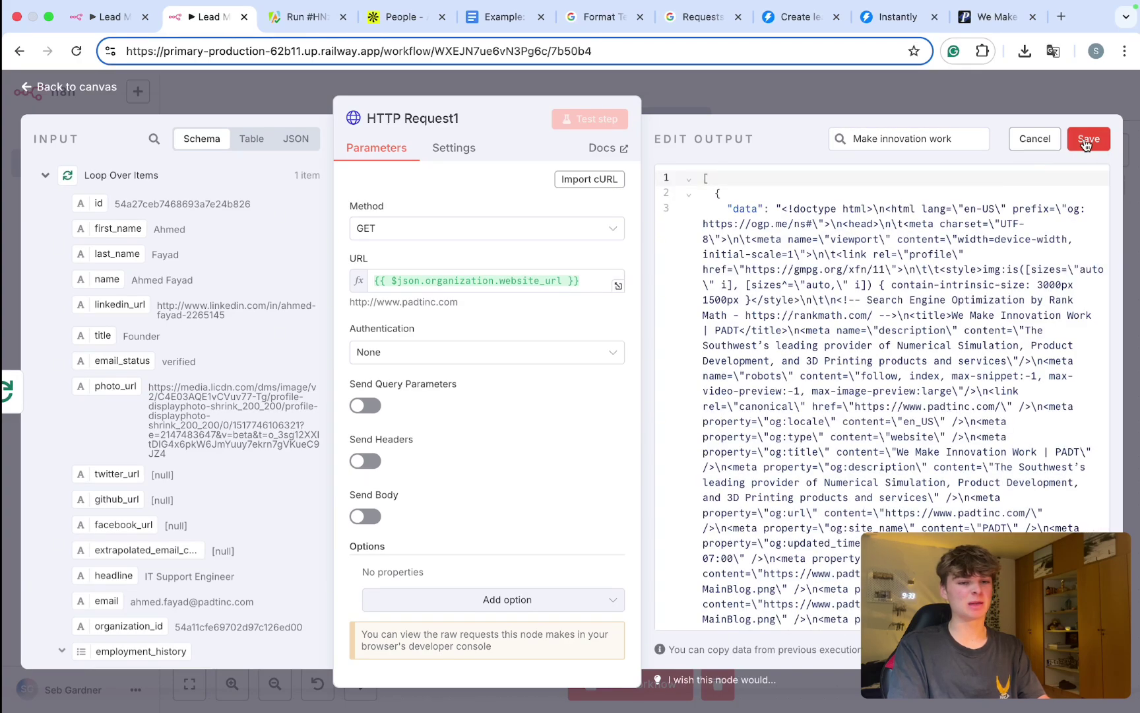
{"action": "left_click", "coordinate": [1029, 139]}
Step: Add a Code node after HTTP Request1 and delete its sample code
{"action": "left_click", "coordinate": [963, 109]}
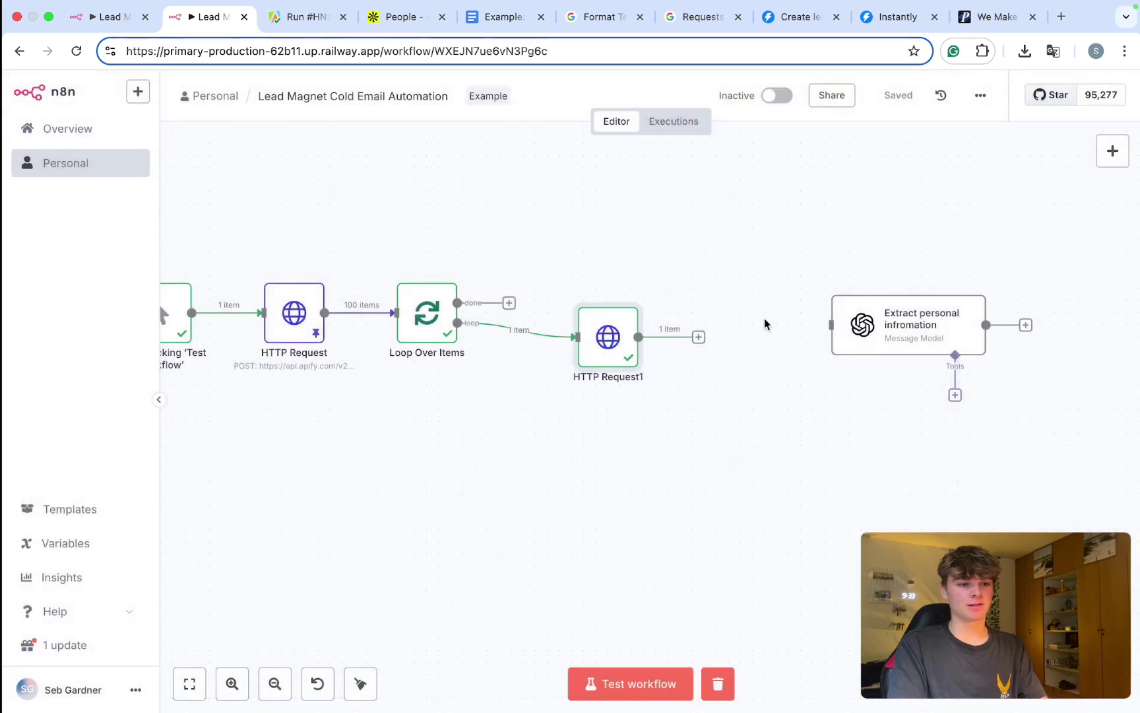
{"action": "left_click", "coordinate": [698, 338]}
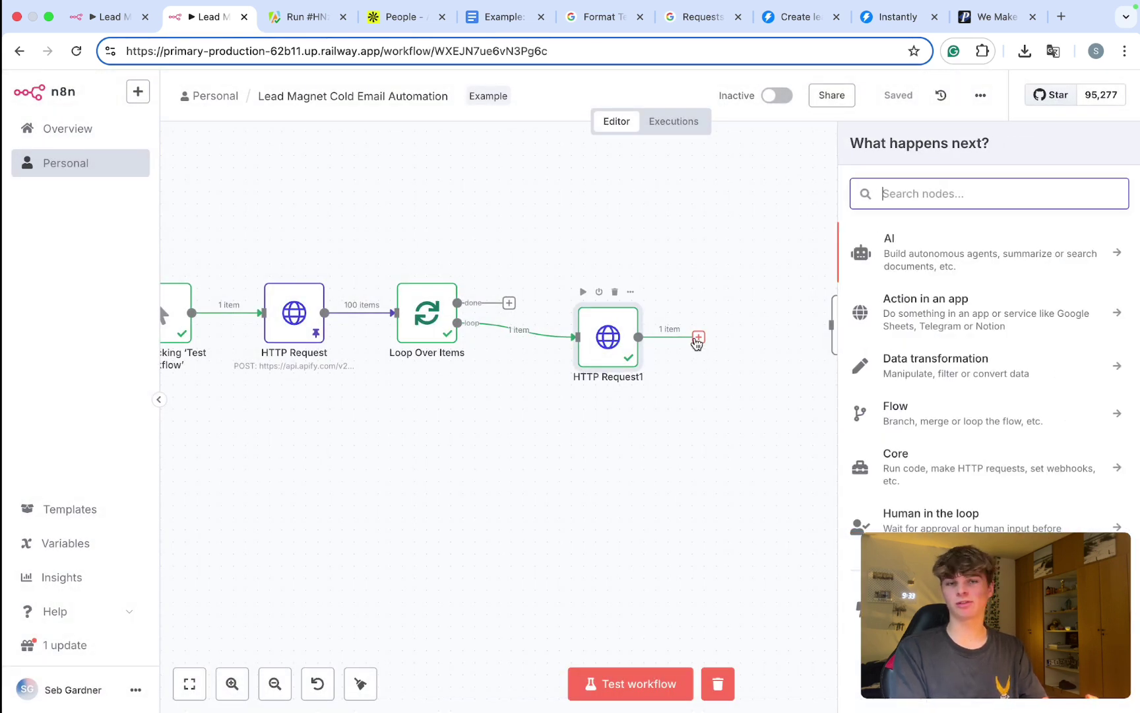
{"action": "type", "text": "code"}
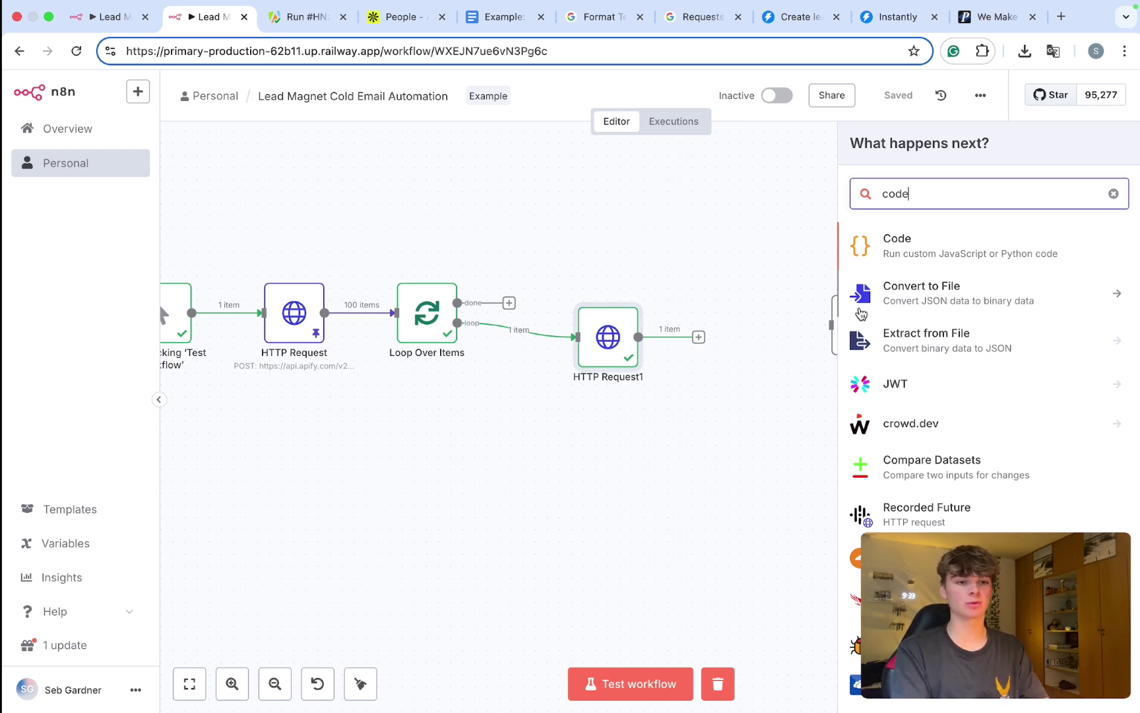
{"action": "left_click", "coordinate": [908, 243]}
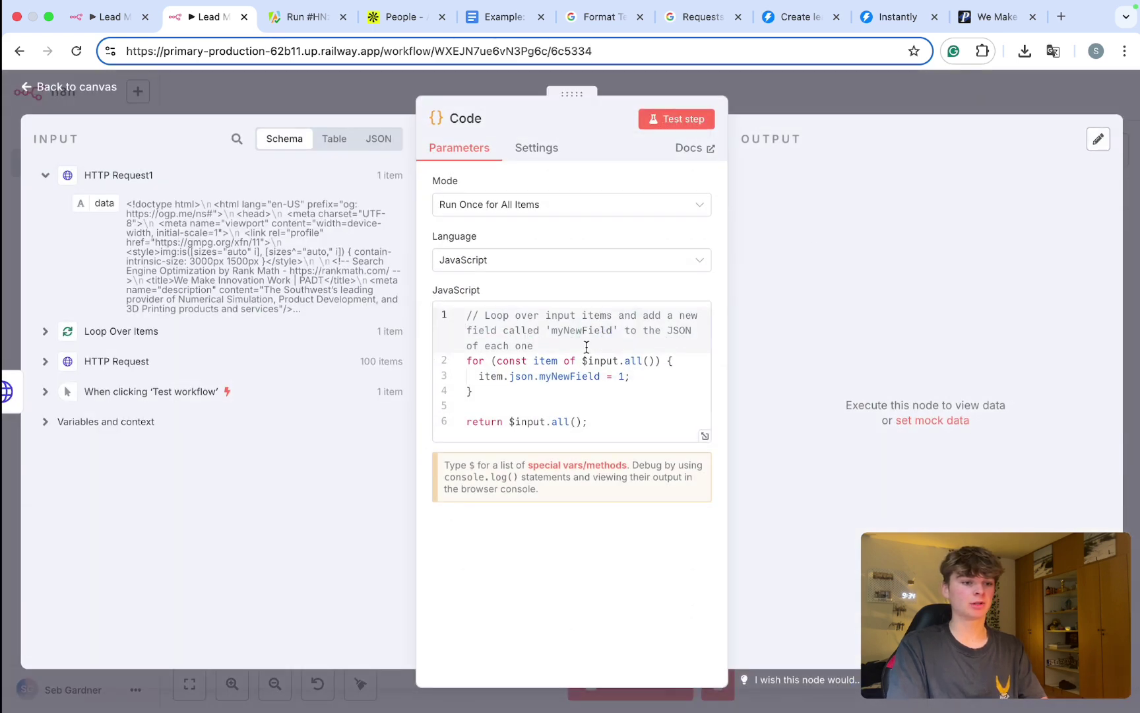
{"action": "left_click", "coordinate": [587, 346]}
{"action": "key", "text": "super+a"}
{"action": "key", "text": "BackSpace"}
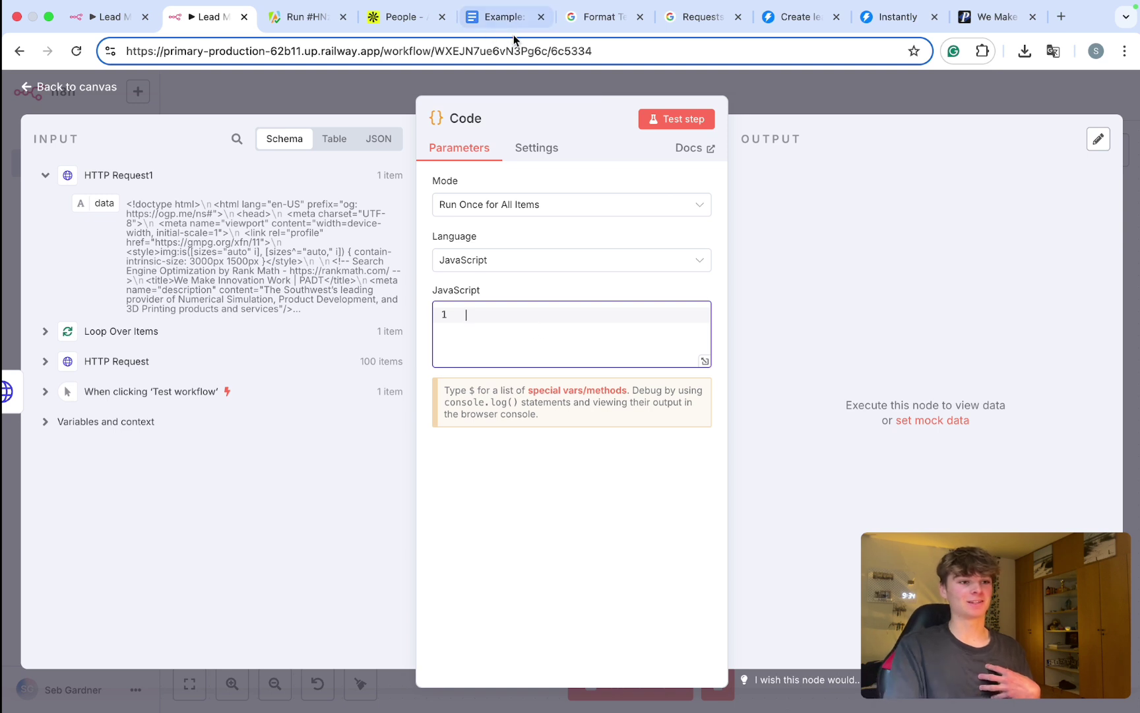
Step: Select the HTML to TEXT code block in the Google Doc
{"action": "left_click", "coordinate": [500, 16]}
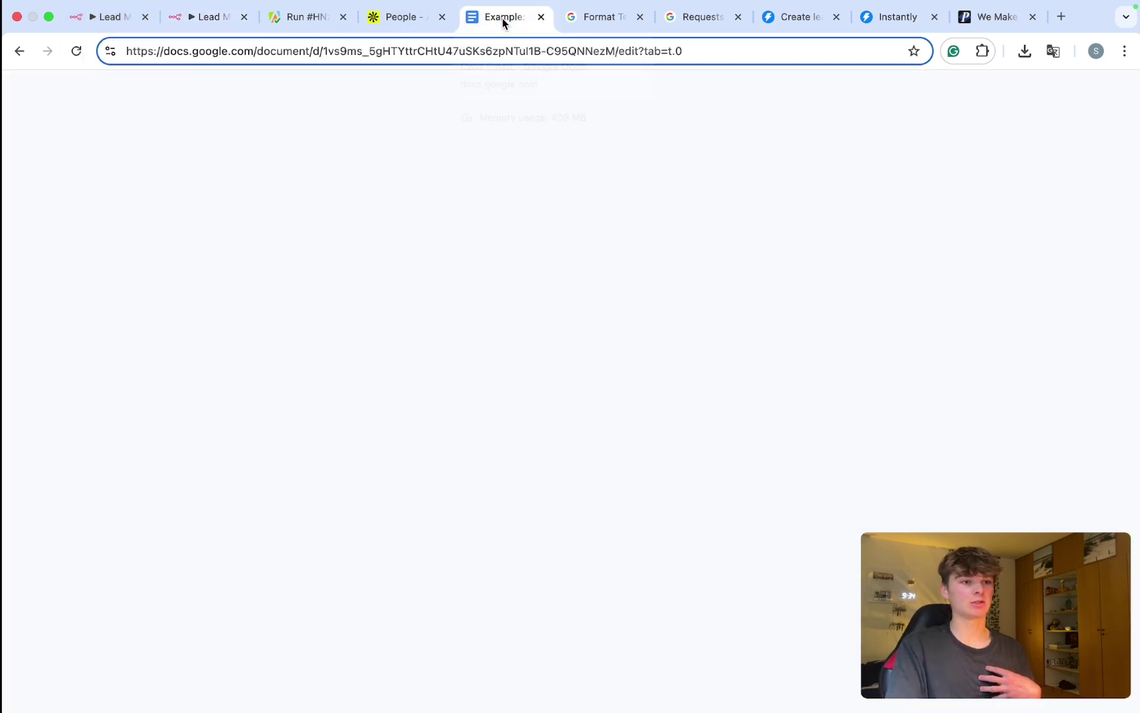
{"action": "scroll", "coordinate": [359, 523], "scroll_direction": "down", "scroll_amount": 4}
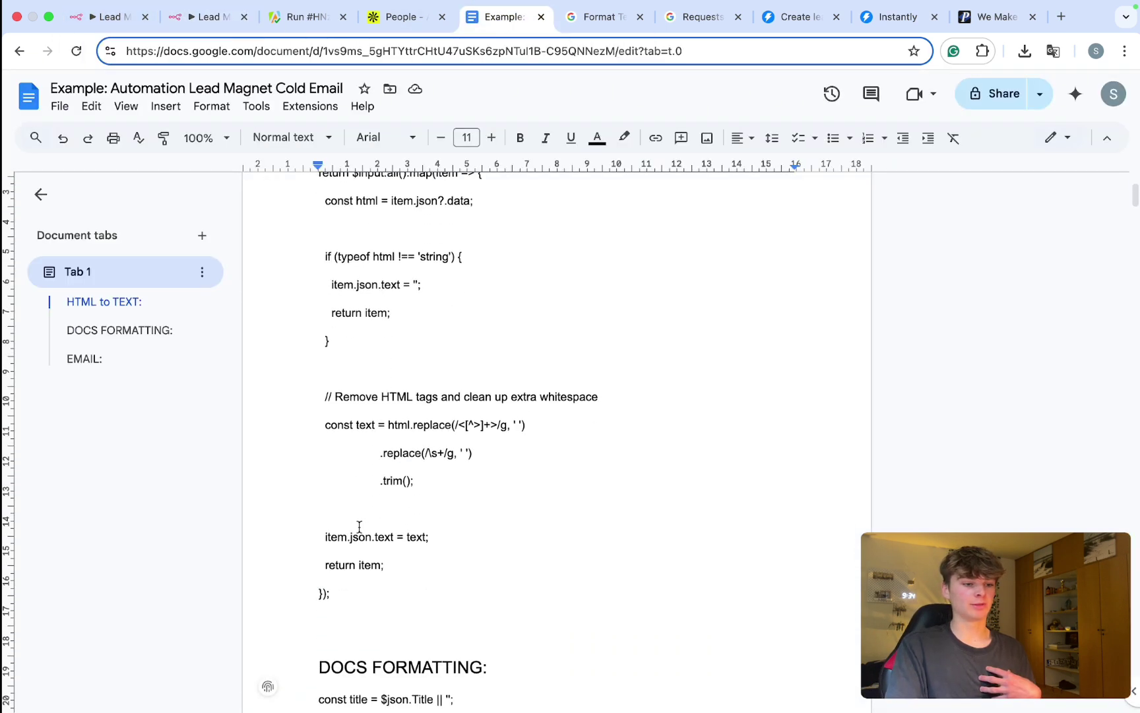
{"action": "left_click_drag", "start_coordinate": [350, 586], "coordinate": [314, 276]}
{"action": "key", "text": "super+c"}
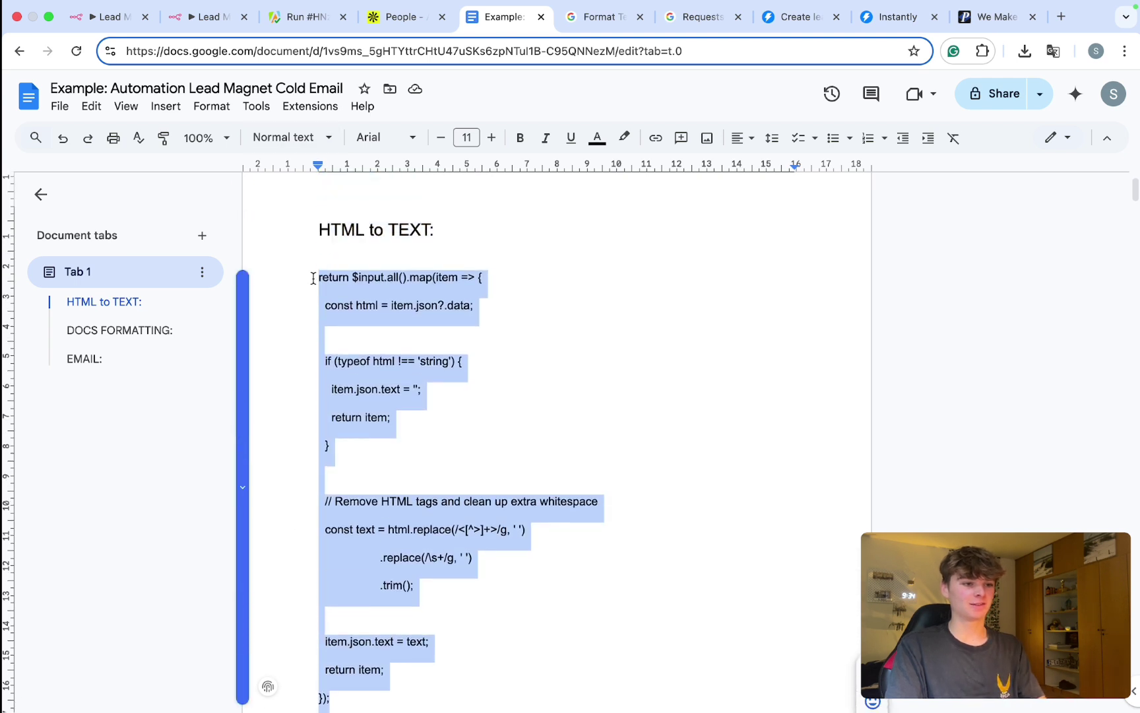
{"action": "left_click", "coordinate": [208, 17]}
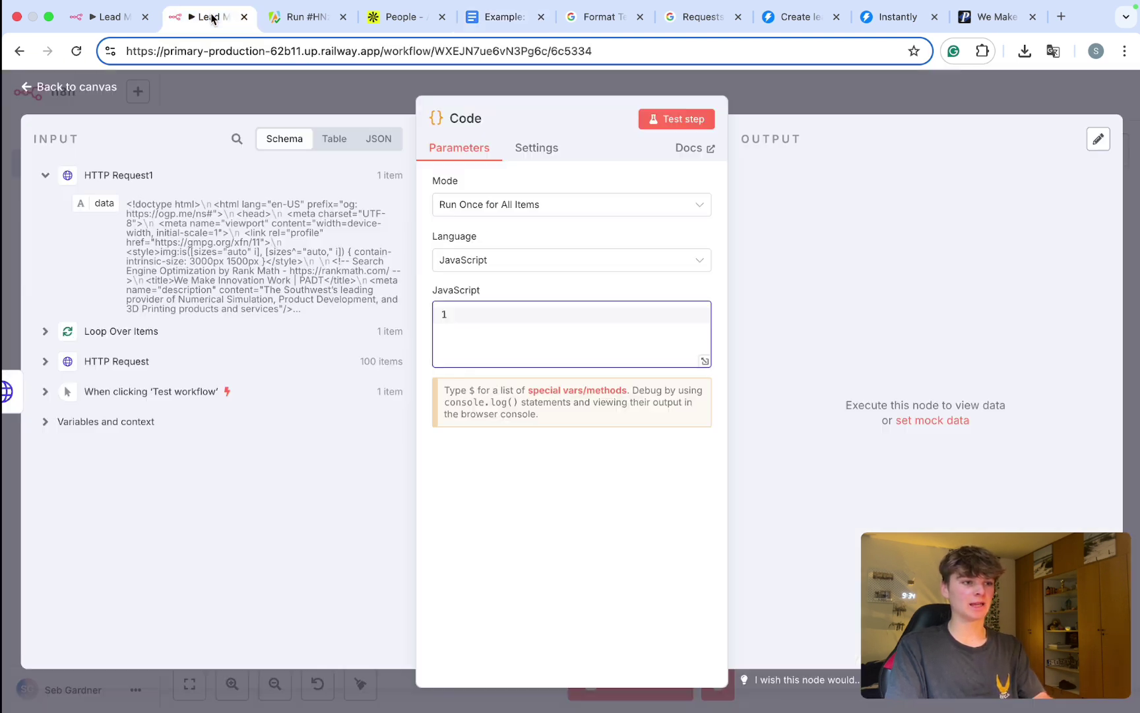
{"action": "key", "text": "super+v"}
{"action": "scroll", "coordinate": [516, 454], "scroll_direction": "up", "scroll_amount": 5}
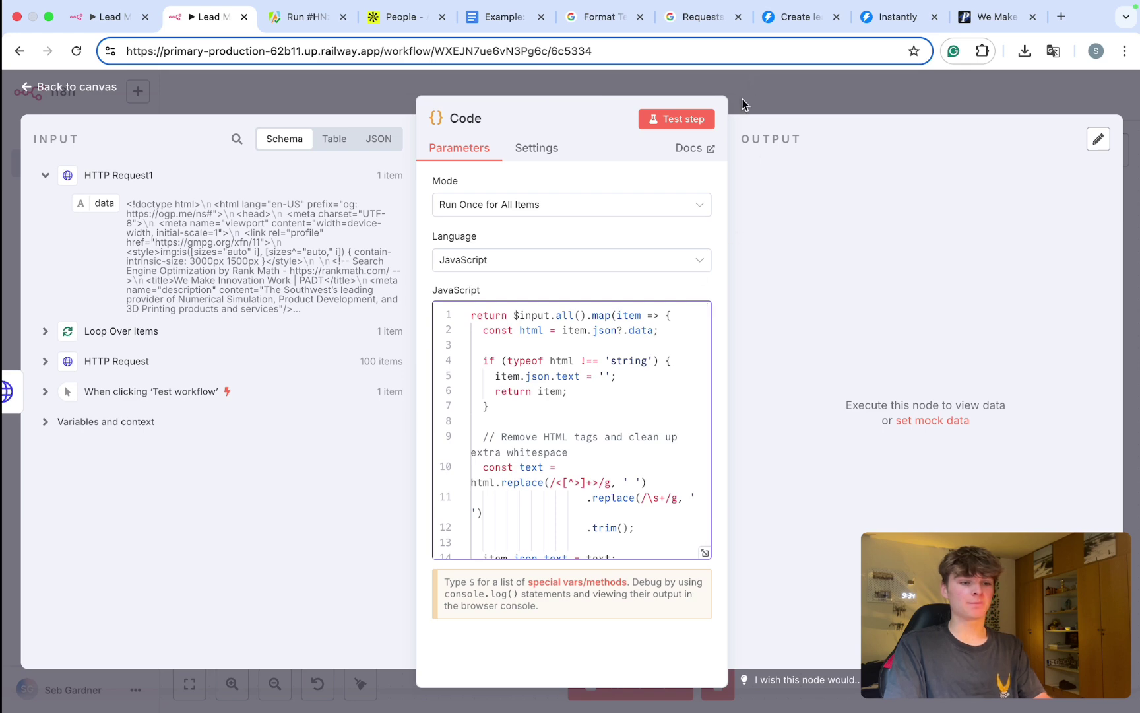
{"action": "left_click", "coordinate": [742, 97]}
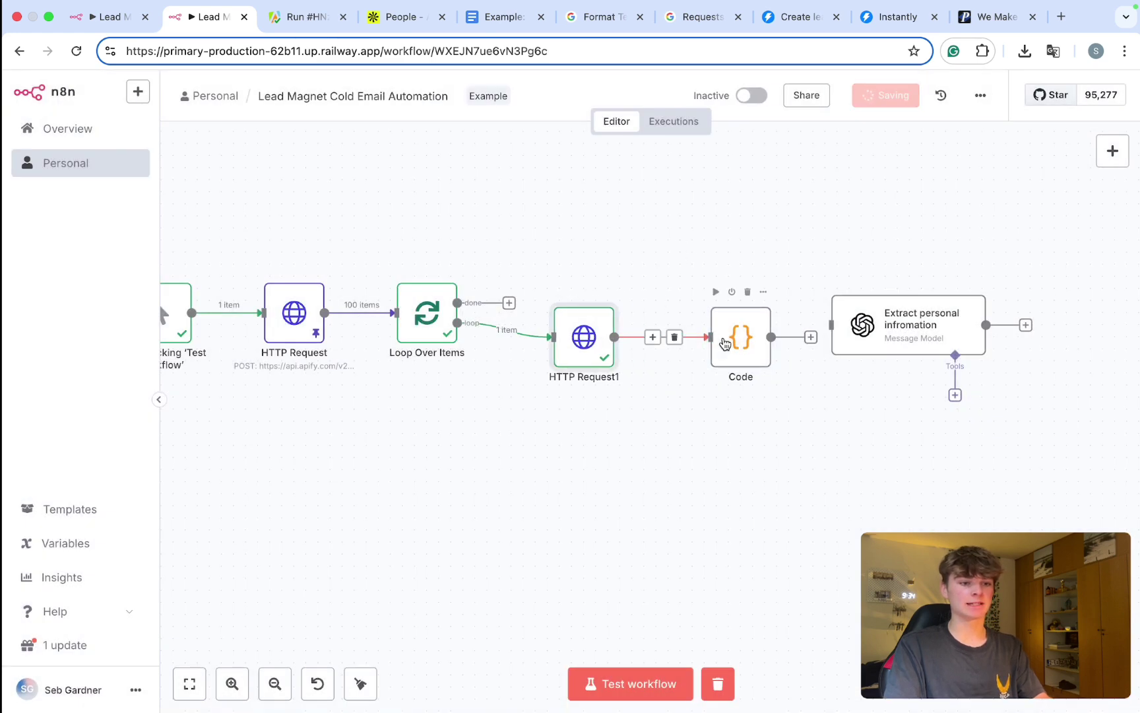
{"action": "left_click_drag", "start_coordinate": [722, 344], "coordinate": [686, 342]}
{"action": "key", "text": "super+Return"}
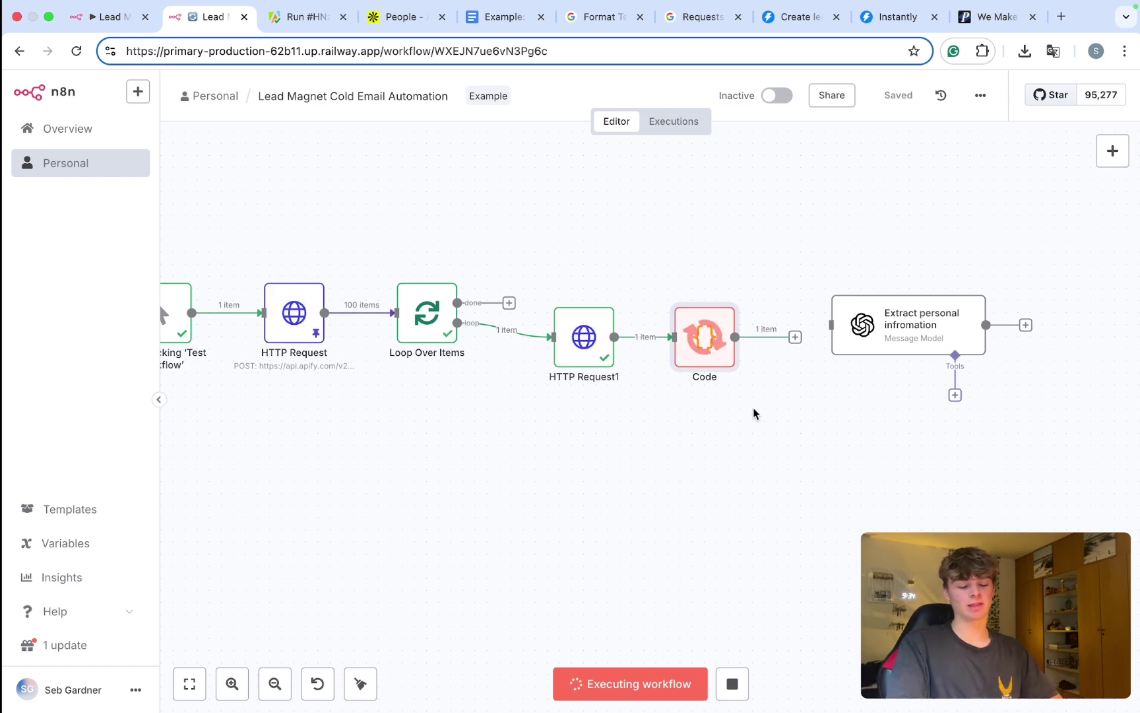
{"action": "double_click", "coordinate": [704, 349]}
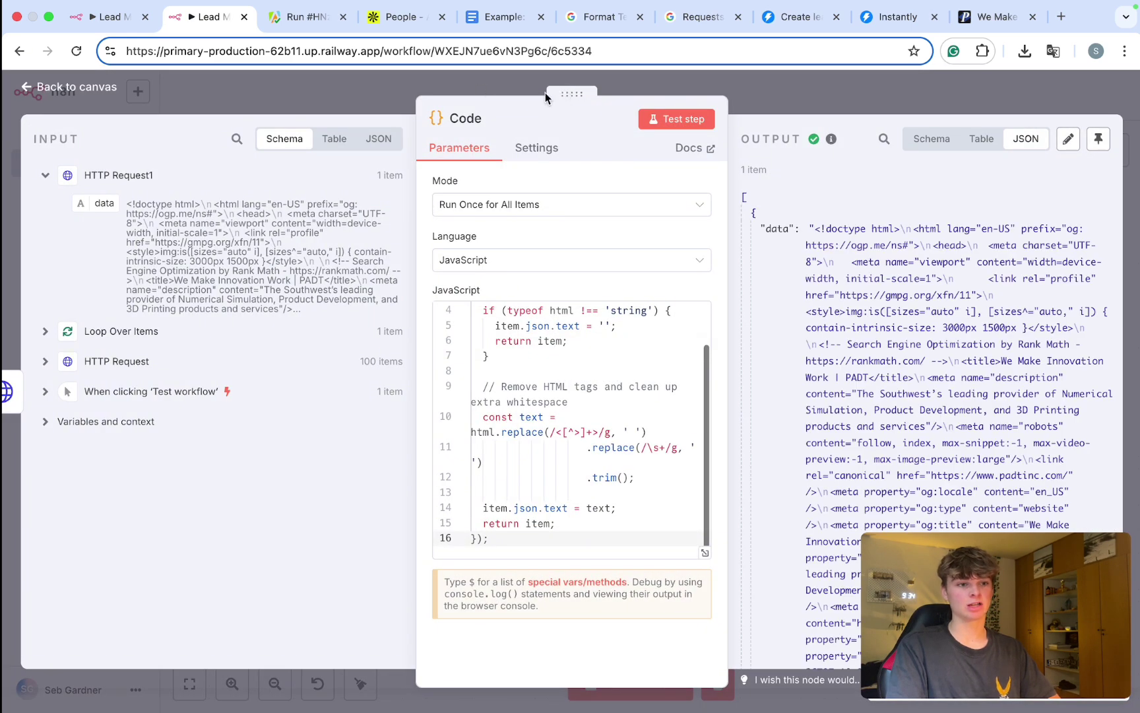
{"action": "left_click_drag", "start_coordinate": [545, 92], "coordinate": [471, 93]}
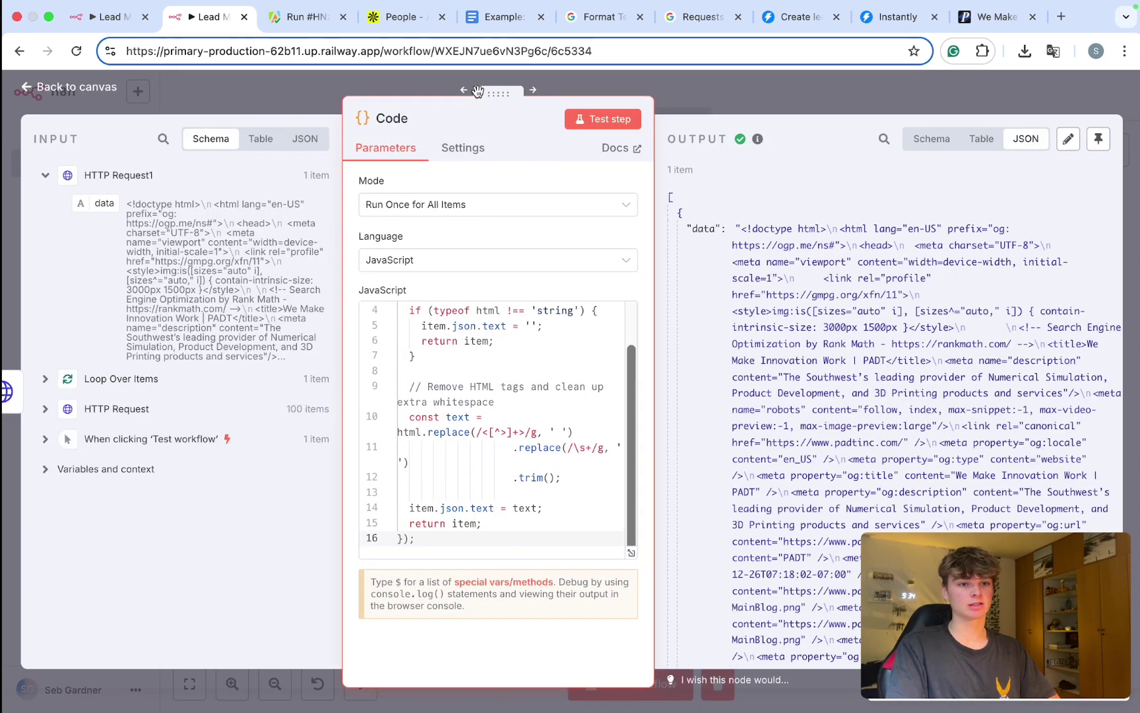
{"action": "left_click", "coordinate": [932, 140]}
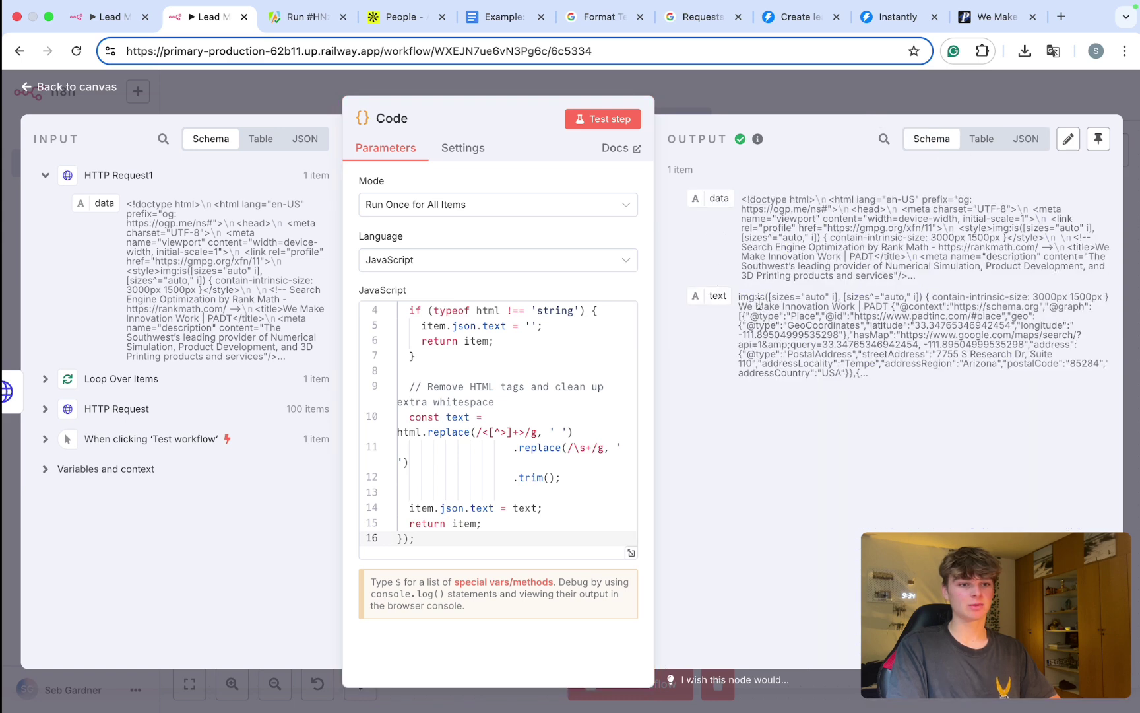
{"action": "left_click", "coordinate": [979, 146]}
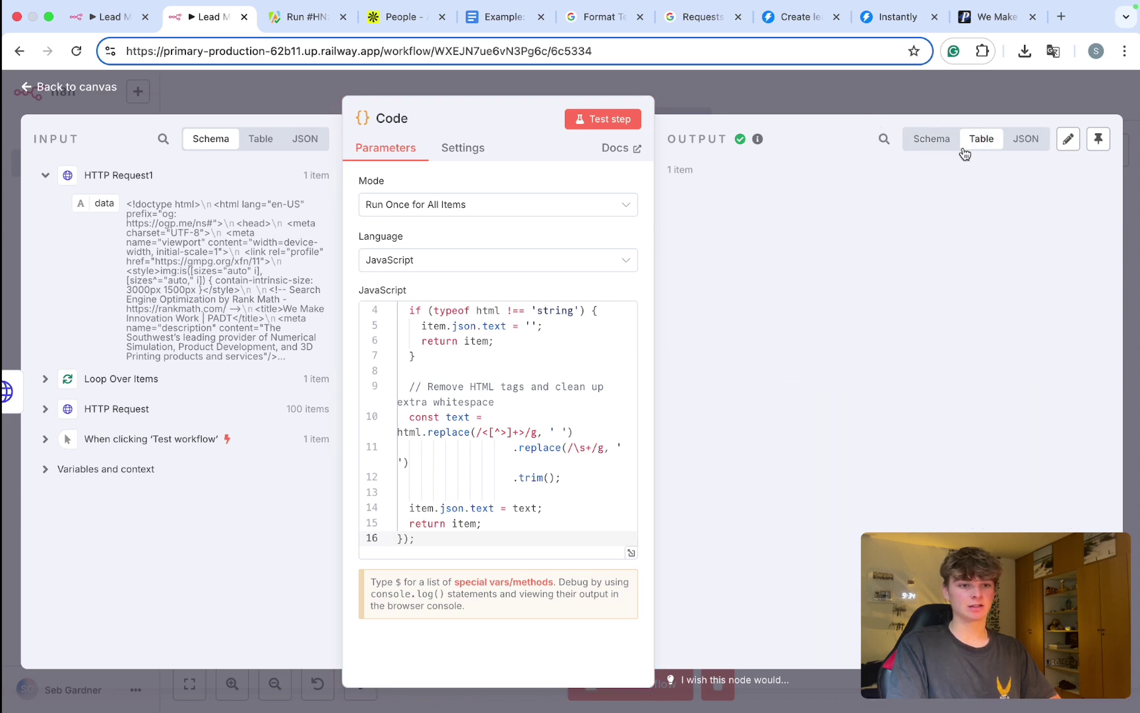
{"action": "scroll", "coordinate": [908, 254], "scroll_direction": "right", "scroll_amount": 2}
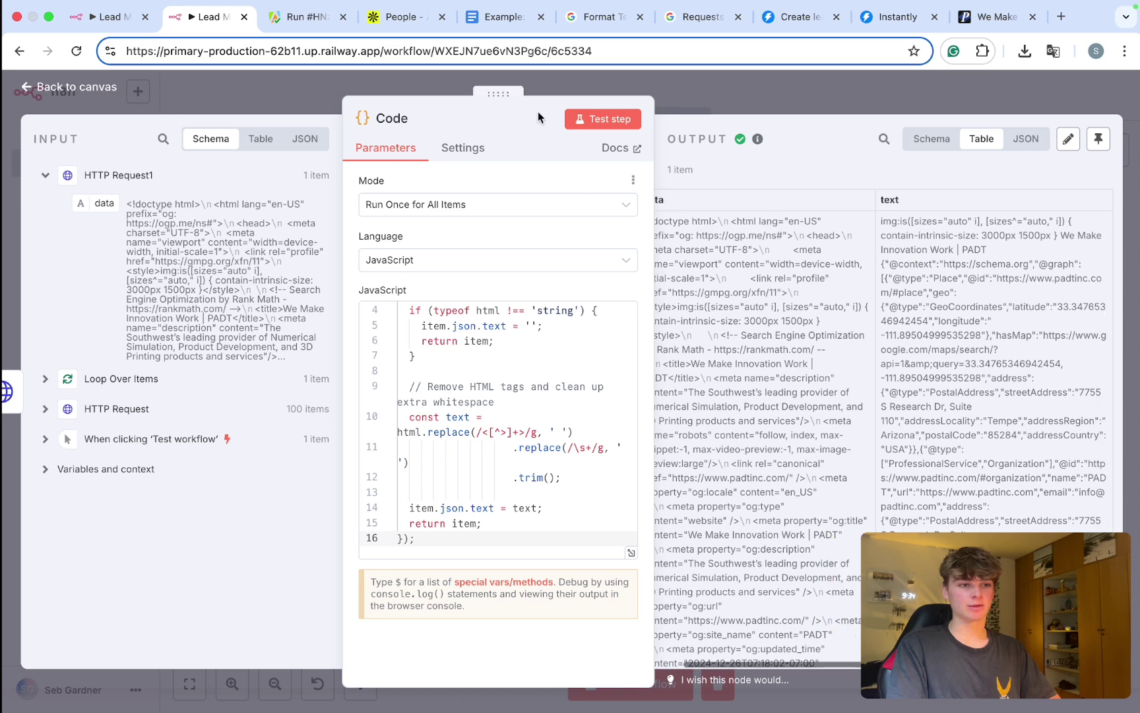
{"action": "left_click_drag", "start_coordinate": [491, 94], "coordinate": [390, 94]}
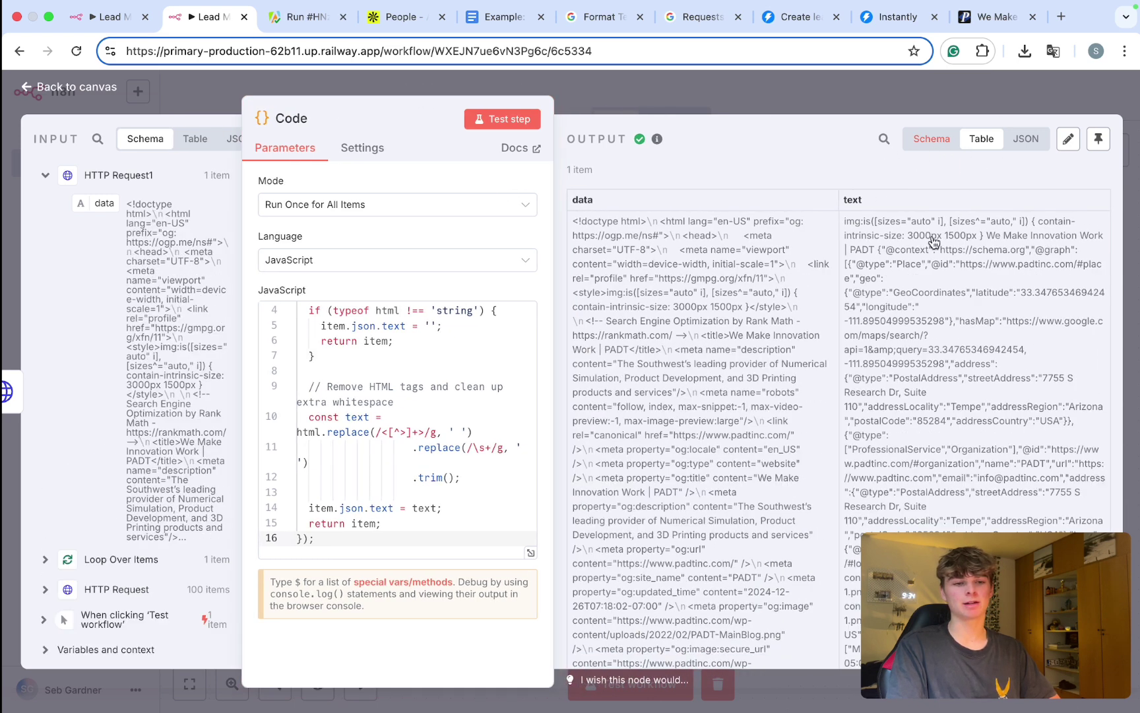
{"action": "left_click", "coordinate": [756, 352]}
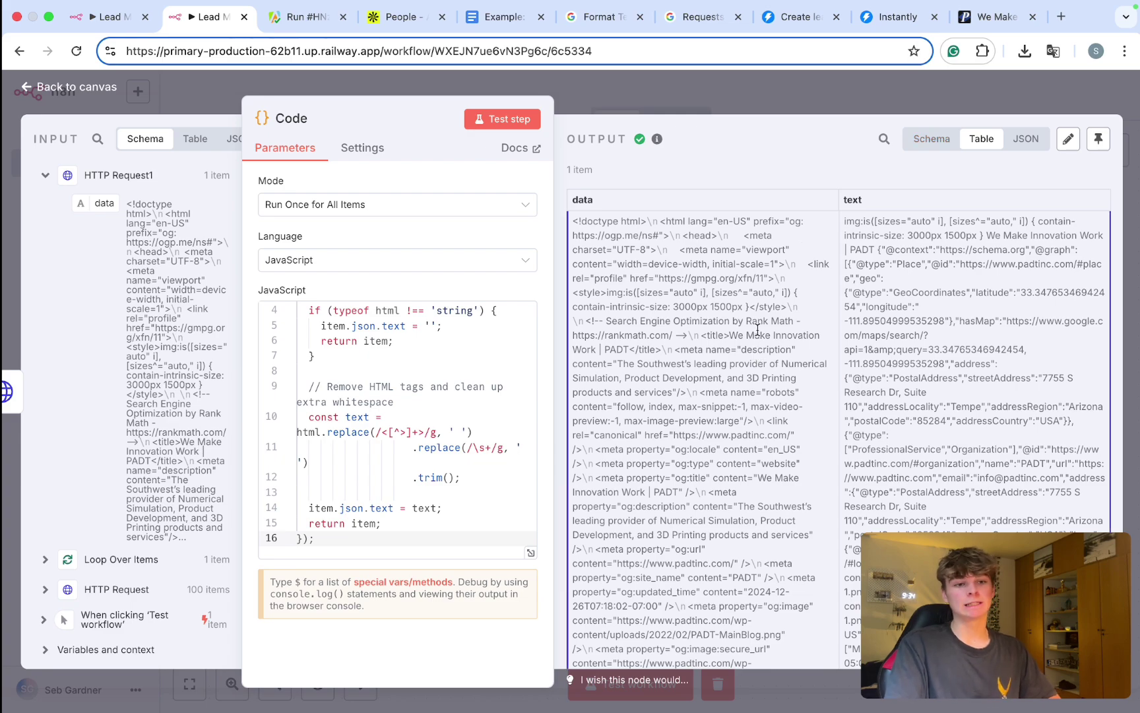
{"action": "scroll", "coordinate": [816, 250], "scroll_direction": "down", "scroll_amount": 15}
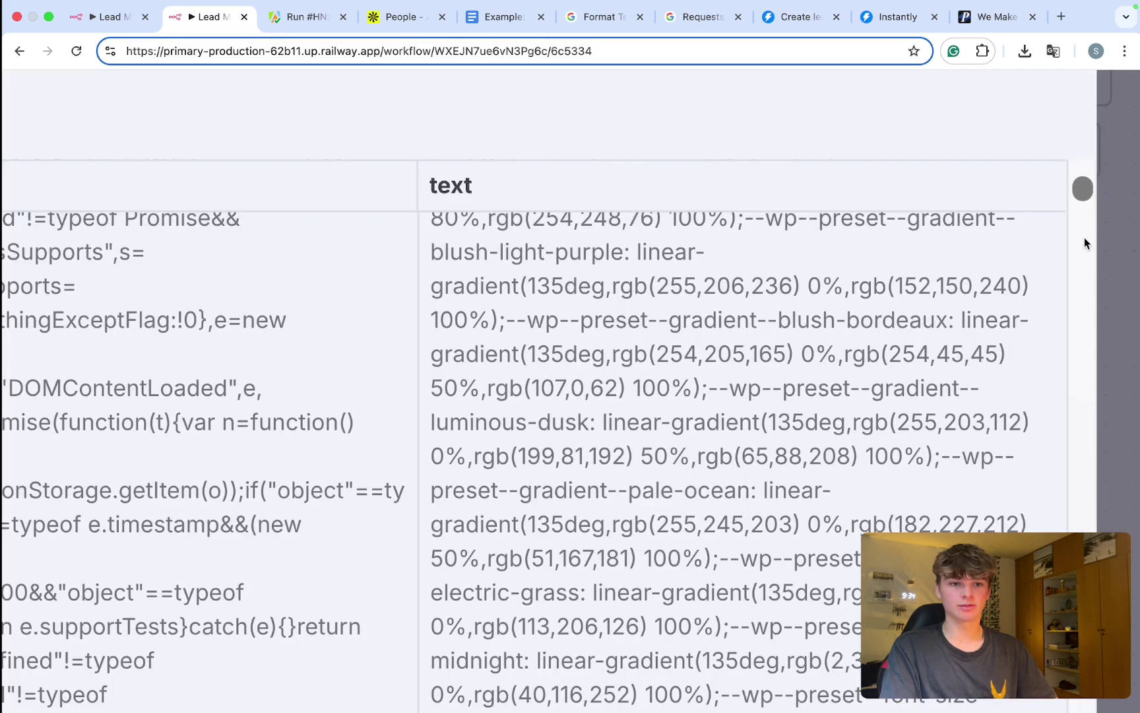
{"action": "scroll", "coordinate": [961, 357], "scroll_direction": "down", "scroll_amount": 8}
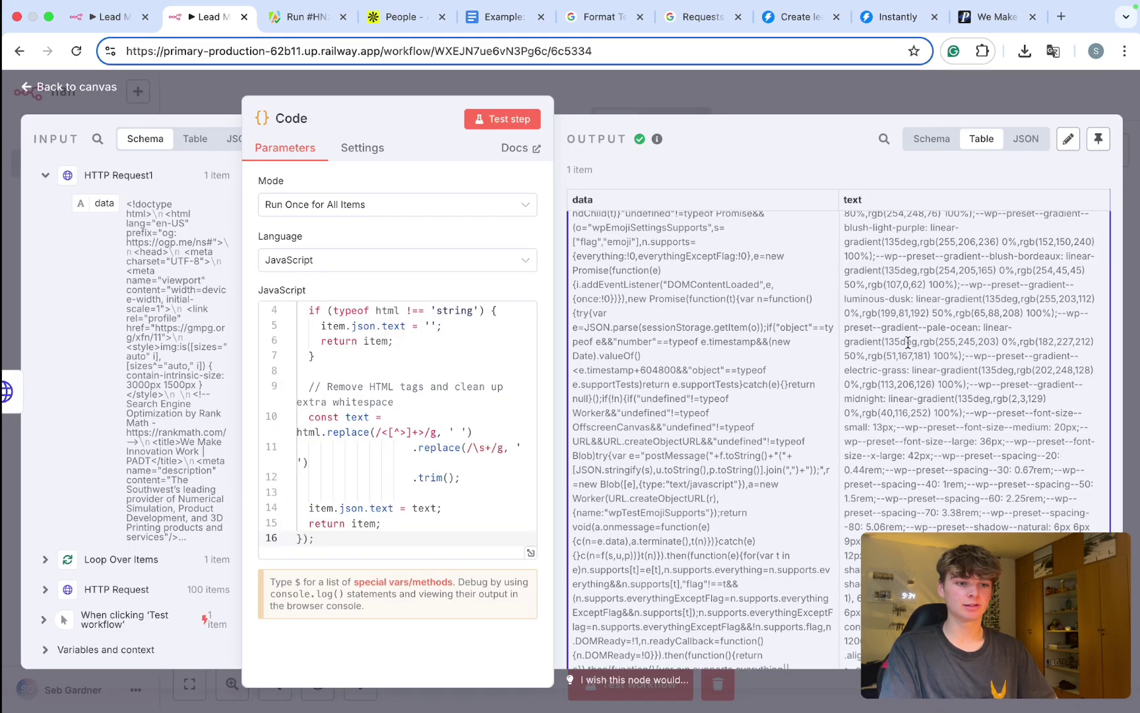
{"action": "scroll", "coordinate": [960, 353], "scroll_direction": "down", "scroll_amount": 5}
{"action": "scroll", "coordinate": [908, 343], "scroll_direction": "down", "scroll_amount": 10}
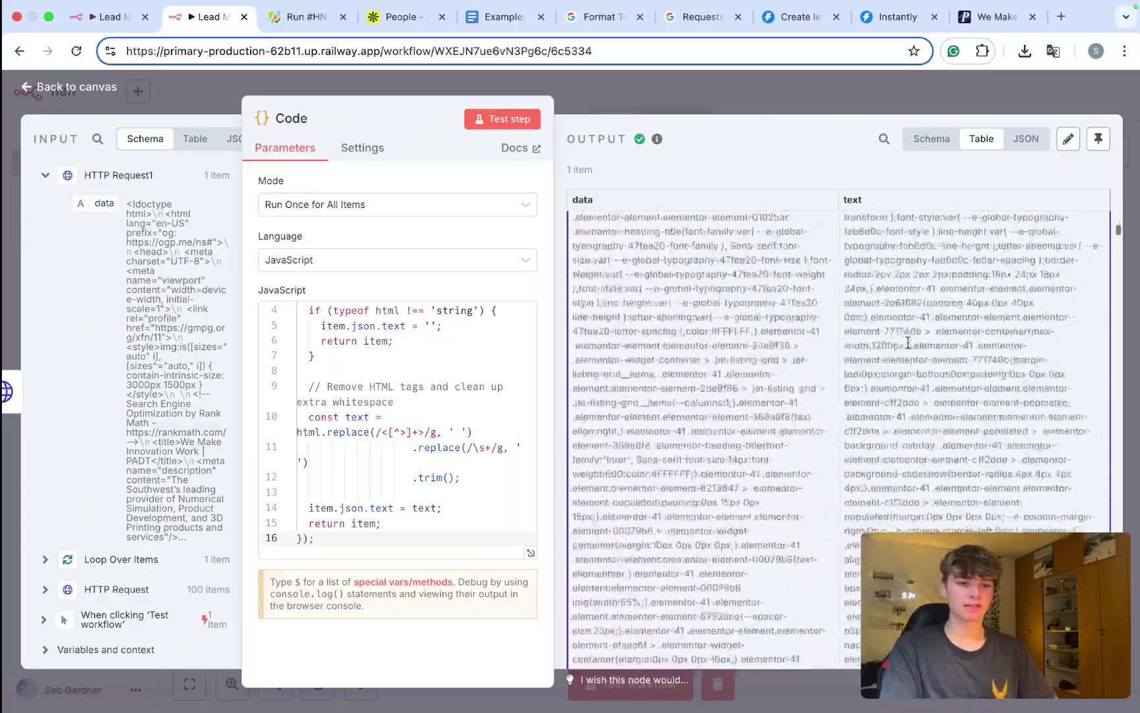
{"action": "scroll", "coordinate": [908, 343], "scroll_direction": "down", "scroll_amount": 10}
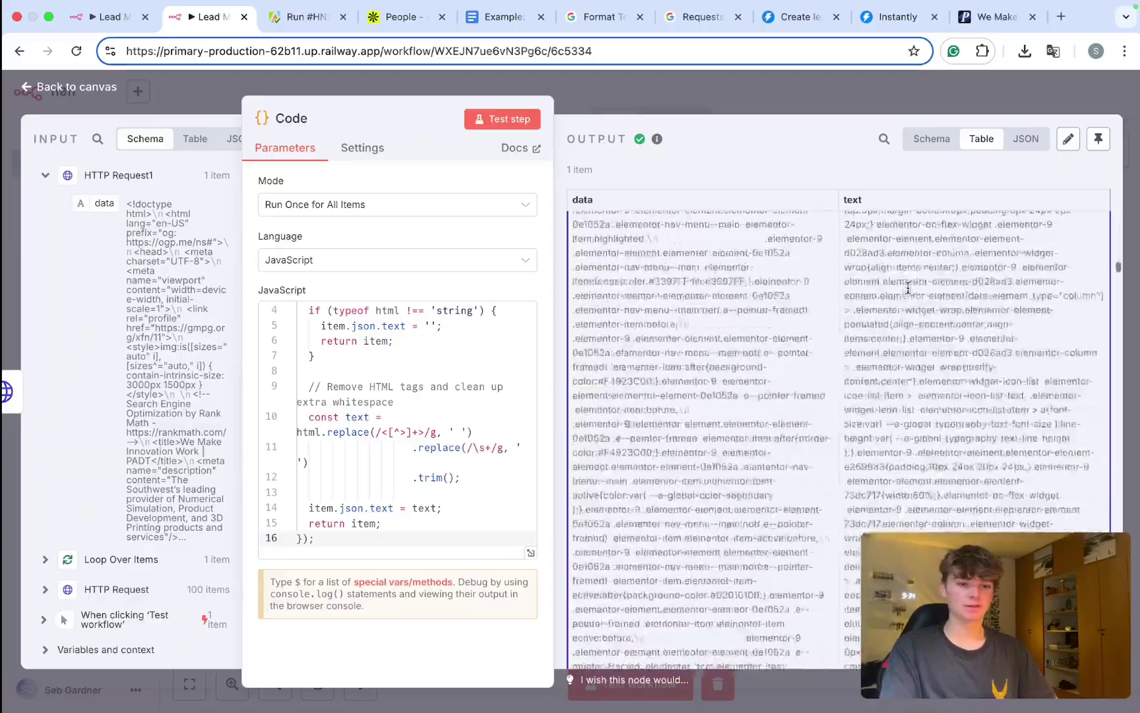
{"action": "scroll", "coordinate": [908, 287], "scroll_direction": "down", "scroll_amount": 10}
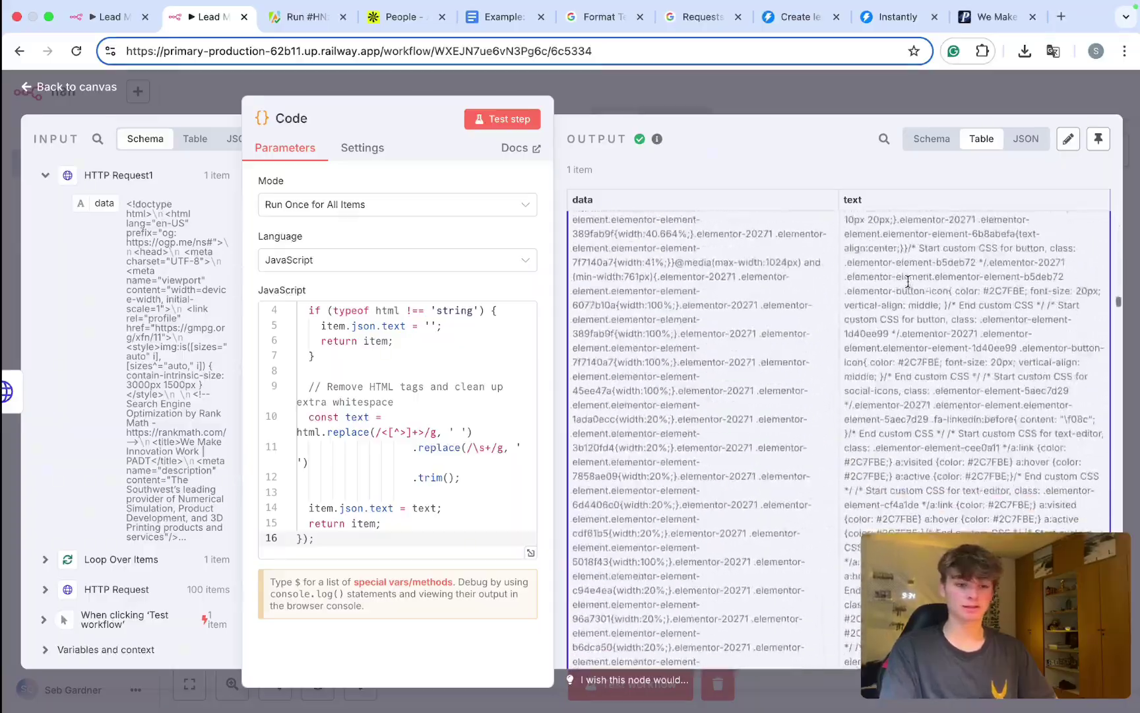
{"action": "scroll", "coordinate": [908, 281], "scroll_direction": "down", "scroll_amount": 10}
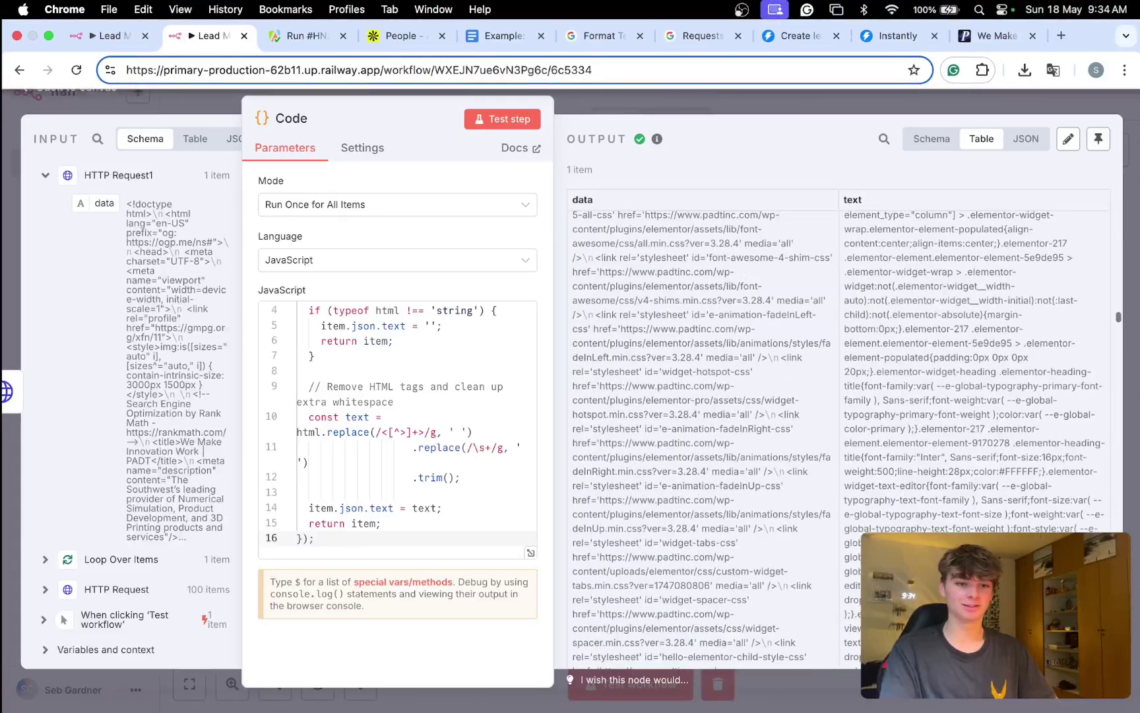
{"action": "scroll", "coordinate": [908, 281], "scroll_direction": "down", "scroll_amount": 8}
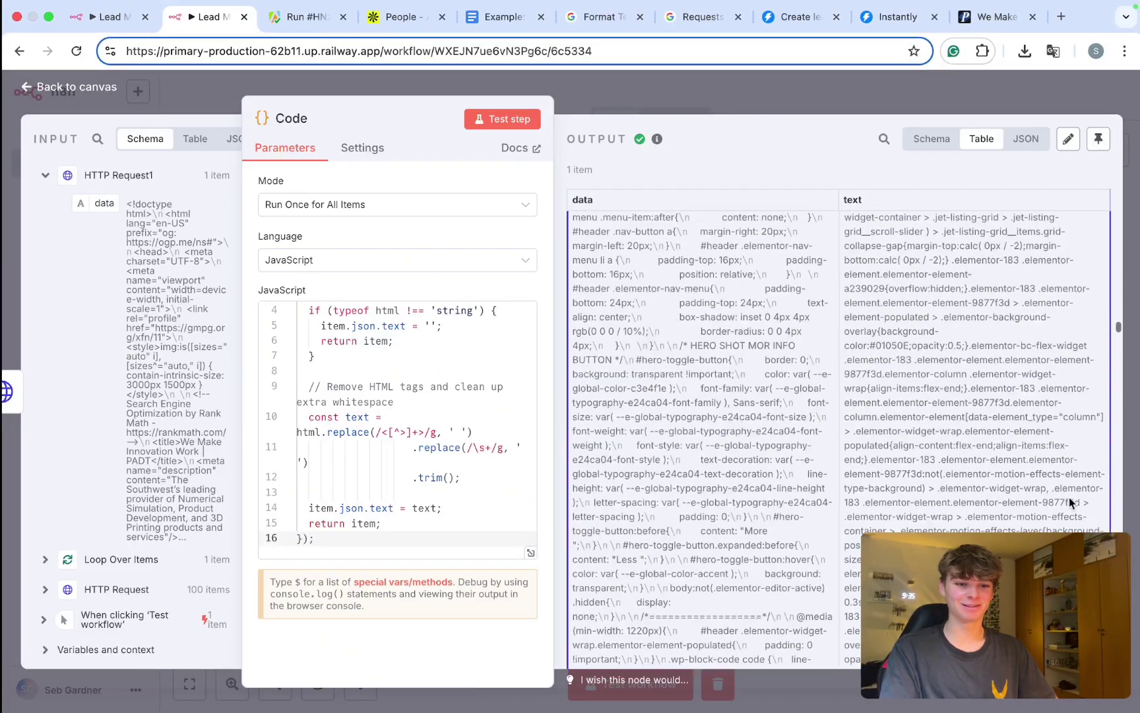
{"action": "left_click_drag", "start_coordinate": [1118, 326], "coordinate": [1117, 381]}
{"action": "scroll", "coordinate": [970, 476], "scroll_direction": "down", "scroll_amount": 5}
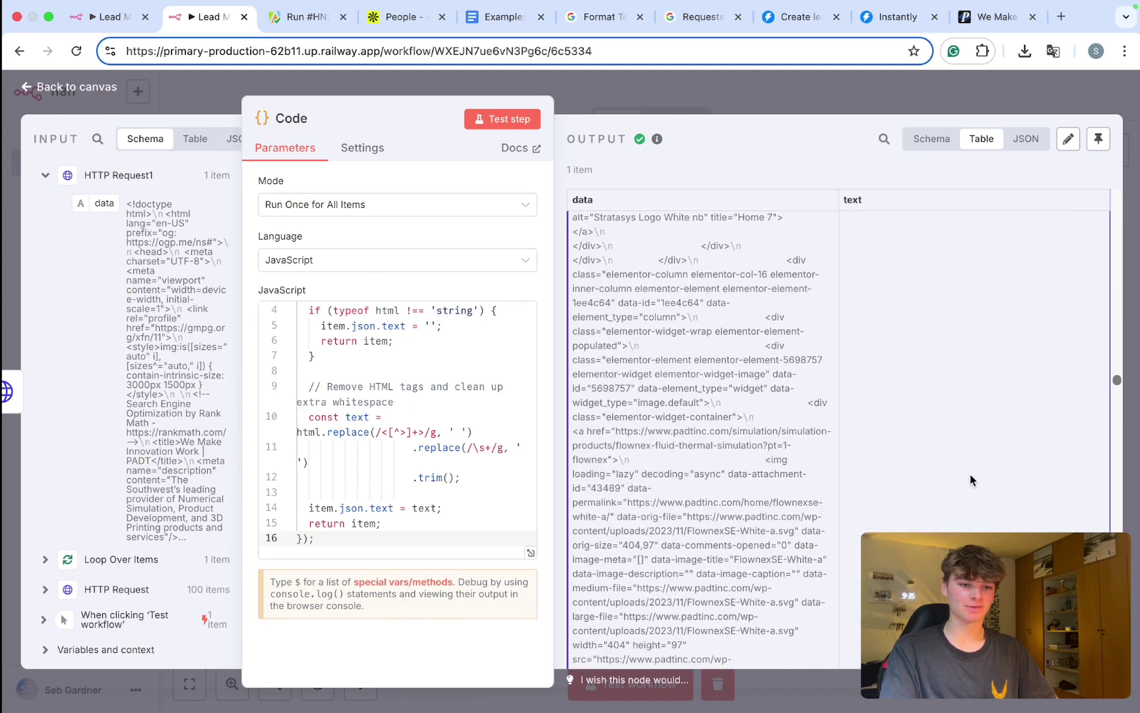
{"action": "left_click_drag", "start_coordinate": [969, 436], "coordinate": [905, 411]}
{"action": "scroll", "coordinate": [904, 412], "scroll_direction": "up", "scroll_amount": 20}
{"action": "scroll", "coordinate": [904, 411], "scroll_direction": "up", "scroll_amount": 10}
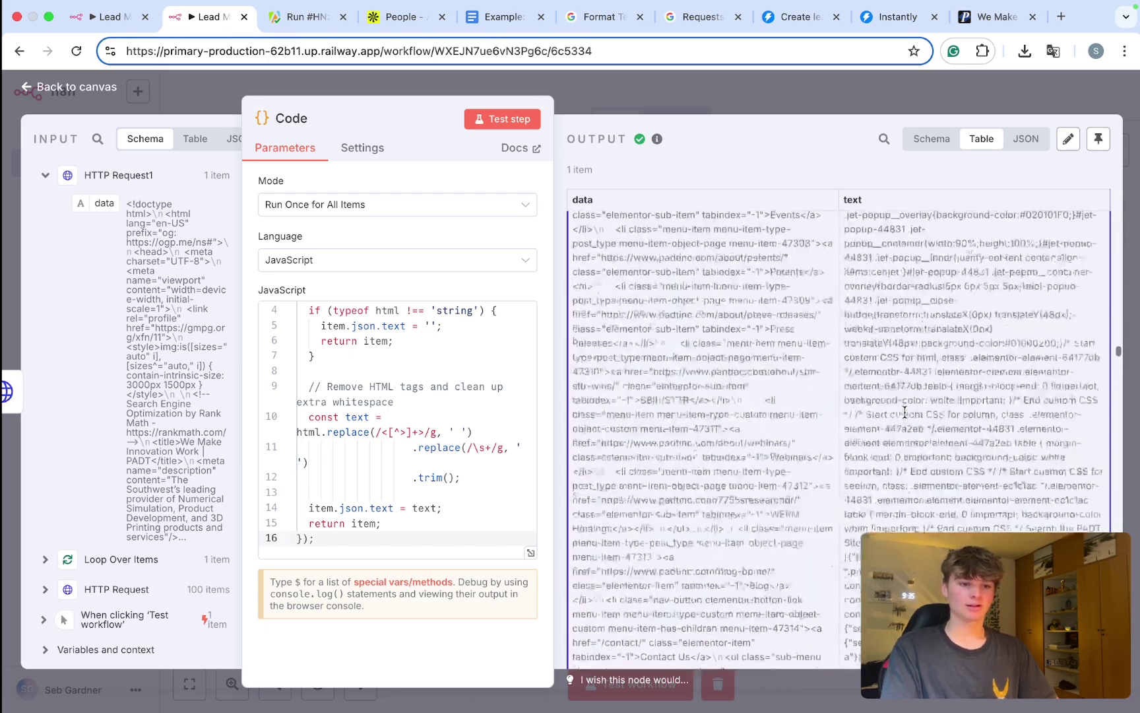
{"action": "scroll", "coordinate": [905, 412], "scroll_direction": "up", "scroll_amount": 10}
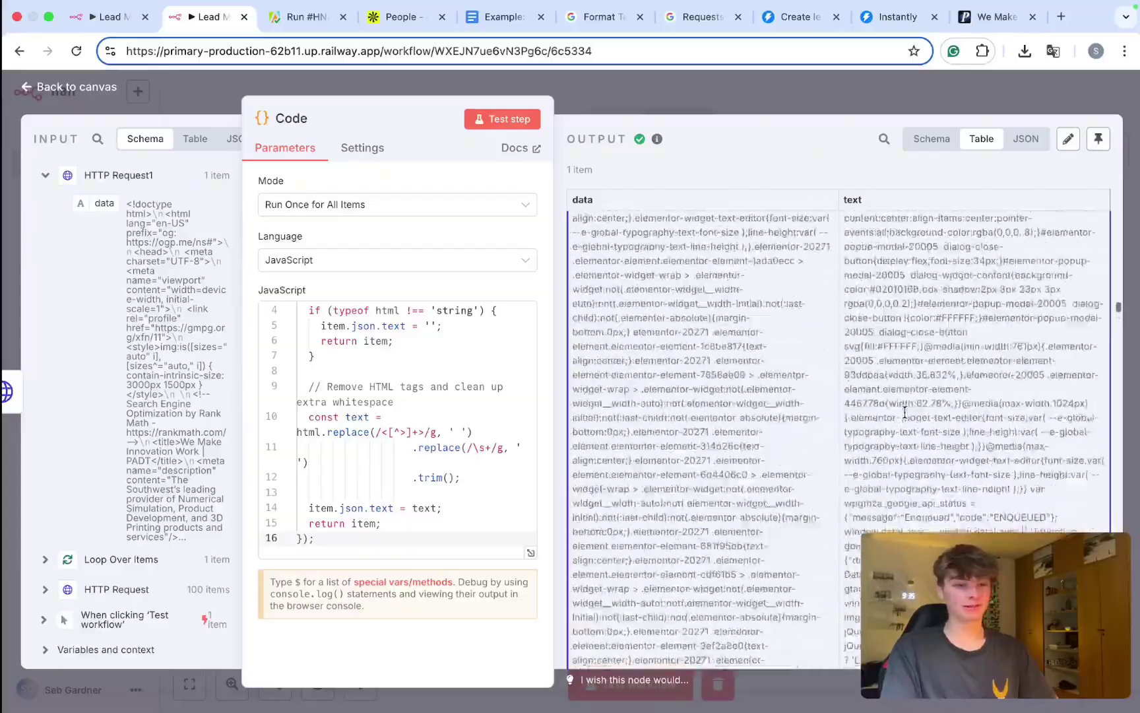
{"action": "scroll", "coordinate": [904, 412], "scroll_direction": "up", "scroll_amount": 12}
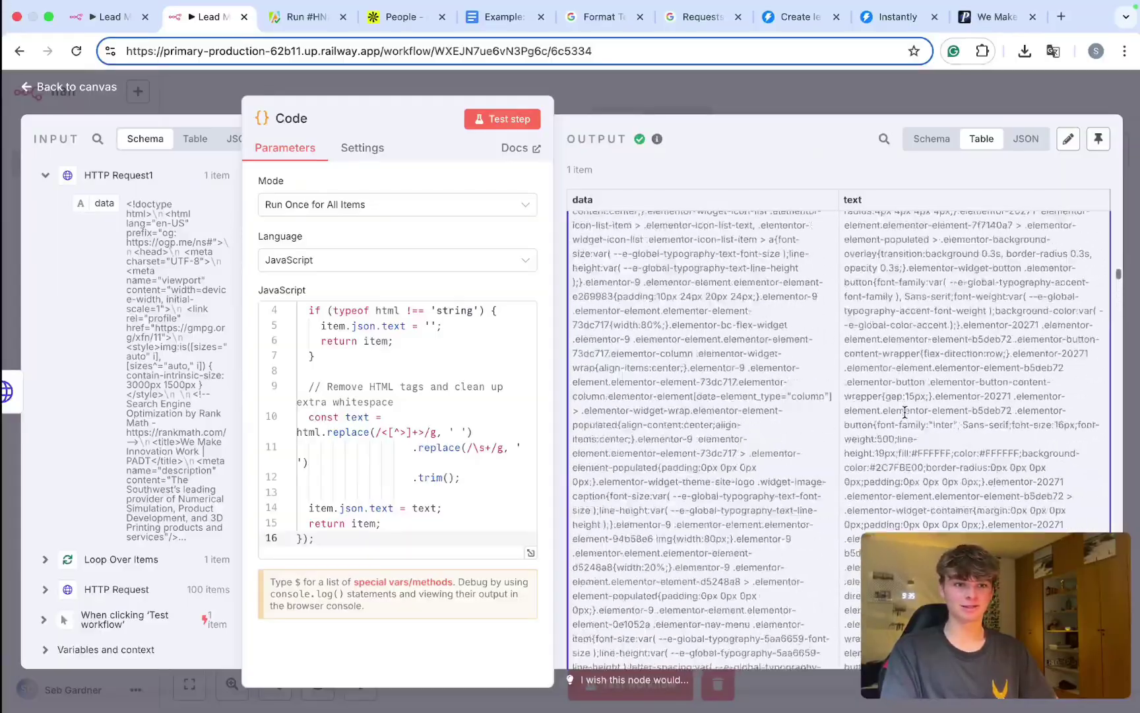
{"action": "scroll", "coordinate": [905, 412], "scroll_direction": "up", "scroll_amount": 10}
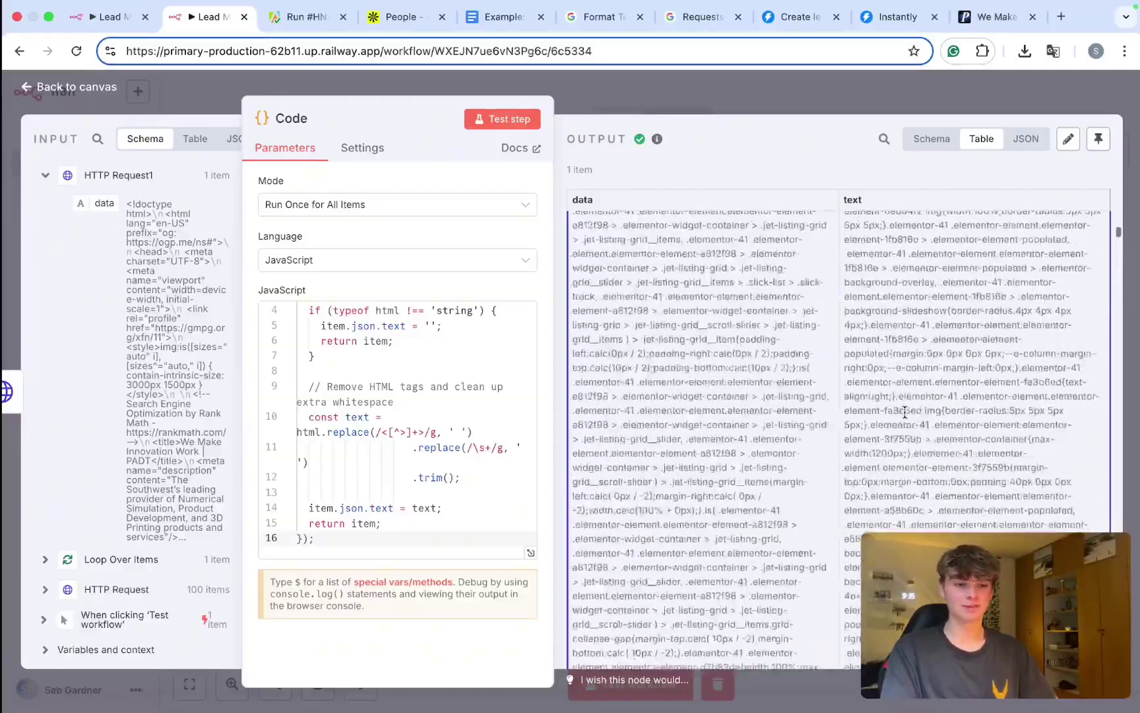
{"action": "scroll", "coordinate": [904, 411], "scroll_direction": "up", "scroll_amount": 10}
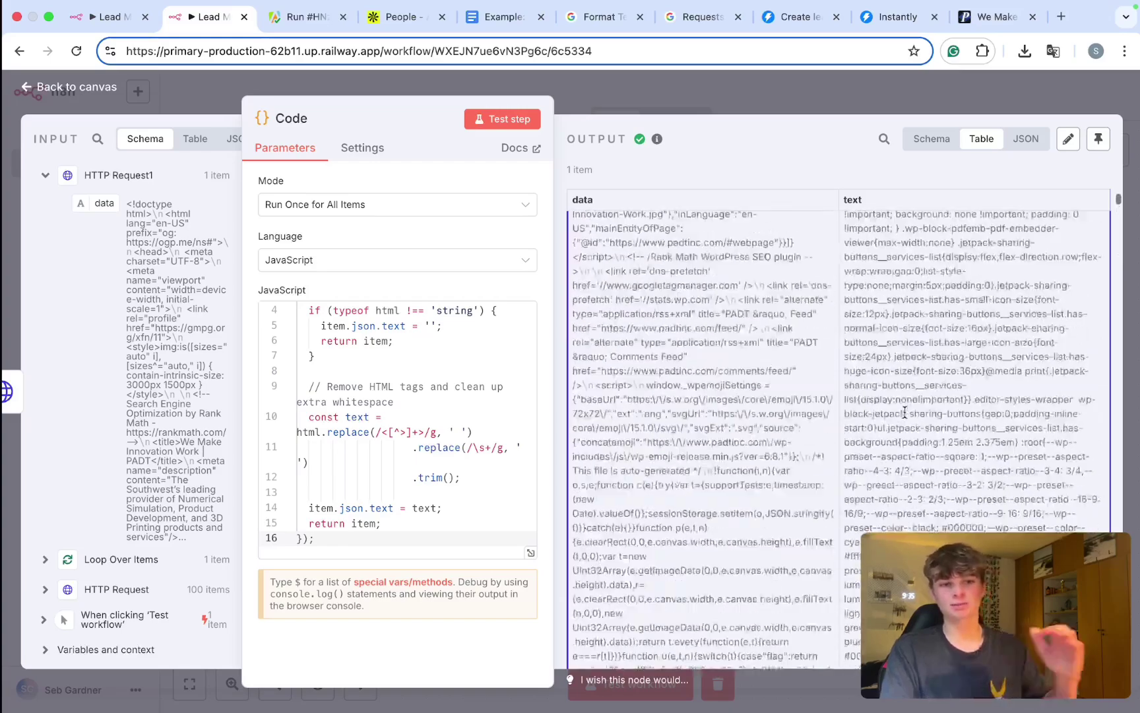
{"action": "left_click_drag", "start_coordinate": [875, 228], "coordinate": [984, 320]}
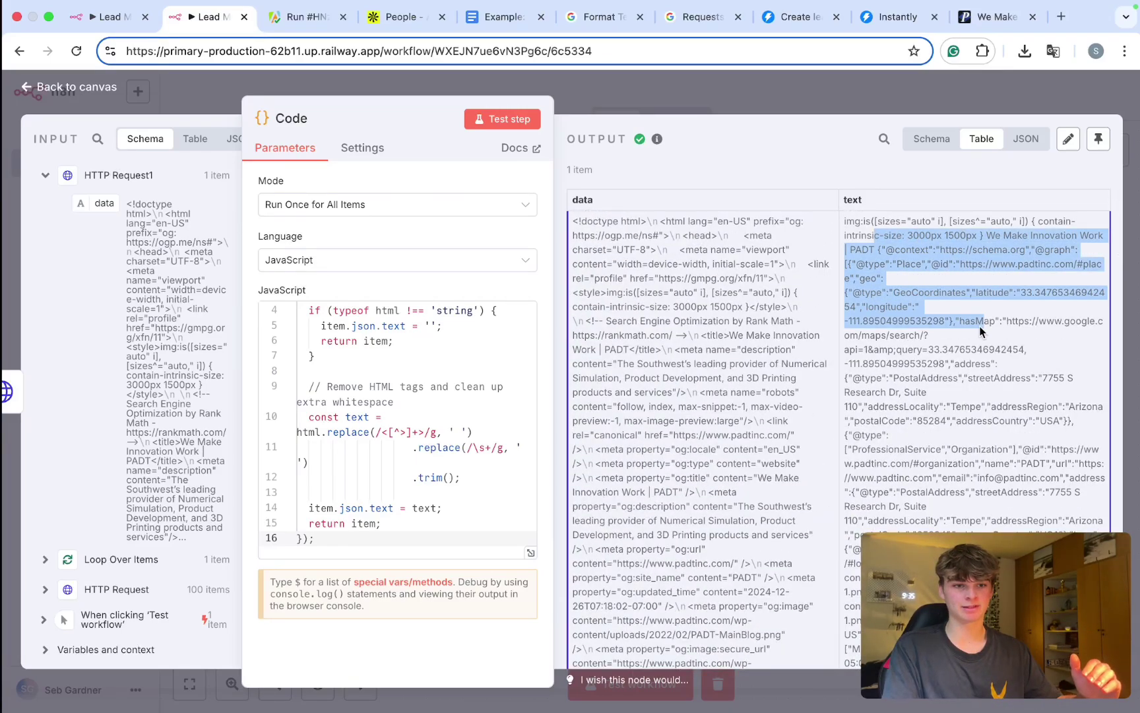
{"action": "scroll", "coordinate": [978, 273], "scroll_direction": "down", "scroll_amount": 1}
{"action": "scroll", "coordinate": [978, 273], "scroll_direction": "down", "scroll_amount": 5}
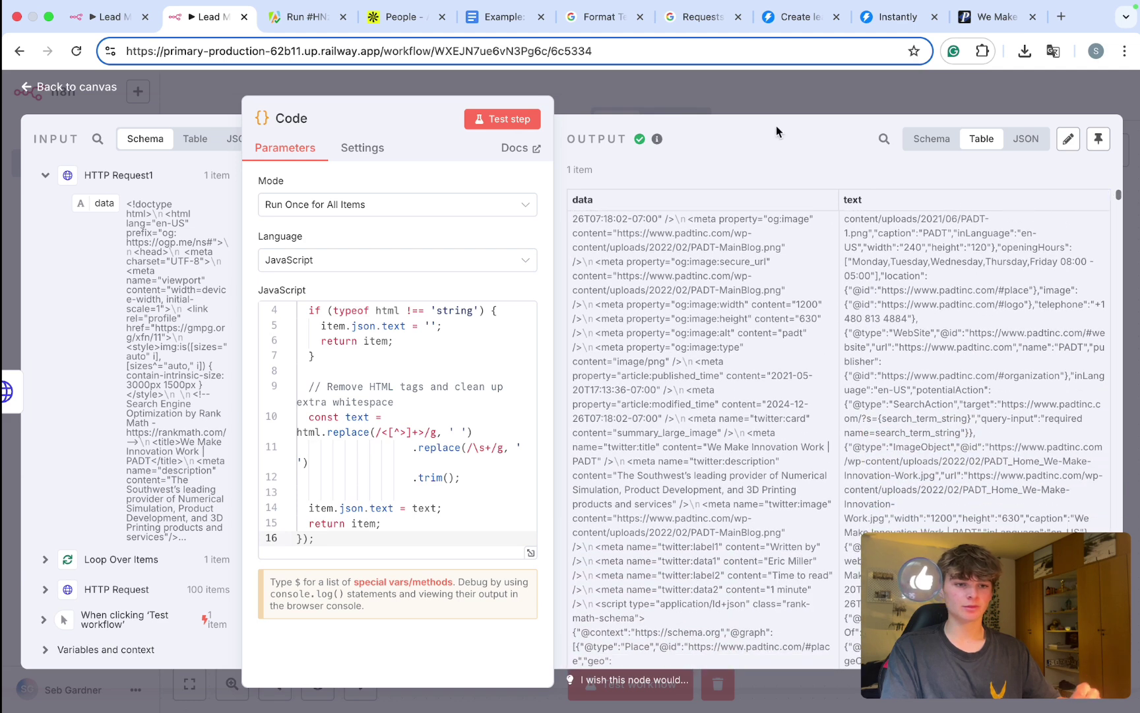
Step: Connect the Code node to the Extract personal infromation node
{"action": "left_click", "coordinate": [751, 102]}
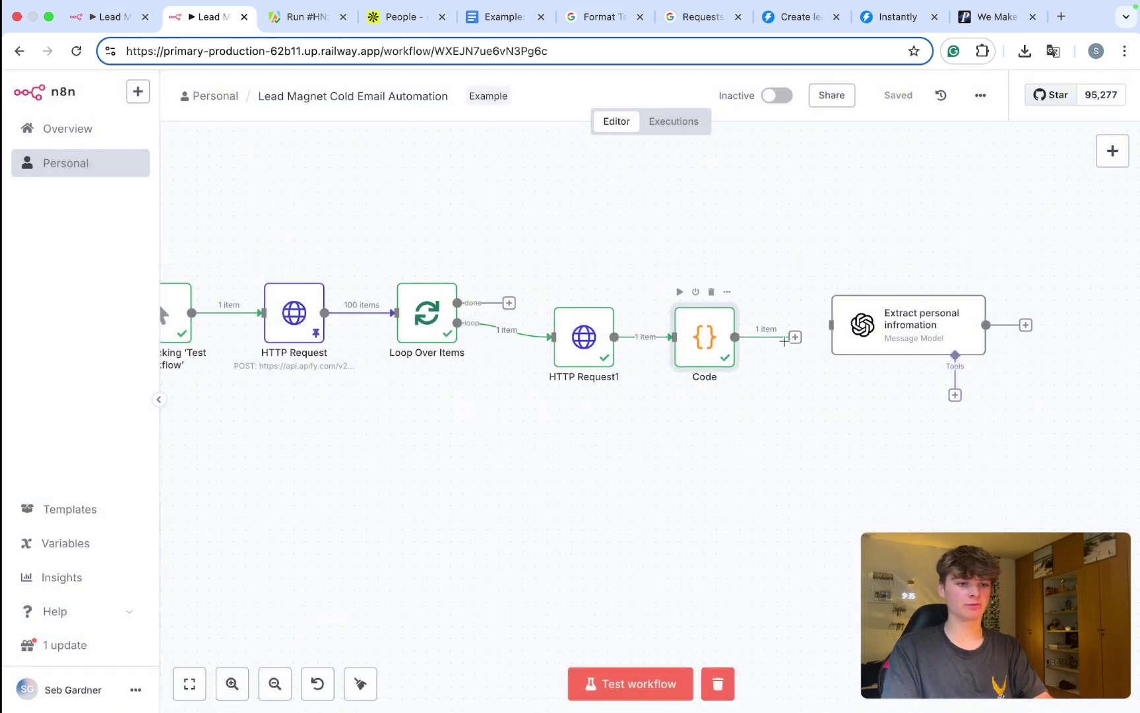
{"action": "mouse_move", "coordinate": [796, 345]}
{"action": "left_mouse_down"}
{"action": "mouse_move", "coordinate": [851, 326]}
{"action": "mouse_move", "coordinate": [882, 339]}
{"action": "mouse_move", "coordinate": [859, 339]}
{"action": "left_mouse_up"}
{"action": "scroll", "coordinate": [861, 344], "scroll_direction": "right", "scroll_amount": 5}
{"action": "scroll", "coordinate": [860, 344], "scroll_direction": "left", "scroll_amount": 5}
{"action": "scroll", "coordinate": [832, 467], "scroll_direction": "right", "scroll_amount": 1}
{"action": "scroll", "coordinate": [832, 468], "scroll_direction": "right", "scroll_amount": 3}
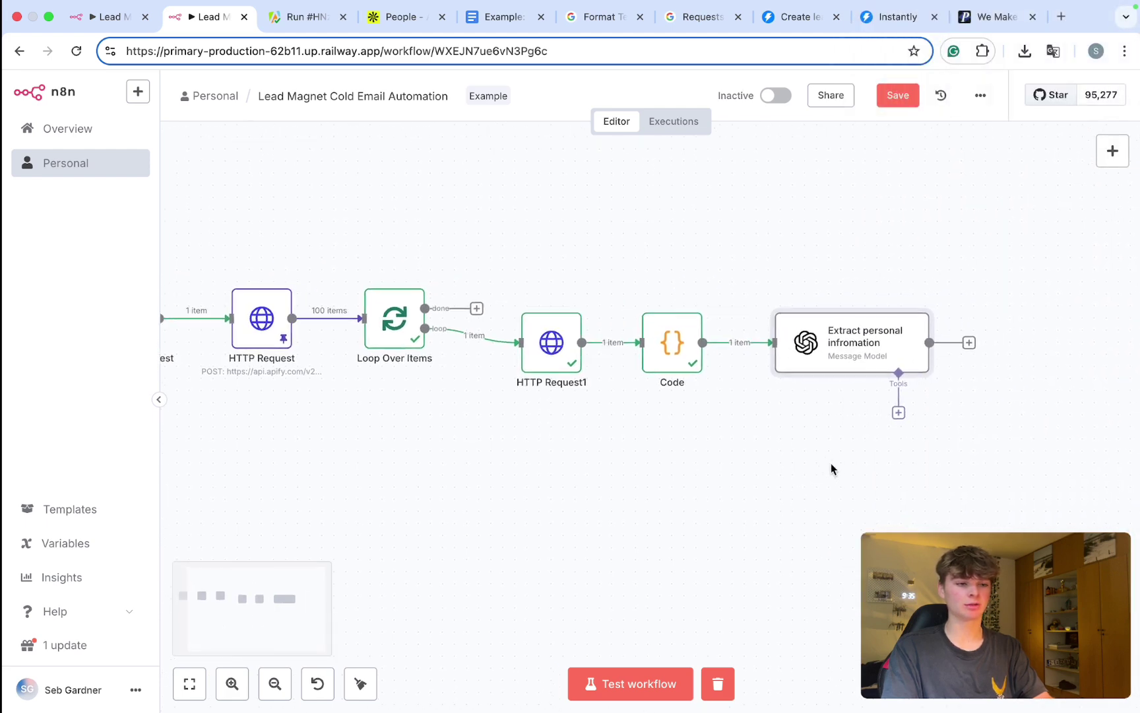
{"action": "double_click", "coordinate": [818, 344]}
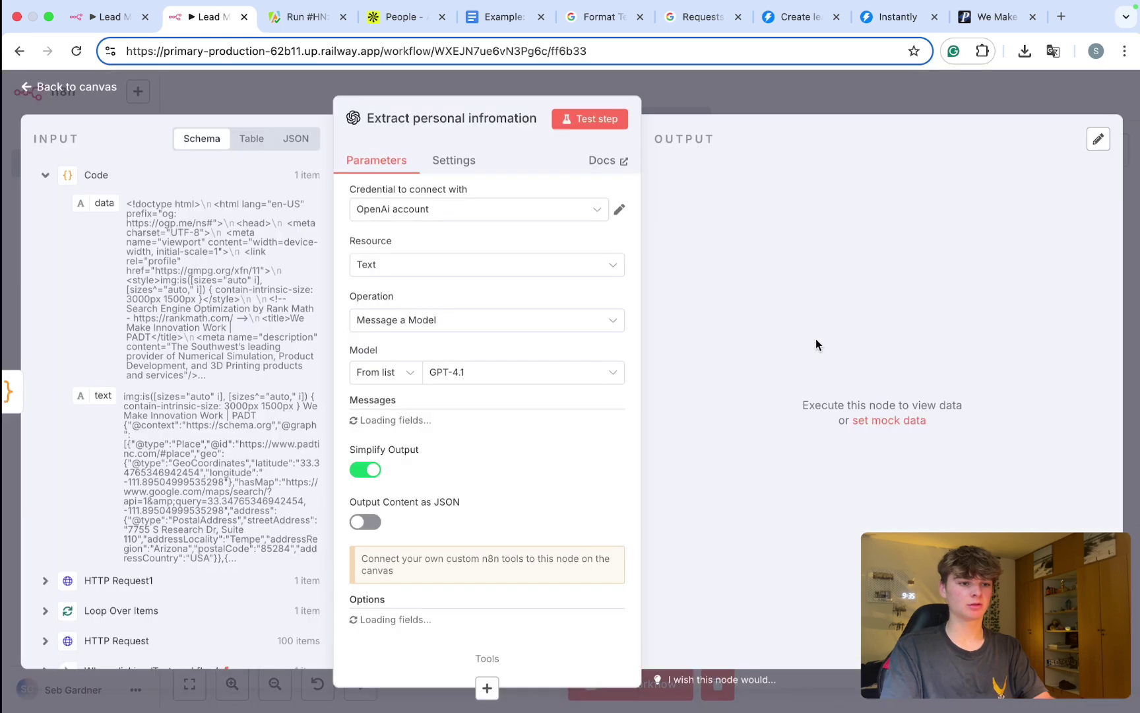
Step: Replace the old {{ $json.text }} in the website-scrape prompt with the Code node's text field
{"action": "scroll", "coordinate": [465, 376], "scroll_direction": "down", "scroll_amount": 3}
{"action": "scroll", "coordinate": [465, 376], "scroll_direction": "down", "scroll_amount": 5}
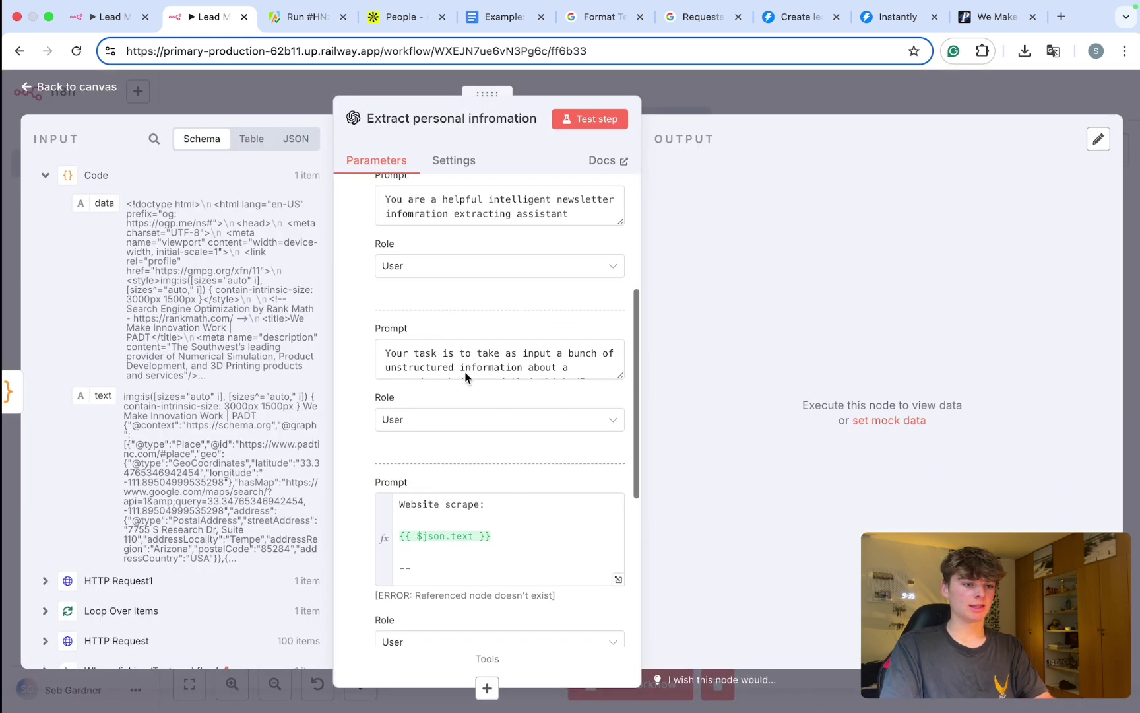
{"action": "scroll", "coordinate": [465, 378], "scroll_direction": "up", "scroll_amount": 1}
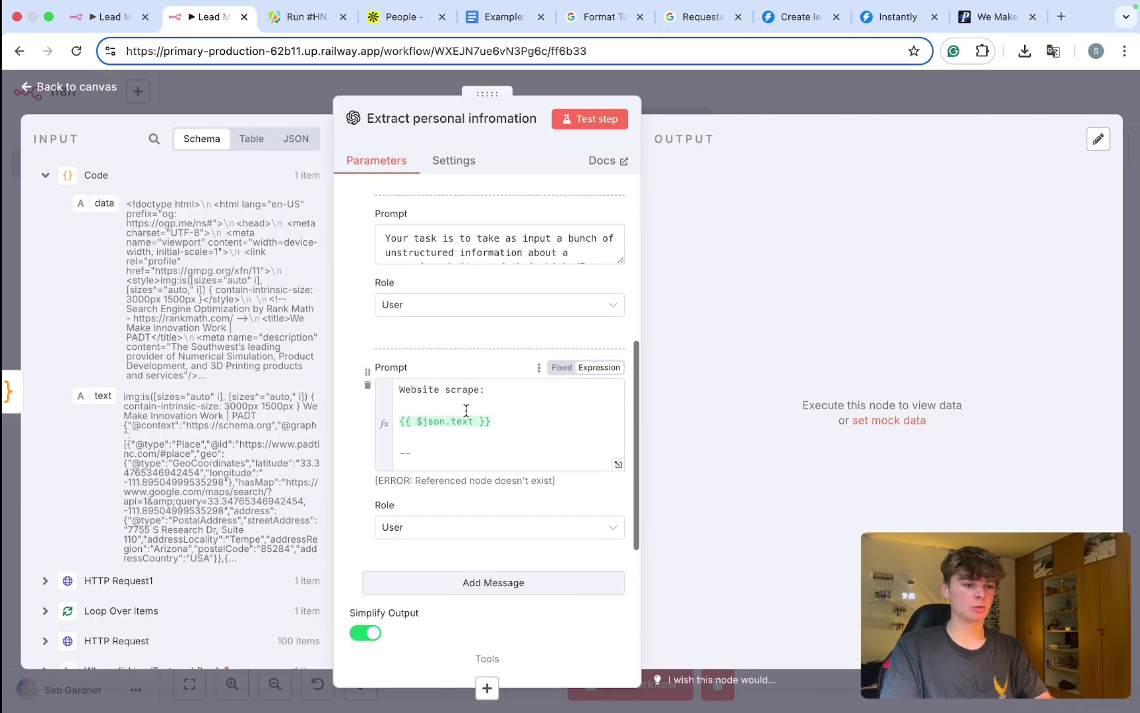
{"action": "left_click_drag", "start_coordinate": [491, 424], "coordinate": [401, 420]}
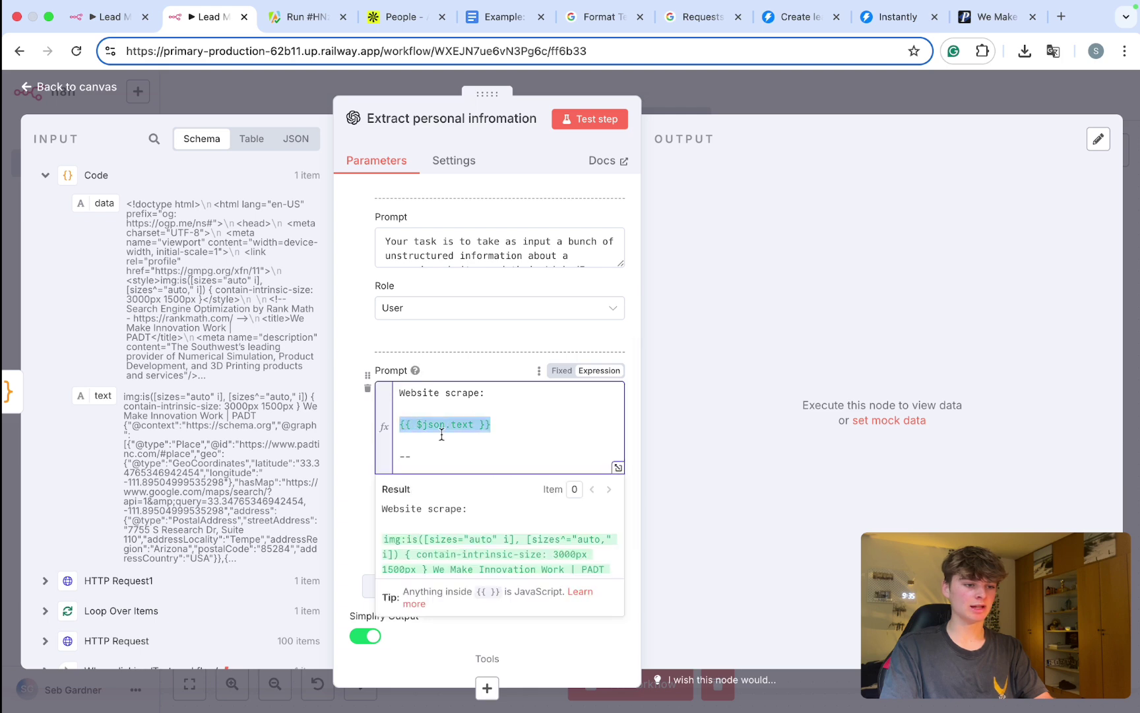
{"action": "key", "text": "BackSpace"}
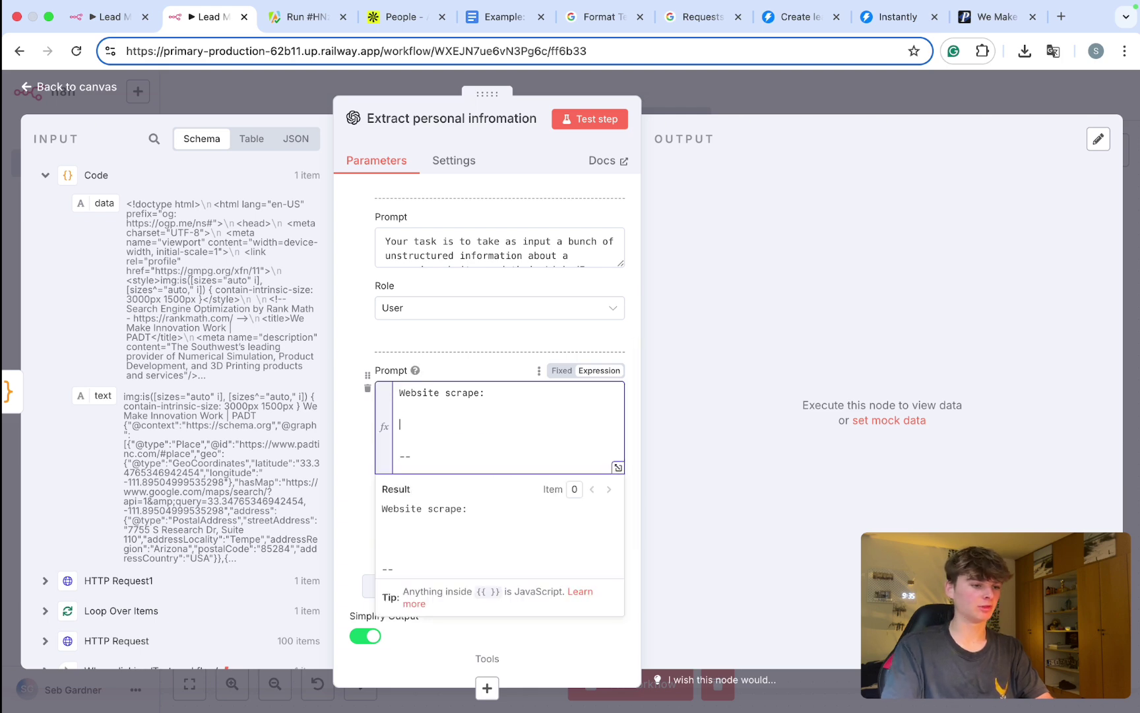
{"action": "scroll", "coordinate": [99, 396], "scroll_direction": "up", "scroll_amount": 5}
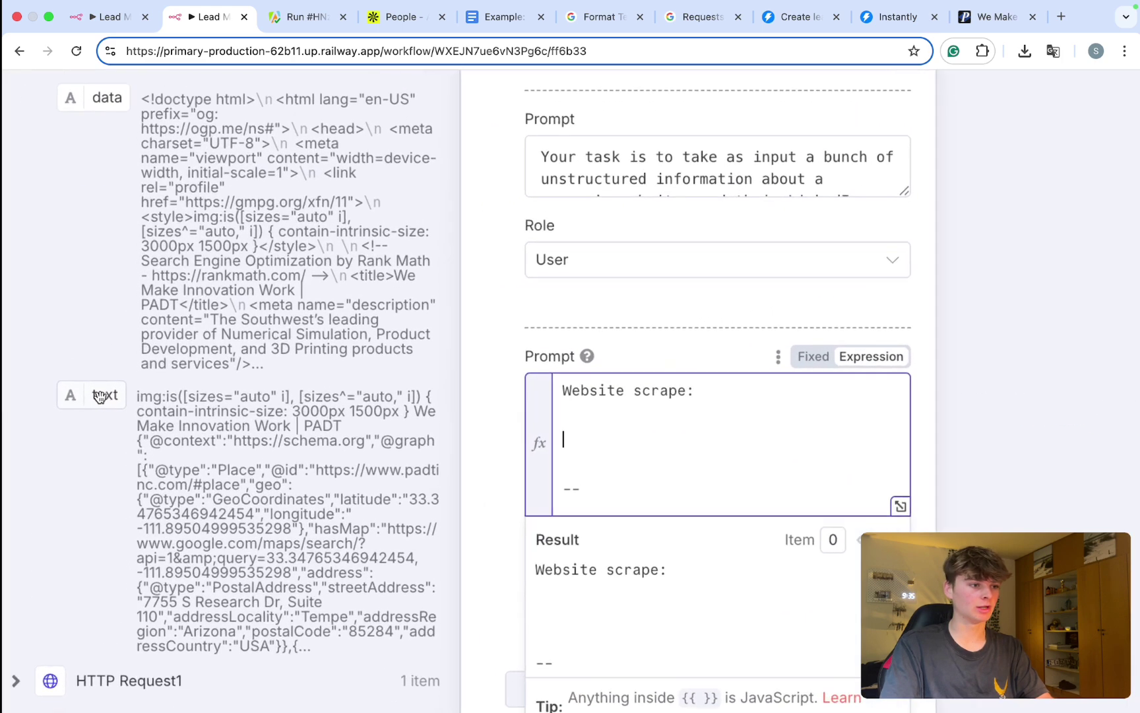
{"action": "left_click_drag", "start_coordinate": [78, 394], "coordinate": [631, 455]}
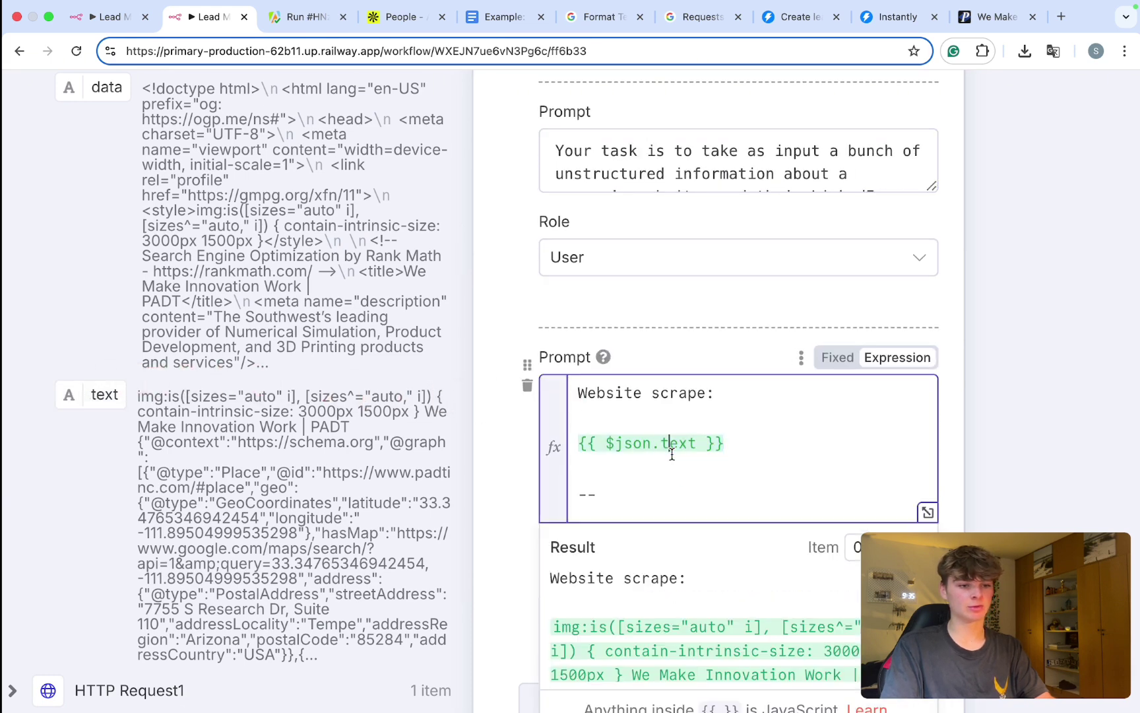
Step: Delete the old lead-field expressions, including first_name, under Personal information
{"action": "scroll", "coordinate": [669, 448], "scroll_direction": "down", "scroll_amount": 5}
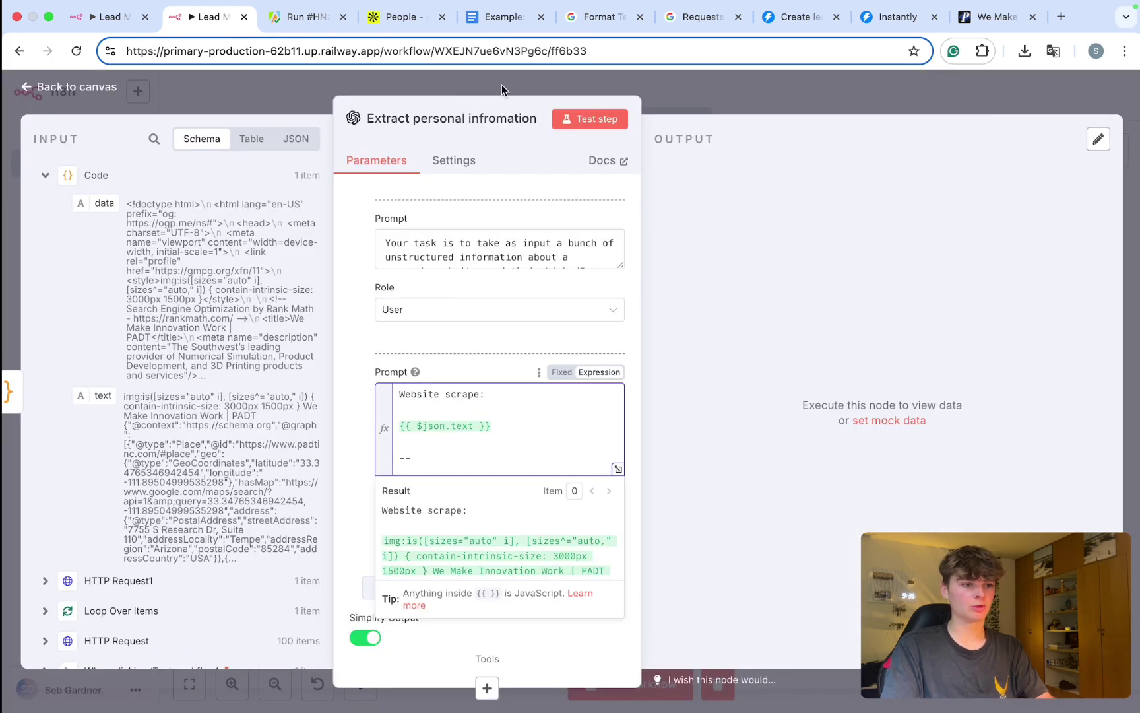
{"action": "left_click_drag", "start_coordinate": [485, 98], "coordinate": [561, 97]}
{"action": "scroll", "coordinate": [565, 426], "scroll_direction": "down", "scroll_amount": 4}
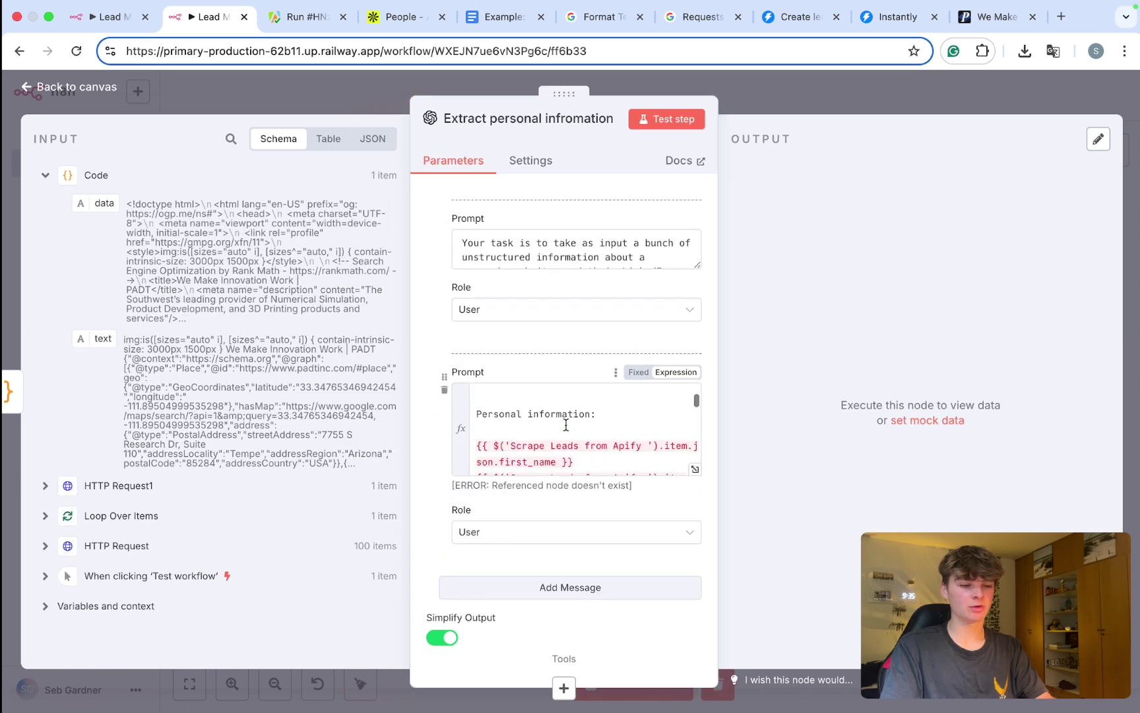
{"action": "scroll", "coordinate": [568, 423], "scroll_direction": "up", "scroll_amount": 1}
{"action": "left_click_drag", "start_coordinate": [598, 415], "coordinate": [467, 415]}
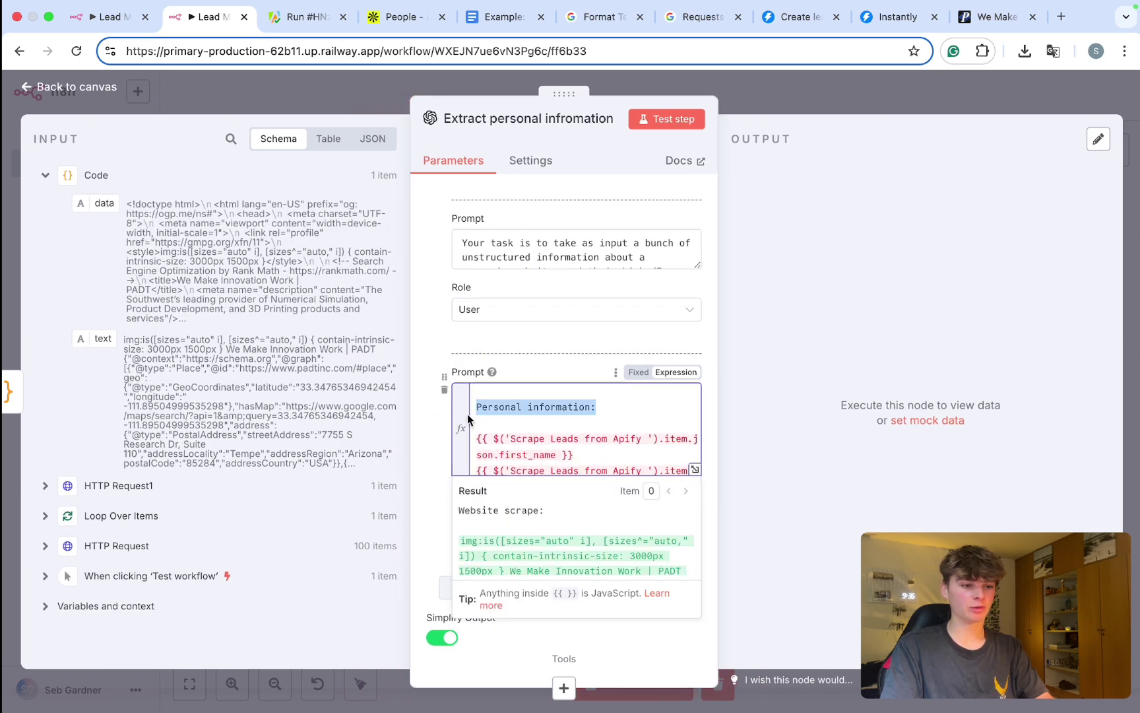
{"action": "scroll", "coordinate": [530, 435], "scroll_direction": "down", "scroll_amount": 5}
{"action": "scroll", "coordinate": [530, 448], "scroll_direction": "up", "scroll_amount": 1}
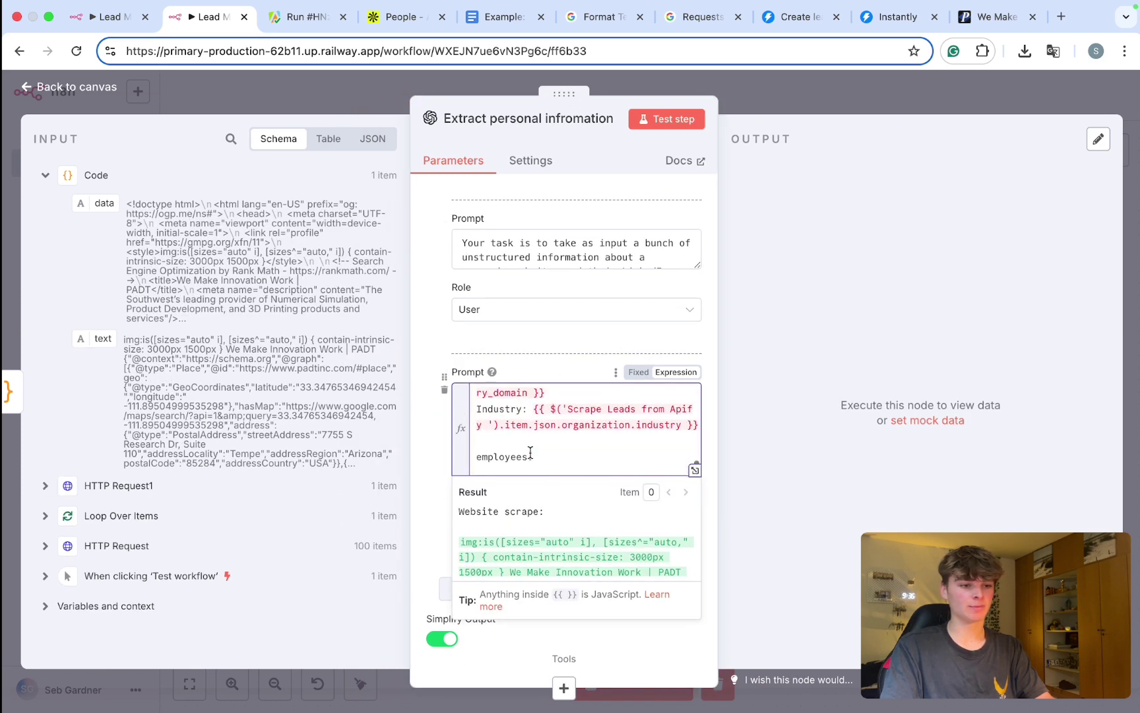
{"action": "left_click_drag", "start_coordinate": [537, 464], "coordinate": [476, 434]}
{"action": "key", "text": "BackSpace"}
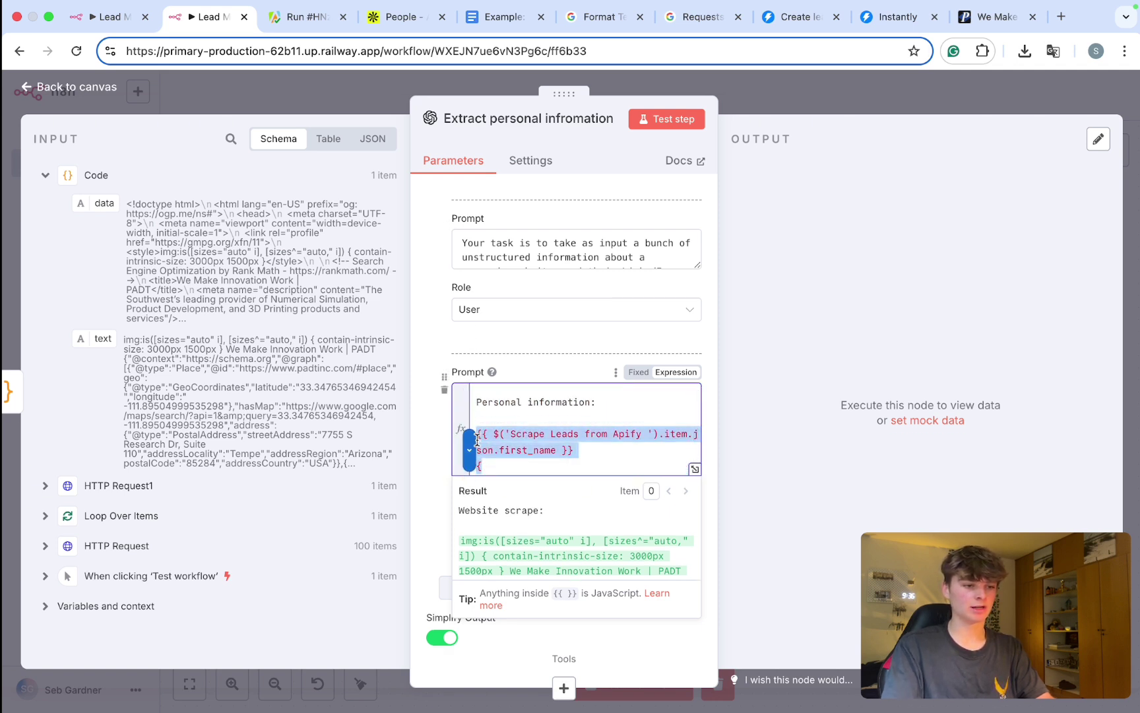
{"action": "key", "text": "BackSpace"}
{"action": "left_click", "coordinate": [45, 175]}
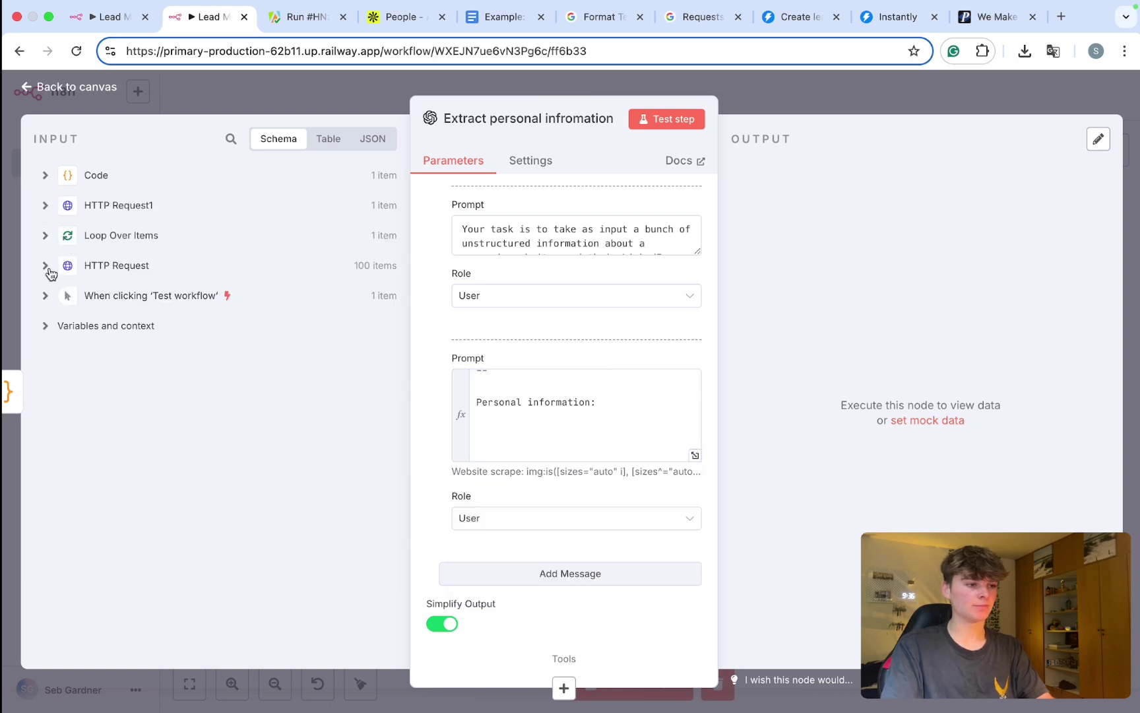
Step: Insert the lead's first_name and last_name under Personal information
{"action": "left_click", "coordinate": [46, 266]}
{"action": "scroll", "coordinate": [87, 344], "scroll_direction": "down", "scroll_amount": 3}
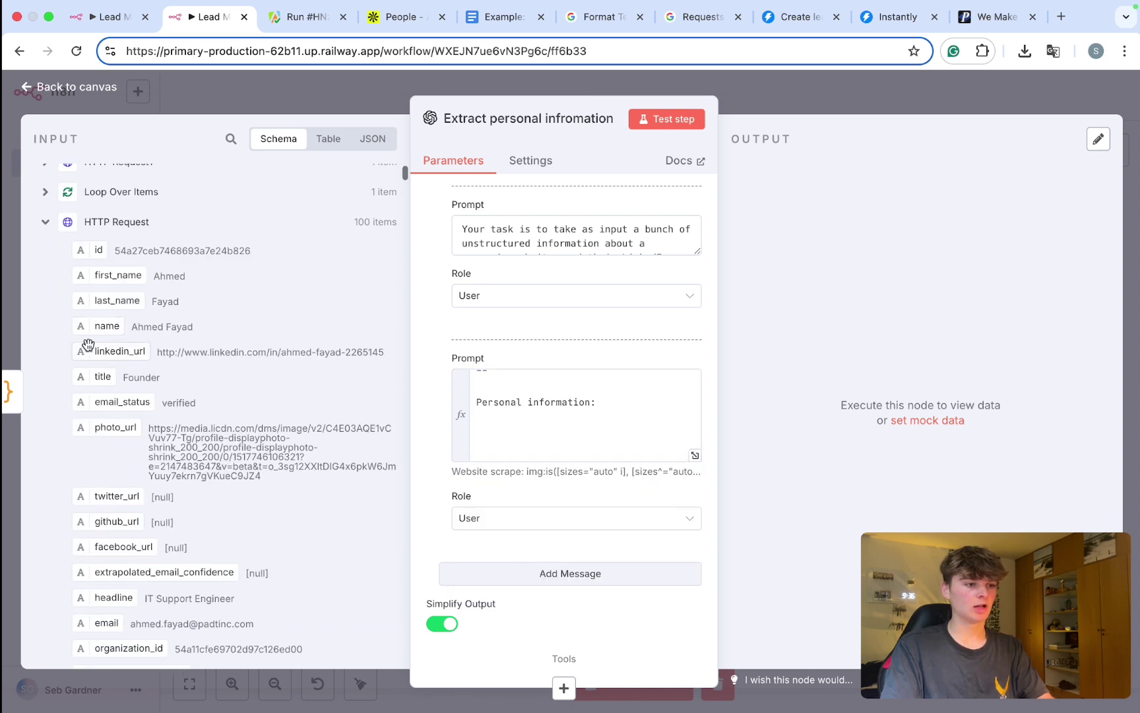
{"action": "scroll", "coordinate": [88, 345], "scroll_direction": "down", "scroll_amount": 2}
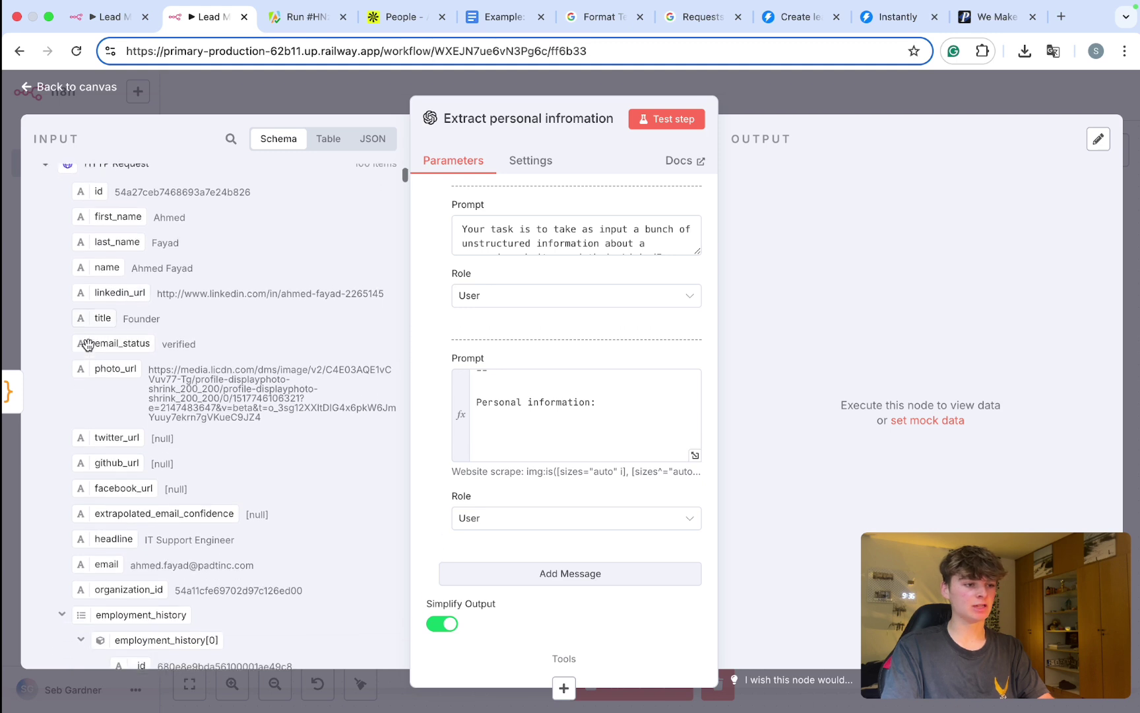
{"action": "scroll", "coordinate": [88, 345], "scroll_direction": "up", "scroll_amount": 2}
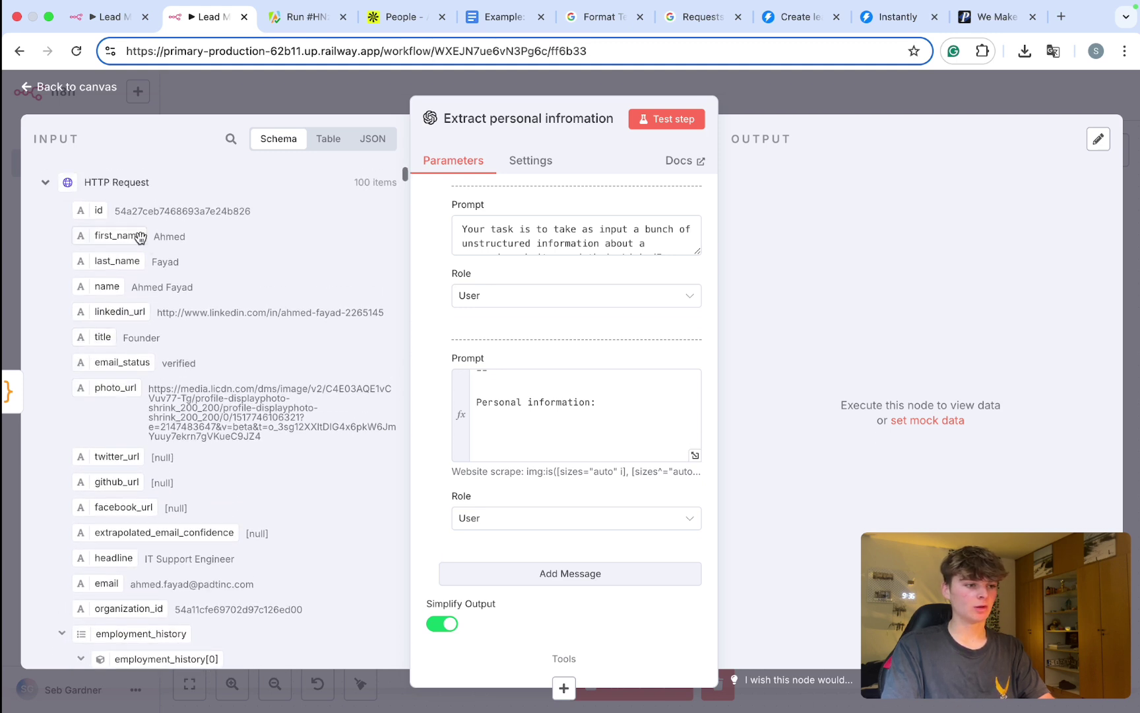
{"action": "left_click_drag", "start_coordinate": [95, 237], "coordinate": [516, 454]}
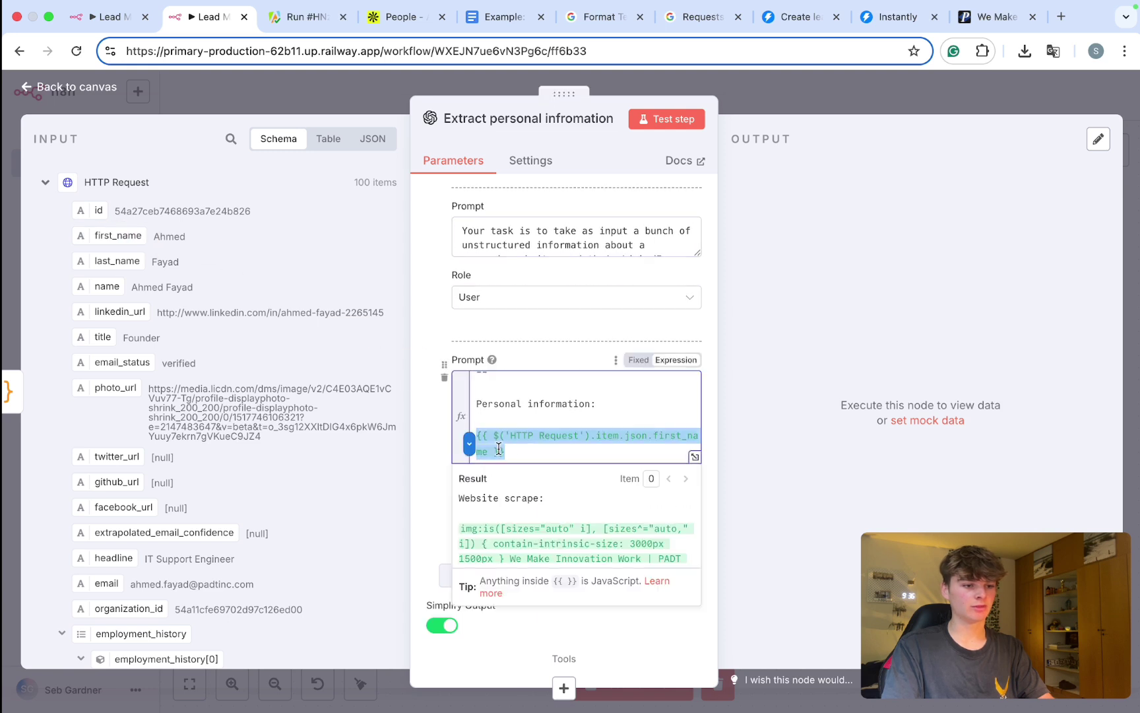
{"action": "key", "text": "Return"}
{"action": "key", "text": "Return"}
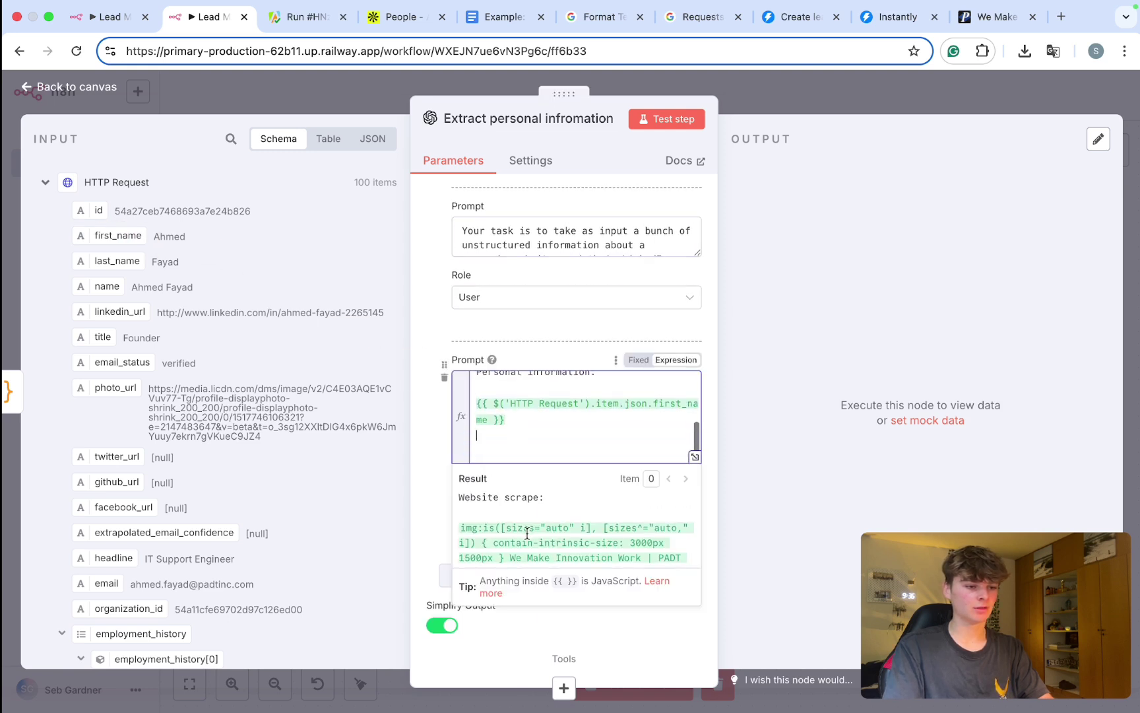
{"action": "scroll", "coordinate": [527, 533], "scroll_direction": "down", "scroll_amount": 10}
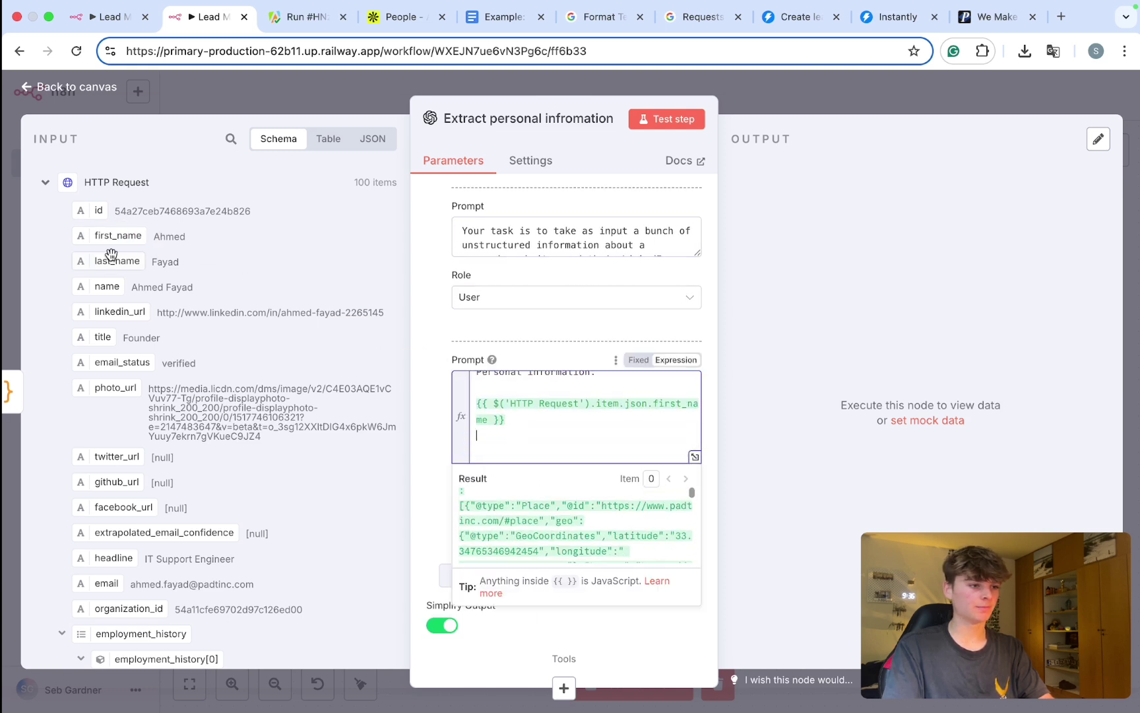
{"action": "left_click_drag", "start_coordinate": [97, 263], "coordinate": [512, 442]}
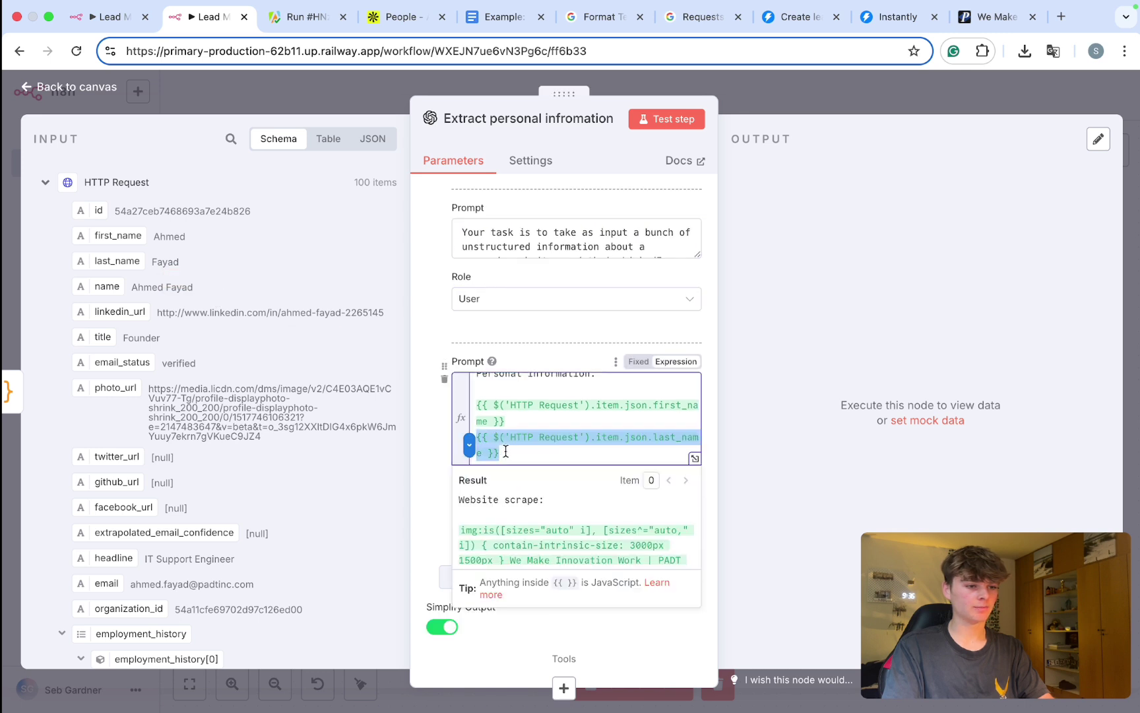
Step: Add the lead's title and headline fields to the prompt
{"action": "scroll", "coordinate": [163, 362], "scroll_direction": "down", "scroll_amount": 1}
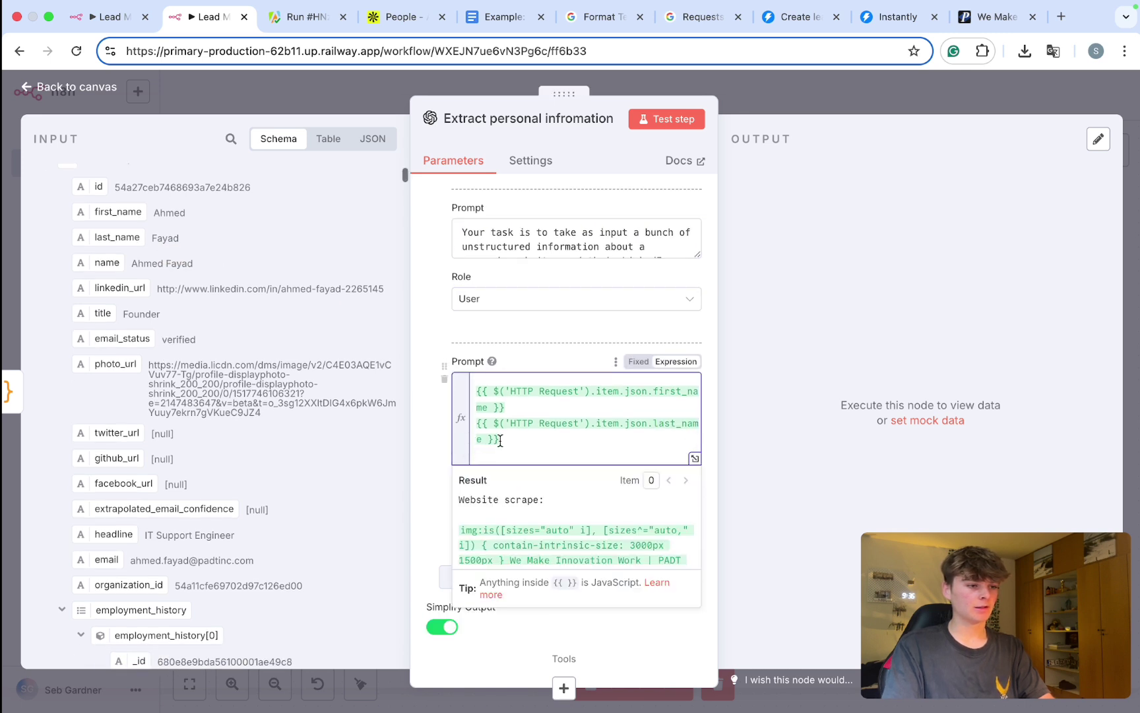
{"action": "scroll", "coordinate": [508, 451], "scroll_direction": "down", "scroll_amount": 1}
{"action": "left_click_drag", "start_coordinate": [98, 313], "coordinate": [469, 455]}
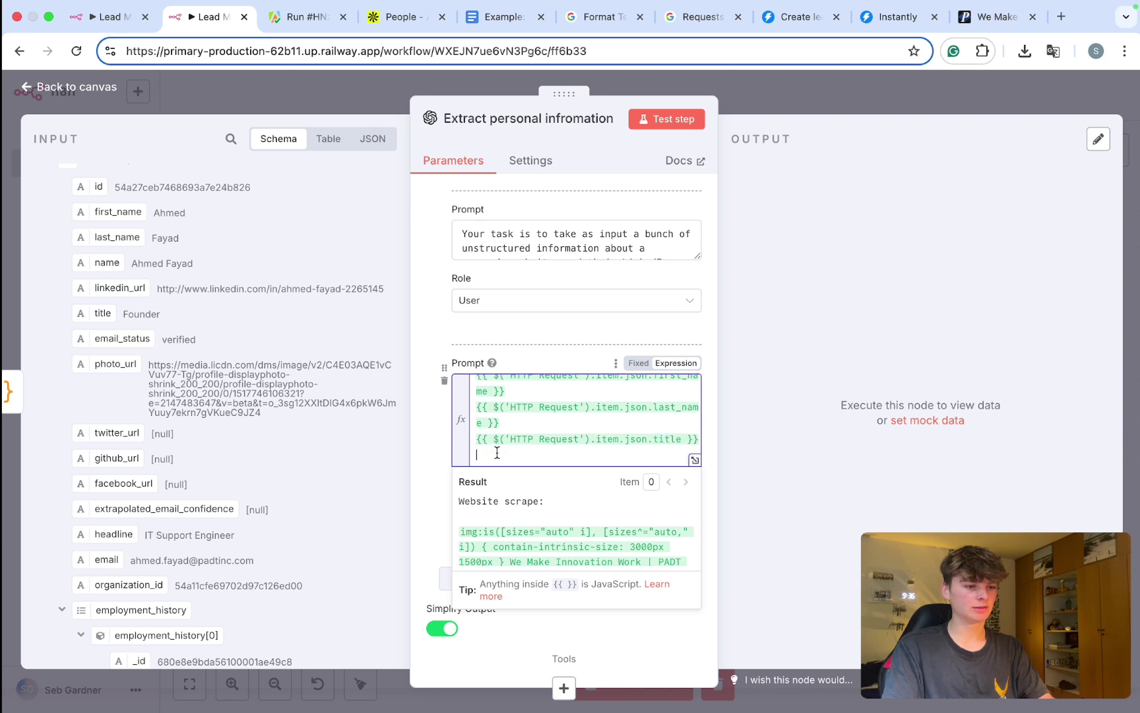
{"action": "scroll", "coordinate": [233, 343], "scroll_direction": "down", "scroll_amount": 2}
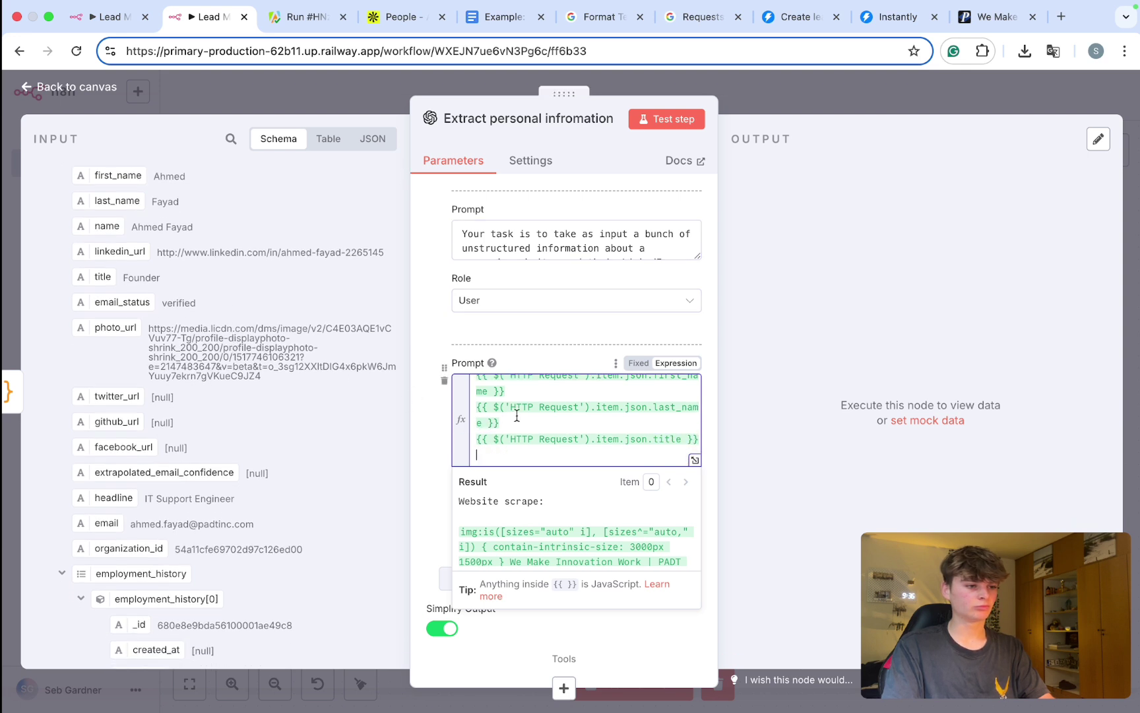
{"action": "scroll", "coordinate": [514, 419], "scroll_direction": "down", "scroll_amount": 3}
{"action": "scroll", "coordinate": [301, 426], "scroll_direction": "down", "scroll_amount": 5}
{"action": "scroll", "coordinate": [301, 426], "scroll_direction": "down", "scroll_amount": 5}
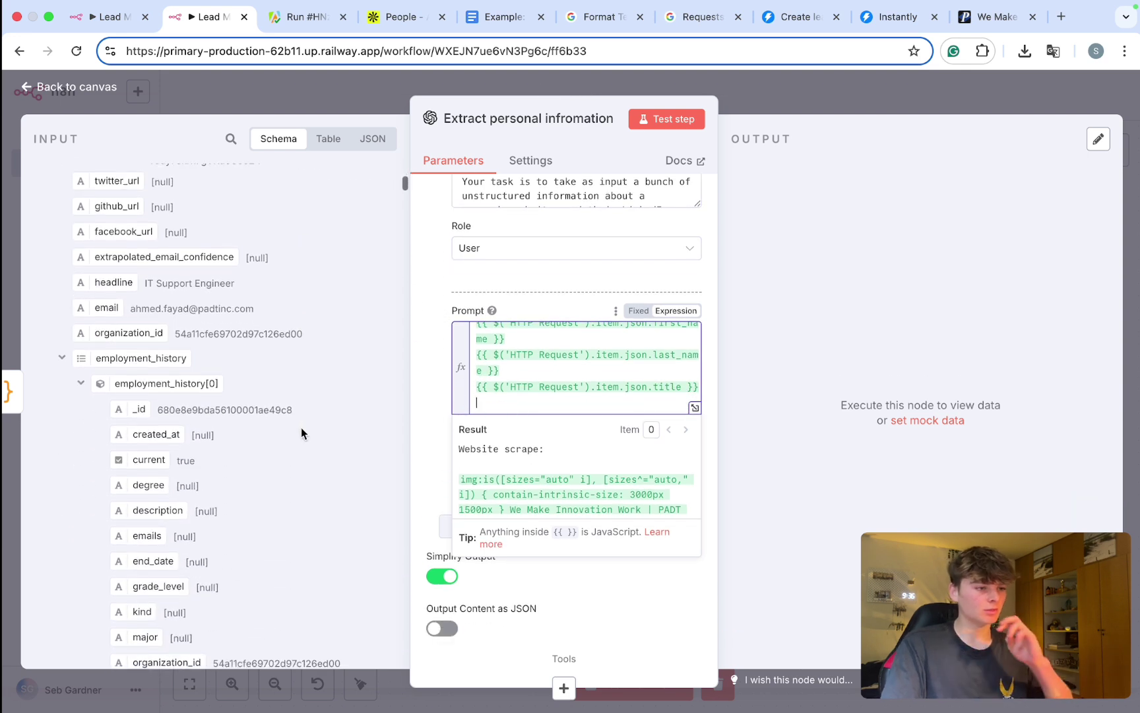
{"action": "left_click_drag", "start_coordinate": [92, 283], "coordinate": [500, 407]}
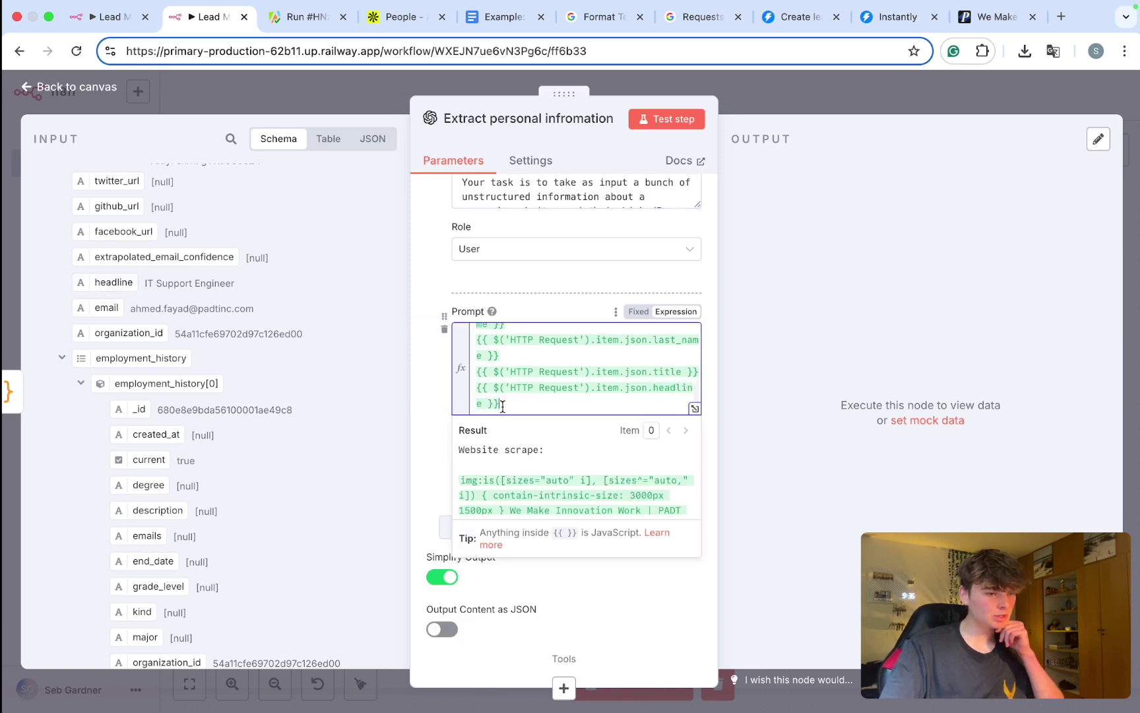
{"action": "key", "text": "Return"}
{"action": "scroll", "coordinate": [168, 386], "scroll_direction": "down", "scroll_amount": 2}
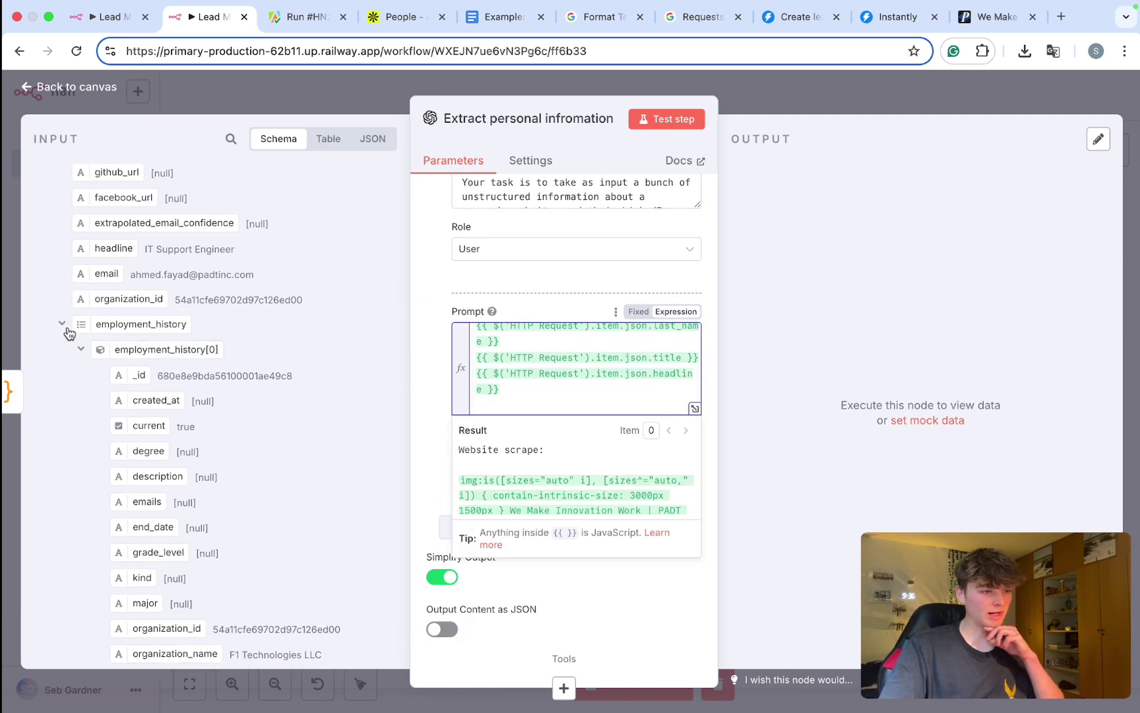
{"action": "left_click", "coordinate": [62, 324]}
Step: Add 'State:' and 'City:' lines mapped to the lead's state and city fields
{"action": "scroll", "coordinate": [103, 354], "scroll_direction": "down", "scroll_amount": 2}
{"action": "left_click_drag", "start_coordinate": [91, 318], "coordinate": [475, 405]}
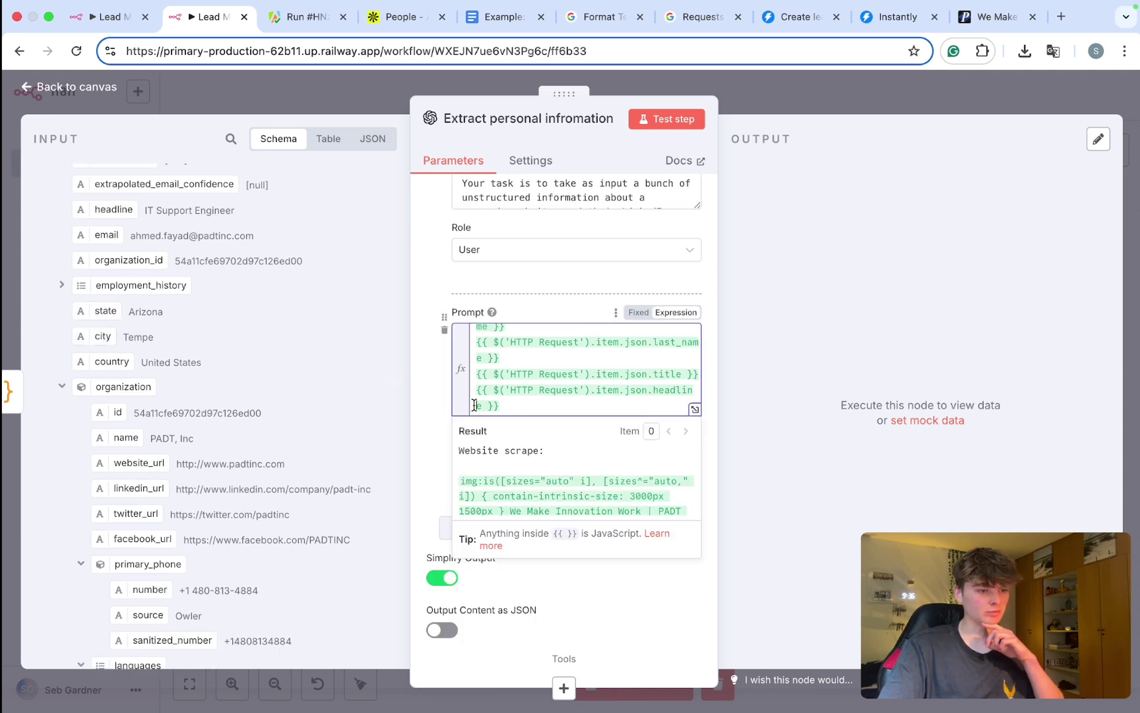
{"action": "type", "text": "State:"}
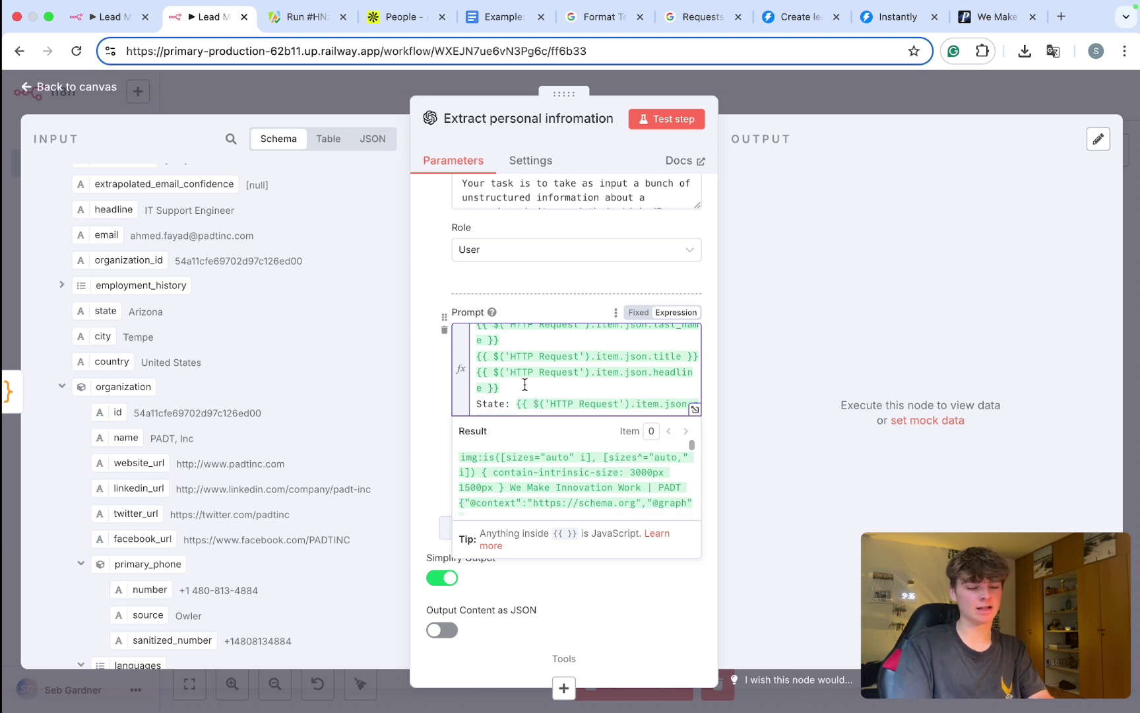
{"action": "key", "text": "Return"}
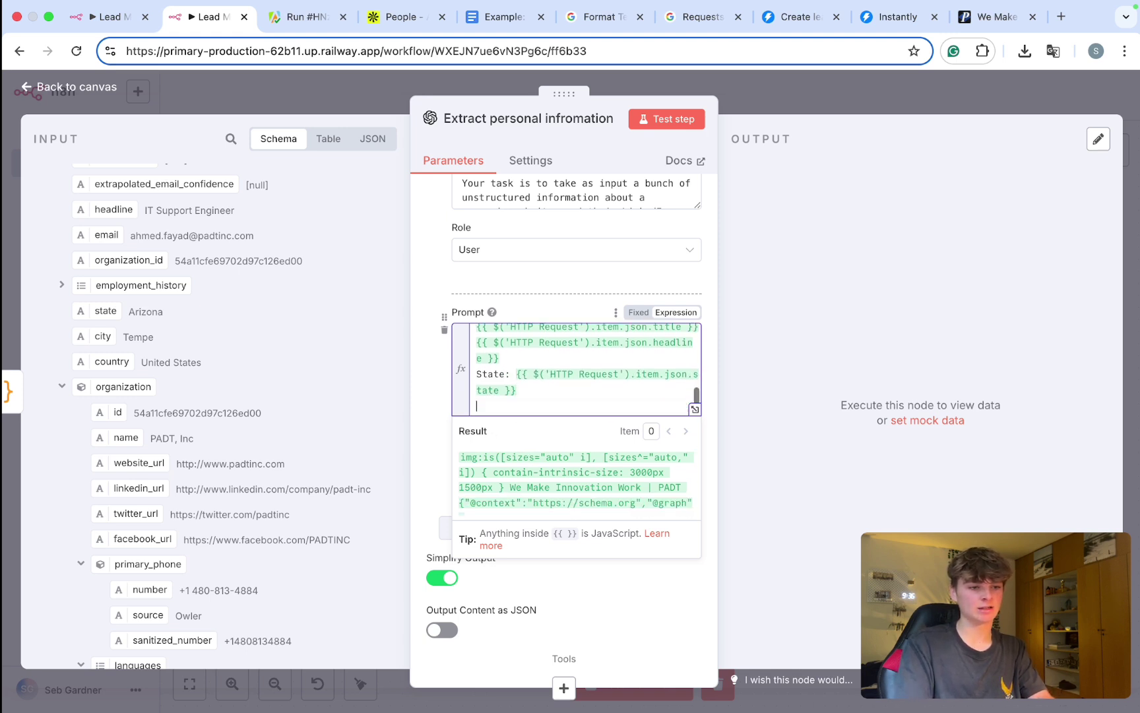
{"action": "type", "text": "City:"}
{"action": "left_click_drag", "start_coordinate": [120, 336], "coordinate": [580, 405]}
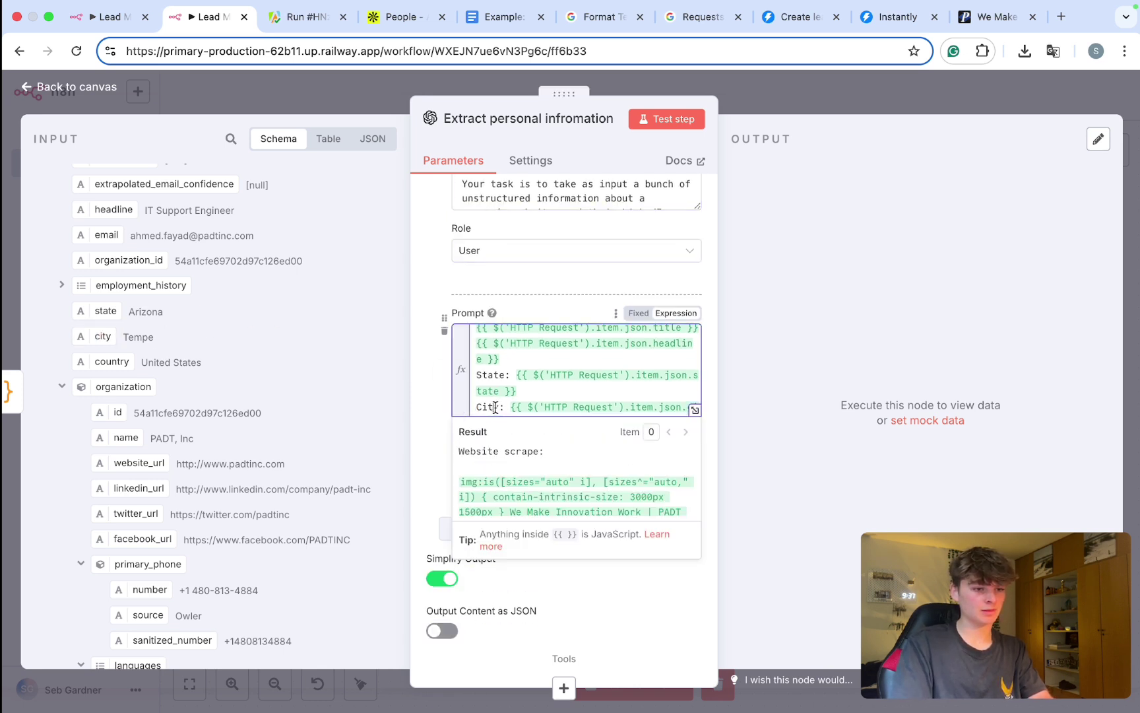
{"action": "key", "text": "Return"}
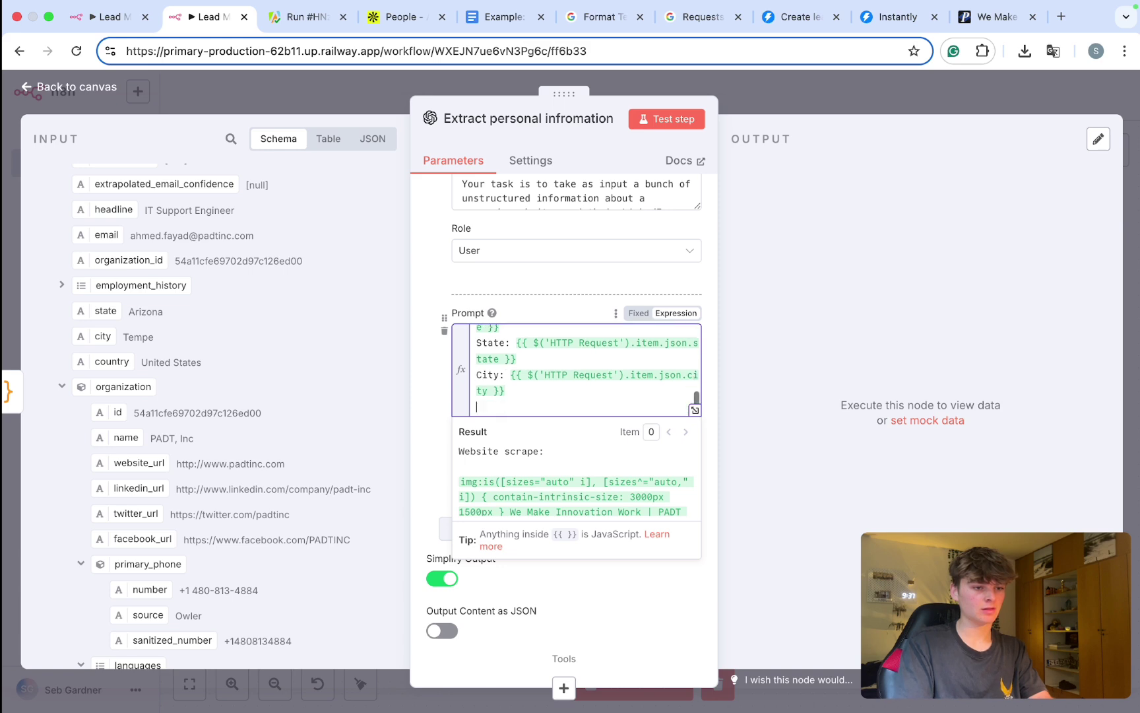
{"action": "left_click", "coordinate": [693, 411]}
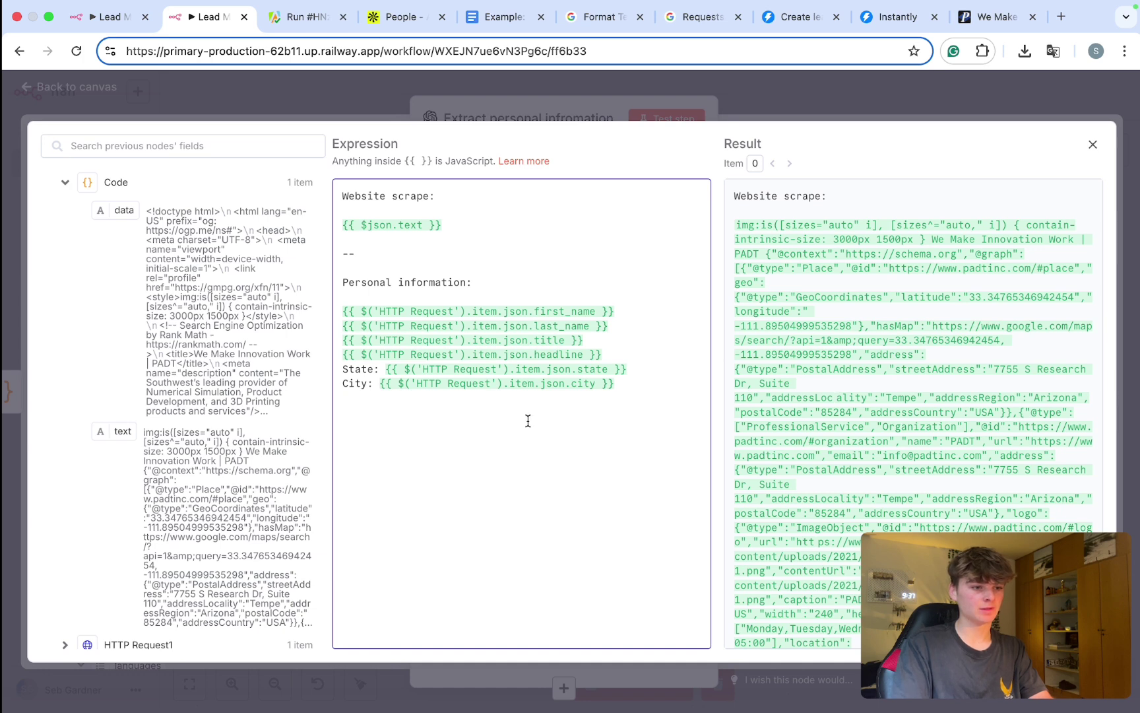
Step: Add a 'Country:' line mapped to the lead's country field
{"action": "type", "text": "Country:"}
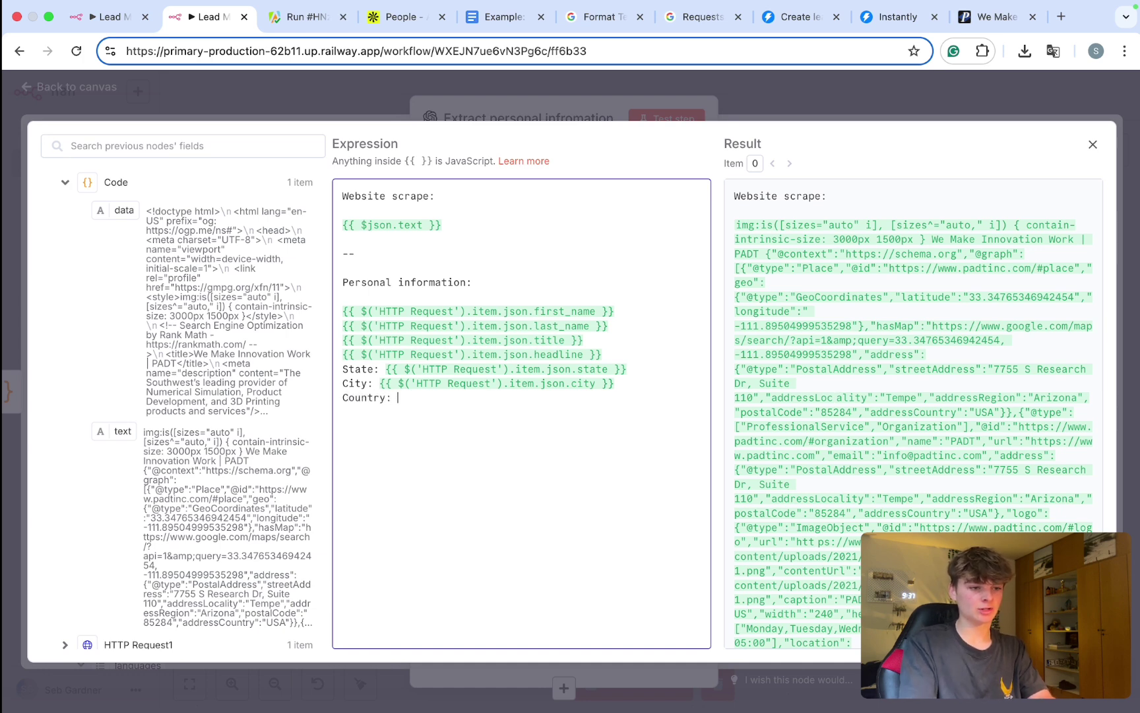
{"action": "left_click", "coordinate": [64, 184]}
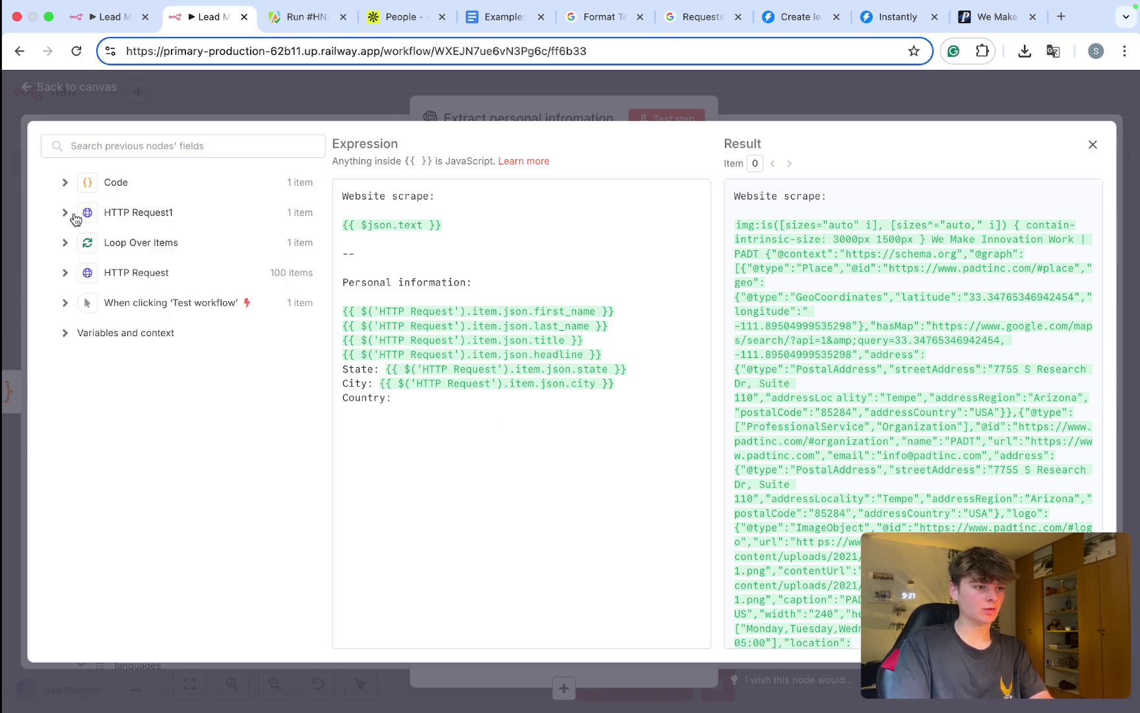
{"action": "left_click", "coordinate": [66, 270]}
{"action": "scroll", "coordinate": [72, 290], "scroll_direction": "down", "scroll_amount": 2}
{"action": "scroll", "coordinate": [74, 294], "scroll_direction": "down", "scroll_amount": 10}
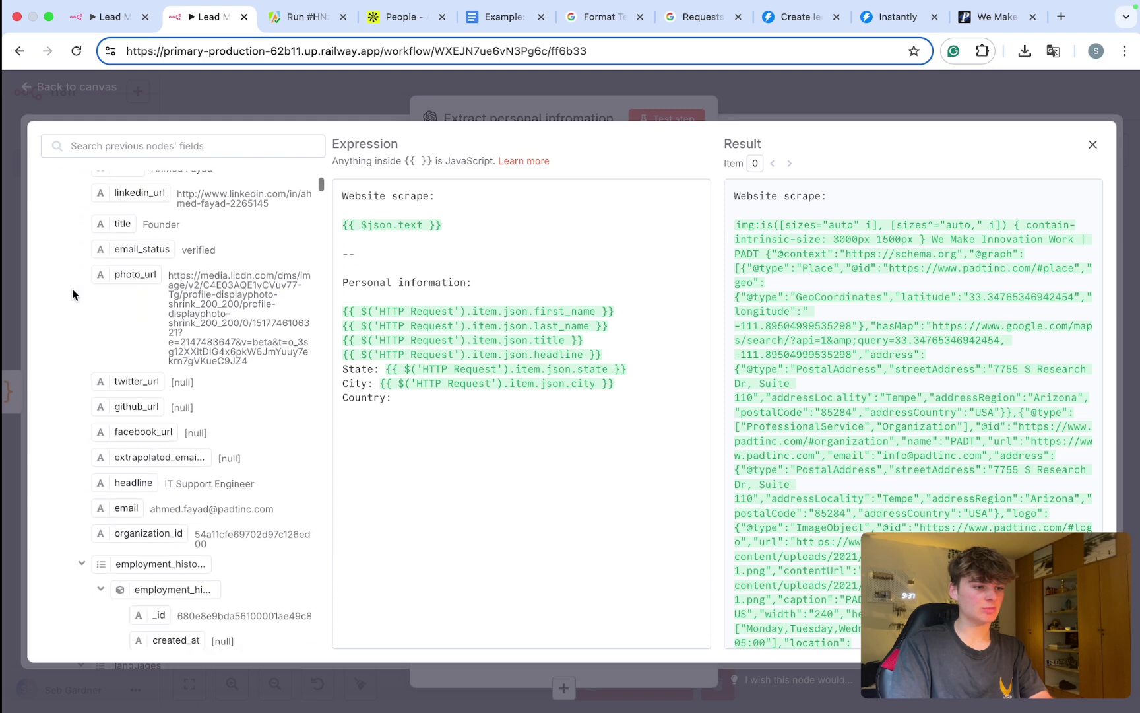
{"action": "left_click", "coordinate": [82, 303]}
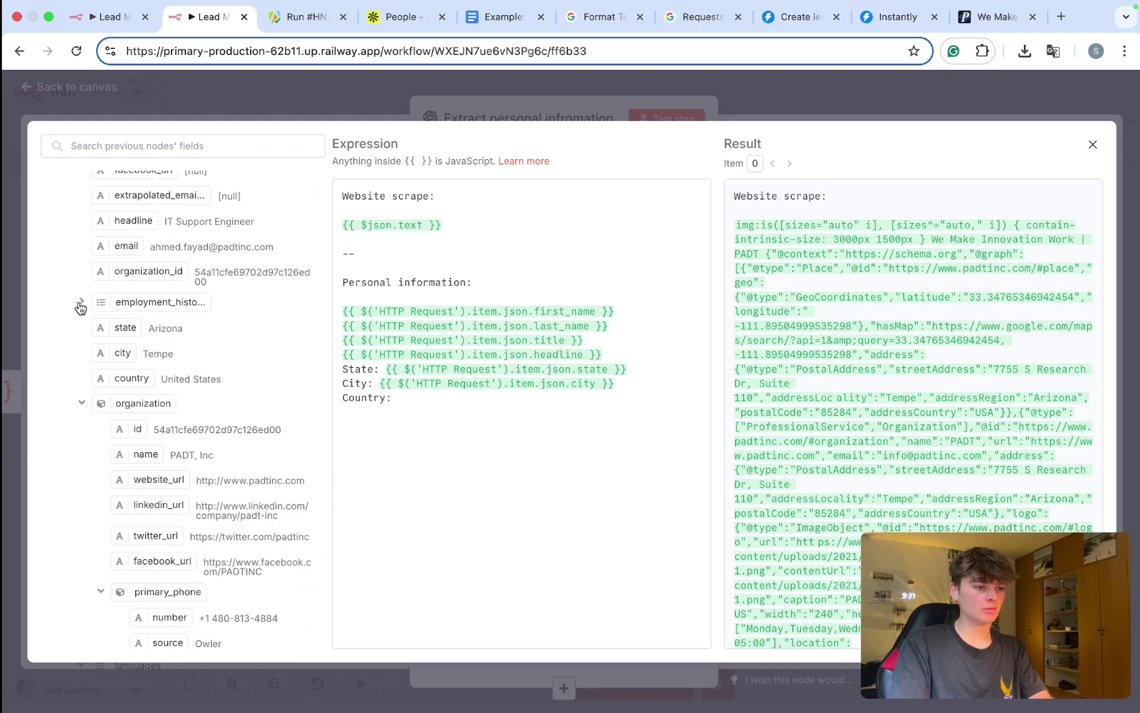
{"action": "scroll", "coordinate": [79, 307], "scroll_direction": "down", "scroll_amount": 1}
{"action": "left_click_drag", "start_coordinate": [116, 343], "coordinate": [445, 407]}
{"action": "key", "text": "Return"}
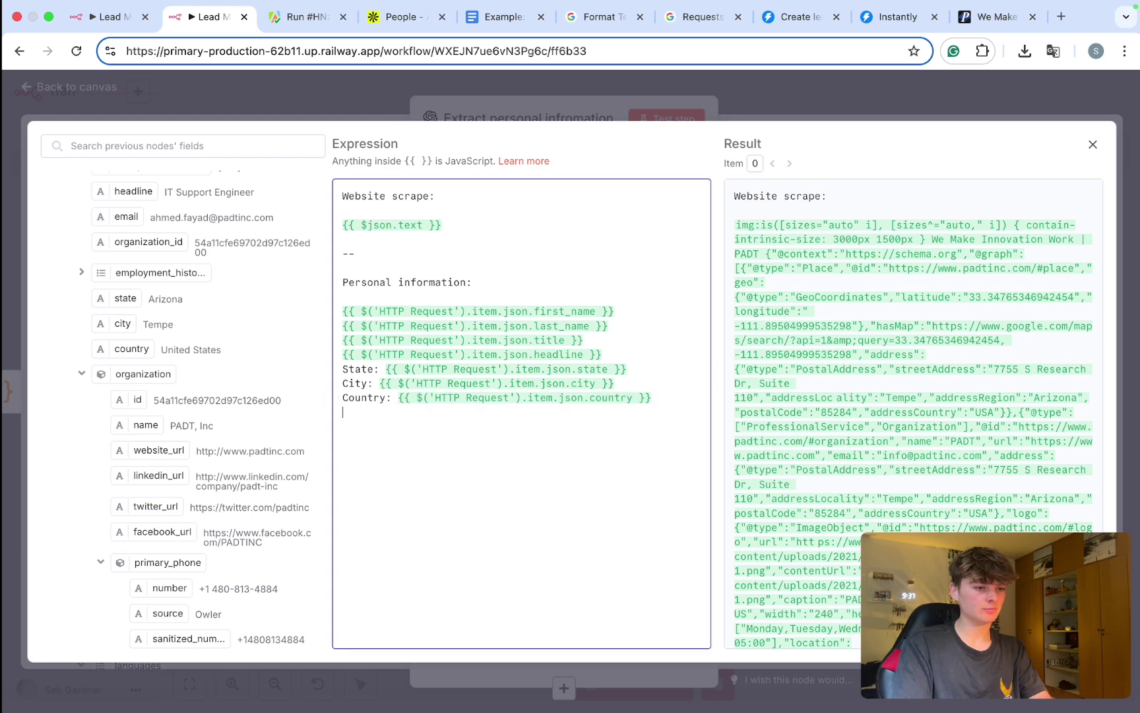
Step: Add a 'Company Name:' line mapped to organization.name
{"action": "scroll", "coordinate": [86, 382], "scroll_direction": "down", "scroll_amount": 3}
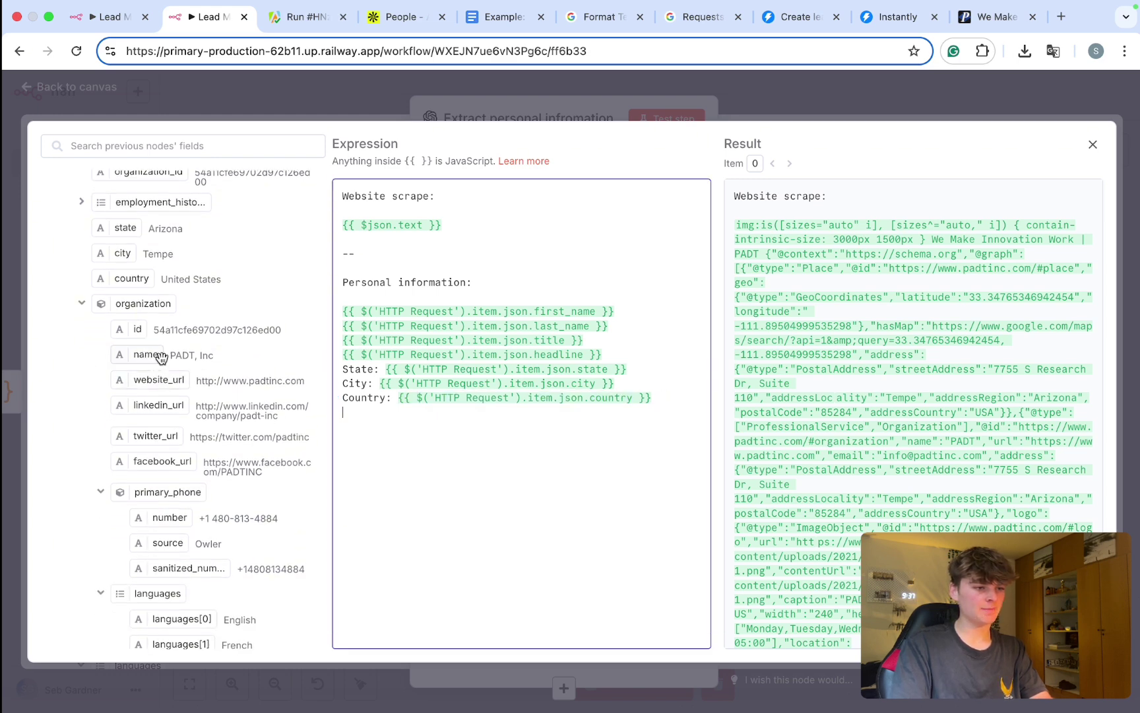
{"action": "type", "text": "Com"}
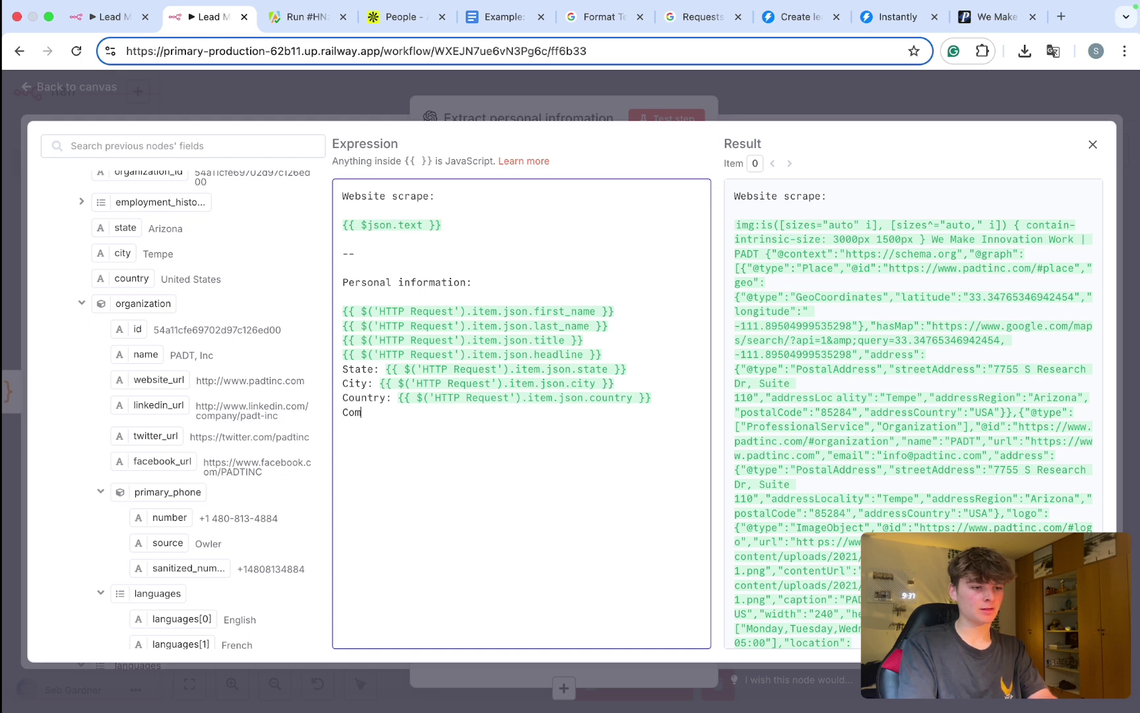
{"action": "type", "text": "pany Name:"}
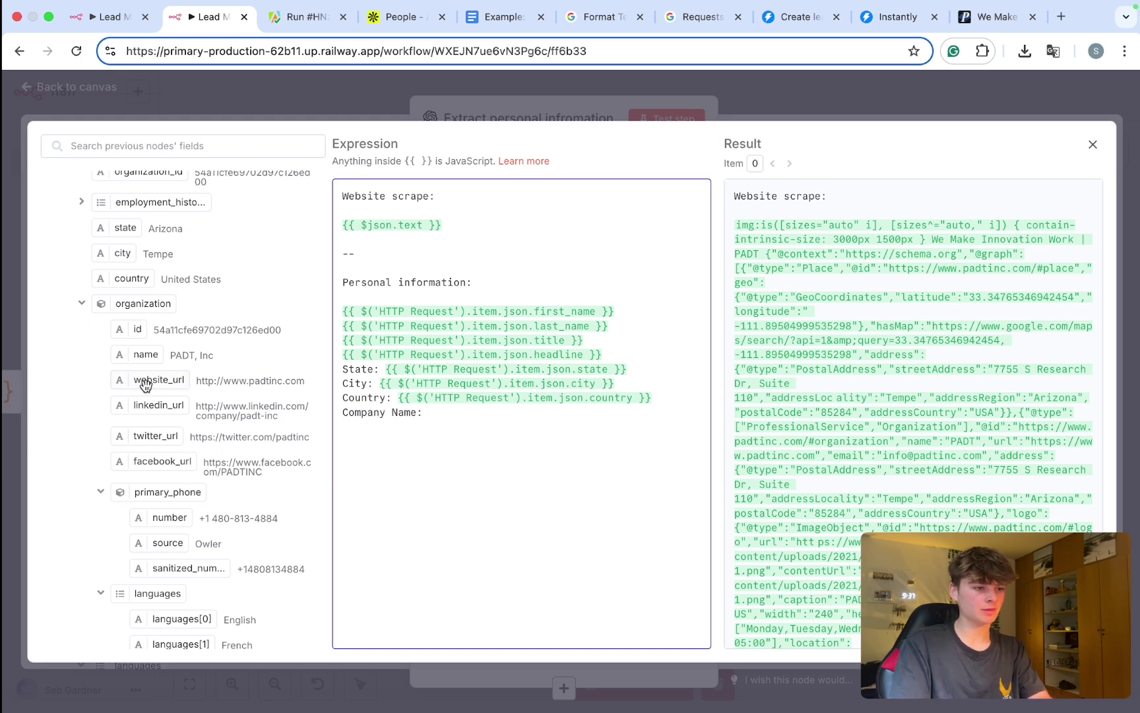
{"action": "left_click_drag", "start_coordinate": [136, 356], "coordinate": [432, 413]}
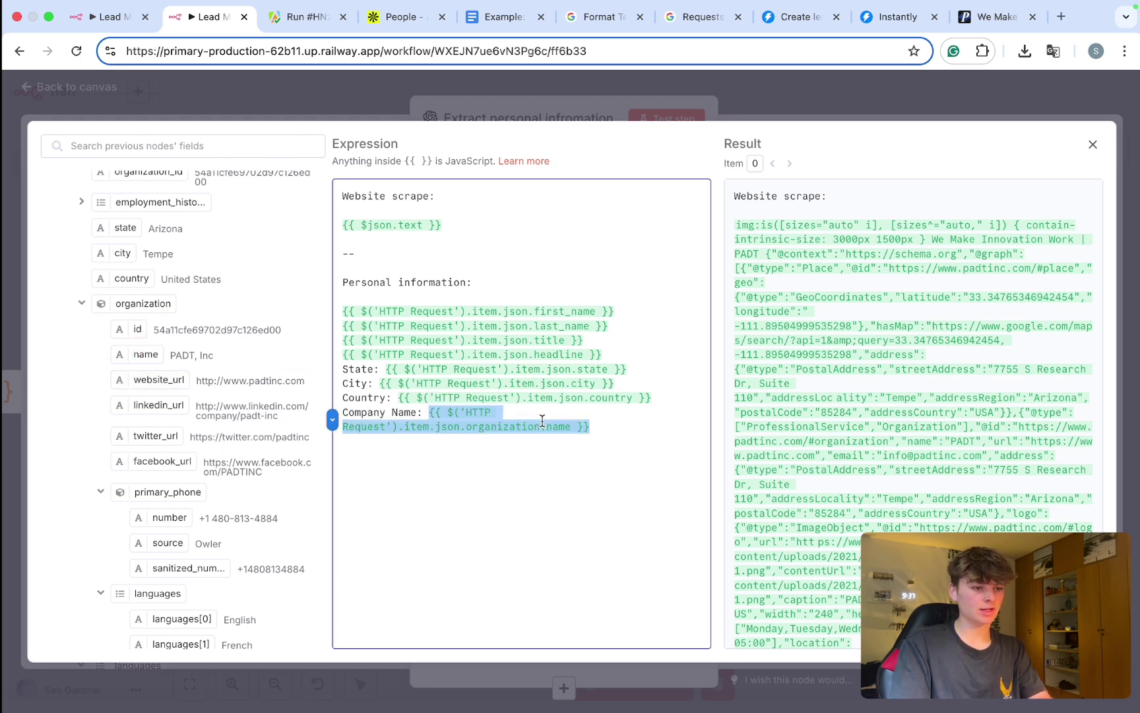
{"action": "scroll", "coordinate": [138, 403], "scroll_direction": "down", "scroll_amount": 3}
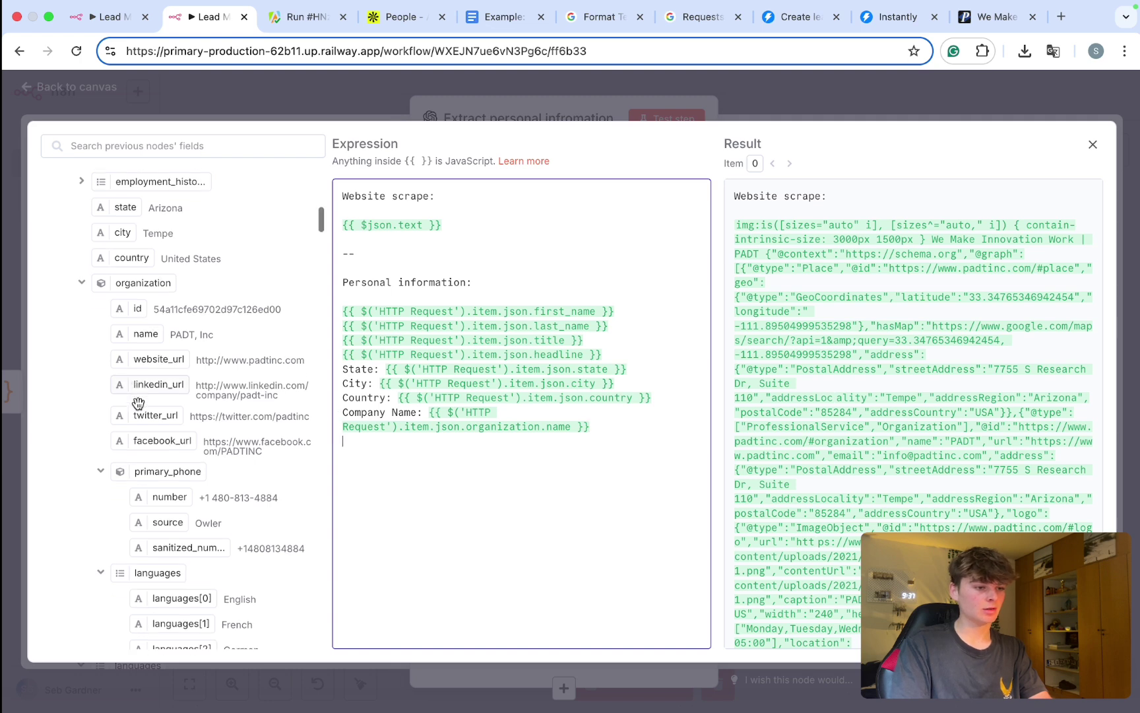
{"action": "key", "text": "Return"}
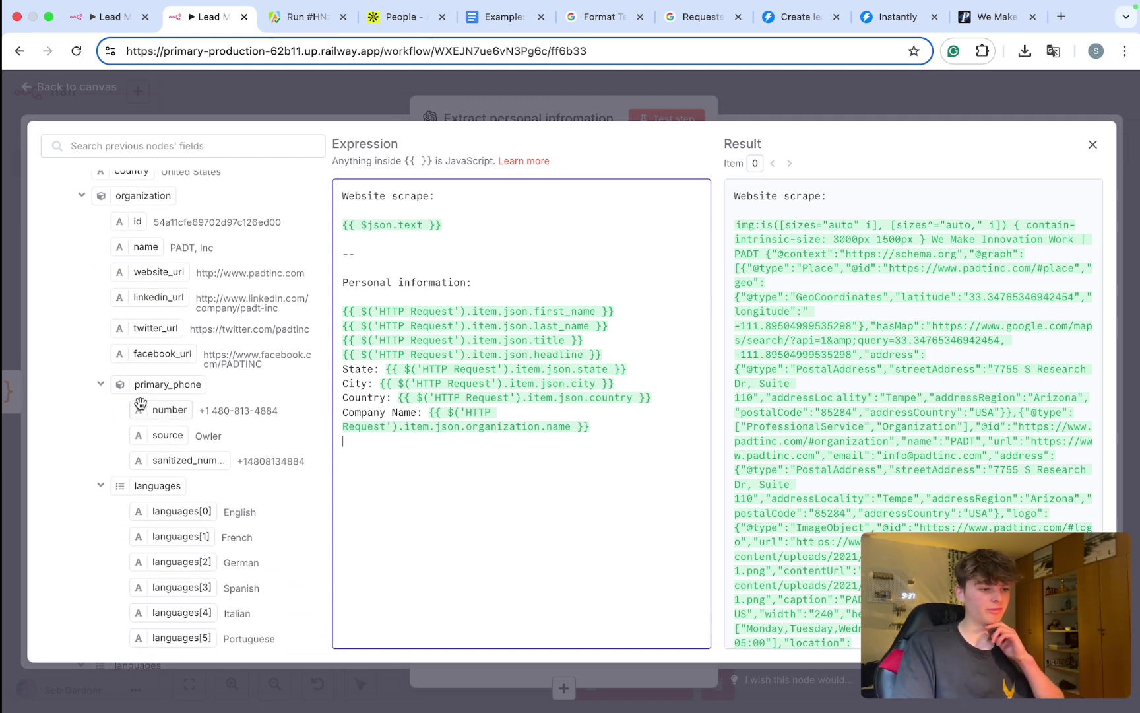
Step: Add a 'Founded Year:' line mapped to organization.founded_year
{"action": "scroll", "coordinate": [129, 473], "scroll_direction": "down", "scroll_amount": 1}
{"action": "scroll", "coordinate": [127, 467], "scroll_direction": "down", "scroll_amount": 5}
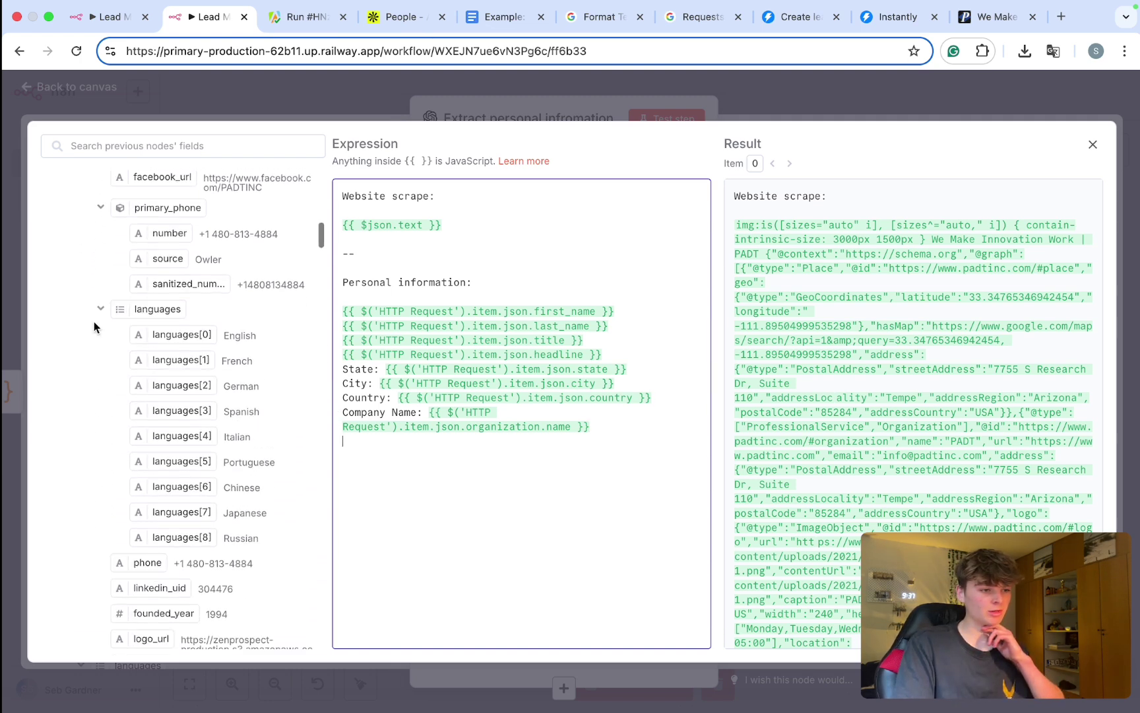
{"action": "left_click", "coordinate": [98, 307]}
{"action": "scroll", "coordinate": [98, 324], "scroll_direction": "down", "scroll_amount": 1}
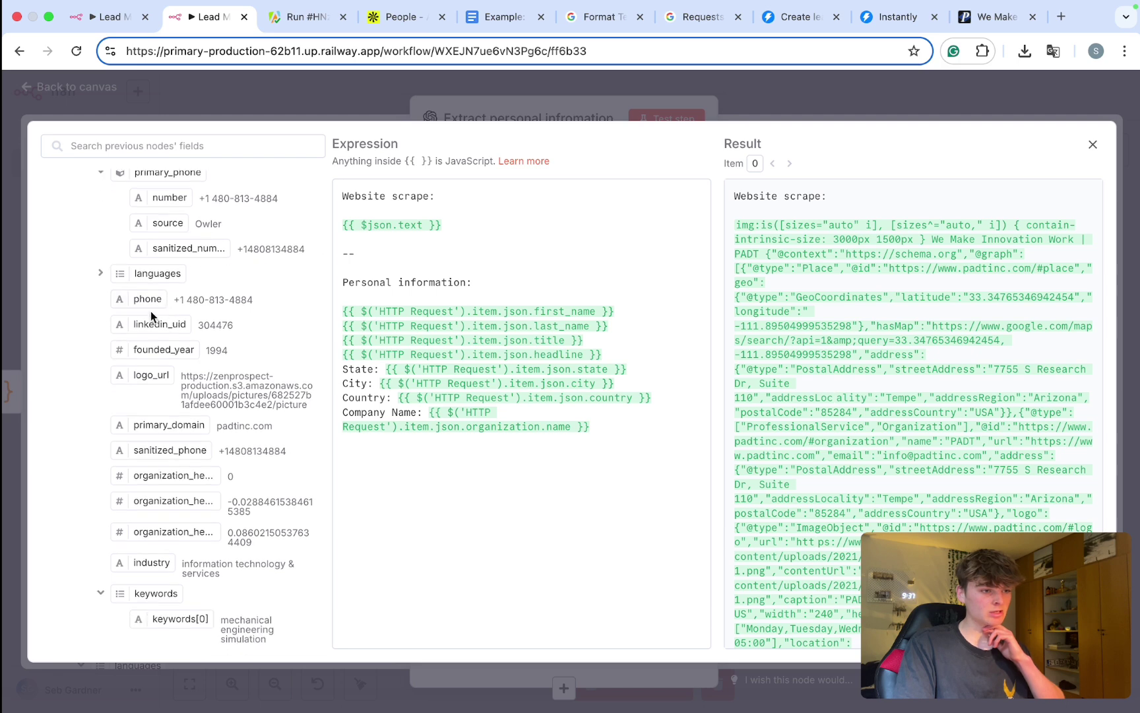
{"action": "scroll", "coordinate": [171, 347], "scroll_direction": "down", "scroll_amount": 3}
{"action": "left_click", "coordinate": [355, 442]}
{"action": "type", "text": "Founded"}
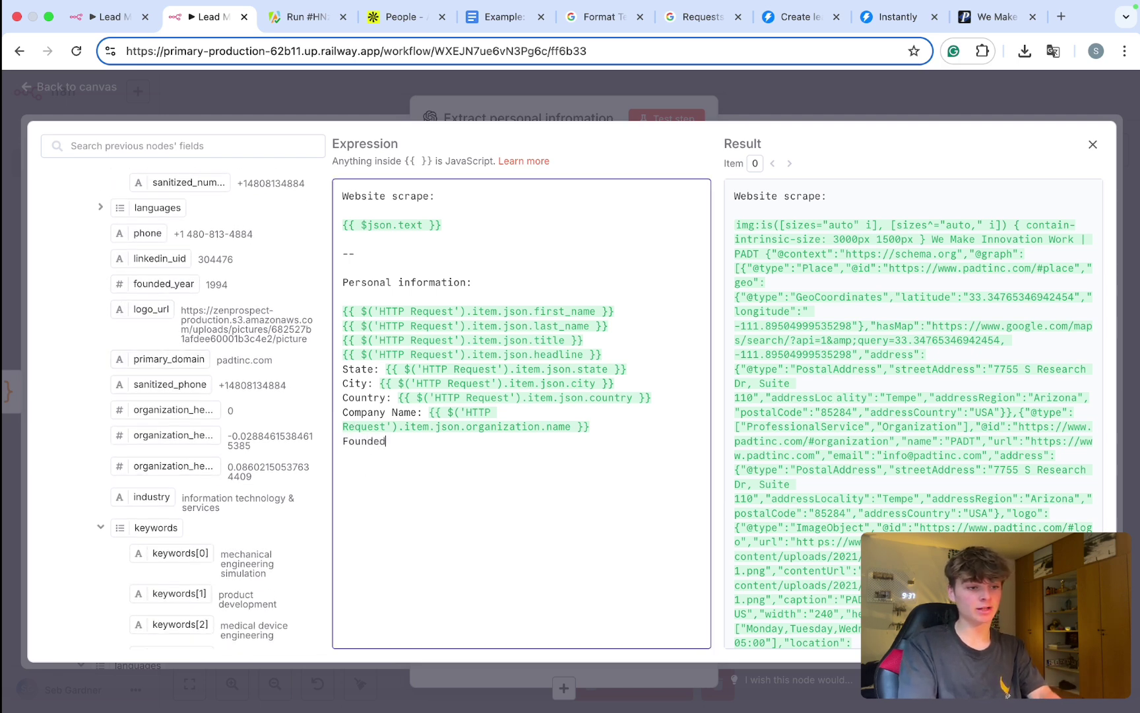
{"action": "type", "text": " Year:"}
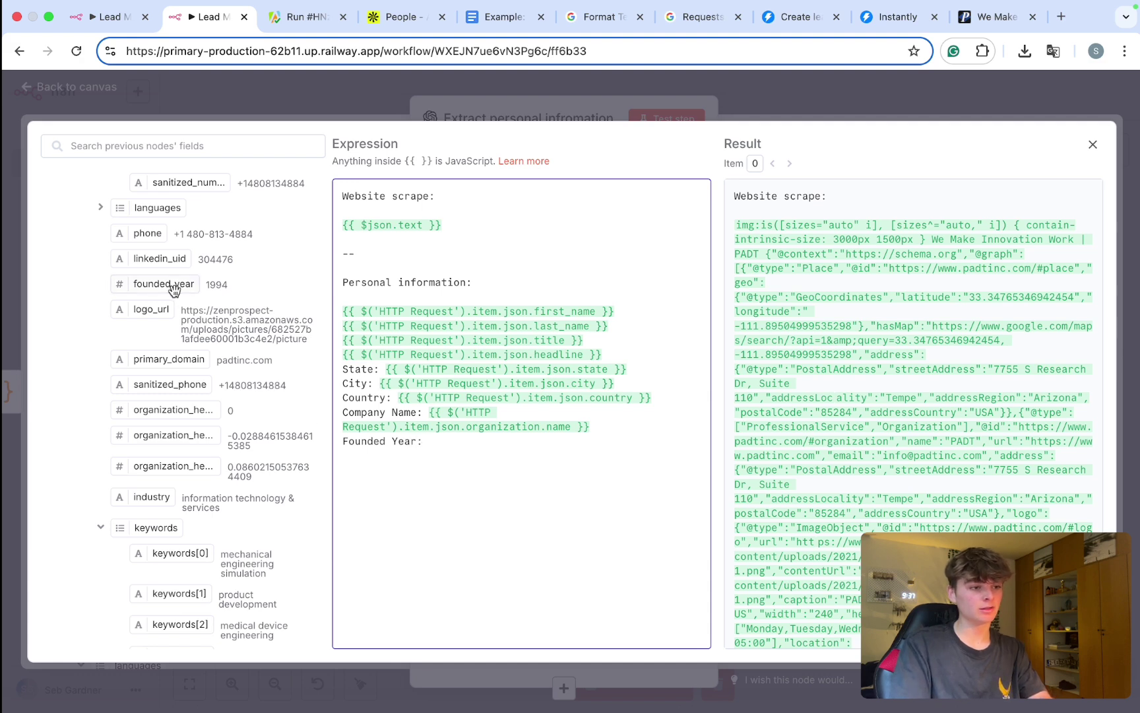
{"action": "left_click_drag", "start_coordinate": [153, 284], "coordinate": [449, 441]}
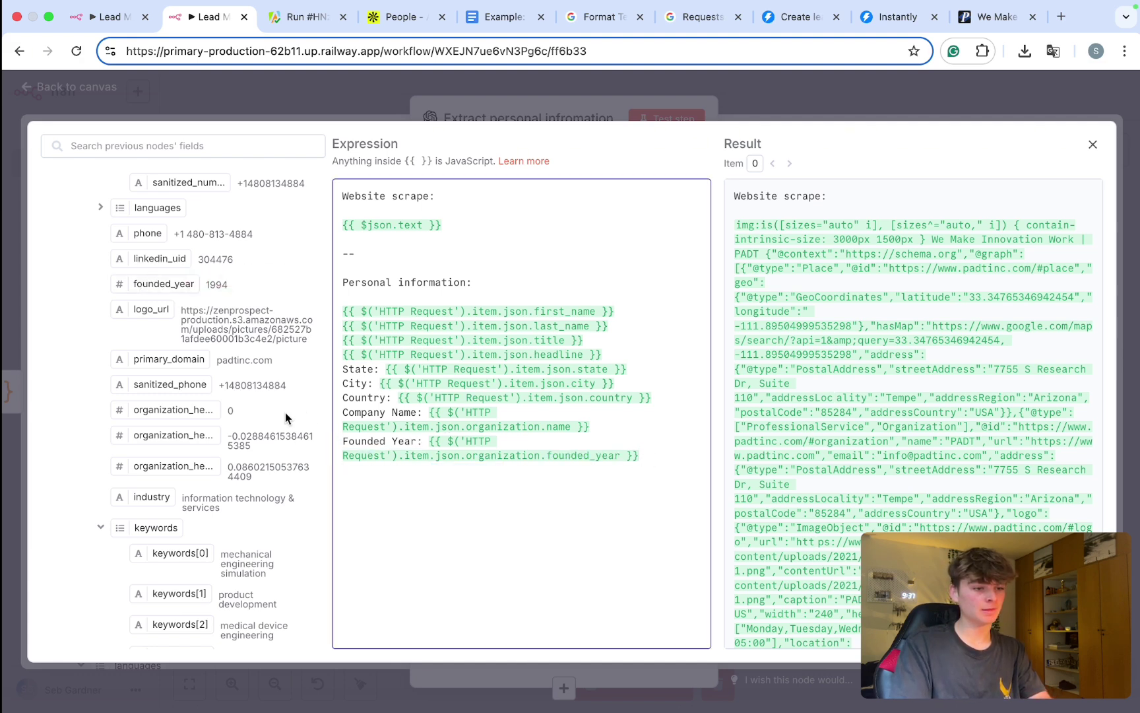
{"action": "scroll", "coordinate": [169, 377], "scroll_direction": "down", "scroll_amount": 4}
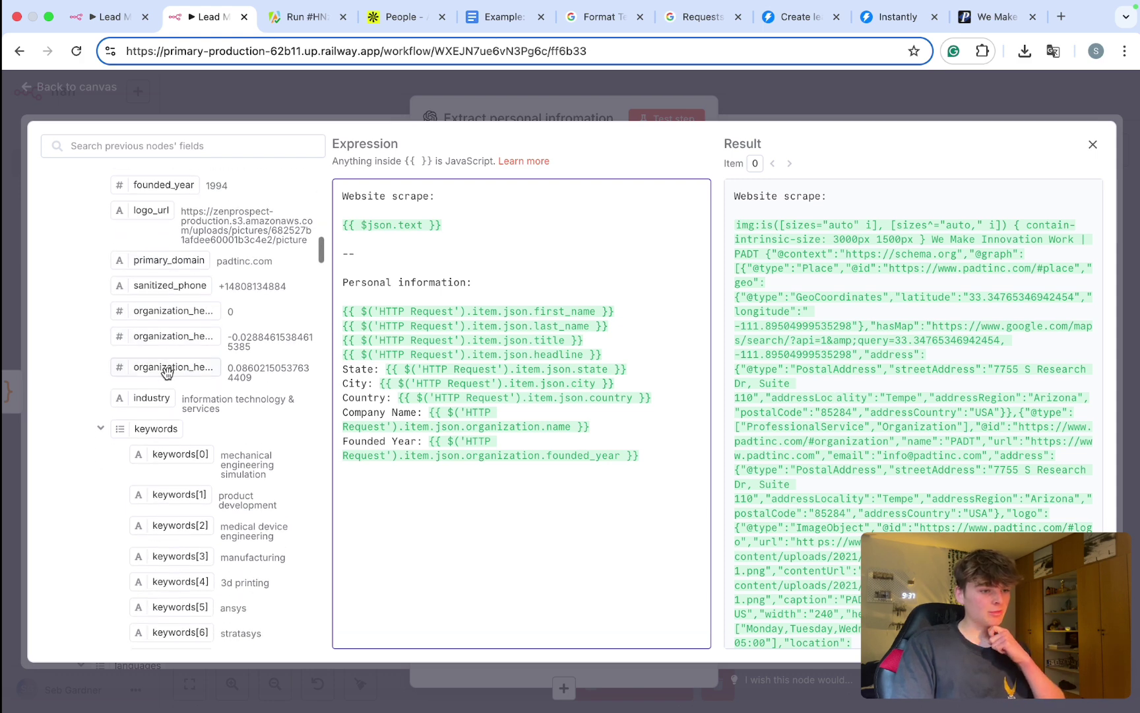
{"action": "scroll", "coordinate": [169, 378], "scroll_direction": "down", "scroll_amount": 1}
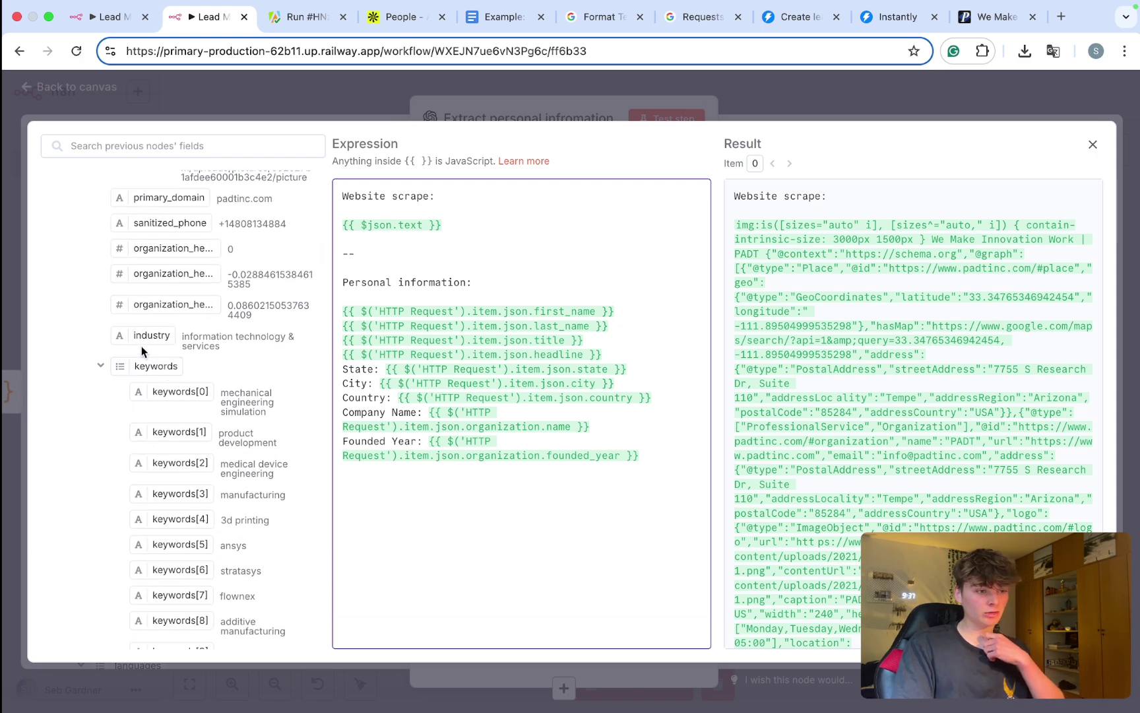
Step: Delete the partly typed Industry line so the prompt ends at Founded Year
{"action": "key", "text": "Return"}
{"action": "type", "text": "INdustry:"}
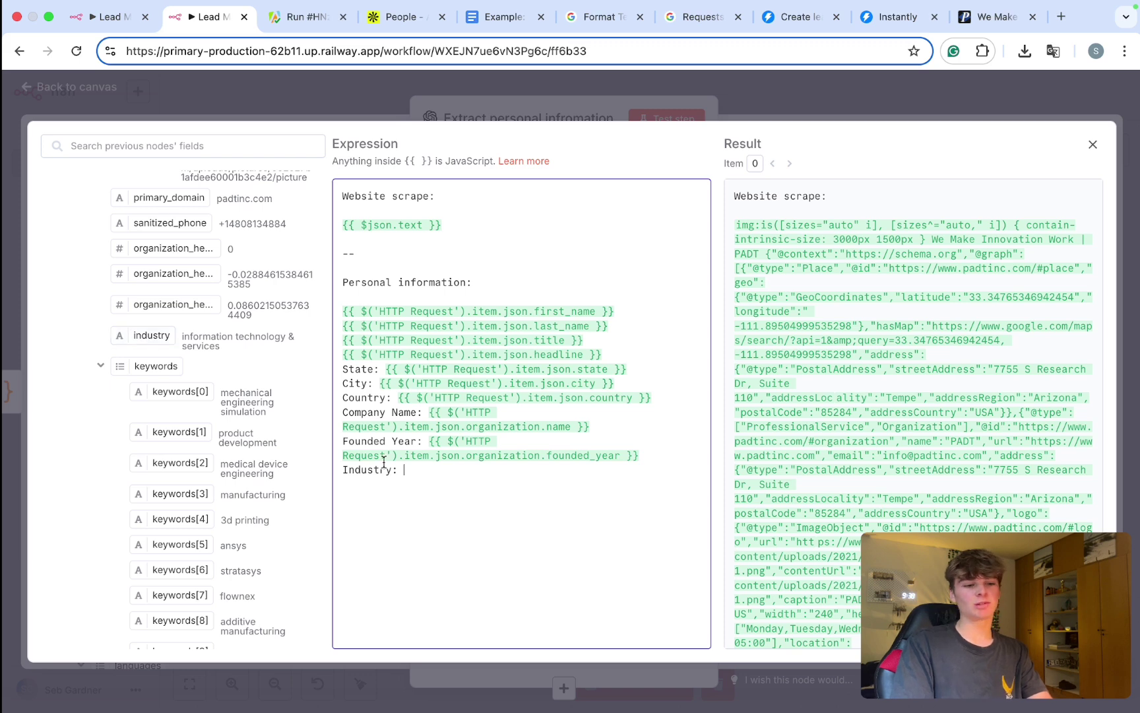
{"action": "left_click_drag", "start_coordinate": [416, 466], "coordinate": [351, 466]}
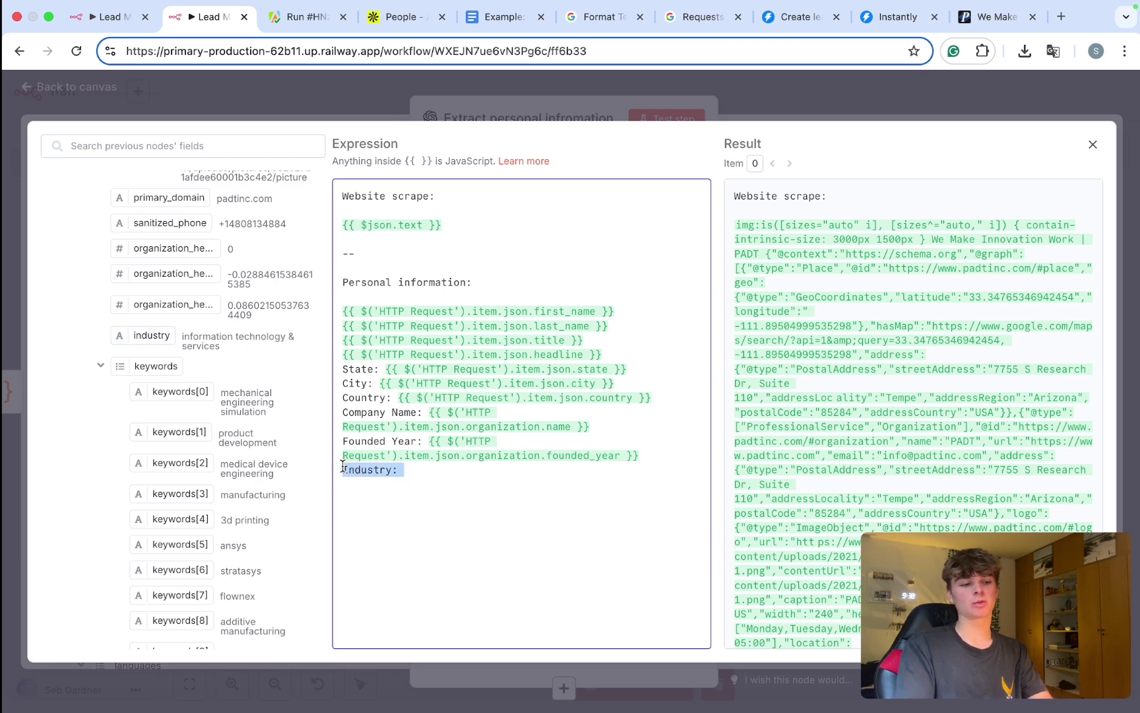
{"action": "key", "text": "BackSpace"}
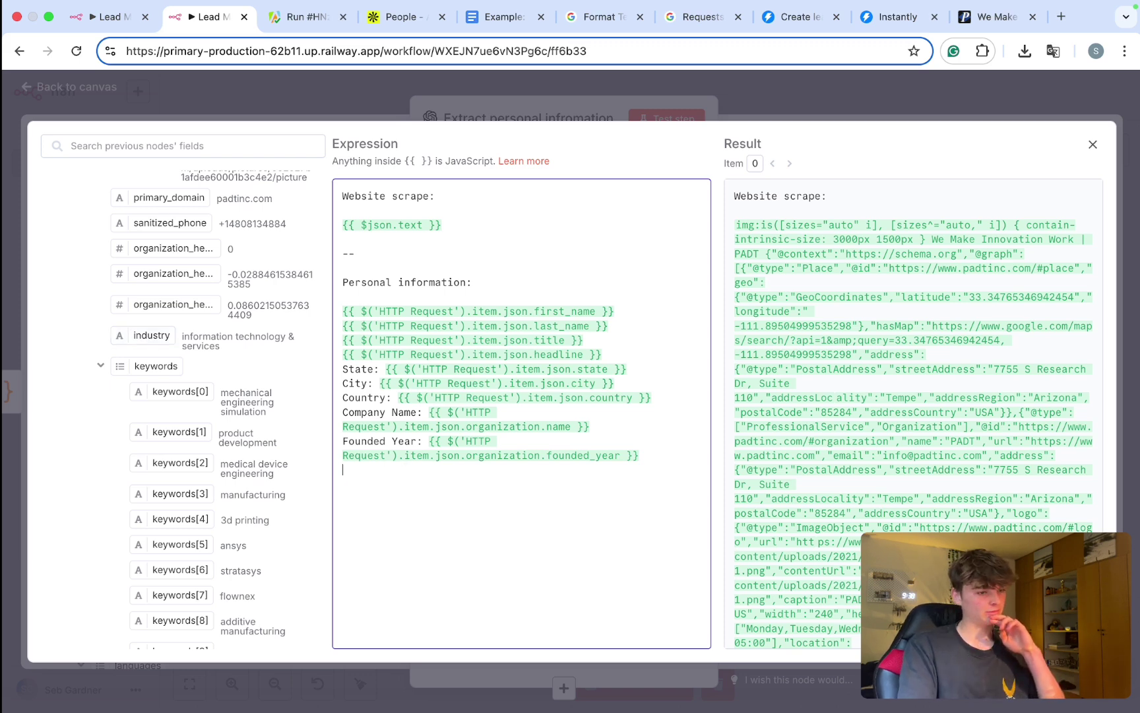
Step: Collapse the keywords list, browse the HTTP Request input fields, then close the expression editor
{"action": "left_click", "coordinate": [103, 368]}
{"action": "scroll", "coordinate": [109, 380], "scroll_direction": "down", "scroll_amount": 3}
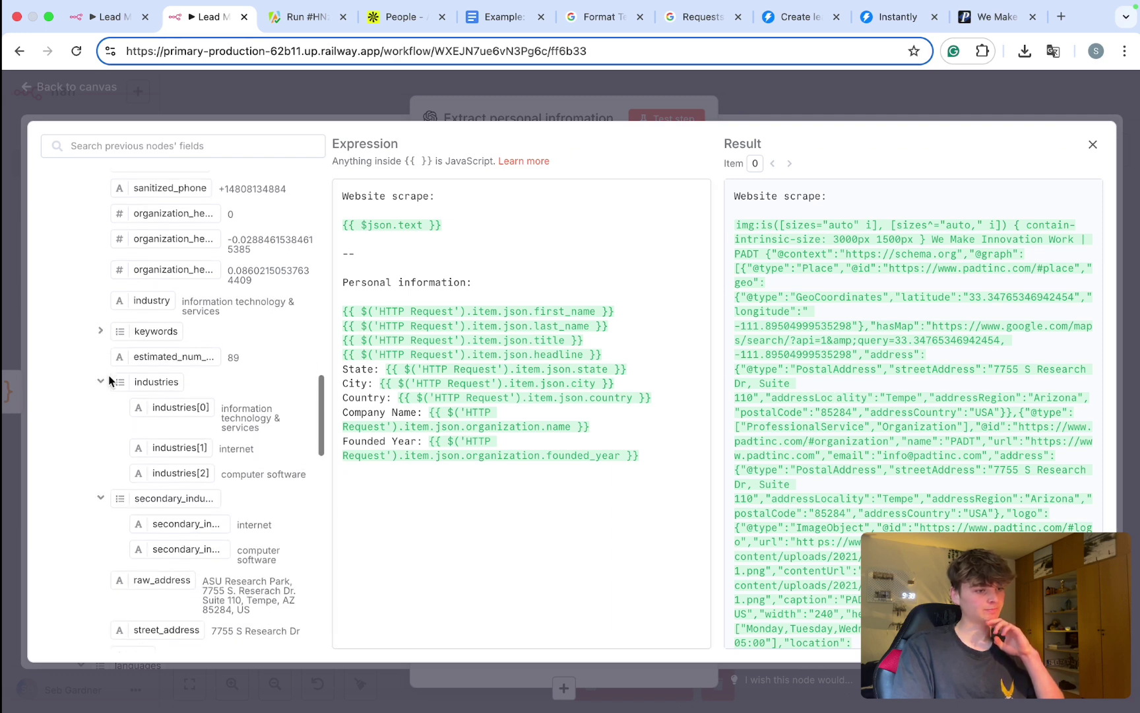
{"action": "scroll", "coordinate": [109, 380], "scroll_direction": "down", "scroll_amount": 4}
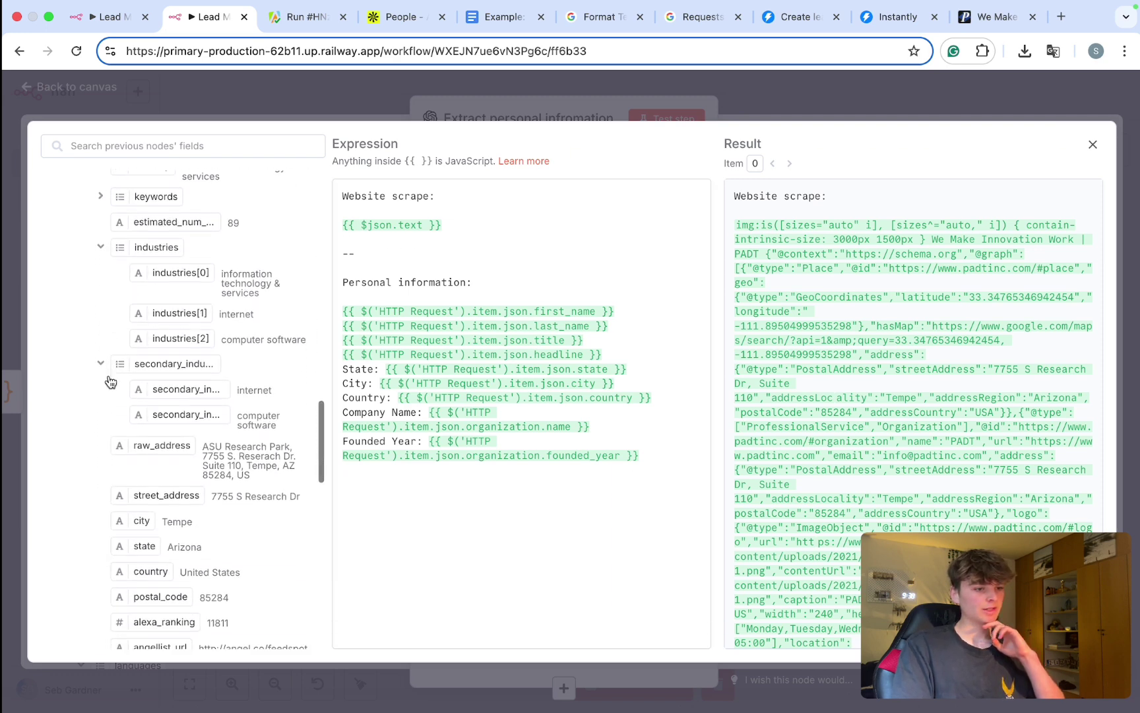
{"action": "scroll", "coordinate": [109, 380], "scroll_direction": "down", "scroll_amount": 3}
{"action": "scroll", "coordinate": [109, 380], "scroll_direction": "down", "scroll_amount": 3}
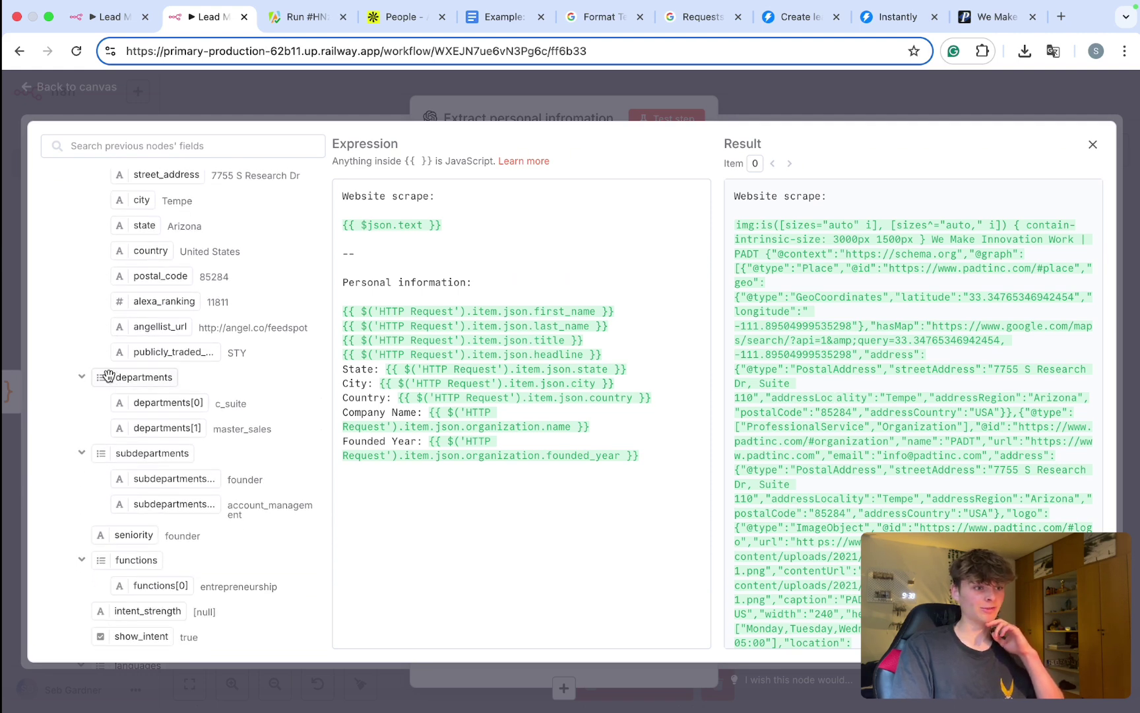
{"action": "scroll", "coordinate": [118, 360], "scroll_direction": "down", "scroll_amount": 2}
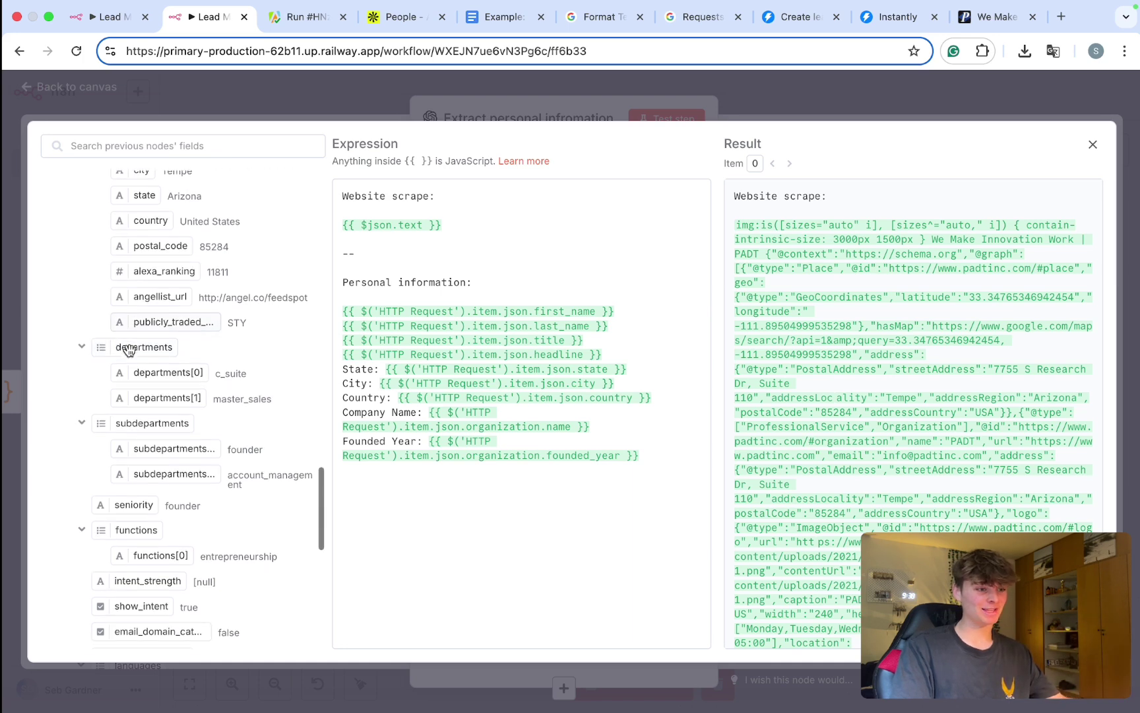
{"action": "scroll", "coordinate": [129, 350], "scroll_direction": "down", "scroll_amount": 5}
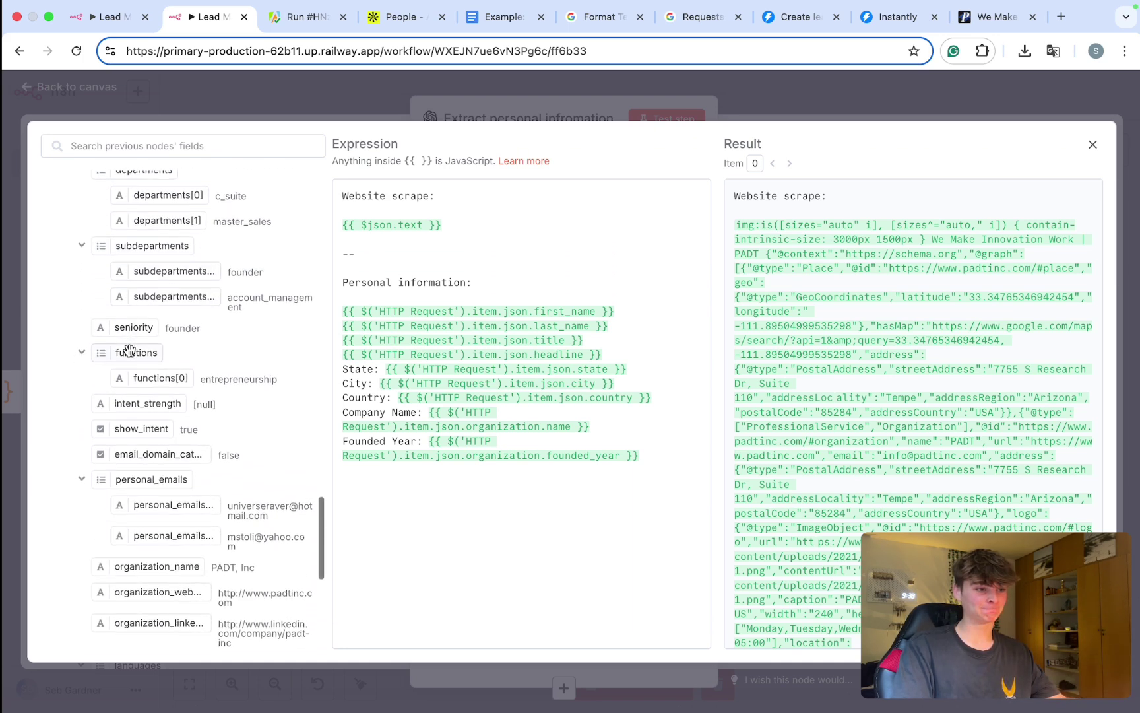
{"action": "scroll", "coordinate": [129, 350], "scroll_direction": "down", "scroll_amount": 4}
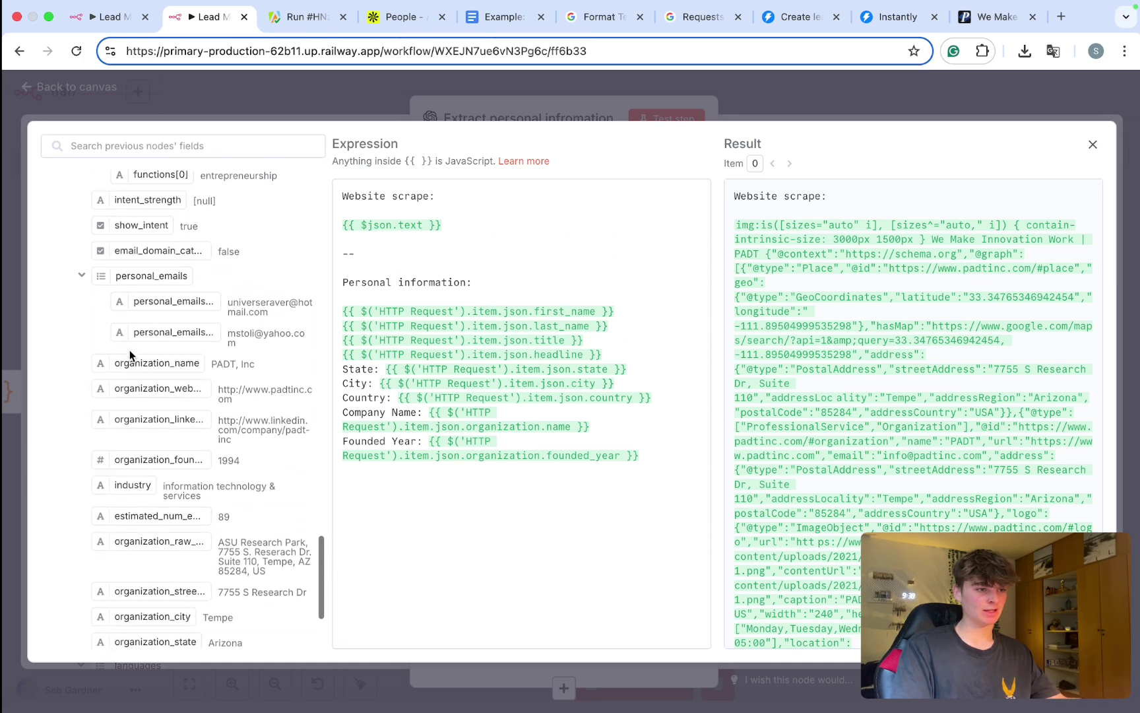
{"action": "scroll", "coordinate": [129, 353], "scroll_direction": "down", "scroll_amount": 4}
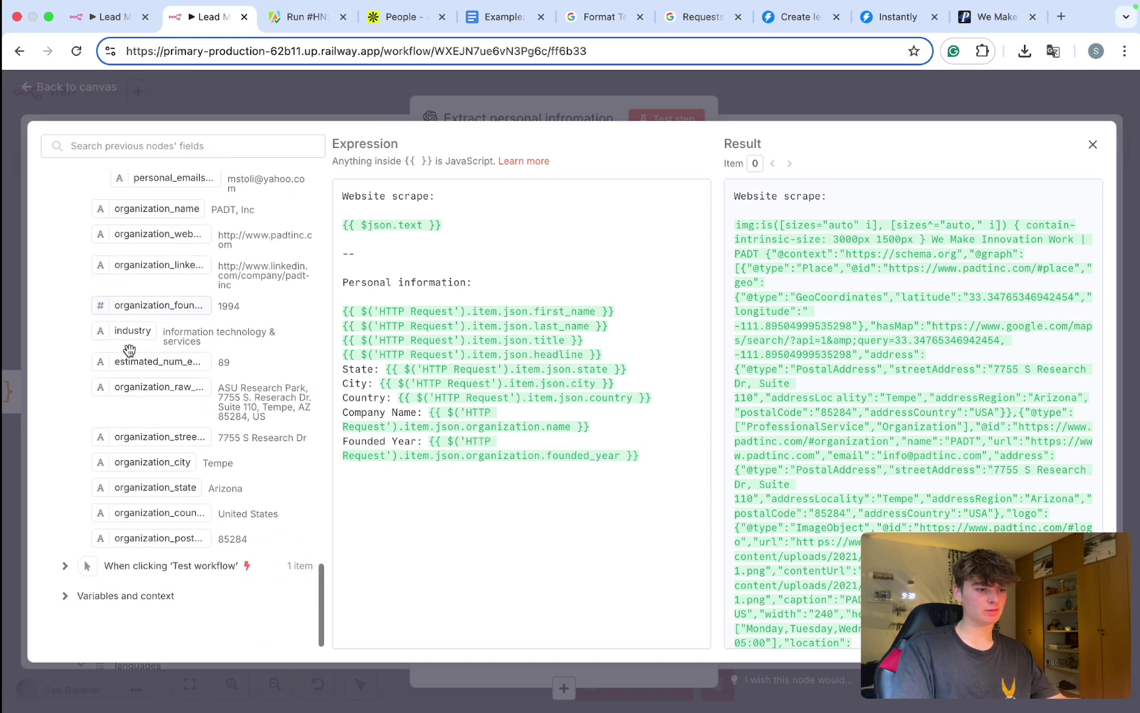
{"action": "scroll", "coordinate": [130, 350], "scroll_direction": "up", "scroll_amount": 3}
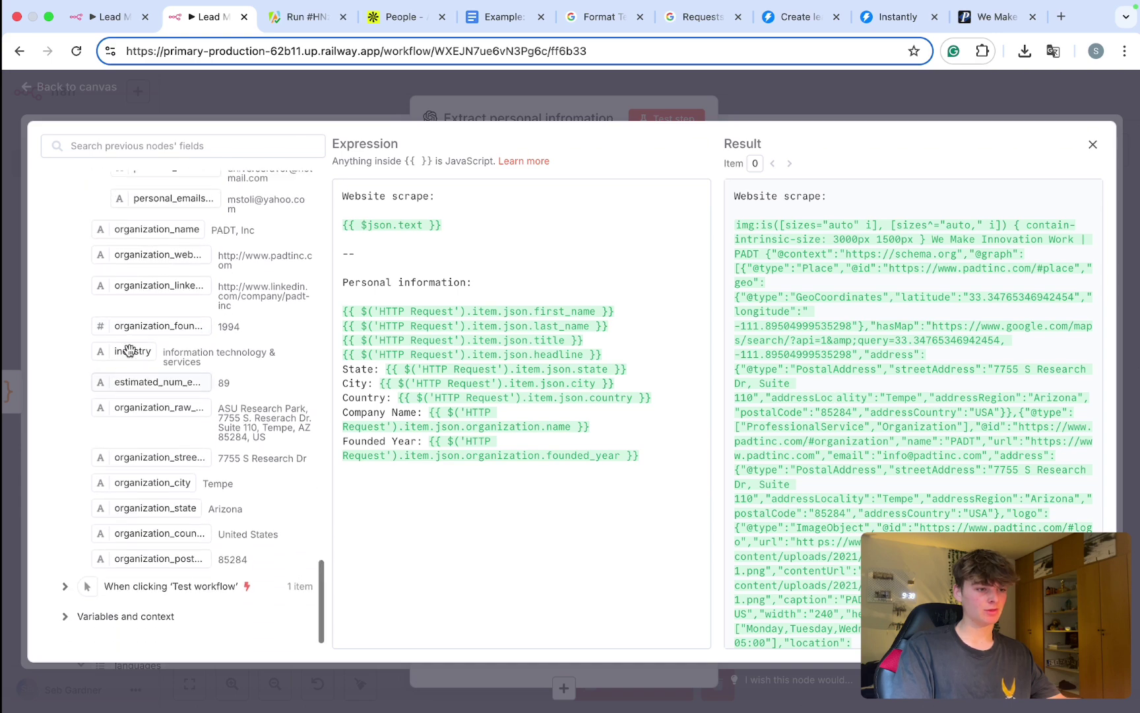
{"action": "scroll", "coordinate": [130, 350], "scroll_direction": "up", "scroll_amount": 6}
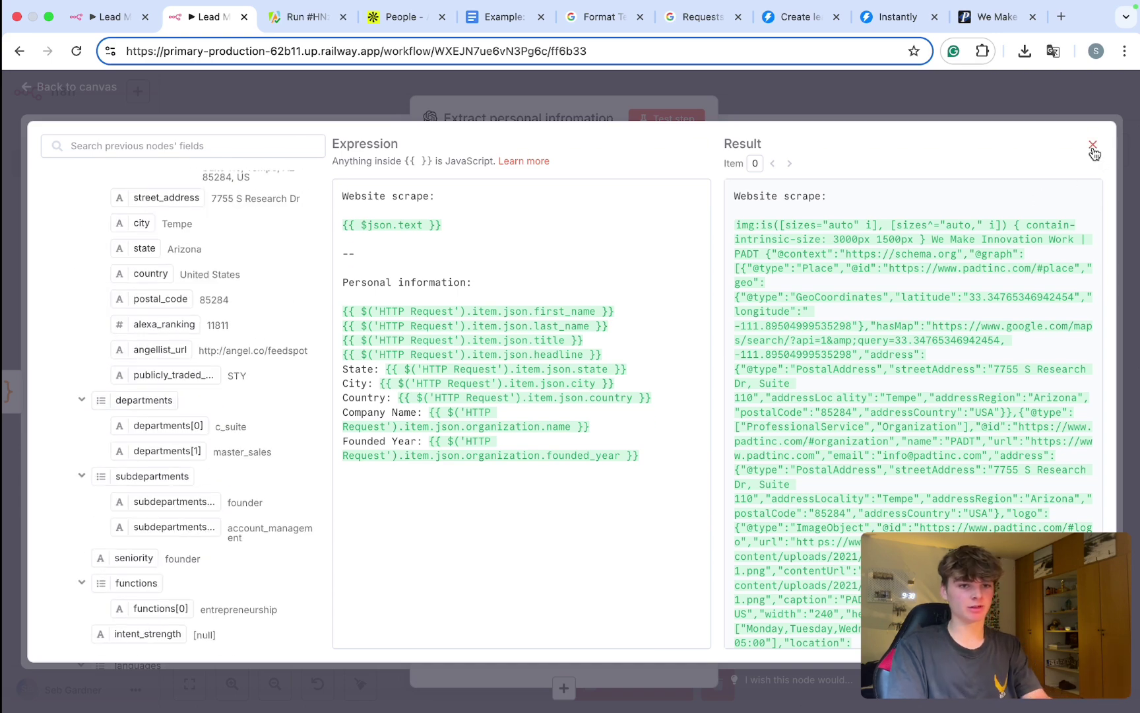
{"action": "left_click", "coordinate": [1092, 146]}
{"action": "scroll", "coordinate": [547, 388], "scroll_direction": "up", "scroll_amount": 1}
{"action": "scroll", "coordinate": [547, 388], "scroll_direction": "down", "scroll_amount": 1}
{"action": "left_click", "coordinate": [509, 413]}
{"action": "scroll", "coordinate": [509, 413], "scroll_direction": "down", "scroll_amount": 1}
{"action": "scroll", "coordinate": [485, 379], "scroll_direction": "up", "scroll_amount": 3}
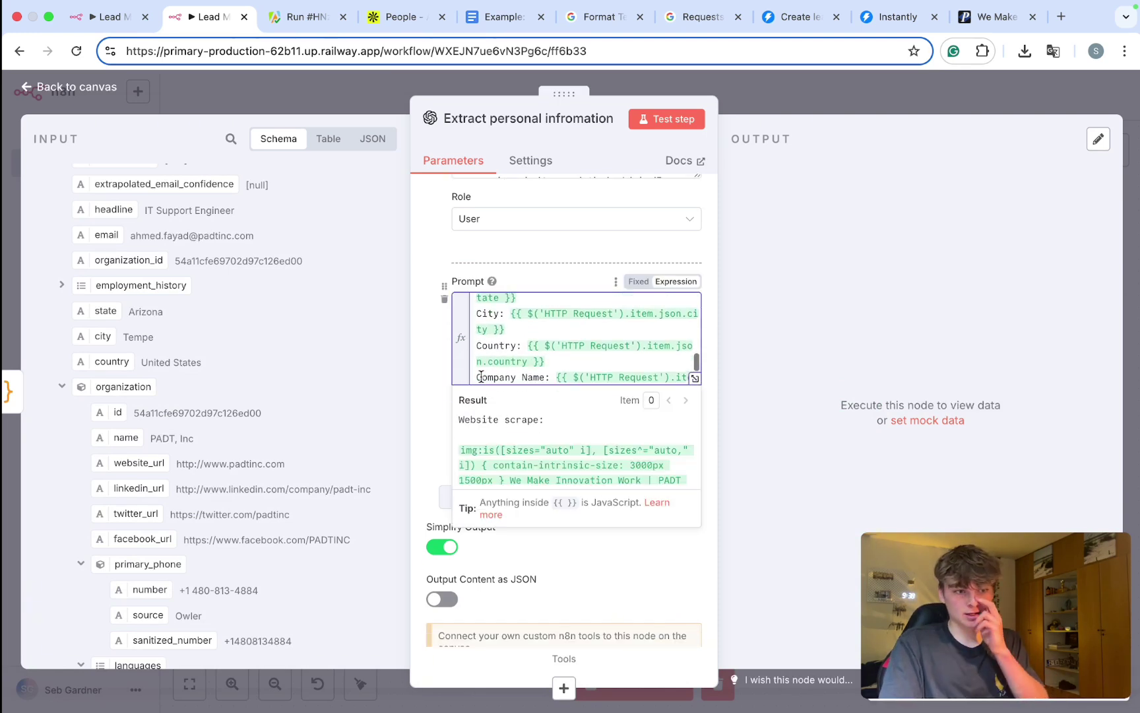
{"action": "scroll", "coordinate": [481, 377], "scroll_direction": "up", "scroll_amount": 1}
{"action": "left_click", "coordinate": [437, 391]}
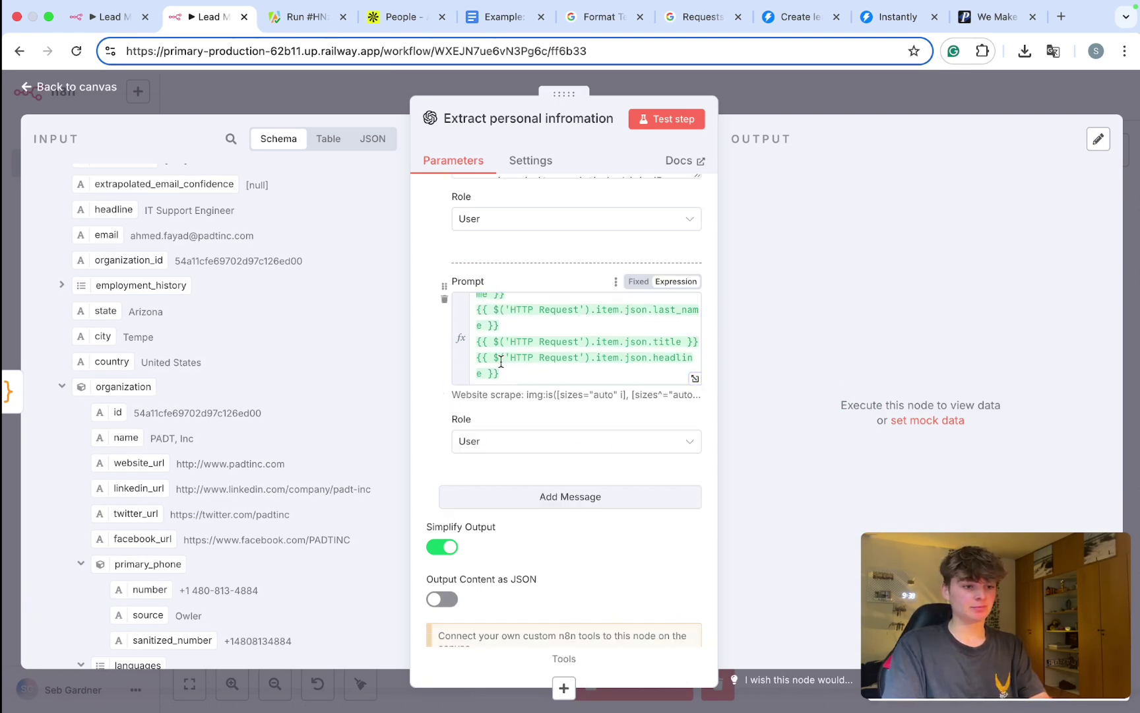
{"action": "scroll", "coordinate": [509, 453], "scroll_direction": "up", "scroll_amount": 2}
{"action": "scroll", "coordinate": [508, 451], "scroll_direction": "up", "scroll_amount": 3}
{"action": "scroll", "coordinate": [526, 386], "scroll_direction": "up", "scroll_amount": 5}
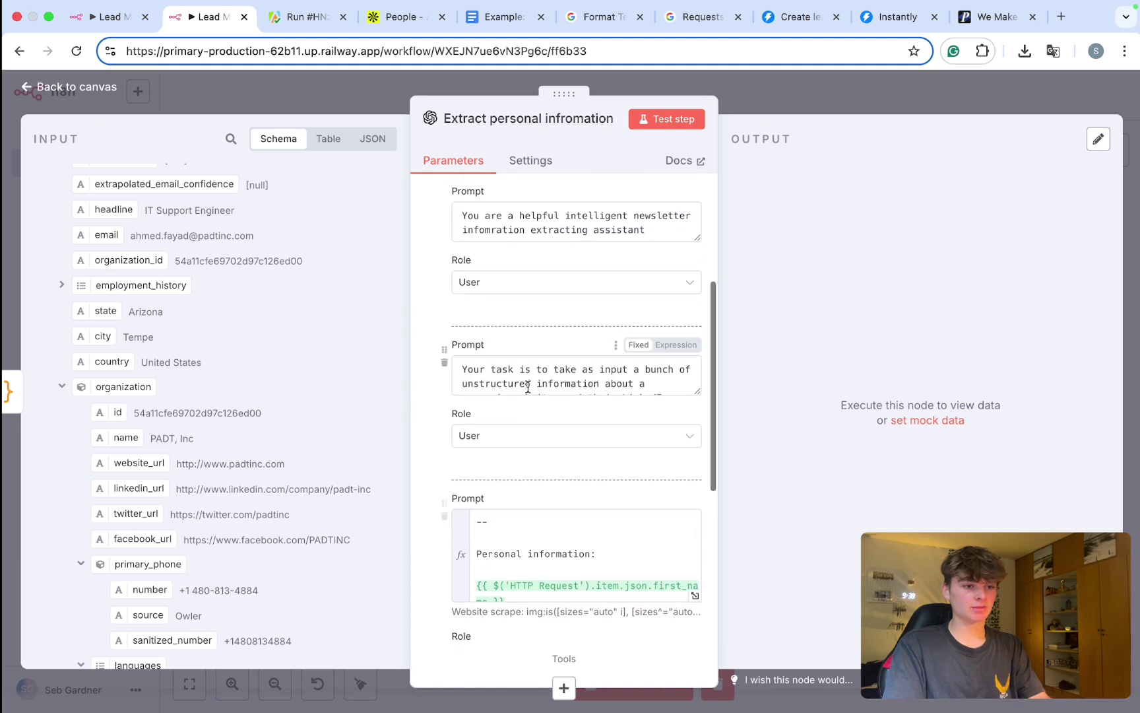
{"action": "scroll", "coordinate": [531, 370], "scroll_direction": "down", "scroll_amount": 5}
{"action": "scroll", "coordinate": [657, 303], "scroll_direction": "up", "scroll_amount": 3}
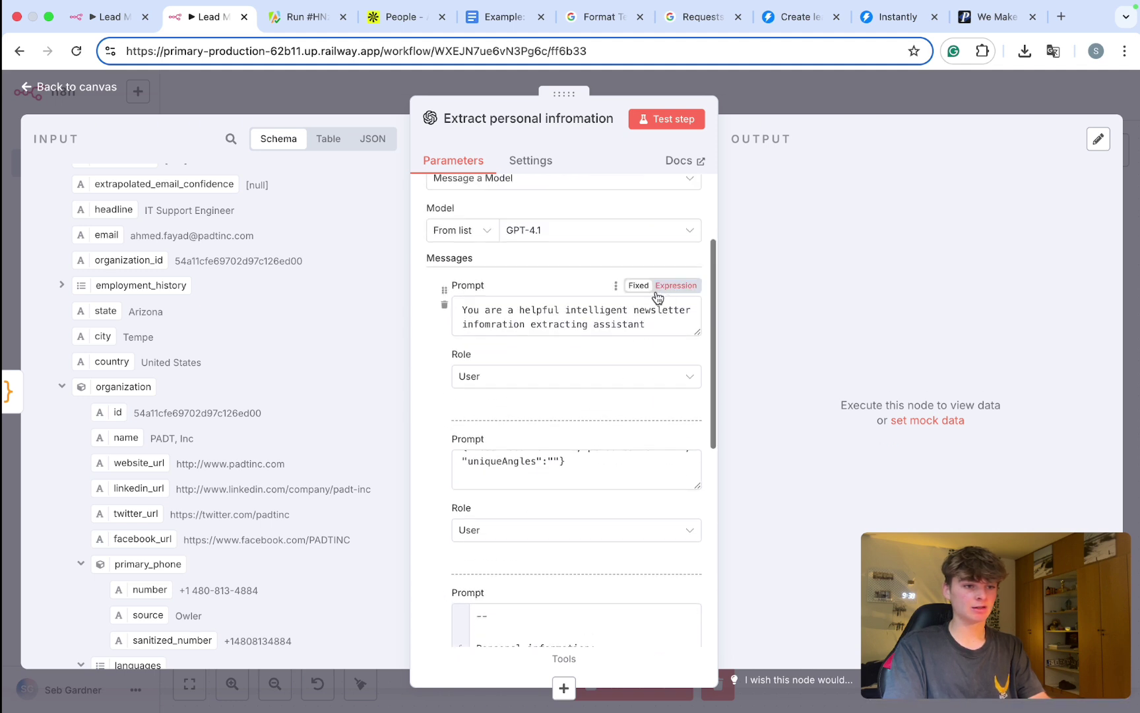
{"action": "left_click_drag", "start_coordinate": [673, 314], "coordinate": [479, 300]}
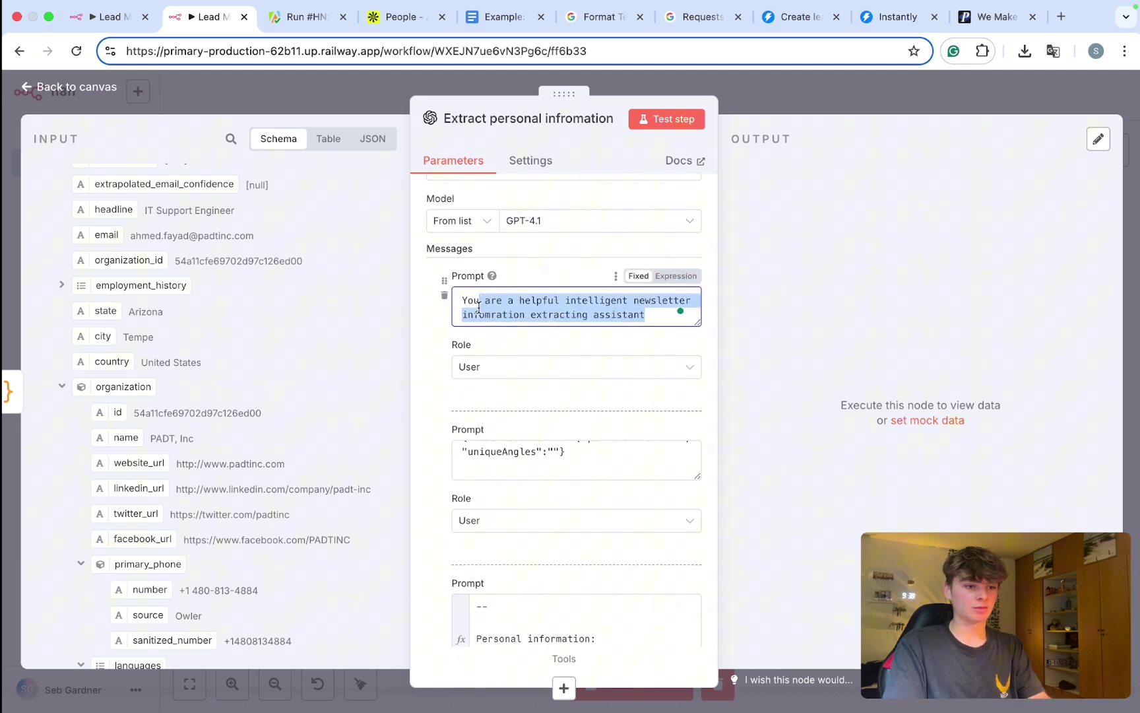
{"action": "left_click", "coordinate": [693, 455]}
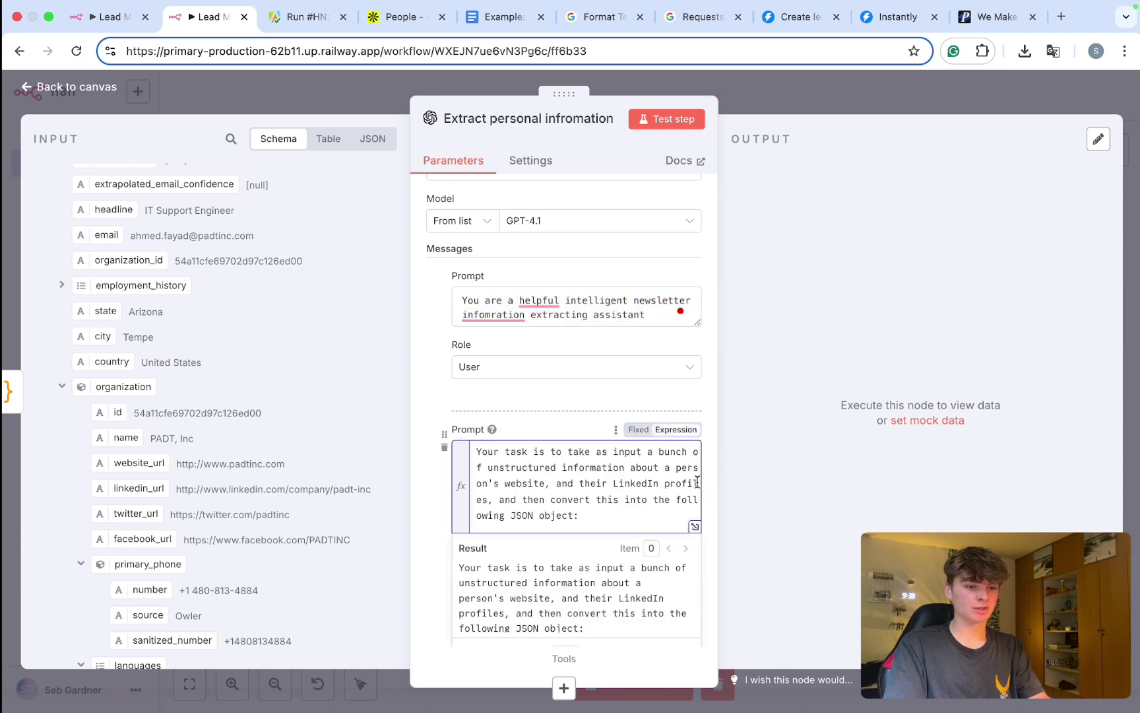
{"action": "left_click", "coordinate": [694, 528]}
{"action": "left_click_drag", "start_coordinate": [375, 211], "coordinate": [627, 196]}
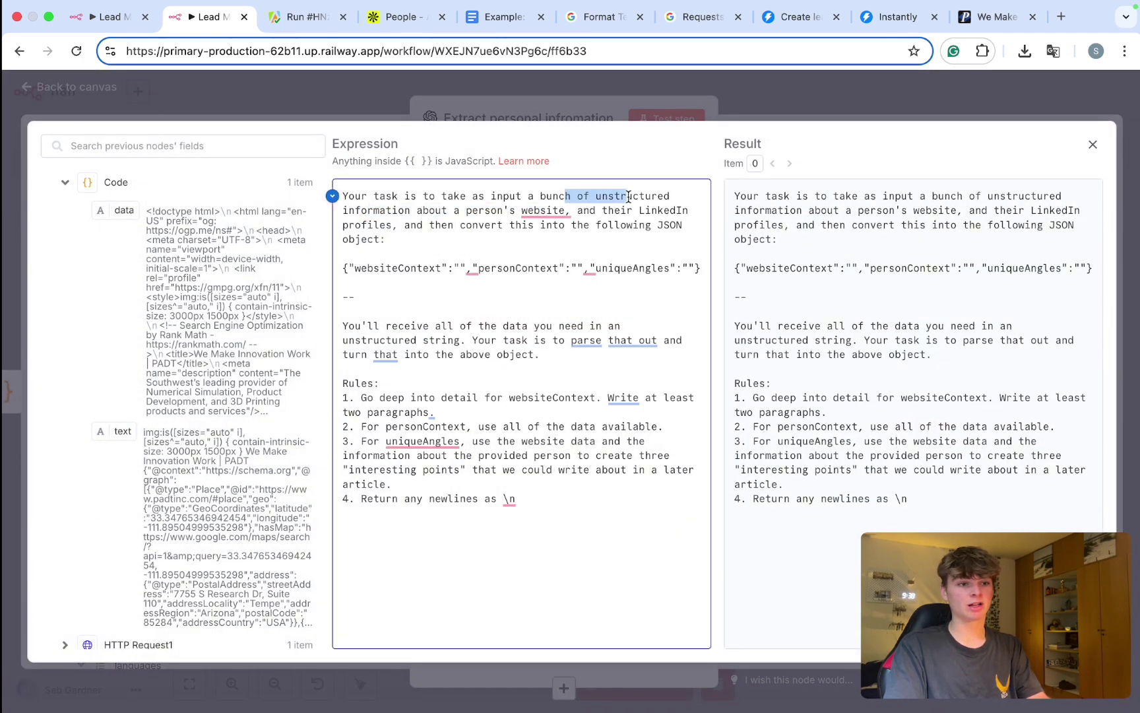
{"action": "left_click_drag", "start_coordinate": [392, 210], "coordinate": [382, 239]}
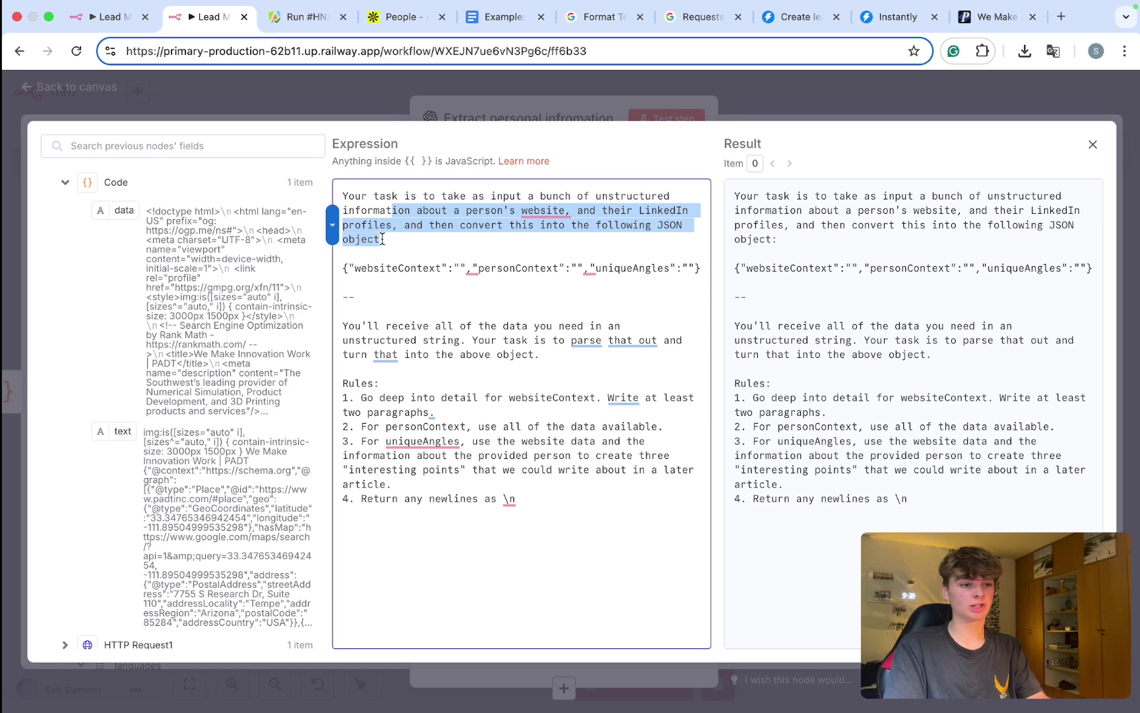
{"action": "left_click_drag", "start_coordinate": [361, 326], "coordinate": [518, 346]}
{"action": "left_click", "coordinate": [503, 348]}
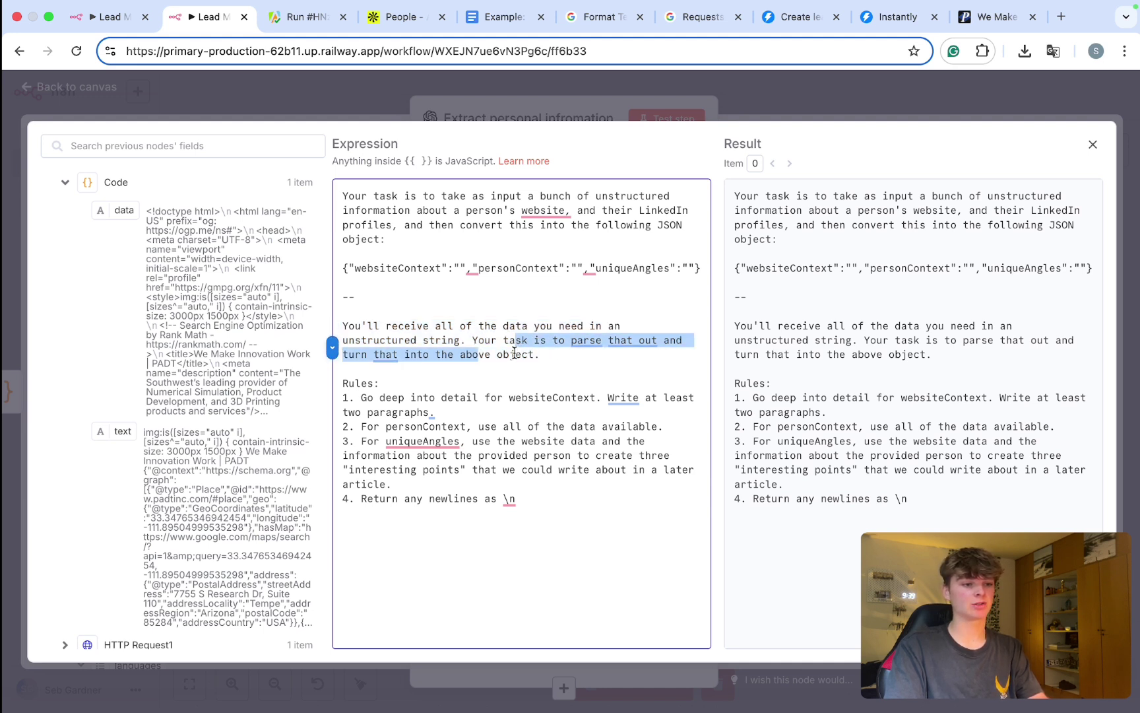
{"action": "left_click_drag", "start_coordinate": [338, 269], "coordinate": [628, 280]}
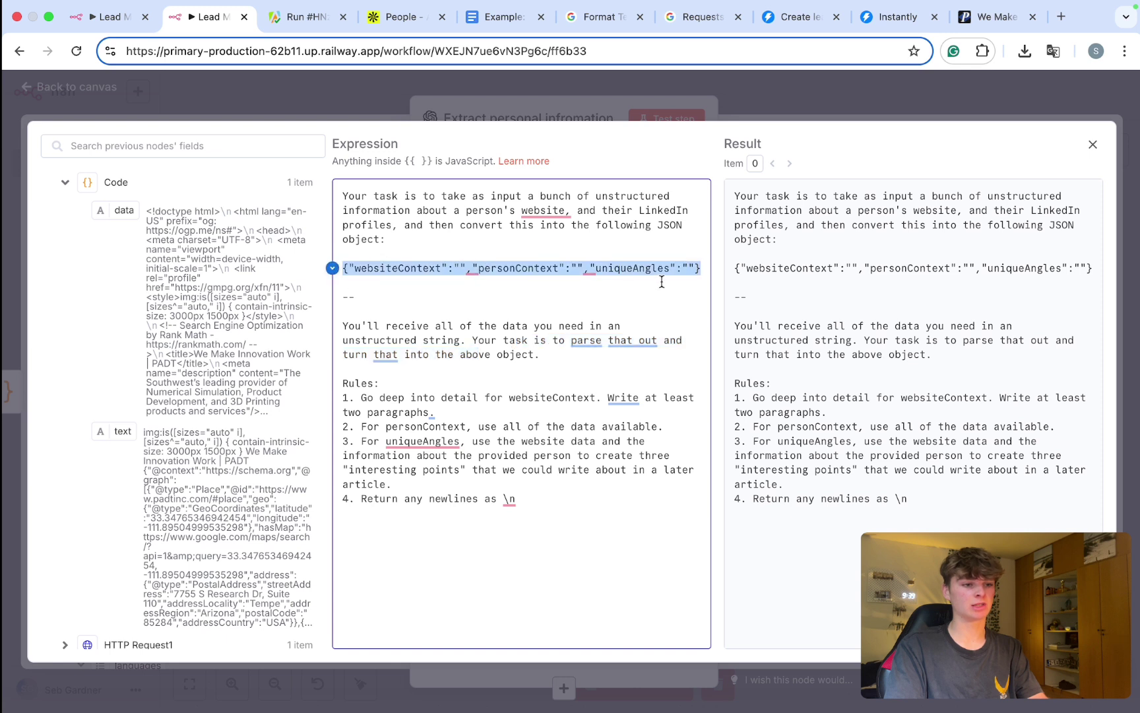
{"action": "left_click_drag", "start_coordinate": [361, 399], "coordinate": [550, 475]}
{"action": "left_click", "coordinate": [813, 109]}
{"action": "scroll", "coordinate": [535, 484], "scroll_direction": "down", "scroll_amount": 8}
{"action": "scroll", "coordinate": [536, 484], "scroll_direction": "down", "scroll_amount": 10}
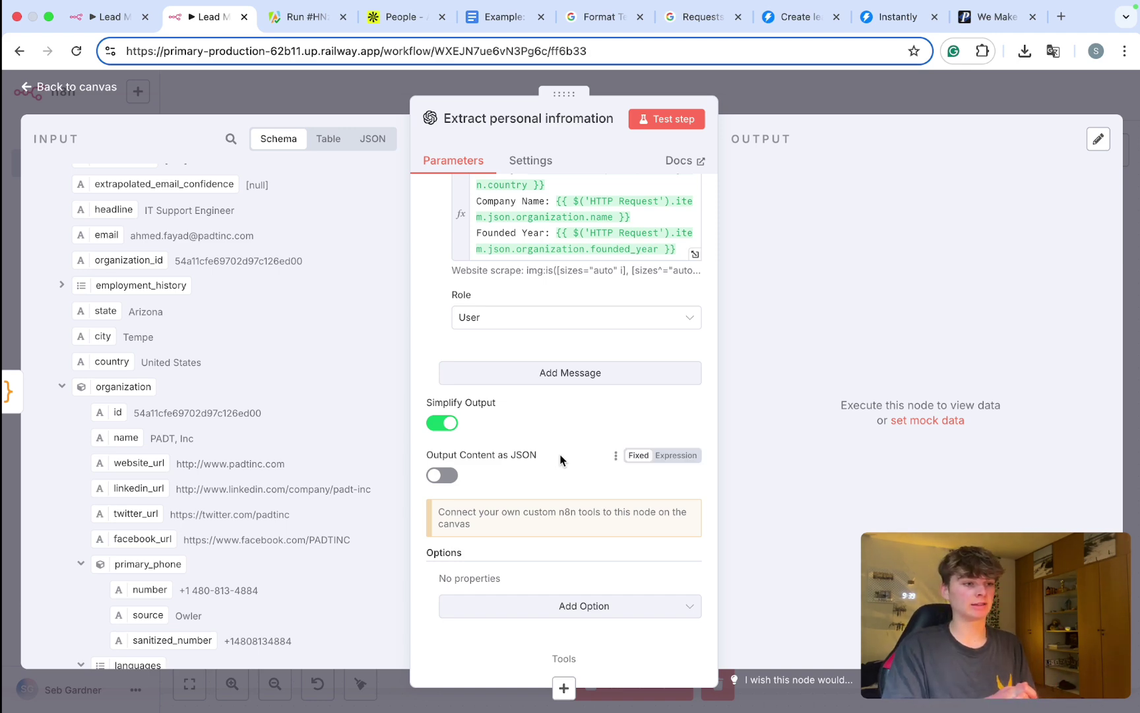
Step: Go back to the canvas, zoom to fit the full workflow, and execute a test run
{"action": "left_click", "coordinate": [779, 95]}
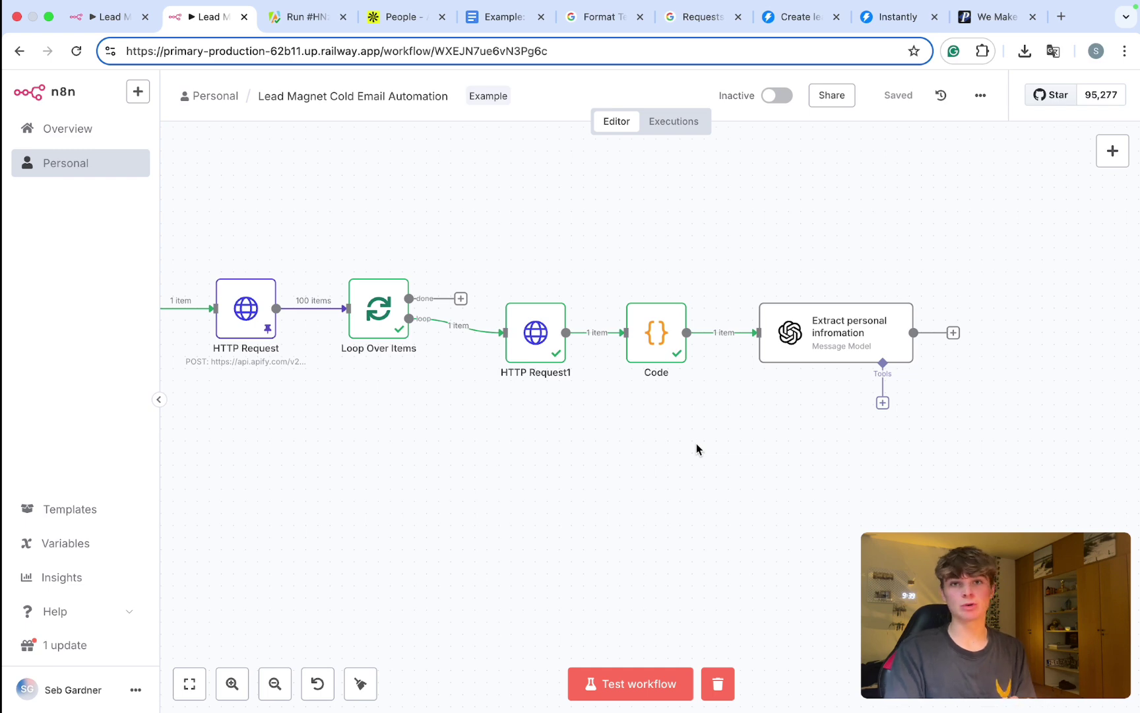
{"action": "key", "text": "1"}
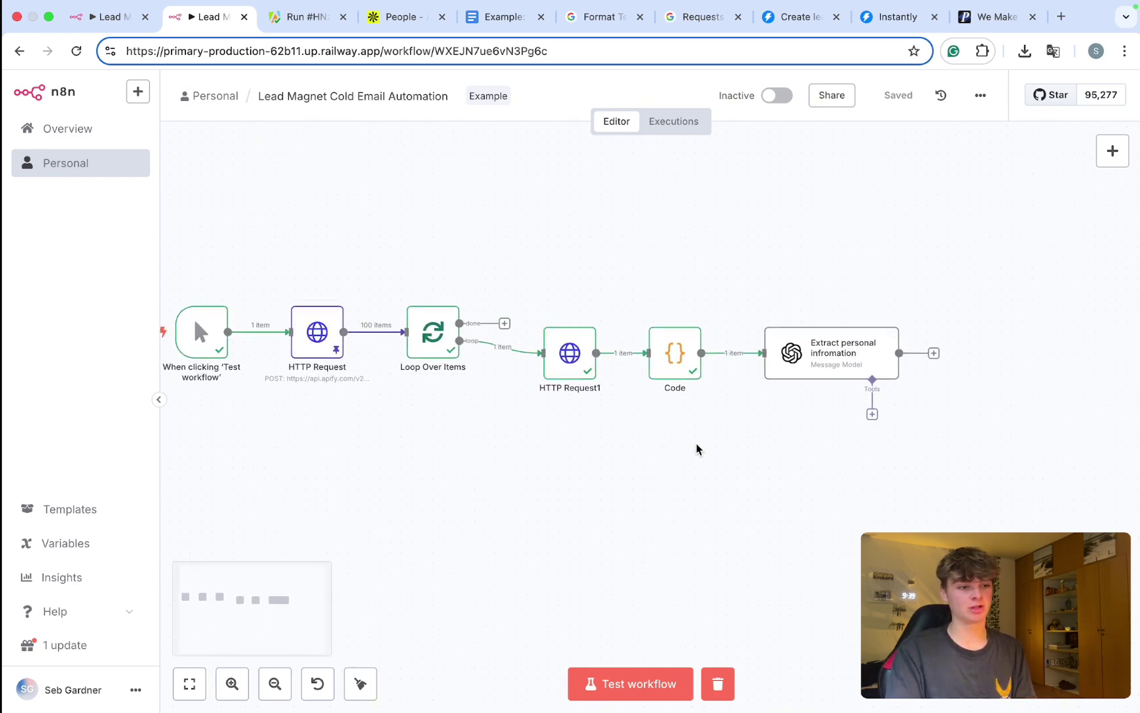
{"action": "scroll", "coordinate": [696, 448], "scroll_direction": "left", "scroll_amount": 3}
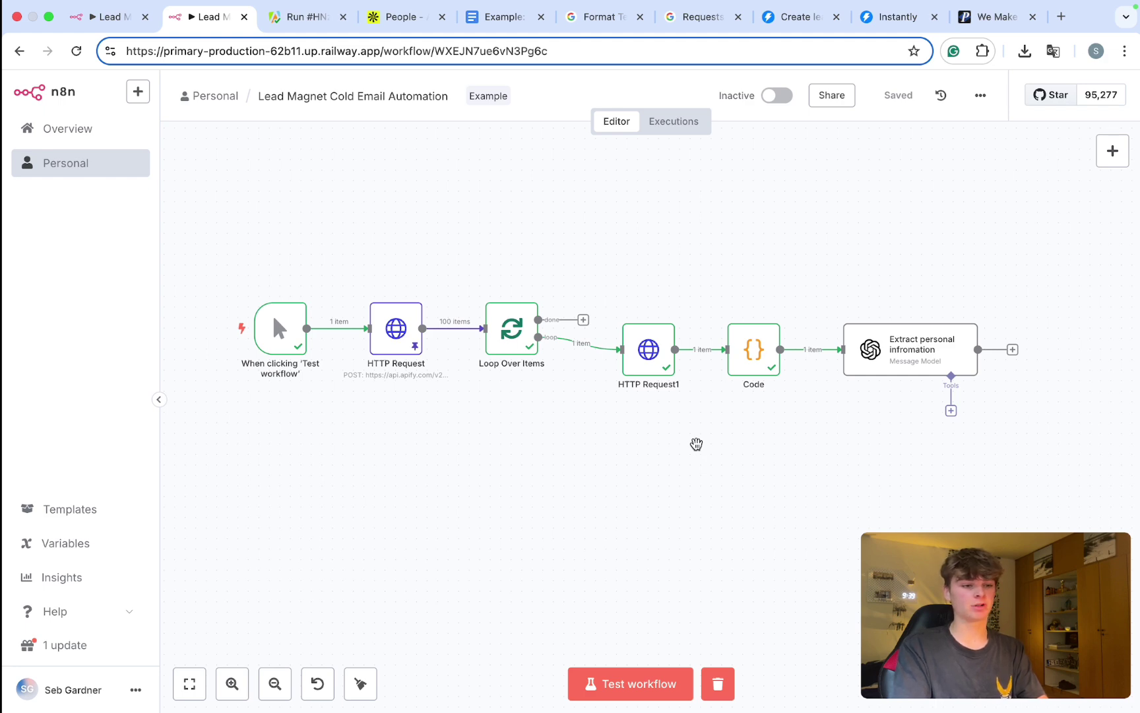
{"action": "key", "text": "super+Return"}
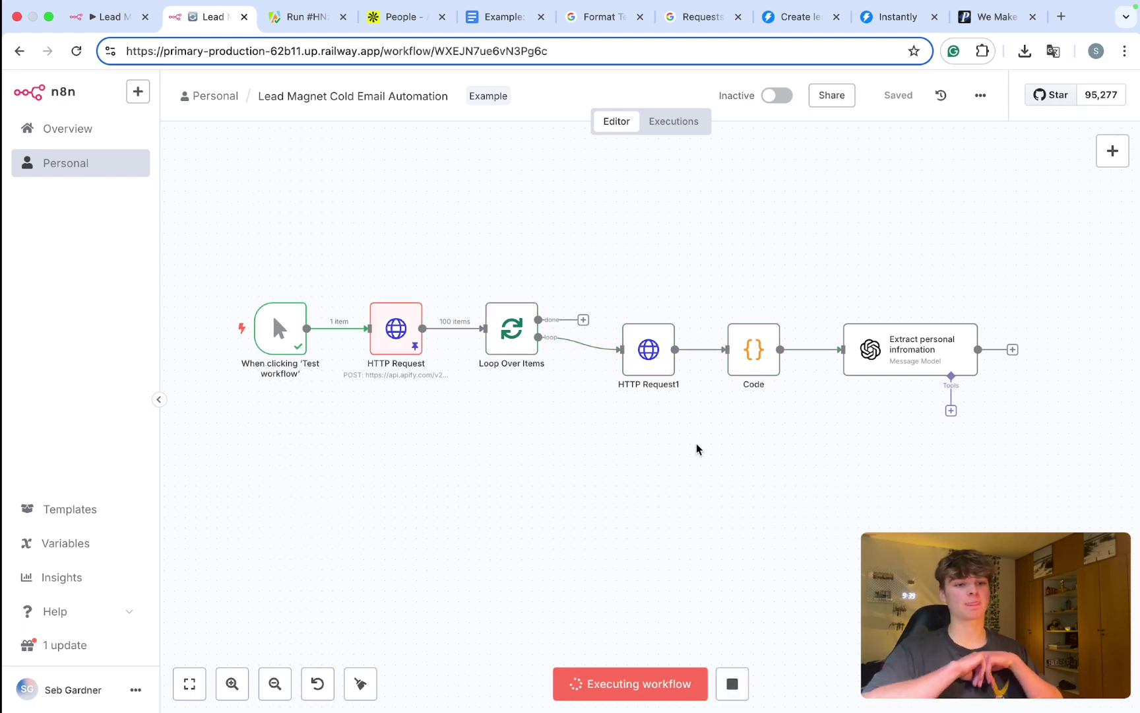
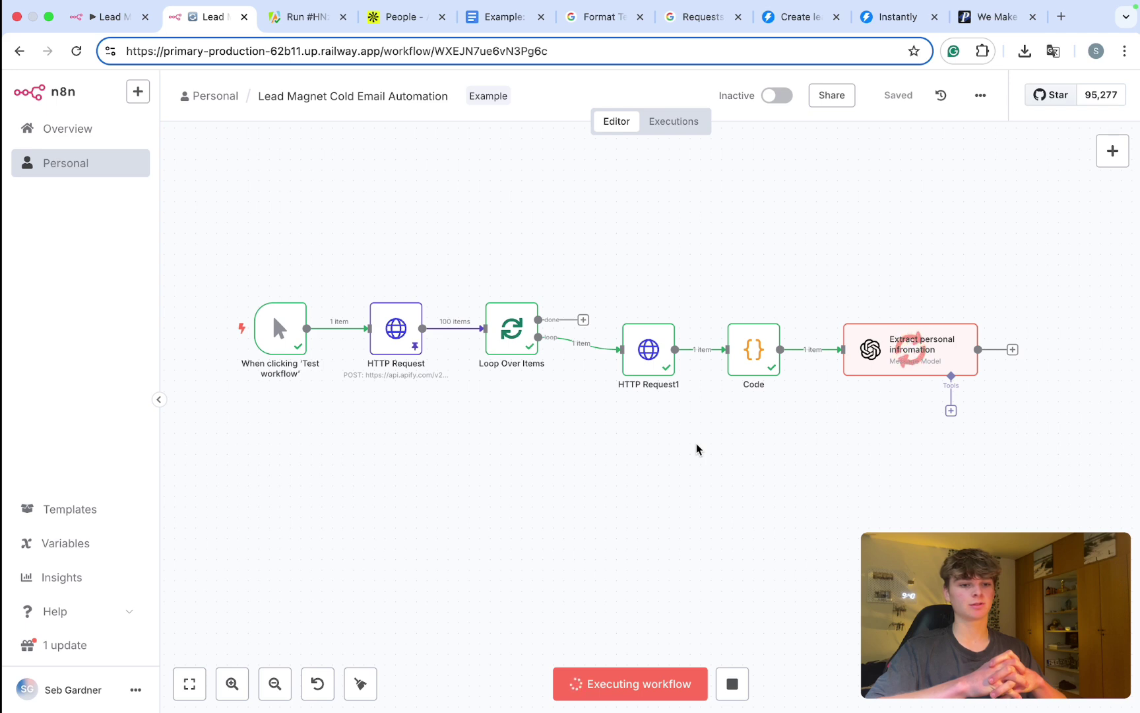
Step: Pan the canvas while the test run finishes, checking each node's success tick
{"action": "scroll", "coordinate": [697, 449], "scroll_direction": "right", "scroll_amount": 5}
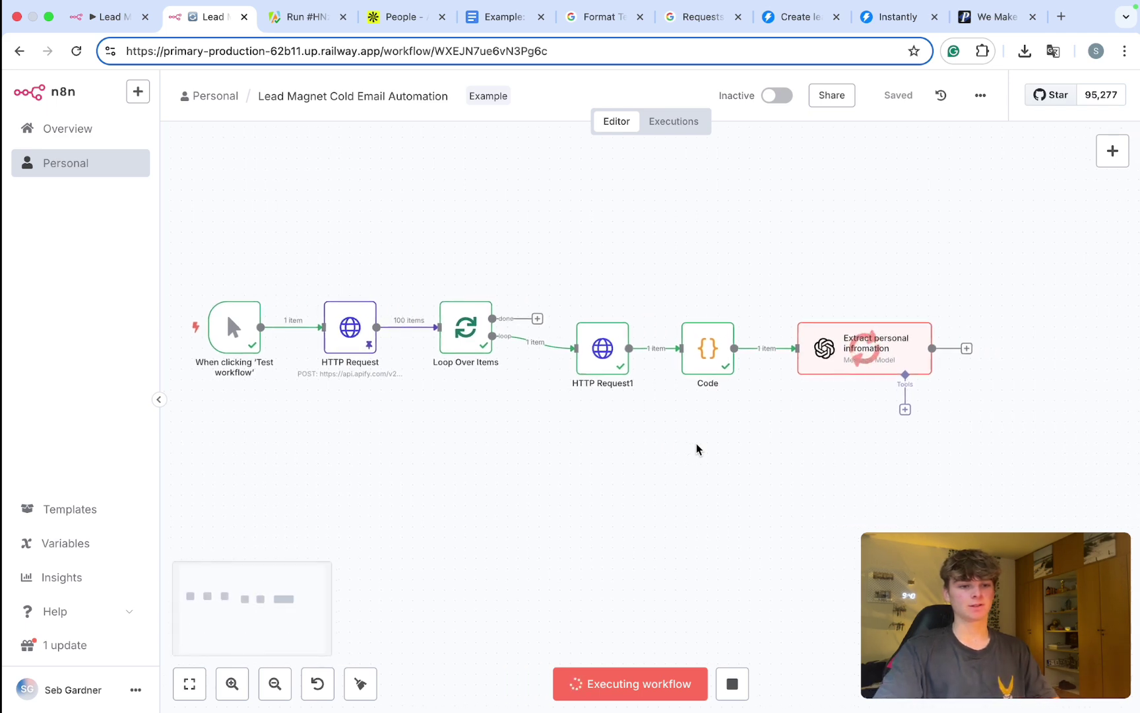
{"action": "scroll", "coordinate": [697, 449], "scroll_direction": "up", "scroll_amount": 3}
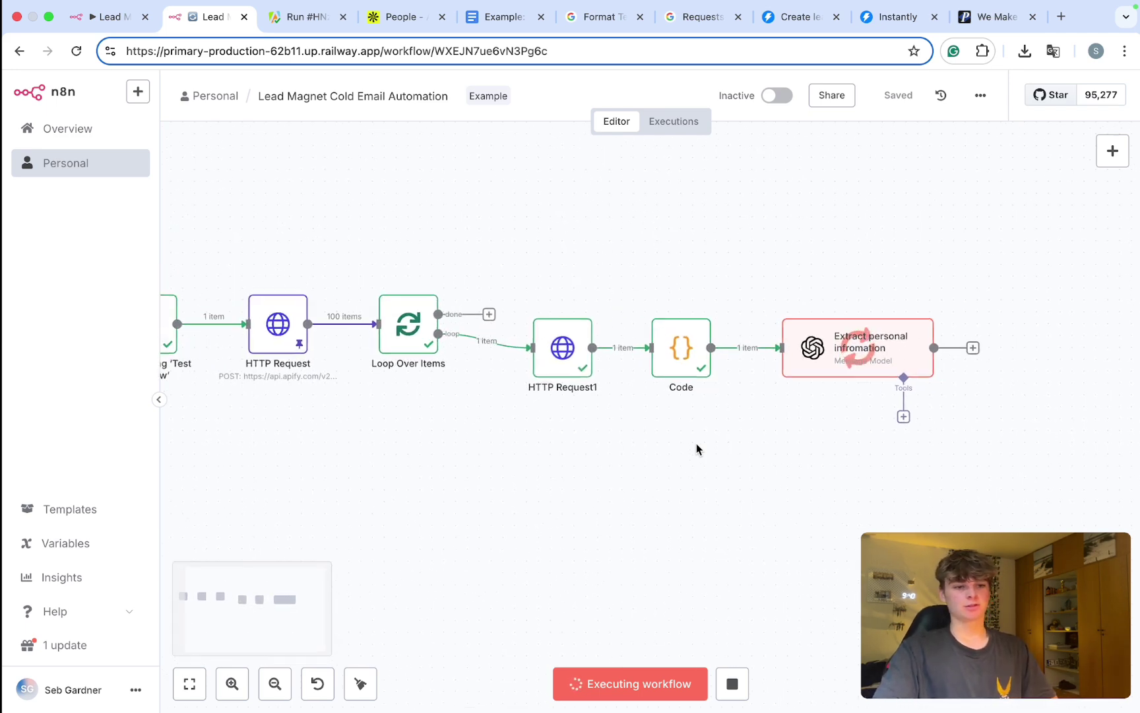
{"action": "scroll", "coordinate": [697, 450], "scroll_direction": "left", "scroll_amount": 4}
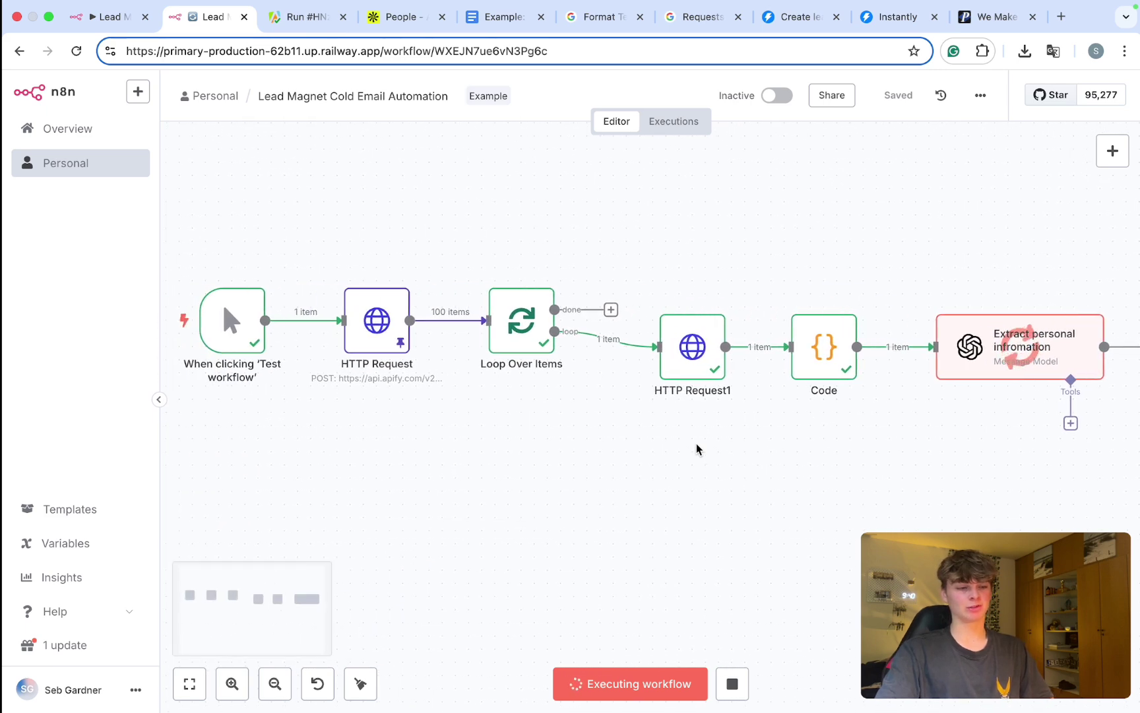
{"action": "scroll", "coordinate": [697, 448], "scroll_direction": "right", "scroll_amount": 6}
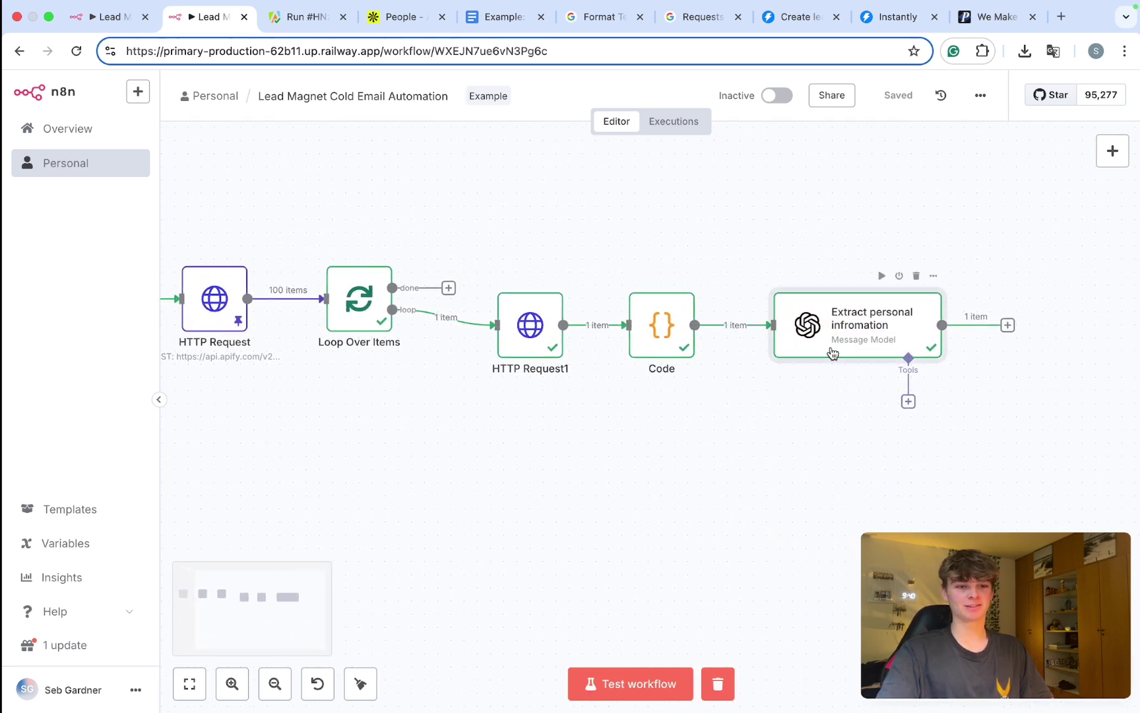
Step: Open the Extract personal infromation node and scroll through its Output table
{"action": "double_click", "coordinate": [826, 355]}
{"action": "scroll", "coordinate": [591, 378], "scroll_direction": "down", "scroll_amount": 1}
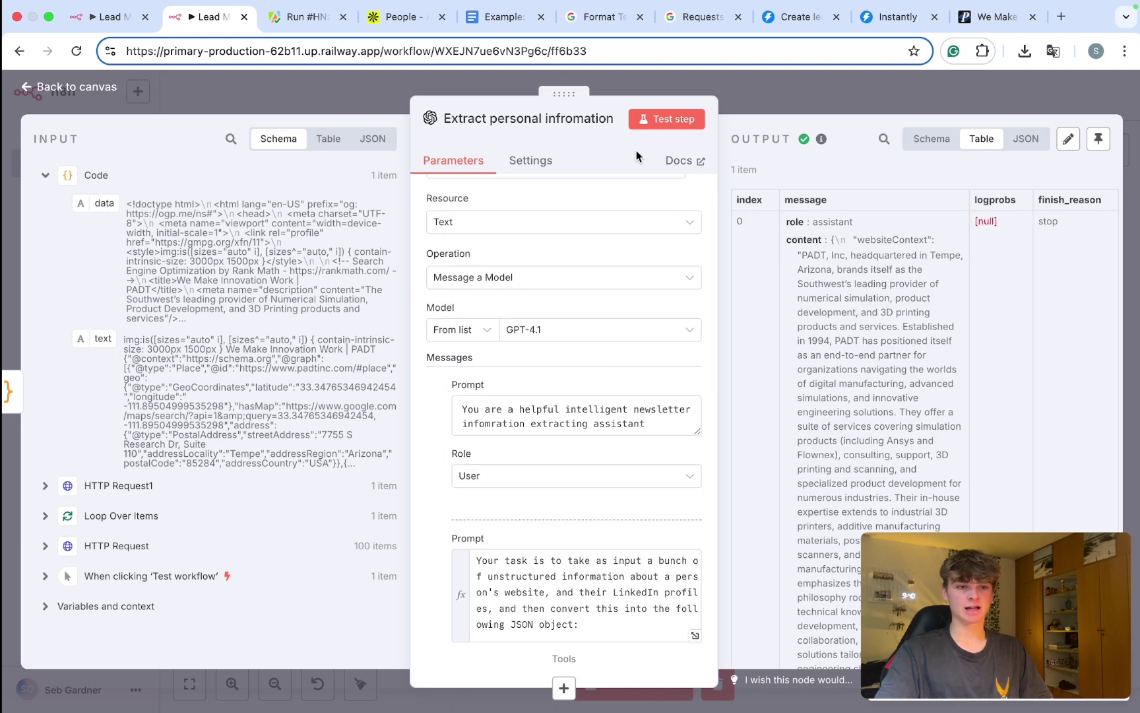
{"action": "scroll", "coordinate": [908, 251], "scroll_direction": "down", "scroll_amount": 1}
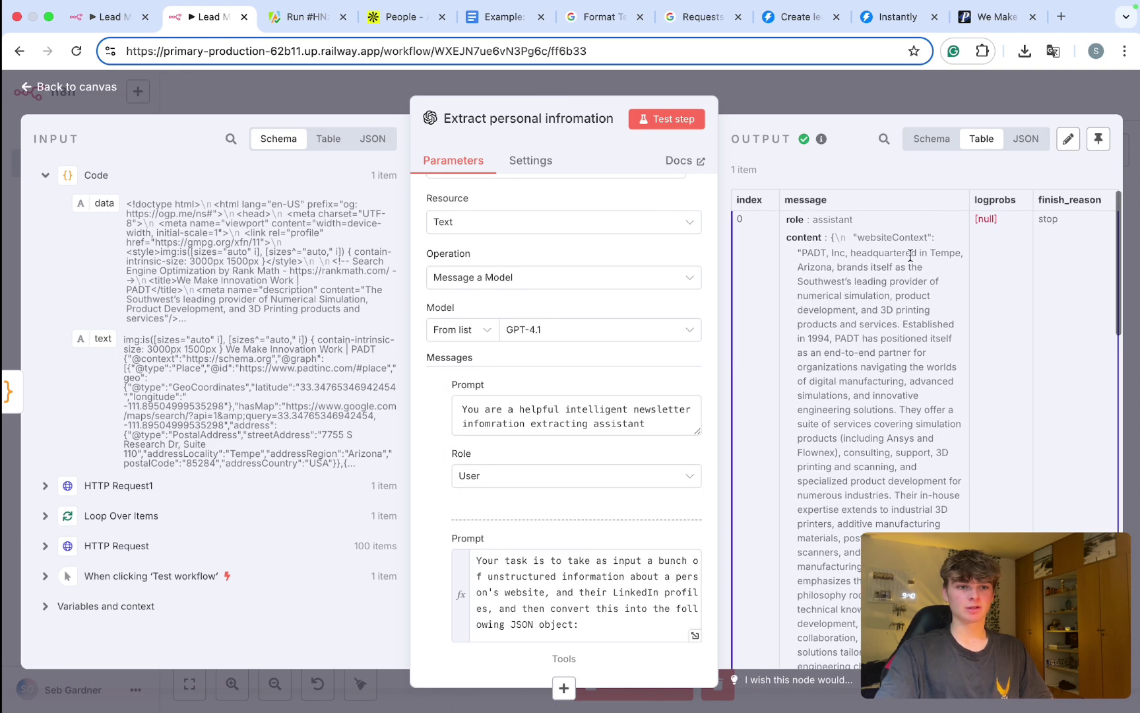
{"action": "scroll", "coordinate": [825, 264], "scroll_direction": "down", "scroll_amount": 10}
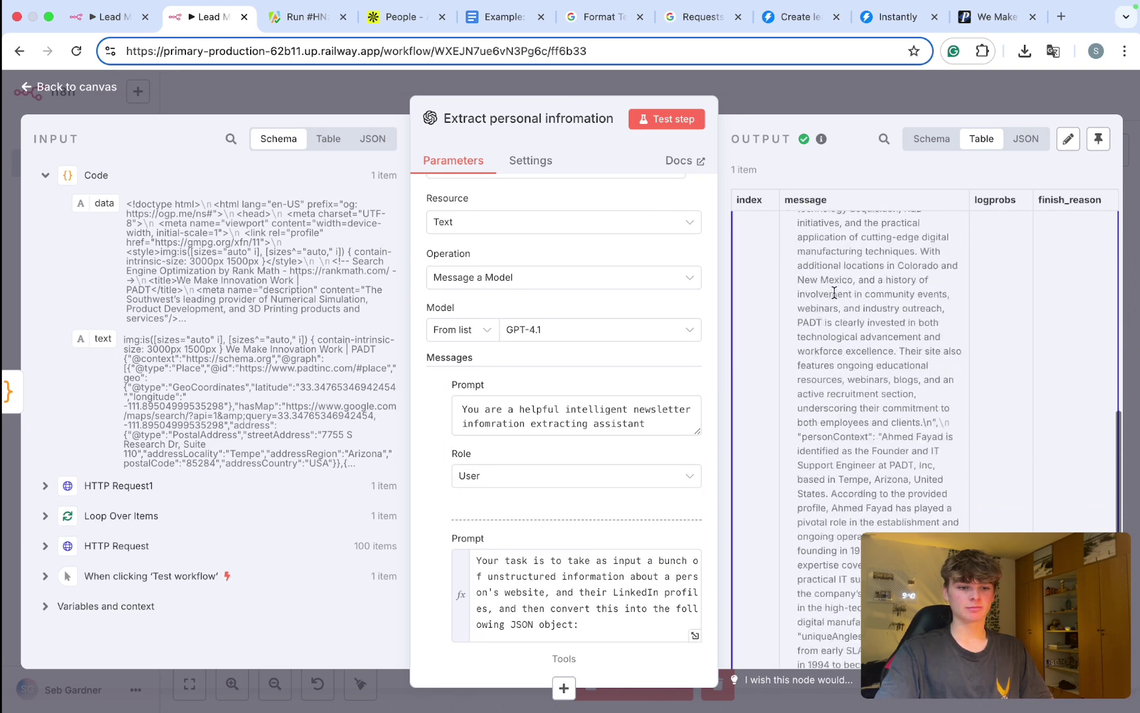
{"action": "scroll", "coordinate": [838, 350], "scroll_direction": "up", "scroll_amount": 10}
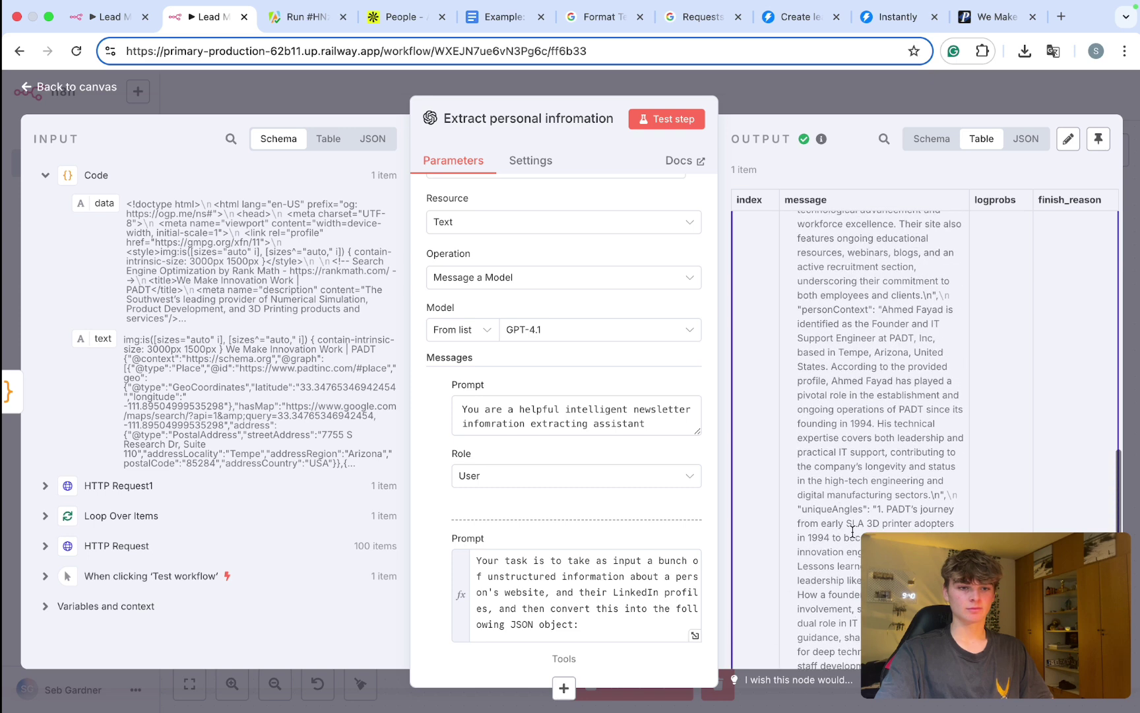
{"action": "scroll", "coordinate": [853, 531], "scroll_direction": "up", "scroll_amount": 10}
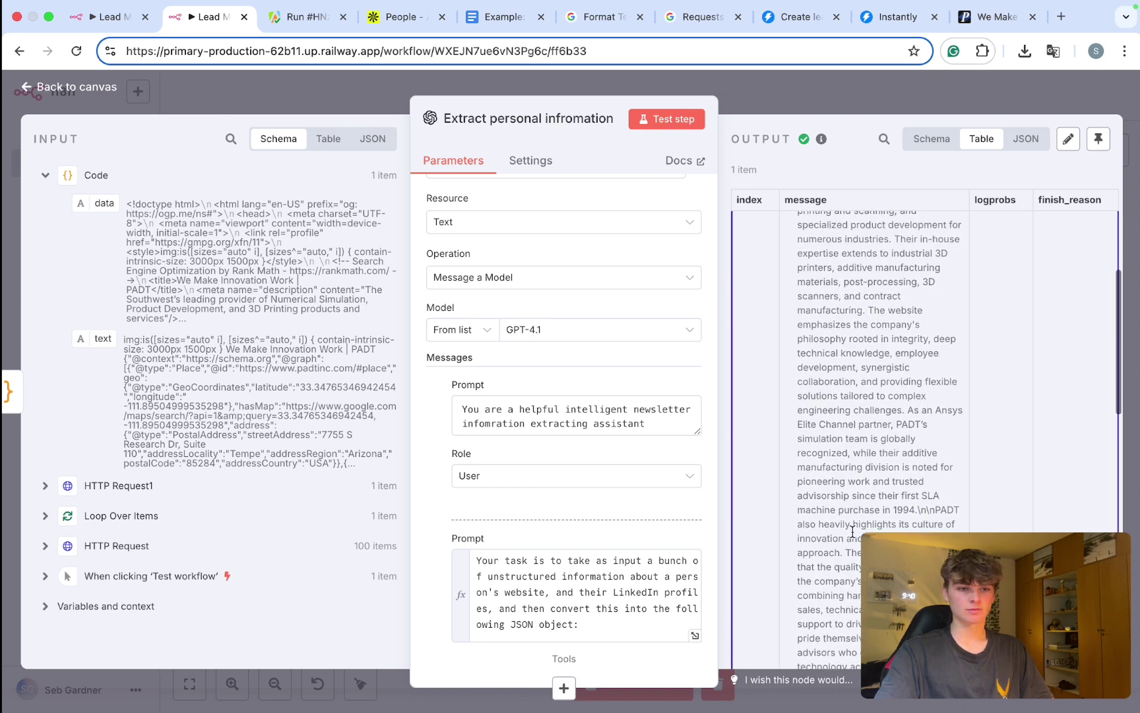
{"action": "scroll", "coordinate": [853, 531], "scroll_direction": "right", "scroll_amount": 1}
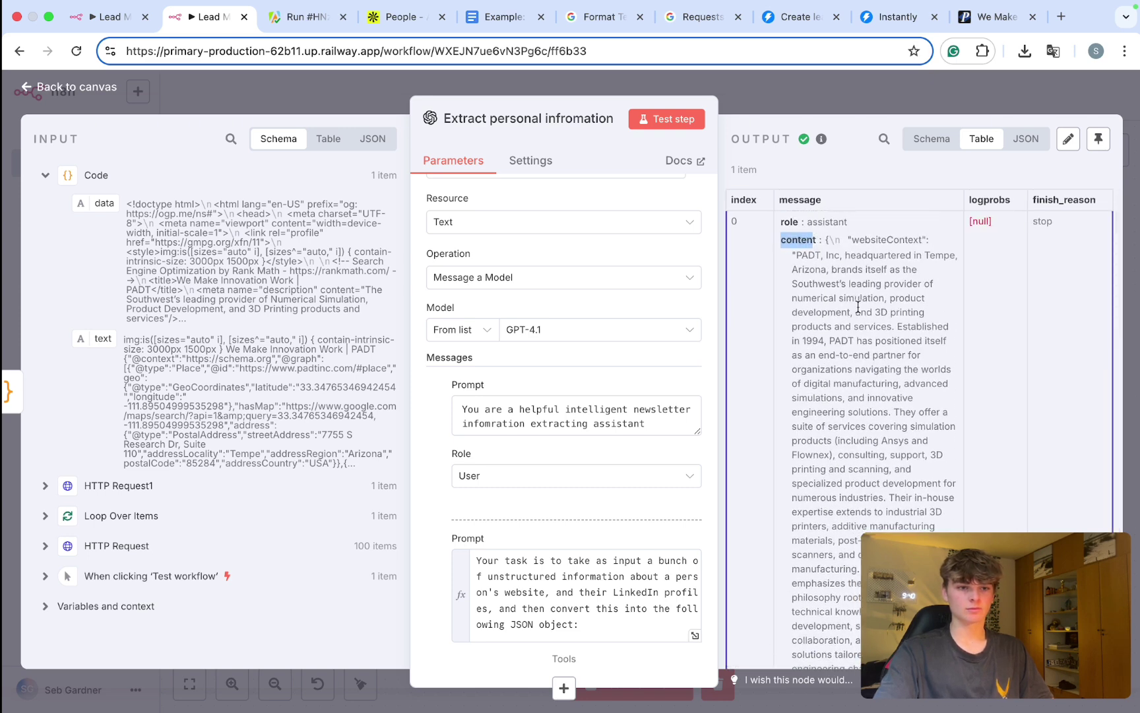
{"action": "scroll", "coordinate": [857, 307], "scroll_direction": "up", "scroll_amount": 5}
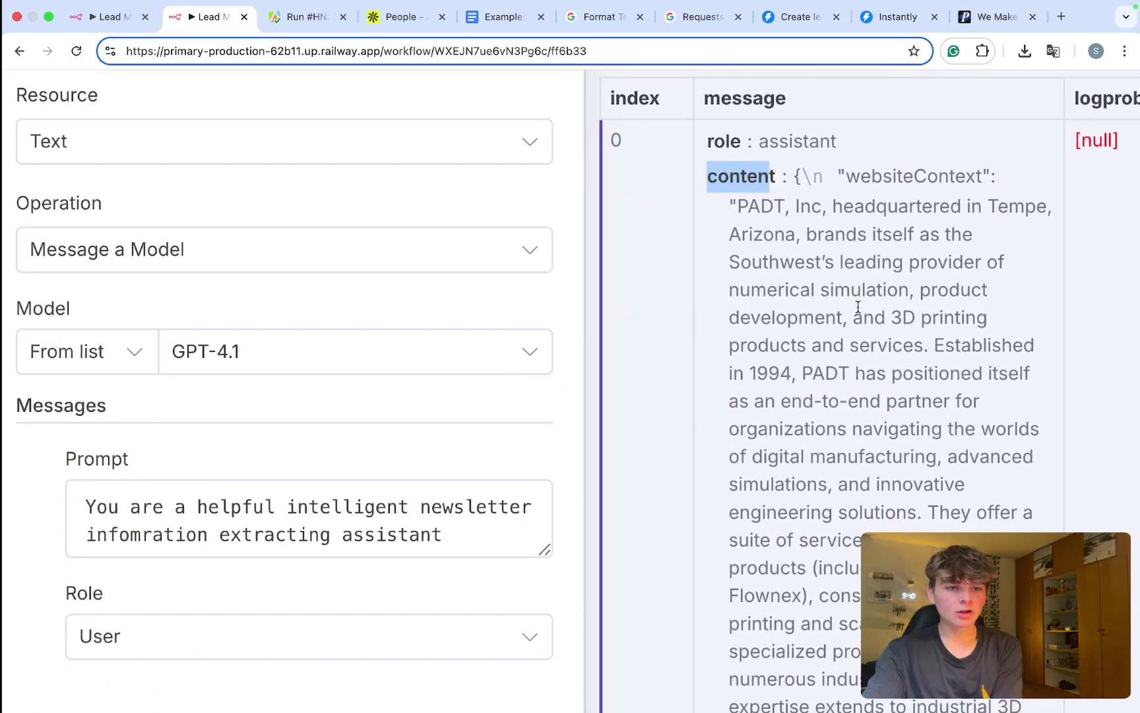
Step: Read through the multi-paragraph websiteContext about PADT in the message content
{"action": "left_click_drag", "start_coordinate": [839, 175], "coordinate": [961, 188]}
{"action": "scroll", "coordinate": [961, 187], "scroll_direction": "down", "scroll_amount": 3}
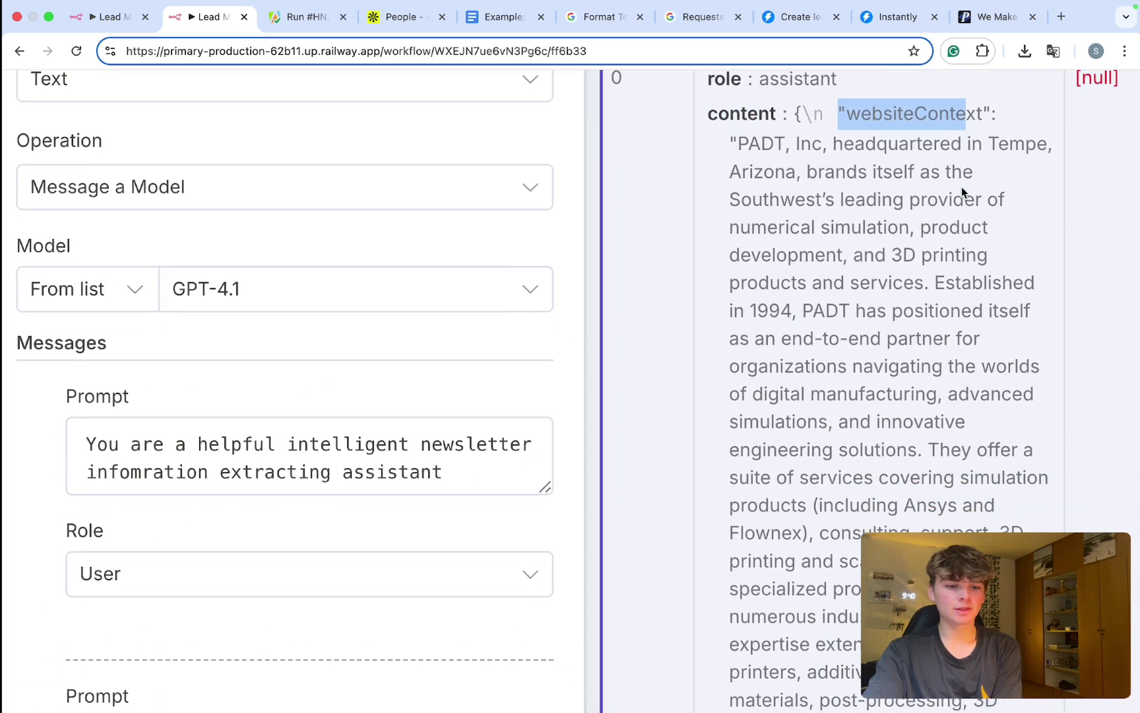
{"action": "scroll", "coordinate": [961, 187], "scroll_direction": "down", "scroll_amount": 3}
{"action": "scroll", "coordinate": [961, 187], "scroll_direction": "up", "scroll_amount": 4}
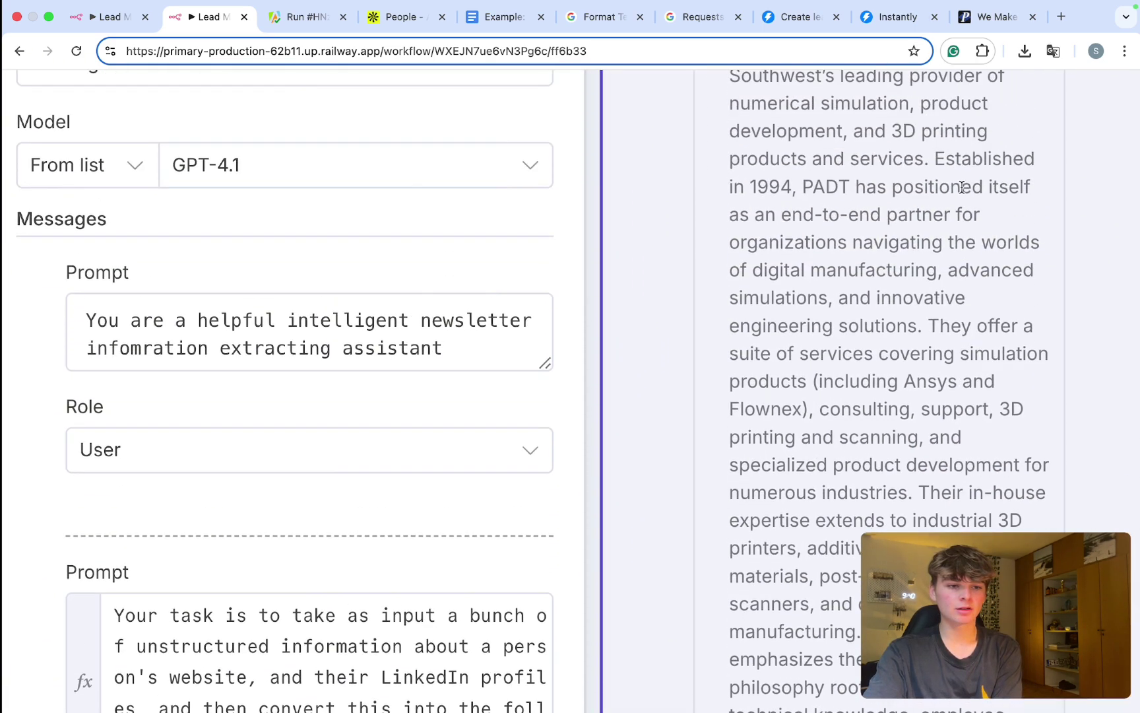
{"action": "scroll", "coordinate": [962, 188], "scroll_direction": "down", "scroll_amount": 5}
{"action": "scroll", "coordinate": [958, 288], "scroll_direction": "down", "scroll_amount": 3}
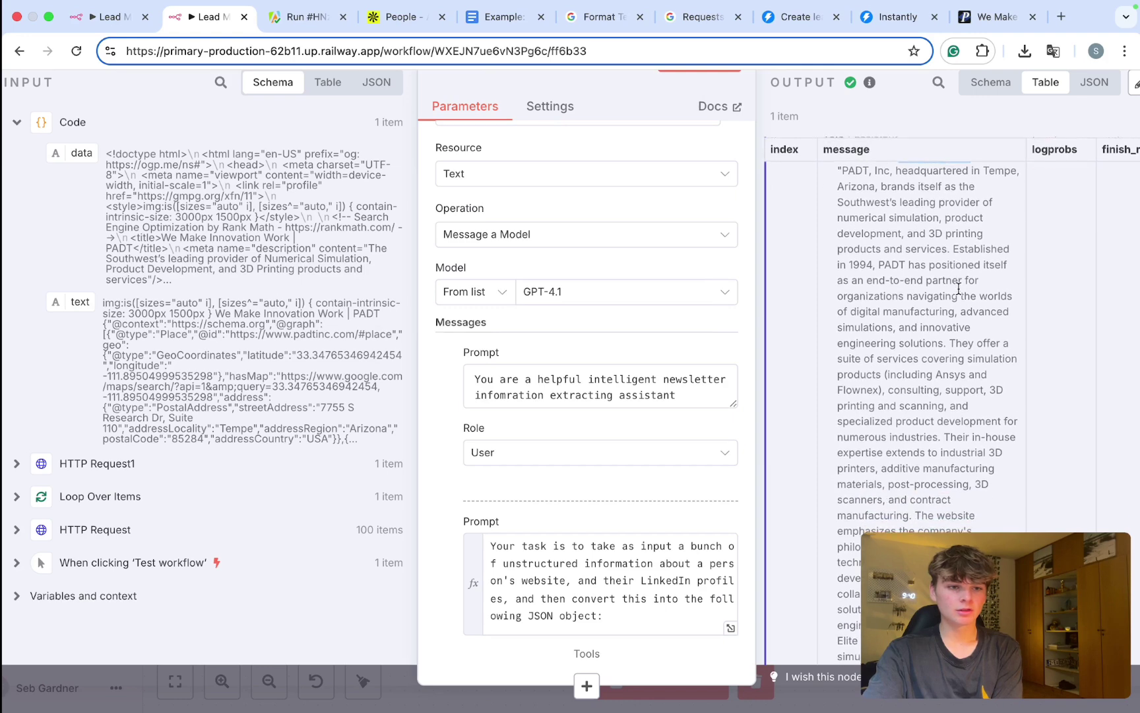
{"action": "scroll", "coordinate": [958, 288], "scroll_direction": "down", "scroll_amount": 3}
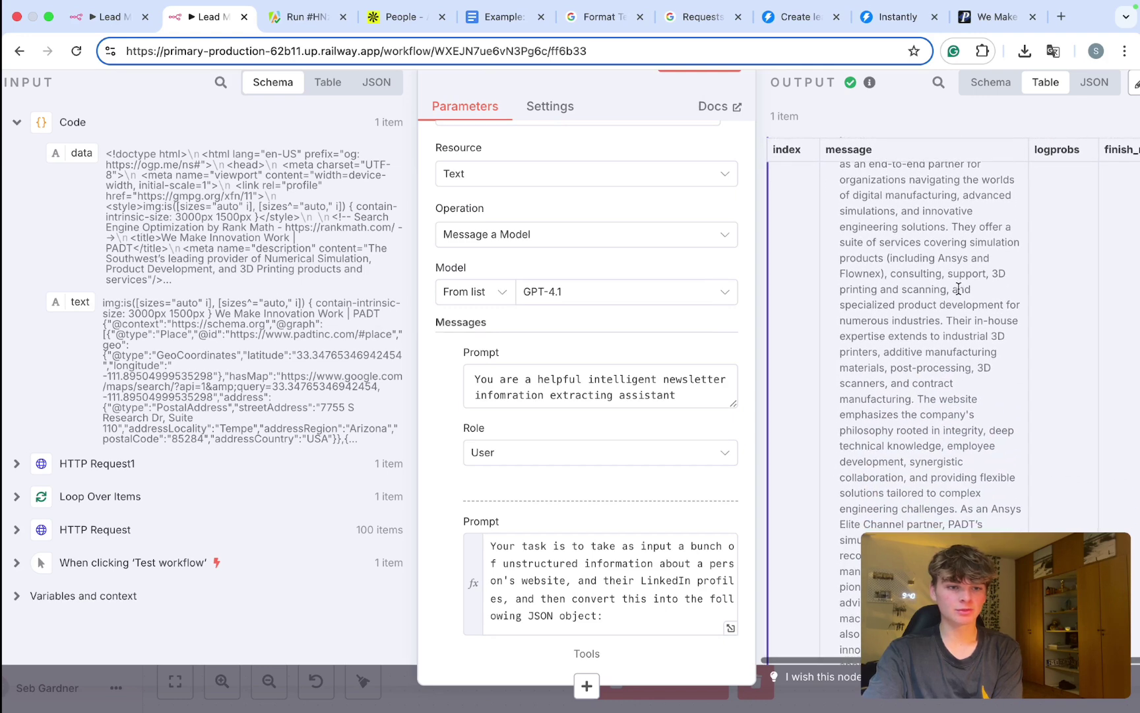
{"action": "scroll", "coordinate": [958, 288], "scroll_direction": "down", "scroll_amount": 5}
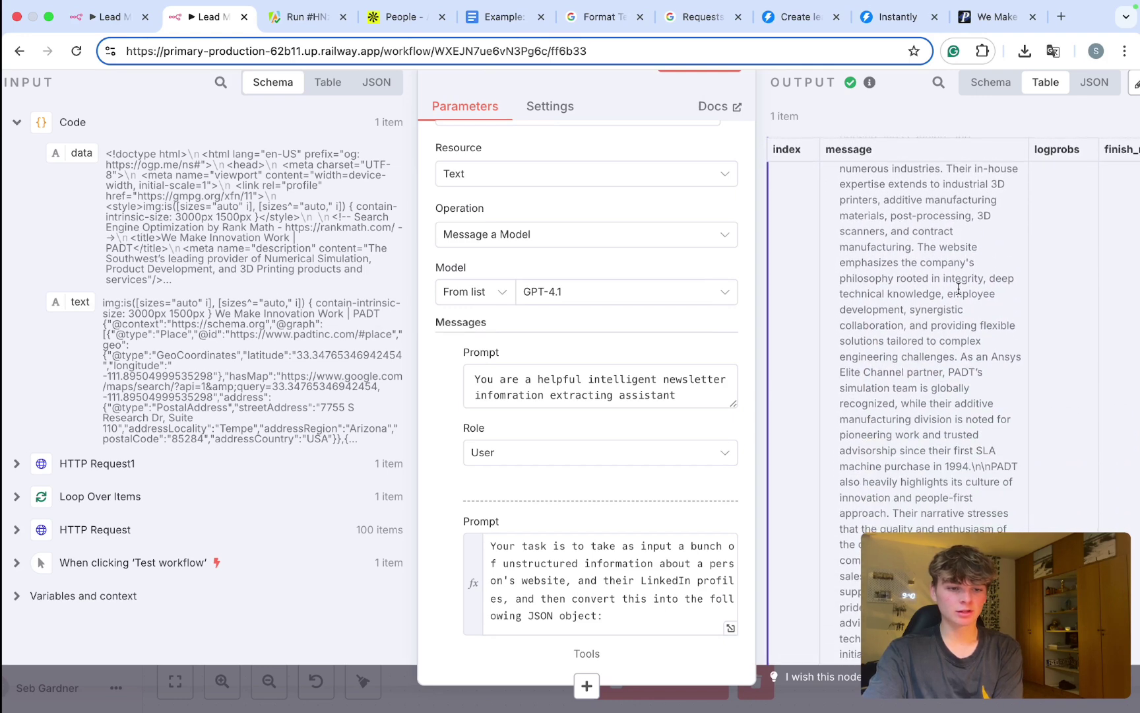
{"action": "scroll", "coordinate": [958, 288], "scroll_direction": "down", "scroll_amount": 2}
Step: Expand the extraction prompt briefly, then highlight the content field in the output
{"action": "left_click", "coordinate": [731, 627]}
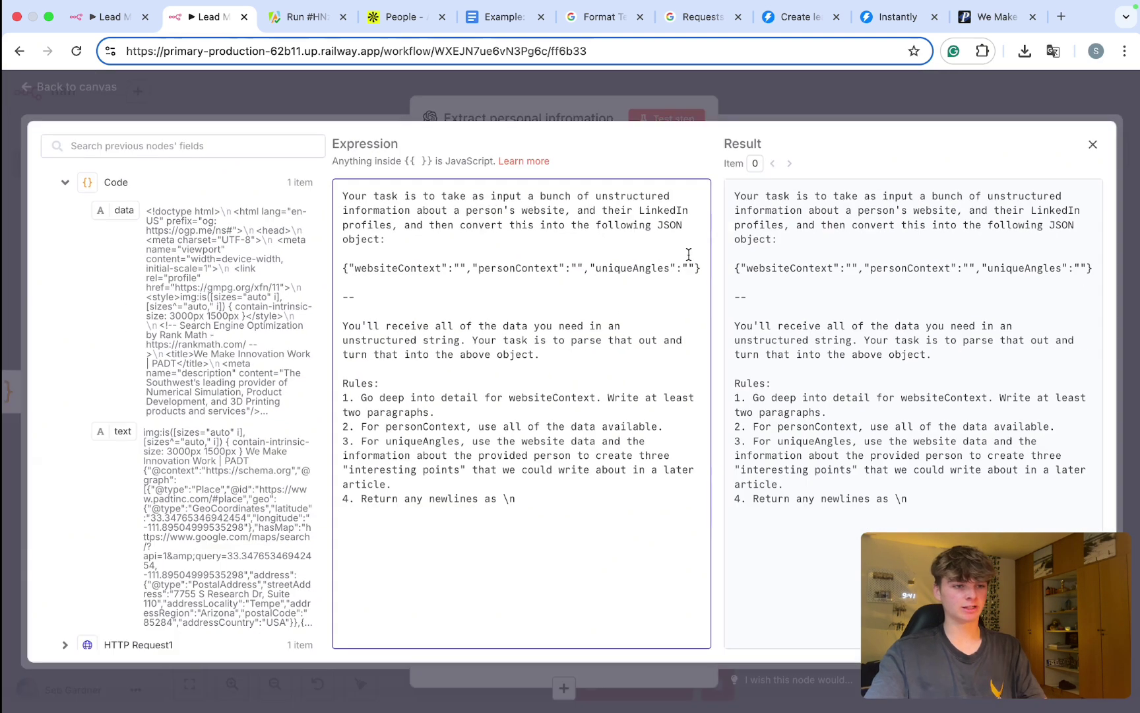
{"action": "left_click", "coordinate": [770, 117]}
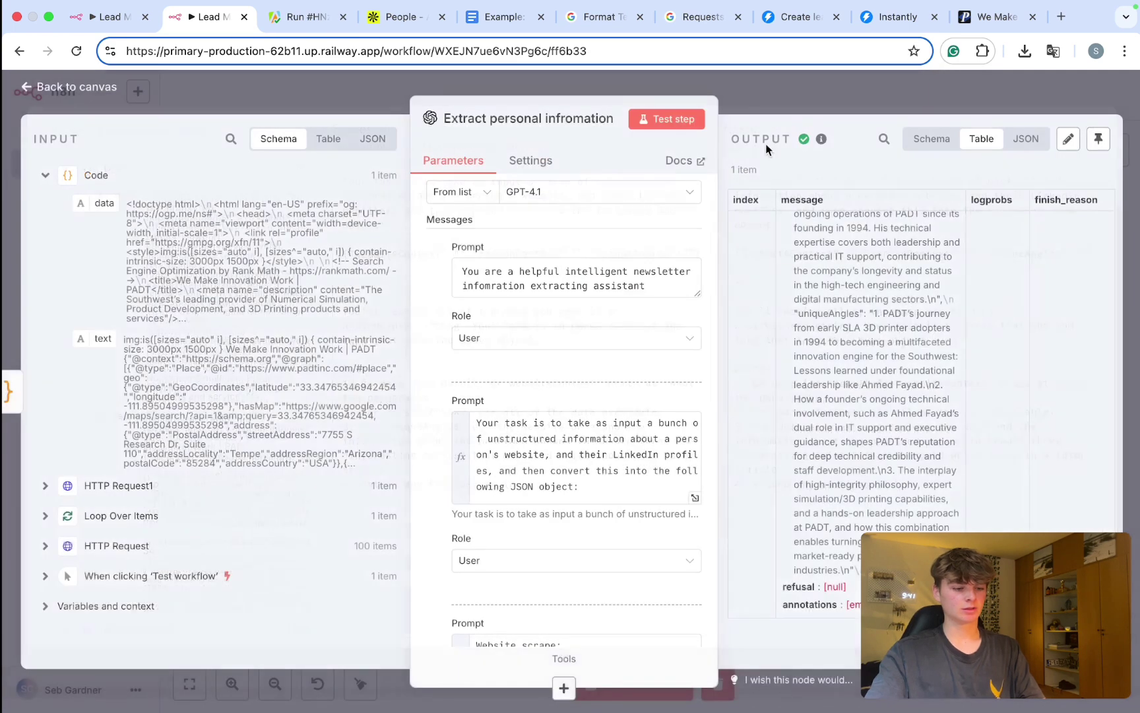
{"action": "scroll", "coordinate": [790, 358], "scroll_direction": "down", "scroll_amount": 5}
{"action": "scroll", "coordinate": [790, 358], "scroll_direction": "up", "scroll_amount": 10}
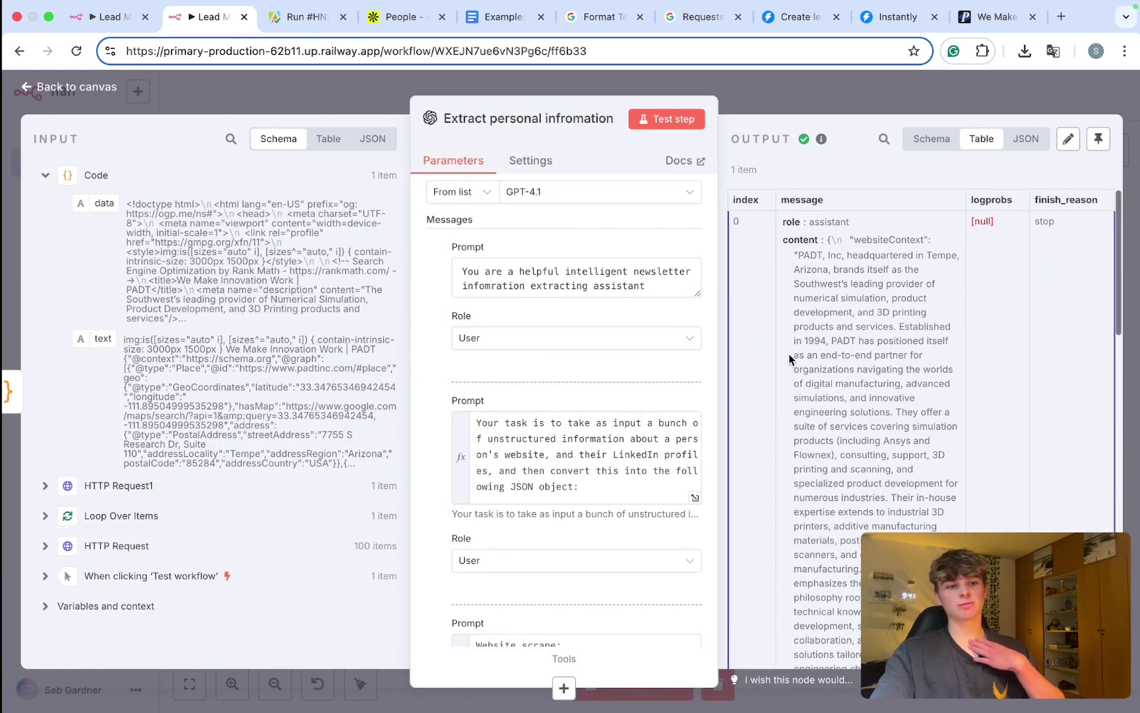
{"action": "scroll", "coordinate": [873, 235], "scroll_direction": "up", "scroll_amount": 5}
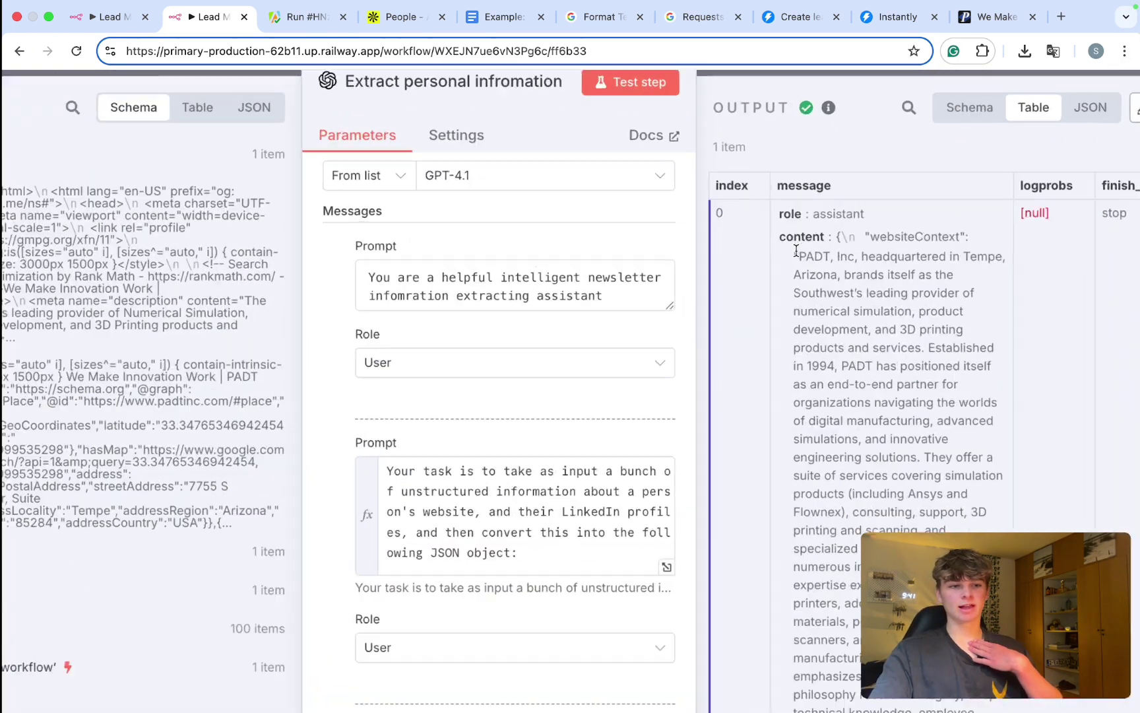
{"action": "left_click_drag", "start_coordinate": [776, 232], "coordinate": [977, 234]}
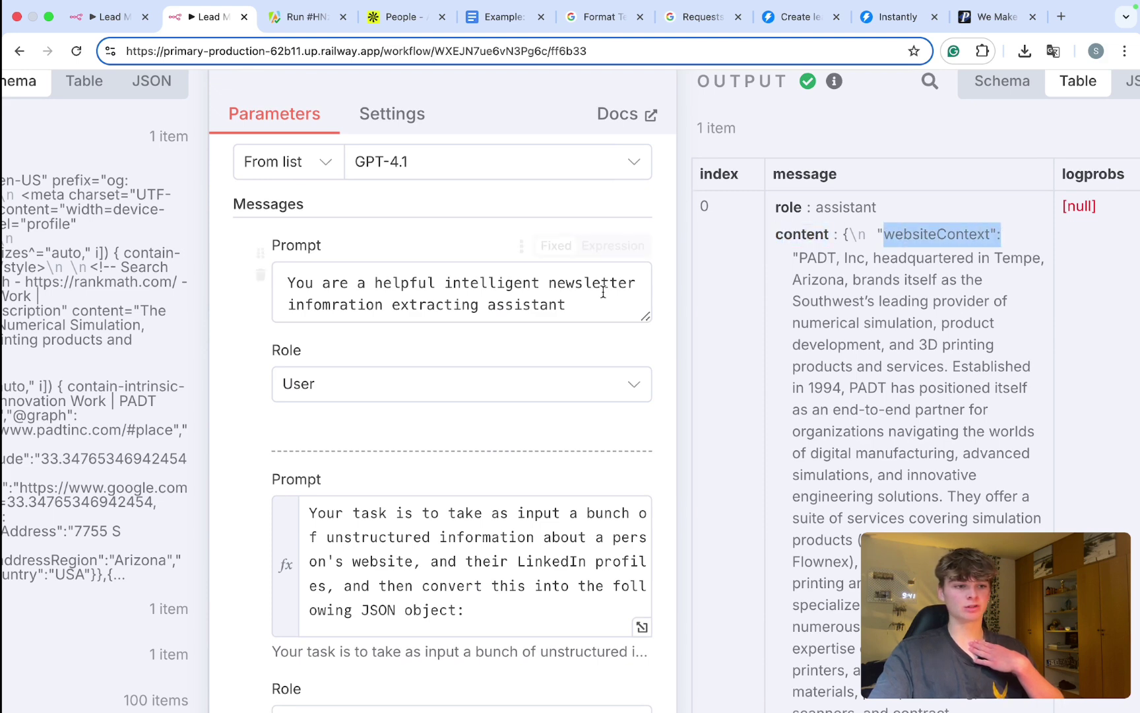
{"action": "scroll", "coordinate": [573, 374], "scroll_direction": "down", "scroll_amount": 3}
{"action": "scroll", "coordinate": [637, 485], "scroll_direction": "down", "scroll_amount": 5}
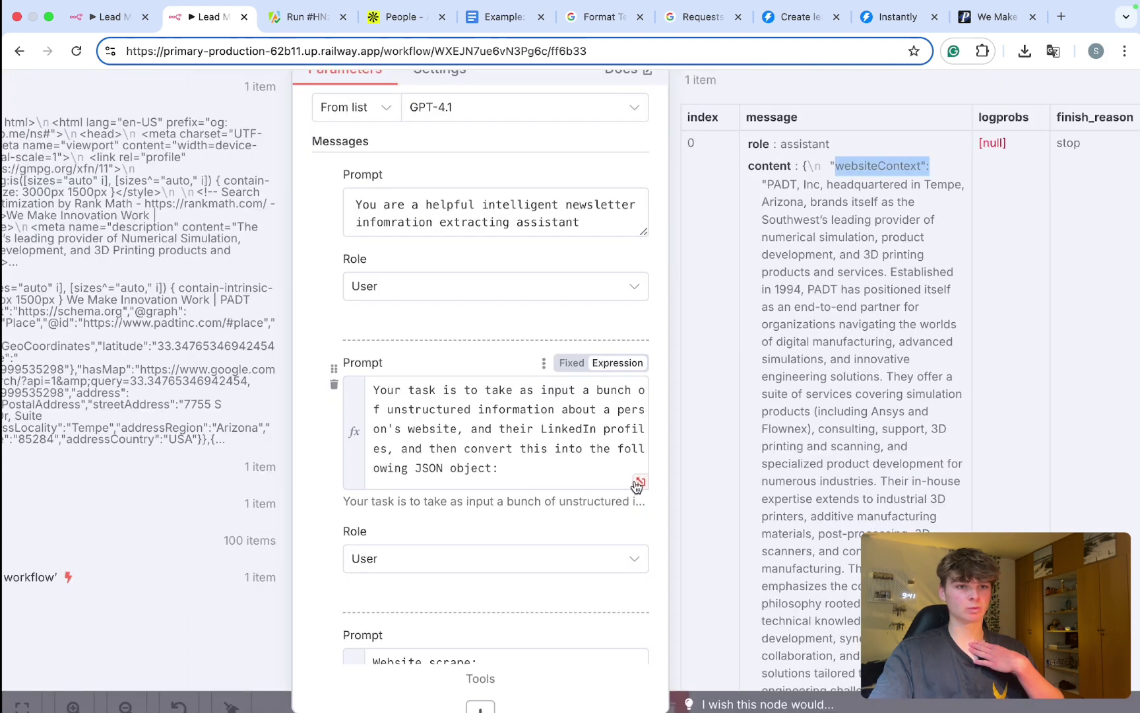
Step: Check the prompt's personContext and uniqueAngles field names, then close the extraction step
{"action": "left_click", "coordinate": [694, 497]}
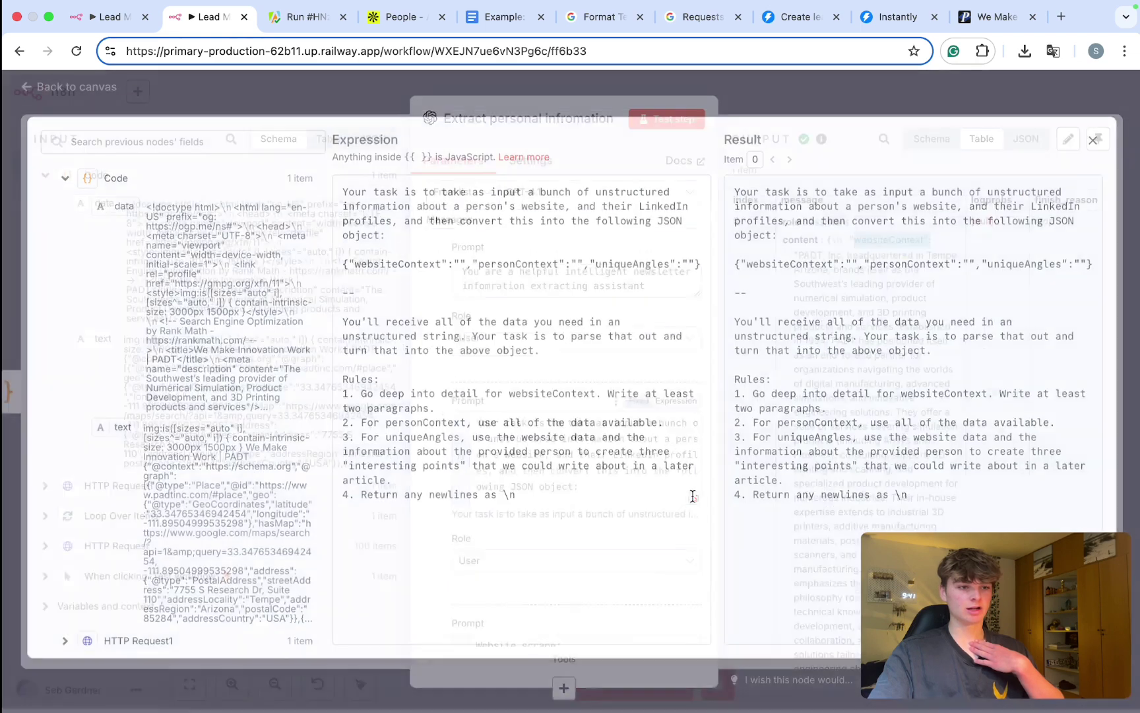
{"action": "double_click", "coordinate": [489, 268]}
{"action": "left_click", "coordinate": [630, 271]}
{"action": "double_click", "coordinate": [630, 272]}
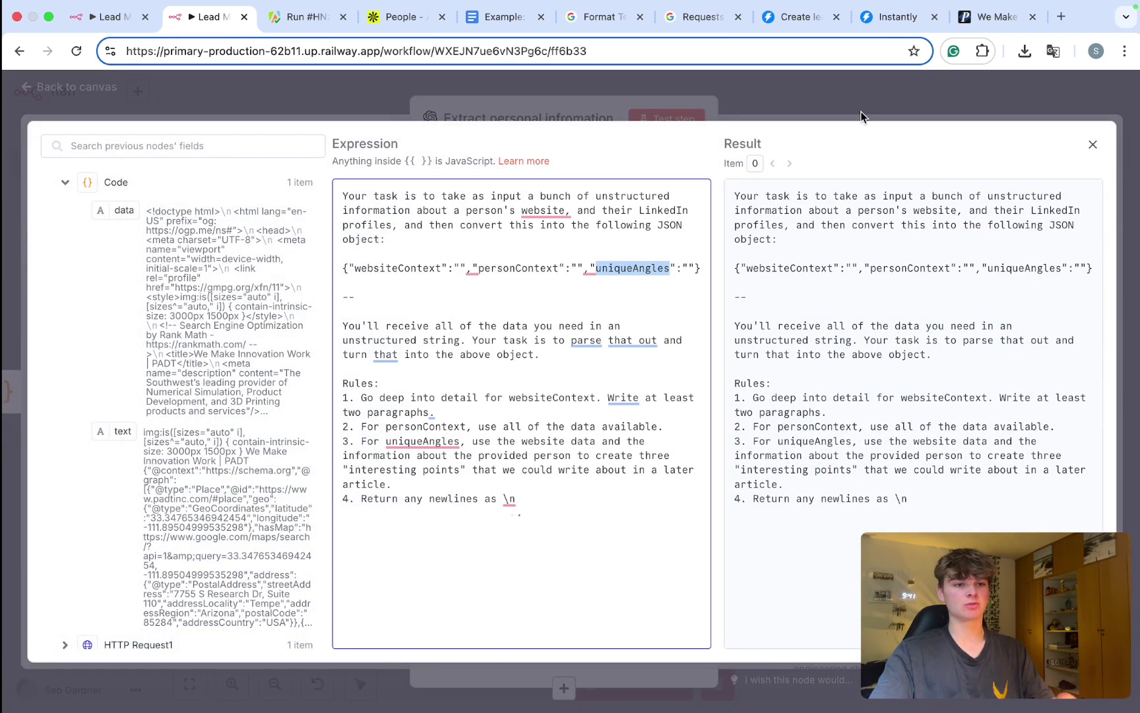
{"action": "left_click", "coordinate": [851, 117]}
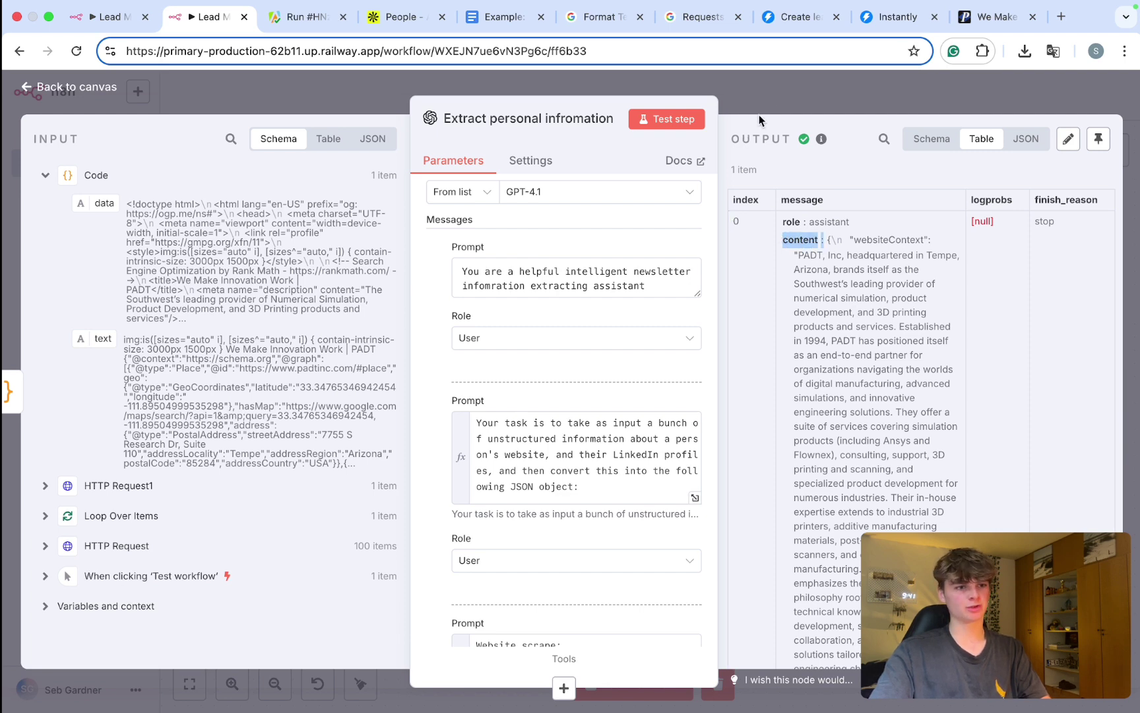
{"action": "left_click", "coordinate": [772, 78]}
Step: Add an OpenAI 'Message a model' step after the extraction step
{"action": "scroll", "coordinate": [715, 448], "scroll_direction": "right", "scroll_amount": 5}
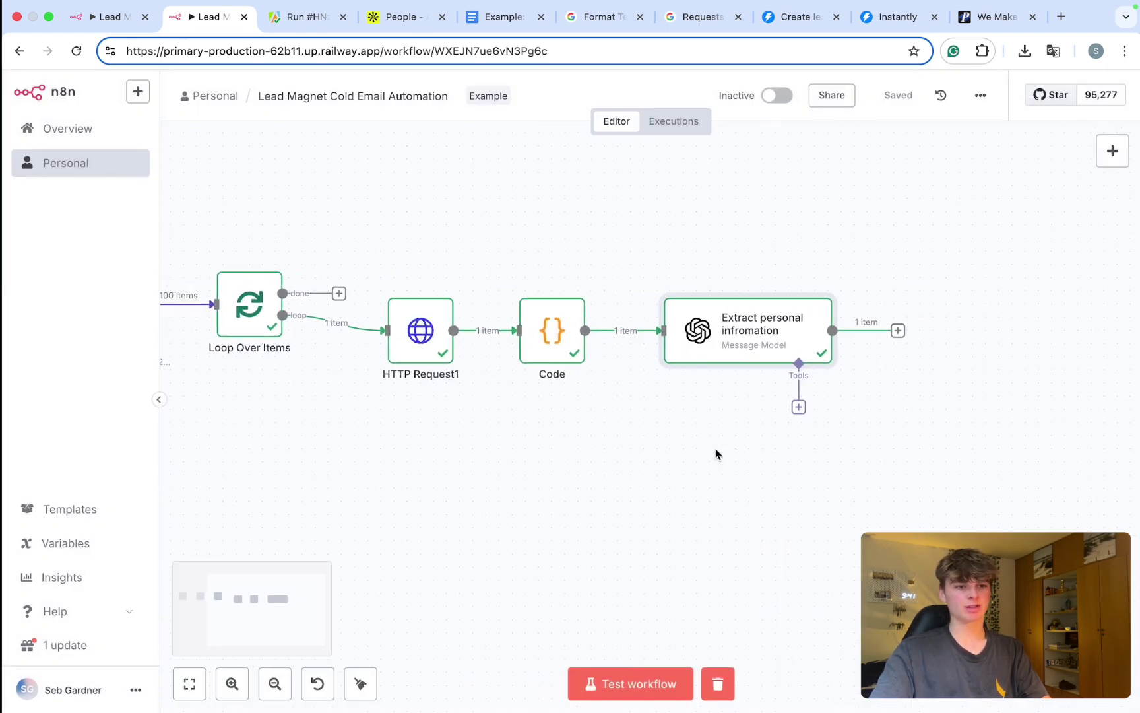
{"action": "left_click", "coordinate": [755, 331]}
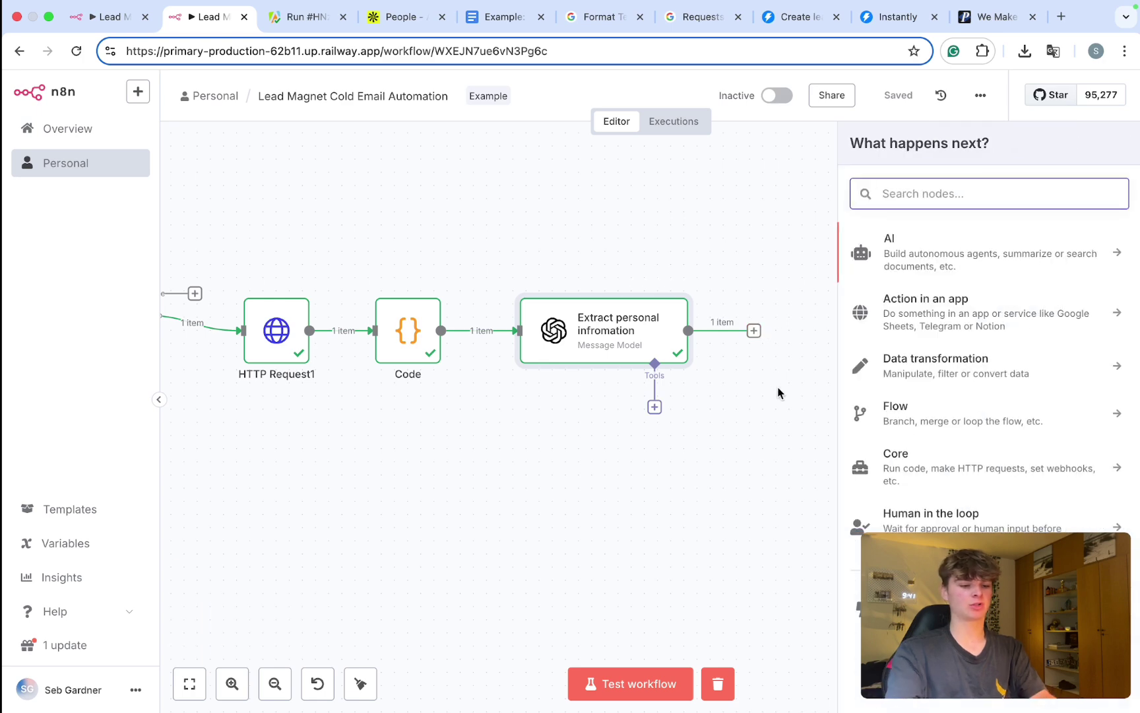
{"action": "type", "text": "open"}
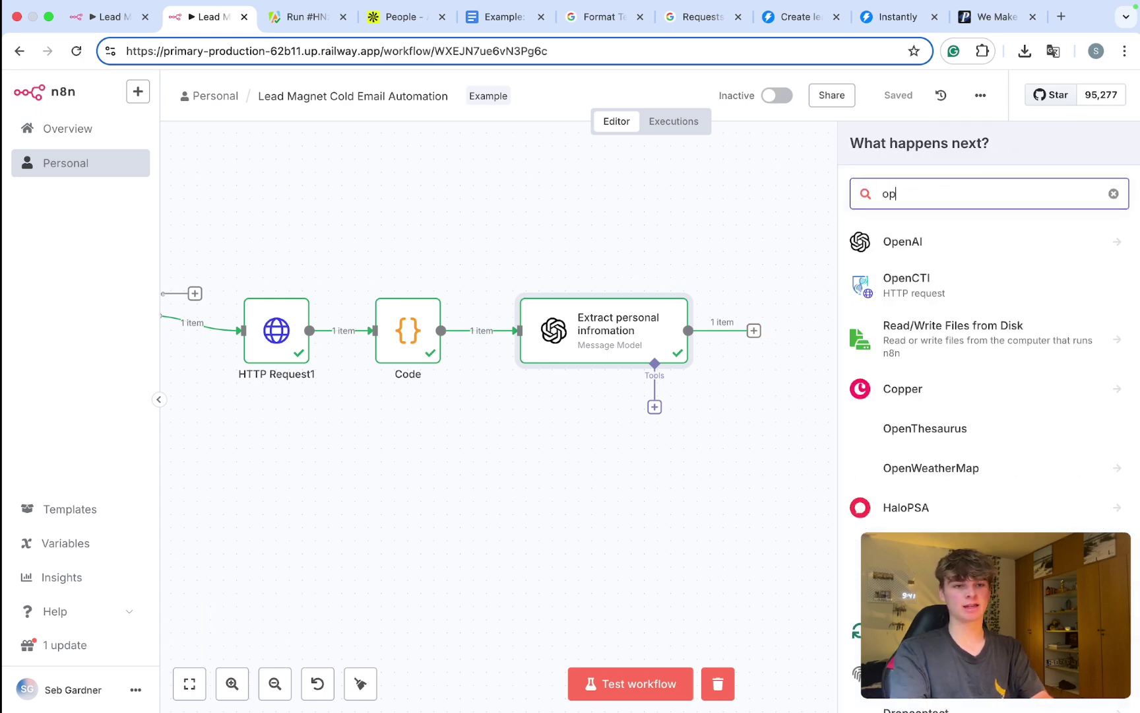
{"action": "left_click", "coordinate": [933, 239]}
{"action": "left_click", "coordinate": [937, 473]}
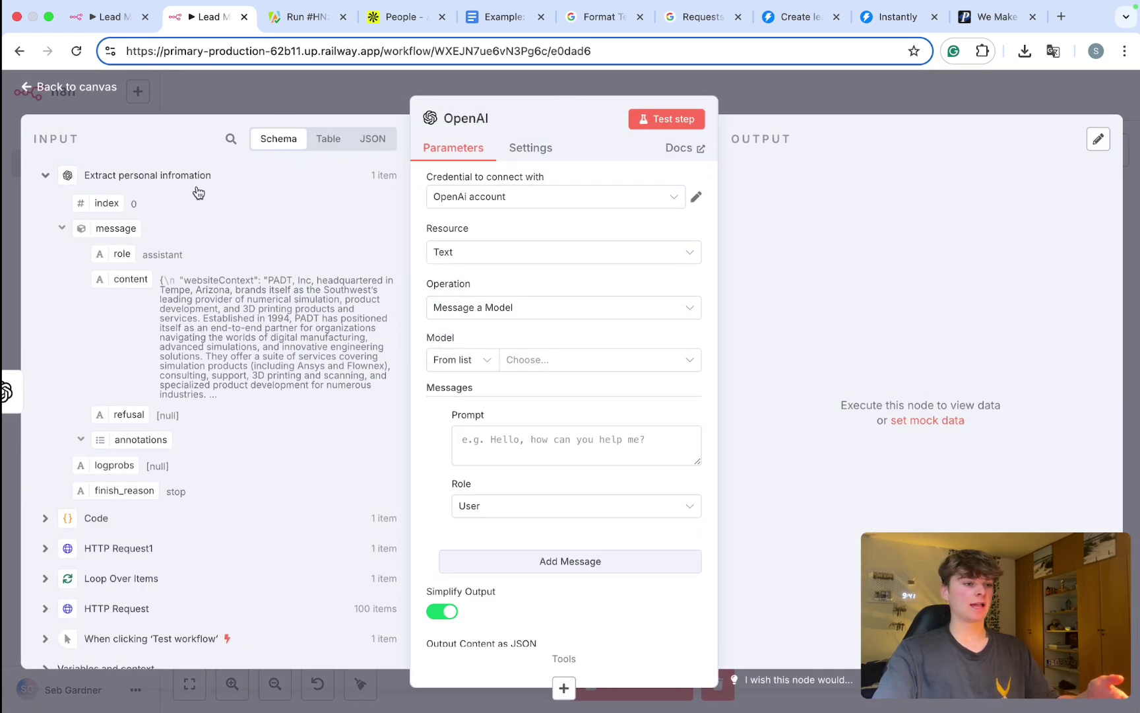
{"action": "scroll", "coordinate": [534, 305], "scroll_direction": "down", "scroll_amount": 1}
Step: Copy the first Create newsletter prompt from the Lead Magnet workflow into the new OpenAI node
{"action": "left_click", "coordinate": [109, 17]}
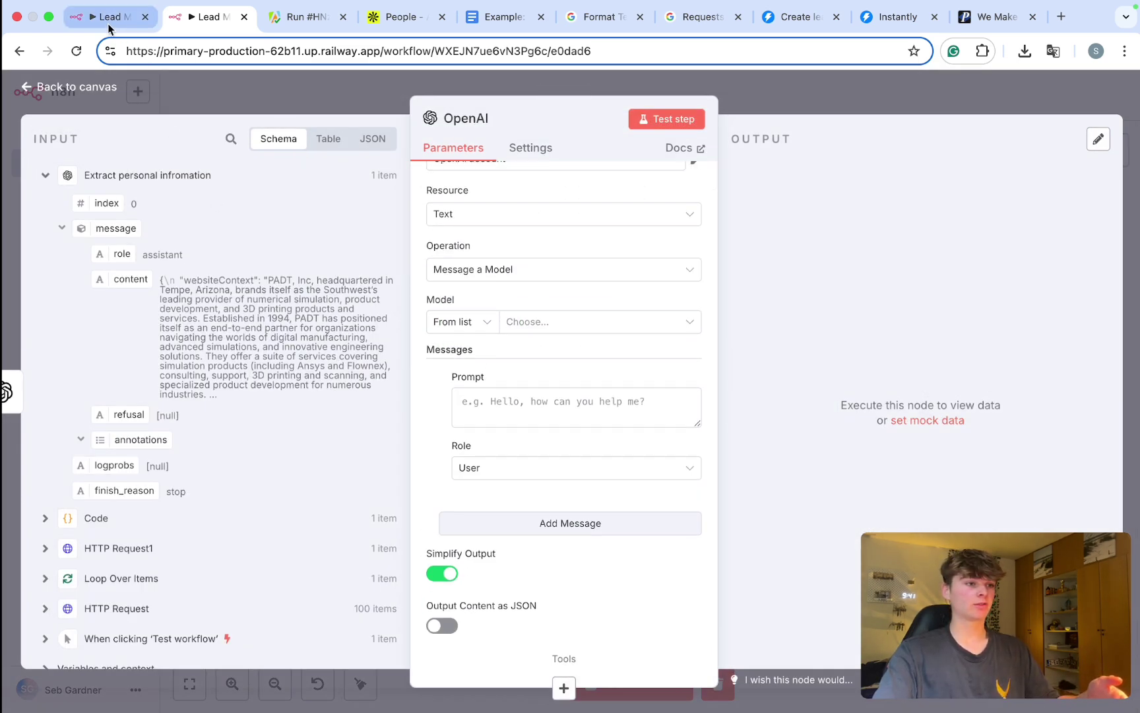
{"action": "left_click", "coordinate": [822, 96]}
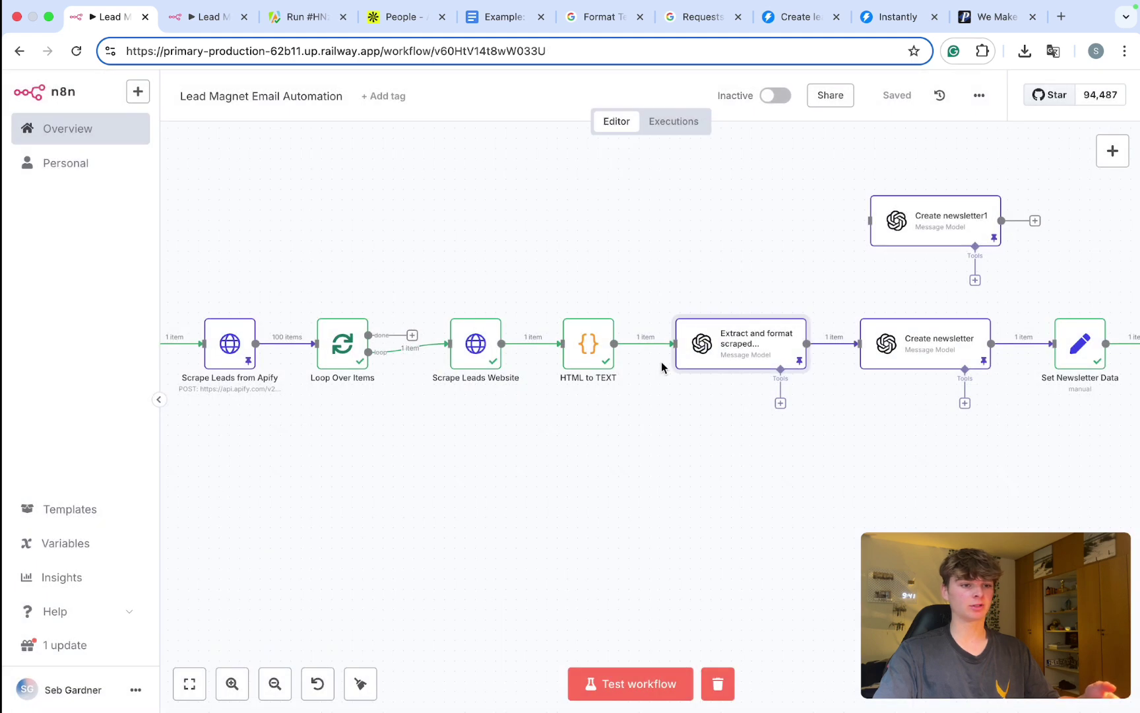
{"action": "scroll", "coordinate": [850, 359], "scroll_direction": "right", "scroll_amount": 5}
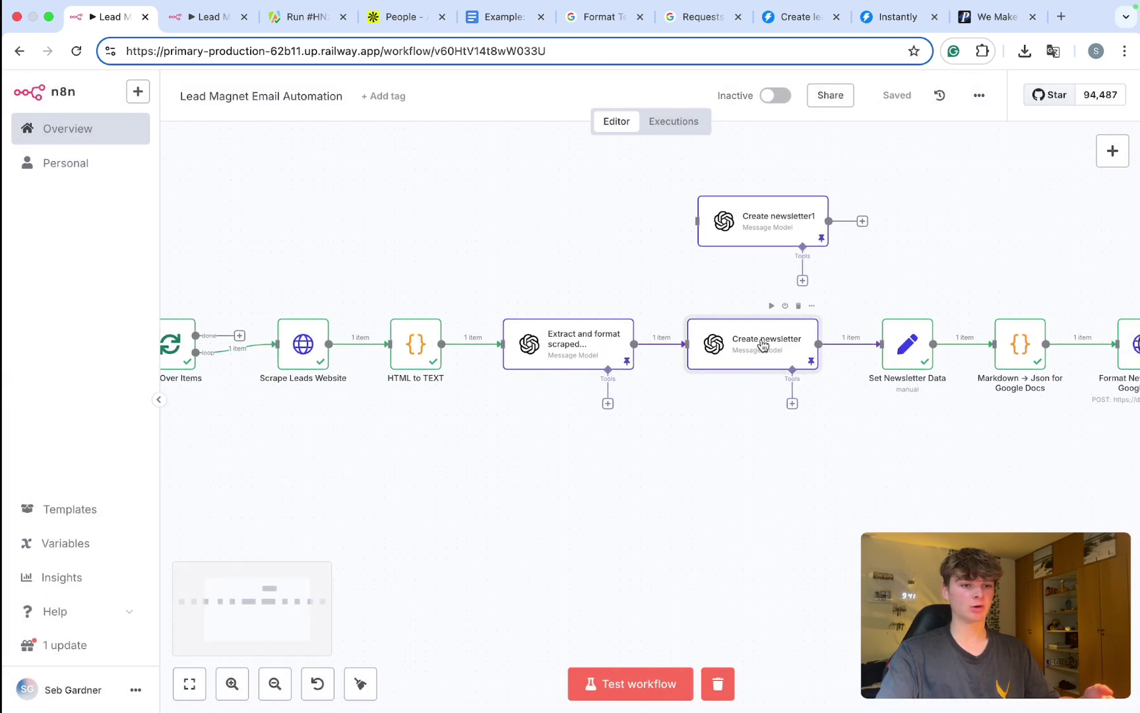
{"action": "double_click", "coordinate": [764, 344]}
{"action": "scroll", "coordinate": [465, 335], "scroll_direction": "down", "scroll_amount": 2}
{"action": "triple_click", "coordinate": [538, 351]}
{"action": "key", "text": "super+c"}
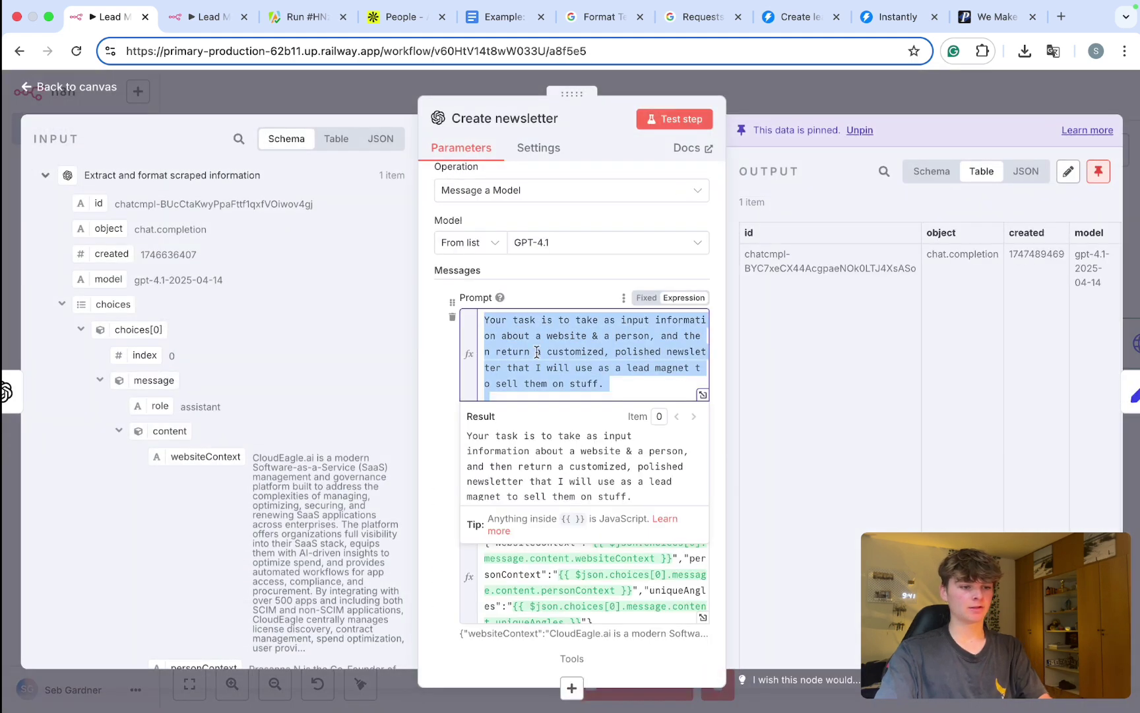
{"action": "left_click", "coordinate": [193, 17]}
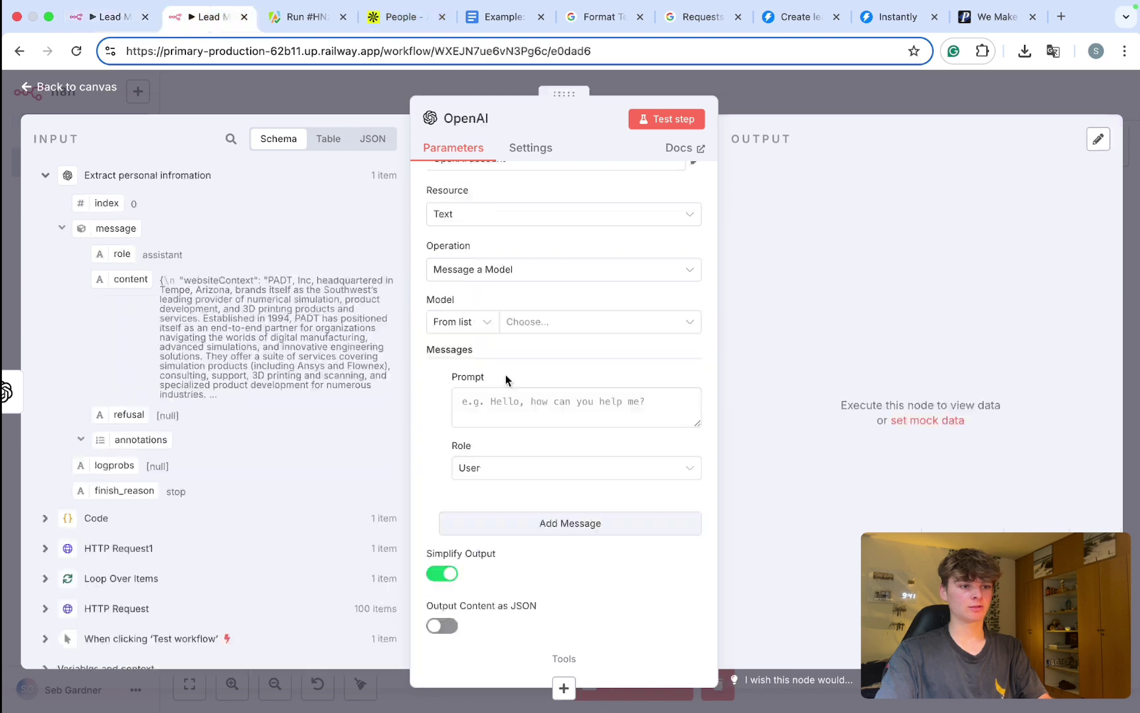
{"action": "key", "text": "super+v"}
{"action": "left_click", "coordinate": [497, 526]}
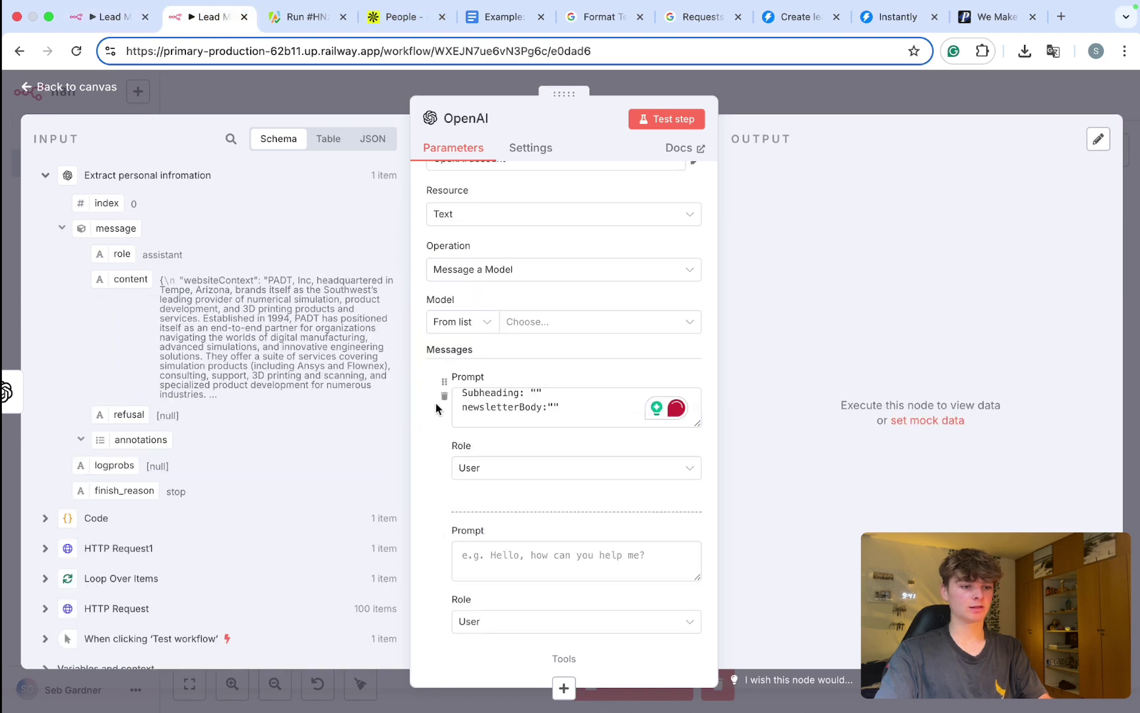
{"action": "scroll", "coordinate": [437, 407], "scroll_direction": "down", "scroll_amount": 2}
Step: Copy the second Create newsletter prompt into the OpenAI node's second prompt field
{"action": "left_click", "coordinate": [111, 18]}
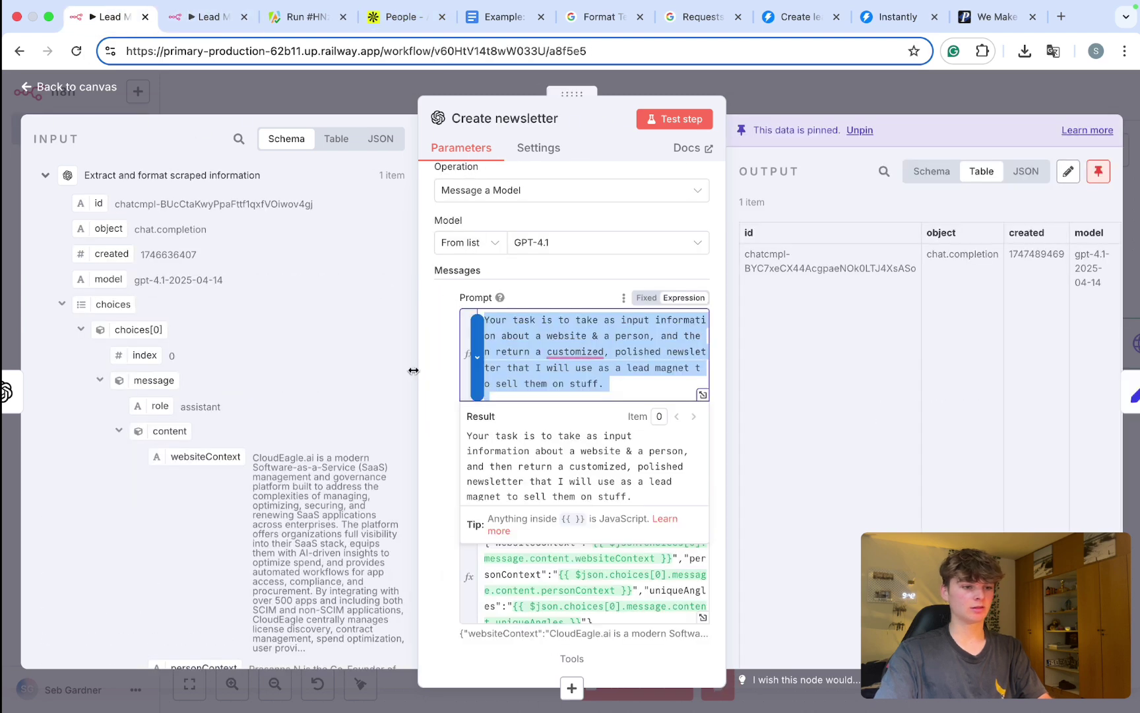
{"action": "scroll", "coordinate": [554, 370], "scroll_direction": "down", "scroll_amount": 4}
{"action": "key", "text": "super+a"}
{"action": "key", "text": "super+c"}
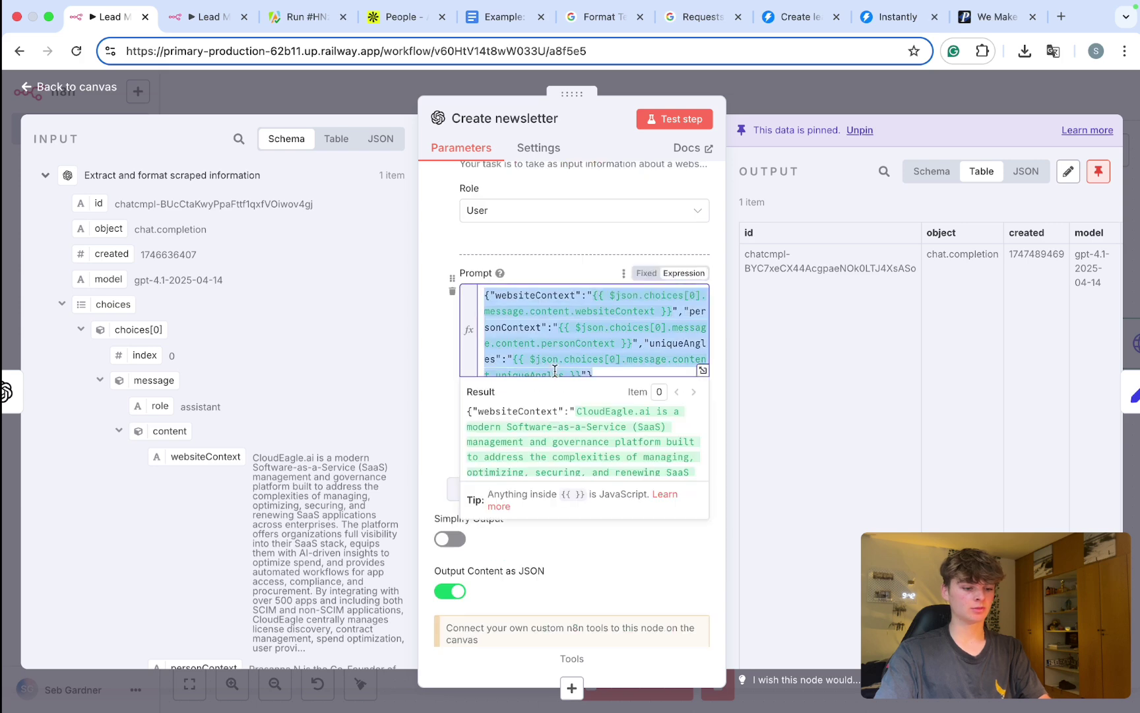
{"action": "left_click", "coordinate": [193, 18]}
{"action": "left_click", "coordinate": [523, 448]}
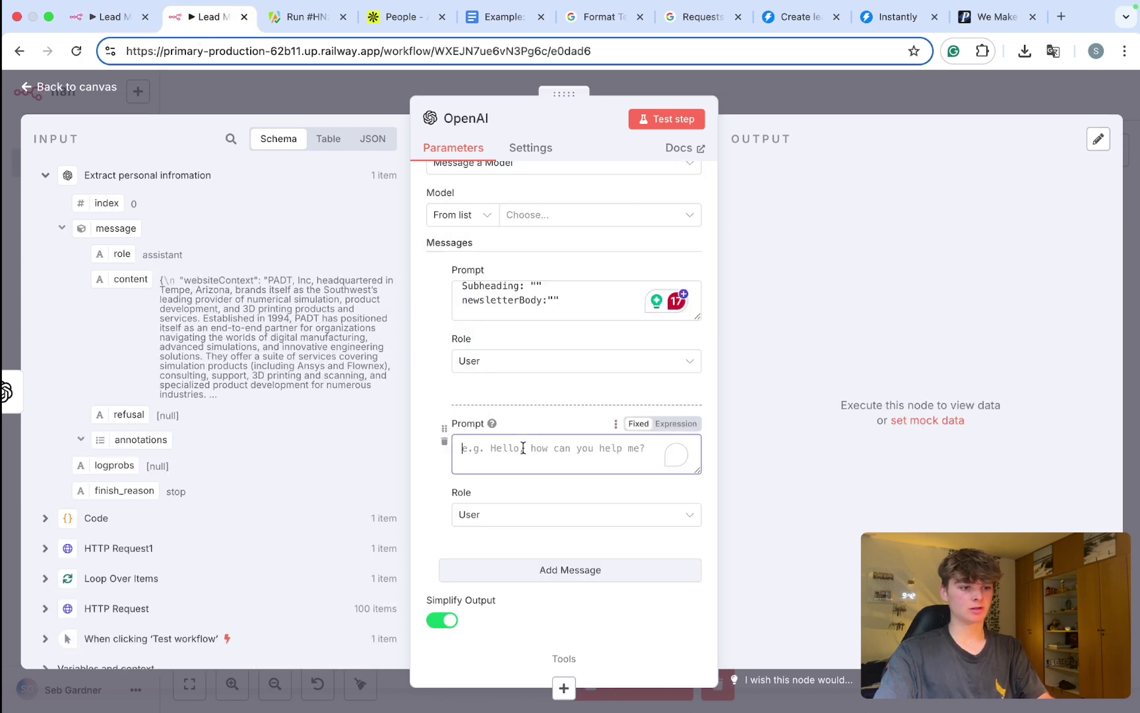
{"action": "key", "text": "super+v"}
{"action": "scroll", "coordinate": [523, 491], "scroll_direction": "down", "scroll_amount": 1}
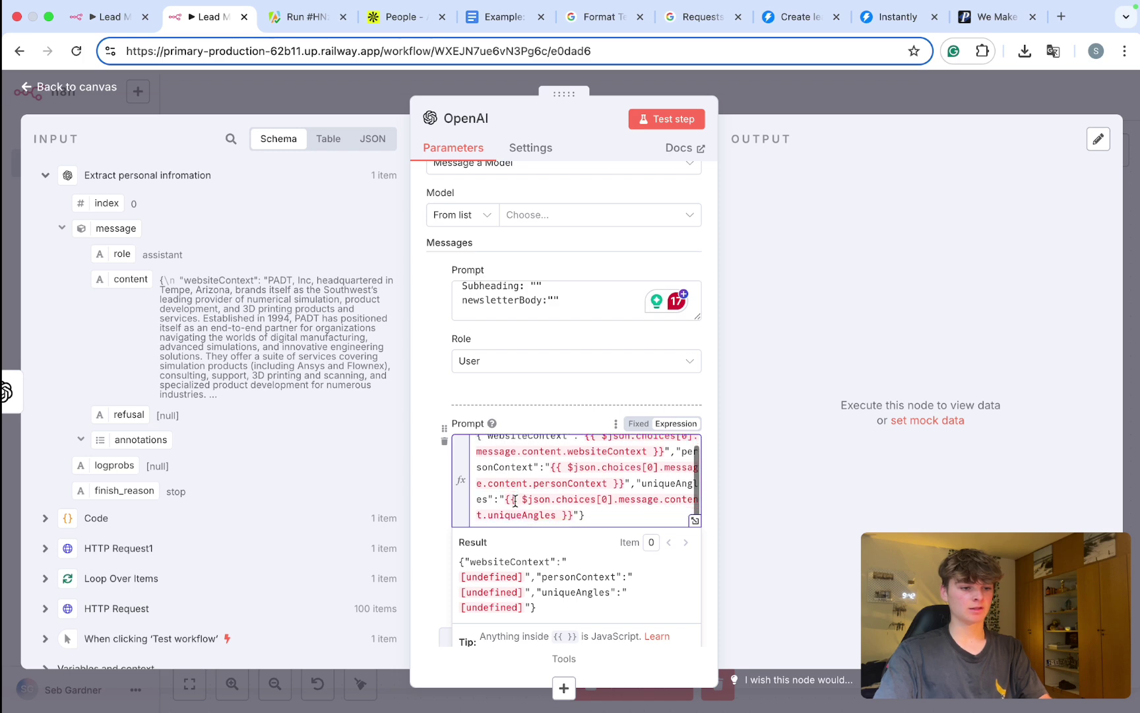
{"action": "left_click", "coordinate": [447, 499]}
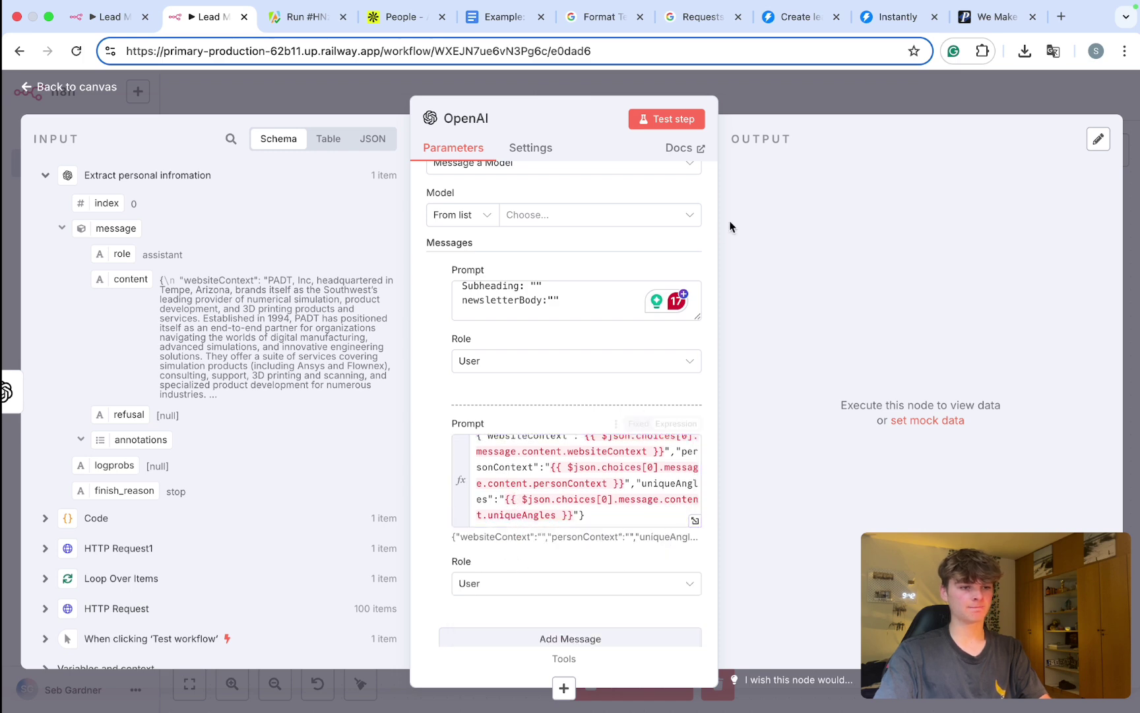
Step: Close the OpenAI node and reopen the Extract personal infromation node
{"action": "left_click", "coordinate": [748, 106]}
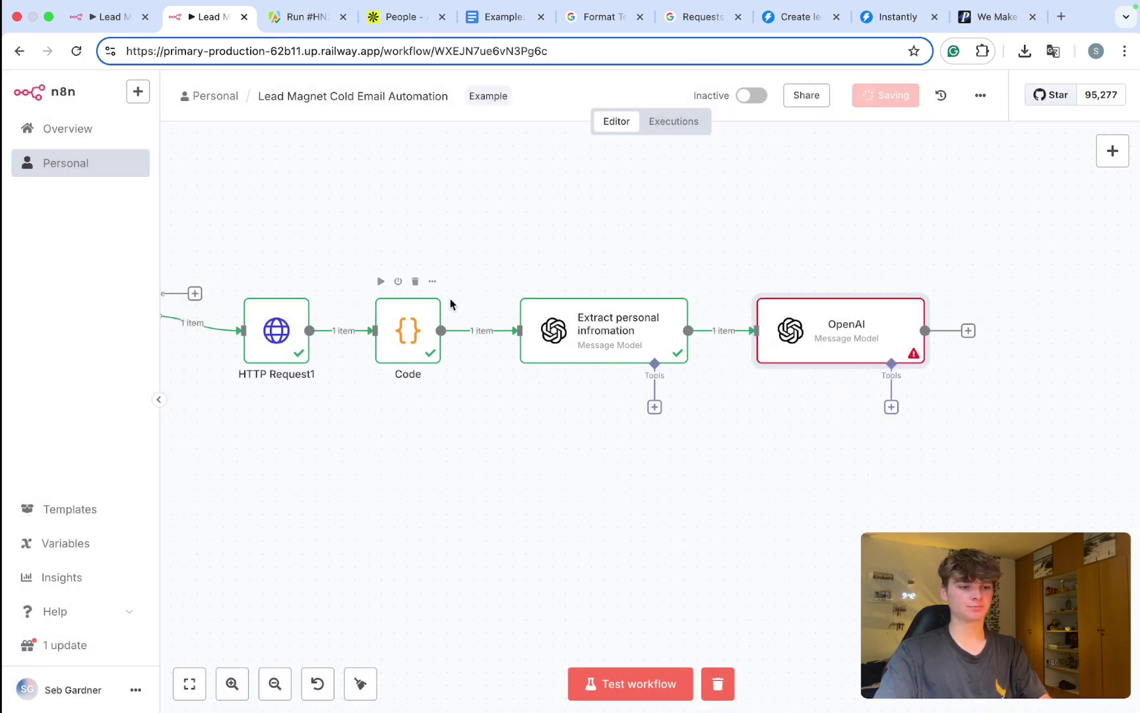
{"action": "double_click", "coordinate": [601, 339]}
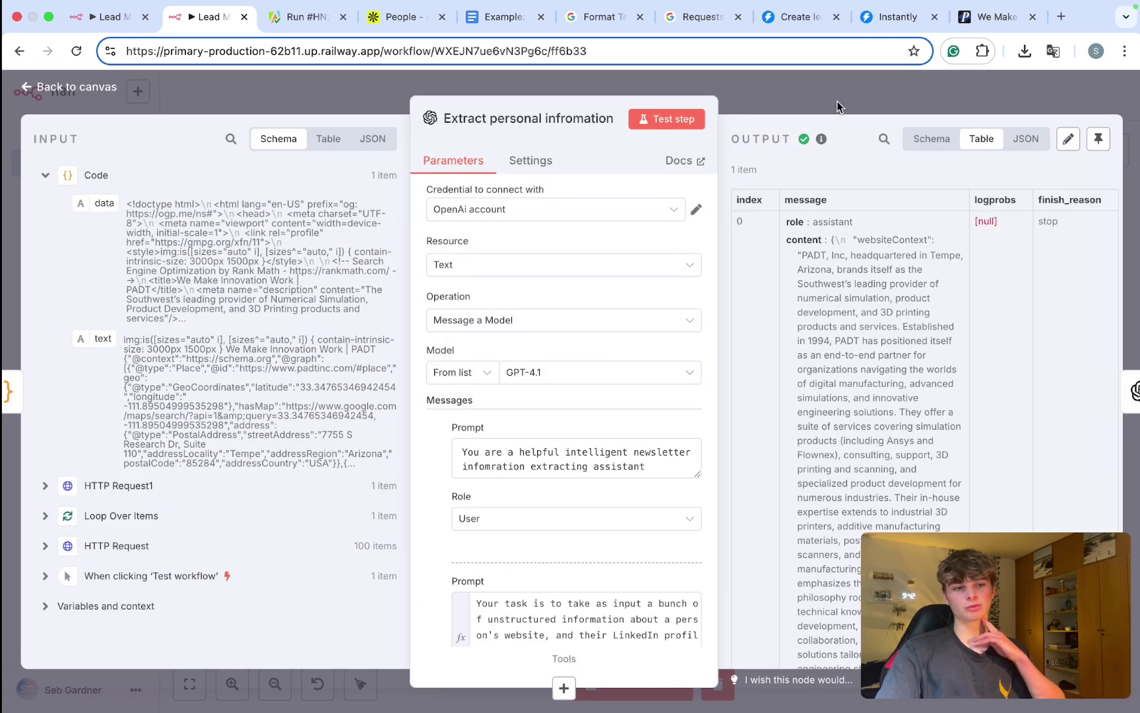
{"action": "scroll", "coordinate": [662, 369], "scroll_direction": "down", "scroll_amount": 5}
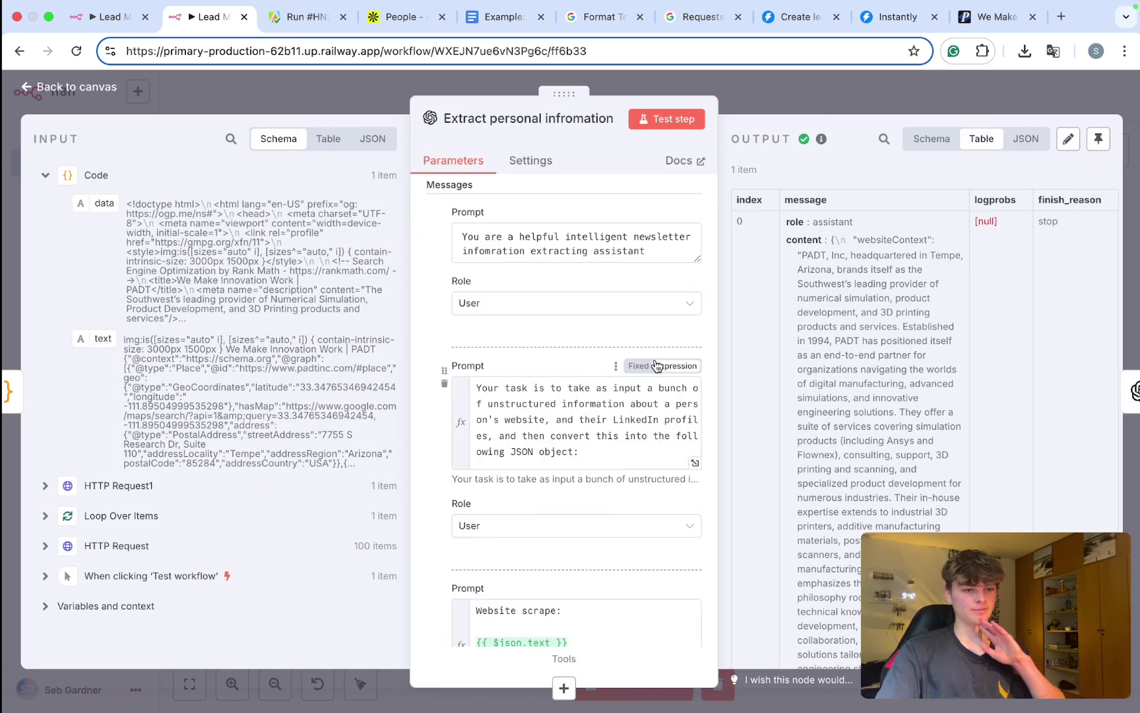
Step: Switch the extraction node's task prompt to Fixed text and close the node
{"action": "left_click", "coordinate": [637, 366]}
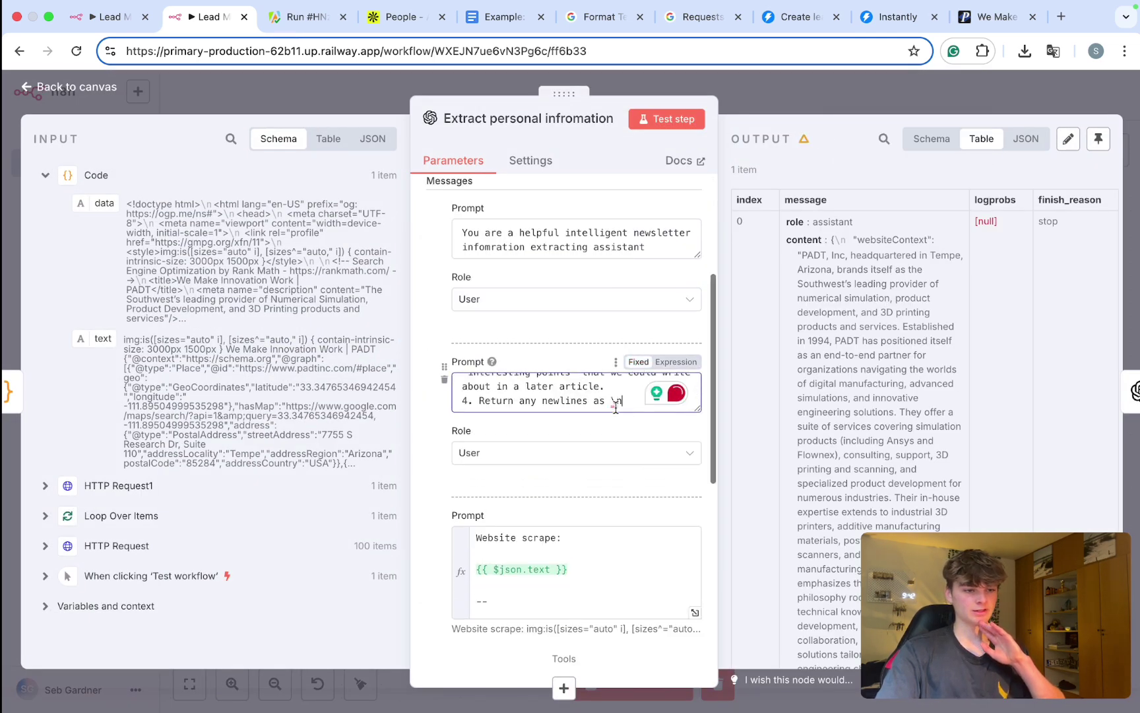
{"action": "scroll", "coordinate": [594, 389], "scroll_direction": "up", "scroll_amount": 10}
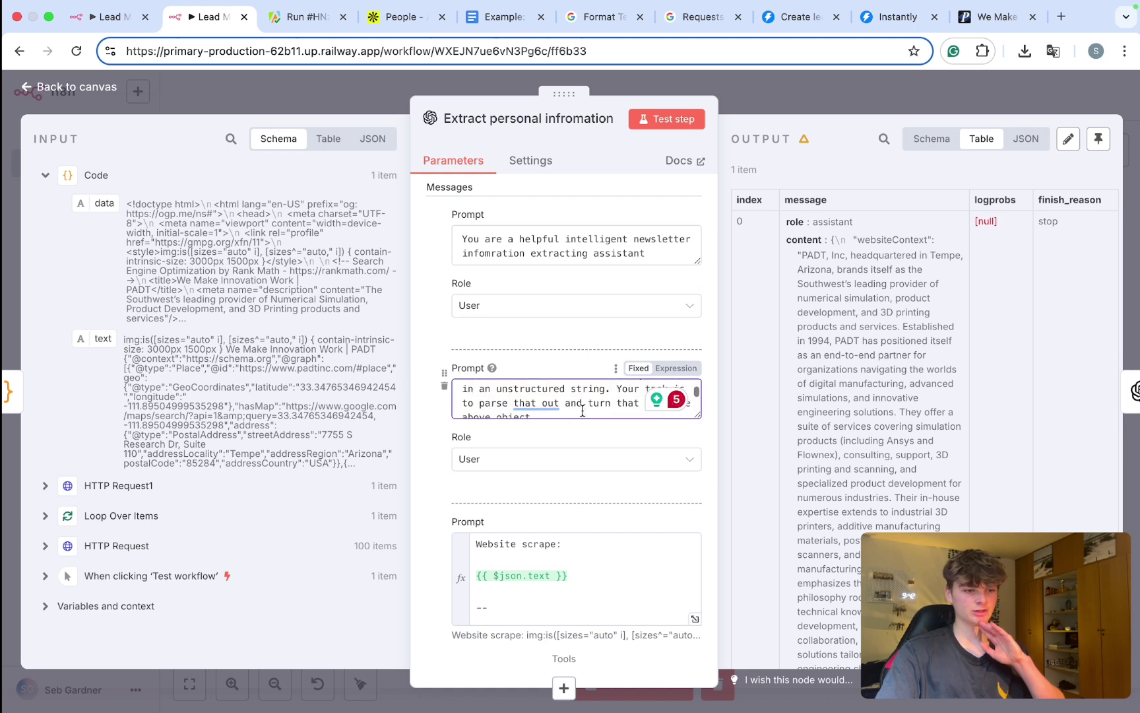
{"action": "scroll", "coordinate": [573, 464], "scroll_direction": "down", "scroll_amount": 5}
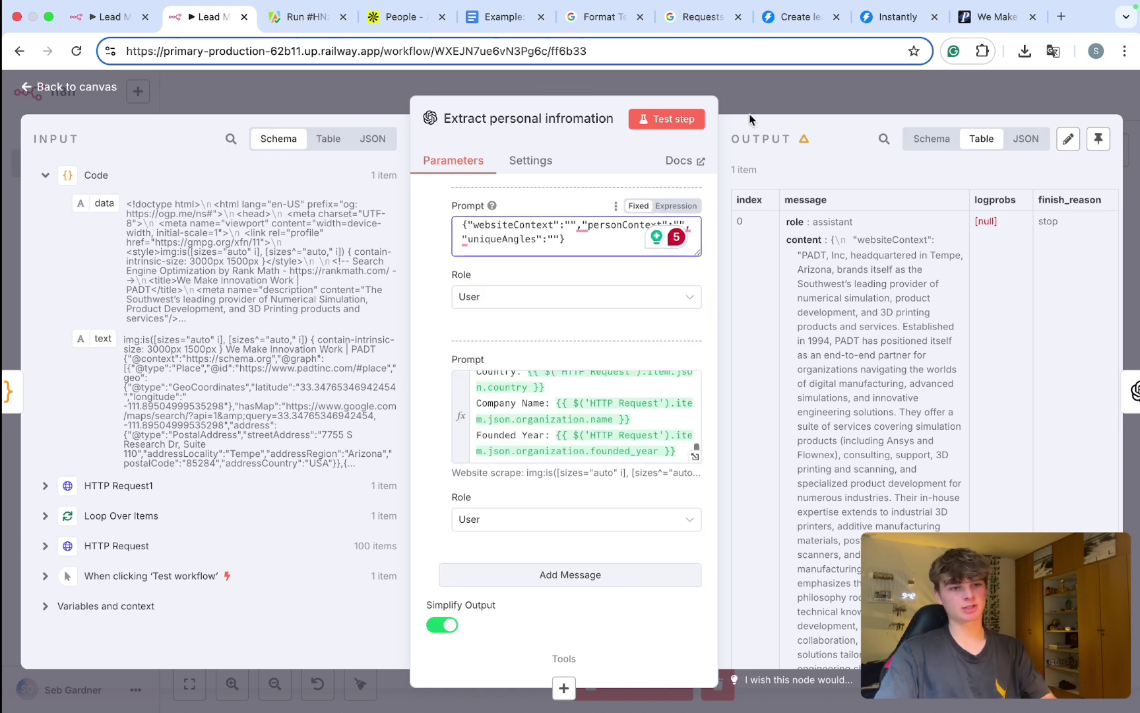
{"action": "key", "text": "Escape"}
Step: Save the workflow, run a test, and reopen the Extract personal infromation node
{"action": "scroll", "coordinate": [502, 297], "scroll_direction": "left", "scroll_amount": 8}
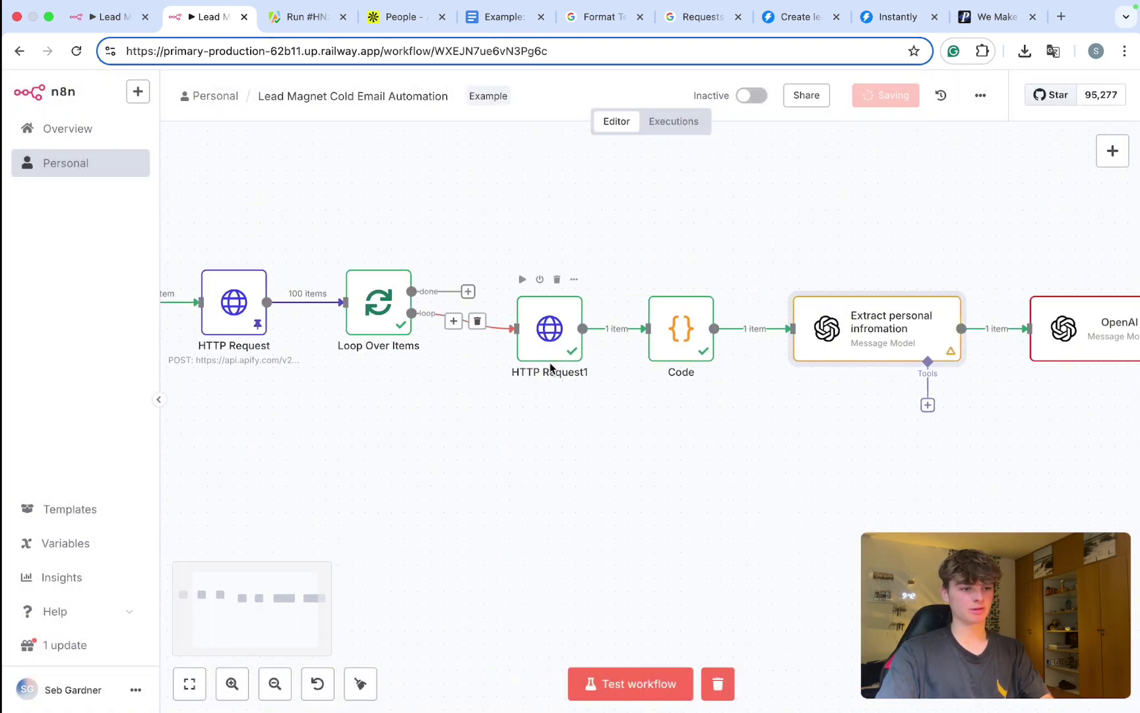
{"action": "key", "text": "super+s"}
{"action": "scroll", "coordinate": [921, 375], "scroll_direction": "right", "scroll_amount": 5}
{"action": "left_click", "coordinate": [850, 360]}
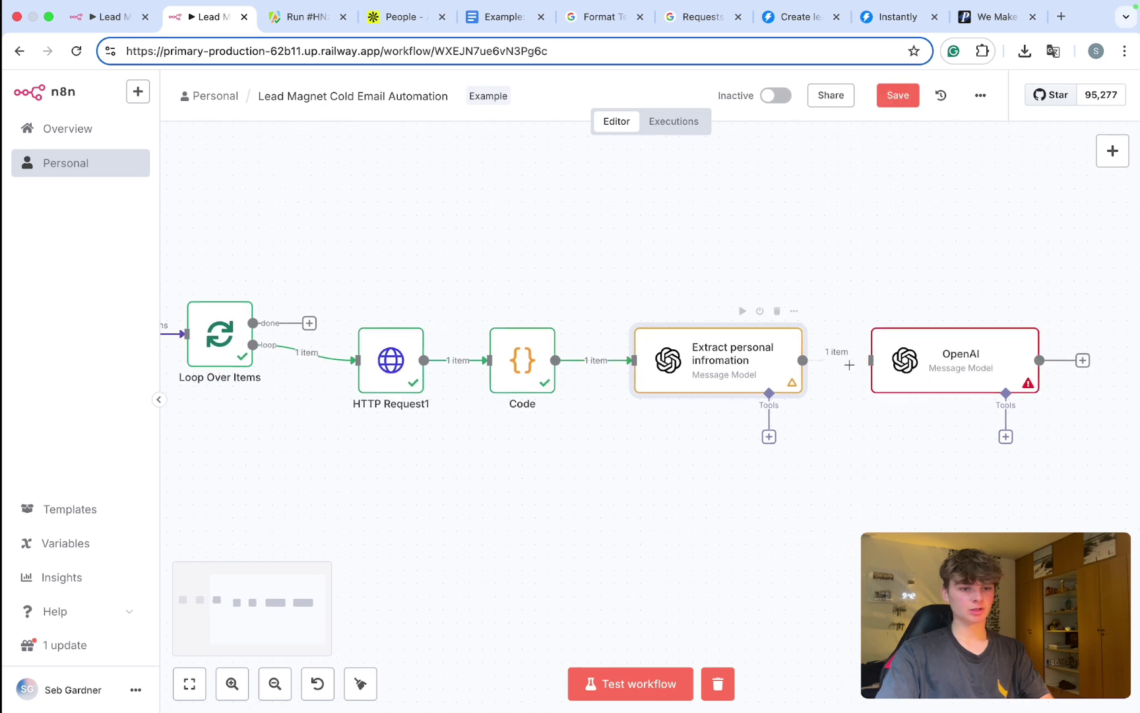
{"action": "key", "text": "super+s"}
{"action": "scroll", "coordinate": [724, 501], "scroll_direction": "left", "scroll_amount": 3}
{"action": "key", "text": "super+Return"}
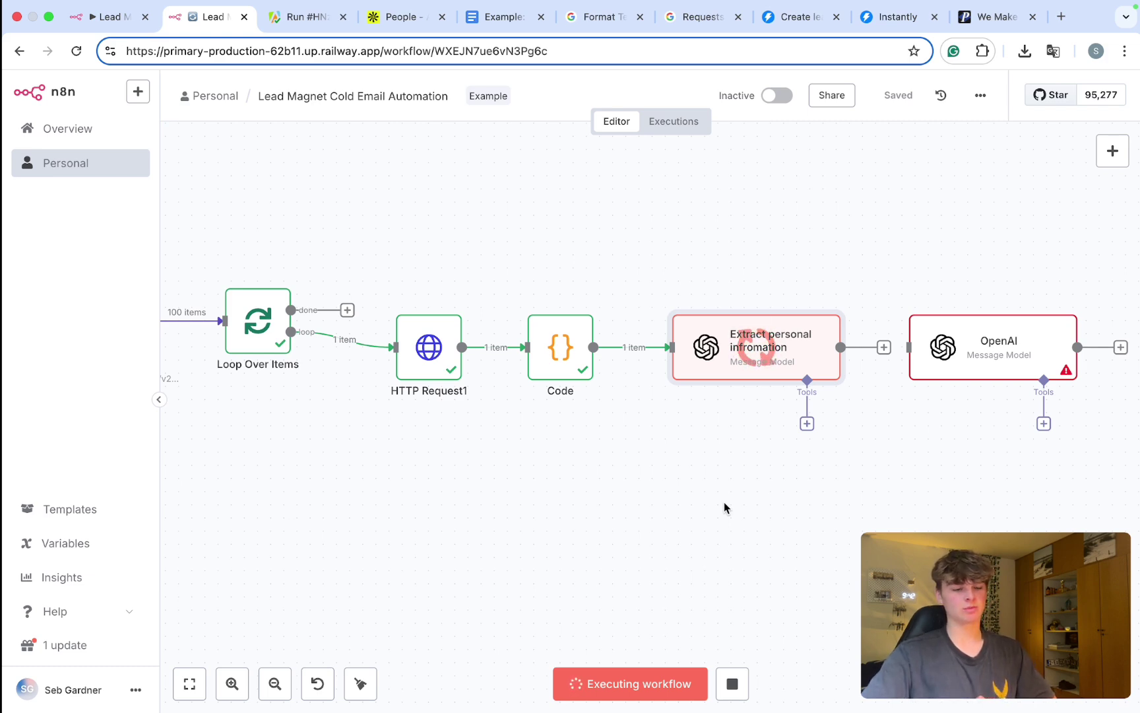
{"action": "key", "text": "Return"}
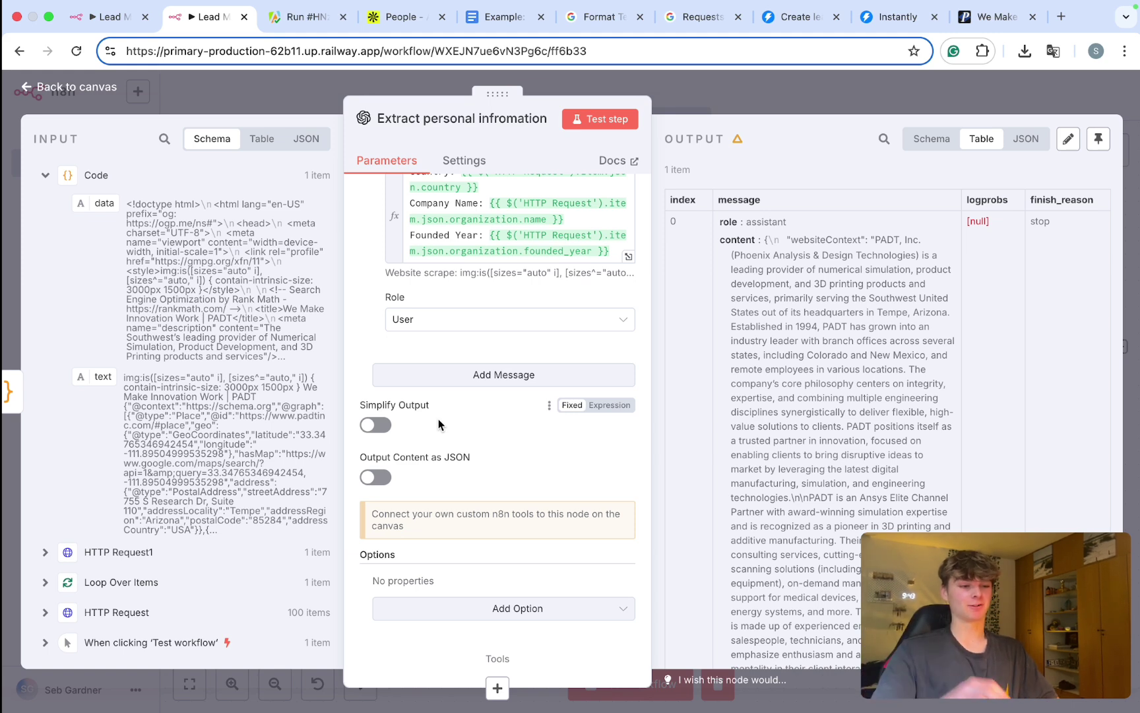
Step: Turn on Output Content as JSON for the extraction node and return to the canvas
{"action": "scroll", "coordinate": [438, 419], "scroll_direction": "up", "scroll_amount": 5}
{"action": "scroll", "coordinate": [438, 418], "scroll_direction": "down", "scroll_amount": 5}
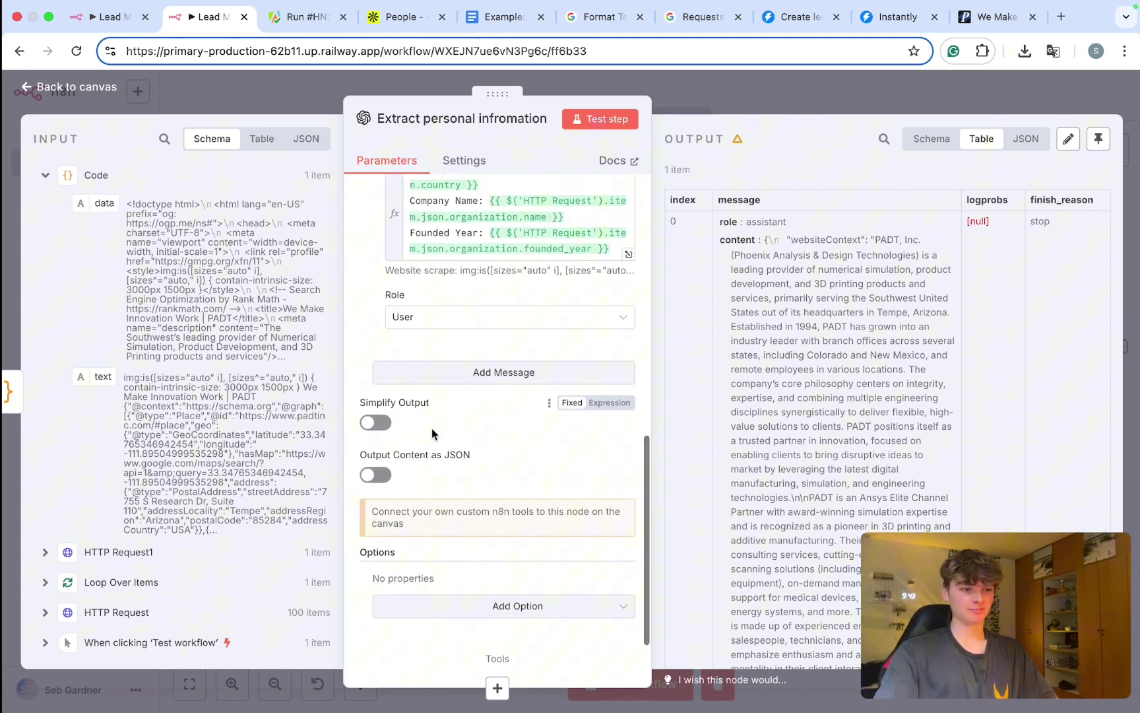
{"action": "left_click", "coordinate": [376, 474]}
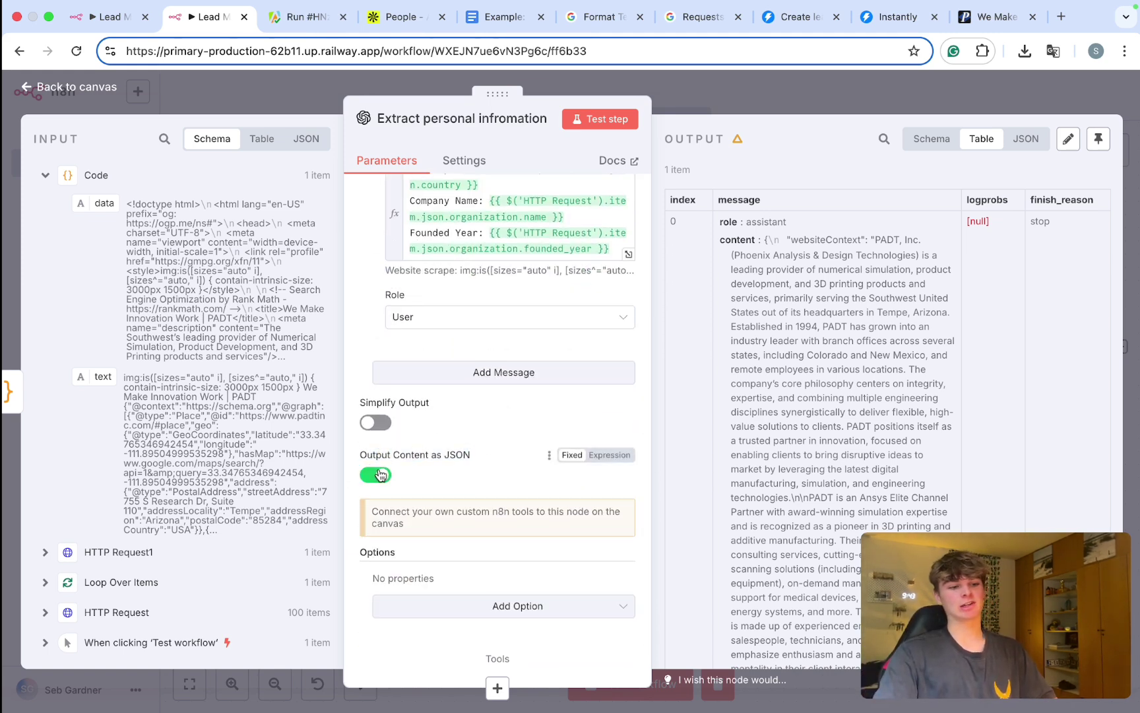
{"action": "left_click", "coordinate": [736, 96]}
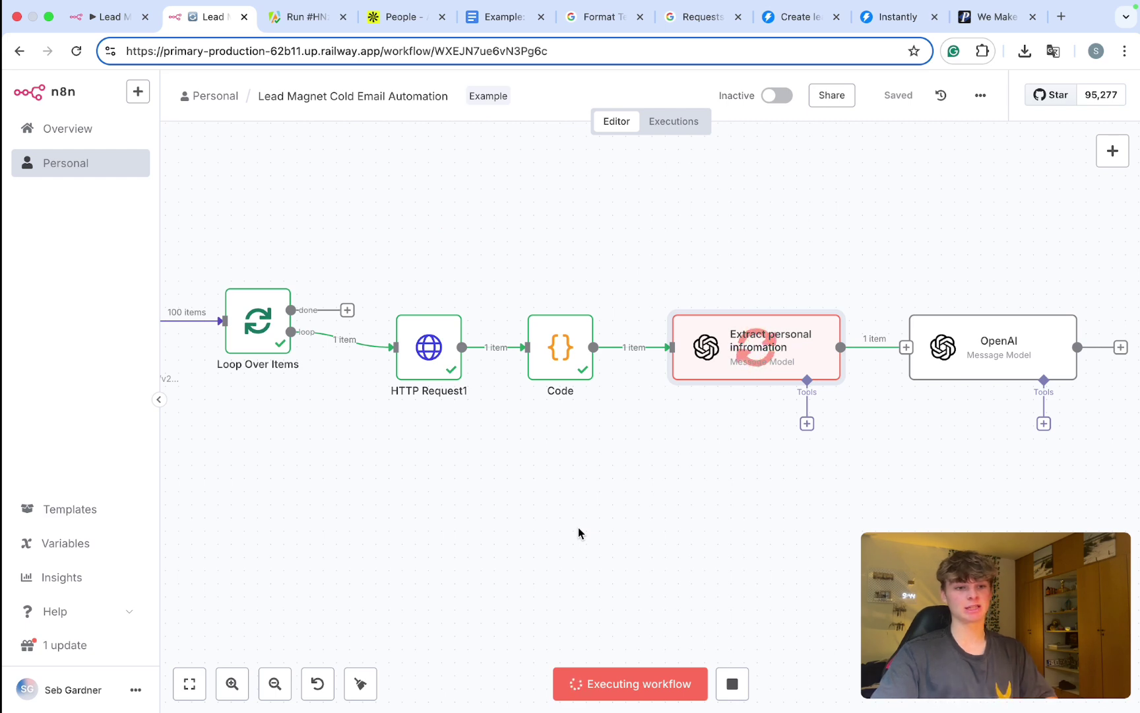
Step: Open the extraction node and scroll its output to the websiteContext JSON field
{"action": "double_click", "coordinate": [749, 364]}
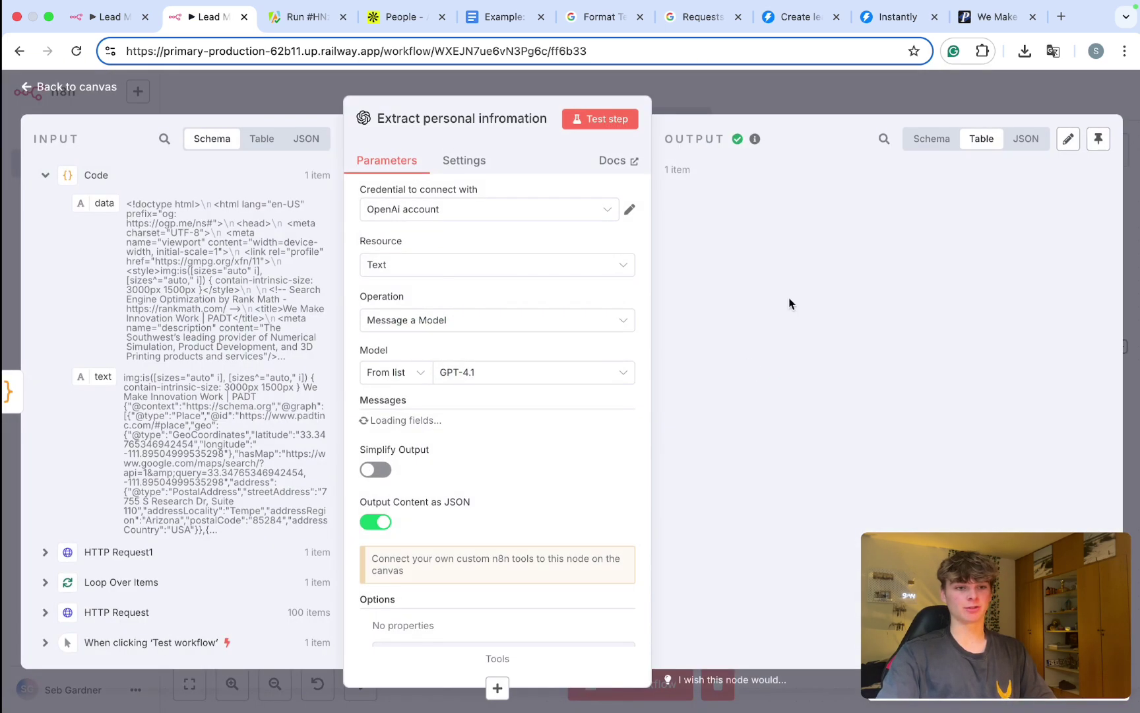
{"action": "scroll", "coordinate": [797, 263], "scroll_direction": "down", "scroll_amount": 10}
{"action": "scroll", "coordinate": [797, 264], "scroll_direction": "right", "scroll_amount": 3}
{"action": "scroll", "coordinate": [797, 263], "scroll_direction": "up", "scroll_amount": 10}
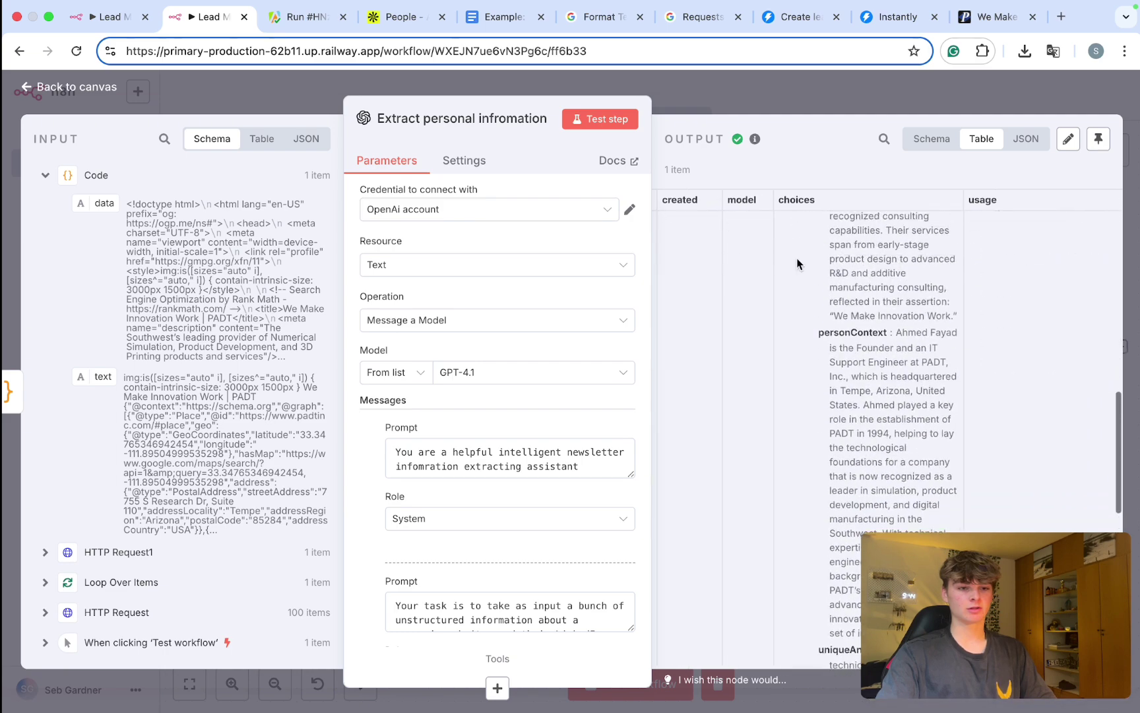
{"action": "scroll", "coordinate": [797, 258], "scroll_direction": "up", "scroll_amount": 2, "text": "ctrl"}
{"action": "scroll", "coordinate": [797, 259], "scroll_direction": "up", "scroll_amount": 3, "text": "ctrl"}
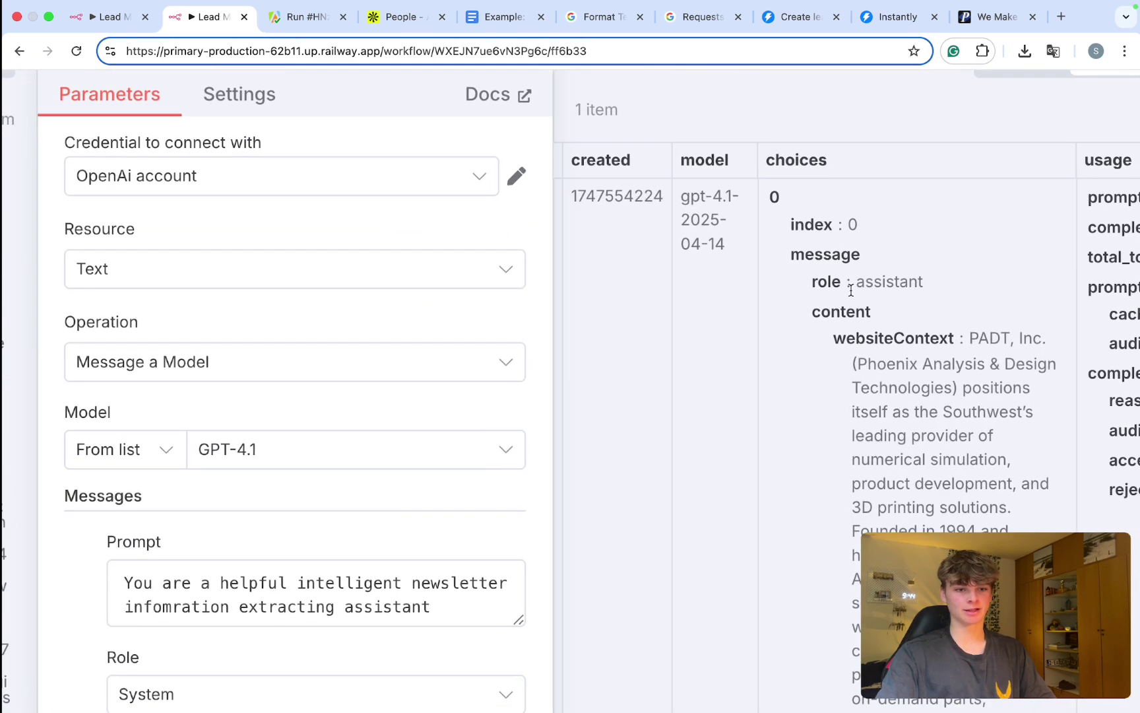
{"action": "left_click_drag", "start_coordinate": [833, 340], "coordinate": [979, 340]}
{"action": "scroll", "coordinate": [461, 369], "scroll_direction": "down", "scroll_amount": 1}
{"action": "scroll", "coordinate": [974, 334], "scroll_direction": "down", "scroll_amount": 5, "text": "ctrl"}
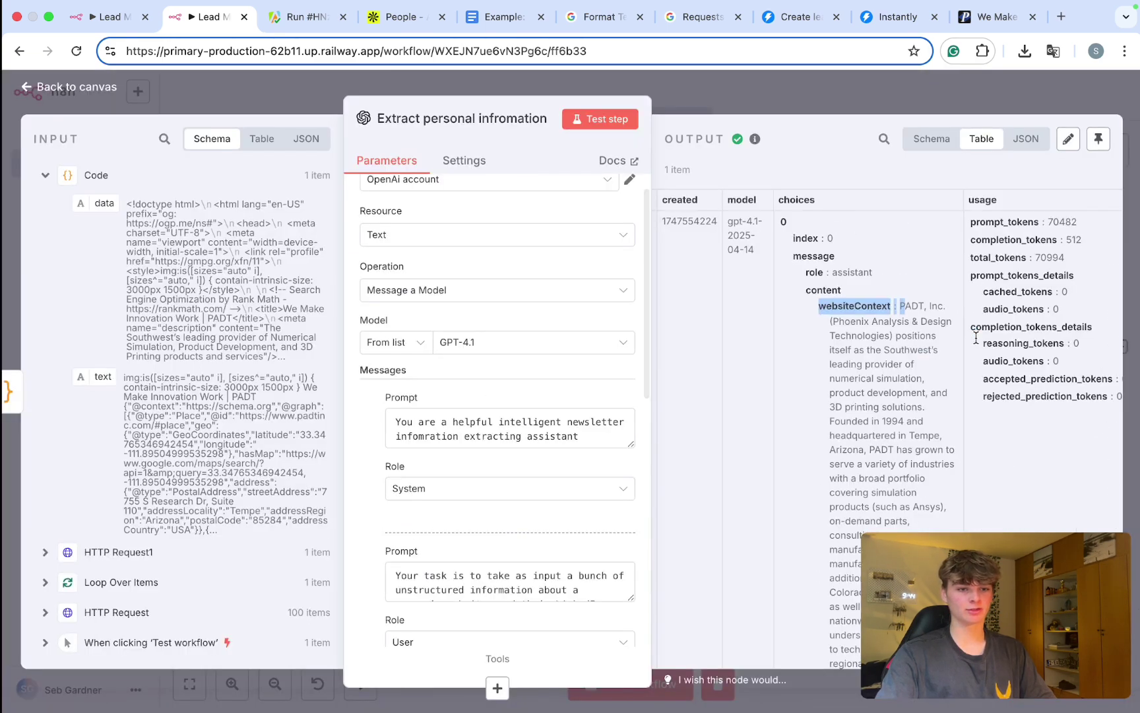
{"action": "scroll", "coordinate": [881, 420], "scroll_direction": "down", "scroll_amount": 10}
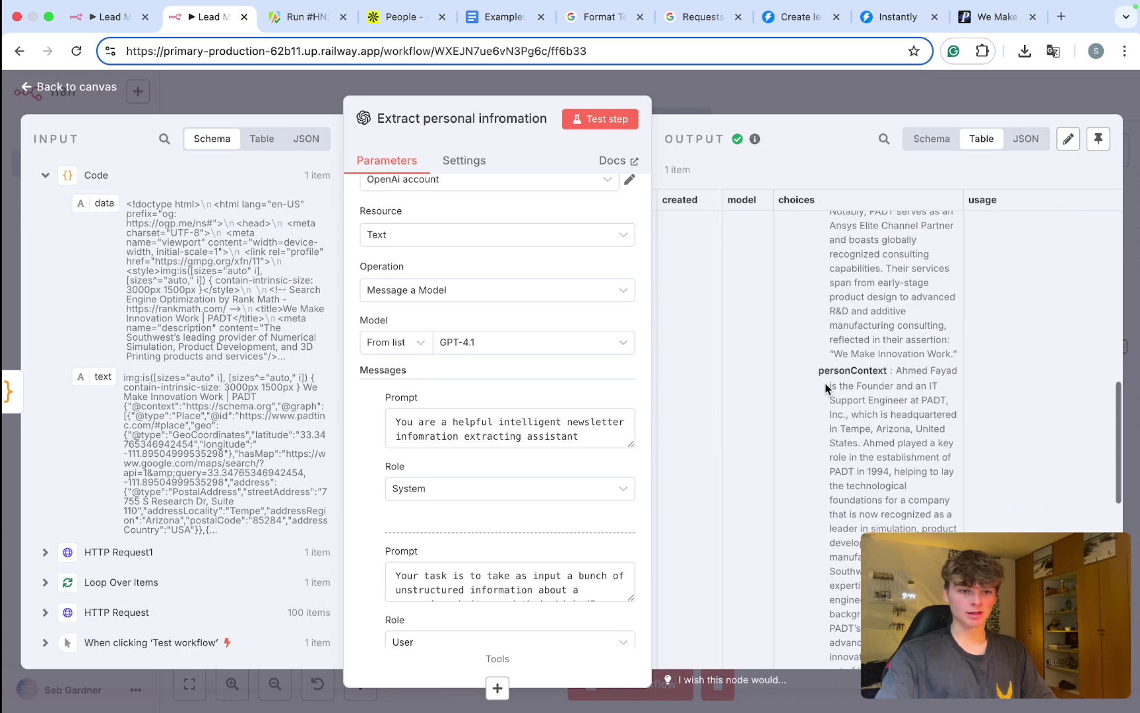
Step: Read the personContext and uniqueAngles JSON fields, then return to the canvas
{"action": "left_click_drag", "start_coordinate": [841, 371], "coordinate": [885, 371]}
{"action": "scroll", "coordinate": [881, 372], "scroll_direction": "down", "scroll_amount": 8}
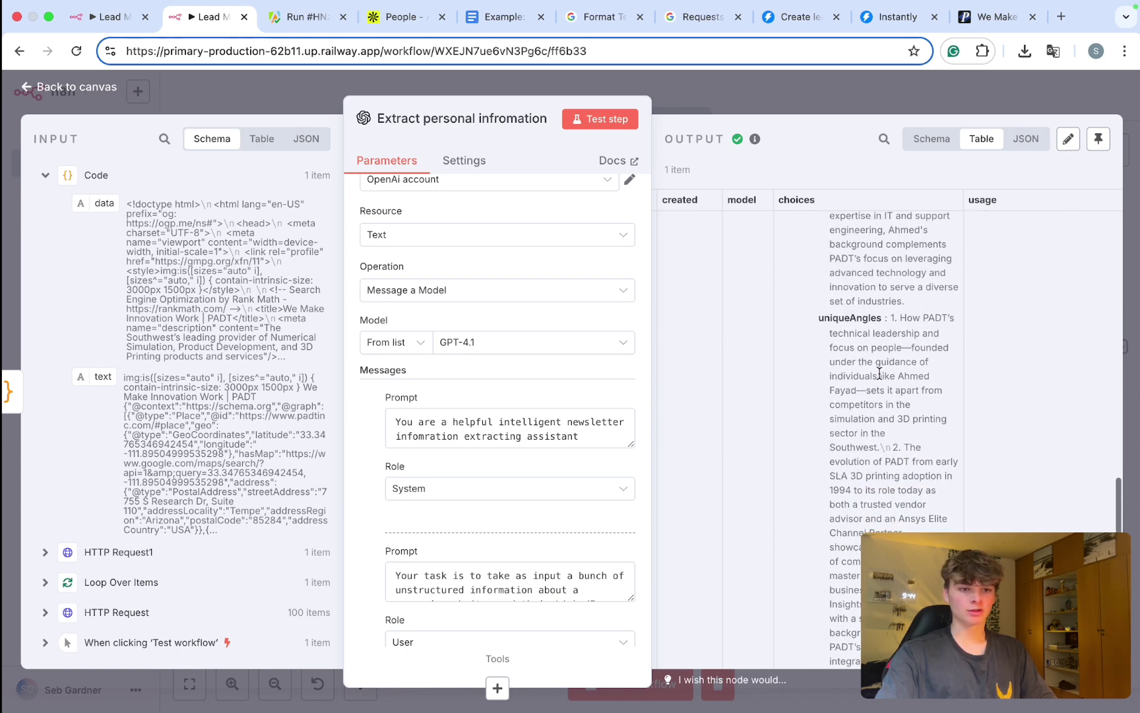
{"action": "scroll", "coordinate": [404, 455], "scroll_direction": "down", "scroll_amount": 10}
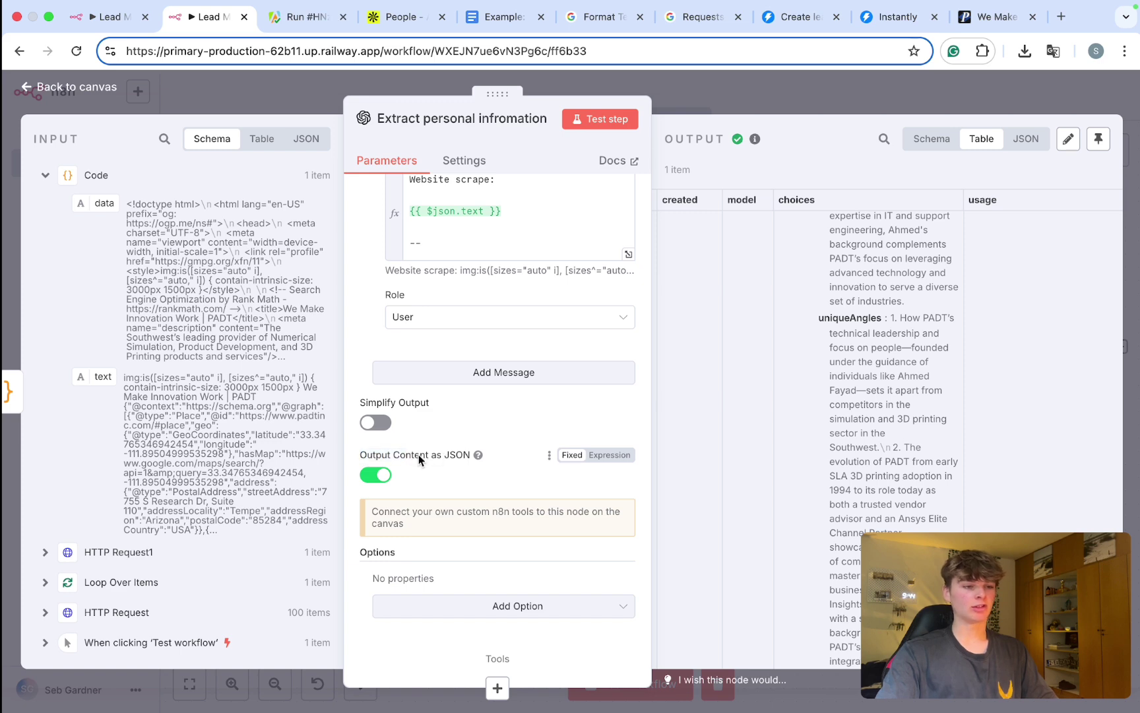
{"action": "scroll", "coordinate": [422, 453], "scroll_direction": "up", "scroll_amount": 10}
{"action": "scroll", "coordinate": [399, 455], "scroll_direction": "down", "scroll_amount": 10}
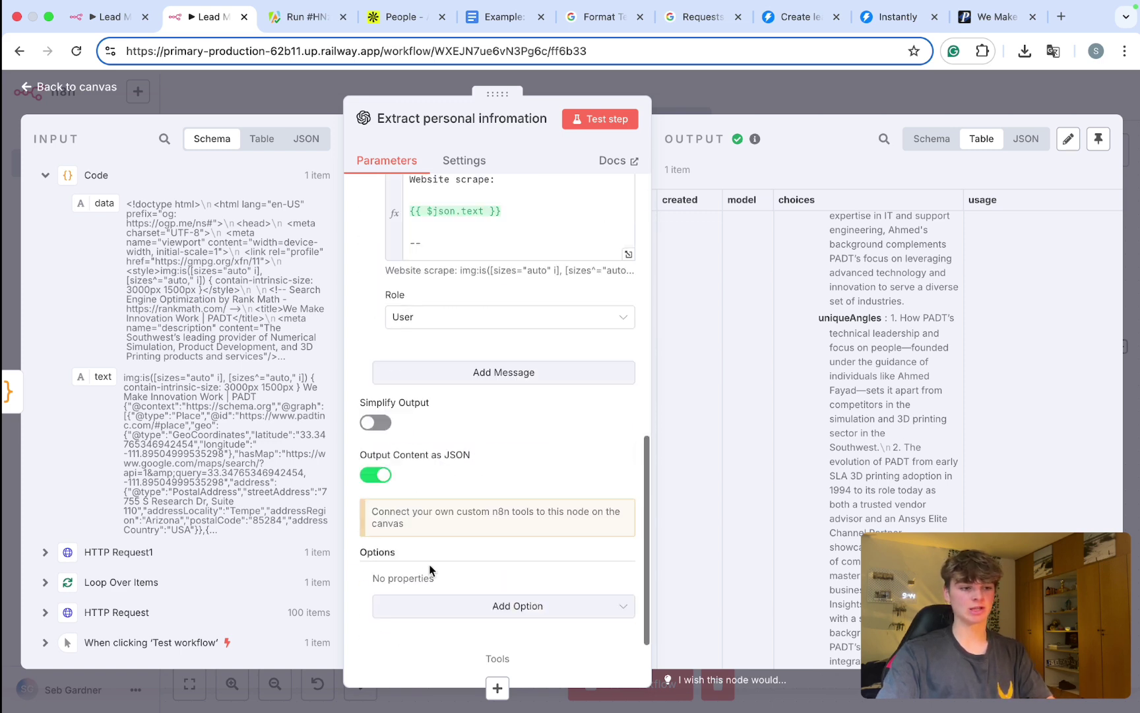
{"action": "scroll", "coordinate": [390, 466], "scroll_direction": "up", "scroll_amount": 10}
{"action": "scroll", "coordinate": [390, 466], "scroll_direction": "down", "scroll_amount": 2}
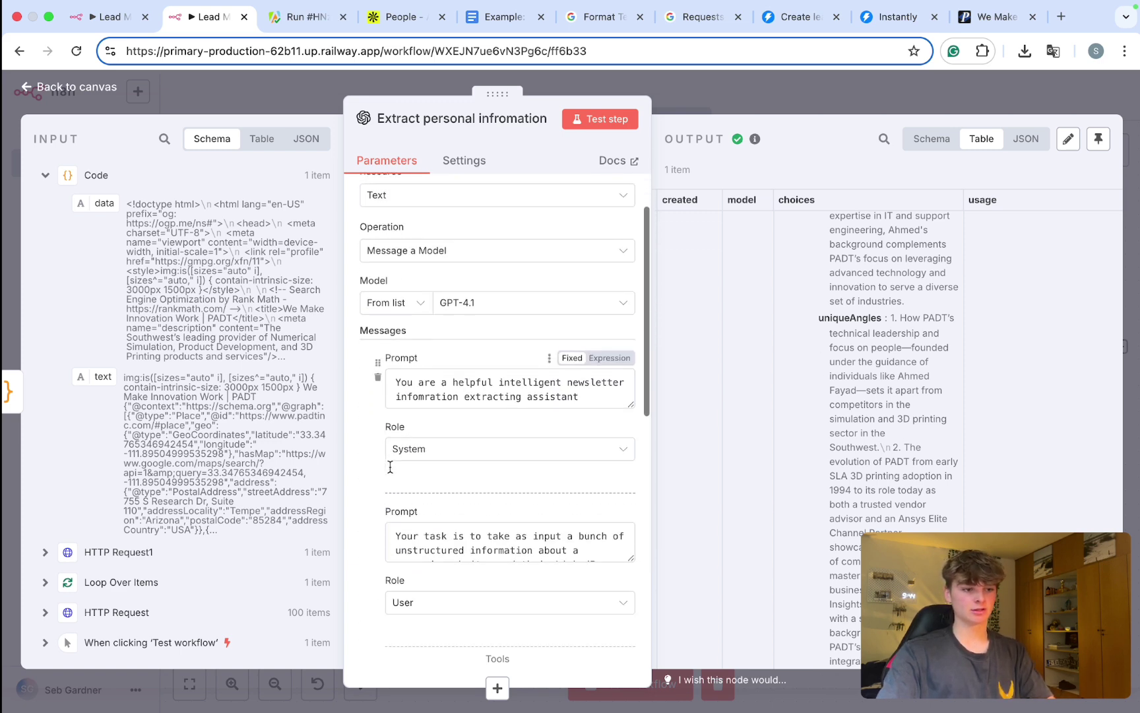
{"action": "left_click", "coordinate": [772, 105]}
{"action": "scroll", "coordinate": [796, 484], "scroll_direction": "right", "scroll_amount": 4}
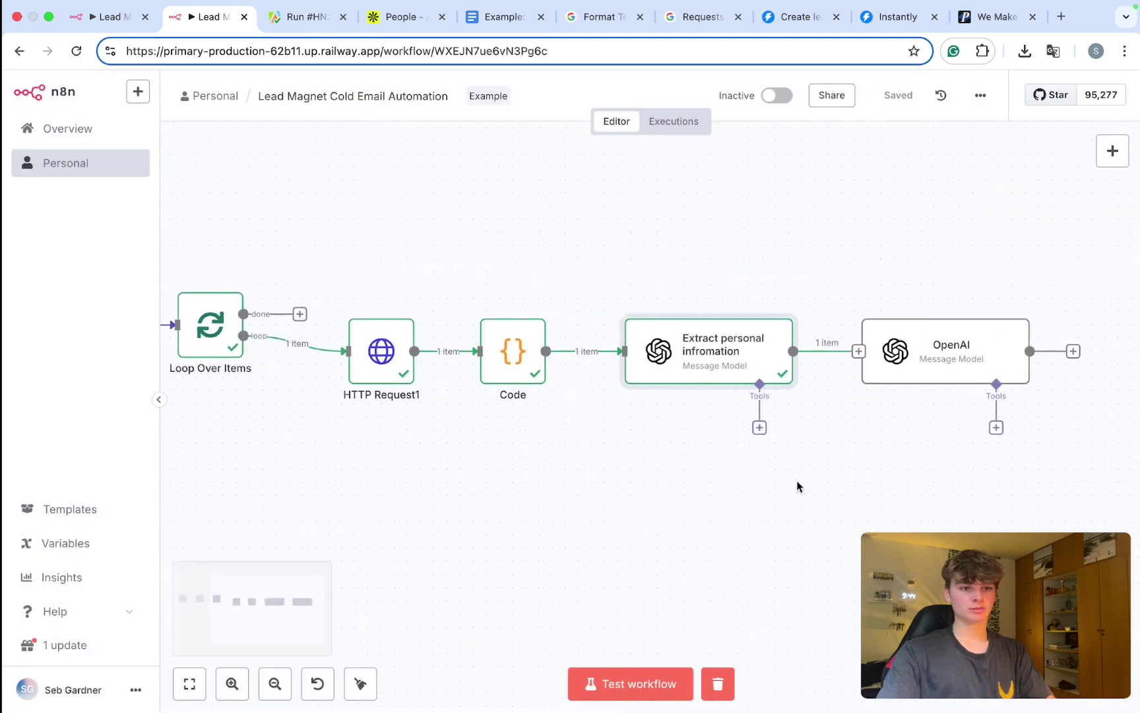
Step: Expand the OpenAI node's second prompt and delete the uniqueAngles, personContext and websiteContext expressions
{"action": "double_click", "coordinate": [822, 351]}
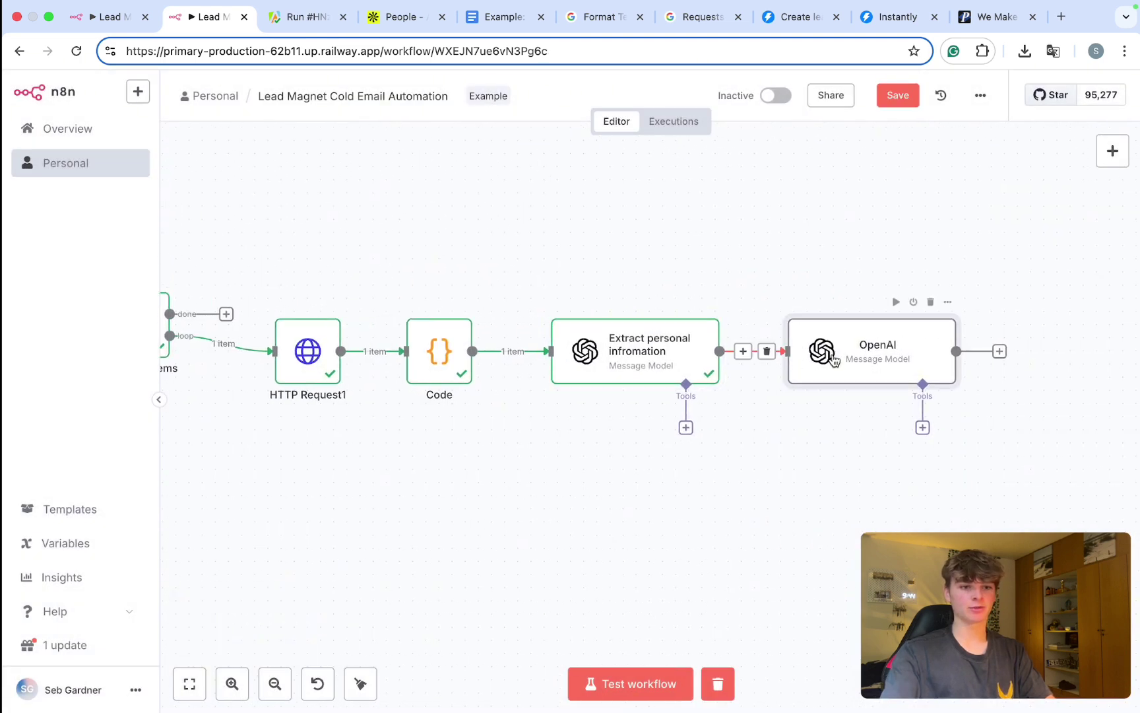
{"action": "scroll", "coordinate": [517, 424], "scroll_direction": "down", "scroll_amount": 5}
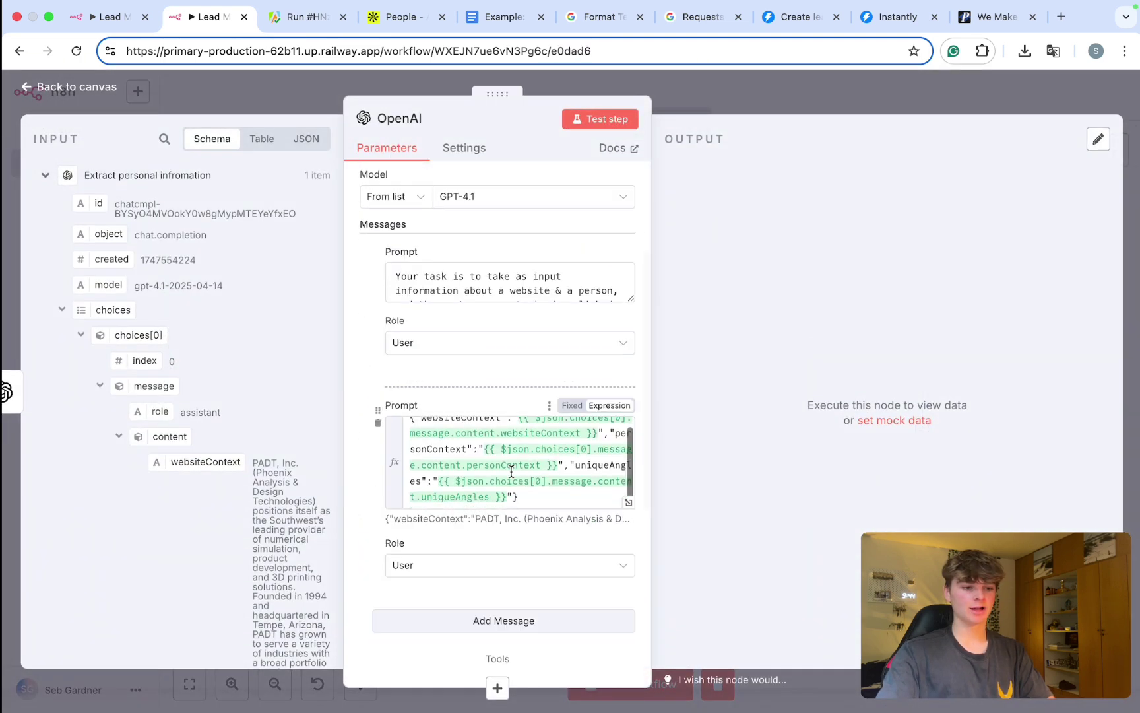
{"action": "left_click", "coordinate": [628, 501]}
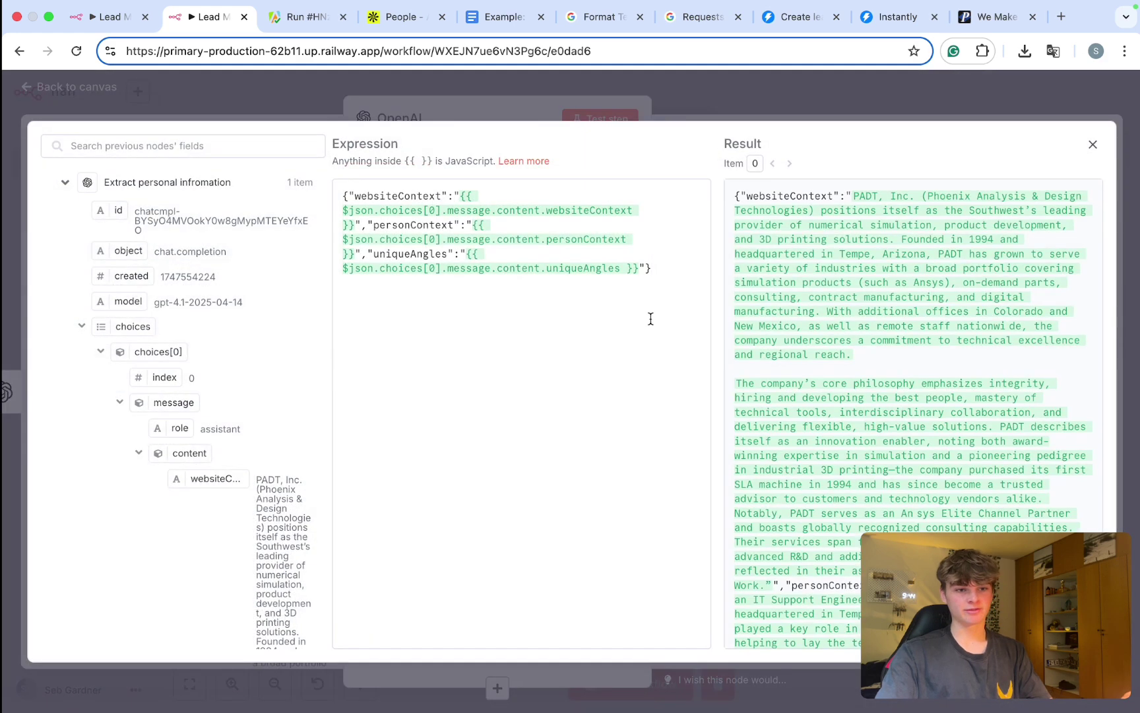
{"action": "left_click_drag", "start_coordinate": [645, 268], "coordinate": [462, 254]}
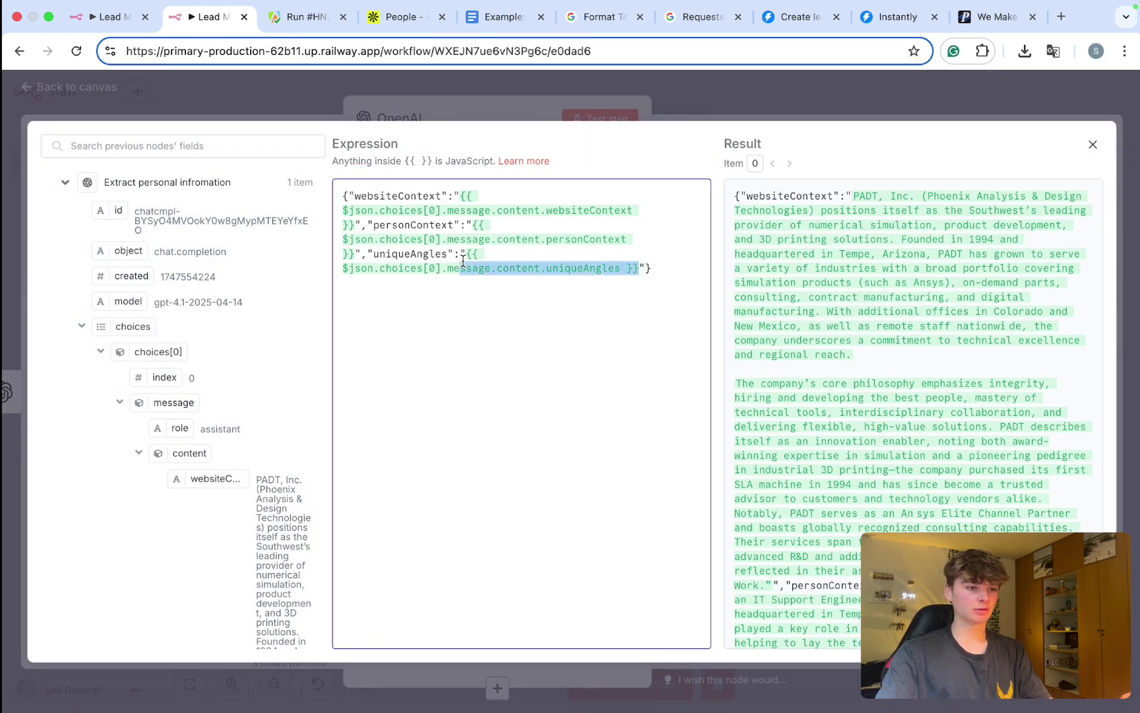
{"action": "key", "text": "BackSpace"}
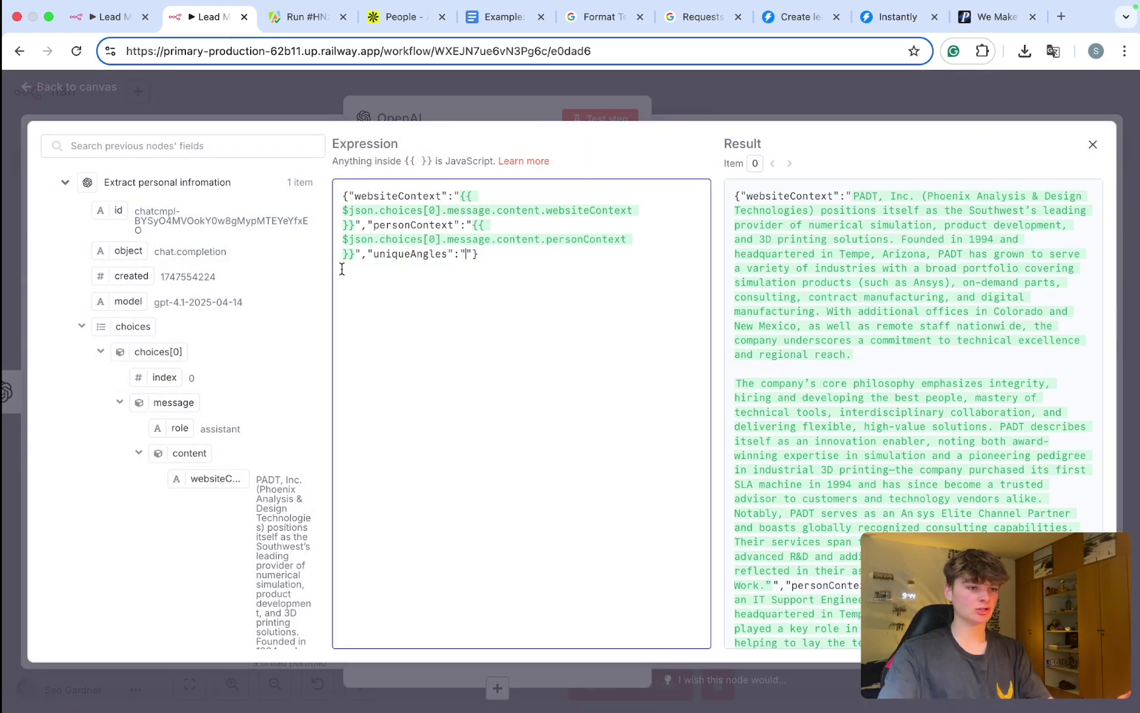
{"action": "left_click_drag", "start_coordinate": [355, 253], "coordinate": [460, 225]}
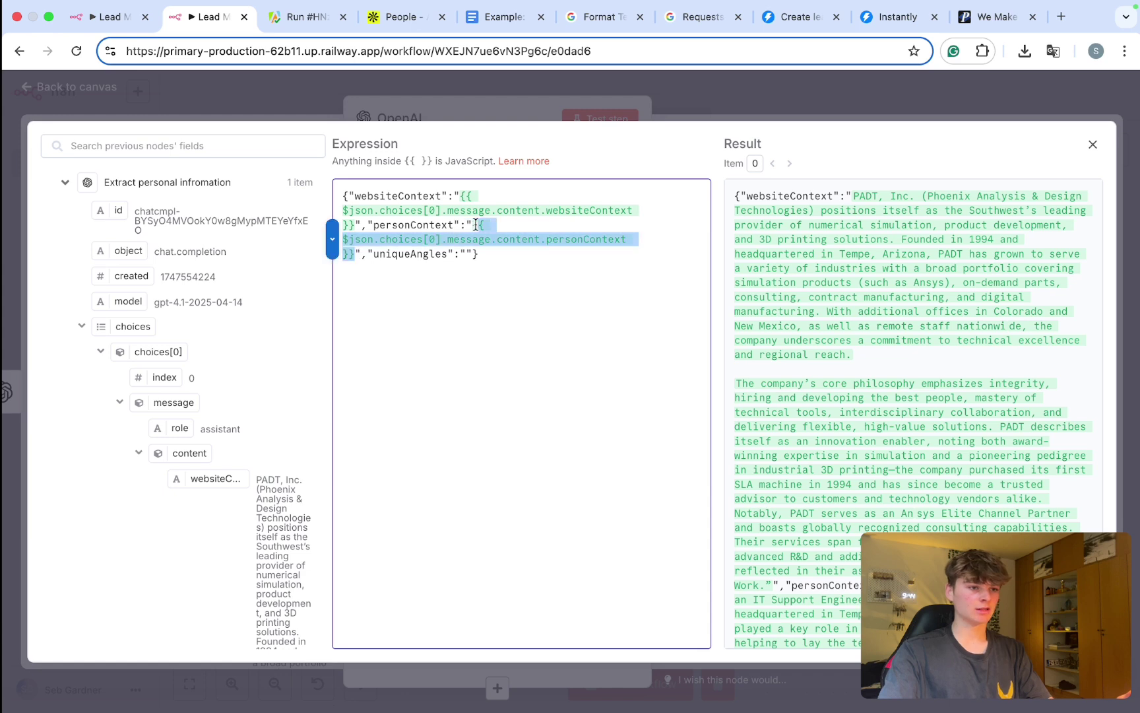
{"action": "key", "text": "BackSpace"}
{"action": "left_click_drag", "start_coordinate": [354, 225], "coordinate": [443, 196]}
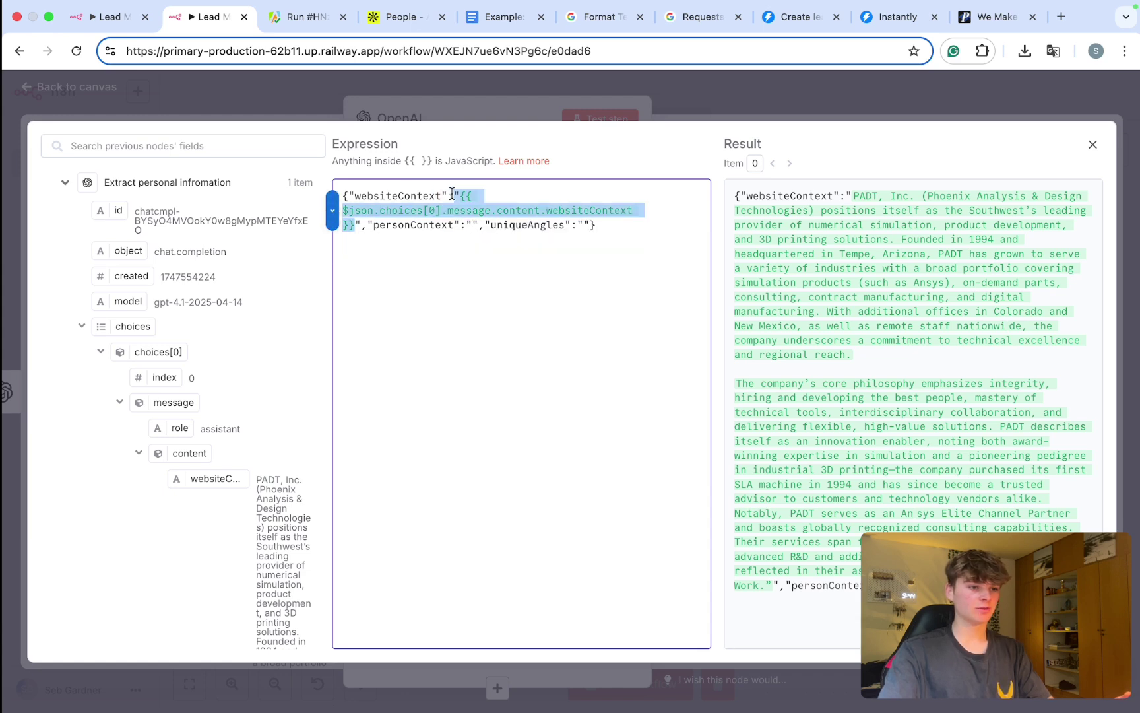
{"action": "key", "text": "BackSpace"}
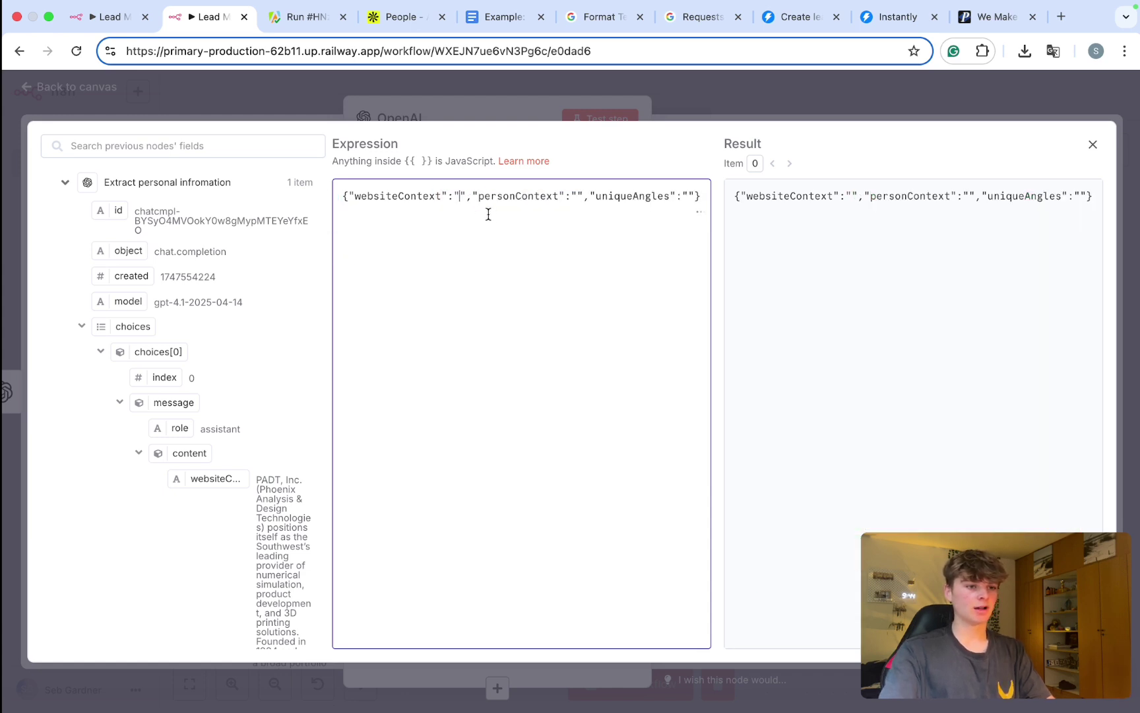
{"action": "key", "text": "super+a"}
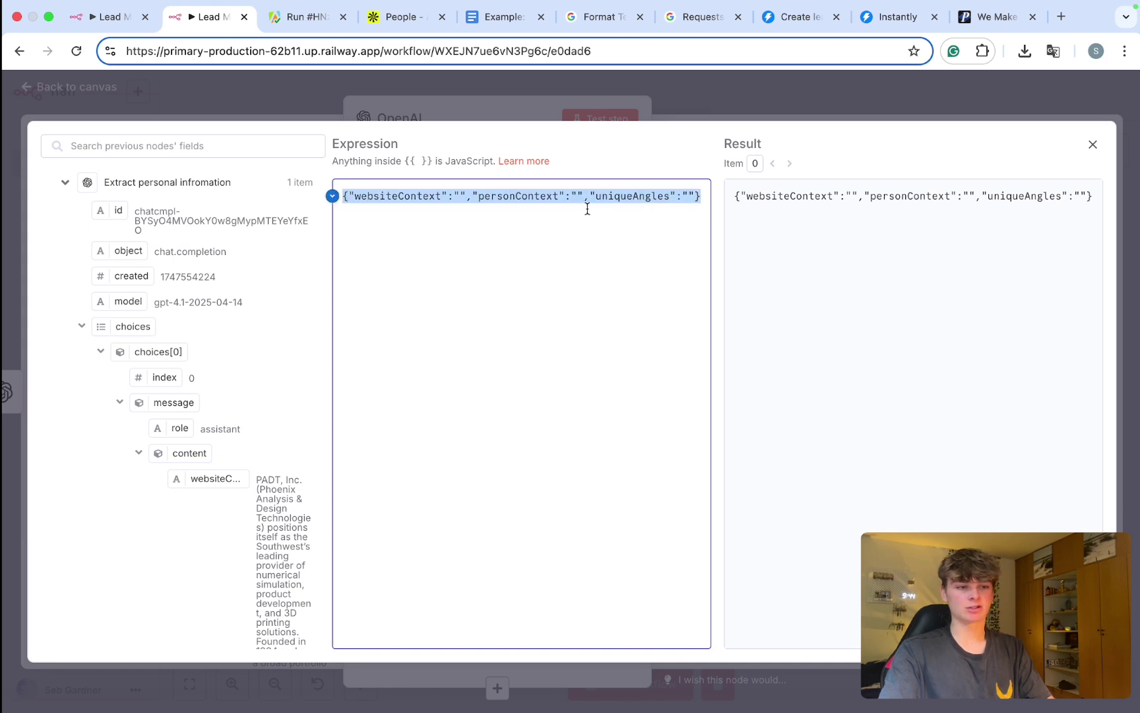
Step: Drag the websiteContext, personContext and uniqueAngles output fields into their empty quotes
{"action": "left_click", "coordinate": [459, 193]}
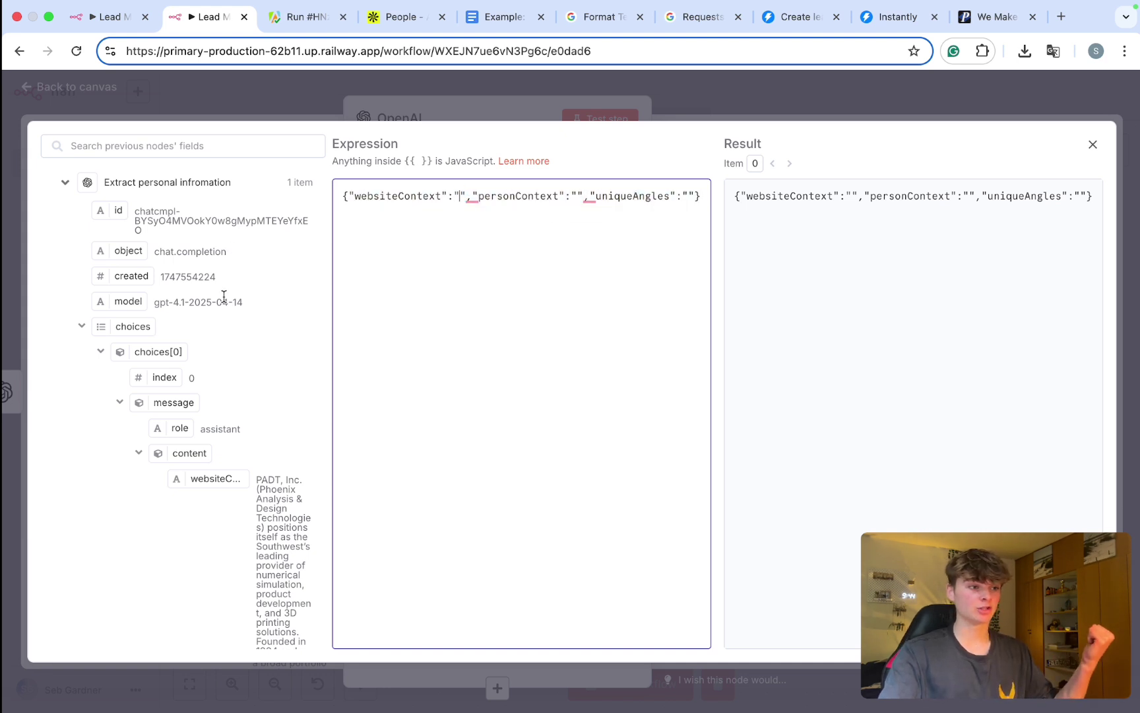
{"action": "scroll", "coordinate": [224, 297], "scroll_direction": "down", "scroll_amount": 5}
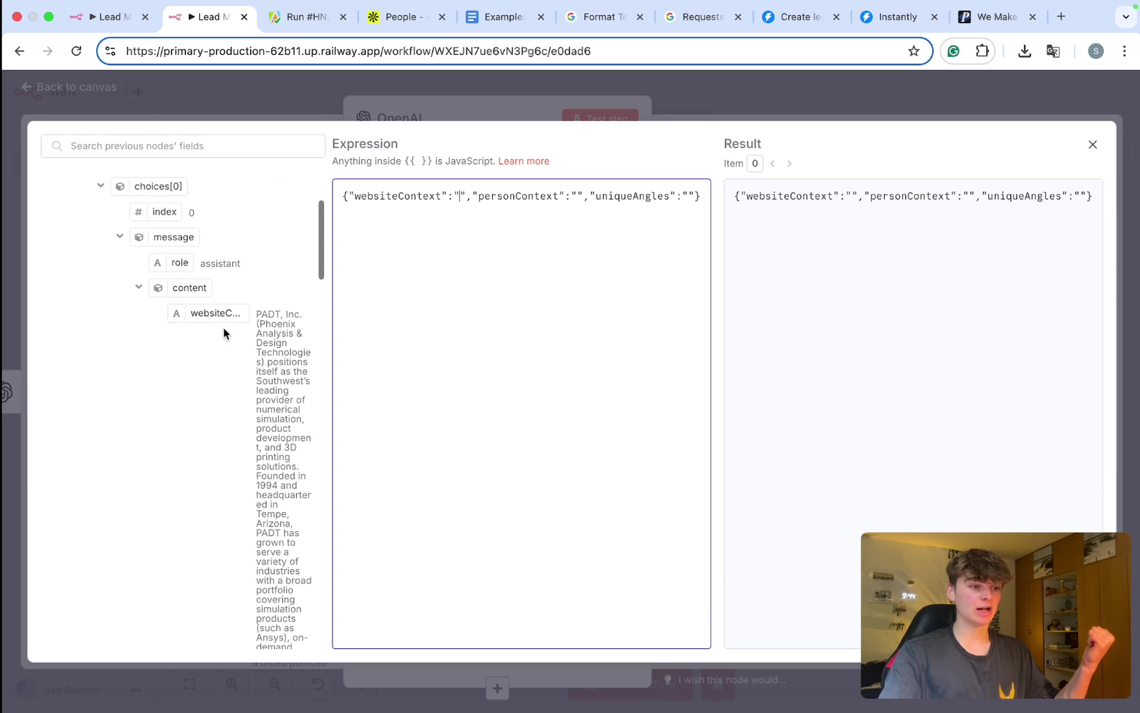
{"action": "left_click_drag", "start_coordinate": [195, 319], "coordinate": [463, 196]}
{"action": "scroll", "coordinate": [418, 230], "scroll_direction": "up", "scroll_amount": 5}
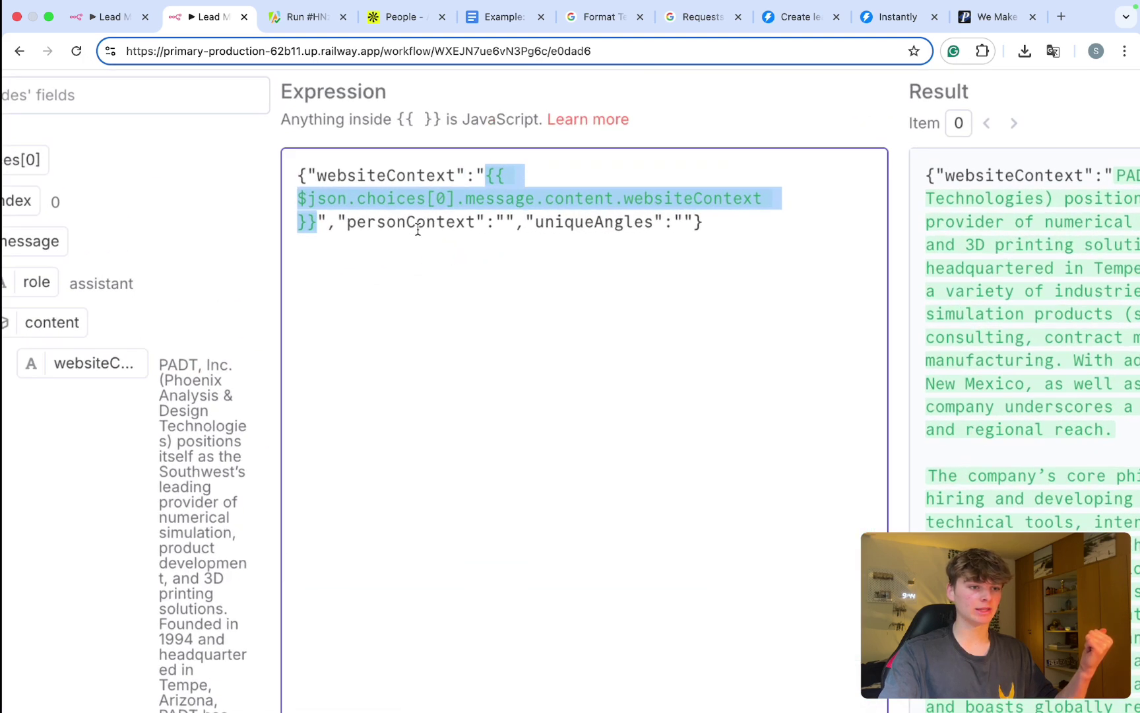
{"action": "left_click", "coordinate": [505, 221]}
{"action": "scroll", "coordinate": [418, 276], "scroll_direction": "down", "scroll_amount": 5}
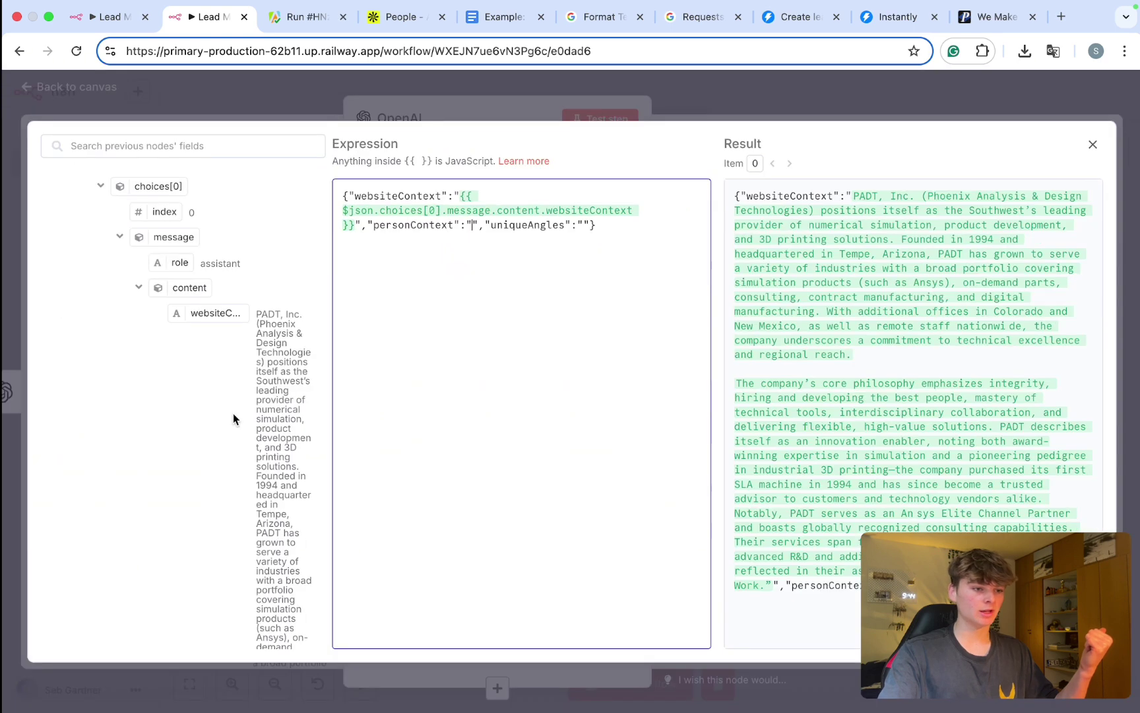
{"action": "scroll", "coordinate": [232, 413], "scroll_direction": "down", "scroll_amount": 10}
{"action": "left_click_drag", "start_coordinate": [206, 336], "coordinate": [472, 225]}
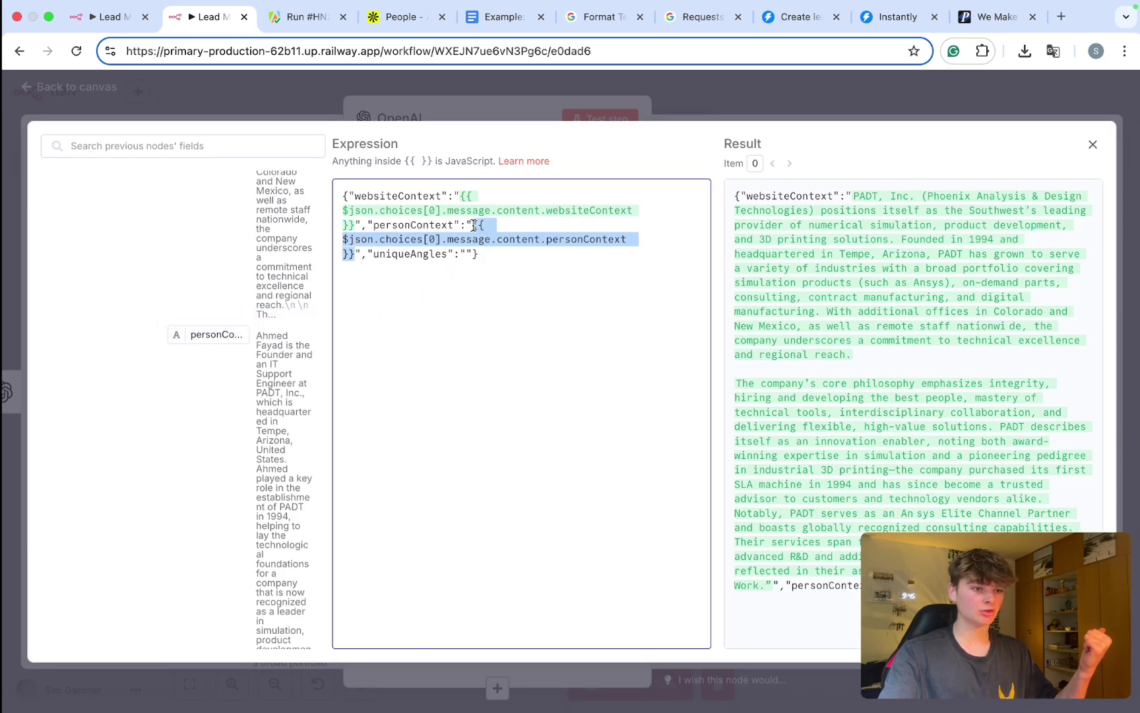
{"action": "scroll", "coordinate": [315, 354], "scroll_direction": "down", "scroll_amount": 10}
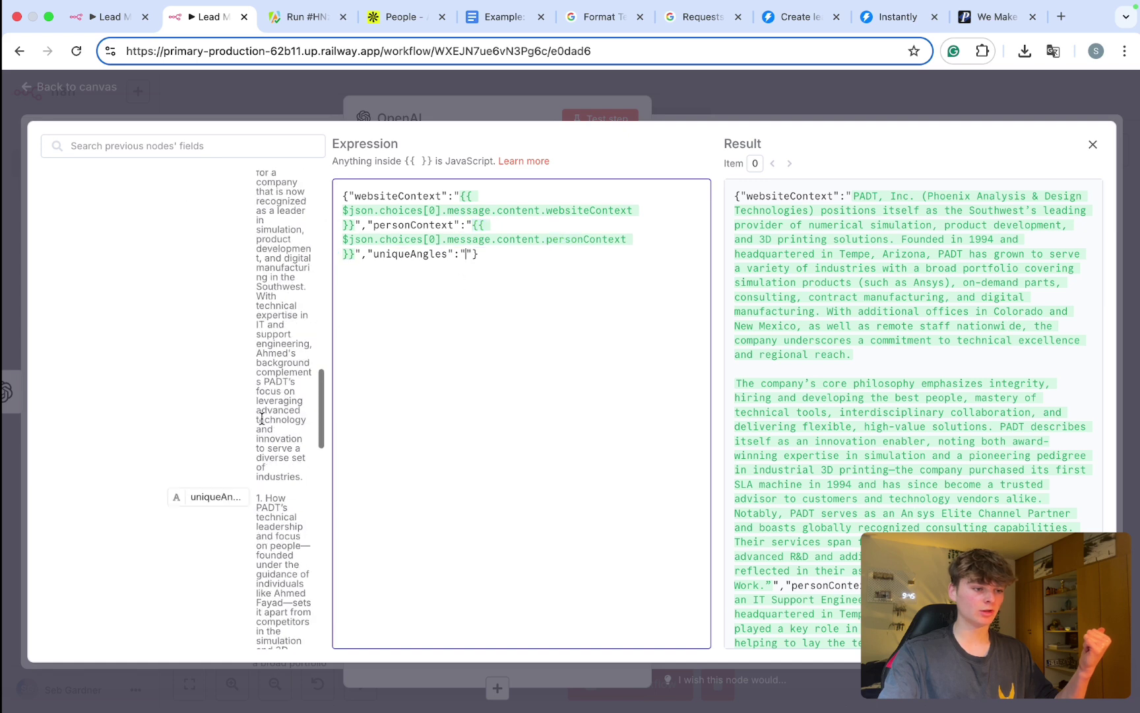
{"action": "left_click_drag", "start_coordinate": [188, 367], "coordinate": [468, 255]}
{"action": "left_click", "coordinate": [591, 299]}
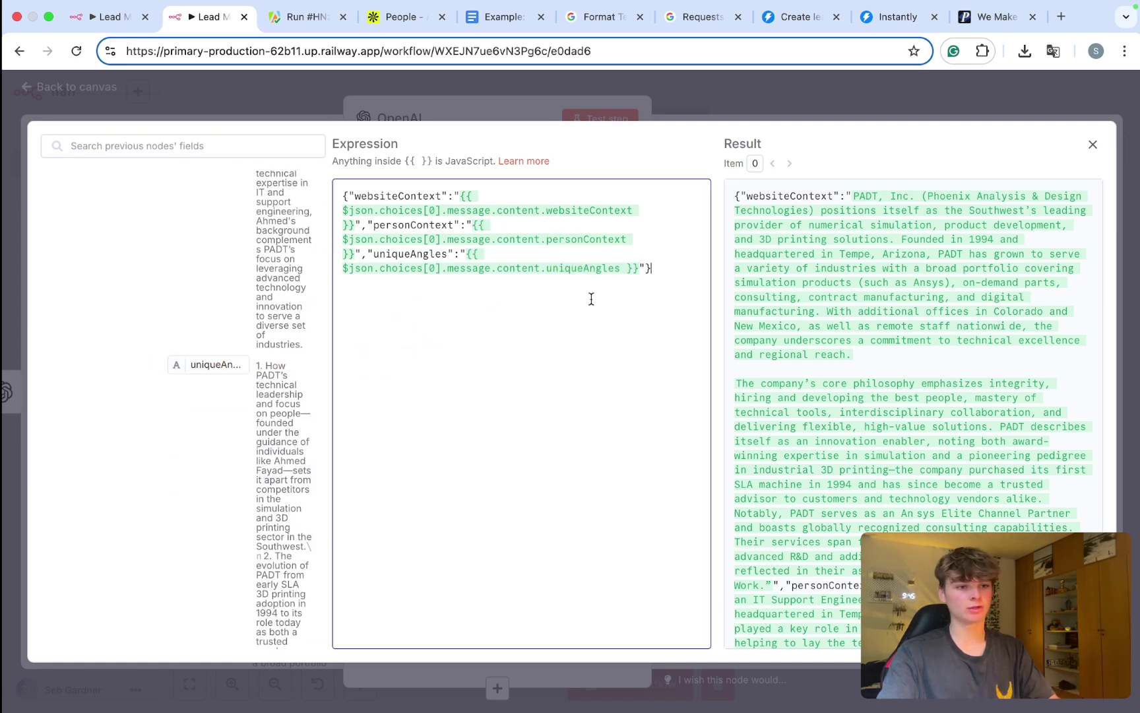
{"action": "left_click", "coordinate": [844, 93]}
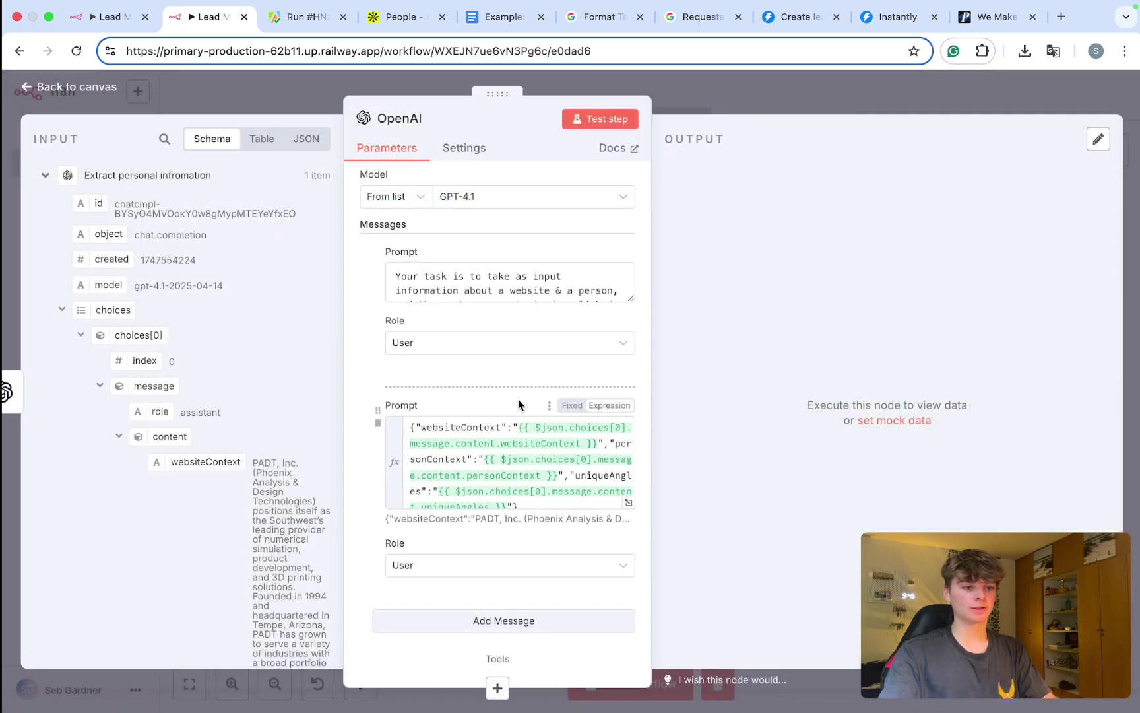
Step: Switch on Output Content as JSON for the OpenAI node
{"action": "scroll", "coordinate": [517, 398], "scroll_direction": "down", "scroll_amount": 4}
{"action": "scroll", "coordinate": [518, 398], "scroll_direction": "up", "scroll_amount": 1}
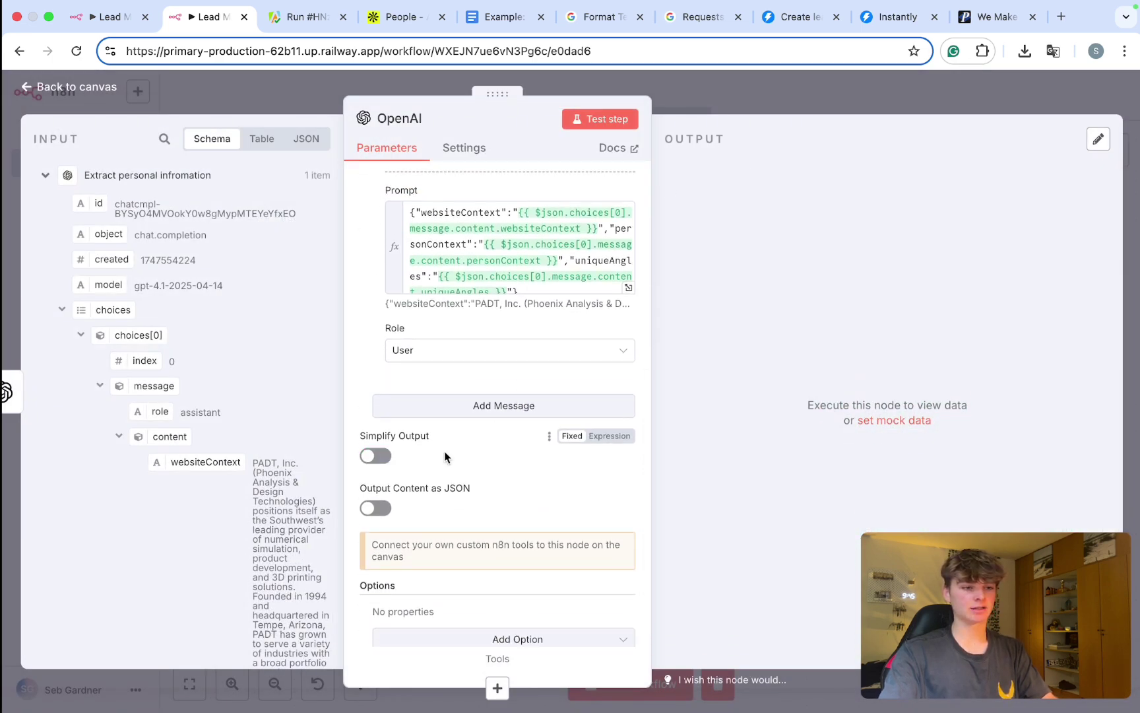
{"action": "scroll", "coordinate": [445, 457], "scroll_direction": "up", "scroll_amount": 5}
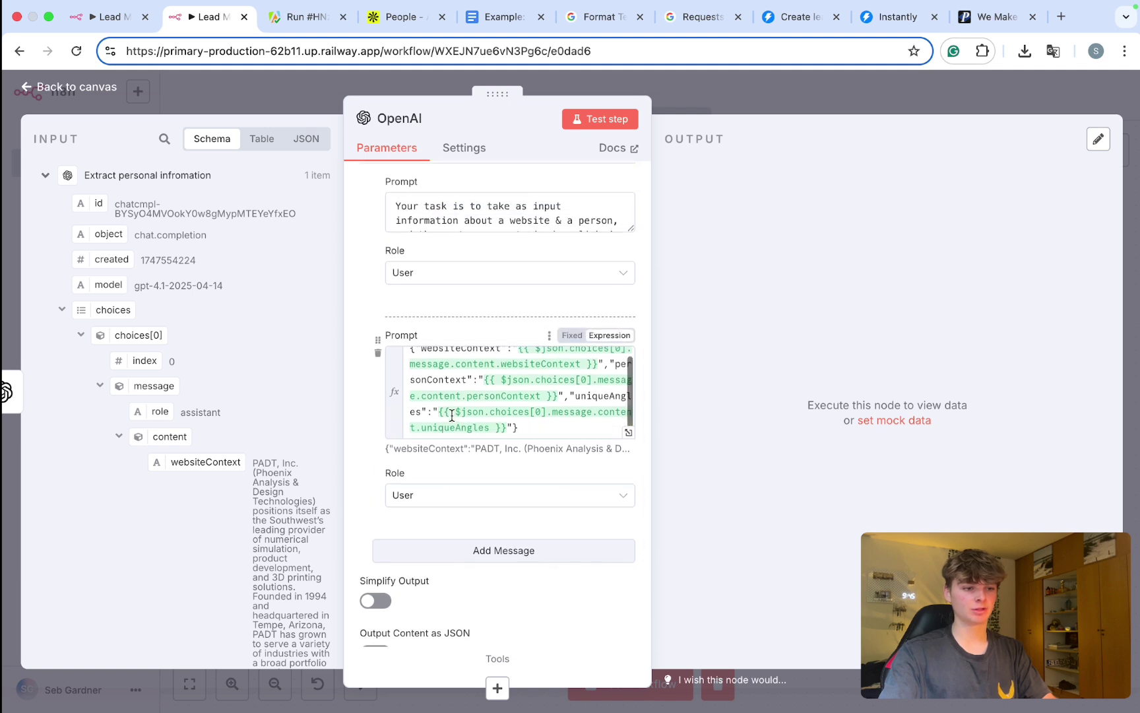
{"action": "scroll", "coordinate": [452, 415], "scroll_direction": "down", "scroll_amount": 1}
{"action": "scroll", "coordinate": [389, 633], "scroll_direction": "down", "scroll_amount": 3}
{"action": "left_click", "coordinate": [388, 585]}
Step: Make the first newsletter prompt evaluate as an expression
{"action": "scroll", "coordinate": [427, 540], "scroll_direction": "up", "scroll_amount": 5}
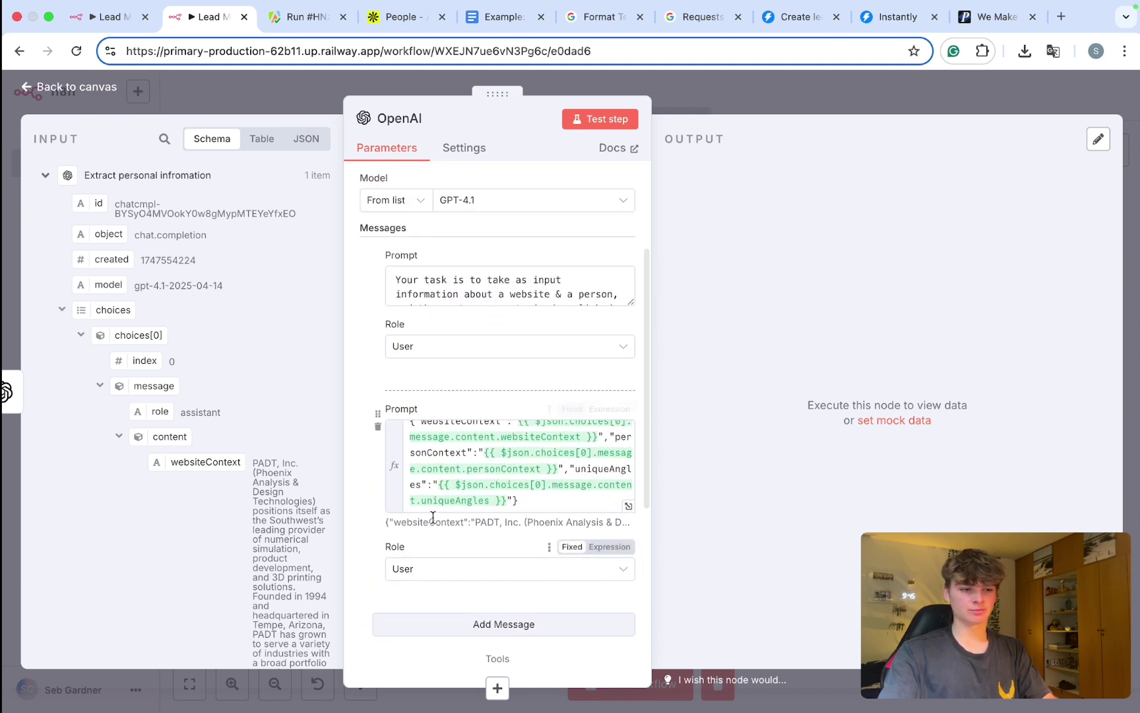
{"action": "scroll", "coordinate": [453, 486], "scroll_direction": "up", "scroll_amount": 1}
{"action": "scroll", "coordinate": [580, 243], "scroll_direction": "up", "scroll_amount": 2}
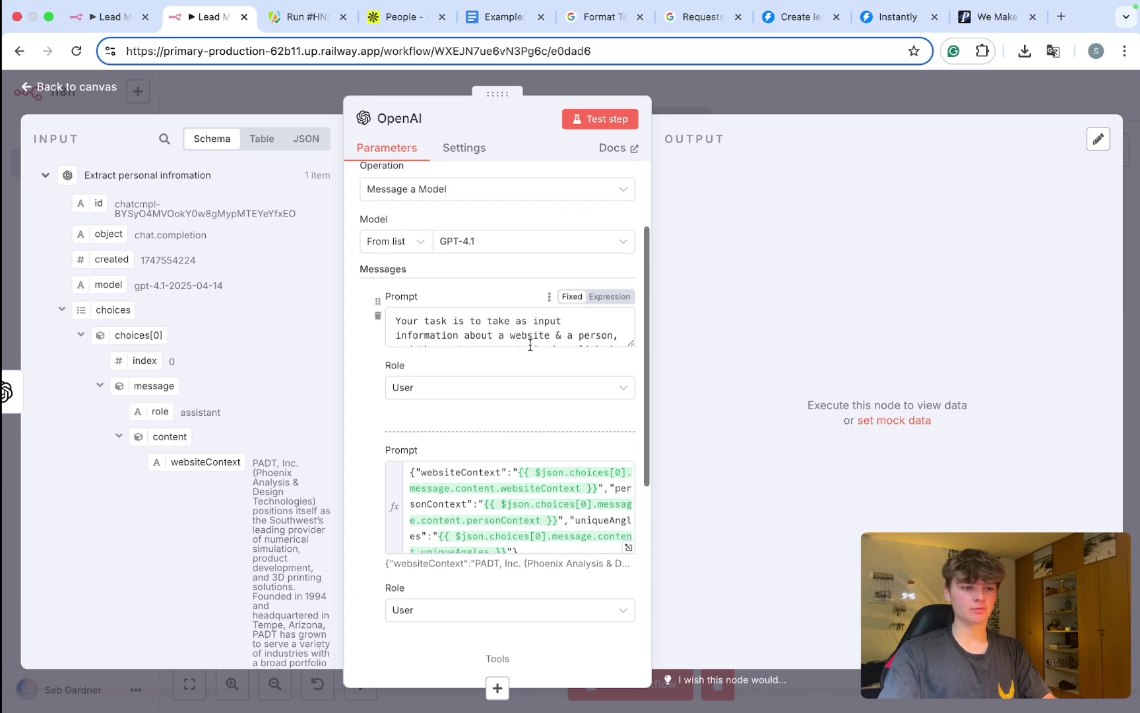
{"action": "scroll", "coordinate": [528, 326], "scroll_direction": "down", "scroll_amount": 3}
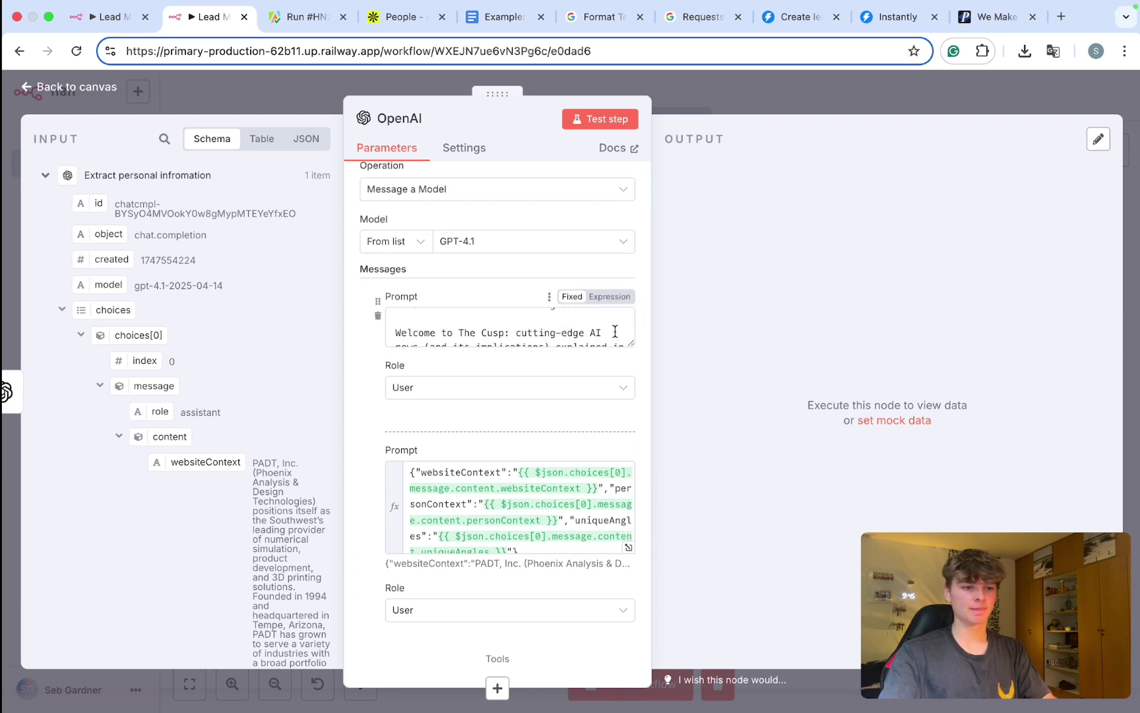
{"action": "left_click", "coordinate": [612, 296]}
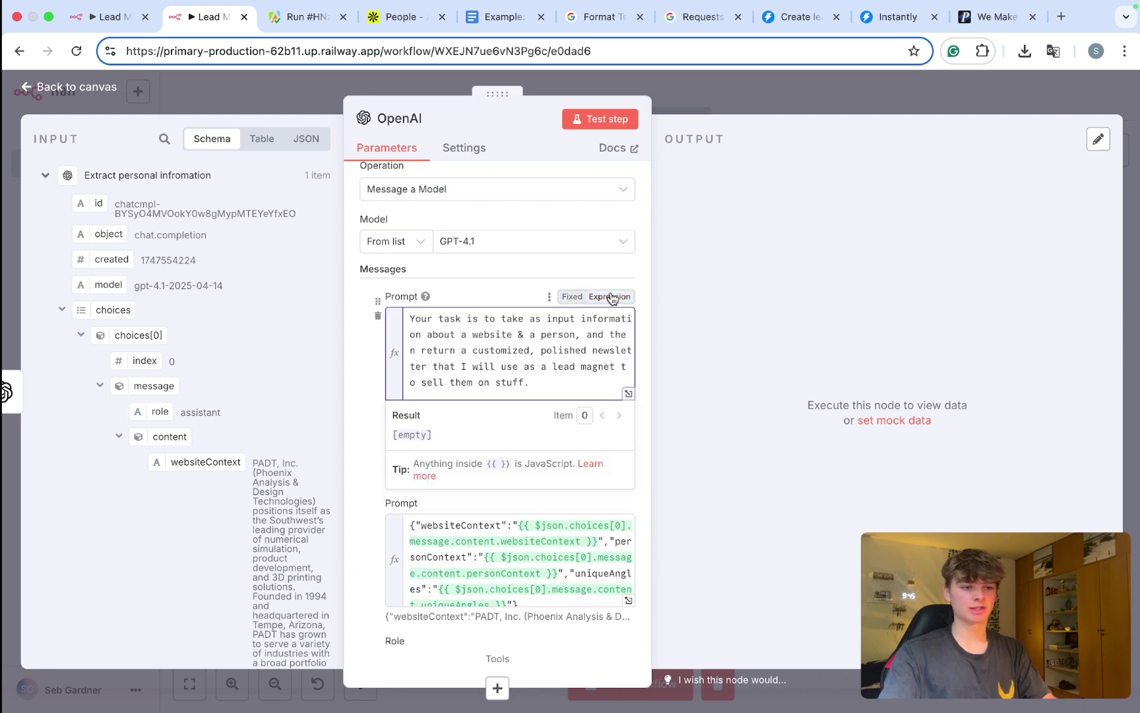
Step: Open the first prompt in the expression editor and inspect its JSON format line with personContext
{"action": "left_click", "coordinate": [628, 396]}
{"action": "scroll", "coordinate": [456, 213], "scroll_direction": "down", "scroll_amount": 1}
{"action": "scroll", "coordinate": [456, 213], "scroll_direction": "up", "scroll_amount": 1}
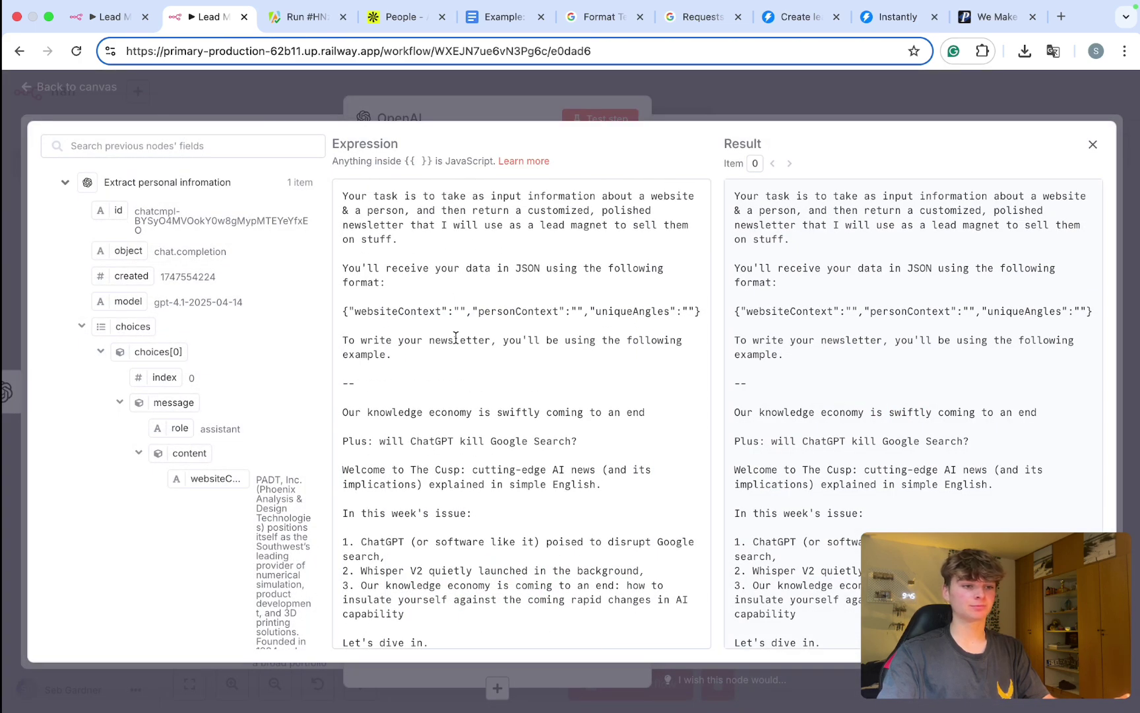
{"action": "left_click_drag", "start_coordinate": [698, 315], "coordinate": [342, 314]}
{"action": "triple_click", "coordinate": [415, 312]}
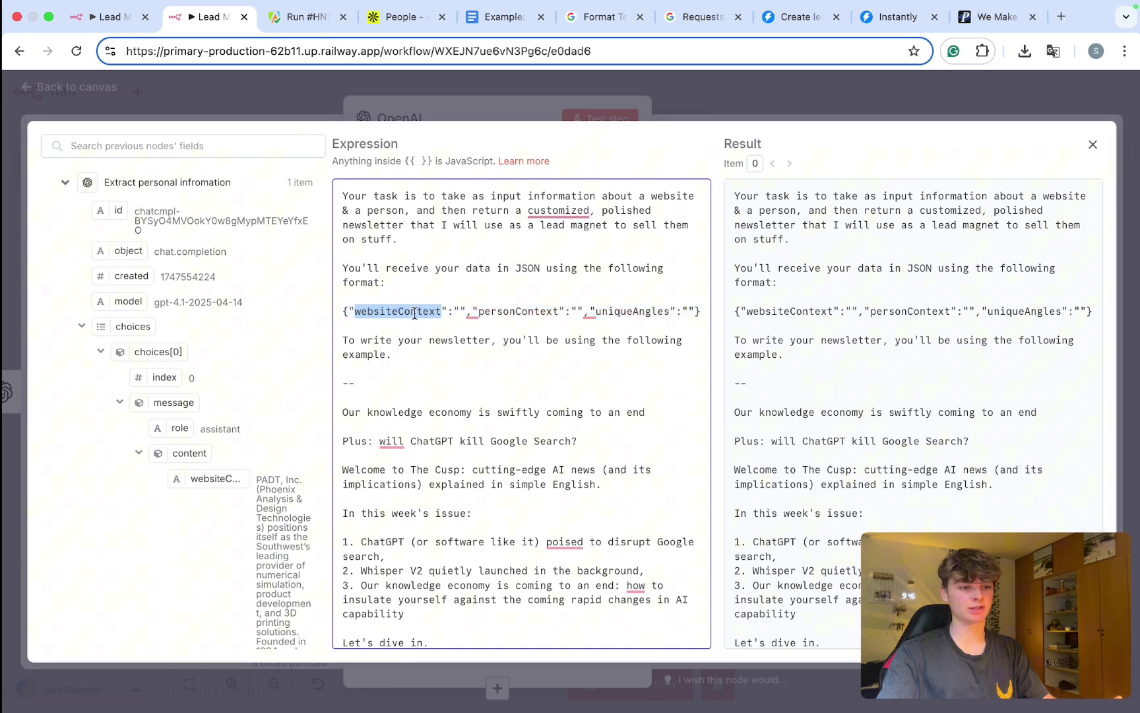
{"action": "double_click", "coordinate": [533, 313]}
Step: Review the prompt's request for an entire Markdown newsletter with Title, Subheading and newsletterBody
{"action": "scroll", "coordinate": [533, 322], "scroll_direction": "down", "scroll_amount": 4}
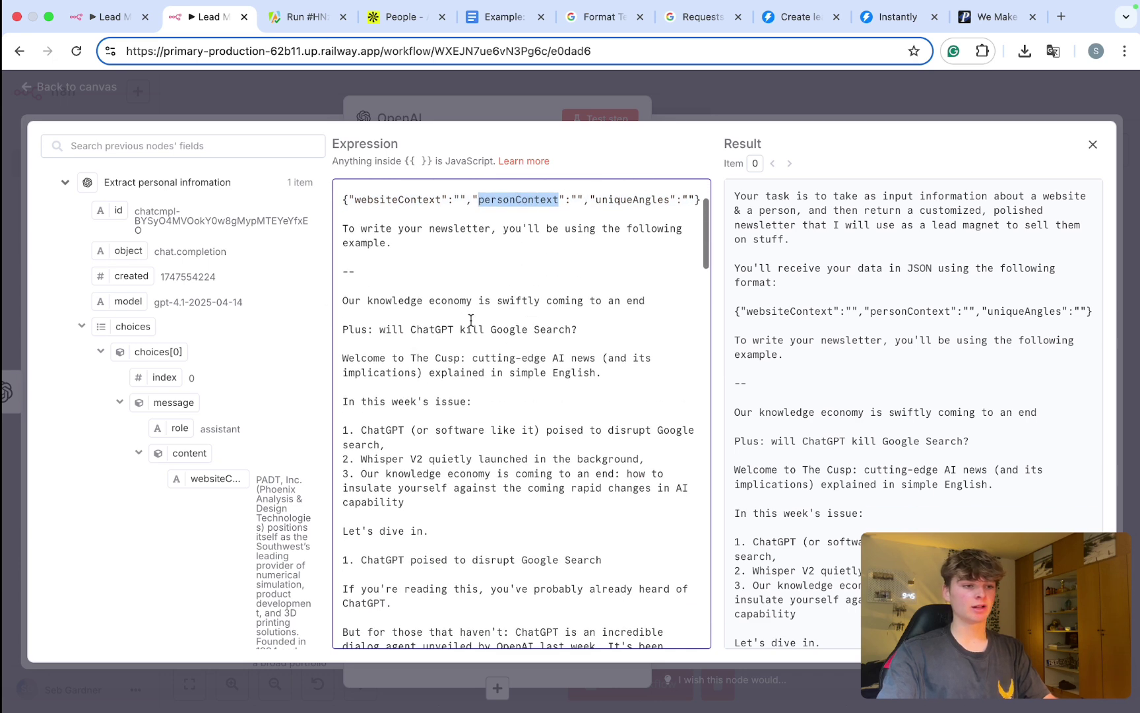
{"action": "left_click_drag", "start_coordinate": [343, 228], "coordinate": [521, 644]}
{"action": "scroll", "coordinate": [540, 471], "scroll_direction": "down", "scroll_amount": 5}
{"action": "scroll", "coordinate": [540, 471], "scroll_direction": "down", "scroll_amount": 10}
{"action": "left_click_drag", "start_coordinate": [410, 185], "coordinate": [499, 357]}
{"action": "left_click_drag", "start_coordinate": [448, 617], "coordinate": [341, 545]}
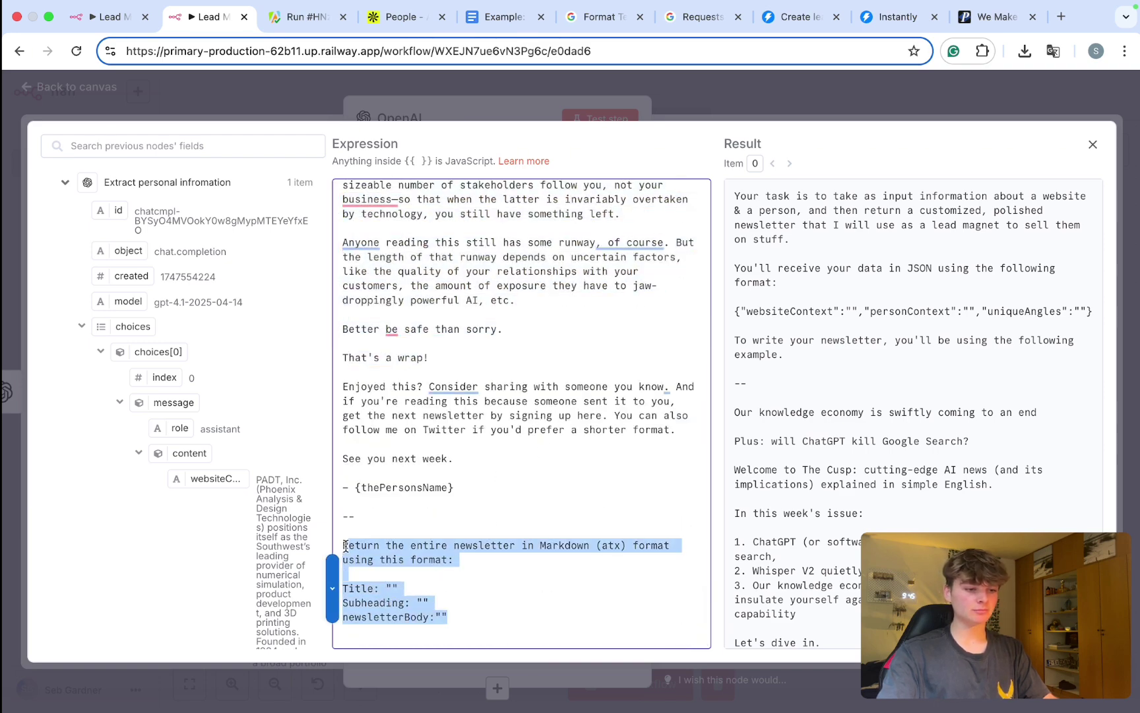
{"action": "left_click", "coordinate": [392, 544]}
{"action": "double_click", "coordinate": [441, 546]}
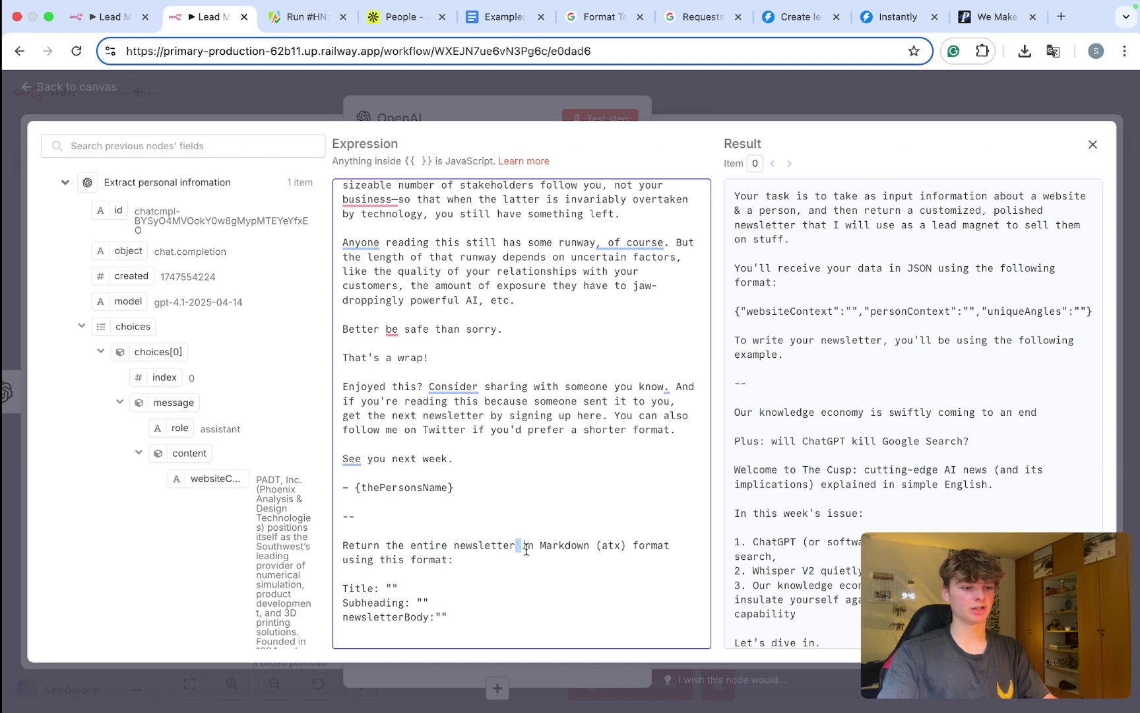
{"action": "double_click", "coordinate": [575, 546]}
{"action": "left_click", "coordinate": [629, 546]}
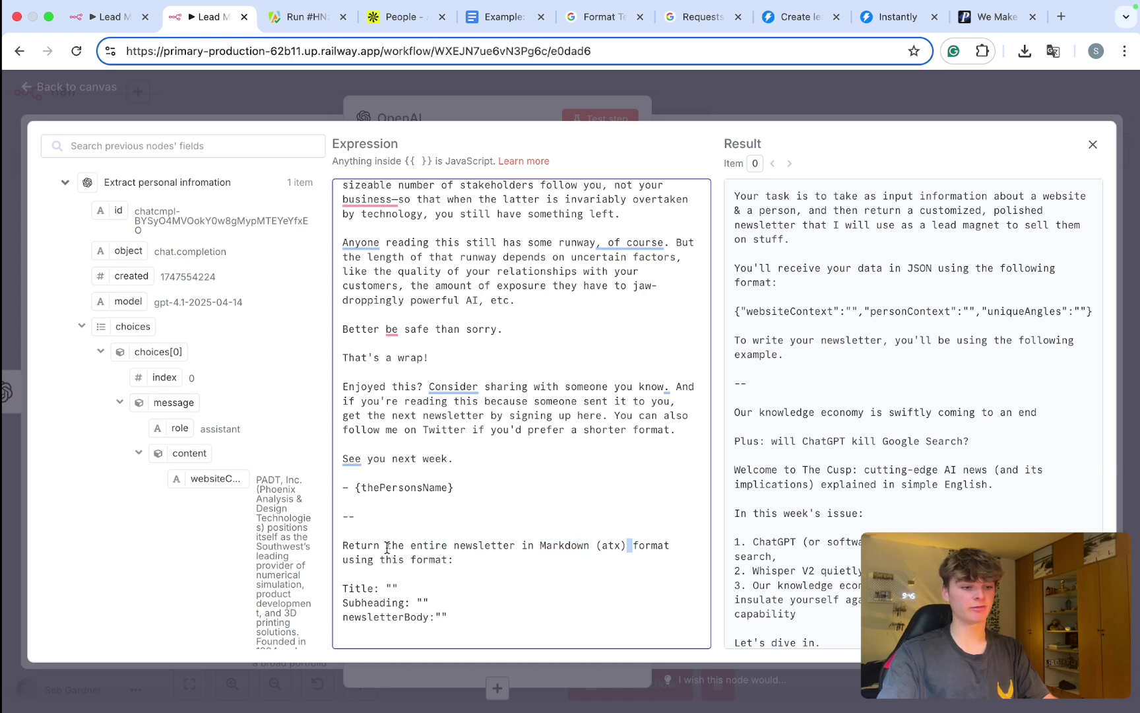
{"action": "scroll", "coordinate": [390, 594], "scroll_direction": "up", "scroll_amount": 5}
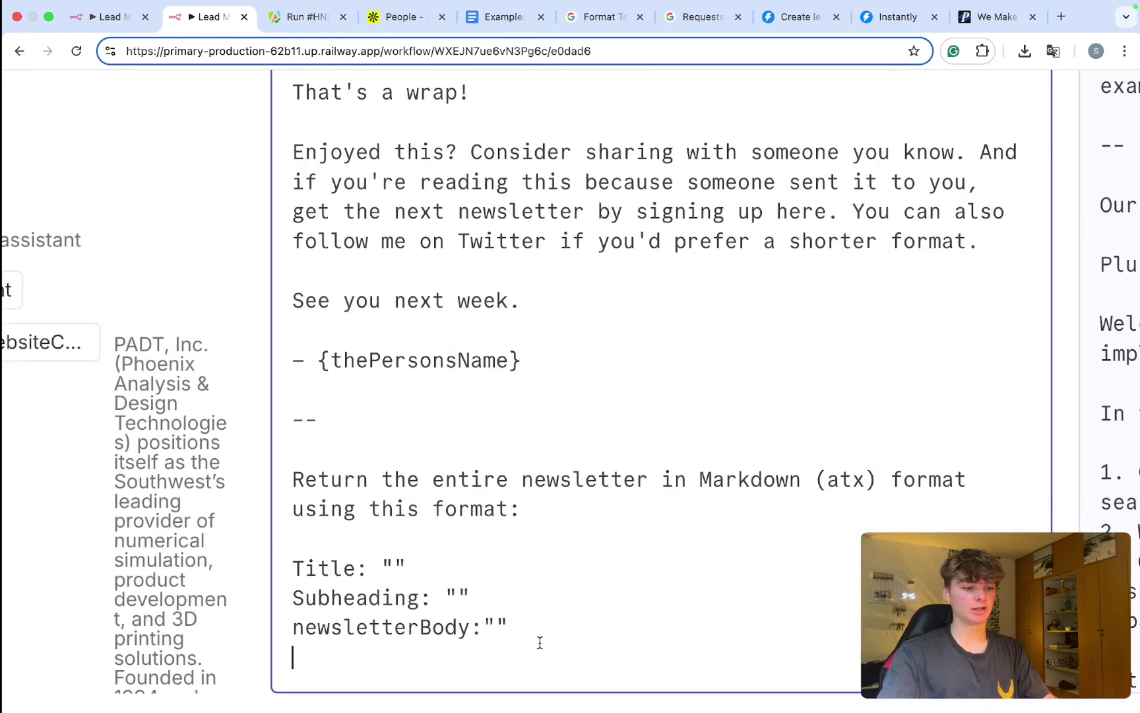
{"action": "left_click_drag", "start_coordinate": [539, 641], "coordinate": [273, 550]}
{"action": "scroll", "coordinate": [440, 569], "scroll_direction": "down", "scroll_amount": 5}
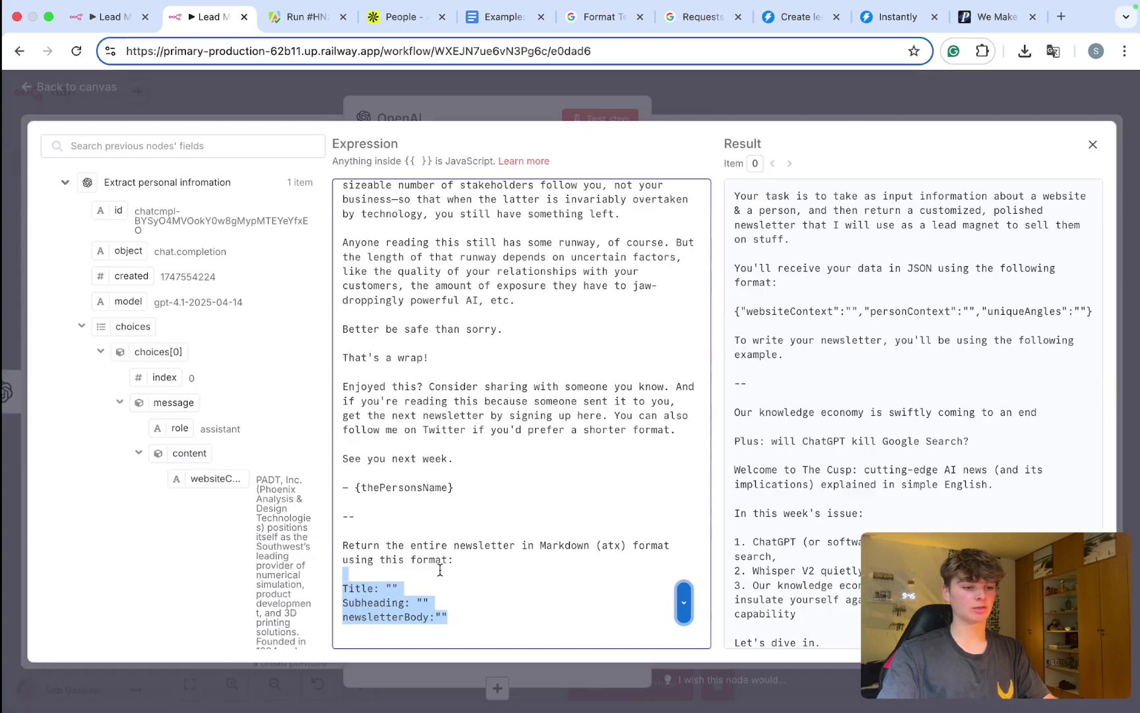
{"action": "scroll", "coordinate": [496, 469], "scroll_direction": "up", "scroll_amount": 15}
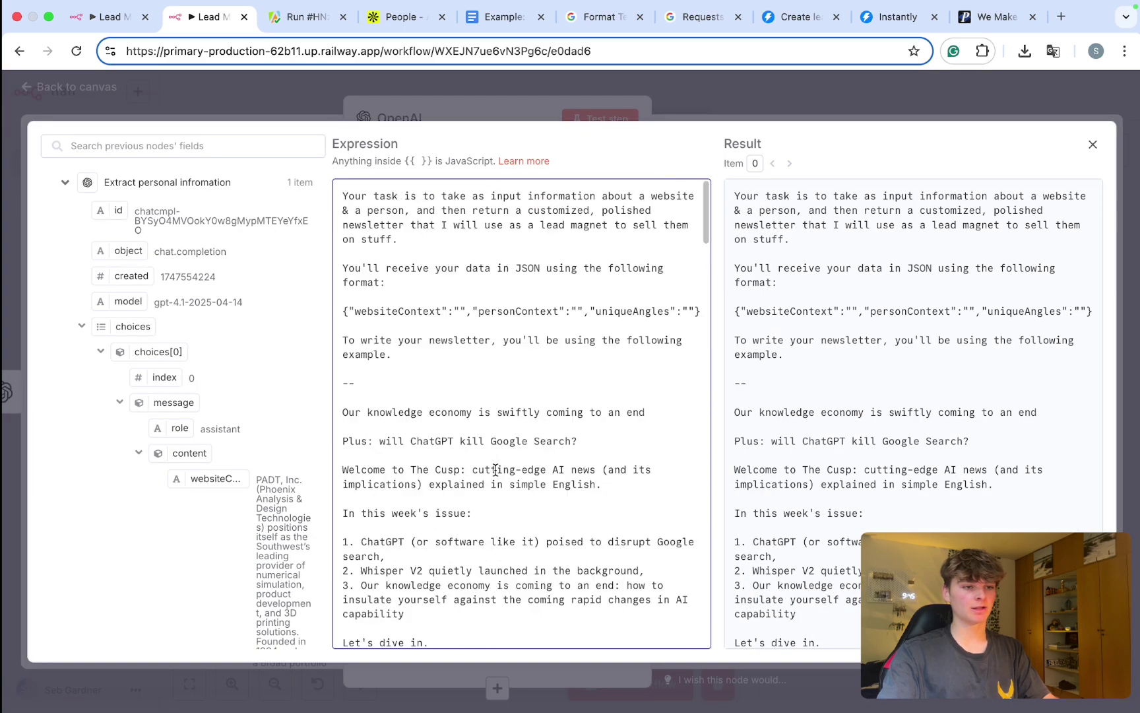
{"action": "left_click", "coordinate": [870, 94]}
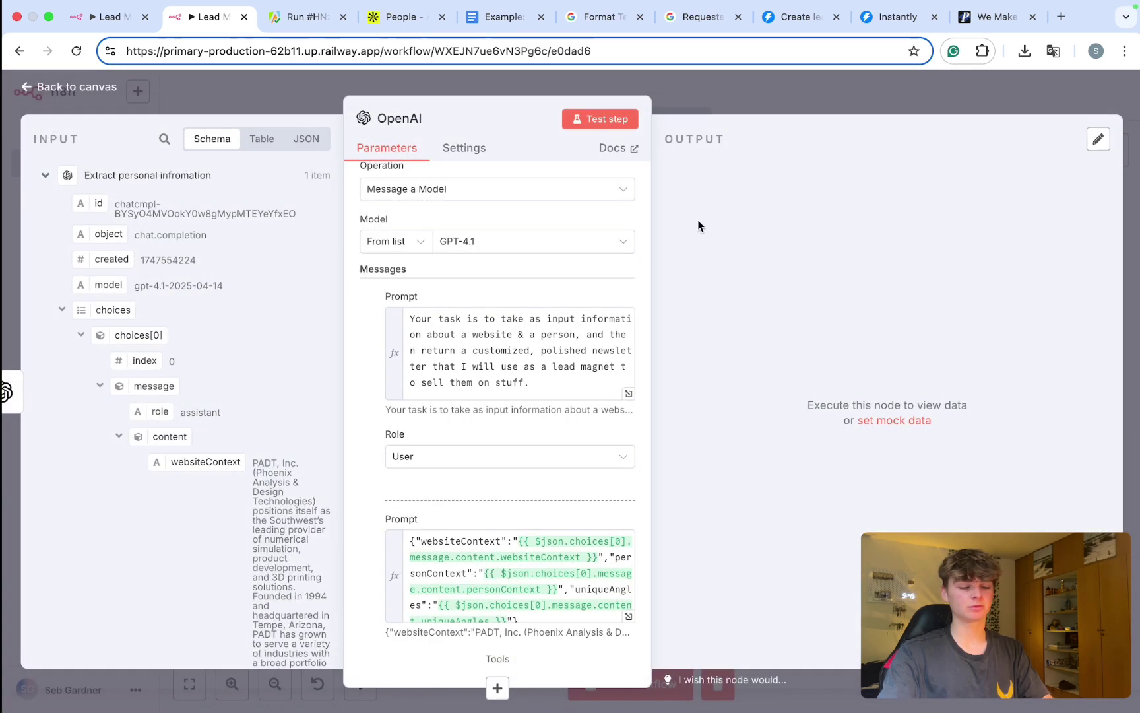
Step: Close the OpenAI node, save the workflow with Cmd+S, and run the whole workflow
{"action": "left_click", "coordinate": [696, 81]}
{"action": "key", "text": "super+s"}
{"action": "key", "text": "super+Return"}
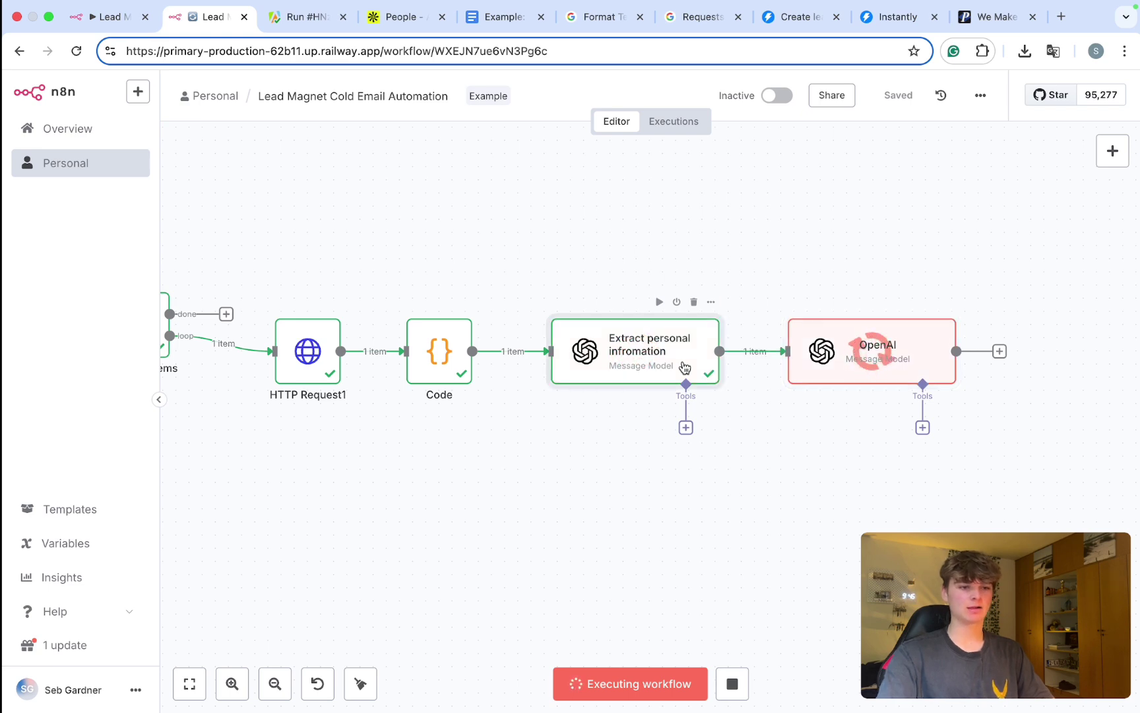
Step: Pin the Extract personal infromation step's output data and go back to the canvas
{"action": "double_click", "coordinate": [685, 367]}
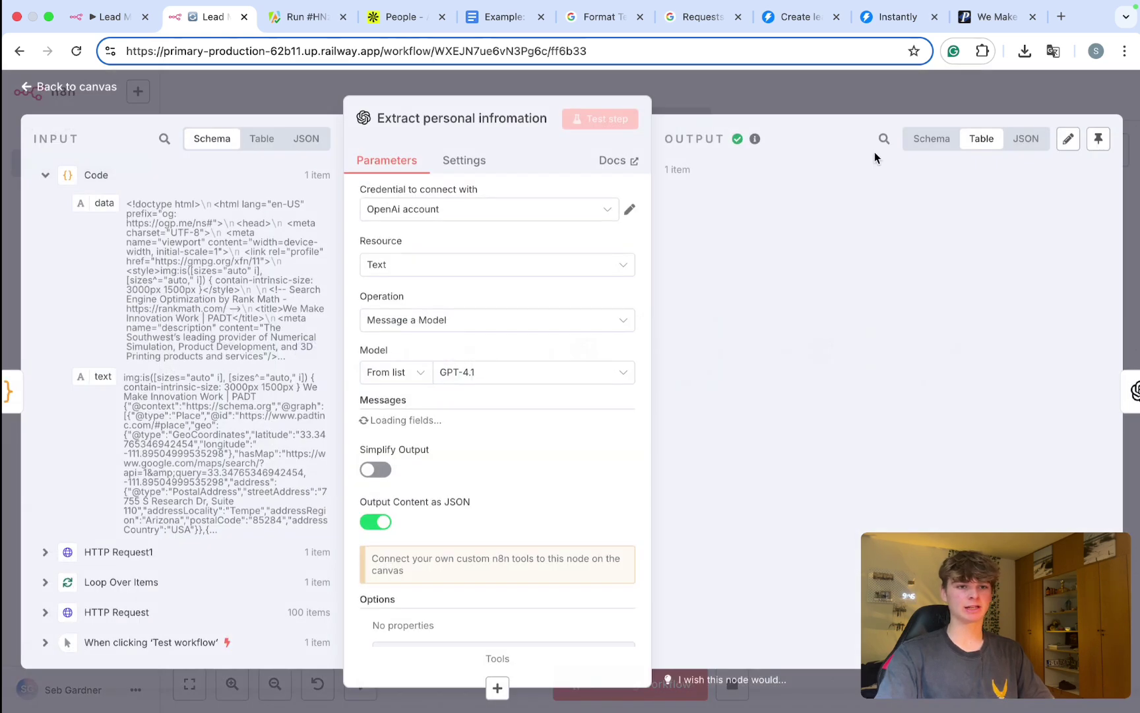
{"action": "left_click", "coordinate": [1098, 140]}
{"action": "scroll", "coordinate": [917, 297], "scroll_direction": "right", "scroll_amount": 8}
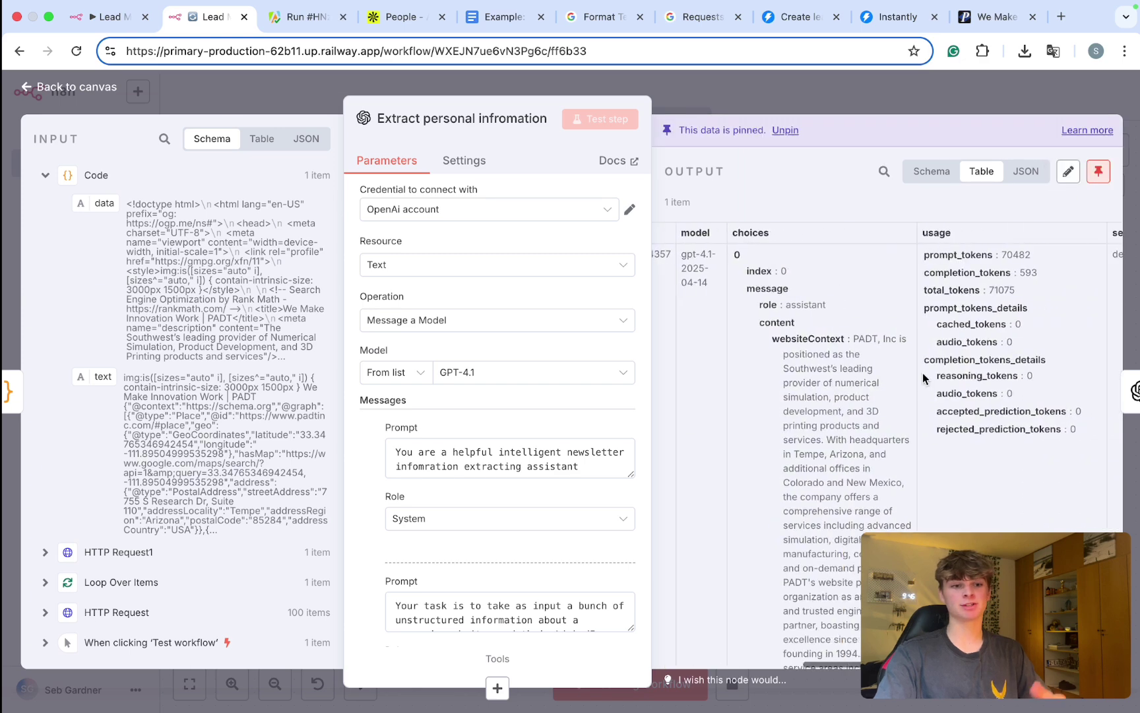
{"action": "left_click", "coordinate": [854, 109]}
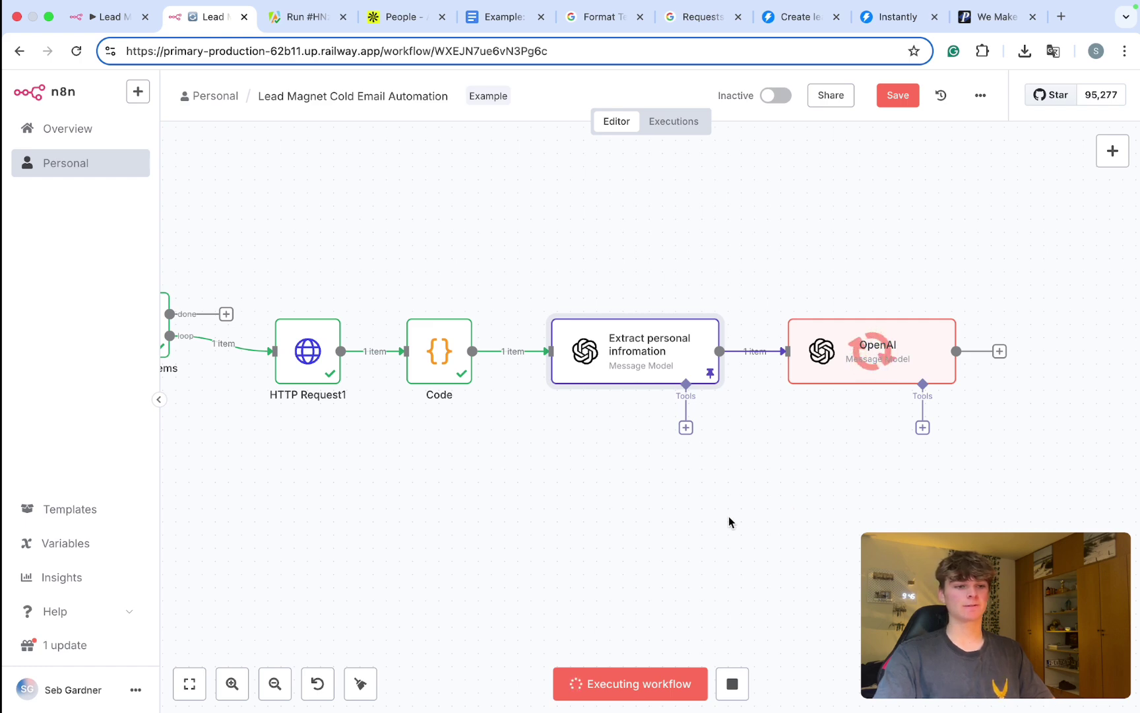
{"action": "scroll", "coordinate": [676, 484], "scroll_direction": "down", "scroll_amount": 5}
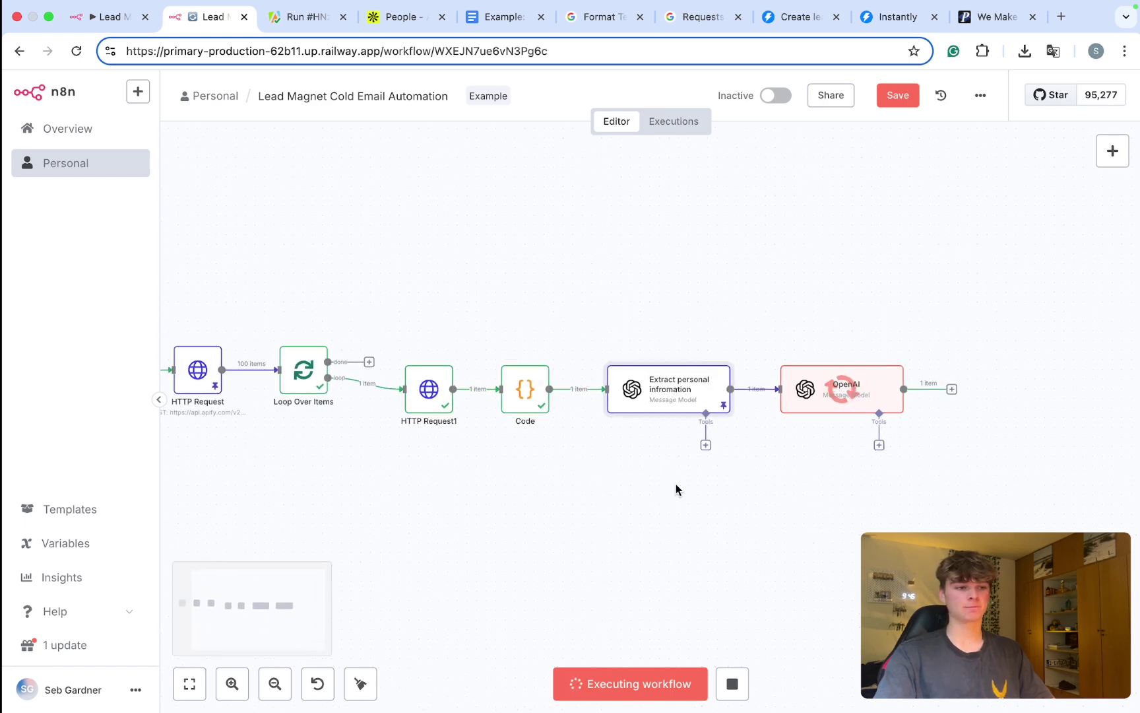
{"action": "scroll", "coordinate": [485, 403], "scroll_direction": "up", "scroll_amount": 3}
{"action": "scroll", "coordinate": [485, 404], "scroll_direction": "right", "scroll_amount": 4}
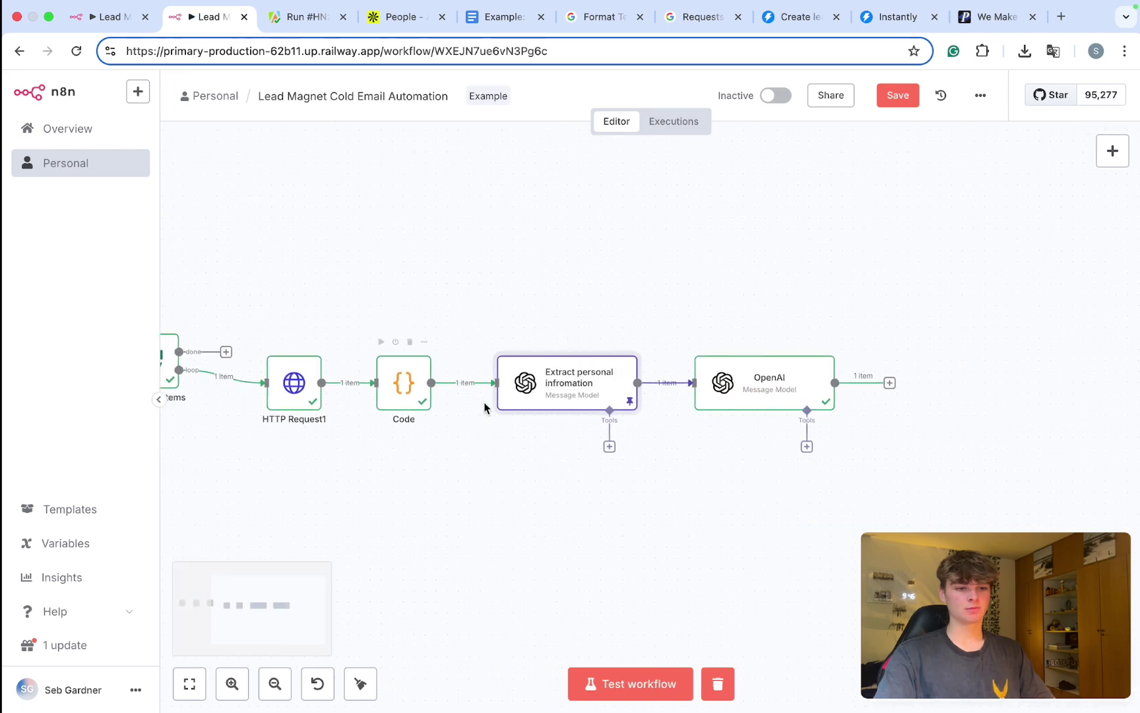
Step: Inspect the OpenAI step's generated Title, Subheading and newsletterBody in its output table
{"action": "double_click", "coordinate": [715, 383]}
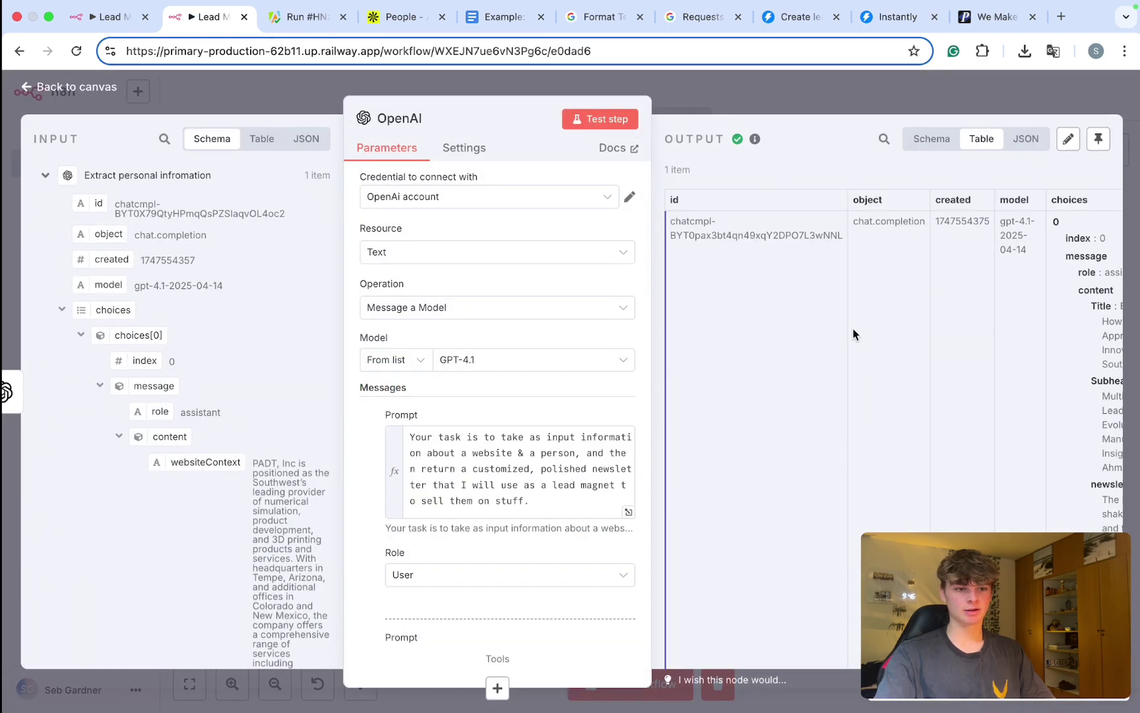
{"action": "scroll", "coordinate": [852, 333], "scroll_direction": "right", "scroll_amount": 5}
{"action": "scroll", "coordinate": [852, 328], "scroll_direction": "down", "scroll_amount": 1}
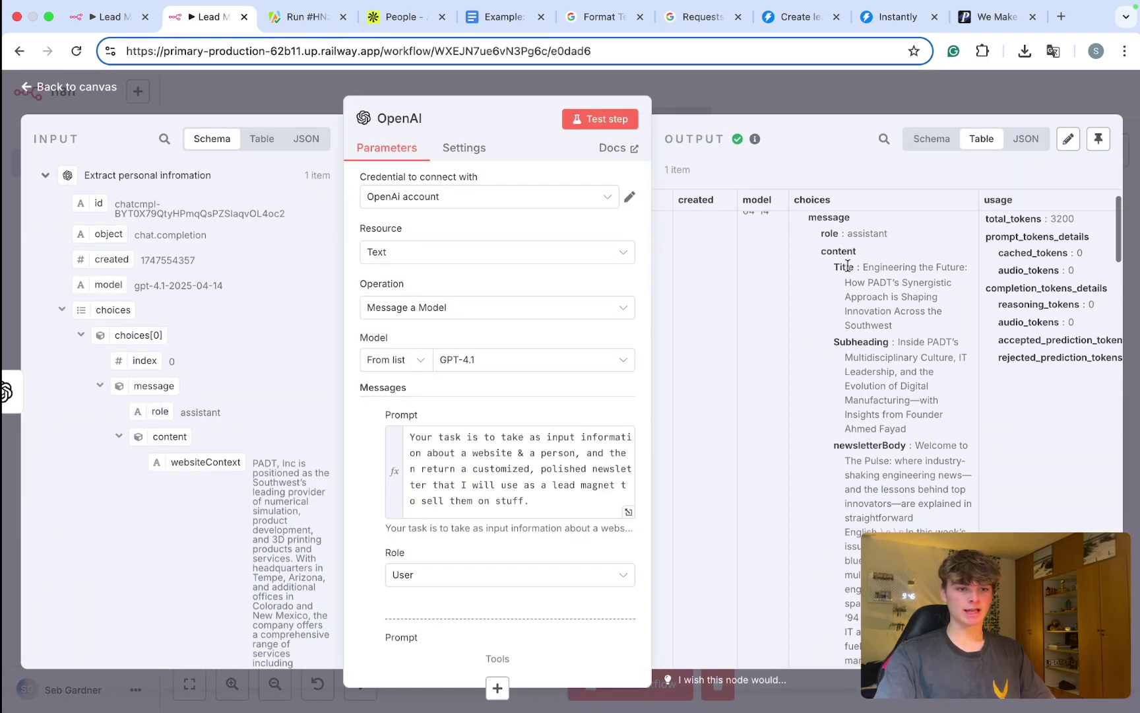
{"action": "double_click", "coordinate": [838, 338]}
{"action": "scroll", "coordinate": [851, 340], "scroll_direction": "down", "scroll_amount": 2}
{"action": "left_click_drag", "start_coordinate": [835, 361], "coordinate": [880, 361]}
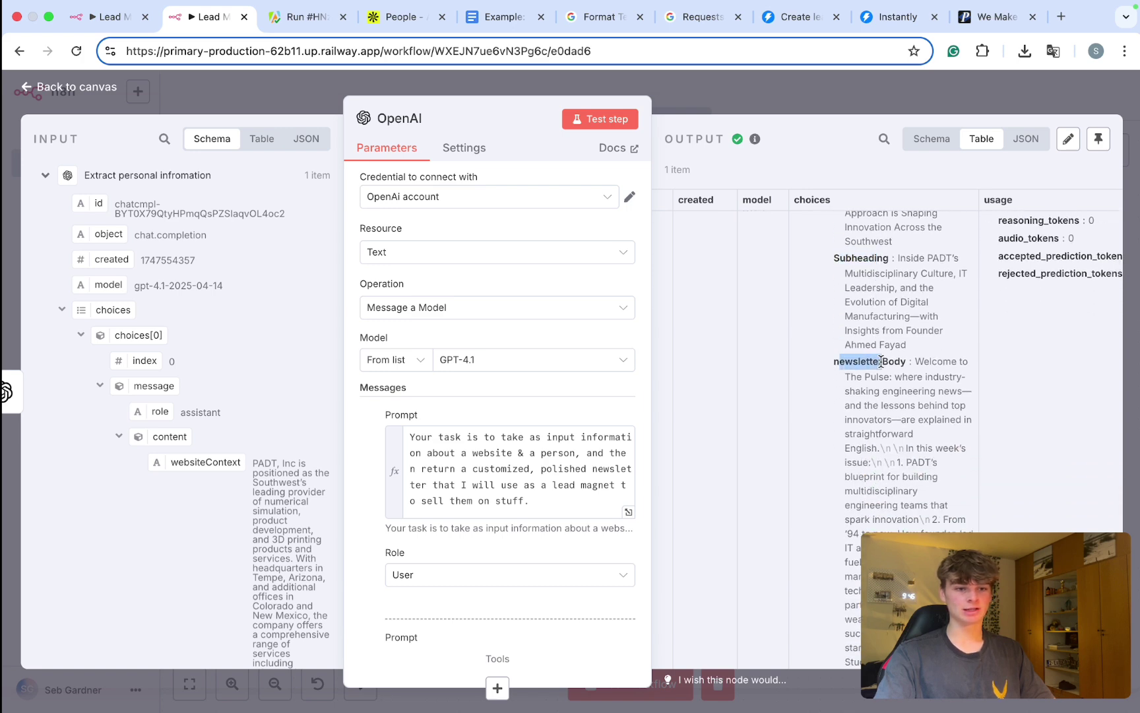
{"action": "scroll", "coordinate": [881, 361], "scroll_direction": "down", "scroll_amount": 15}
{"action": "scroll", "coordinate": [881, 361], "scroll_direction": "down", "scroll_amount": 5}
{"action": "left_click_drag", "start_coordinate": [885, 534], "coordinate": [846, 318]}
Step: Pin the OpenAI step's output data and return to the canvas
{"action": "left_click", "coordinate": [802, 101]}
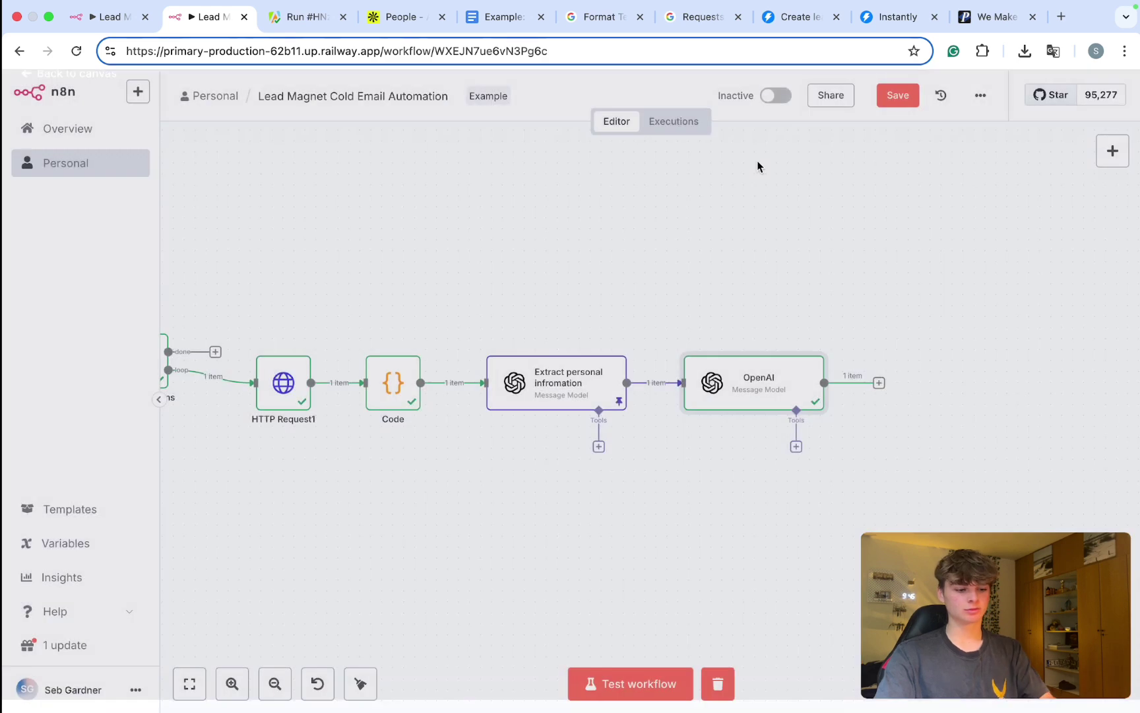
{"action": "double_click", "coordinate": [688, 376]}
{"action": "left_click", "coordinate": [1072, 138]}
{"action": "key", "text": "Escape"}
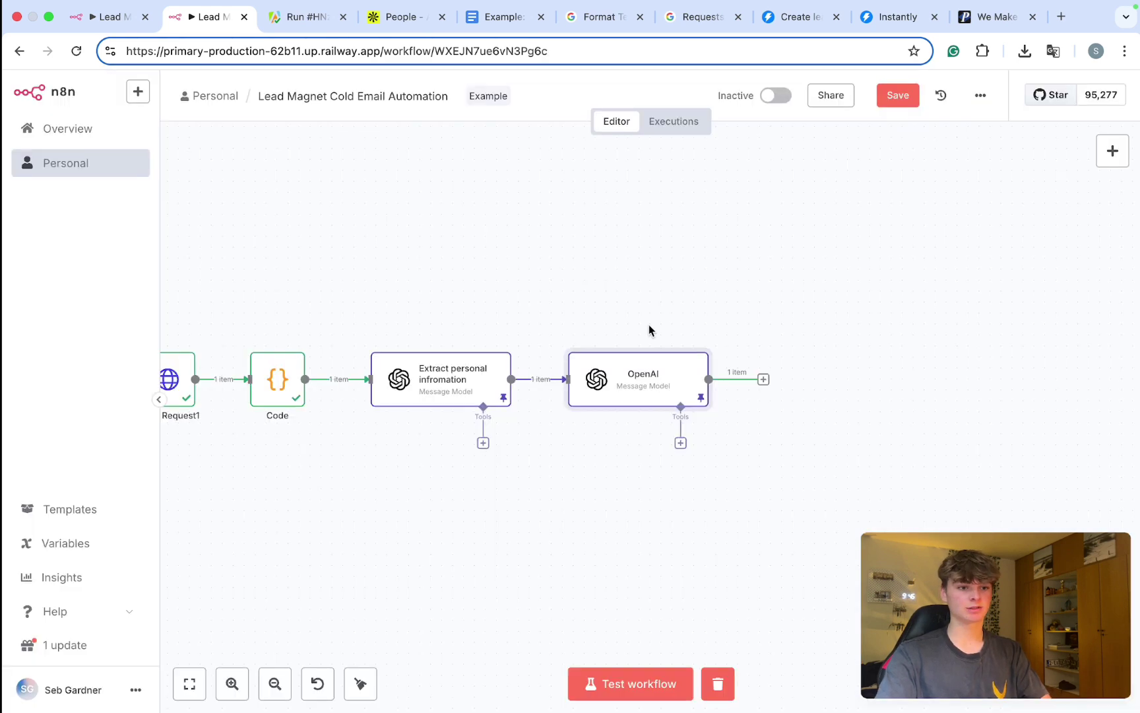
{"action": "scroll", "coordinate": [649, 330], "scroll_direction": "left", "scroll_amount": 2}
{"action": "scroll", "coordinate": [575, 377], "scroll_direction": "right", "scroll_amount": 4}
Step: Rename the OpenAI step to 'Create Newsletter' and save the workflow
{"action": "right_click", "coordinate": [556, 378]}
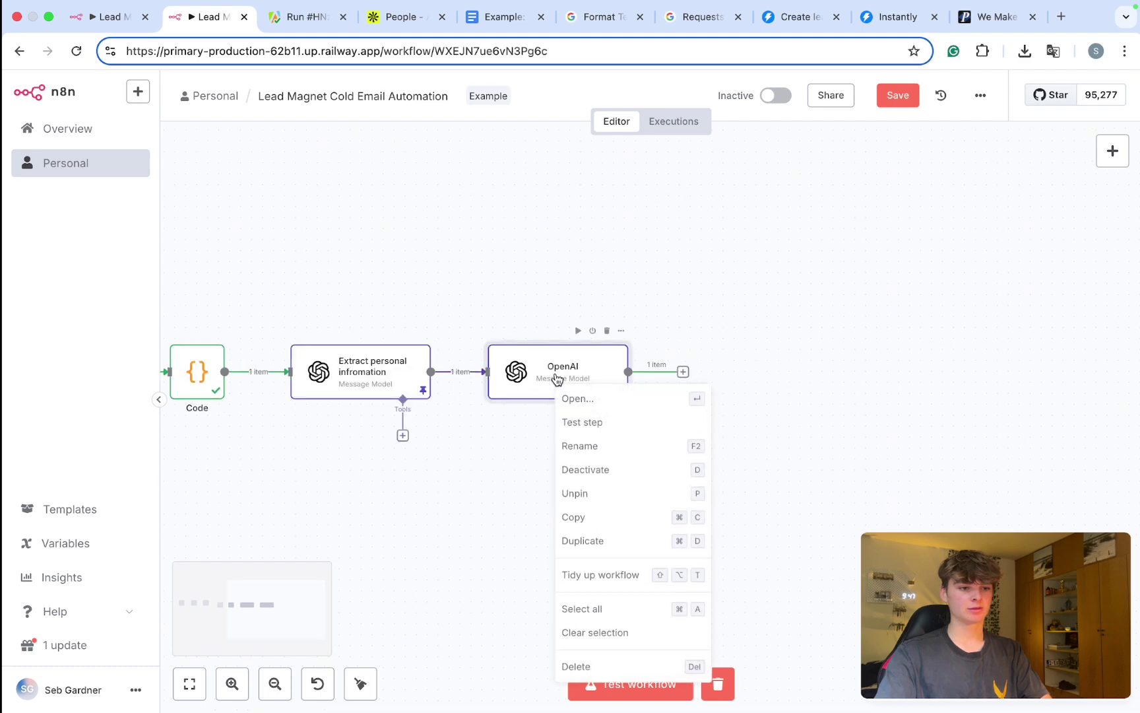
{"action": "left_click", "coordinate": [595, 446]}
{"action": "type", "text": "Cre"}
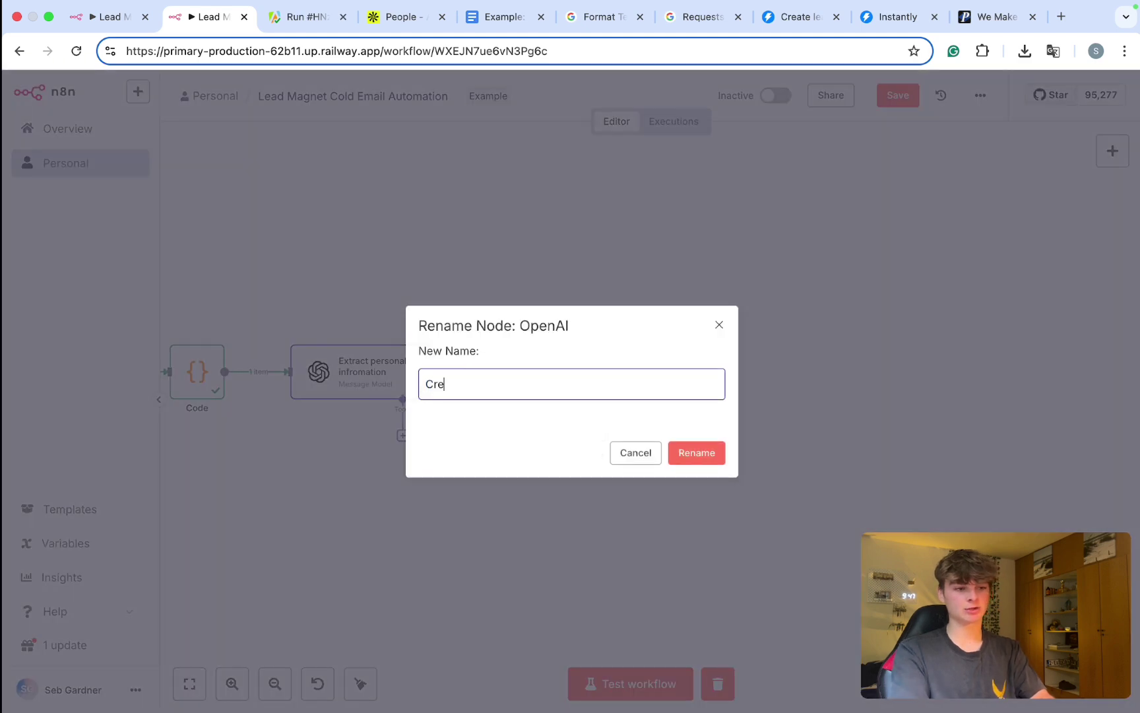
{"action": "type", "text": "ate Newsletter"}
{"action": "left_click", "coordinate": [695, 449]}
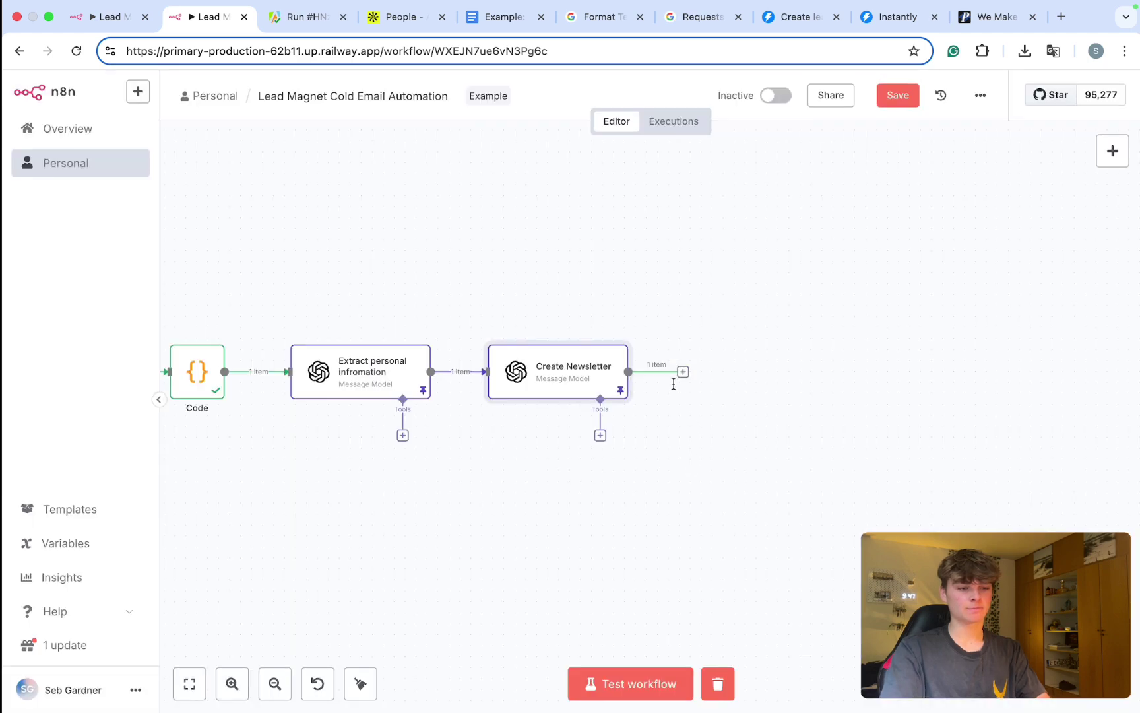
{"action": "key", "text": "super+s"}
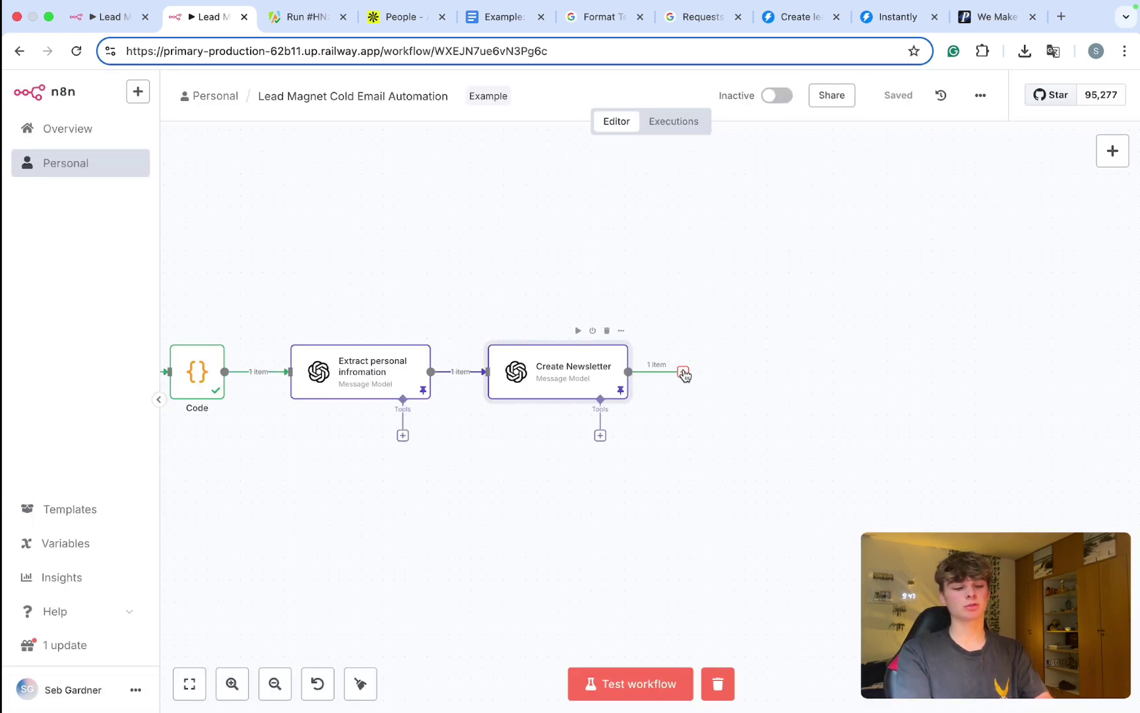
Step: Create a new blank Google Doc via docs.new in a new browser tab
{"action": "key", "text": "super+t"}
{"action": "type", "text": "docs"}
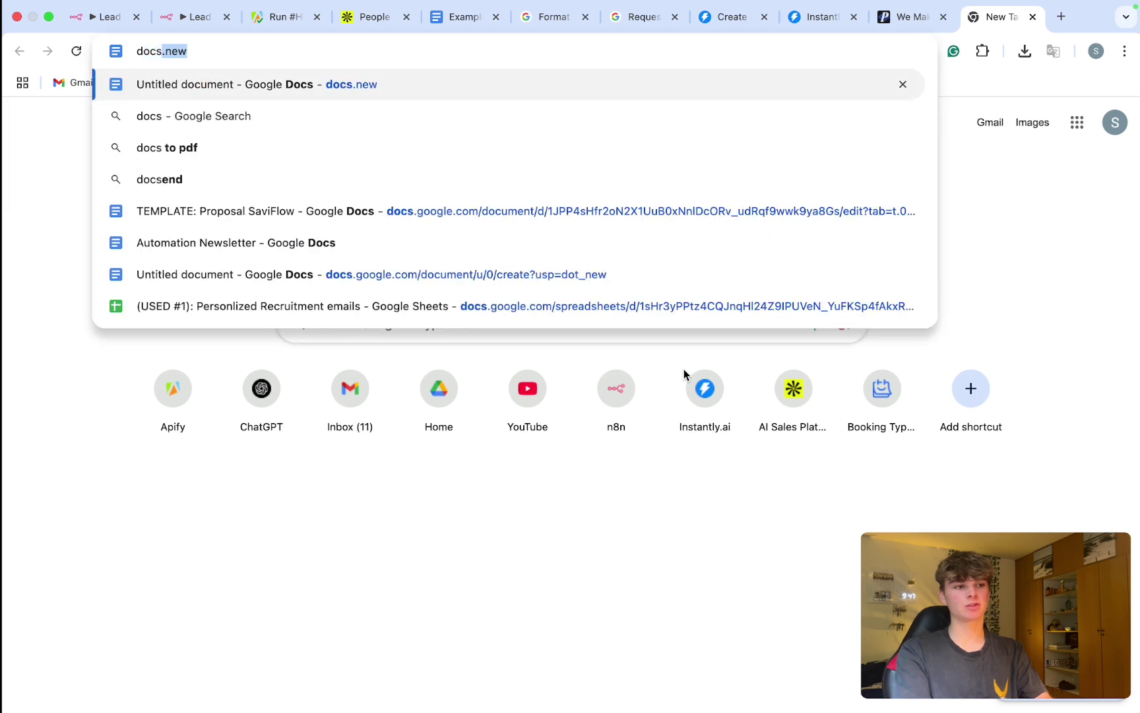
{"action": "key", "text": "Return"}
{"action": "left_click_drag", "start_coordinate": [992, 26], "coordinate": [284, 26]}
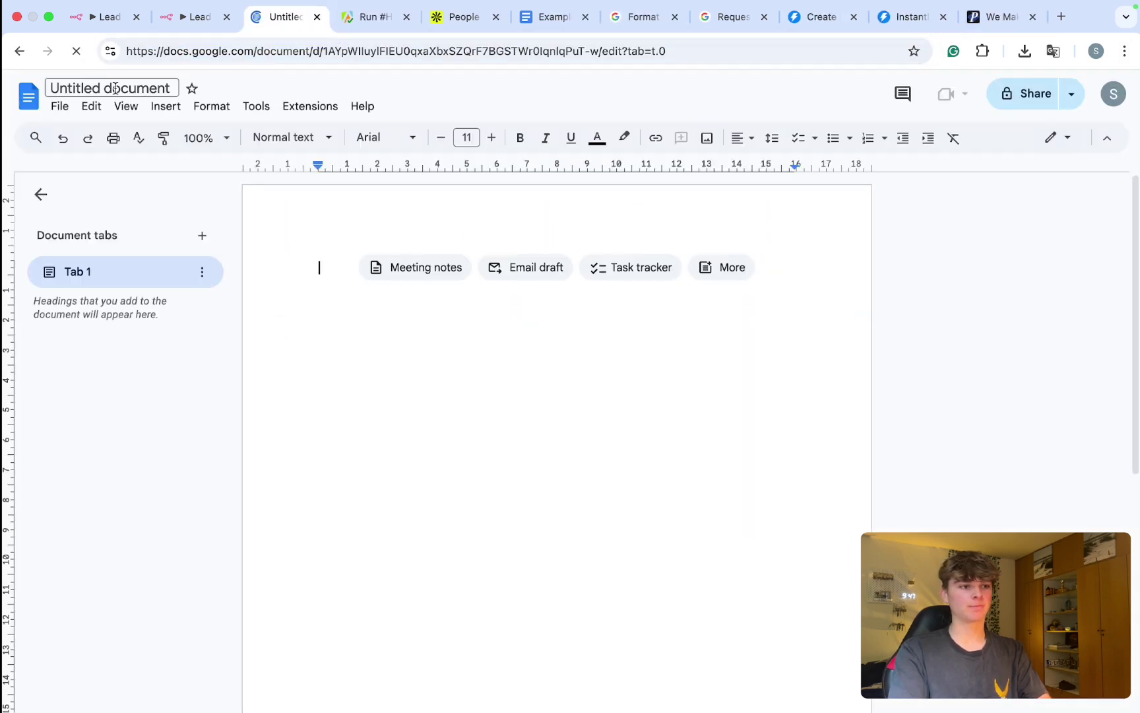
Step: Title the document 'Exmaple Newsletter' and go back to the n8n tab
{"action": "left_click", "coordinate": [115, 87]}
{"action": "type", "text": "Exmaple Newsleter"}
{"action": "key", "text": "BackSpace"}
{"action": "key", "text": "BackSpace"}
{"action": "type", "text": "ter"}
{"action": "key", "text": "Return"}
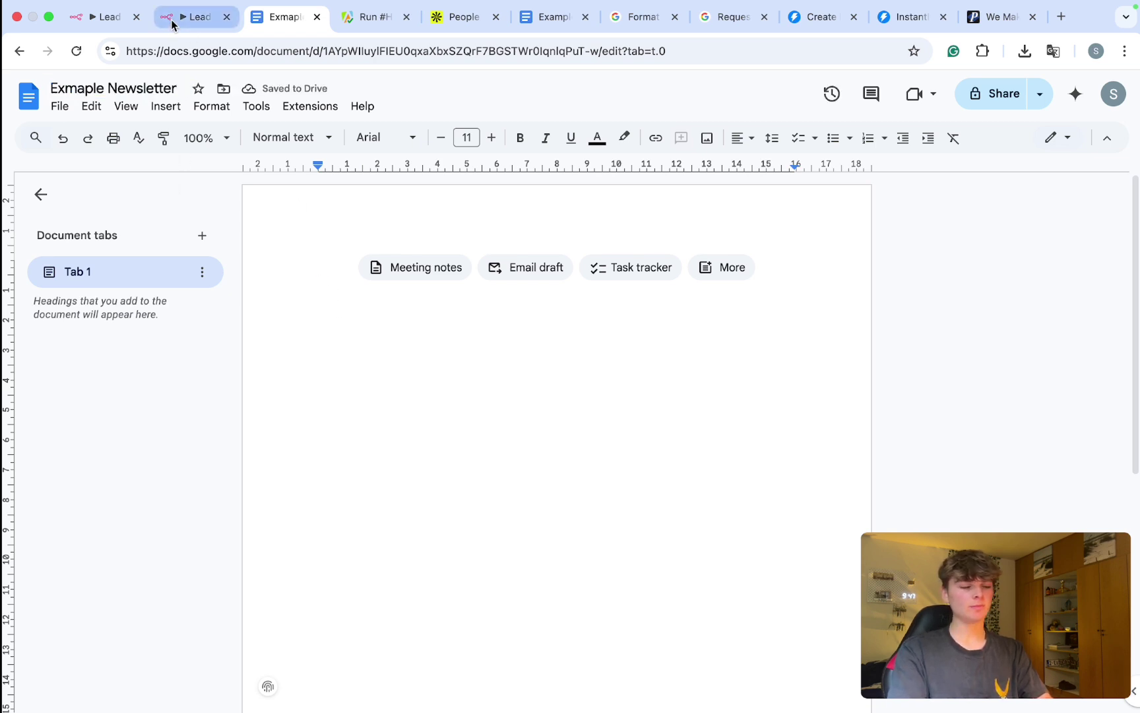
{"action": "left_click", "coordinate": [173, 25]}
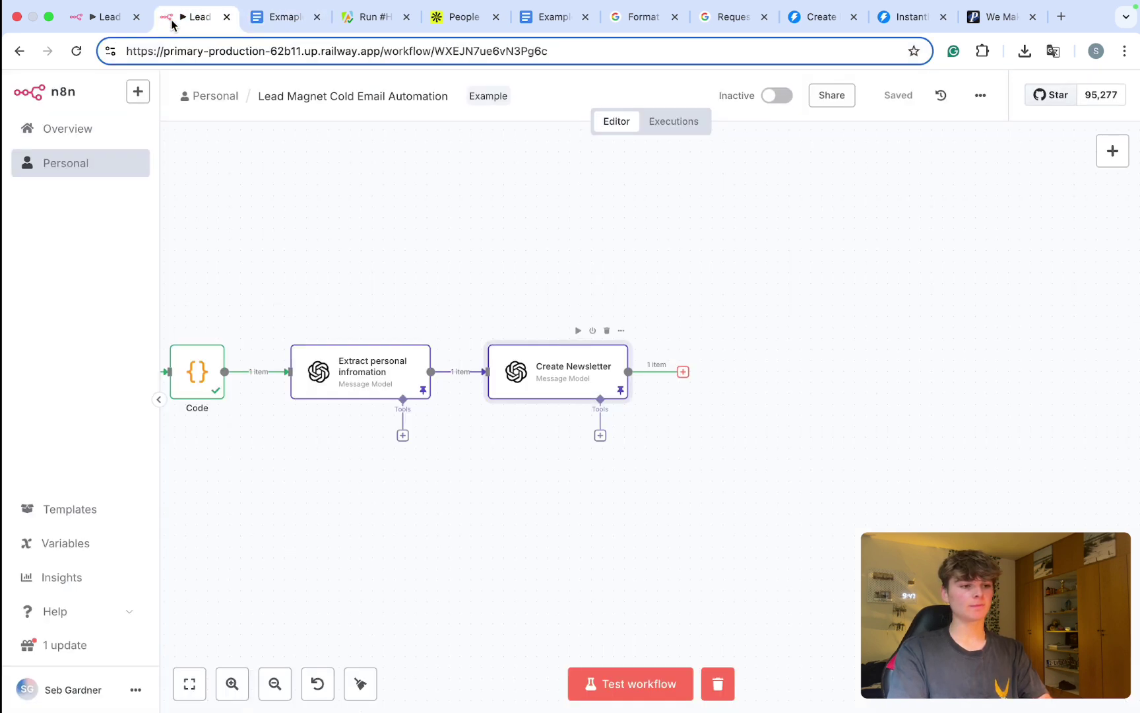
Step: Add a Google Docs 'Update a document' step after Create Newsletter, found by searching 'docs'
{"action": "left_click", "coordinate": [683, 372]}
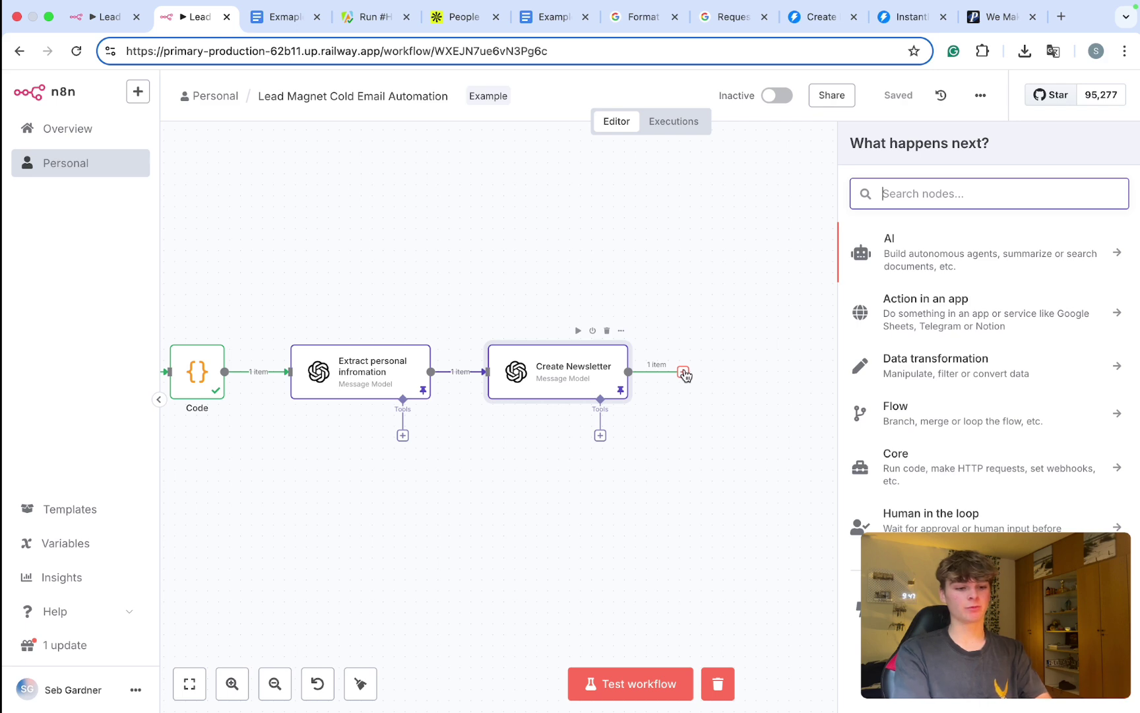
{"action": "type", "text": "h"}
{"action": "key", "text": "BackSpace"}
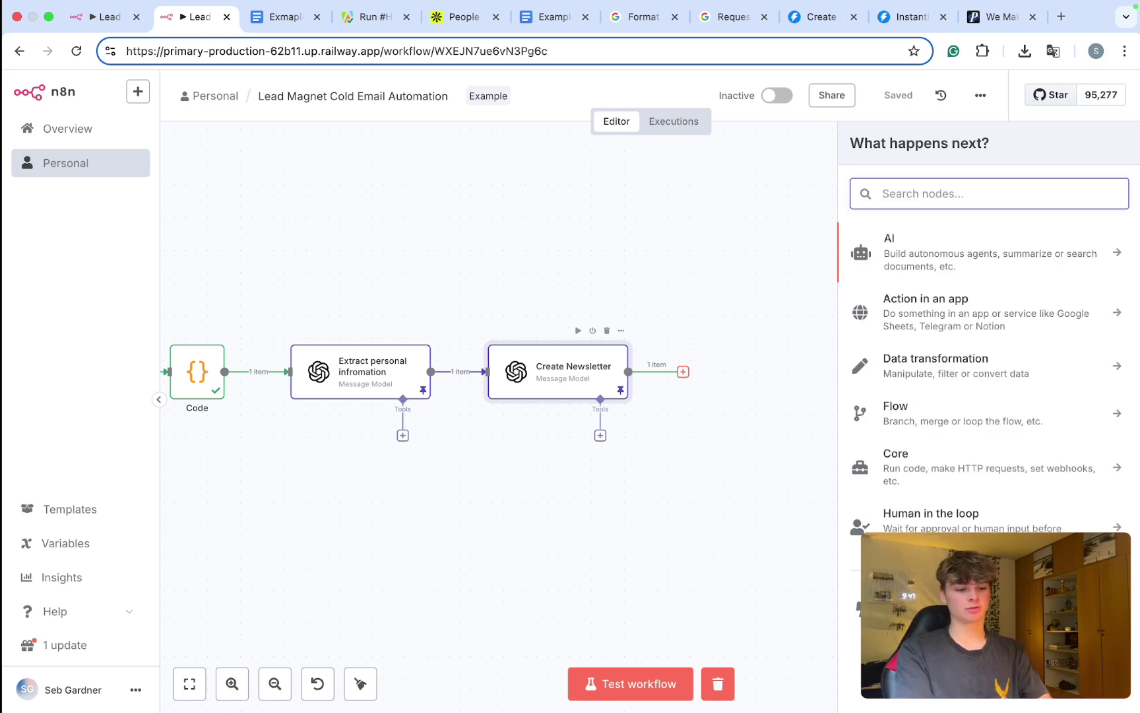
{"action": "type", "text": "docs"}
{"action": "left_click", "coordinate": [985, 244]}
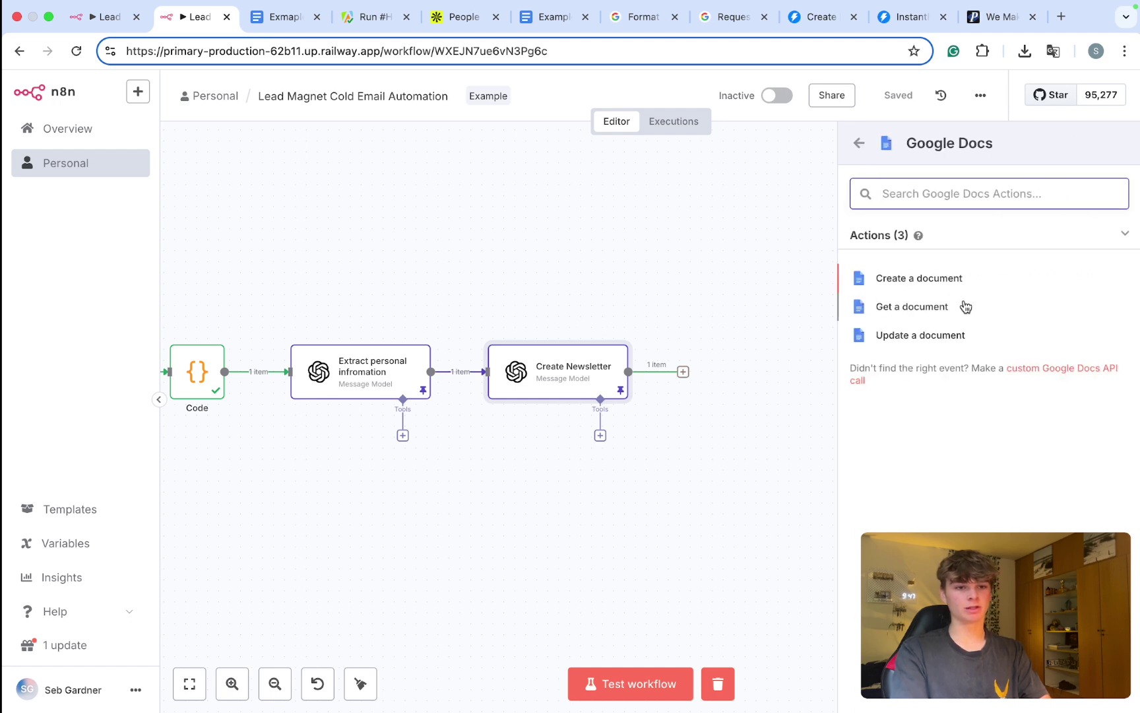
{"action": "left_click", "coordinate": [949, 335]}
Step: Paste the Exmaple Newsletter document's ID from its web address into the Doc ID field
{"action": "left_click", "coordinate": [417, 361]}
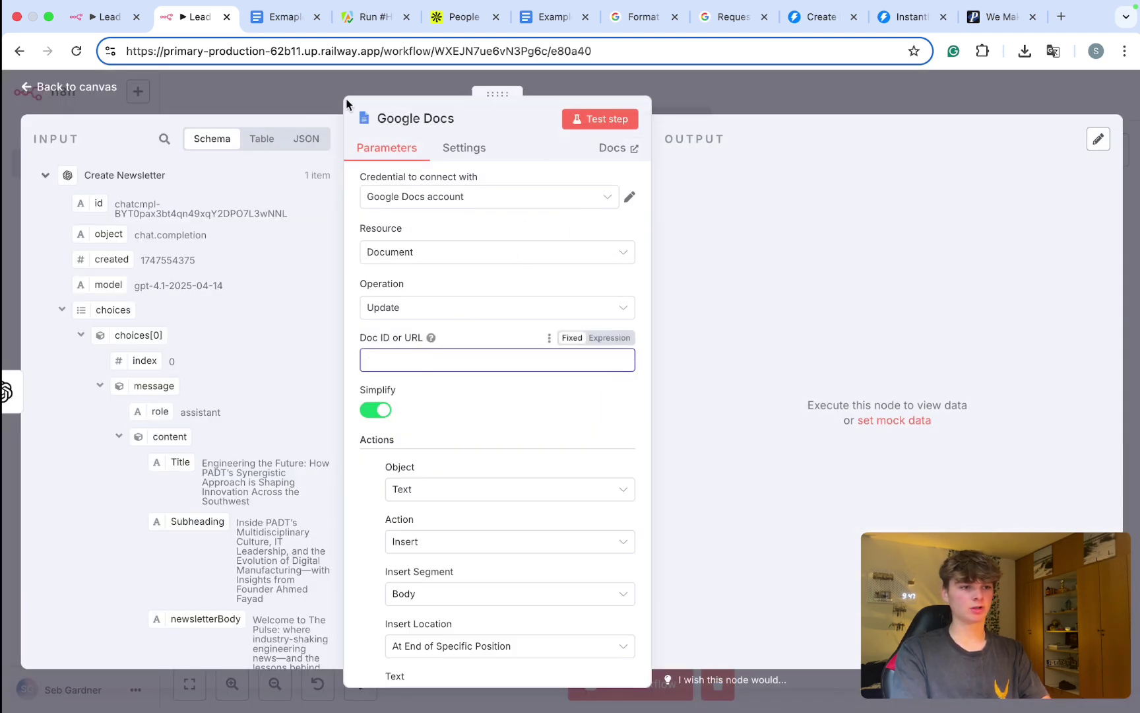
{"action": "left_click", "coordinate": [275, 20]}
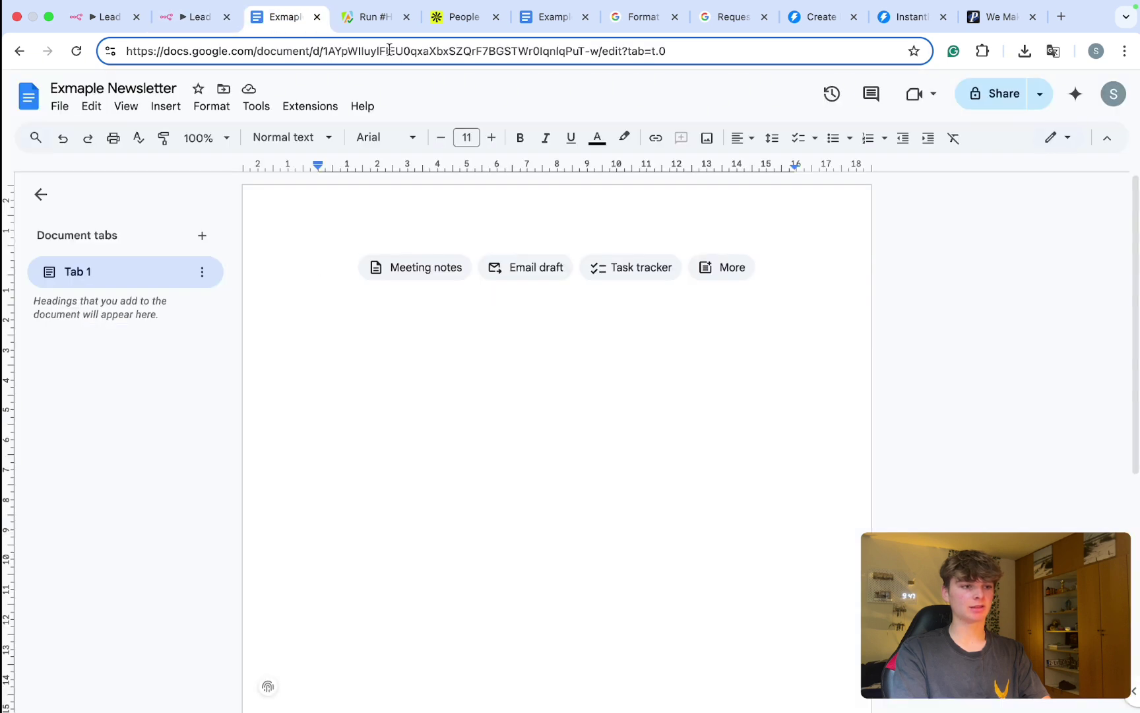
{"action": "left_click_drag", "start_coordinate": [324, 51], "coordinate": [580, 53]}
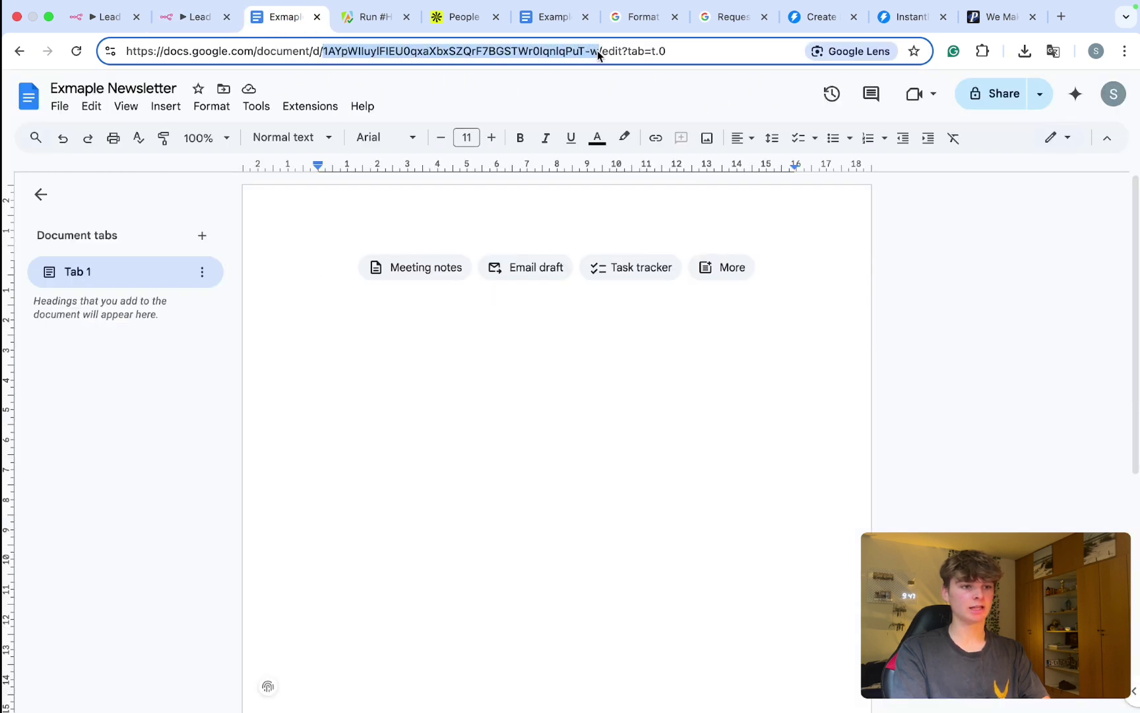
{"action": "left_click", "coordinate": [216, 18]}
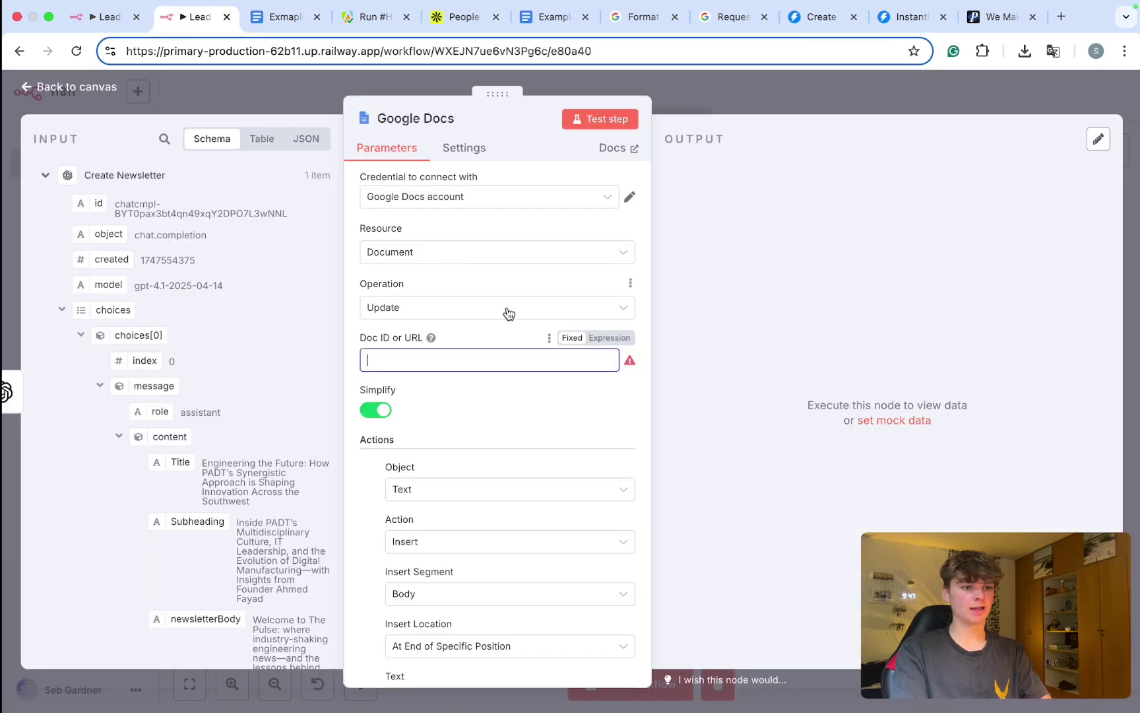
Step: Map the newsletter Title into the first insert action's Text field
{"action": "scroll", "coordinate": [489, 406], "scroll_direction": "down", "scroll_amount": 5}
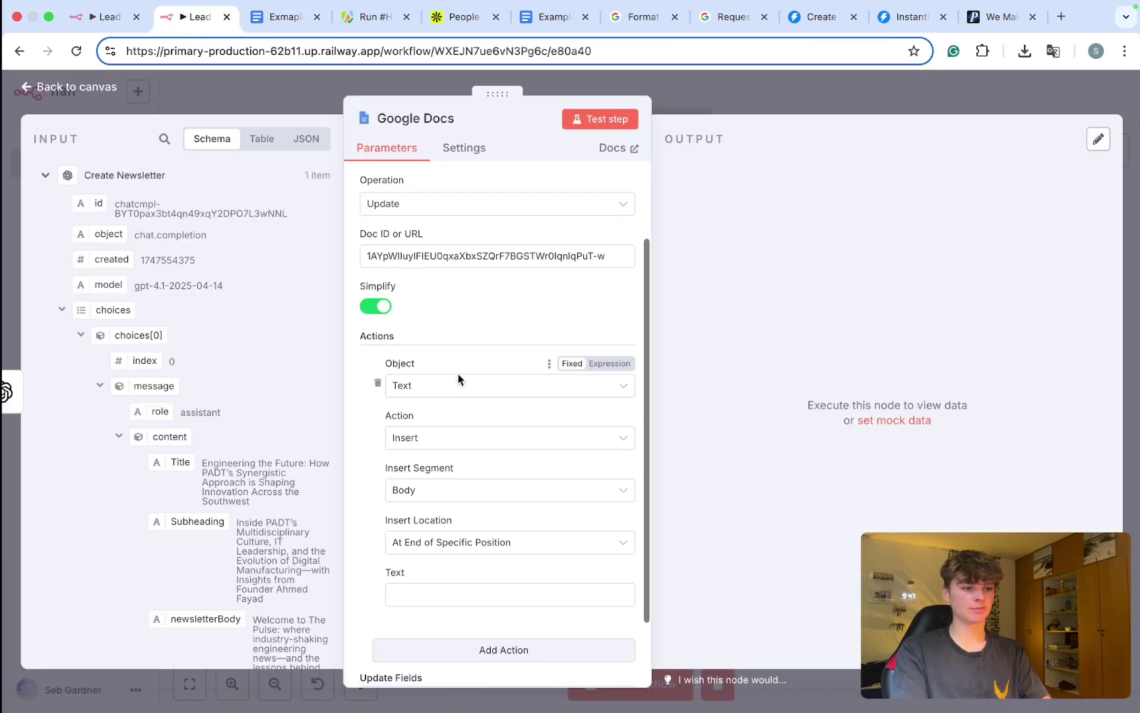
{"action": "left_click", "coordinate": [436, 509]}
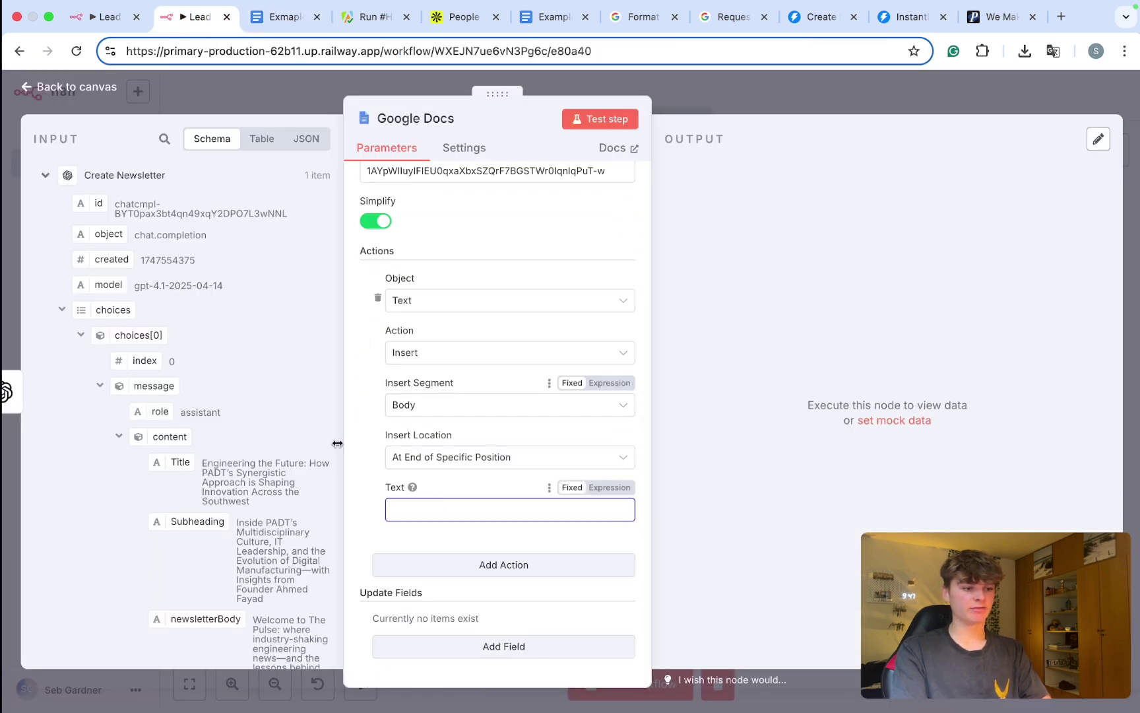
{"action": "scroll", "coordinate": [206, 459], "scroll_direction": "down", "scroll_amount": 2}
{"action": "scroll", "coordinate": [206, 459], "scroll_direction": "down", "scroll_amount": 2}
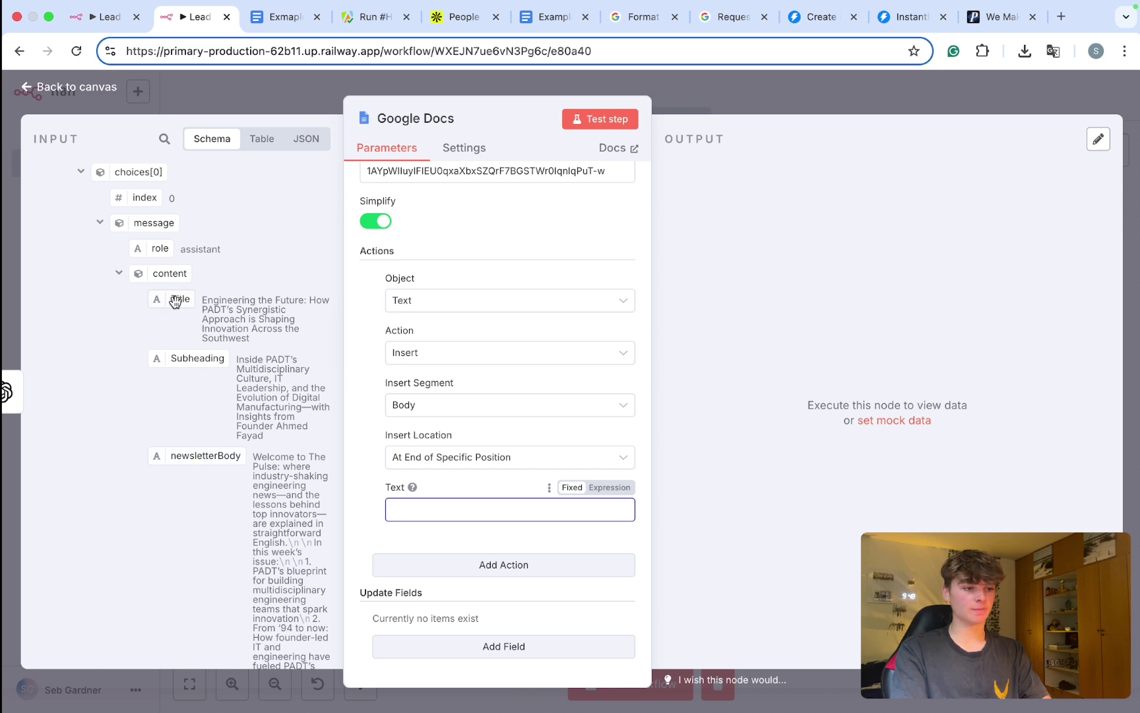
{"action": "left_click_drag", "start_coordinate": [175, 301], "coordinate": [403, 511]}
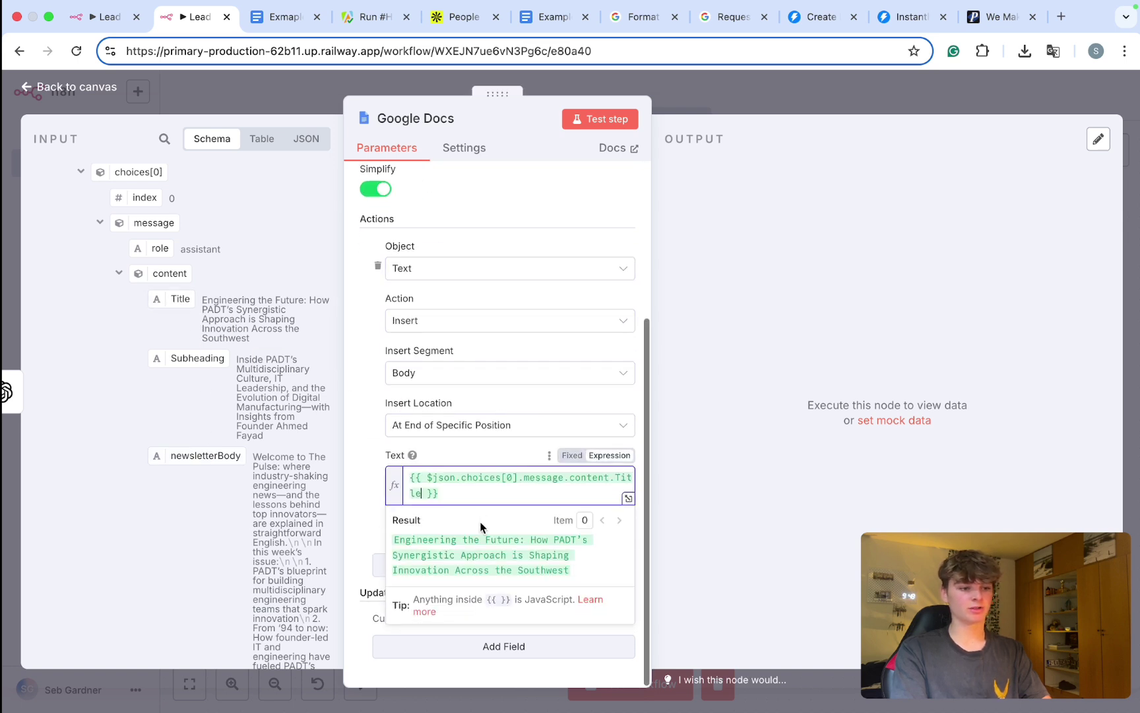
Step: Add two more Insert text actions filled with Subheading and newsletterBody
{"action": "left_click", "coordinate": [403, 566]}
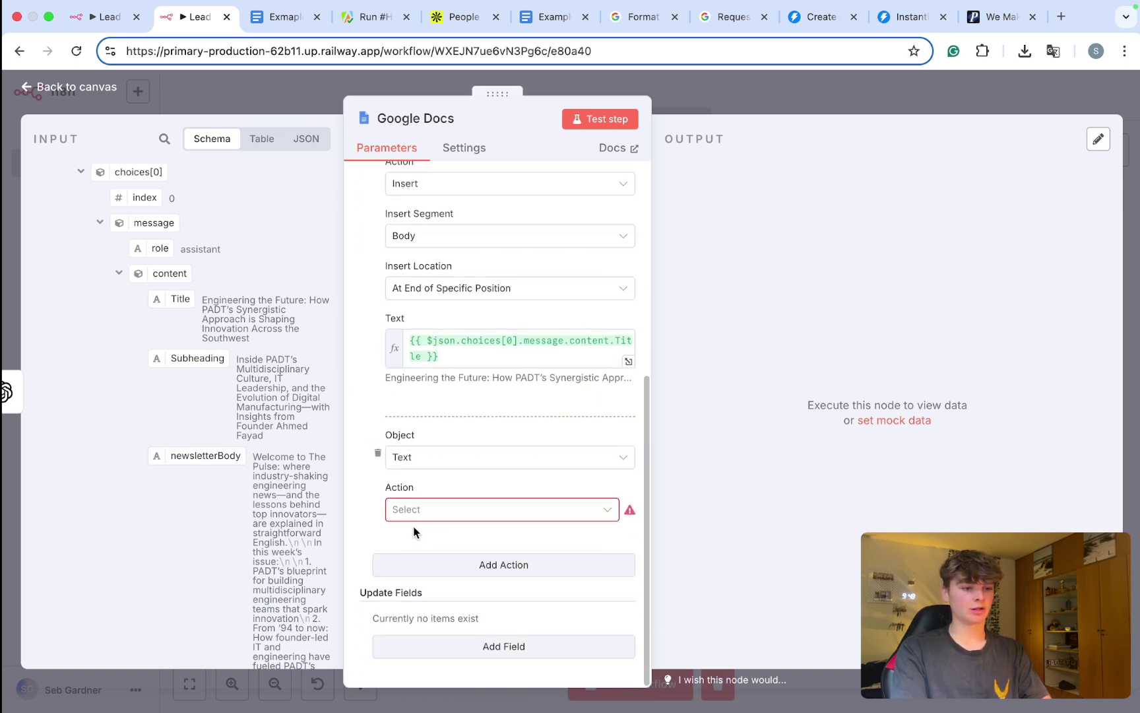
{"action": "left_click", "coordinate": [422, 508]}
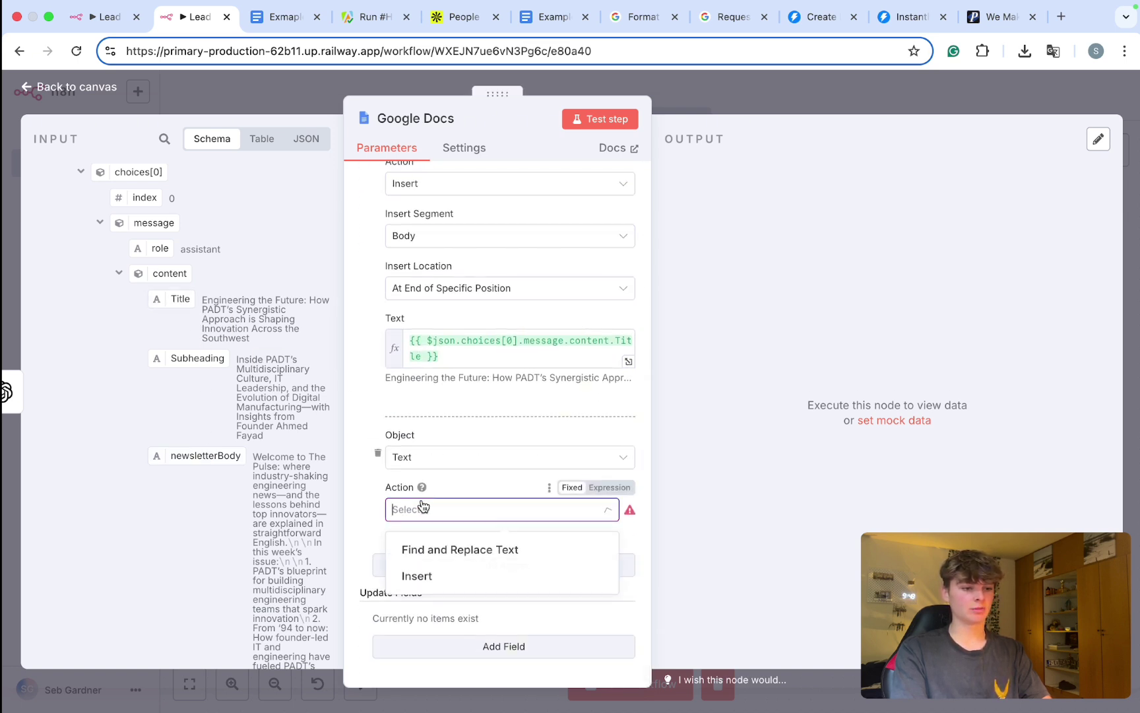
{"action": "left_click", "coordinate": [437, 578]}
{"action": "scroll", "coordinate": [432, 558], "scroll_direction": "down", "scroll_amount": 3}
{"action": "scroll", "coordinate": [430, 557], "scroll_direction": "down", "scroll_amount": 1}
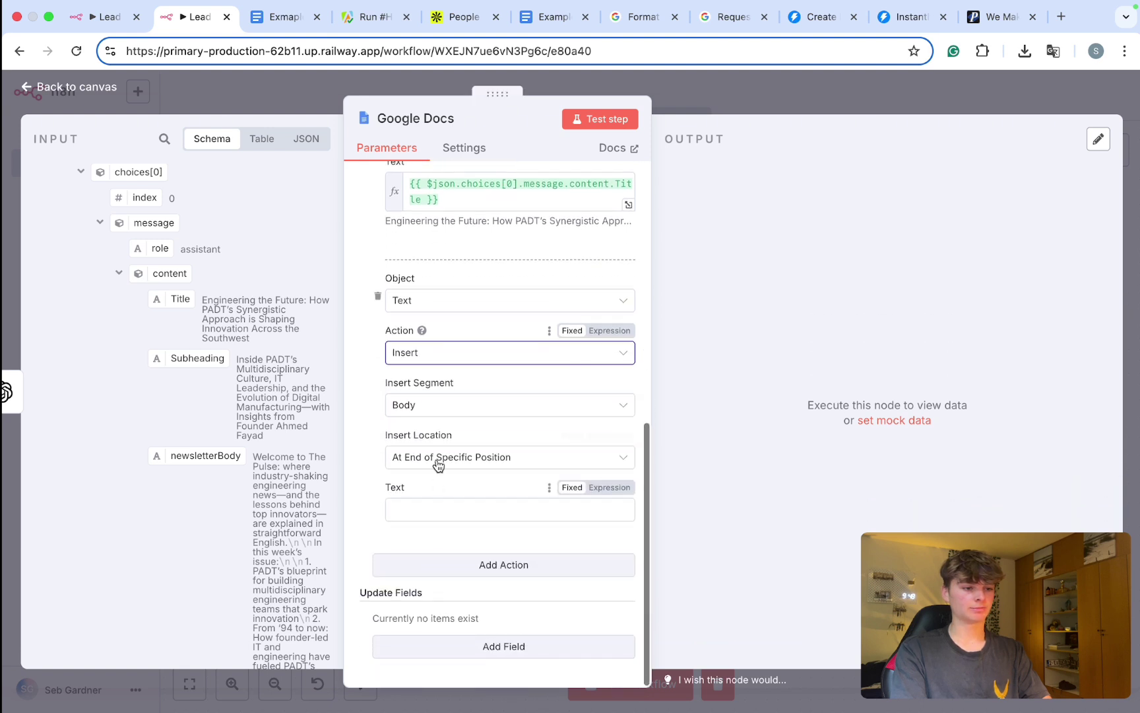
{"action": "left_click_drag", "start_coordinate": [173, 362], "coordinate": [425, 513]}
{"action": "scroll", "coordinate": [431, 548], "scroll_direction": "down", "scroll_amount": 1}
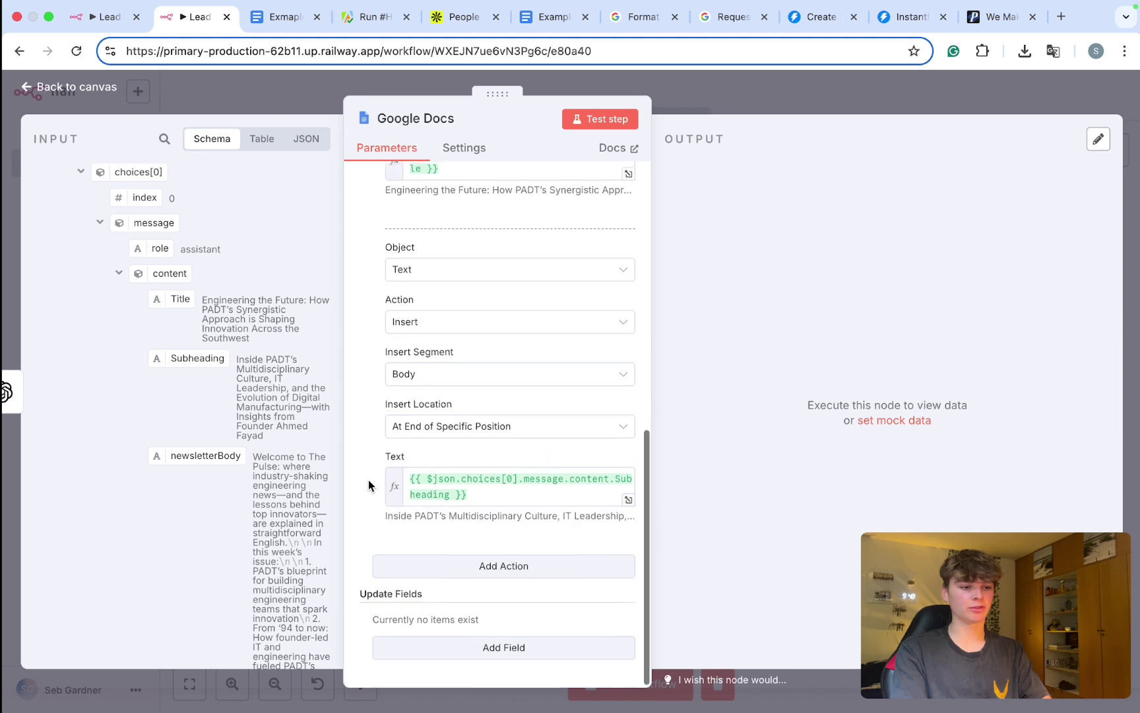
{"action": "left_click", "coordinate": [432, 565]}
{"action": "left_click", "coordinate": [433, 510]}
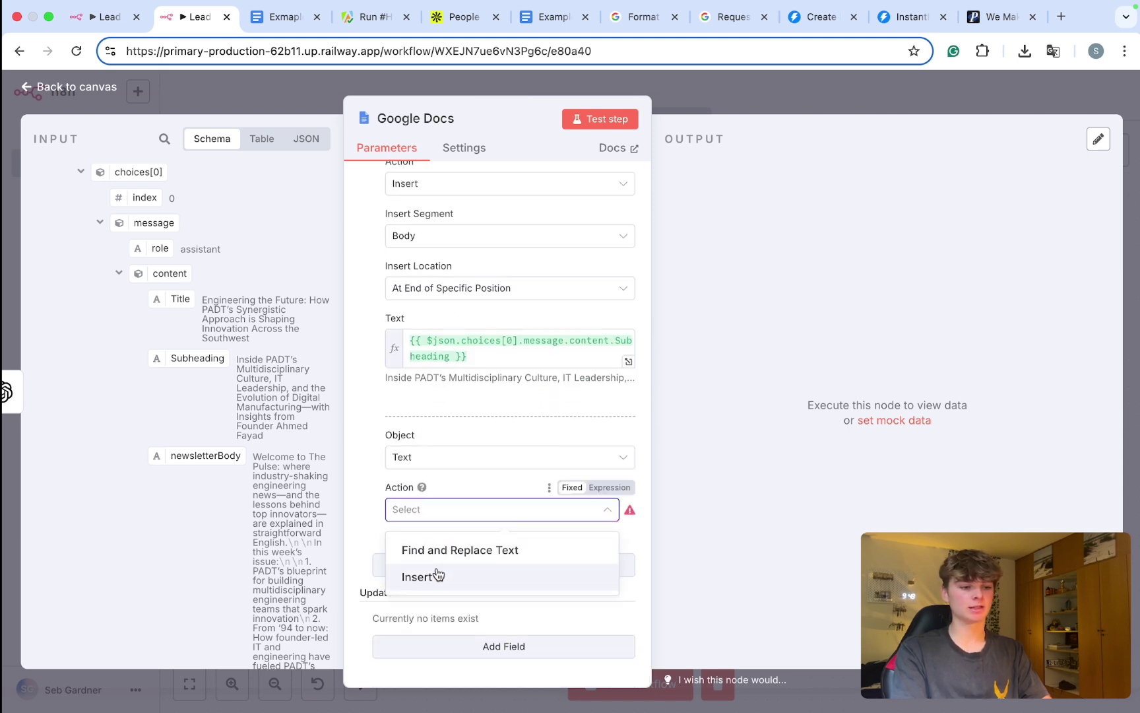
{"action": "left_click", "coordinate": [428, 574]}
{"action": "scroll", "coordinate": [428, 594], "scroll_direction": "down", "scroll_amount": 3}
{"action": "left_click_drag", "start_coordinate": [205, 456], "coordinate": [387, 514]}
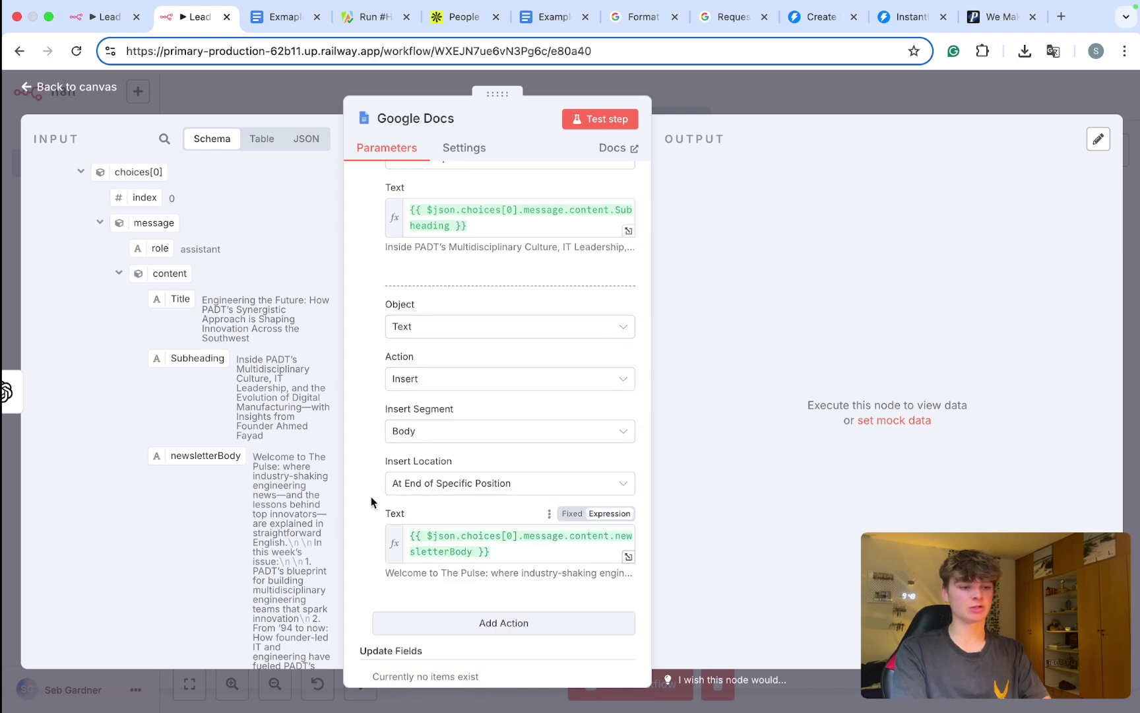
Step: Save the workflow and start a test run
{"action": "left_click", "coordinate": [686, 74]}
{"action": "key", "text": "ctrl+s"}
{"action": "key", "text": "ctrl+Return"}
{"action": "key", "text": "1"}
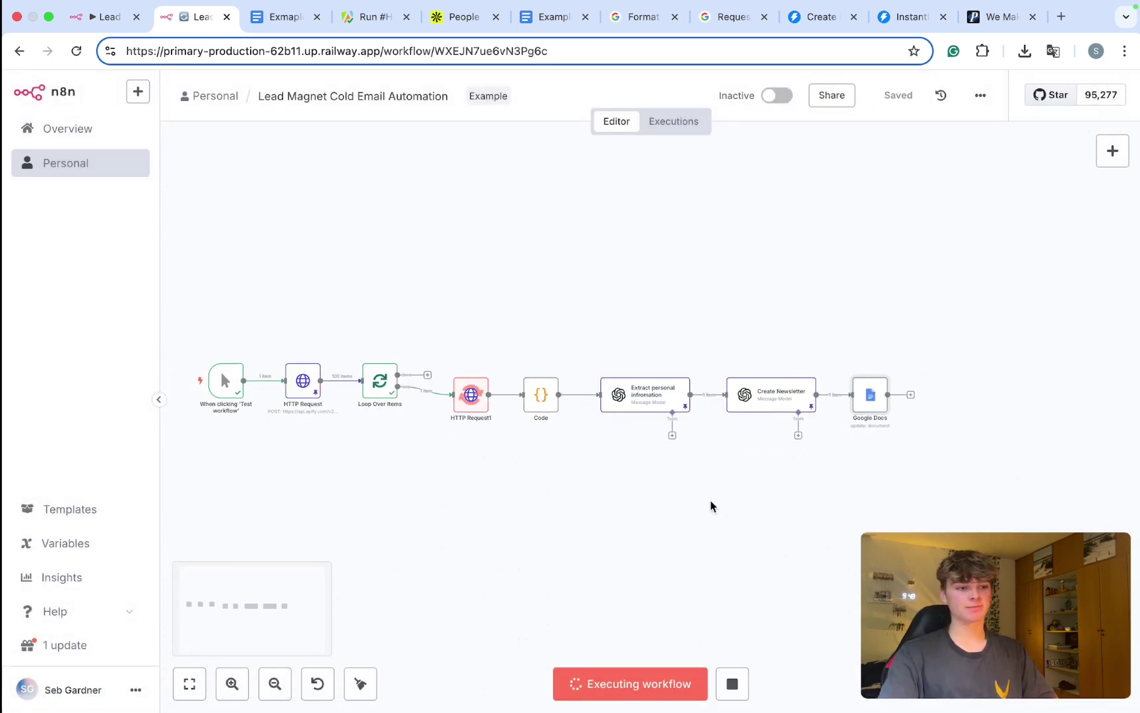
Step: Scroll through the newsletter the workflow wrote into the Exmaple Newsletter document
{"action": "left_click", "coordinate": [286, 25]}
{"action": "scroll", "coordinate": [388, 350], "scroll_direction": "down", "scroll_amount": 2}
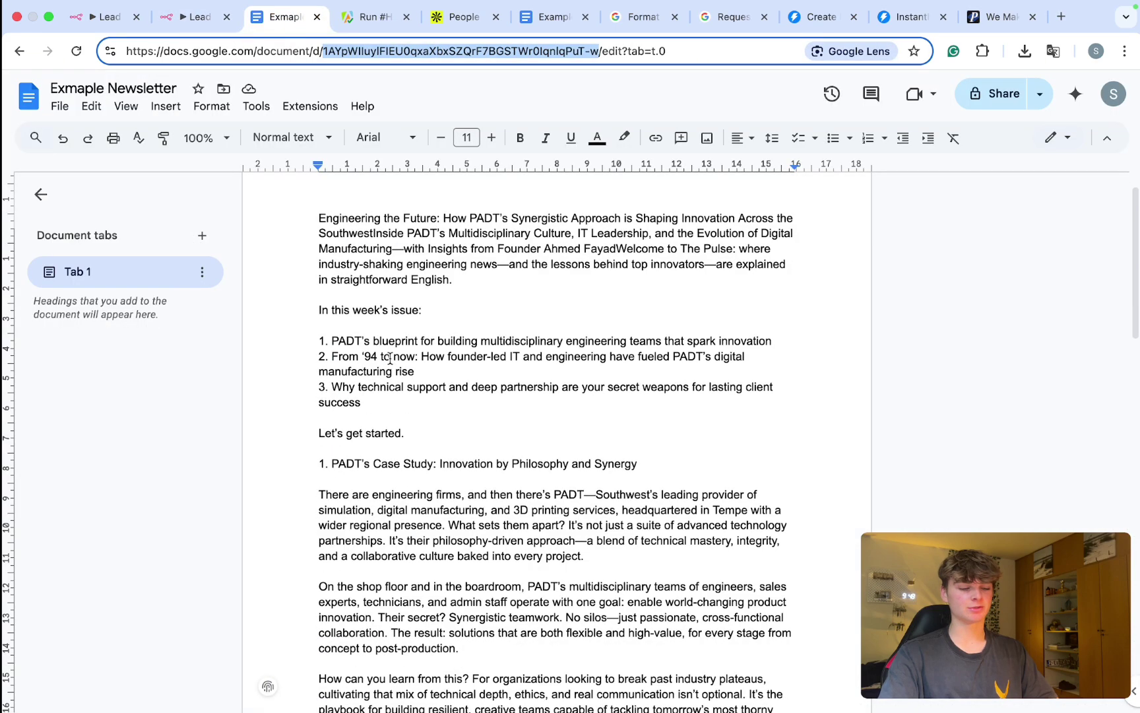
{"action": "scroll", "coordinate": [390, 358], "scroll_direction": "down", "scroll_amount": 15}
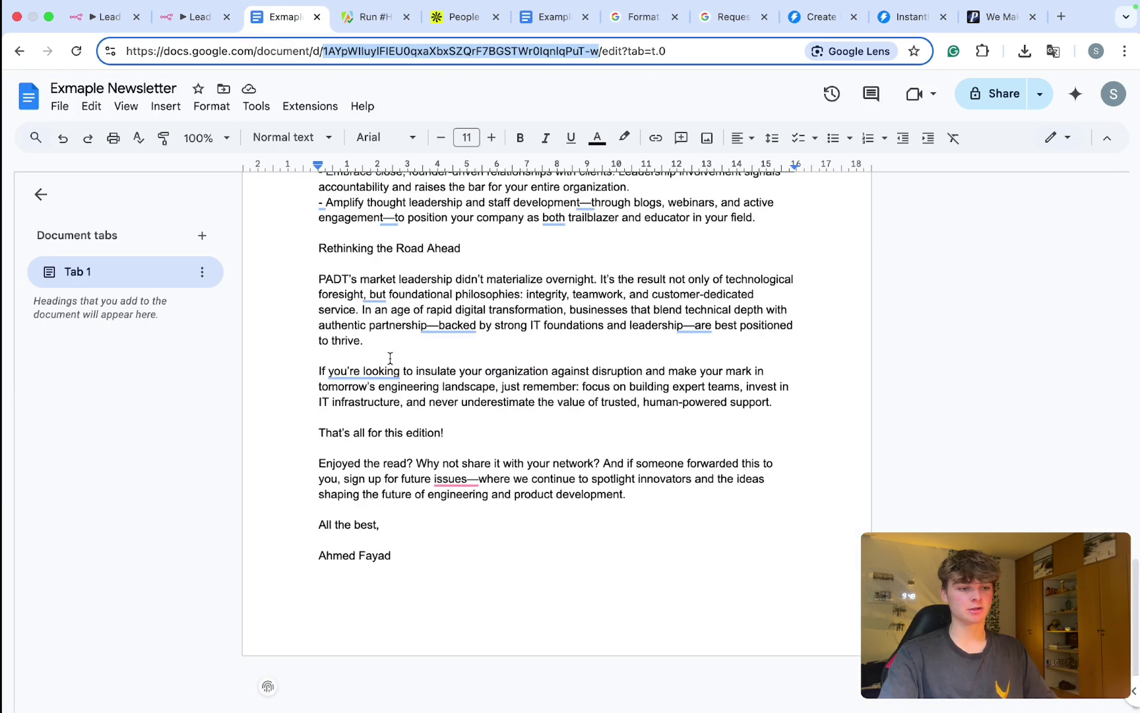
{"action": "scroll", "coordinate": [389, 358], "scroll_direction": "up", "scroll_amount": 3}
{"action": "scroll", "coordinate": [390, 359], "scroll_direction": "up", "scroll_amount": 15}
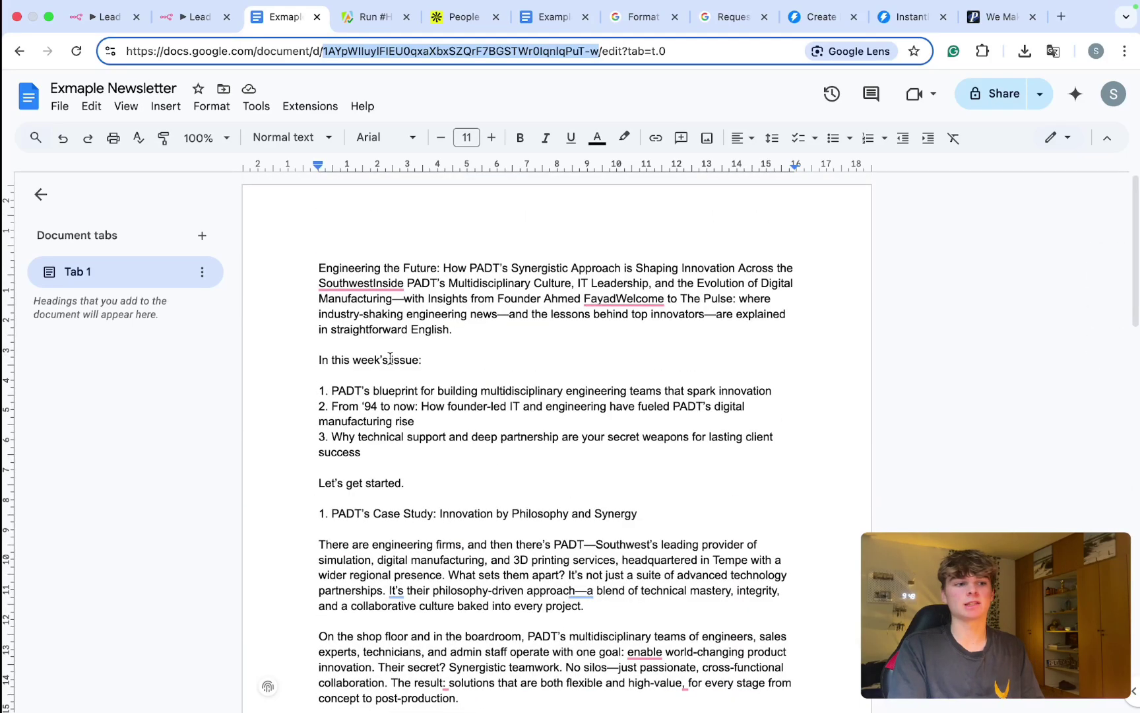
Step: Delete all the document's text with Ctrl+A and Backspace, then return to n8n
{"action": "left_click", "coordinate": [390, 358]}
{"action": "key", "text": "ctrl+a"}
{"action": "key", "text": "BackSpace"}
{"action": "left_click", "coordinate": [216, 26]}
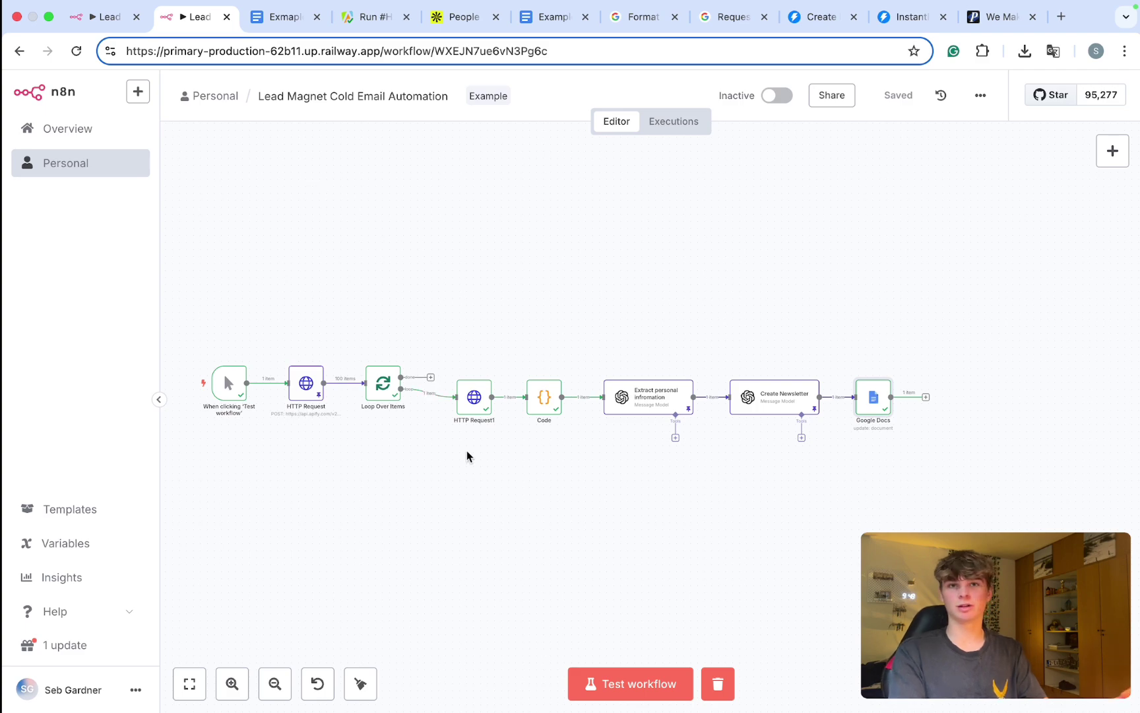
Step: Delete the Google Docs node and add a new step after Create Newsletter
{"action": "scroll", "coordinate": [775, 380], "scroll_direction": "right", "scroll_amount": 5}
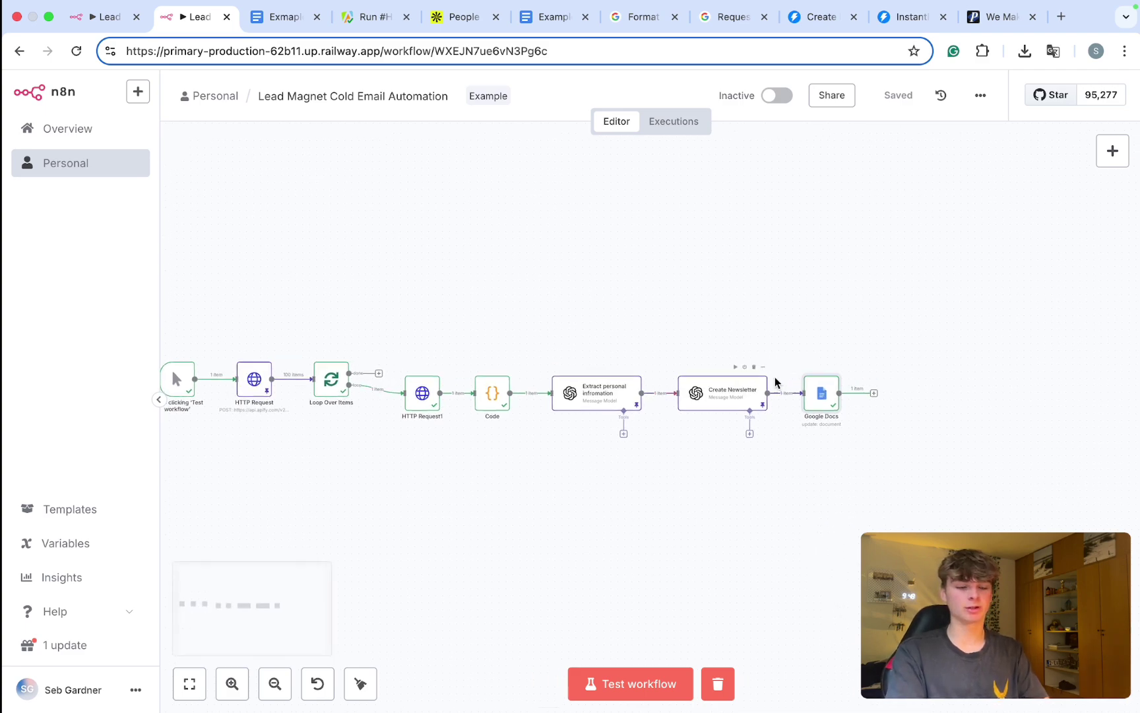
{"action": "scroll", "coordinate": [726, 393], "scroll_direction": "up", "scroll_amount": 5}
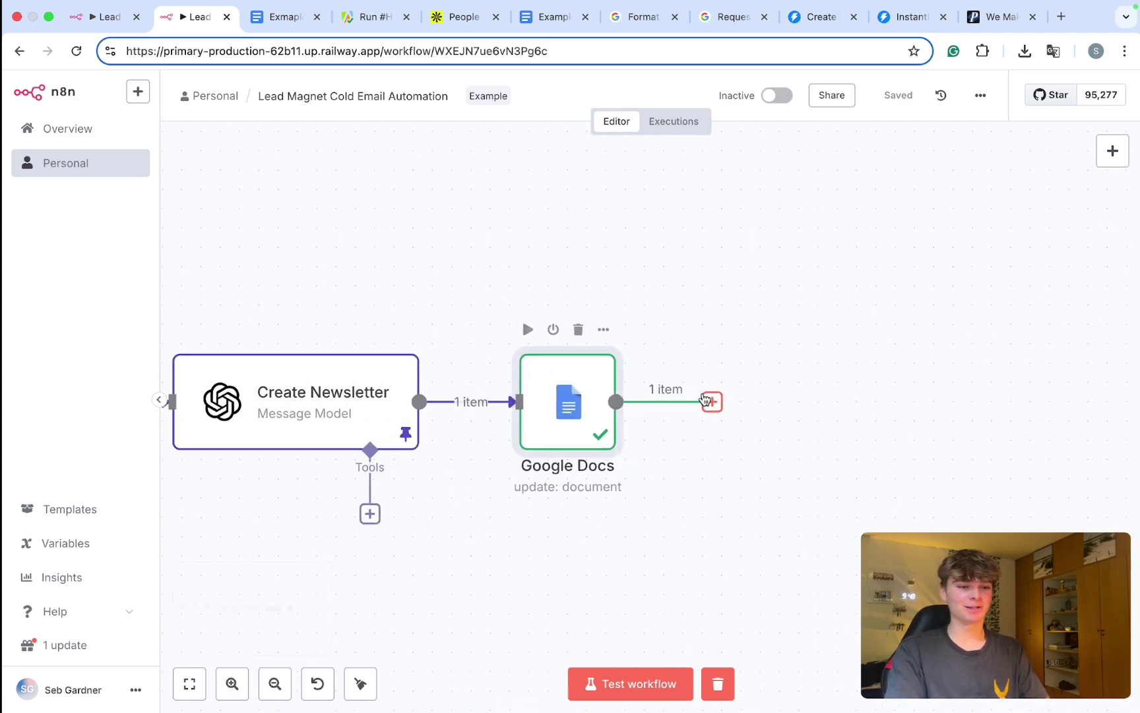
{"action": "left_click", "coordinate": [576, 330]}
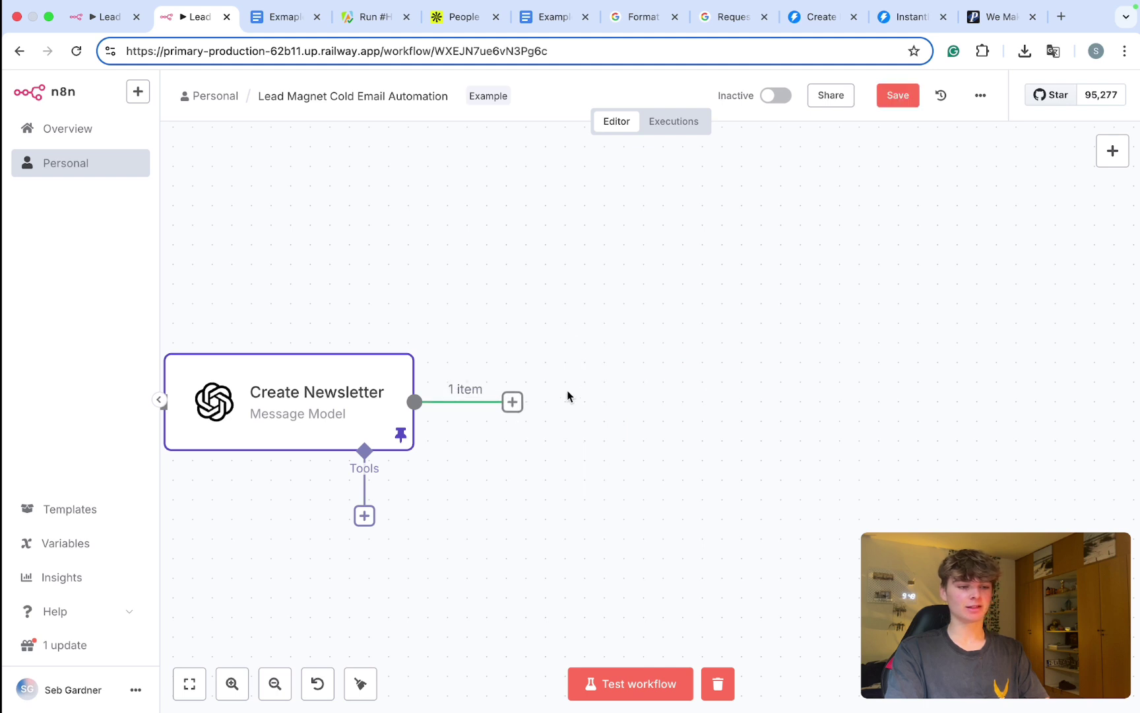
{"action": "left_click", "coordinate": [513, 402]}
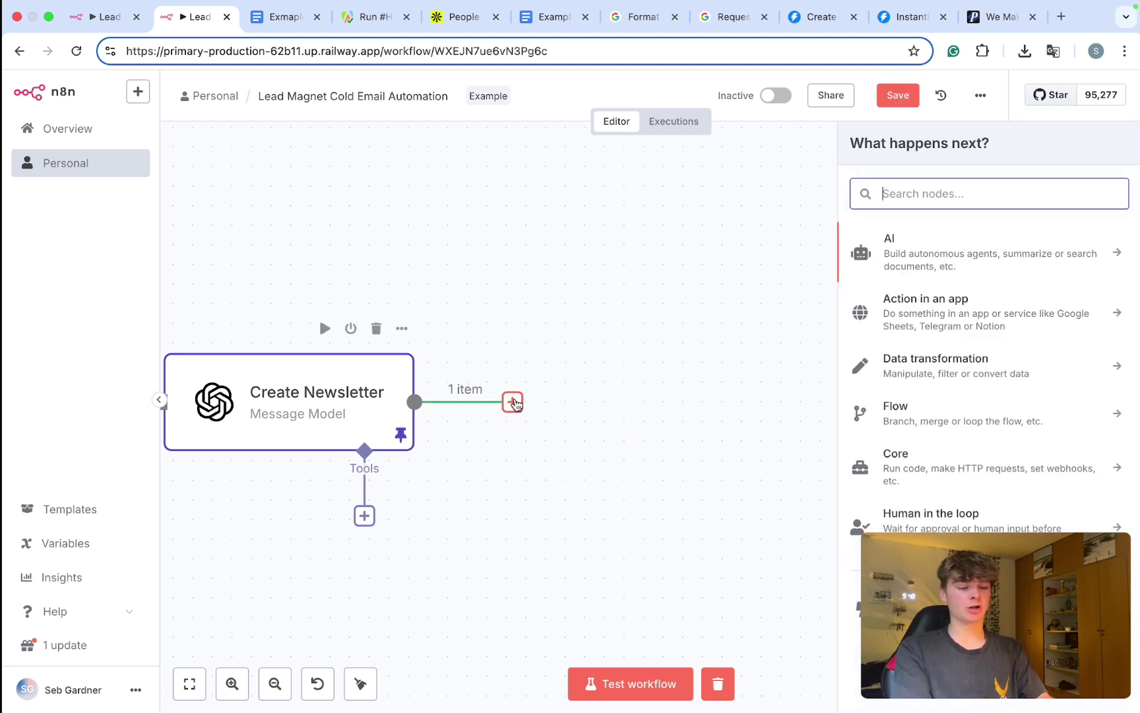
Step: Add an Edit Fields (Set) node with a Title field mapped from the newsletter Title
{"action": "type", "text": "set"}
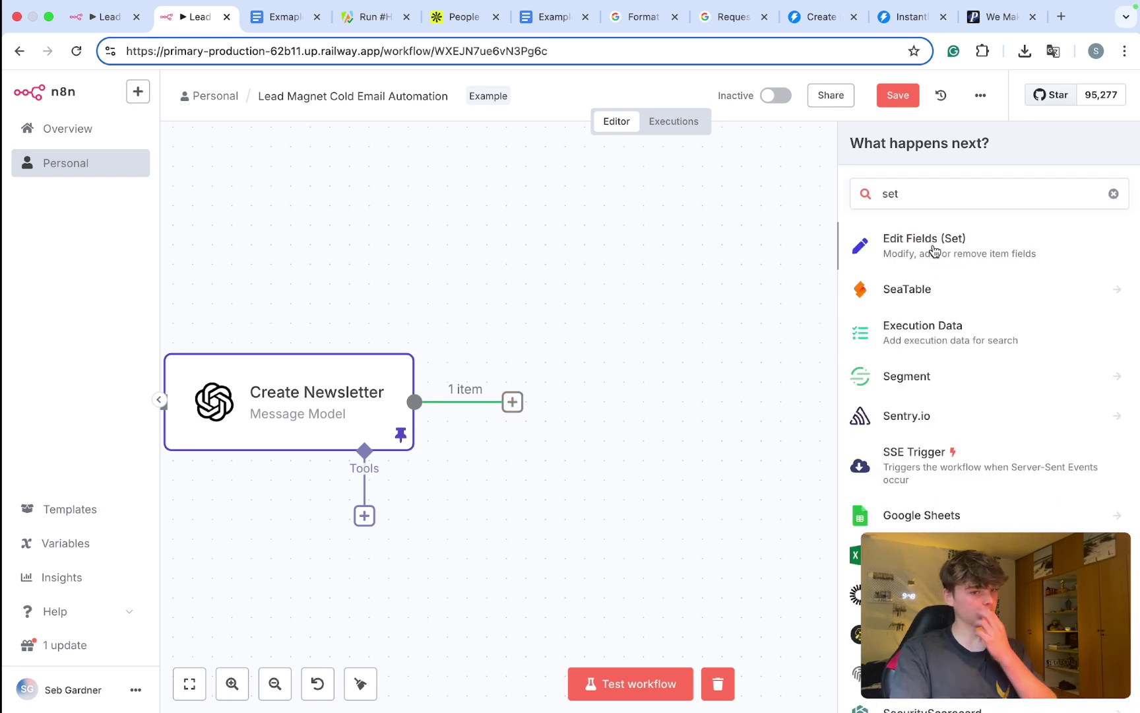
{"action": "left_click", "coordinate": [934, 250]}
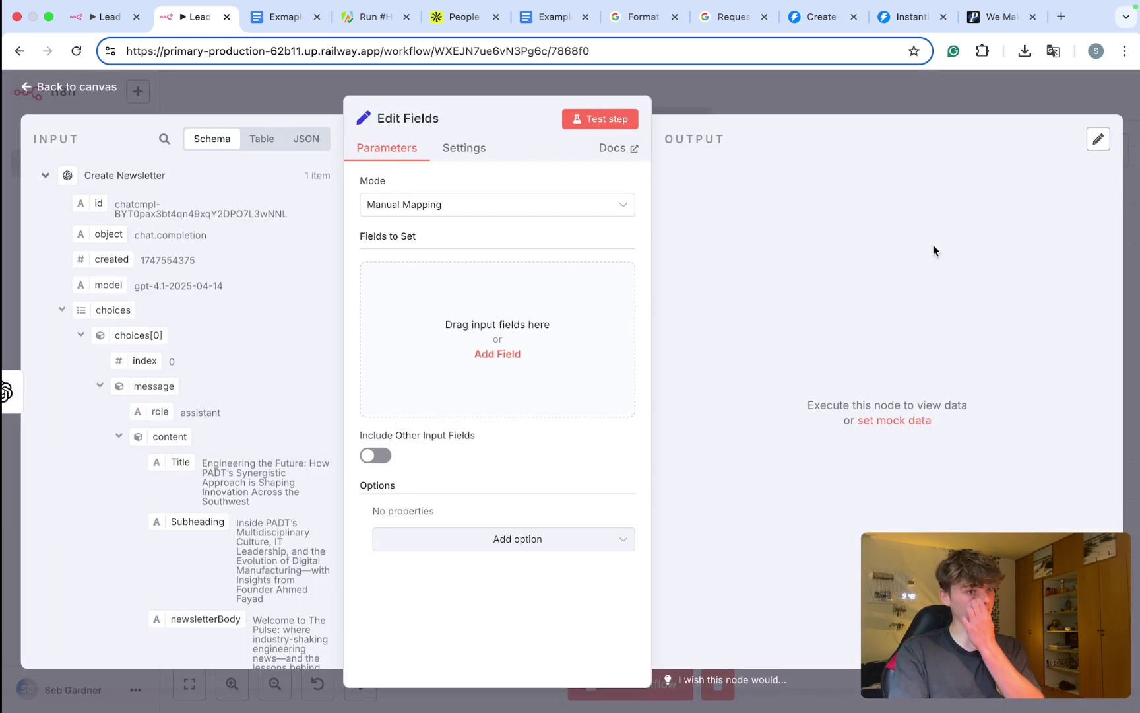
{"action": "left_click", "coordinate": [570, 300]}
{"action": "left_click", "coordinate": [396, 278]}
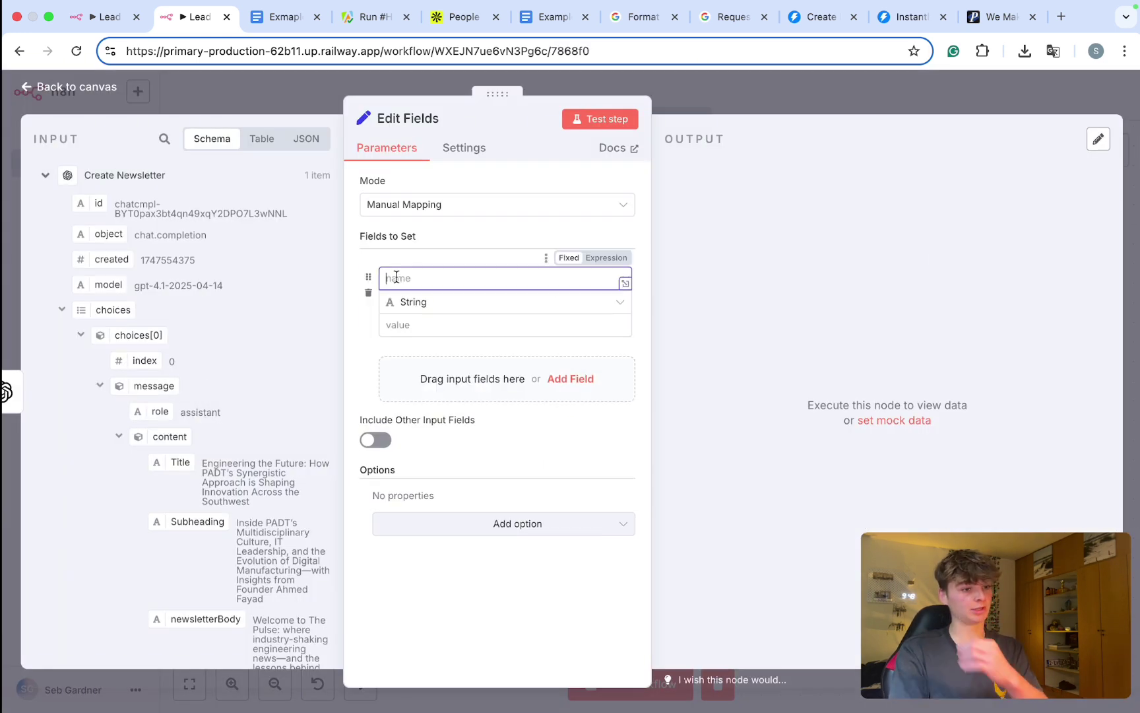
{"action": "scroll", "coordinate": [174, 271], "scroll_direction": "down", "scroll_amount": 4}
{"action": "type", "text": "Title"}
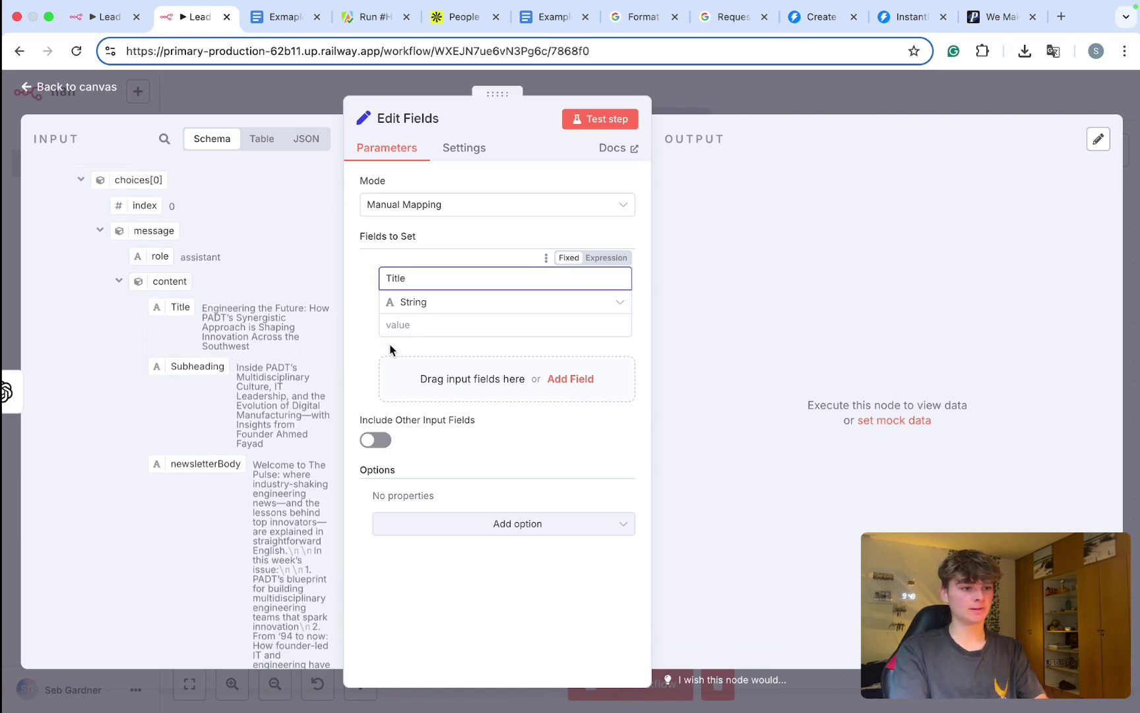
{"action": "left_click", "coordinate": [396, 324]}
{"action": "left_click_drag", "start_coordinate": [157, 305], "coordinate": [390, 324]}
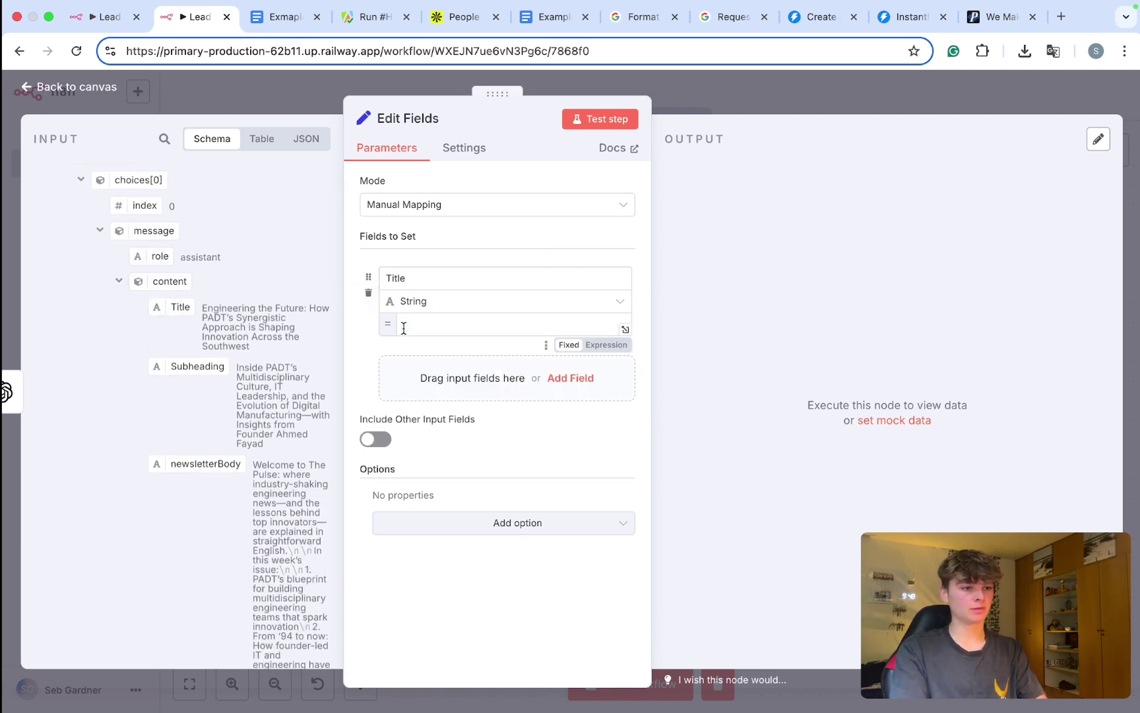
Step: Add Subheading and newsletterBody fields mapped from the matching Create Newsletter values
{"action": "left_click", "coordinate": [368, 395]}
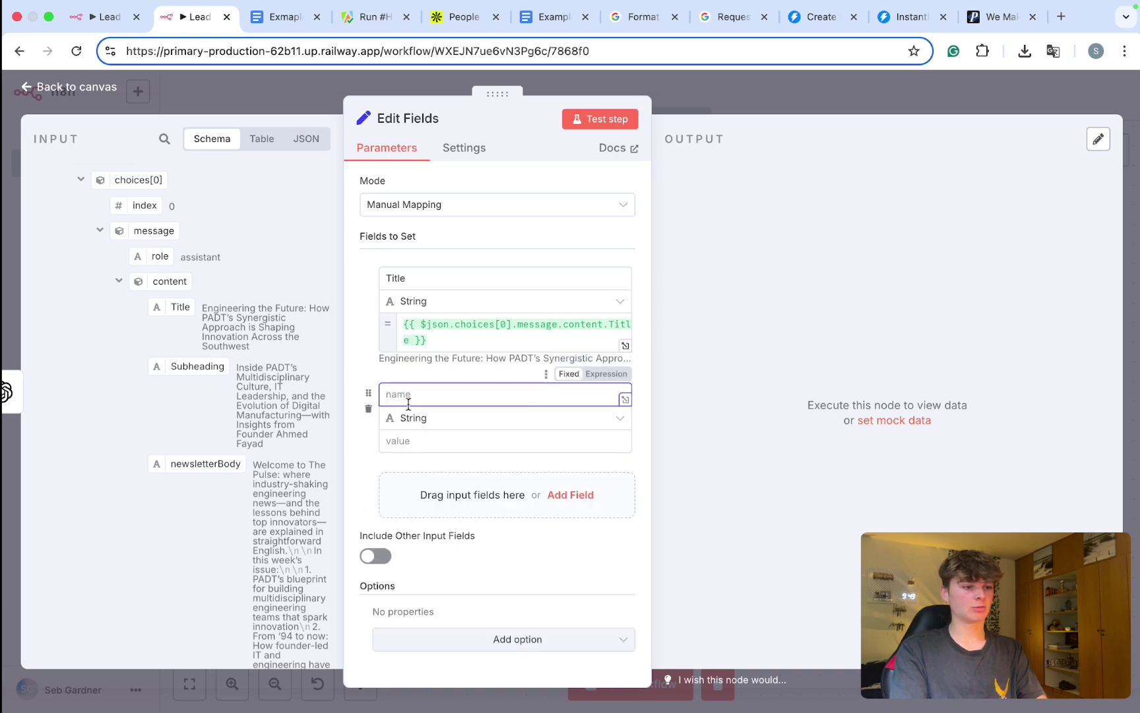
{"action": "type", "text": "Subheading"}
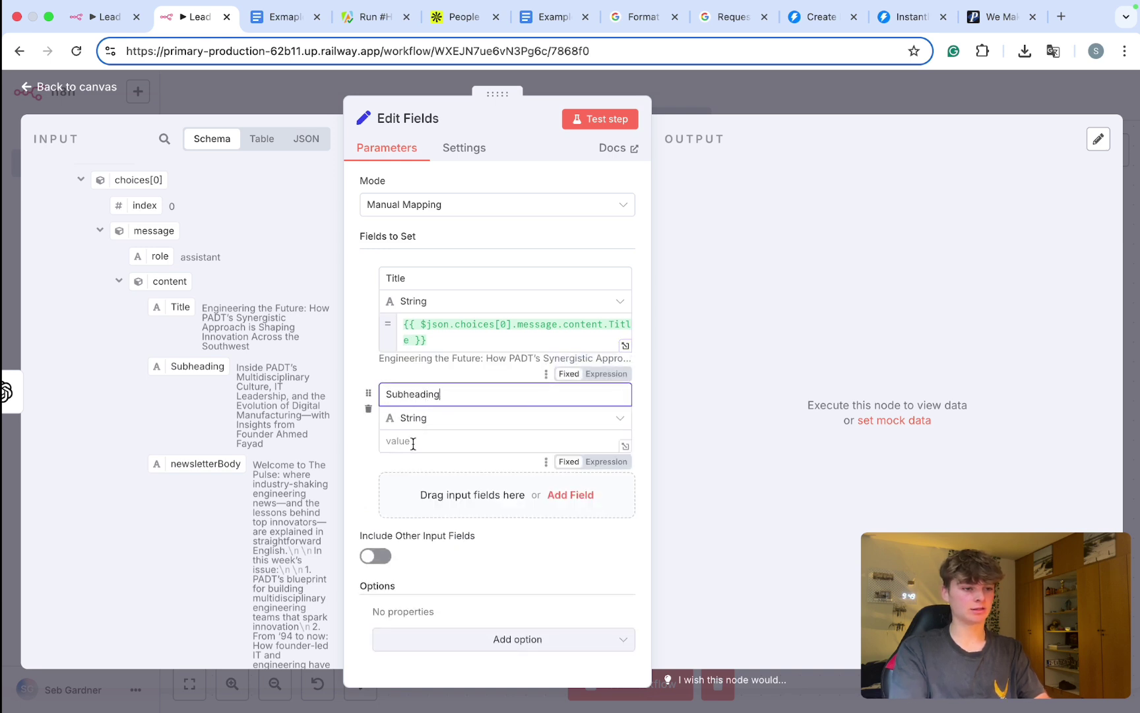
{"action": "key", "text": "Tab"}
{"action": "left_click_drag", "start_coordinate": [197, 366], "coordinate": [424, 465]}
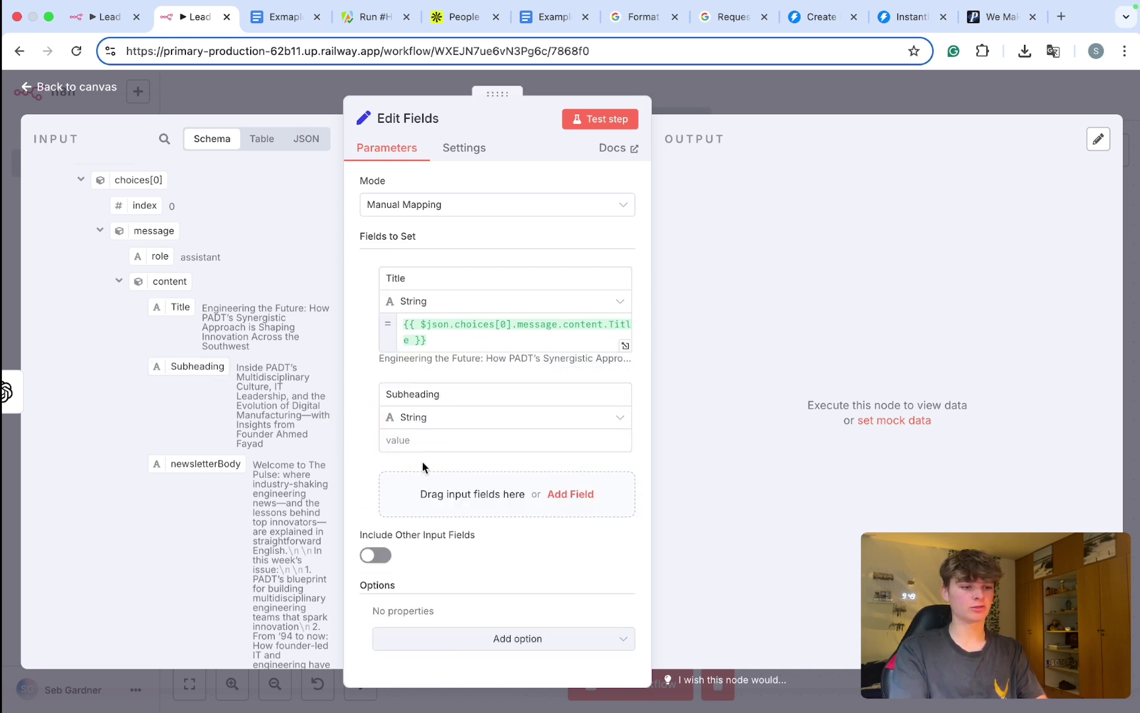
{"action": "left_click_drag", "start_coordinate": [192, 367], "coordinate": [437, 463]}
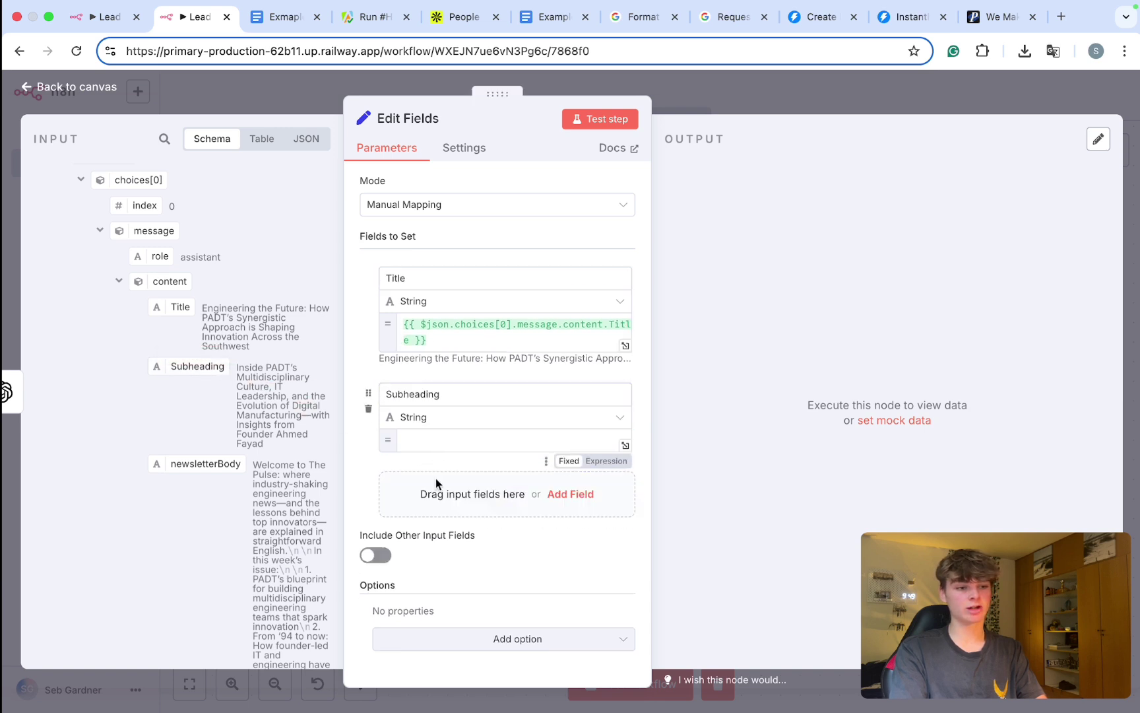
{"action": "left_click", "coordinate": [423, 521]}
{"action": "scroll", "coordinate": [423, 535], "scroll_direction": "down", "scroll_amount": 2}
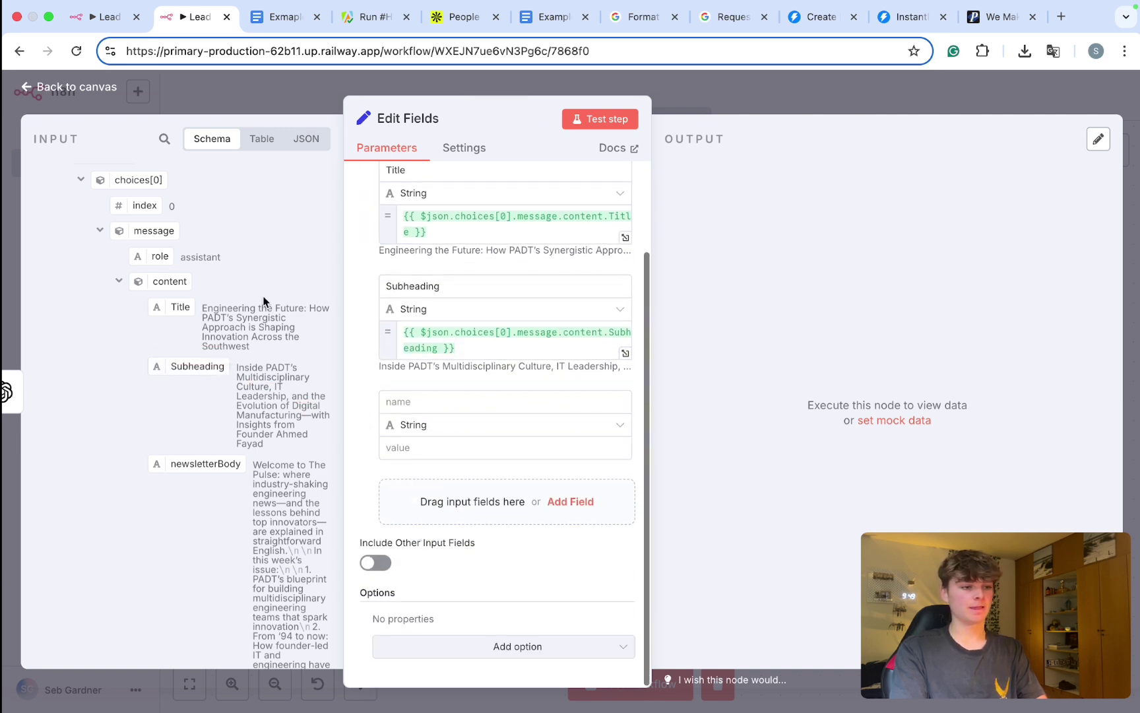
{"action": "left_click", "coordinate": [396, 401]}
{"action": "type", "text": "news"}
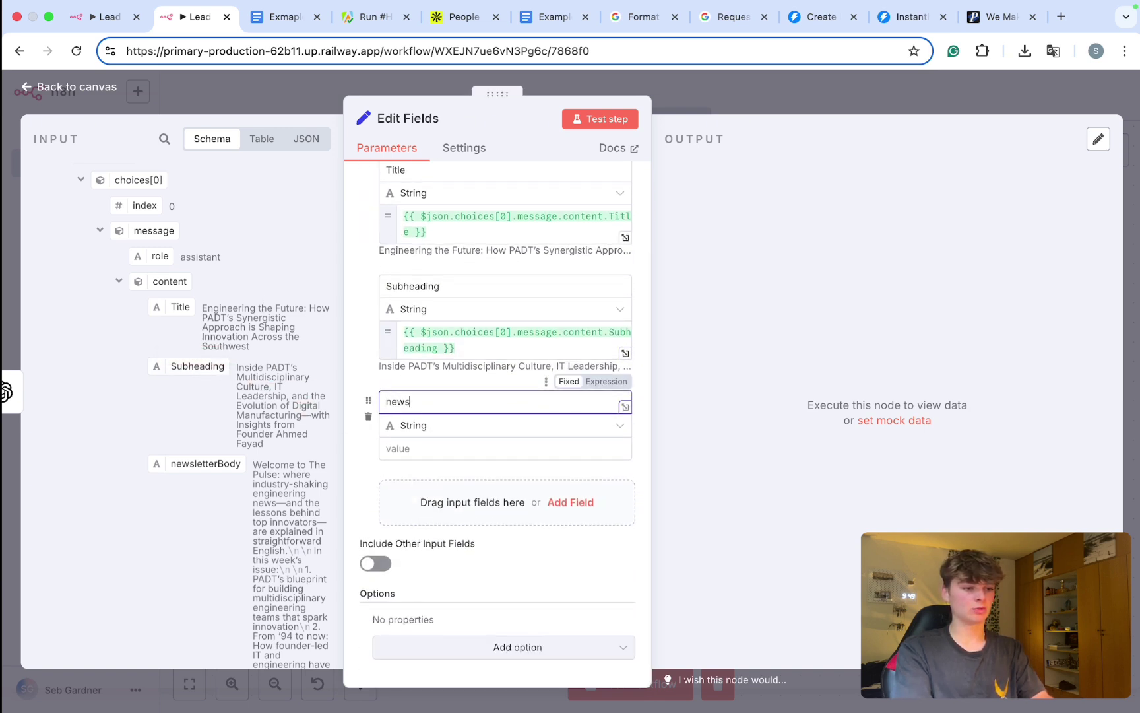
{"action": "type", "text": "letterBody"}
{"action": "left_click_drag", "start_coordinate": [207, 470], "coordinate": [431, 464]}
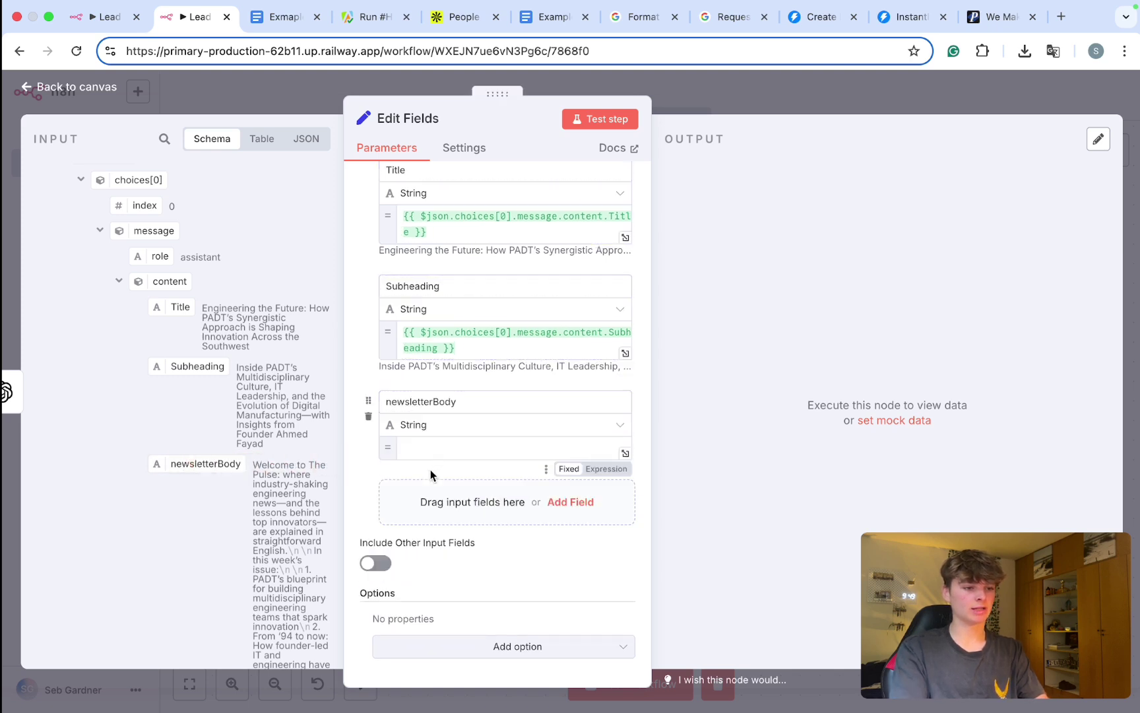
Step: Add a Name field set to the HTTP Request node's first_name
{"action": "left_click", "coordinate": [417, 521]}
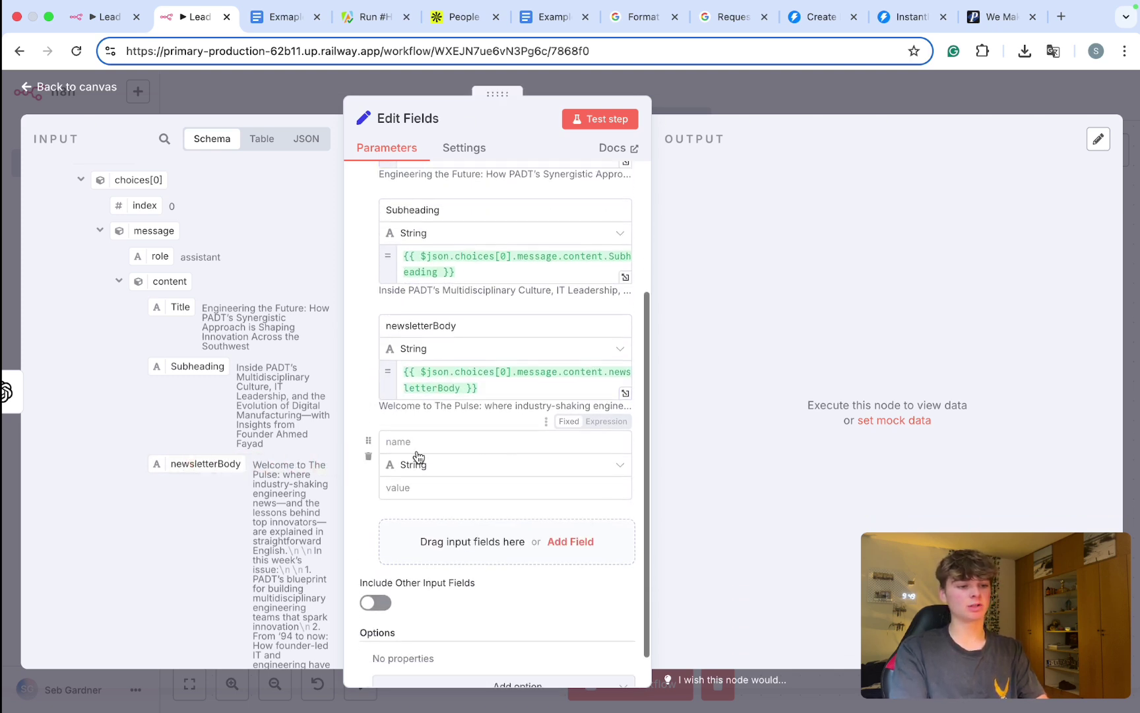
{"action": "type", "text": "Name"}
{"action": "key", "text": "Tab"}
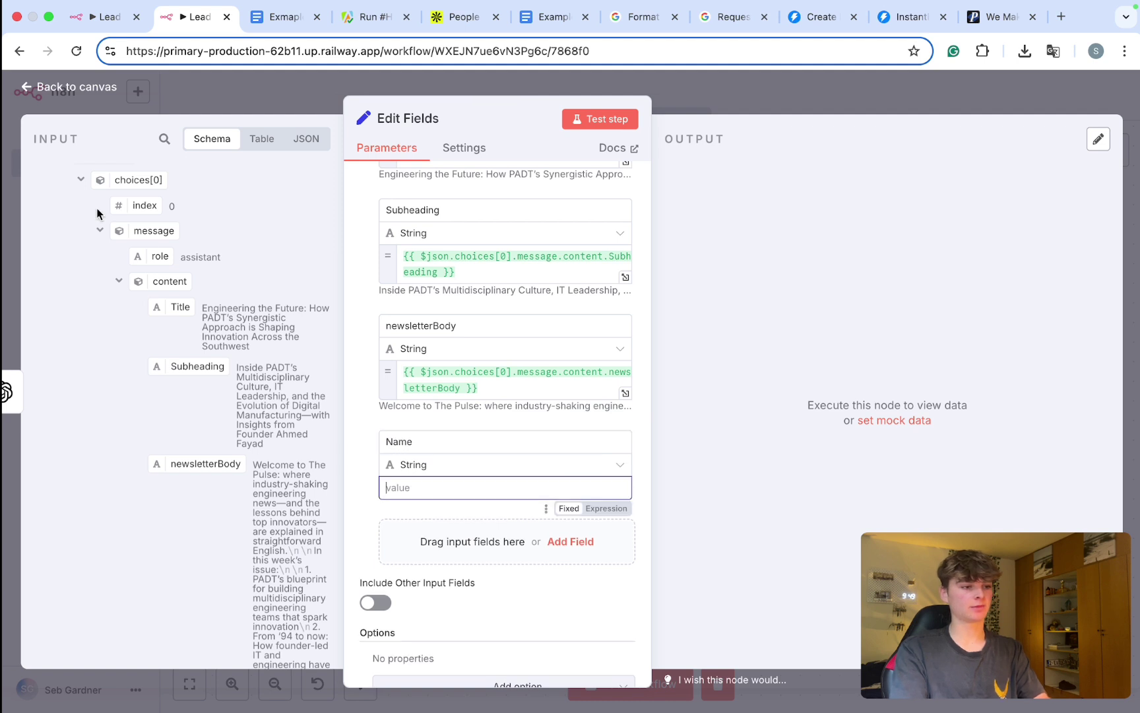
{"action": "scroll", "coordinate": [84, 240], "scroll_direction": "up", "scroll_amount": 3}
{"action": "left_click", "coordinate": [46, 177]}
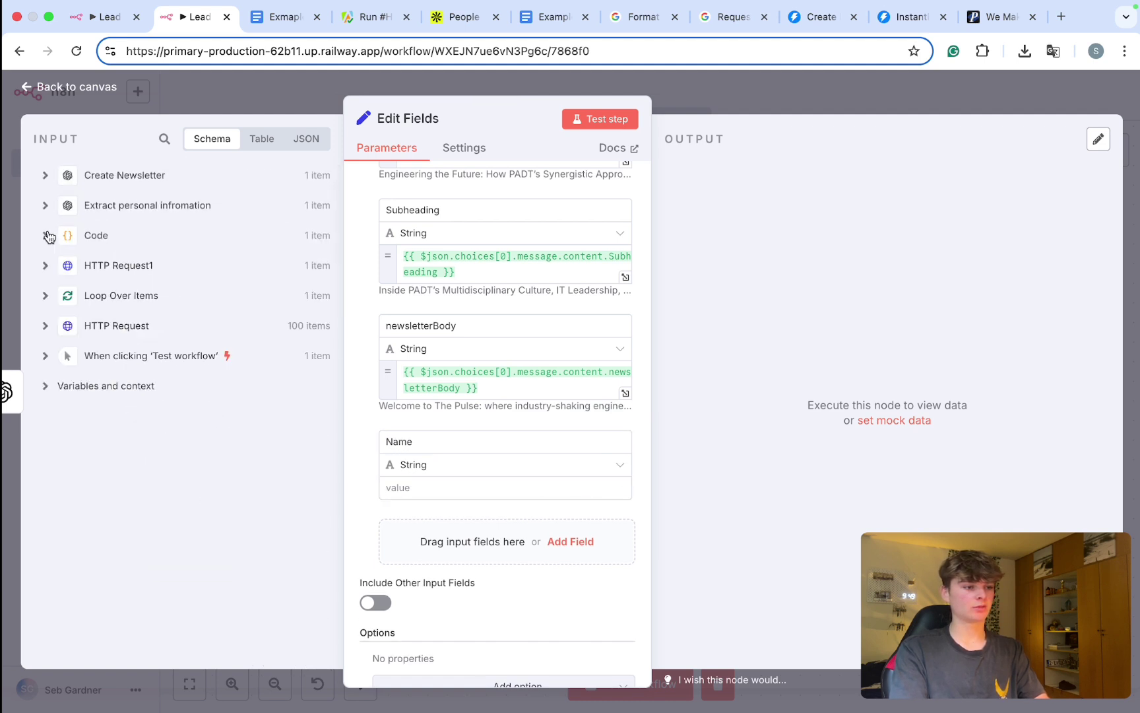
{"action": "left_click", "coordinate": [46, 325]}
{"action": "scroll", "coordinate": [58, 348], "scroll_direction": "down", "scroll_amount": 3}
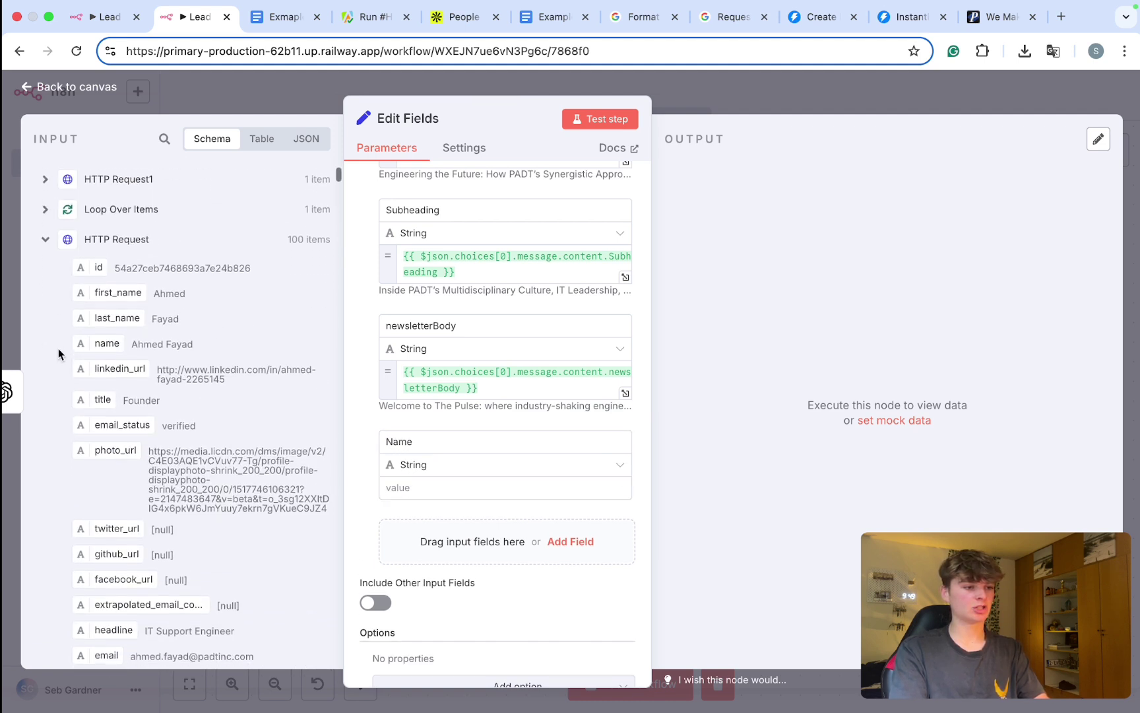
{"action": "left_click_drag", "start_coordinate": [107, 291], "coordinate": [400, 485]}
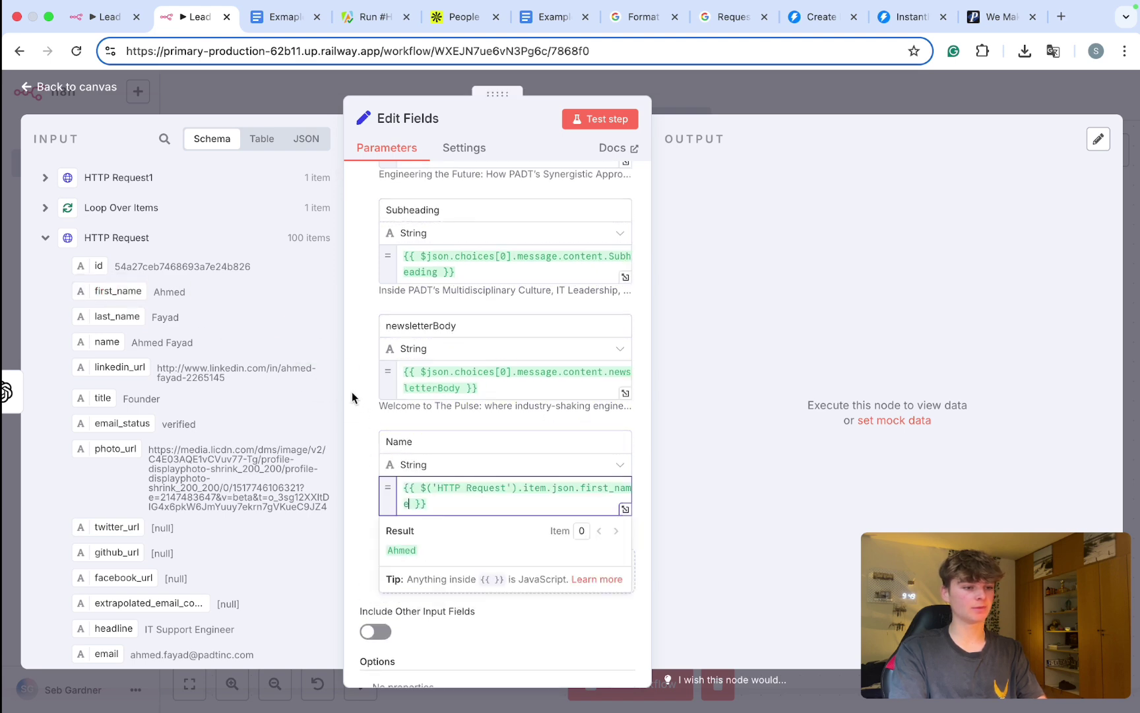
Step: Rename the Edit Fields node to 'Set Infomraiton'
{"action": "left_click", "coordinate": [718, 100]}
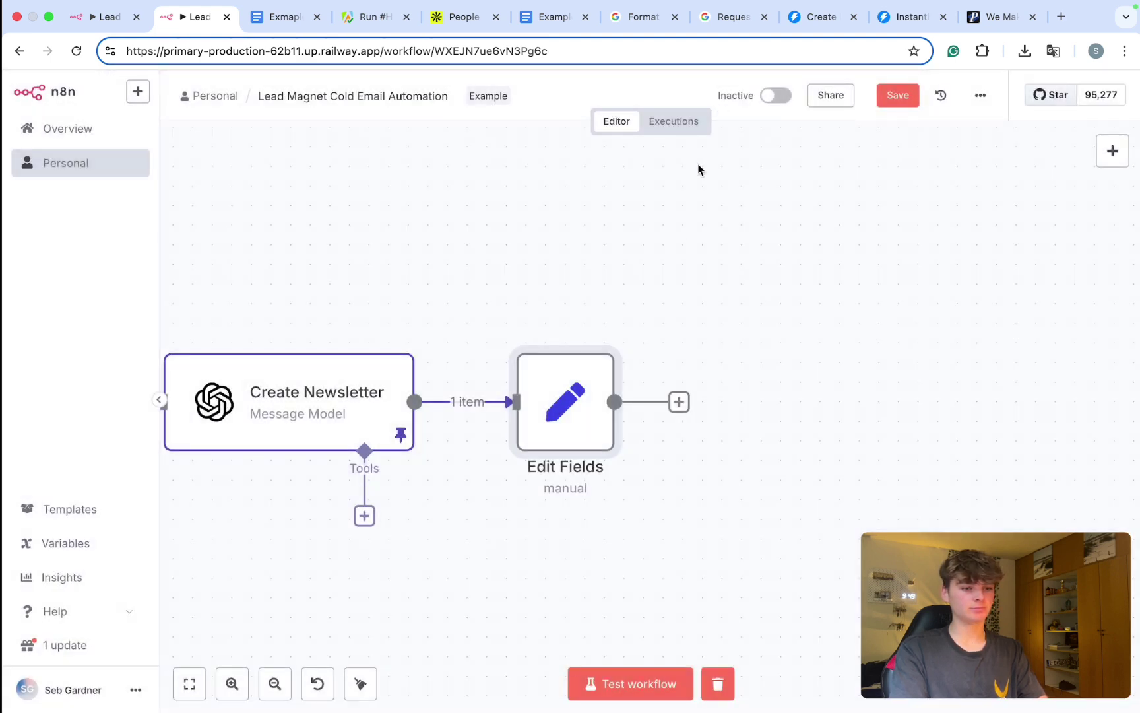
{"action": "scroll", "coordinate": [633, 343], "scroll_direction": "left", "scroll_amount": 1}
{"action": "right_click", "coordinate": [622, 402]}
{"action": "left_click", "coordinate": [652, 469]}
{"action": "type", "text": "Set Pe"}
{"action": "key", "text": "BackSpace"}
{"action": "key", "text": "BackSpace"}
{"action": "type", "text": "INfomraiton"}
{"action": "left_click", "coordinate": [457, 383]}
{"action": "key", "text": "BackSpace"}
{"action": "type", "text": "n"}
{"action": "left_click", "coordinate": [697, 452]}
Step: Add a Code node after Set Infomraiton
{"action": "scroll", "coordinate": [586, 366], "scroll_direction": "down", "scroll_amount": 3}
{"action": "scroll", "coordinate": [586, 365], "scroll_direction": "right", "scroll_amount": 2}
{"action": "left_click", "coordinate": [534, 344]}
{"action": "type", "text": "code"}
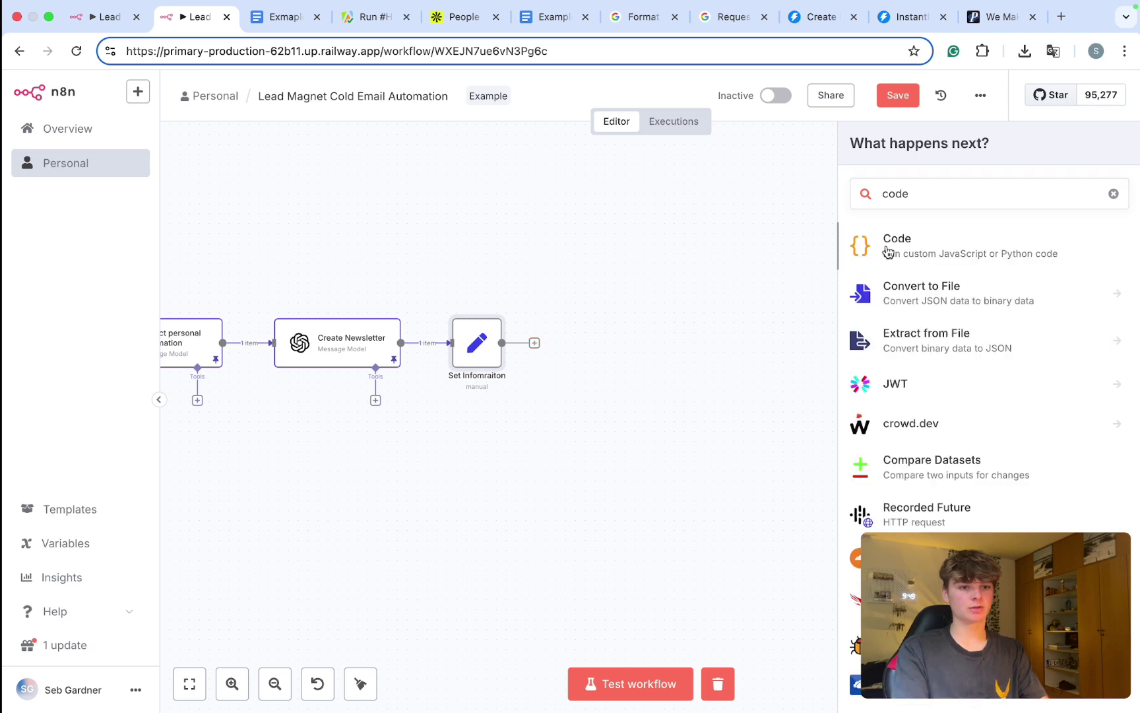
{"action": "left_click", "coordinate": [888, 251]}
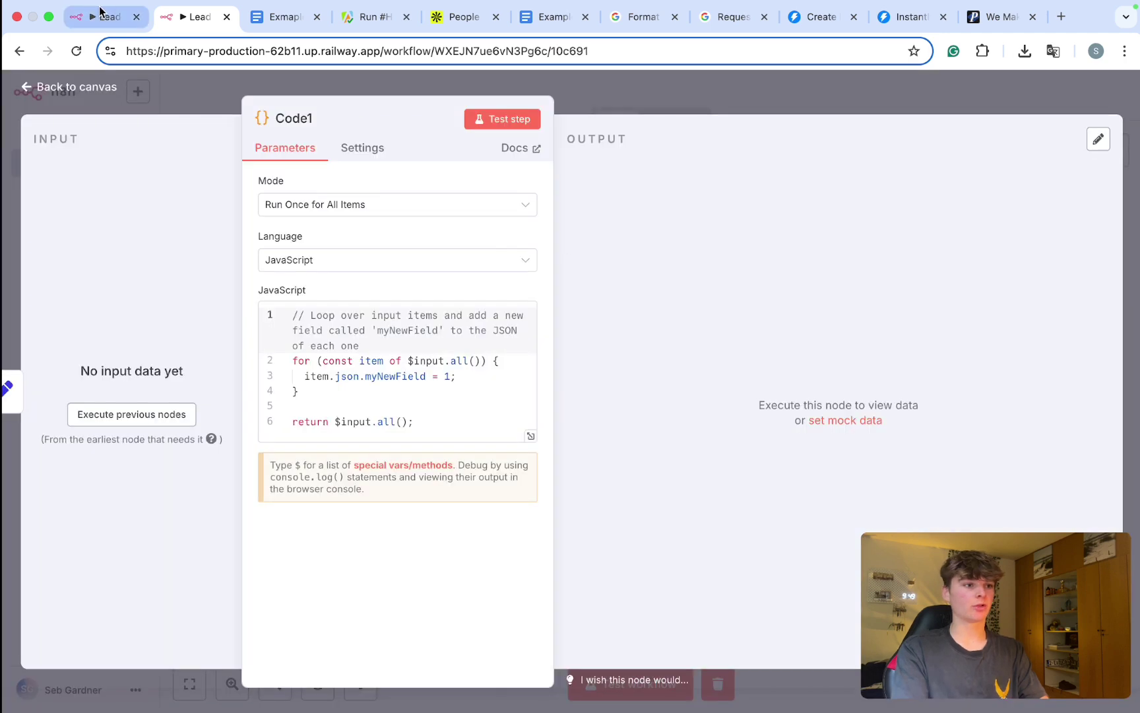
Step: Open the Markdown → Json for Google Docs script in the other workflow to copy it into Code1
{"action": "left_click", "coordinate": [100, 12]}
{"action": "left_click", "coordinate": [813, 89]}
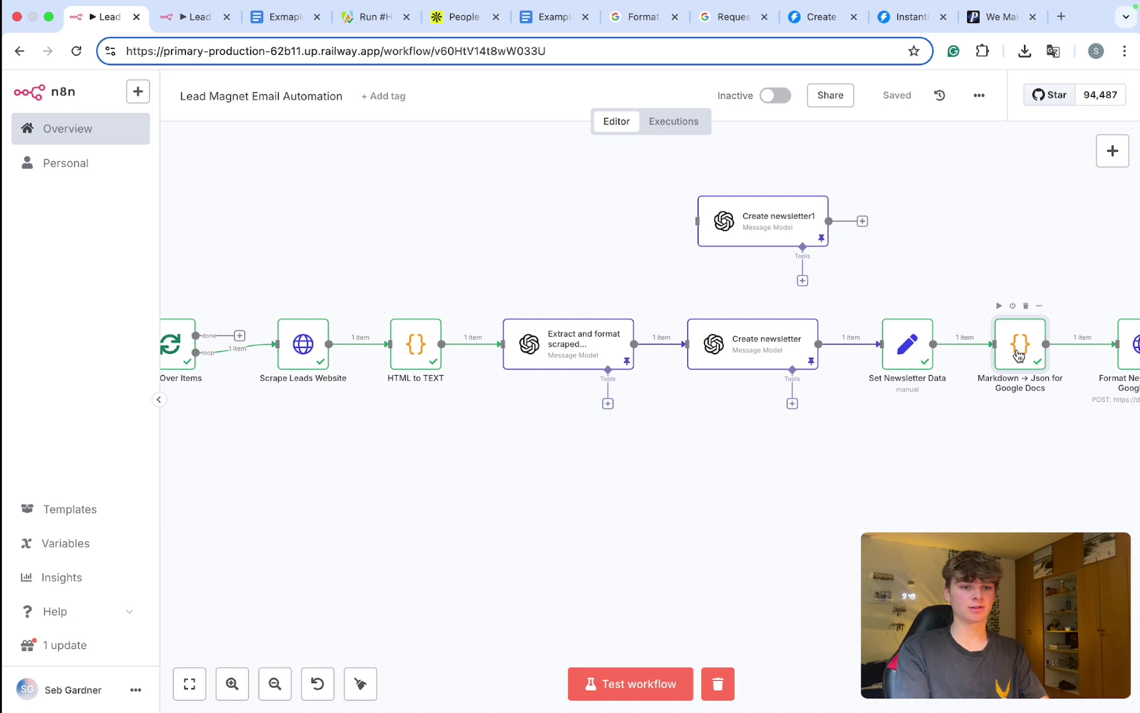
{"action": "double_click", "coordinate": [1020, 355]}
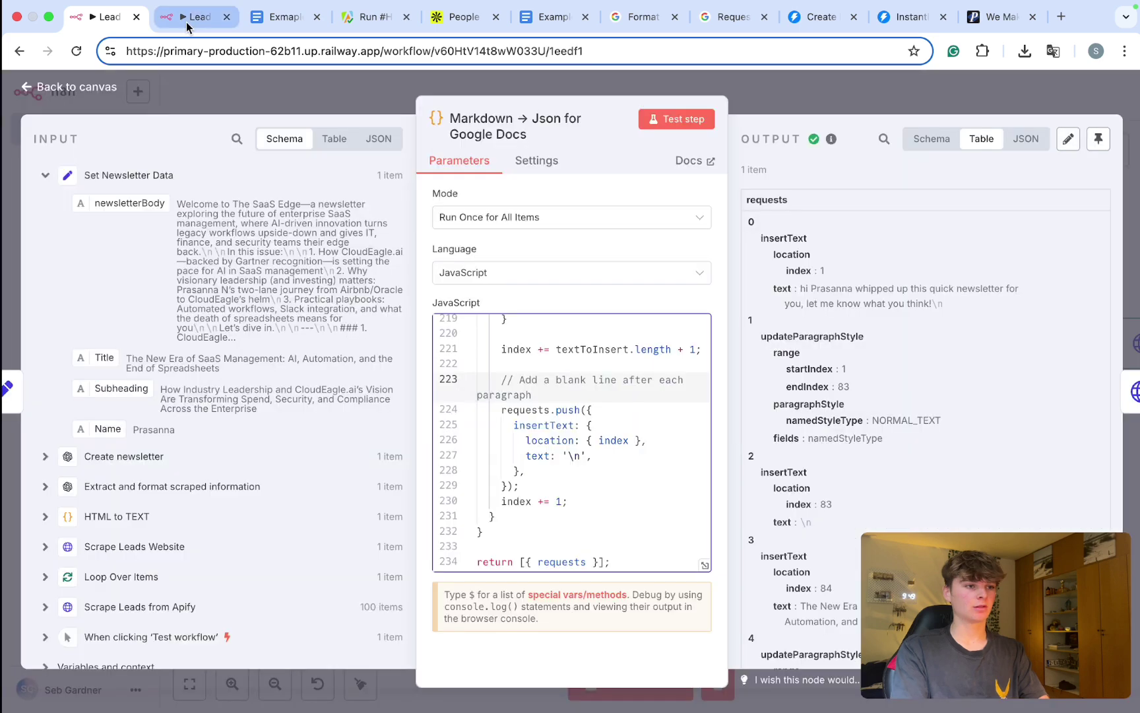
{"action": "left_click", "coordinate": [186, 21]}
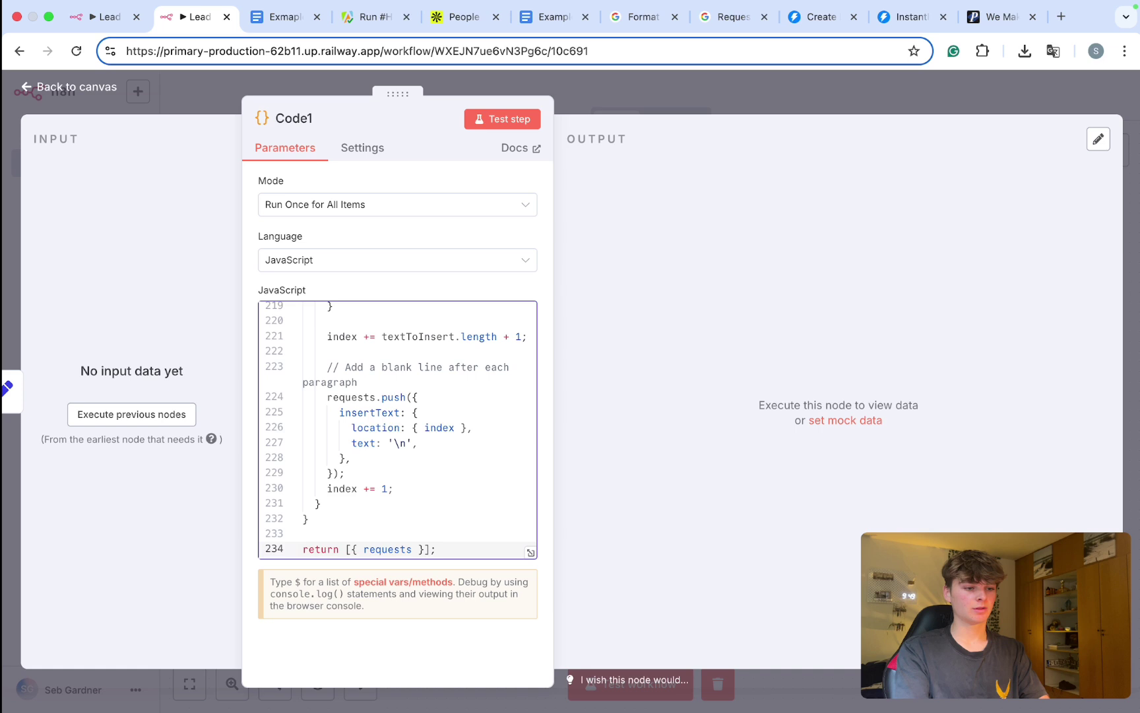
{"action": "scroll", "coordinate": [344, 385], "scroll_direction": "up", "scroll_amount": 20}
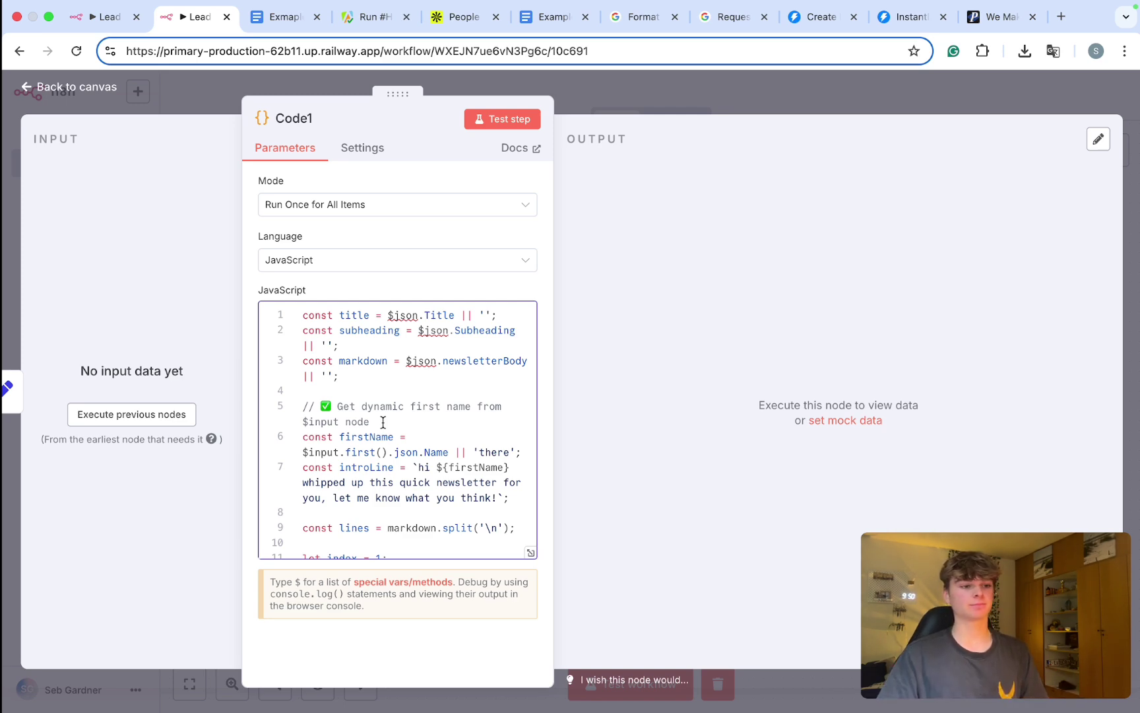
{"action": "scroll", "coordinate": [383, 422], "scroll_direction": "down", "scroll_amount": 10}
{"action": "scroll", "coordinate": [383, 423], "scroll_direction": "up", "scroll_amount": 10}
{"action": "scroll", "coordinate": [422, 372], "scroll_direction": "up", "scroll_amount": 5}
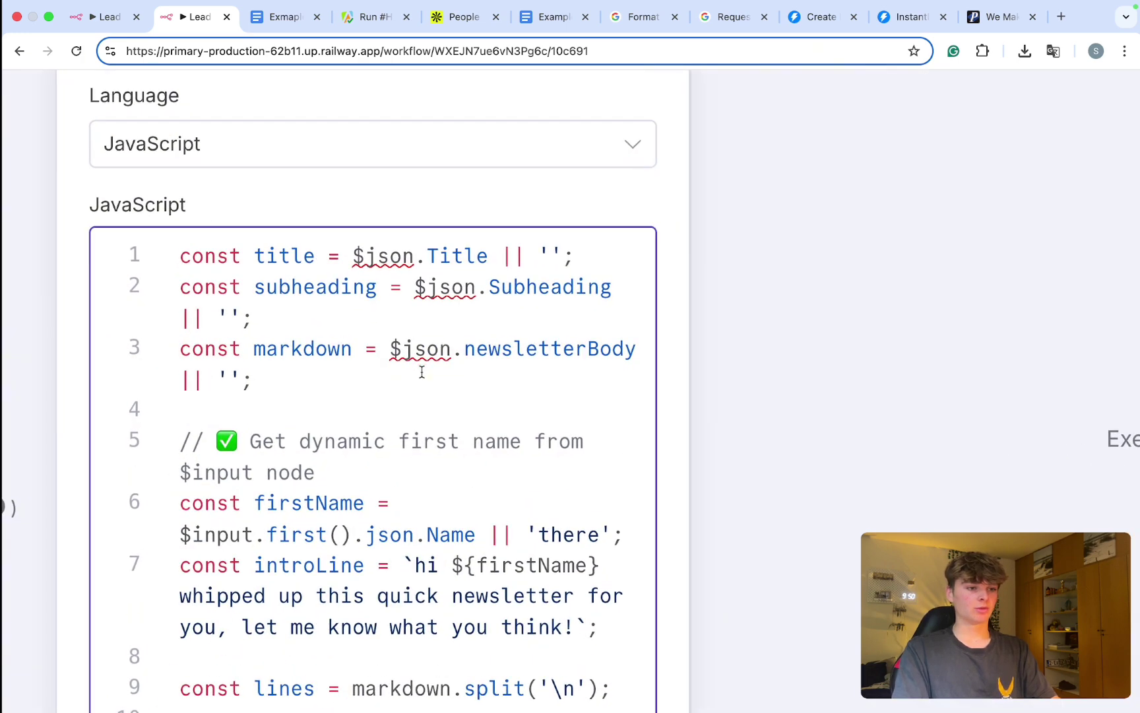
{"action": "left_click", "coordinate": [355, 254]}
{"action": "left_click_drag", "start_coordinate": [359, 254], "coordinate": [478, 256]}
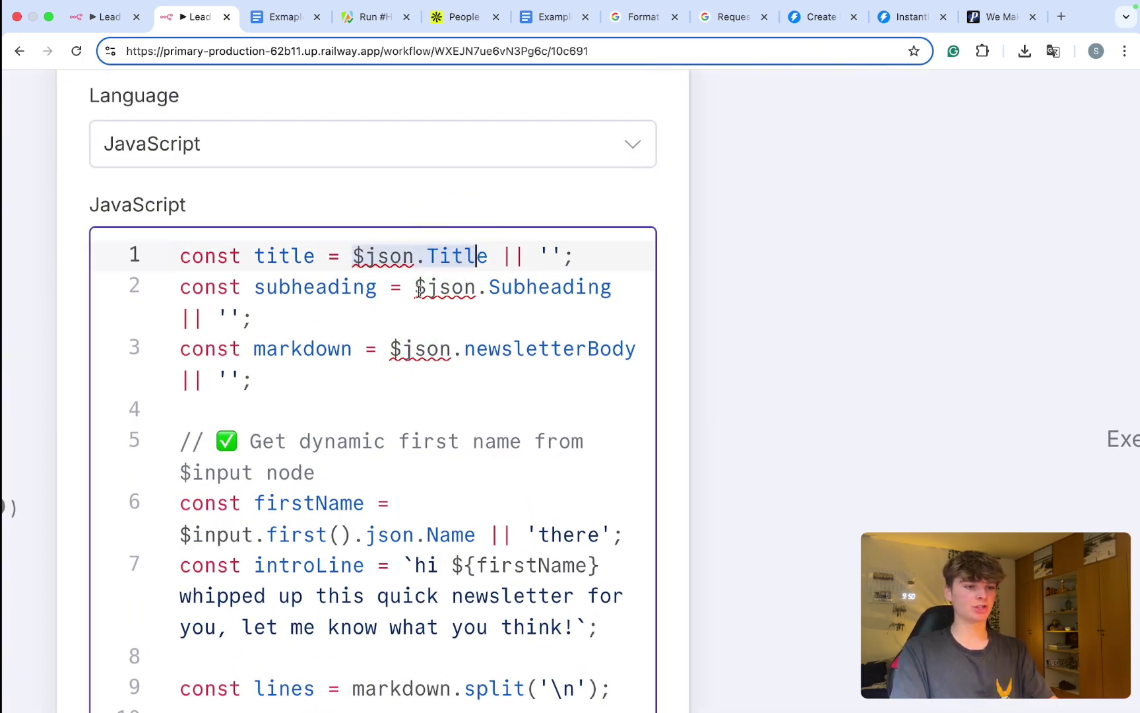
{"action": "left_click_drag", "start_coordinate": [420, 292], "coordinate": [599, 287]}
{"action": "left_click_drag", "start_coordinate": [465, 349], "coordinate": [528, 351]}
{"action": "key", "text": "super+0"}
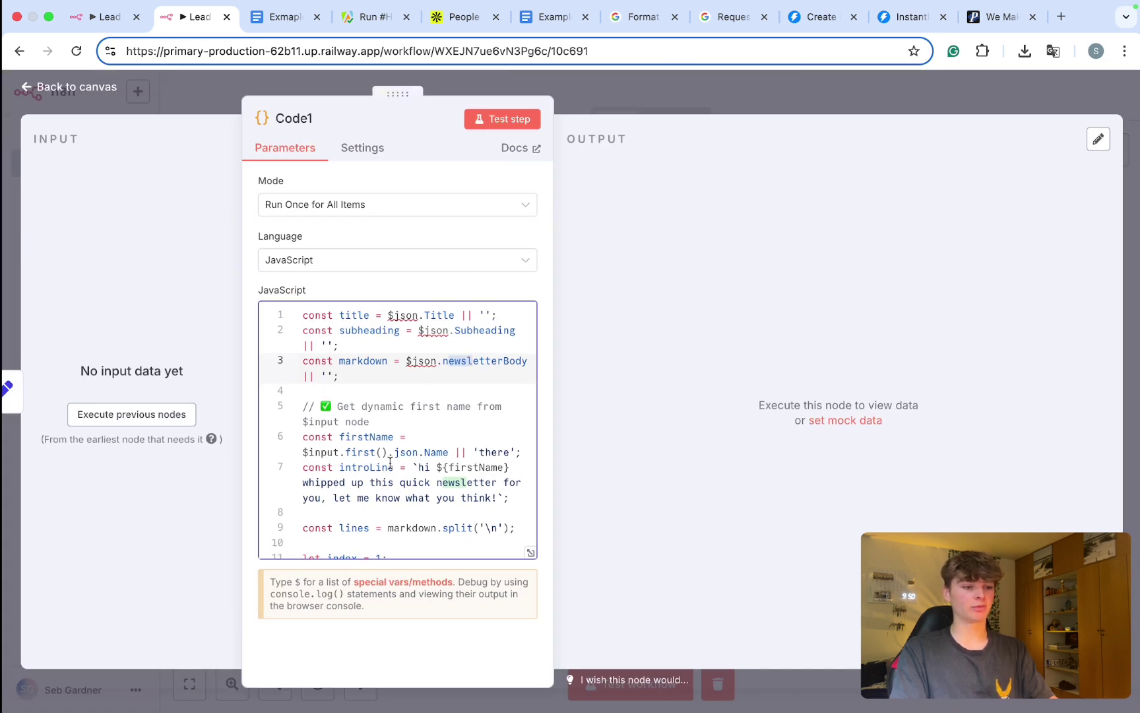
{"action": "scroll", "coordinate": [390, 464], "scroll_direction": "up", "scroll_amount": 5}
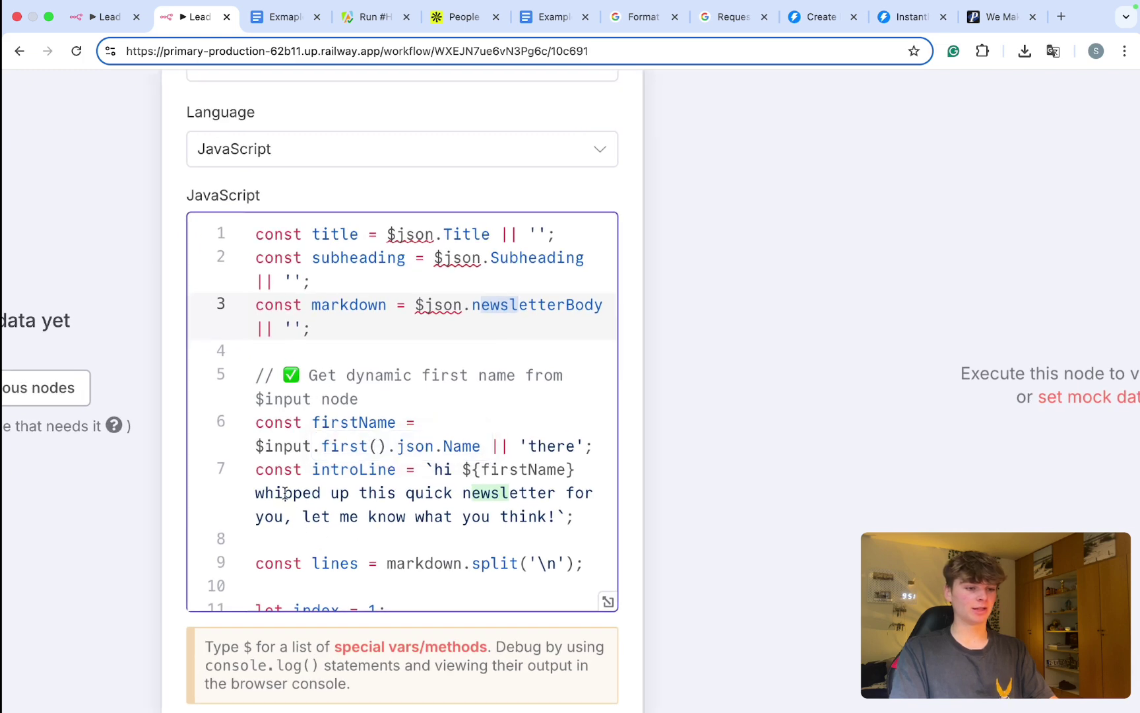
{"action": "scroll", "coordinate": [285, 493], "scroll_direction": "up", "scroll_amount": 5}
{"action": "left_click_drag", "start_coordinate": [234, 417], "coordinate": [384, 417]}
{"action": "left_click", "coordinate": [384, 417]}
{"action": "left_click_drag", "start_coordinate": [236, 416], "coordinate": [605, 416]}
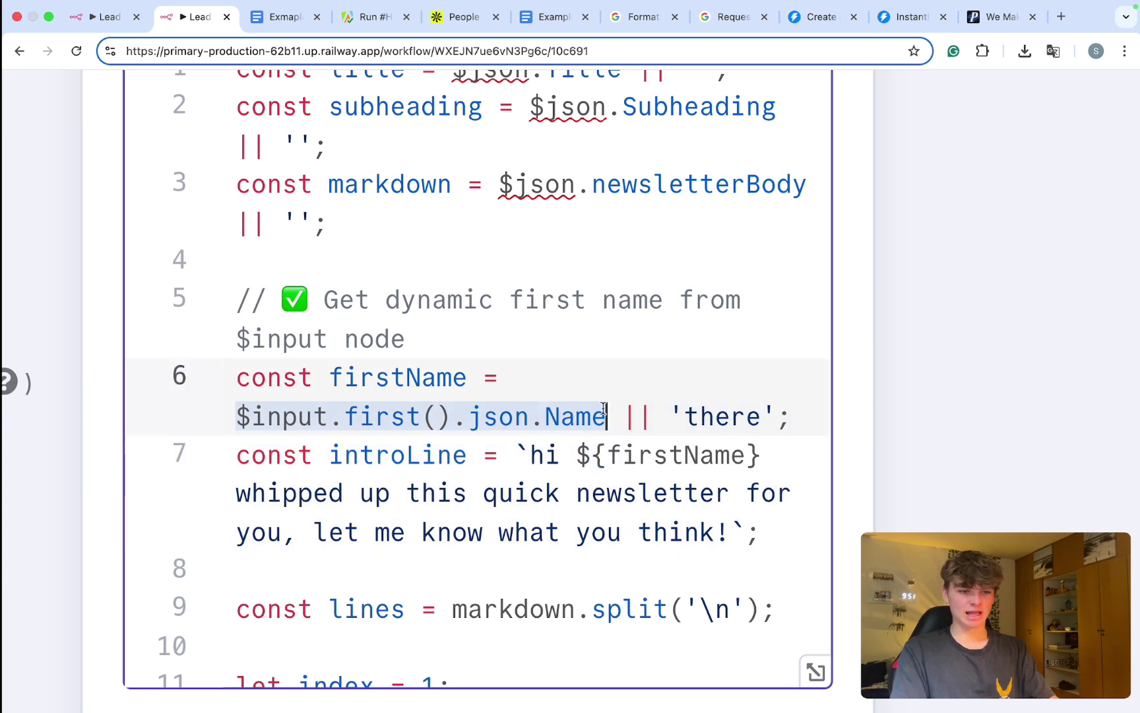
{"action": "left_click", "coordinate": [525, 454]}
{"action": "left_click_drag", "start_coordinate": [520, 452], "coordinate": [723, 488]}
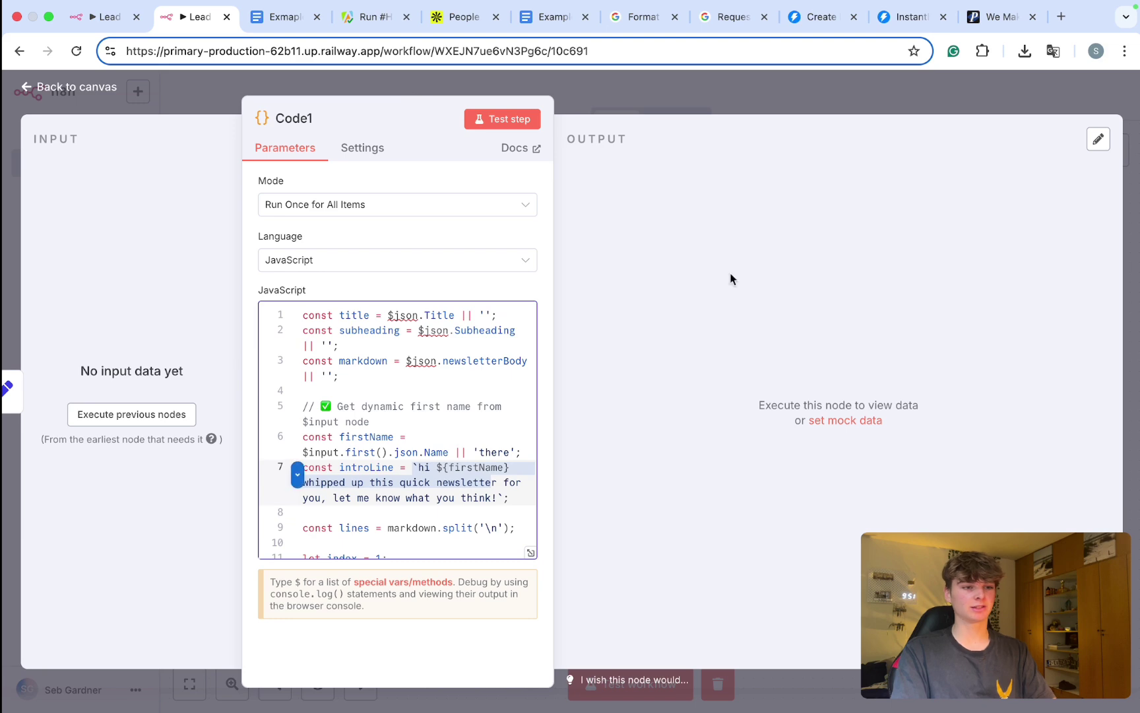
Step: Run the whole workflow and glance at the still-blank newsletter document
{"action": "left_click", "coordinate": [645, 103]}
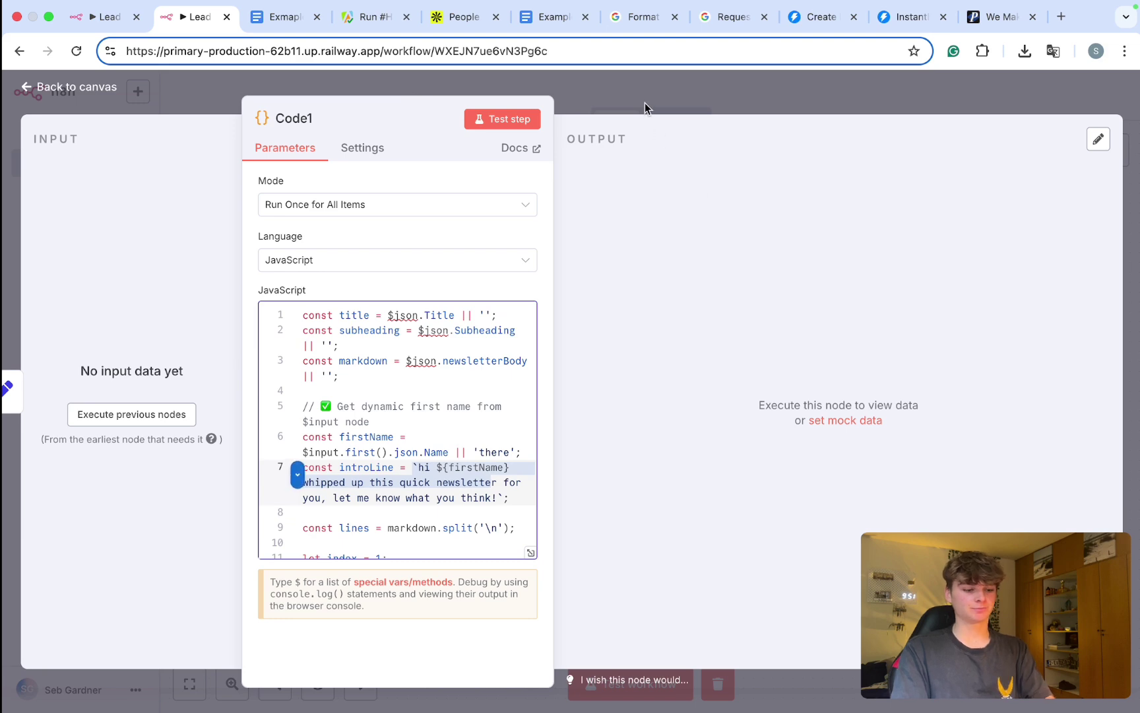
{"action": "key", "text": "ctrl+Return"}
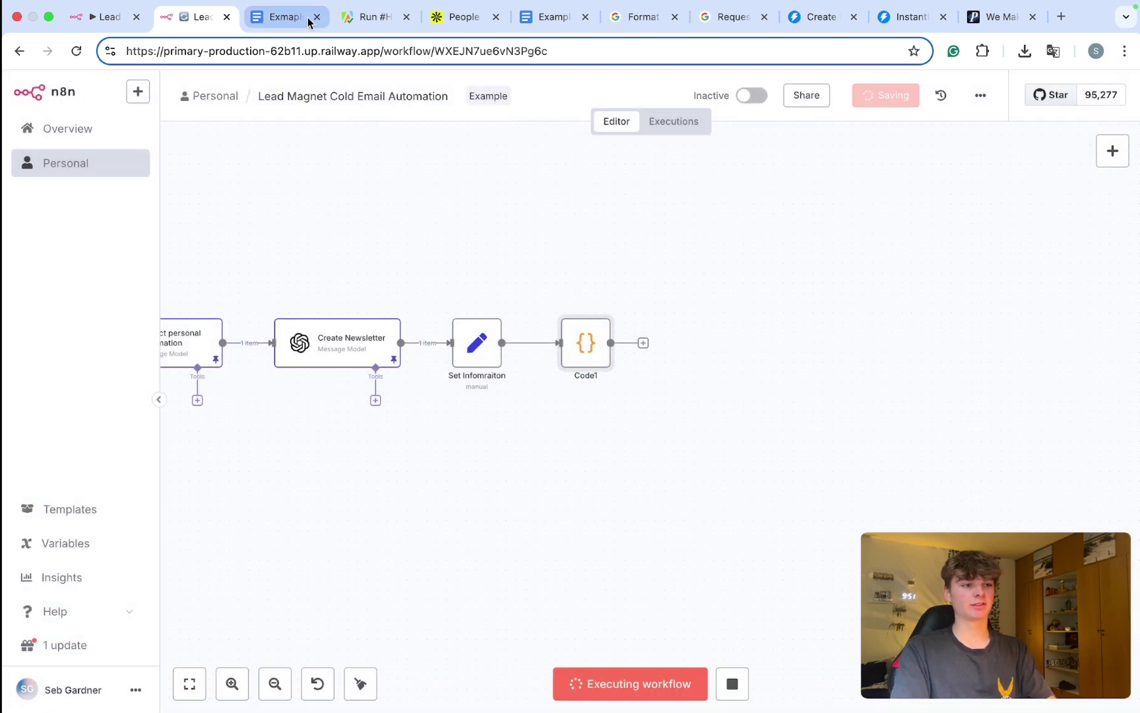
{"action": "left_click", "coordinate": [308, 18]}
{"action": "left_click", "coordinate": [196, 19]}
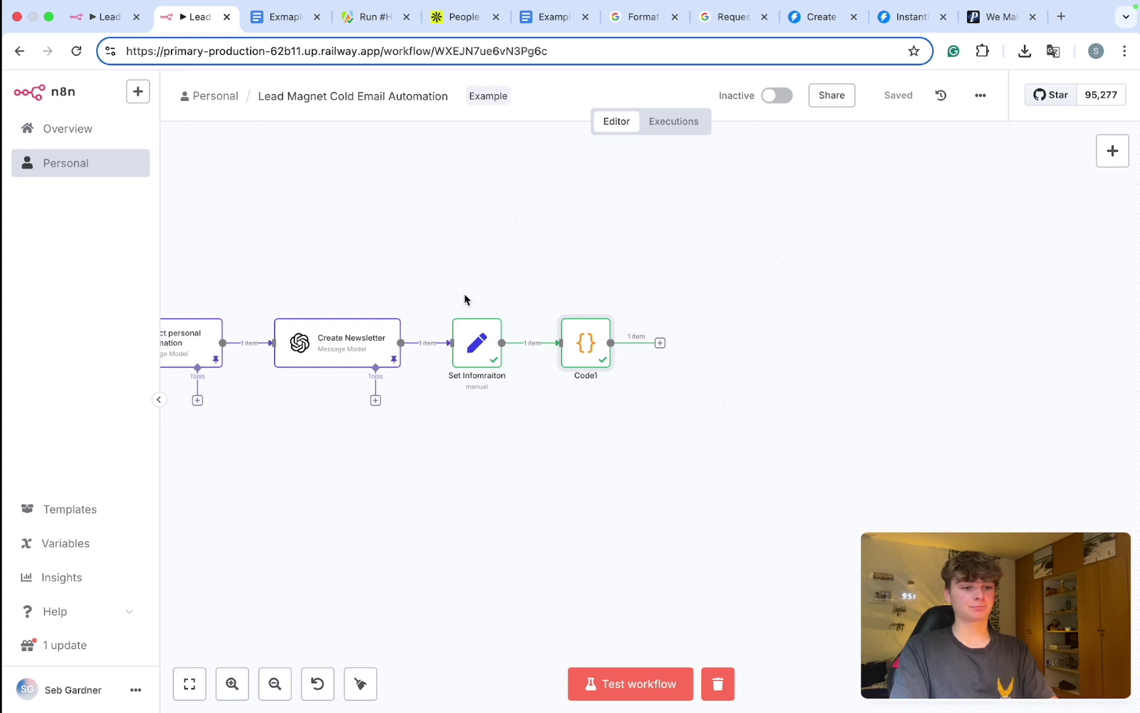
Step: Inspect Code1's output list of insertText and updateParagraphStyle requests, then close it
{"action": "double_click", "coordinate": [583, 344]}
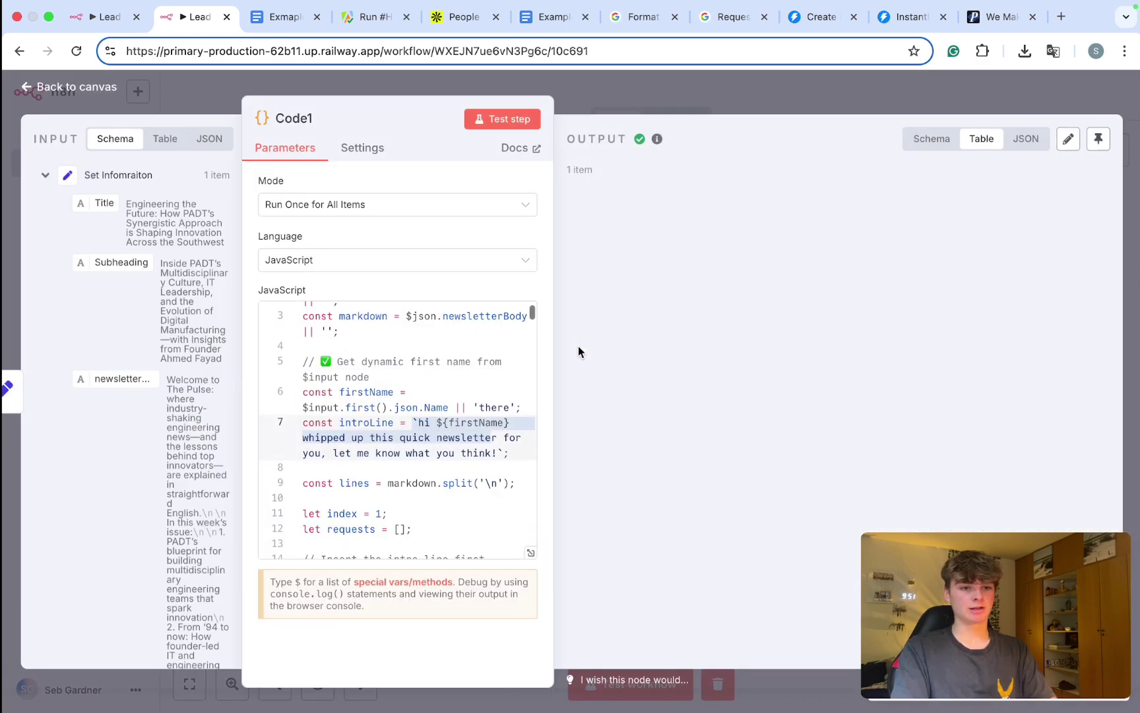
{"action": "scroll", "coordinate": [772, 314], "scroll_direction": "down", "scroll_amount": 6}
{"action": "scroll", "coordinate": [772, 313], "scroll_direction": "down", "scroll_amount": 20}
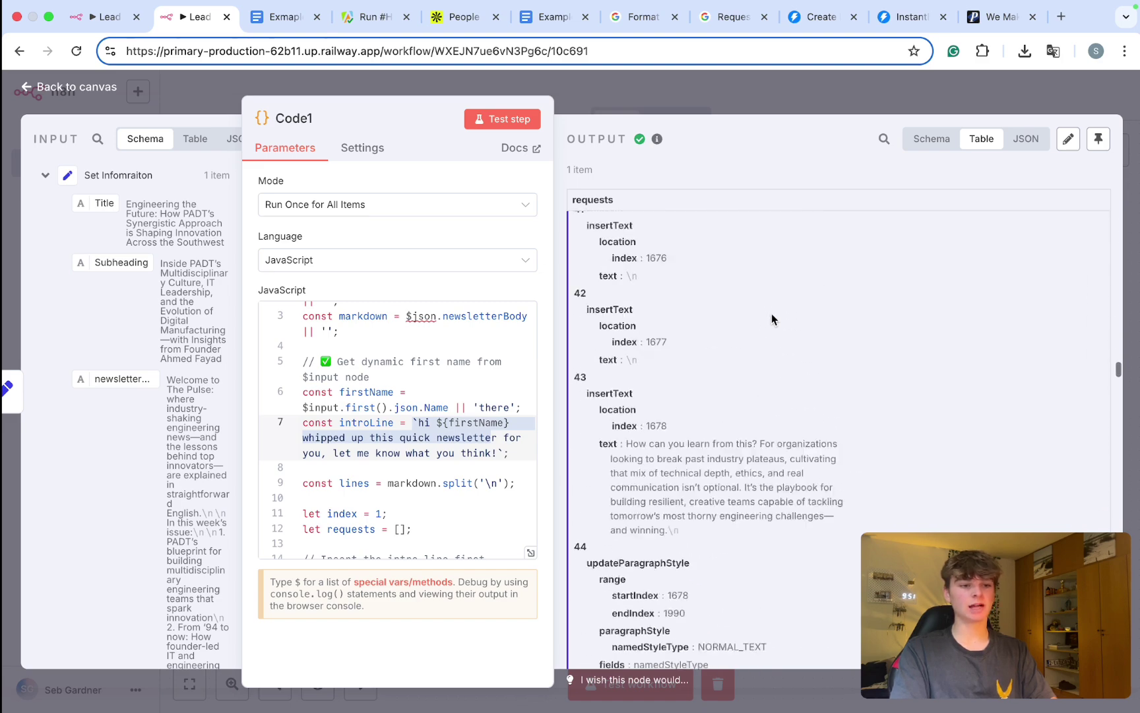
{"action": "scroll", "coordinate": [772, 314], "scroll_direction": "down", "scroll_amount": 10}
{"action": "left_click_drag", "start_coordinate": [652, 454], "coordinate": [584, 227]}
{"action": "scroll", "coordinate": [609, 282], "scroll_direction": "down", "scroll_amount": 20}
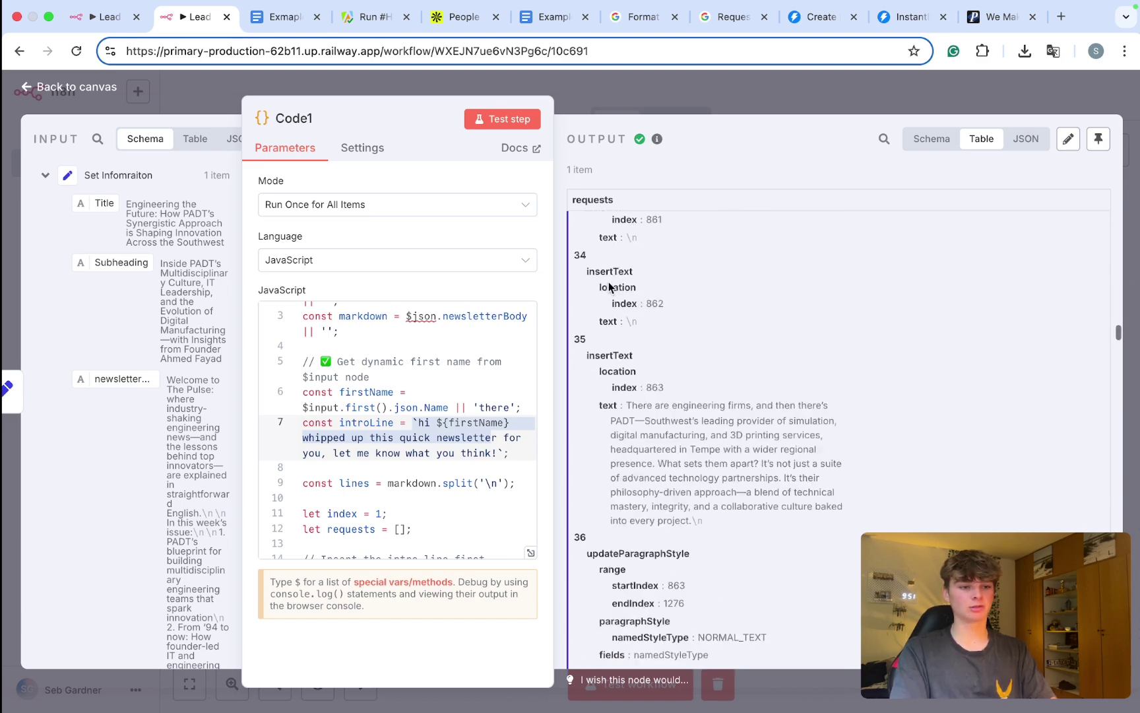
{"action": "scroll", "coordinate": [608, 285], "scroll_direction": "down", "scroll_amount": 20}
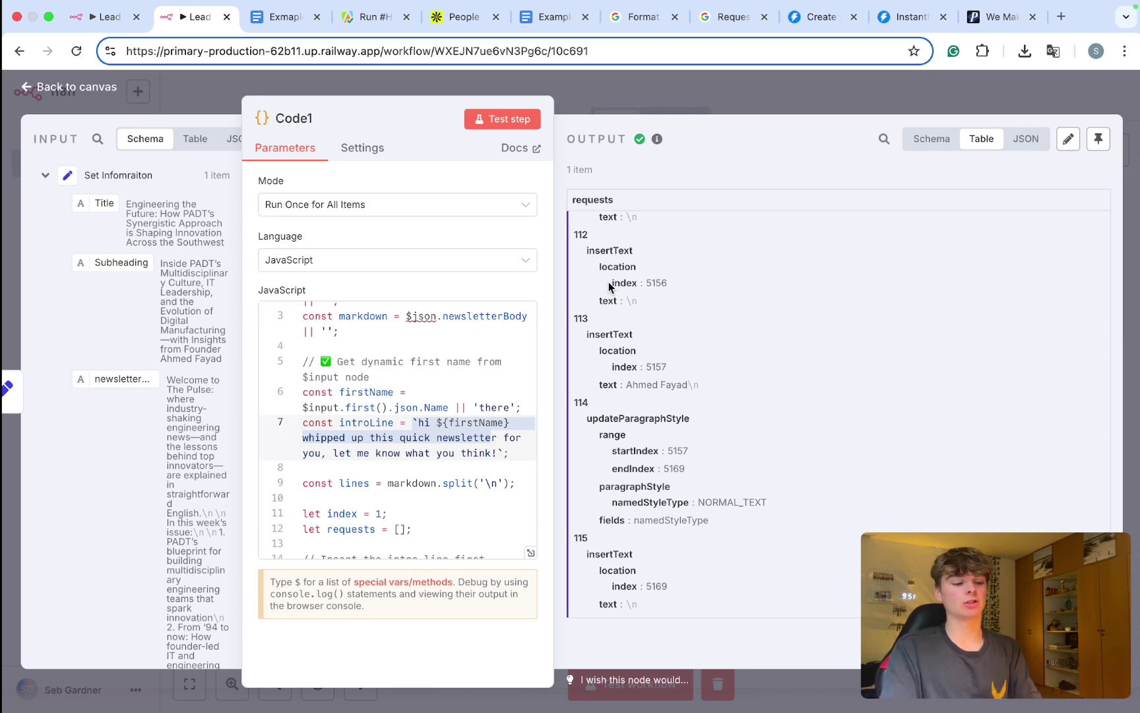
{"action": "left_click", "coordinate": [633, 85]}
Step: Add an HTTP Request node after Code1 and set its method to POST
{"action": "scroll", "coordinate": [665, 381], "scroll_direction": "right", "scroll_amount": 1}
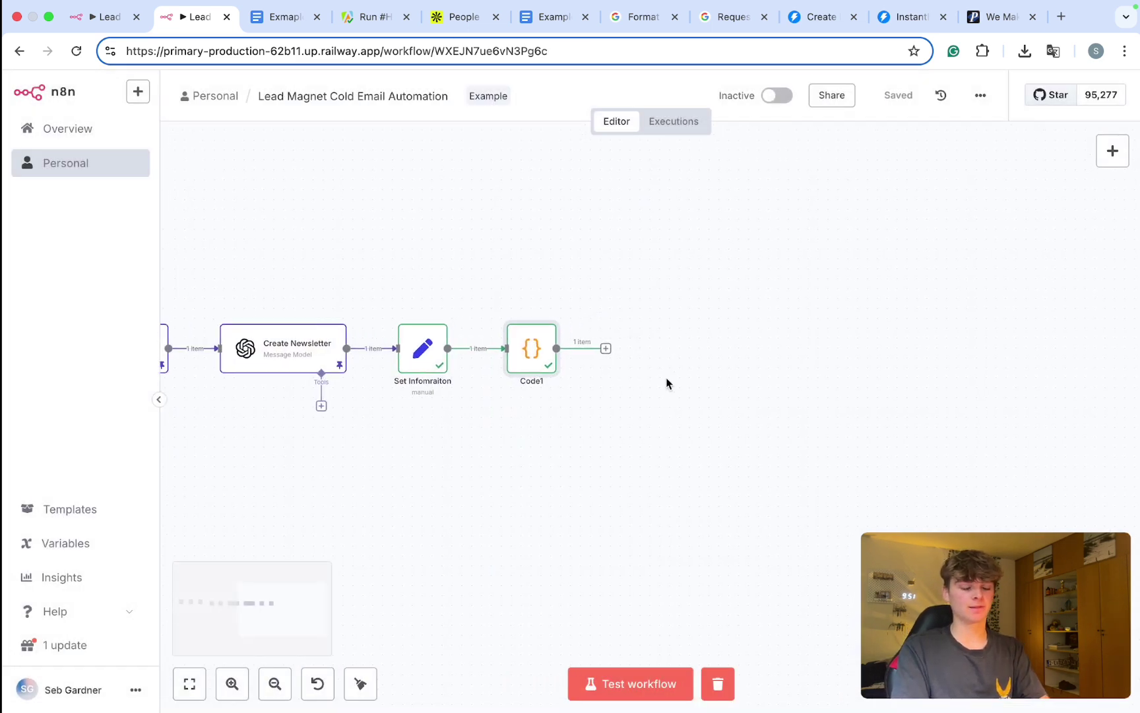
{"action": "scroll", "coordinate": [574, 362], "scroll_direction": "right", "scroll_amount": 1}
{"action": "left_click", "coordinate": [580, 358]}
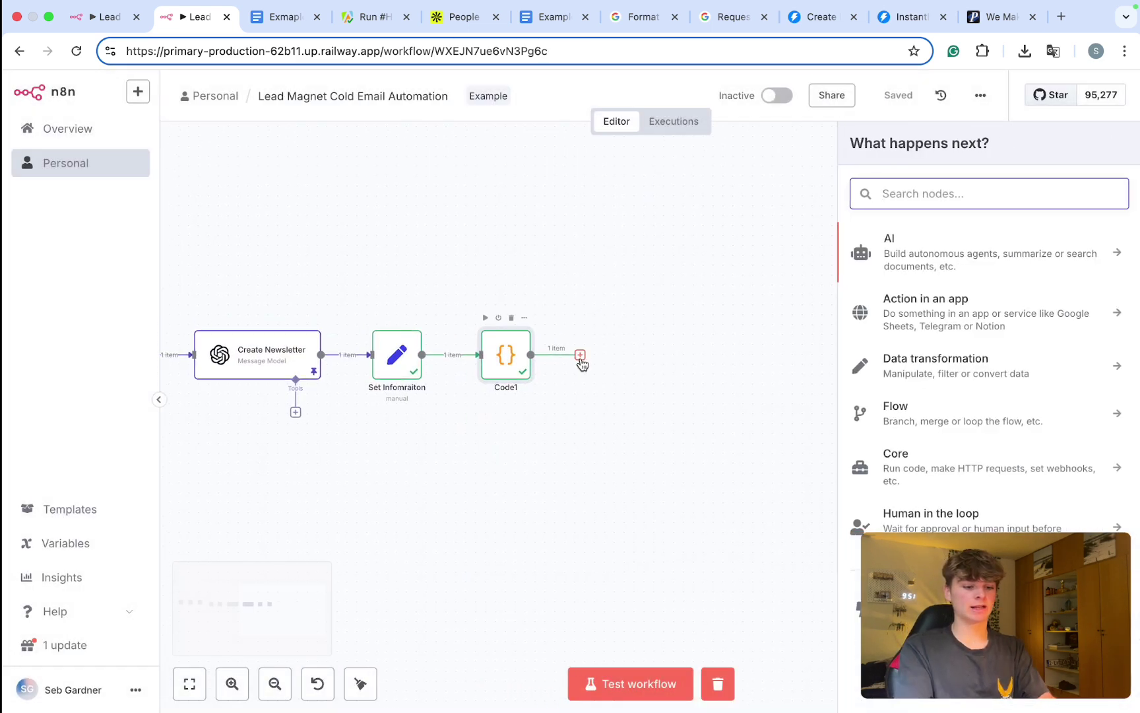
{"action": "type", "text": "http"}
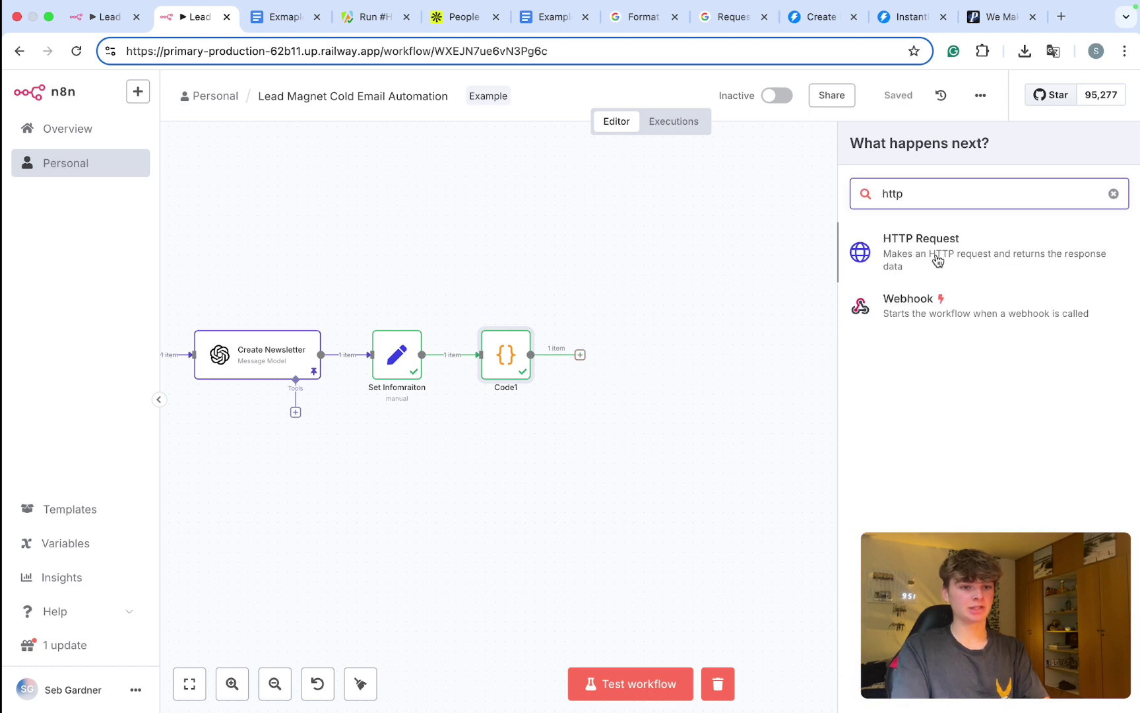
{"action": "left_click", "coordinate": [934, 260]}
{"action": "left_click", "coordinate": [454, 231]}
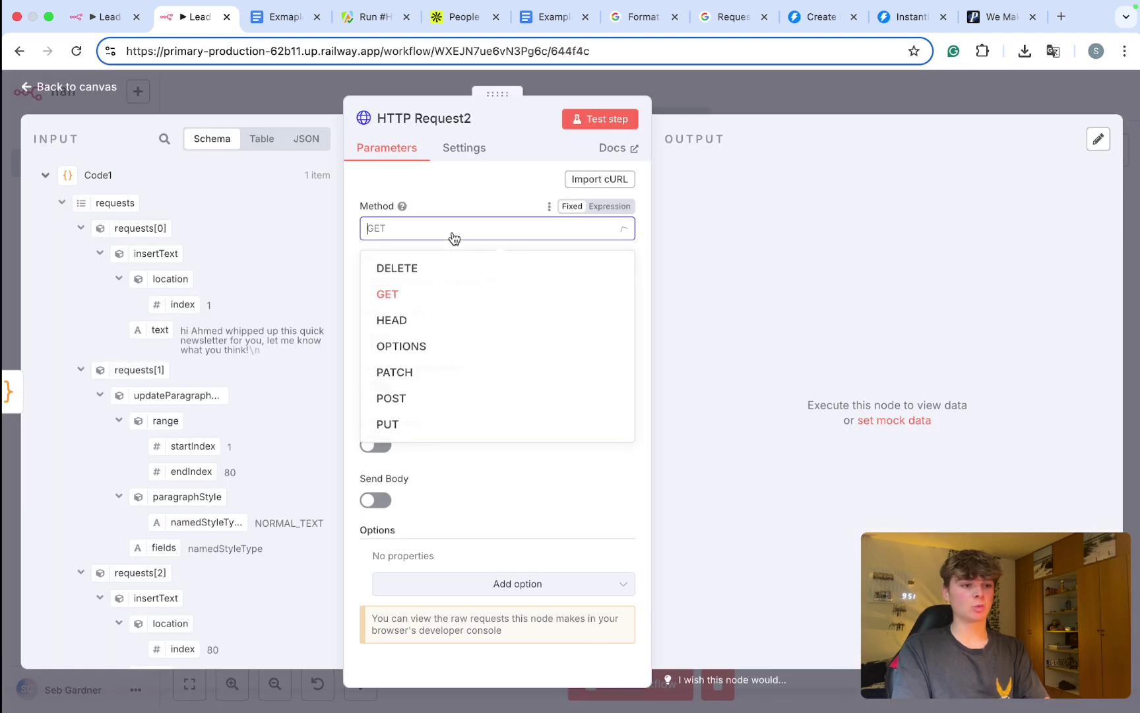
{"action": "left_click", "coordinate": [435, 402]}
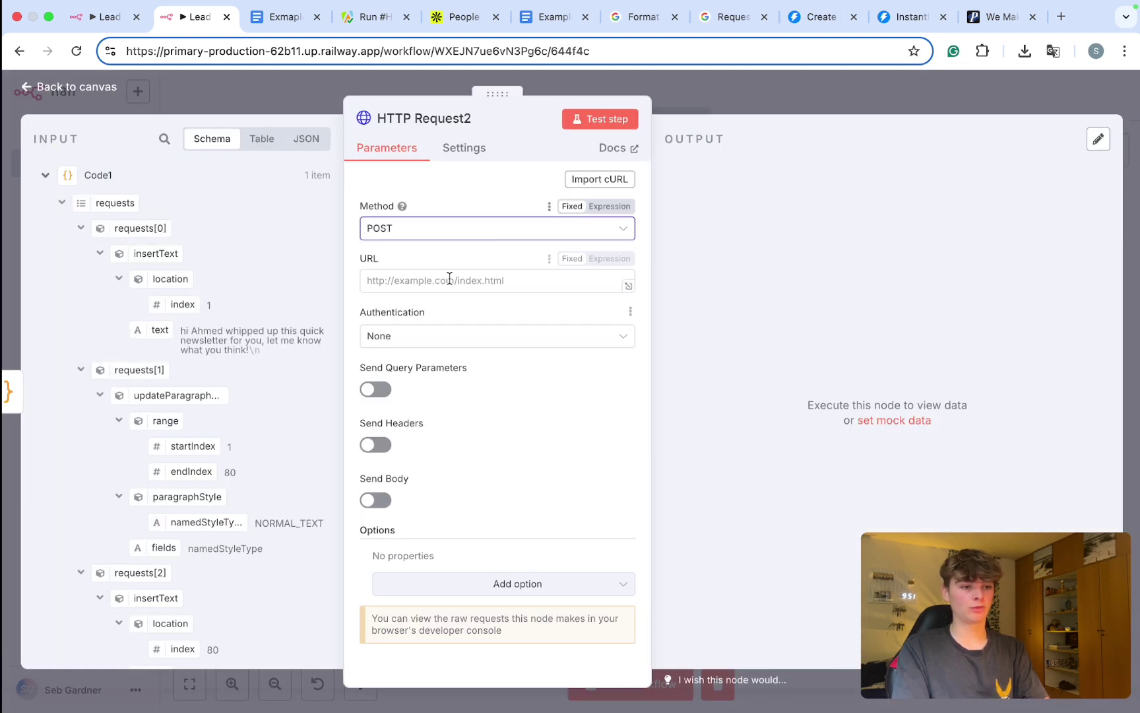
{"action": "left_click", "coordinate": [437, 275]}
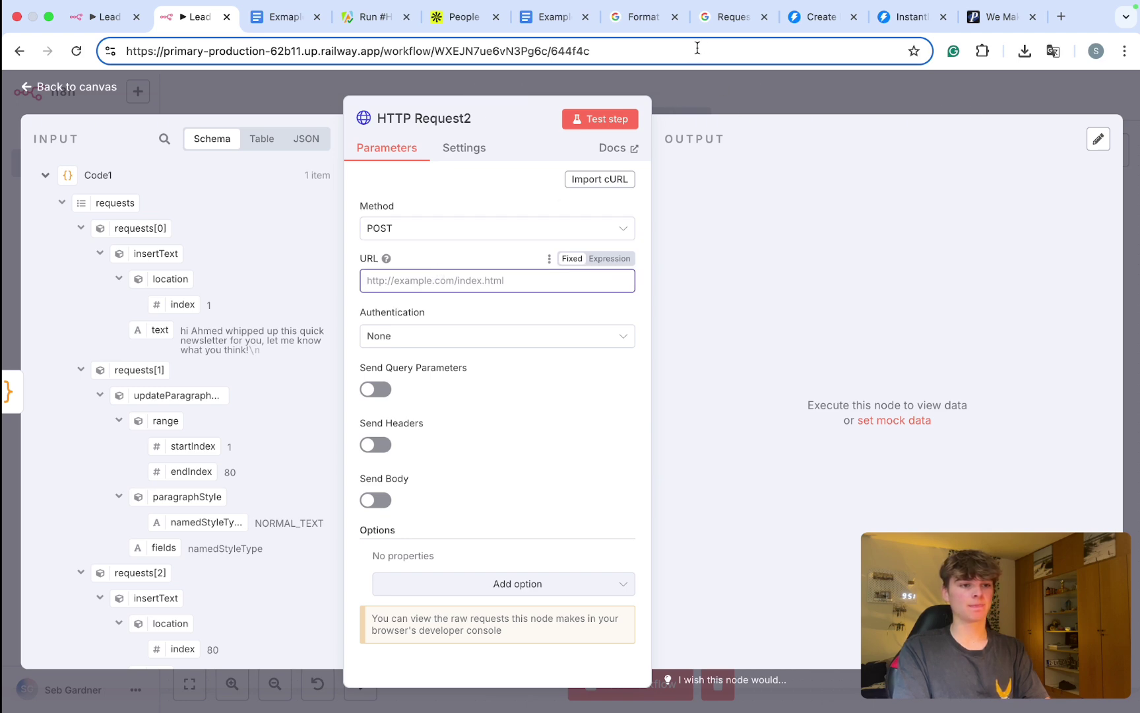
{"action": "left_click", "coordinate": [729, 16]}
Step: Browse the Google Docs API batchUpdate method overview, opening a new tab for searching
{"action": "scroll", "coordinate": [522, 435], "scroll_direction": "down", "scroll_amount": 3}
{"action": "scroll", "coordinate": [519, 437], "scroll_direction": "up", "scroll_amount": 2}
{"action": "scroll", "coordinate": [519, 437], "scroll_direction": "down", "scroll_amount": 8}
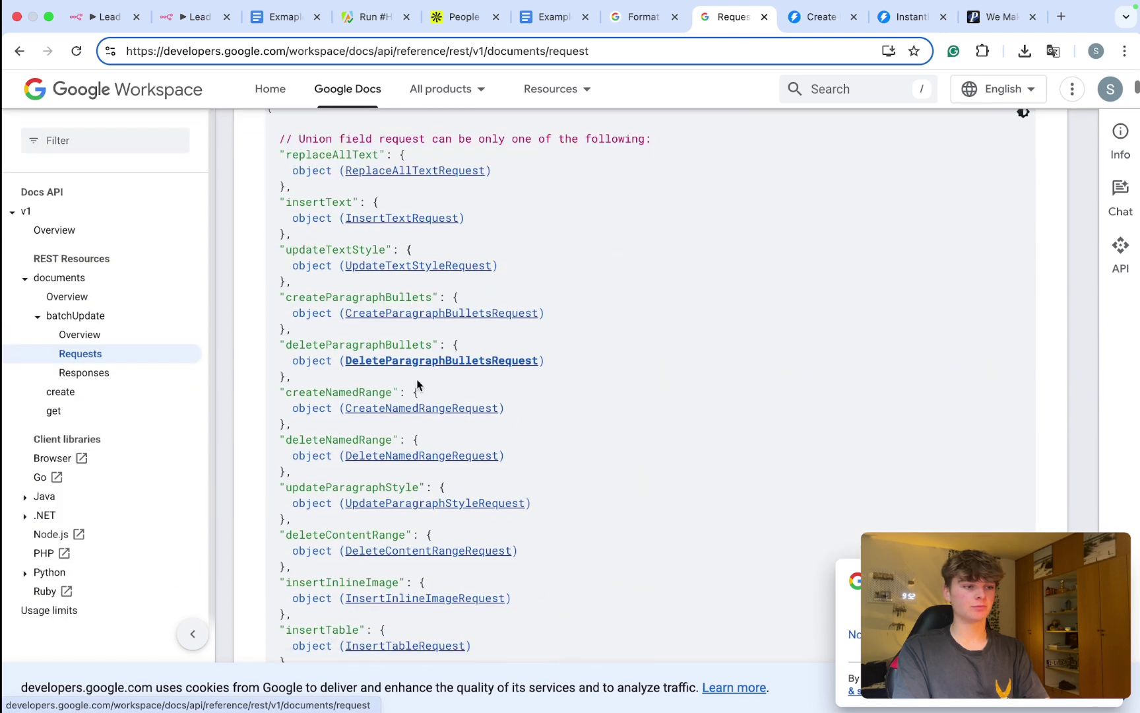
{"action": "left_click", "coordinate": [95, 337]}
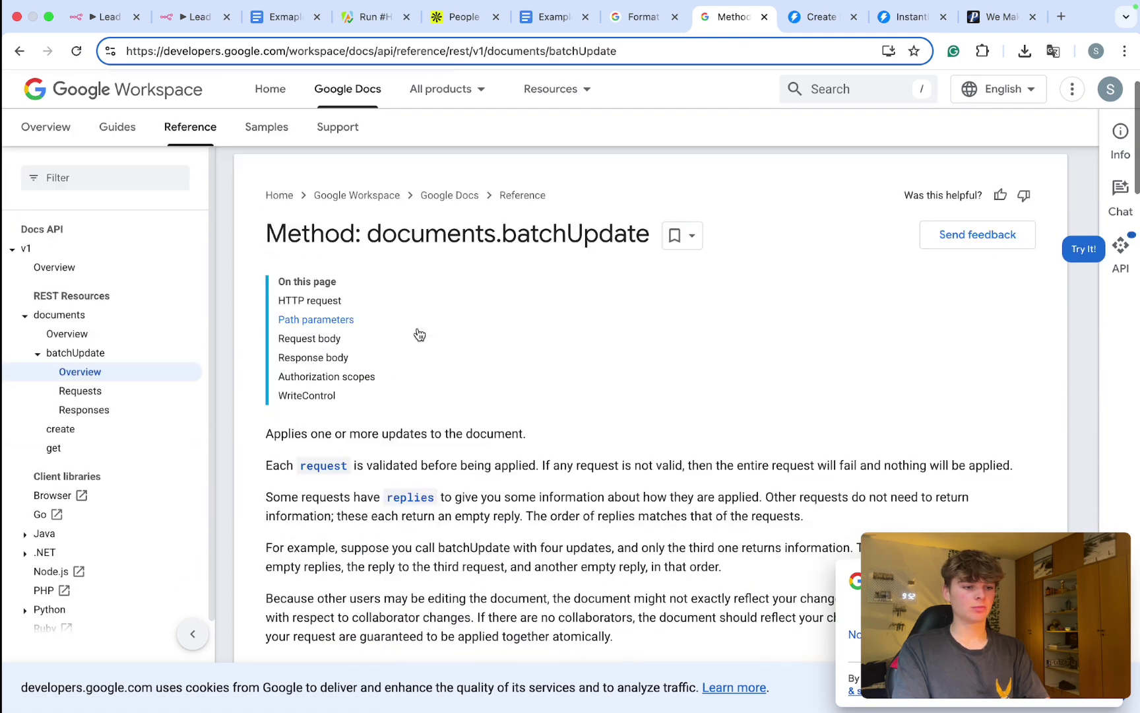
{"action": "scroll", "coordinate": [419, 334], "scroll_direction": "down", "scroll_amount": 5}
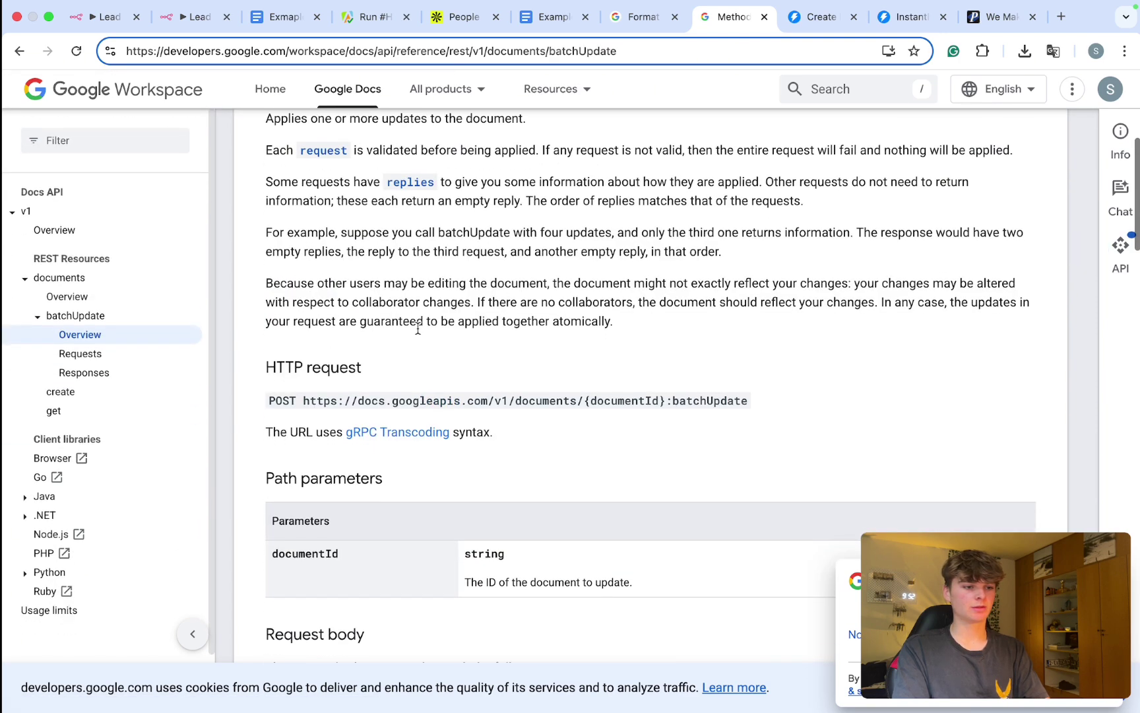
{"action": "scroll", "coordinate": [418, 329], "scroll_direction": "down", "scroll_amount": 1}
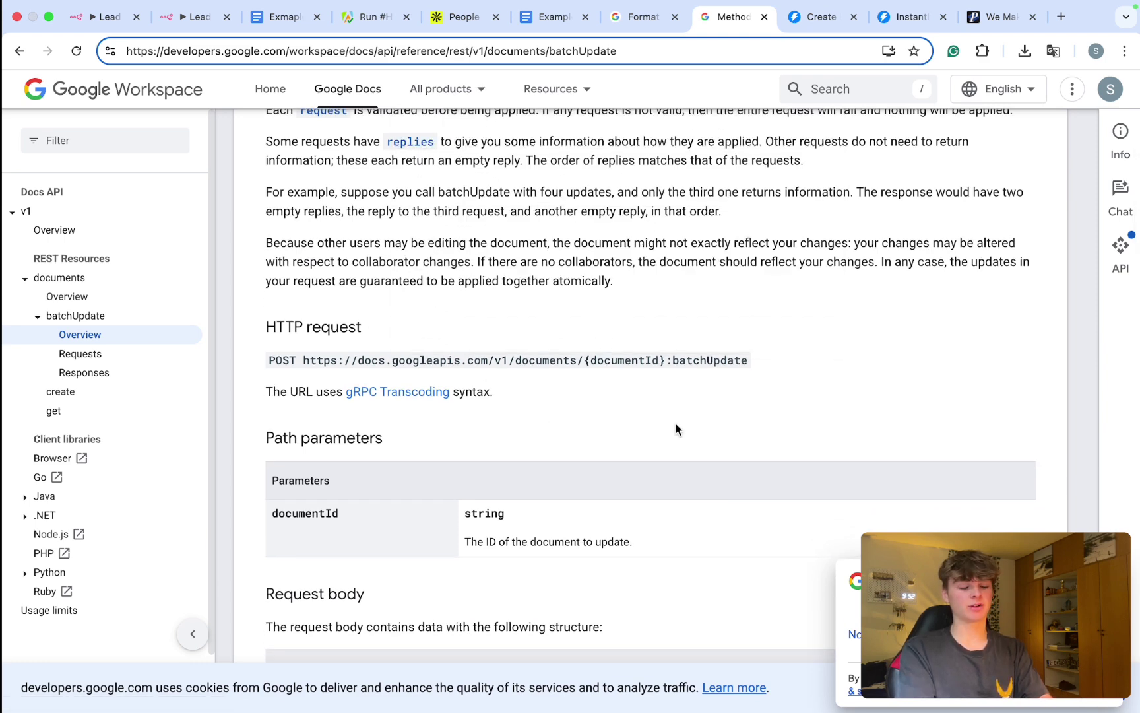
{"action": "key", "text": "super+t"}
{"action": "type", "text": "google"}
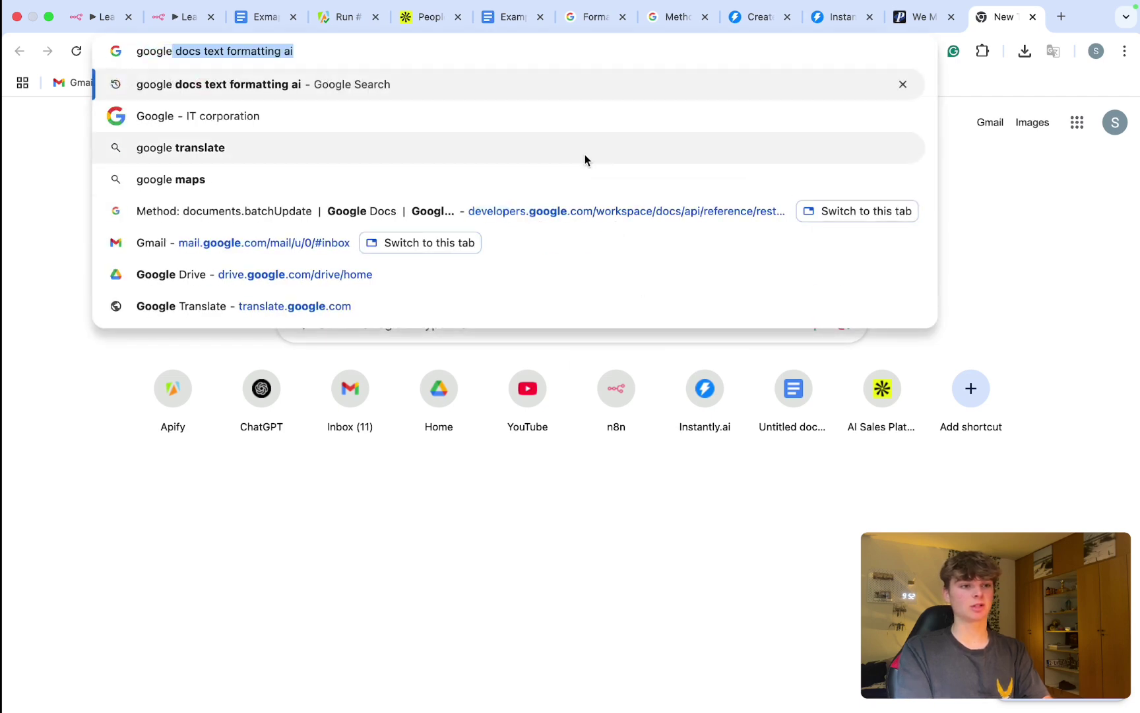
{"action": "left_click", "coordinate": [680, 19]}
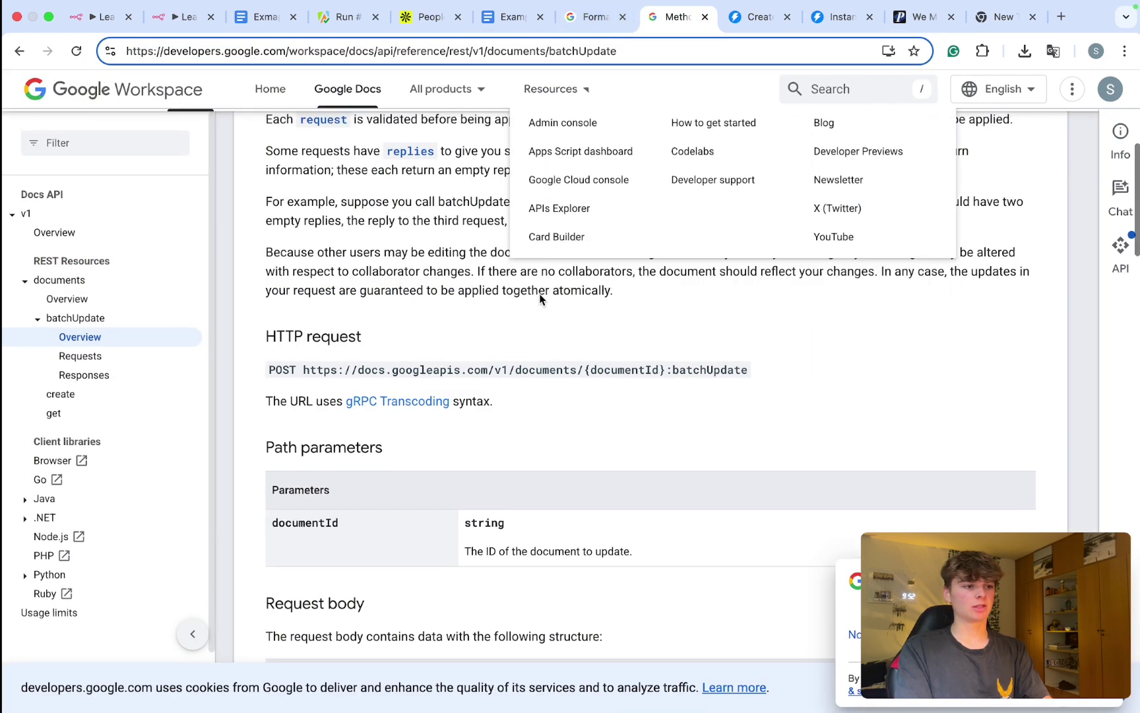
{"action": "scroll", "coordinate": [540, 294], "scroll_direction": "up", "scroll_amount": 6}
{"action": "scroll", "coordinate": [539, 295], "scroll_direction": "down", "scroll_amount": 4}
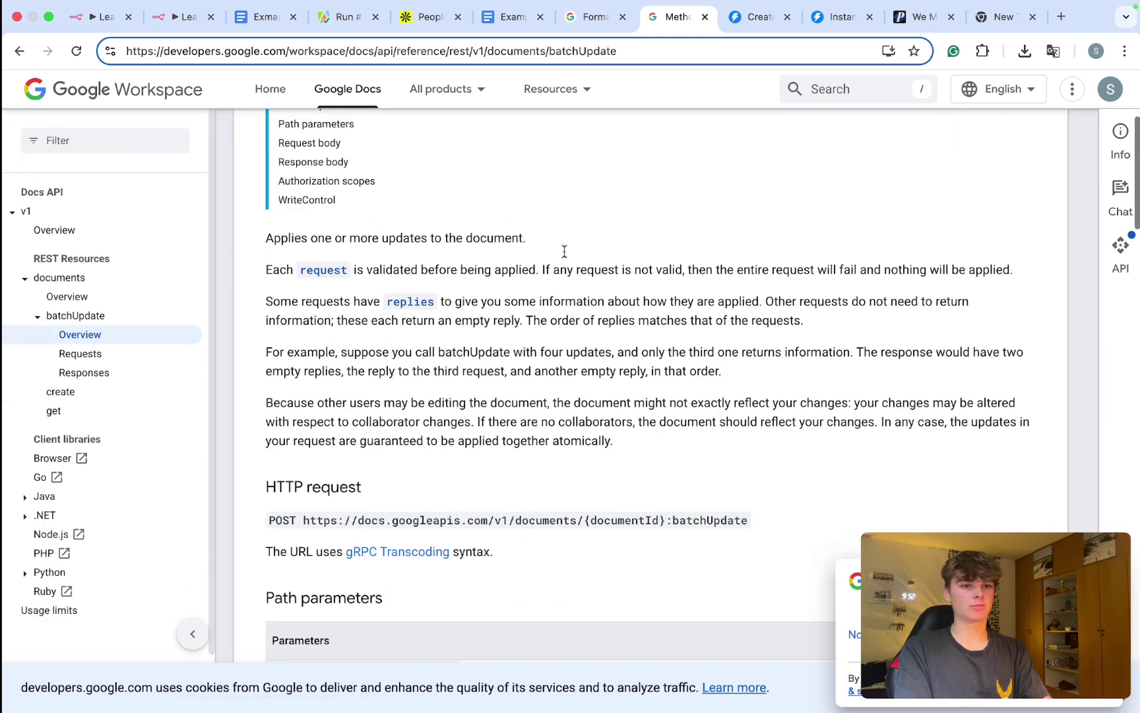
Step: Search 'google docs api batchupdate' and copy the documents.batchUpdate POST endpoint URL
{"action": "left_click", "coordinate": [1004, 17]}
{"action": "left_click", "coordinate": [166, 54]}
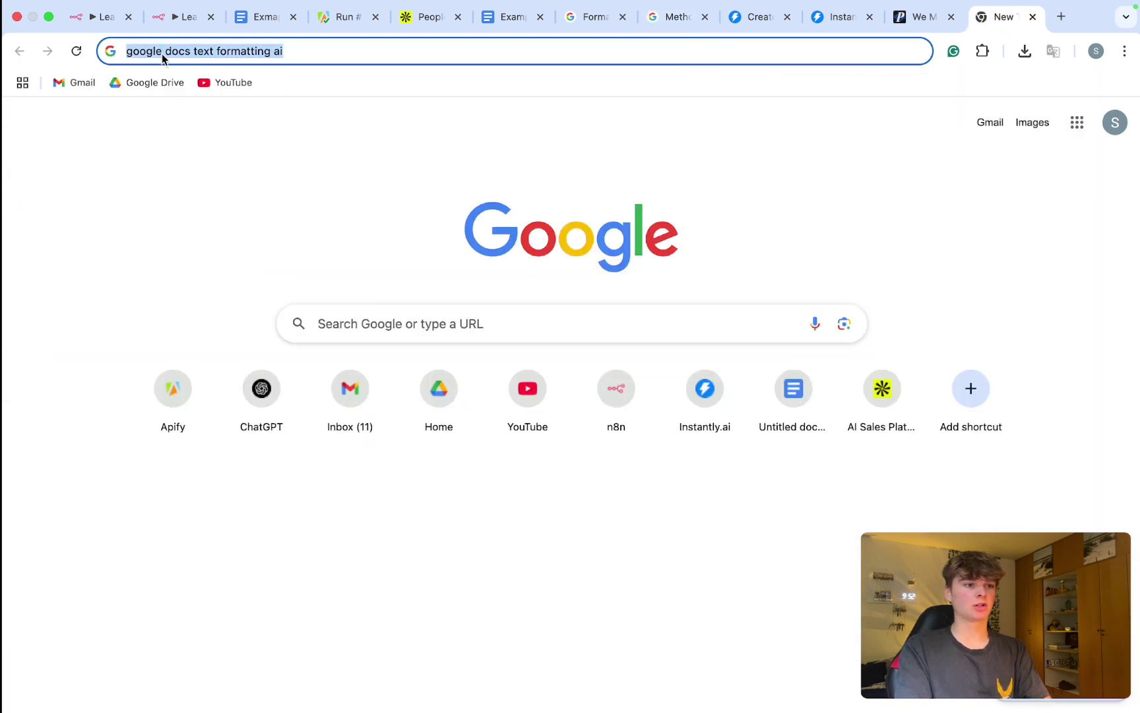
{"action": "type", "text": "google d"}
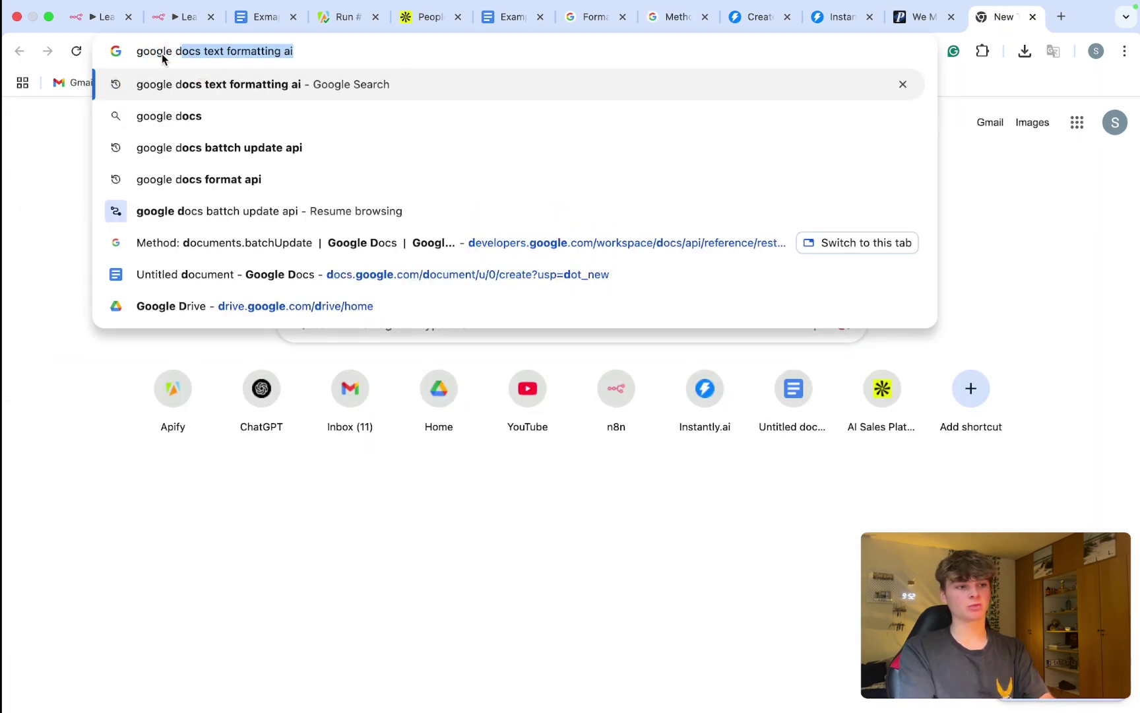
{"action": "type", "text": "ocs api ba"}
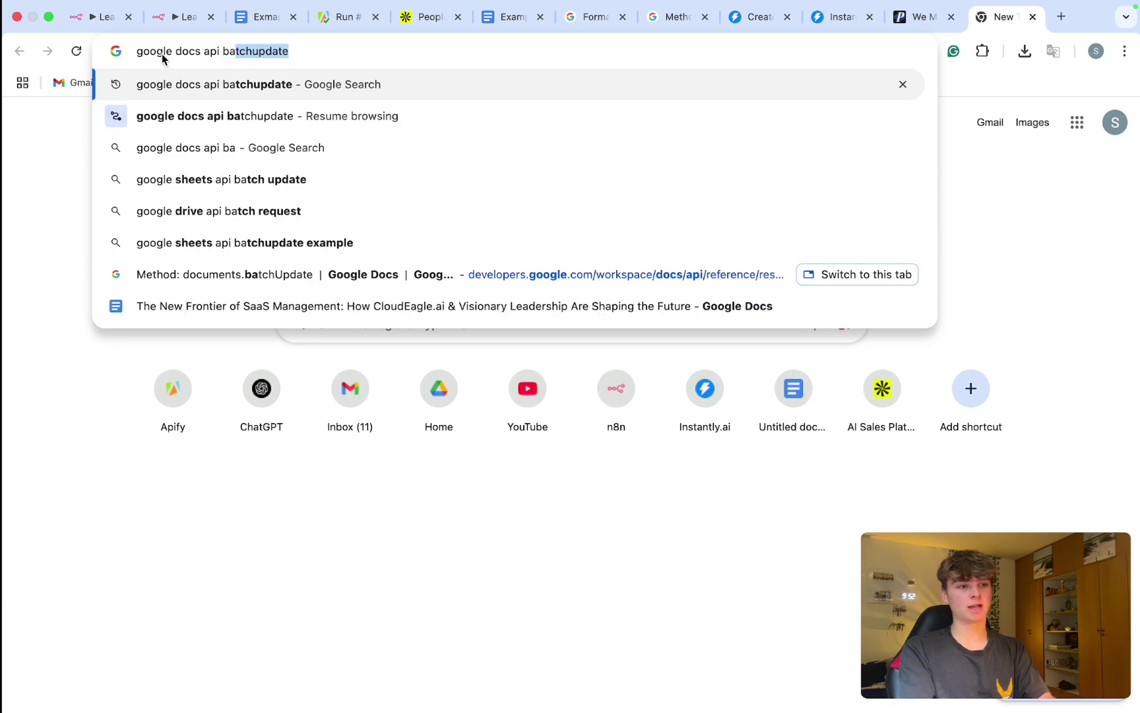
{"action": "key", "text": "Return"}
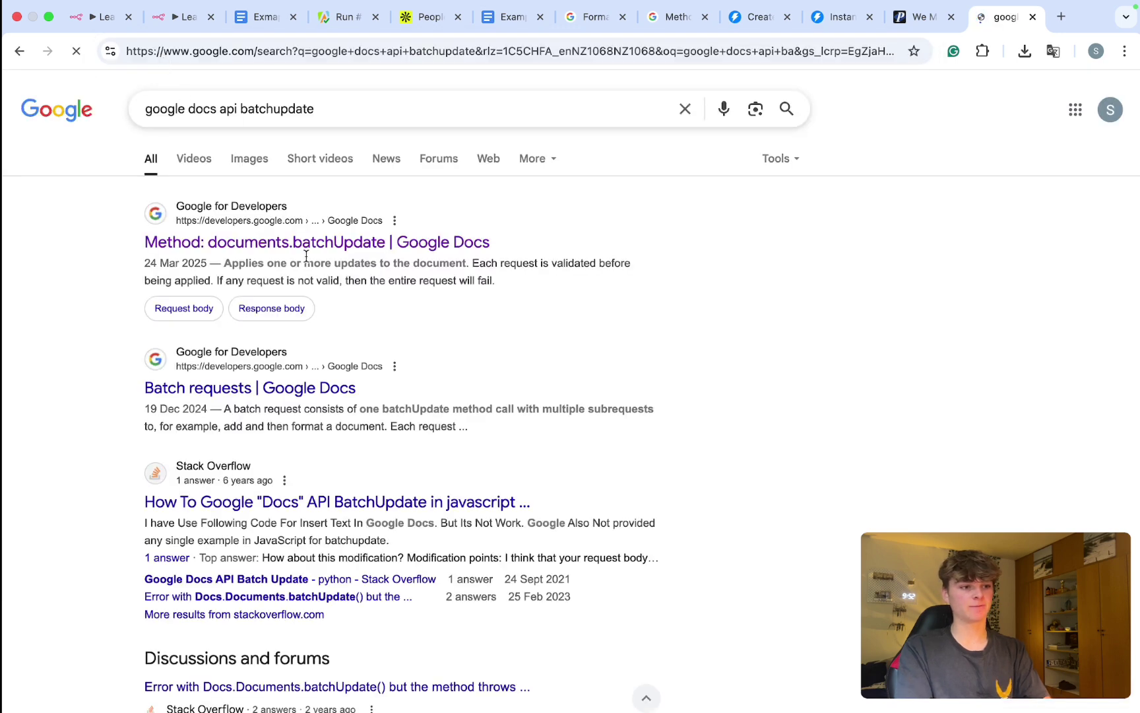
{"action": "left_click", "coordinate": [359, 229]}
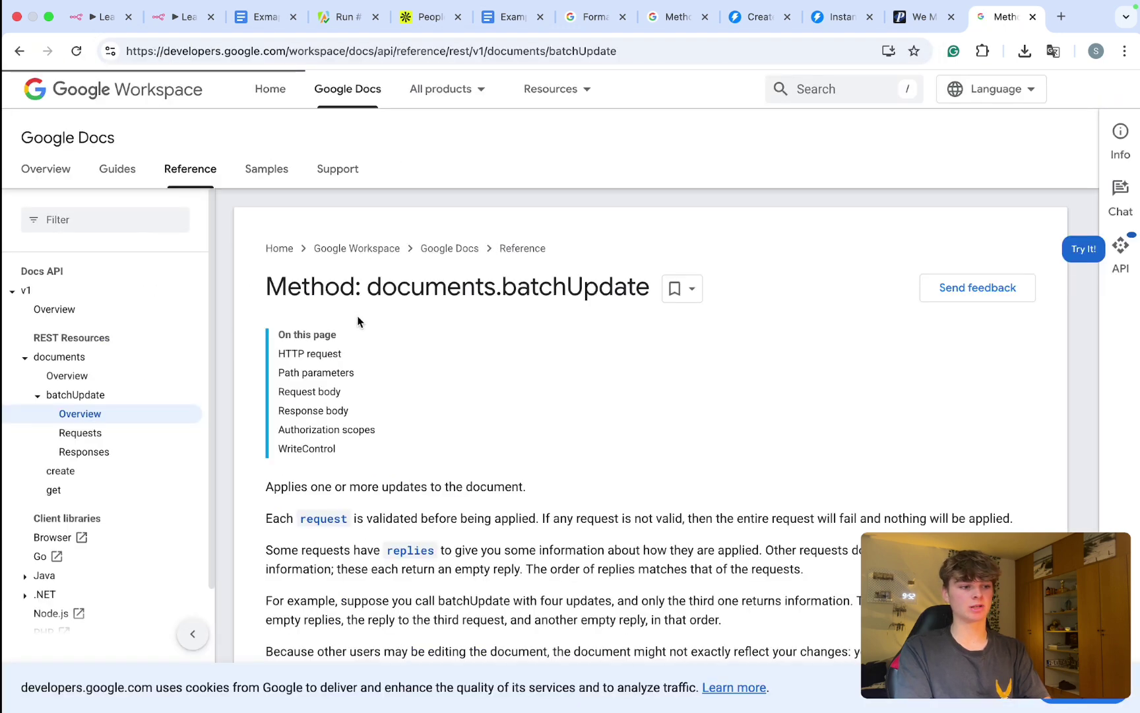
{"action": "scroll", "coordinate": [358, 317], "scroll_direction": "down", "scroll_amount": 3}
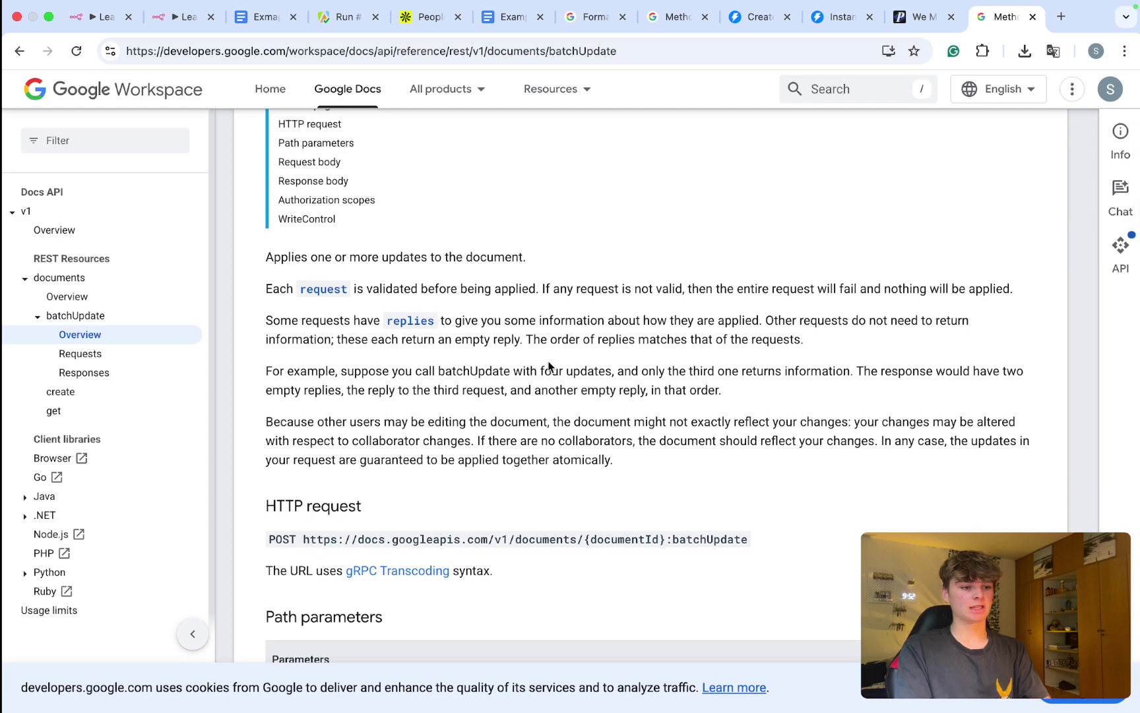
{"action": "scroll", "coordinate": [549, 366], "scroll_direction": "down", "scroll_amount": 3}
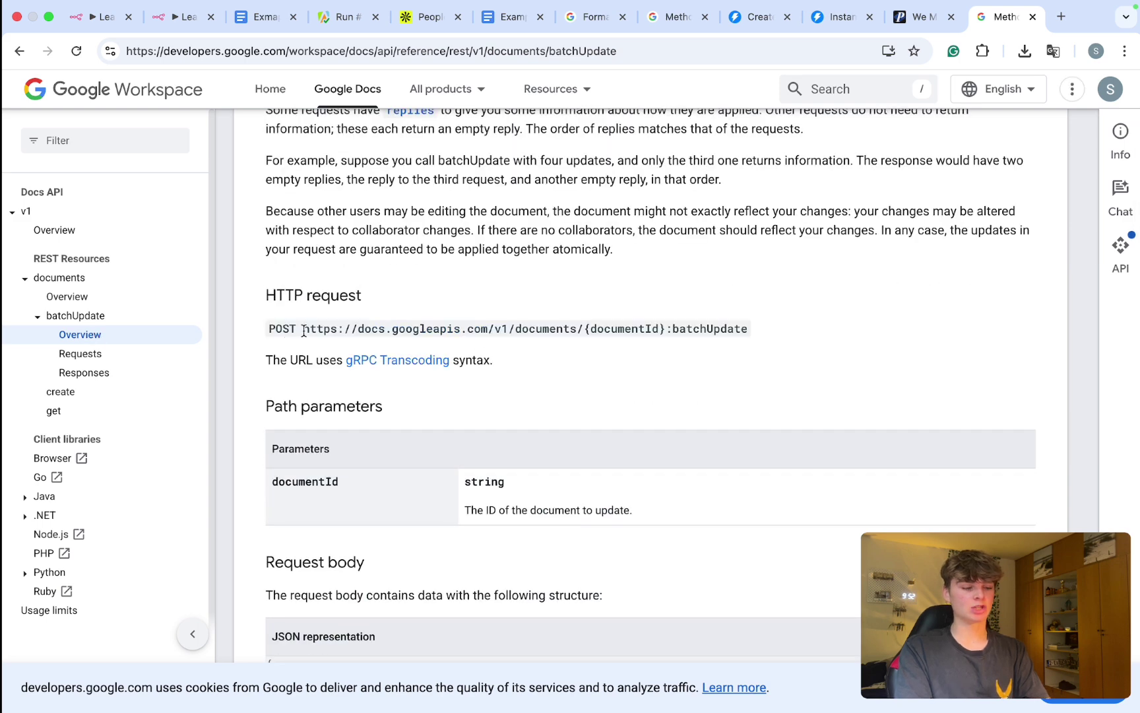
{"action": "left_click_drag", "start_coordinate": [304, 330], "coordinate": [748, 331]}
{"action": "key", "text": "super+c"}
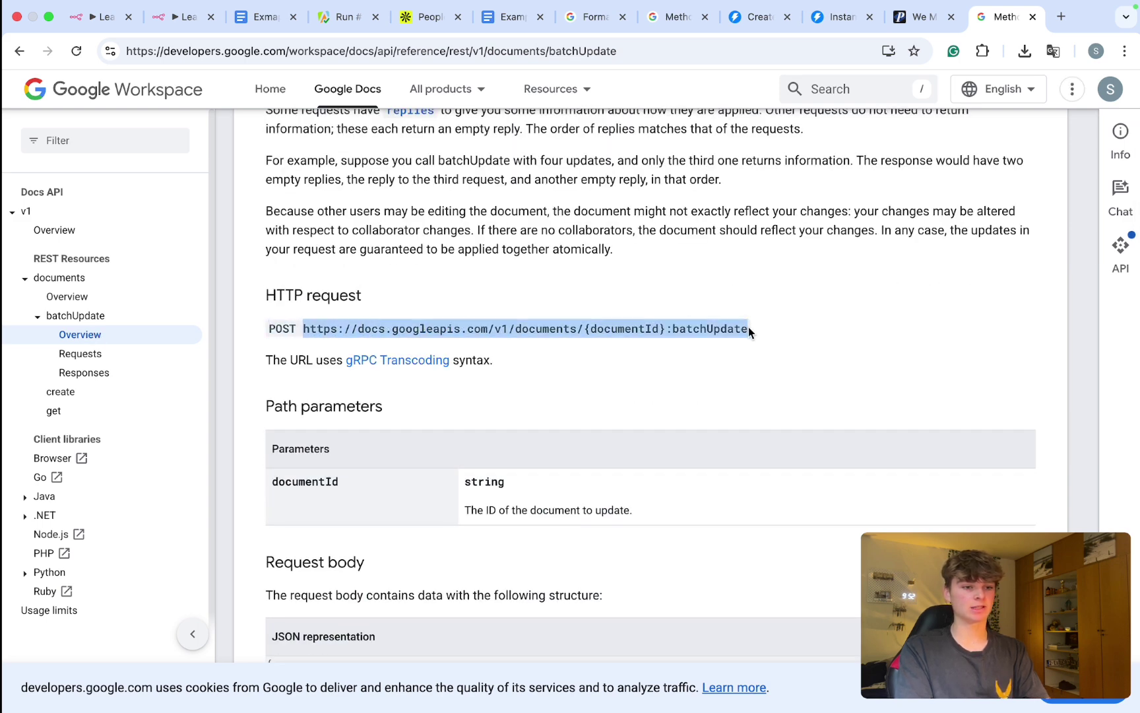
{"action": "left_click", "coordinate": [183, 16]}
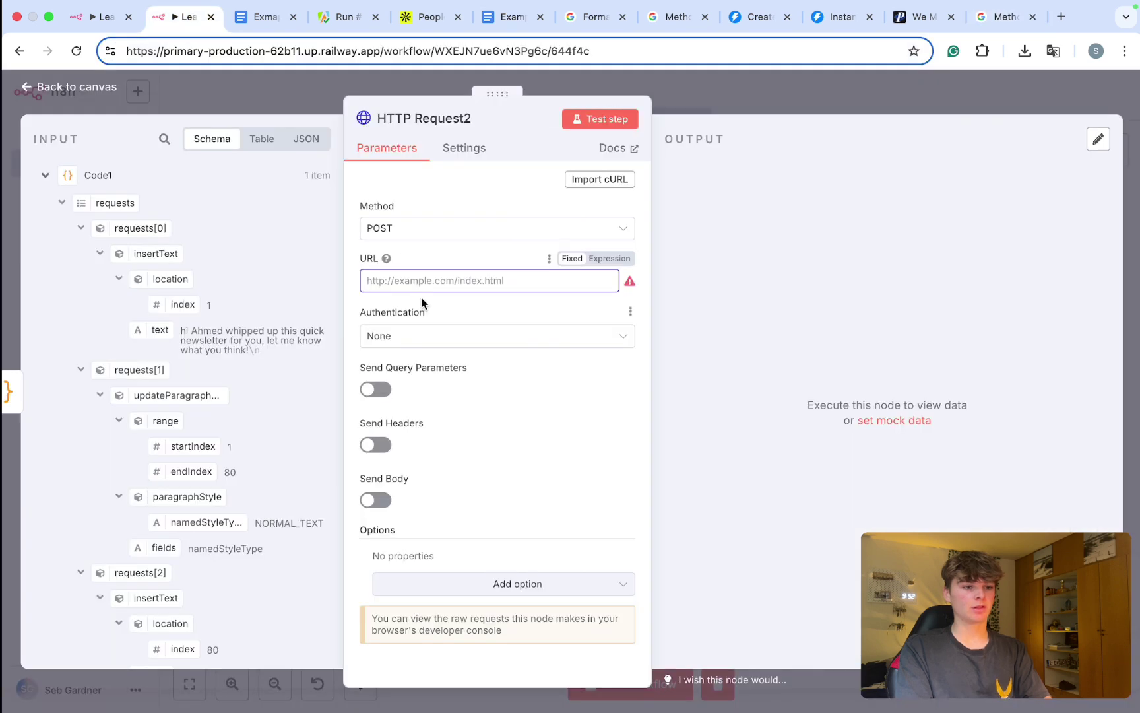
Step: Paste the batchUpdate endpoint as the URL, replacing {documentId} with the Exmaple Newsletter document's ID
{"action": "key", "text": "super+v"}
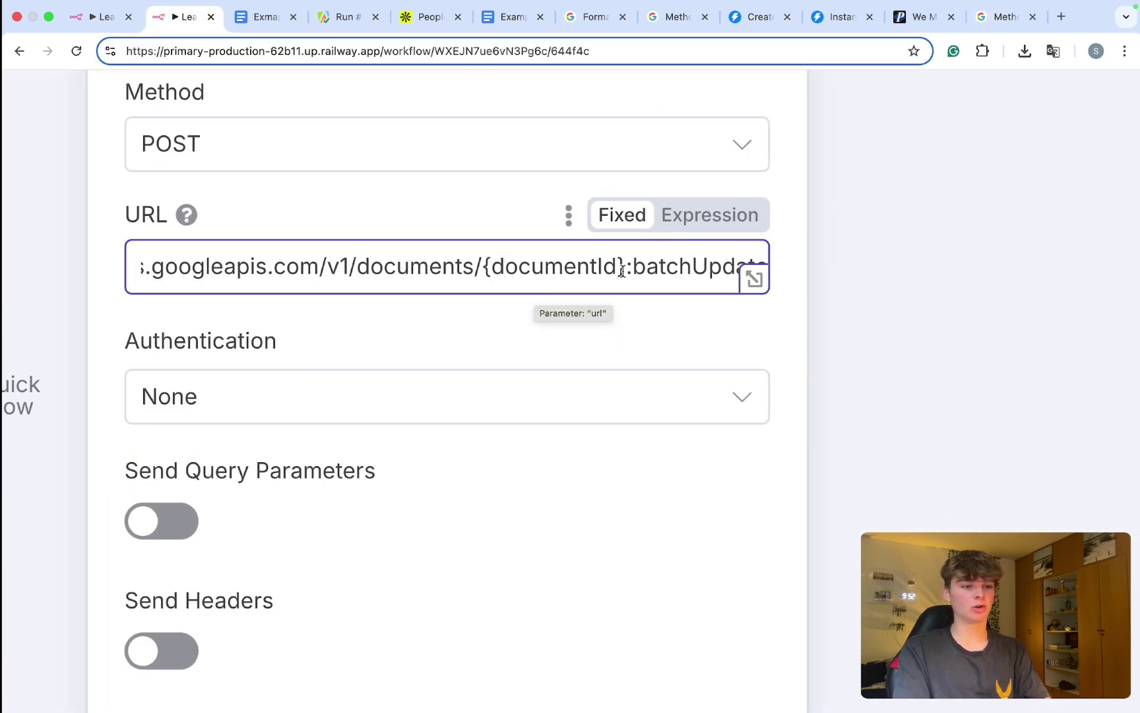
{"action": "left_click", "coordinate": [571, 282]}
{"action": "left_click_drag", "start_coordinate": [624, 270], "coordinate": [483, 268]}
{"action": "key", "text": "BackSpace"}
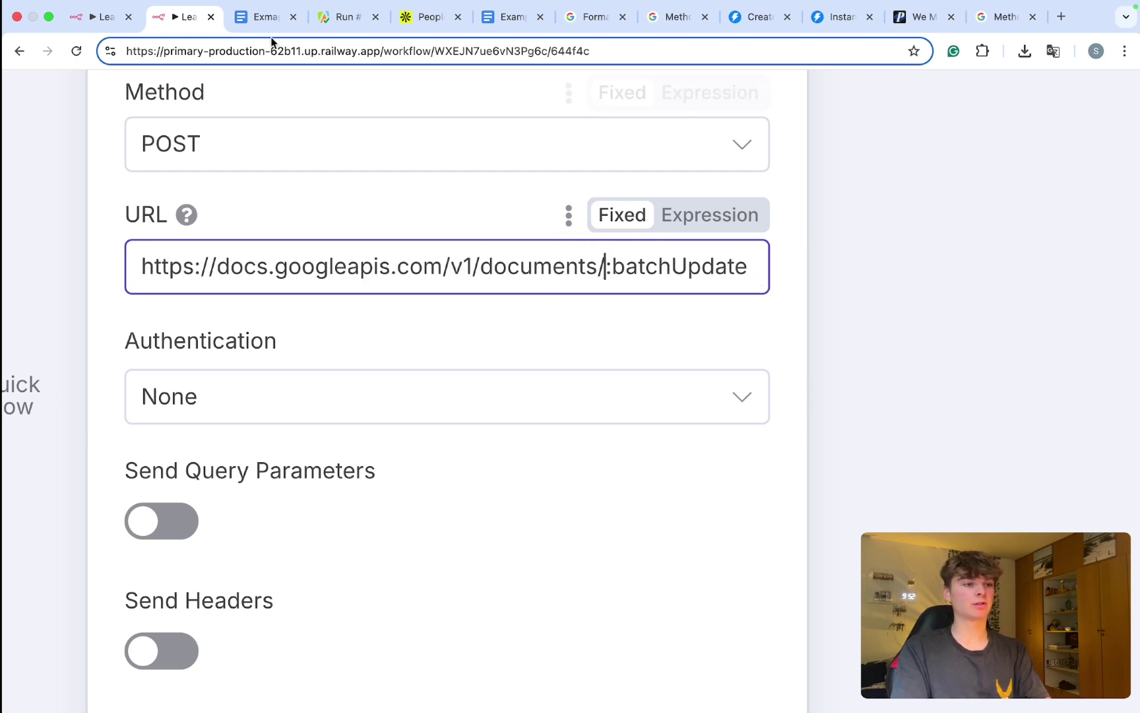
{"action": "left_click", "coordinate": [256, 19]}
{"action": "double_click", "coordinate": [333, 51]}
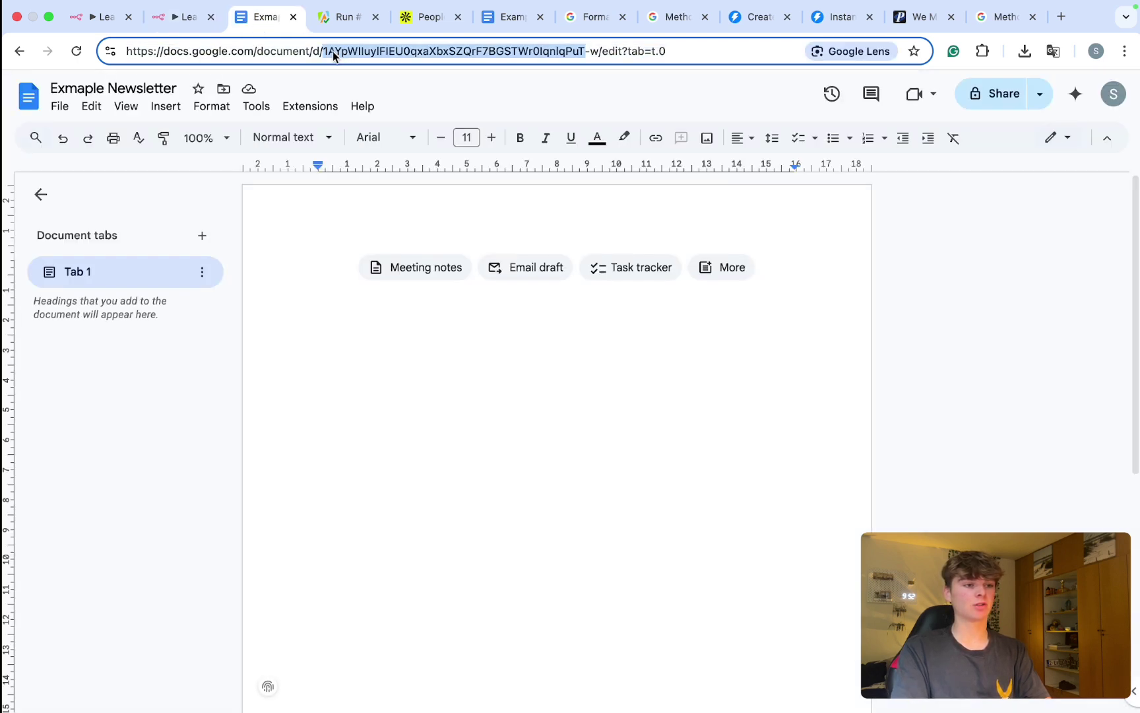
{"action": "left_click_drag", "start_coordinate": [598, 52], "coordinate": [332, 53]}
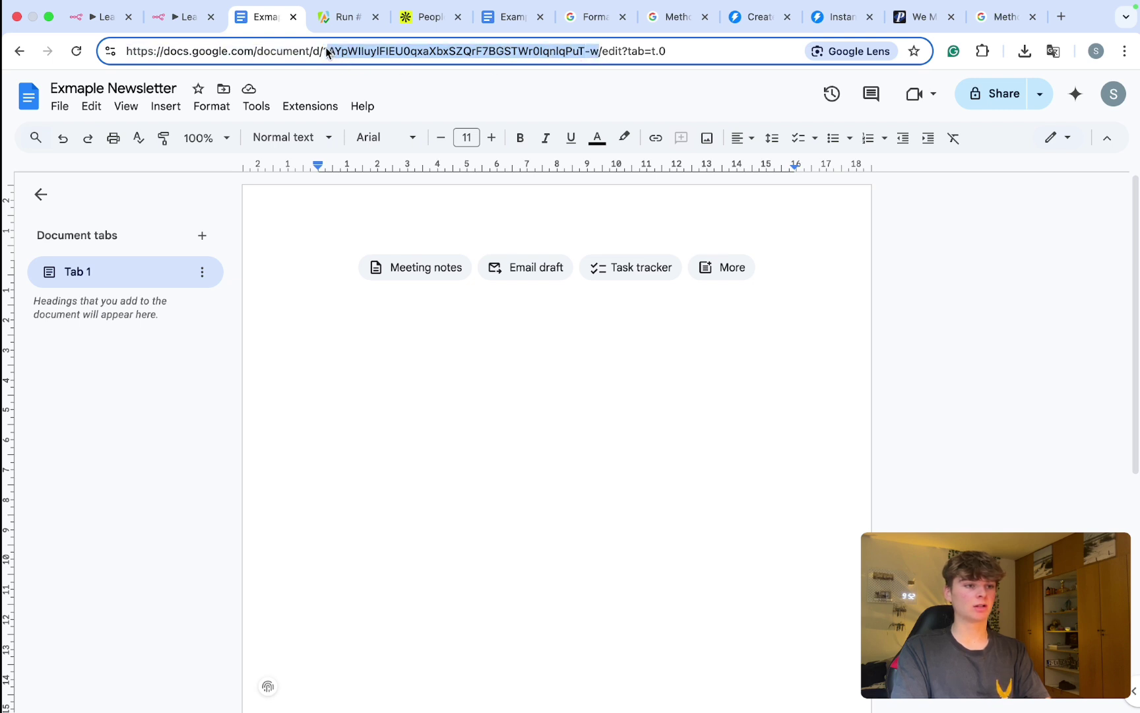
{"action": "left_click", "coordinate": [172, 19]}
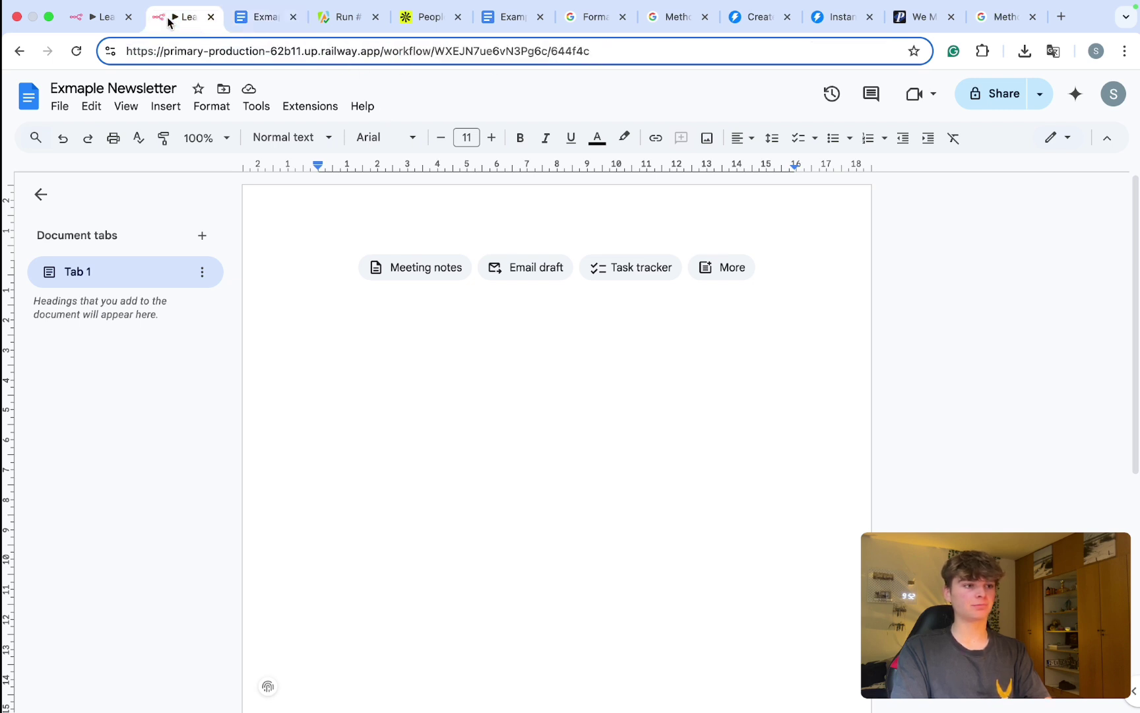
{"action": "key", "text": "super+v"}
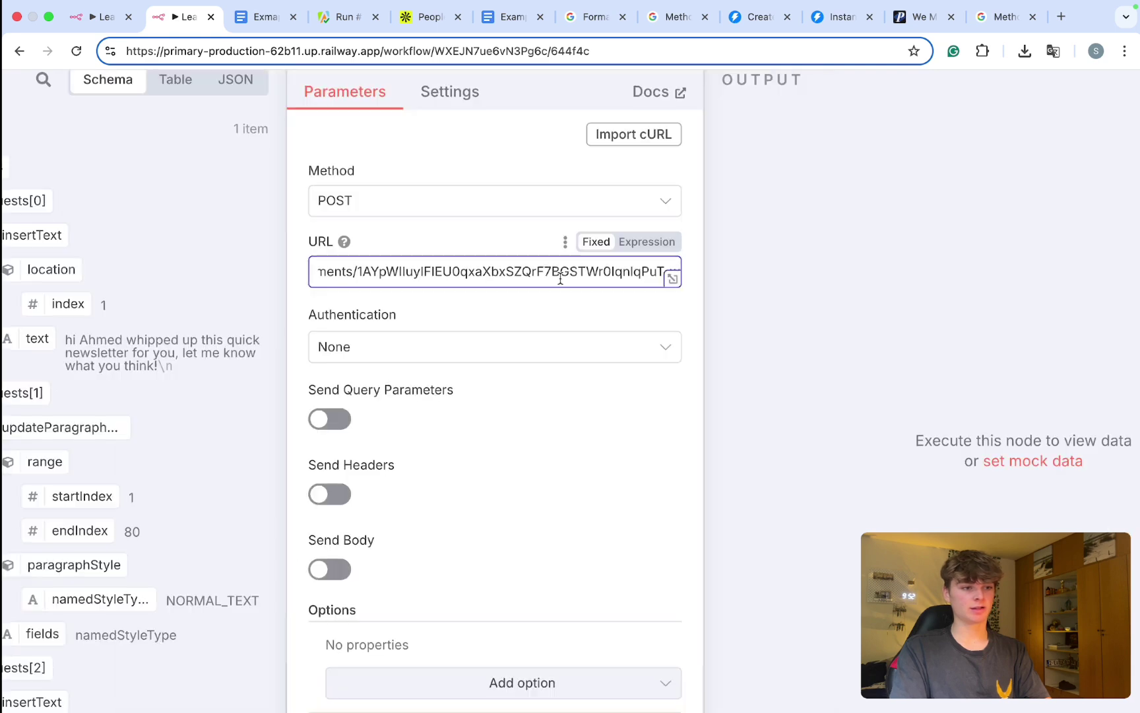
Step: Set Authentication to Predefined Credential Type with the Google Docs OAuth2 API credential
{"action": "left_click", "coordinate": [490, 341]}
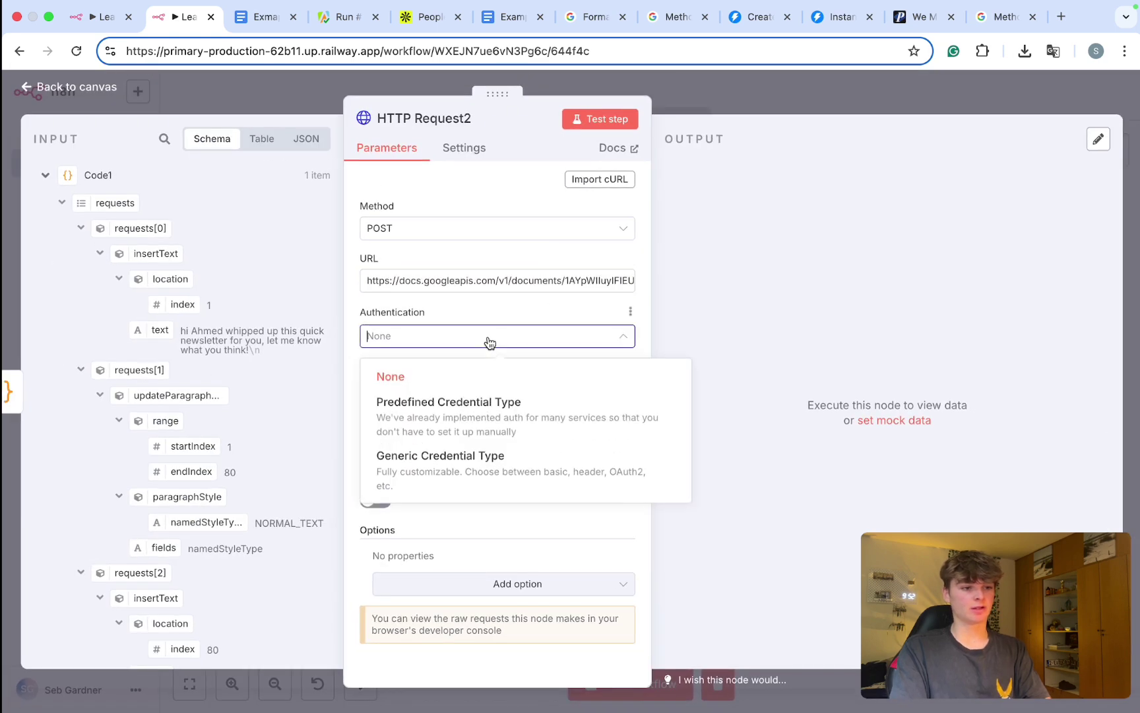
{"action": "left_click", "coordinate": [491, 414]}
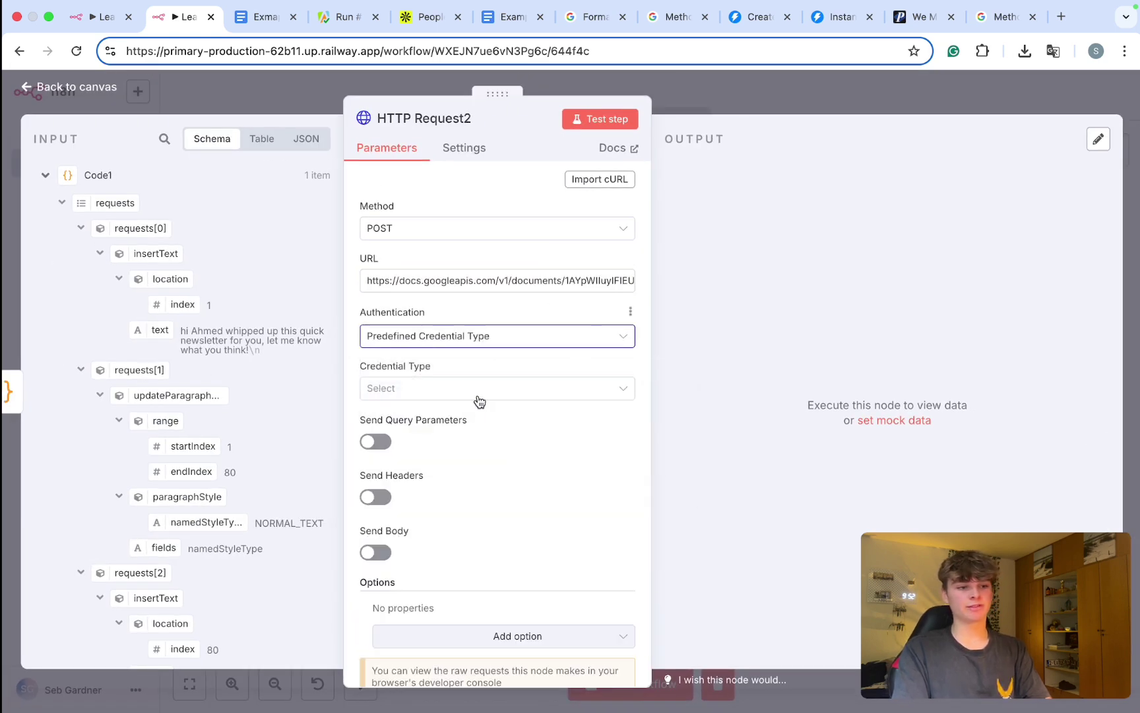
{"action": "left_click", "coordinate": [475, 392]}
{"action": "type", "text": "google docs"}
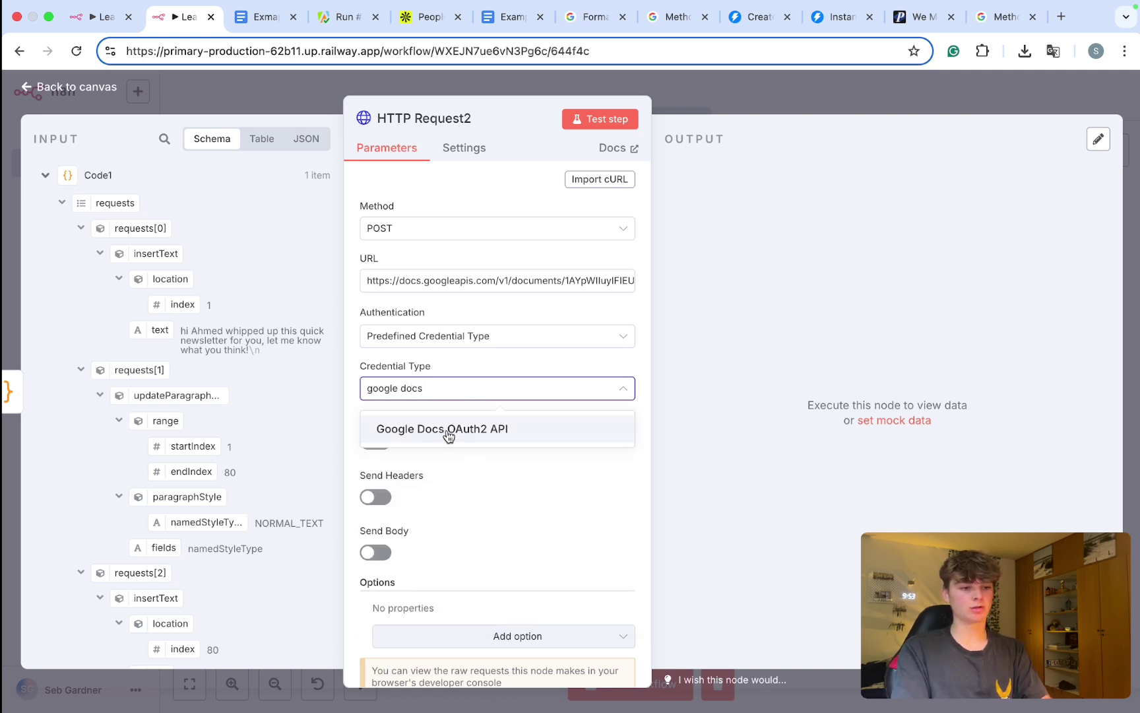
{"action": "left_click", "coordinate": [455, 431]}
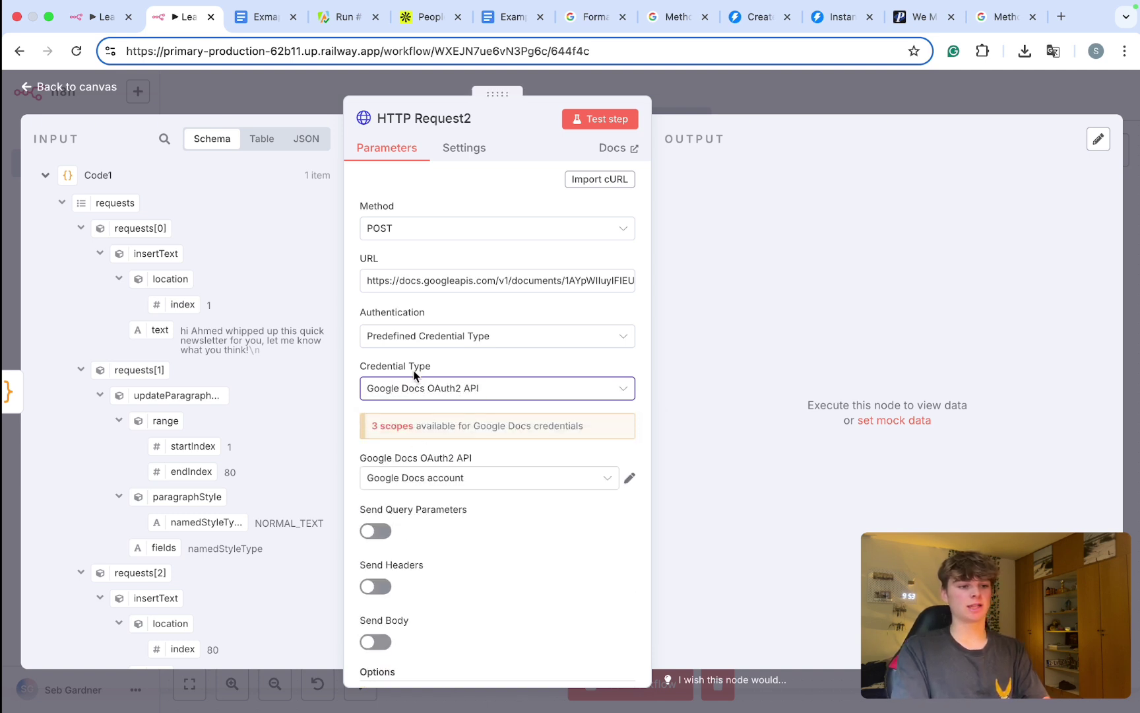
{"action": "scroll", "coordinate": [460, 404], "scroll_direction": "down", "scroll_amount": 3}
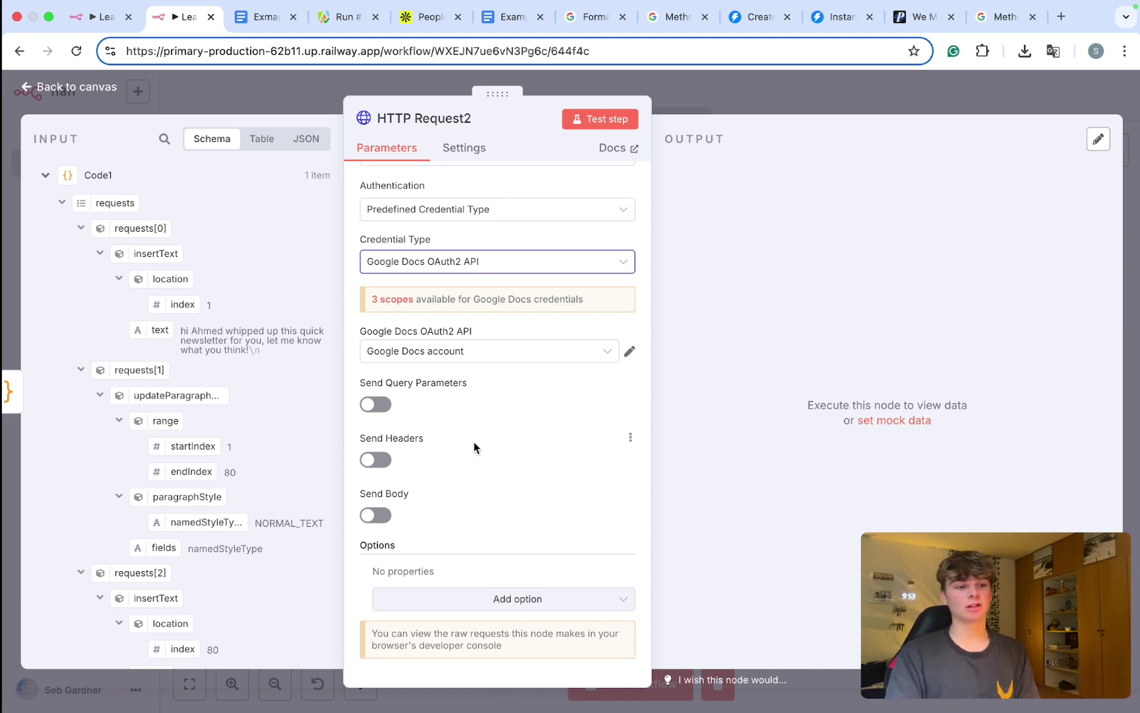
Step: Review the Google Docs account credential, then turn on Send Body with JSON content type
{"action": "left_click", "coordinate": [626, 352]}
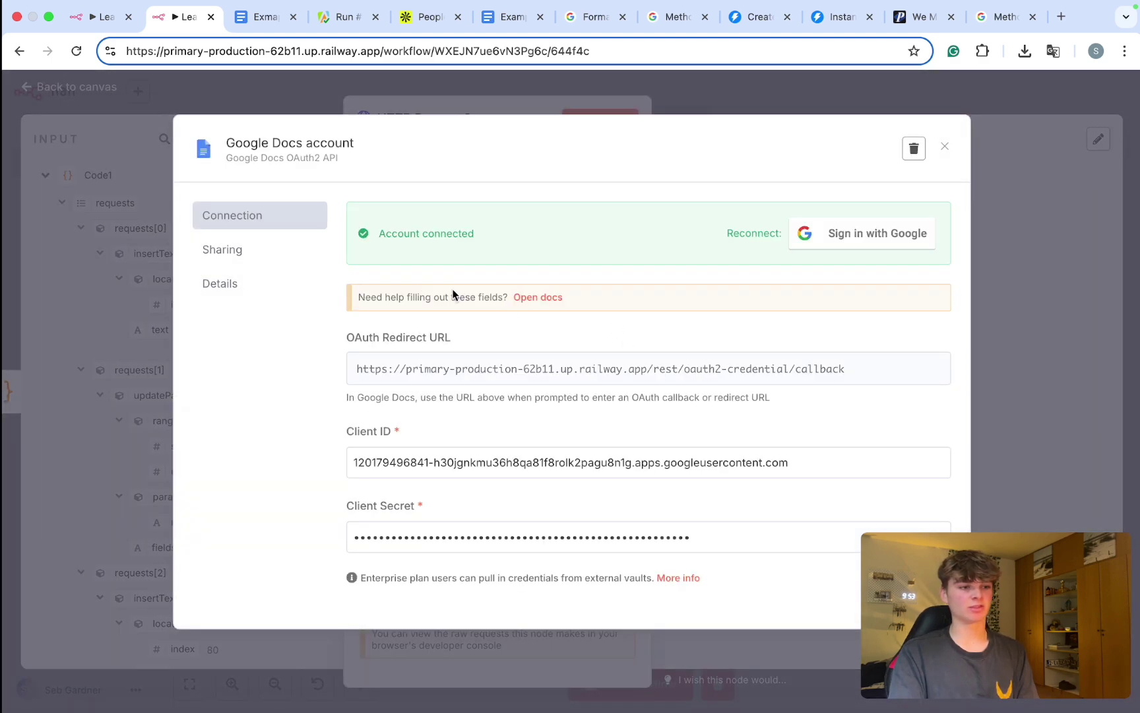
{"action": "scroll", "coordinate": [512, 318], "scroll_direction": "down", "scroll_amount": 1}
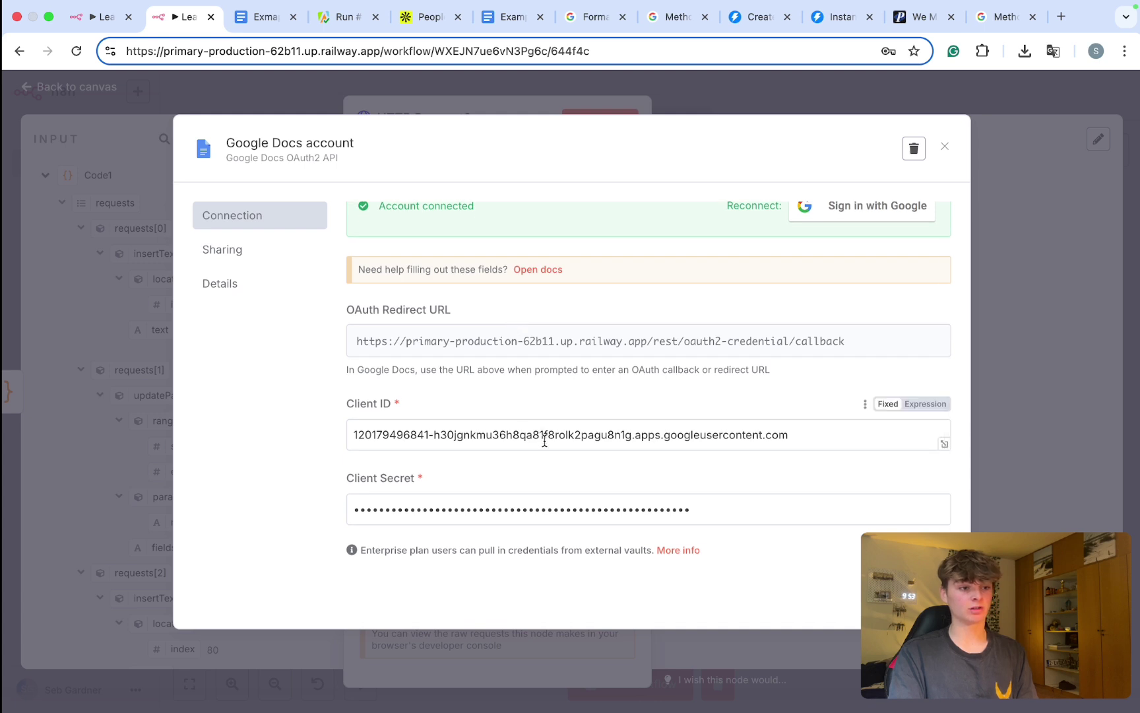
{"action": "left_click_drag", "start_coordinate": [544, 434], "coordinate": [389, 434]}
{"action": "left_click", "coordinate": [700, 526]}
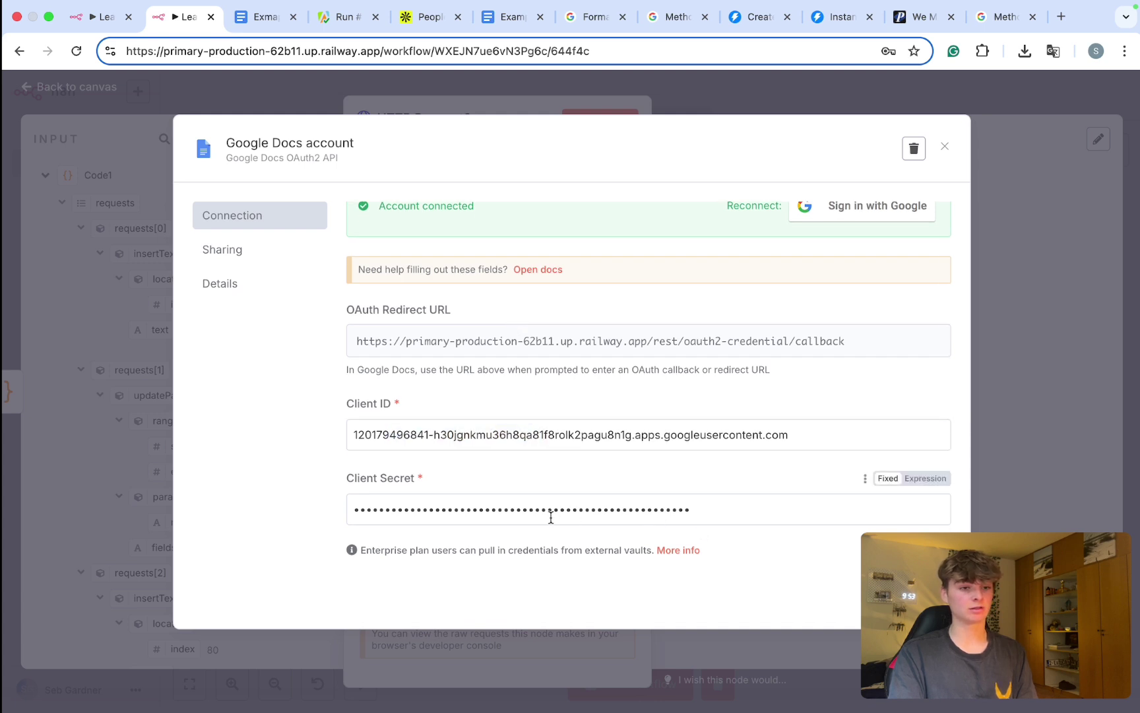
{"action": "scroll", "coordinate": [568, 489], "scroll_direction": "up", "scroll_amount": 1}
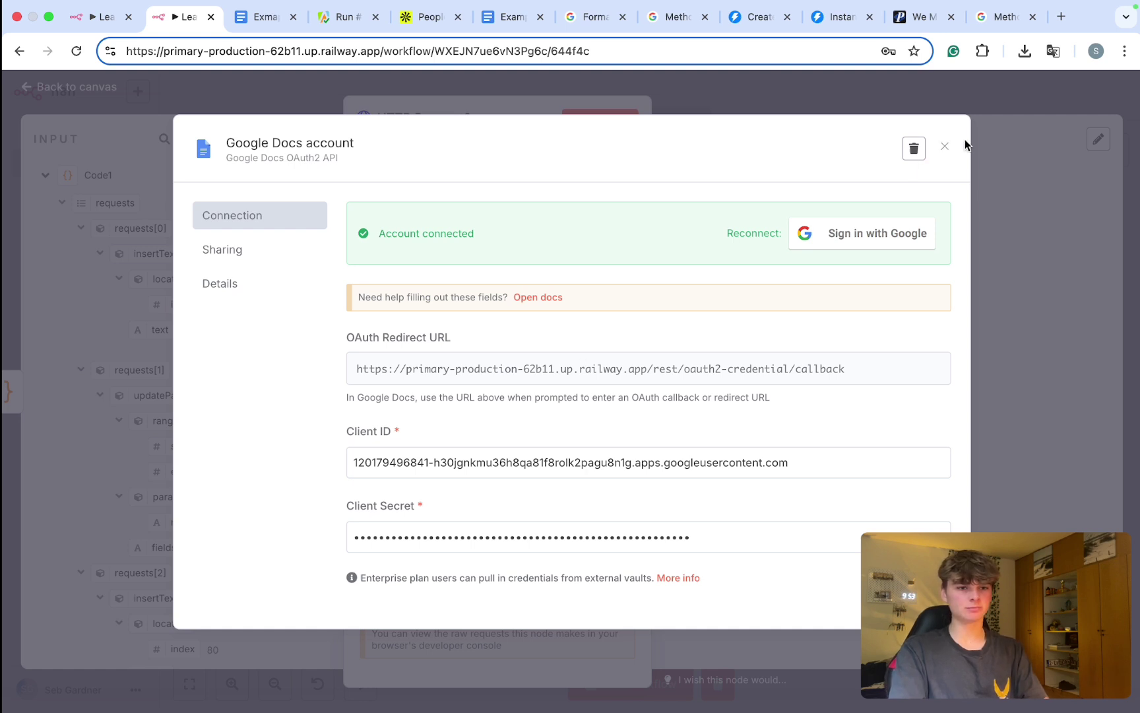
{"action": "left_click", "coordinate": [946, 145]}
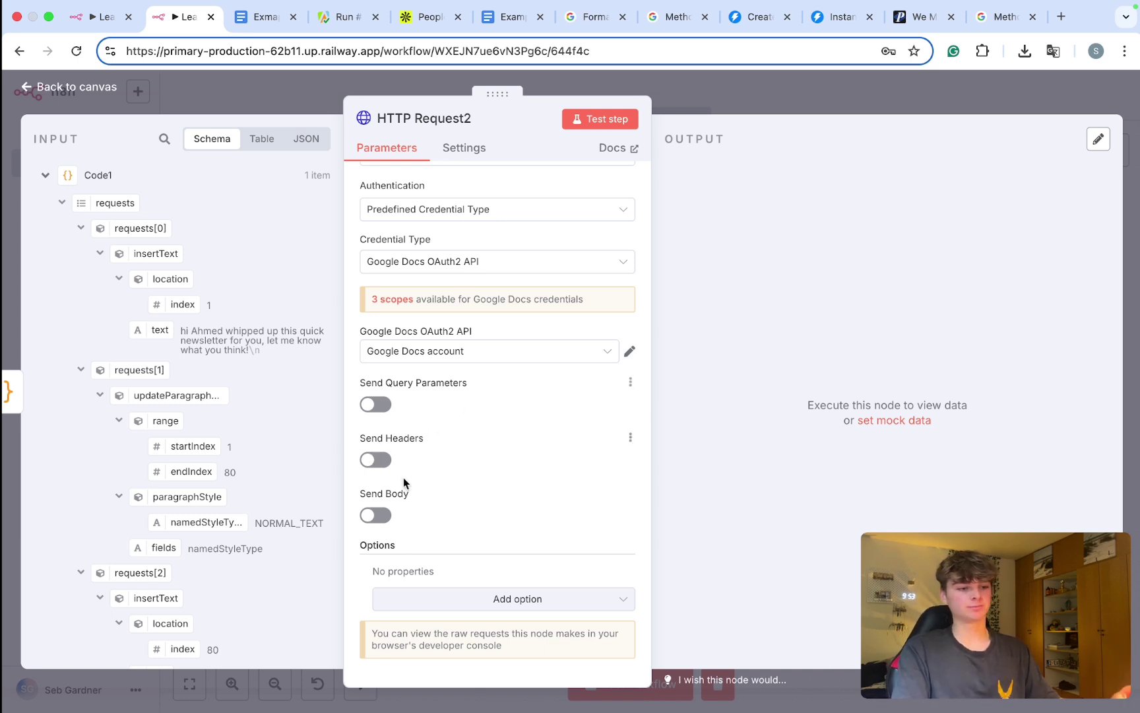
{"action": "left_click", "coordinate": [376, 515]}
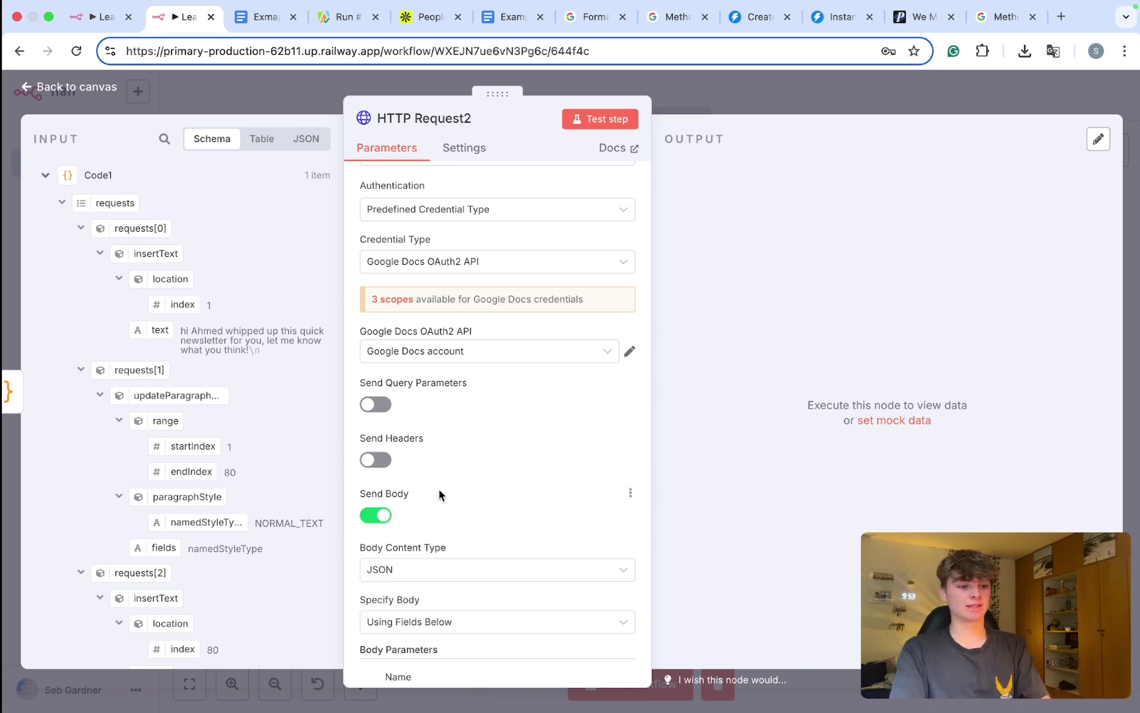
Step: Specify the body as JSON with a requests key mapped to Code1's requests field
{"action": "scroll", "coordinate": [440, 488], "scroll_direction": "down", "scroll_amount": 4}
{"action": "left_click", "coordinate": [422, 395]}
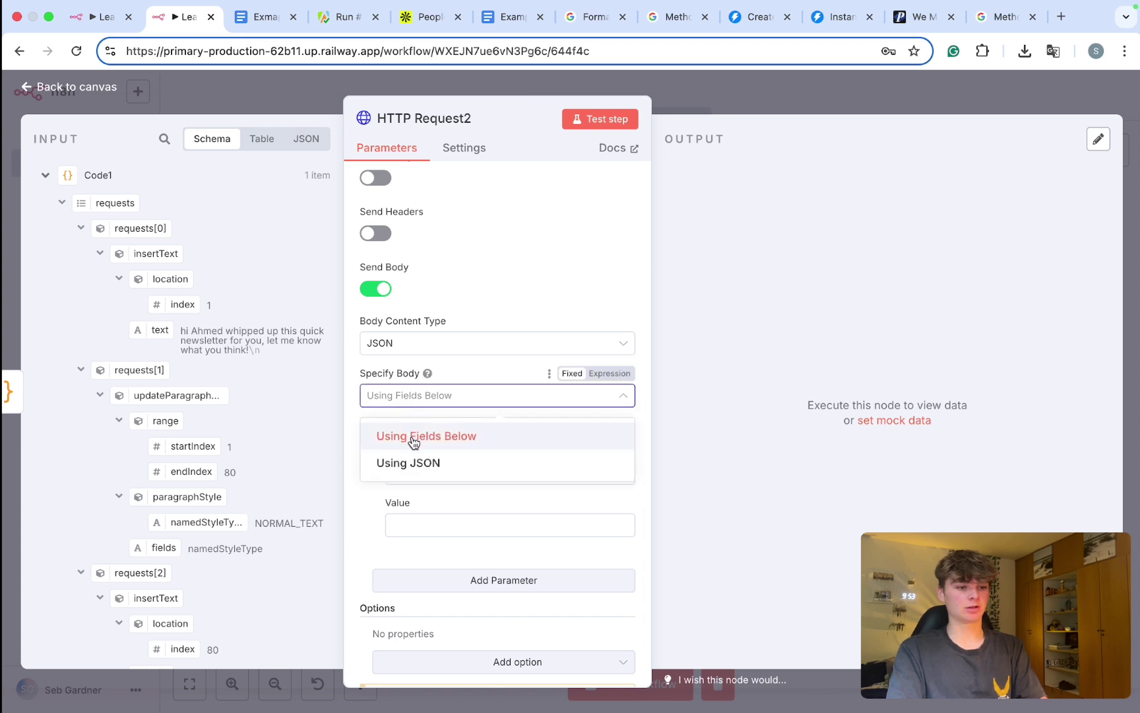
{"action": "left_click", "coordinate": [408, 462]}
{"action": "left_click", "coordinate": [413, 477]}
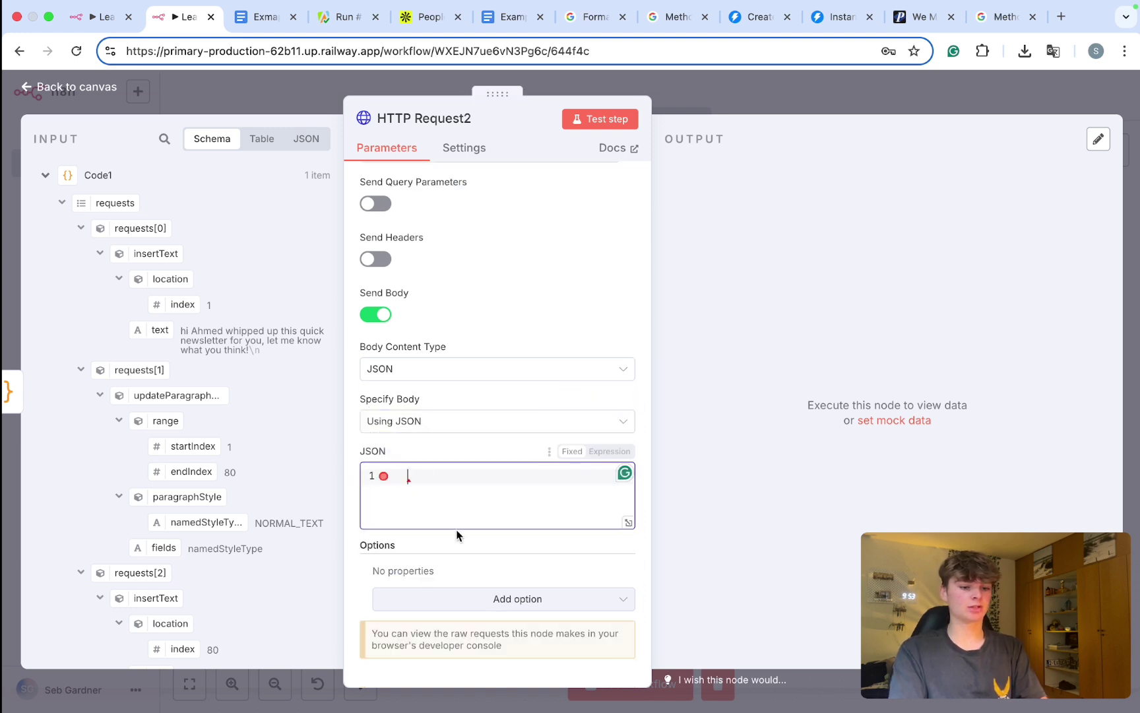
{"action": "type", "text": "{"}
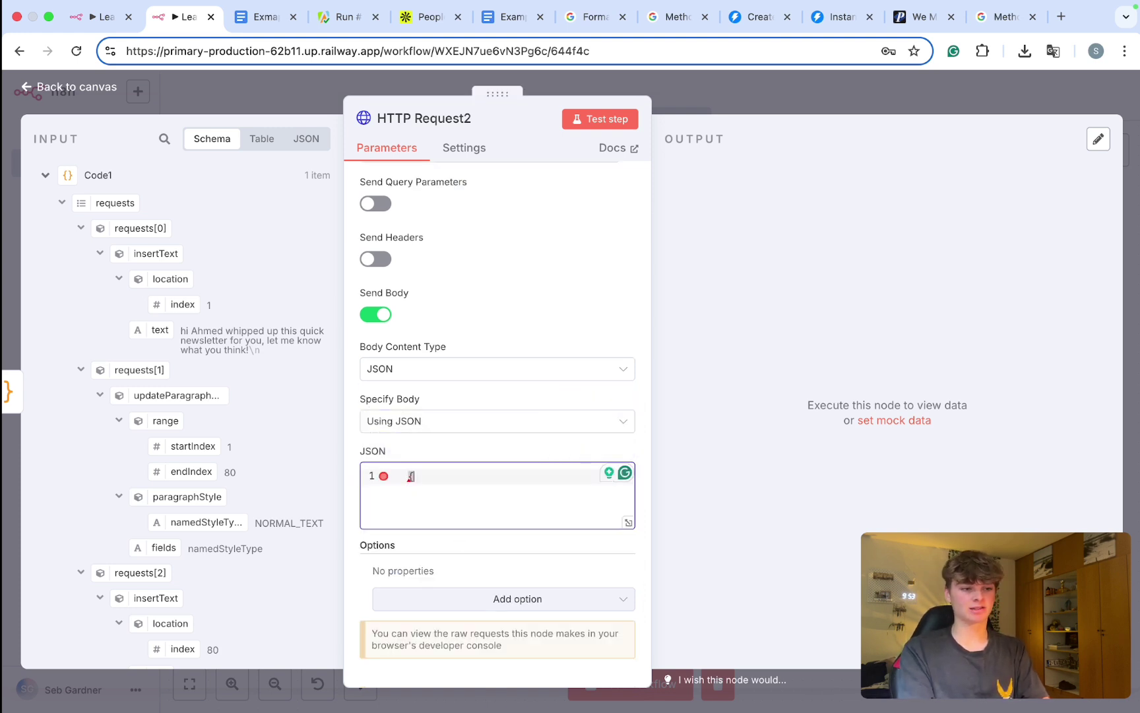
{"action": "key", "text": "Return"}
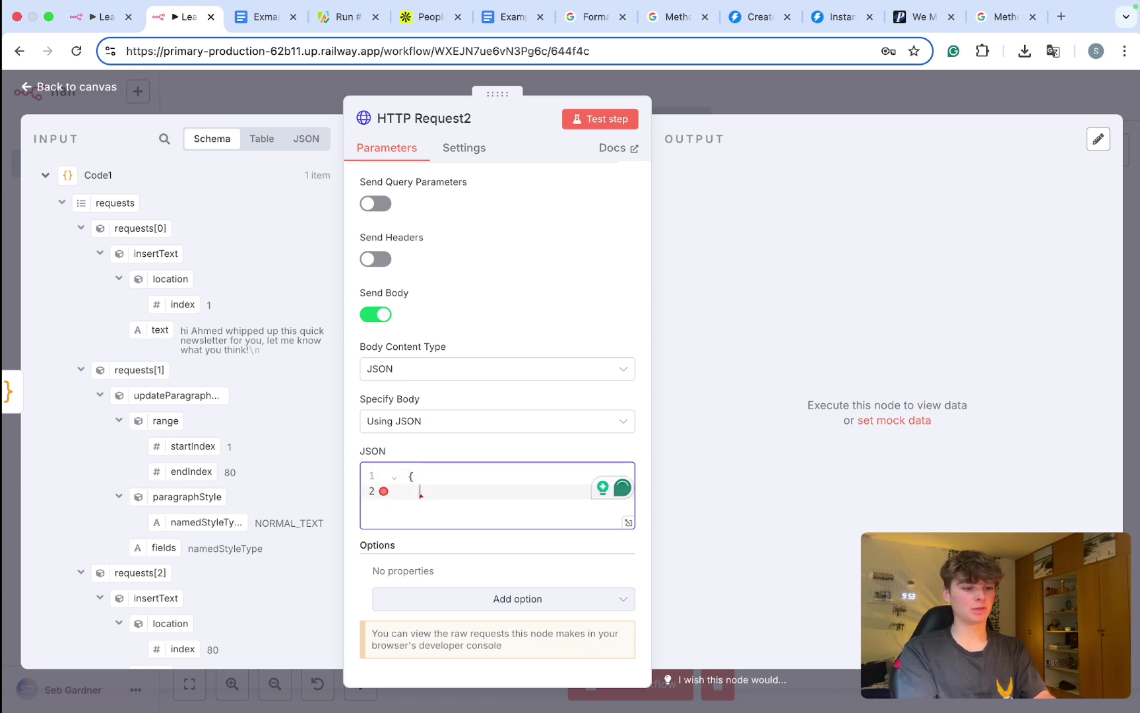
{"action": "type", "text": "requests:"}
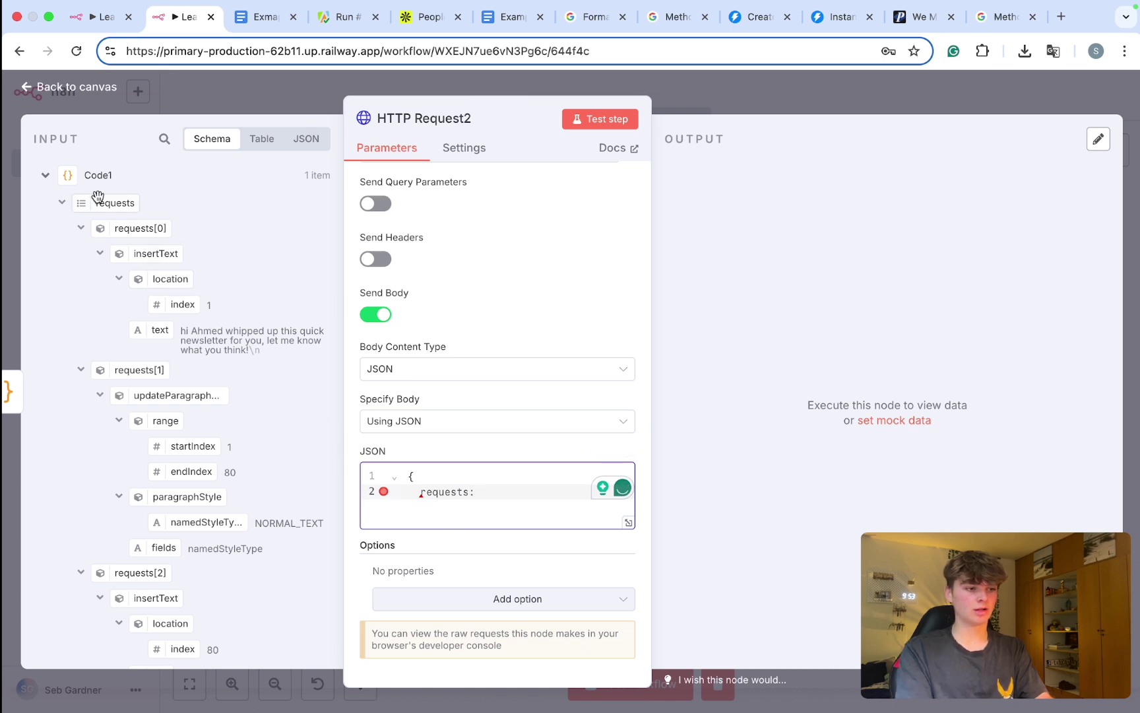
{"action": "left_click_drag", "start_coordinate": [91, 202], "coordinate": [494, 496]}
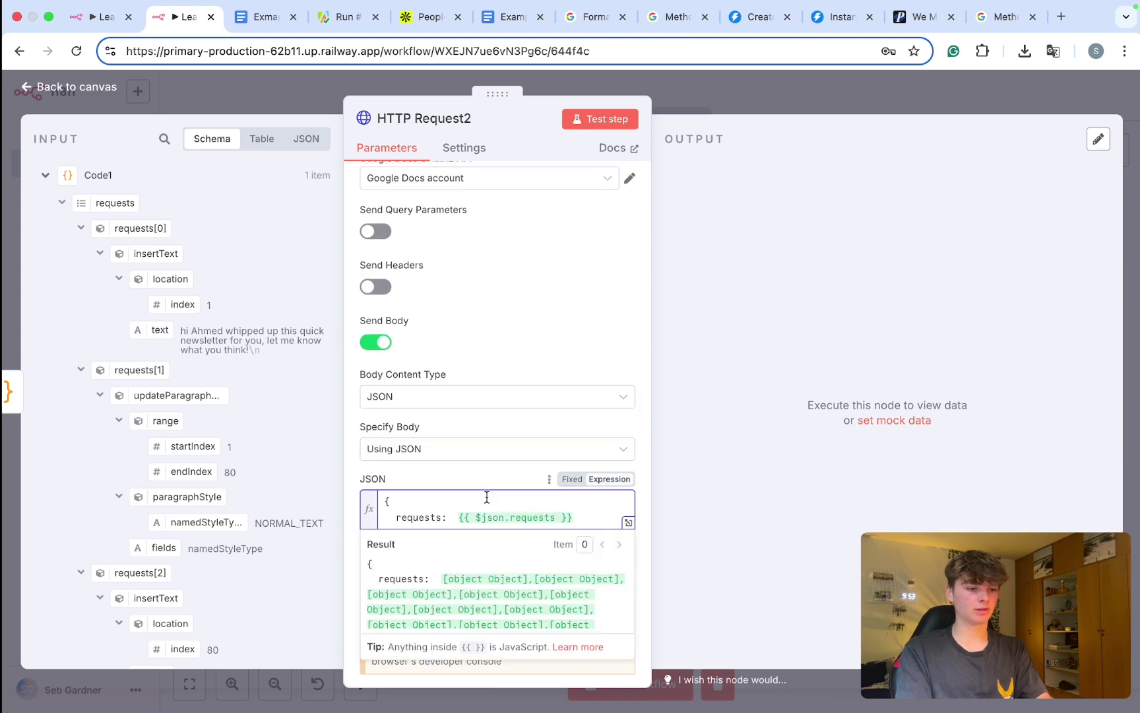
{"action": "scroll", "coordinate": [487, 497], "scroll_direction": "up", "scroll_amount": 3}
{"action": "key", "text": "Return"}
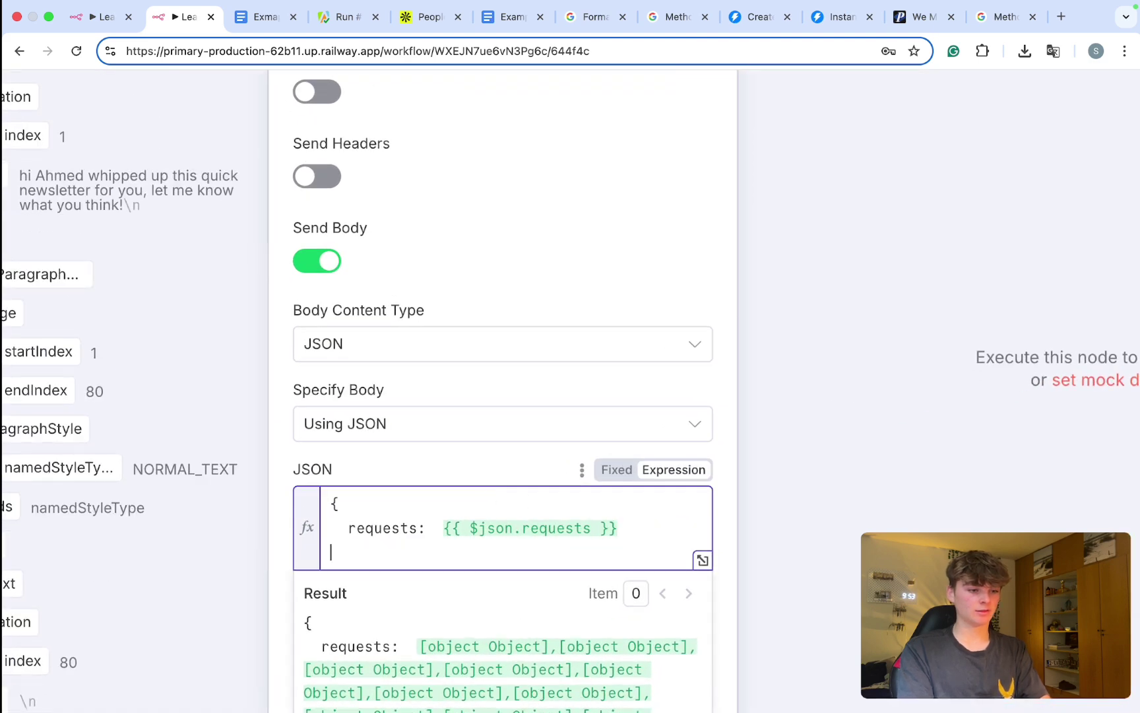
Step: Wrap $json.requests in JSON.stringify() and select the whole body expression
{"action": "left_click", "coordinate": [442, 528]}
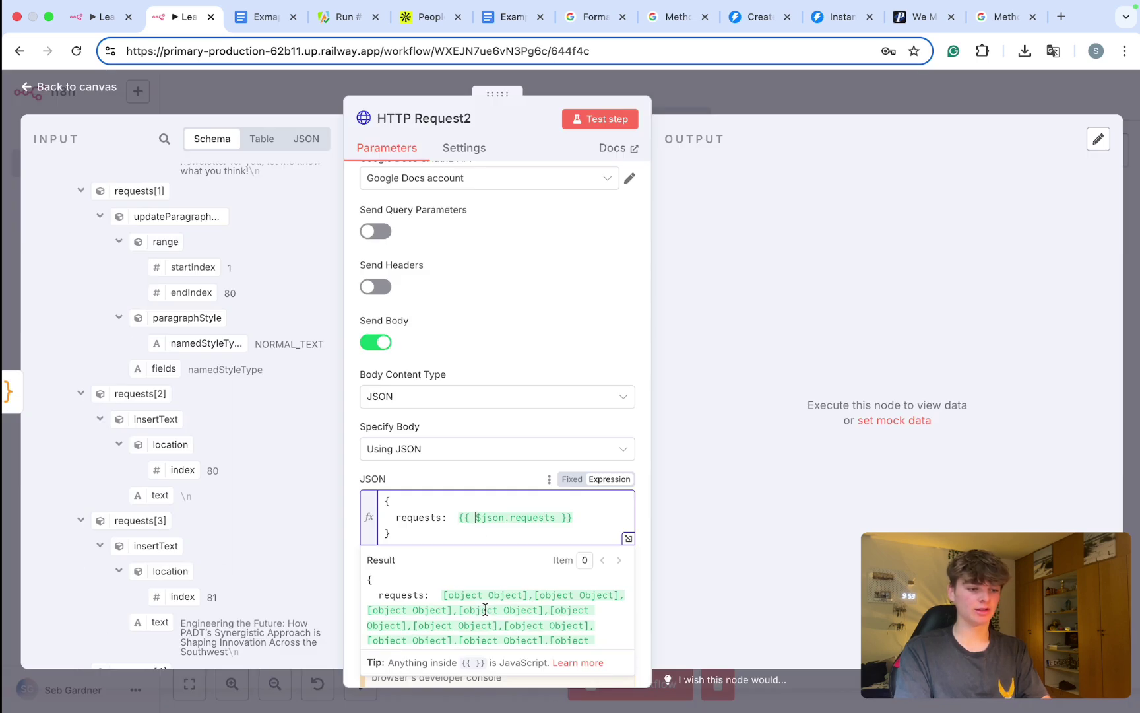
{"action": "scroll", "coordinate": [476, 693], "scroll_direction": "down", "scroll_amount": 3}
{"action": "left_click_drag", "start_coordinate": [528, 692], "coordinate": [376, 622]}
{"action": "left_click_drag", "start_coordinate": [413, 580], "coordinate": [345, 575]}
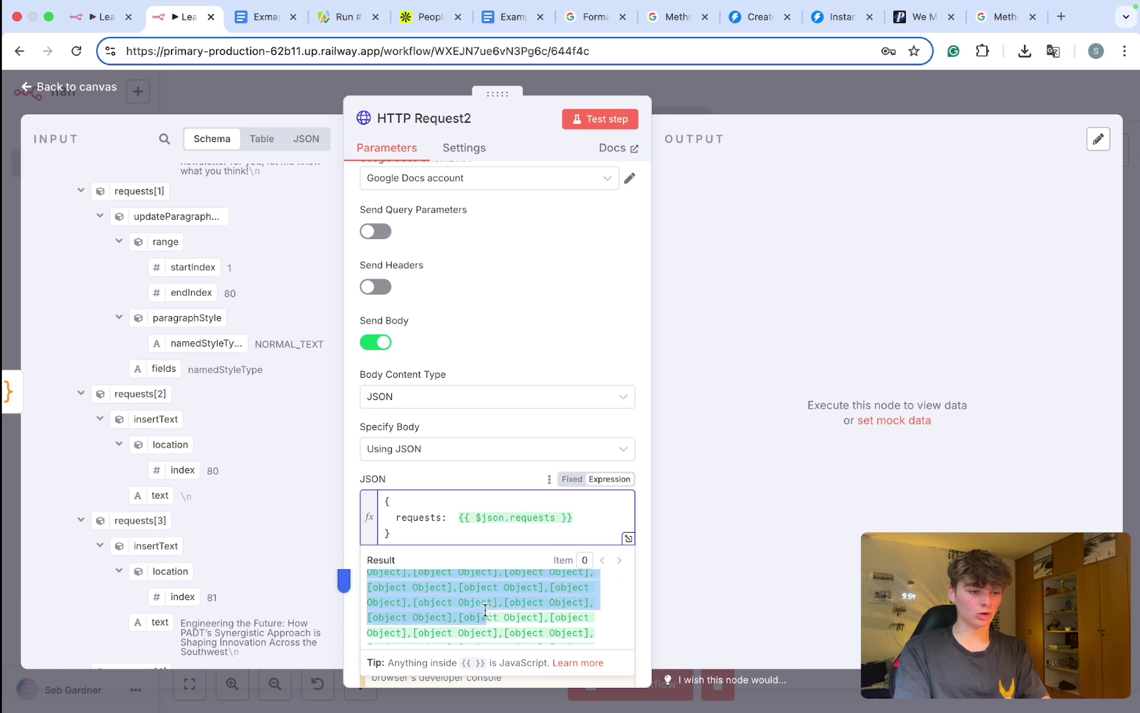
{"action": "left_click", "coordinate": [474, 516]}
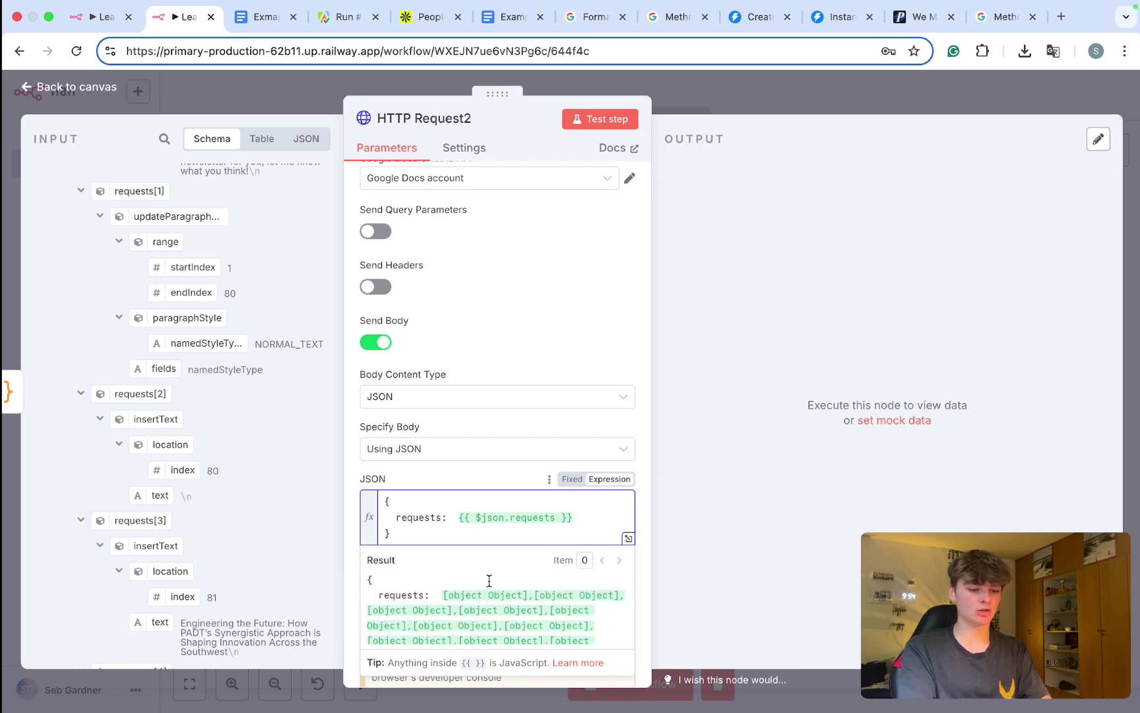
{"action": "type", "text": "JSON.s"}
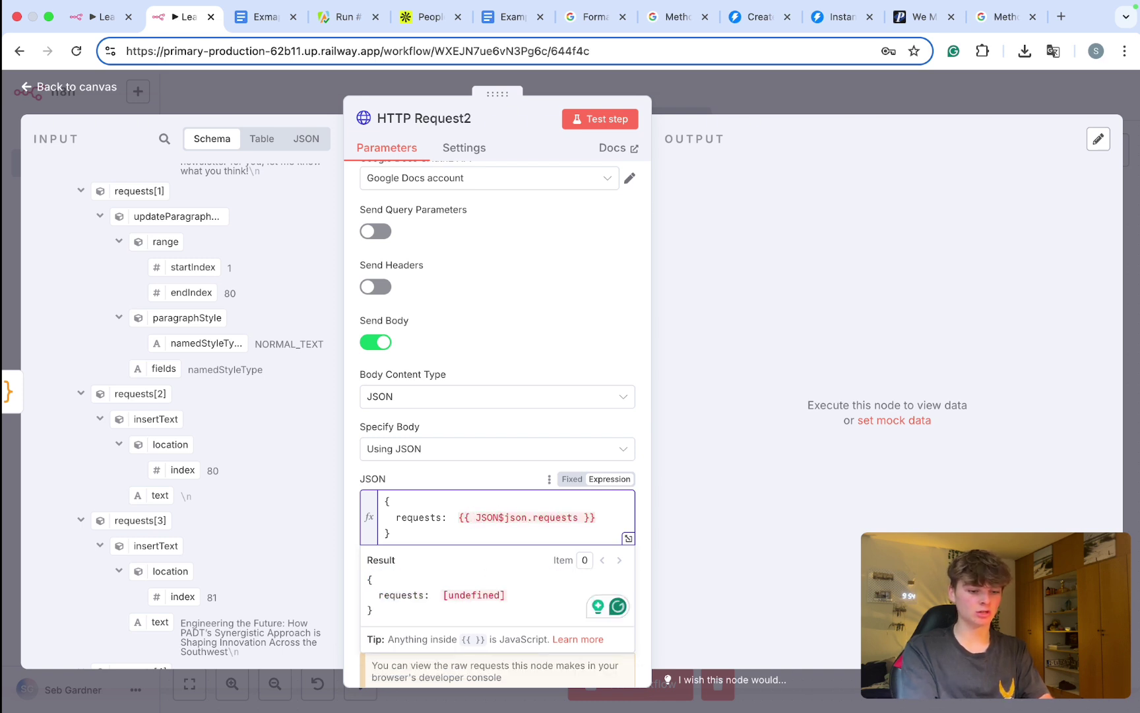
{"action": "type", "text": "tringify"}
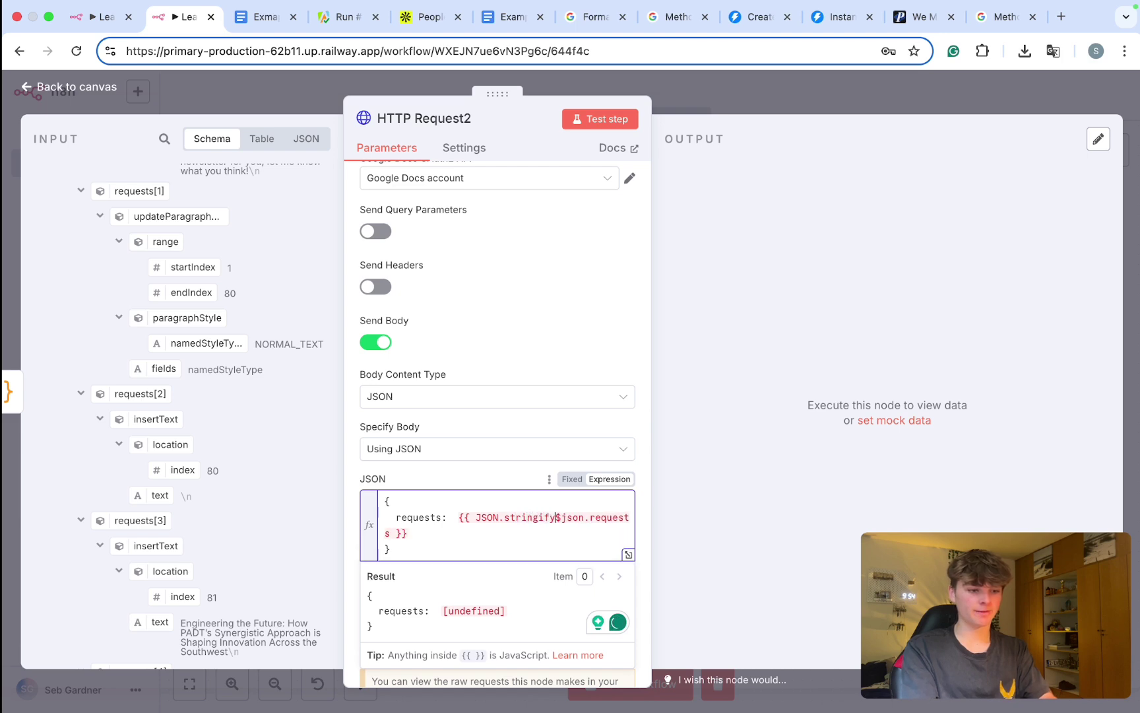
{"action": "type", "text": "("}
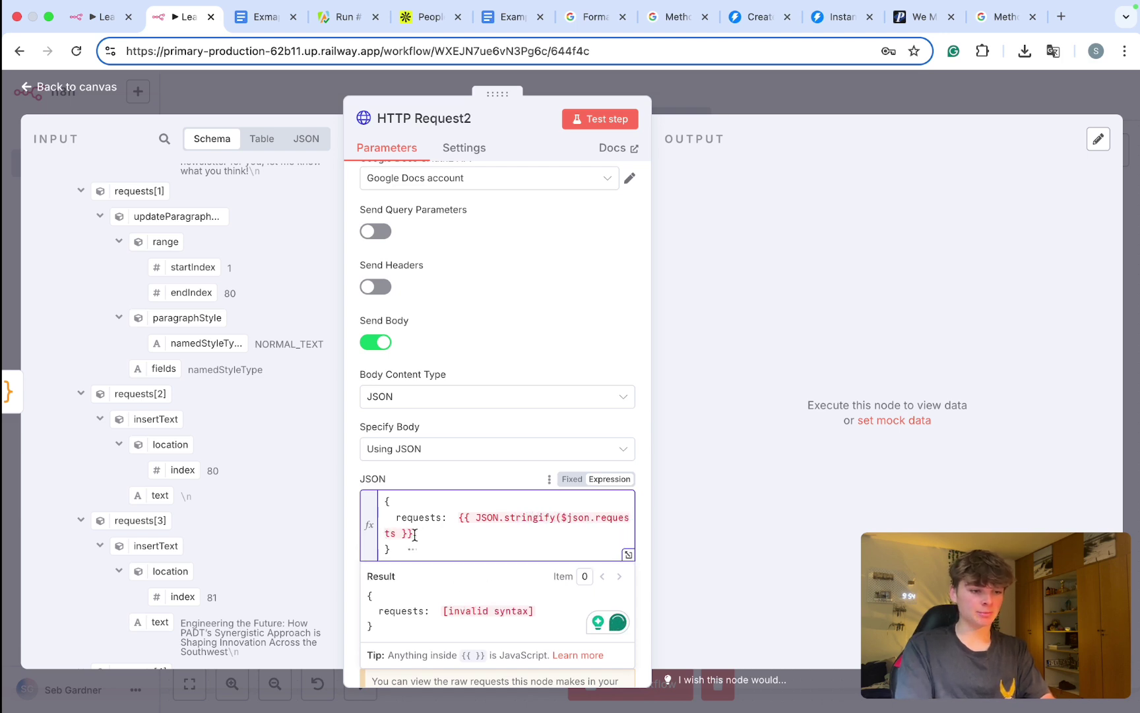
{"action": "left_click", "coordinate": [395, 533]}
{"action": "type", "text": ")"}
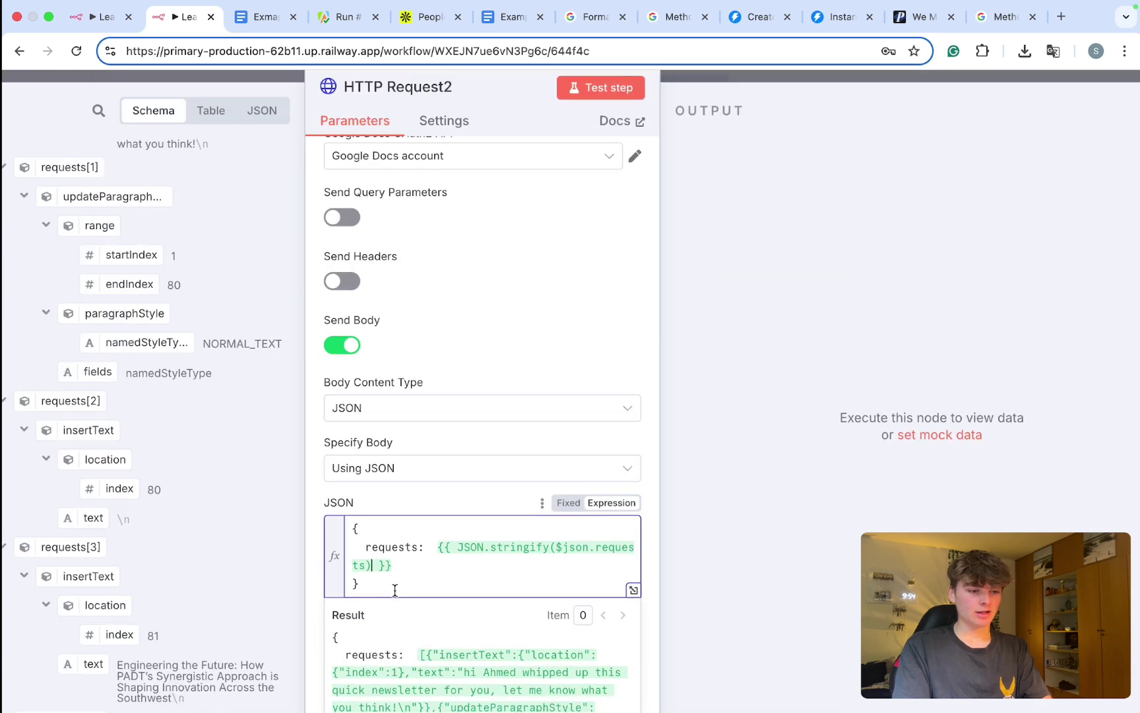
{"action": "left_click_drag", "start_coordinate": [394, 589], "coordinate": [340, 537]}
{"action": "key", "text": "super+c"}
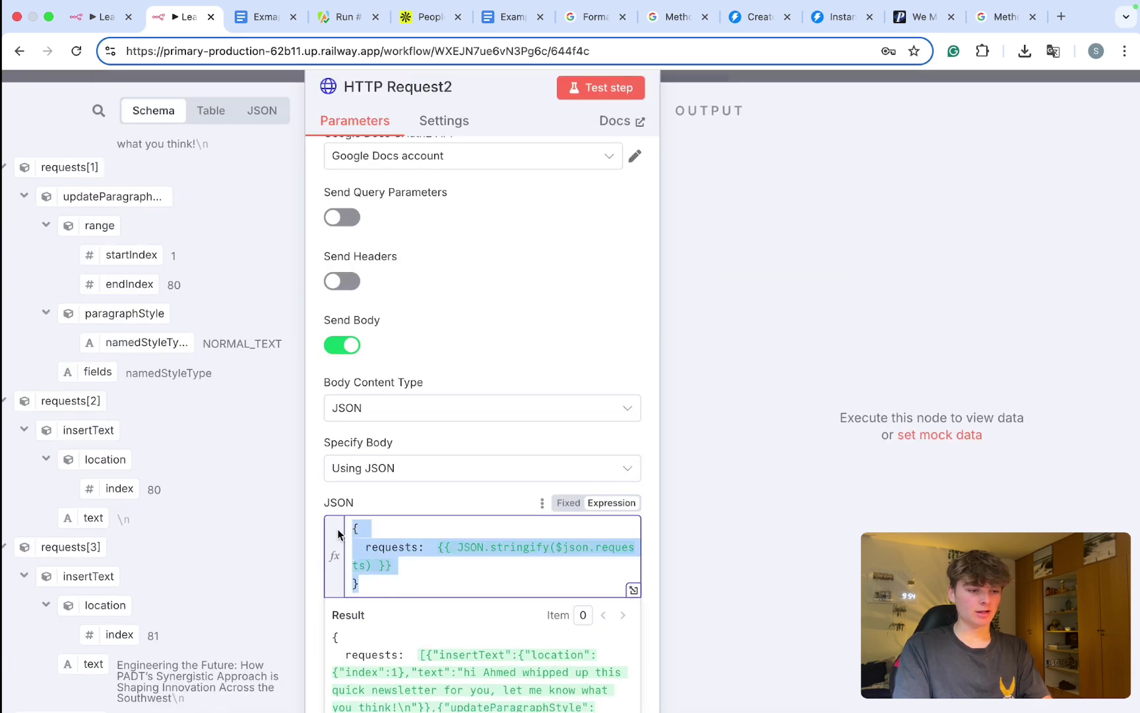
Step: Ask ChatGPT to format the copied request body into proper JSON
{"action": "key", "text": "super+t"}
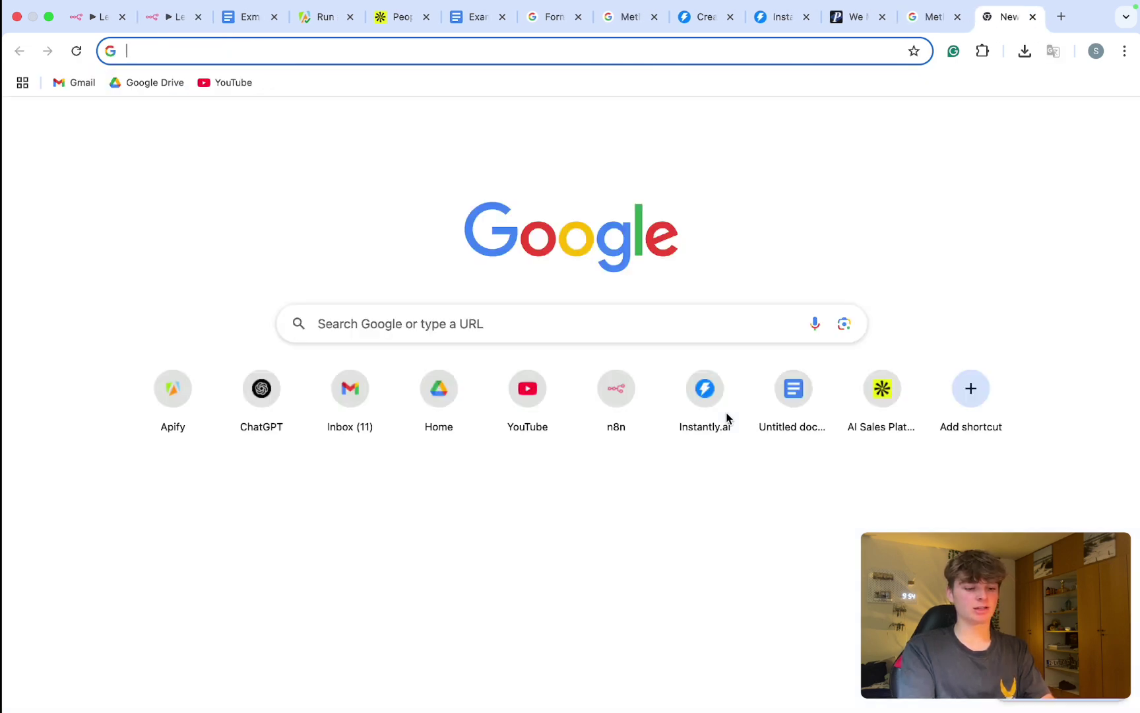
{"action": "type", "text": "chatgpt.com"}
{"action": "key", "text": "Return"}
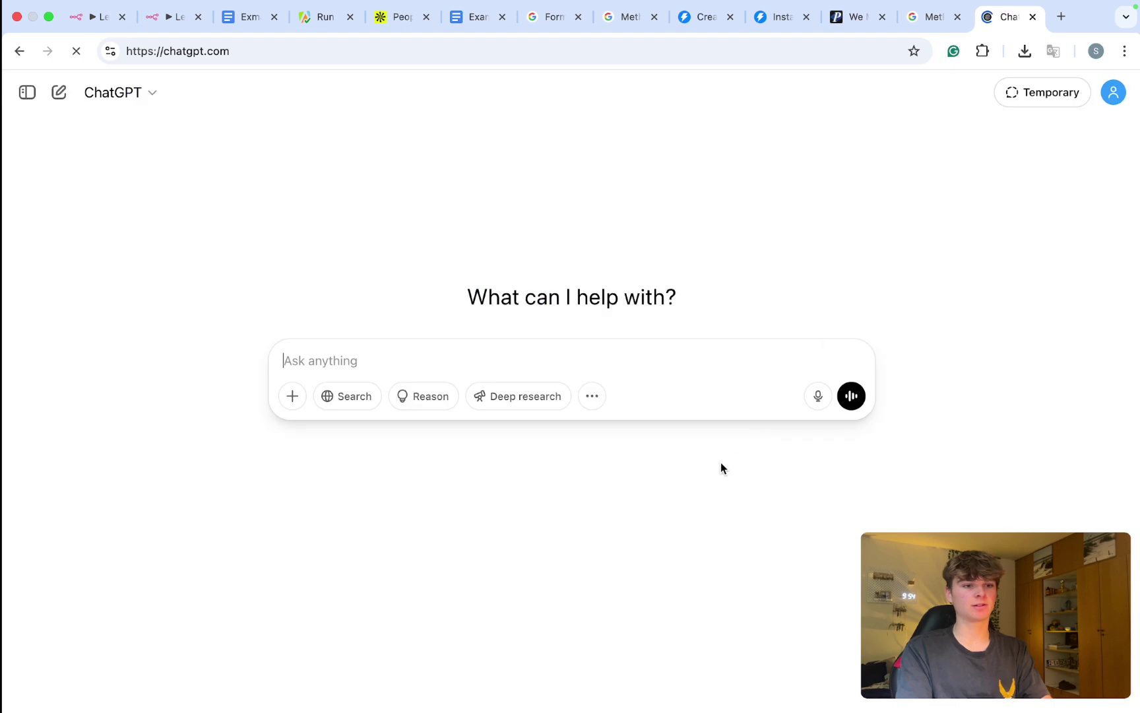
{"action": "type", "text": "can you format this into pro"}
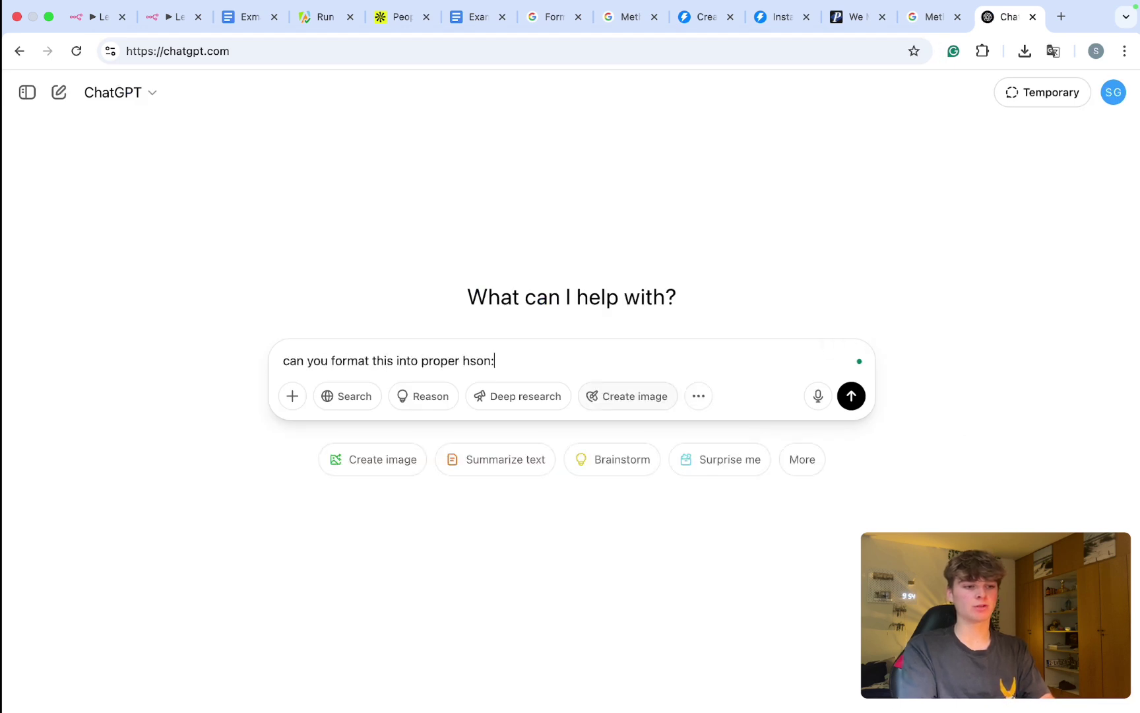
{"action": "type", "text": "per hso"}
{"action": "key", "text": "BackSpace"}
{"action": "key", "text": "BackSpace"}
{"action": "key", "text": "BackSpace"}
{"action": "type", "text": "json:"}
{"action": "key", "text": "shift+Return"}
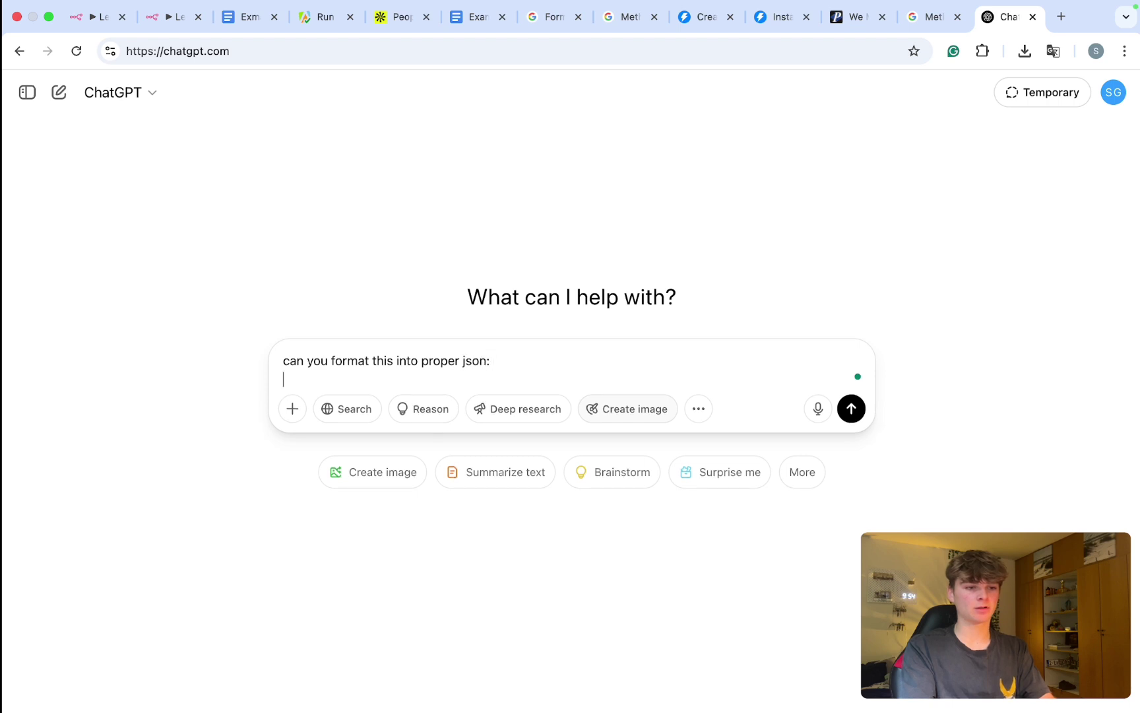
{"action": "key", "text": "super+v"}
{"action": "key", "text": "Return"}
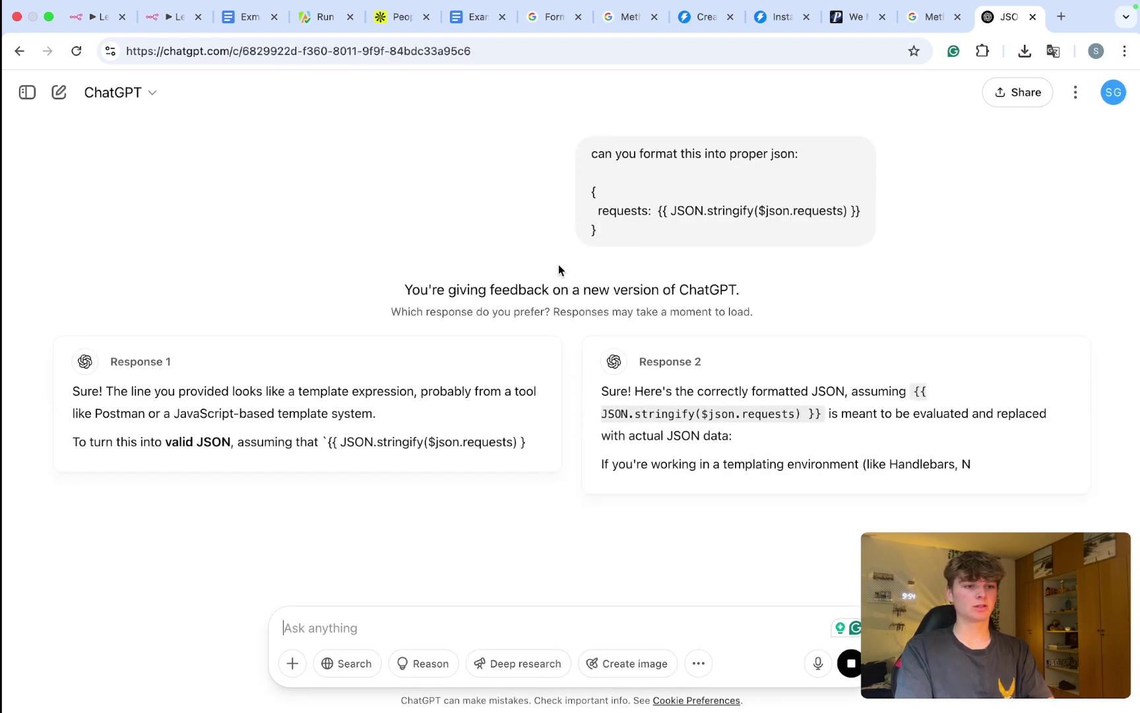
Step: Compare the answers and mark Response 2, which quotes "requests", as preferred
{"action": "double_click", "coordinate": [599, 212]}
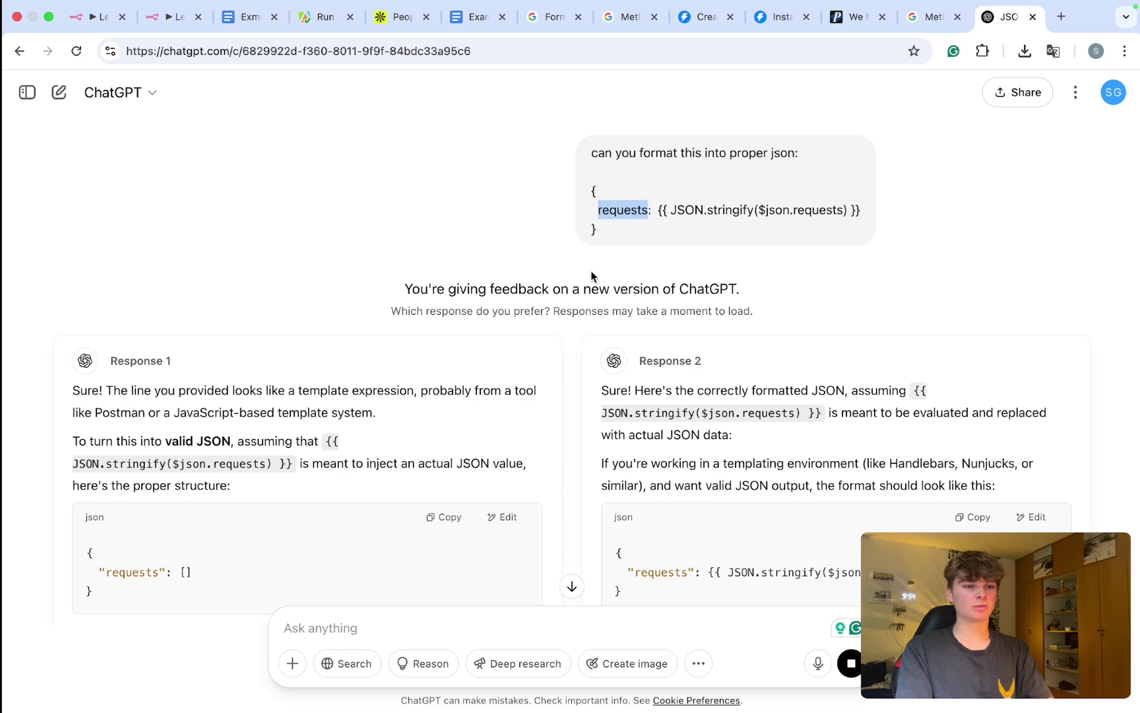
{"action": "scroll", "coordinate": [455, 356], "scroll_direction": "down", "scroll_amount": 3}
{"action": "scroll", "coordinate": [441, 356], "scroll_direction": "down", "scroll_amount": 1}
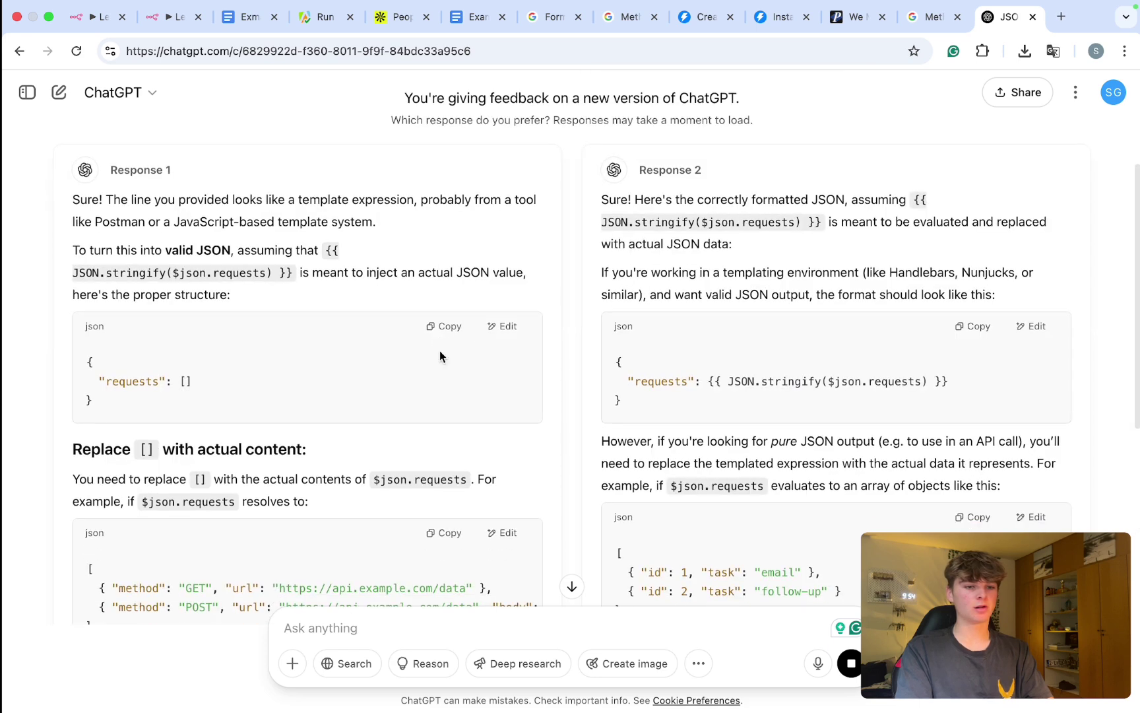
{"action": "left_click_drag", "start_coordinate": [621, 382], "coordinate": [757, 381]}
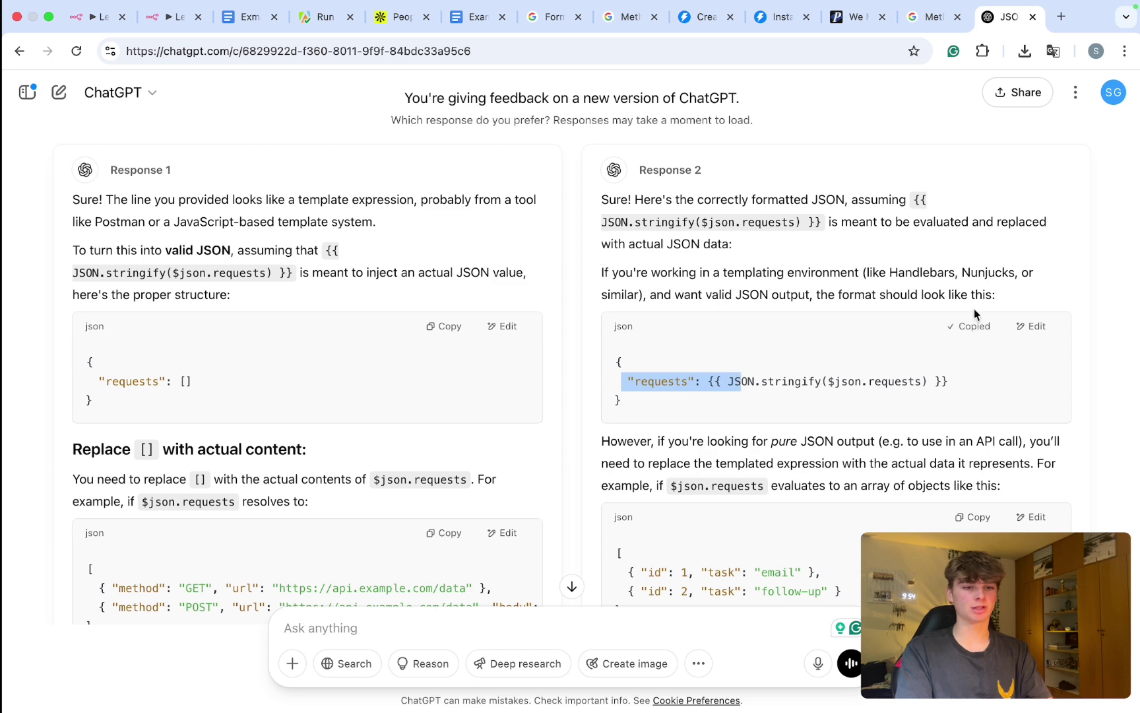
{"action": "scroll", "coordinate": [726, 330], "scroll_direction": "down", "scroll_amount": 6}
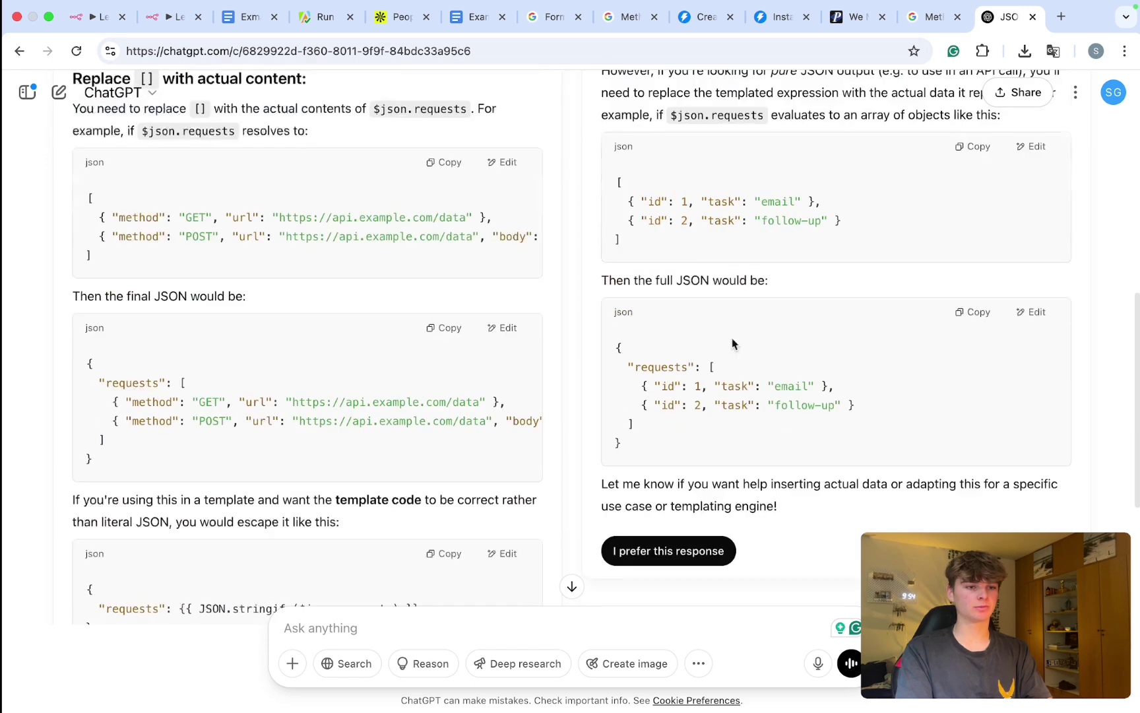
{"action": "left_click", "coordinate": [636, 559]}
{"action": "scroll", "coordinate": [594, 277], "scroll_direction": "up", "scroll_amount": 7}
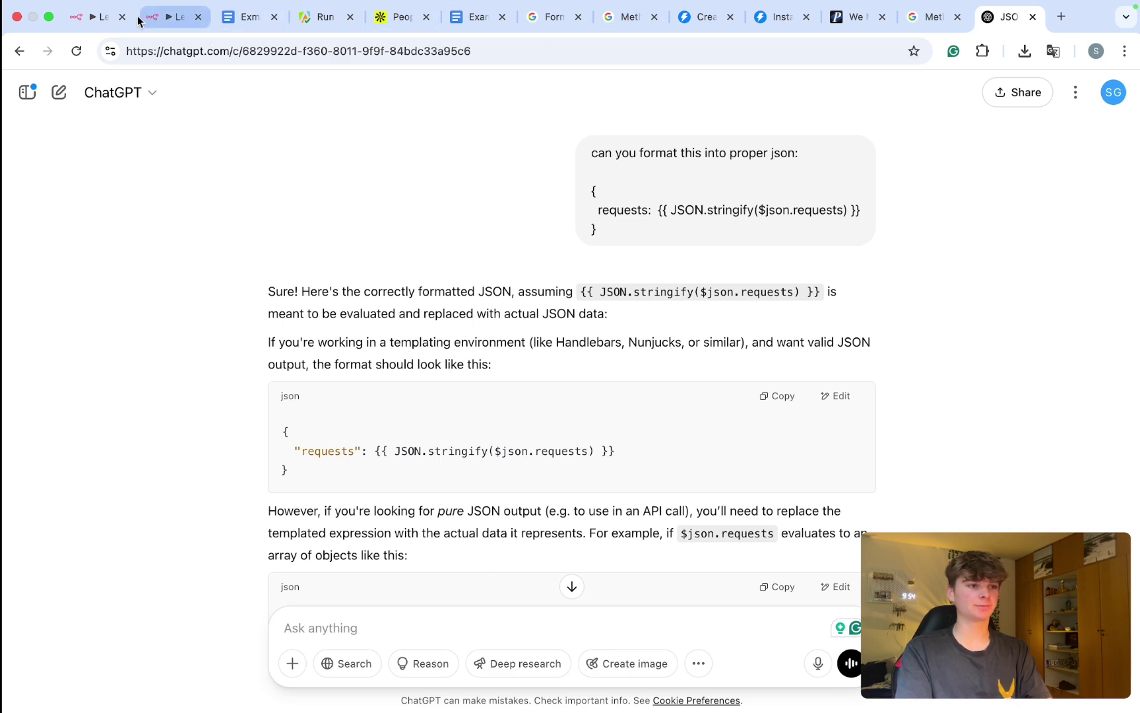
Step: Replace the body with the quoted JSON { "requests": {{ JSON.stringify($json.requests) }} }
{"action": "left_click", "coordinate": [176, 25]}
{"action": "type", "text": "{   \"requests\": {{ JSON.stringify($json.requests) }} }"}
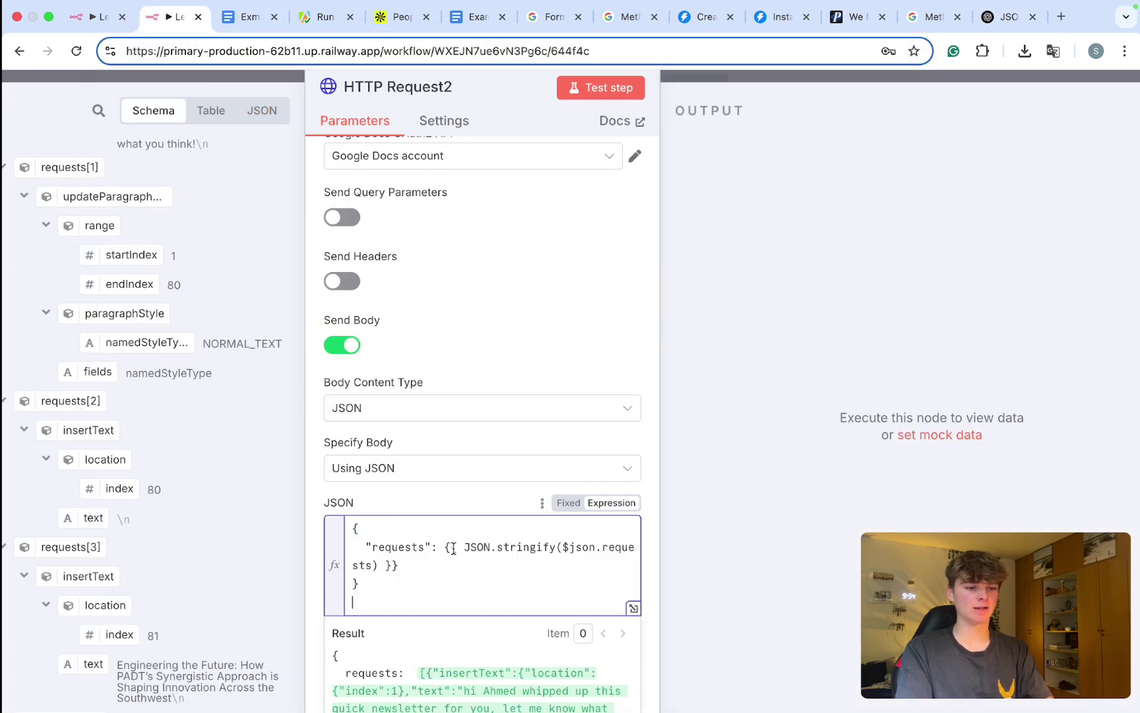
{"action": "left_click", "coordinate": [476, 445]}
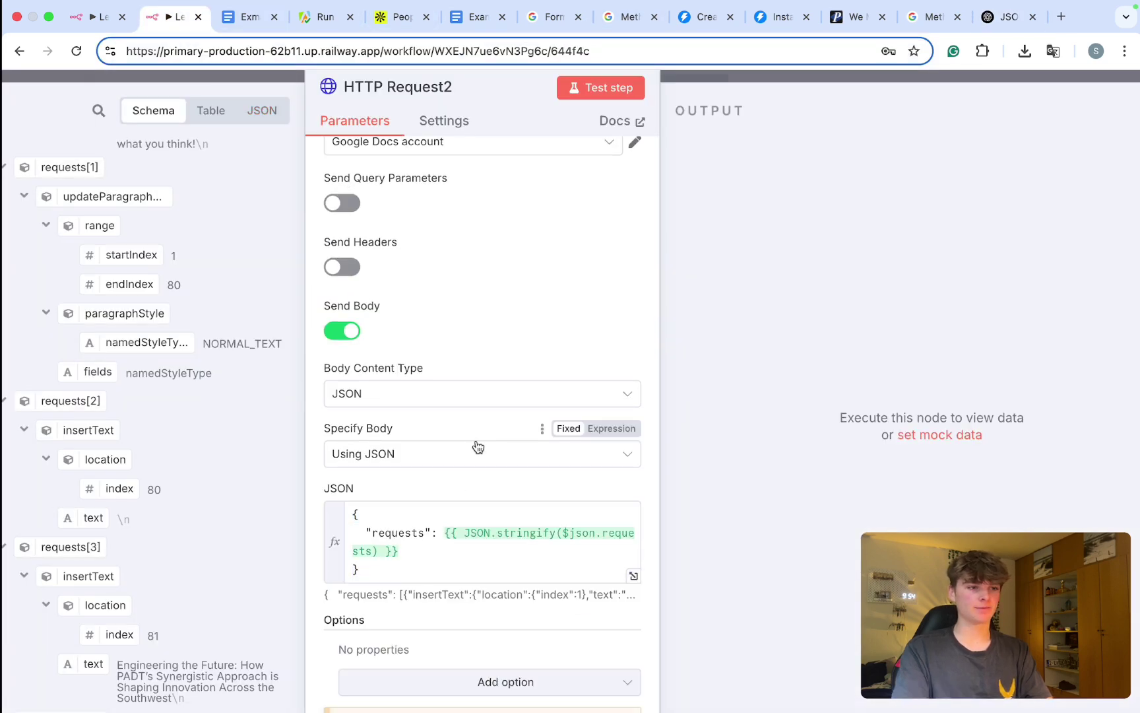
{"action": "scroll", "coordinate": [478, 446], "scroll_direction": "up", "scroll_amount": 2}
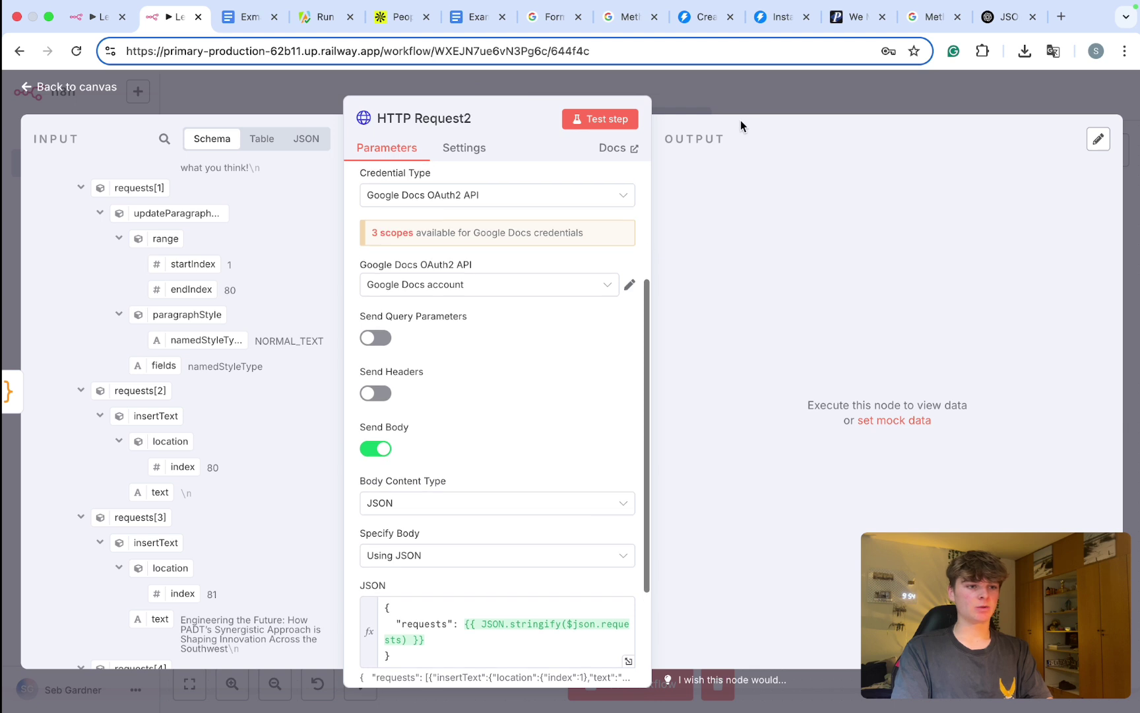
Step: Rename HTTP Request2 to 'Insert Newlsetter Info Formatting'
{"action": "left_click", "coordinate": [461, 123]}
{"action": "key", "text": "BackSpace"}
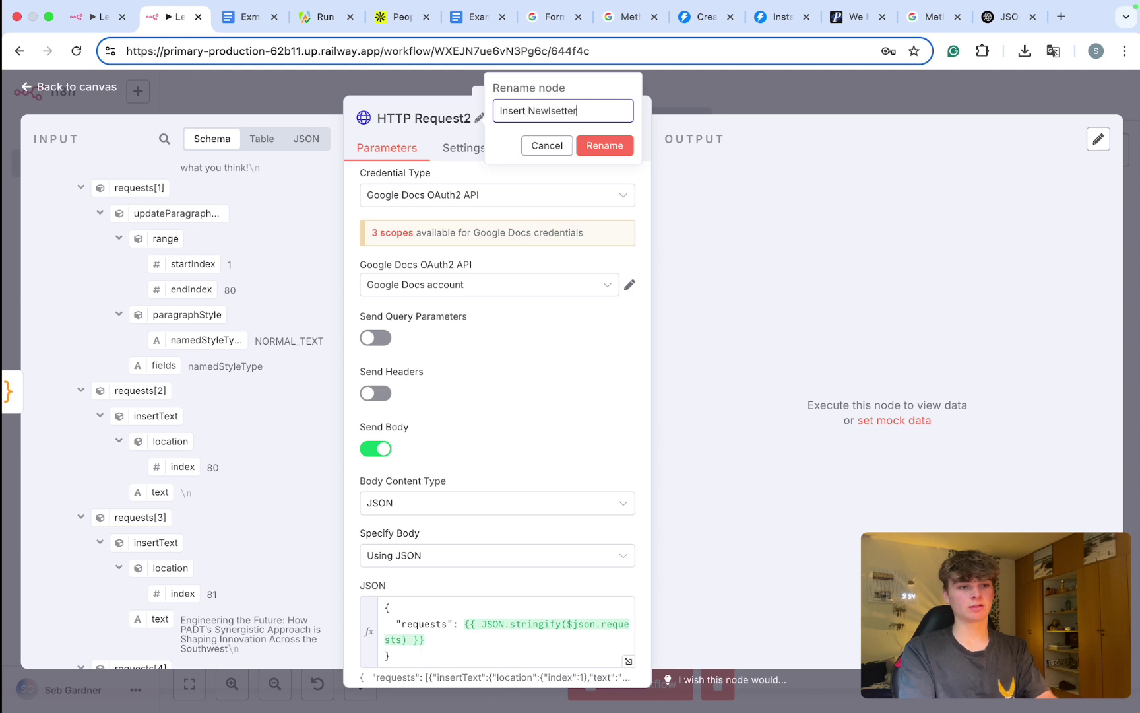
{"action": "type", "text": "Insert Newlsetter Info Formatting"}
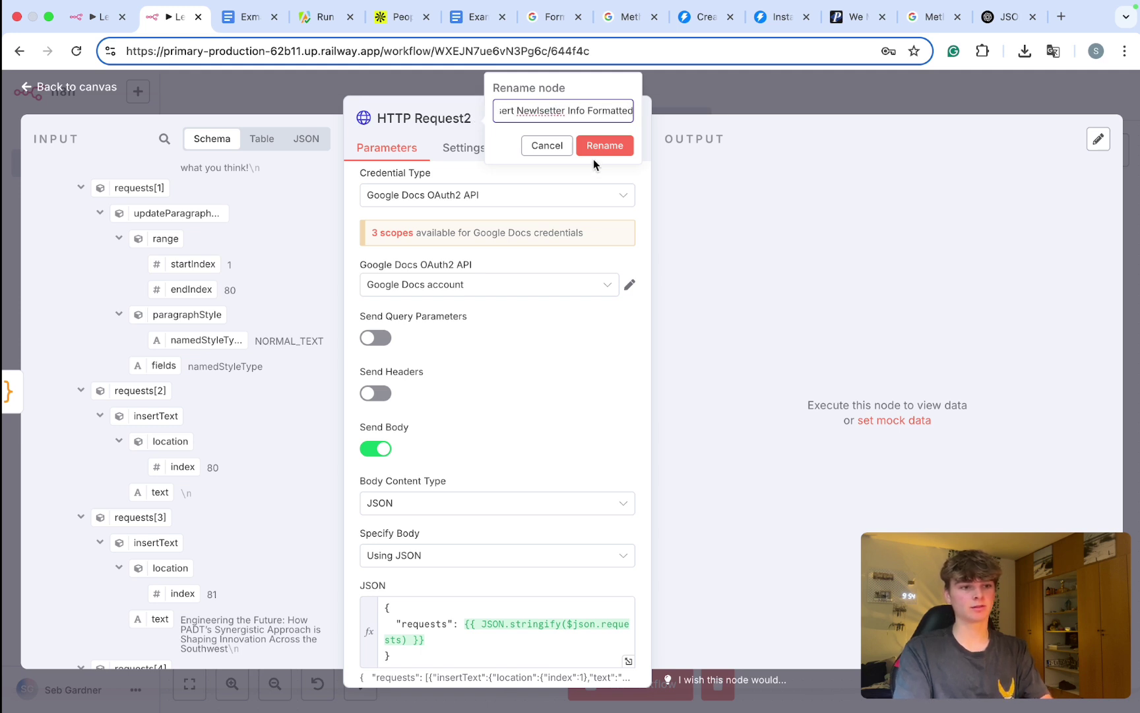
{"action": "key", "text": "Return"}
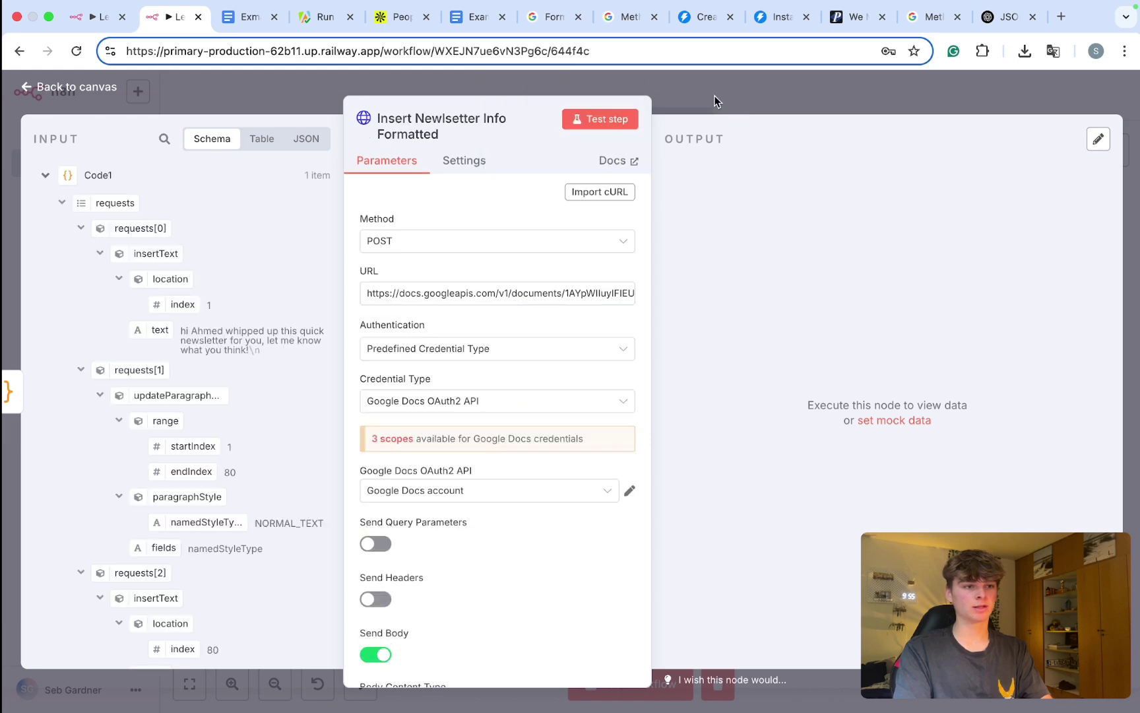
Step: Run the whole workflow and check the formatted newsletter in the Exmaple Newsletter doc
{"action": "left_click", "coordinate": [714, 101]}
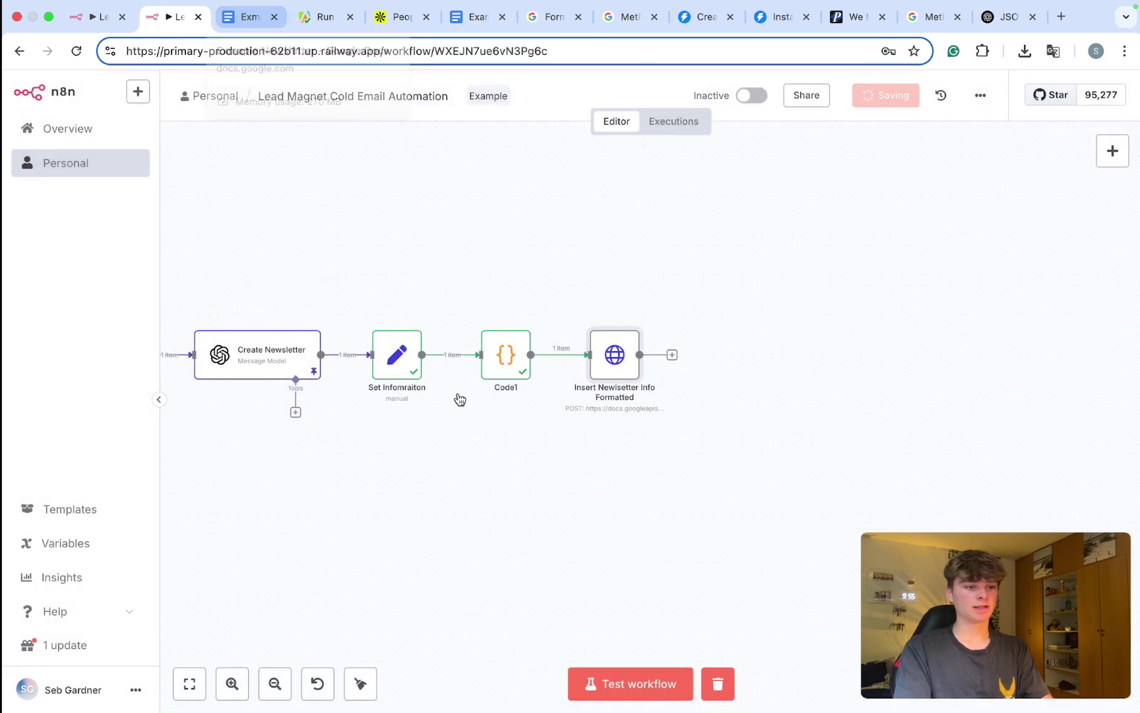
{"action": "key", "text": "super+Return"}
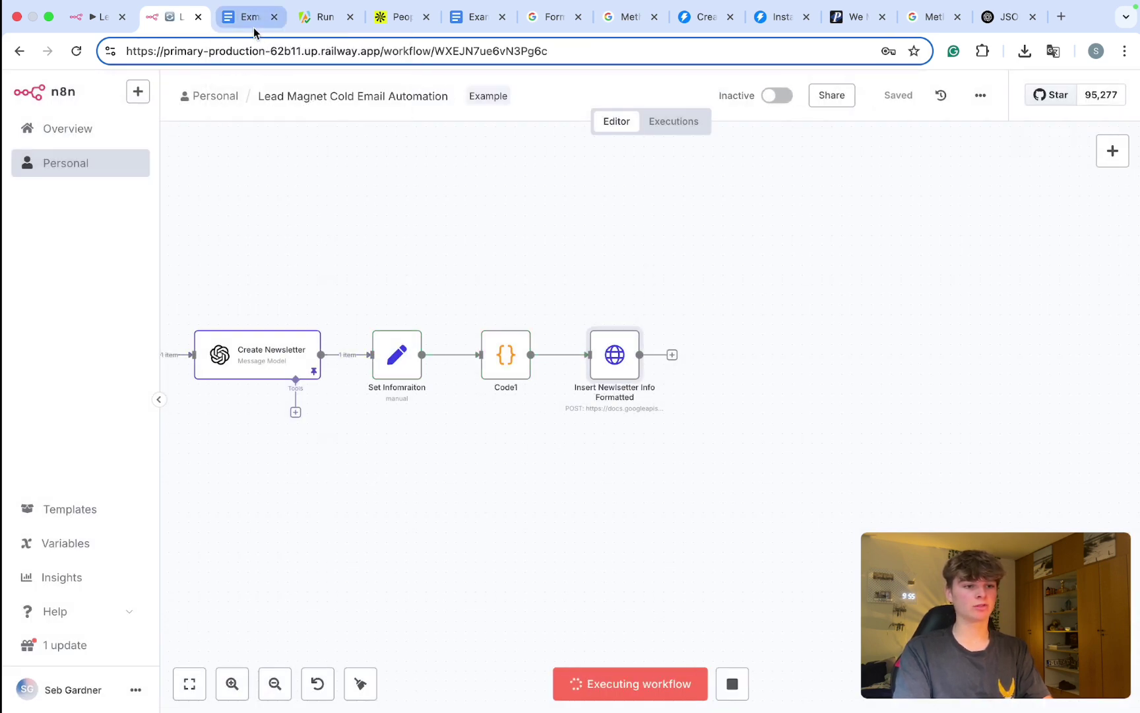
{"action": "left_click", "coordinate": [249, 20]}
{"action": "left_click", "coordinate": [418, 354]}
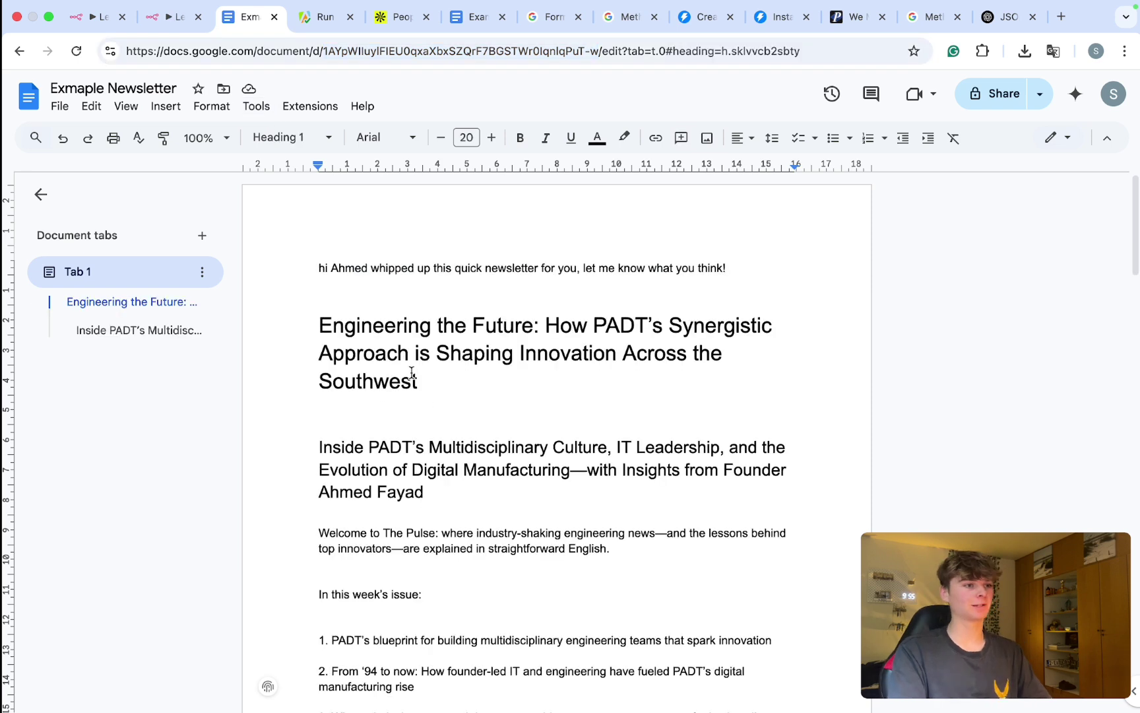
{"action": "left_click_drag", "start_coordinate": [319, 268], "coordinate": [443, 267]}
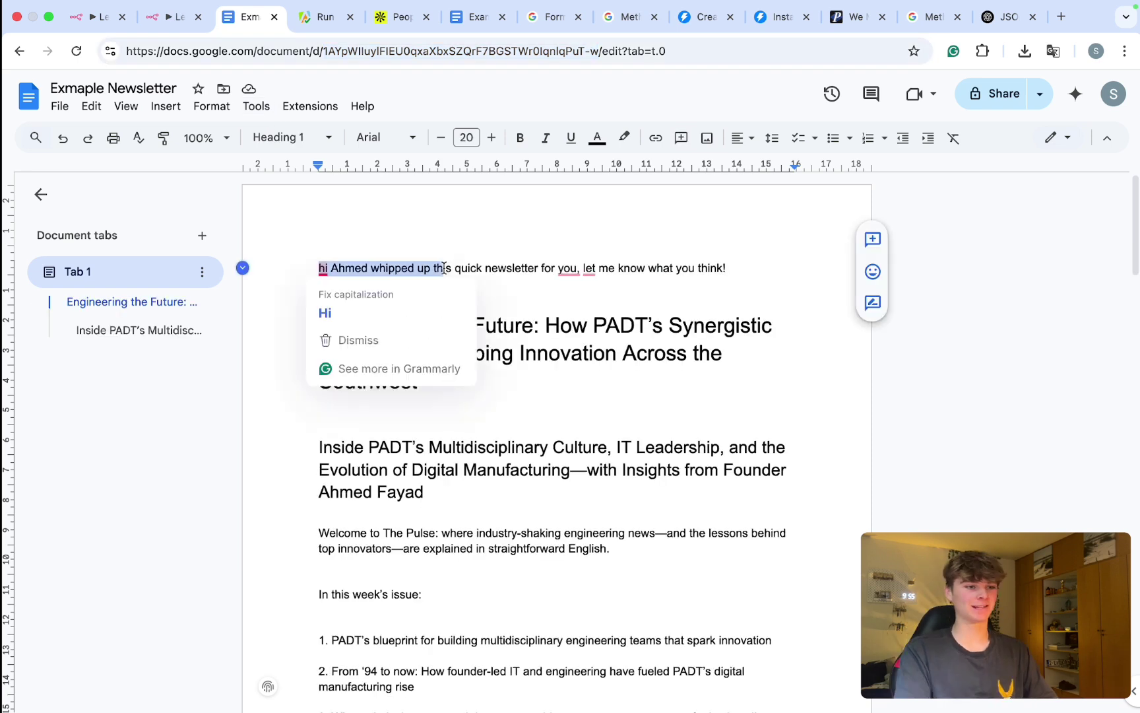
{"action": "left_click_drag", "start_coordinate": [727, 268], "coordinate": [343, 259]}
{"action": "left_click", "coordinate": [418, 270]}
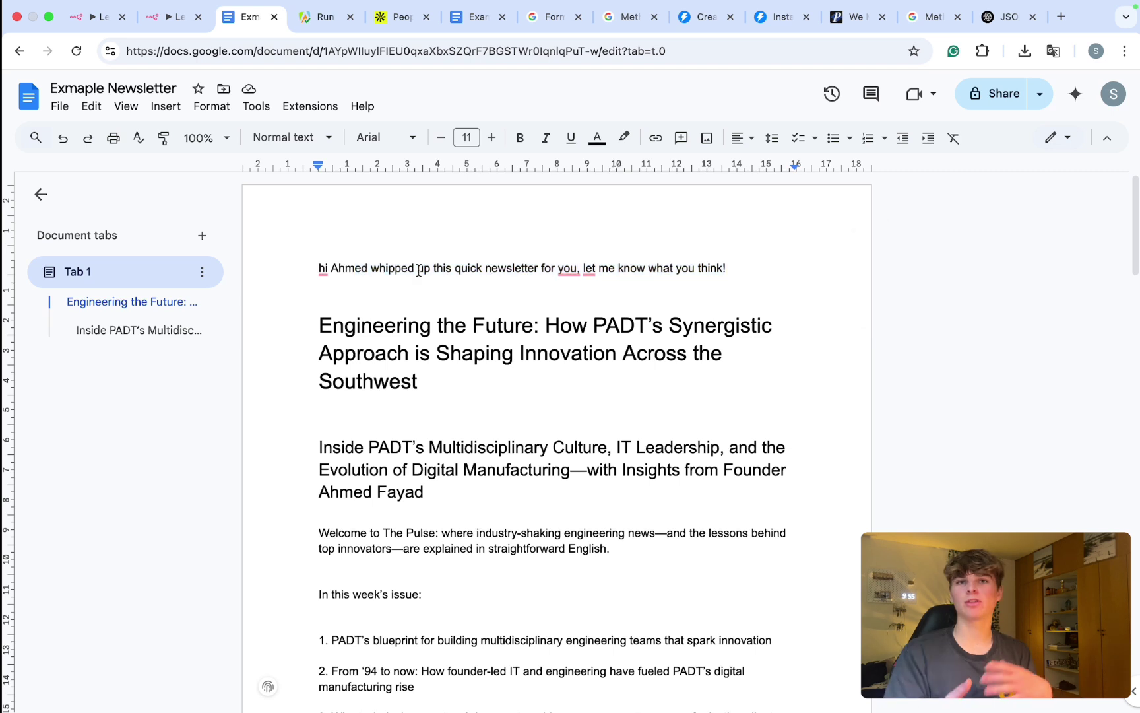
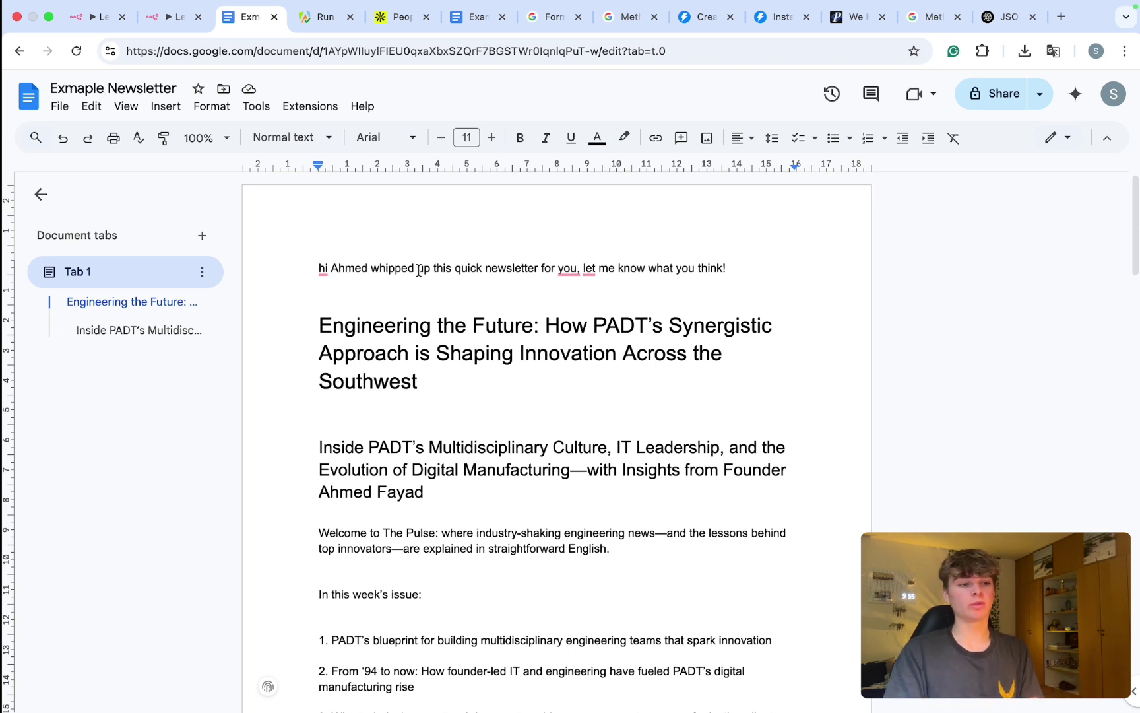
Step: Check the personalised greeting, main title and subheading styles at the top of the newsletter
{"action": "left_click_drag", "start_coordinate": [318, 266], "coordinate": [741, 248]}
{"action": "left_click", "coordinate": [683, 267]}
{"action": "scroll", "coordinate": [681, 268], "scroll_direction": "down", "scroll_amount": 1}
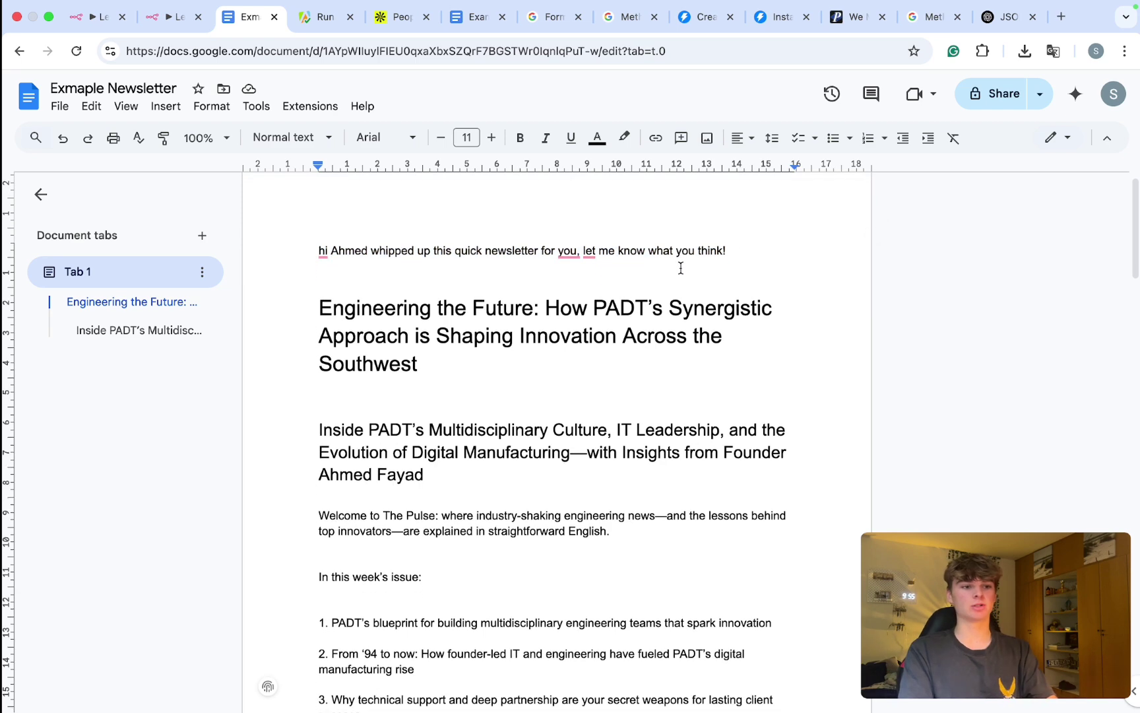
{"action": "double_click", "coordinate": [346, 239]}
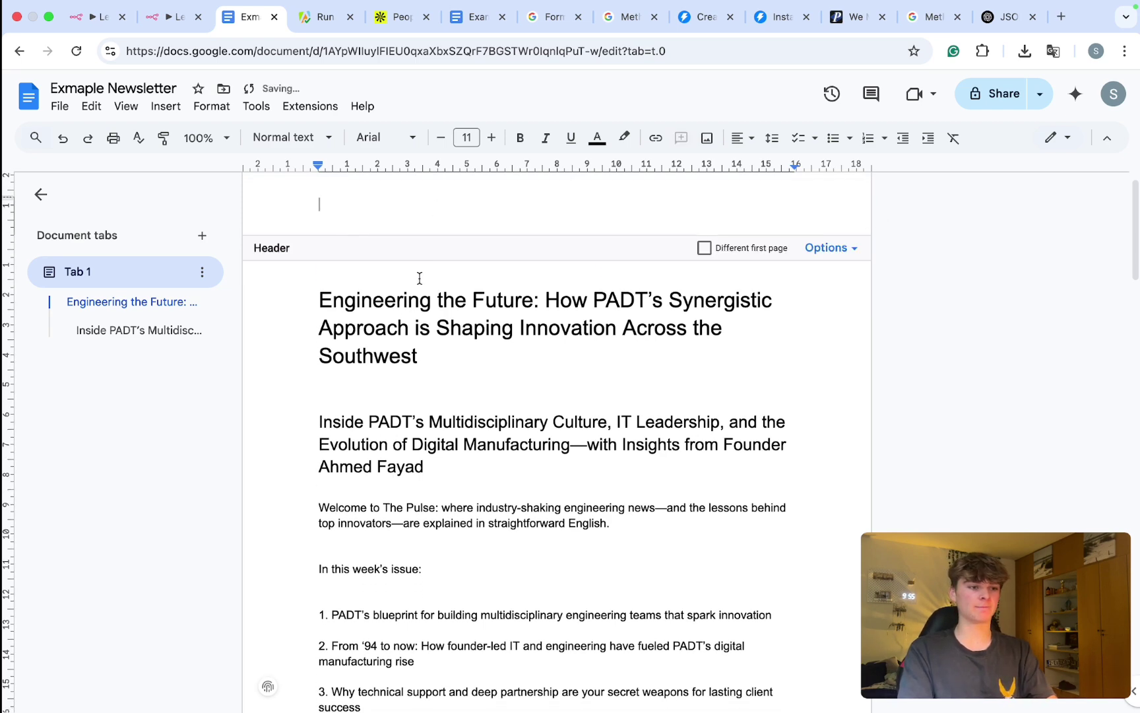
{"action": "left_click", "coordinate": [402, 300]}
{"action": "scroll", "coordinate": [402, 305], "scroll_direction": "down", "scroll_amount": 3}
{"action": "scroll", "coordinate": [404, 310], "scroll_direction": "down", "scroll_amount": 4}
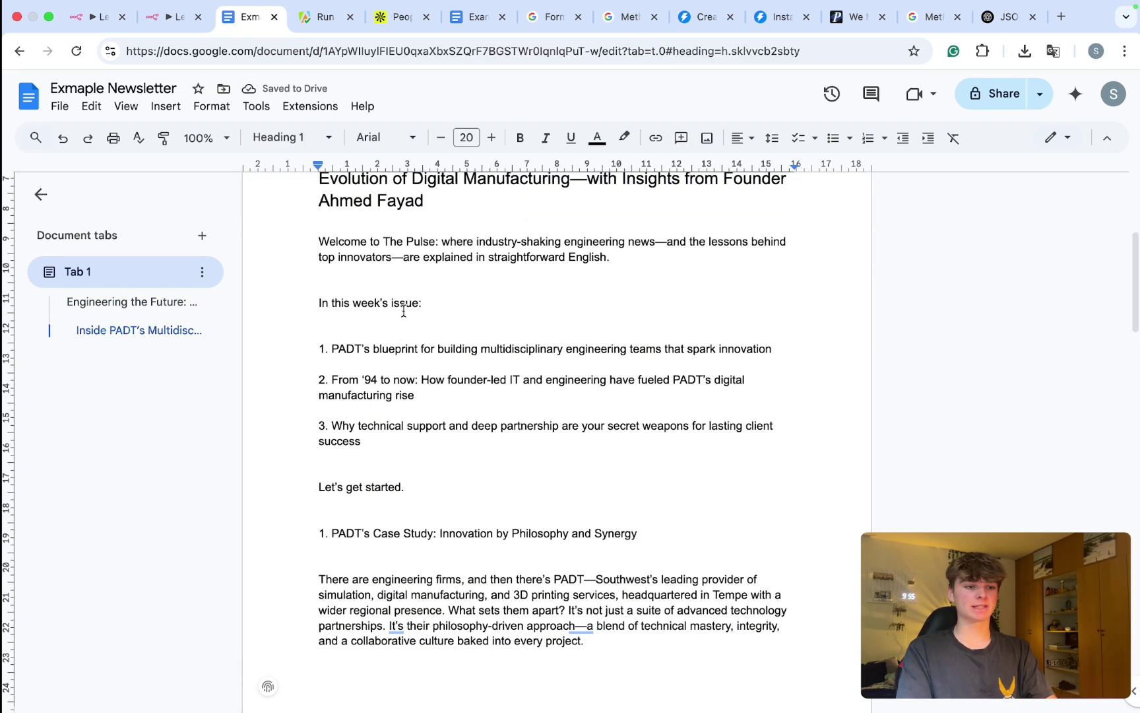
{"action": "scroll", "coordinate": [404, 303], "scroll_direction": "up", "scroll_amount": 6}
{"action": "left_click", "coordinate": [394, 392]}
{"action": "scroll", "coordinate": [394, 389], "scroll_direction": "down", "scroll_amount": 4}
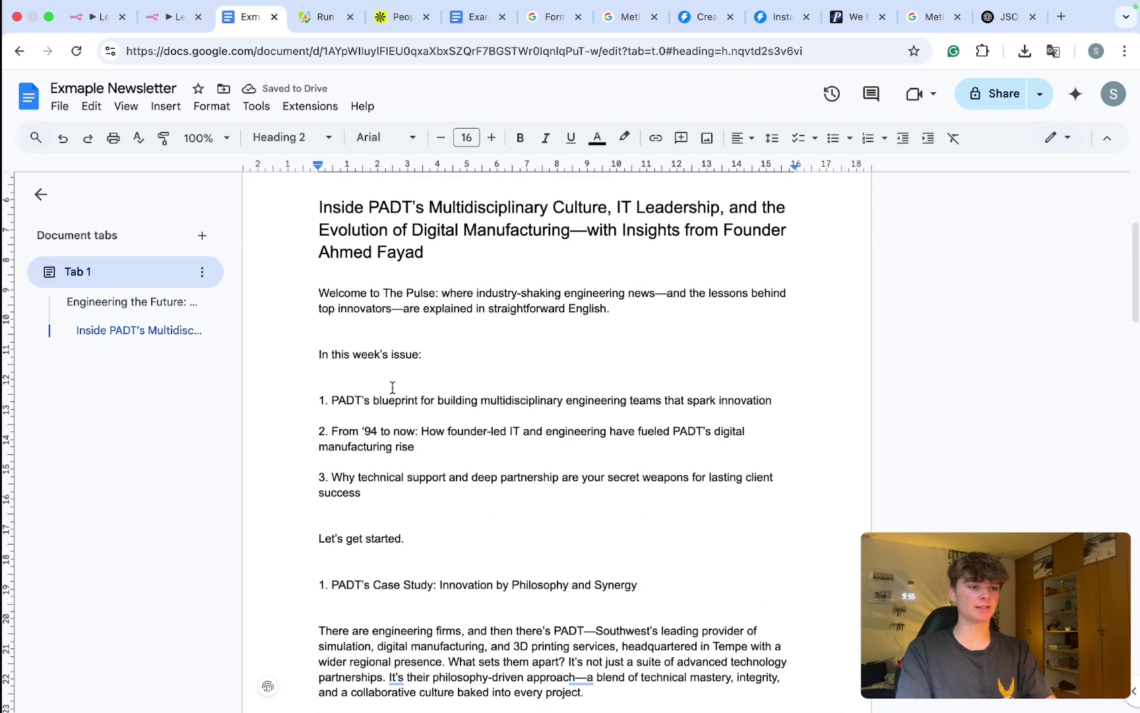
{"action": "left_click", "coordinate": [391, 326]}
{"action": "scroll", "coordinate": [392, 325], "scroll_direction": "down", "scroll_amount": 1}
{"action": "scroll", "coordinate": [391, 327], "scroll_direction": "down", "scroll_amount": 3}
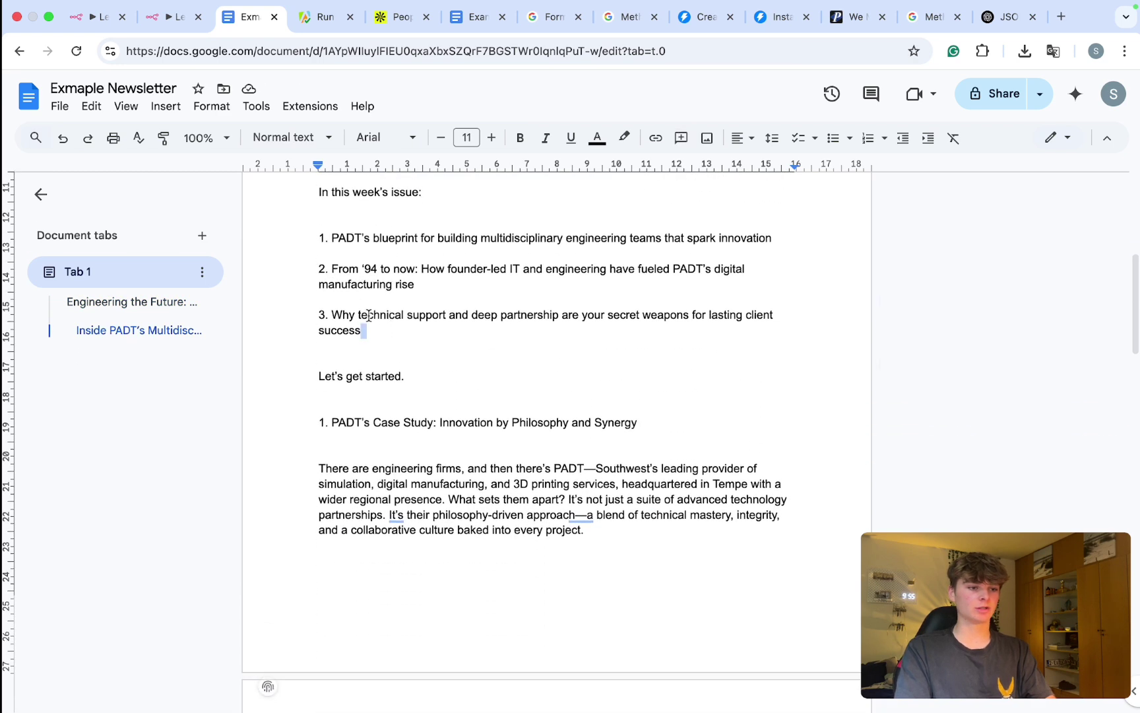
Step: Confirm the three issue bullet points are formatted as a real list
{"action": "left_click_drag", "start_coordinate": [362, 329], "coordinate": [319, 237]}
{"action": "scroll", "coordinate": [348, 317], "scroll_direction": "down", "scroll_amount": 2}
{"action": "scroll", "coordinate": [349, 318], "scroll_direction": "down", "scroll_amount": 9}
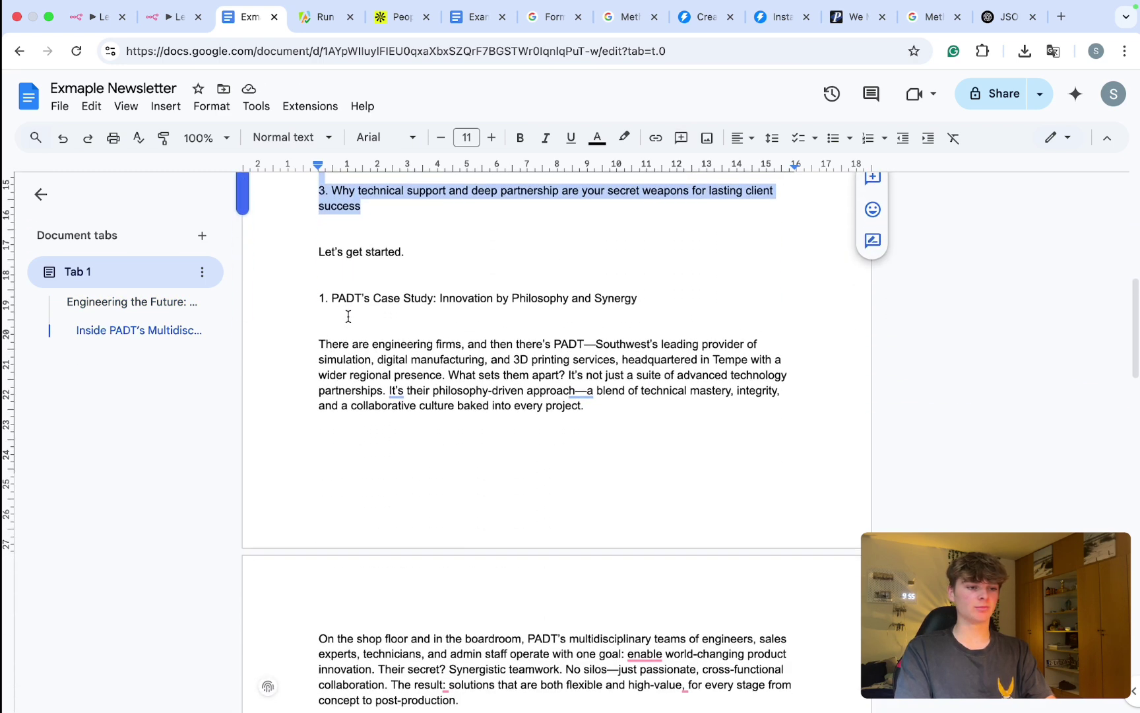
{"action": "scroll", "coordinate": [348, 316], "scroll_direction": "down", "scroll_amount": 15}
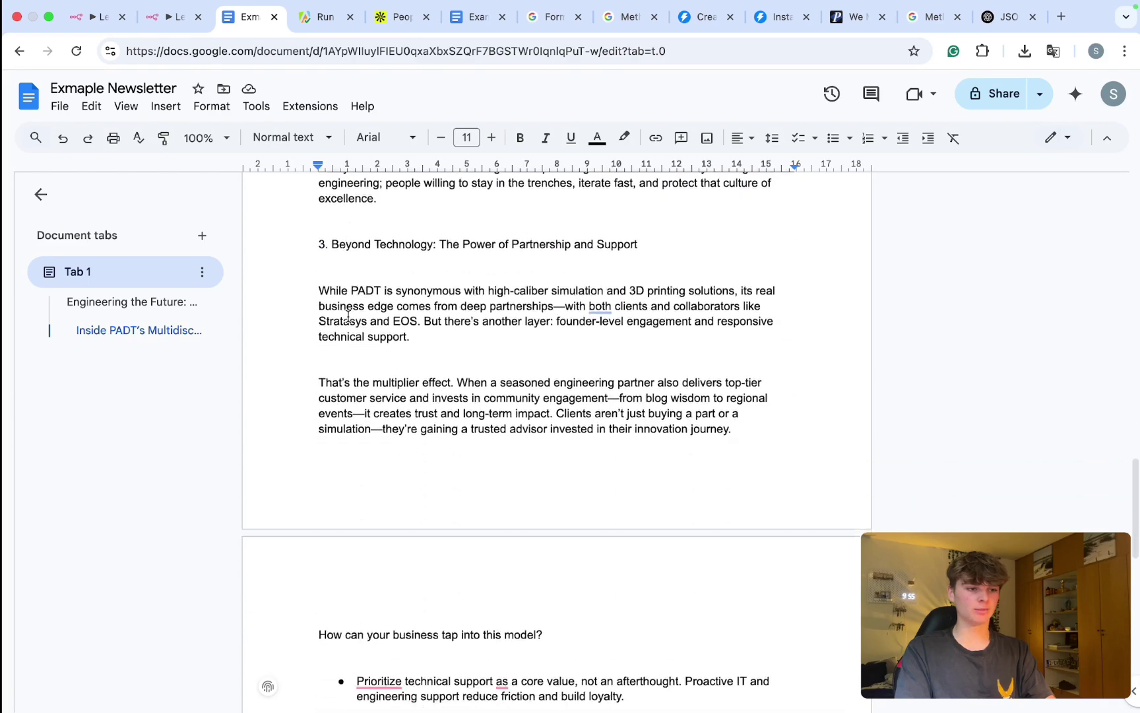
{"action": "scroll", "coordinate": [348, 318], "scroll_direction": "down", "scroll_amount": 2}
{"action": "scroll", "coordinate": [356, 310], "scroll_direction": "up", "scroll_amount": 5}
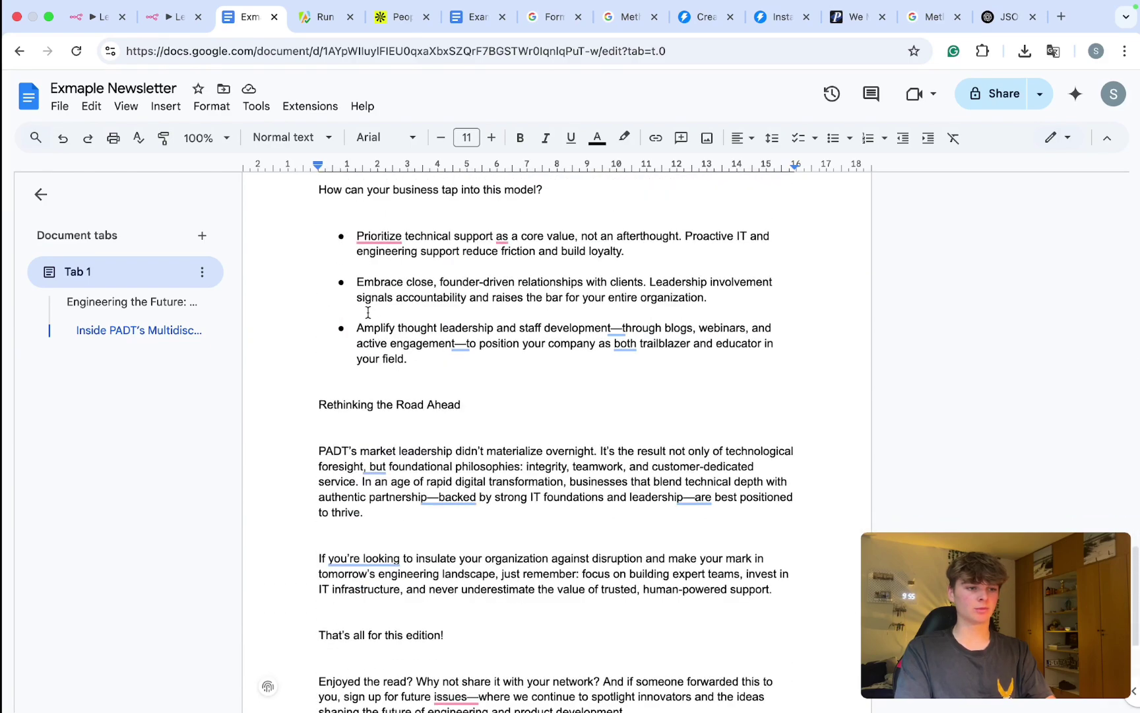
{"action": "left_click_drag", "start_coordinate": [409, 344], "coordinate": [329, 232]}
{"action": "left_click", "coordinate": [419, 326]}
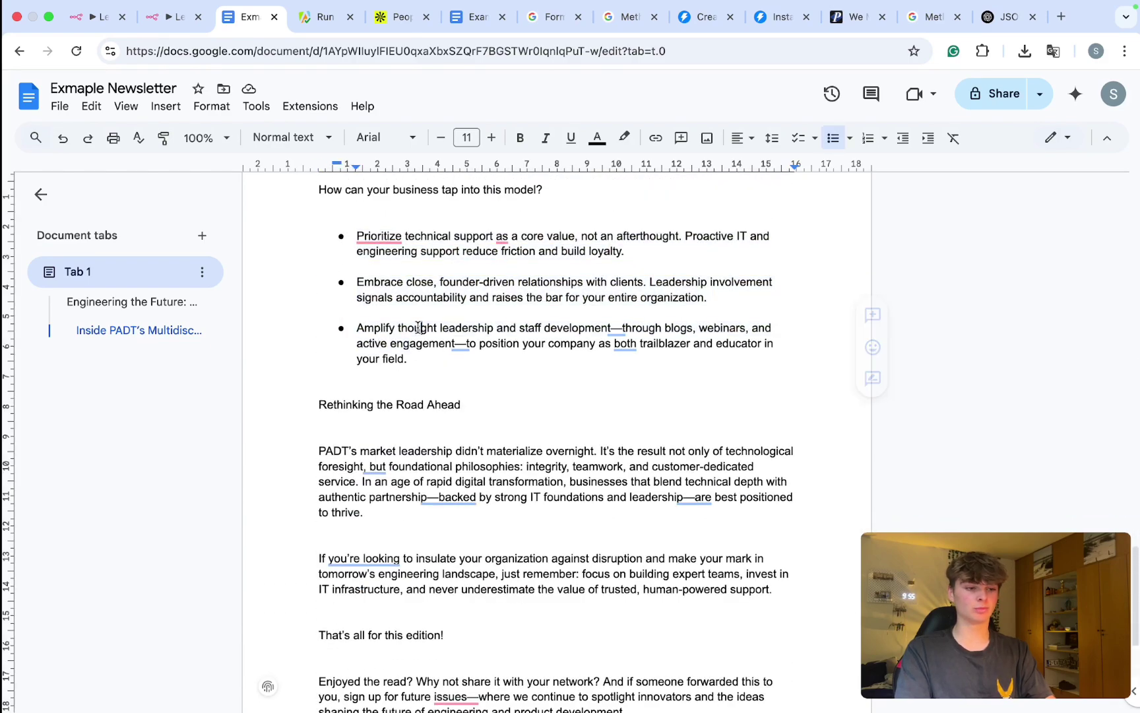
{"action": "scroll", "coordinate": [417, 326], "scroll_direction": "down", "scroll_amount": 5}
{"action": "scroll", "coordinate": [418, 327], "scroll_direction": "up", "scroll_amount": 5}
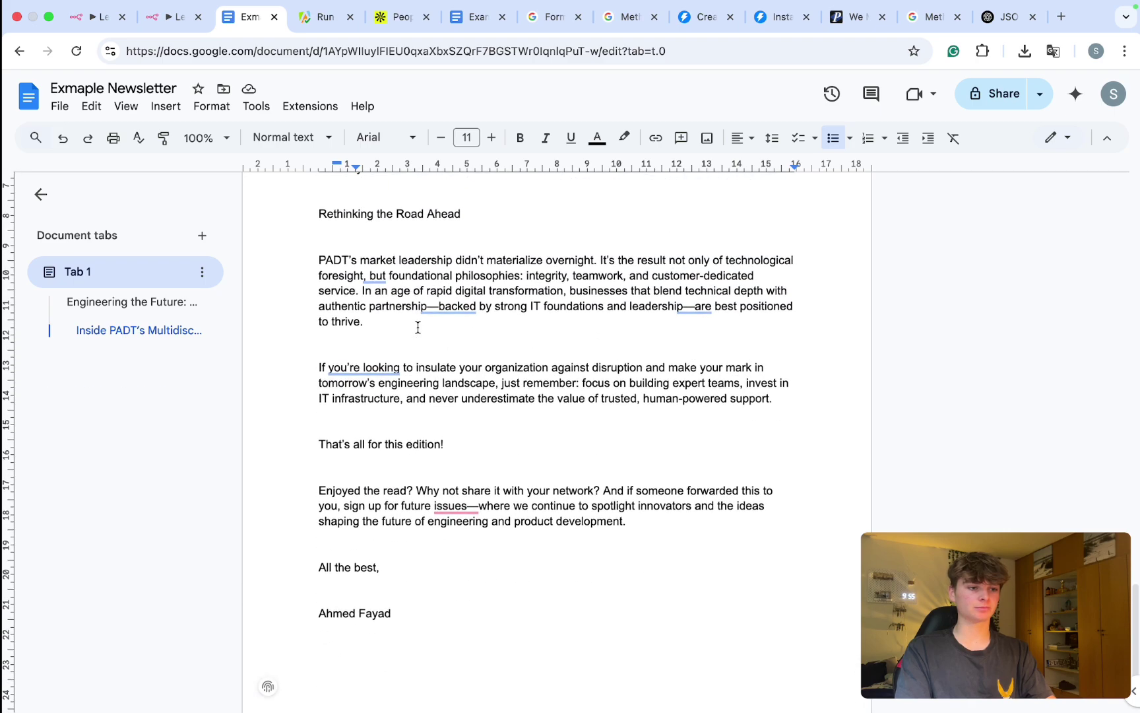
Step: Check the Rethinking the Road Ahead, PADT's Case Study and section 3 headings through to the sign-off
{"action": "left_click", "coordinate": [390, 449]}
{"action": "scroll", "coordinate": [390, 450], "scroll_direction": "up", "scroll_amount": 15}
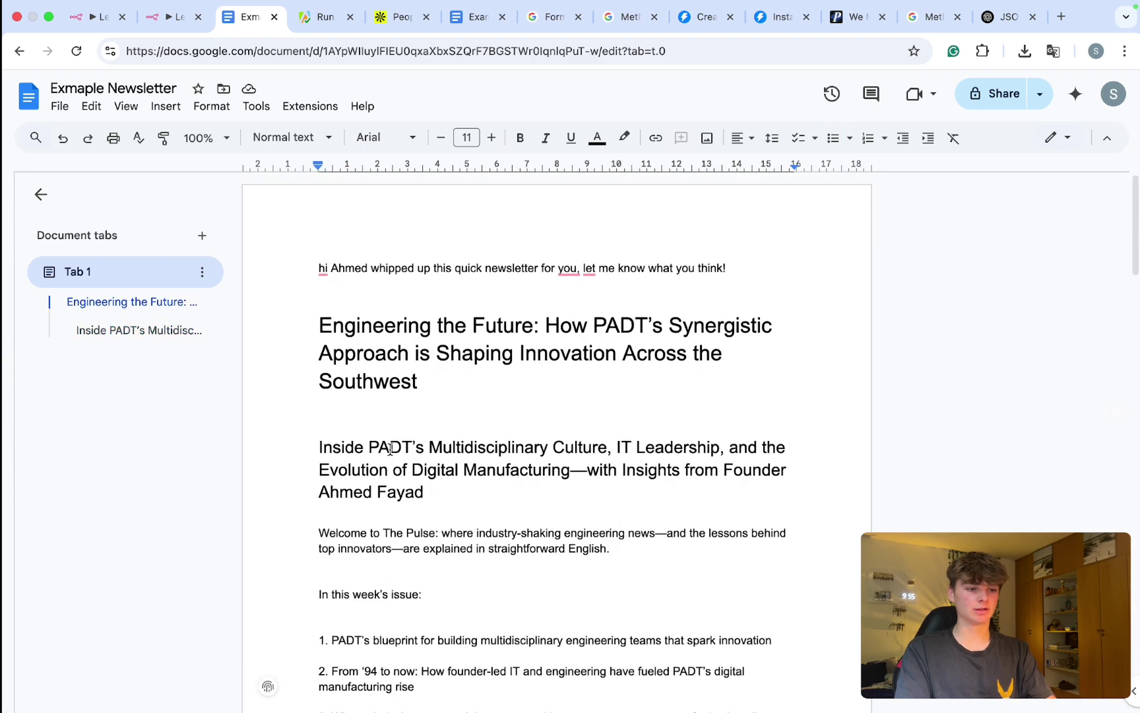
{"action": "scroll", "coordinate": [390, 449], "scroll_direction": "down", "scroll_amount": 4}
{"action": "triple_click", "coordinate": [420, 337]}
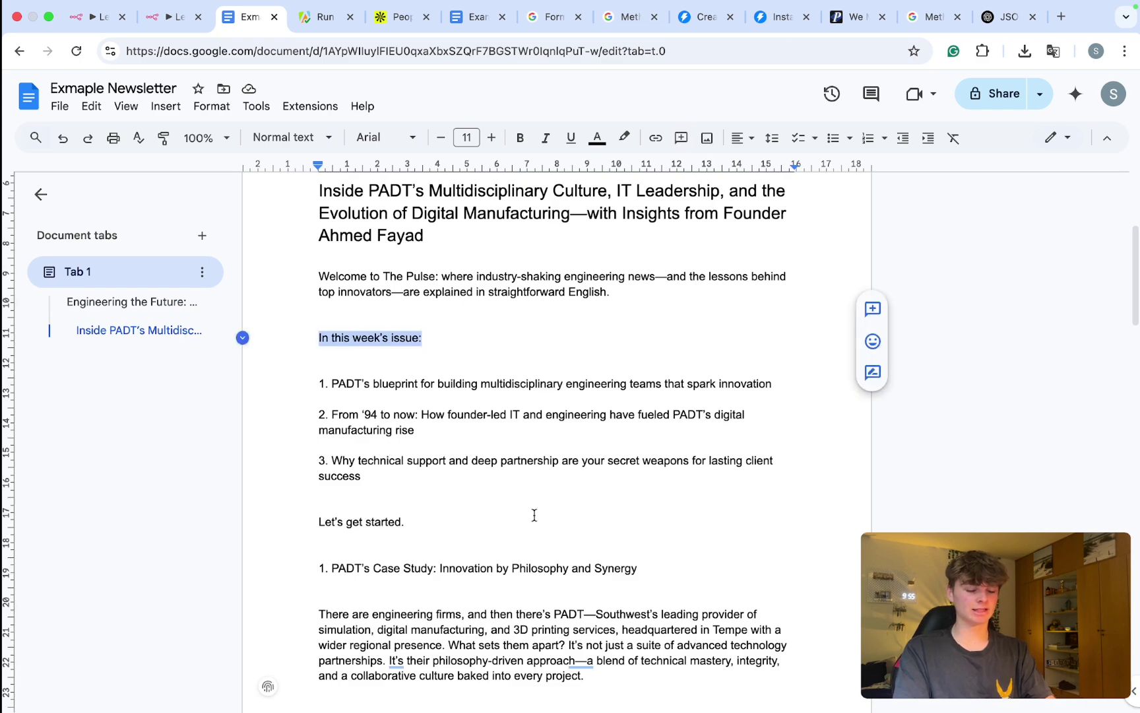
{"action": "left_click_drag", "start_coordinate": [638, 568], "coordinate": [331, 568]}
{"action": "scroll", "coordinate": [329, 568], "scroll_direction": "down", "scroll_amount": 14}
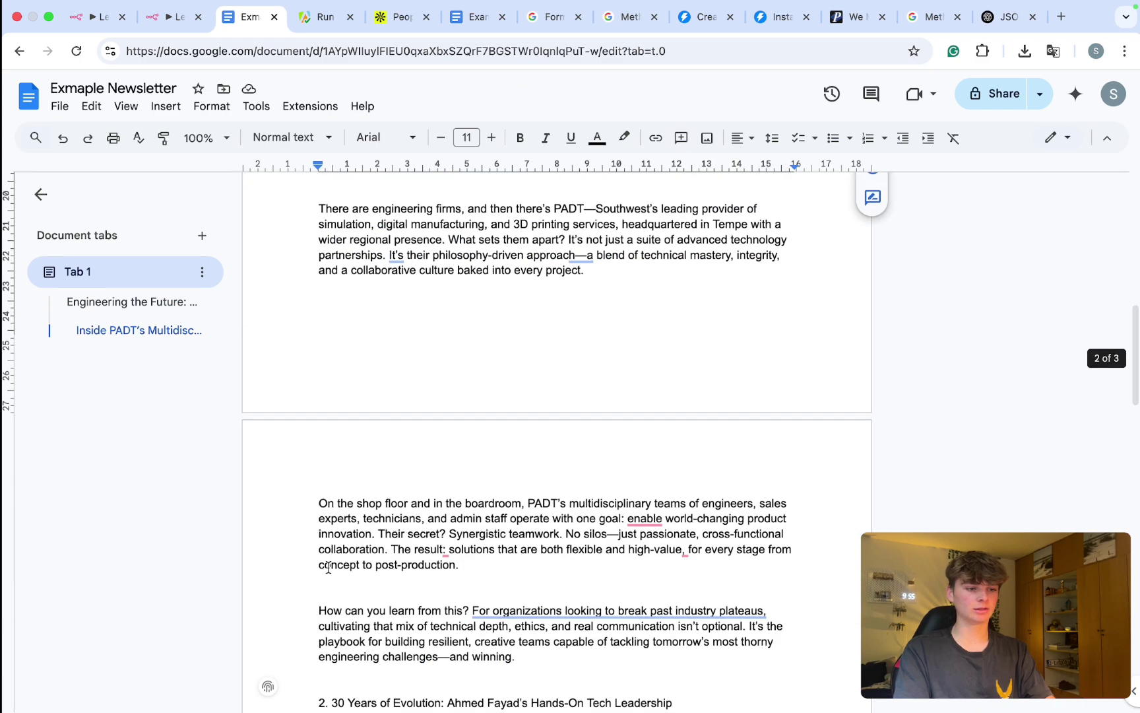
{"action": "scroll", "coordinate": [522, 485], "scroll_direction": "down", "scroll_amount": 1}
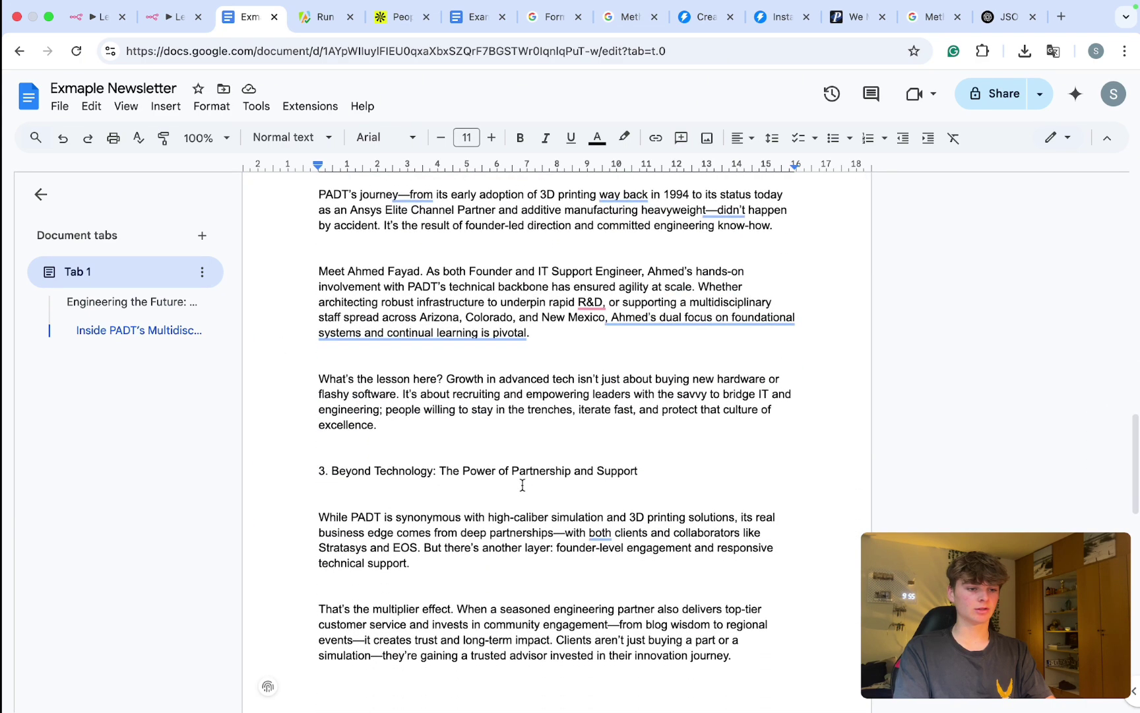
{"action": "left_click_drag", "start_coordinate": [678, 467], "coordinate": [210, 472]}
{"action": "scroll", "coordinate": [448, 536], "scroll_direction": "down", "scroll_amount": 13}
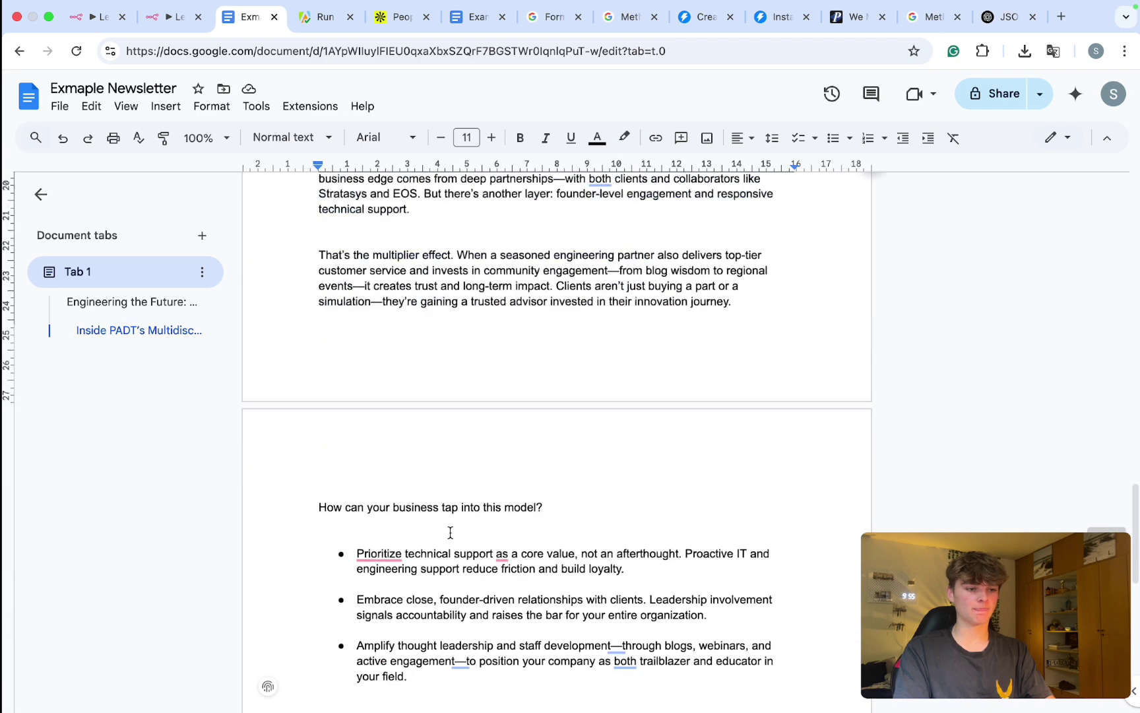
{"action": "scroll", "coordinate": [455, 521], "scroll_direction": "down", "scroll_amount": 8}
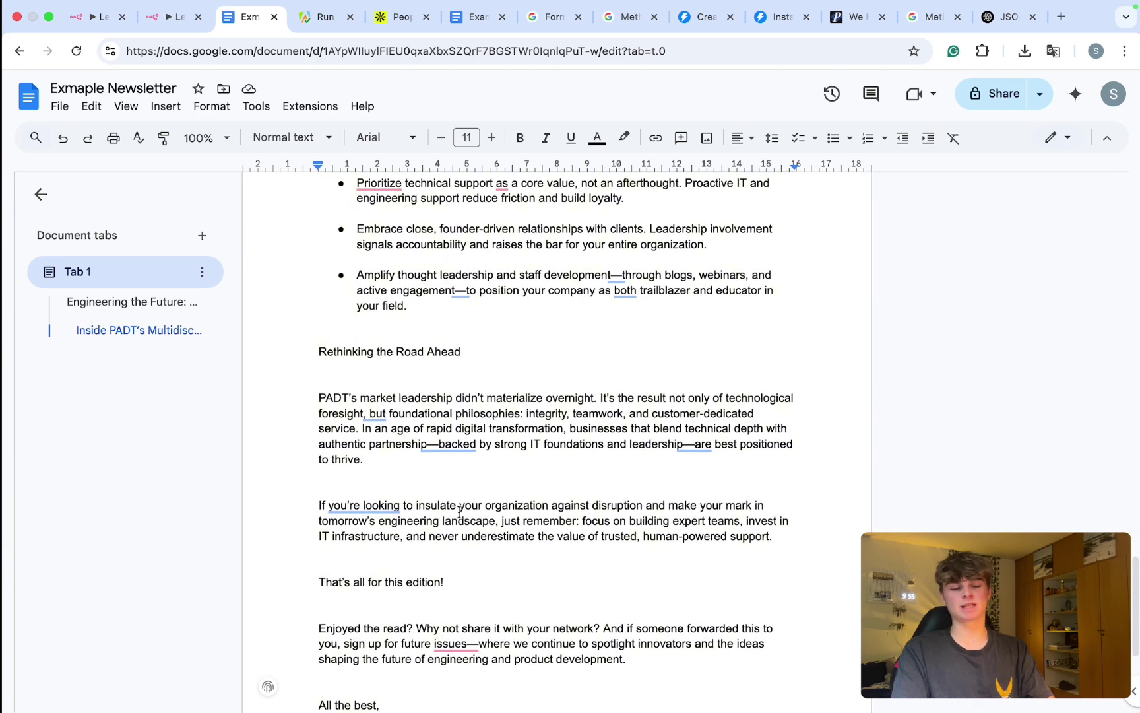
{"action": "left_click", "coordinate": [173, 22]}
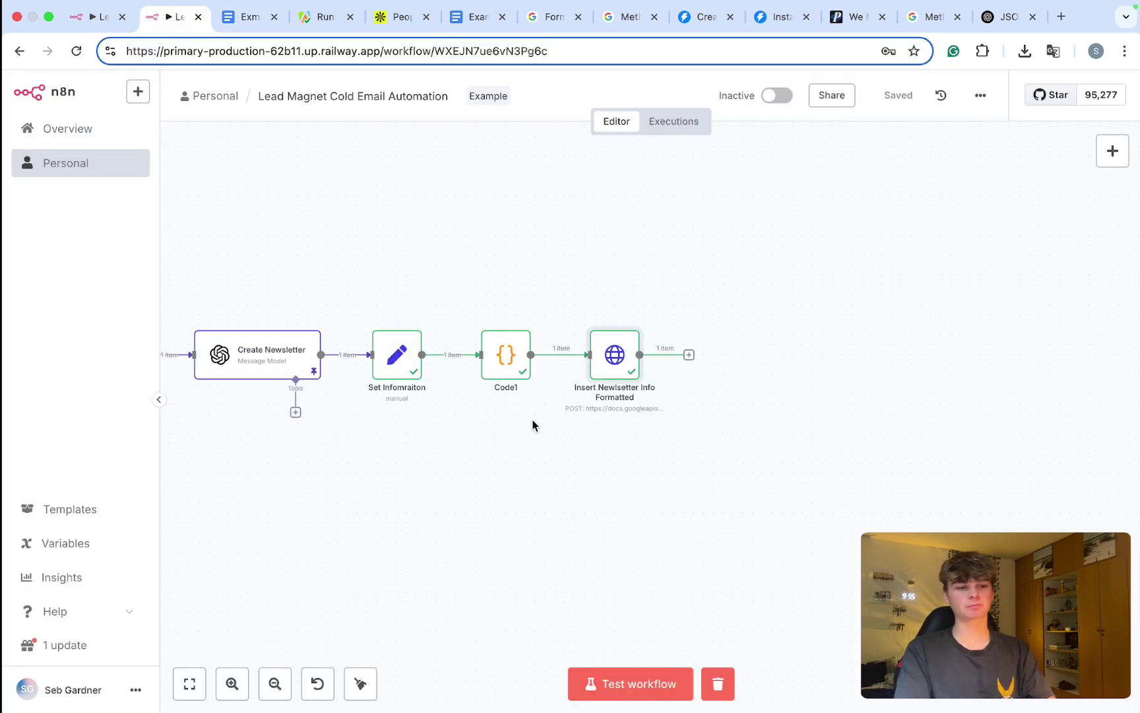
Step: Inspect the requests output generated by the Code1 node
{"action": "double_click", "coordinate": [510, 376]}
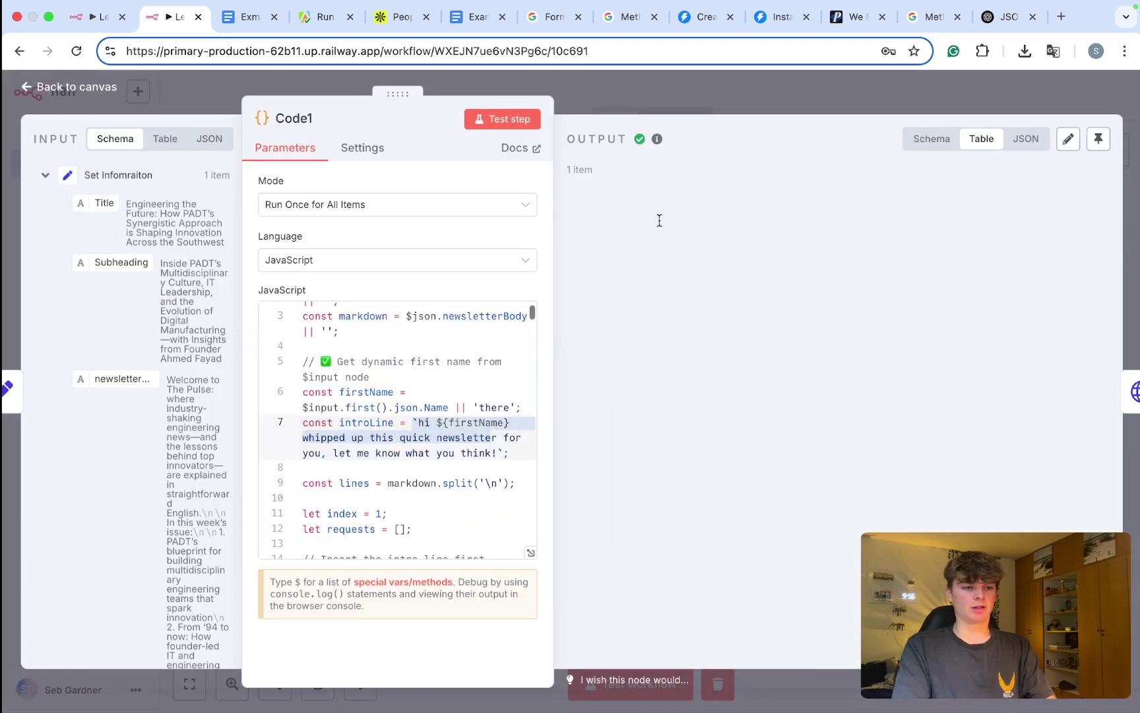
{"action": "scroll", "coordinate": [646, 317], "scroll_direction": "down", "scroll_amount": 10}
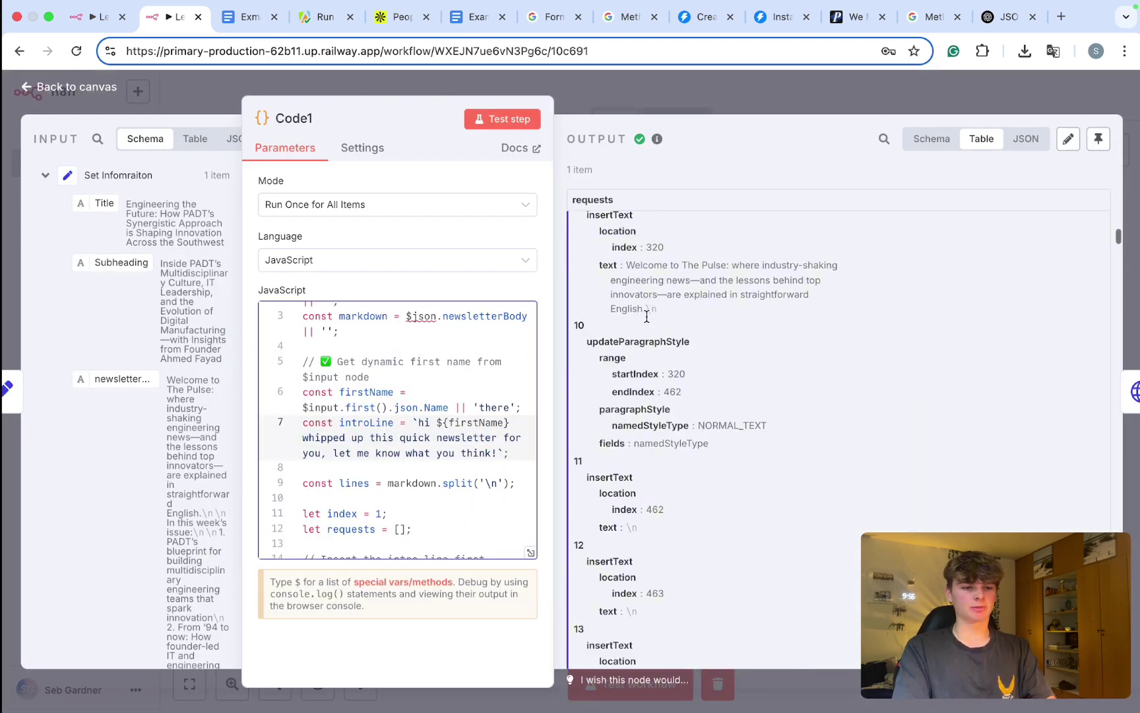
{"action": "scroll", "coordinate": [646, 317], "scroll_direction": "down", "scroll_amount": 5}
{"action": "left_click", "coordinate": [627, 97]}
{"action": "scroll", "coordinate": [520, 434], "scroll_direction": "left", "scroll_amount": 5}
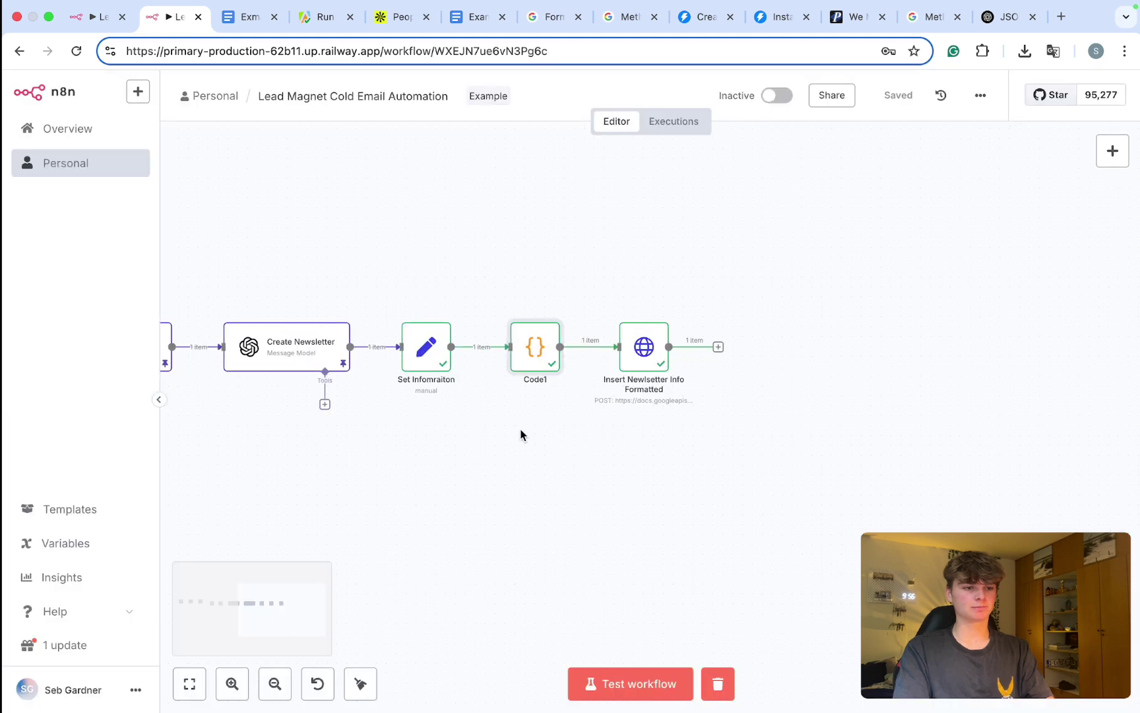
{"action": "scroll", "coordinate": [520, 434], "scroll_direction": "down", "scroll_amount": 5}
{"action": "scroll", "coordinate": [521, 434], "scroll_direction": "left", "scroll_amount": 2}
{"action": "scroll", "coordinate": [520, 435], "scroll_direction": "right", "scroll_amount": 10}
{"action": "scroll", "coordinate": [521, 435], "scroll_direction": "up", "scroll_amount": 5}
{"action": "scroll", "coordinate": [521, 435], "scroll_direction": "right", "scroll_amount": 3}
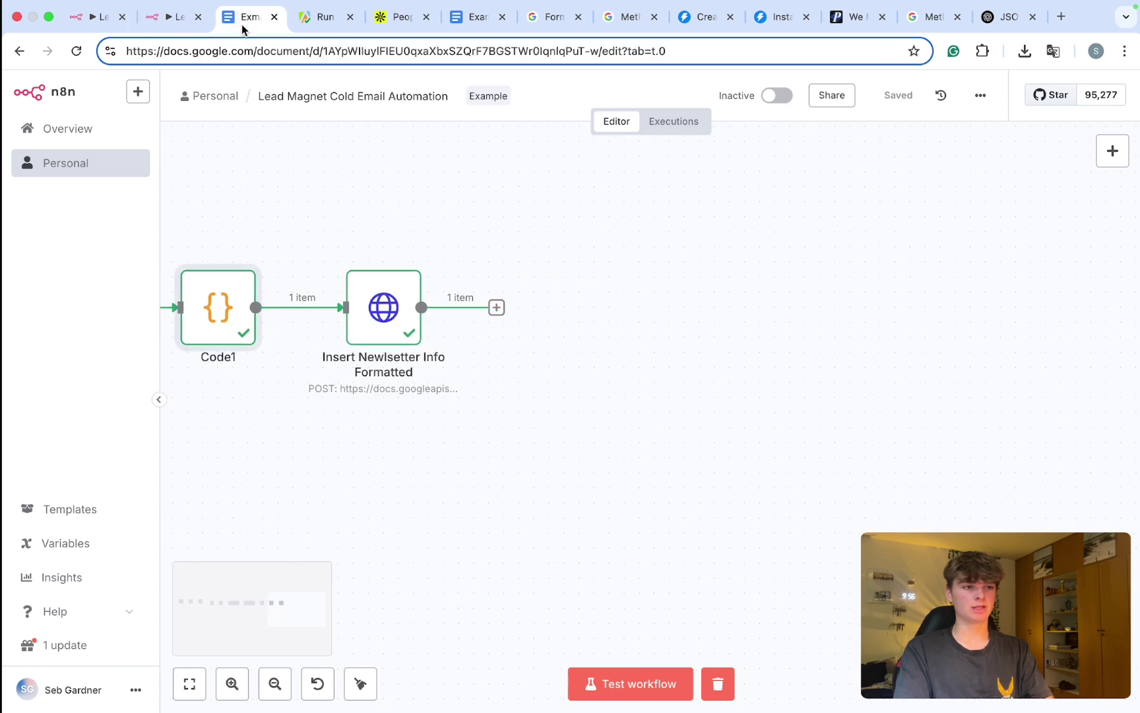
Step: Delete all text from the Exmaple Newsletter doc so it is blank
{"action": "left_click", "coordinate": [248, 17]}
{"action": "key", "text": "super+a"}
{"action": "key", "text": "BackSpace"}
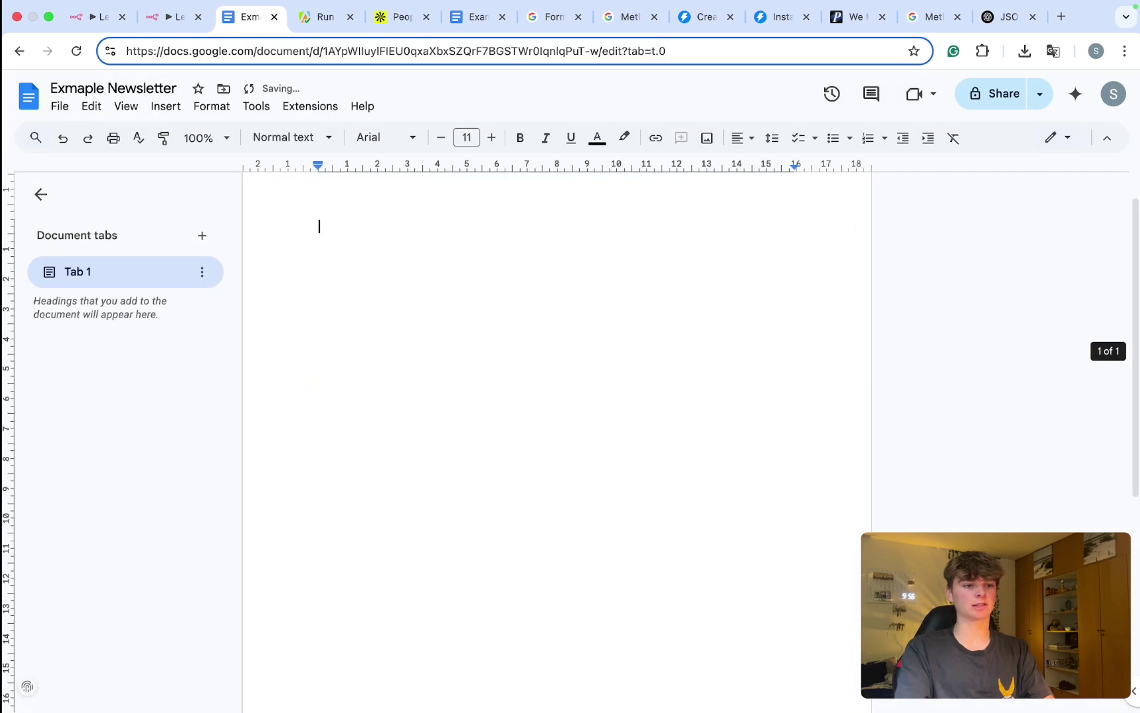
{"action": "left_click", "coordinate": [172, 23]}
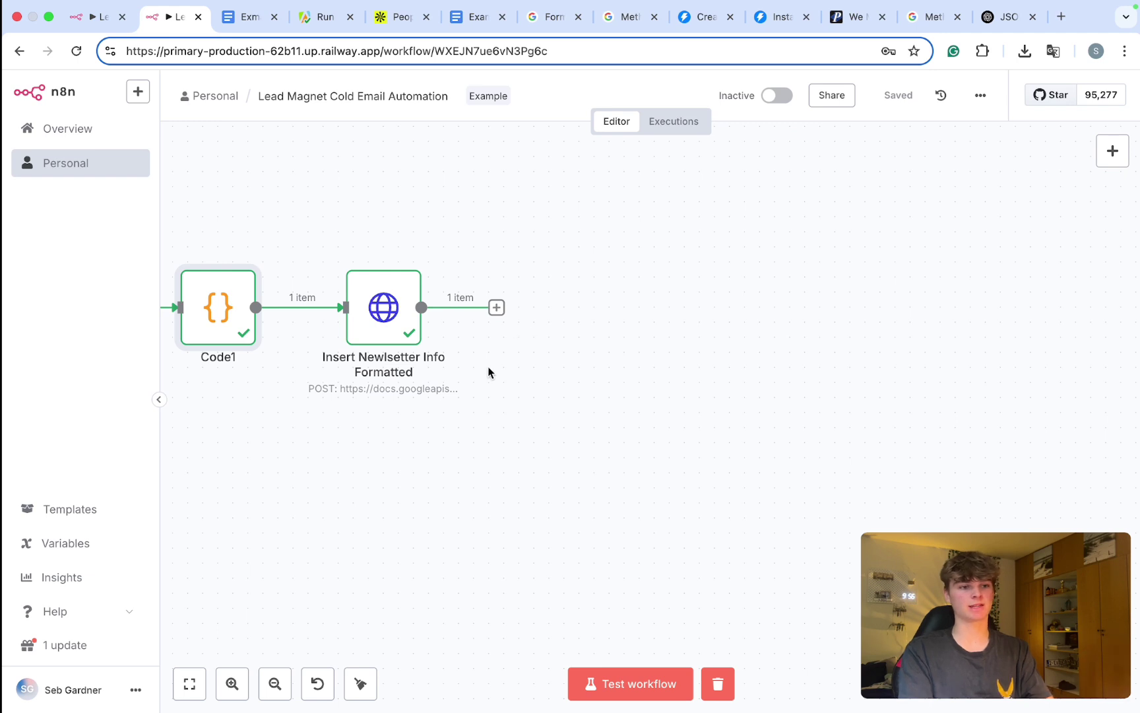
Step: Add an HTTP Request node after Insert Newsletter Info Formatted with method POST
{"action": "left_click", "coordinate": [497, 308]}
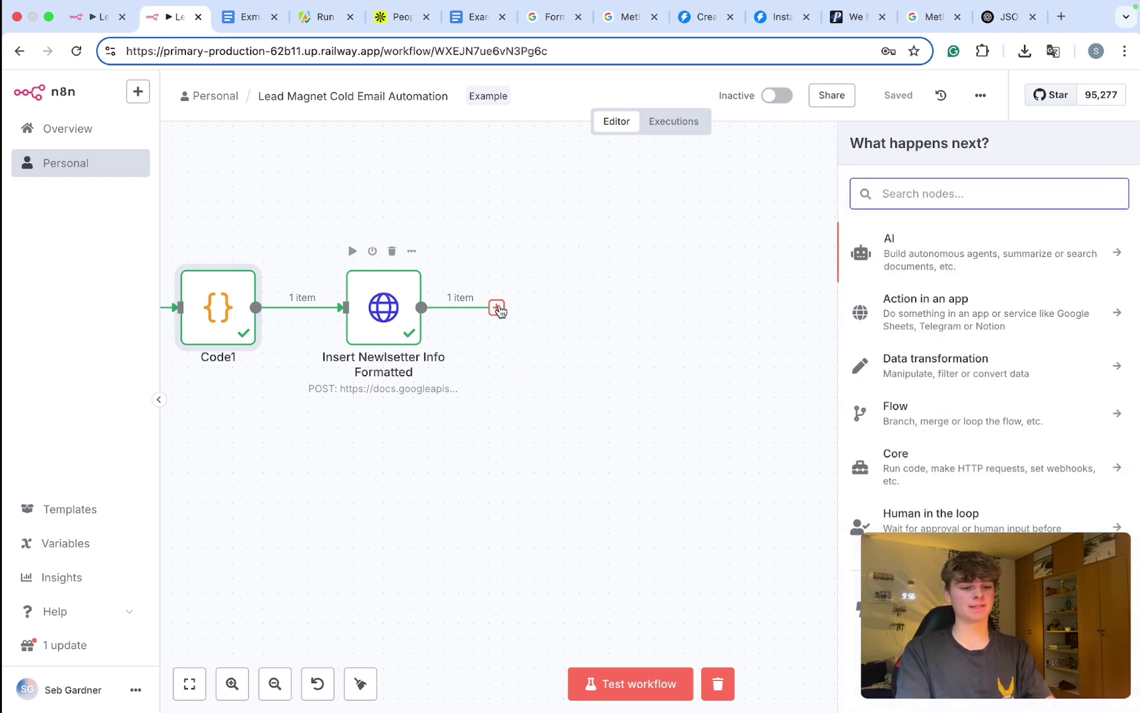
{"action": "type", "text": "http"}
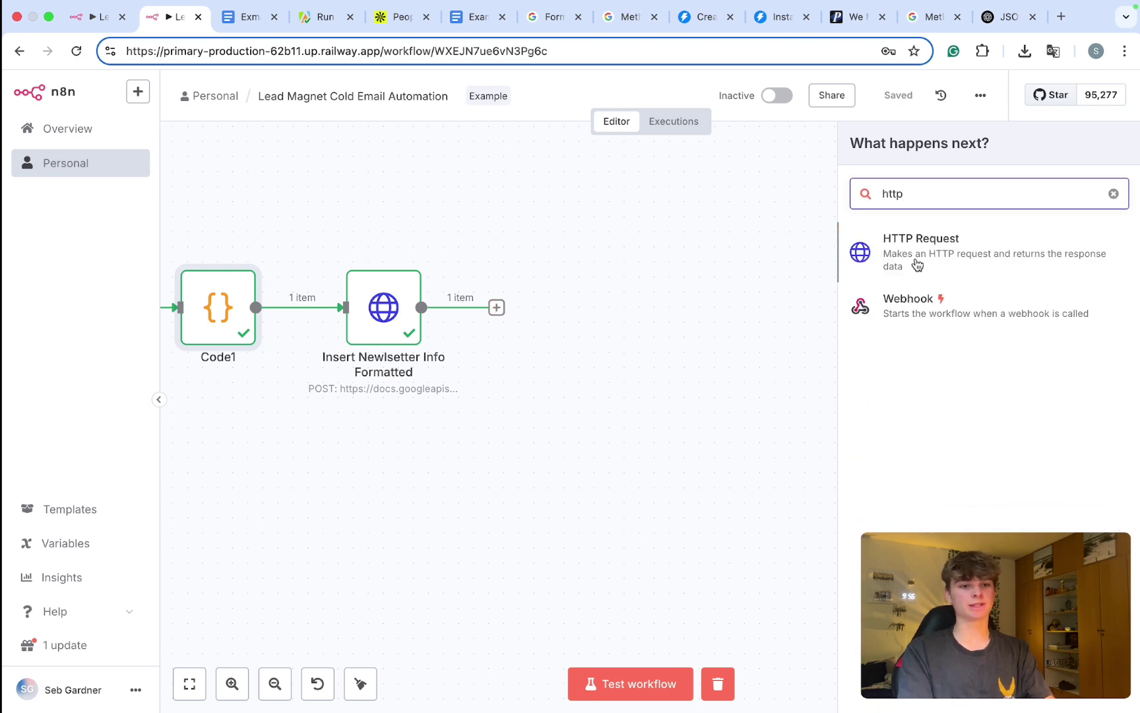
{"action": "left_click", "coordinate": [940, 258]}
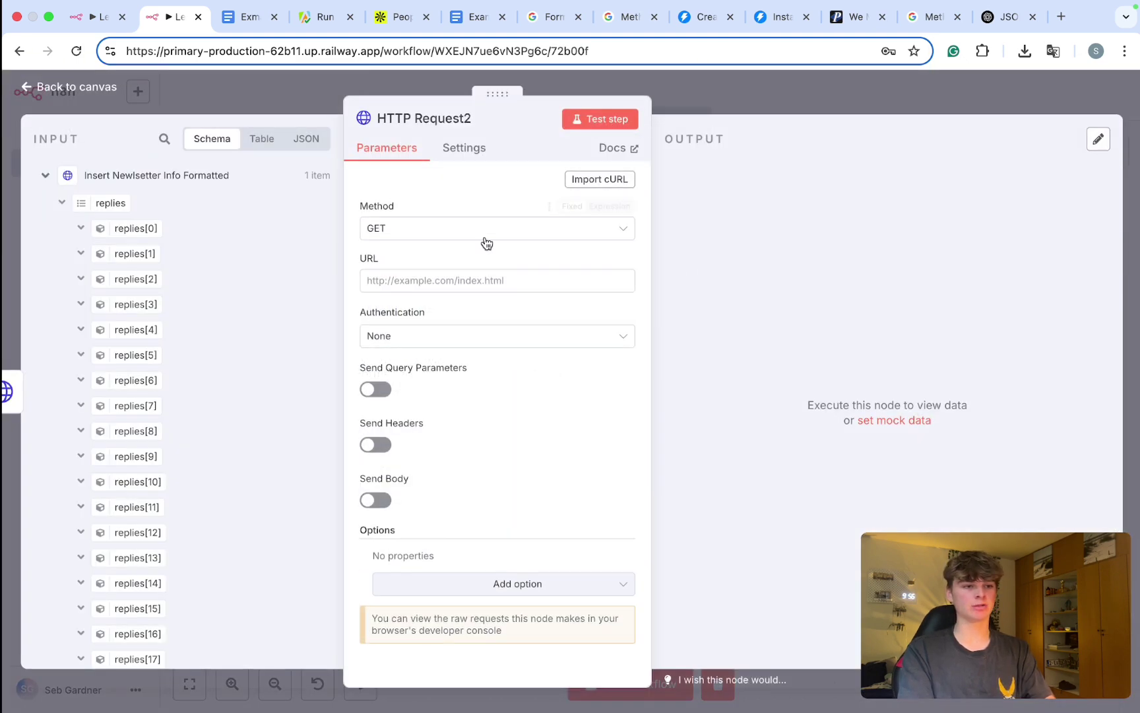
{"action": "left_click", "coordinate": [458, 229]}
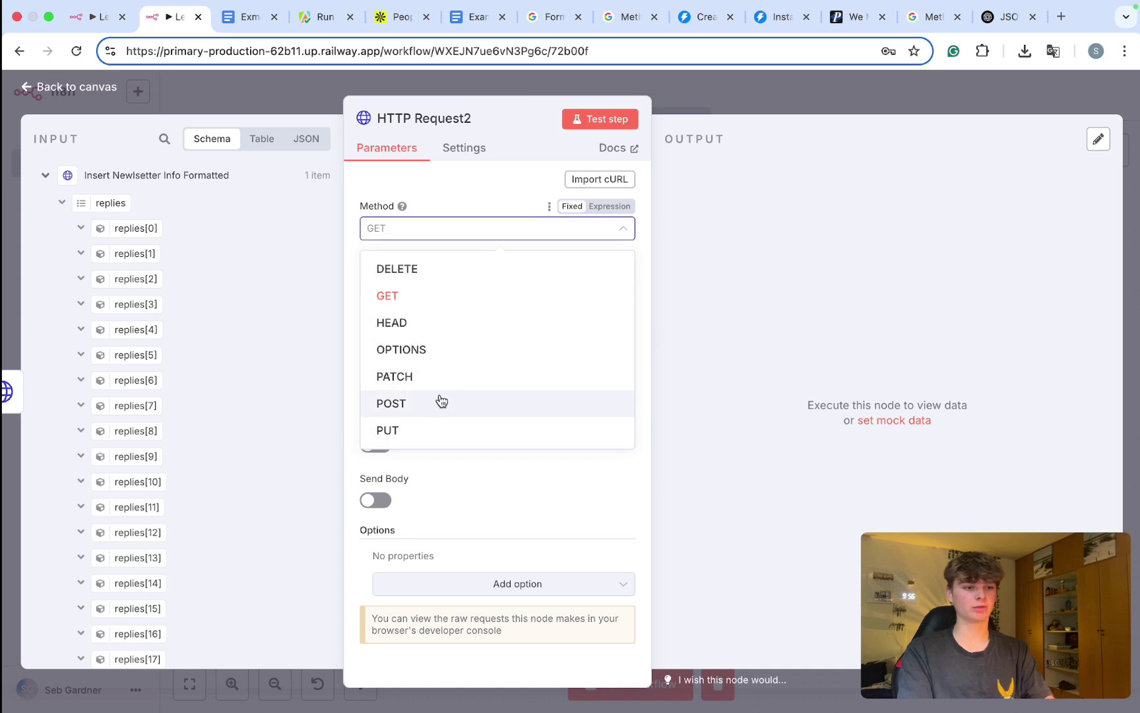
{"action": "left_click", "coordinate": [440, 402]}
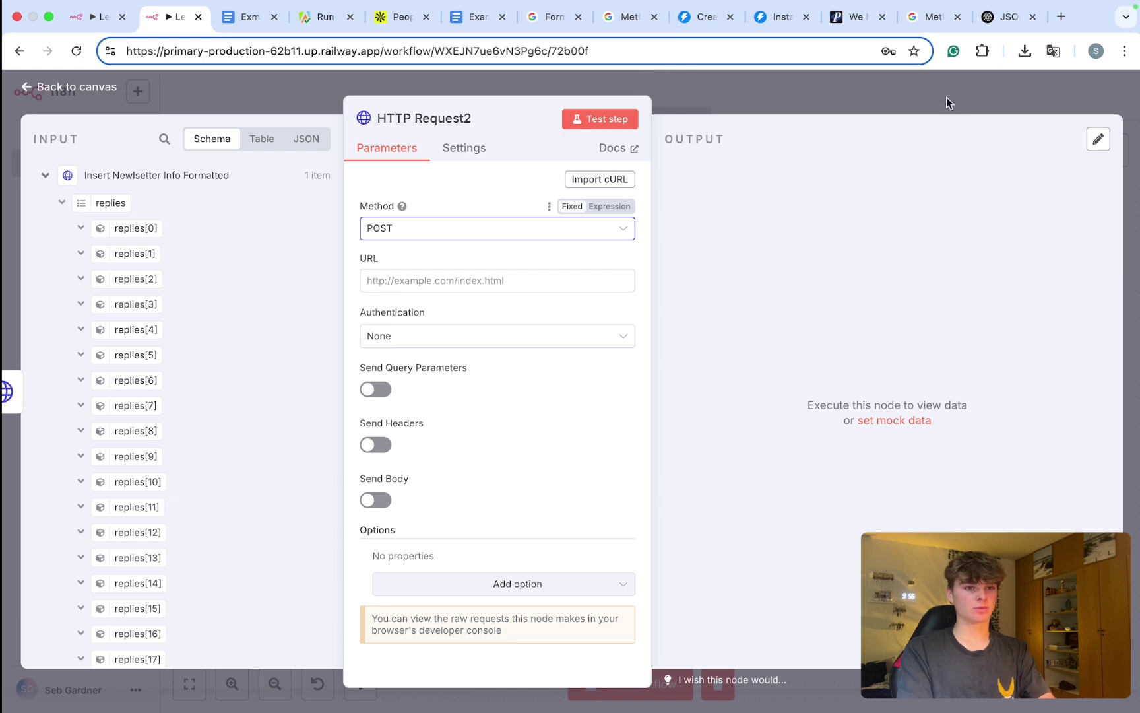
Step: In a new browser tab, start a web search for creating a lead in Instantly
{"action": "key", "text": "ctrl+t"}
{"action": "type", "text": "create"}
{"action": "key", "text": "BackSpace"}
{"action": "key", "text": "BackSpace"}
{"action": "key", "text": "BackSpace"}
{"action": "type", "text": "te a lead "}
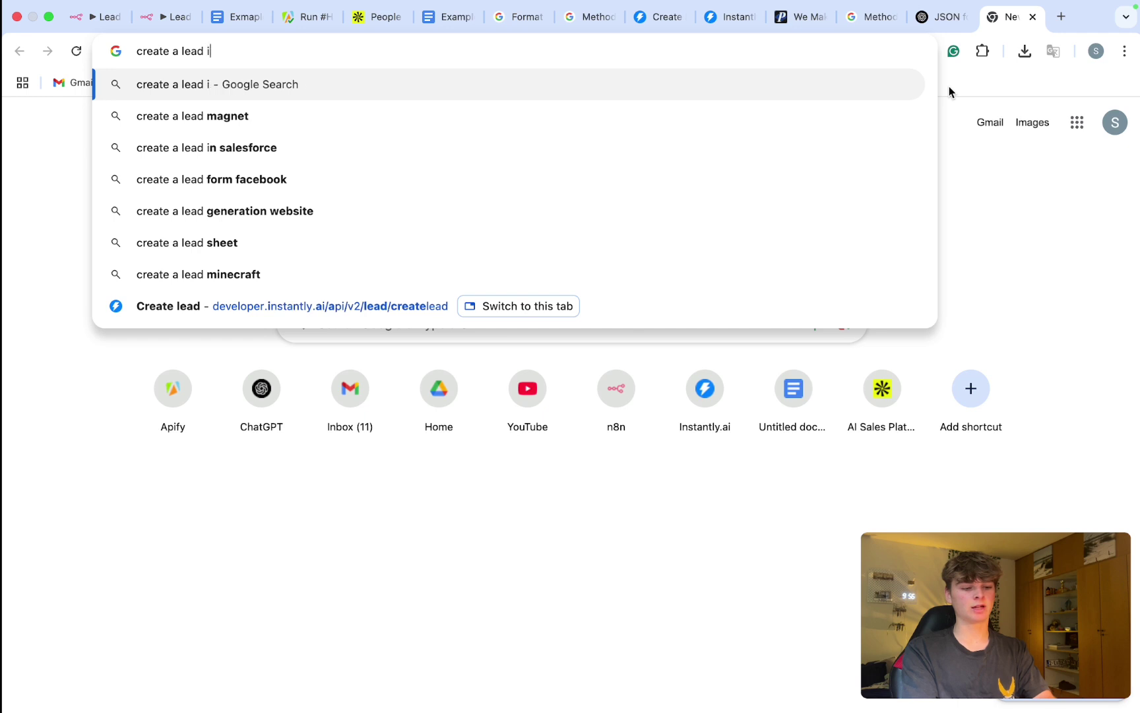
{"action": "type", "text": "instnat"}
{"action": "key", "text": "BackSpace"}
{"action": "key", "text": "BackSpace"}
{"action": "key", "text": "BackSpace"}
{"action": "key", "text": "BackSpace"}
{"action": "type", "text": "tantly ai "}
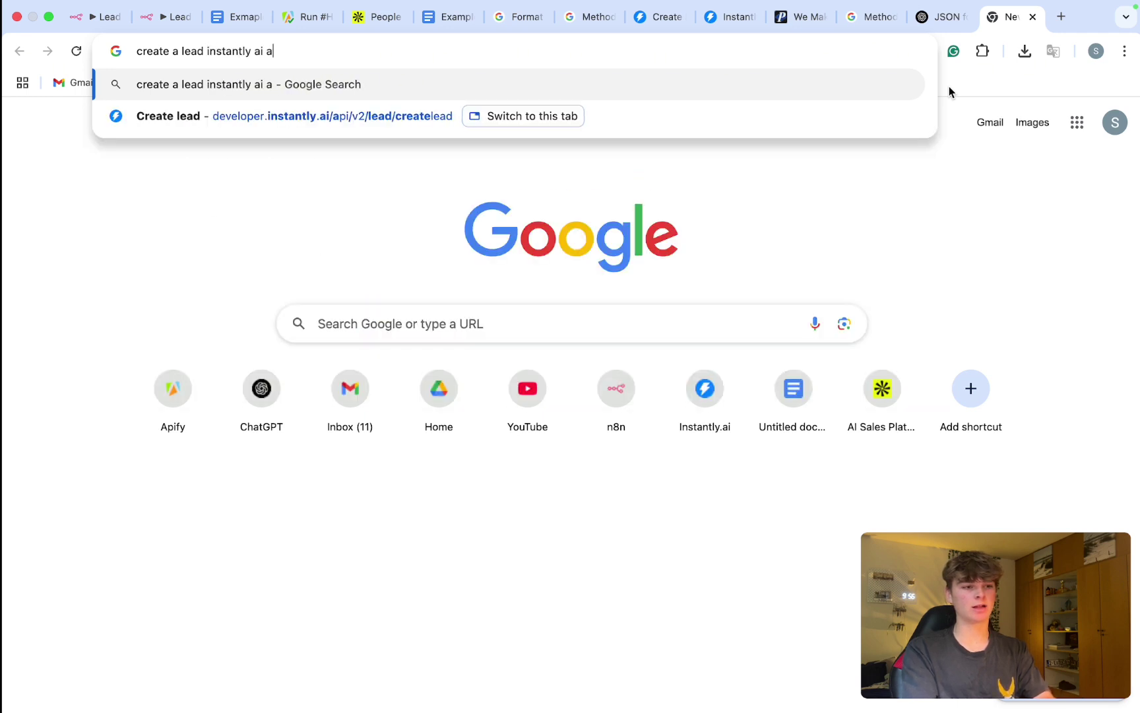
{"action": "type", "text": "api"}
{"action": "key", "text": "Return"}
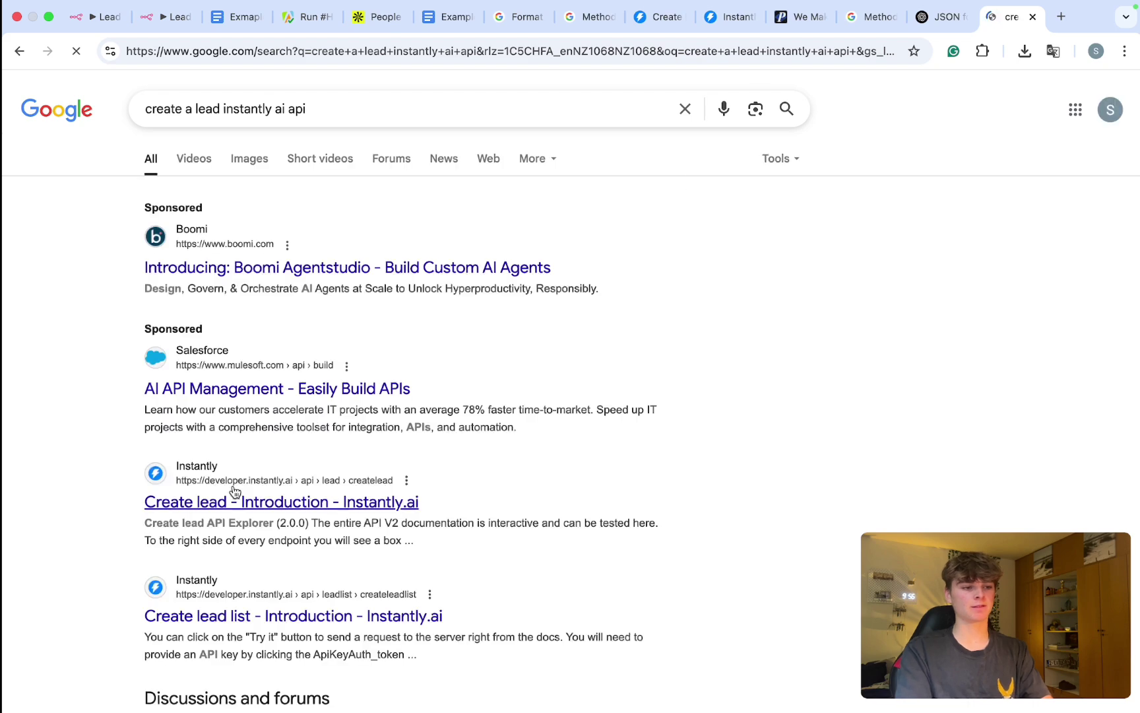
{"action": "scroll", "coordinate": [235, 492], "scroll_direction": "down", "scroll_amount": 2}
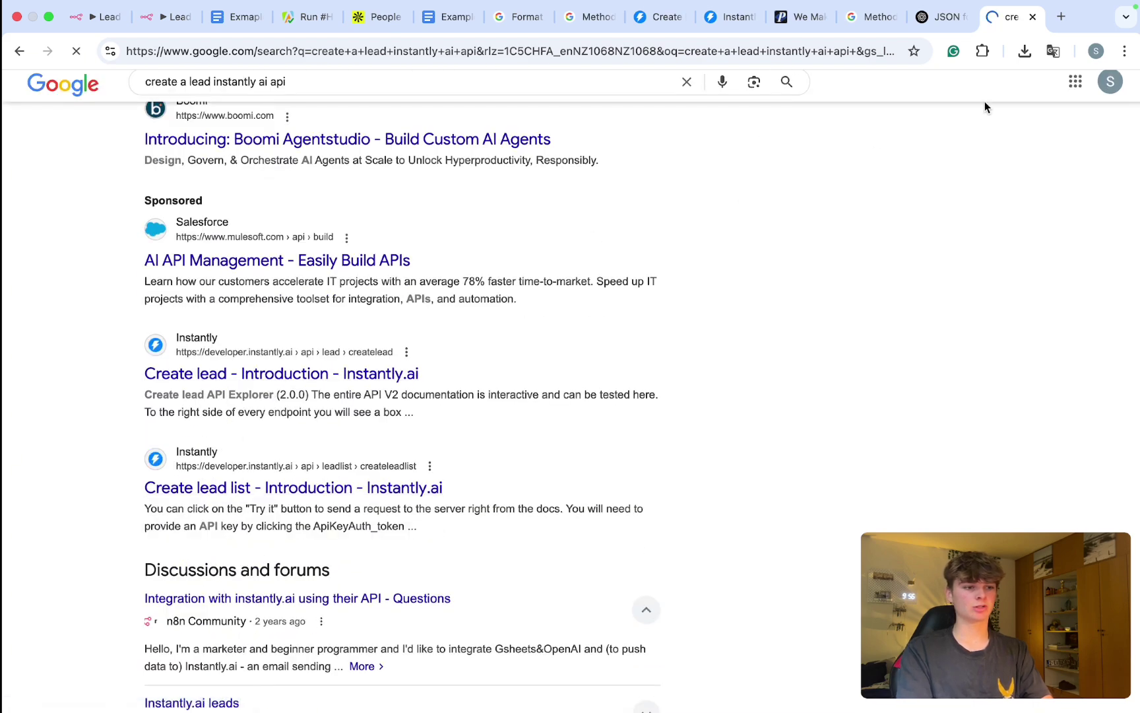
{"action": "left_click_drag", "start_coordinate": [1000, 17], "coordinate": [271, 16]}
{"action": "scroll", "coordinate": [360, 204], "scroll_direction": "down", "scroll_amount": 1}
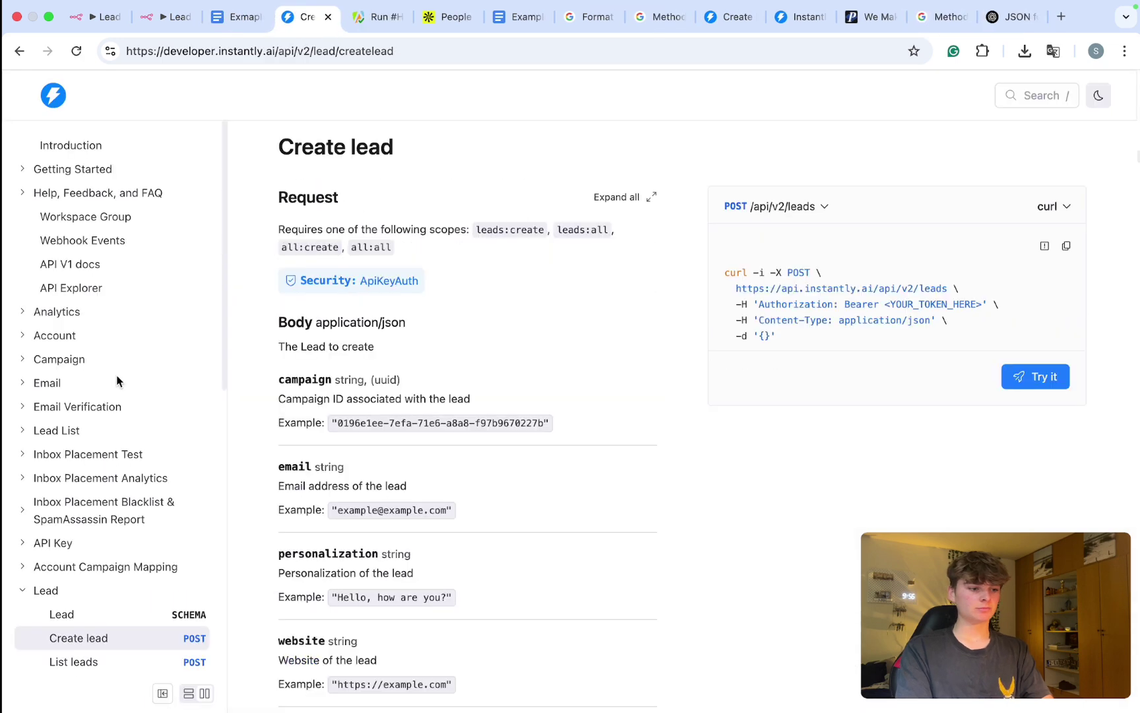
{"action": "scroll", "coordinate": [115, 376], "scroll_direction": "down", "scroll_amount": 5}
{"action": "scroll", "coordinate": [382, 373], "scroll_direction": "down", "scroll_amount": 2}
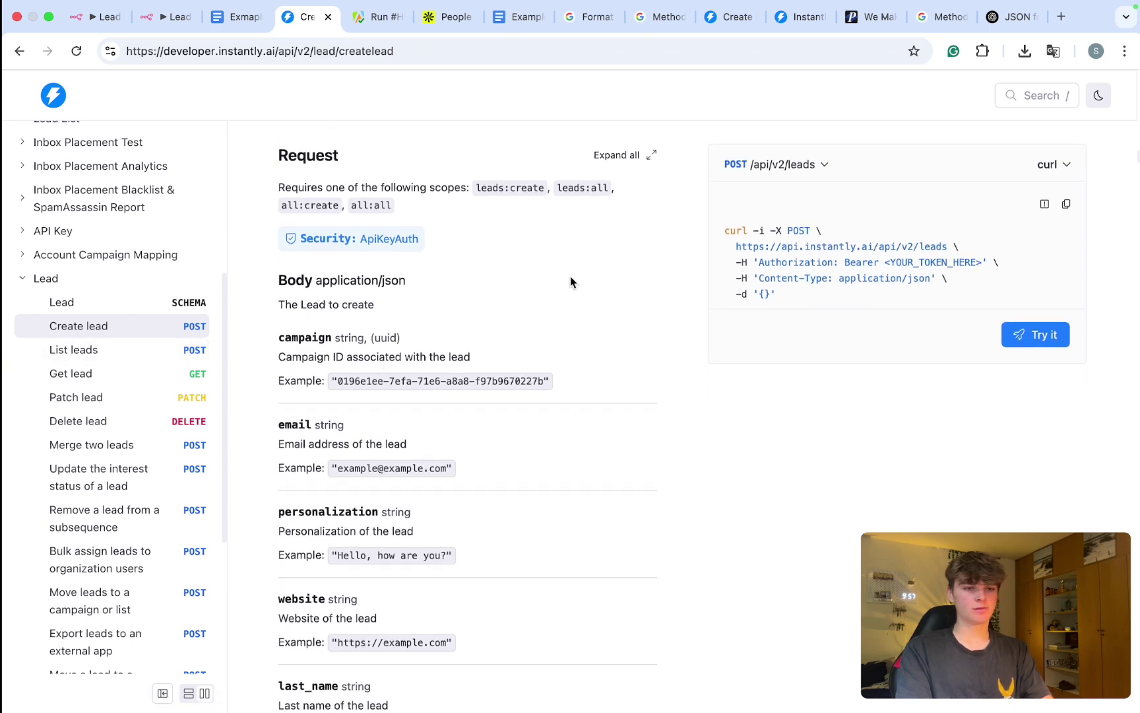
{"action": "scroll", "coordinate": [871, 242], "scroll_direction": "up", "scroll_amount": 5}
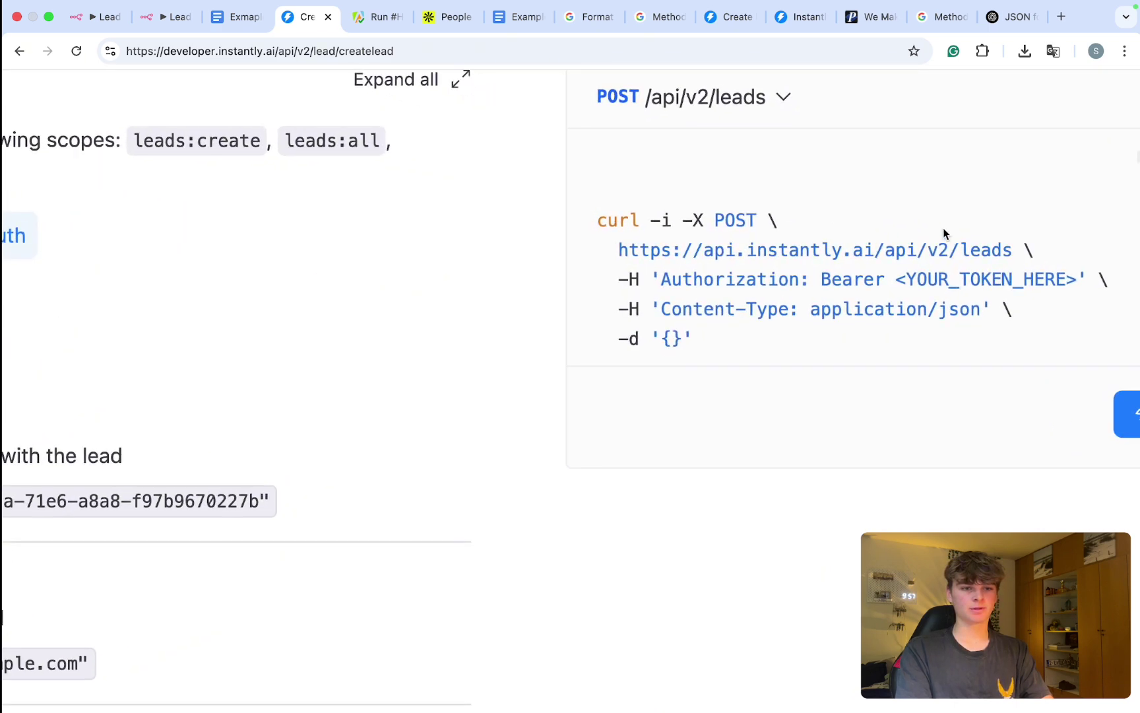
{"action": "left_click_drag", "start_coordinate": [1009, 251], "coordinate": [624, 256]}
{"action": "key", "text": "super+c"}
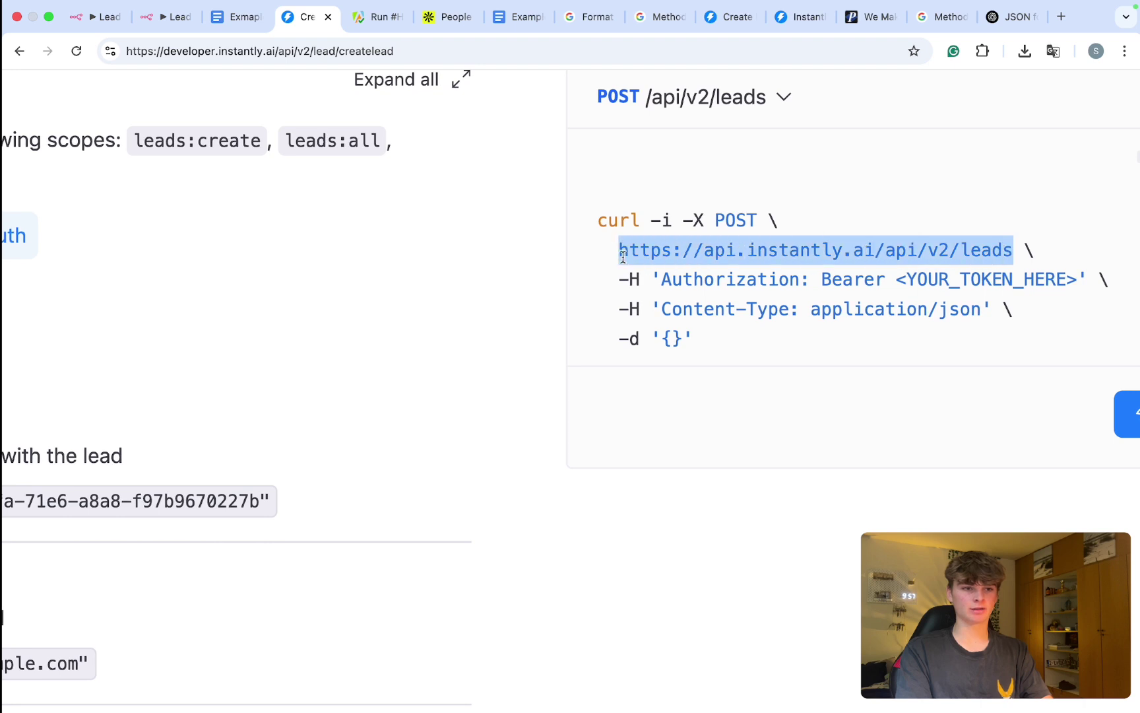
{"action": "left_click", "coordinate": [165, 18]}
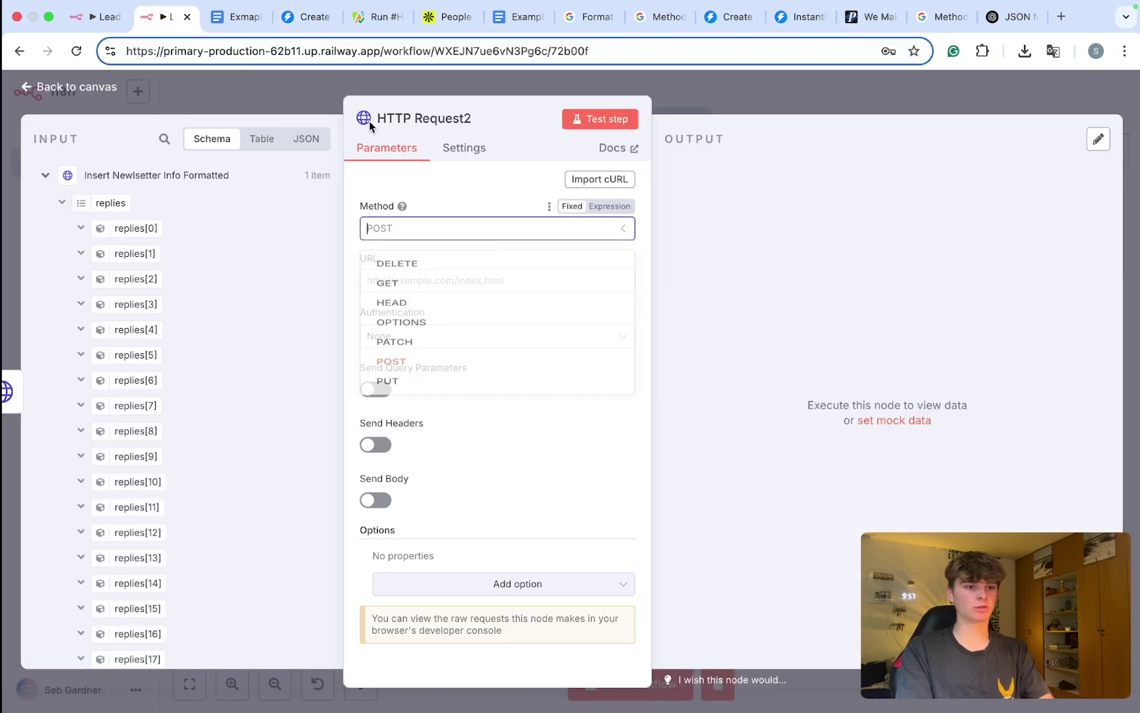
{"action": "left_click", "coordinate": [448, 404]}
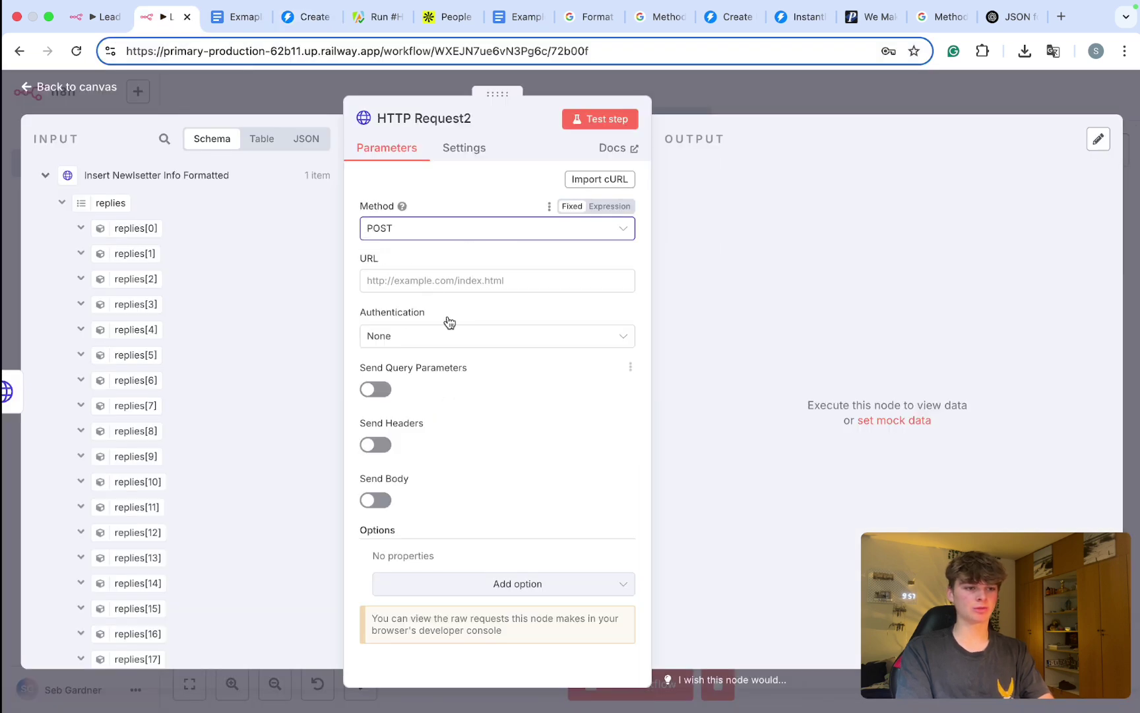
{"action": "left_click", "coordinate": [416, 279]}
{"action": "key", "text": "super+v"}
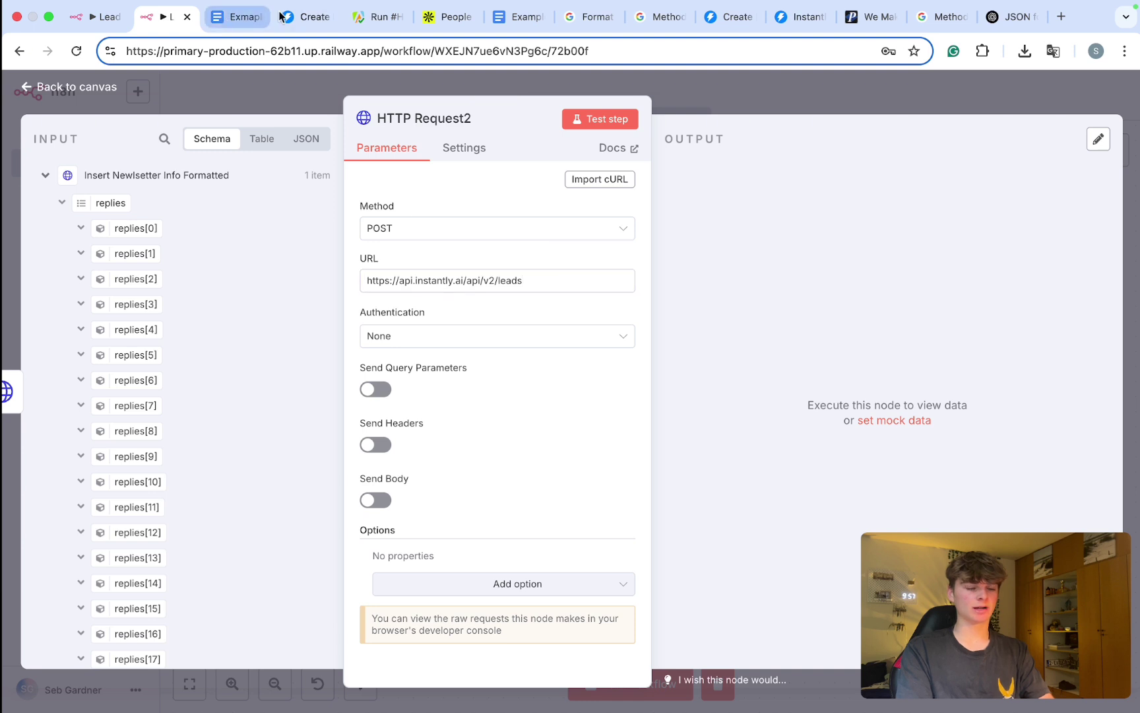
{"action": "left_click", "coordinate": [310, 18]}
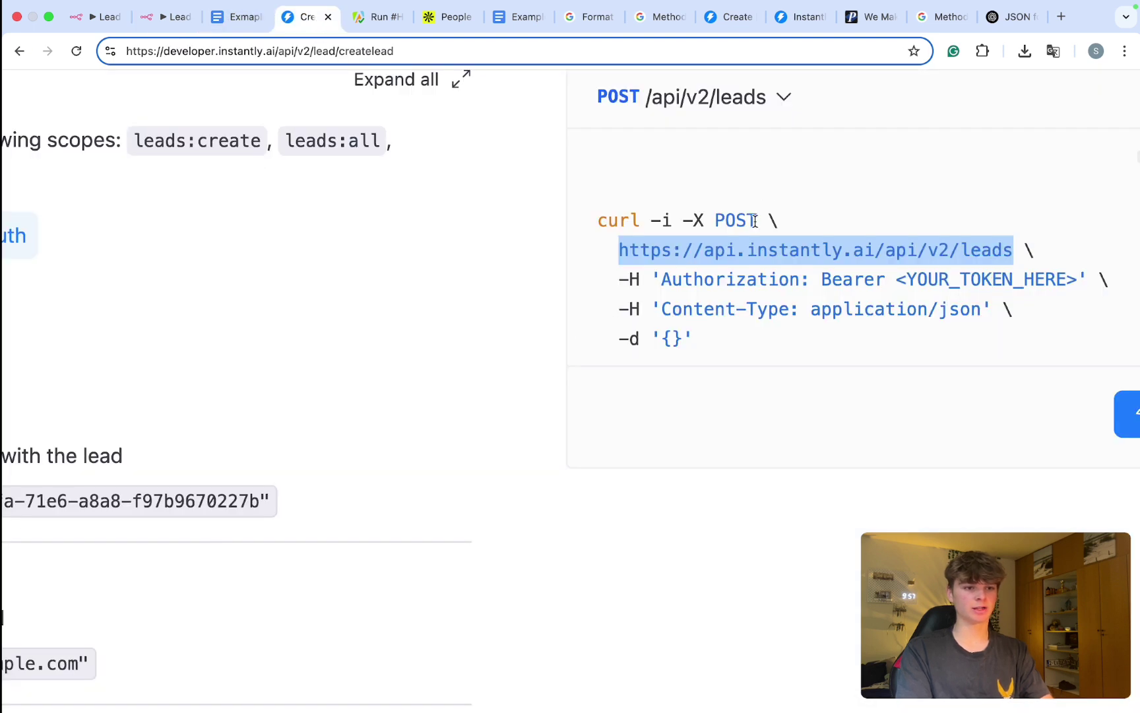
{"action": "left_click_drag", "start_coordinate": [757, 221], "coordinate": [710, 221]}
{"action": "scroll", "coordinate": [693, 302], "scroll_direction": "down", "scroll_amount": 1}
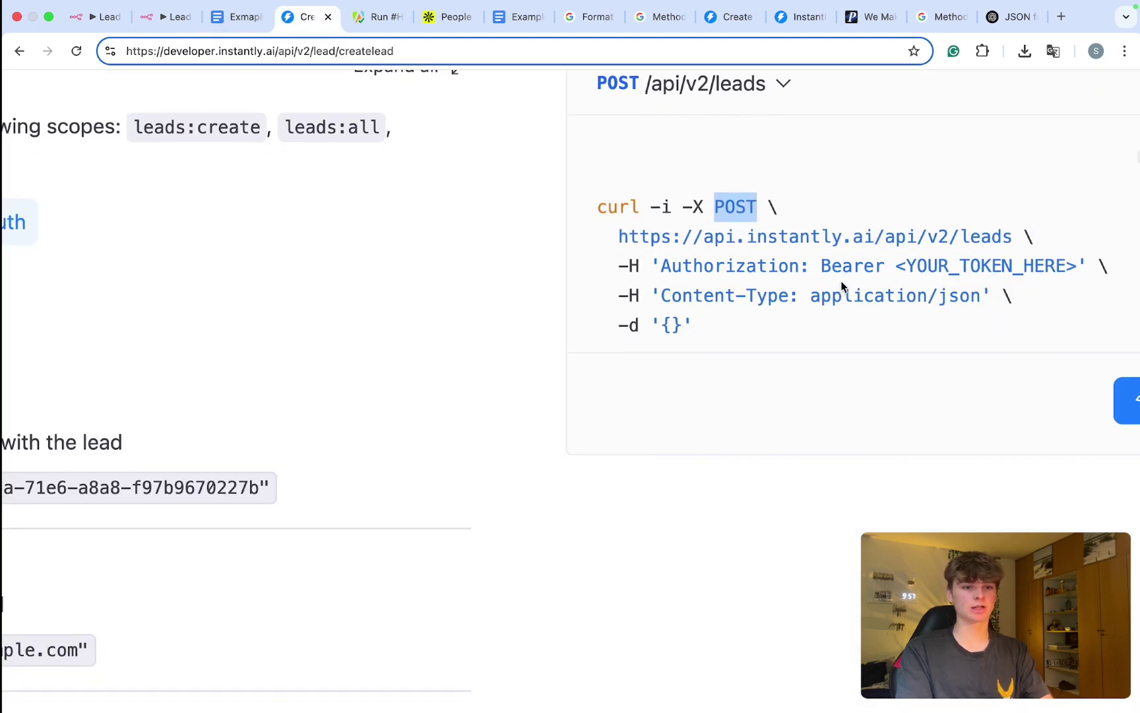
{"action": "left_click_drag", "start_coordinate": [801, 266], "coordinate": [619, 269]}
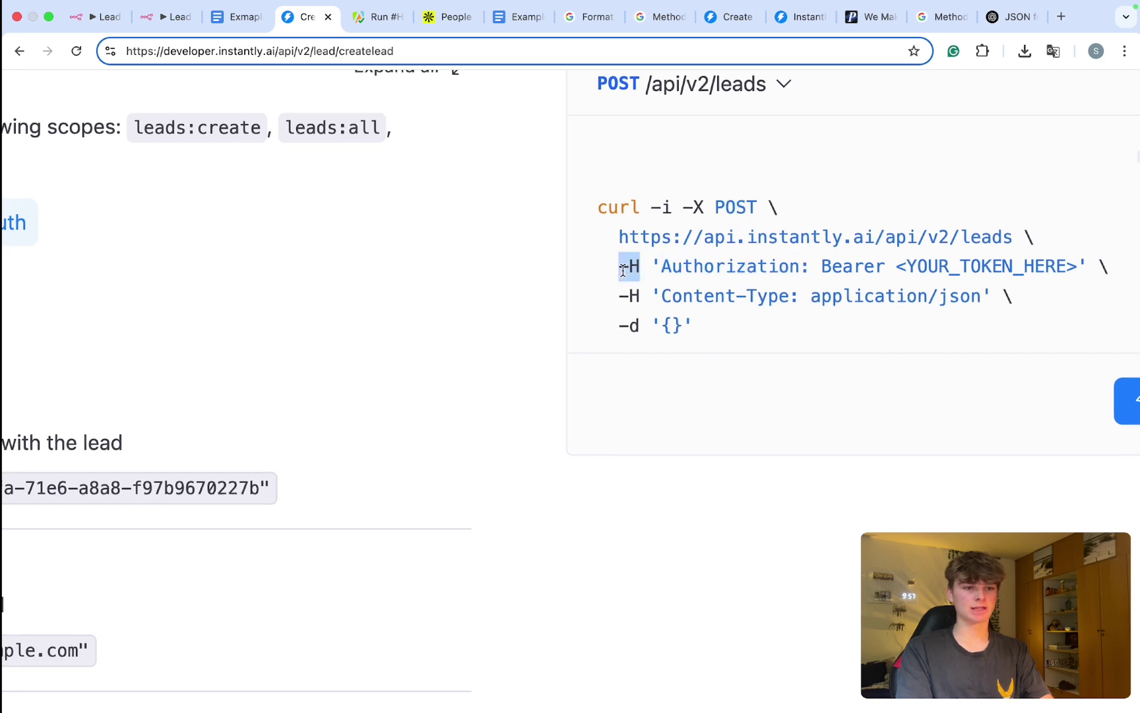
{"action": "left_click", "coordinate": [150, 15]}
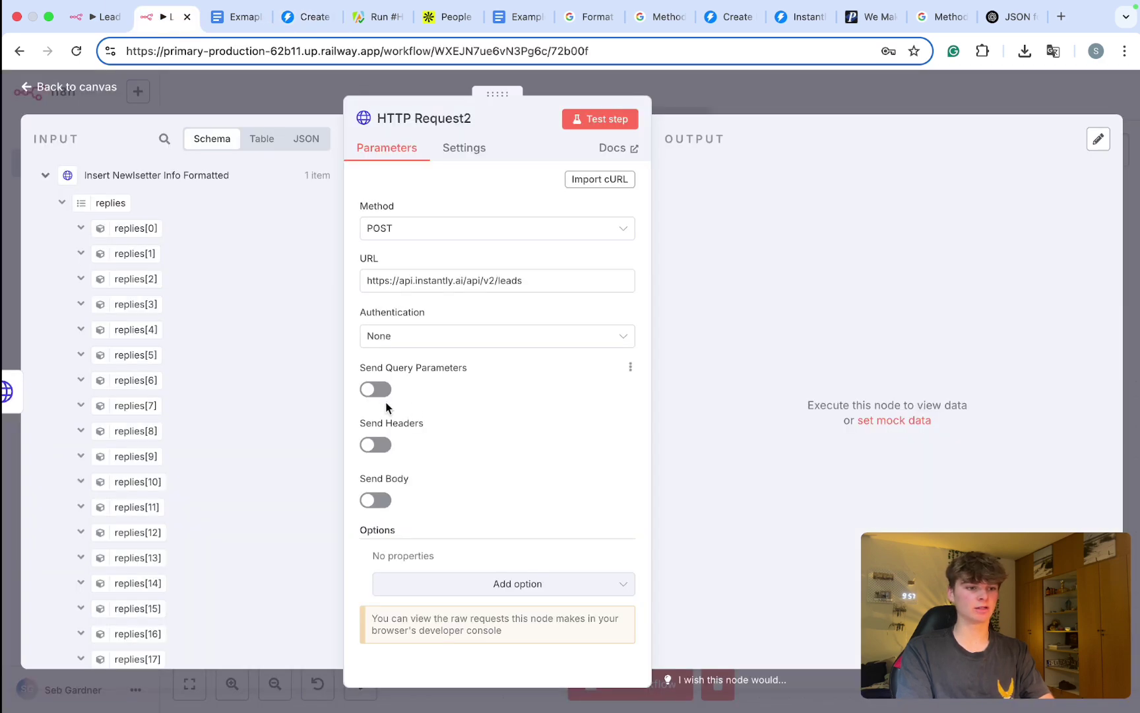
Step: Enable Send Headers with an Authorization header whose value starts with Bearer
{"action": "left_click", "coordinate": [375, 446]}
{"action": "left_click", "coordinate": [407, 570]}
{"action": "type", "text": "Authorization"}
{"action": "left_click", "coordinate": [414, 580]}
{"action": "scroll", "coordinate": [414, 580], "scroll_direction": "down", "scroll_amount": 2}
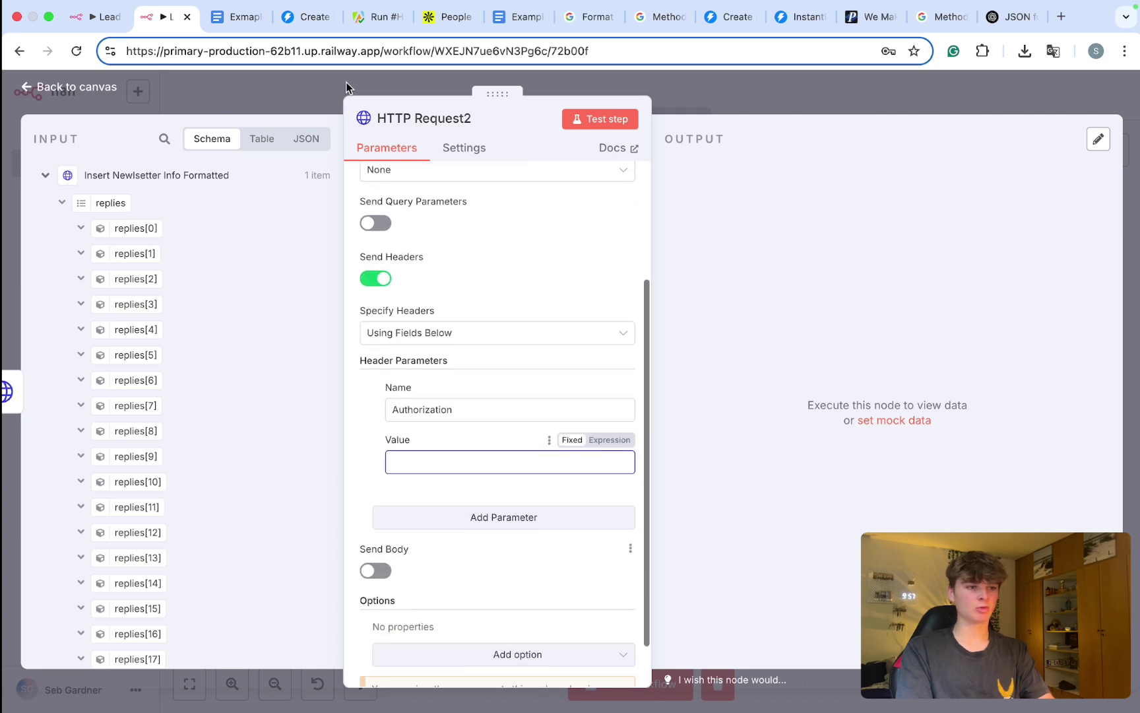
{"action": "left_click", "coordinate": [308, 17]}
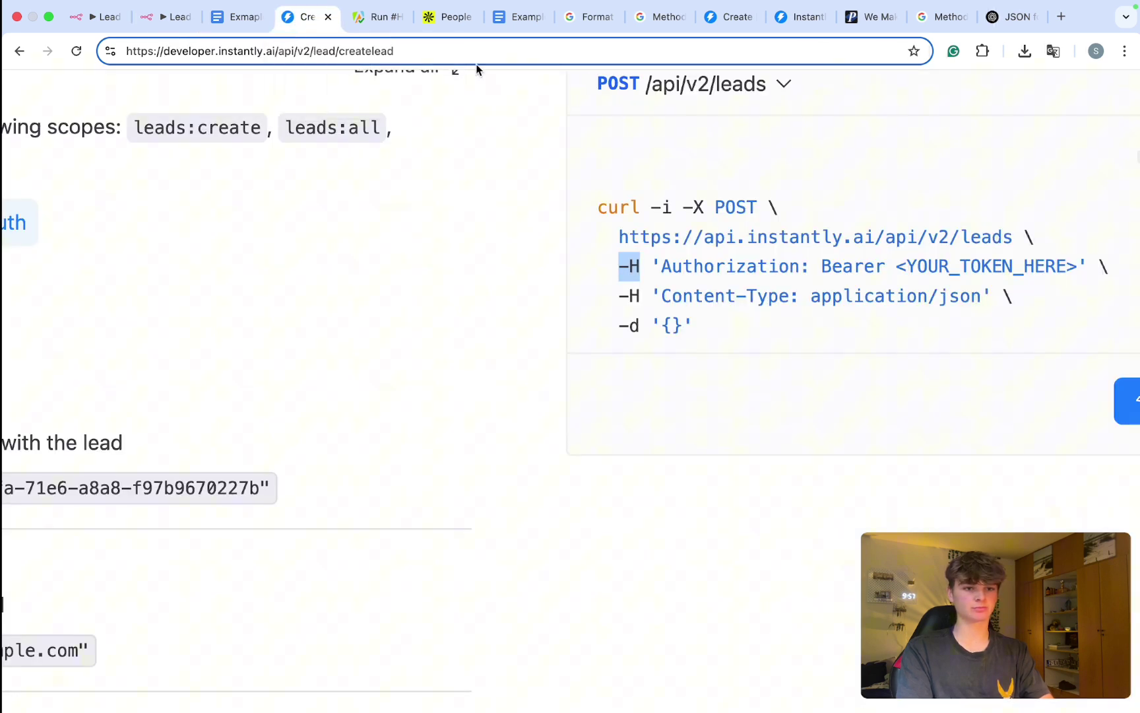
{"action": "double_click", "coordinate": [838, 260]}
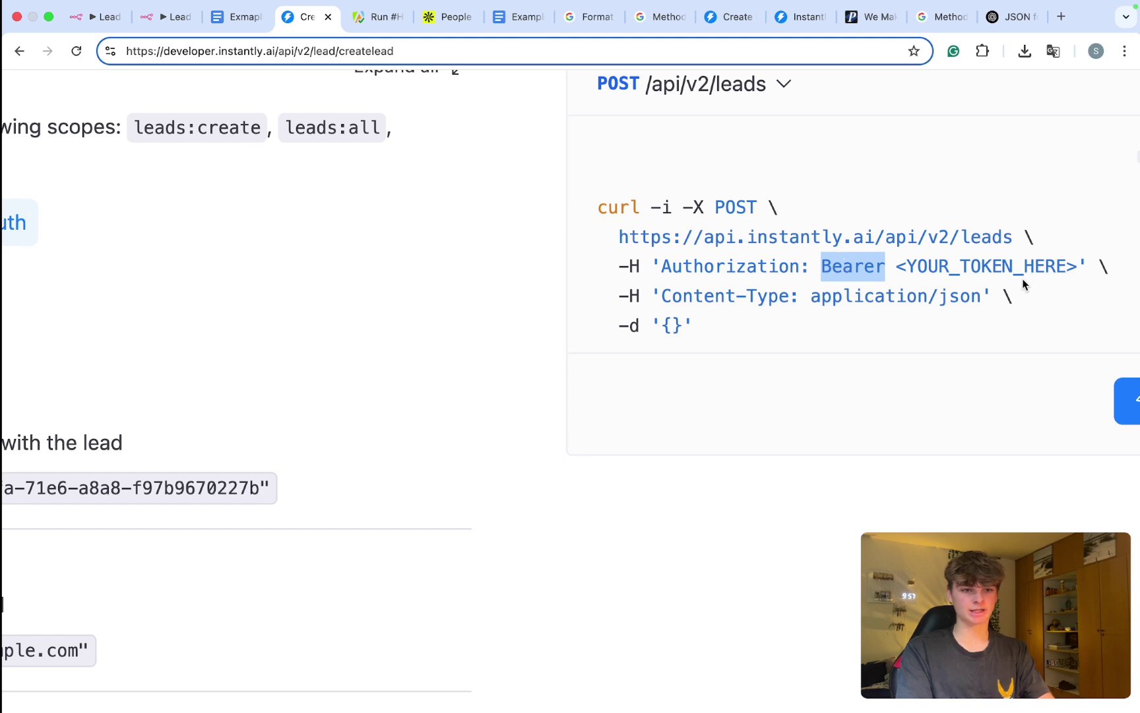
{"action": "left_click", "coordinate": [172, 20]}
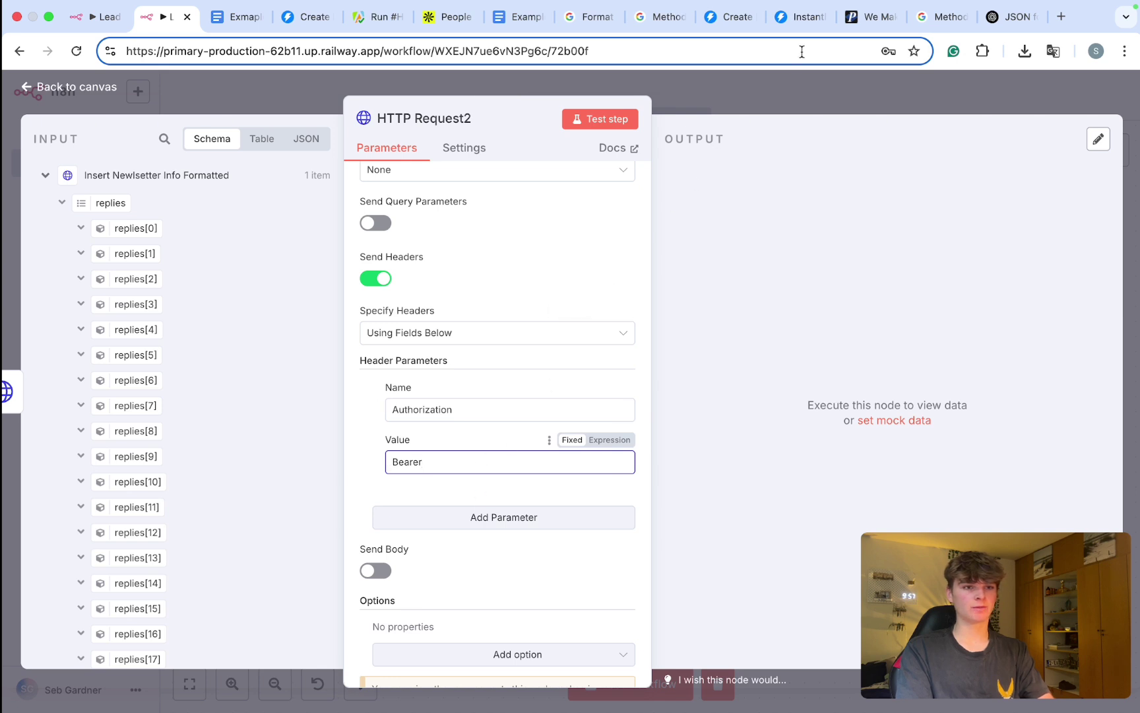
{"action": "left_click", "coordinate": [800, 16]}
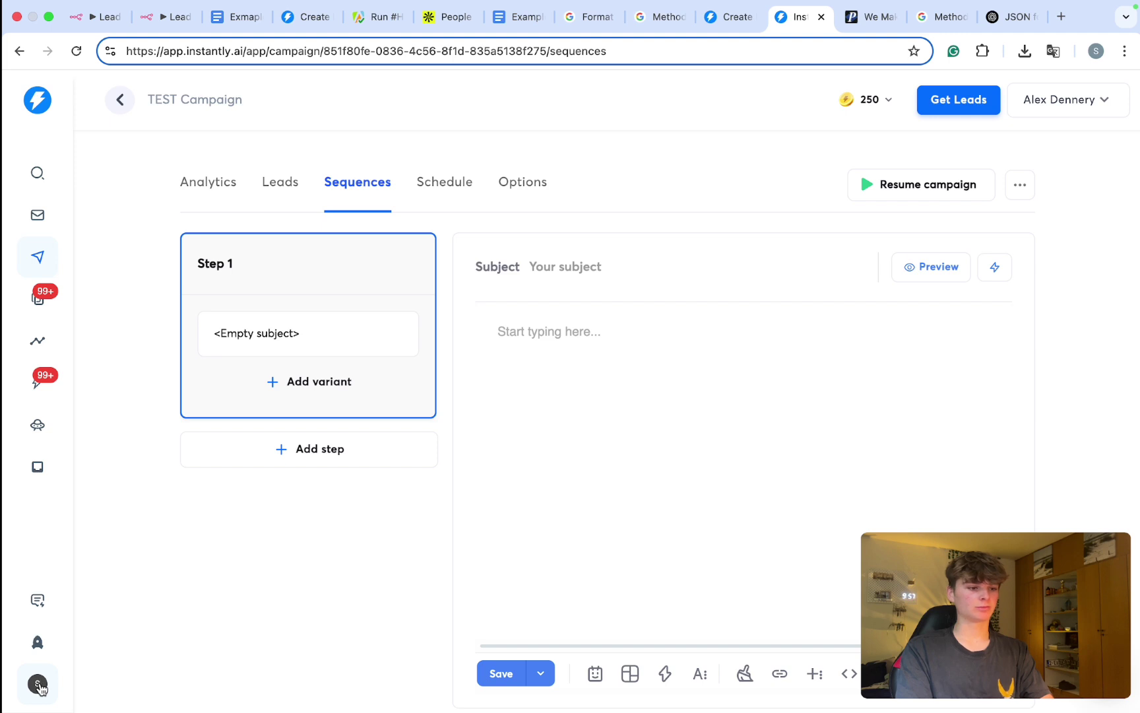
Step: Switch Instantly to the SaviFlow workspace
{"action": "left_click", "coordinate": [38, 684]}
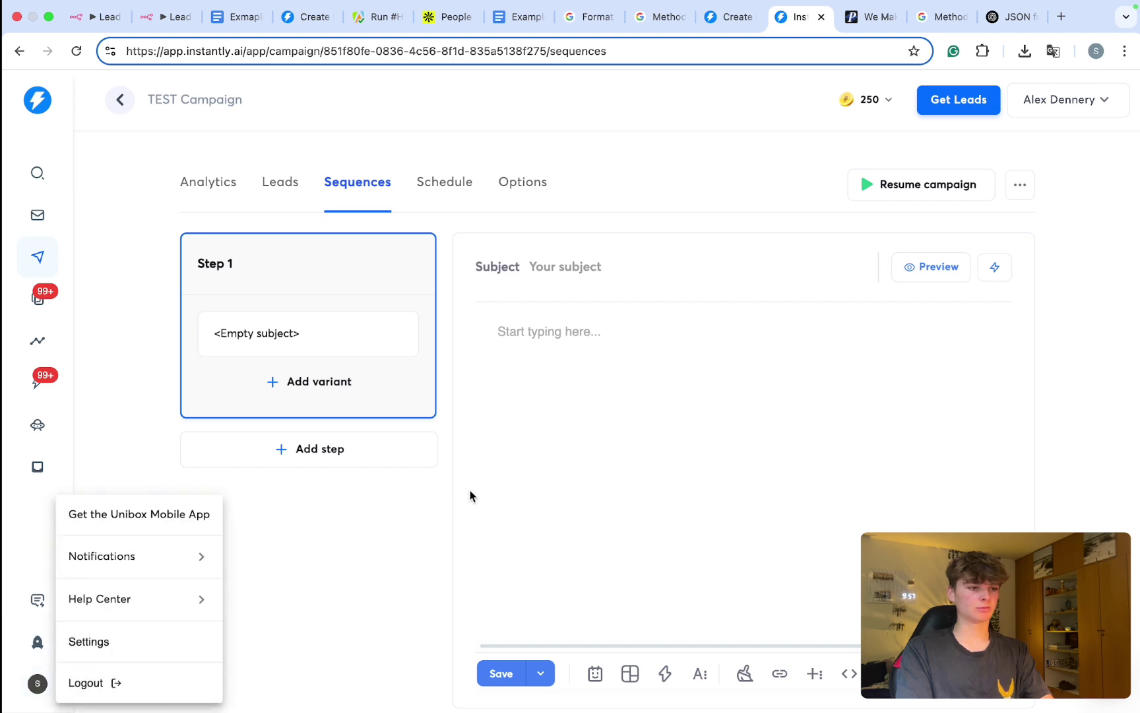
{"action": "left_click", "coordinate": [1090, 105]}
{"action": "left_click", "coordinate": [1090, 103]}
{"action": "left_click", "coordinate": [1090, 104]}
{"action": "left_click", "coordinate": [1062, 102]}
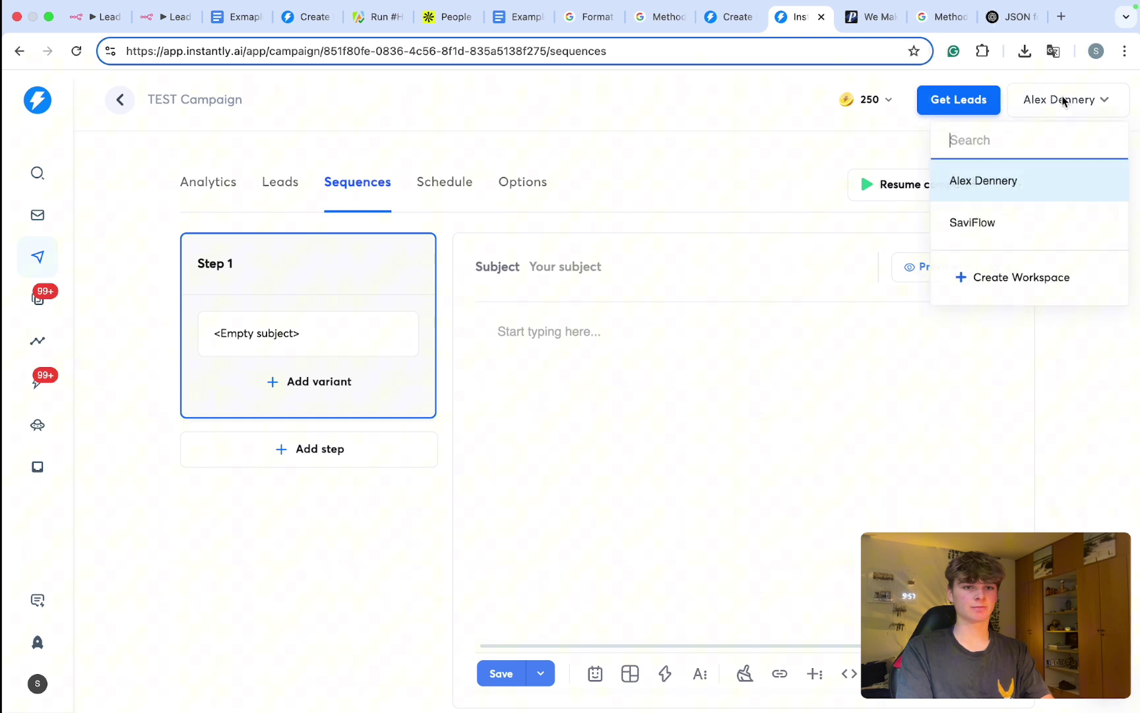
{"action": "left_click", "coordinate": [995, 238]}
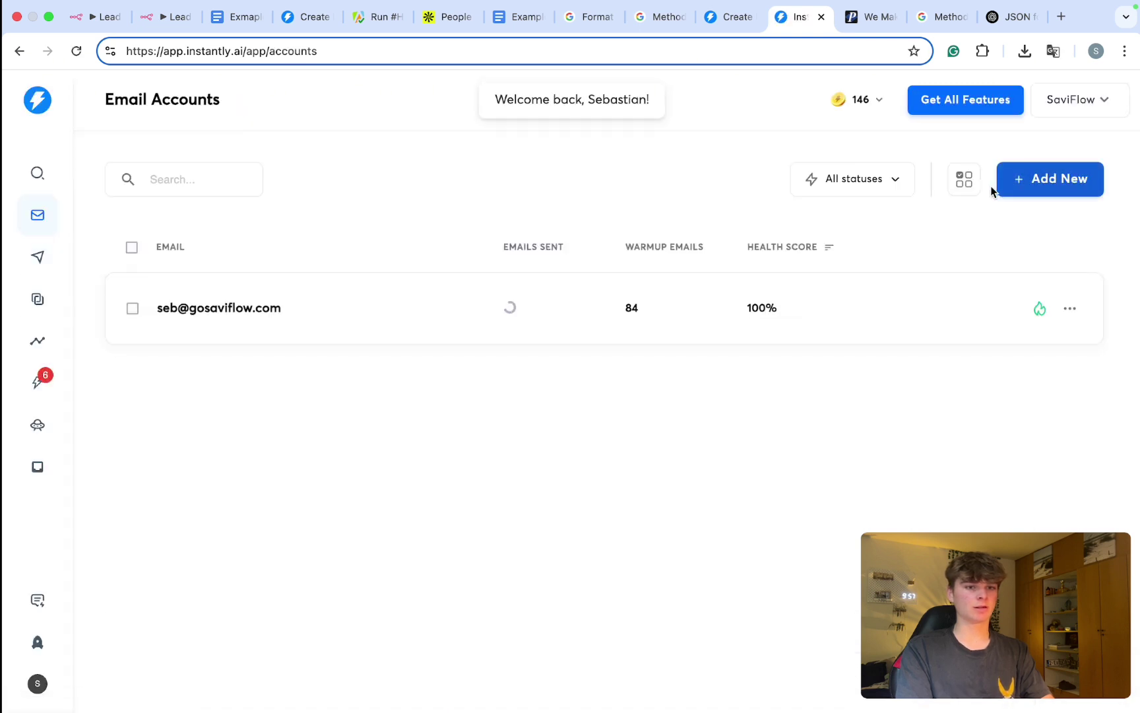
Step: Create a new campaign named 'Lead magnet campaign'
{"action": "left_click", "coordinate": [37, 298]}
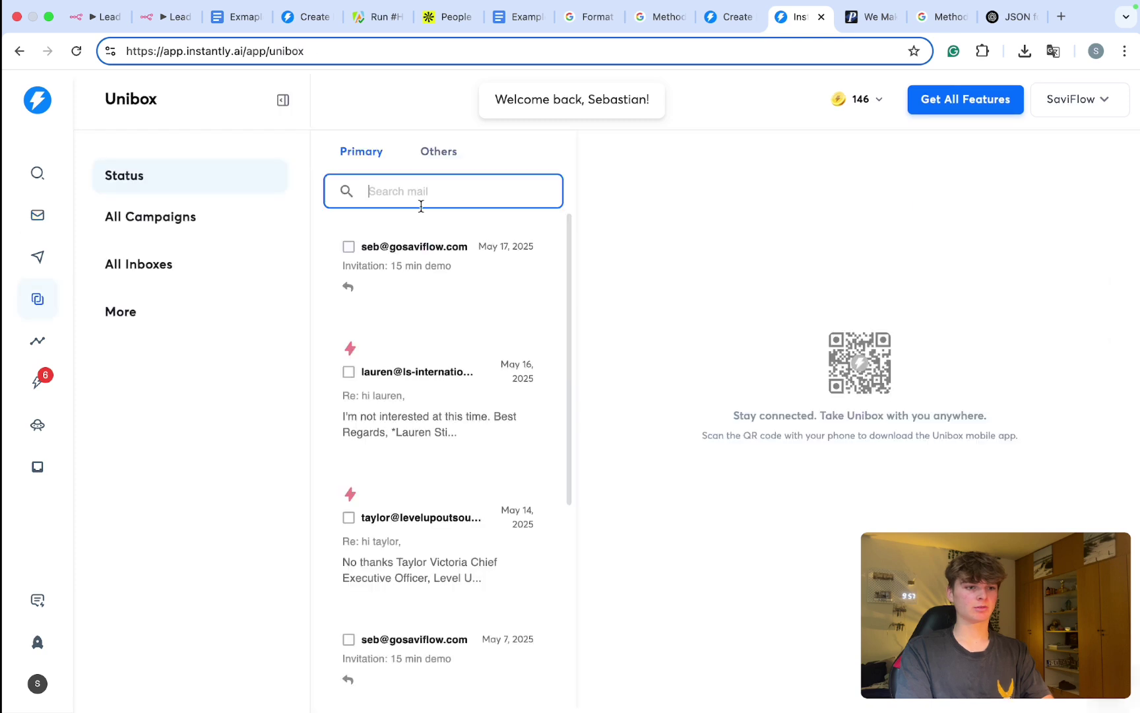
{"action": "left_click", "coordinate": [37, 257]}
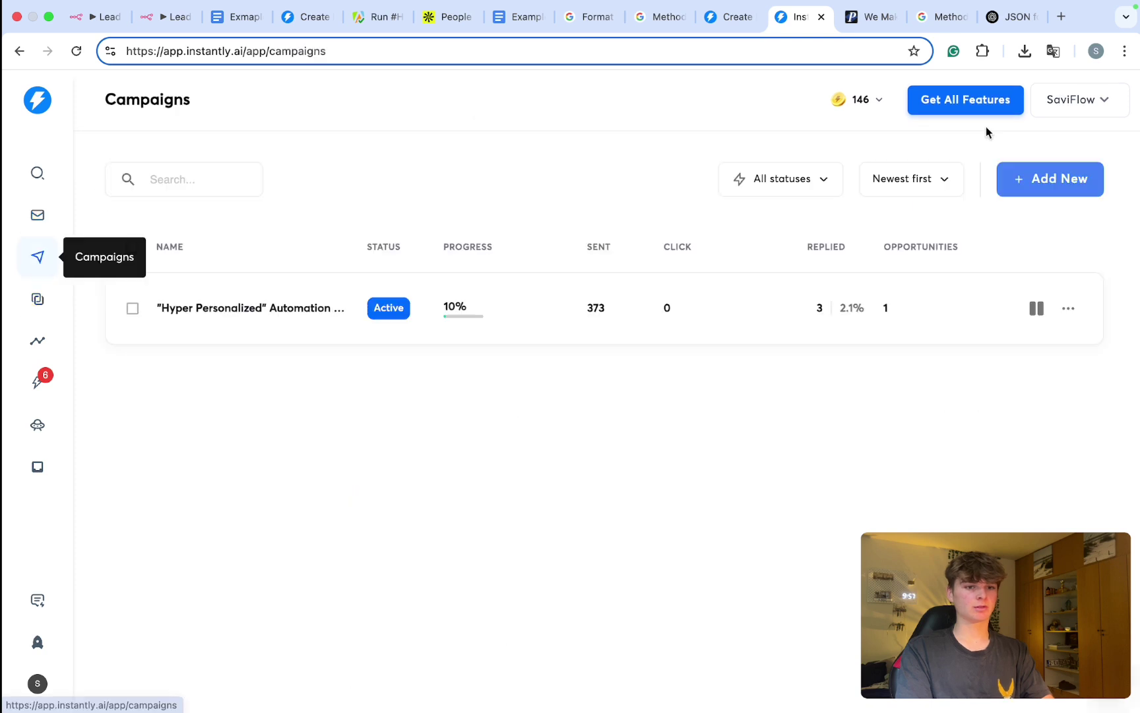
{"action": "left_click", "coordinate": [1058, 176]}
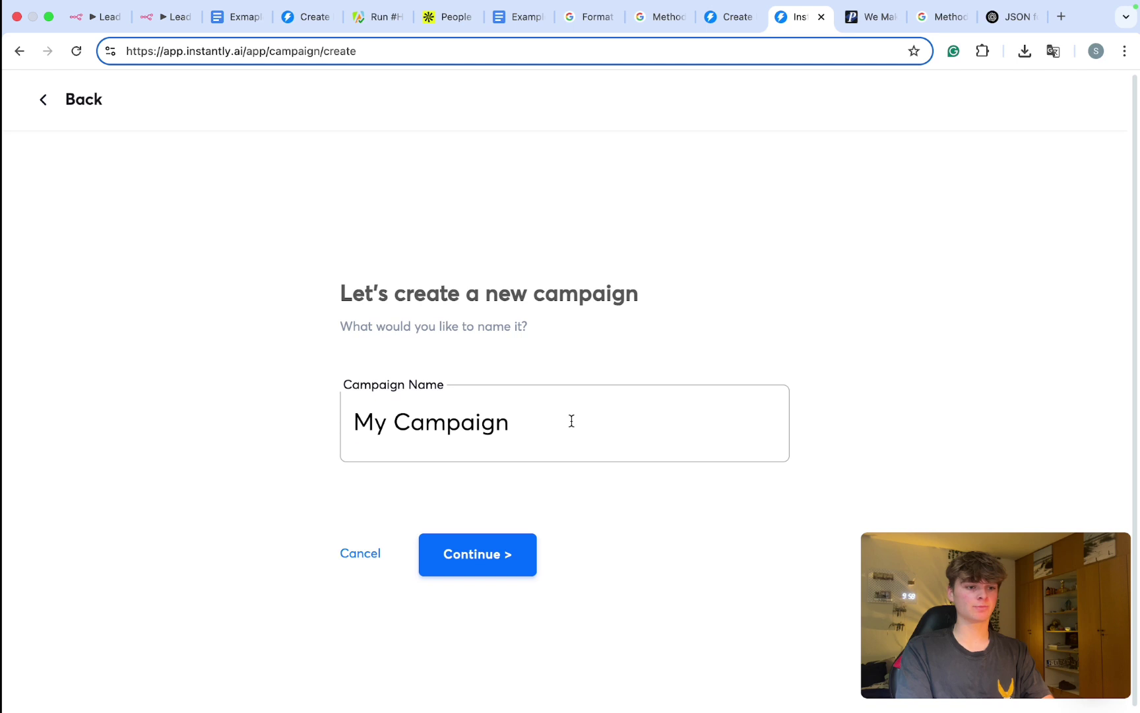
{"action": "left_click_drag", "start_coordinate": [571, 421], "coordinate": [296, 420]}
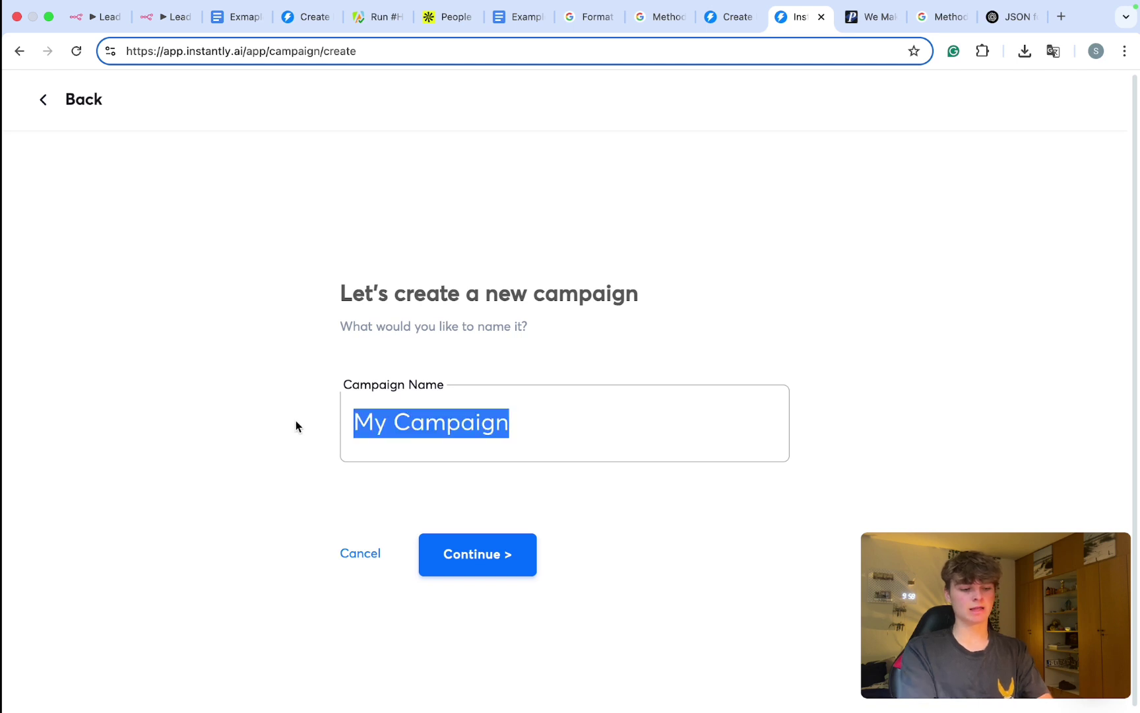
{"action": "type", "text": "Lead magn"}
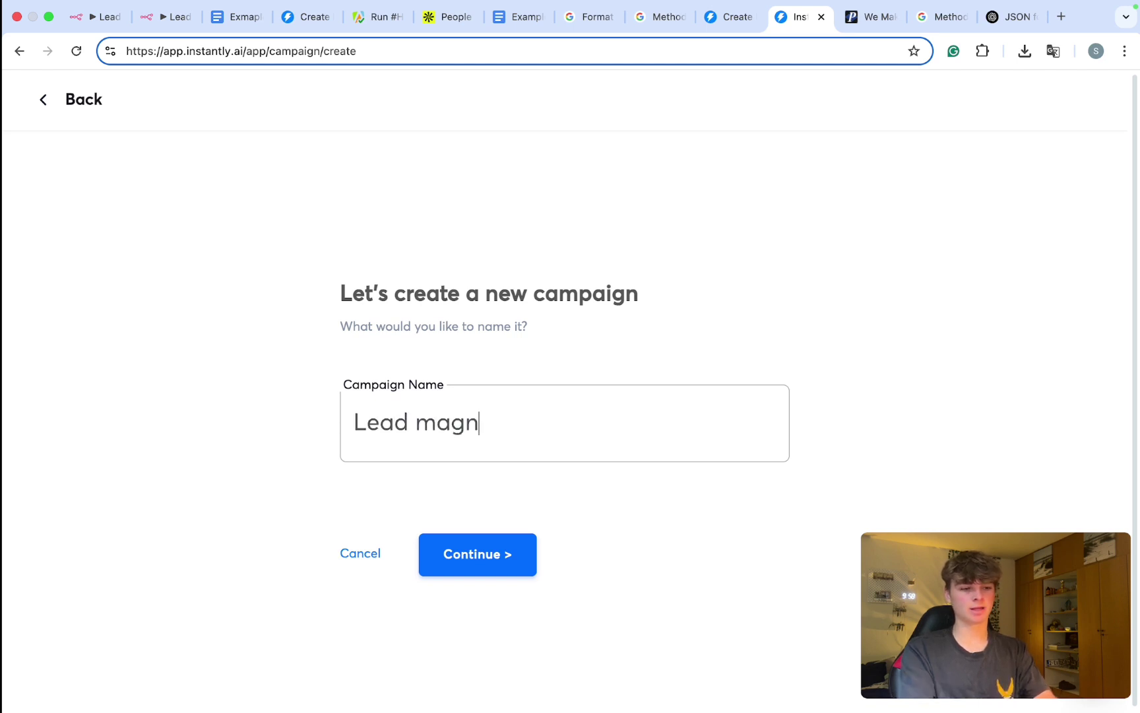
{"action": "type", "text": "et camp"}
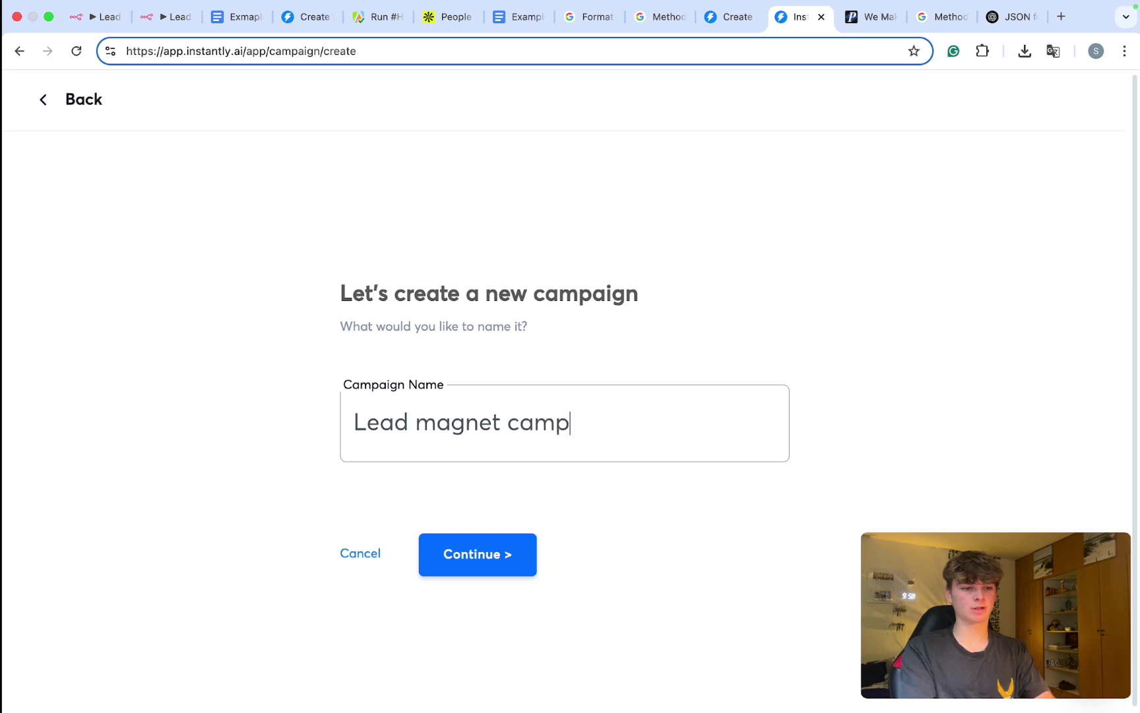
{"action": "type", "text": "ia"}
{"action": "key", "text": "BackSpace"}
{"action": "key", "text": "BackSpace"}
{"action": "type", "text": "aing"}
{"action": "key", "text": "BackSpace"}
{"action": "key", "text": "BackSpace"}
{"action": "type", "text": "gn"}
{"action": "left_click", "coordinate": [451, 567]}
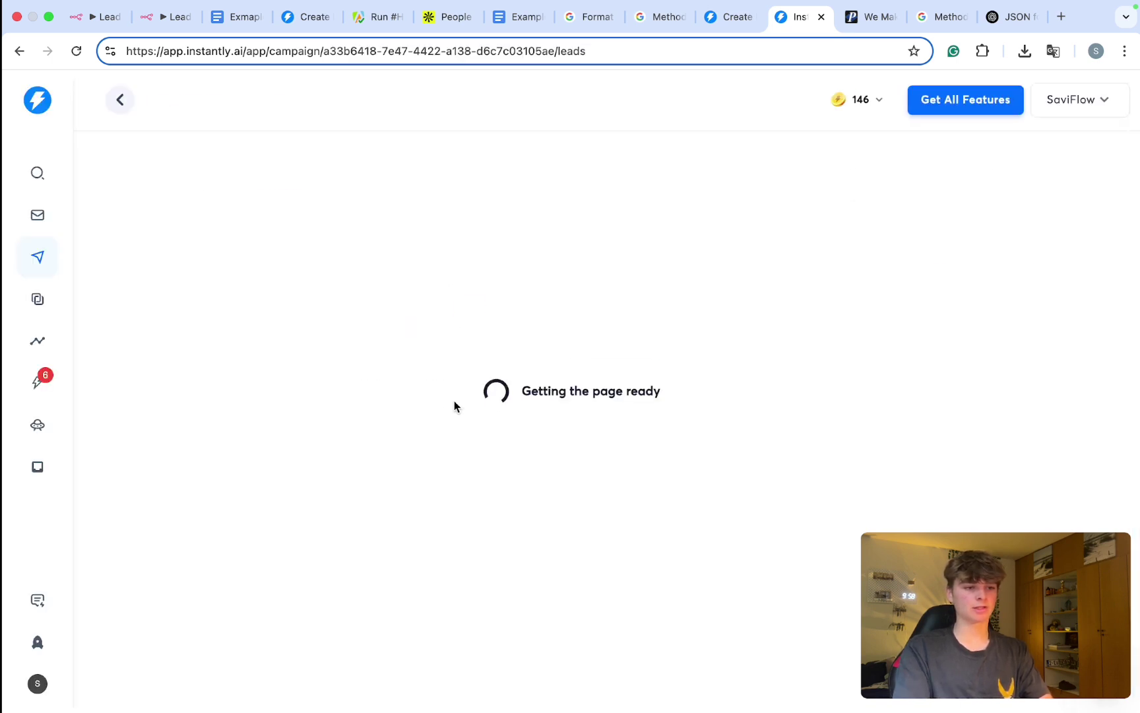
{"action": "left_click", "coordinate": [37, 683]}
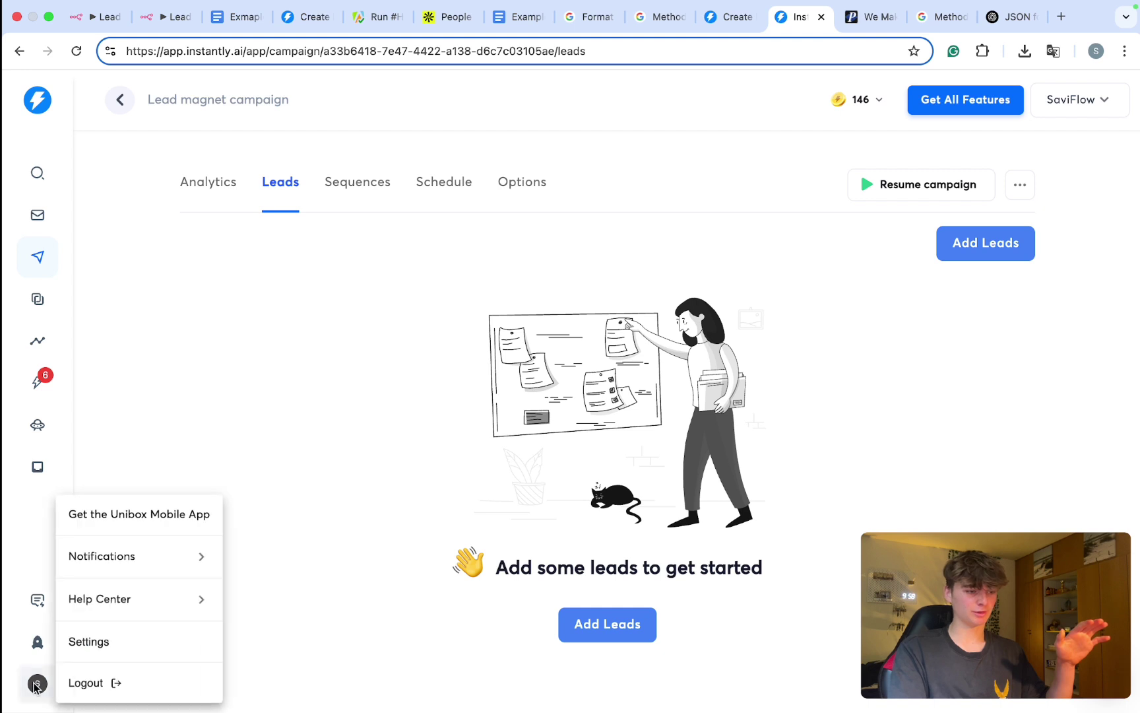
Step: Create an API key named TEST with all:all scope in Integrations and copy its value
{"action": "left_click", "coordinate": [105, 652]}
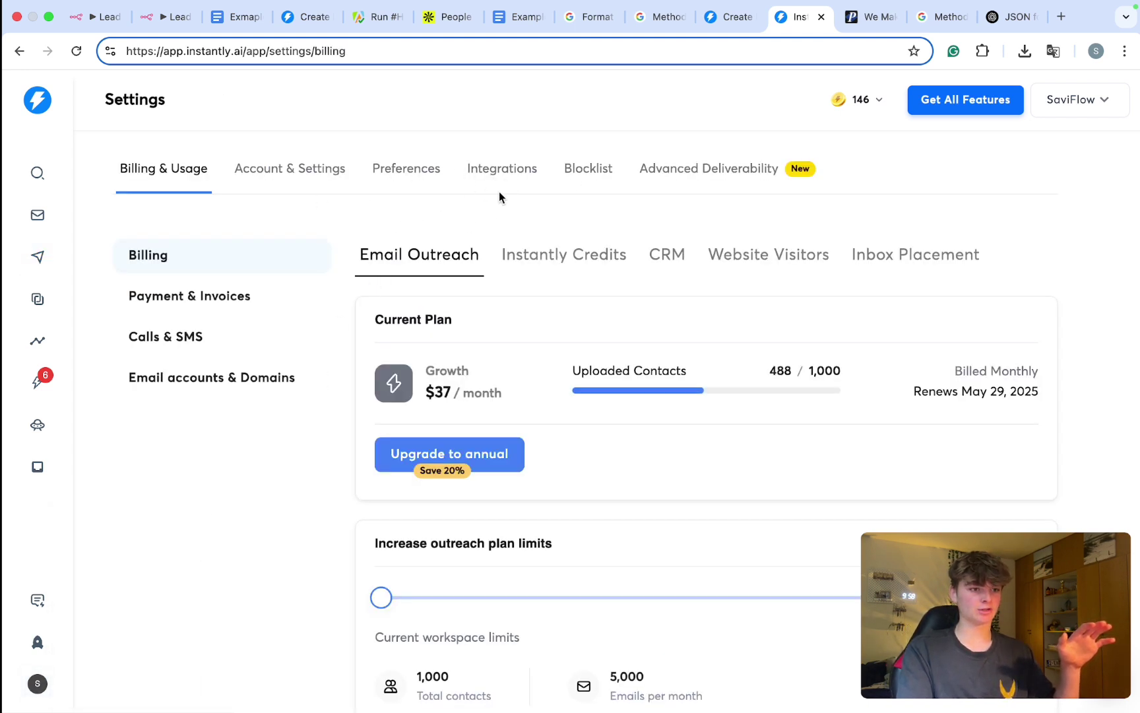
{"action": "left_click", "coordinate": [502, 168]}
{"action": "left_click", "coordinate": [195, 338]}
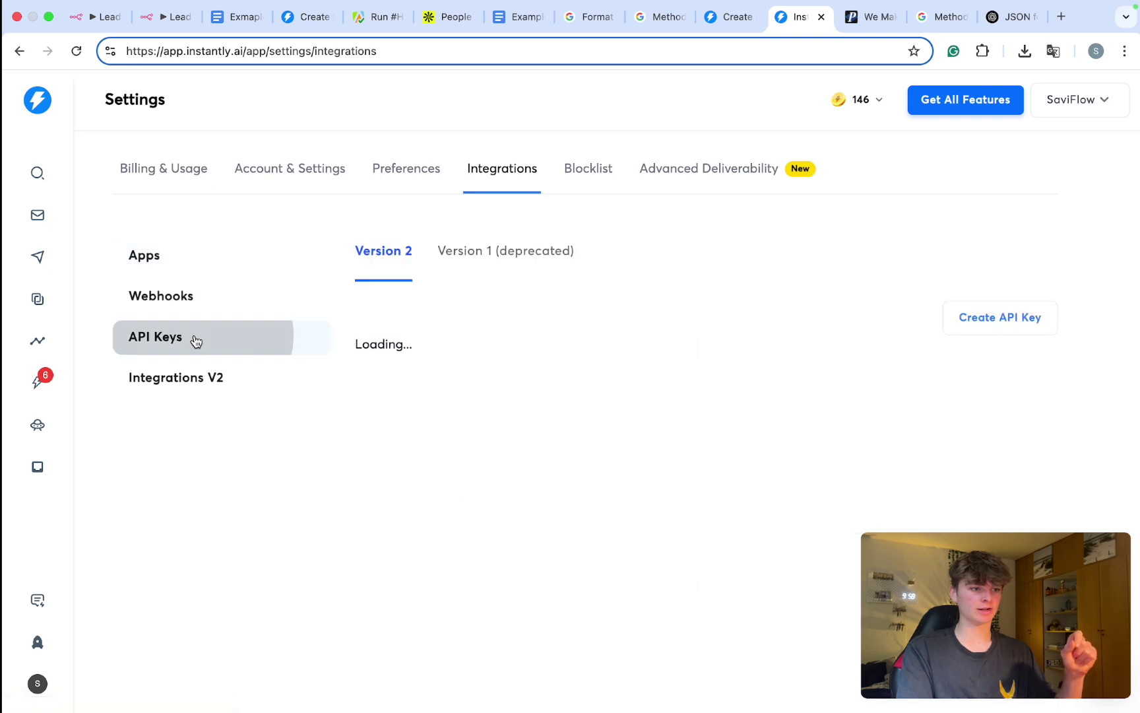
{"action": "left_click", "coordinate": [469, 376]}
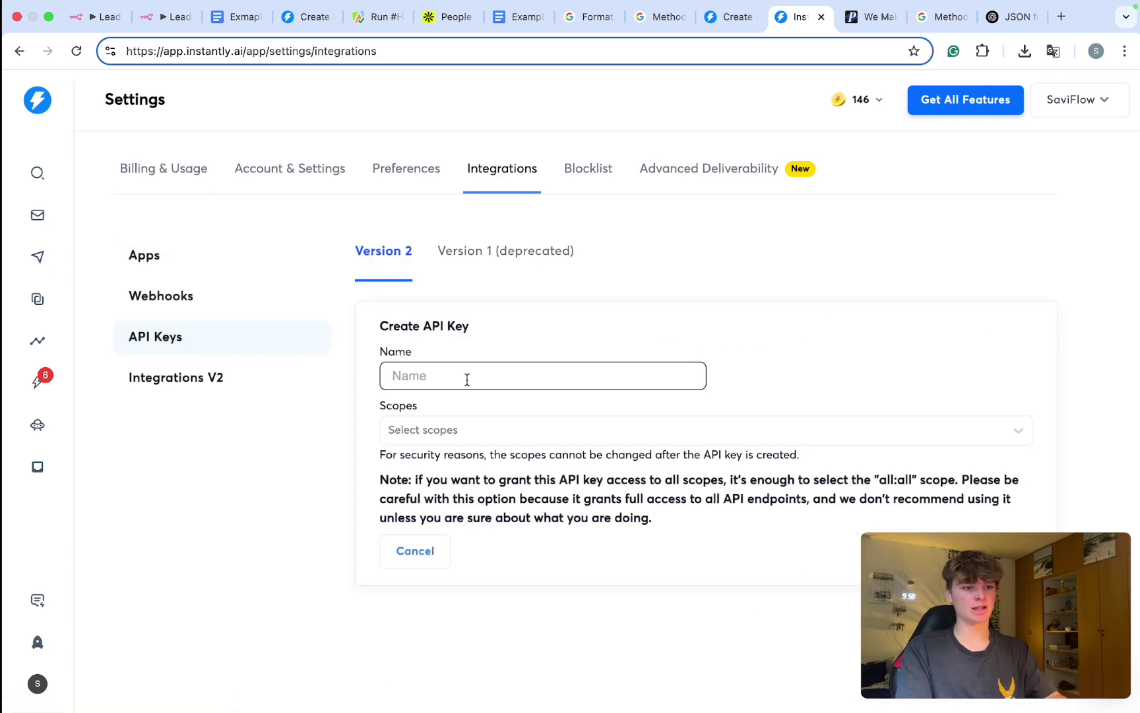
{"action": "type", "text": "TEST"}
{"action": "left_click", "coordinate": [435, 430]}
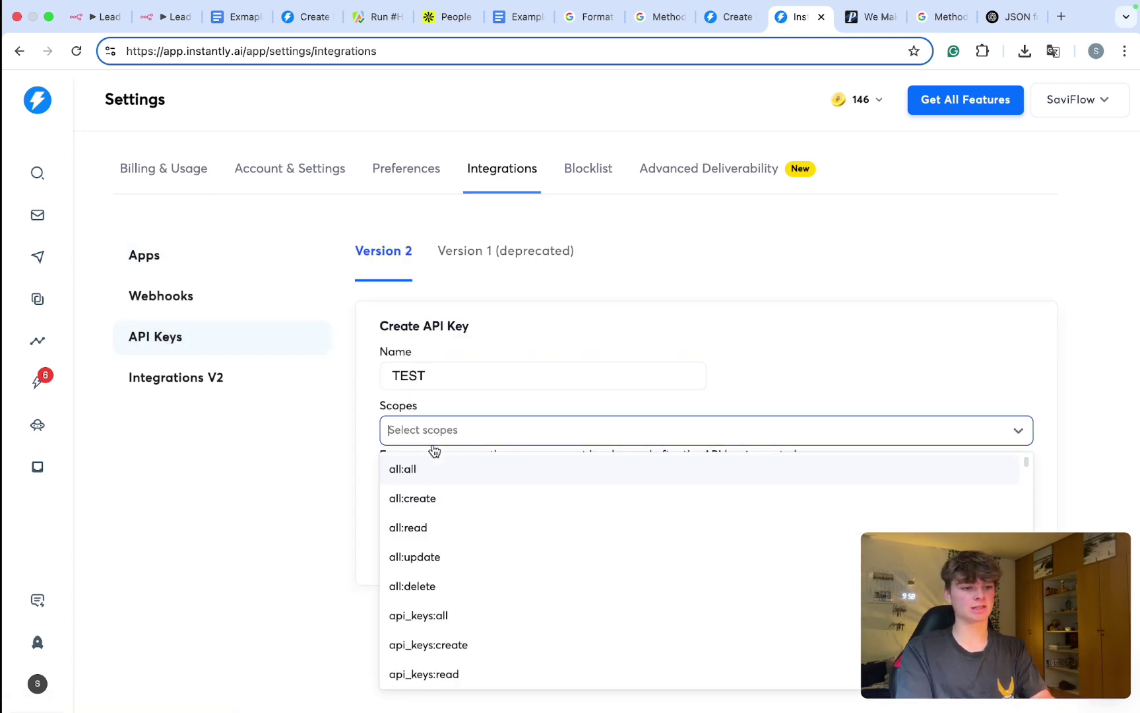
{"action": "left_click", "coordinate": [464, 485]}
{"action": "left_click", "coordinate": [594, 395]}
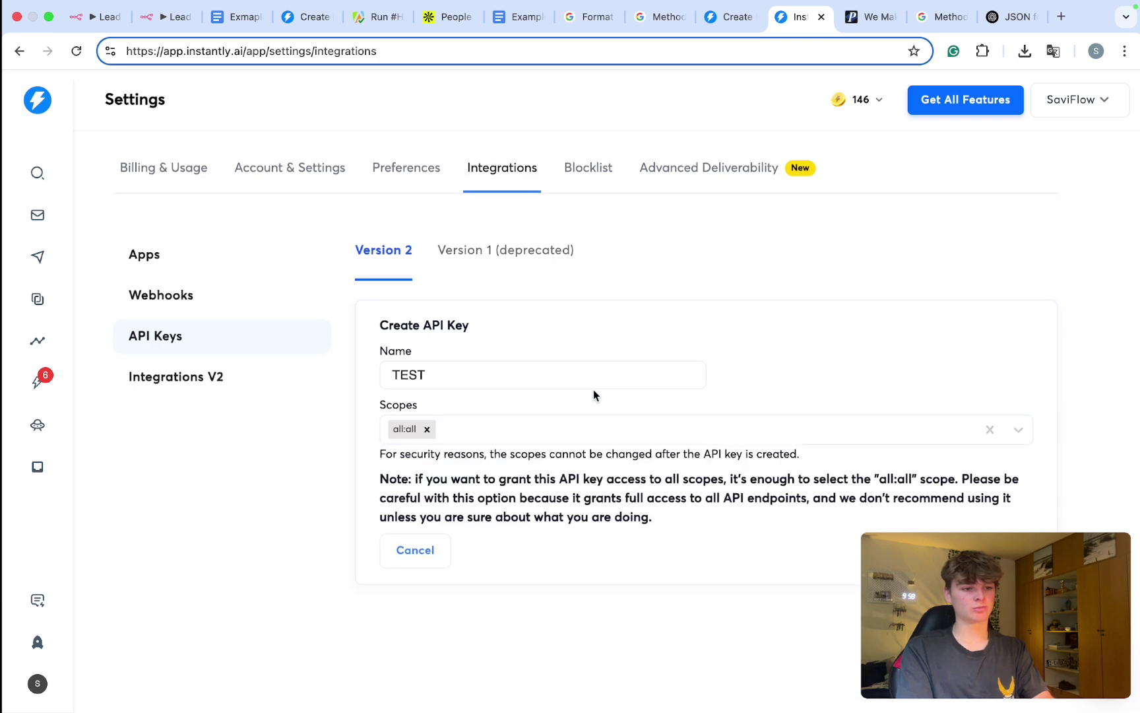
{"action": "left_click", "coordinate": [944, 550]}
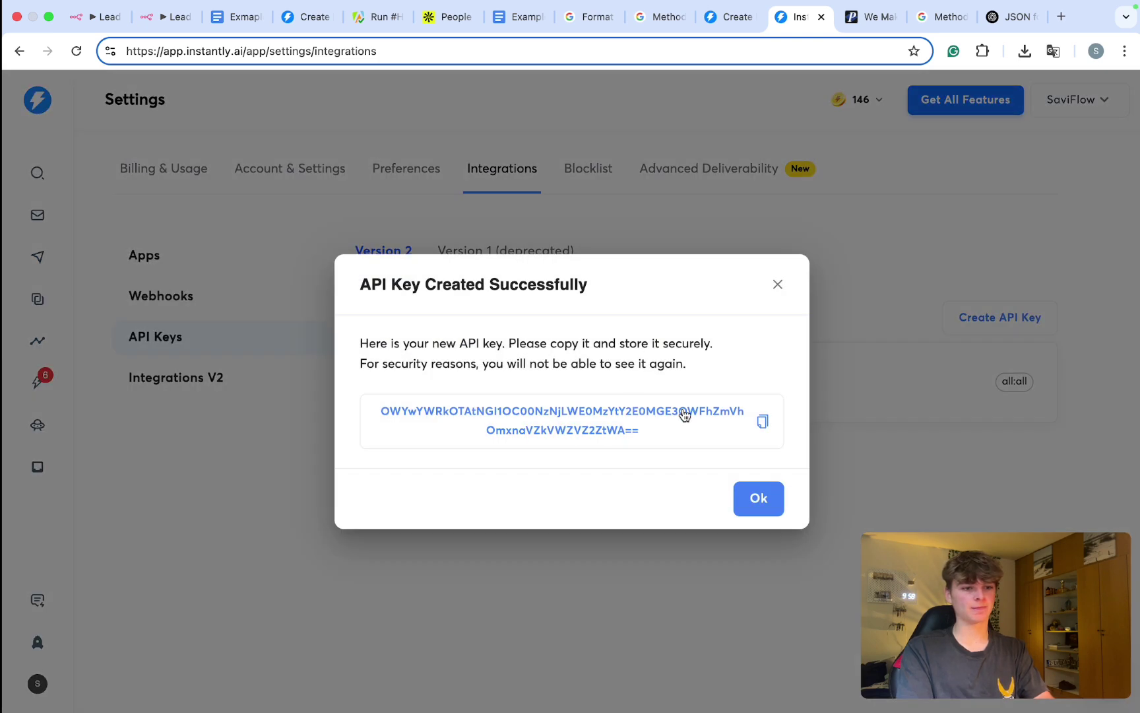
{"action": "left_click", "coordinate": [765, 421]}
{"action": "key", "text": "Escape"}
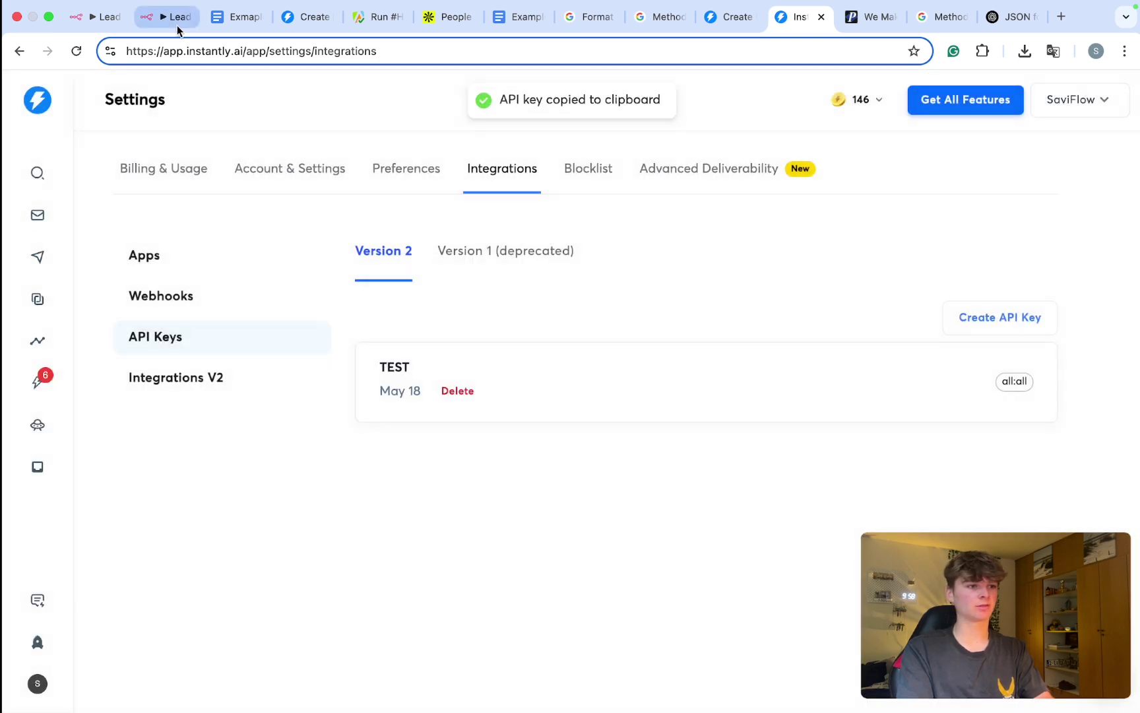
{"action": "left_click", "coordinate": [173, 17]}
Step: Paste the API key after 'Bearer' in the header value and enable a body specified using JSON
{"action": "key", "text": "super+v"}
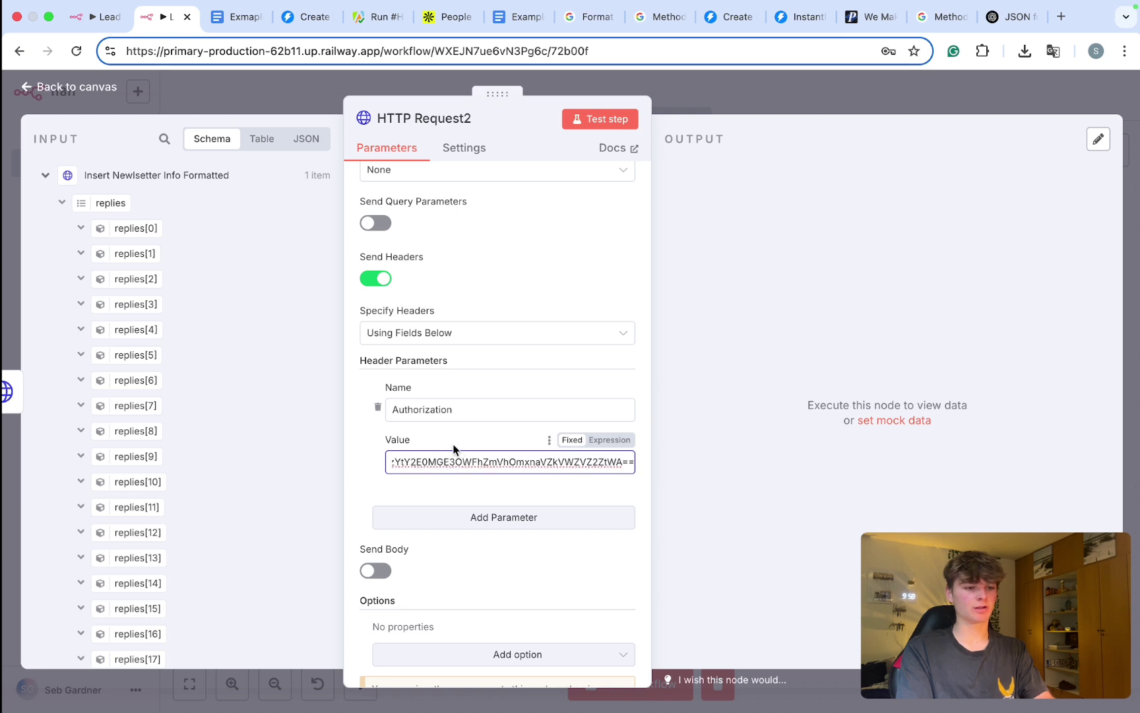
{"action": "scroll", "coordinate": [451, 448], "scroll_direction": "down", "scroll_amount": 2}
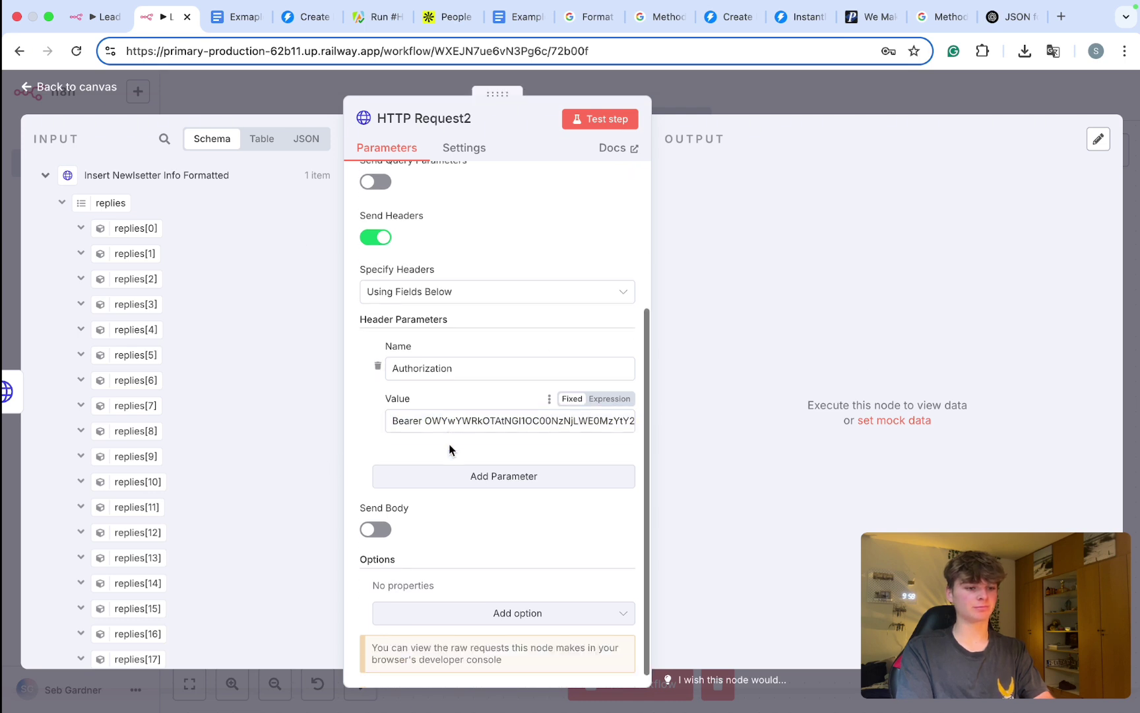
{"action": "left_click", "coordinate": [375, 515]}
{"action": "scroll", "coordinate": [404, 528], "scroll_direction": "down", "scroll_amount": 4}
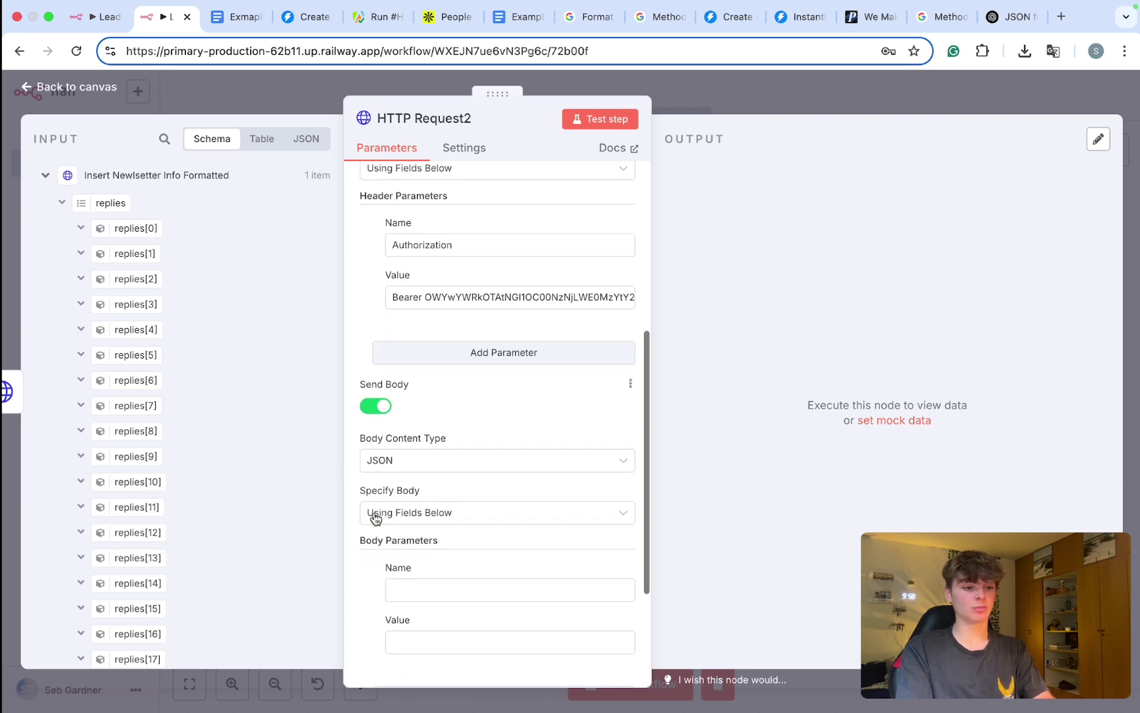
{"action": "scroll", "coordinate": [404, 538], "scroll_direction": "down", "scroll_amount": 4}
{"action": "left_click", "coordinate": [478, 374]}
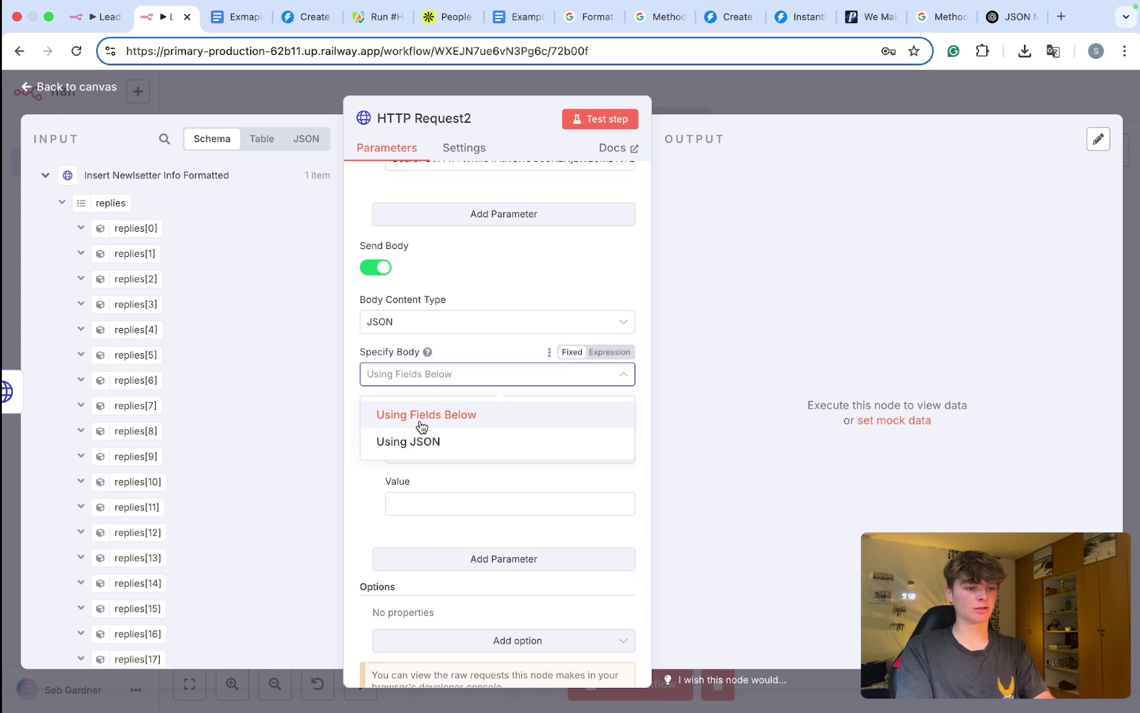
{"action": "left_click", "coordinate": [422, 442]}
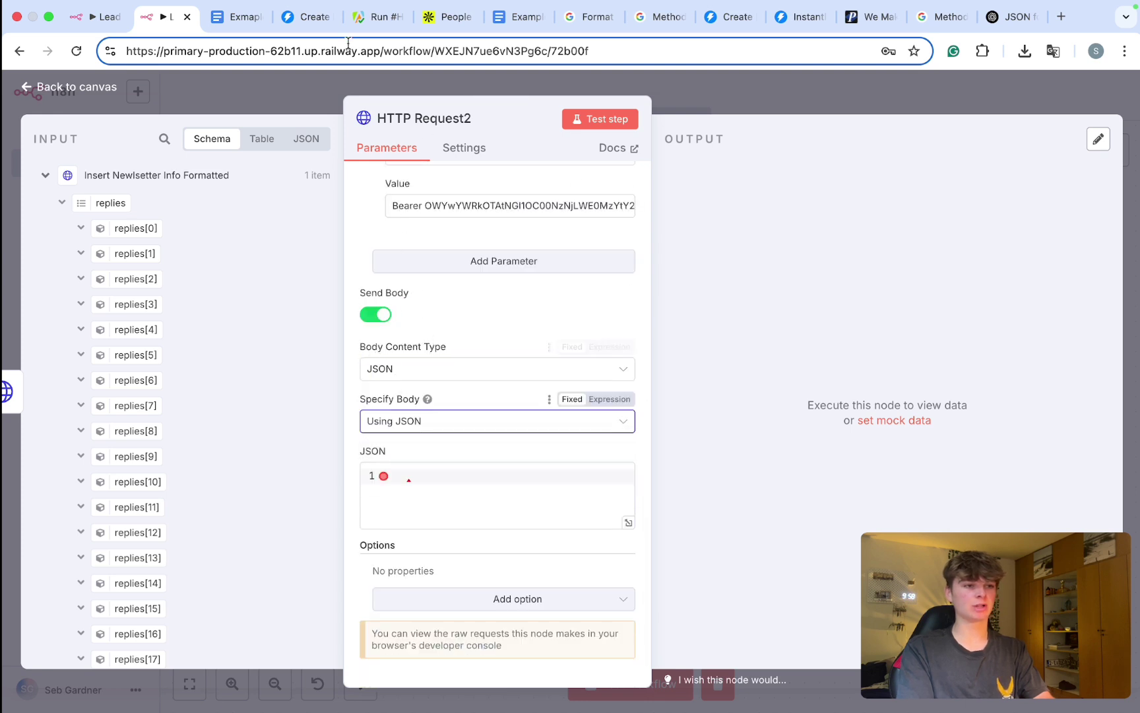
Step: Match the body to the docs' application/json content type and start editing the JSON body
{"action": "left_click", "coordinate": [307, 16]}
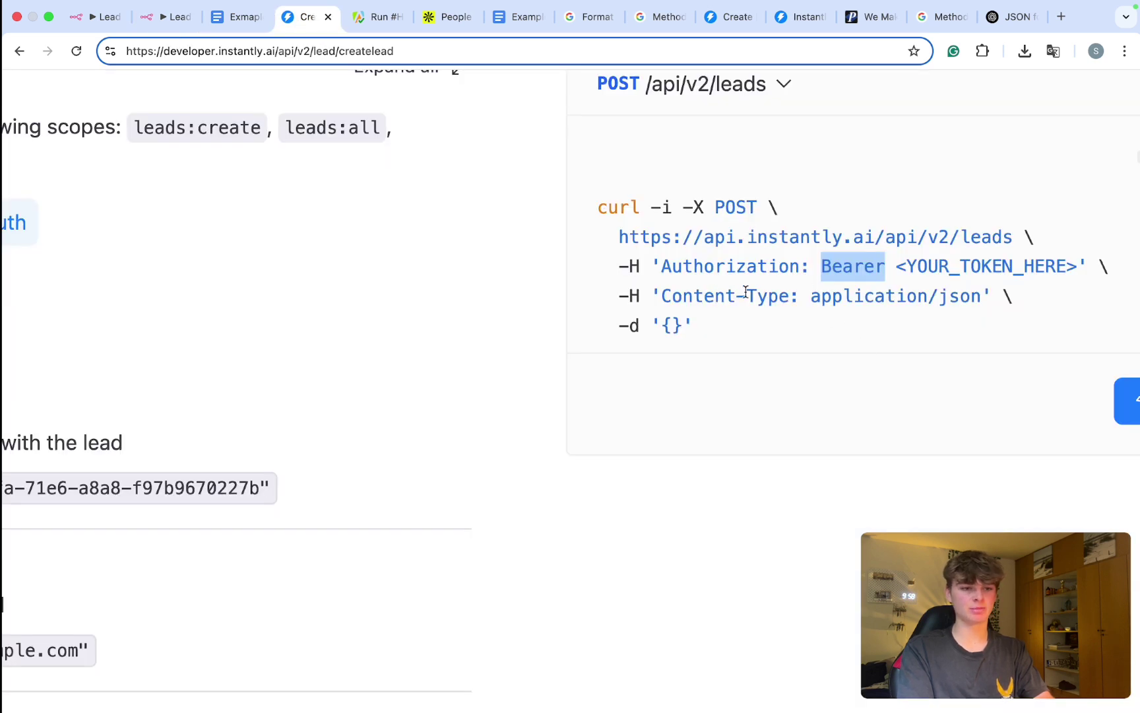
{"action": "left_click_drag", "start_coordinate": [975, 300], "coordinate": [805, 300]}
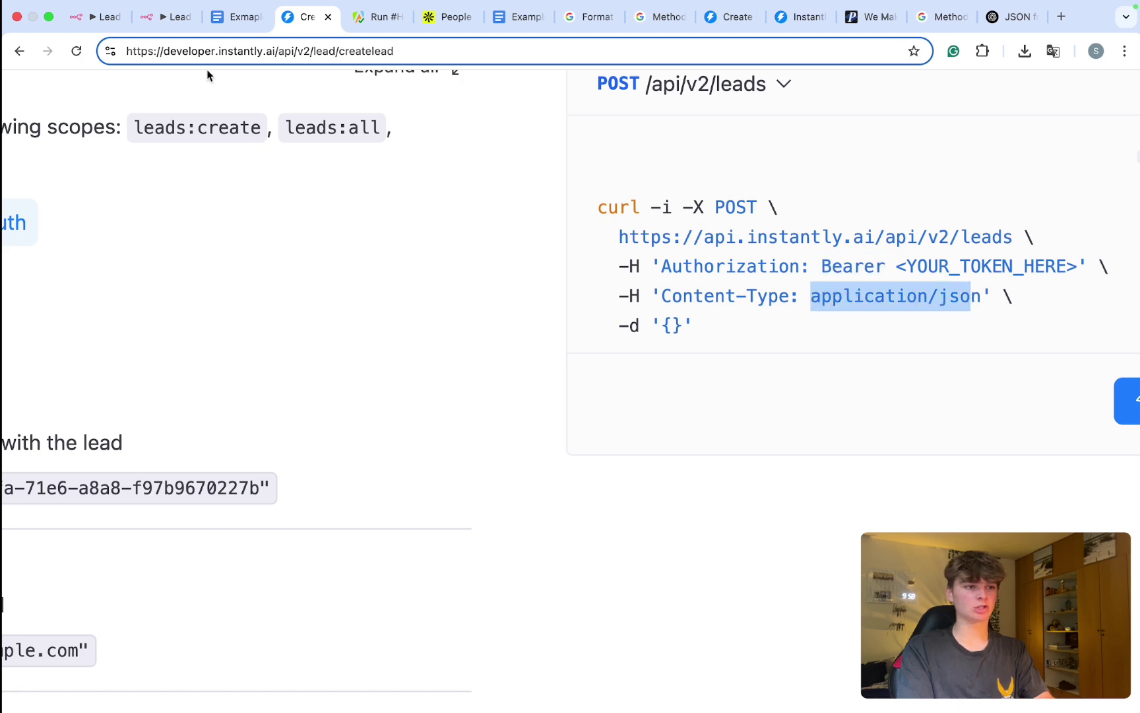
{"action": "left_click", "coordinate": [164, 16]}
{"action": "left_click", "coordinate": [442, 414]}
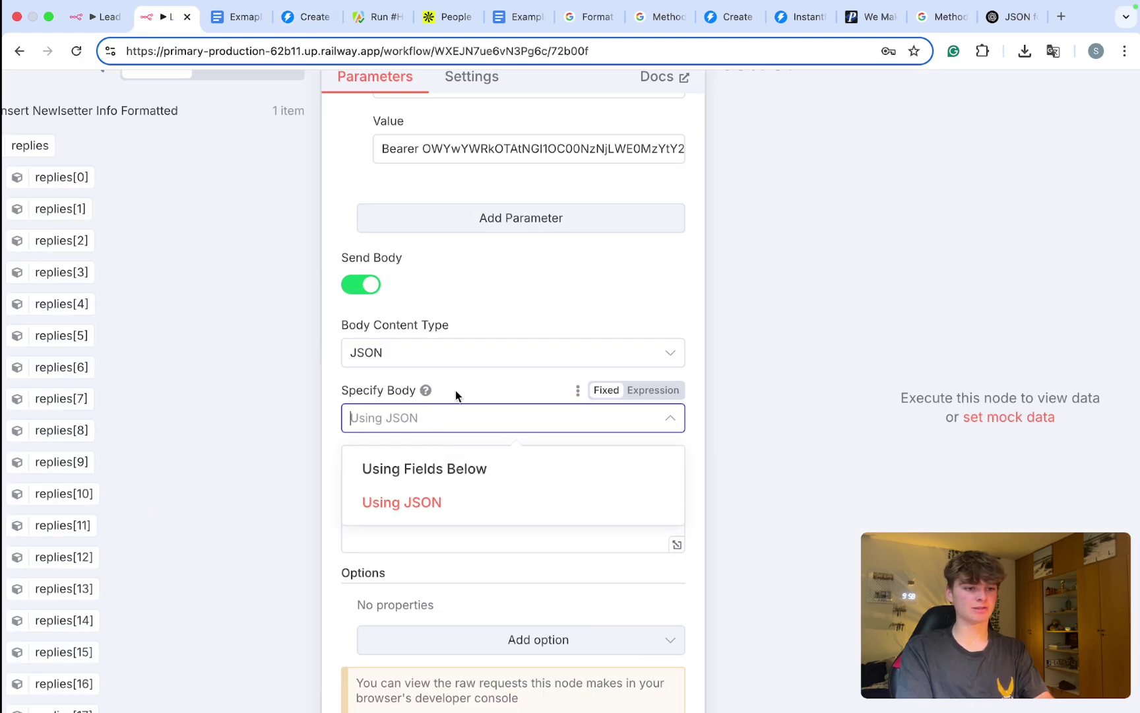
{"action": "left_click_drag", "start_coordinate": [341, 325], "coordinate": [427, 351]}
{"action": "left_click", "coordinate": [429, 353]}
{"action": "left_click", "coordinate": [554, 301]}
{"action": "scroll", "coordinate": [510, 378], "scroll_direction": "down", "scroll_amount": 1}
{"action": "left_click", "coordinate": [428, 419]}
{"action": "scroll", "coordinate": [427, 418], "scroll_direction": "down", "scroll_amount": 2}
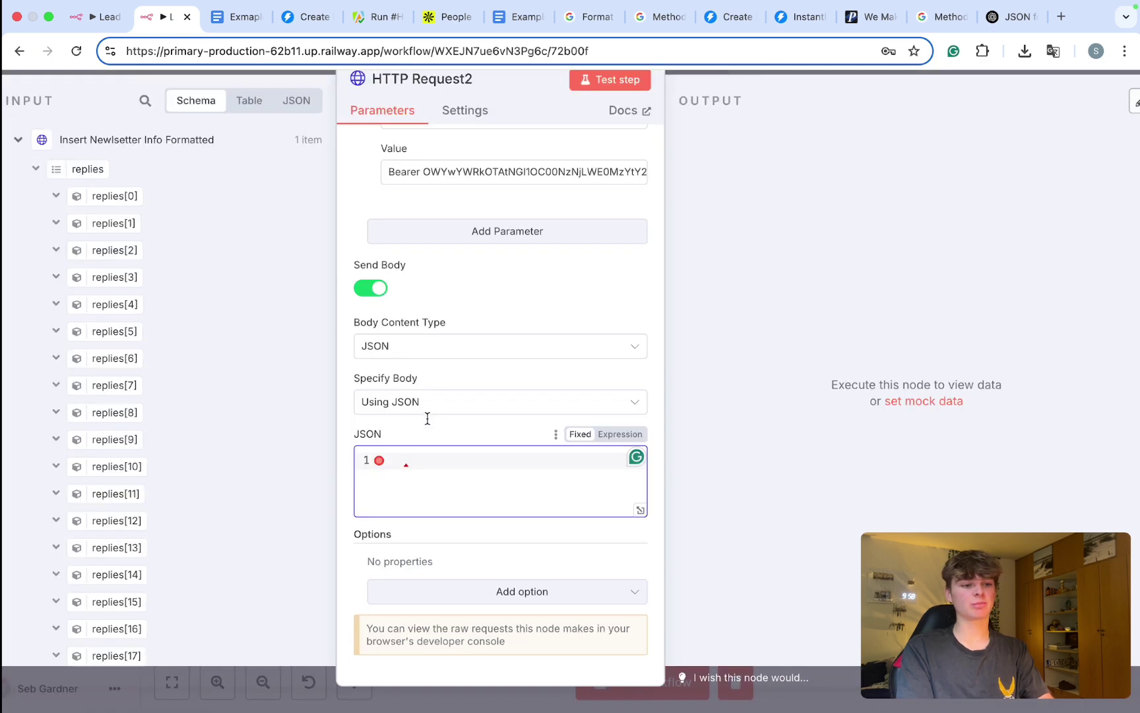
{"action": "left_click", "coordinate": [306, 17]}
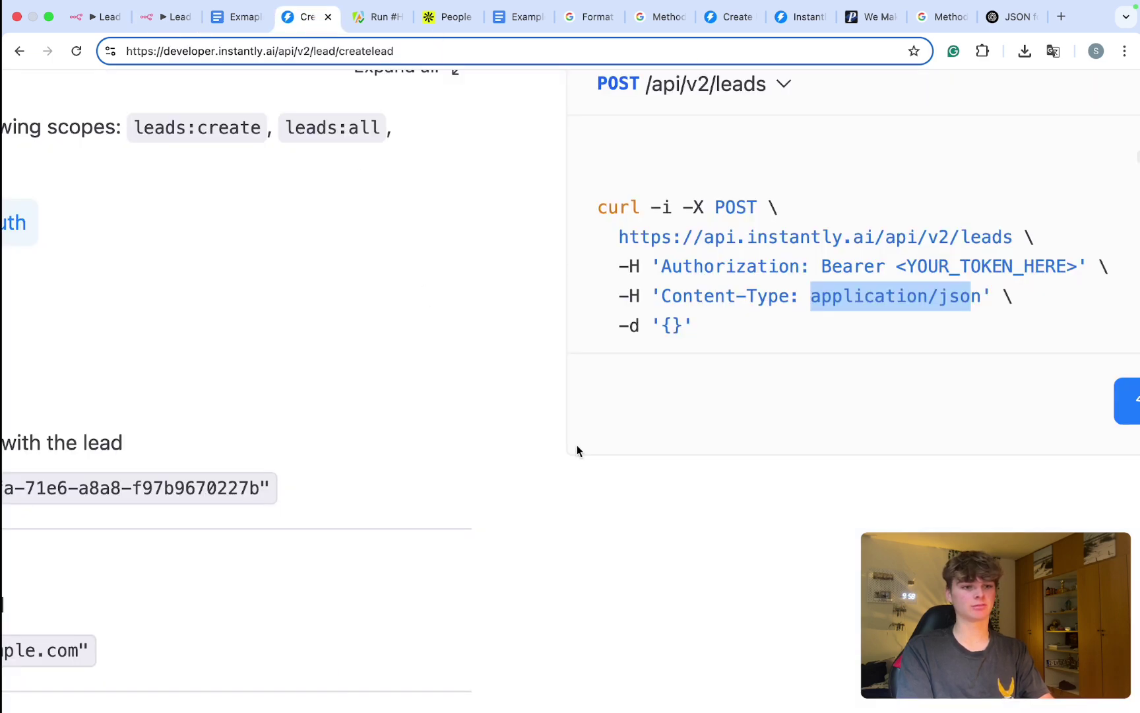
Step: Find the campaign field in the Instantly Create lead docs and highlight its name
{"action": "scroll", "coordinate": [576, 450], "scroll_direction": "down", "scroll_amount": 3}
{"action": "scroll", "coordinate": [427, 433], "scroll_direction": "down", "scroll_amount": 1}
{"action": "scroll", "coordinate": [427, 428], "scroll_direction": "down", "scroll_amount": 1}
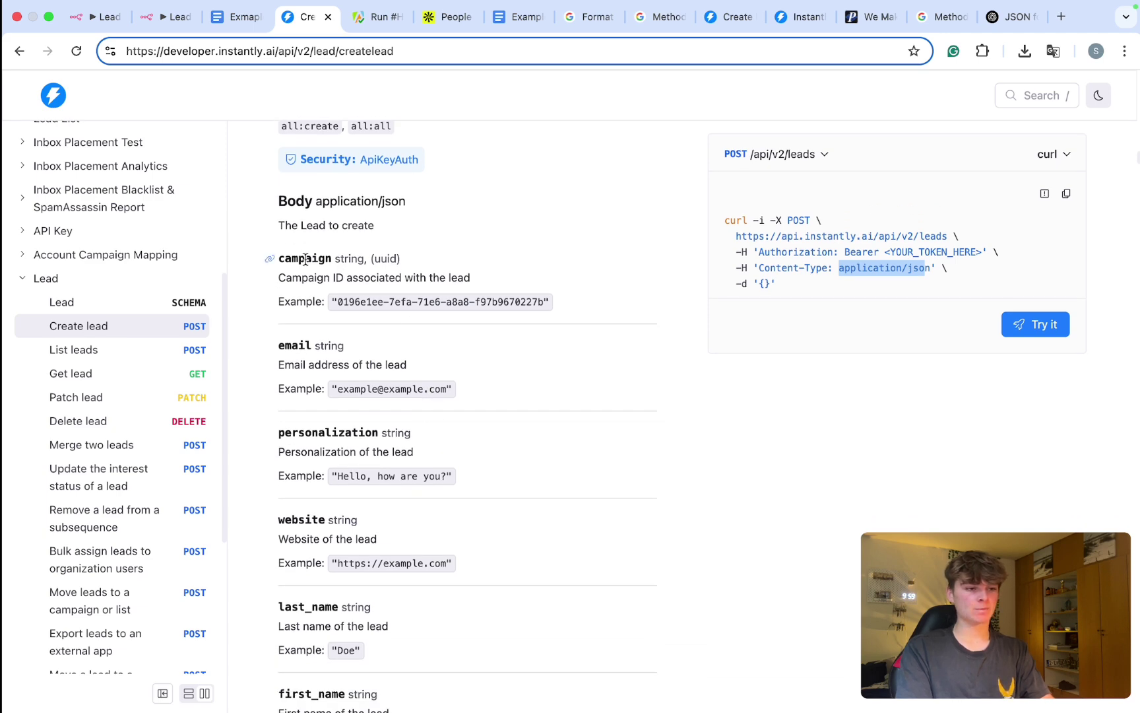
{"action": "scroll", "coordinate": [305, 259], "scroll_direction": "down", "scroll_amount": 4}
{"action": "scroll", "coordinate": [326, 582], "scroll_direction": "down", "scroll_amount": 14}
{"action": "left_click_drag", "start_coordinate": [326, 597], "coordinate": [305, 277]}
{"action": "scroll", "coordinate": [303, 251], "scroll_direction": "up", "scroll_amount": 15}
{"action": "scroll", "coordinate": [305, 263], "scroll_direction": "up", "scroll_amount": 1}
{"action": "scroll", "coordinate": [306, 295], "scroll_direction": "up", "scroll_amount": 3}
{"action": "double_click", "coordinate": [311, 298]}
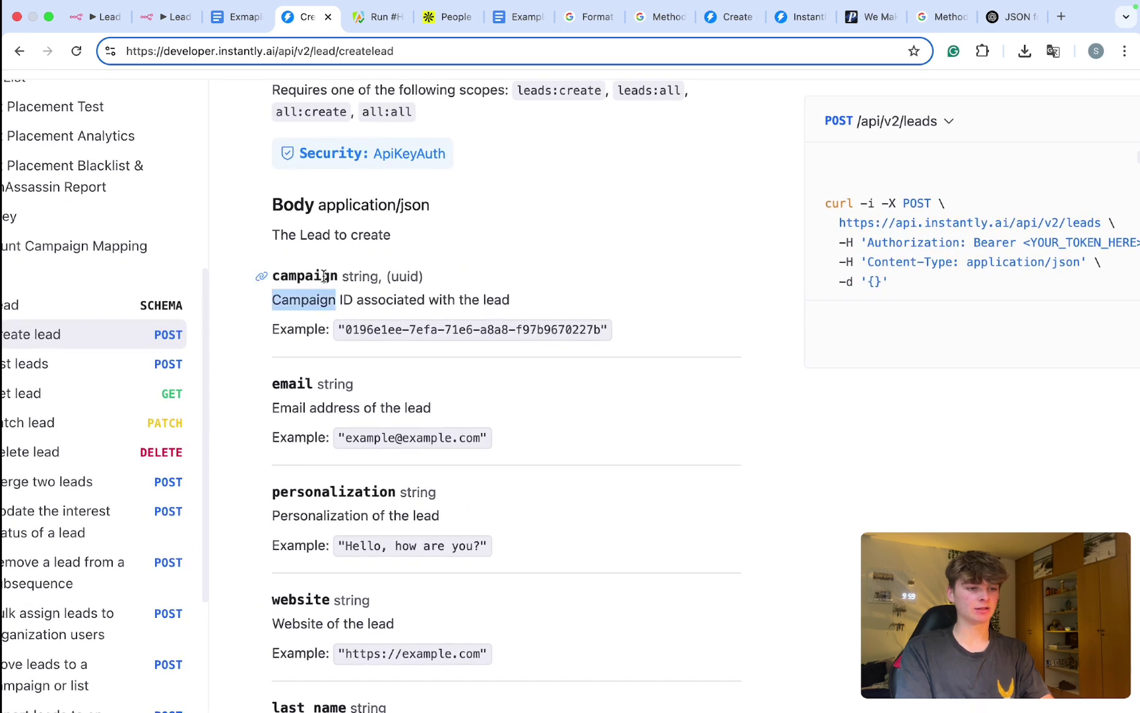
{"action": "double_click", "coordinate": [324, 276]}
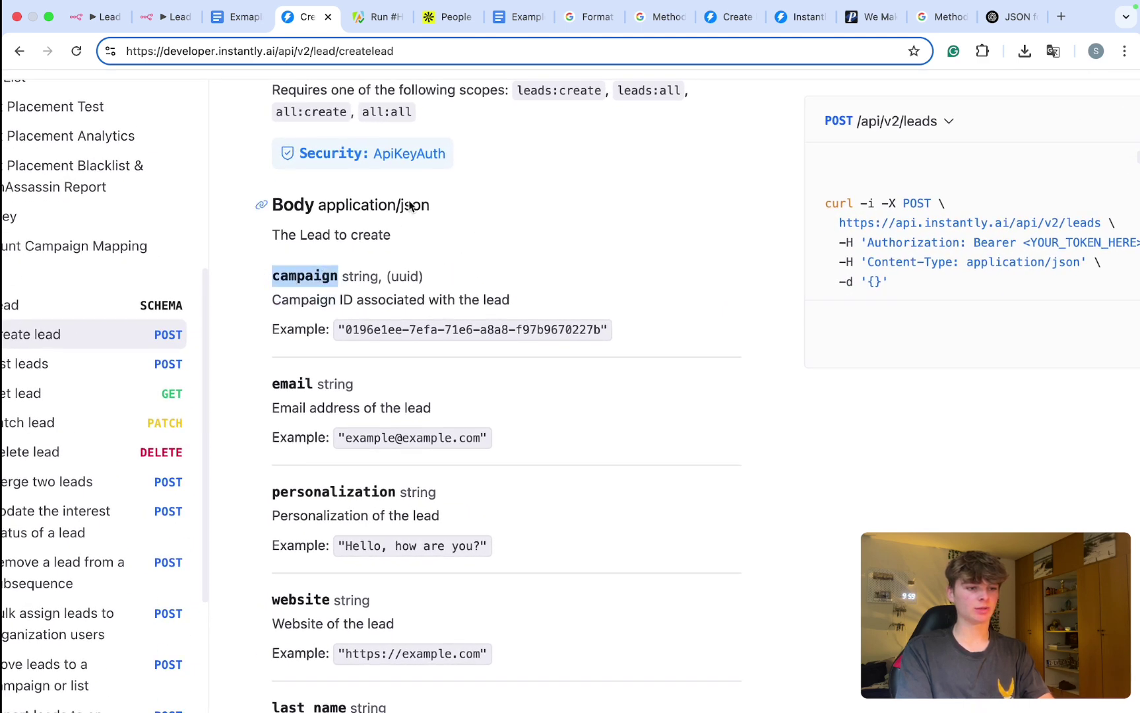
Step: Start the n8n JSON body with '{' on a new line, then return to Instantly settings
{"action": "left_click", "coordinate": [169, 20]}
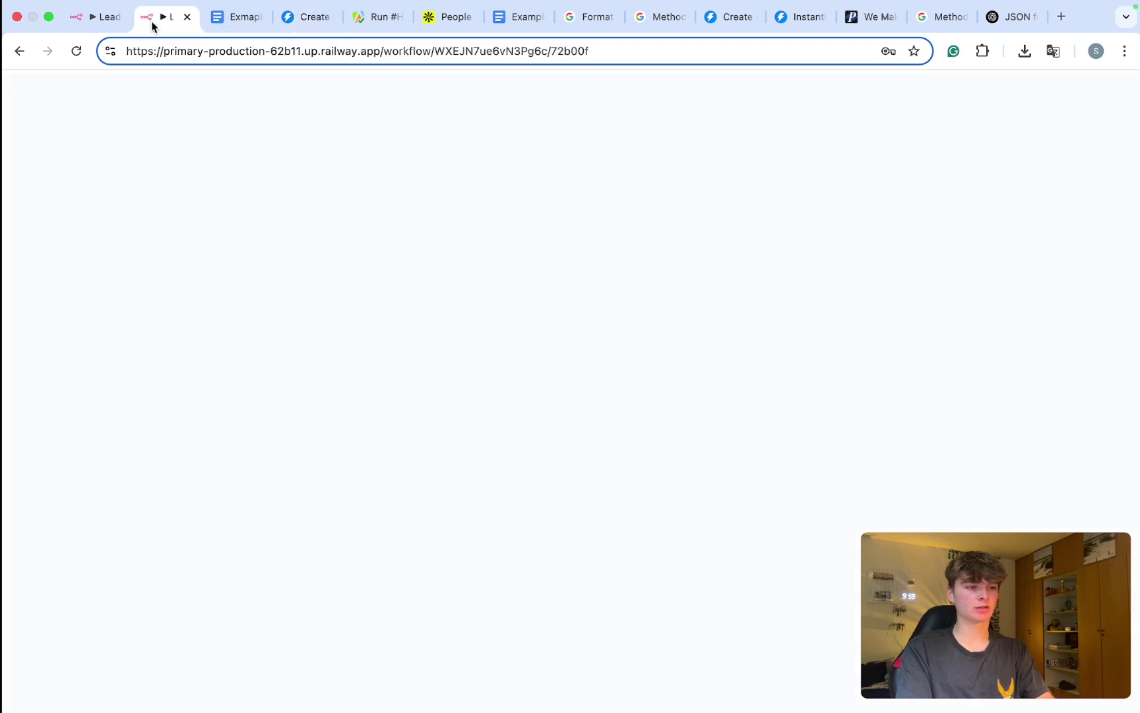
{"action": "type", "text": "{"}
{"action": "key", "text": "Return"}
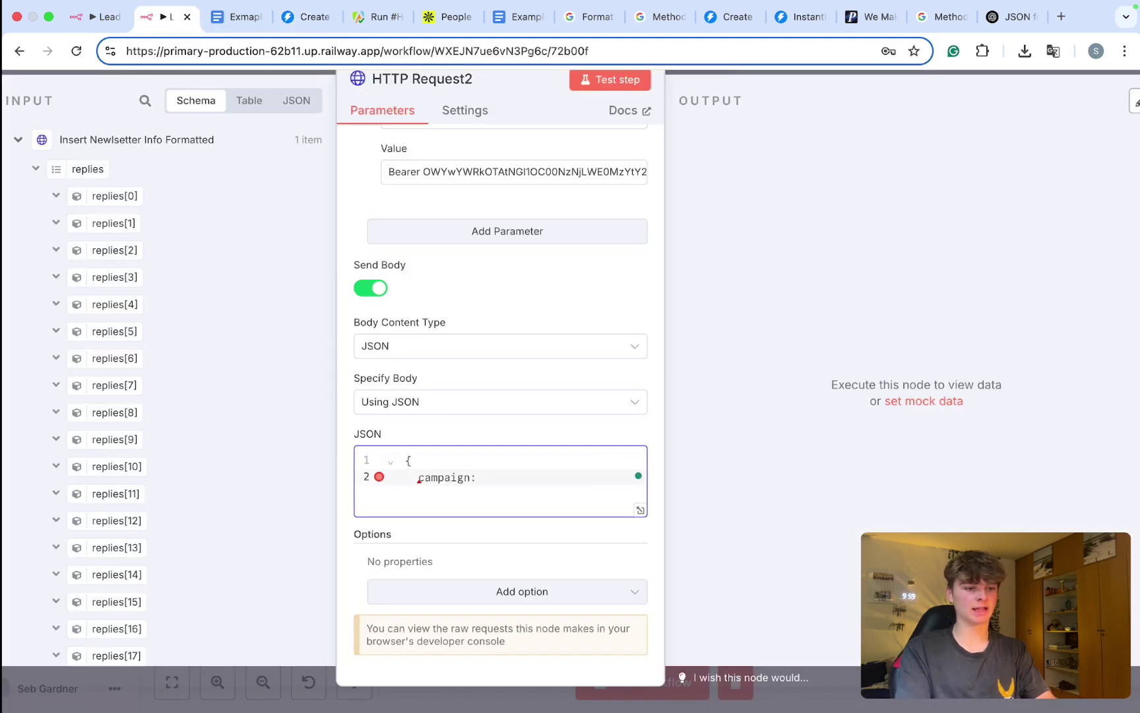
{"action": "left_click", "coordinate": [299, 29]}
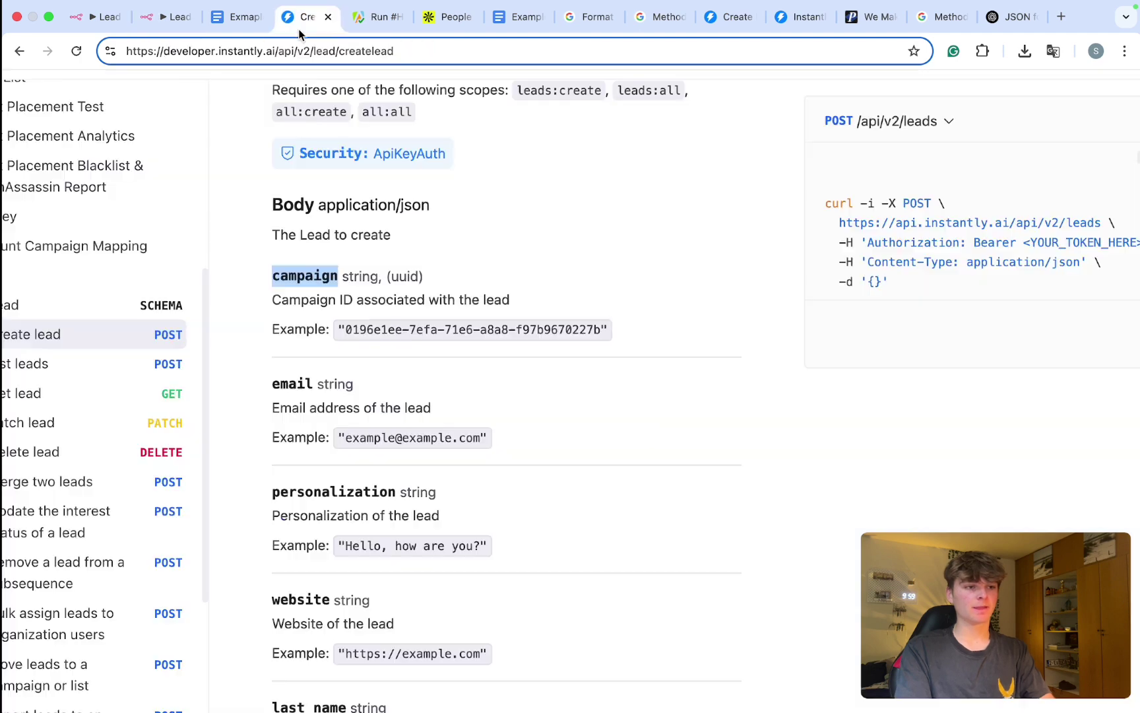
{"action": "left_click", "coordinate": [794, 19]}
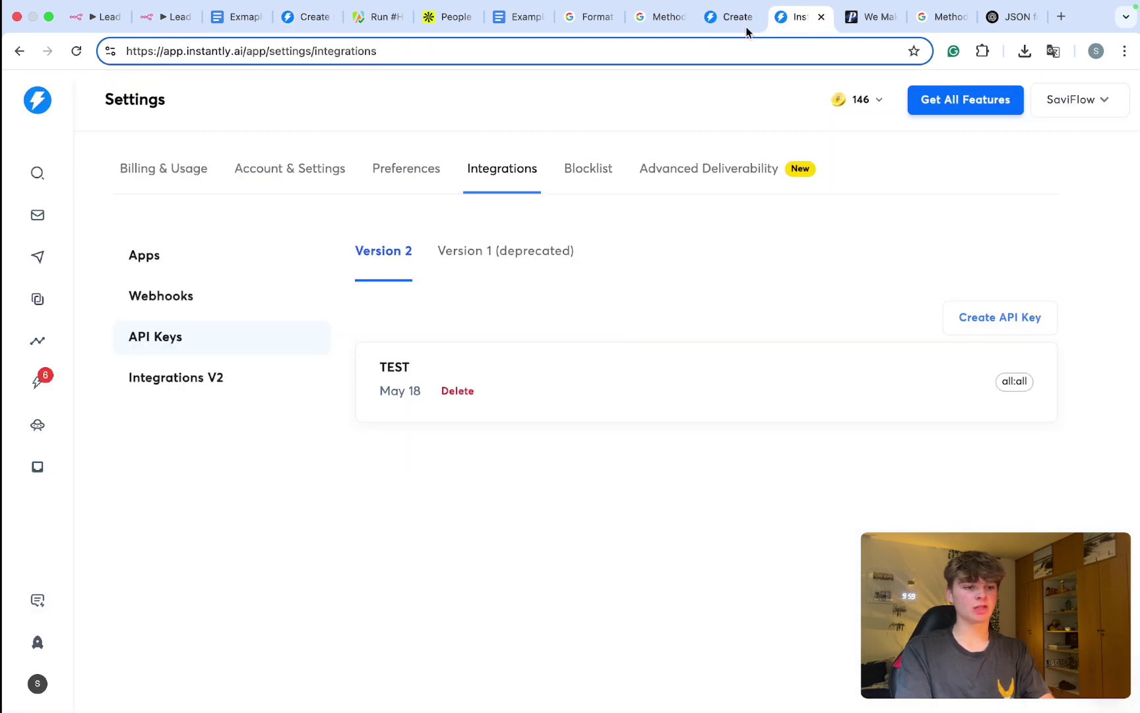
Step: Open the Lead magnet campaign and select its campaign ID in the page address
{"action": "left_click", "coordinate": [41, 257]}
{"action": "left_click", "coordinate": [235, 323]}
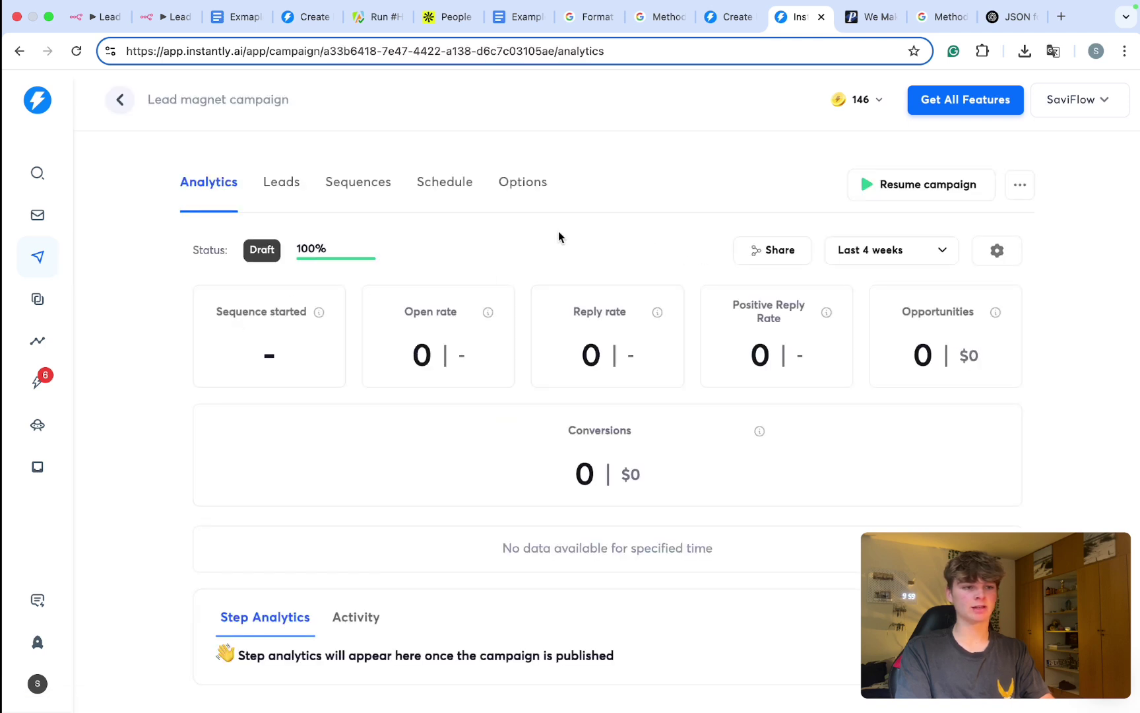
{"action": "left_click", "coordinate": [410, 53]}
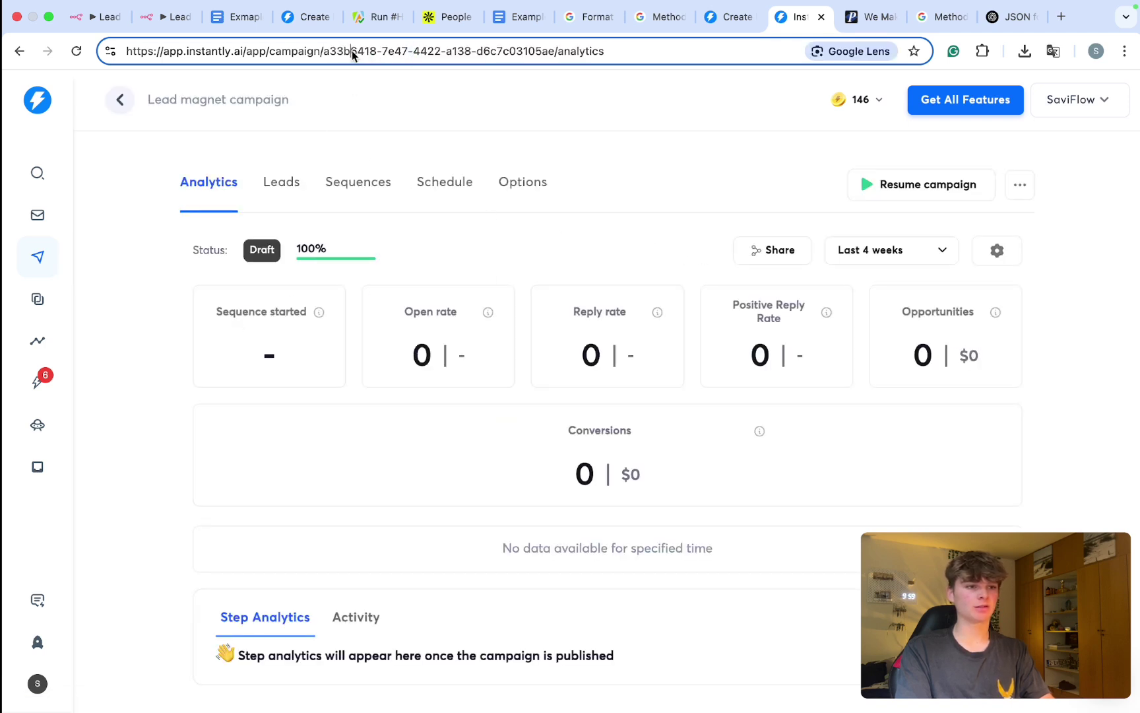
{"action": "left_click_drag", "start_coordinate": [323, 53], "coordinate": [422, 54]}
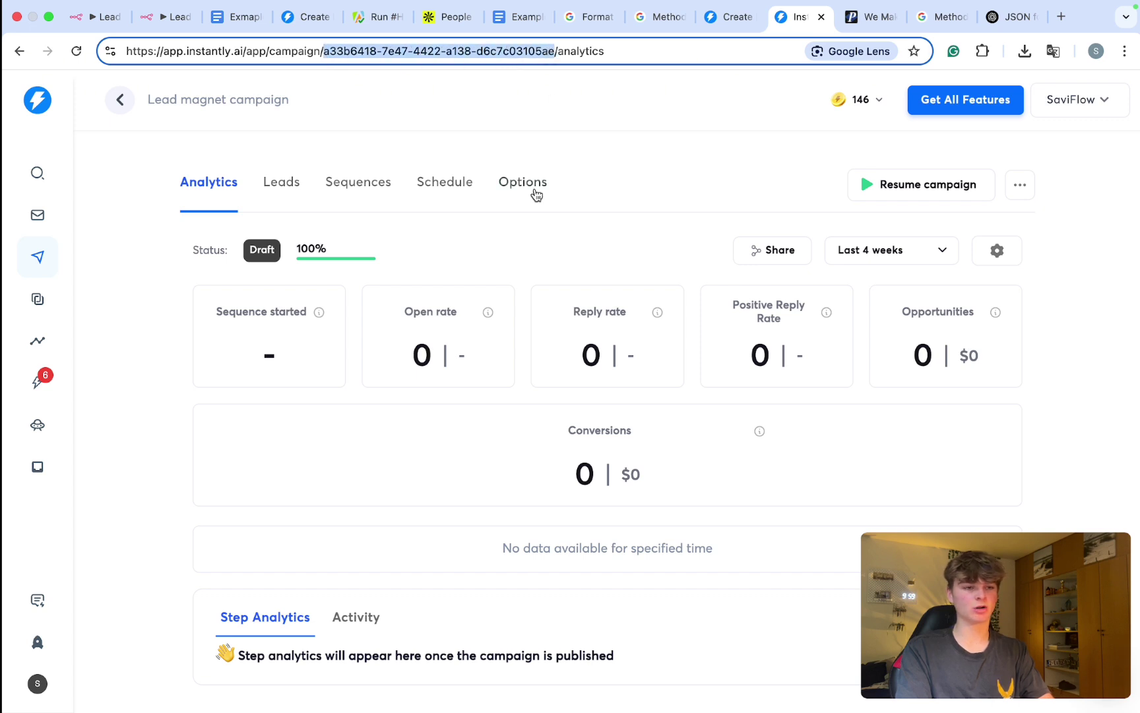
{"action": "left_click", "coordinate": [492, 239]}
Step: Show the campaign's leads, then paste the campaign ID after campaign in the n8n JSON body
{"action": "left_click", "coordinate": [282, 188]}
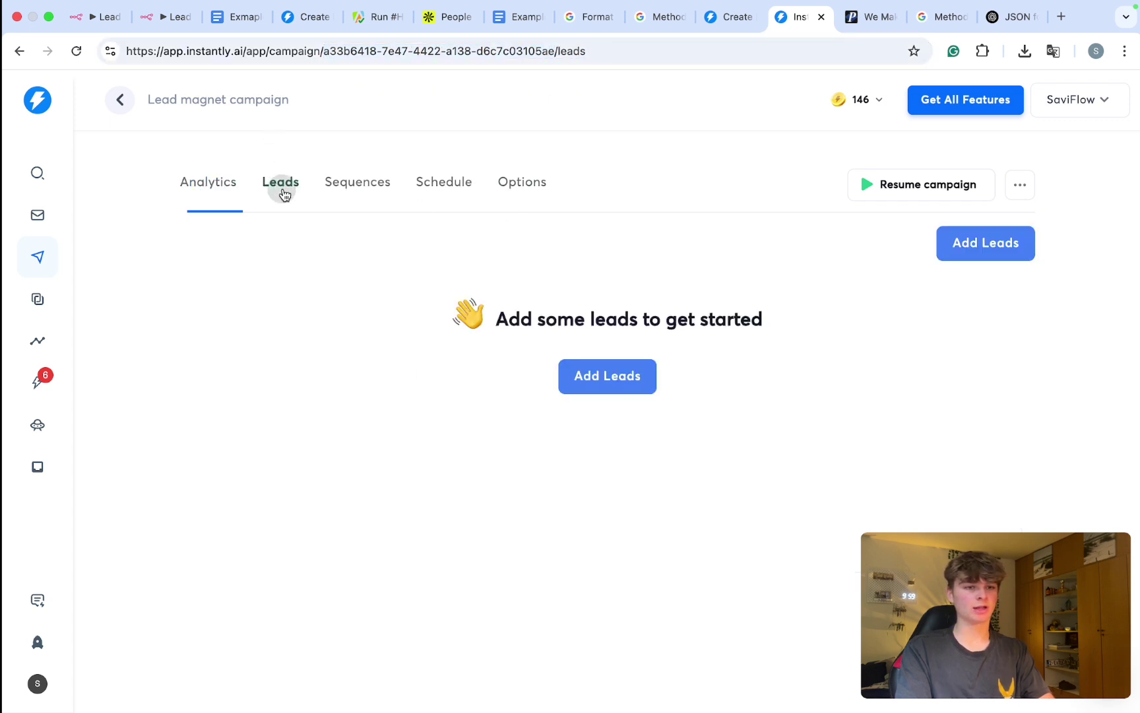
{"action": "left_click", "coordinate": [180, 21]}
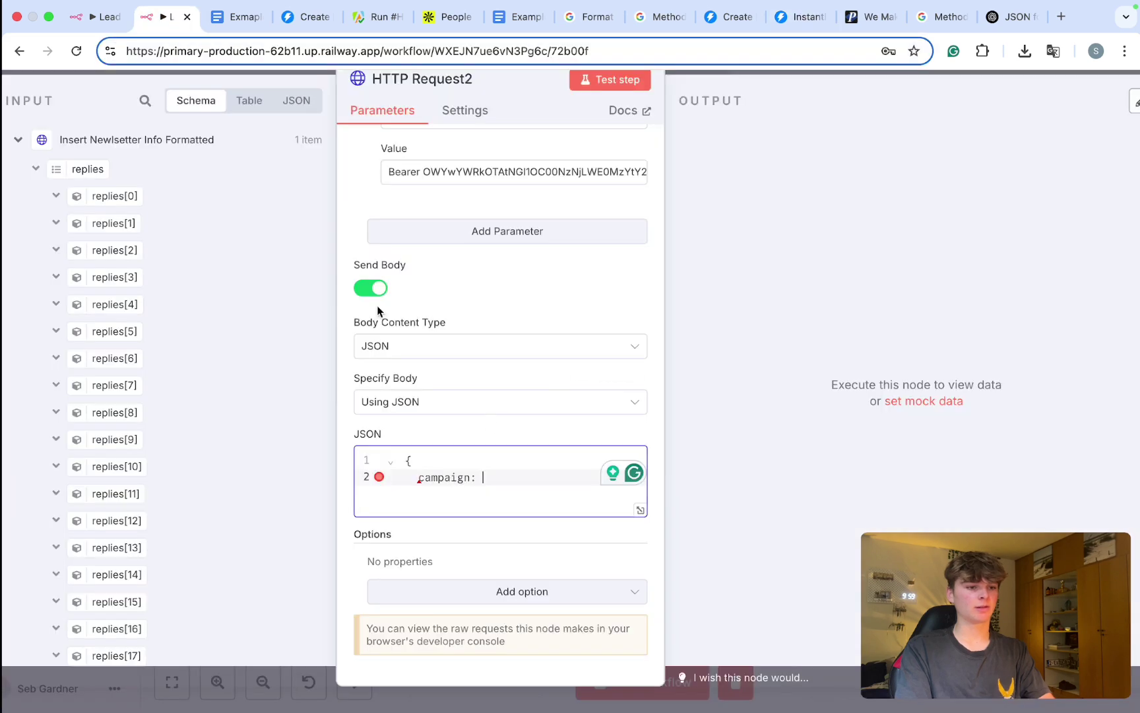
{"action": "type", "text": "a33b6418-7e47-4422-a138-d6c7c03105ae"}
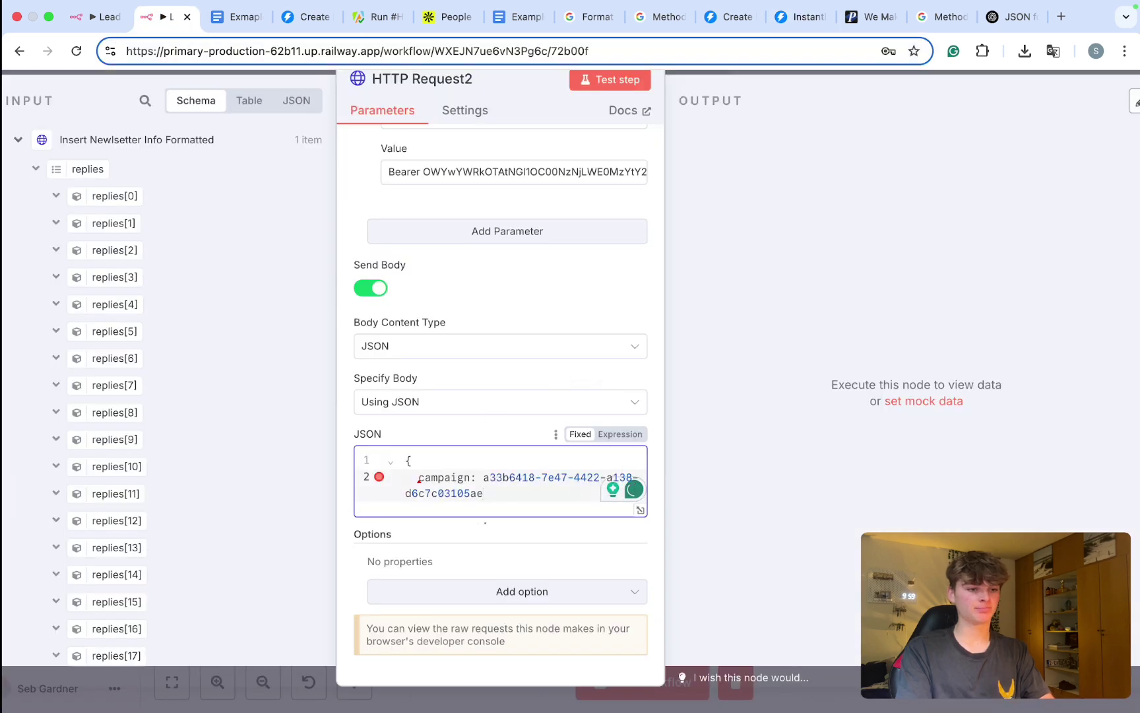
{"action": "key", "text": "Return"}
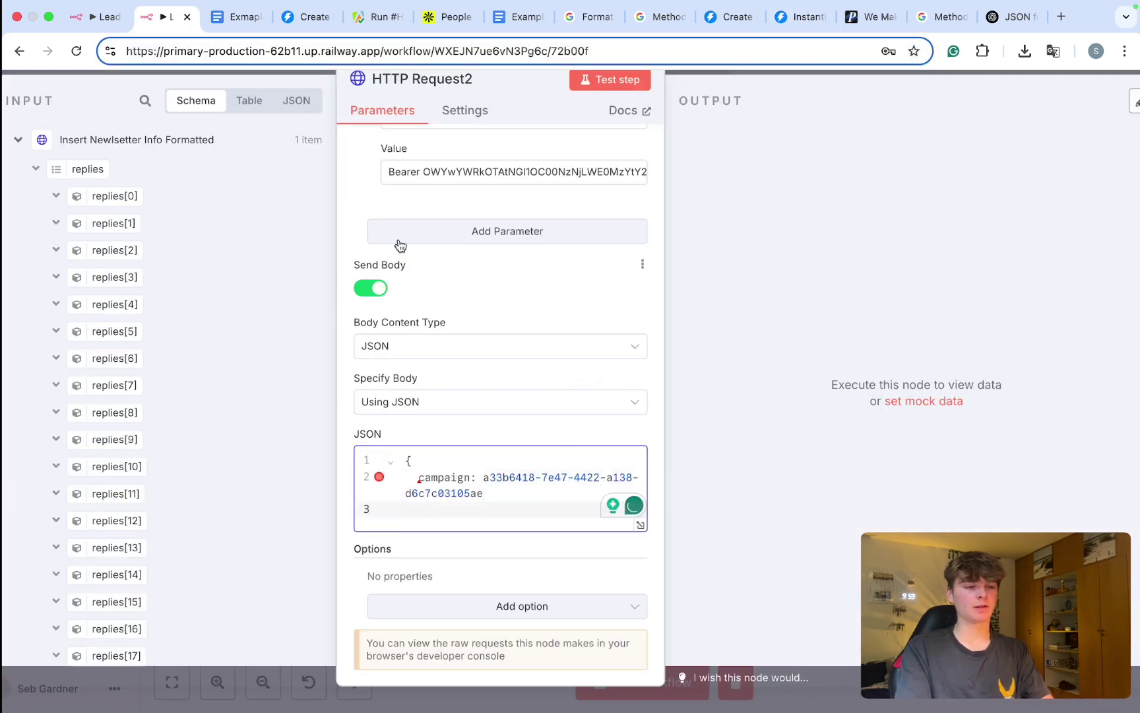
Step: Copy 'email' from the Create lead docs and add it as the next body key
{"action": "left_click", "coordinate": [303, 19]}
{"action": "scroll", "coordinate": [386, 298], "scroll_direction": "down", "scroll_amount": 1}
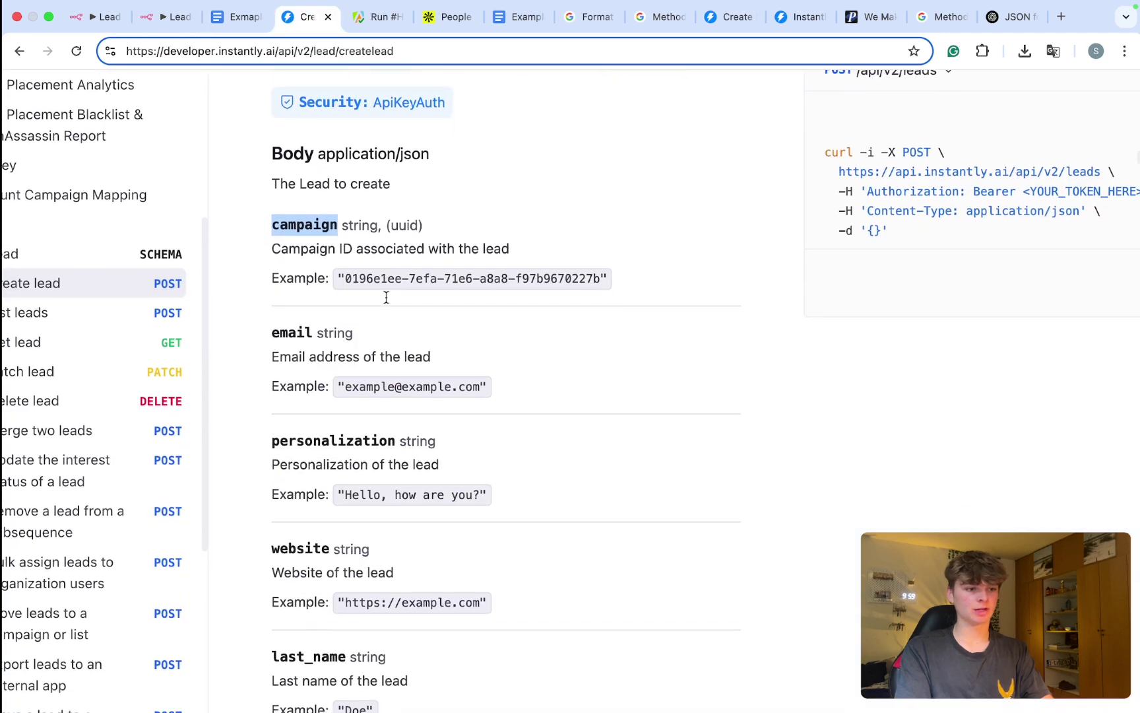
{"action": "double_click", "coordinate": [291, 332]}
{"action": "key", "text": "super+c"}
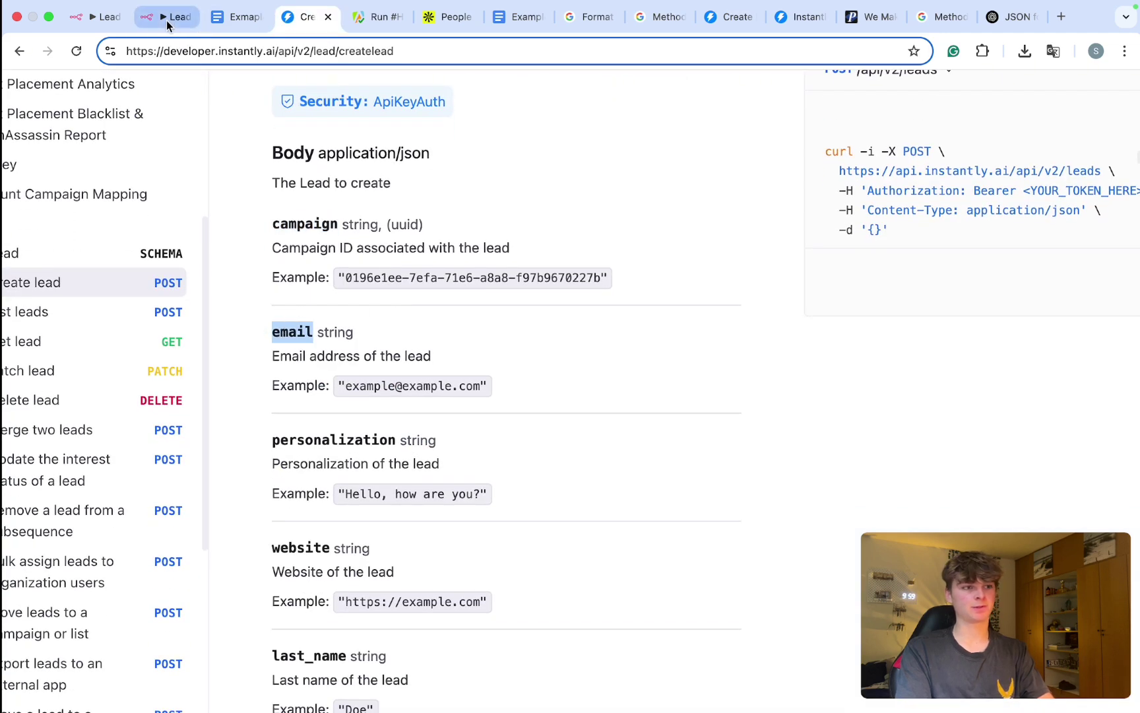
{"action": "left_click", "coordinate": [169, 17]}
{"action": "key", "text": "super+v"}
{"action": "type", "text": ":"}
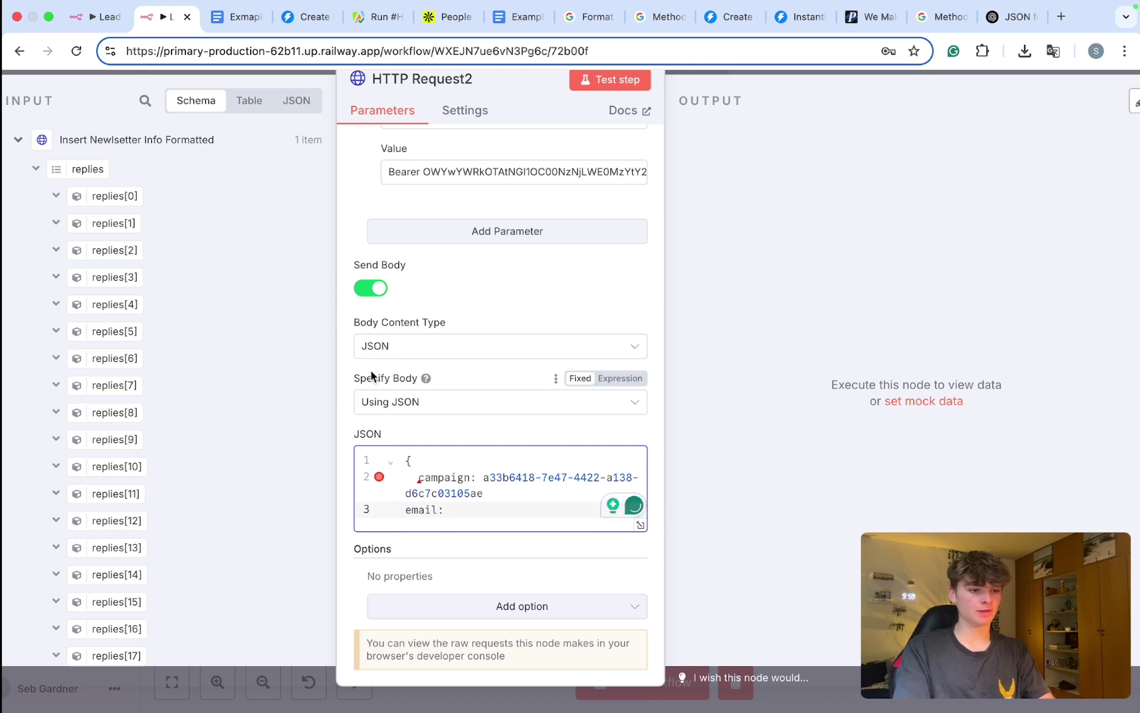
Step: Map the HTTP Request node's email field into the email value and start a new line
{"action": "left_click", "coordinate": [46, 177]}
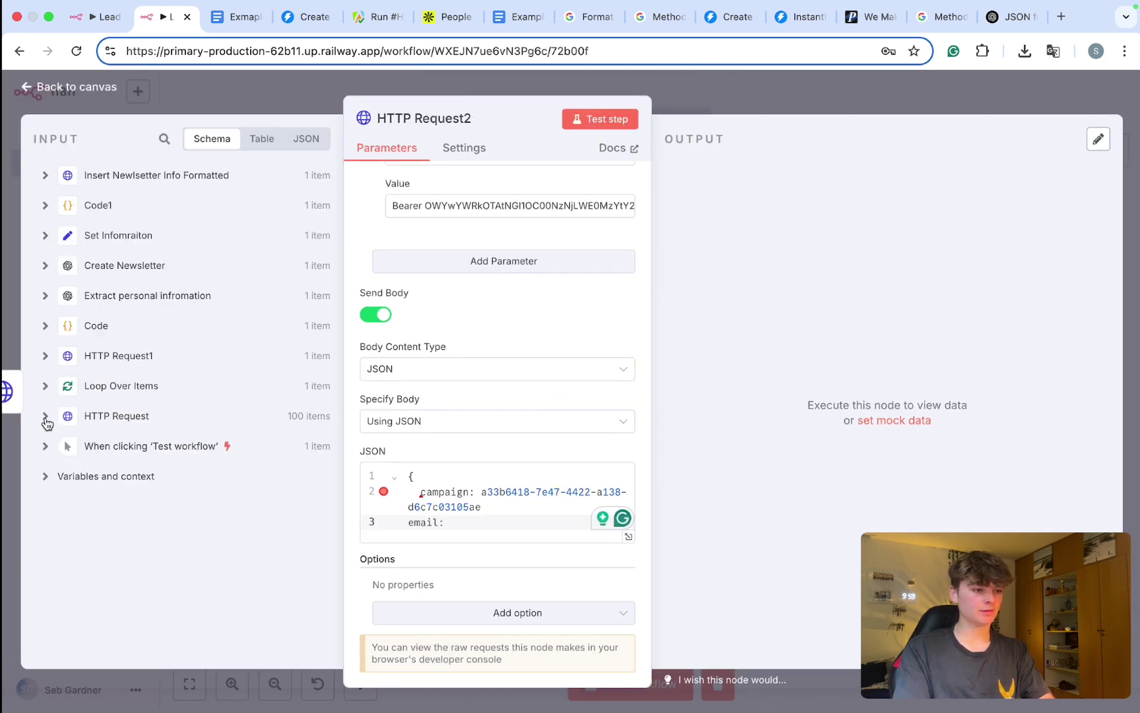
{"action": "left_click", "coordinate": [45, 417]}
{"action": "scroll", "coordinate": [126, 399], "scroll_direction": "down", "scroll_amount": 5}
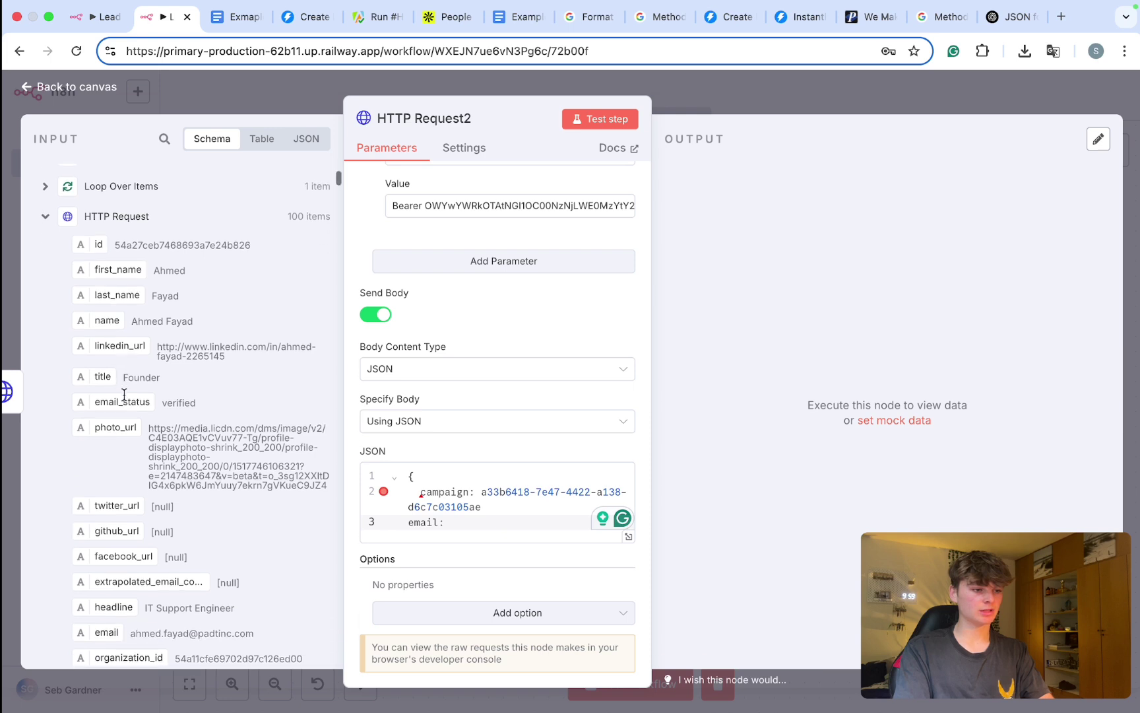
{"action": "left_click_drag", "start_coordinate": [93, 419], "coordinate": [459, 522]}
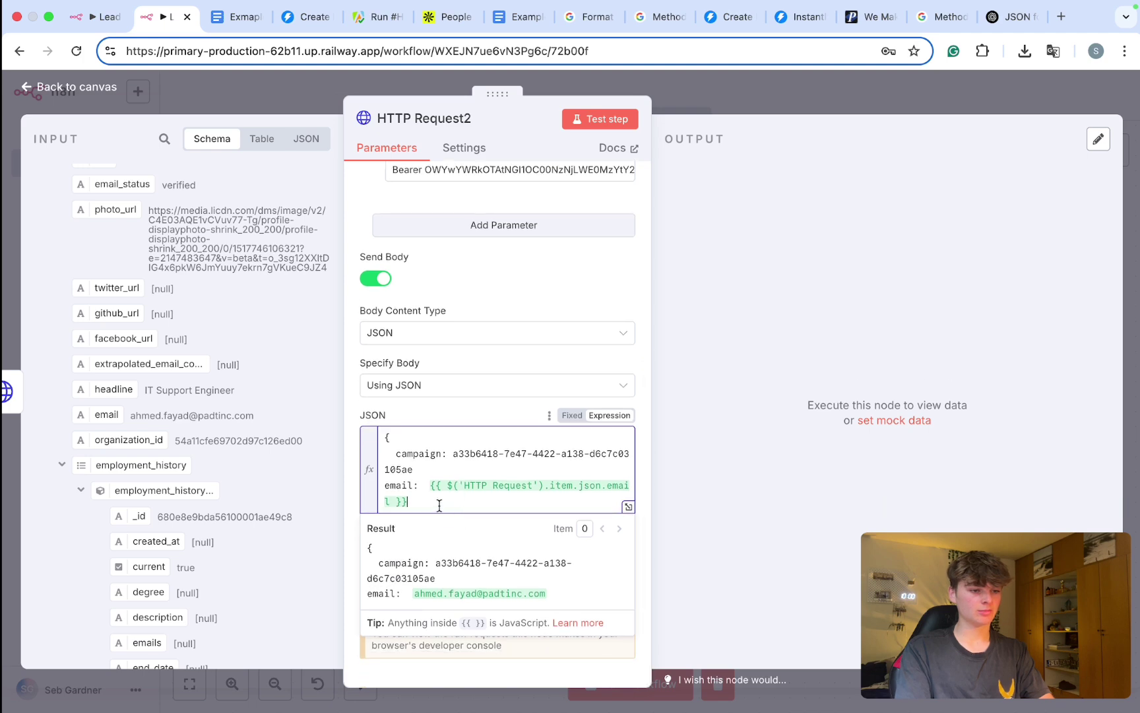
{"action": "key", "text": "End"}
{"action": "key", "text": "Return"}
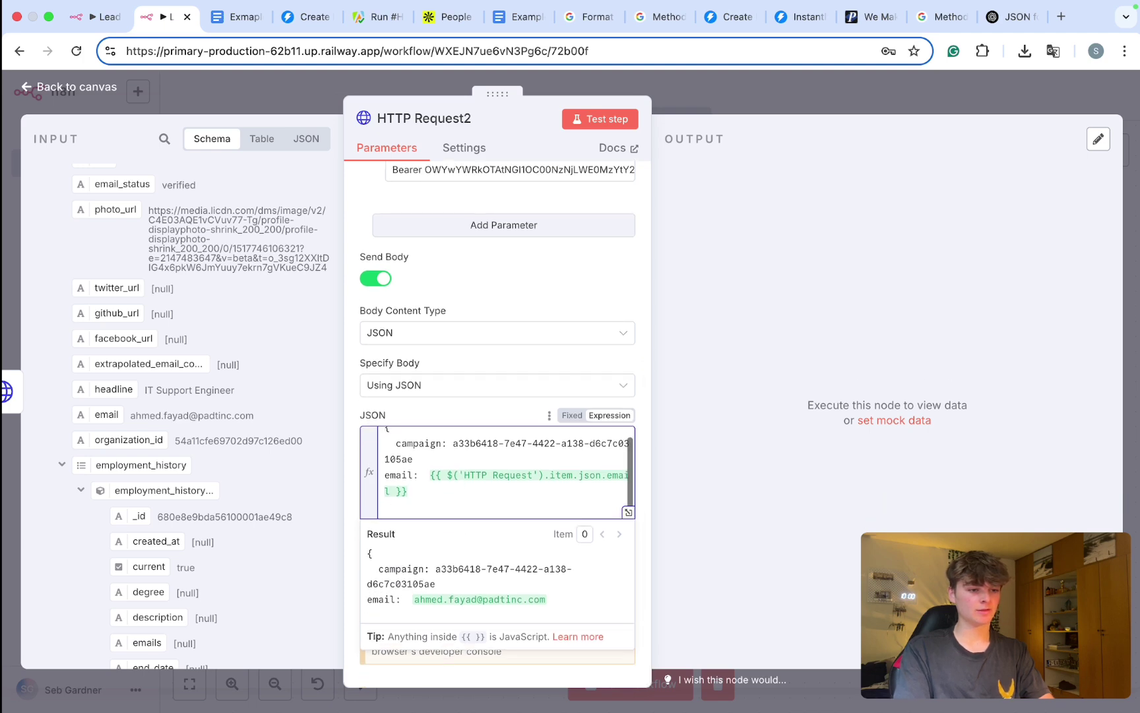
Step: In the expanded expression editor, add 'website:' copied from the Create lead docs
{"action": "left_click", "coordinate": [629, 513]}
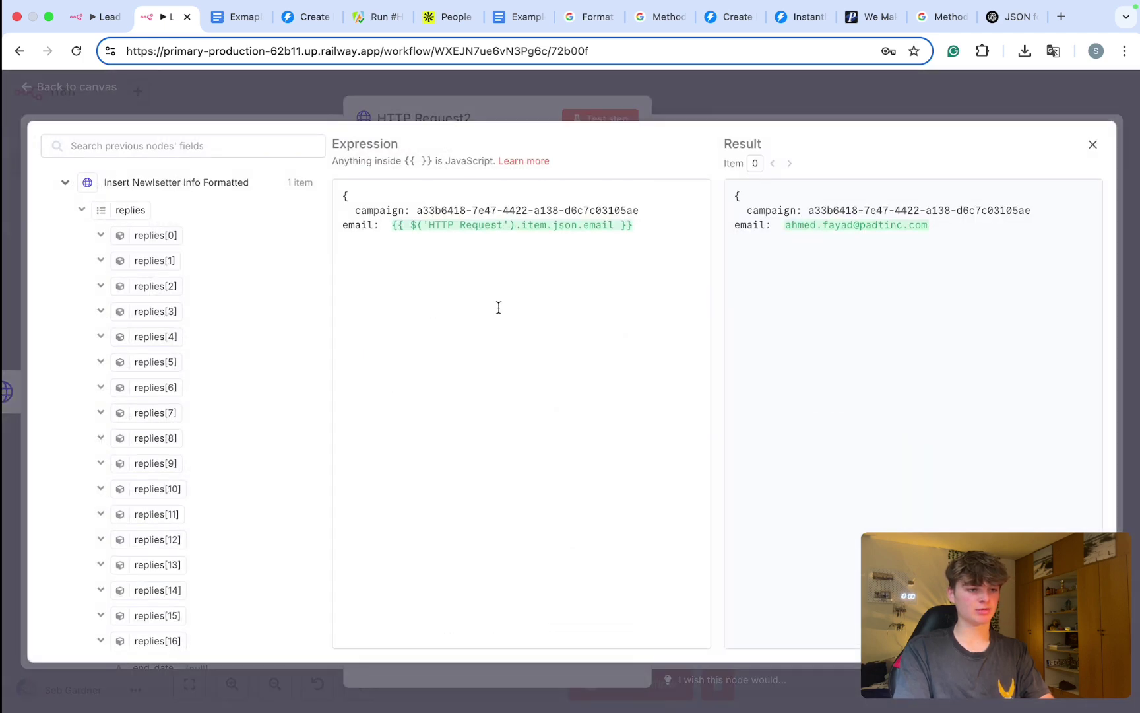
{"action": "left_click", "coordinate": [640, 226]}
{"action": "key", "text": "Return"}
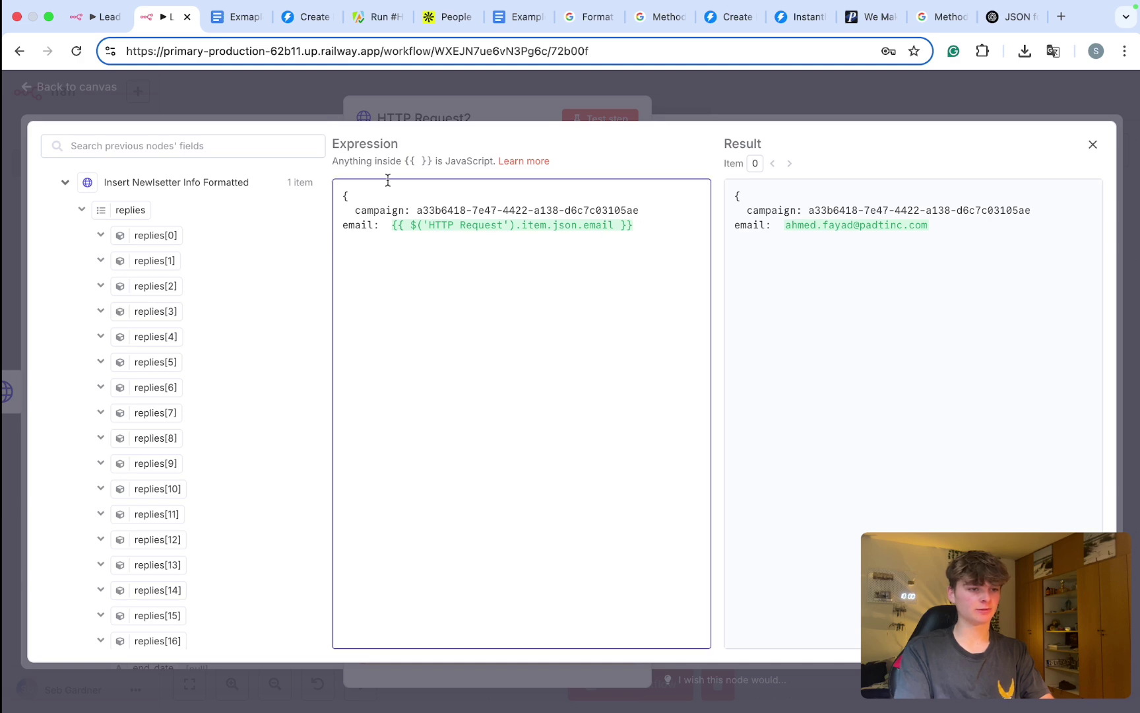
{"action": "left_click", "coordinate": [302, 16]}
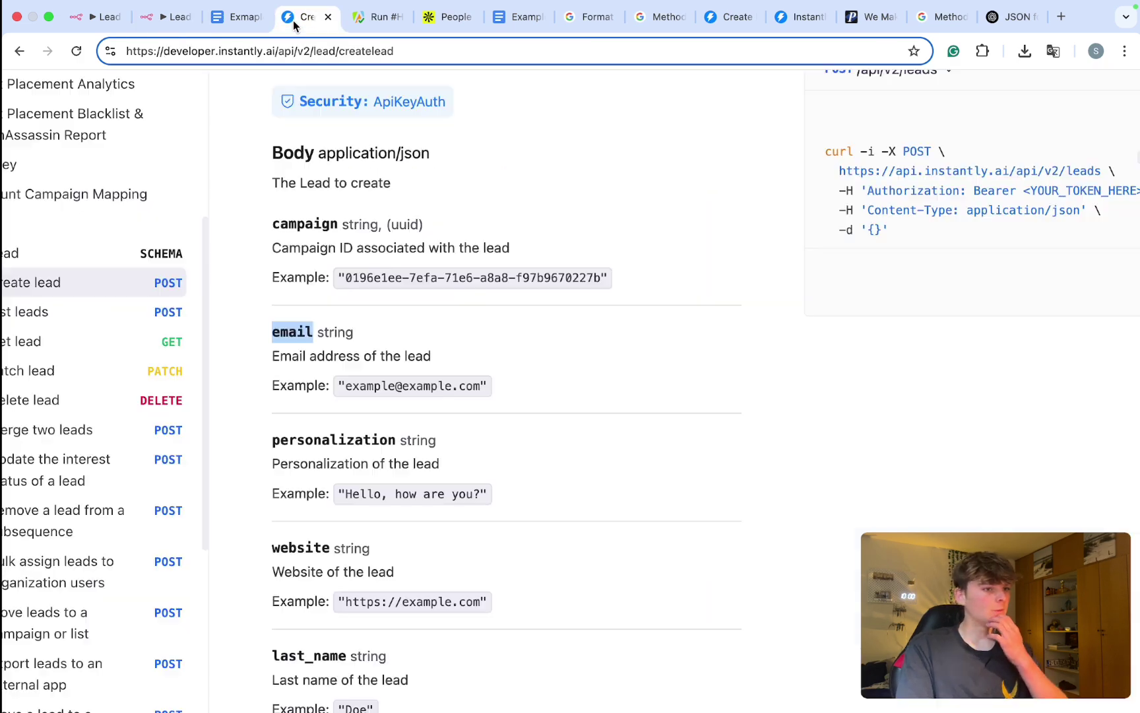
{"action": "scroll", "coordinate": [423, 351], "scroll_direction": "down", "scroll_amount": 4}
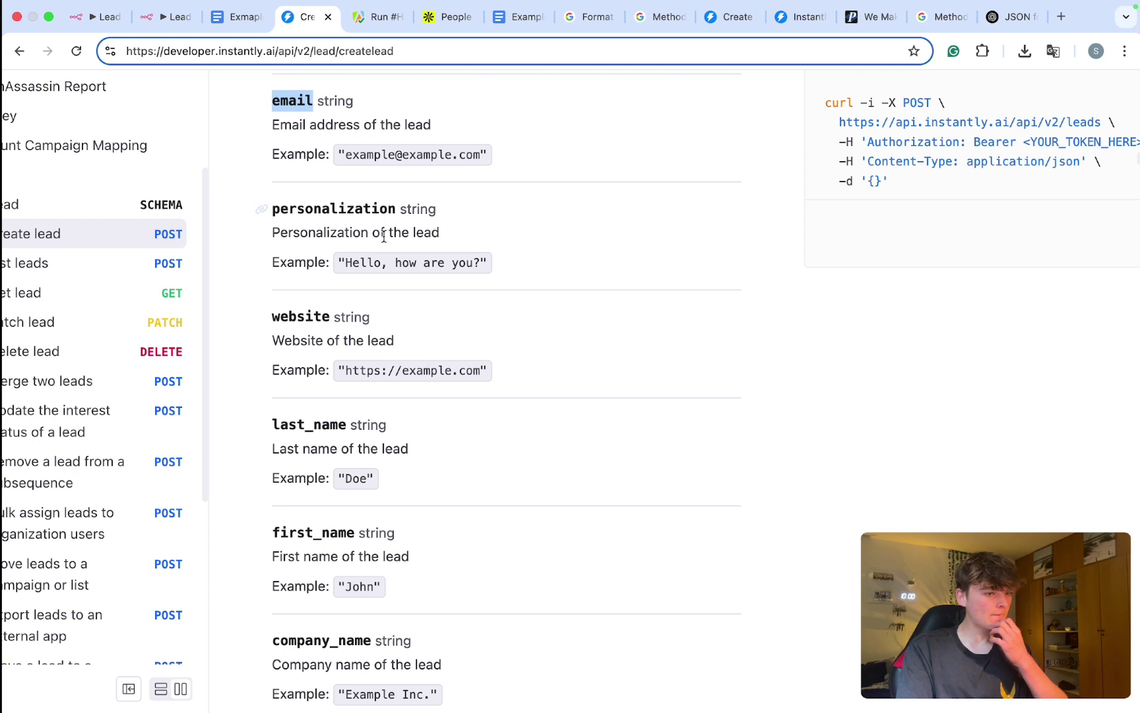
{"action": "scroll", "coordinate": [386, 248], "scroll_direction": "down", "scroll_amount": 1}
{"action": "left_click_drag", "start_coordinate": [440, 215], "coordinate": [361, 215]}
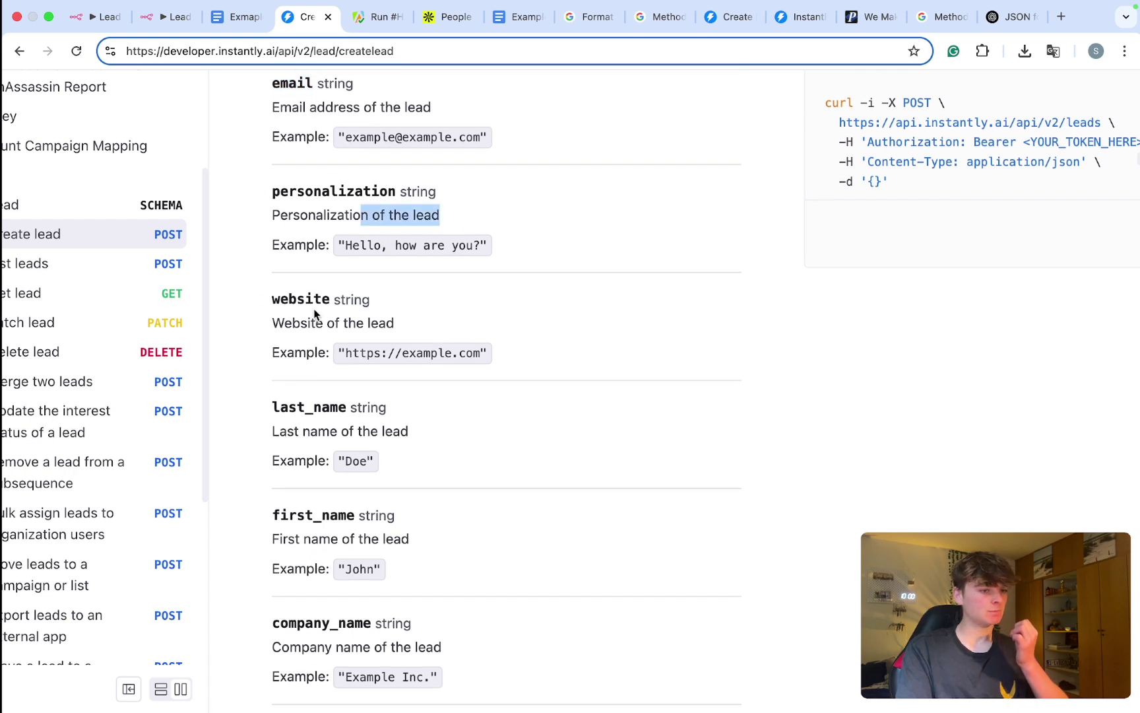
{"action": "double_click", "coordinate": [300, 299]}
{"action": "key", "text": "ctrl+c"}
{"action": "left_click", "coordinate": [163, 17]}
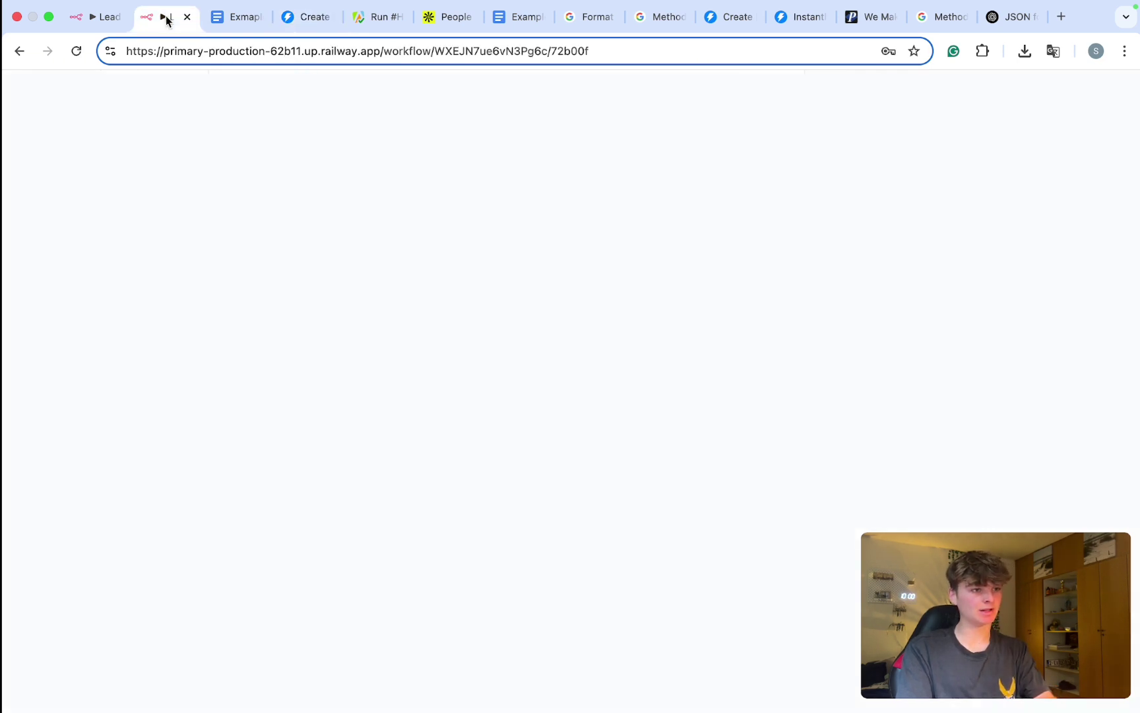
{"action": "key", "text": "ctrl+v"}
{"action": "type", "text": ":"}
Step: Map the HTTP Request organization.website_url into the website value
{"action": "left_click", "coordinate": [65, 183]}
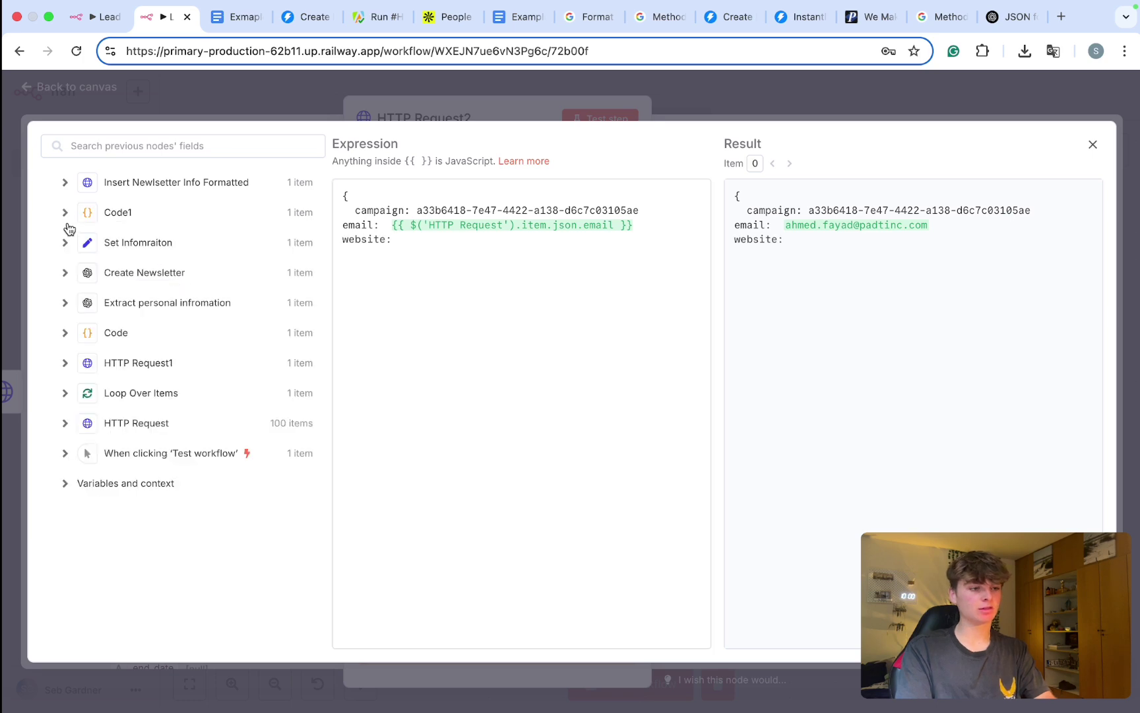
{"action": "left_click", "coordinate": [69, 428]}
{"action": "scroll", "coordinate": [130, 425], "scroll_direction": "down", "scroll_amount": 10}
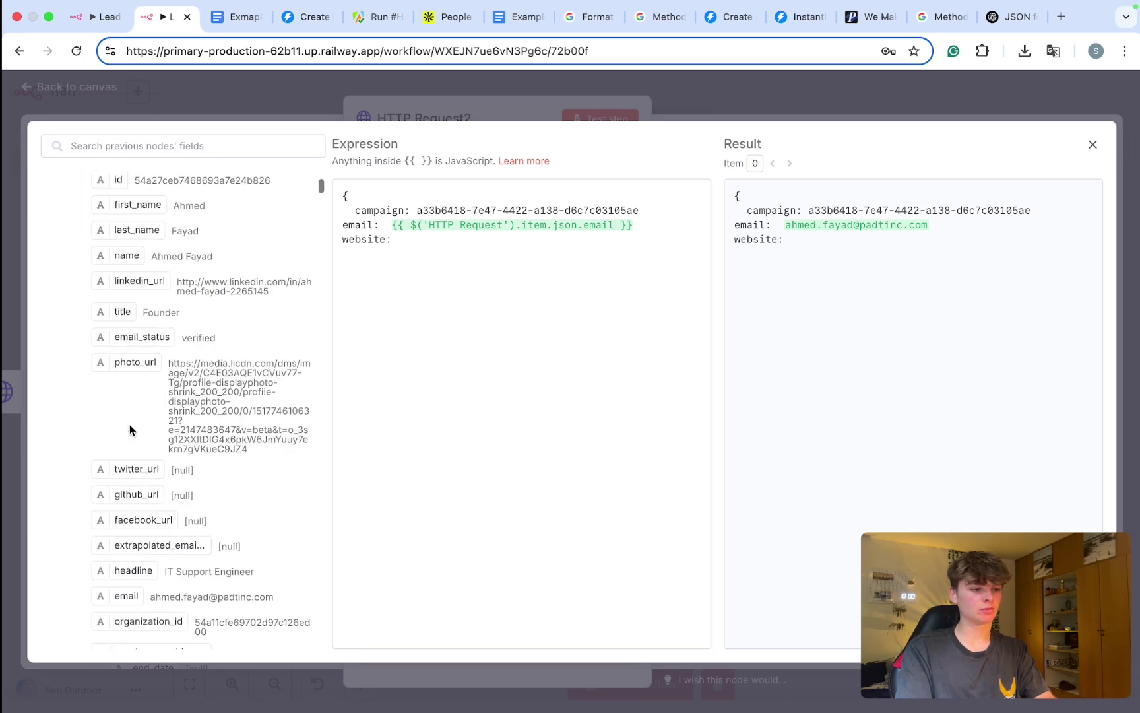
{"action": "left_click", "coordinate": [82, 445]}
{"action": "scroll", "coordinate": [78, 448], "scroll_direction": "down", "scroll_amount": 4}
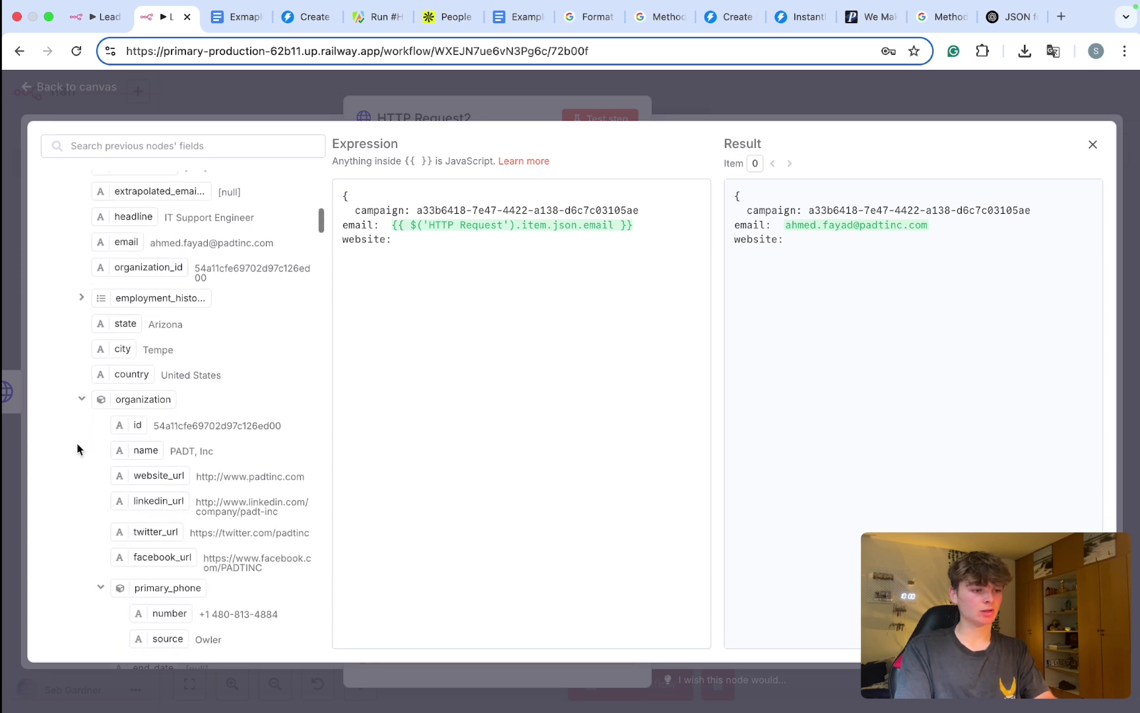
{"action": "left_click_drag", "start_coordinate": [163, 403], "coordinate": [402, 240]}
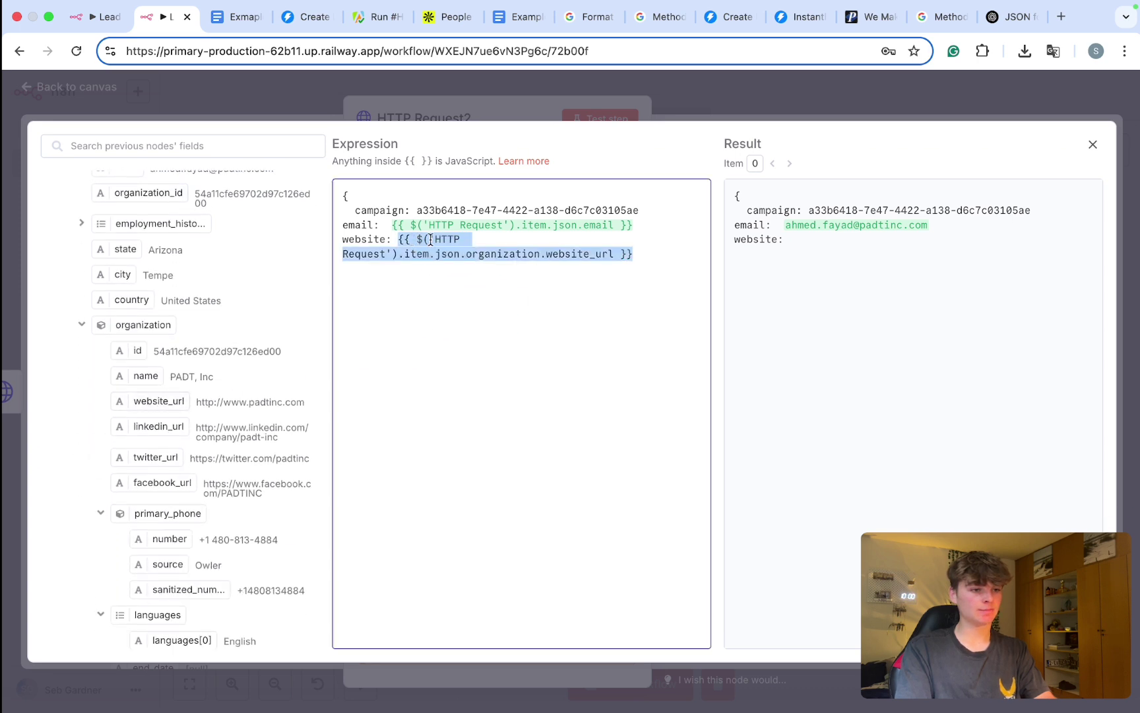
{"action": "key", "text": "Return"}
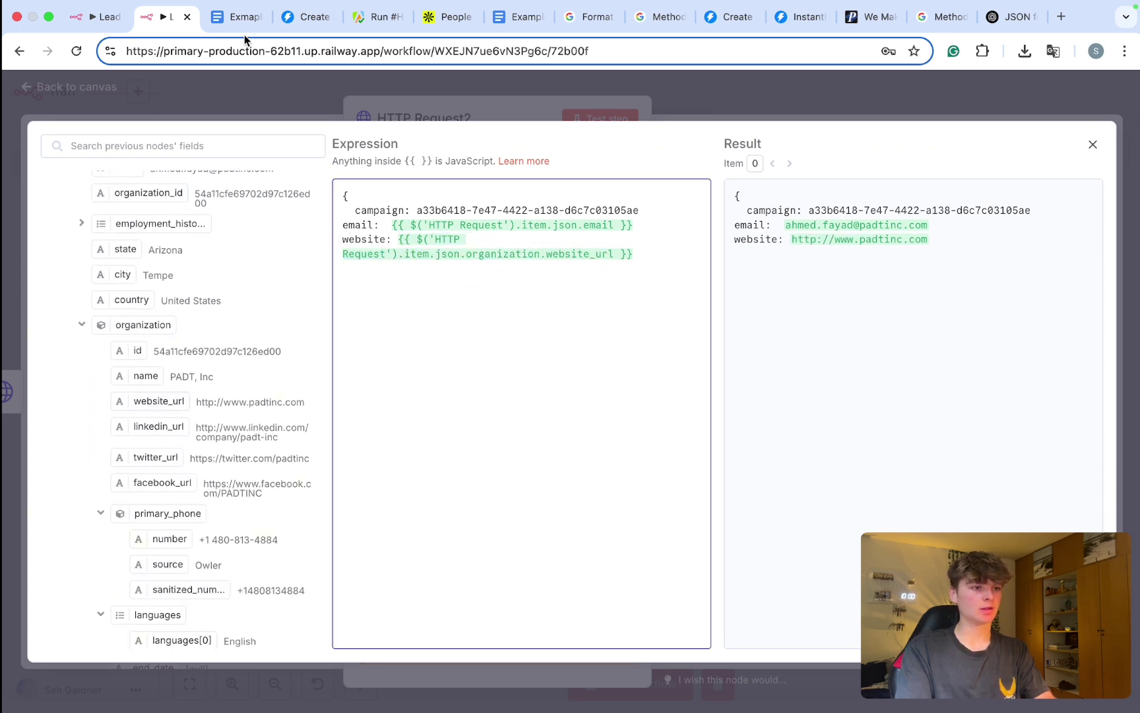
Step: Add a first_name key from the docs, mapped to the lead's first_name
{"action": "left_click", "coordinate": [230, 23]}
{"action": "left_click", "coordinate": [305, 17]}
{"action": "scroll", "coordinate": [323, 381], "scroll_direction": "down", "scroll_amount": 1}
{"action": "scroll", "coordinate": [323, 382], "scroll_direction": "down", "scroll_amount": 2}
{"action": "scroll", "coordinate": [323, 383], "scroll_direction": "left", "scroll_amount": 1}
{"action": "left_click_drag", "start_coordinate": [364, 399], "coordinate": [285, 401]}
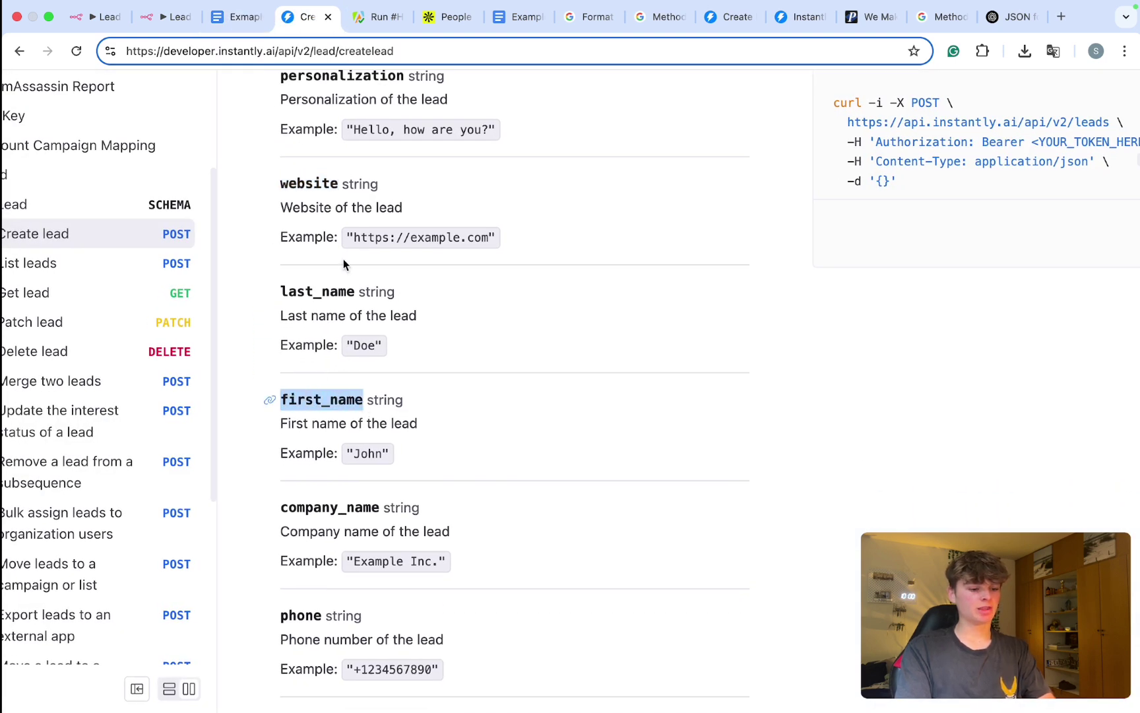
{"action": "left_click", "coordinate": [135, 19]}
{"action": "type", "text": ":"}
{"action": "scroll", "coordinate": [129, 318], "scroll_direction": "up", "scroll_amount": 5}
{"action": "scroll", "coordinate": [129, 318], "scroll_direction": "up", "scroll_amount": 3}
{"action": "left_click_drag", "start_coordinate": [125, 282], "coordinate": [416, 269]}
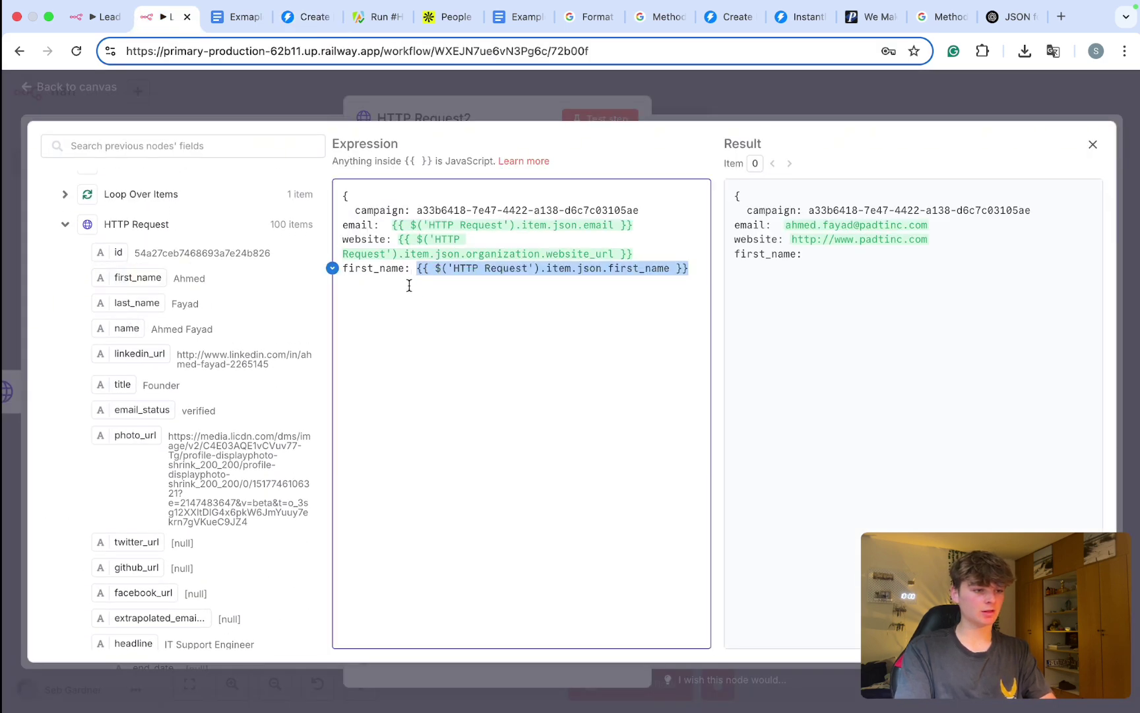
Step: Add a last_name key mapped to the lead's last_name
{"action": "left_click", "coordinate": [353, 293]}
{"action": "type", "text": "first_name"}
{"action": "double_click", "coordinate": [357, 282]}
{"action": "type", "text": "last_name:"}
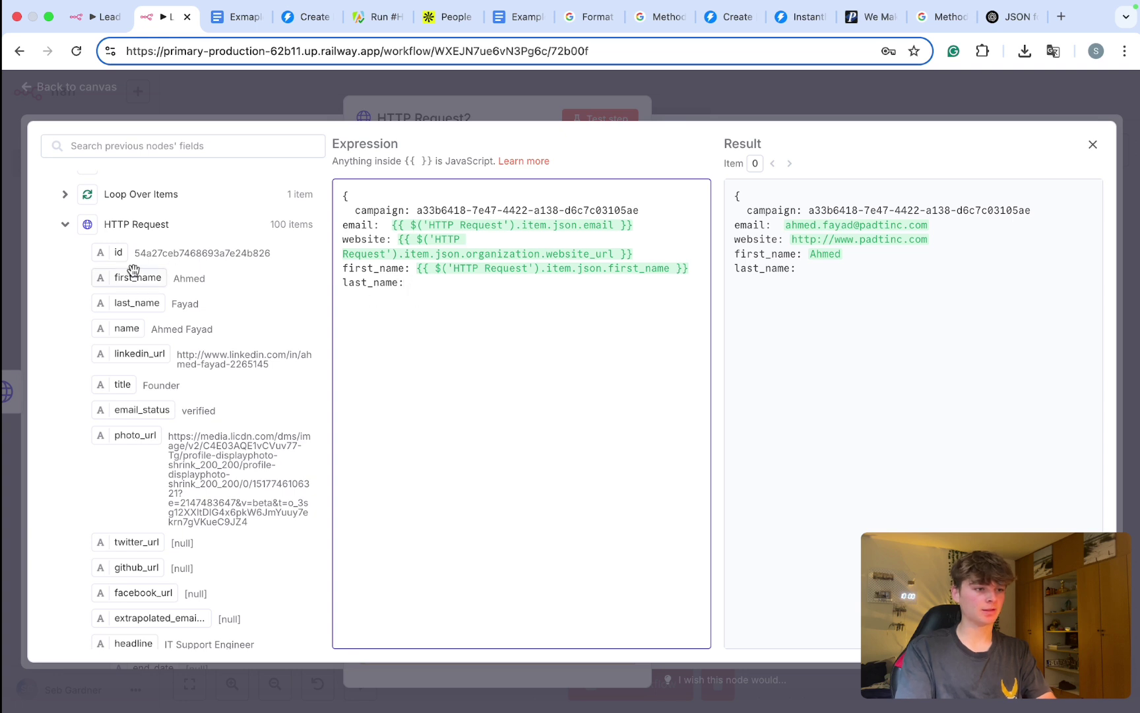
{"action": "left_click_drag", "start_coordinate": [125, 312], "coordinate": [382, 307]}
{"action": "left_click_drag", "start_coordinate": [136, 302], "coordinate": [475, 290]}
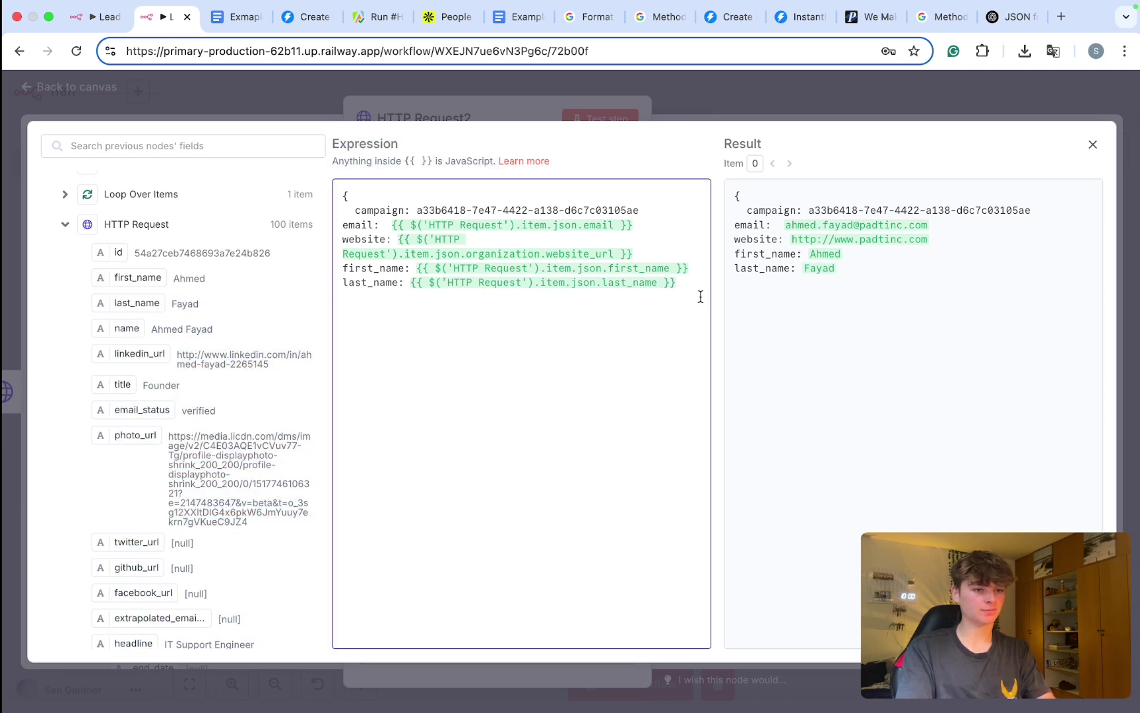
Step: Add a company_name key mapped to the lead's organization name
{"action": "left_click", "coordinate": [309, 16]}
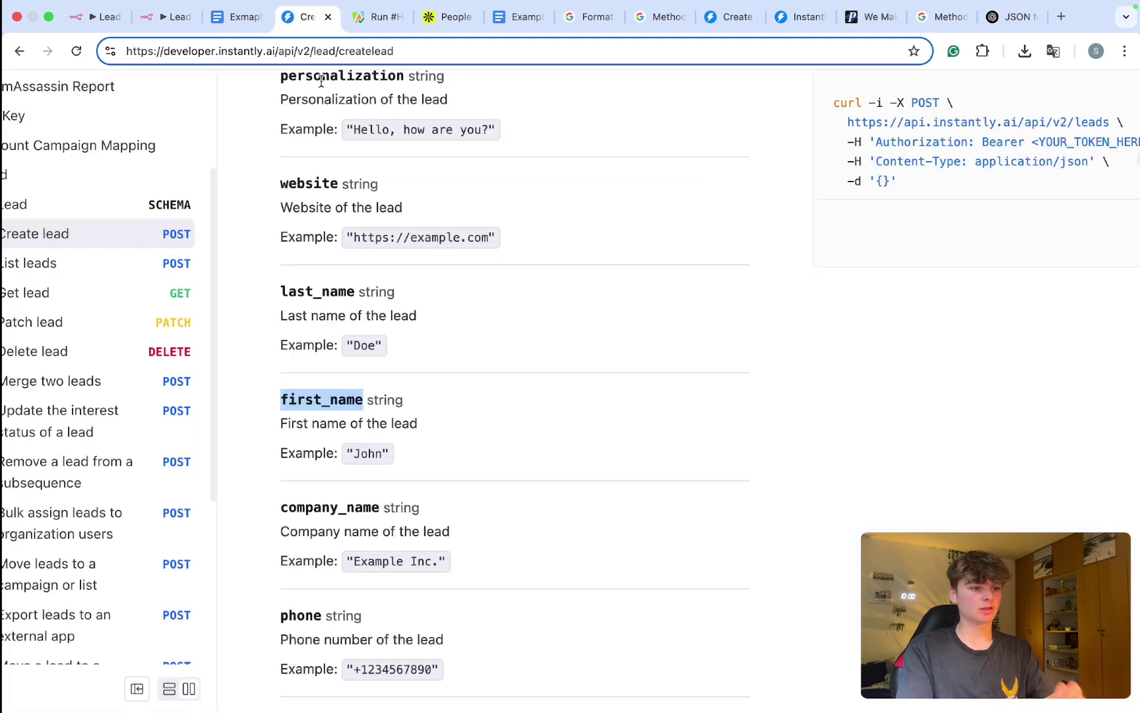
{"action": "scroll", "coordinate": [389, 429], "scroll_direction": "down", "scroll_amount": 2}
{"action": "left_click", "coordinate": [270, 423]}
{"action": "left_click", "coordinate": [164, 17]}
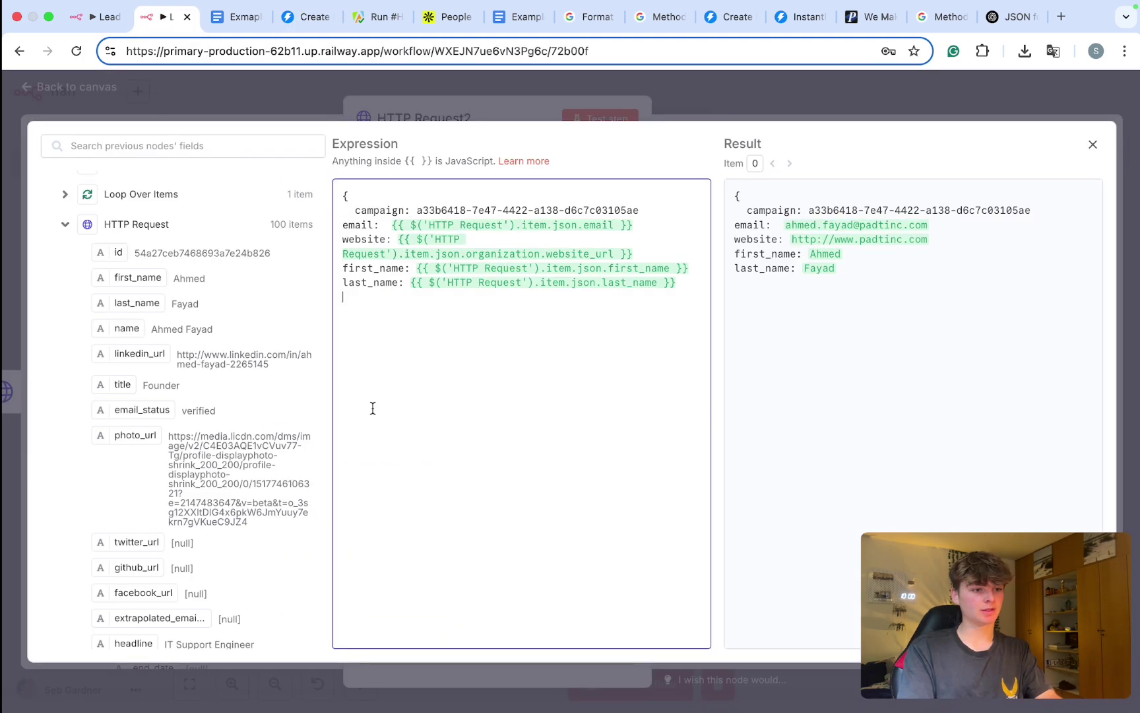
{"action": "type", "text": "company_name"}
{"action": "type", "text": ":"}
{"action": "scroll", "coordinate": [201, 379], "scroll_direction": "down", "scroll_amount": 10}
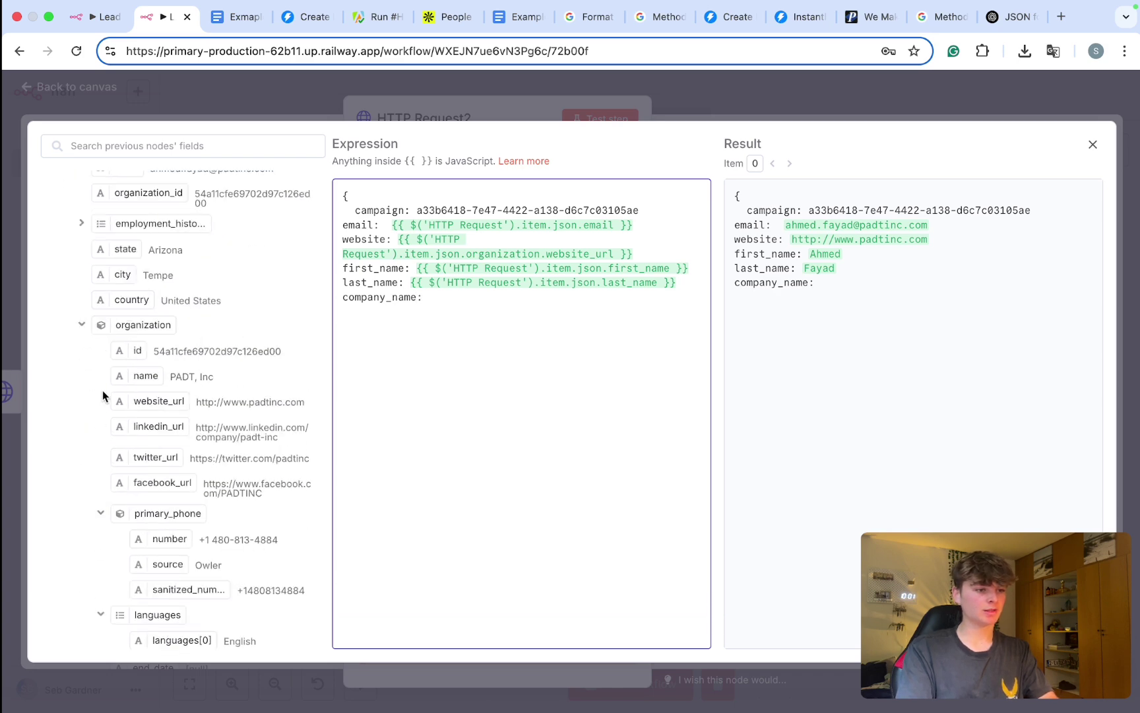
{"action": "left_click_drag", "start_coordinate": [139, 379], "coordinate": [462, 305]}
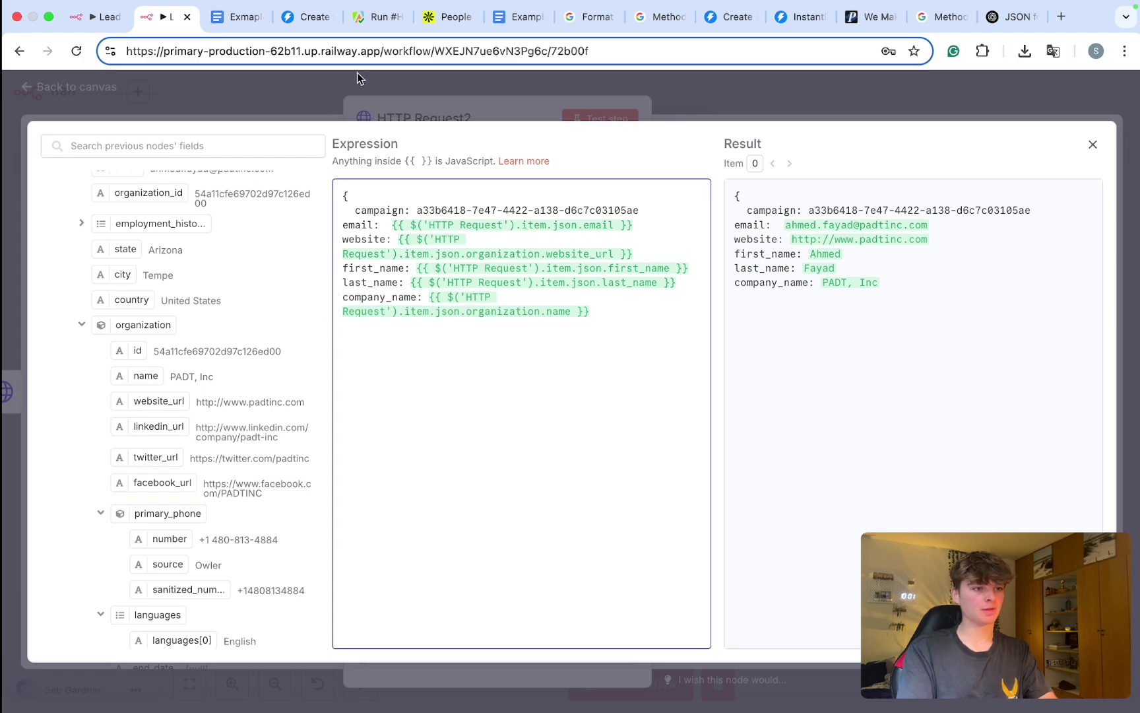
{"action": "left_click", "coordinate": [307, 16]}
{"action": "scroll", "coordinate": [375, 404], "scroll_direction": "down", "scroll_amount": 5}
Step: Locate custom_variables in the Create lead docs, read its description, and select the field name
{"action": "scroll", "coordinate": [375, 404], "scroll_direction": "down", "scroll_amount": 4}
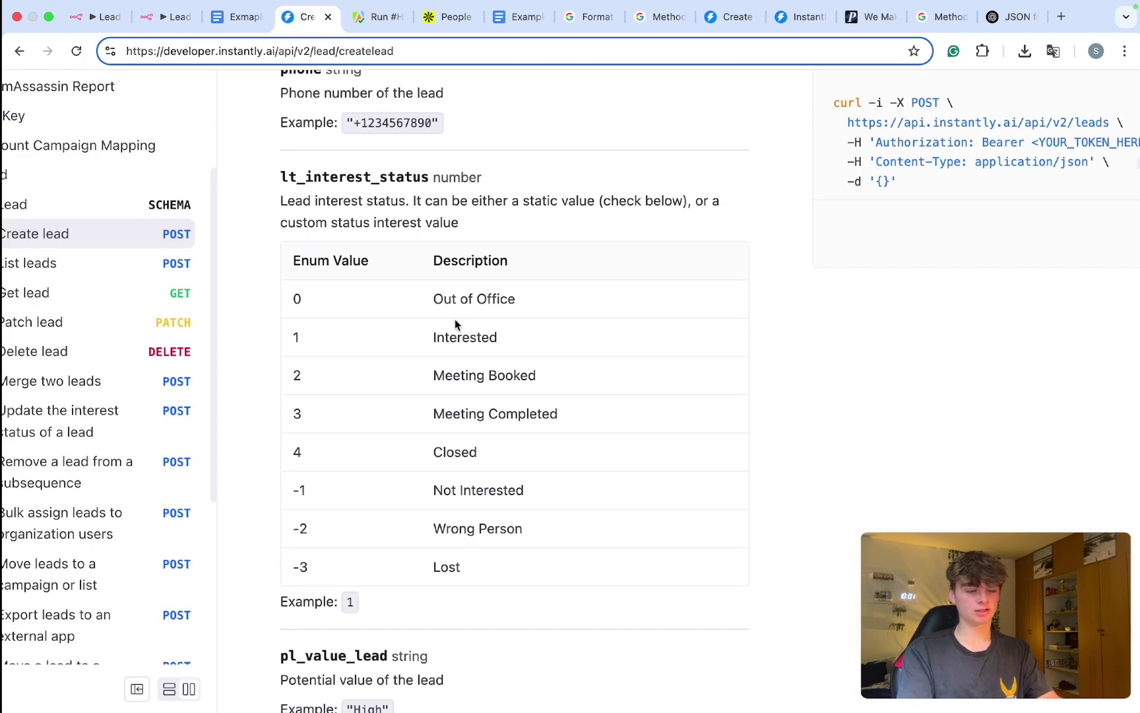
{"action": "scroll", "coordinate": [454, 319], "scroll_direction": "down", "scroll_amount": 8}
{"action": "scroll", "coordinate": [423, 352], "scroll_direction": "down", "scroll_amount": 4}
{"action": "scroll", "coordinate": [423, 352], "scroll_direction": "down", "scroll_amount": 8}
{"action": "scroll", "coordinate": [423, 357], "scroll_direction": "down", "scroll_amount": 5}
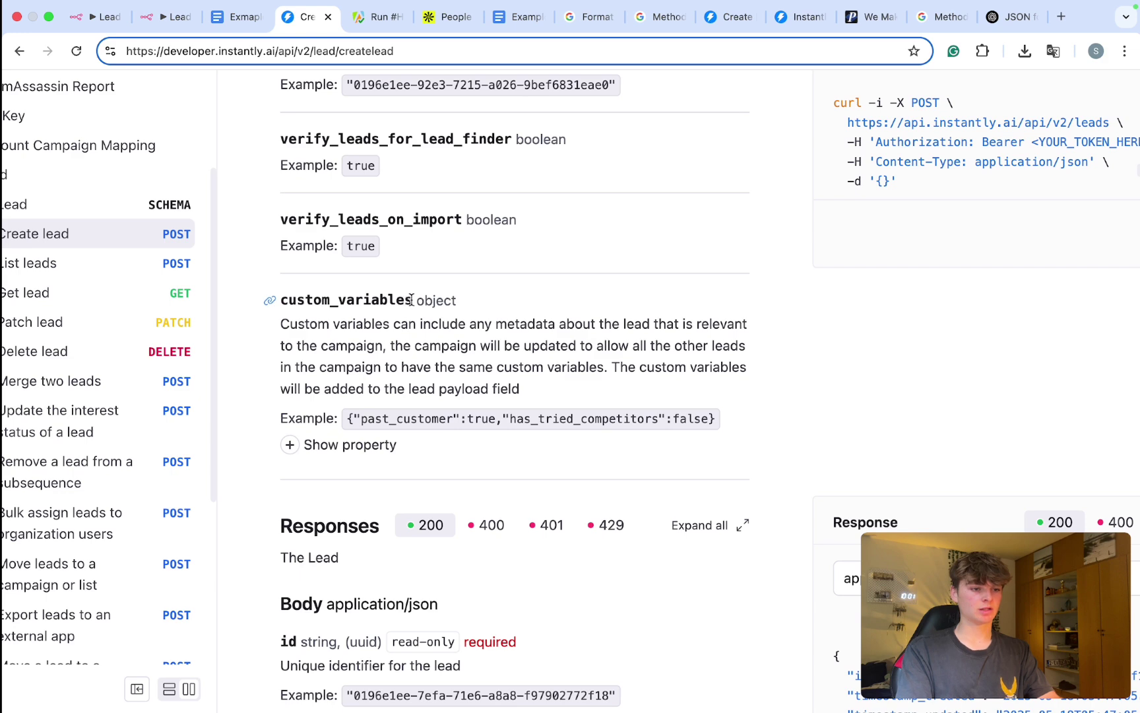
{"action": "left_click_drag", "start_coordinate": [411, 299], "coordinate": [291, 300]}
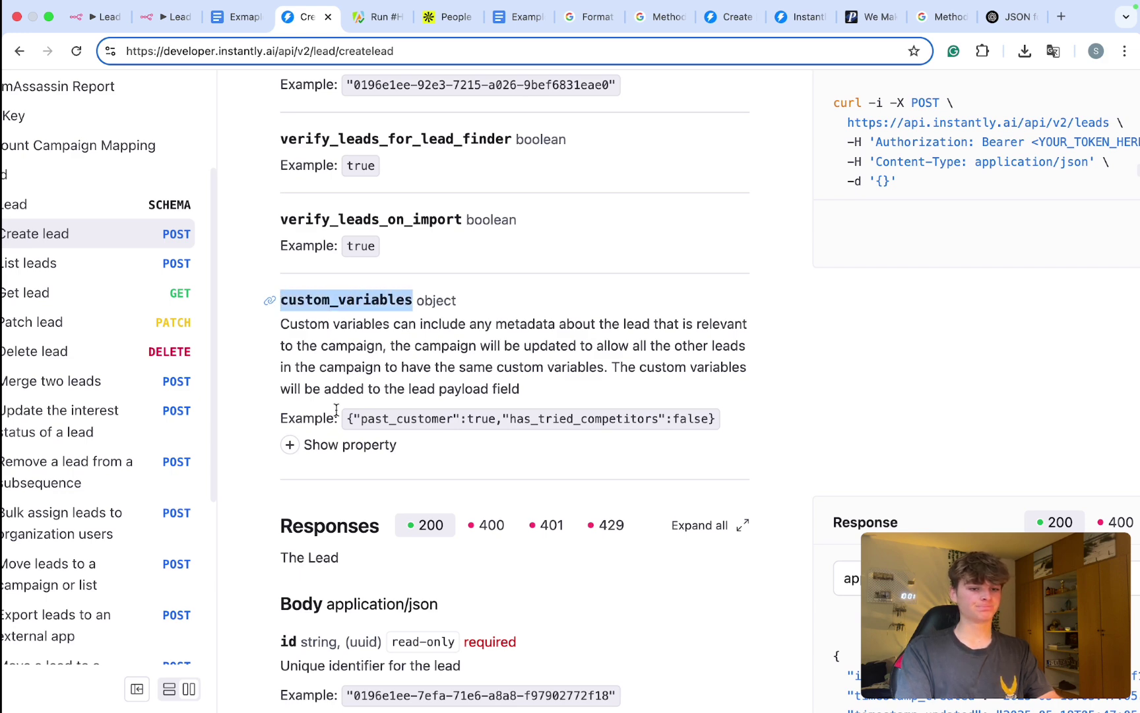
{"action": "scroll", "coordinate": [336, 409], "scroll_direction": "down", "scroll_amount": 5}
{"action": "scroll", "coordinate": [337, 409], "scroll_direction": "up", "scroll_amount": 5}
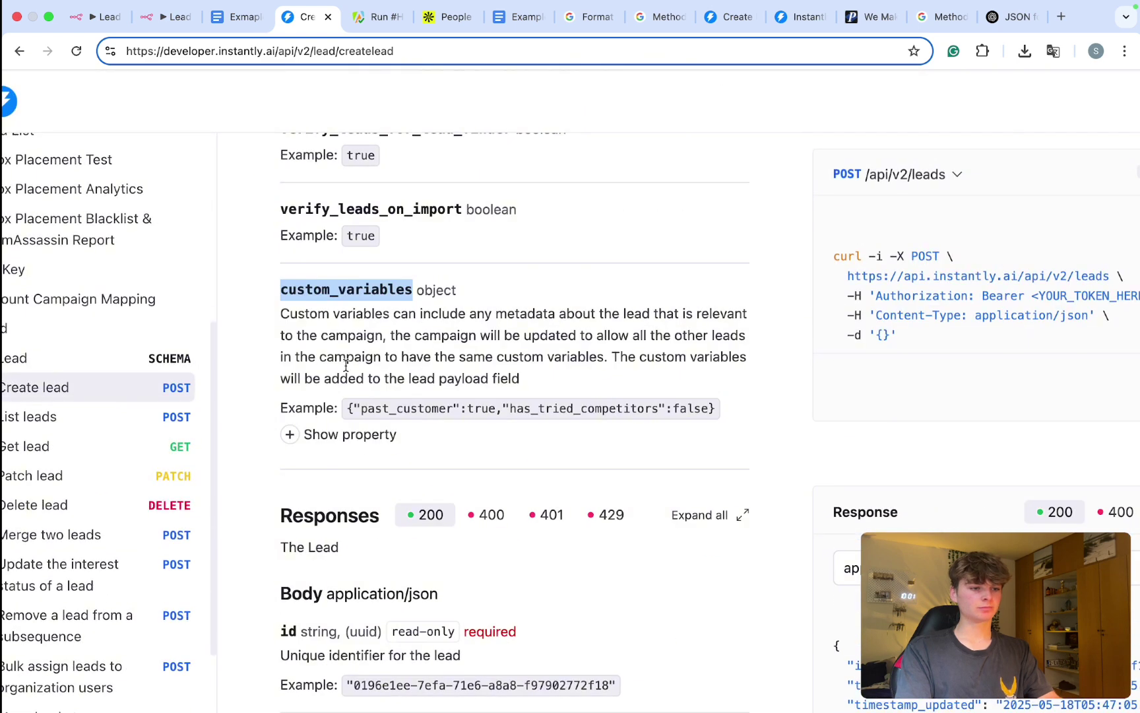
{"action": "left_click", "coordinate": [354, 342]}
{"action": "left_click_drag", "start_coordinate": [428, 310], "coordinate": [618, 367]}
{"action": "left_click_drag", "start_coordinate": [533, 361], "coordinate": [524, 381]}
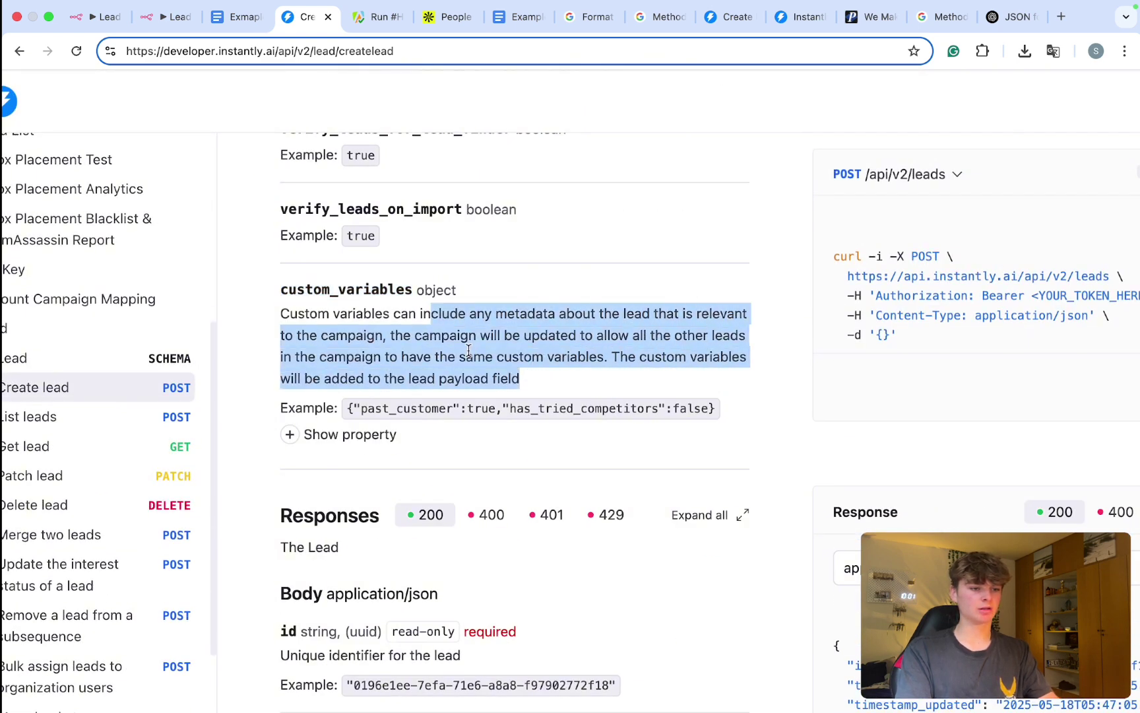
{"action": "left_click", "coordinate": [525, 381]}
{"action": "double_click", "coordinate": [382, 292]}
{"action": "key", "text": "ctrl+c"}
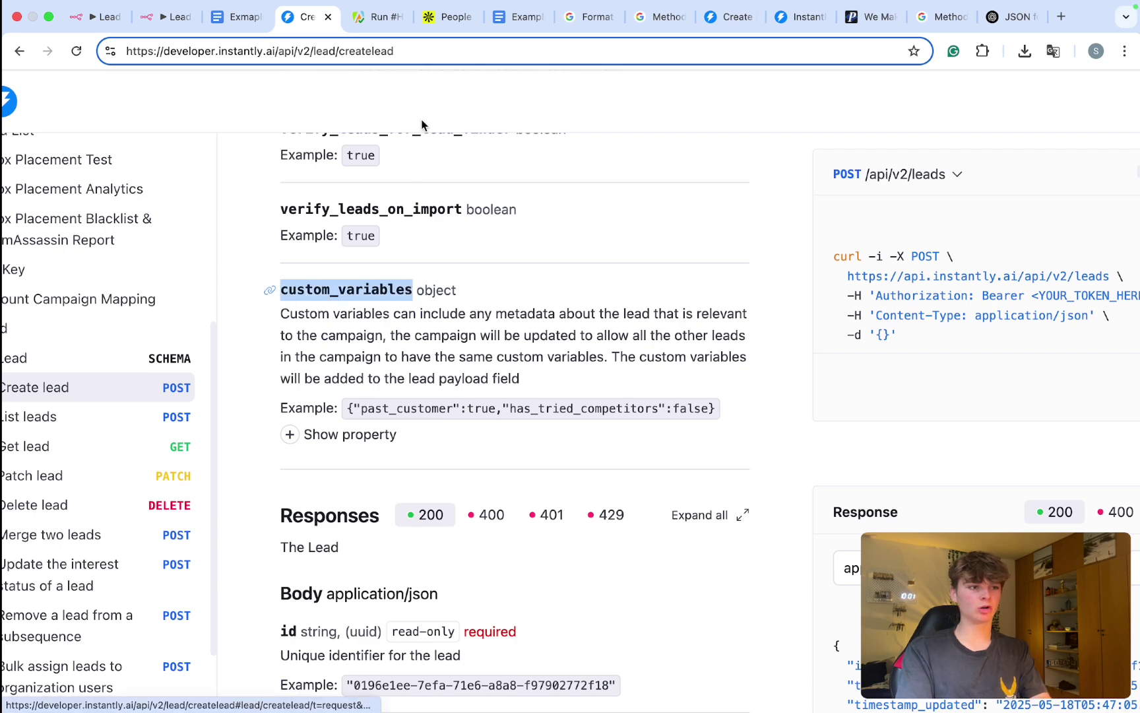
{"action": "left_click", "coordinate": [162, 18]}
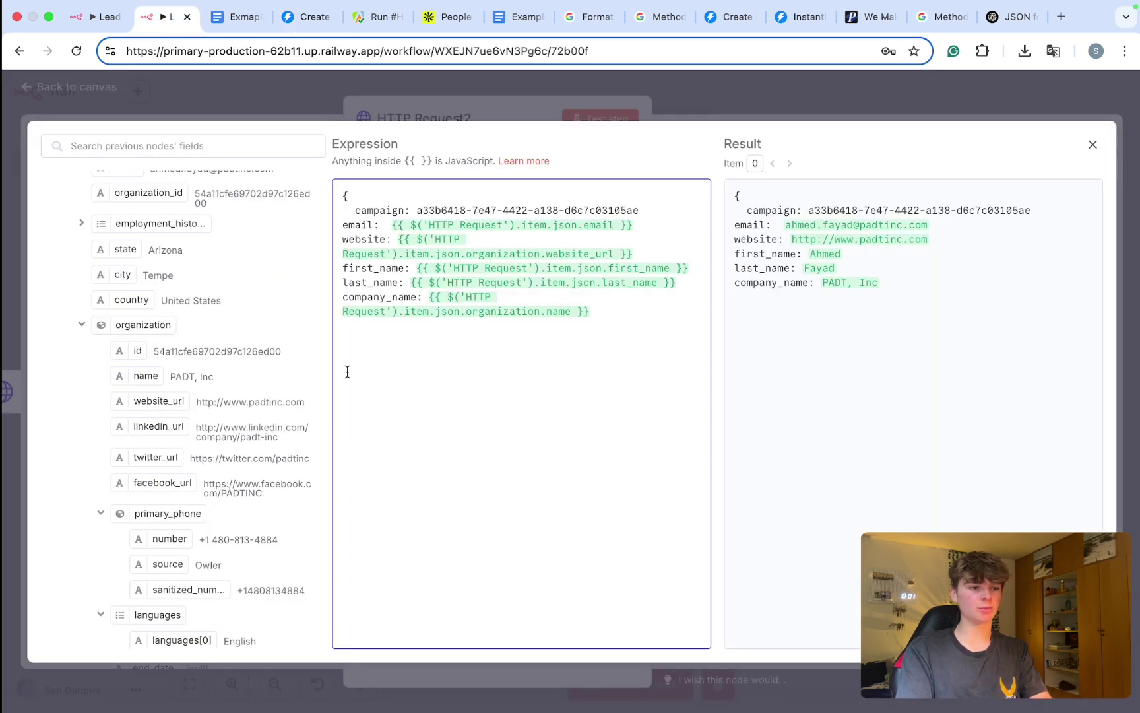
Step: Add a custom_variables key mapped to documentId from Insert Newsletter Info Formatted's writeControl
{"action": "left_click", "coordinate": [362, 339]}
{"action": "key", "text": "ctrl+v"}
{"action": "type", "text": ":"}
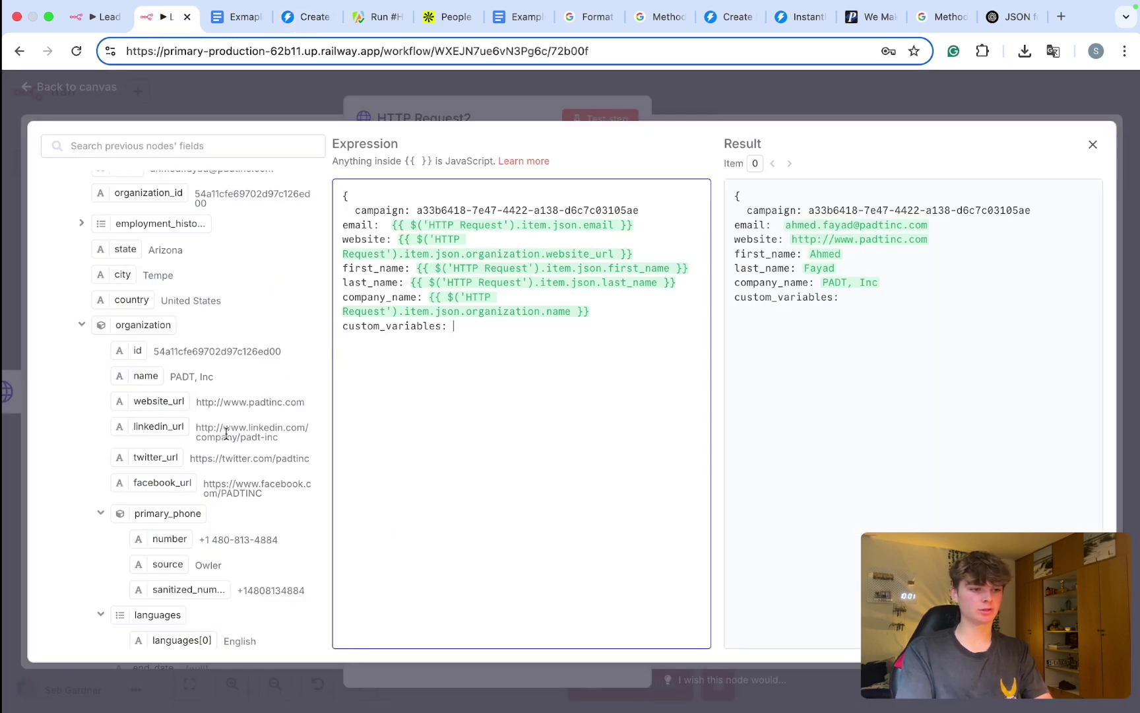
{"action": "scroll", "coordinate": [225, 434], "scroll_direction": "down", "scroll_amount": 1}
{"action": "scroll", "coordinate": [225, 433], "scroll_direction": "down", "scroll_amount": 1}
{"action": "scroll", "coordinate": [226, 433], "scroll_direction": "up", "scroll_amount": 10}
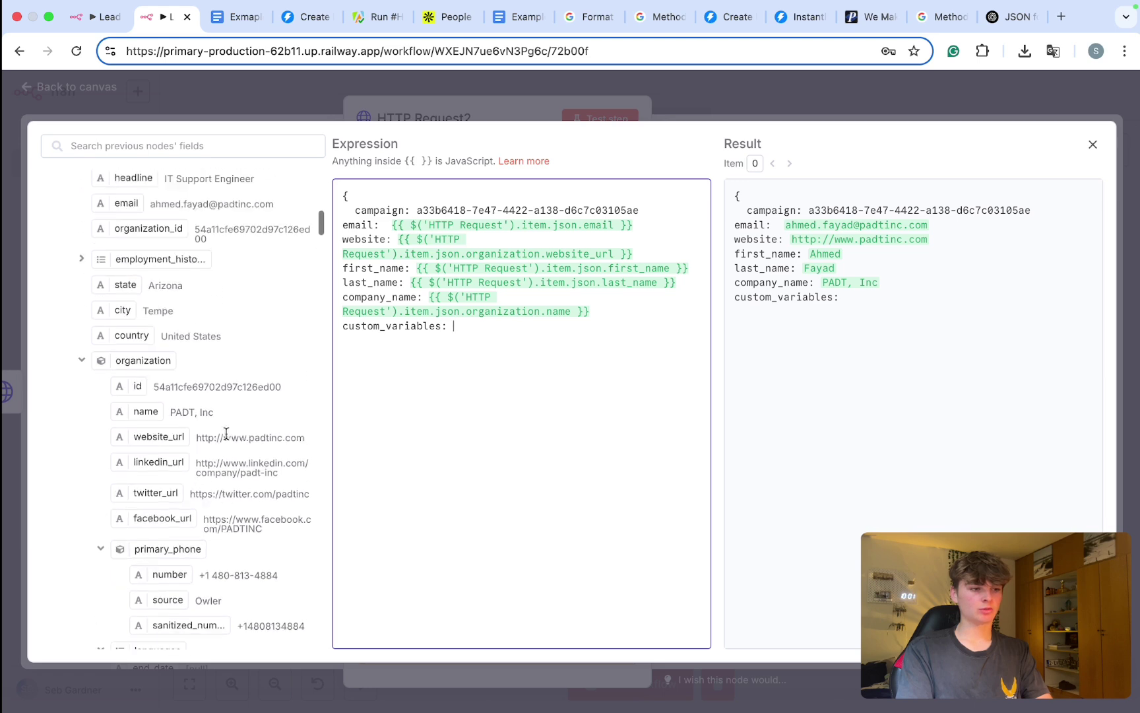
{"action": "left_click", "coordinate": [59, 423]}
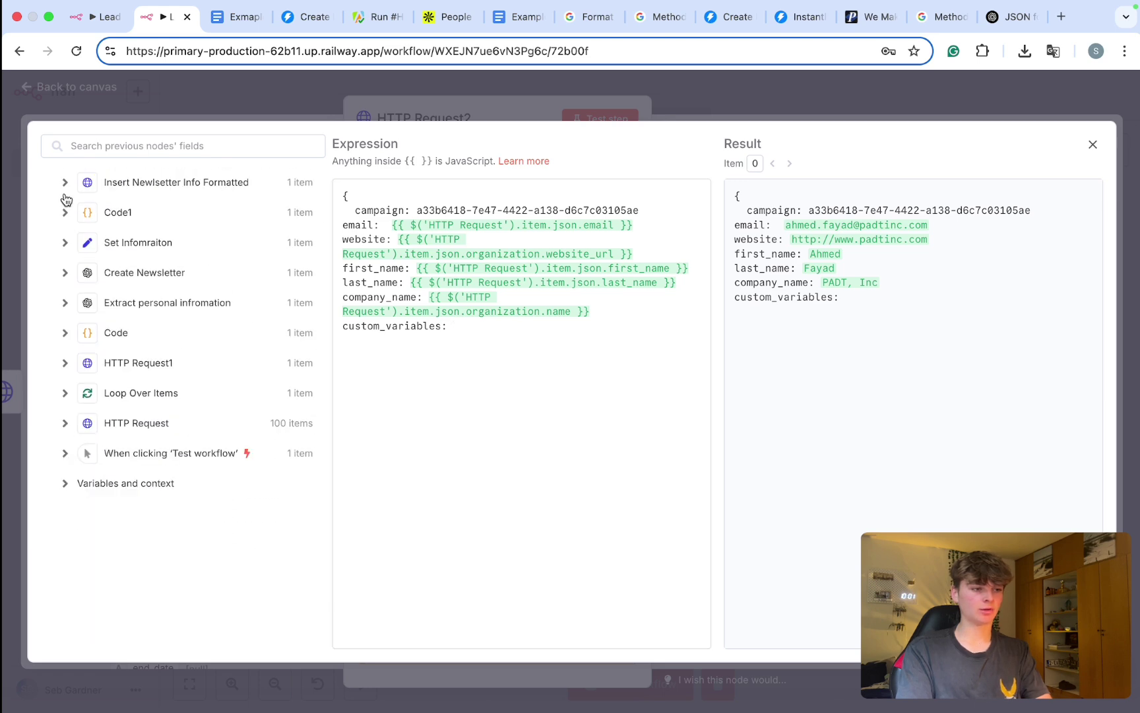
{"action": "left_click", "coordinate": [64, 182]}
{"action": "scroll", "coordinate": [121, 418], "scroll_direction": "down", "scroll_amount": 20}
{"action": "scroll", "coordinate": [121, 418], "scroll_direction": "down", "scroll_amount": 20}
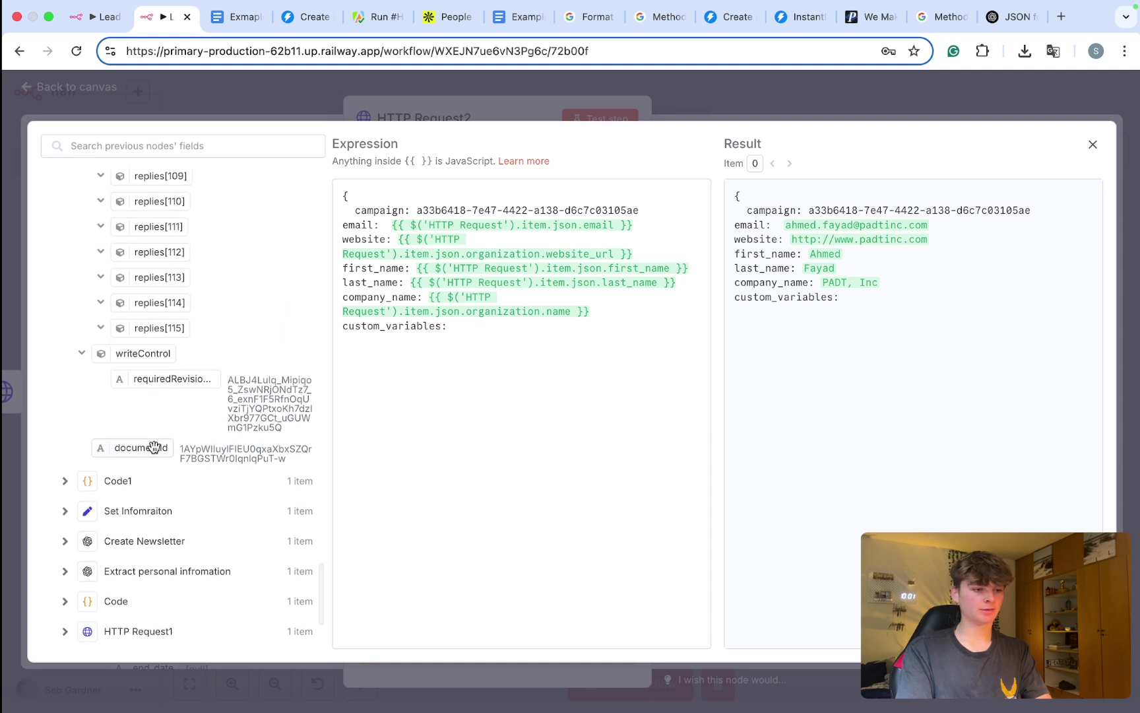
{"action": "left_click_drag", "start_coordinate": [124, 449], "coordinate": [487, 345]}
{"action": "left_click_drag", "start_coordinate": [472, 325], "coordinate": [471, 326]}
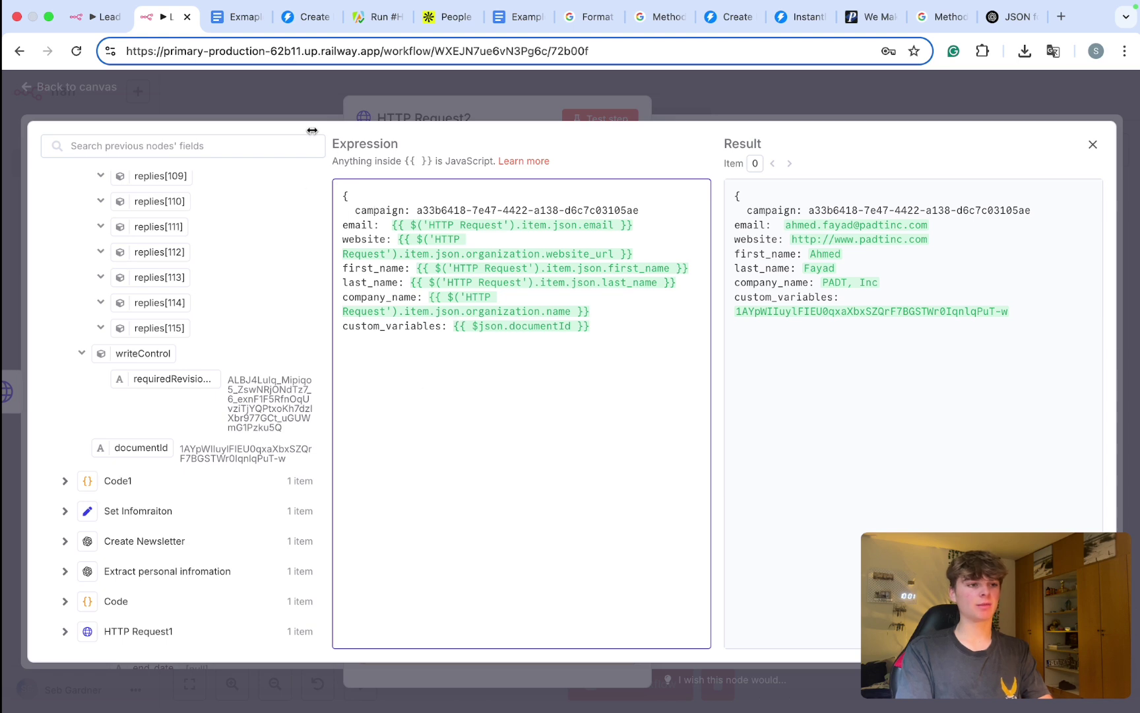
Step: Copy the Exmaple Newsletter document's web address
{"action": "left_click", "coordinate": [242, 17]}
{"action": "left_click", "coordinate": [266, 51]}
{"action": "key", "text": "ctrl+c"}
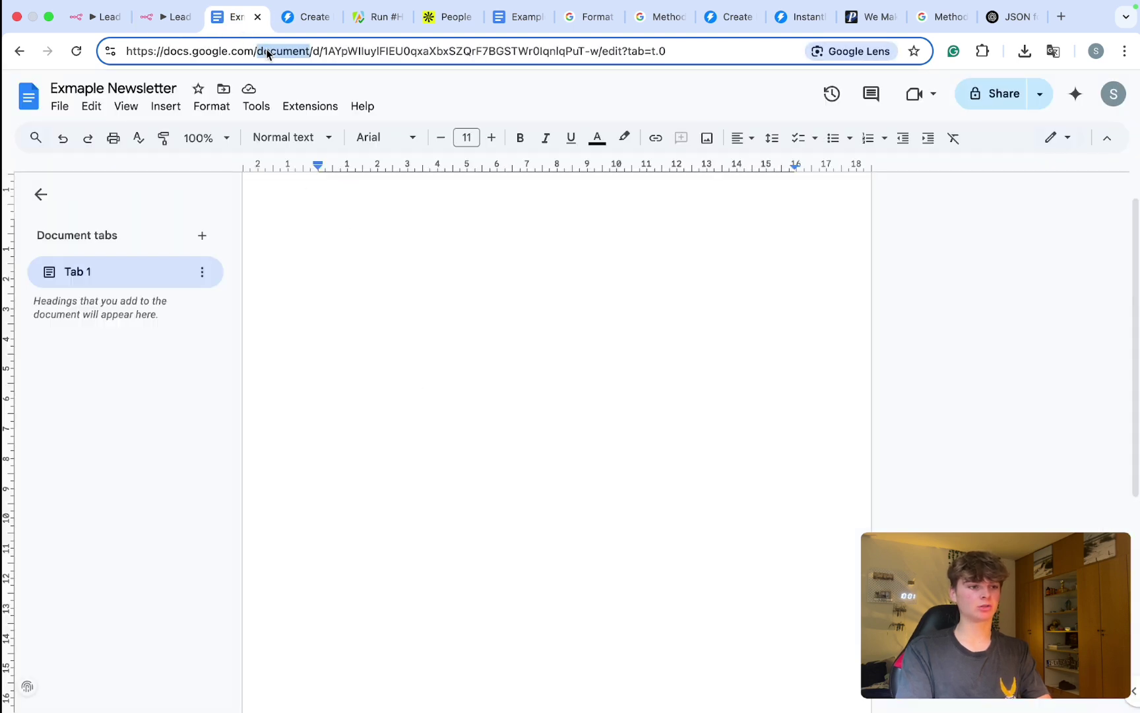
{"action": "left_click", "coordinate": [171, 17]}
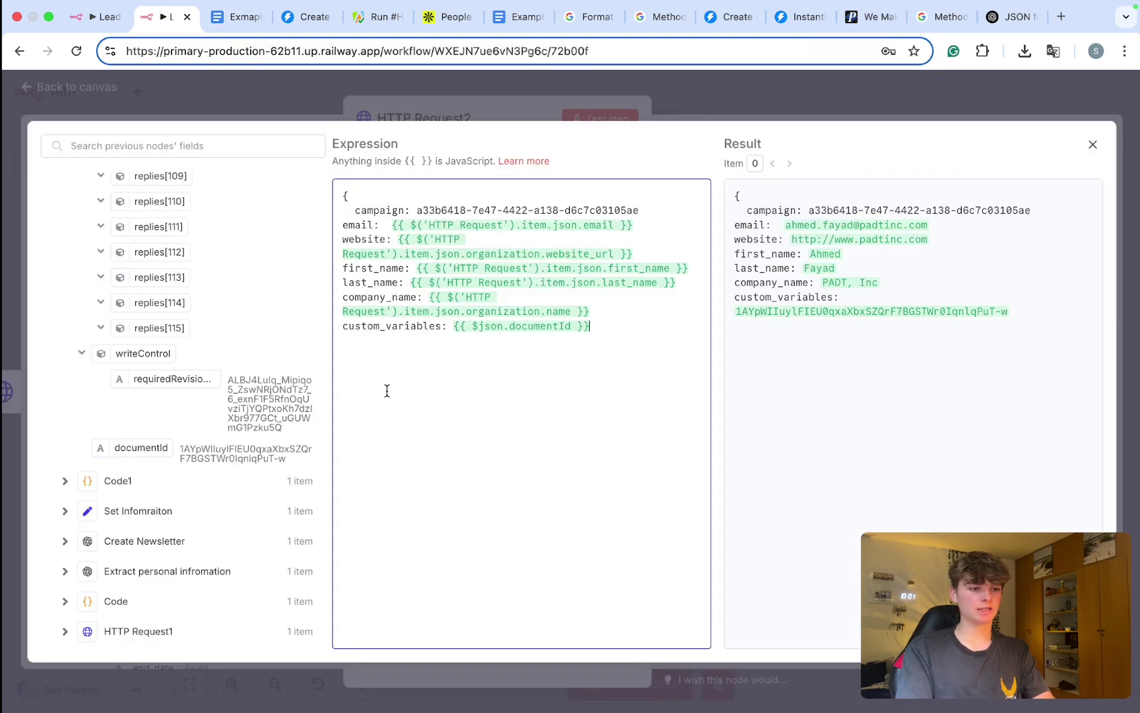
Step: Make custom_variables the Google Doc edit link with documentId replacing the hard-coded ID
{"action": "key", "text": "Return"}
{"action": "key", "text": "ctrl+v"}
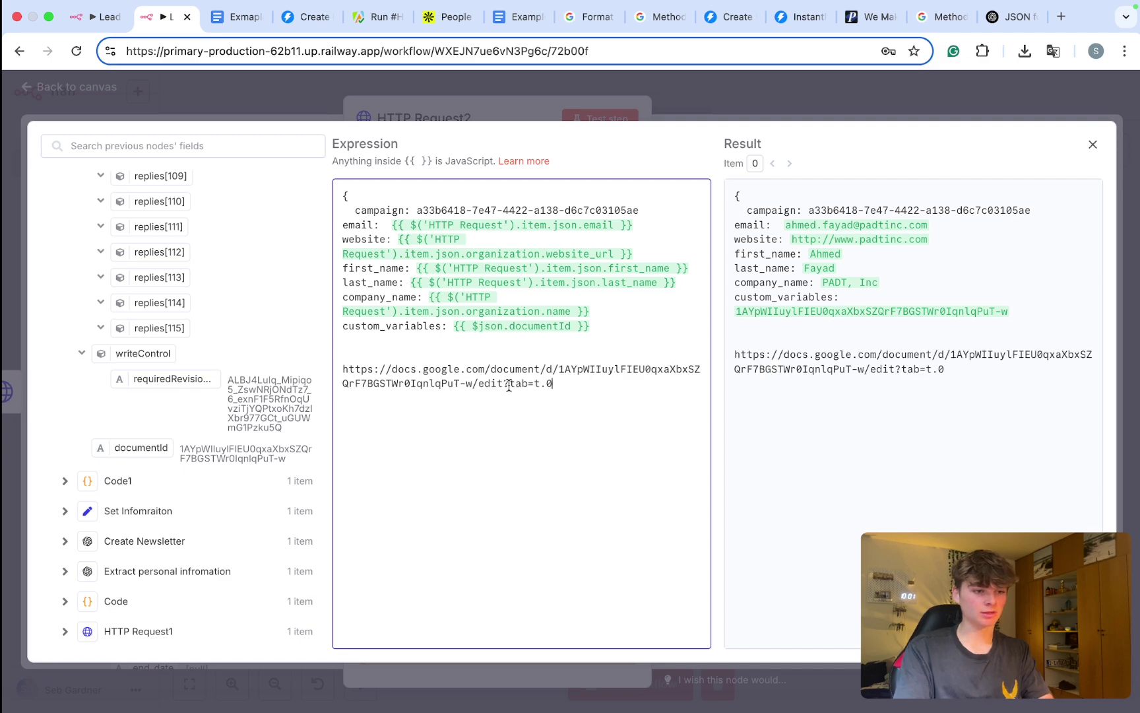
{"action": "scroll", "coordinate": [509, 386], "scroll_direction": "up", "scroll_amount": 5}
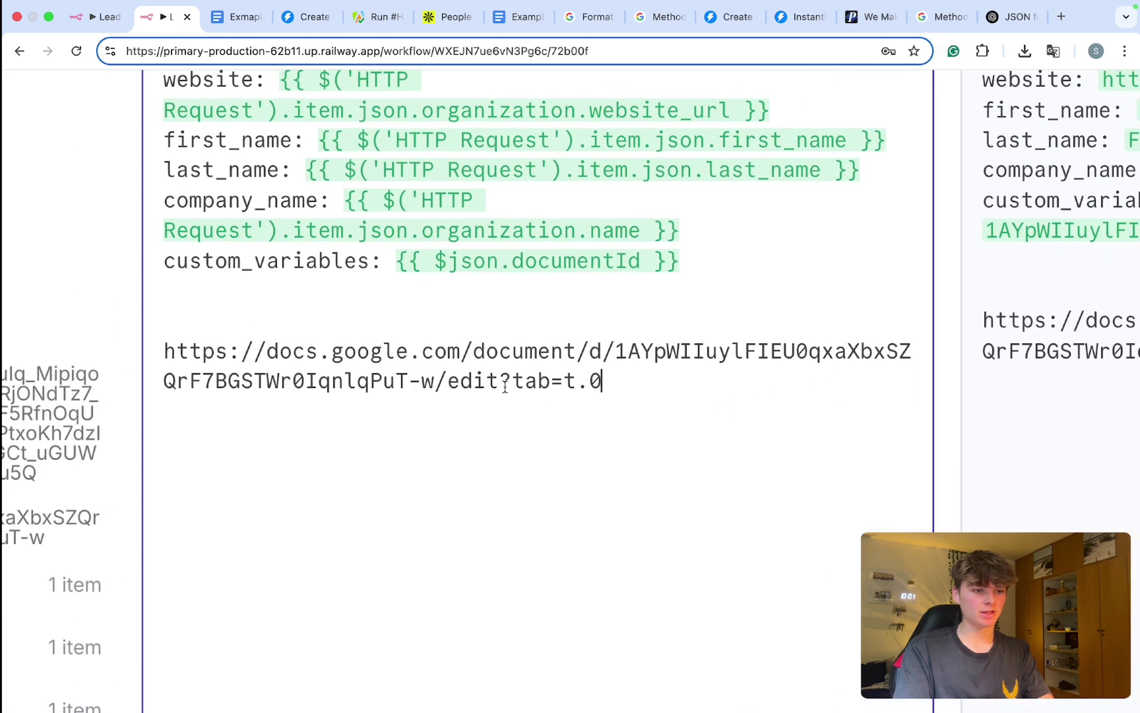
{"action": "left_click_drag", "start_coordinate": [393, 261], "coordinate": [680, 266]}
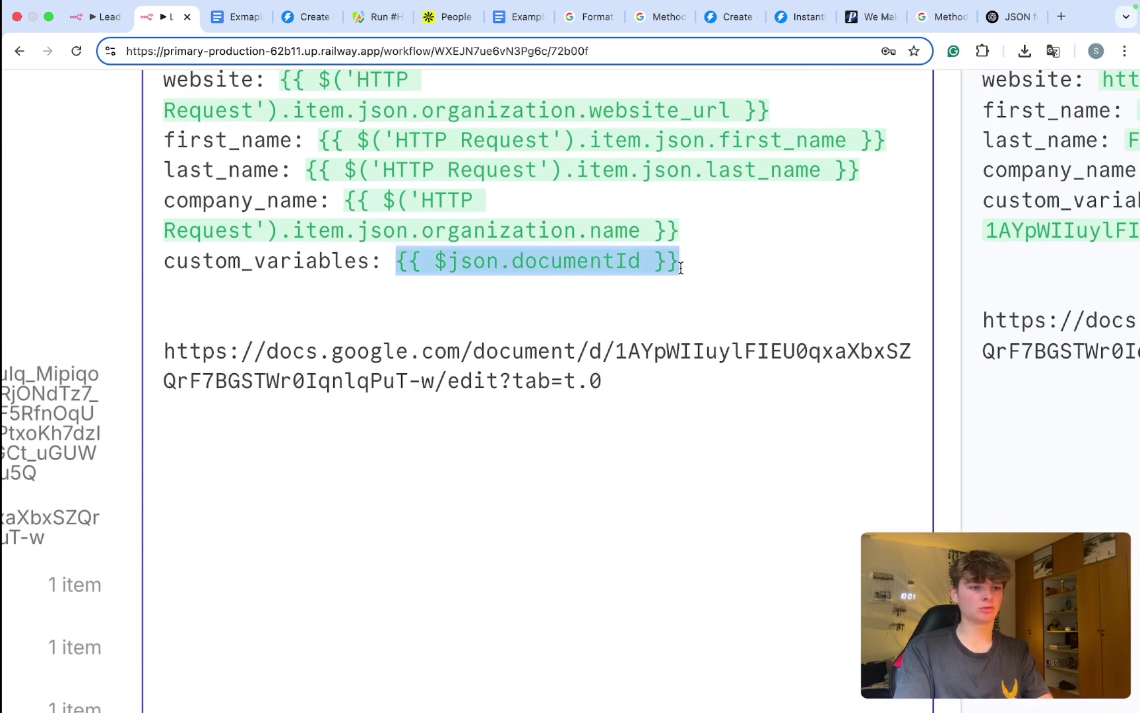
{"action": "left_click_drag", "start_coordinate": [435, 385], "coordinate": [615, 350]}
{"action": "key", "text": "BackSpace"}
{"action": "left_click_drag", "start_coordinate": [680, 264], "coordinate": [403, 257]}
{"action": "key", "text": "cmd+x"}
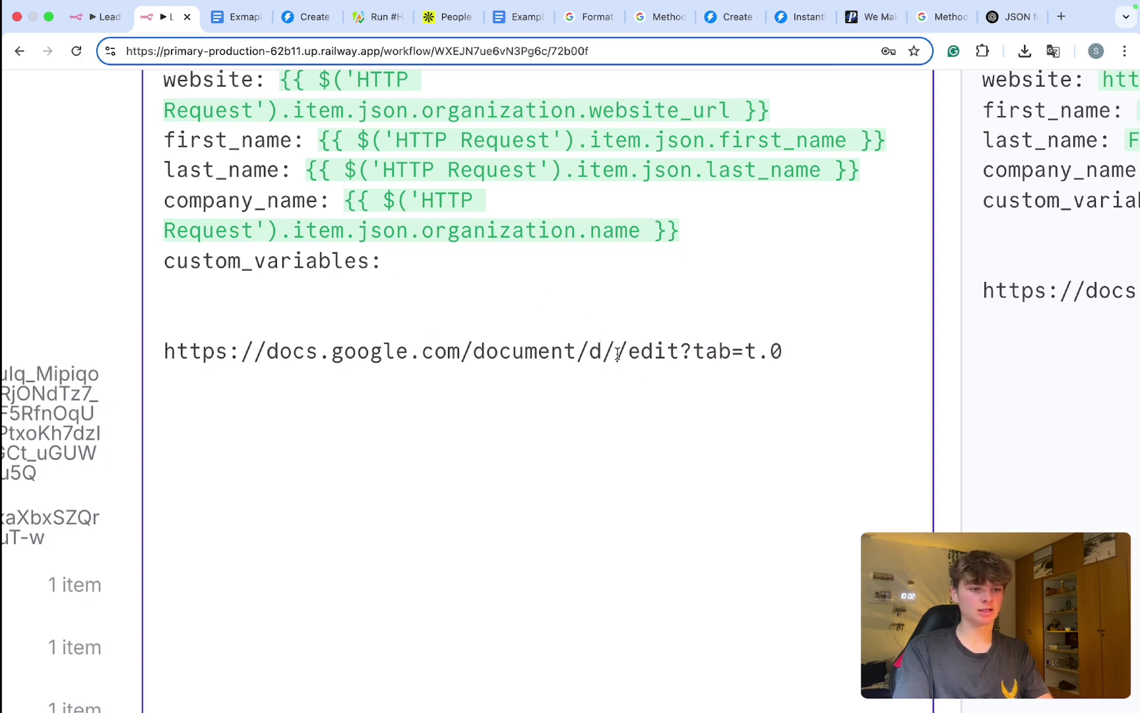
{"action": "key", "text": "super+v"}
{"action": "left_click_drag", "start_coordinate": [382, 376], "coordinate": [163, 346]}
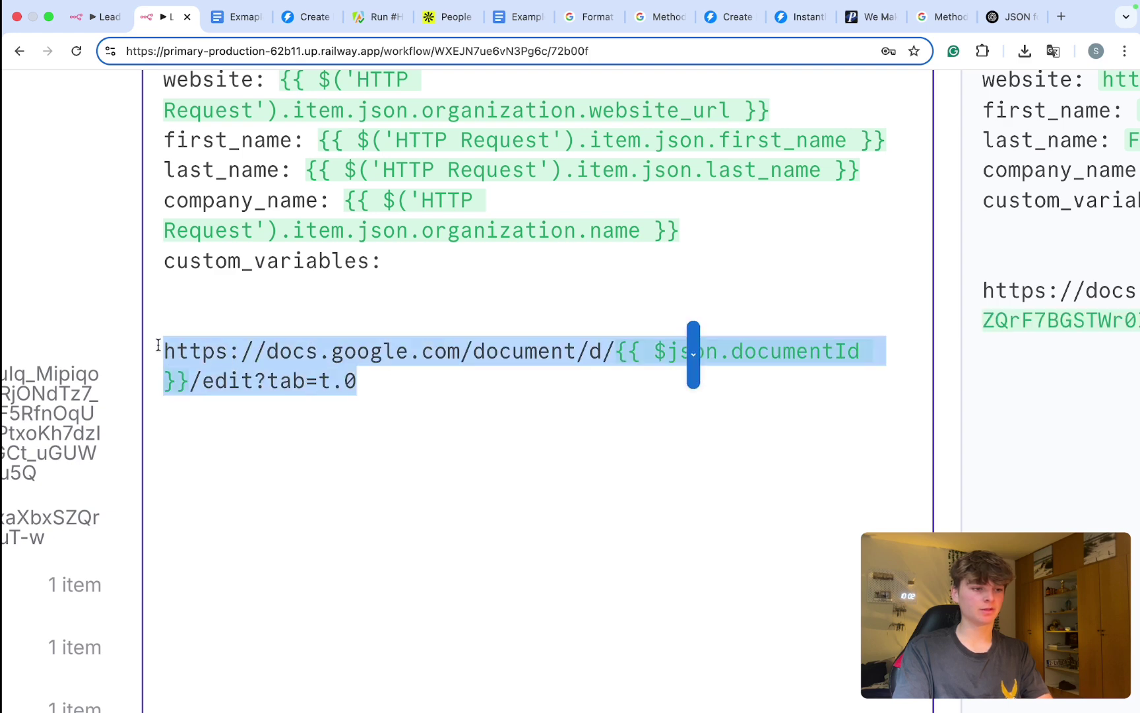
{"action": "key", "text": "super+x"}
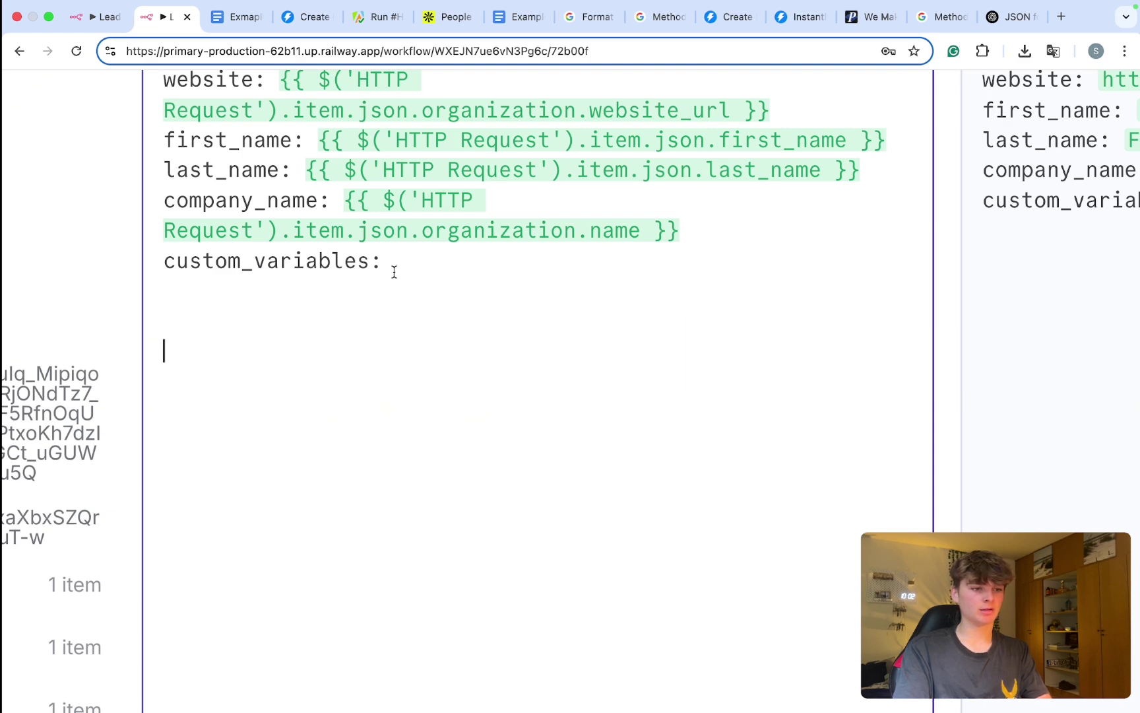
{"action": "key", "text": "super+v"}
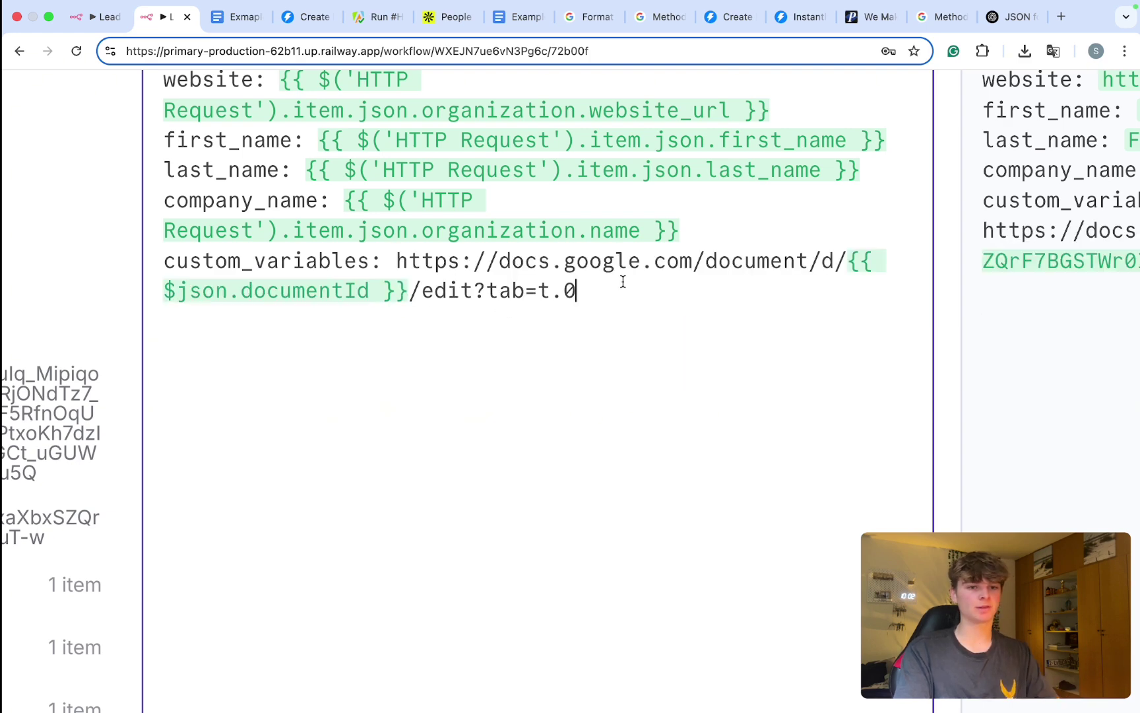
{"action": "key", "text": "super+minus"}
{"action": "key", "text": "super+minus"}
{"action": "scroll", "coordinate": [622, 283], "scroll_direction": "right", "scroll_amount": 5}
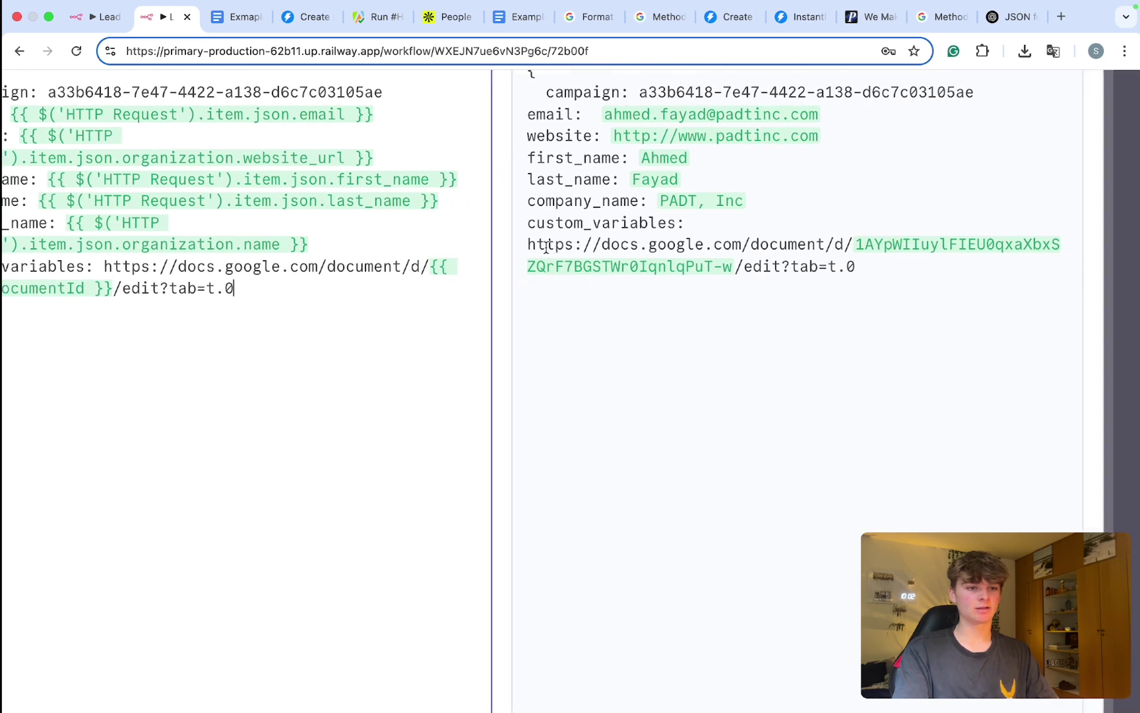
Step: Test the resolved document link by loading it in a new browser tab
{"action": "mouse_move", "coordinate": [530, 241]}
{"action": "left_mouse_down"}
{"action": "mouse_move", "coordinate": [893, 254]}
{"action": "mouse_move", "coordinate": [950, 272]}
{"action": "mouse_move", "coordinate": [521, 270]}
{"action": "mouse_move", "coordinate": [517, 254]}
{"action": "left_mouse_up"}
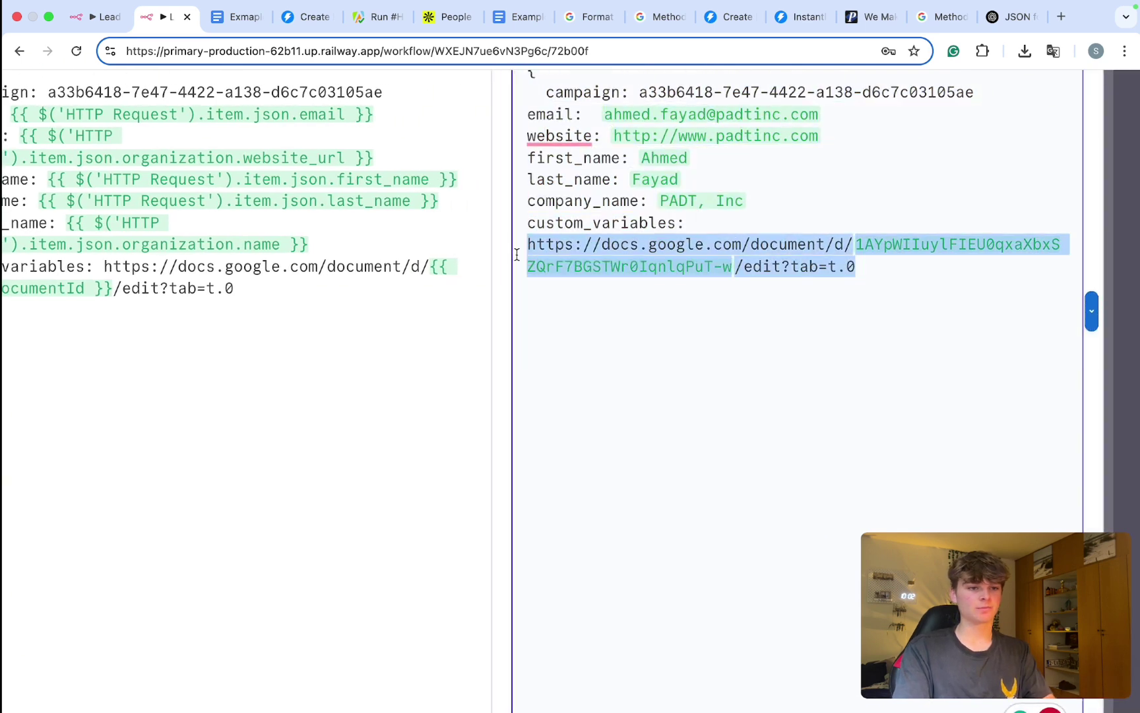
{"action": "key", "text": "super+c"}
{"action": "key", "text": "super+t"}
{"action": "key", "text": "super+v"}
{"action": "key", "text": "Return"}
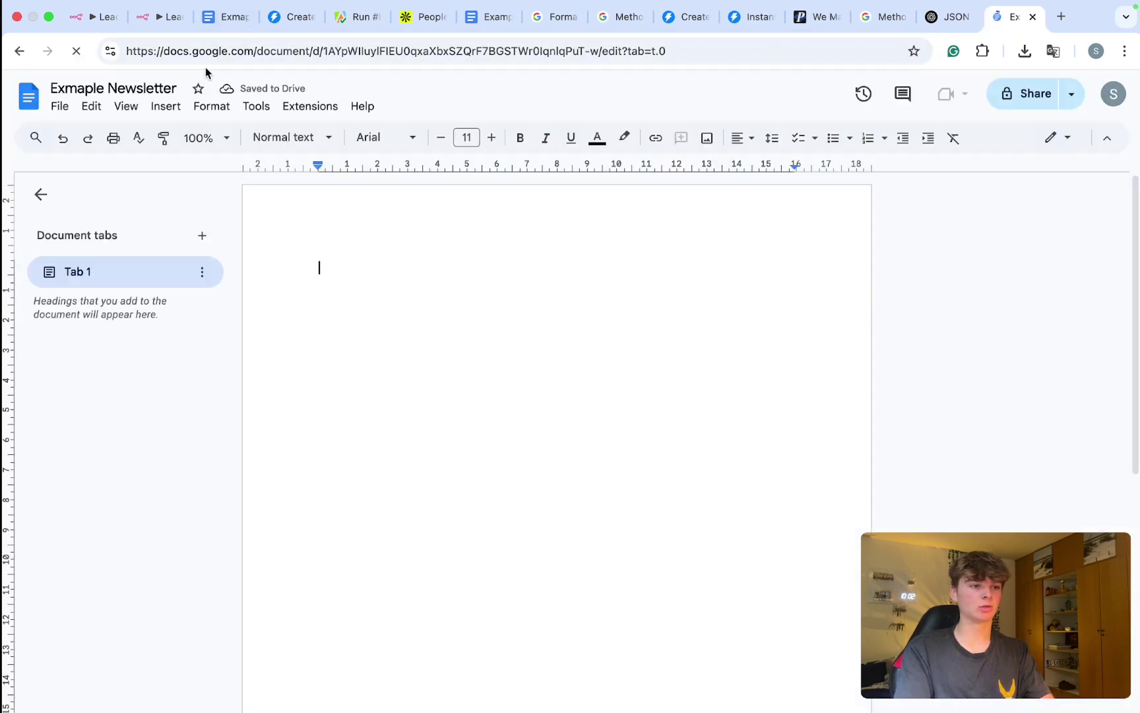
{"action": "key", "text": "super+w"}
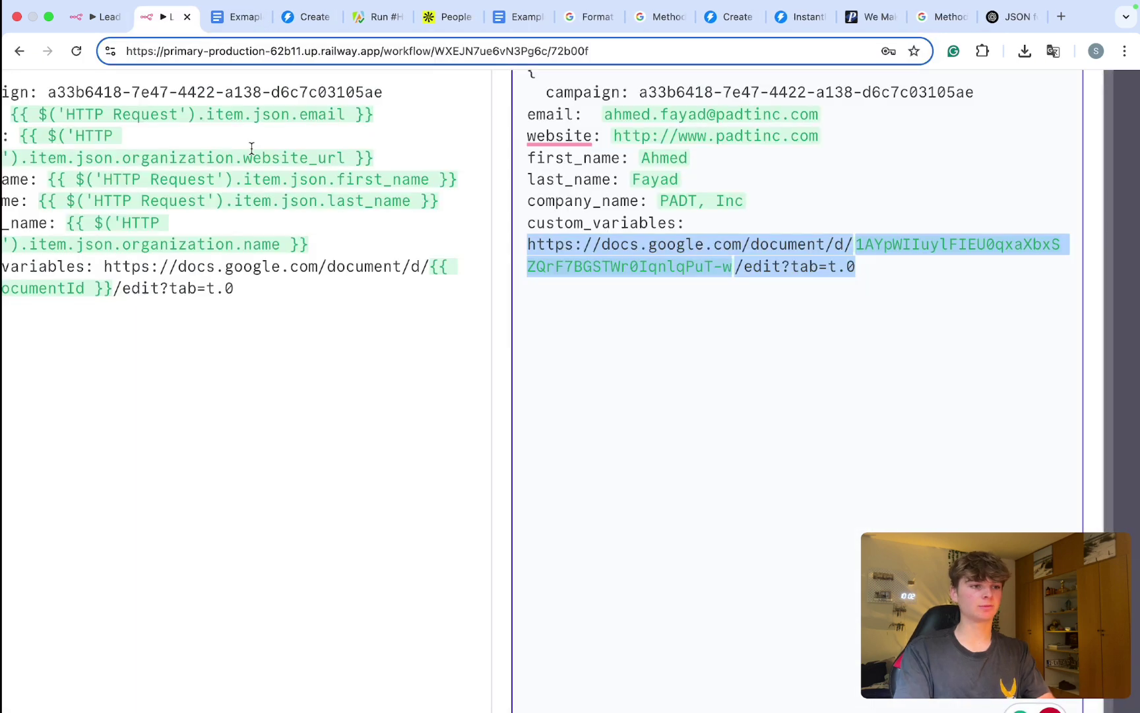
Step: Close the JSON object with '}' and exit the expression editor
{"action": "scroll", "coordinate": [580, 298], "scroll_direction": "down", "scroll_amount": 5}
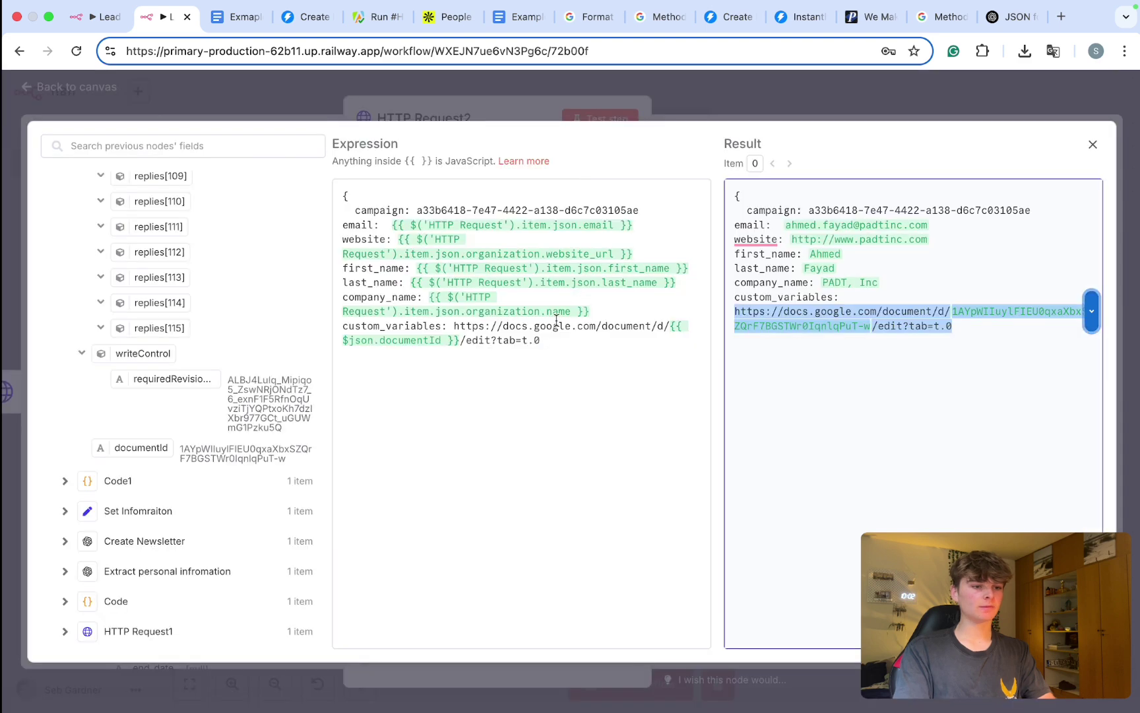
{"action": "left_click", "coordinate": [550, 334]}
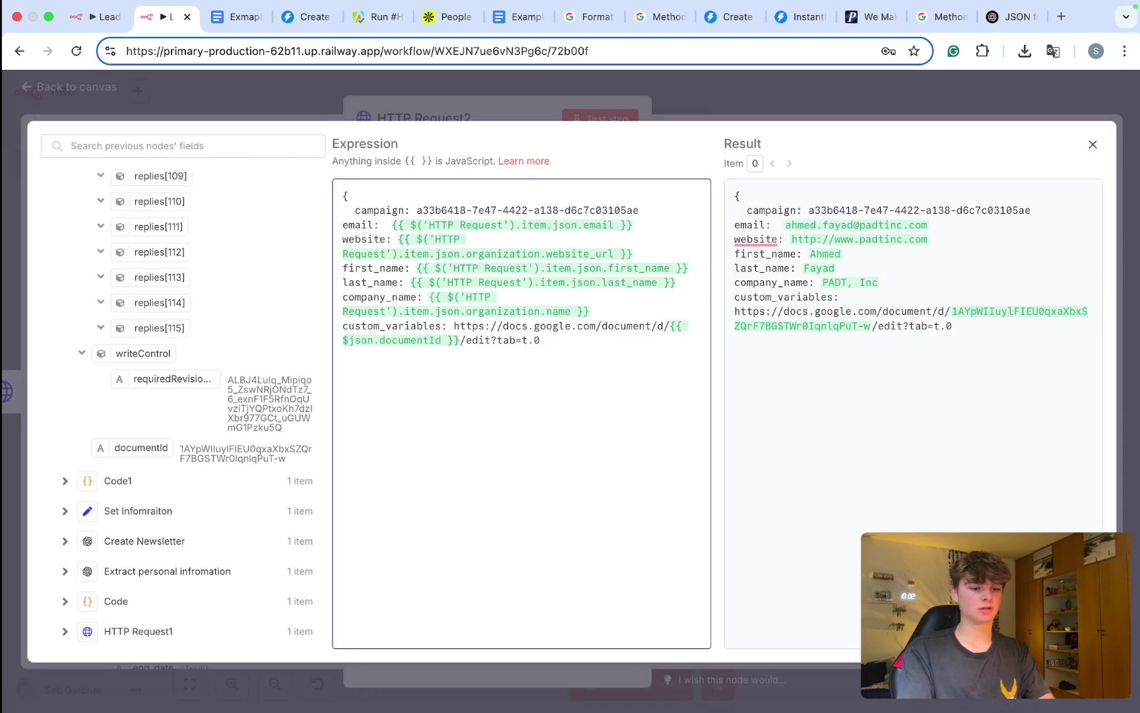
{"action": "type", "text": "}"}
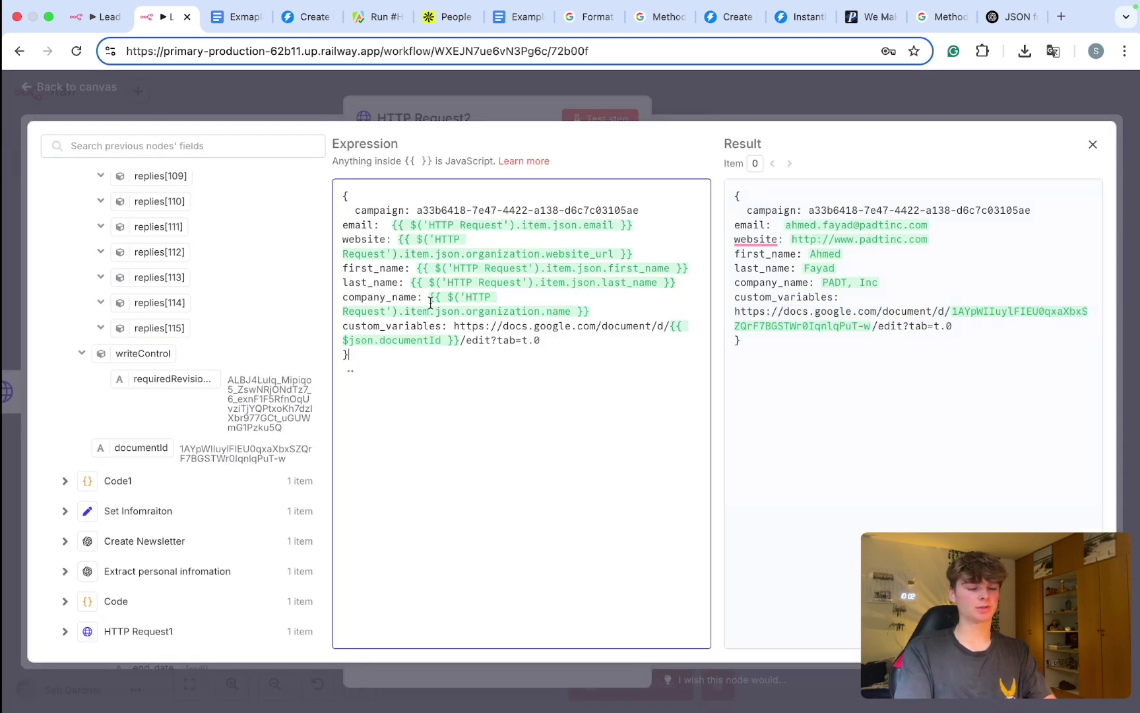
{"action": "left_click", "coordinate": [769, 86]}
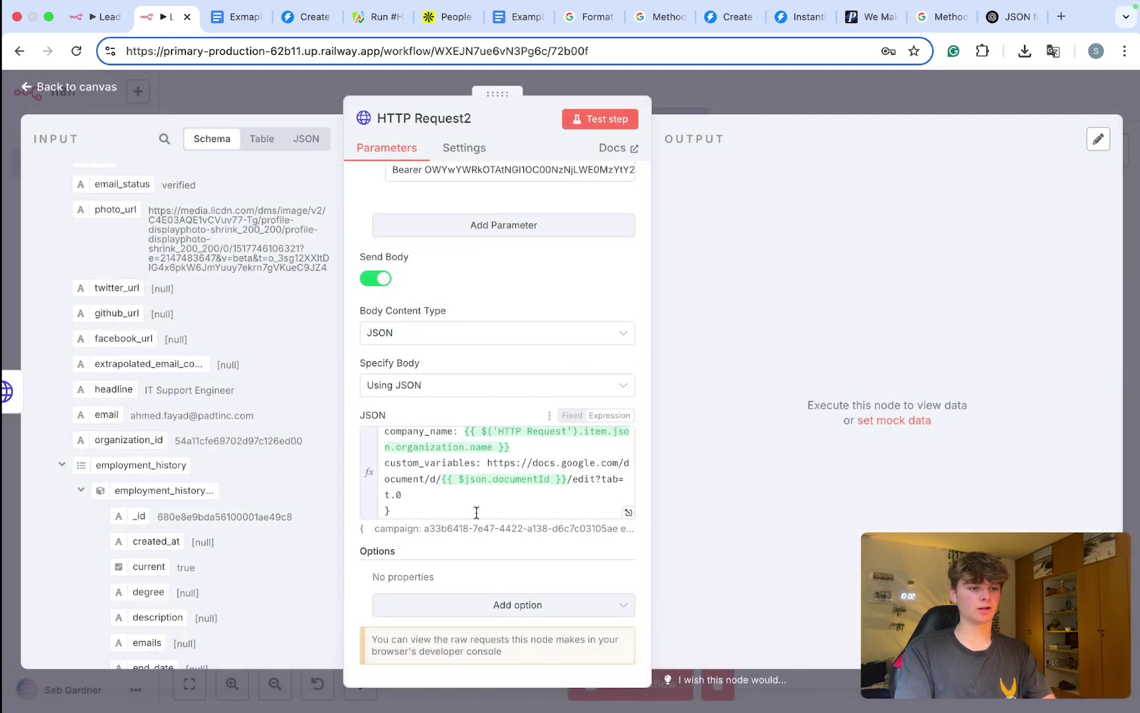
Step: Send HTTP Request2's JSON body to ChatGPT with 'can you format this into proper json:' and copy the reply
{"action": "left_click", "coordinate": [484, 493]}
{"action": "key", "text": "ctrl+a"}
{"action": "key", "text": "super+9"}
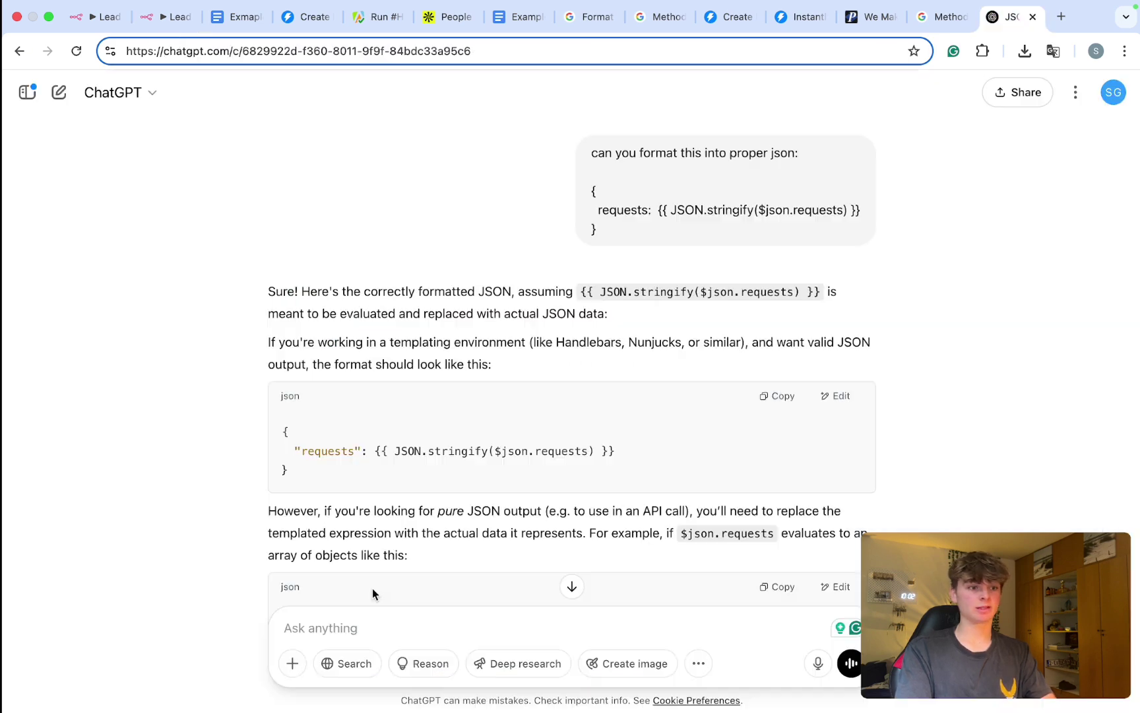
{"action": "type", "text": "can you"}
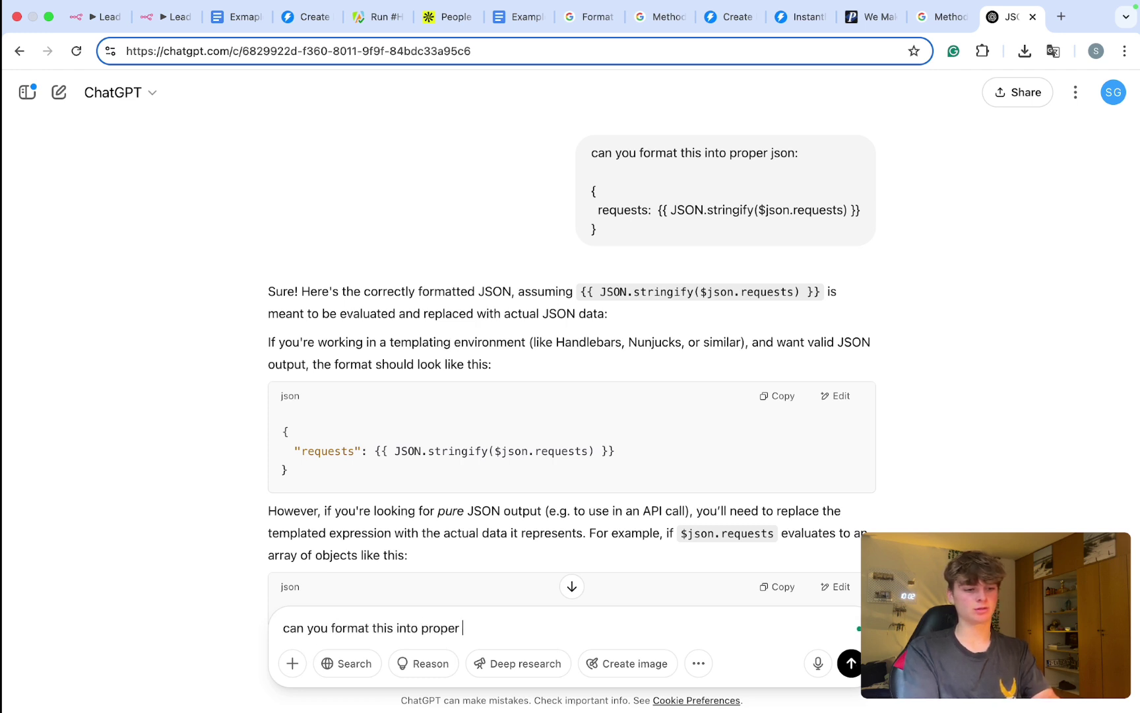
{"action": "type", "text": "format this into proper json:"}
{"action": "key", "text": "shift+Return"}
{"action": "key", "text": "super+v"}
{"action": "key", "text": "Return"}
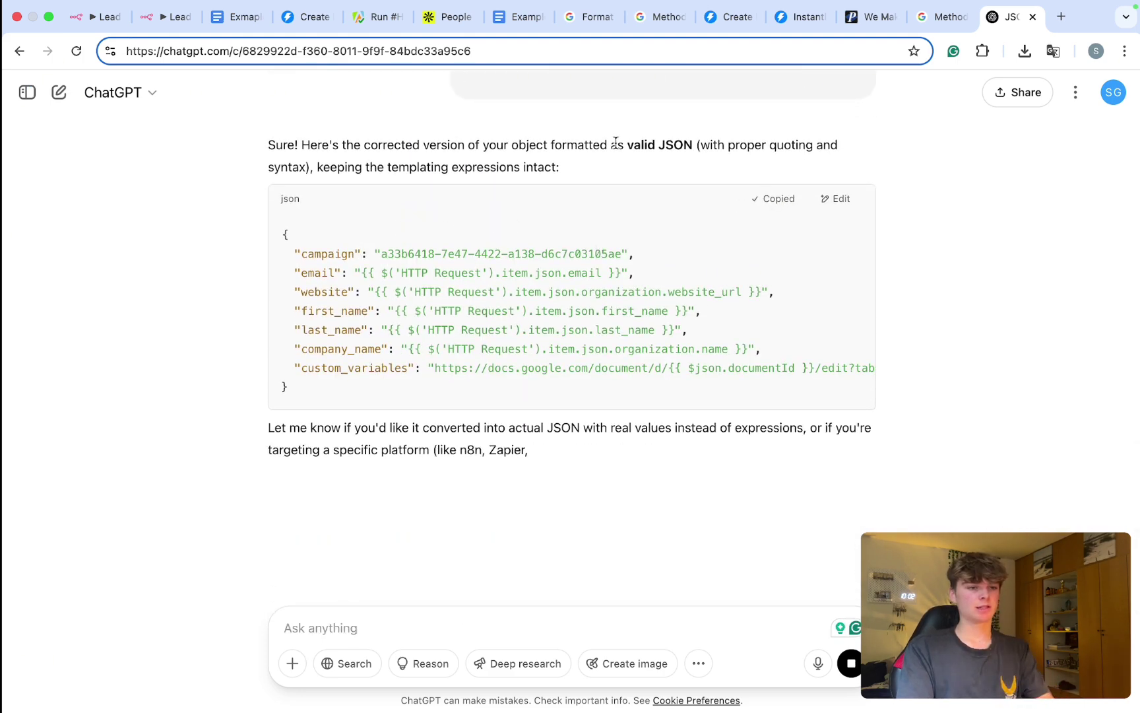
{"action": "left_click", "coordinate": [164, 16]}
Step: Replace the HTTP Request2 JSON body with ChatGPT's quoted JSON and return to the canvas
{"action": "key", "text": "super+v"}
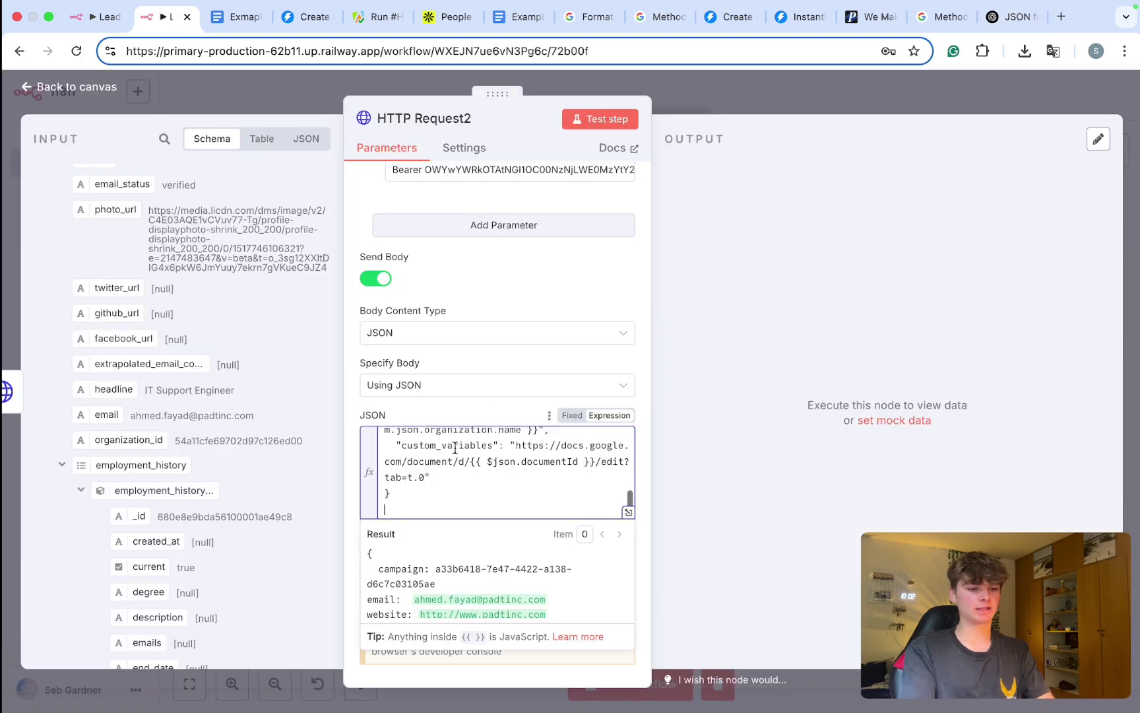
{"action": "left_click", "coordinate": [680, 194]}
{"action": "scroll", "coordinate": [554, 281], "scroll_direction": "up", "scroll_amount": 5}
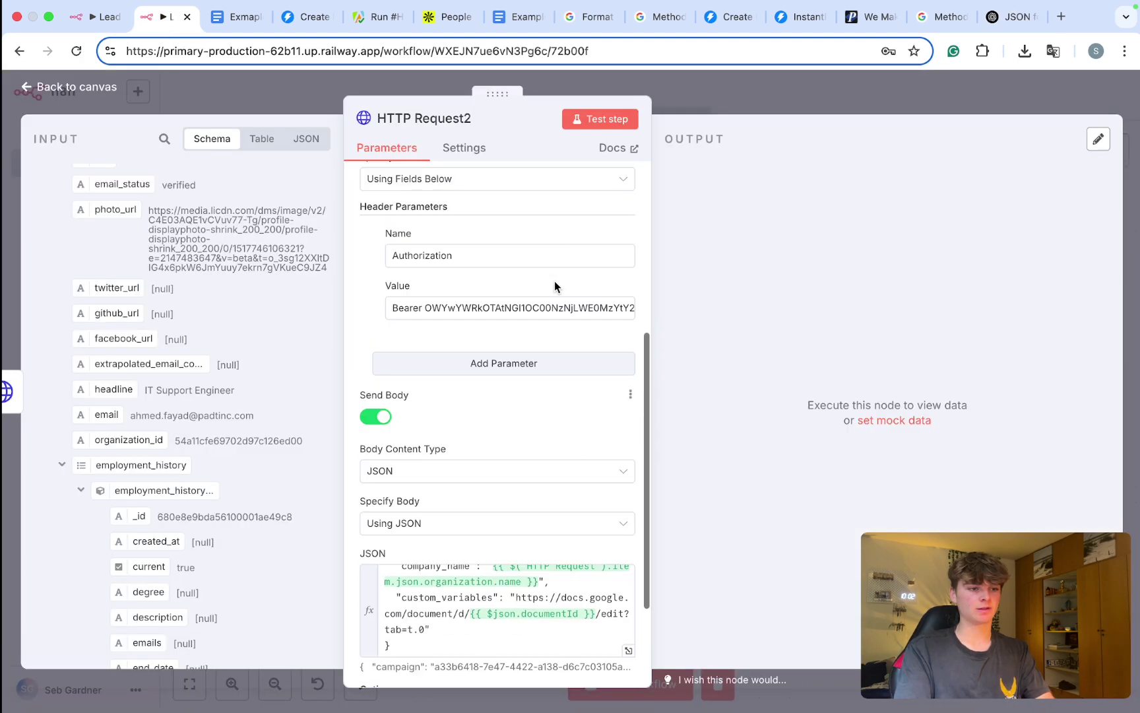
{"action": "scroll", "coordinate": [623, 254], "scroll_direction": "up", "scroll_amount": 3}
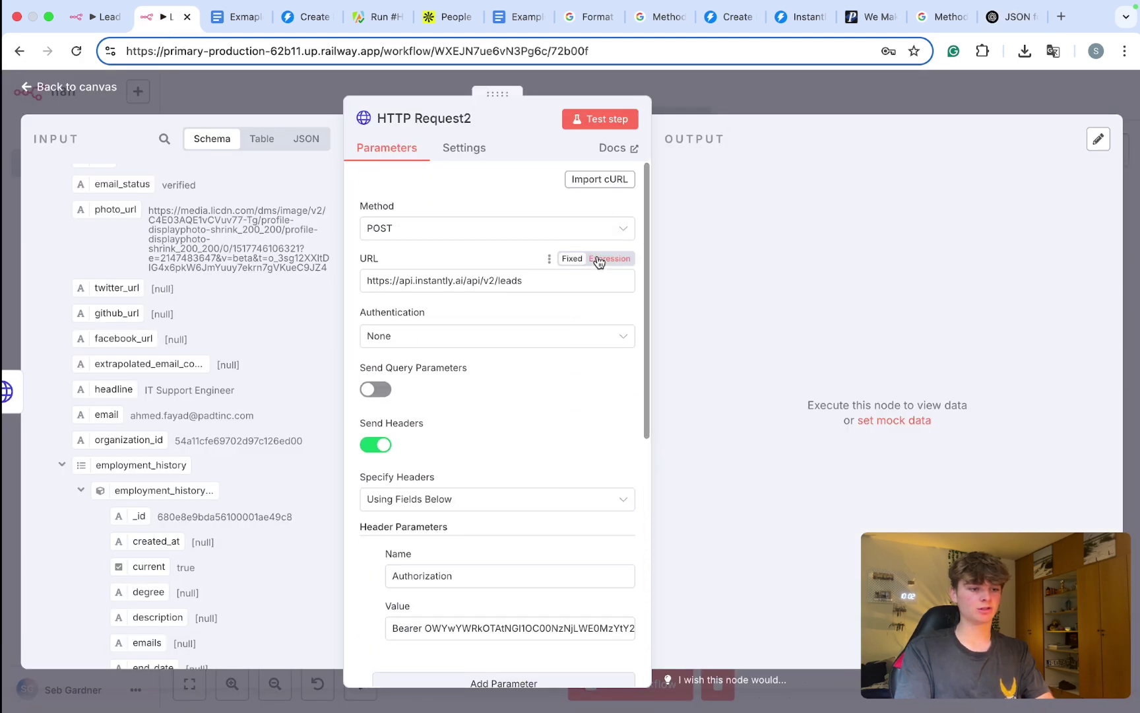
{"action": "left_click", "coordinate": [720, 98]}
Step: Run the whole workflow, check Instantly for the lead, then open HTTP Request2's error output
{"action": "scroll", "coordinate": [310, 307], "scroll_direction": "down", "scroll_amount": 3}
{"action": "scroll", "coordinate": [310, 307], "scroll_direction": "down", "scroll_amount": 2}
{"action": "scroll", "coordinate": [316, 307], "scroll_direction": "left", "scroll_amount": 5}
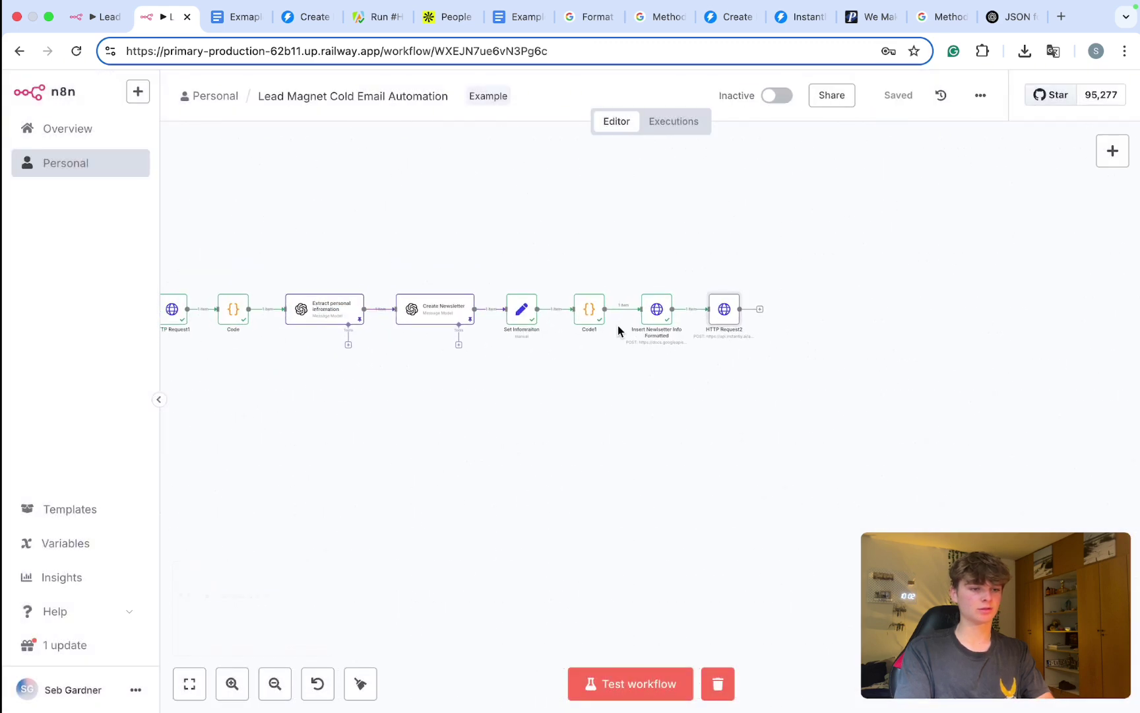
{"action": "scroll", "coordinate": [616, 330], "scroll_direction": "left", "scroll_amount": 5}
{"action": "key", "text": "super+Return"}
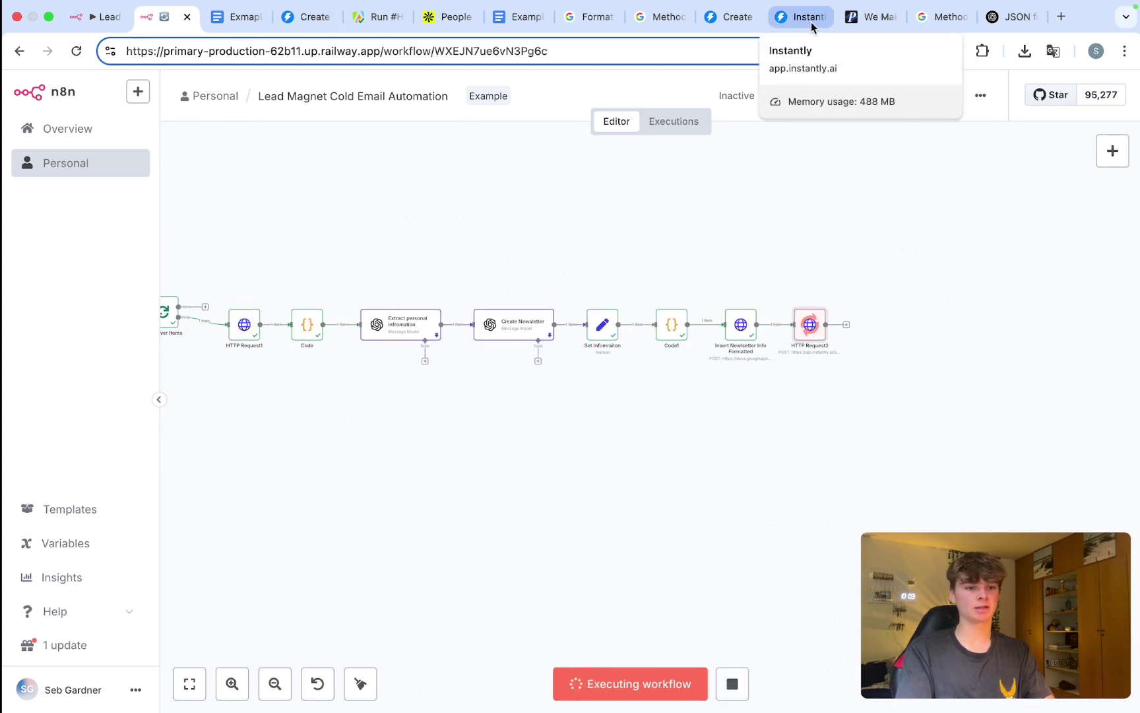
{"action": "left_click_drag", "start_coordinate": [812, 26], "coordinate": [228, 26]}
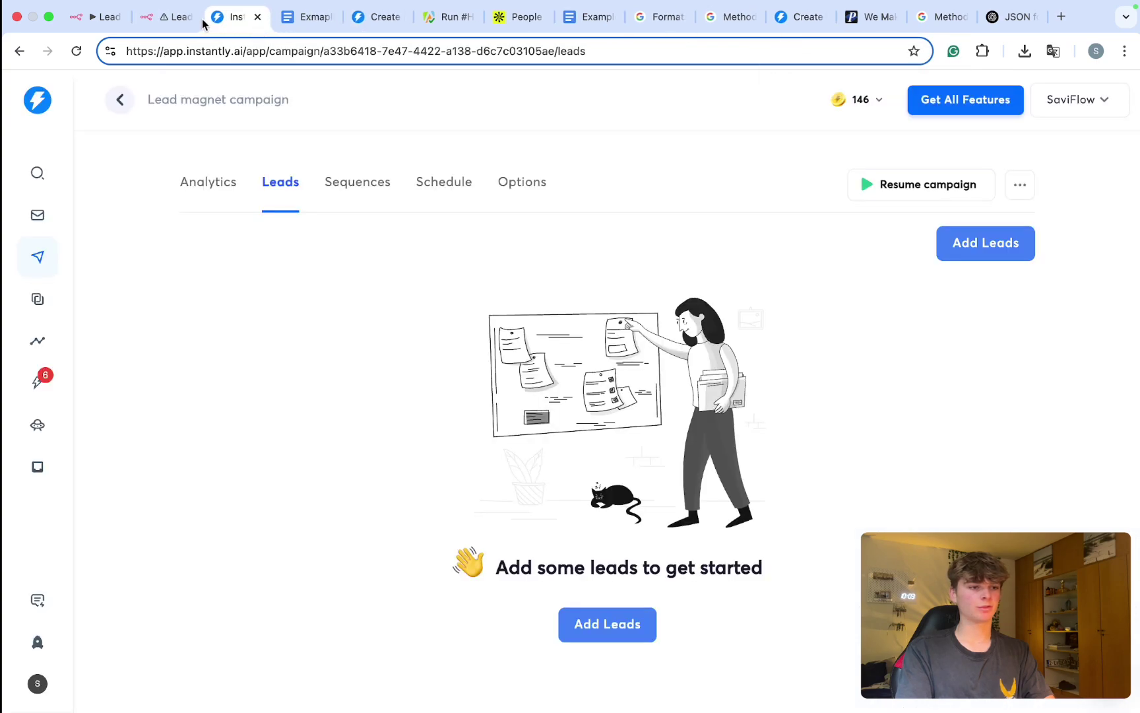
{"action": "left_click", "coordinate": [169, 21]}
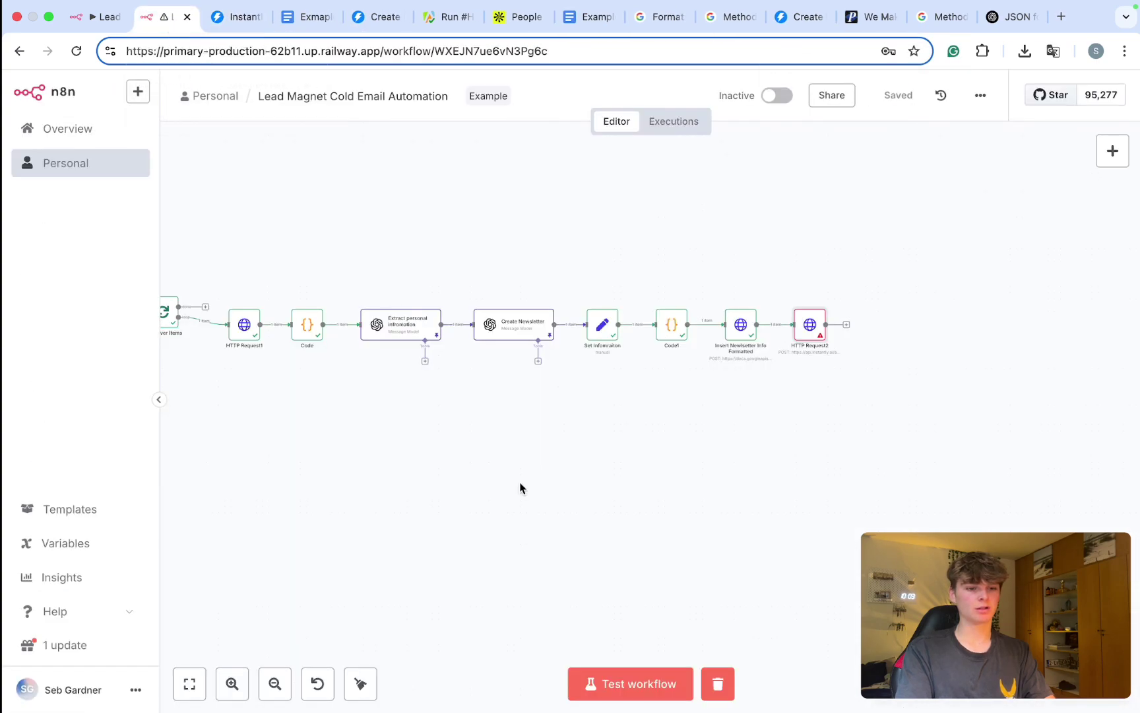
{"action": "double_click", "coordinate": [811, 326]}
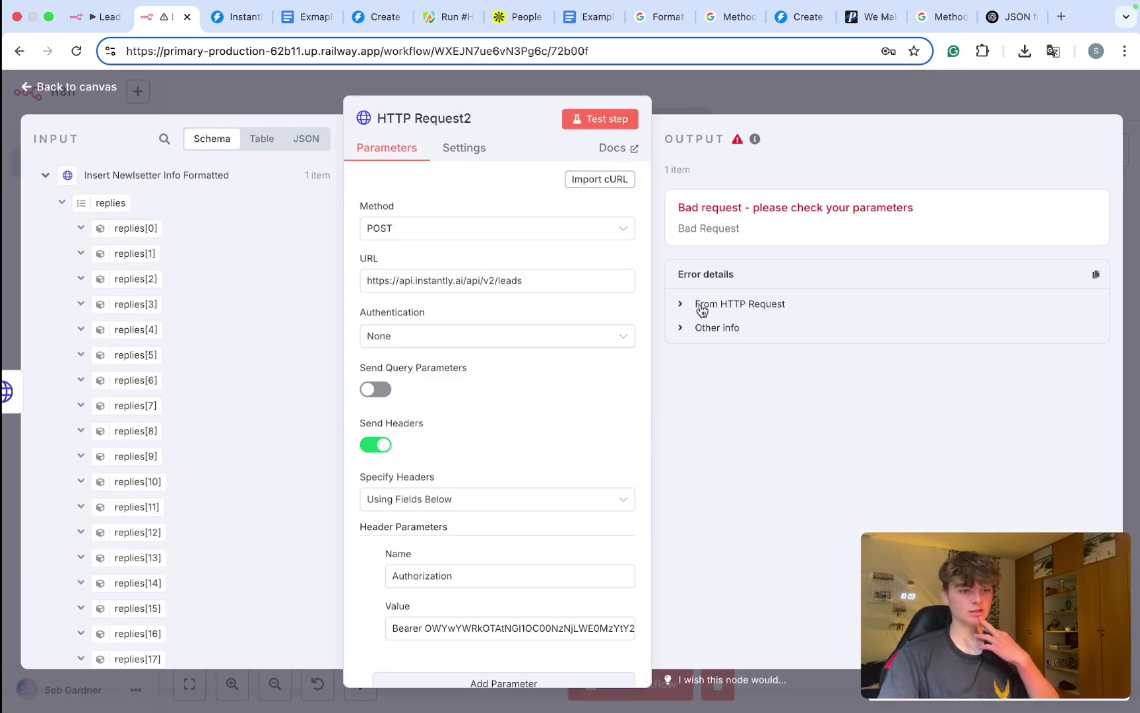
Step: Expand the HTTP Request2 error details and highlight the custom_variables message
{"action": "left_click", "coordinate": [697, 326]}
{"action": "left_click", "coordinate": [698, 305]}
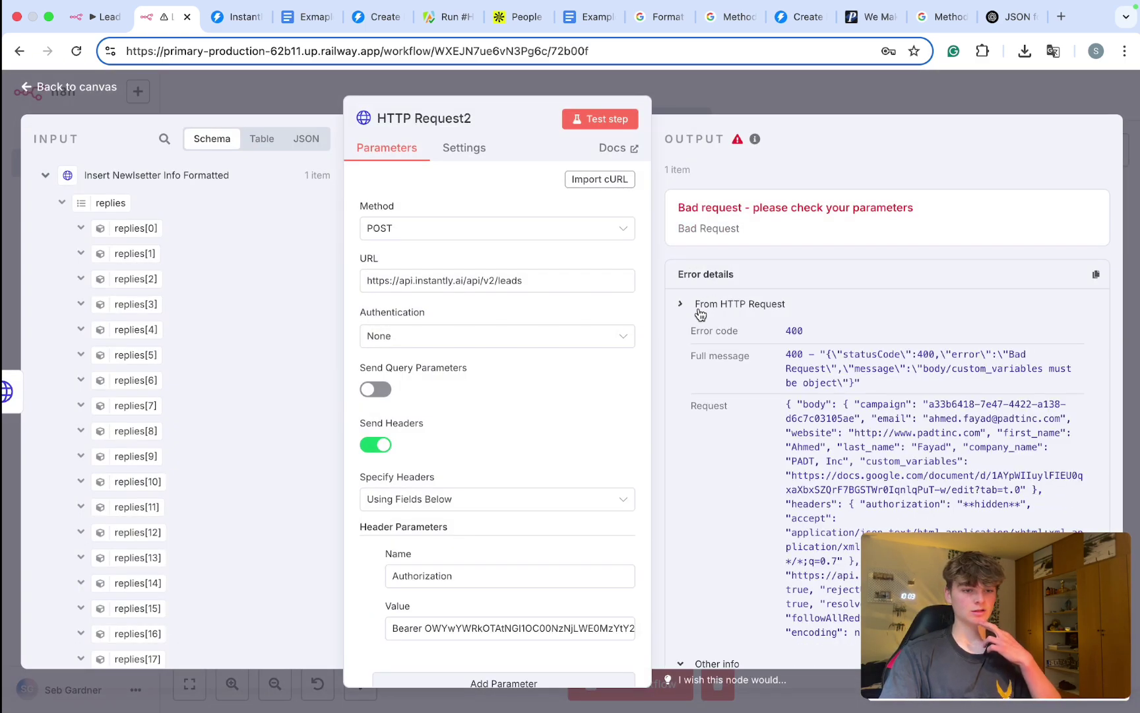
{"action": "scroll", "coordinate": [699, 314], "scroll_direction": "down", "scroll_amount": 3}
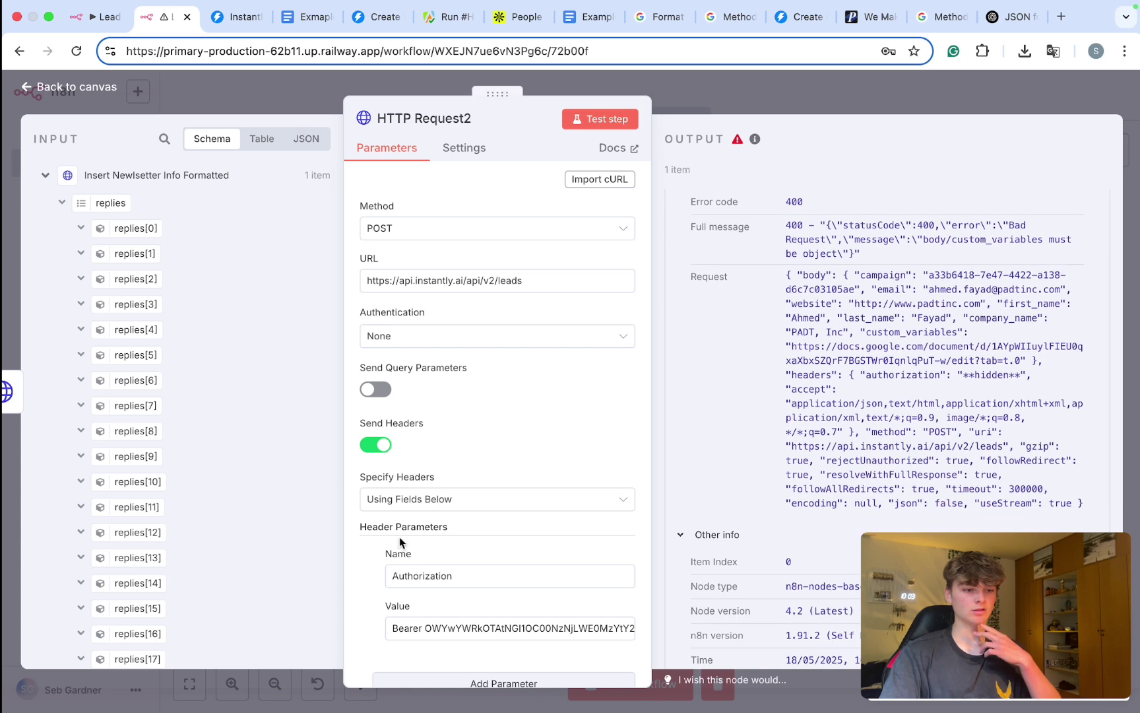
{"action": "scroll", "coordinate": [400, 537], "scroll_direction": "down", "scroll_amount": 3}
{"action": "scroll", "coordinate": [399, 536], "scroll_direction": "down", "scroll_amount": 4}
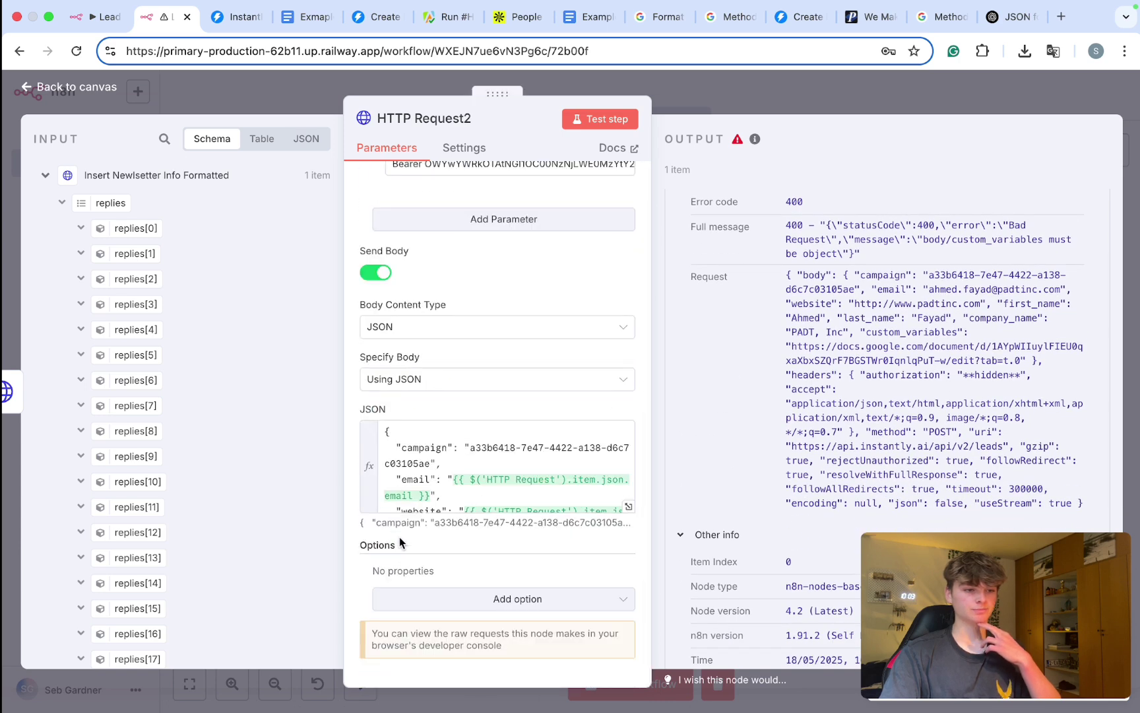
{"action": "scroll", "coordinate": [400, 537], "scroll_direction": "up", "scroll_amount": 3}
{"action": "scroll", "coordinate": [858, 324], "scroll_direction": "up", "scroll_amount": 2}
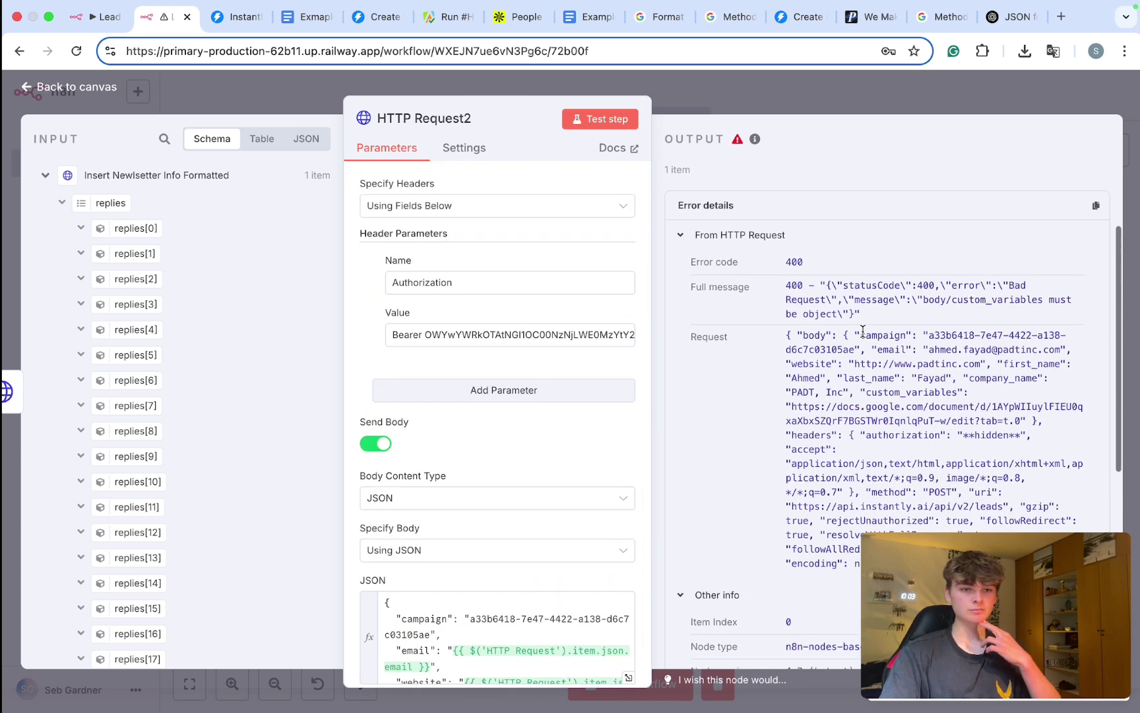
{"action": "left_click_drag", "start_coordinate": [849, 300], "coordinate": [965, 303]}
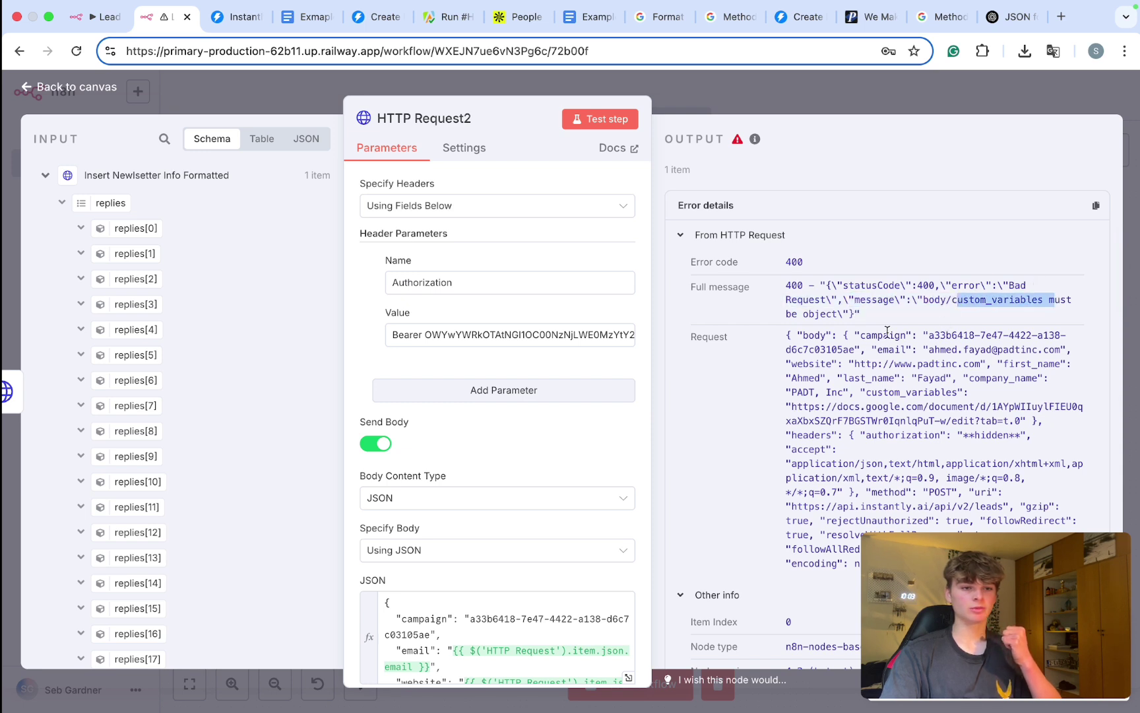
Step: Find the custom_variables line in the JSON body, then bring up the Instantly campaign leads page
{"action": "scroll", "coordinate": [887, 329], "scroll_direction": "down", "scroll_amount": 2}
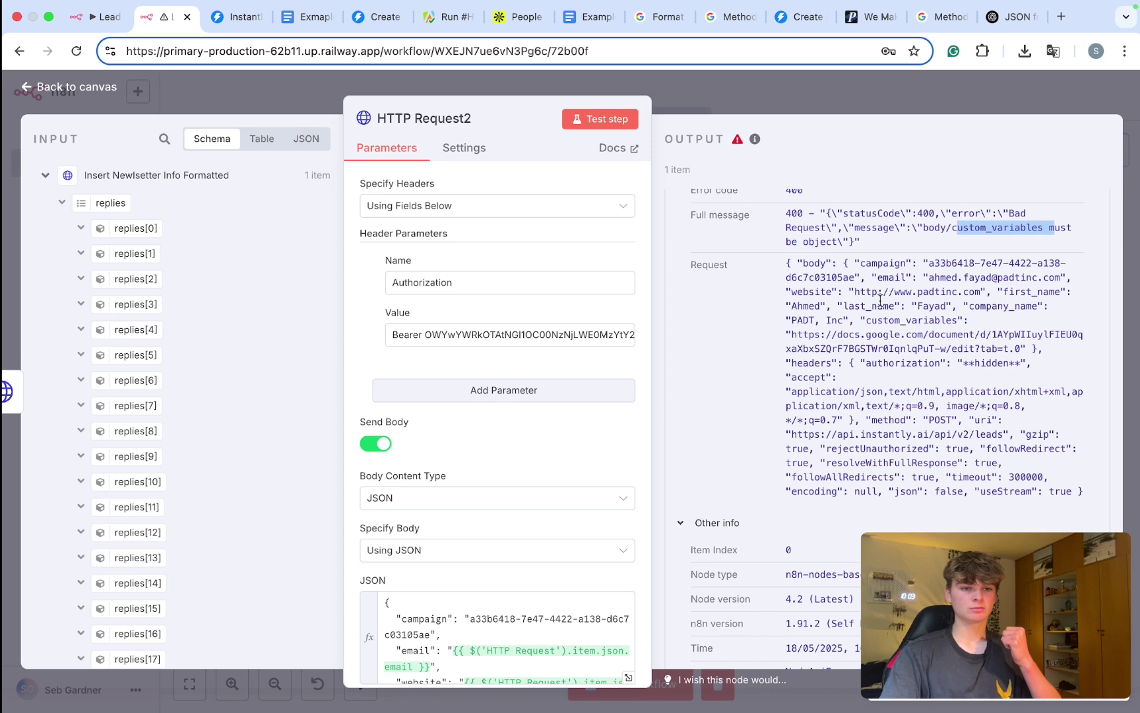
{"action": "scroll", "coordinate": [877, 282], "scroll_direction": "down", "scroll_amount": 5}
{"action": "scroll", "coordinate": [876, 282], "scroll_direction": "up", "scroll_amount": 6}
{"action": "scroll", "coordinate": [876, 282], "scroll_direction": "up", "scroll_amount": 1}
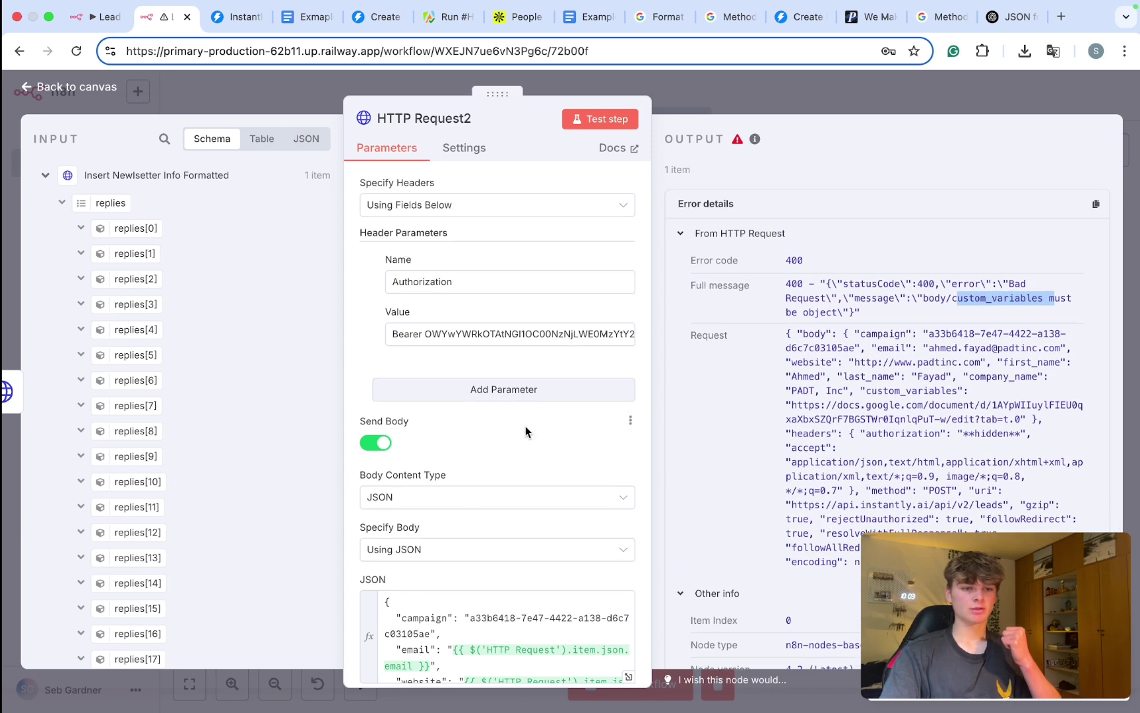
{"action": "scroll", "coordinate": [525, 425], "scroll_direction": "down", "scroll_amount": 5}
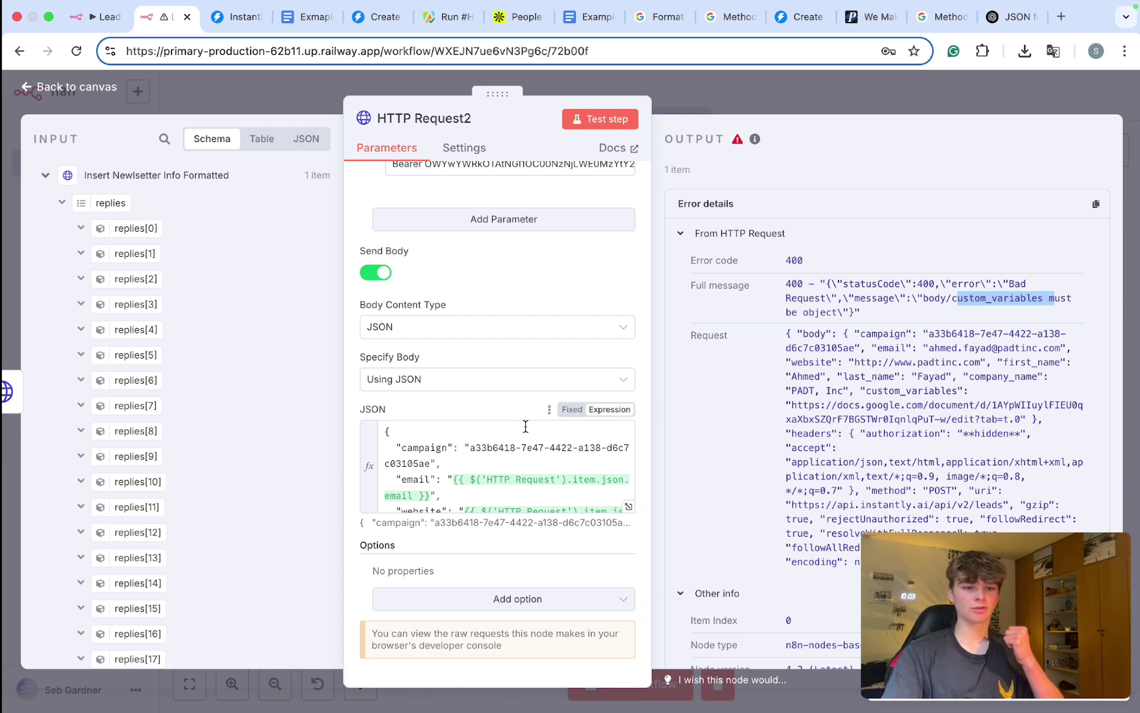
{"action": "scroll", "coordinate": [525, 427], "scroll_direction": "down", "scroll_amount": 3}
{"action": "scroll", "coordinate": [517, 456], "scroll_direction": "down", "scroll_amount": 2}
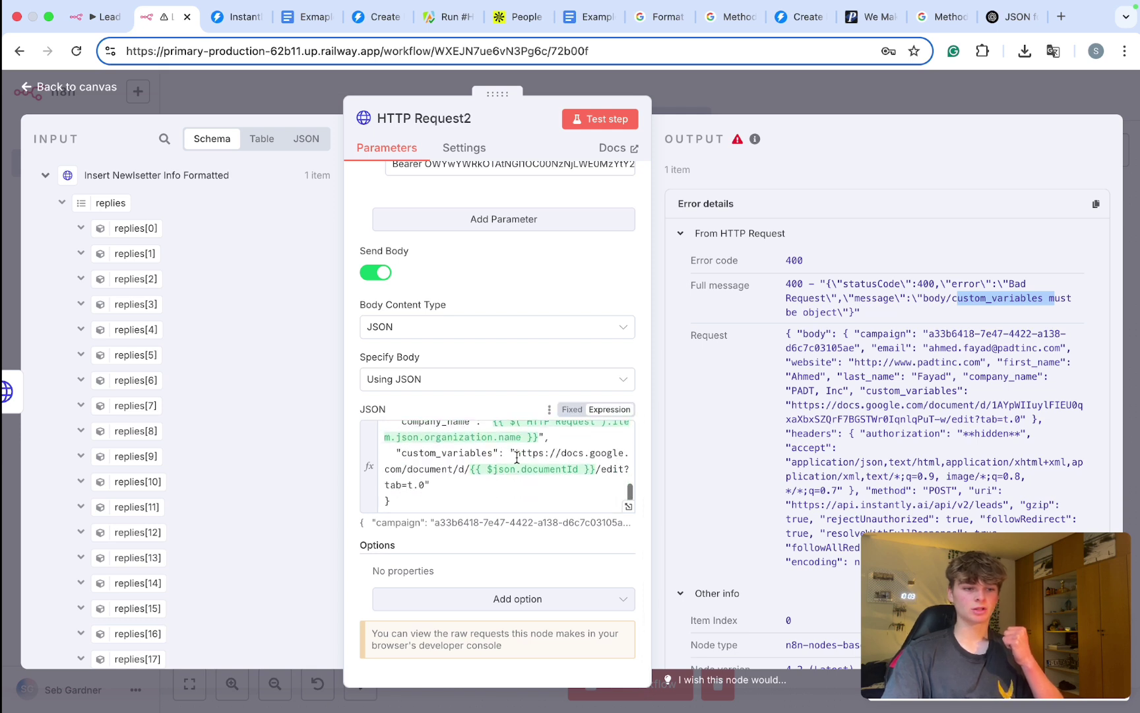
{"action": "left_click_drag", "start_coordinate": [453, 495], "coordinate": [404, 451]}
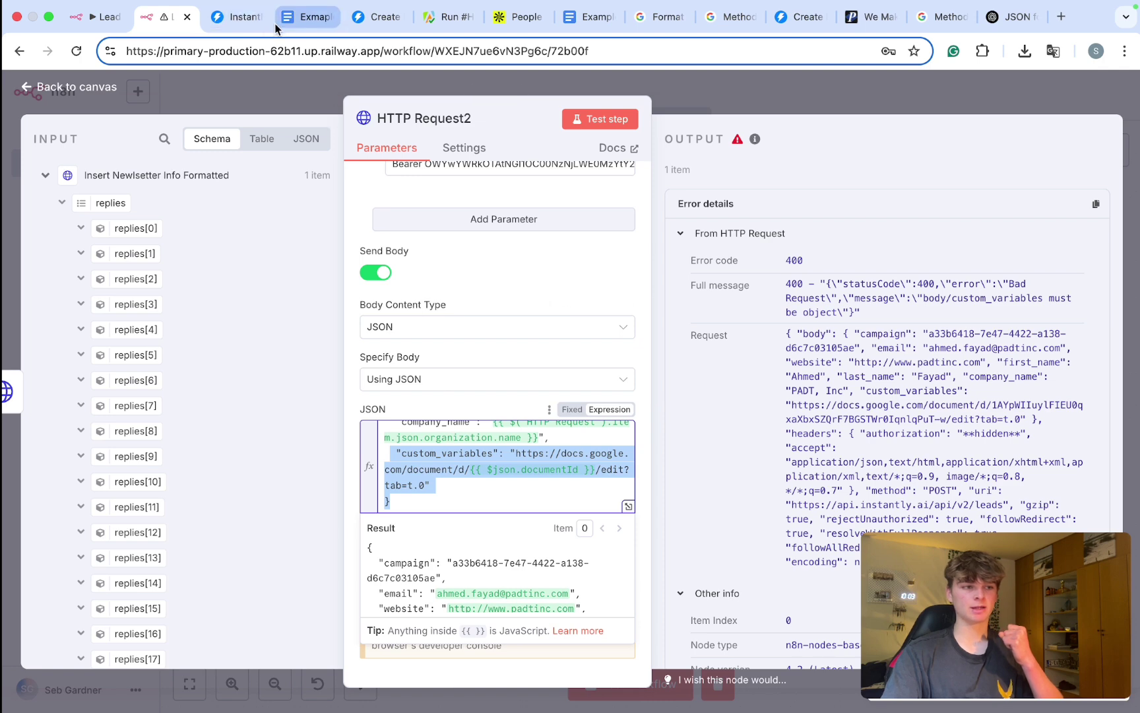
{"action": "left_click", "coordinate": [236, 16]}
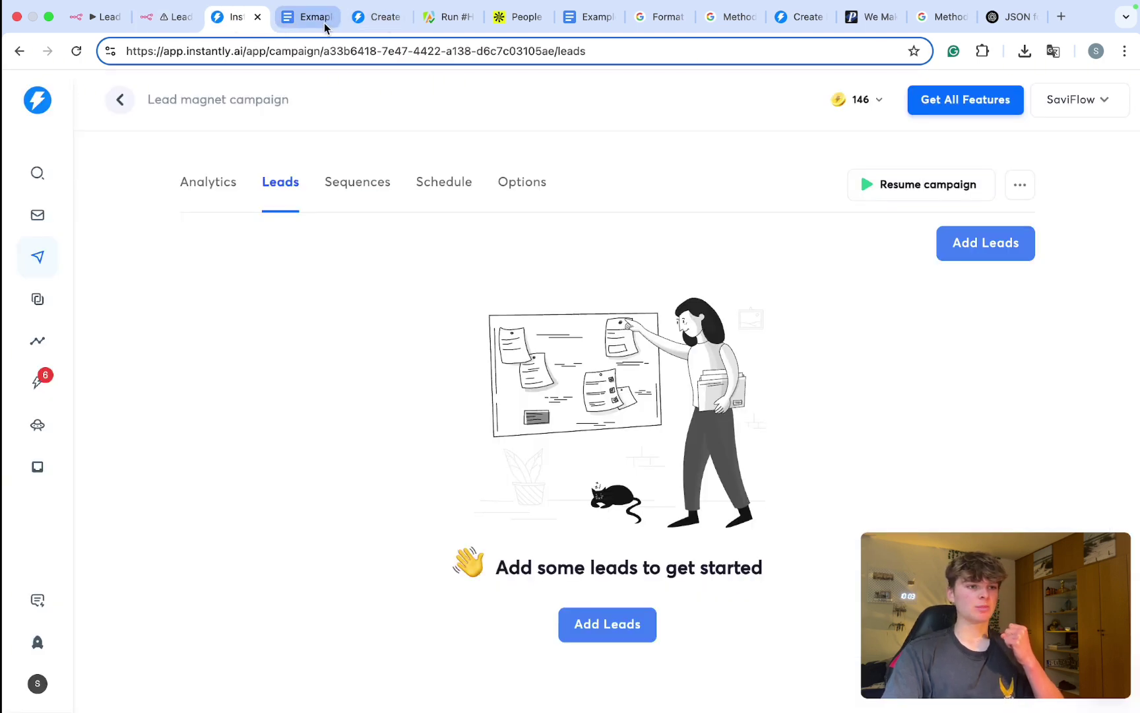
Step: In the Create lead docs, expand custom_variables and read its description
{"action": "left_click", "coordinate": [376, 16]}
{"action": "scroll", "coordinate": [285, 399], "scroll_direction": "down", "scroll_amount": 1}
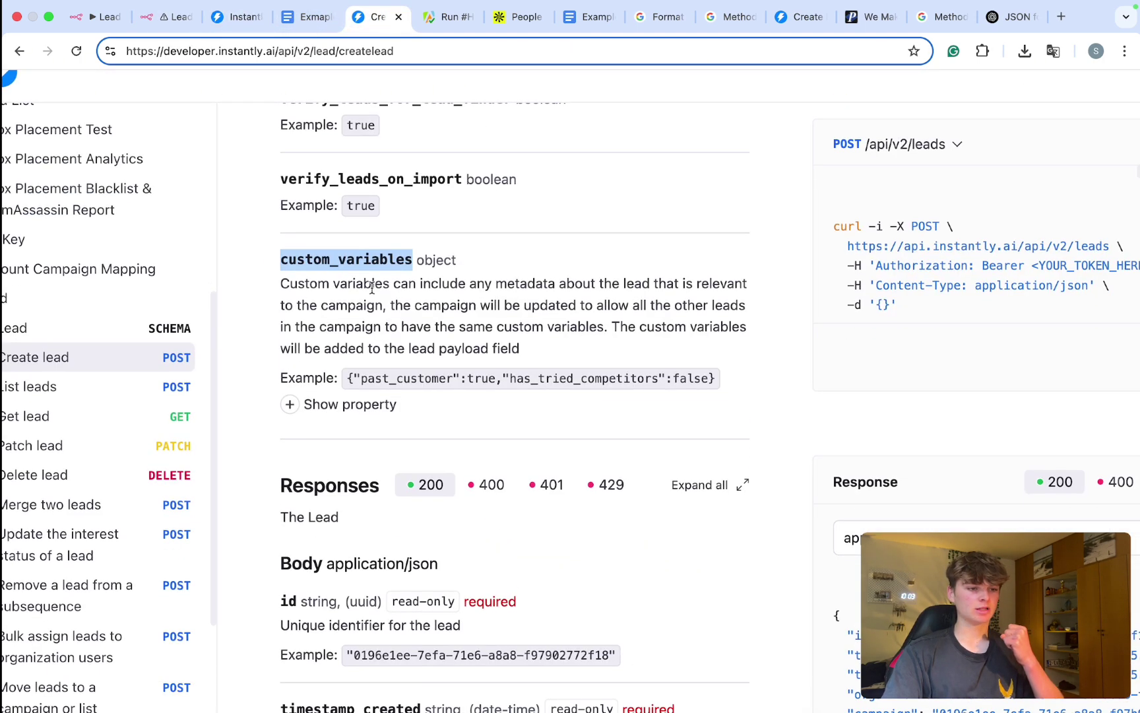
{"action": "scroll", "coordinate": [371, 288], "scroll_direction": "up", "scroll_amount": 3}
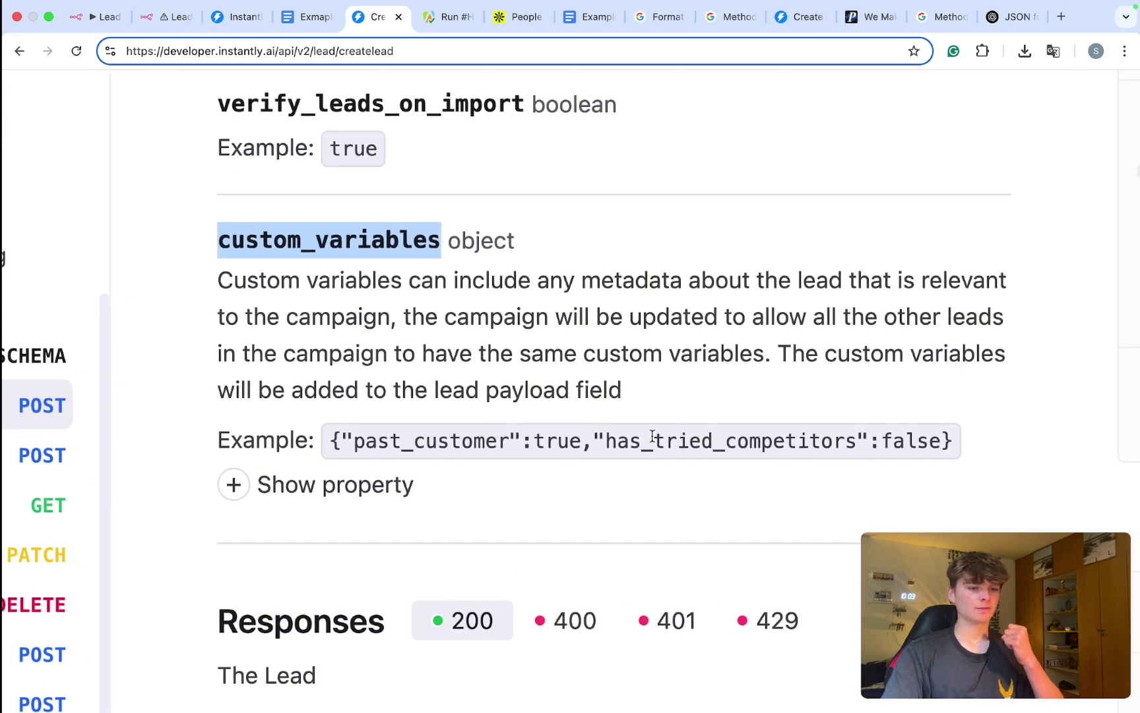
{"action": "scroll", "coordinate": [652, 436], "scroll_direction": "down", "scroll_amount": 1}
{"action": "left_click", "coordinate": [356, 463]}
{"action": "scroll", "coordinate": [357, 464], "scroll_direction": "down", "scroll_amount": 3}
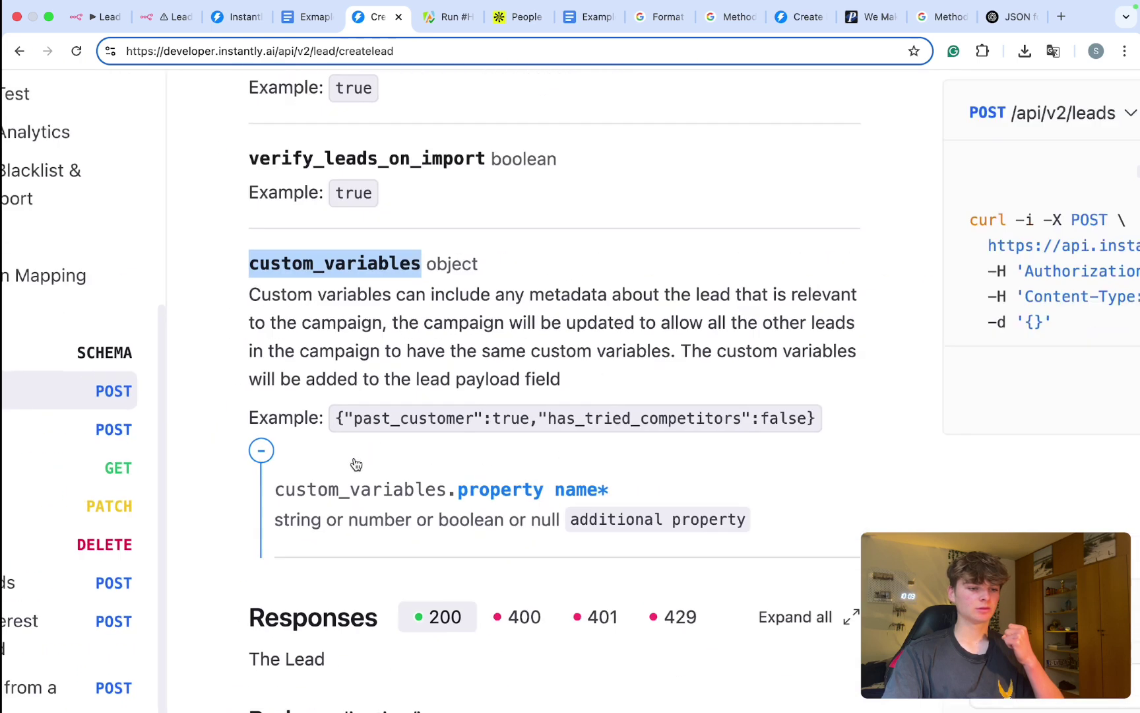
{"action": "scroll", "coordinate": [356, 464], "scroll_direction": "down", "scroll_amount": 2}
{"action": "left_click_drag", "start_coordinate": [290, 235], "coordinate": [536, 260]}
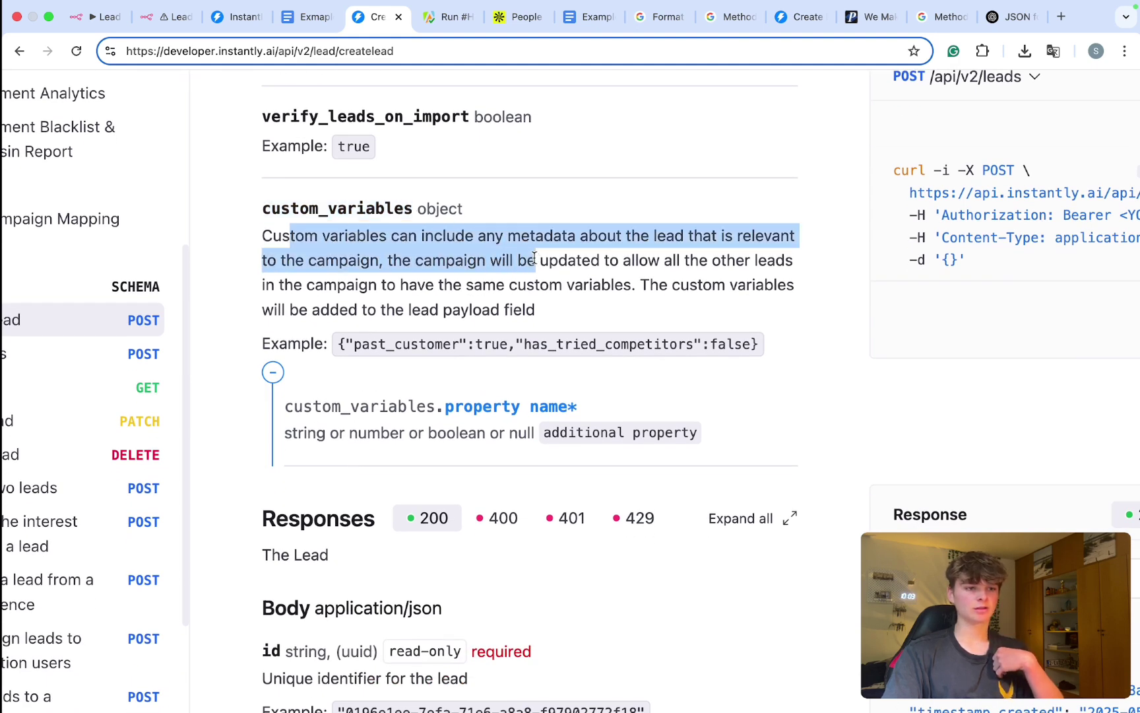
{"action": "left_click_drag", "start_coordinate": [563, 315], "coordinate": [357, 237]}
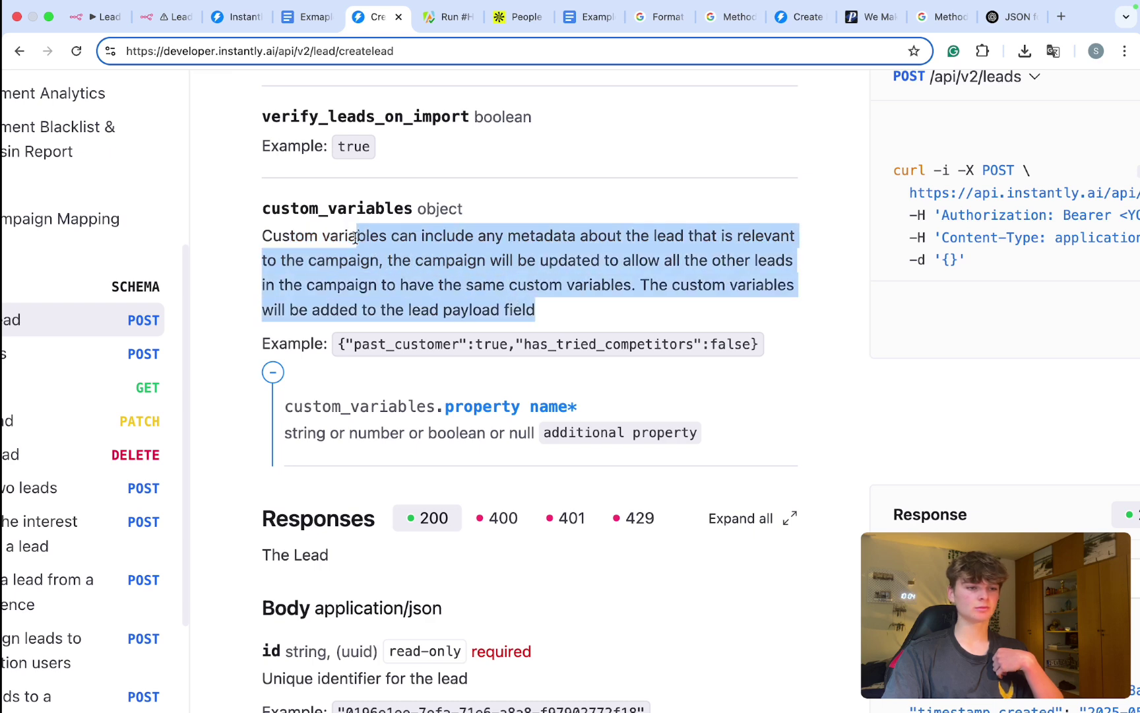
Step: Scroll through the rest of the documented lead fields
{"action": "scroll", "coordinate": [354, 239], "scroll_direction": "down", "scroll_amount": 10}
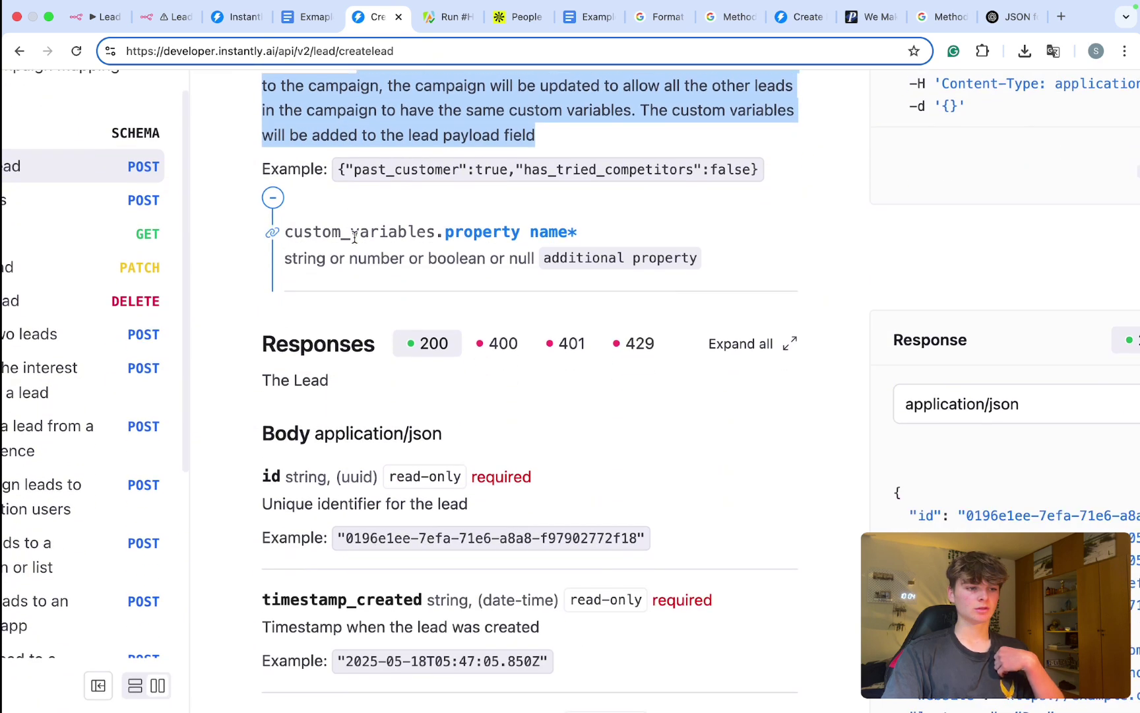
{"action": "scroll", "coordinate": [355, 243], "scroll_direction": "down", "scroll_amount": 3}
{"action": "scroll", "coordinate": [383, 370], "scroll_direction": "down", "scroll_amount": 5}
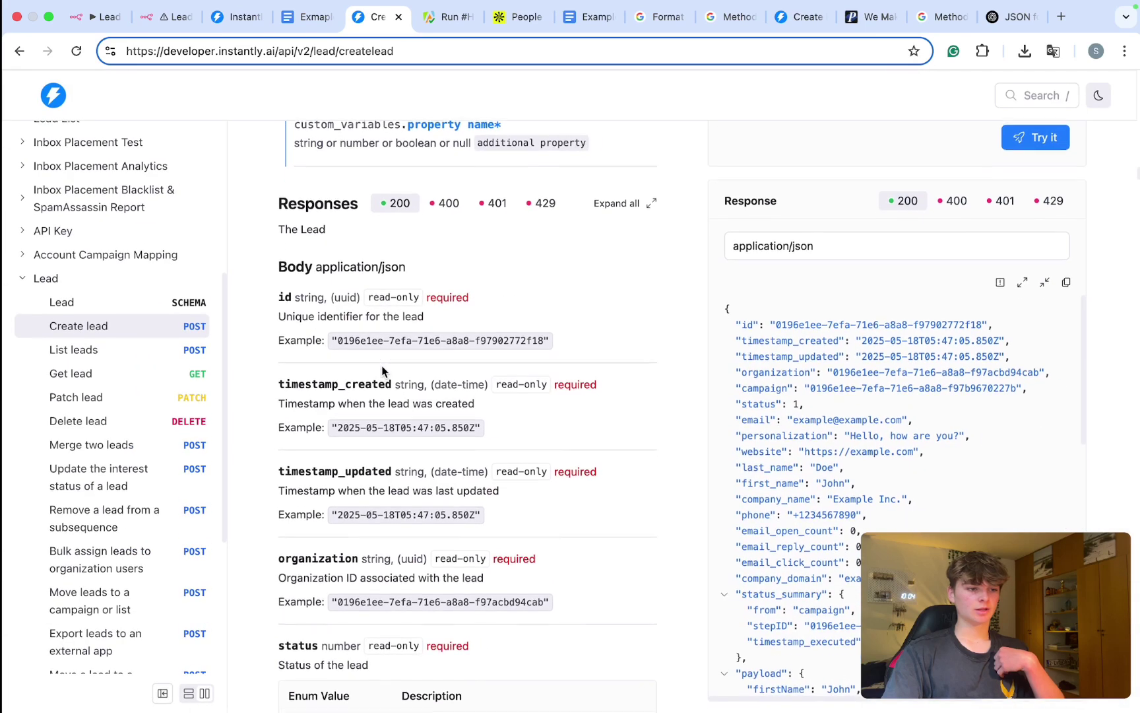
{"action": "scroll", "coordinate": [382, 371], "scroll_direction": "down", "scroll_amount": 18}
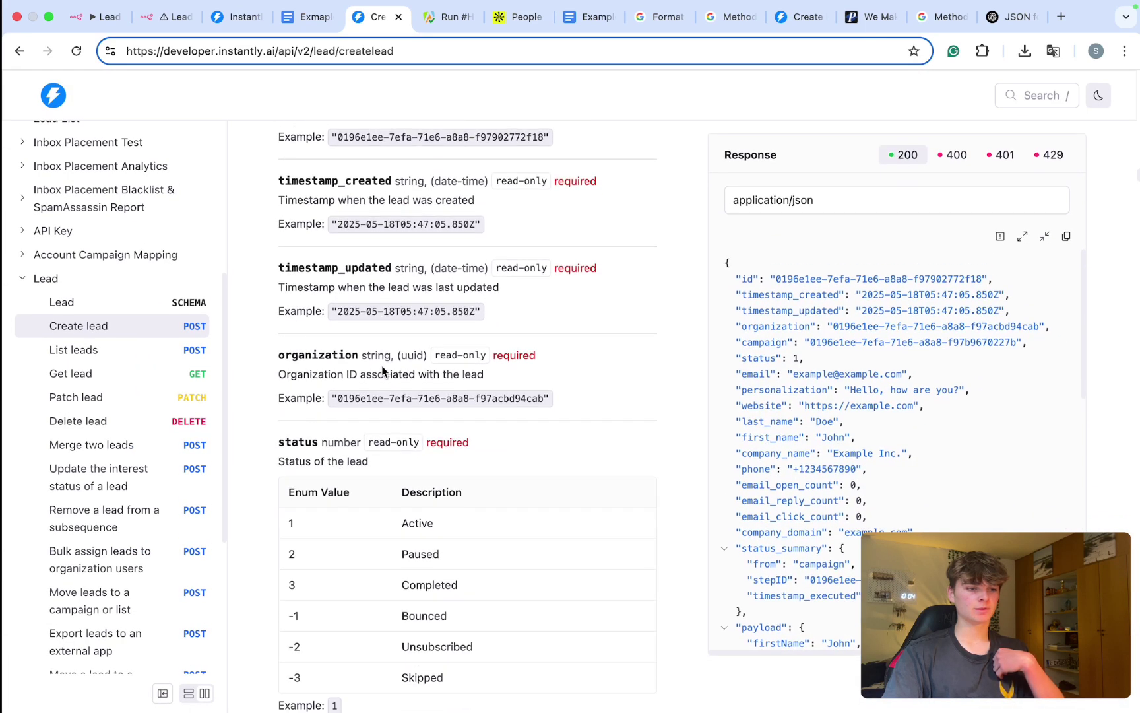
{"action": "scroll", "coordinate": [382, 371], "scroll_direction": "down", "scroll_amount": 20}
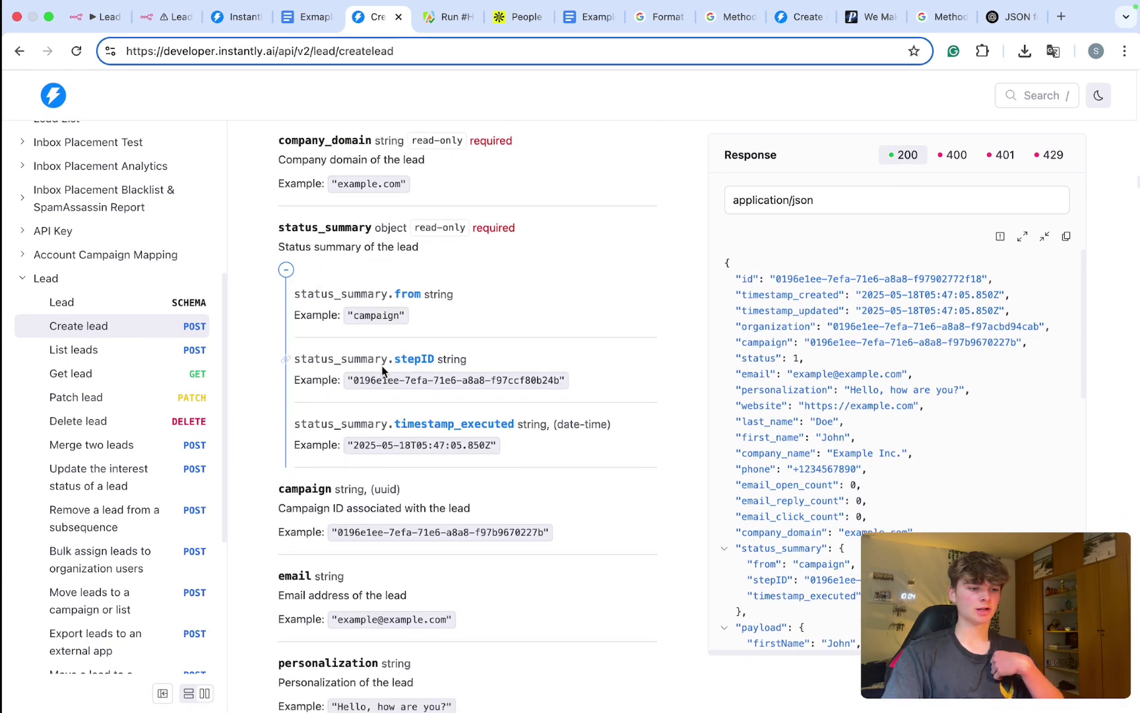
{"action": "scroll", "coordinate": [382, 371], "scroll_direction": "down", "scroll_amount": 2}
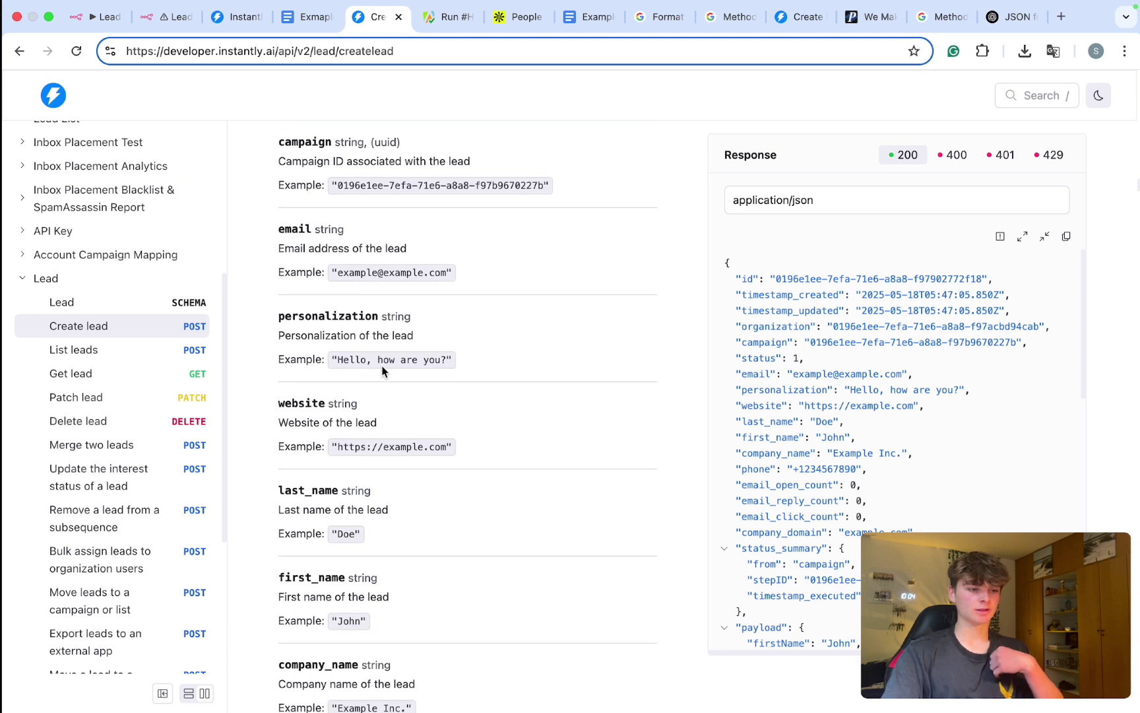
{"action": "scroll", "coordinate": [382, 371], "scroll_direction": "down", "scroll_amount": 1}
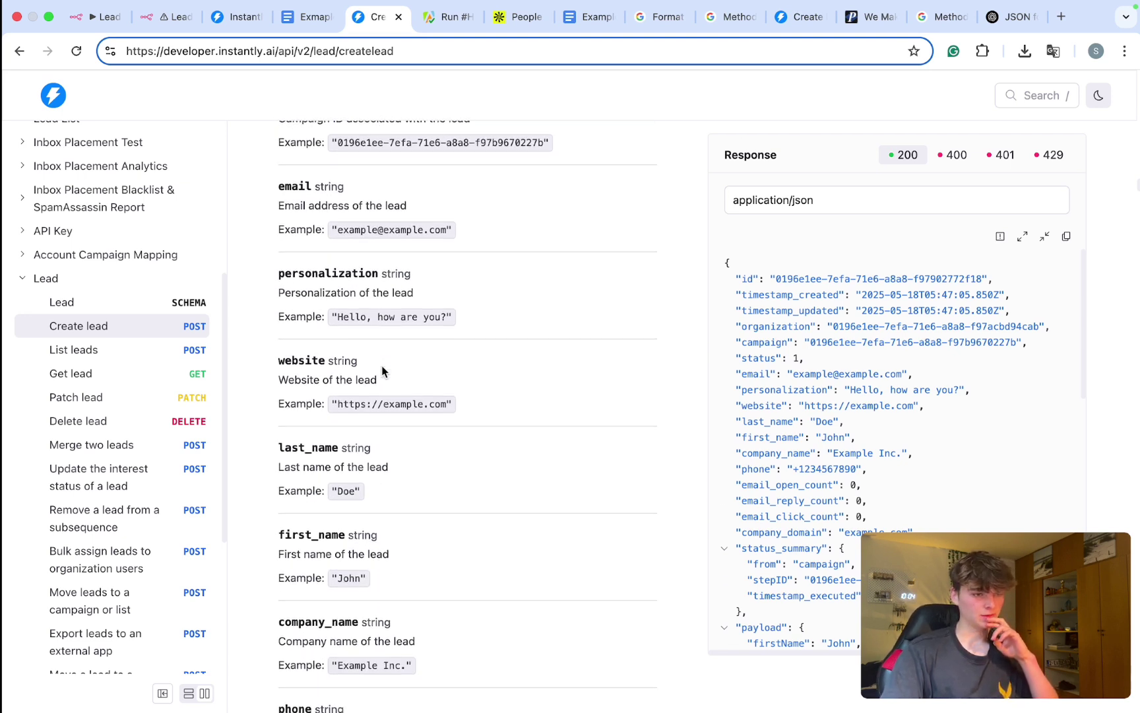
{"action": "scroll", "coordinate": [382, 371], "scroll_direction": "down", "scroll_amount": 5}
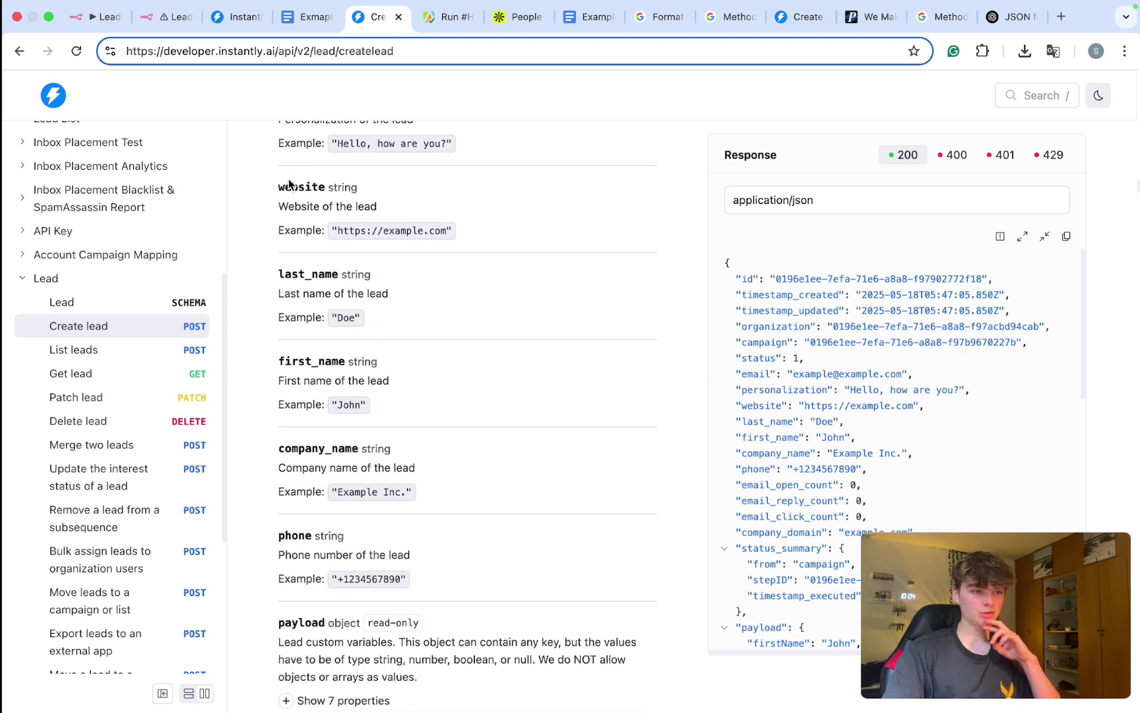
{"action": "scroll", "coordinate": [335, 361], "scroll_direction": "down", "scroll_amount": 12}
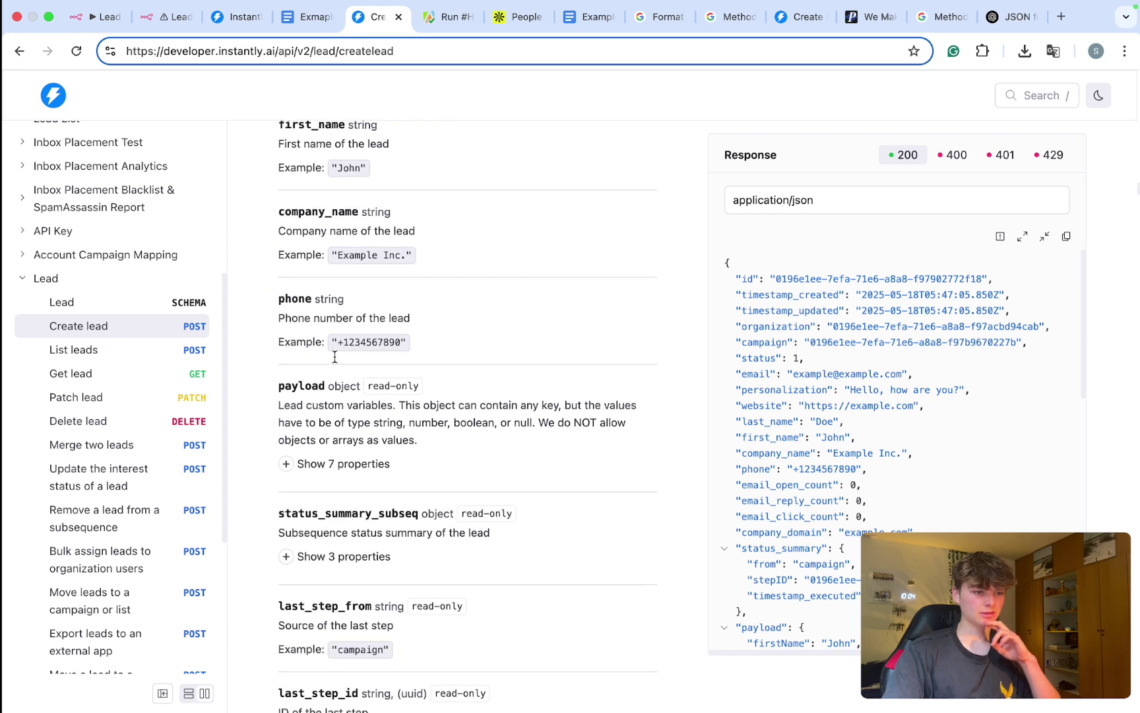
{"action": "scroll", "coordinate": [335, 360], "scroll_direction": "down", "scroll_amount": 1}
{"action": "scroll", "coordinate": [335, 360], "scroll_direction": "down", "scroll_amount": 16}
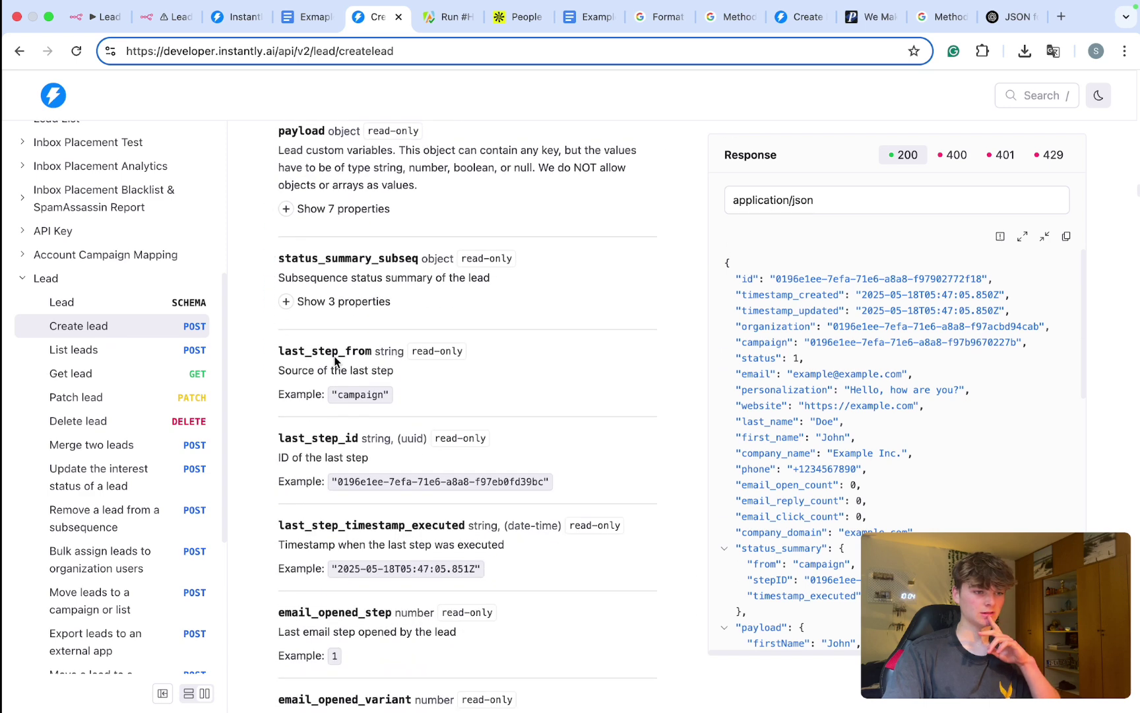
{"action": "scroll", "coordinate": [335, 359], "scroll_direction": "down", "scroll_amount": 18}
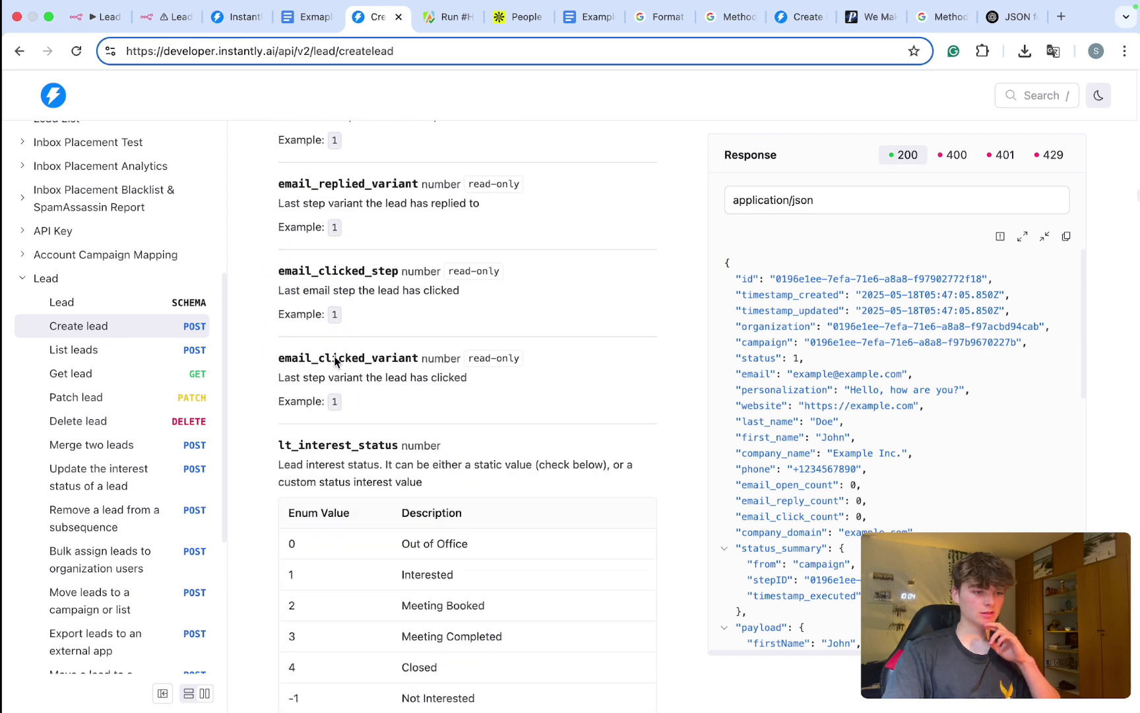
{"action": "scroll", "coordinate": [335, 361], "scroll_direction": "down", "scroll_amount": 20}
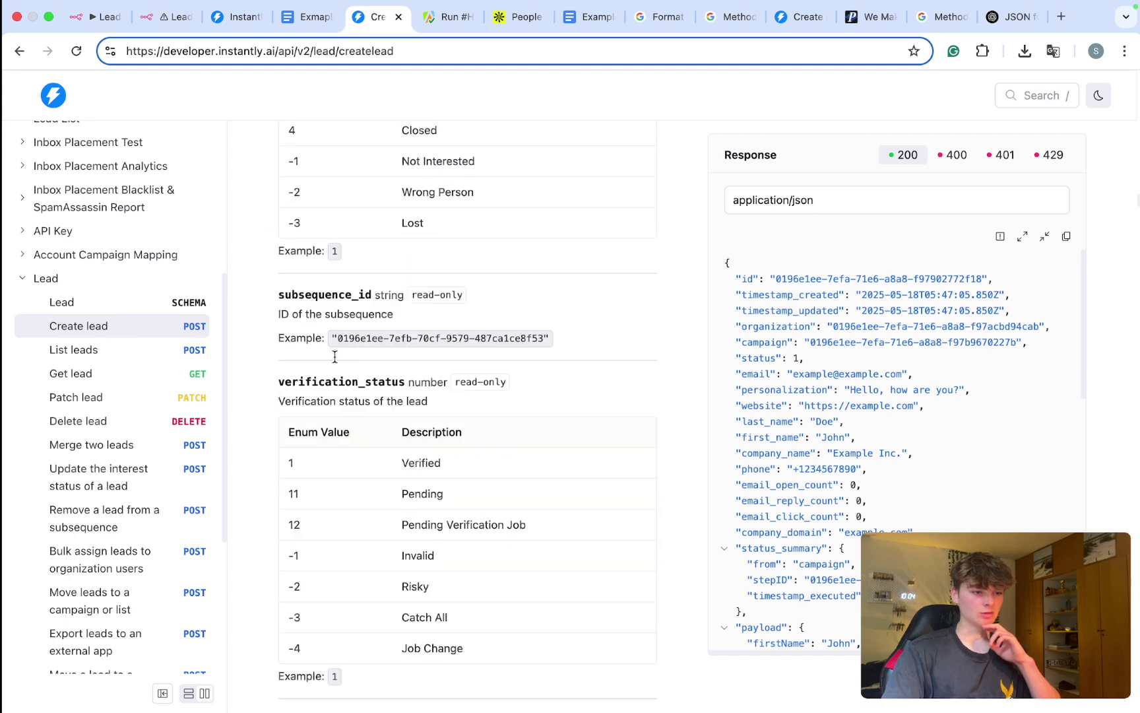
{"action": "scroll", "coordinate": [335, 356], "scroll_direction": "down", "scroll_amount": 20}
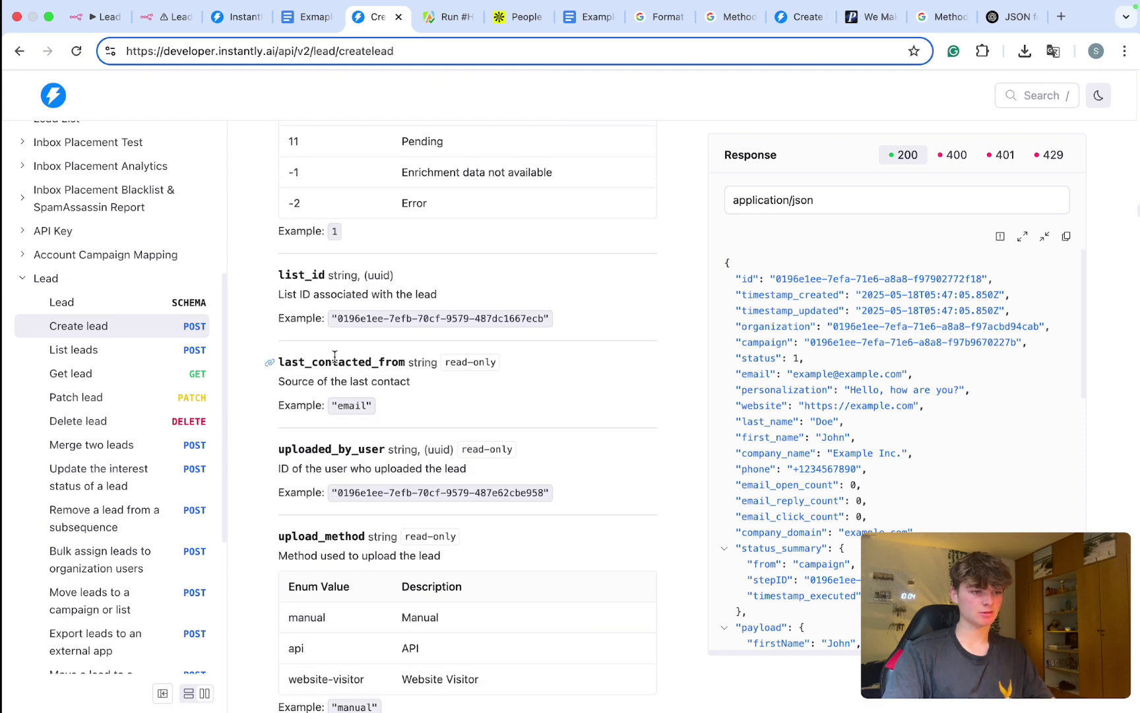
{"action": "scroll", "coordinate": [335, 357], "scroll_direction": "down", "scroll_amount": 7}
{"action": "scroll", "coordinate": [334, 360], "scroll_direction": "down", "scroll_amount": 11}
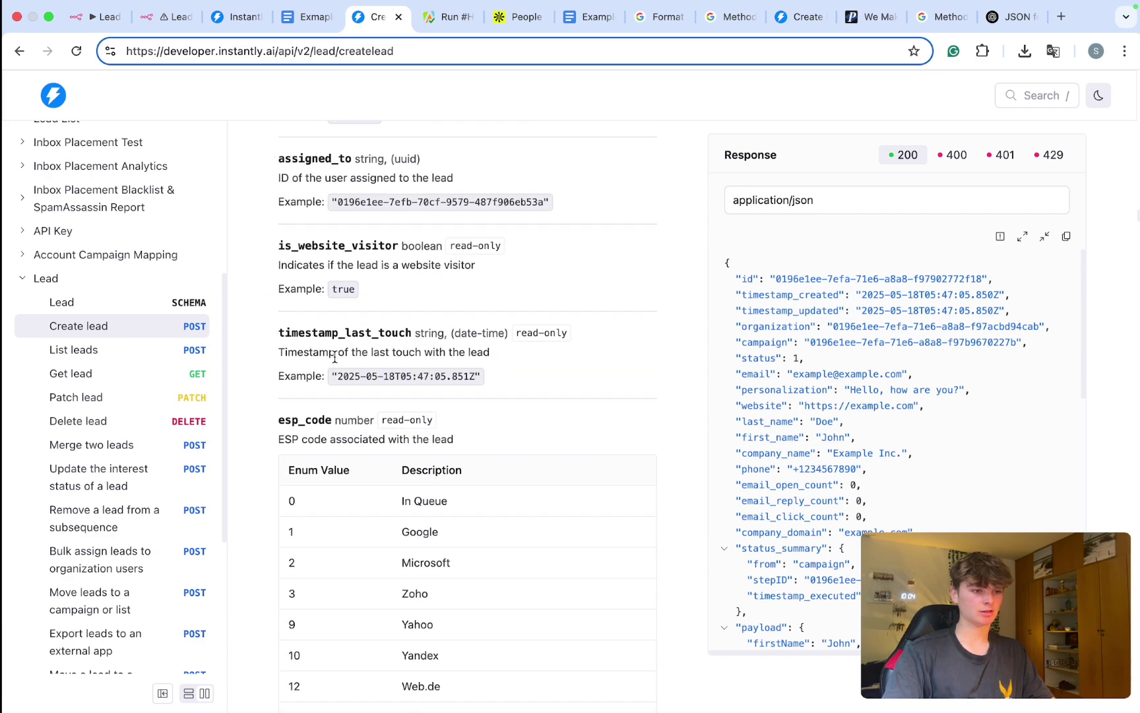
{"action": "scroll", "coordinate": [335, 357], "scroll_direction": "down", "scroll_amount": 20}
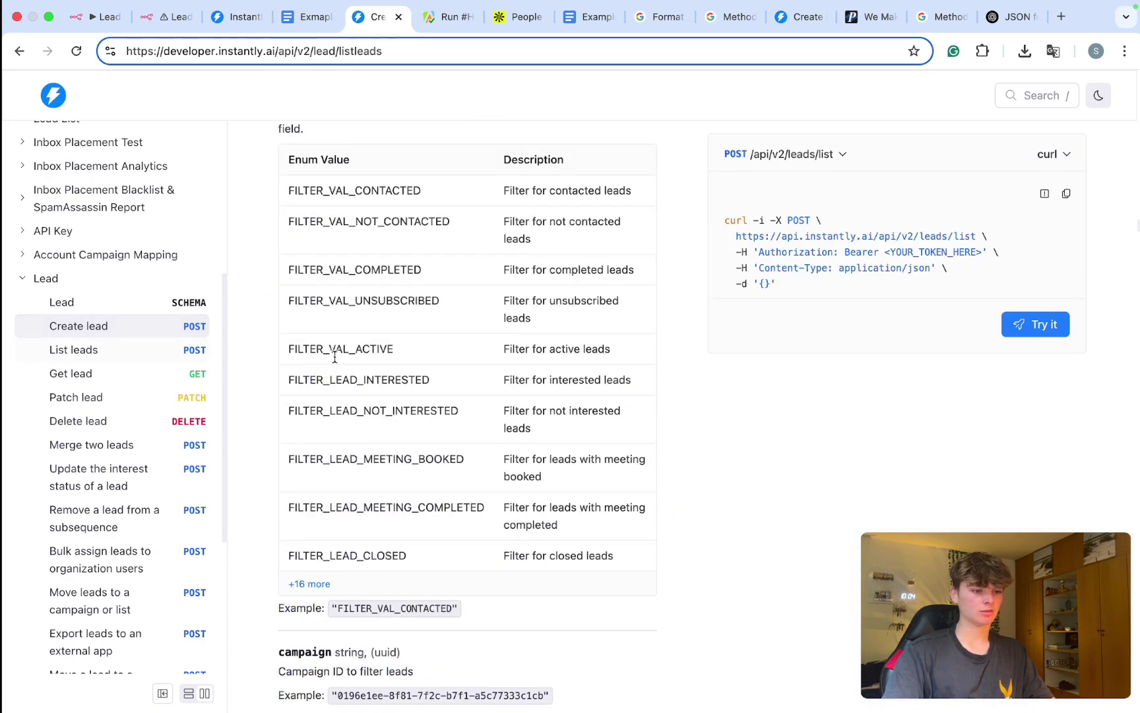
{"action": "scroll", "coordinate": [335, 357], "scroll_direction": "down", "scroll_amount": 7}
{"action": "scroll", "coordinate": [334, 357], "scroll_direction": "up", "scroll_amount": 6}
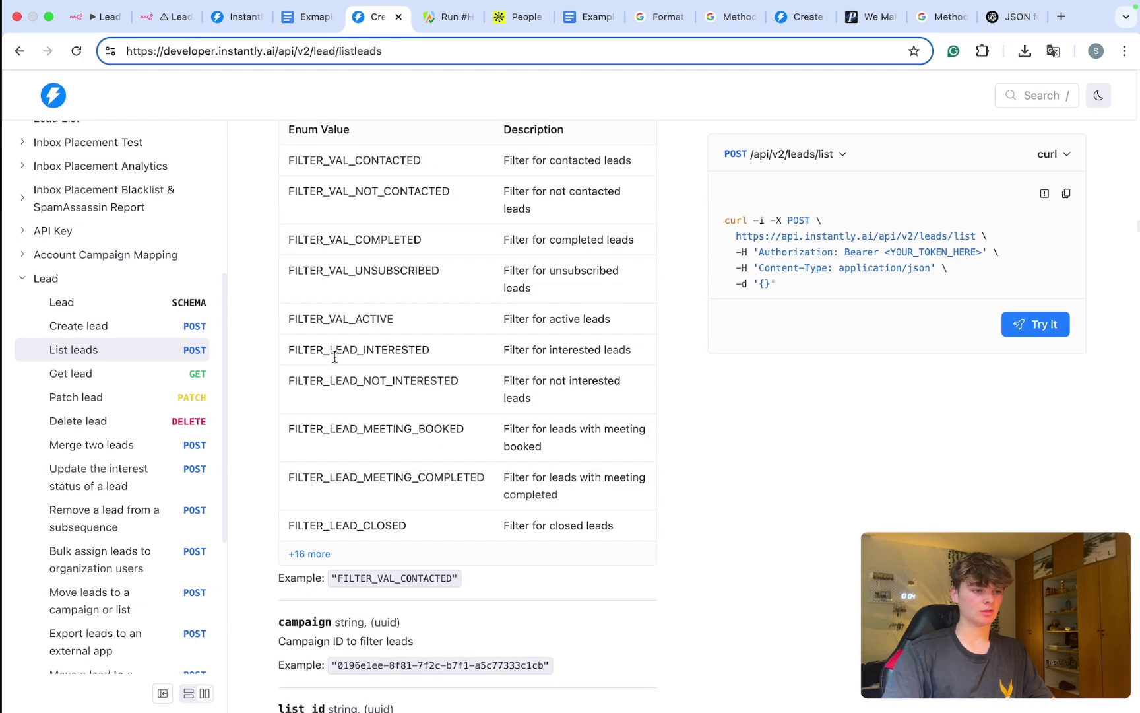
{"action": "scroll", "coordinate": [335, 357], "scroll_direction": "up", "scroll_amount": 20}
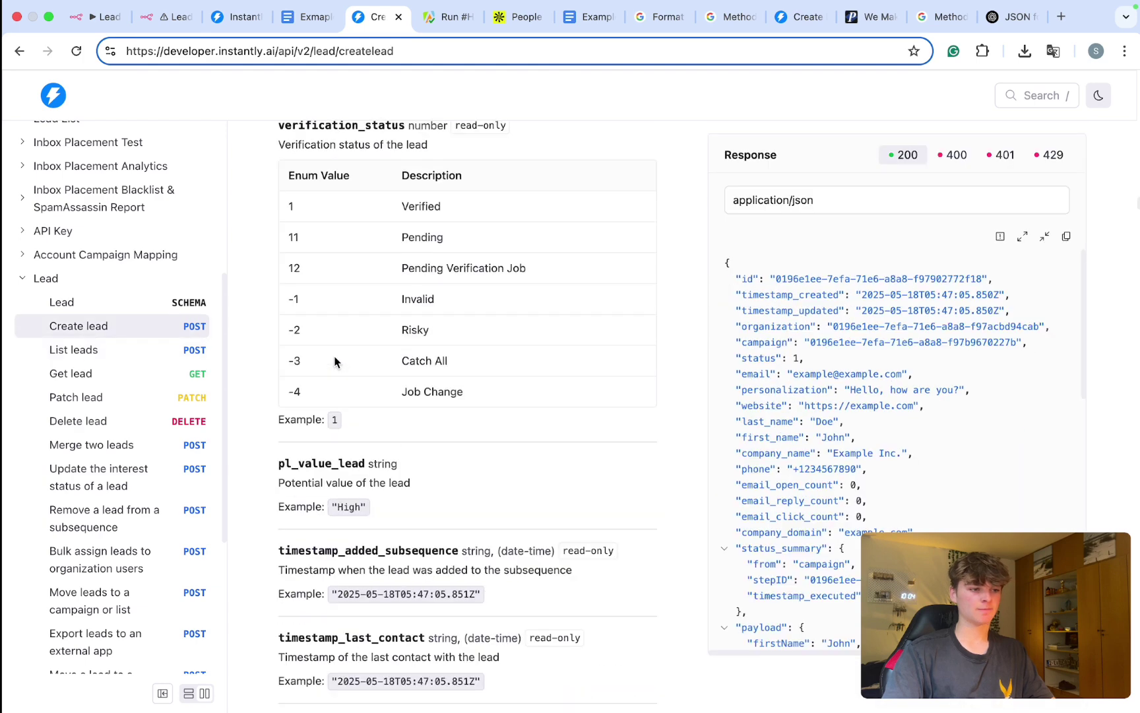
{"action": "scroll", "coordinate": [335, 361], "scroll_direction": "up", "scroll_amount": 20}
{"action": "scroll", "coordinate": [339, 540], "scroll_direction": "down", "scroll_amount": 10}
{"action": "scroll", "coordinate": [339, 540], "scroll_direction": "up", "scroll_amount": 9}
{"action": "scroll", "coordinate": [339, 540], "scroll_direction": "up", "scroll_amount": 13}
Step: Search the docs page for 'custome' to jump to custom_variables on Patch lead
{"action": "key", "text": "super+f"}
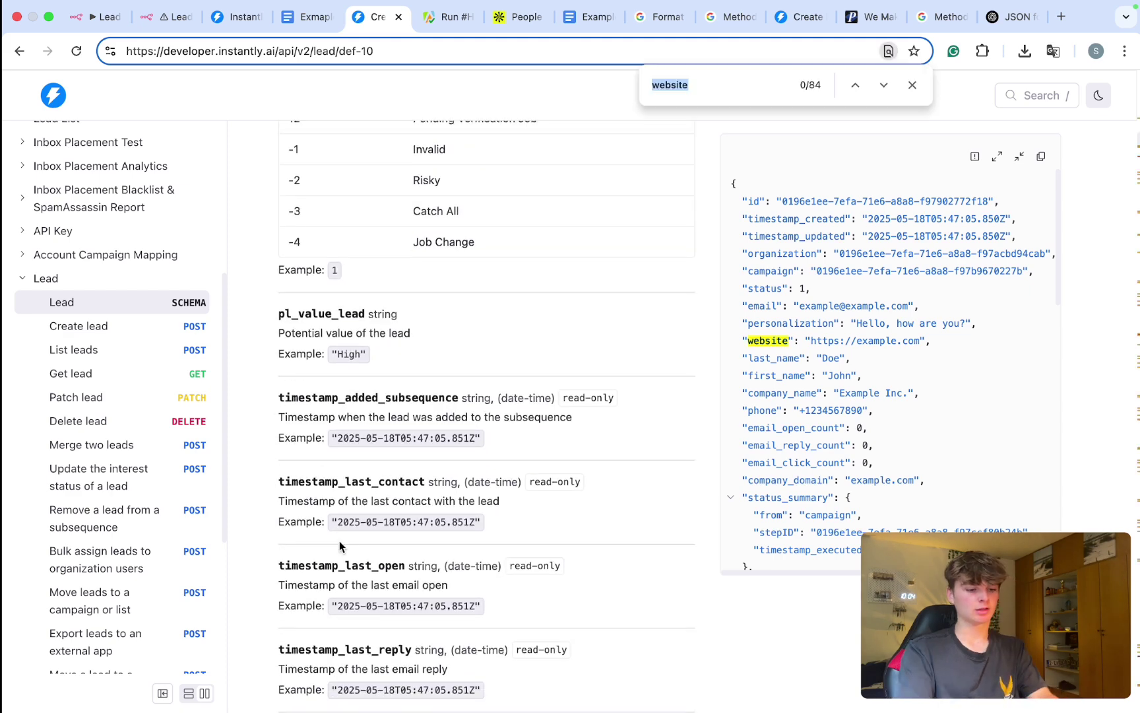
{"action": "type", "text": "custome"}
{"action": "key", "text": "Return"}
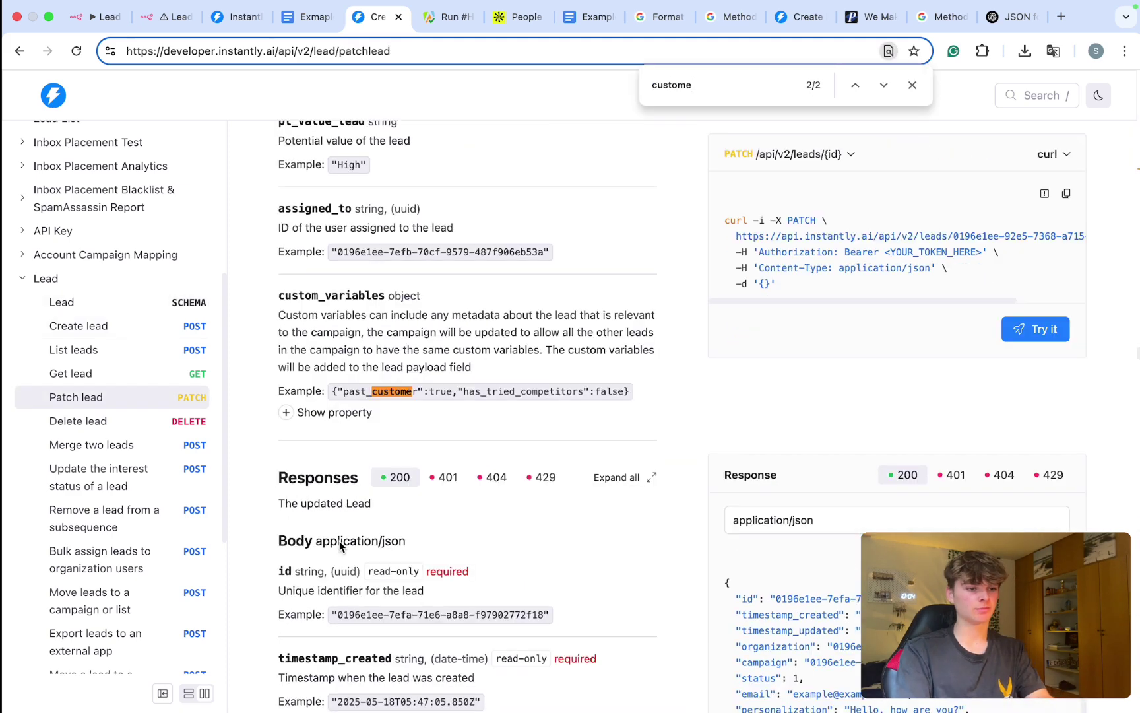
{"action": "left_click", "coordinate": [912, 84]}
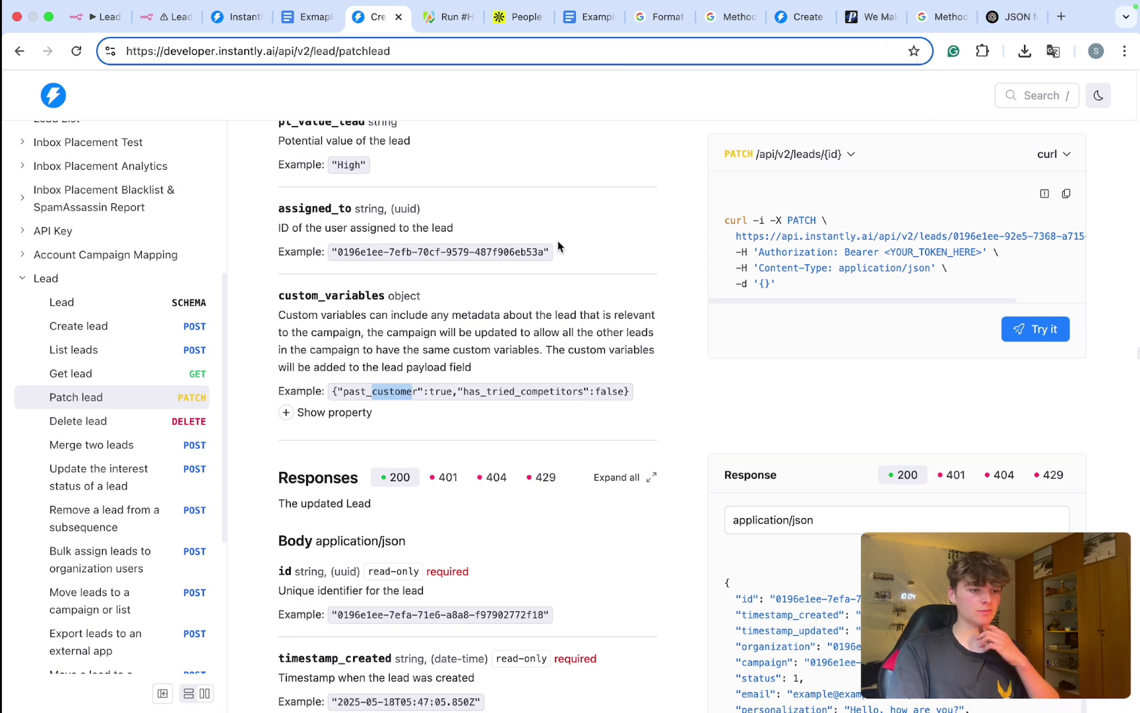
{"action": "scroll", "coordinate": [390, 293], "scroll_direction": "up", "scroll_amount": 5}
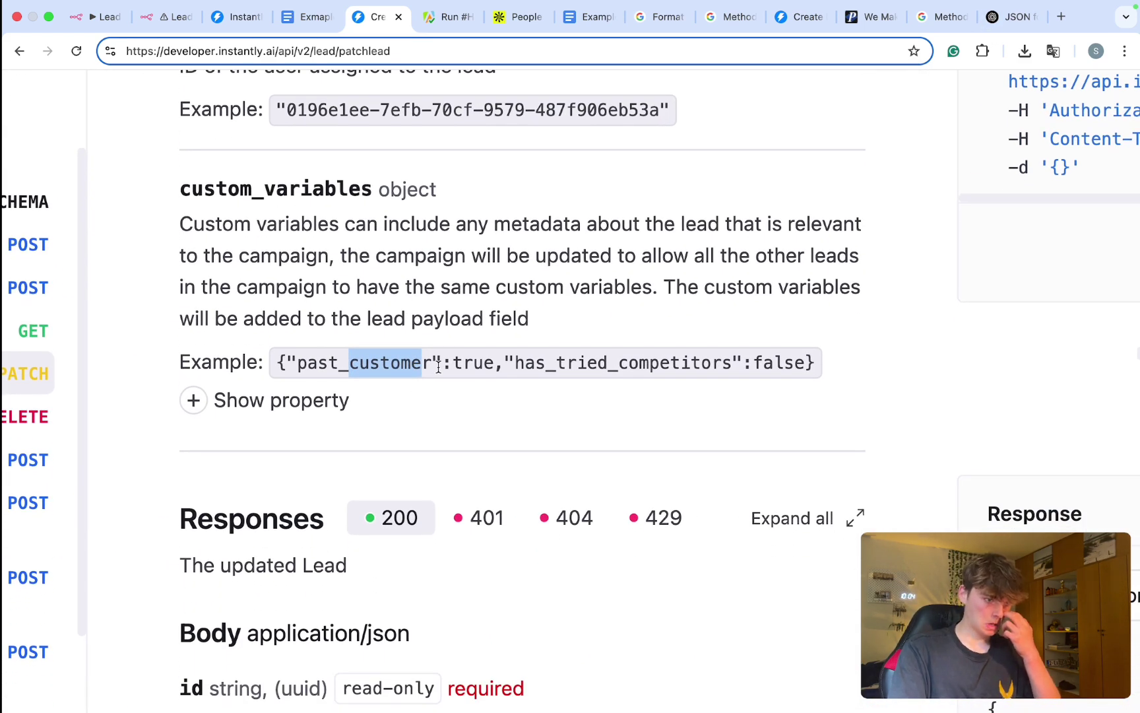
Step: Expand the custom_variables property details and select its example object
{"action": "left_click_drag", "start_coordinate": [275, 362], "coordinate": [722, 362]}
{"action": "left_click", "coordinate": [201, 400]}
{"action": "scroll", "coordinate": [238, 429], "scroll_direction": "down", "scroll_amount": 2}
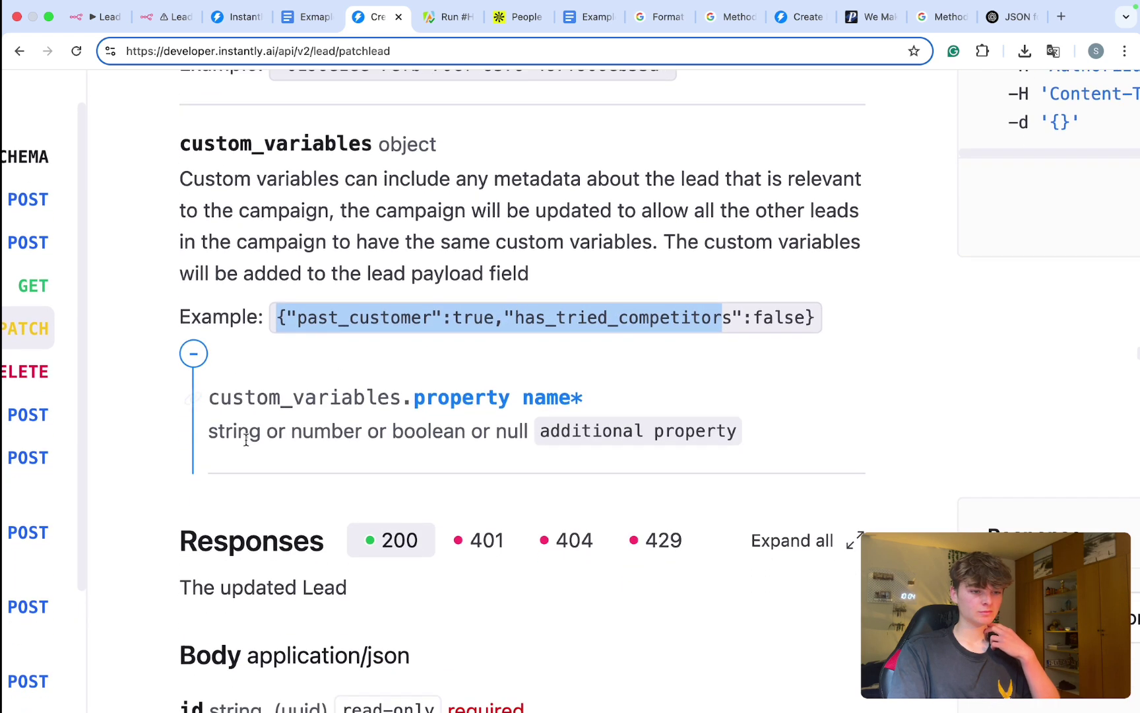
{"action": "left_click_drag", "start_coordinate": [280, 396], "coordinate": [508, 401]}
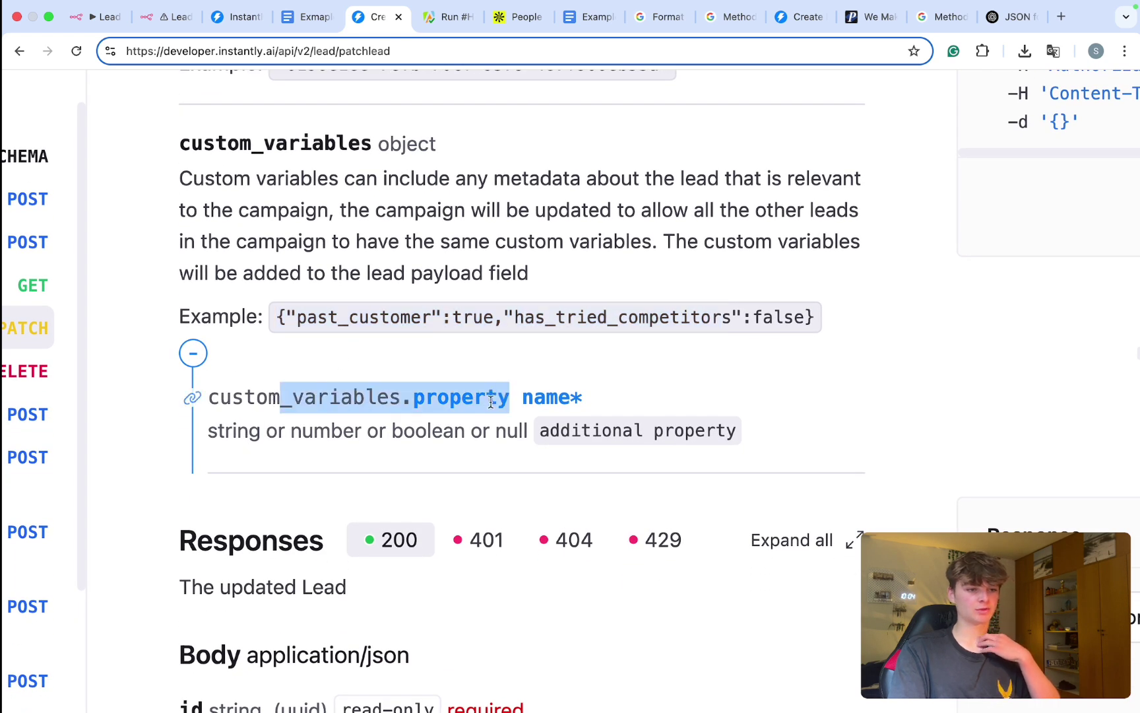
{"action": "left_click", "coordinate": [308, 402]}
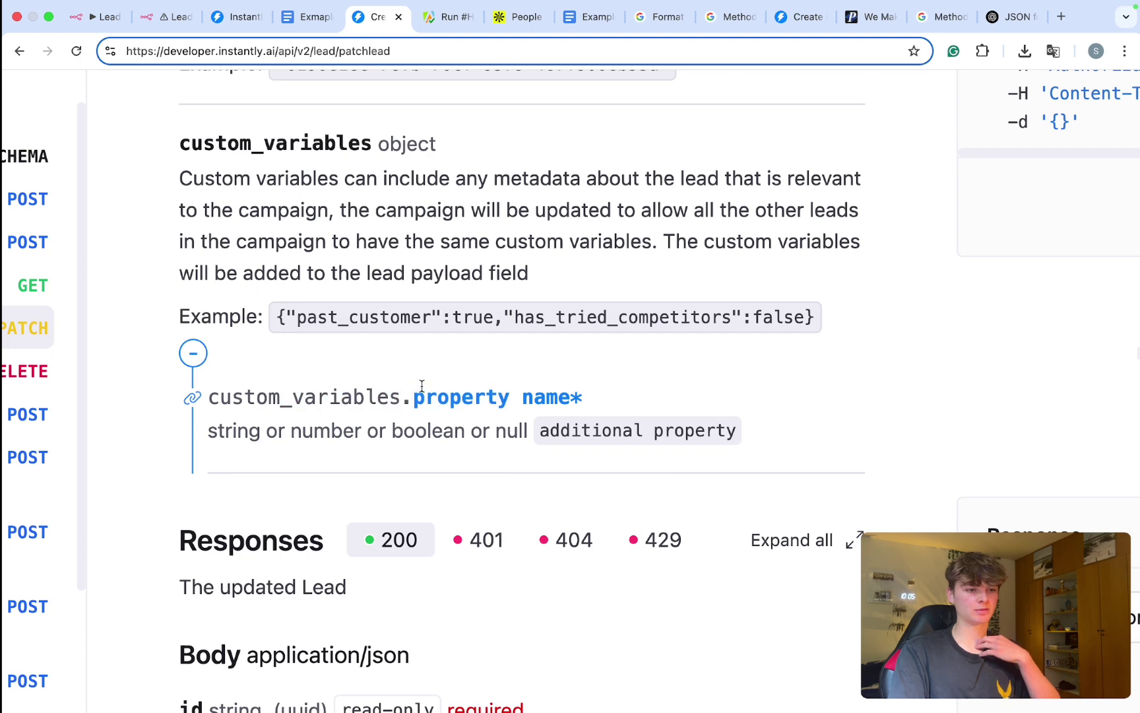
{"action": "left_click_drag", "start_coordinate": [279, 317], "coordinate": [442, 317]}
{"action": "scroll", "coordinate": [446, 319], "scroll_direction": "up", "scroll_amount": 3}
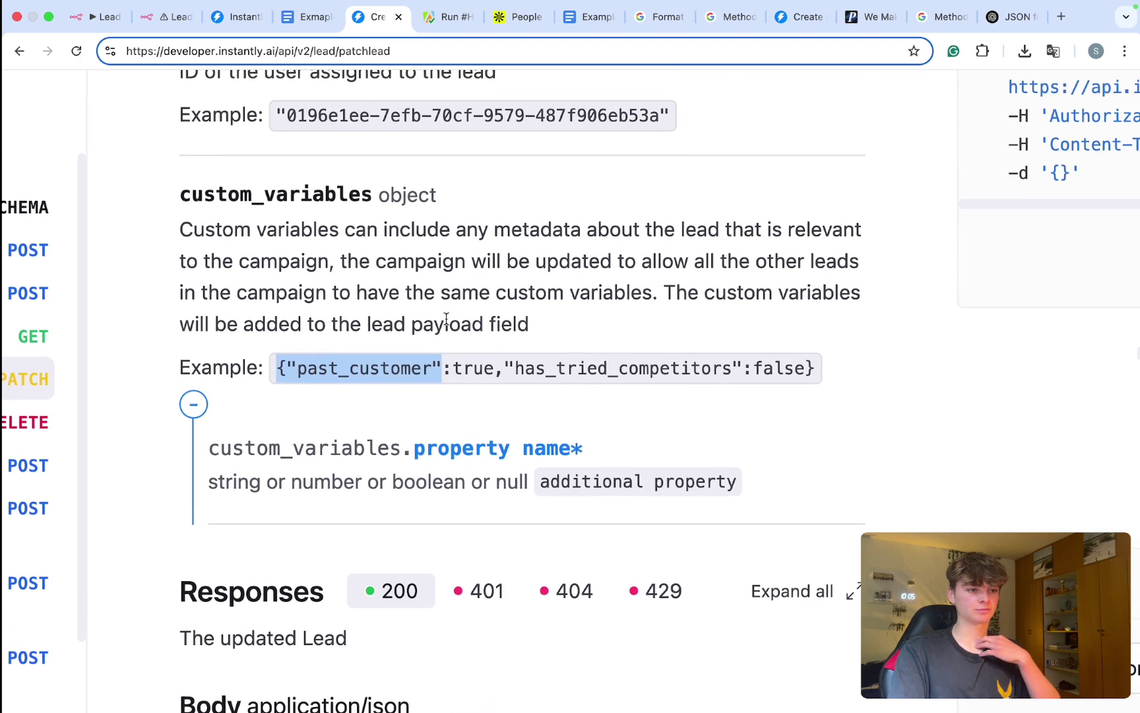
{"action": "left_click", "coordinate": [633, 388]}
{"action": "left_click_drag", "start_coordinate": [832, 413], "coordinate": [436, 415]}
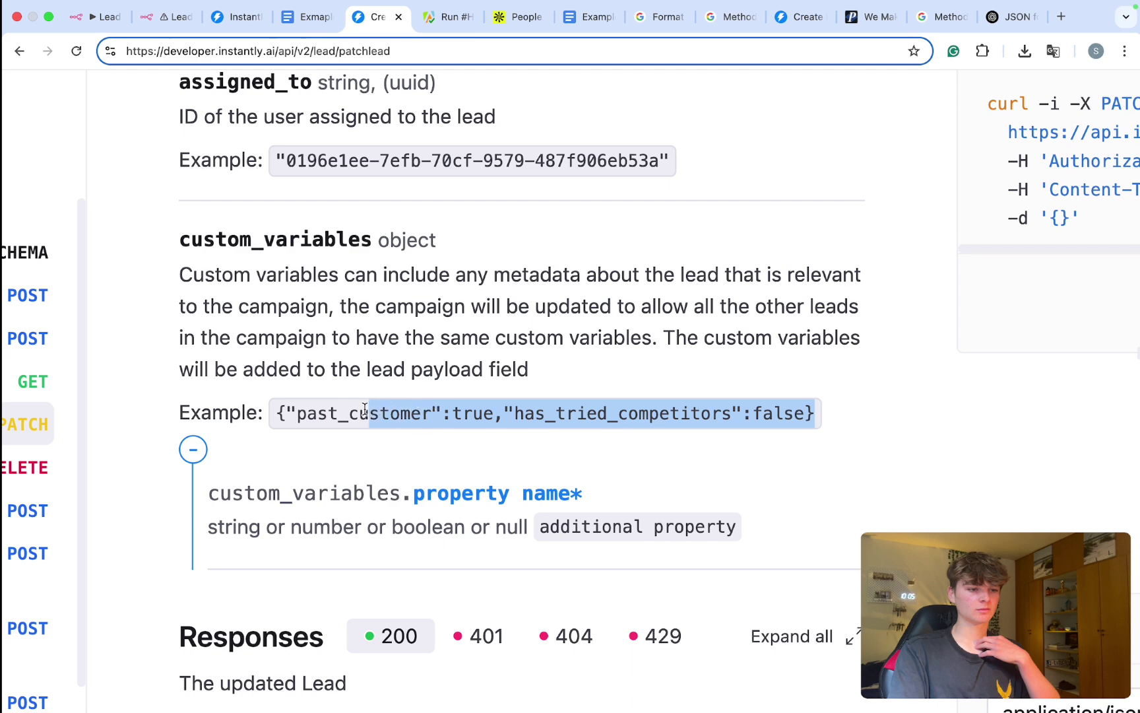
{"action": "left_click_drag", "start_coordinate": [365, 408], "coordinate": [283, 433]}
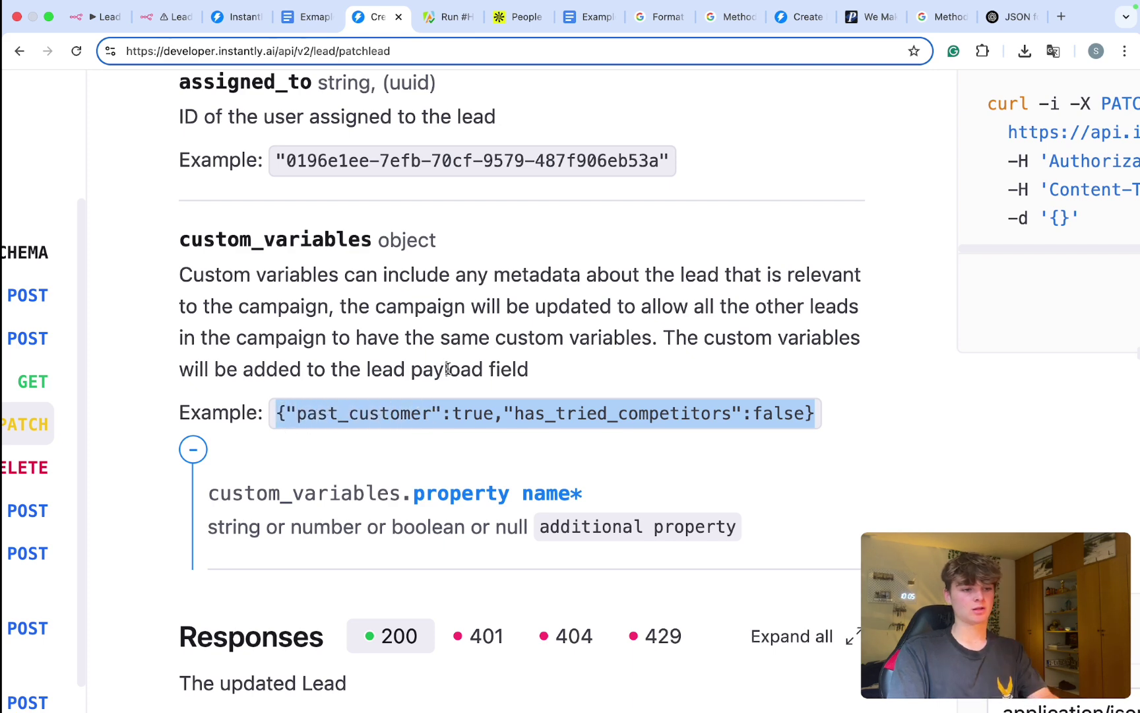
Step: Copy the custom_variables line from HTTP Request2's JSON body and switch to ChatGPT
{"action": "left_click", "coordinate": [164, 16]}
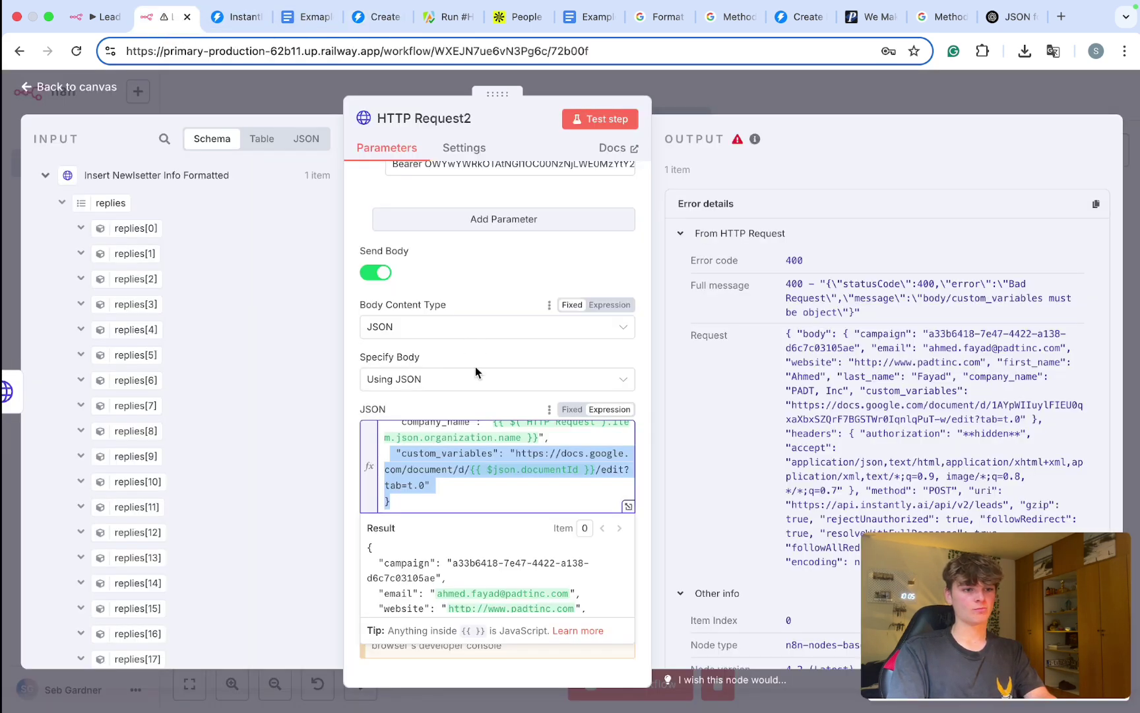
{"action": "scroll", "coordinate": [419, 494], "scroll_direction": "up", "scroll_amount": 1}
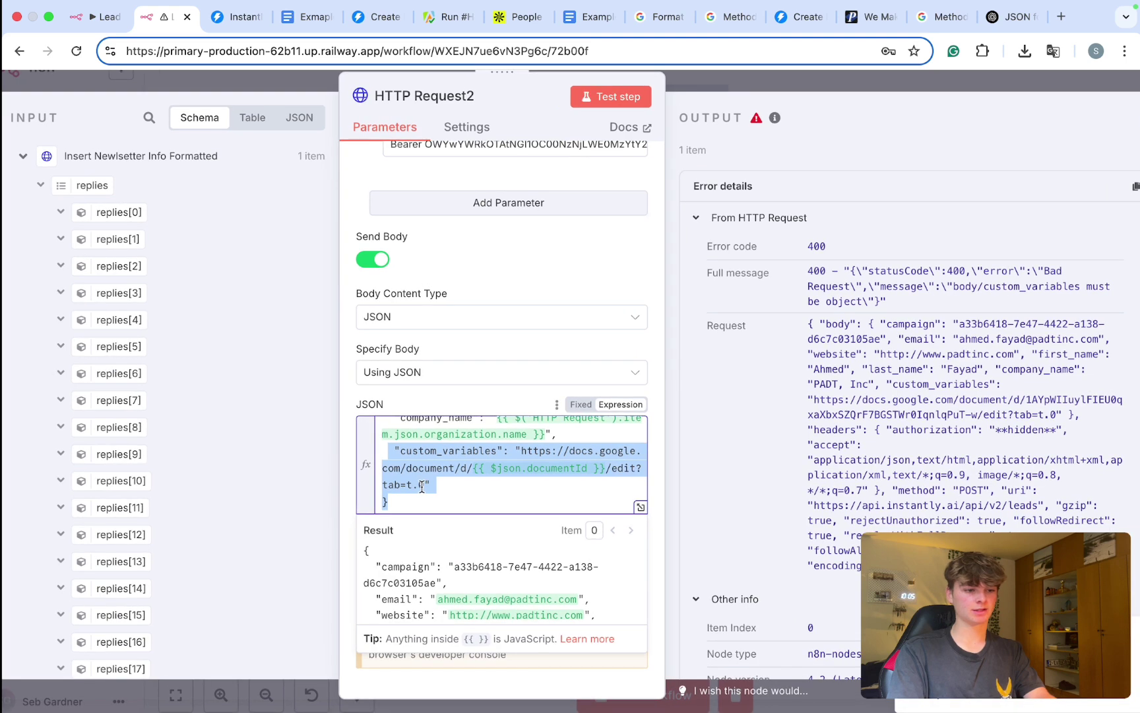
{"action": "scroll", "coordinate": [421, 487], "scroll_direction": "up", "scroll_amount": 3}
{"action": "left_click_drag", "start_coordinate": [458, 486], "coordinate": [371, 441]}
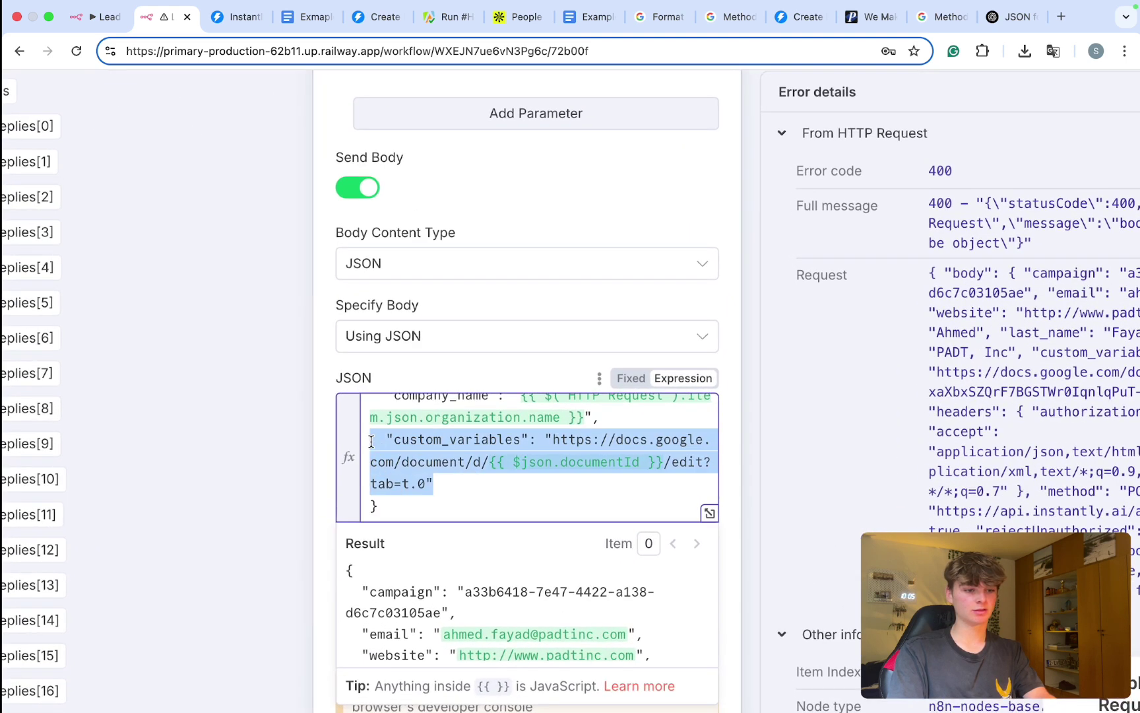
{"action": "left_click", "coordinate": [394, 462]}
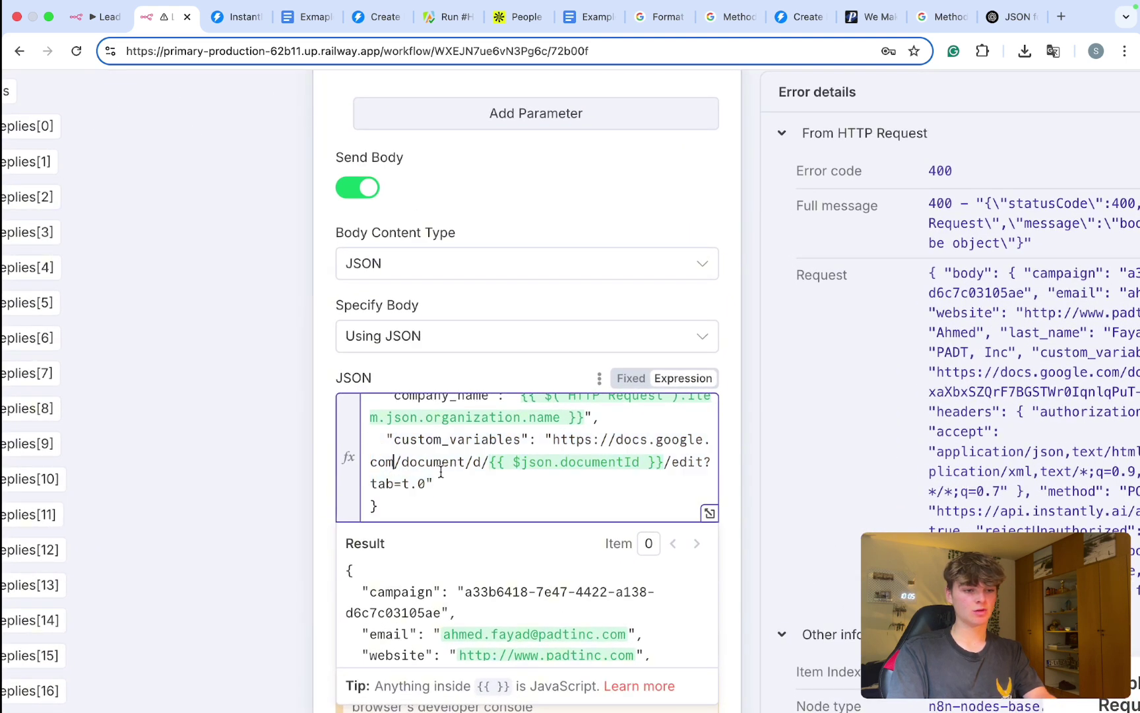
{"action": "left_click_drag", "start_coordinate": [431, 475], "coordinate": [358, 446]}
{"action": "key", "text": "super+c"}
{"action": "left_click", "coordinate": [417, 475]}
{"action": "left_click", "coordinate": [1042, 14]}
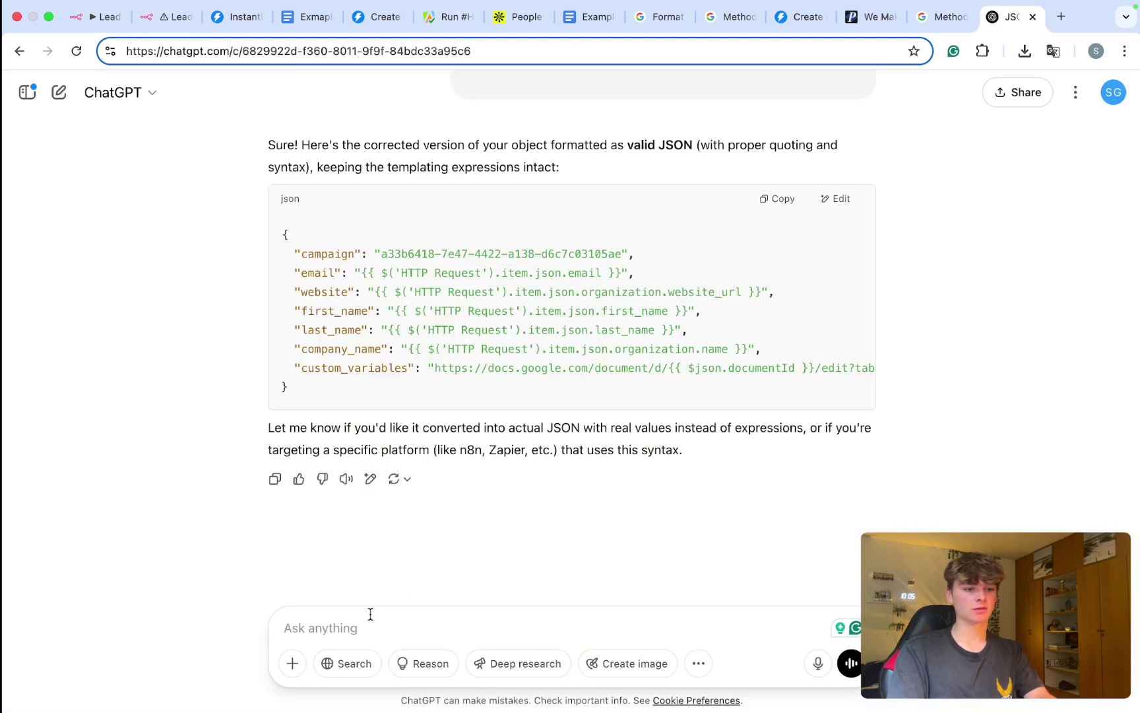
Step: Ask ChatGPT 'can you turn tyhis into an object:' with the custom_variables line, then copy the document_url object
{"action": "type", "text": "can you turn tyhis into an"}
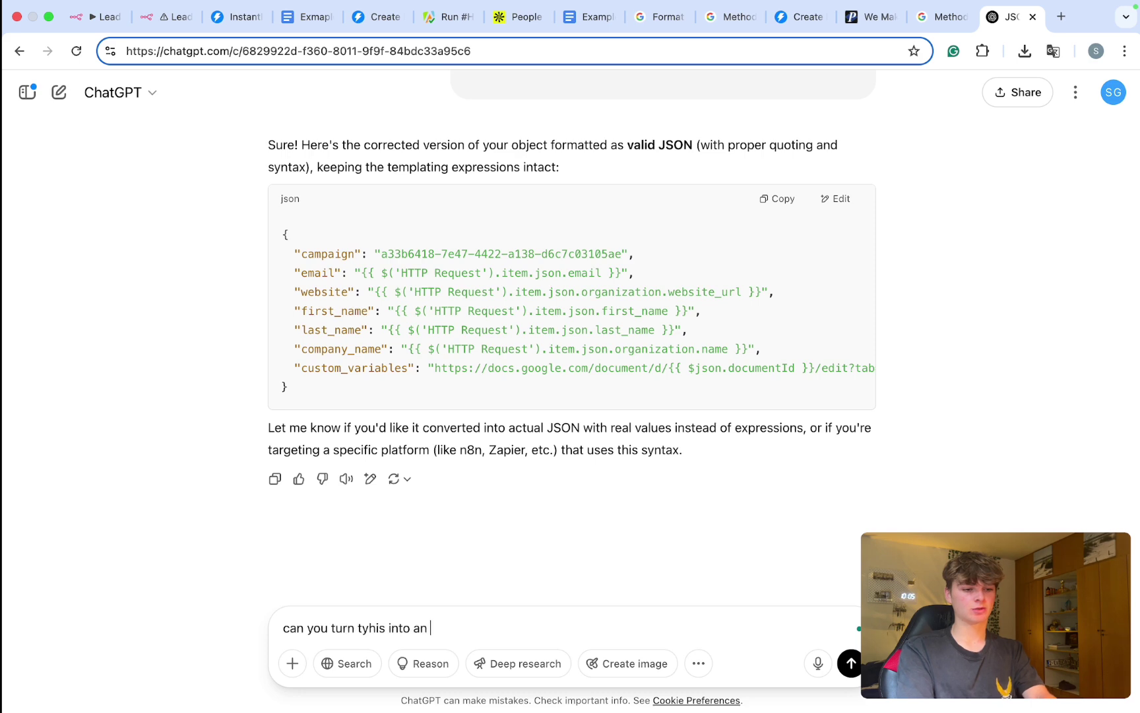
{"action": "type", "text": " object:"}
{"action": "key", "text": "shift+Return"}
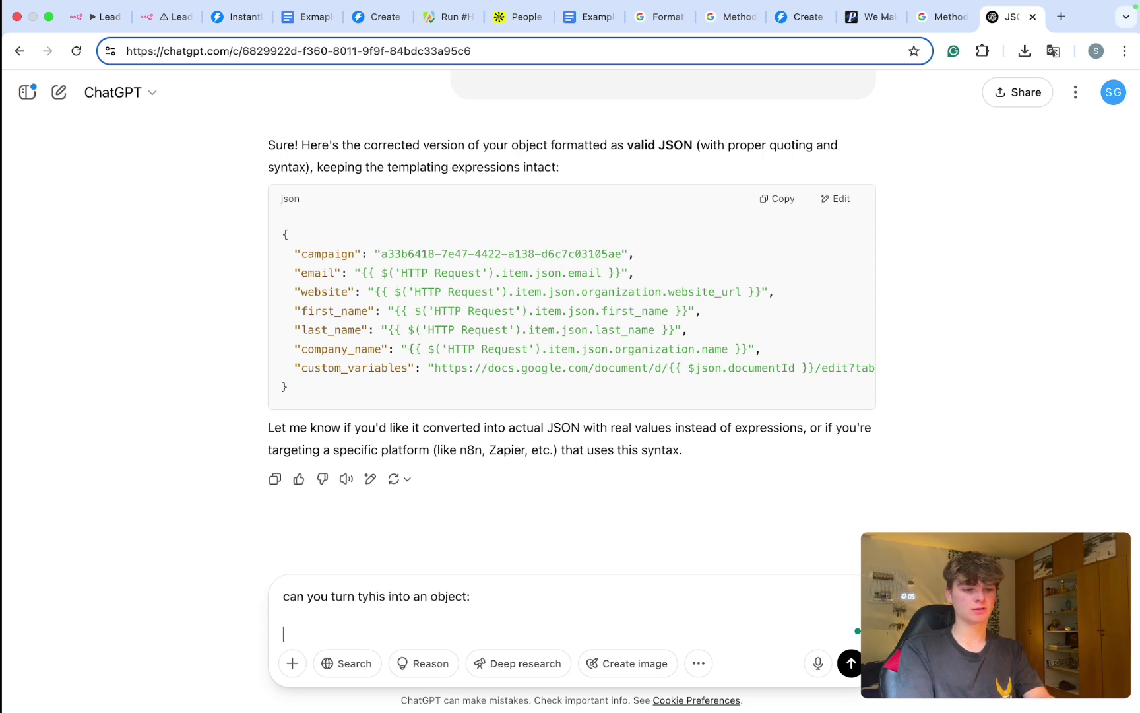
{"action": "key", "text": "super+v"}
{"action": "key", "text": "Return"}
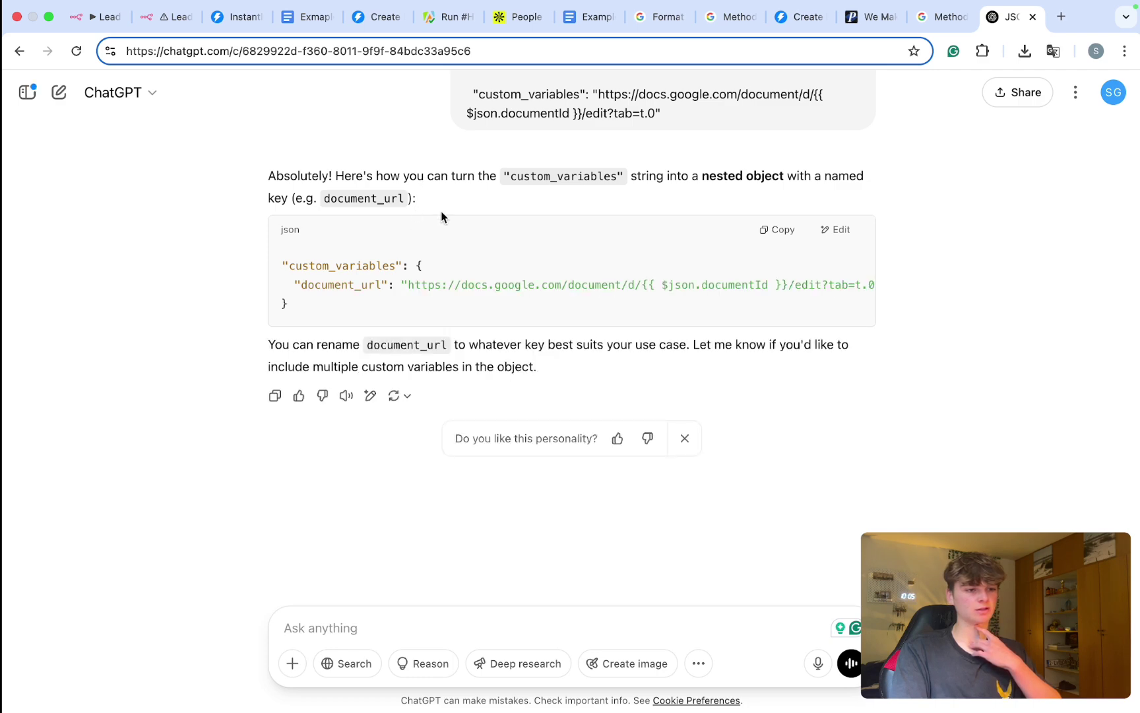
{"action": "left_click", "coordinate": [779, 229]}
{"action": "left_click", "coordinate": [168, 17]}
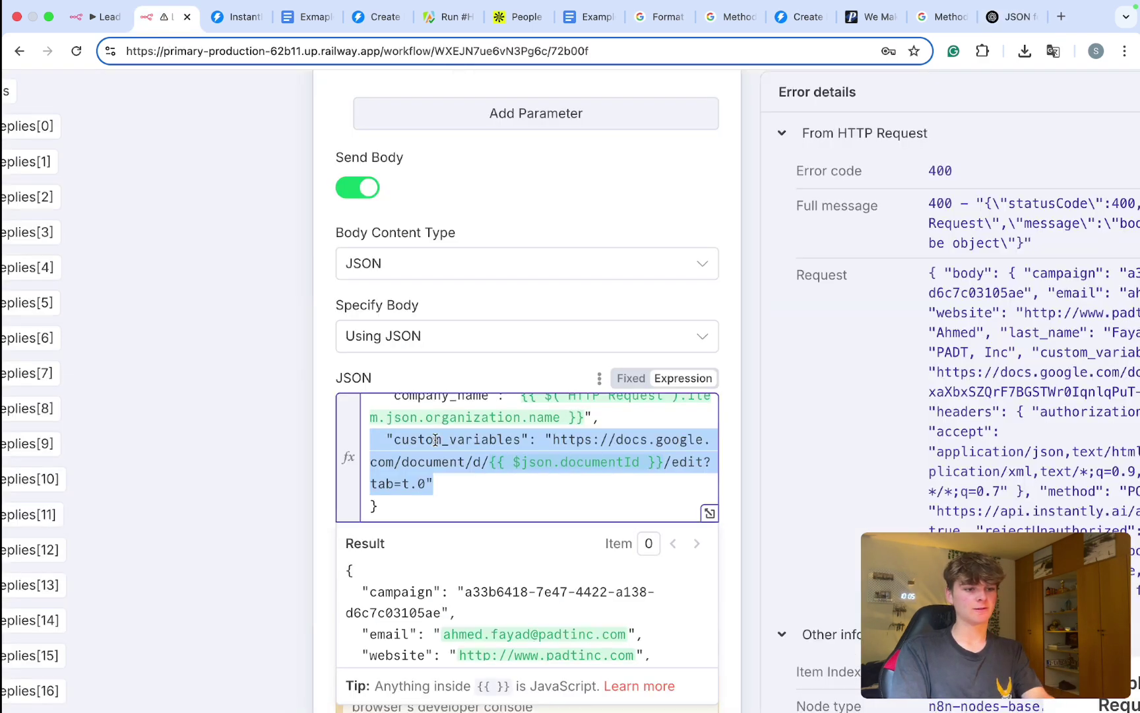
Step: Replace the custom_variables line with the nested object holding document_url
{"action": "left_click_drag", "start_coordinate": [433, 483], "coordinate": [373, 436]}
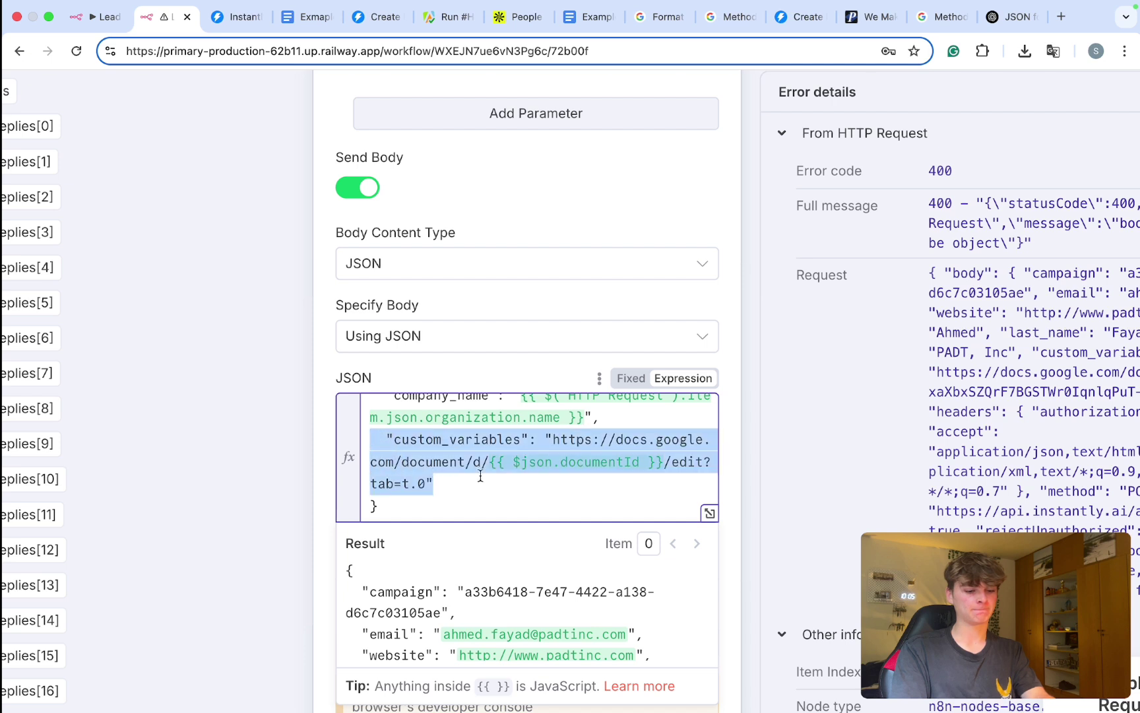
{"action": "key", "text": "super+v"}
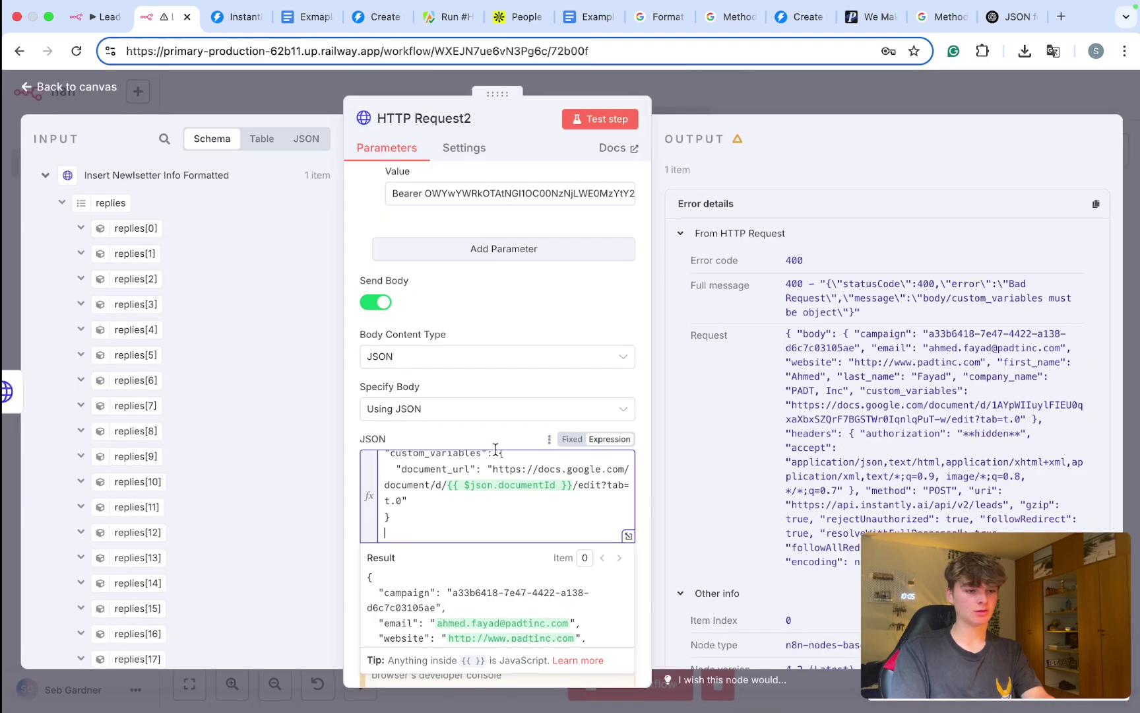
{"action": "scroll", "coordinate": [495, 449], "scroll_direction": "up", "scroll_amount": 2}
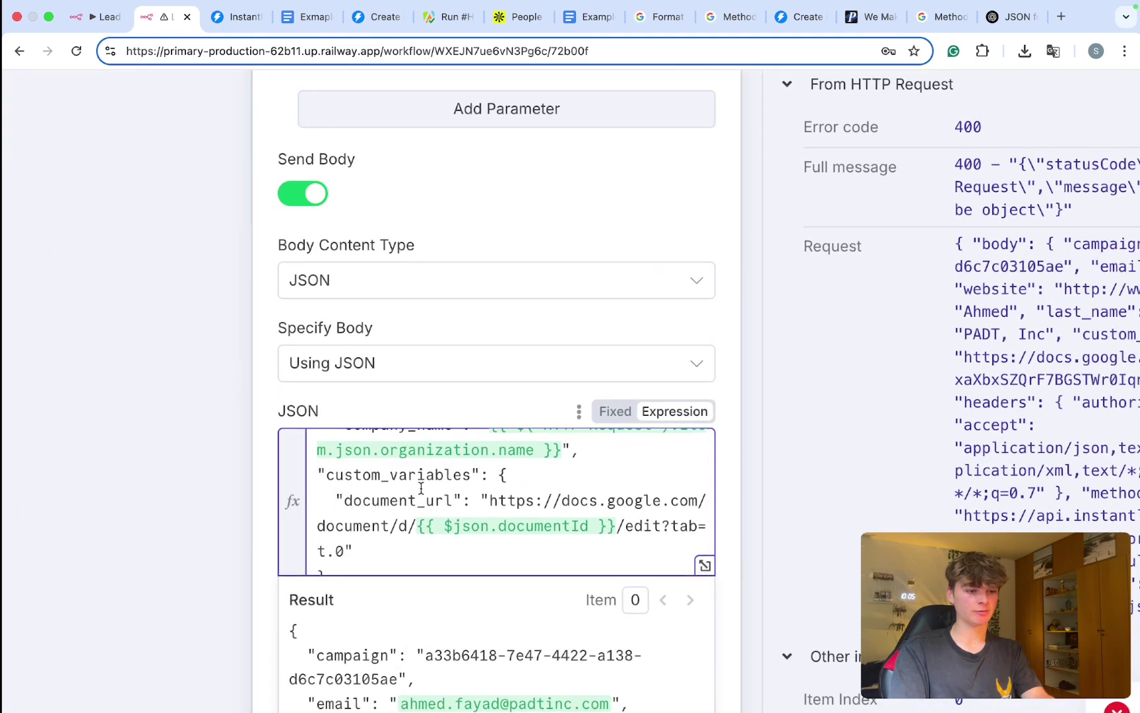
{"action": "left_click_drag", "start_coordinate": [475, 495], "coordinate": [411, 495]}
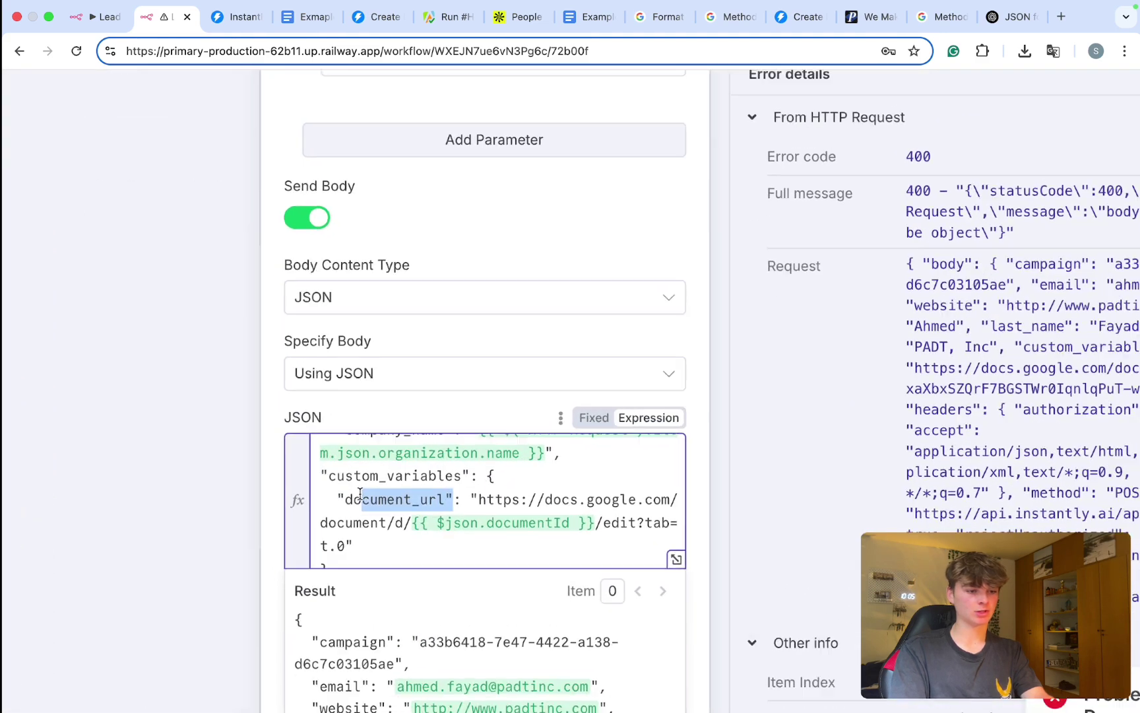
{"action": "scroll", "coordinate": [495, 502], "scroll_direction": "up", "scroll_amount": 3}
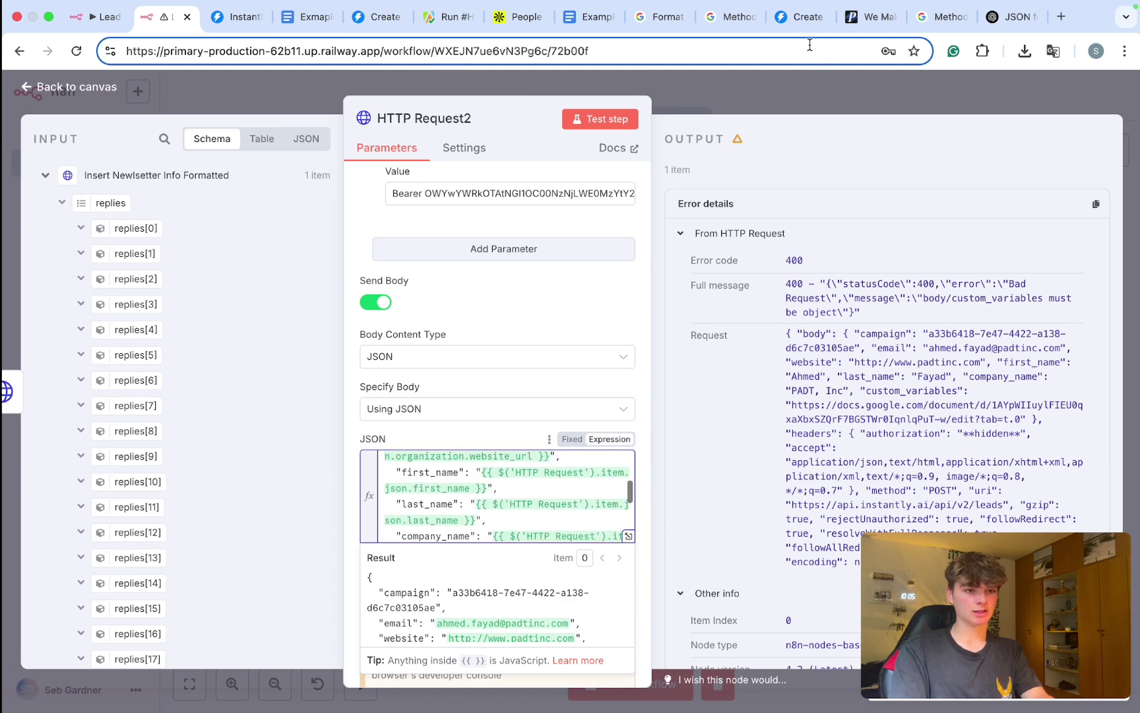
Step: Return to the canvas, save the workflow and run it again
{"action": "left_click", "coordinate": [769, 84]}
{"action": "key", "text": "super+s"}
{"action": "key", "text": "super+Return"}
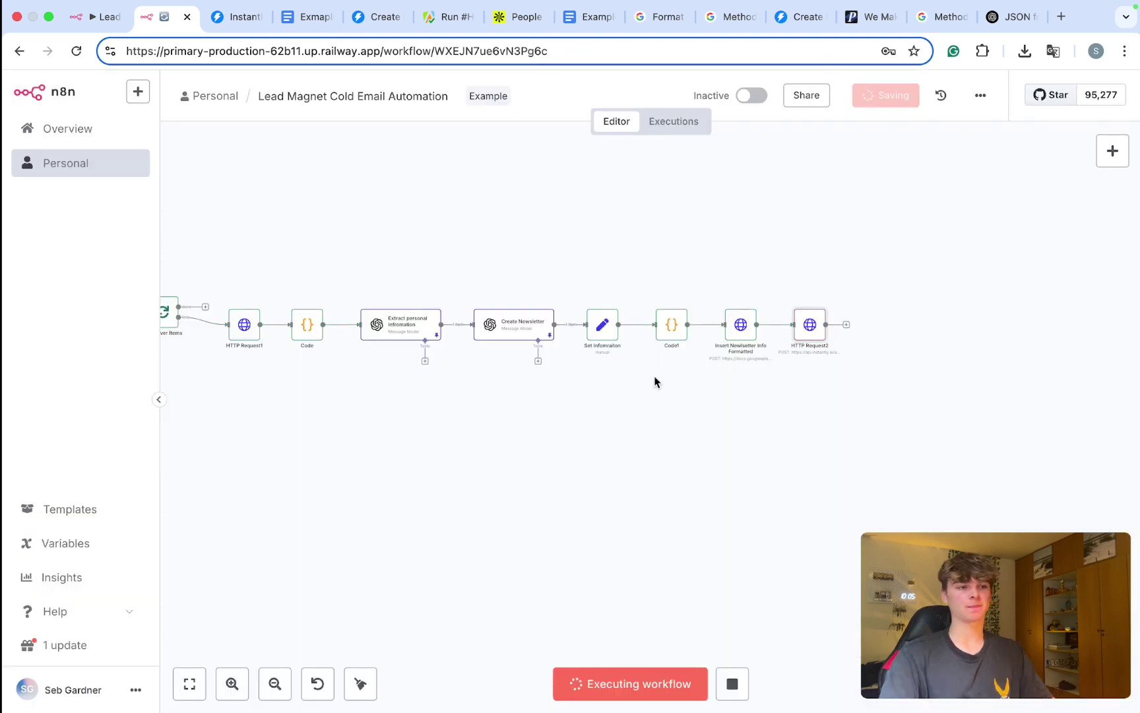
Step: Wait while the re-run progresses through to the HTTP Request2 step
{"action": "scroll", "coordinate": [834, 319], "scroll_direction": "up", "scroll_amount": 5}
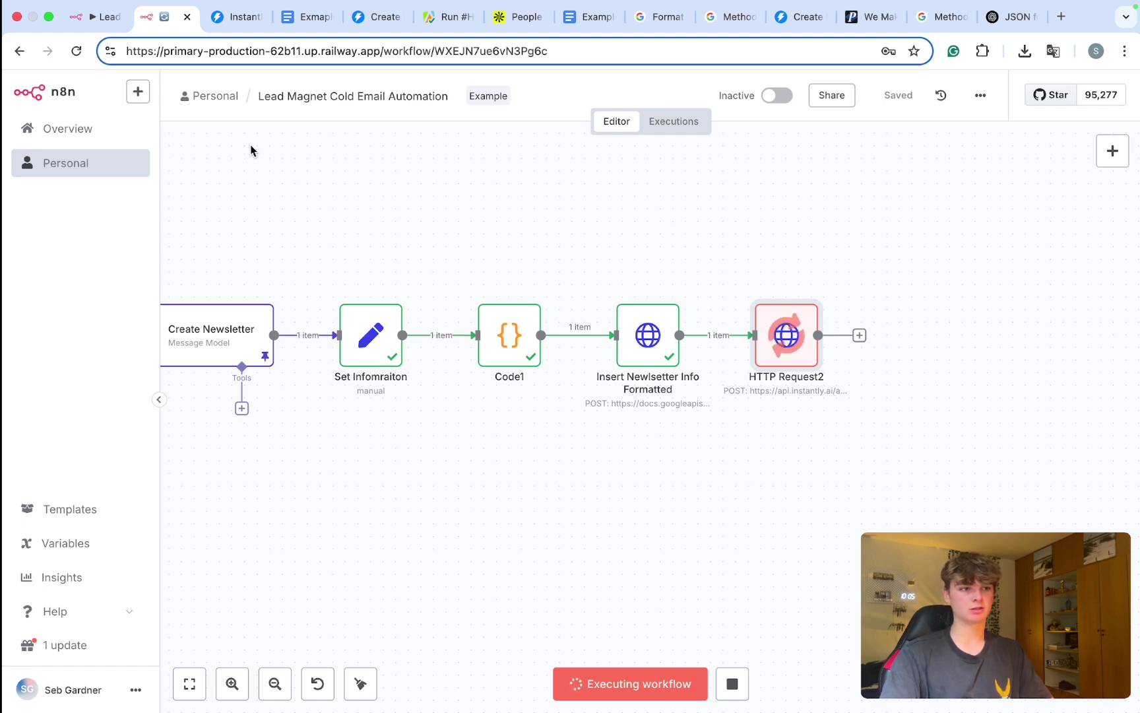
Step: Reload the Lead magnet campaign leads page and locate the new lead's document URL
{"action": "left_click", "coordinate": [236, 16]}
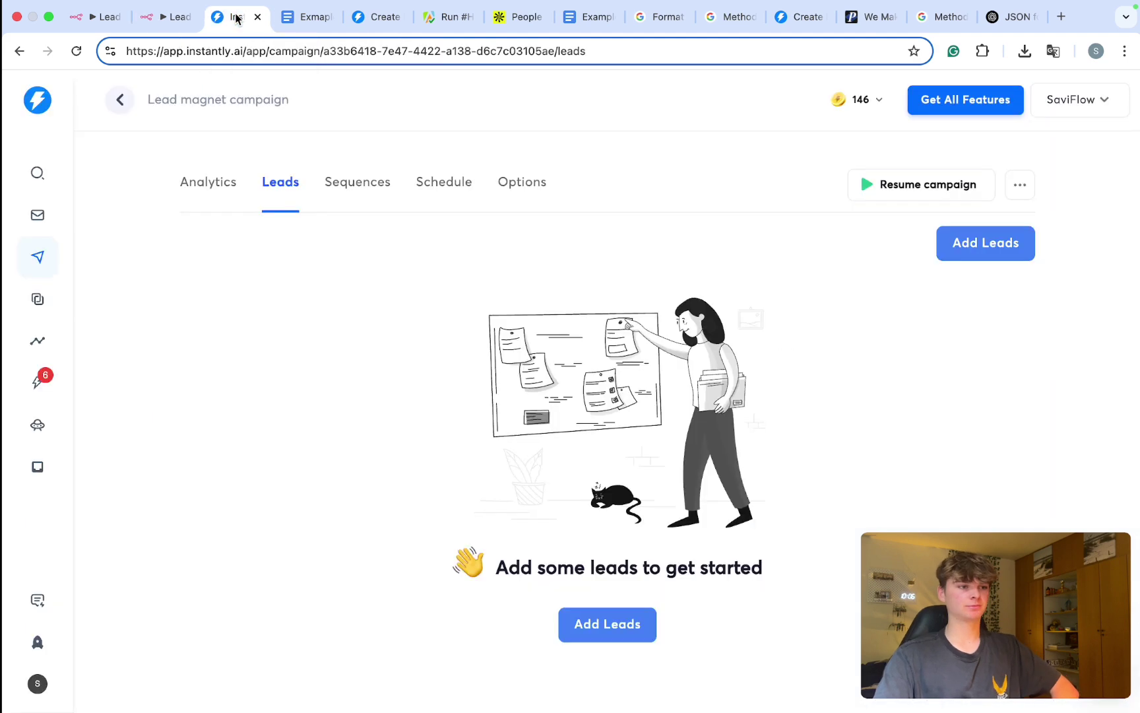
{"action": "left_click", "coordinate": [77, 51]}
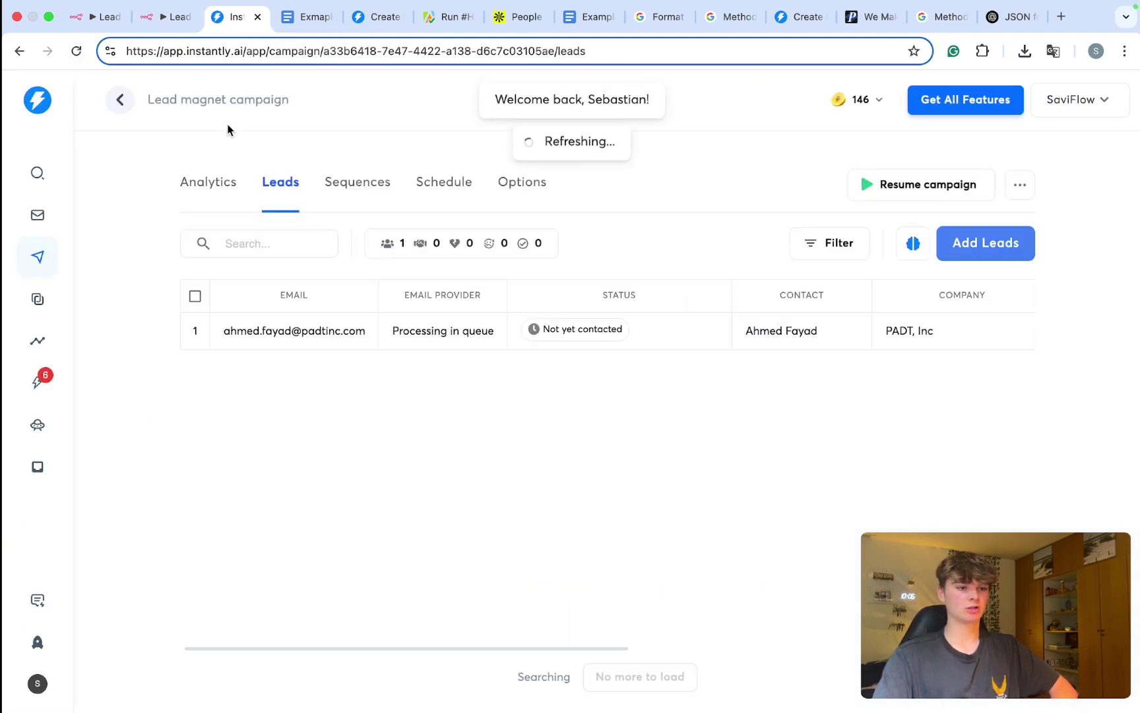
{"action": "scroll", "coordinate": [310, 333], "scroll_direction": "right", "scroll_amount": 2}
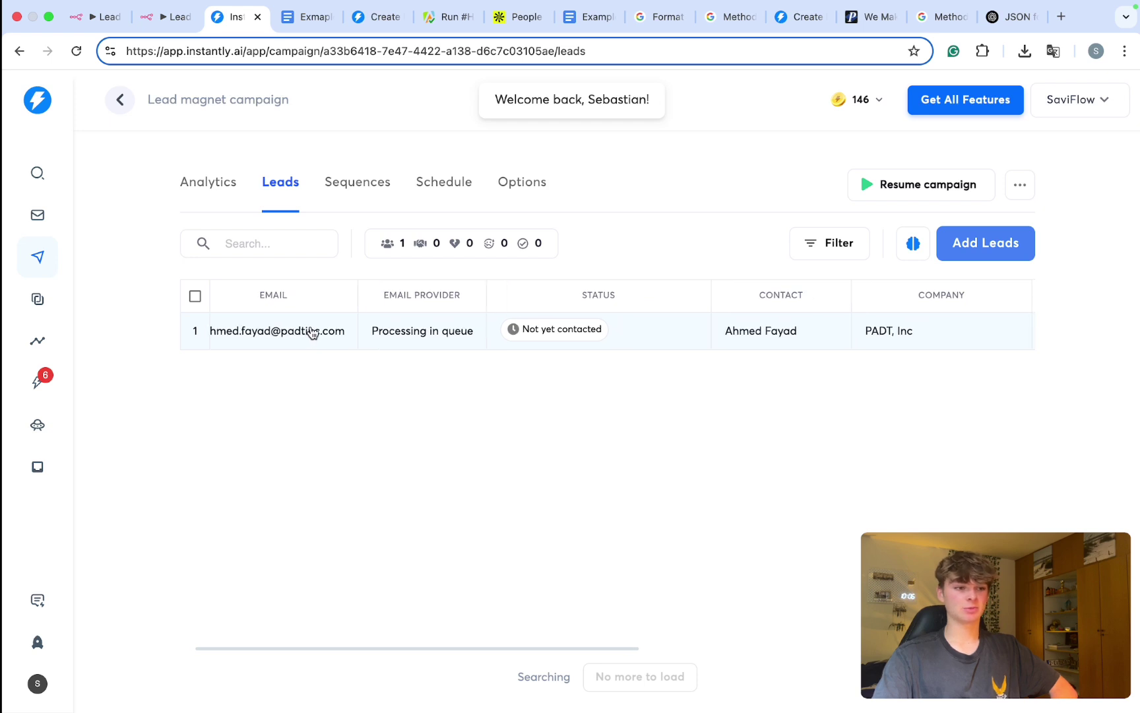
{"action": "scroll", "coordinate": [387, 350], "scroll_direction": "left", "scroll_amount": 2}
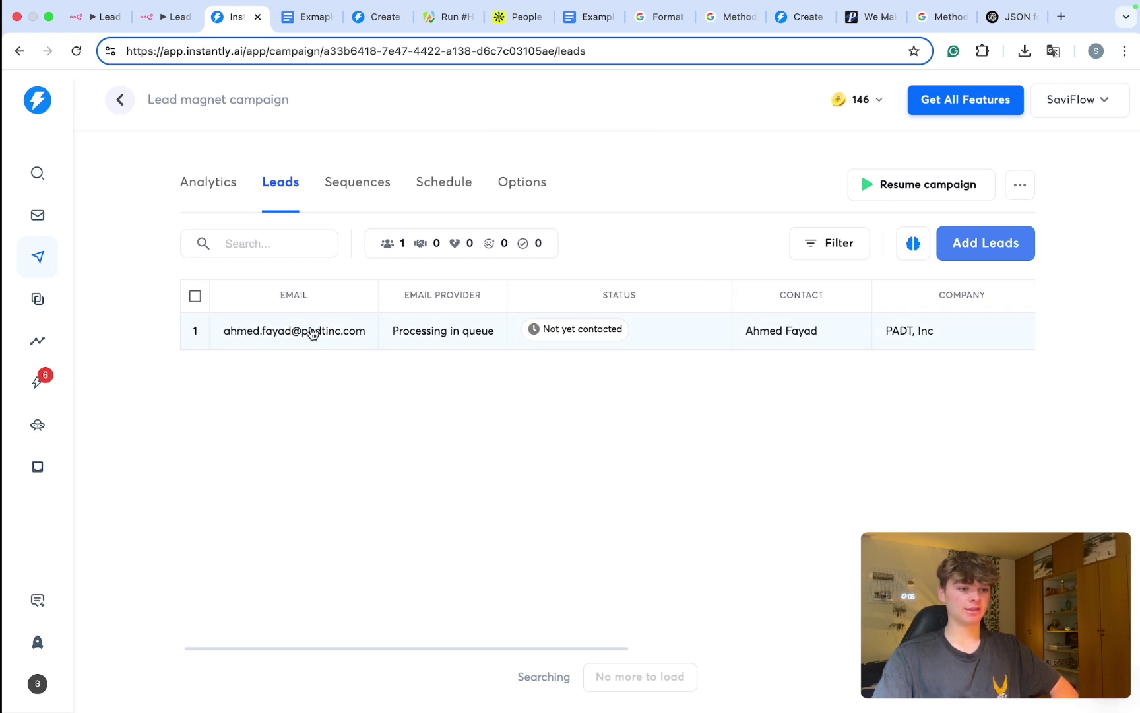
{"action": "scroll", "coordinate": [464, 308], "scroll_direction": "right", "scroll_amount": 10}
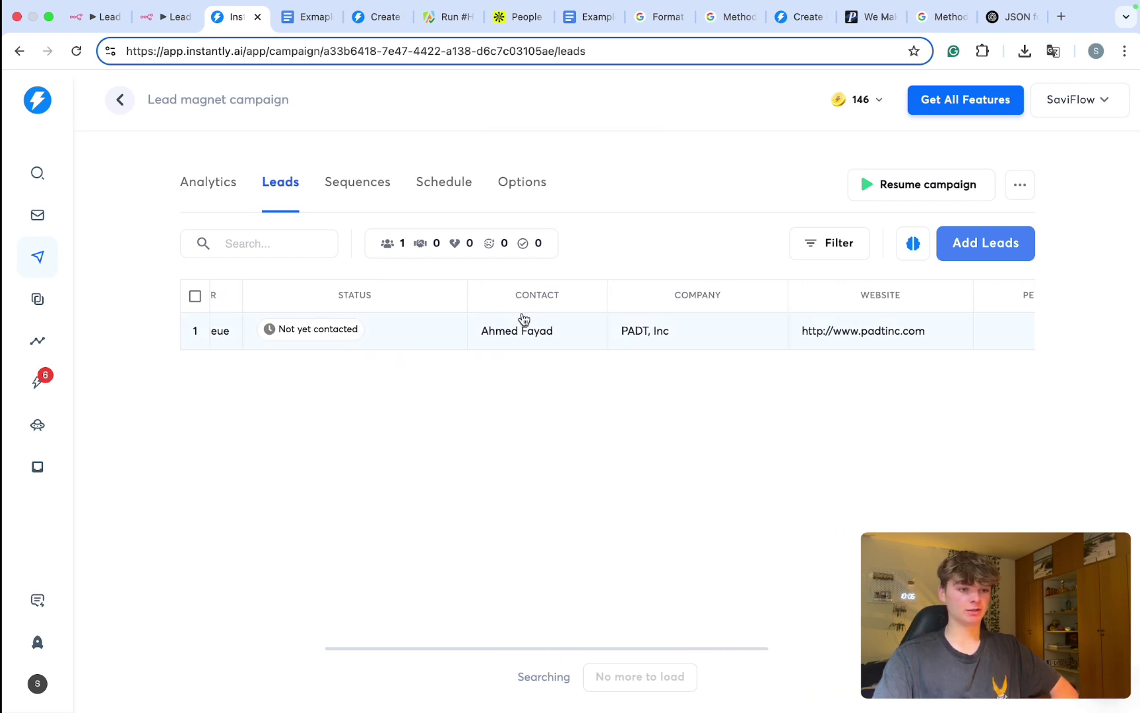
{"action": "scroll", "coordinate": [544, 323], "scroll_direction": "right", "scroll_amount": 15}
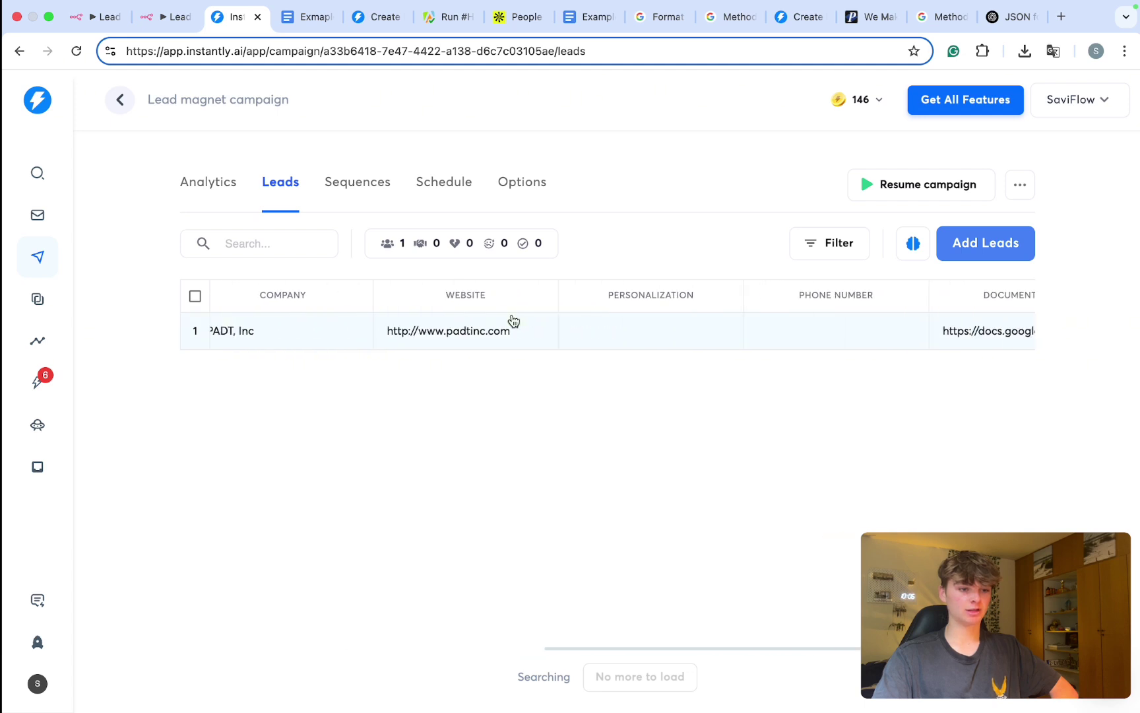
{"action": "scroll", "coordinate": [518, 344], "scroll_direction": "right", "scroll_amount": 3}
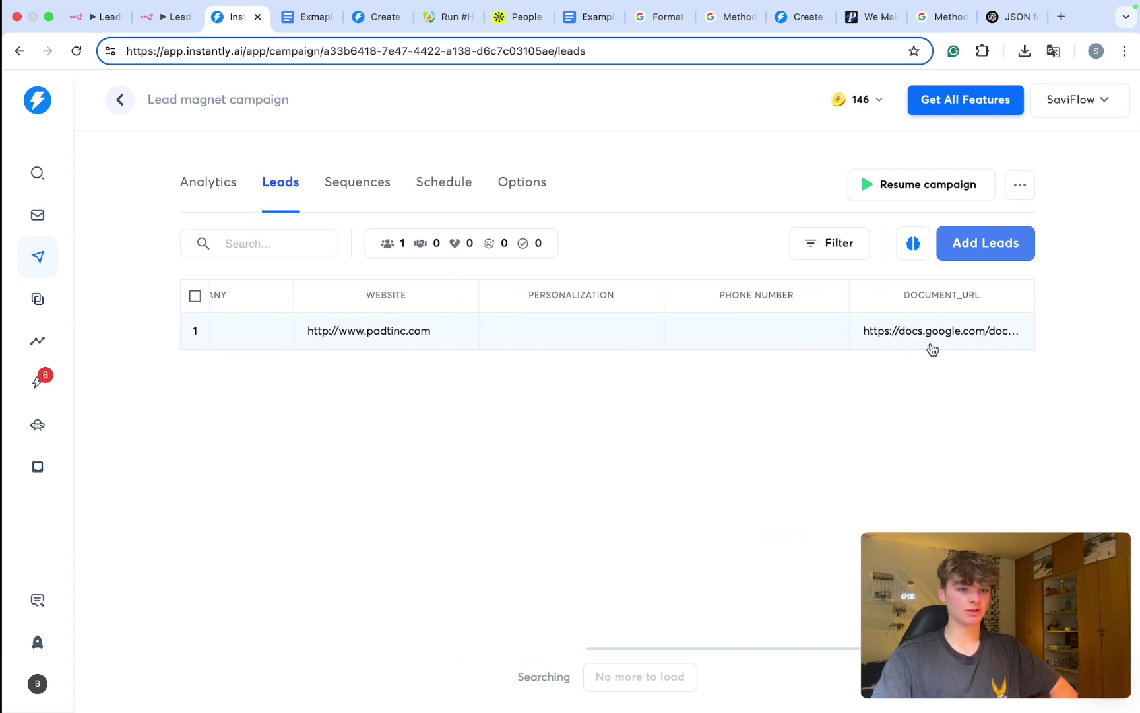
{"action": "left_click_drag", "start_coordinate": [868, 330], "coordinate": [1024, 337]}
Step: Open the lead's details and load its document_url in a new tab to verify the newsletter doc
{"action": "left_click", "coordinate": [1105, 109]}
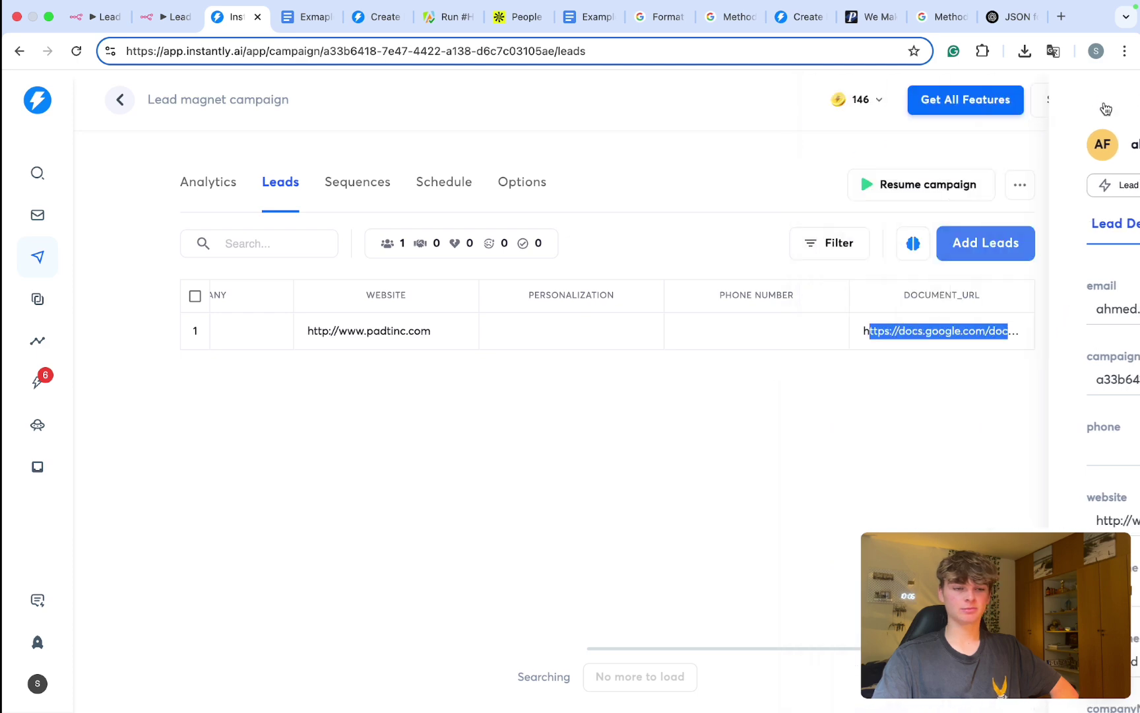
{"action": "left_click_drag", "start_coordinate": [913, 336], "coordinate": [300, 17]}
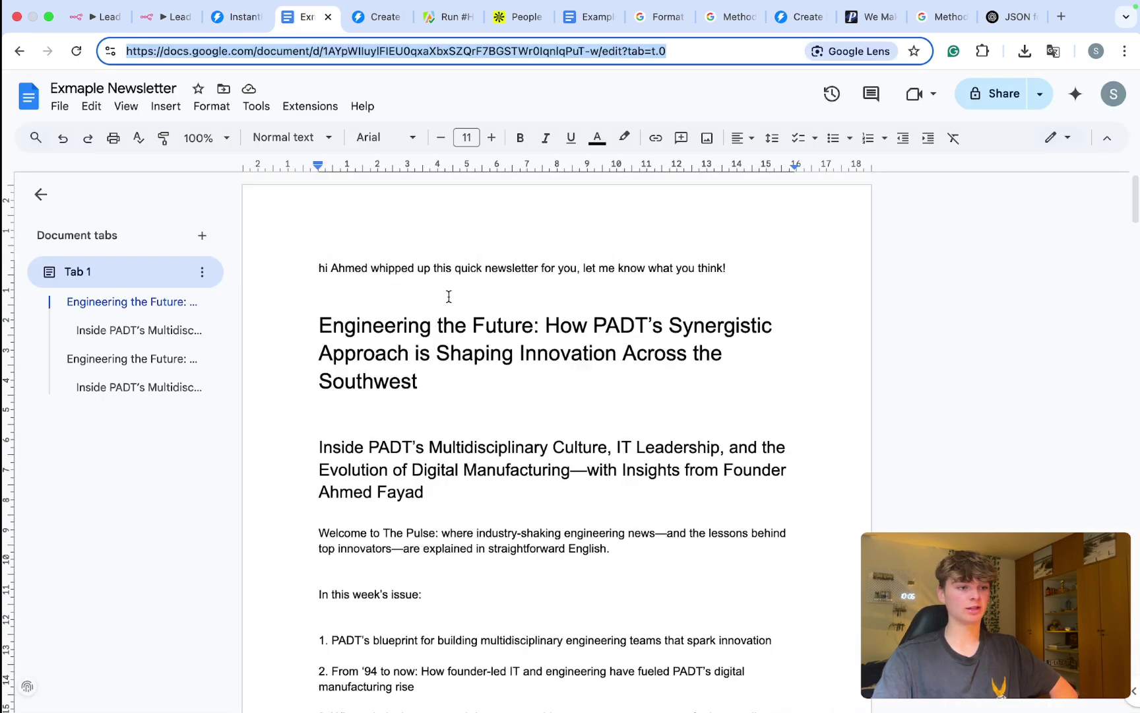
{"action": "key", "text": "ctrl+shift+Tab"}
{"action": "left_click", "coordinate": [917, 333]}
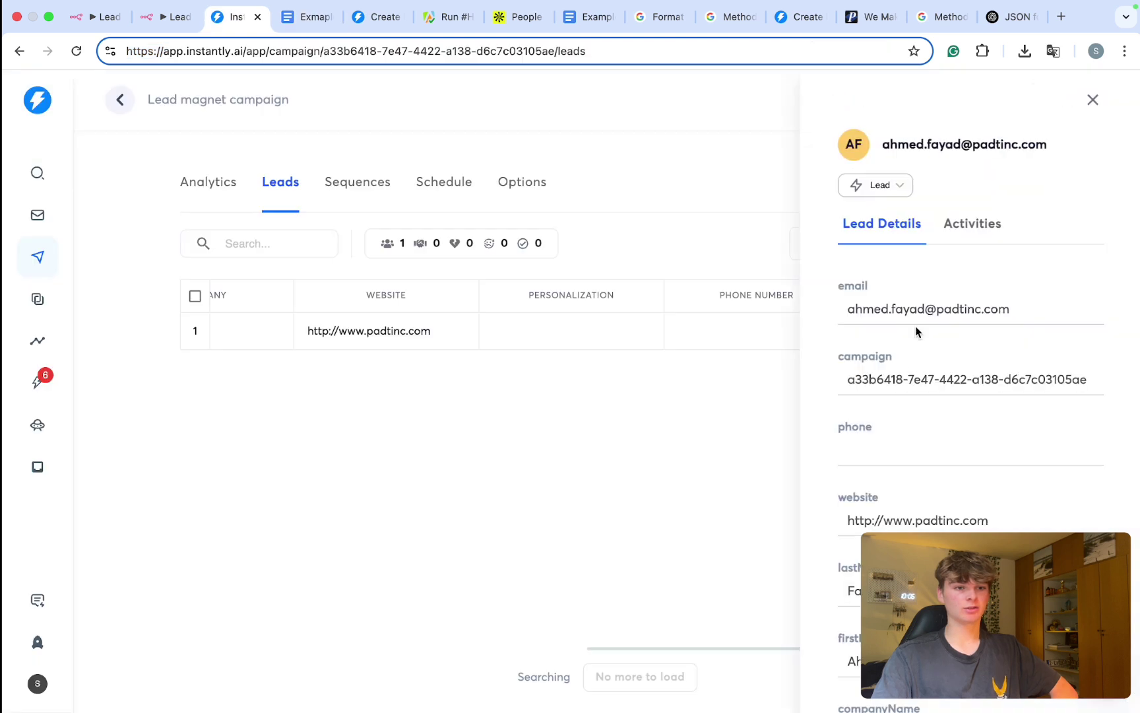
{"action": "scroll", "coordinate": [904, 318], "scroll_direction": "down", "scroll_amount": 9}
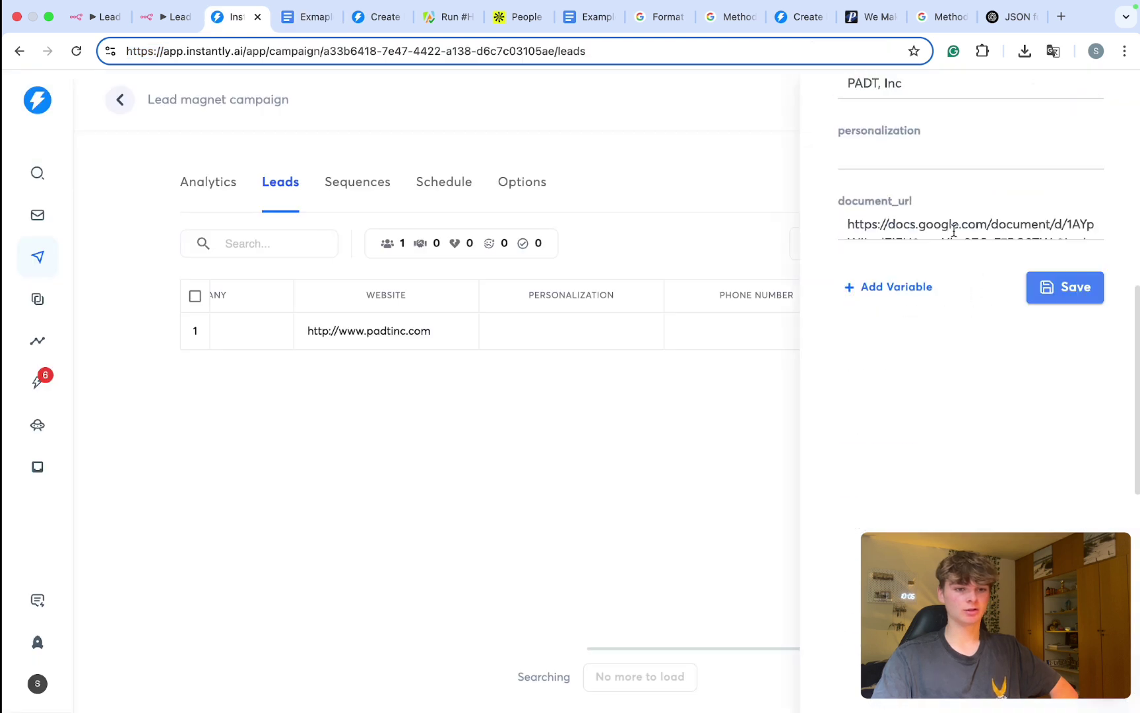
{"action": "scroll", "coordinate": [967, 247], "scroll_direction": "up", "scroll_amount": 3}
{"action": "double_click", "coordinate": [936, 221]}
{"action": "left_click", "coordinate": [886, 442]}
{"action": "key", "text": "super+a"}
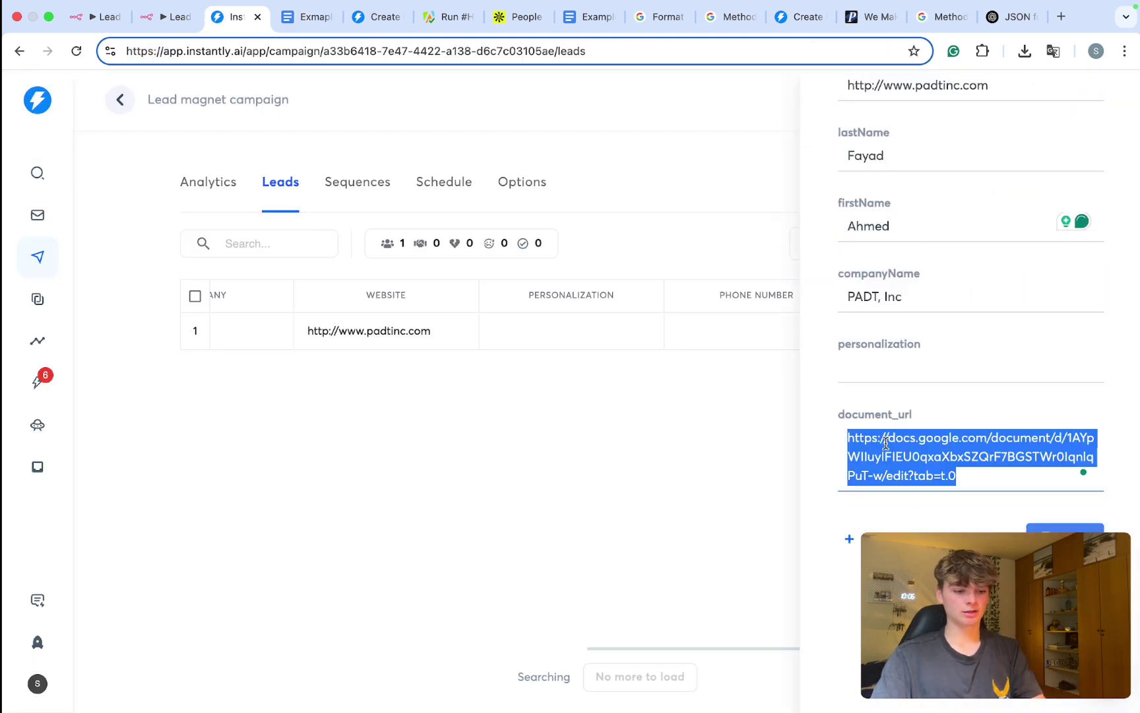
{"action": "key", "text": "super+c"}
{"action": "key", "text": "super+t"}
{"action": "key", "text": "super+v"}
{"action": "key", "text": "Return"}
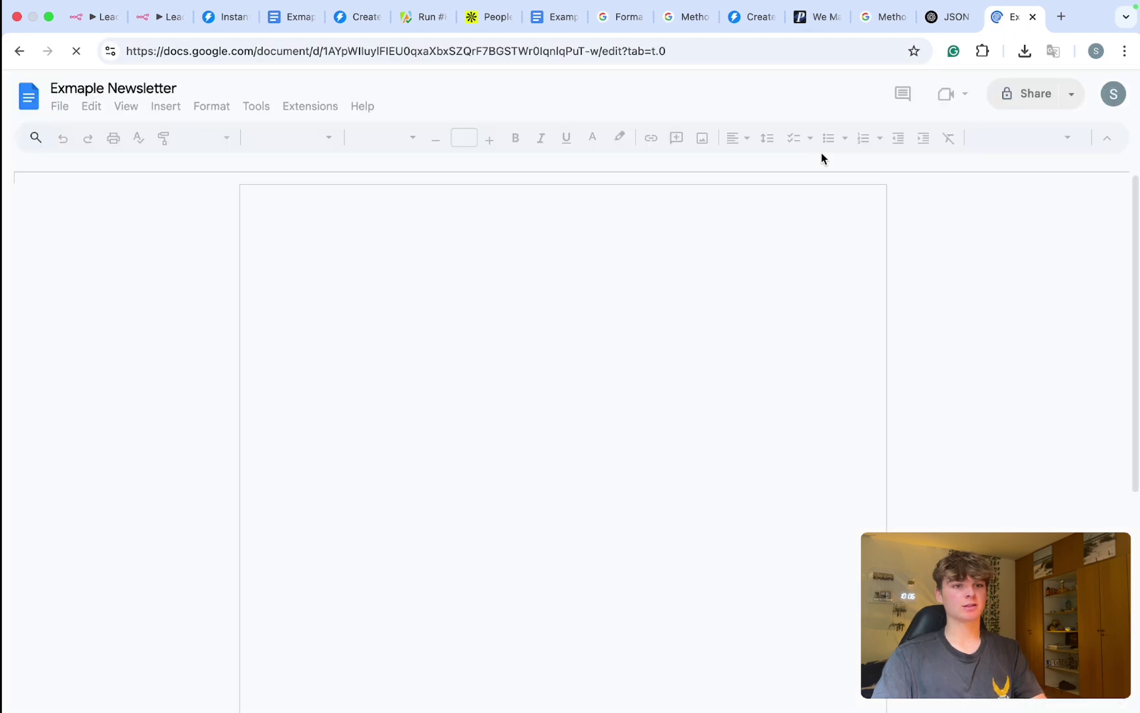
{"action": "key", "text": "super+w"}
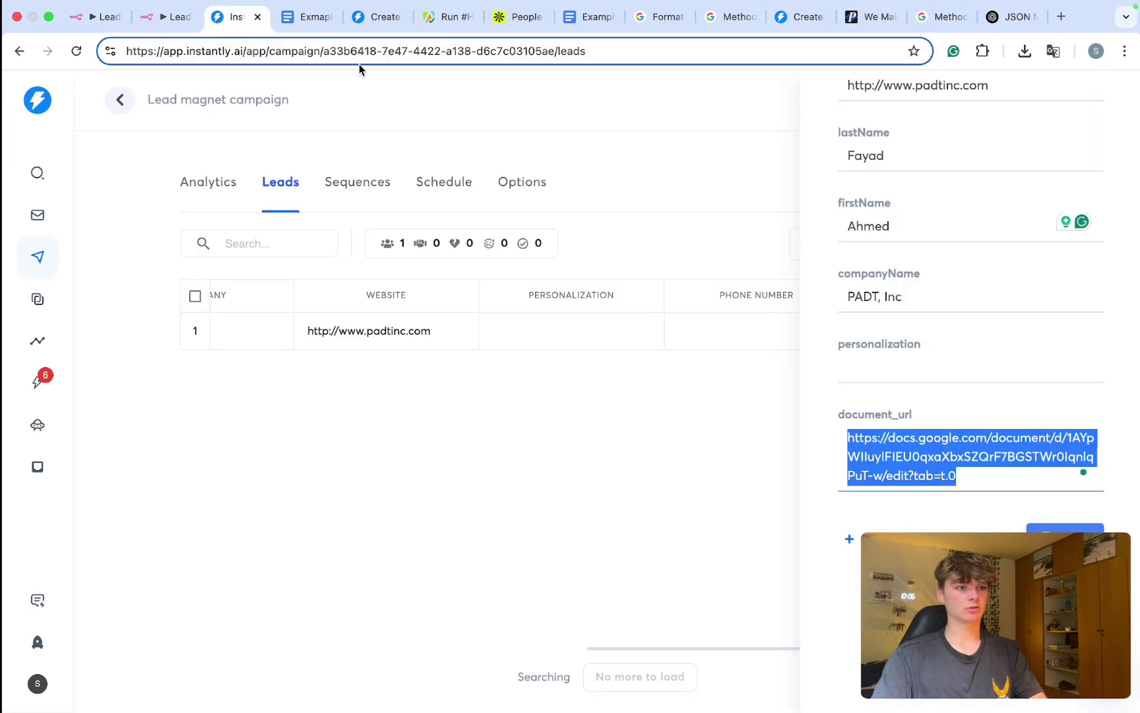
{"action": "left_click", "coordinate": [743, 504]}
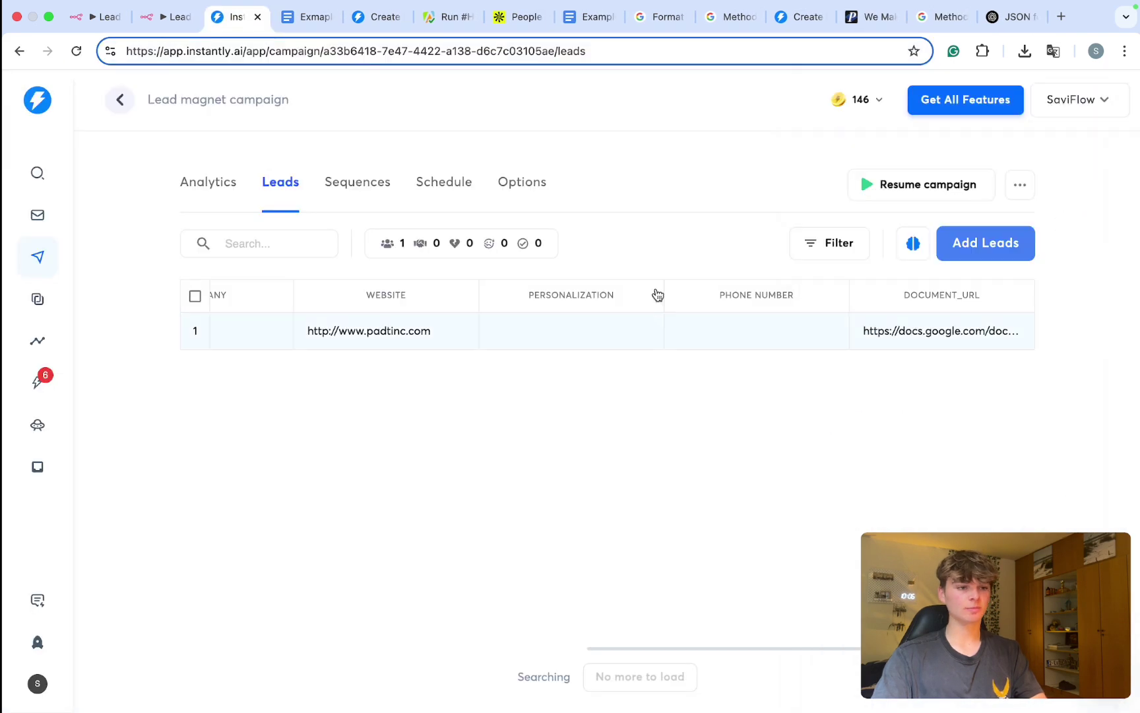
Step: Clear all text from the newsletter Google Doc and return to n8n
{"action": "left_click", "coordinate": [291, 25]}
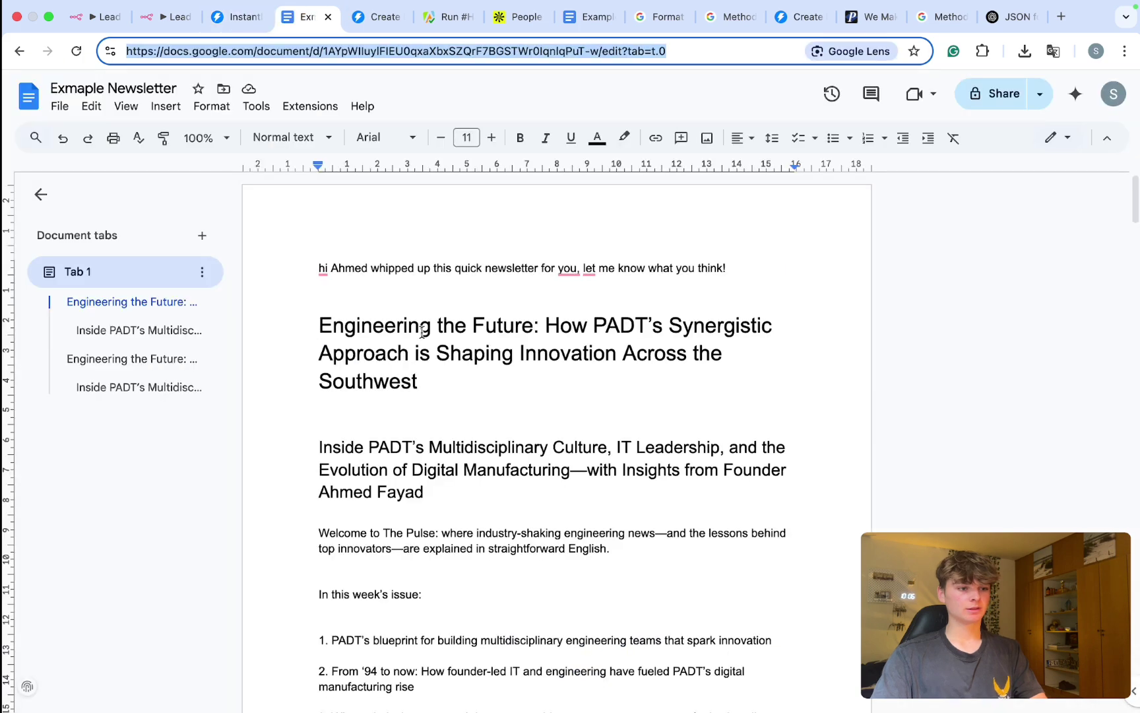
{"action": "left_click", "coordinate": [420, 332]}
{"action": "key", "text": "super+a"}
{"action": "key", "text": "BackSpace"}
{"action": "left_click", "coordinate": [161, 28]}
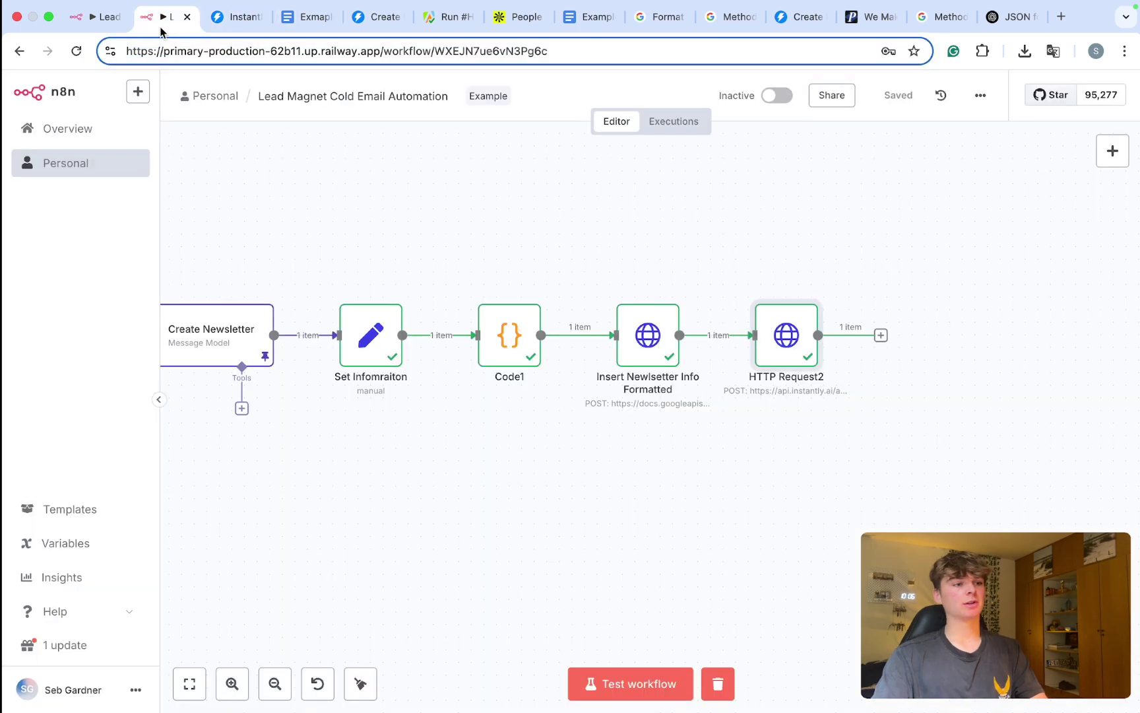
Step: Rename the Instantly request node to 'Add lead to instantly AI' and shift the last two nodes right
{"action": "scroll", "coordinate": [498, 504], "scroll_direction": "left", "scroll_amount": 2}
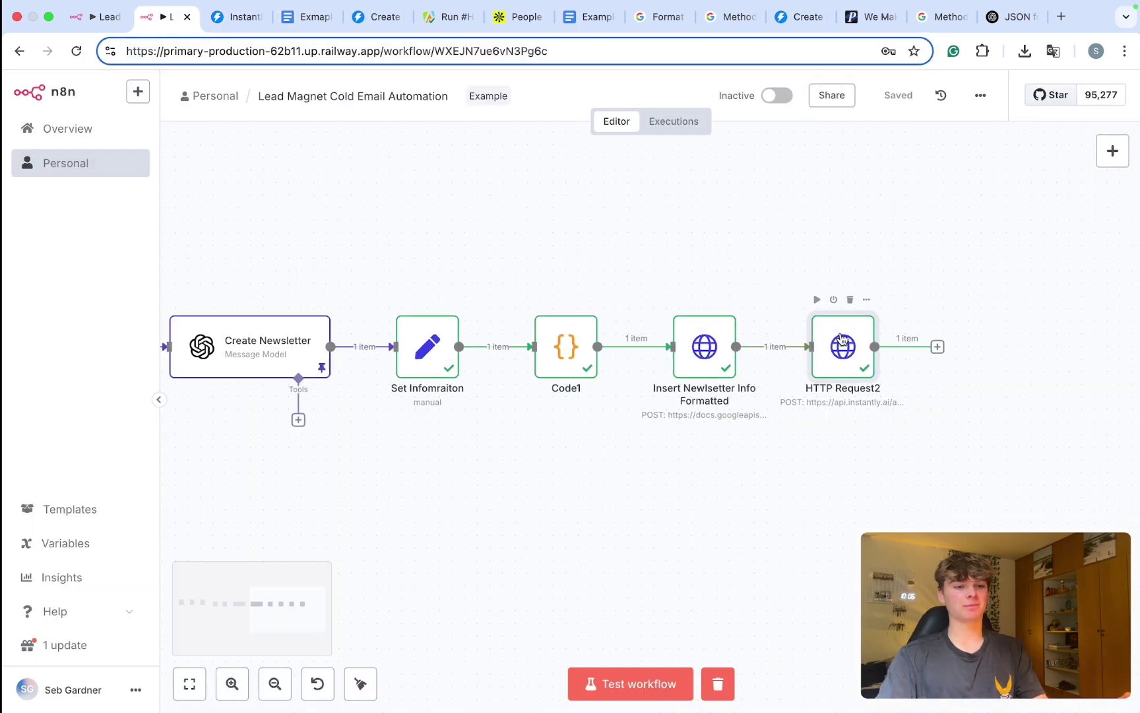
{"action": "right_click", "coordinate": [843, 350]}
{"action": "left_click", "coordinate": [857, 405]}
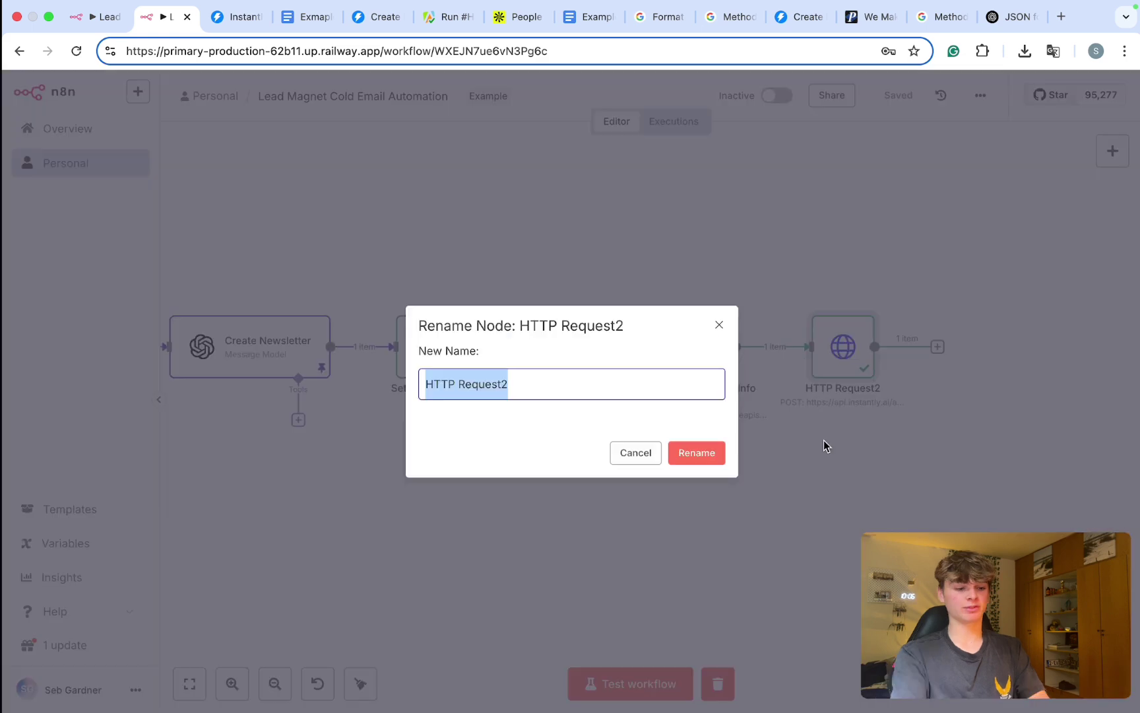
{"action": "type", "text": "Add lead to ins"}
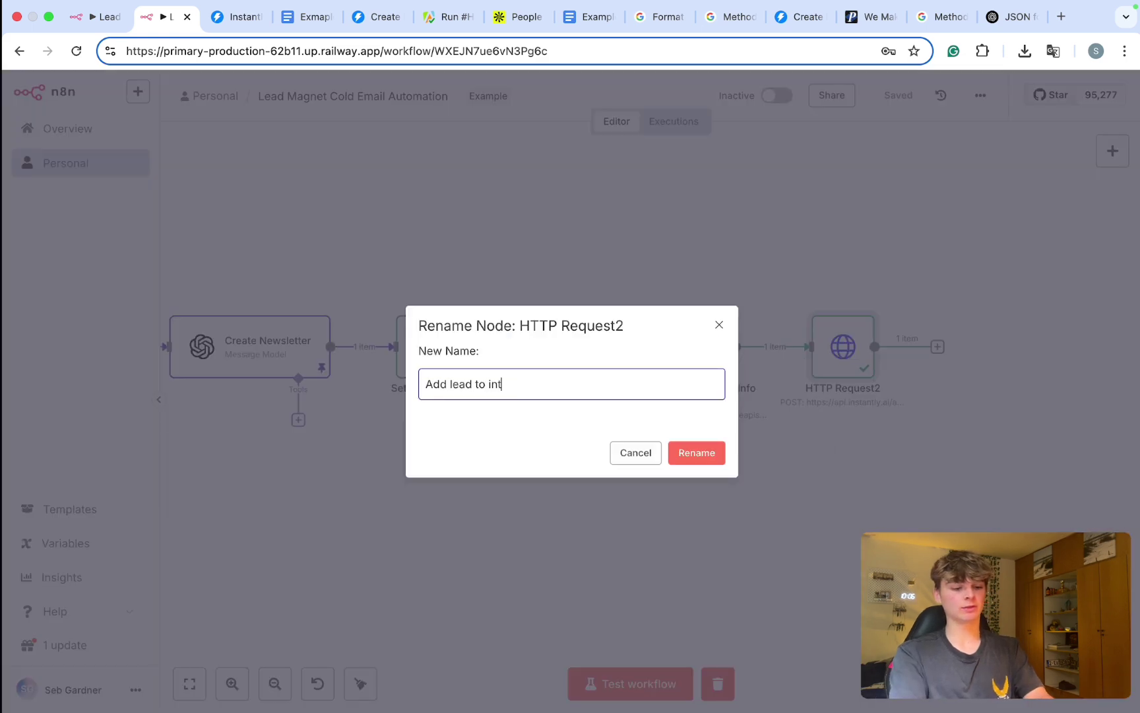
{"action": "type", "text": "tantly AI"}
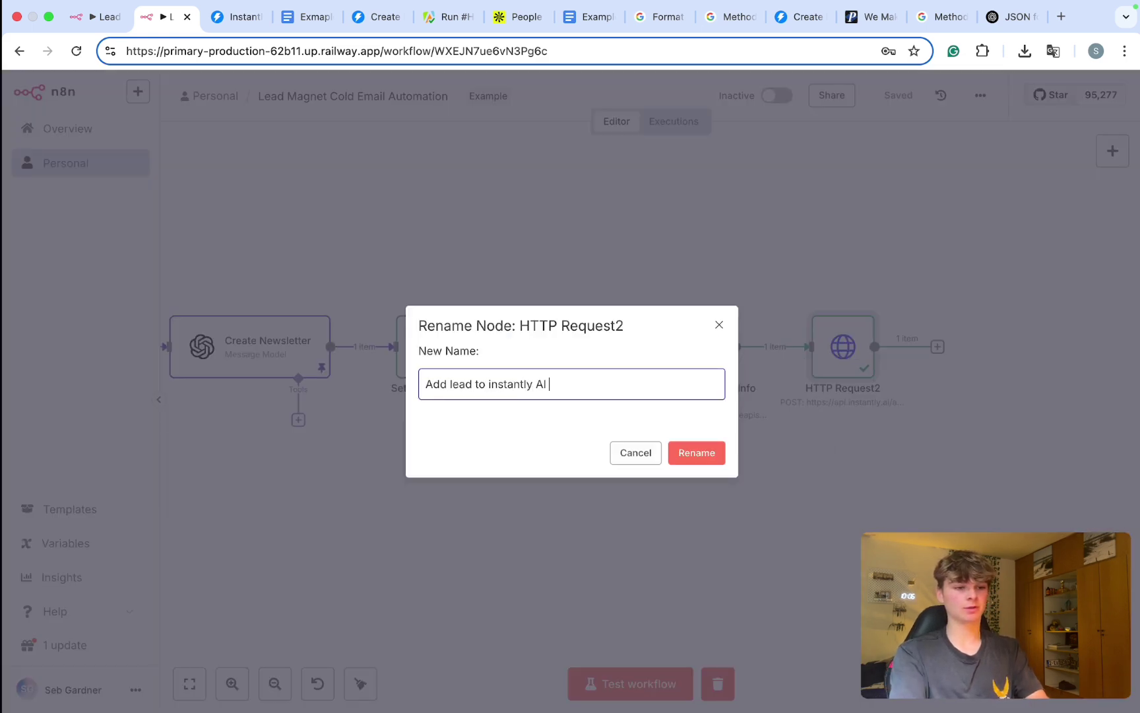
{"action": "left_click", "coordinate": [679, 451]}
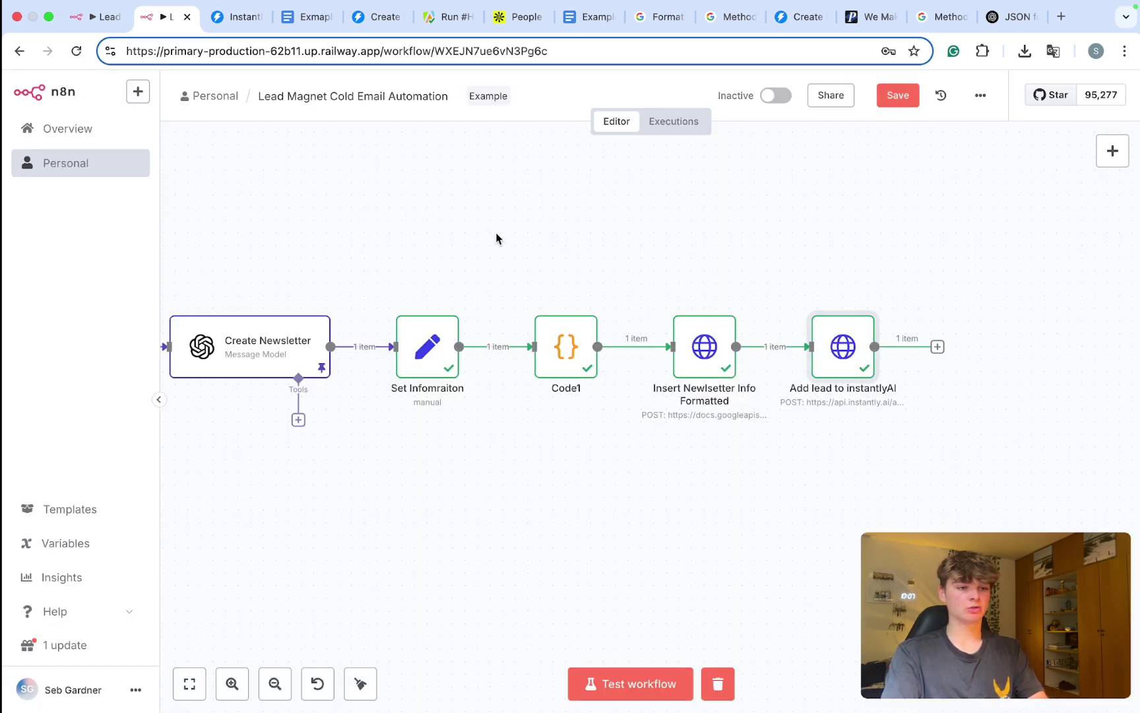
{"action": "left_click_drag", "start_coordinate": [646, 211], "coordinate": [1010, 532]}
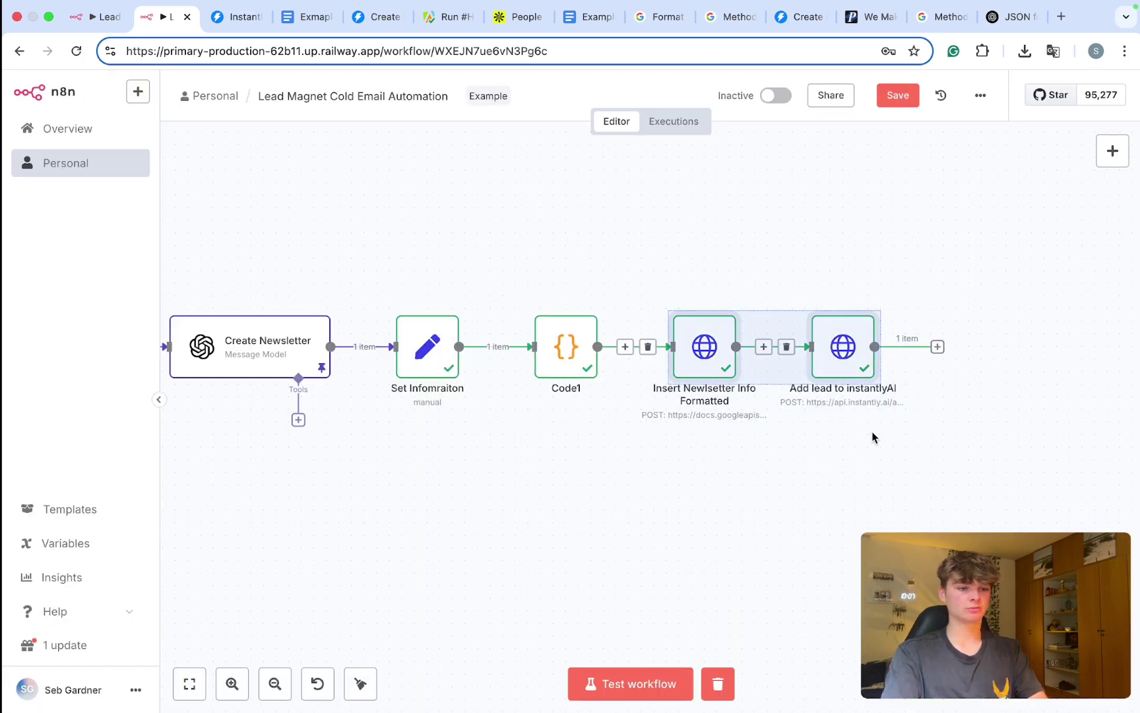
{"action": "left_click_drag", "start_coordinate": [711, 356], "coordinate": [871, 357]}
Step: Add a Google Docs 'create document' node after Code1
{"action": "left_click", "coordinate": [706, 346]}
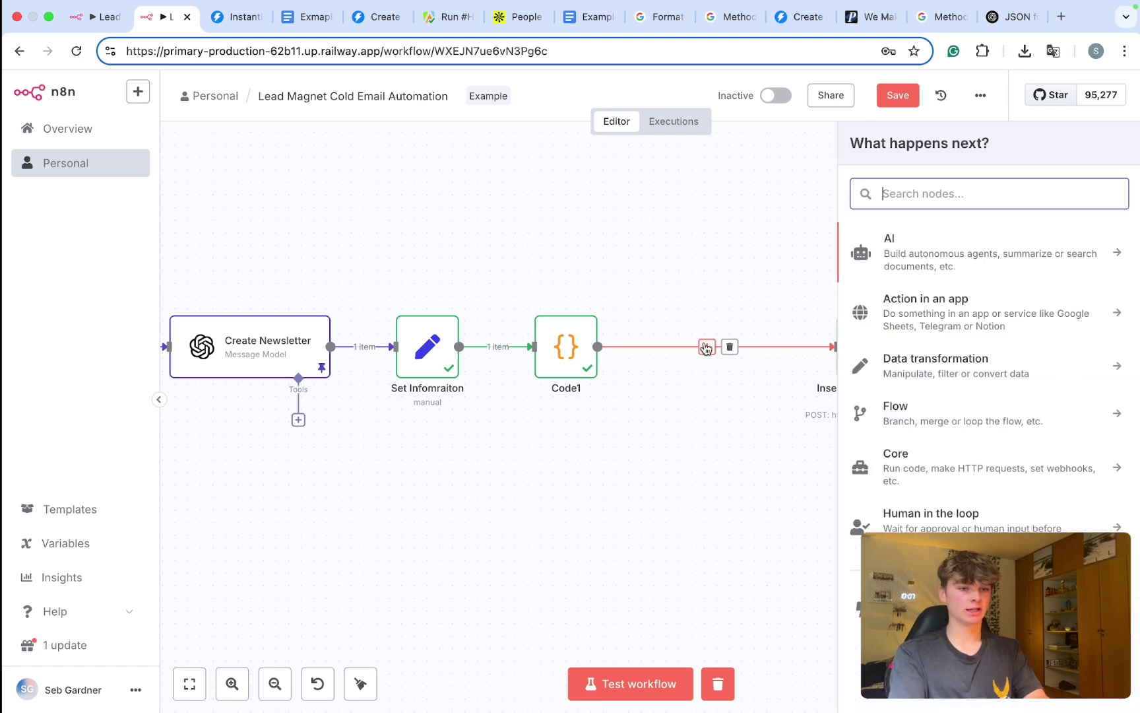
{"action": "type", "text": "docs"}
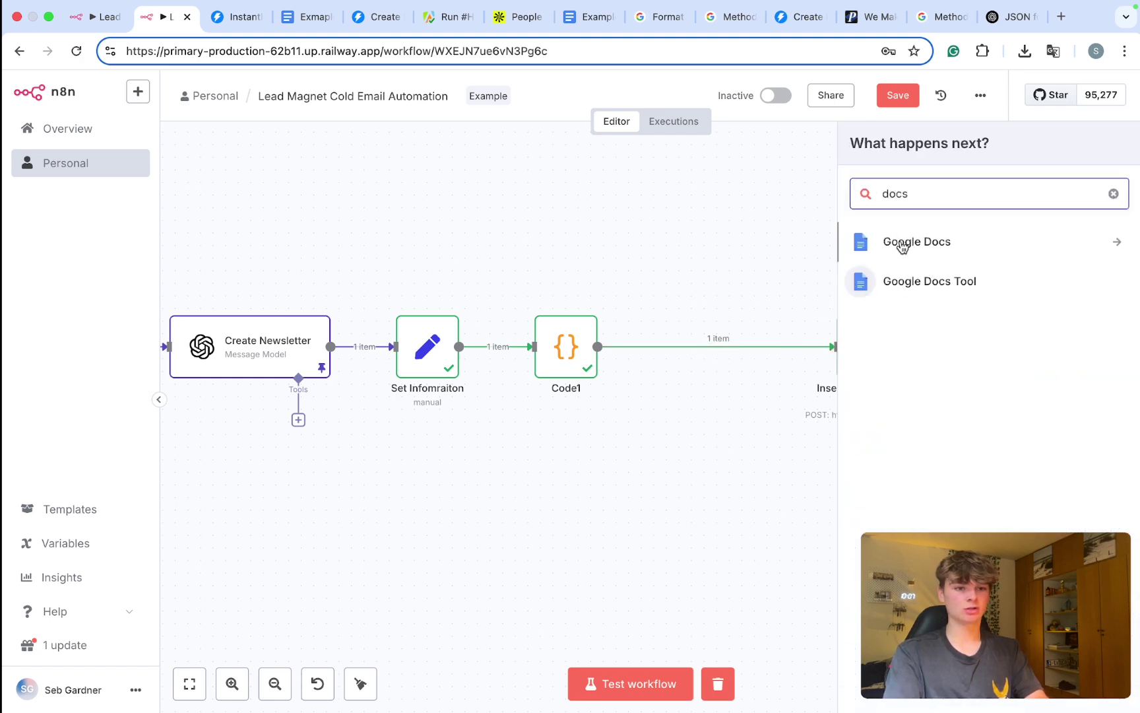
{"action": "left_click", "coordinate": [903, 248]}
{"action": "left_click", "coordinate": [899, 280]}
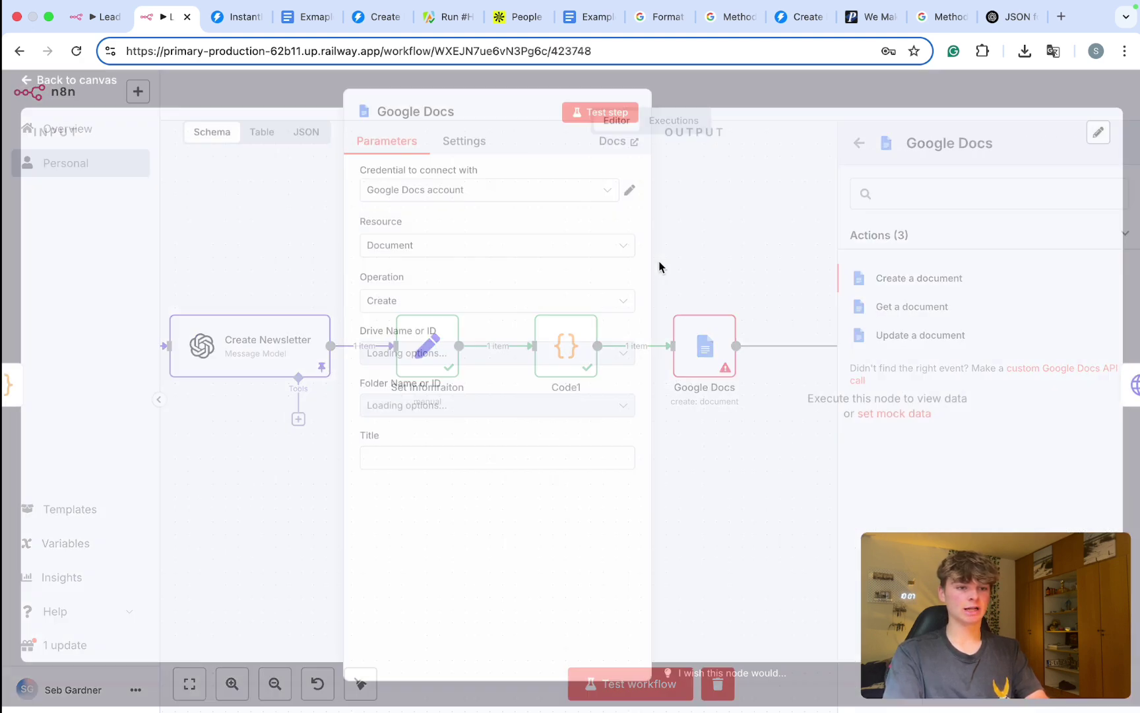
Step: Start the document title with 'Newsletter for', replacing a dragged-in newsletter field
{"action": "left_click", "coordinate": [452, 462]}
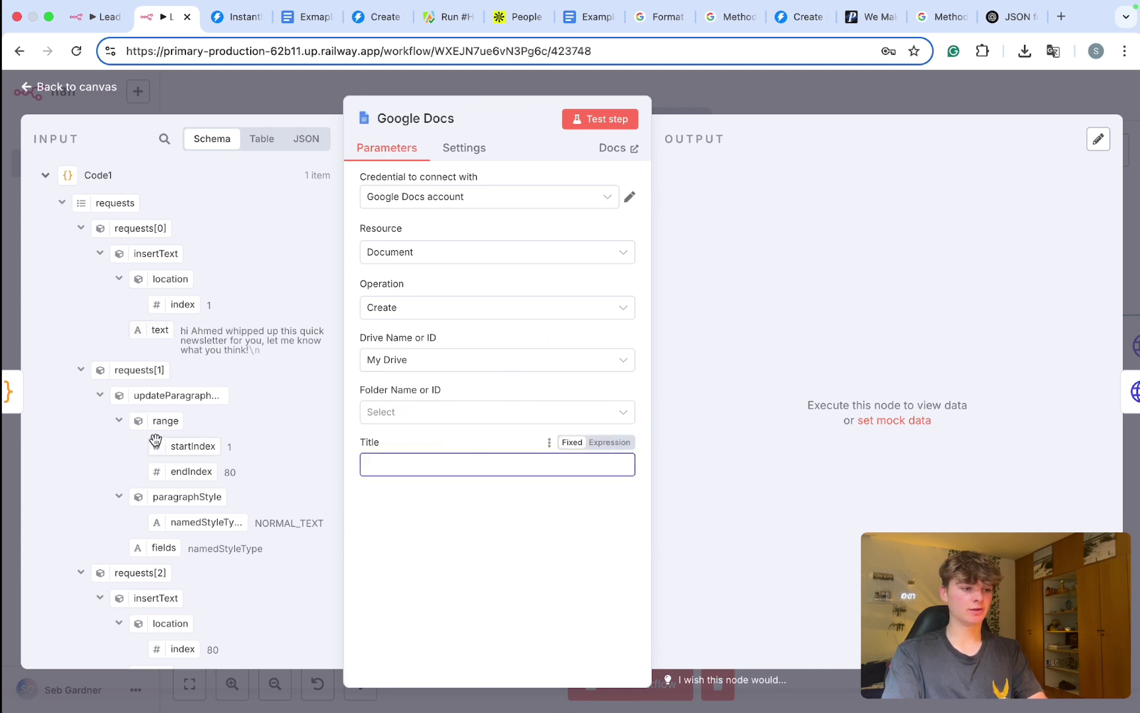
{"action": "left_click", "coordinate": [46, 177]}
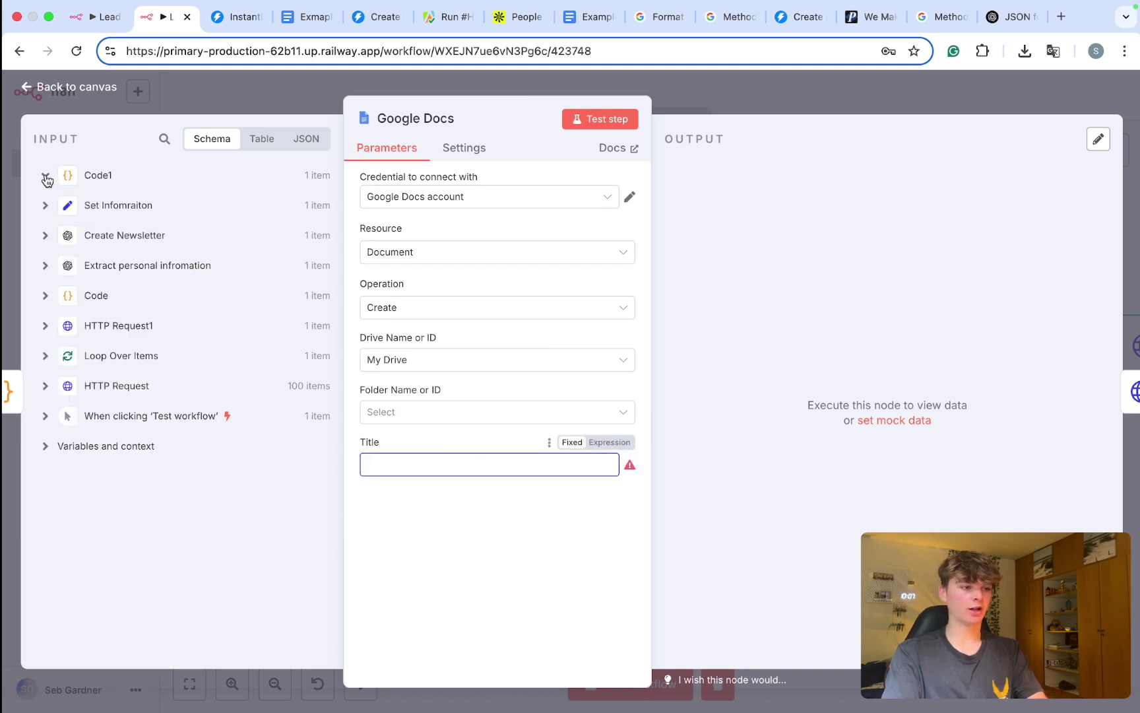
{"action": "left_click", "coordinate": [46, 236]}
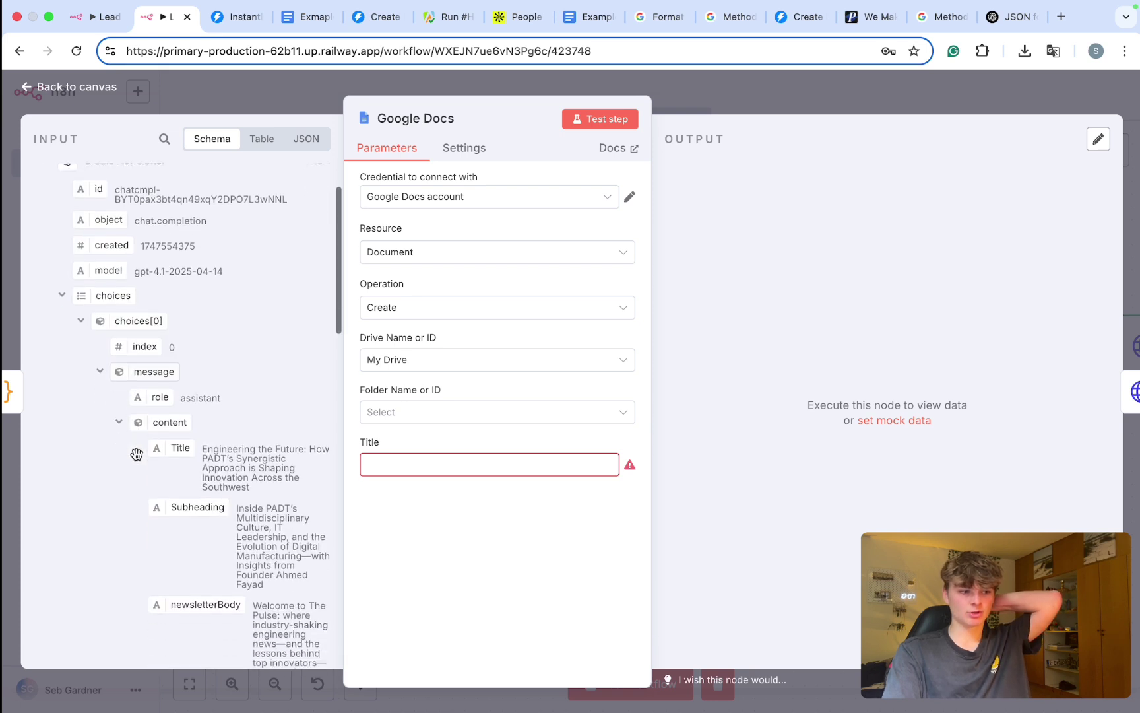
{"action": "scroll", "coordinate": [132, 422], "scroll_direction": "down", "scroll_amount": 2}
{"action": "left_click_drag", "start_coordinate": [177, 402], "coordinate": [411, 472]}
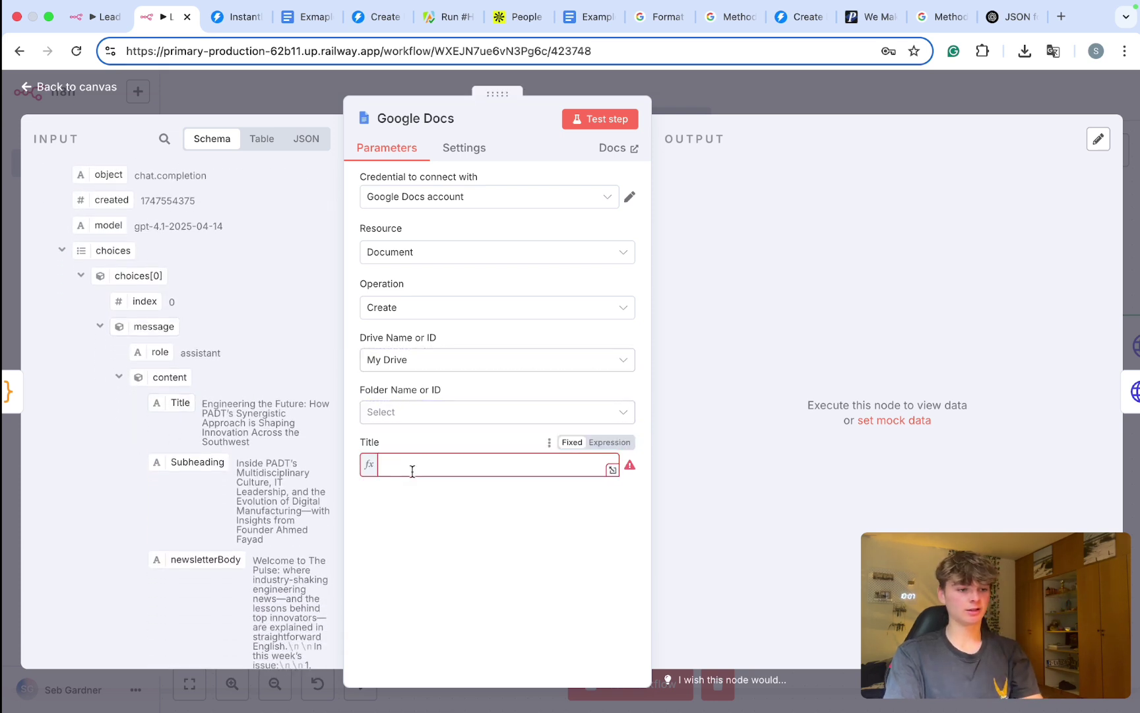
{"action": "key", "text": "super+a"}
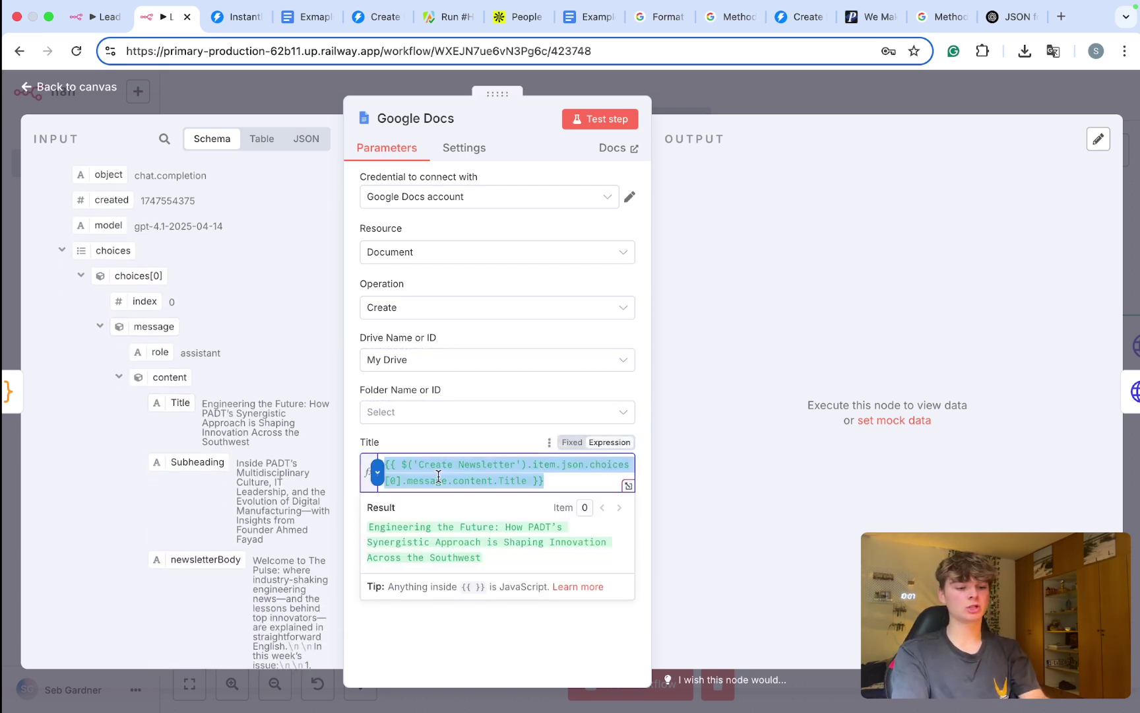
{"action": "type", "text": "Newa"}
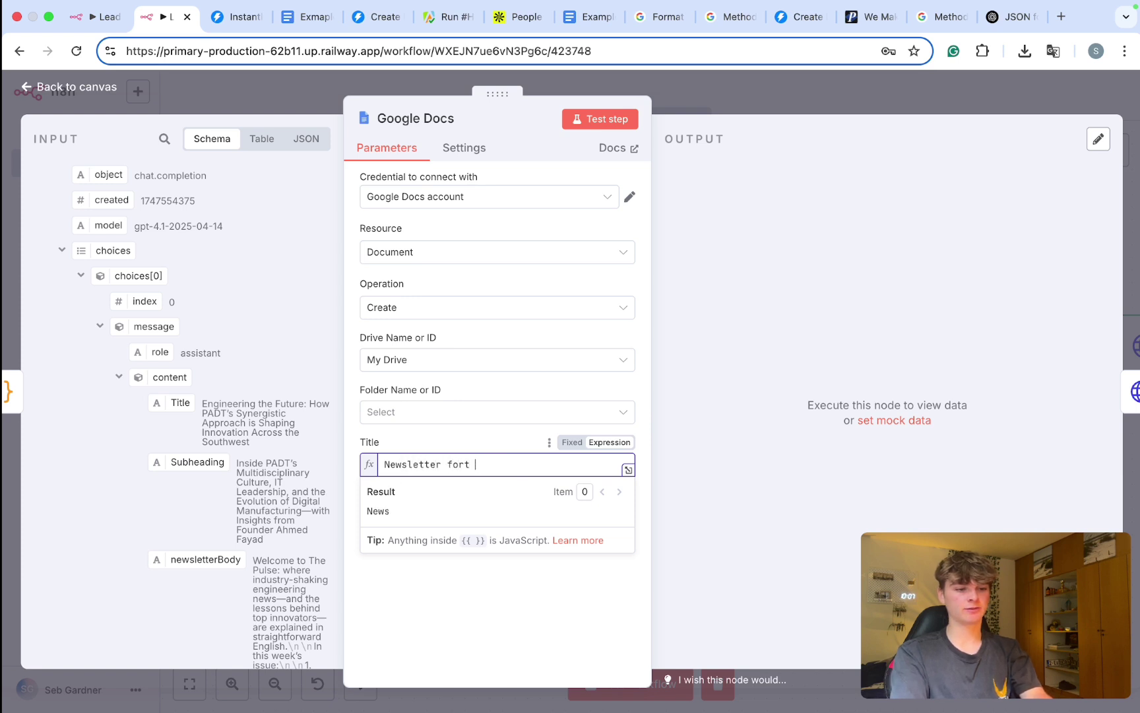
{"action": "key", "text": "BackSpace"}
{"action": "key", "text": "BackSpace"}
Step: Append the lead's first_name from HTTP Request to the document title
{"action": "scroll", "coordinate": [123, 238], "scroll_direction": "up", "scroll_amount": 3}
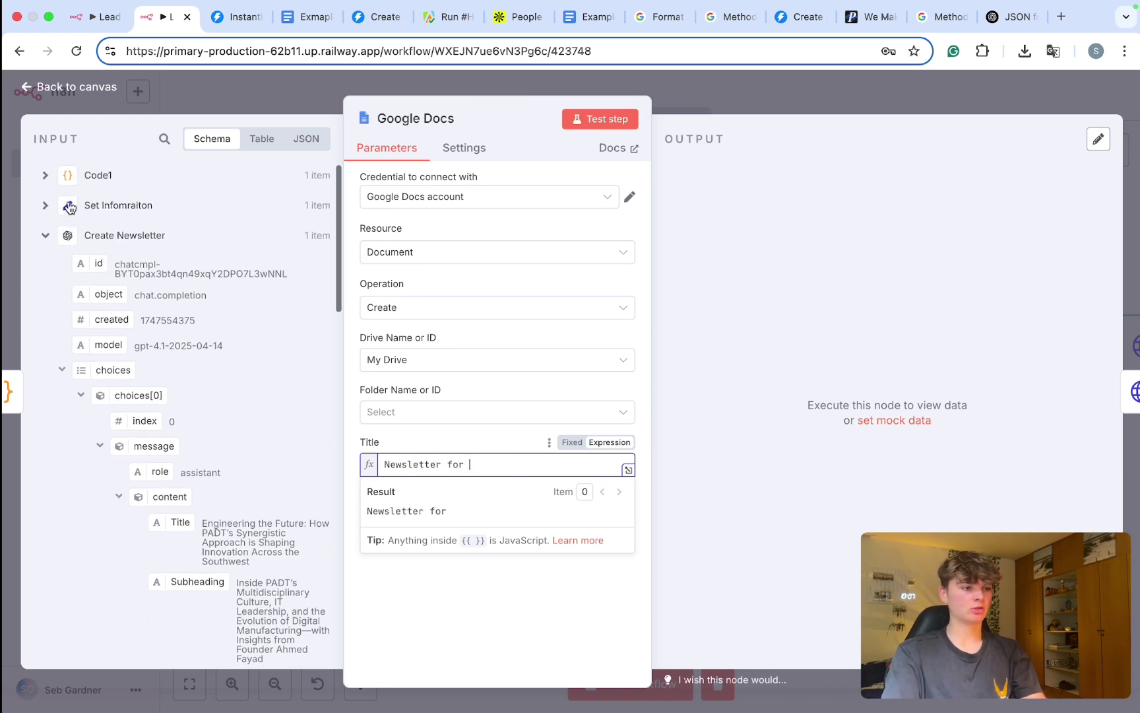
{"action": "left_click", "coordinate": [44, 236]}
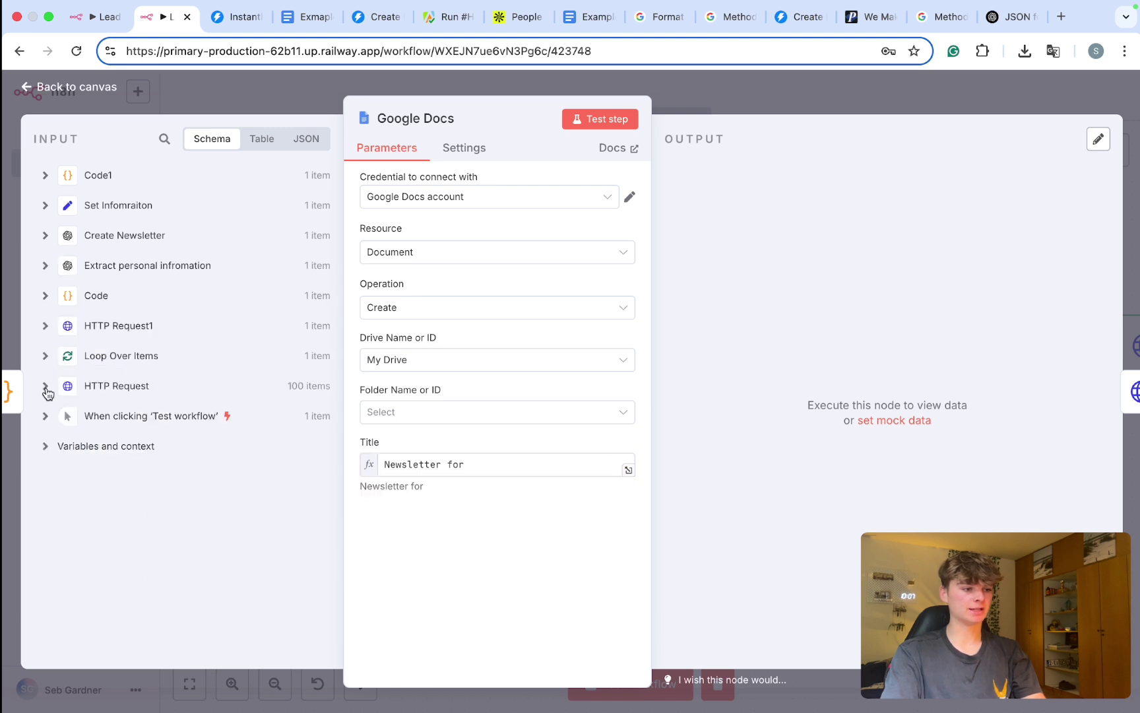
{"action": "left_click", "coordinate": [45, 387]}
{"action": "scroll", "coordinate": [120, 346], "scroll_direction": "down", "scroll_amount": 2}
{"action": "left_click_drag", "start_coordinate": [115, 350], "coordinate": [515, 474]}
{"action": "left_click", "coordinate": [469, 597]}
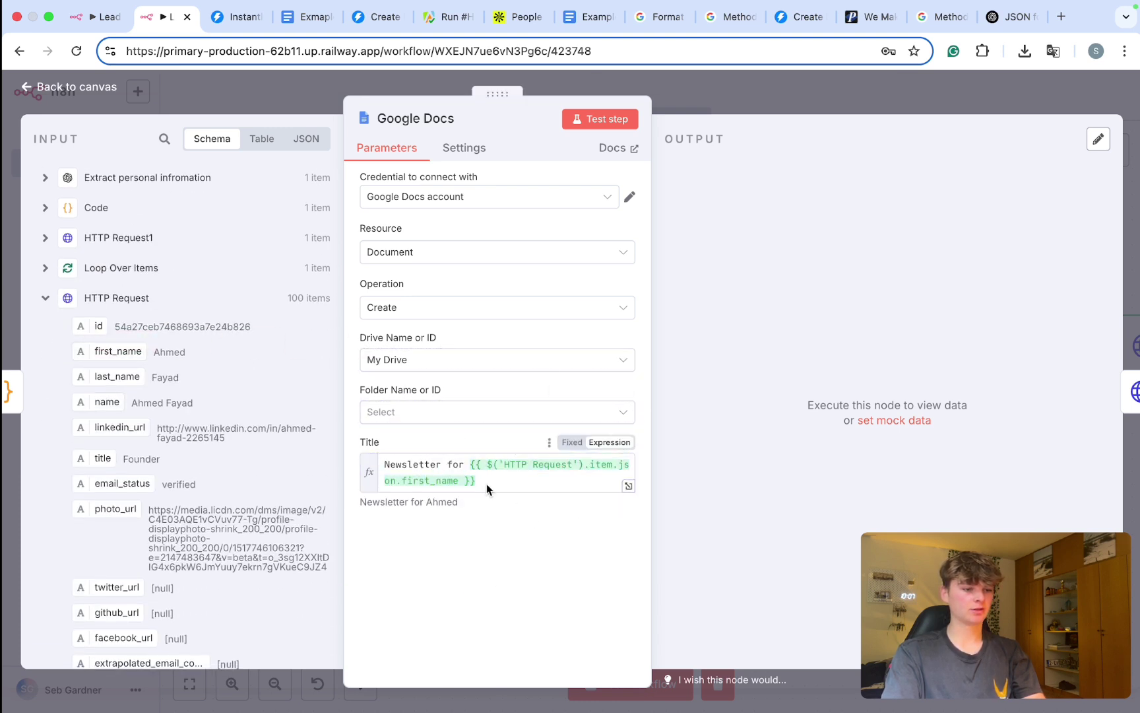
Step: Store the new document in the root Drive folder '/' and close the node
{"action": "left_click", "coordinate": [449, 412]}
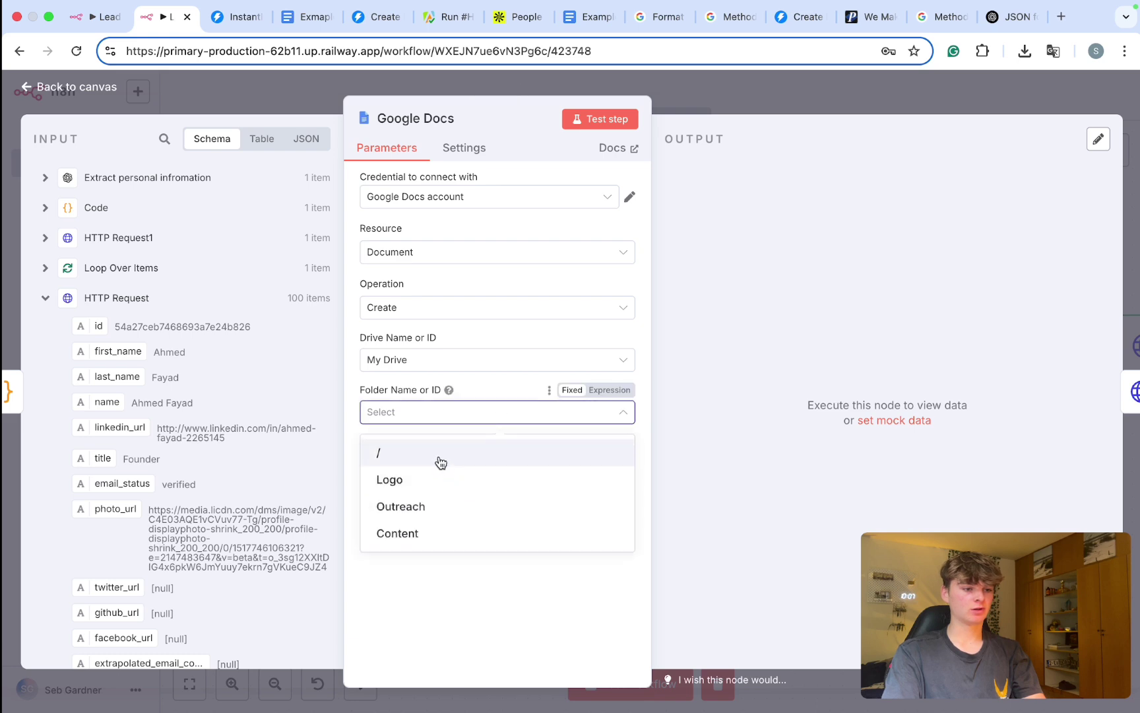
{"action": "left_click", "coordinate": [443, 455]}
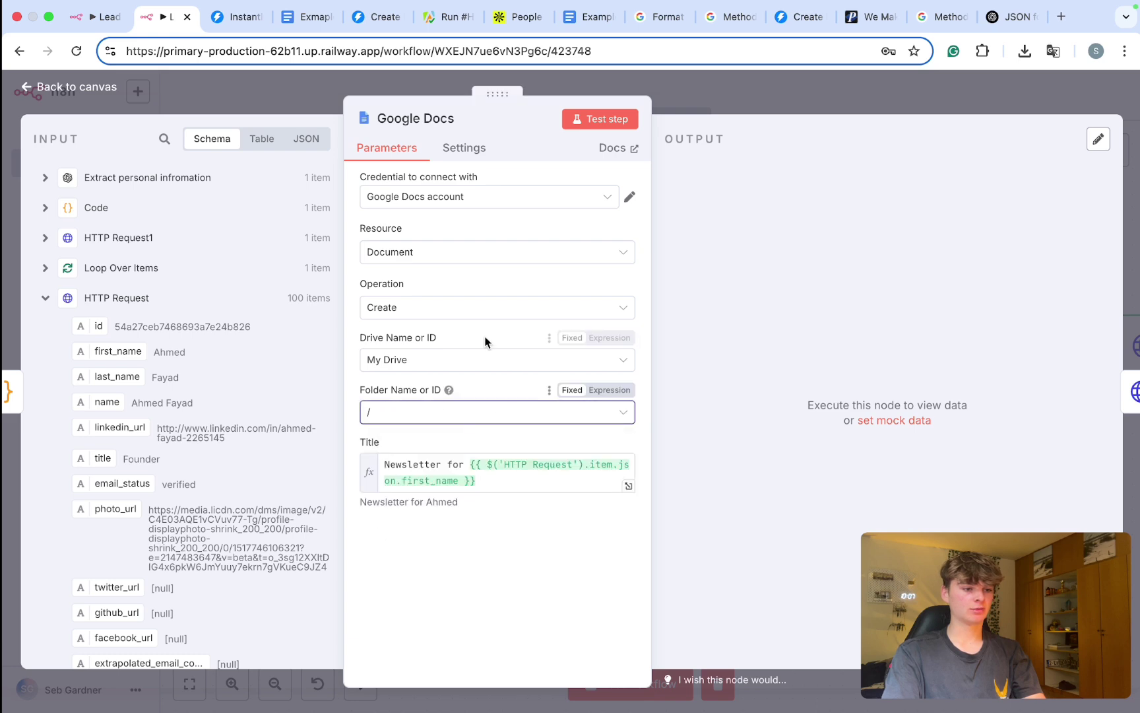
{"action": "left_click", "coordinate": [705, 106]}
Step: Rename the Google Docs node to 'Create Google Doc'
{"action": "right_click", "coordinate": [693, 367]}
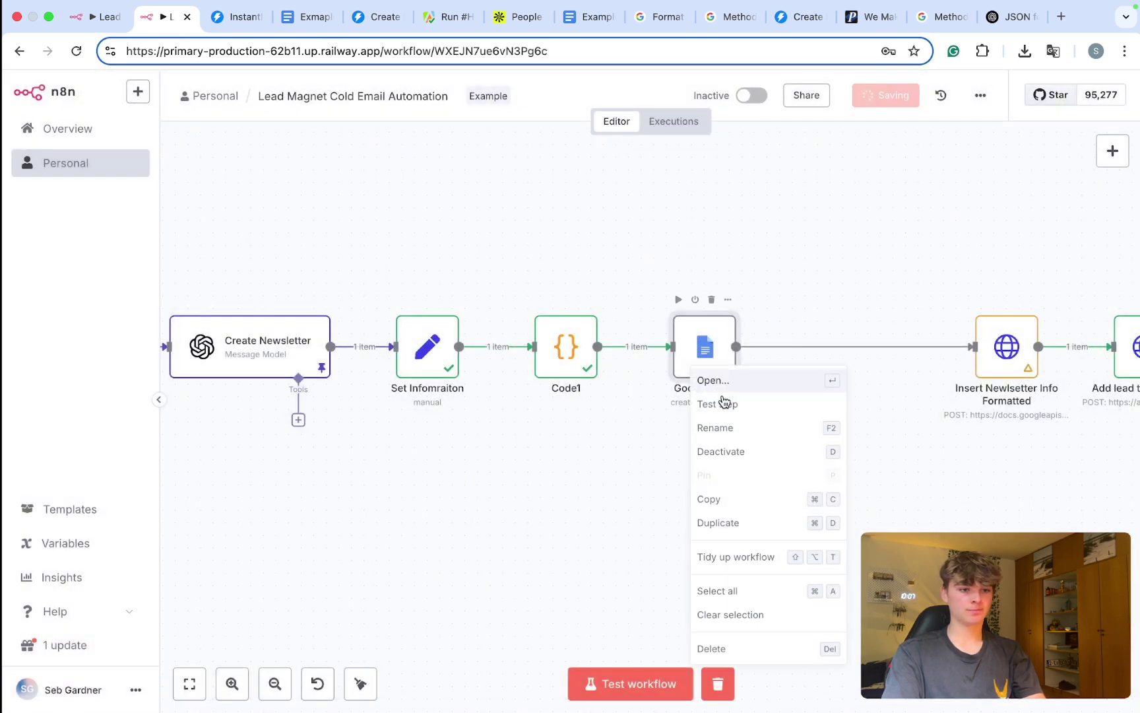
{"action": "left_click", "coordinate": [713, 428]}
{"action": "type", "text": "Create Goog"}
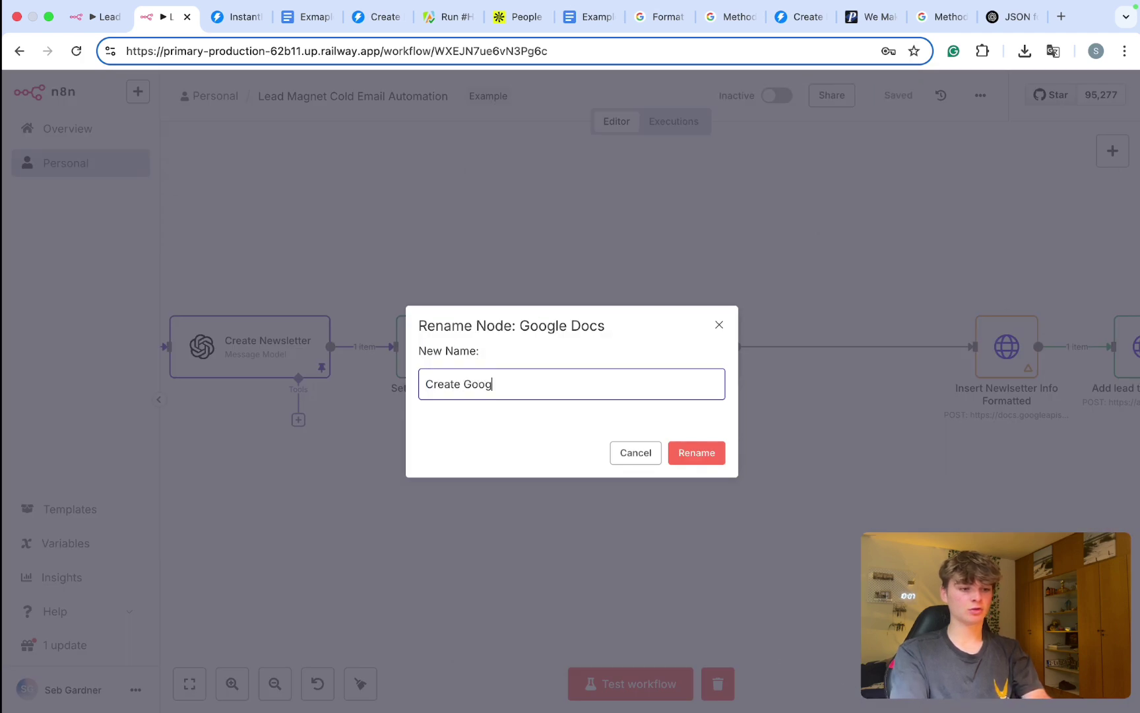
{"action": "key", "text": "BackSpace"}
{"action": "key", "text": "BackSpace"}
{"action": "type", "text": "Doc"}
{"action": "left_click", "coordinate": [717, 461]}
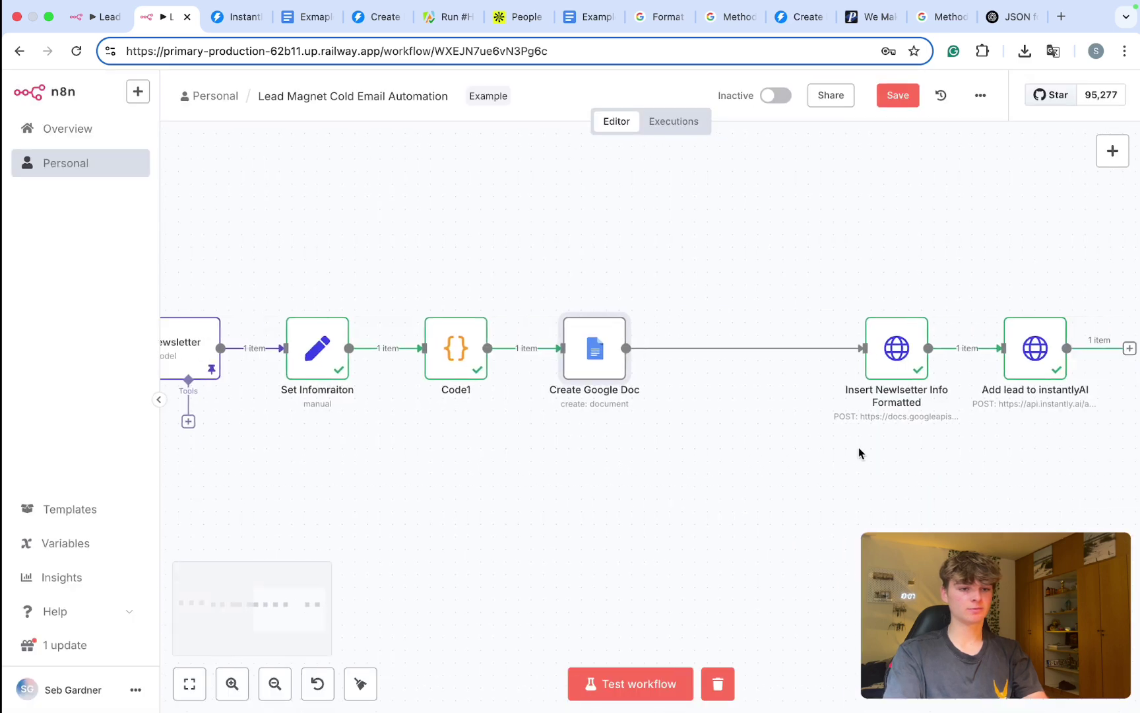
Step: Move the two HTTP nodes beside Create Google Doc and save the workflow
{"action": "left_click_drag", "start_coordinate": [960, 403], "coordinate": [833, 377]}
{"action": "left_click", "coordinate": [669, 466]}
{"action": "key", "text": "ctrl+s"}
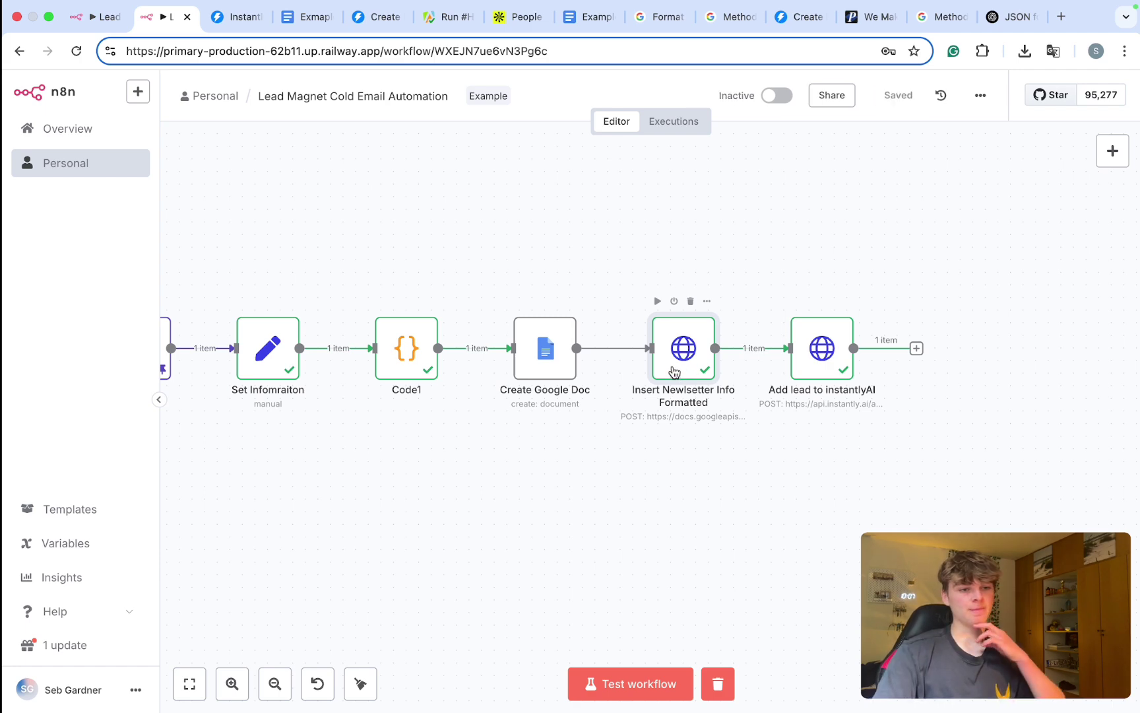
Step: Review the Insert Newsletter Info Formatted JSON body, leaving requests as $json.requests
{"action": "double_click", "coordinate": [672, 365]}
{"action": "scroll", "coordinate": [463, 363], "scroll_direction": "down", "scroll_amount": 5}
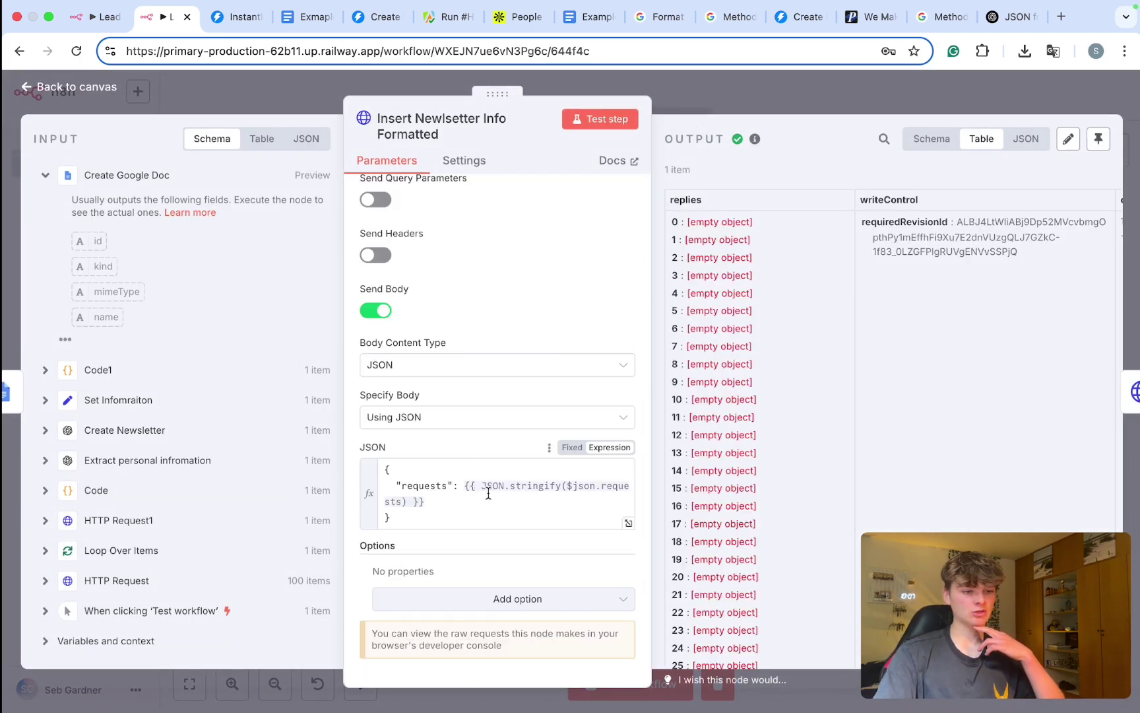
{"action": "left_click", "coordinate": [582, 484]}
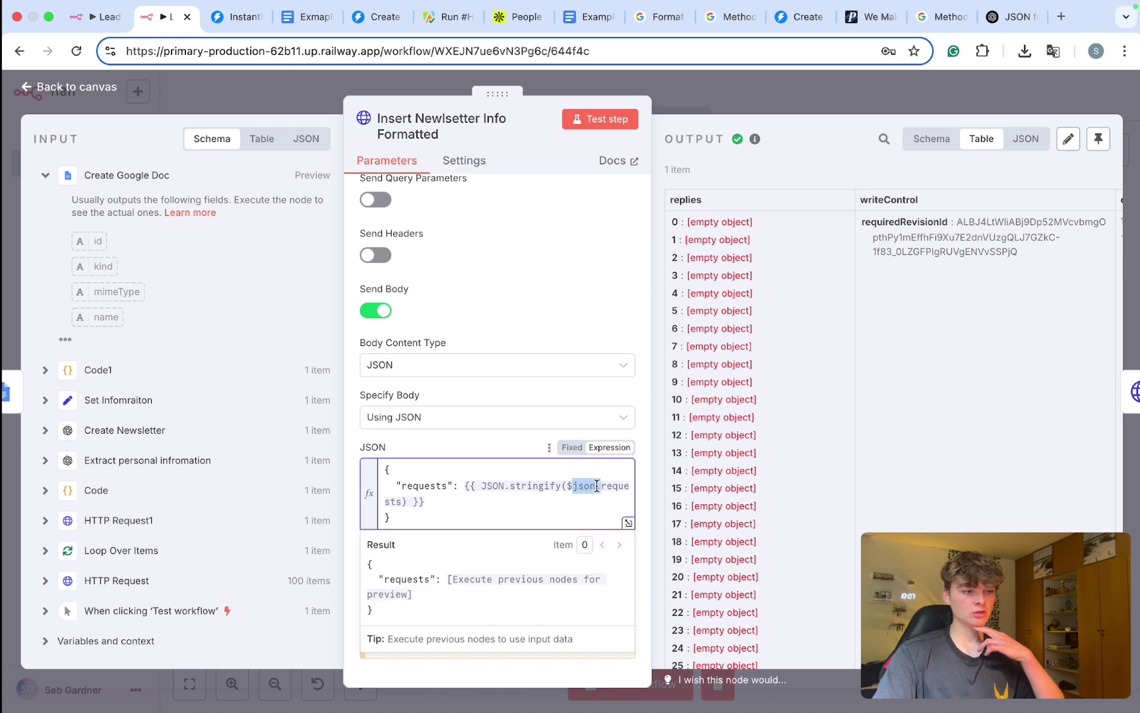
{"action": "left_click", "coordinate": [491, 421]}
{"action": "left_click", "coordinate": [484, 420]}
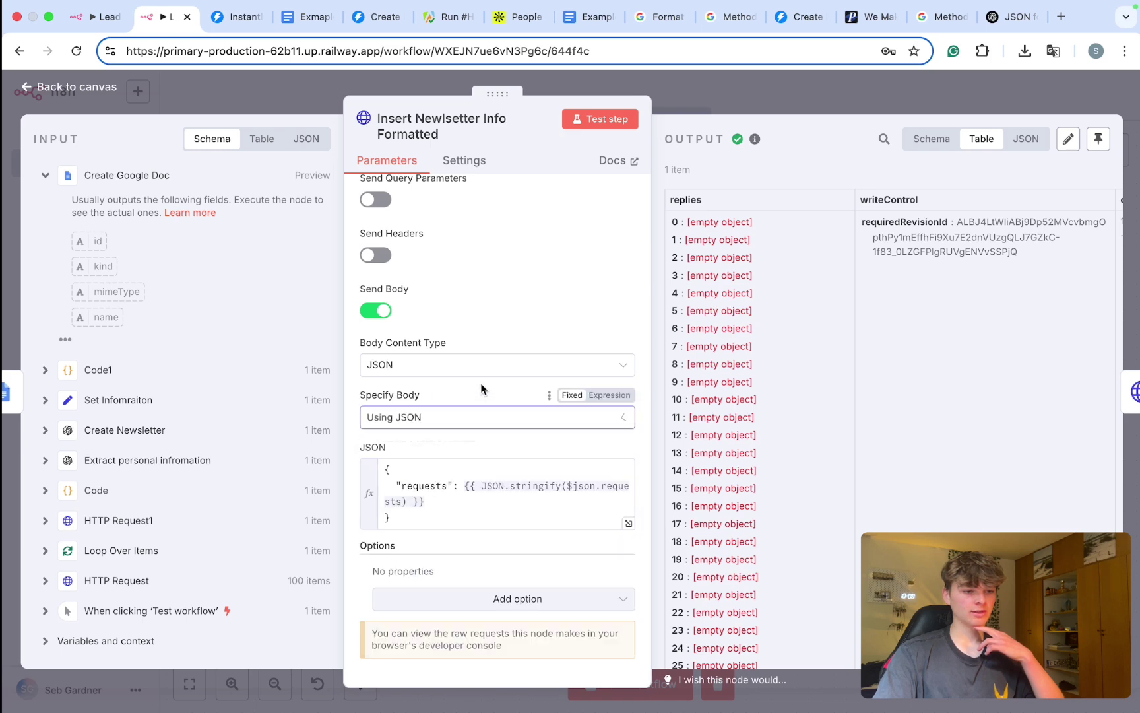
{"action": "scroll", "coordinate": [485, 510], "scroll_direction": "up", "scroll_amount": 5}
{"action": "scroll", "coordinate": [483, 516], "scroll_direction": "down", "scroll_amount": 5}
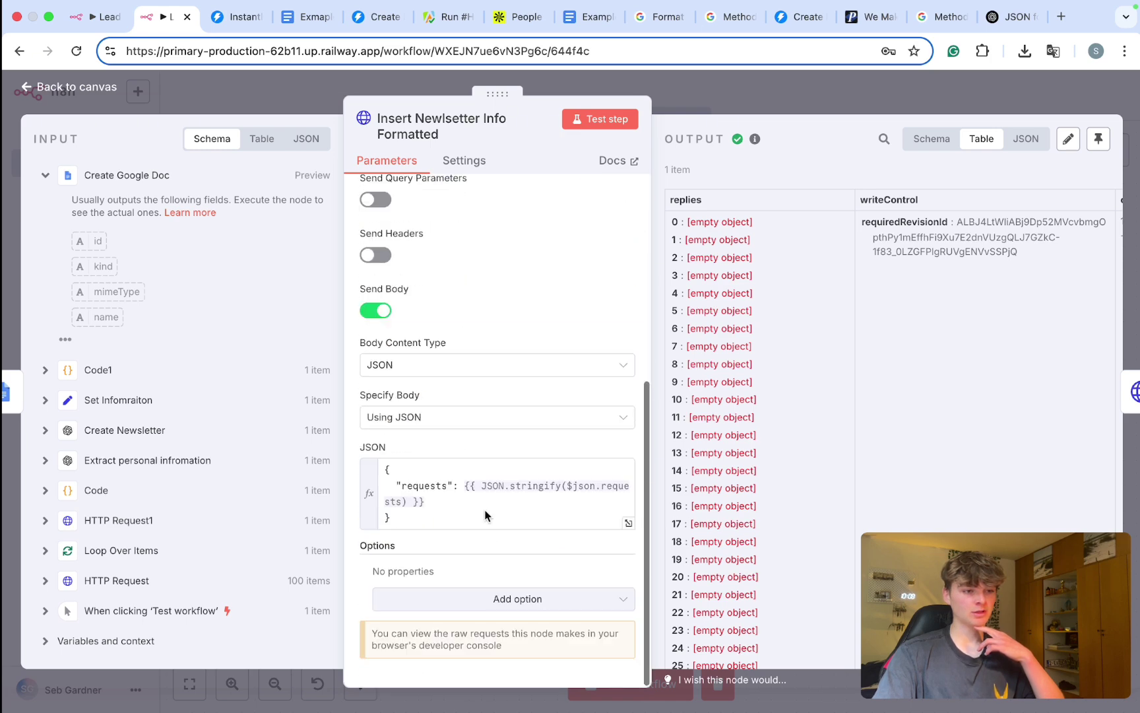
{"action": "left_click", "coordinate": [571, 486]}
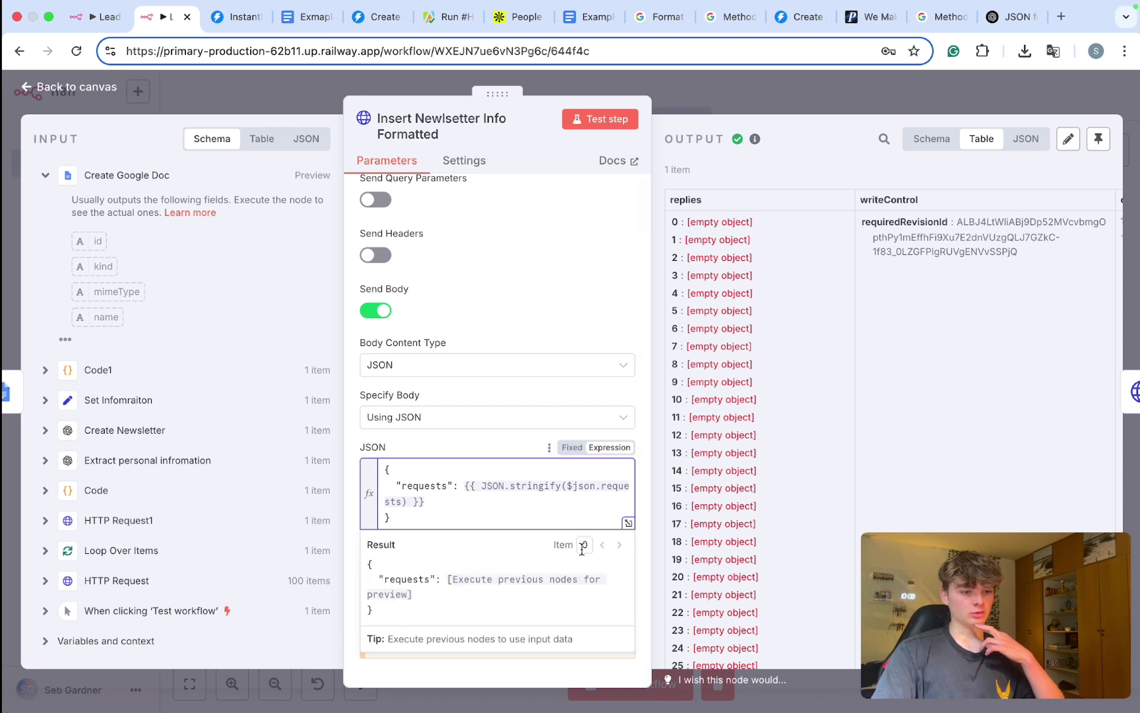
{"action": "key", "text": "BackSpace"}
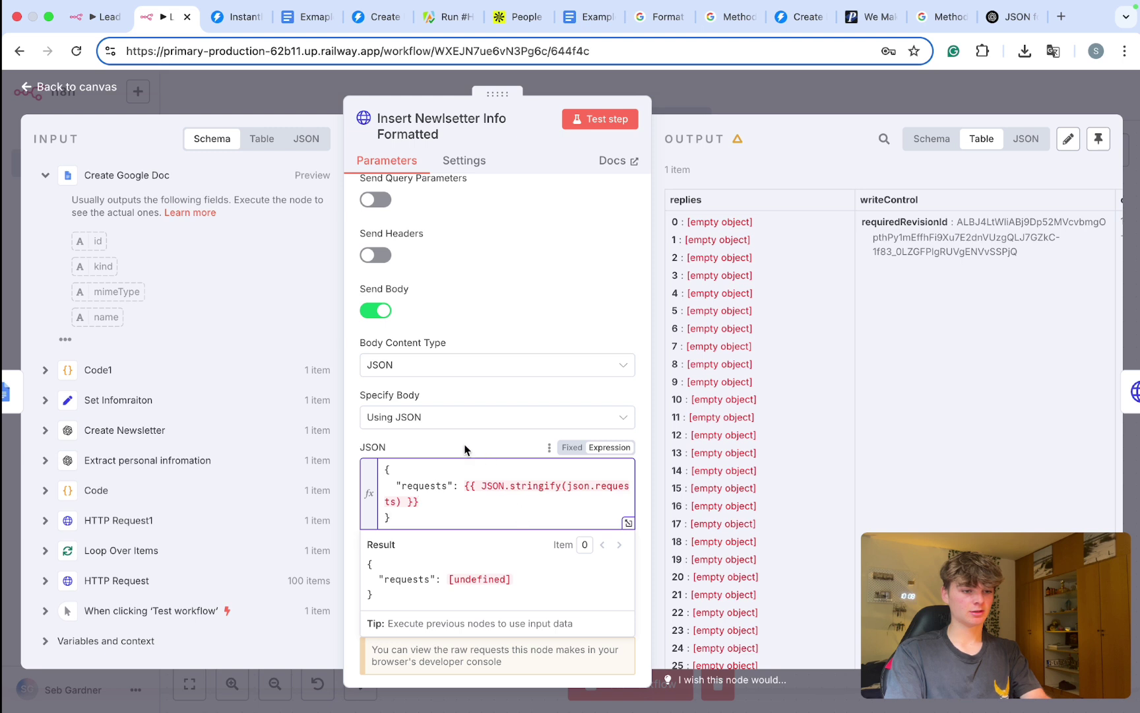
{"action": "type", "text": "$node(\"Code1\")."}
{"action": "key", "text": "BackSpace"}
{"action": "key", "text": "BackSpace"}
{"action": "key", "text": "BackSpace"}
{"action": "key", "text": "BackSpace"}
{"action": "key", "text": "BackSpace"}
{"action": "key", "text": "BackSpace"}
{"action": "key", "text": "BackSpace"}
{"action": "key", "text": "BackSpace"}
{"action": "key", "text": "BackSpace"}
{"action": "key", "text": "BackSpace"}
{"action": "key", "text": "BackSpace"}
{"action": "key", "text": "BackSpace"}
{"action": "key", "text": "BackSpace"}
{"action": "key", "text": "BackSpace"}
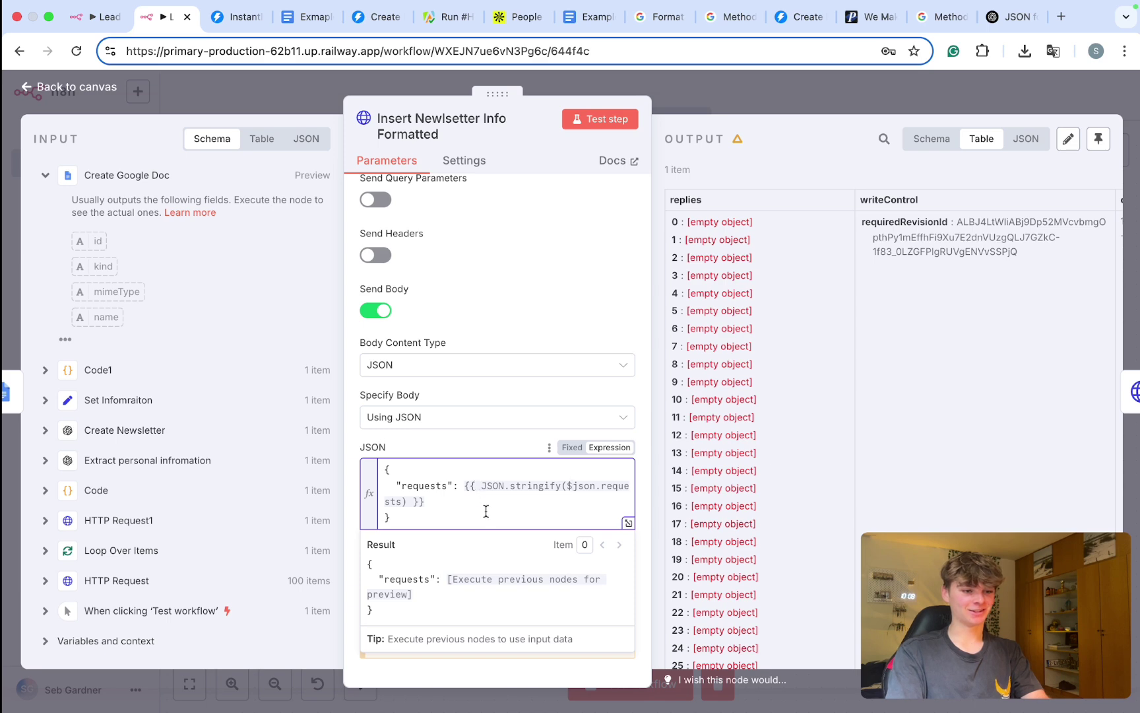
{"action": "left_click", "coordinate": [499, 432]}
Step: Run the full workflow test; Create Google Doc succeeds but the newsletter insert fails
{"action": "key", "text": "Escape"}
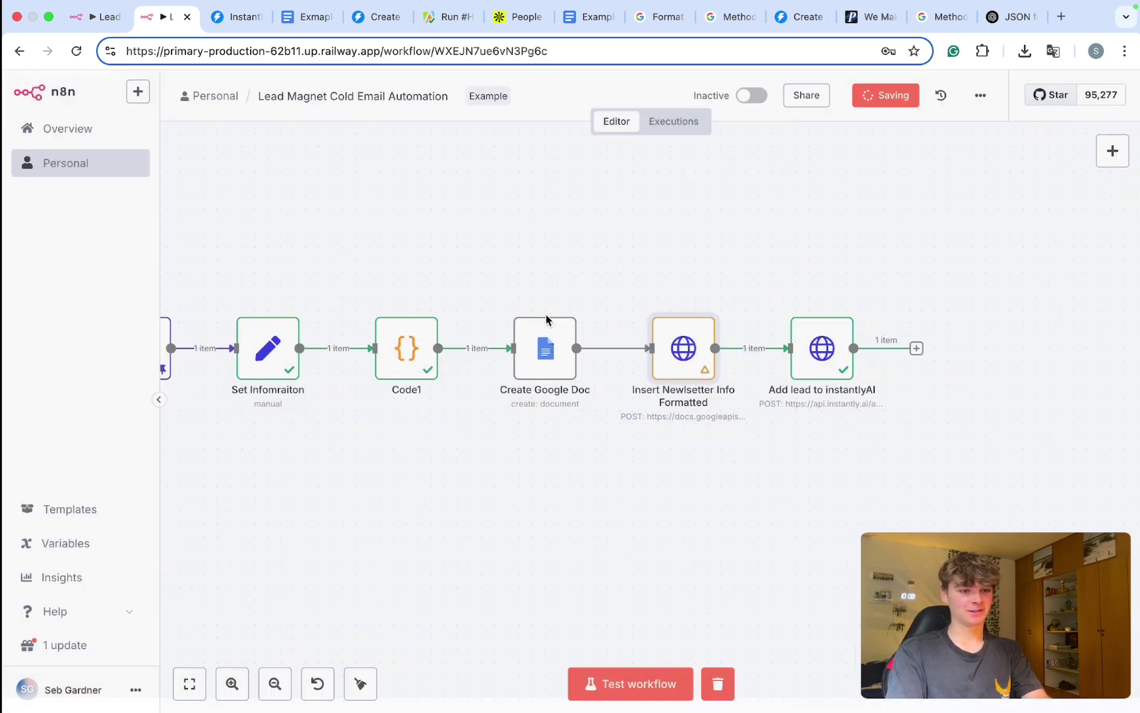
{"action": "scroll", "coordinate": [563, 413], "scroll_direction": "right", "scroll_amount": 1}
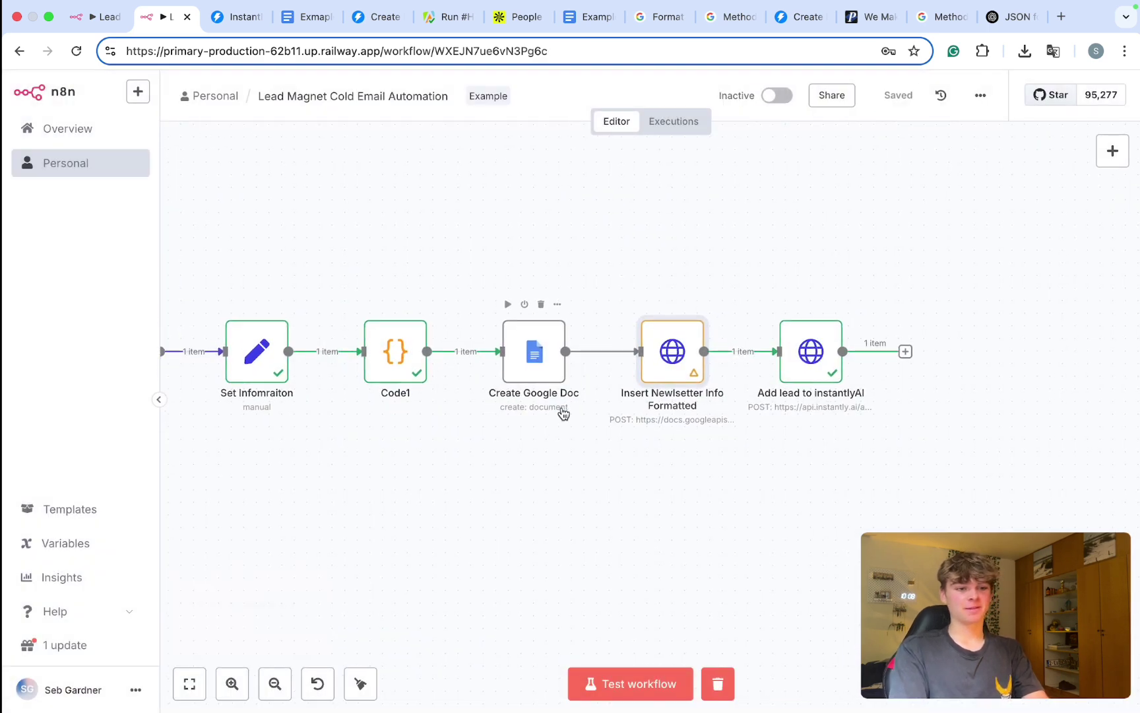
{"action": "key", "text": "super+Return"}
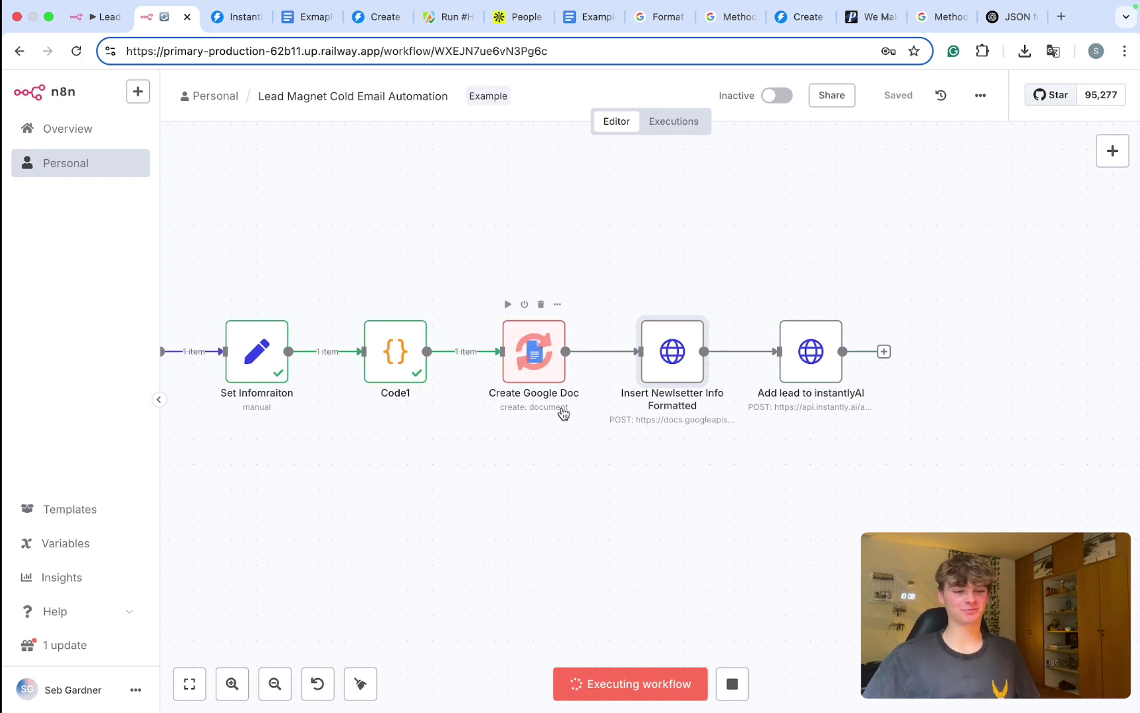
Step: Replace the JSON body's requests expression with JSON.stringify($('Code1').item.json.requests)
{"action": "double_click", "coordinate": [661, 361]}
{"action": "scroll", "coordinate": [473, 362], "scroll_direction": "down", "scroll_amount": 5}
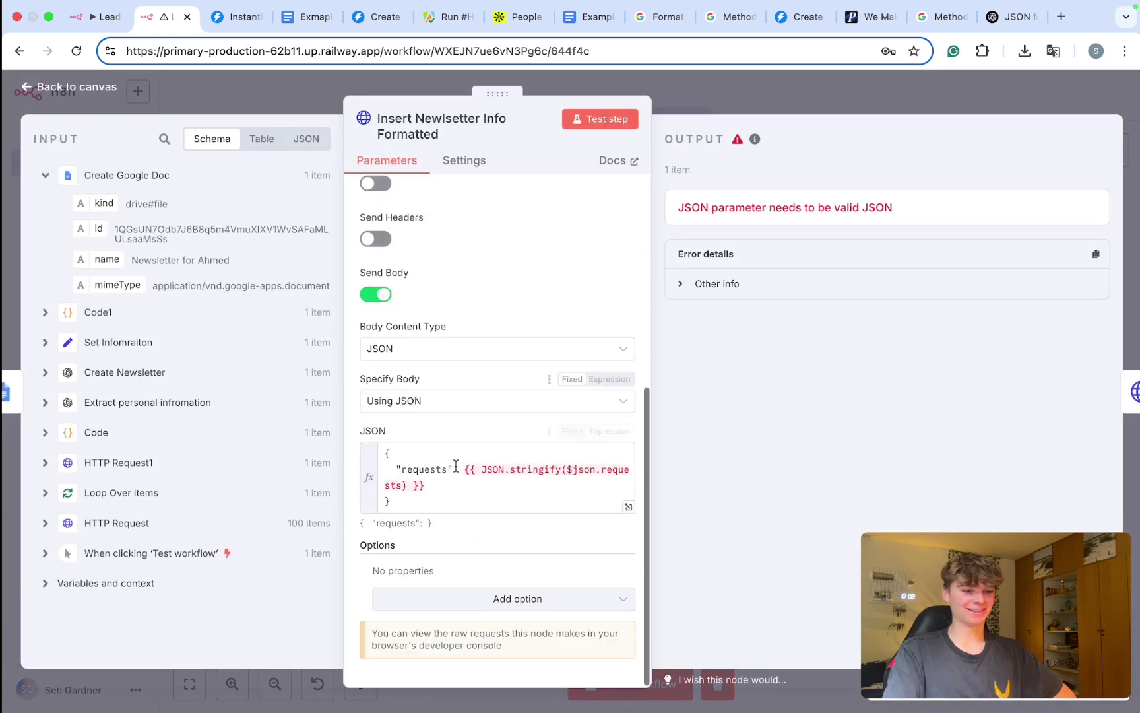
{"action": "left_click", "coordinate": [426, 487]}
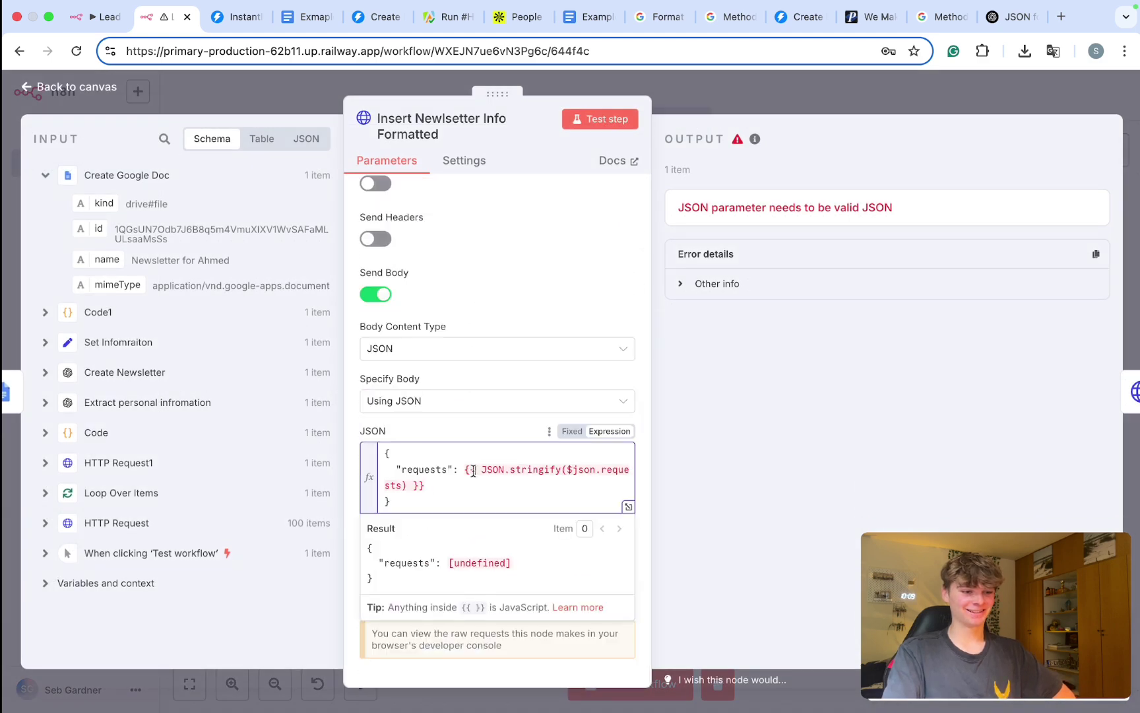
{"action": "left_click_drag", "start_coordinate": [452, 479], "coordinate": [377, 471]}
{"action": "key", "text": "BackSpace"}
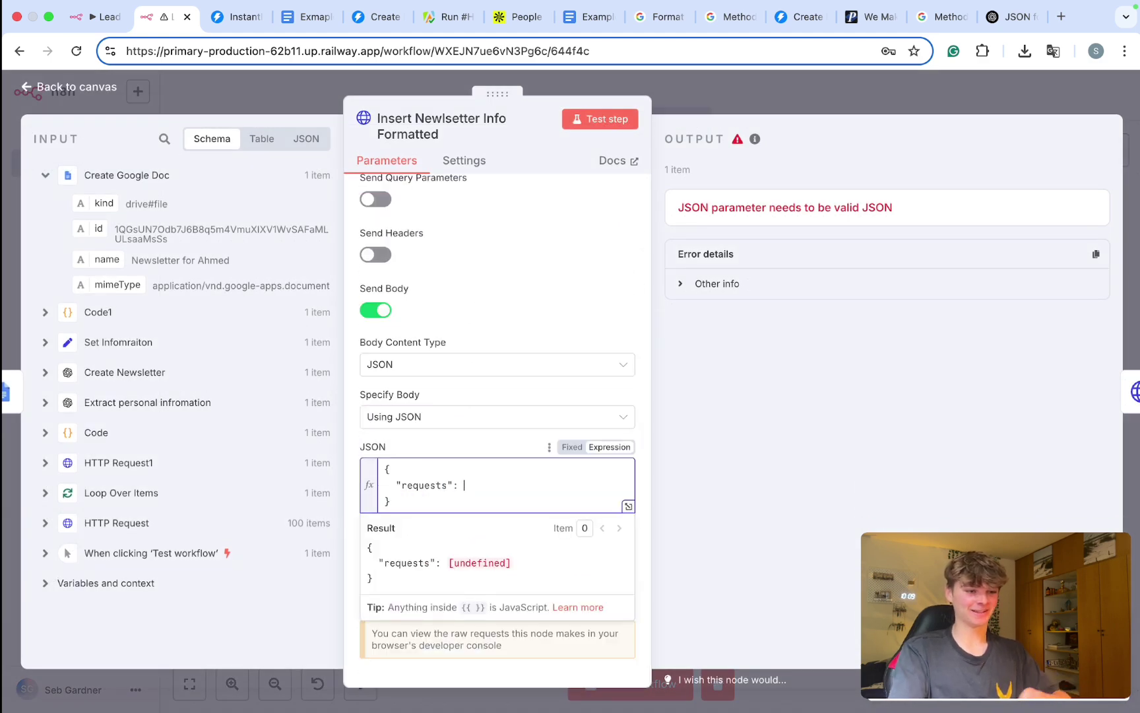
{"action": "left_click", "coordinate": [77, 319]}
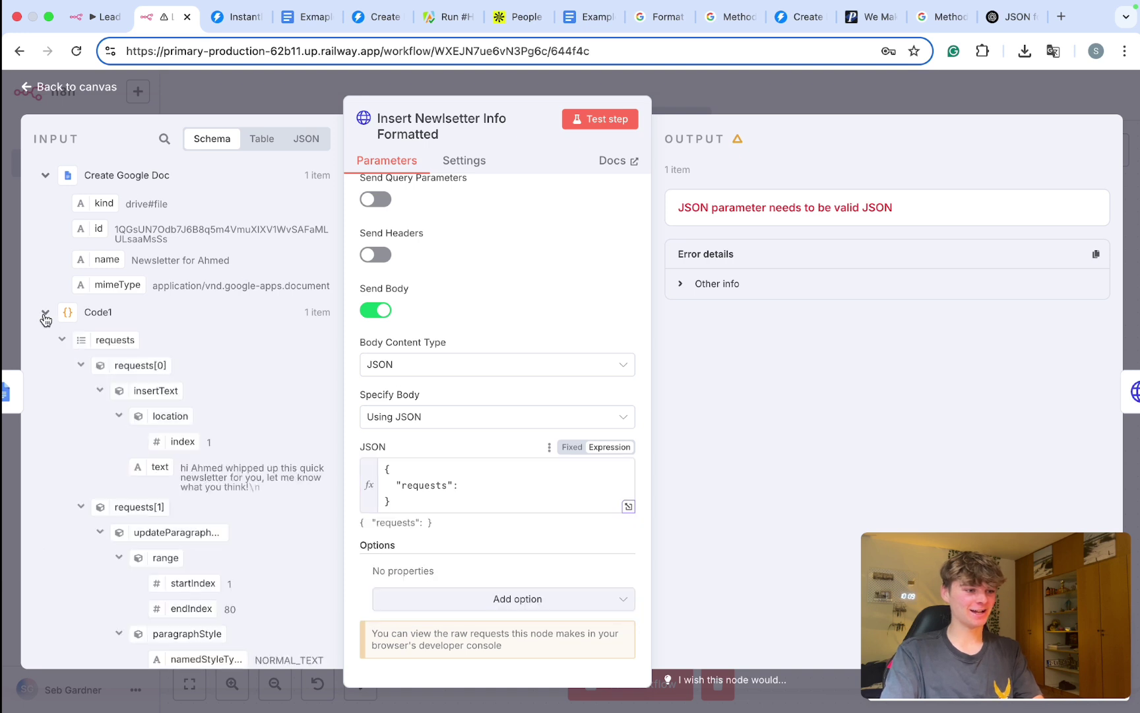
{"action": "left_click_drag", "start_coordinate": [95, 342], "coordinate": [488, 495]}
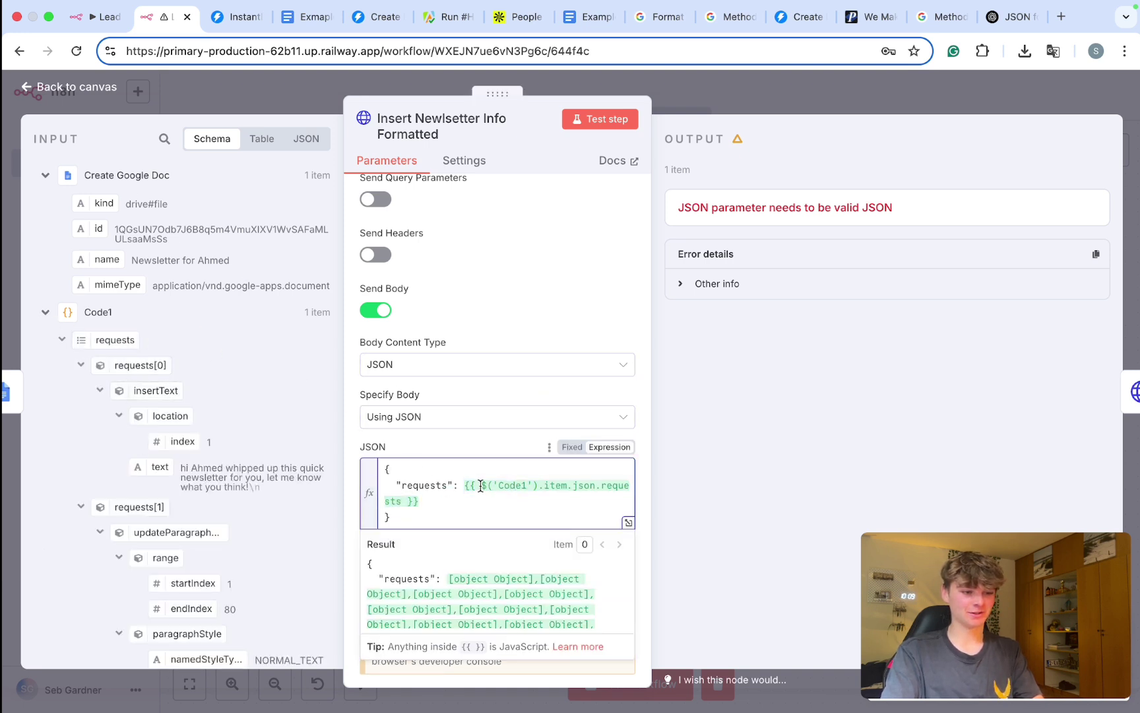
{"action": "type", "text": "JSON.s"}
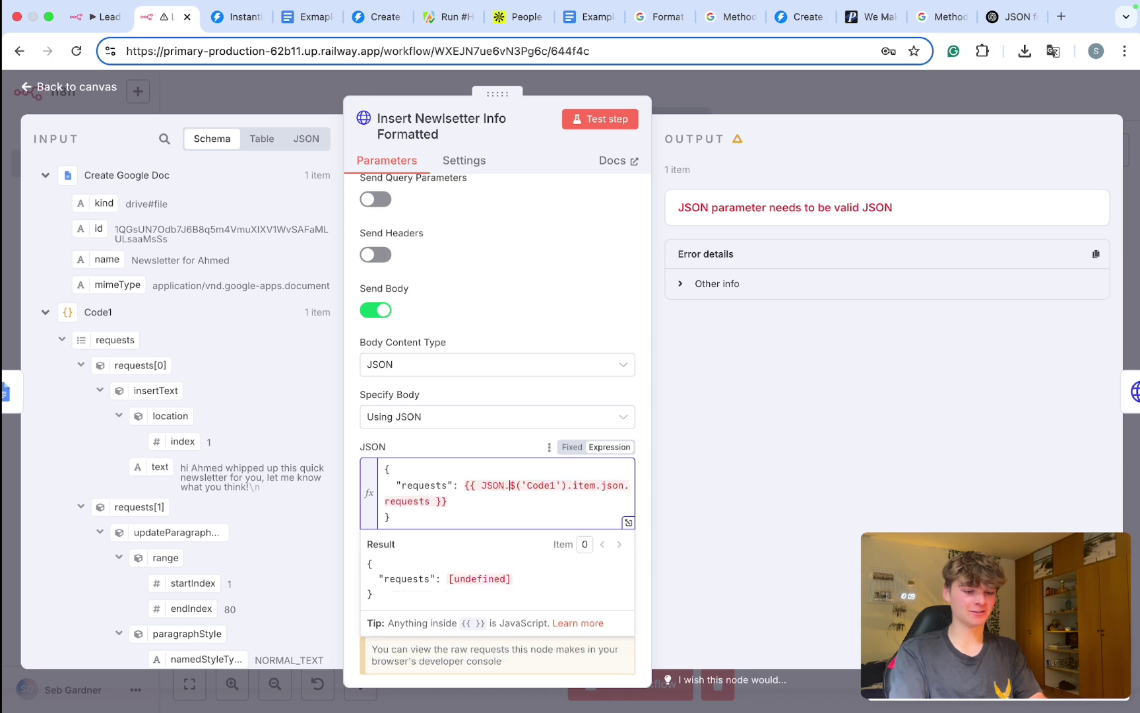
{"action": "type", "text": "tringify("}
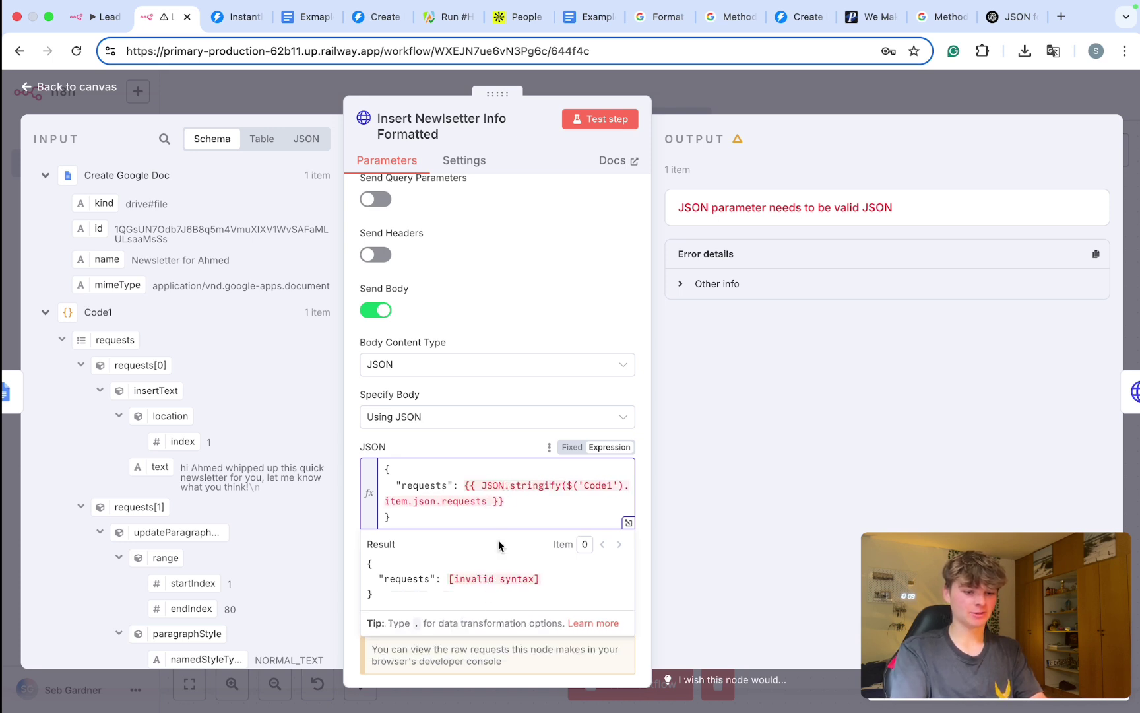
{"action": "left_click", "coordinate": [489, 500]}
{"action": "type", "text": ")"}
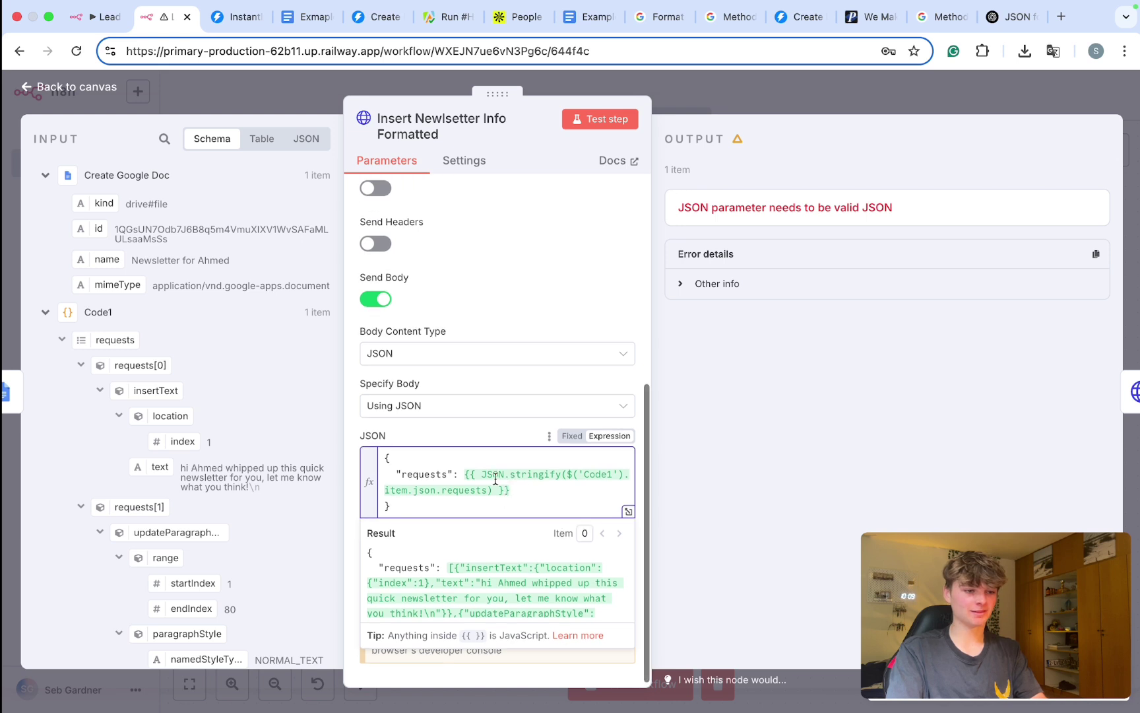
Step: Delete the hardcoded document ID from the batchUpdate request URL
{"action": "left_click", "coordinate": [465, 445]}
{"action": "scroll", "coordinate": [465, 445], "scroll_direction": "up", "scroll_amount": 5}
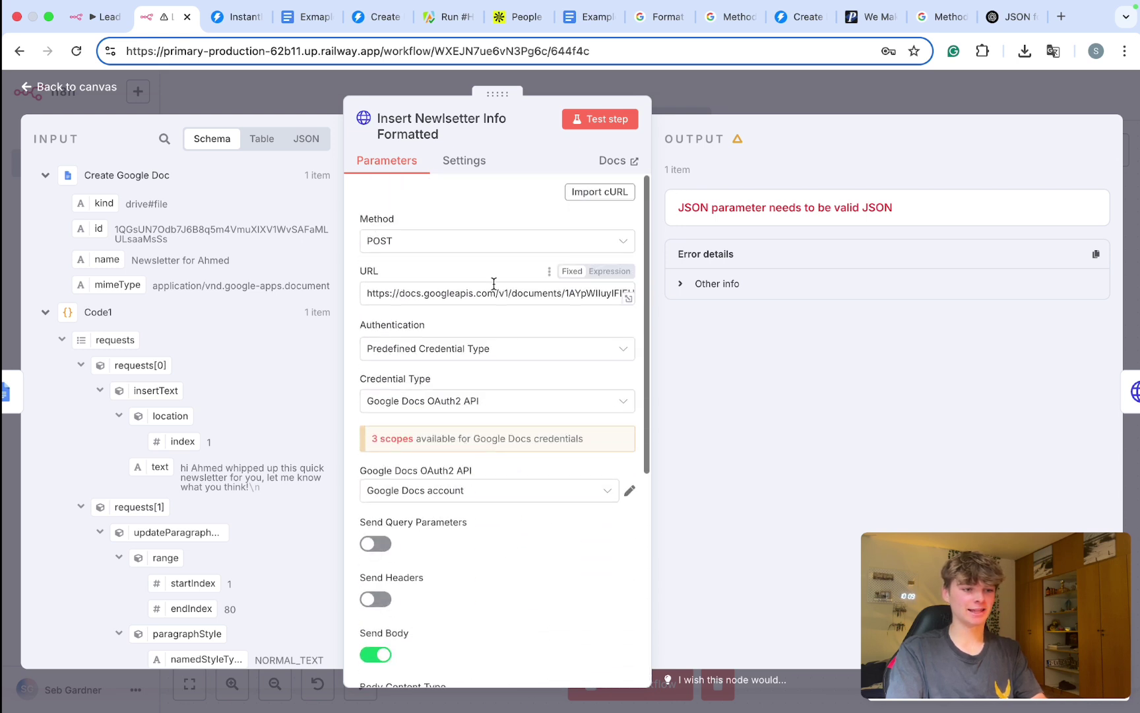
{"action": "scroll", "coordinate": [513, 291], "scroll_direction": "right", "scroll_amount": 3}
{"action": "scroll", "coordinate": [513, 292], "scroll_direction": "right", "scroll_amount": 1}
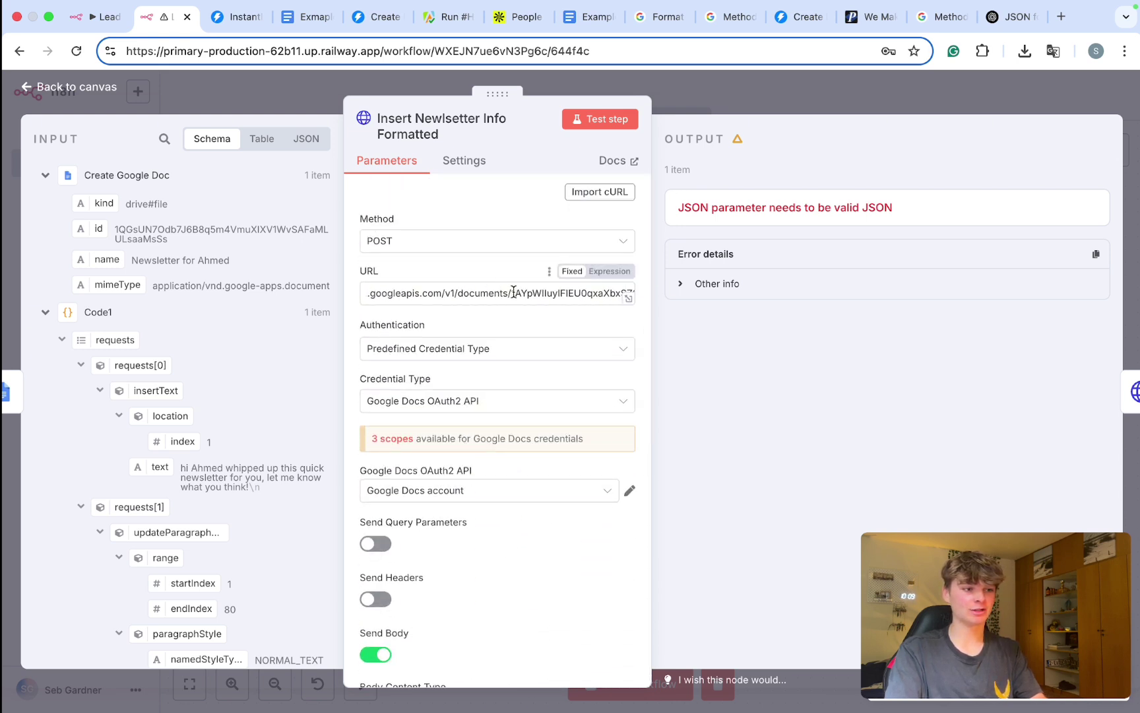
{"action": "left_click_drag", "start_coordinate": [511, 296], "coordinate": [553, 297]}
{"action": "left_click", "coordinate": [628, 299]}
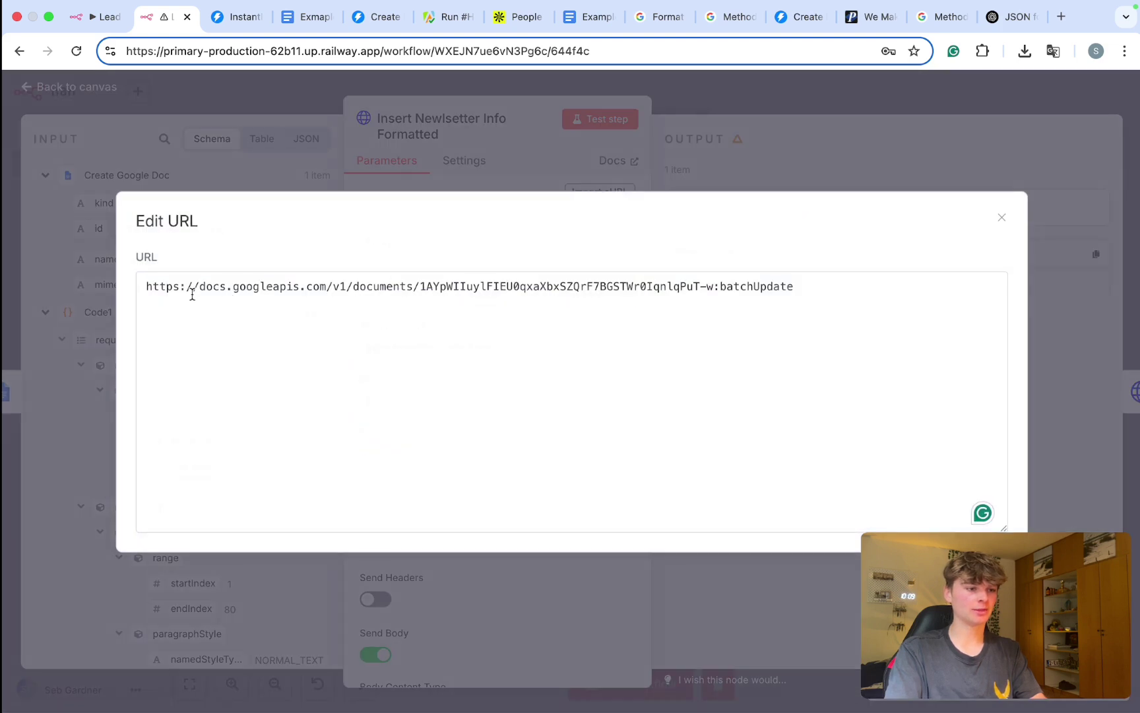
{"action": "left_click_drag", "start_coordinate": [420, 285], "coordinate": [708, 289]}
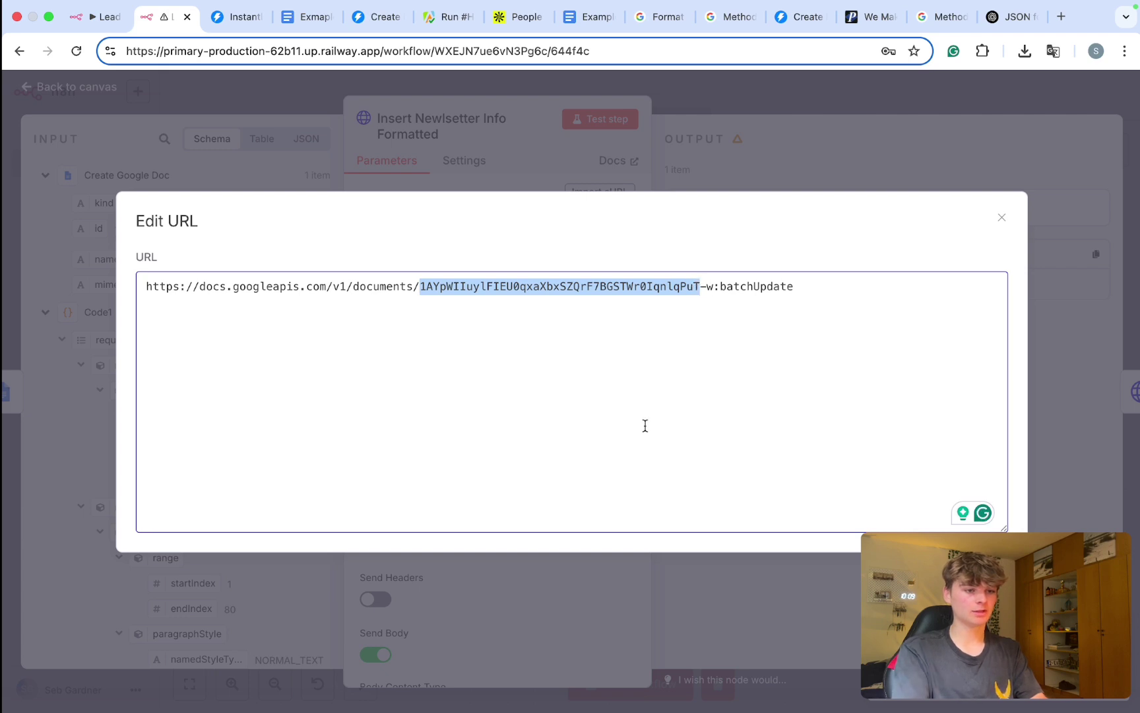
{"action": "key", "text": "BackSpace"}
{"action": "left_click", "coordinate": [916, 213]}
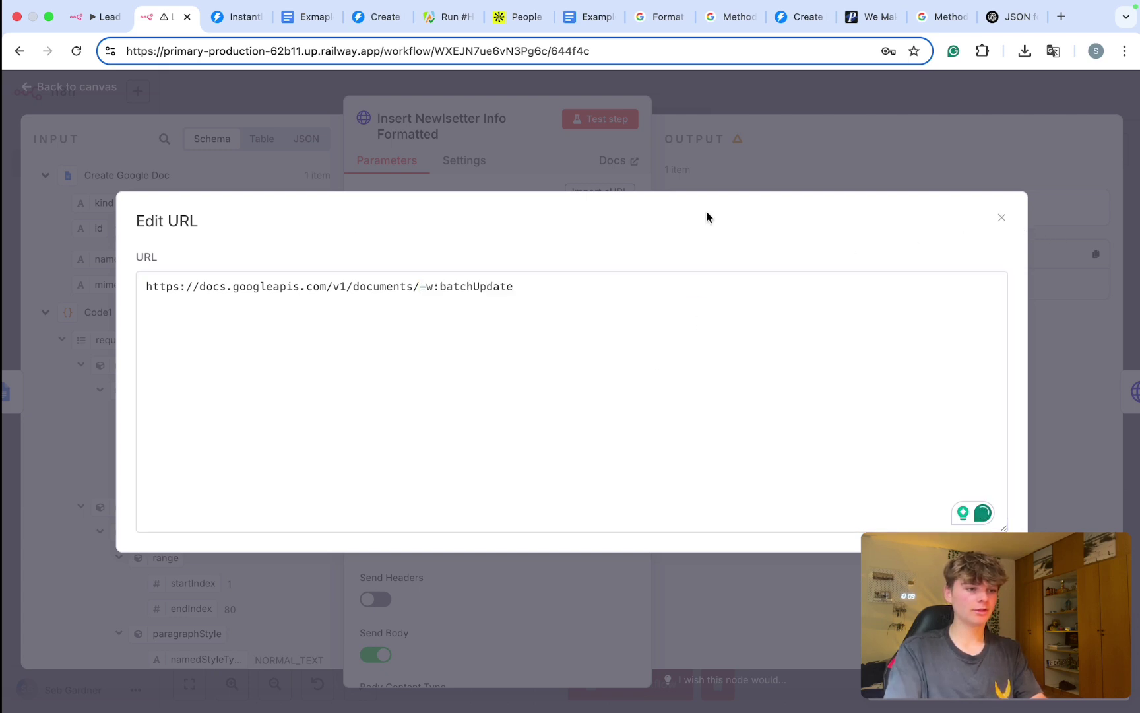
{"action": "left_click", "coordinate": [997, 217]}
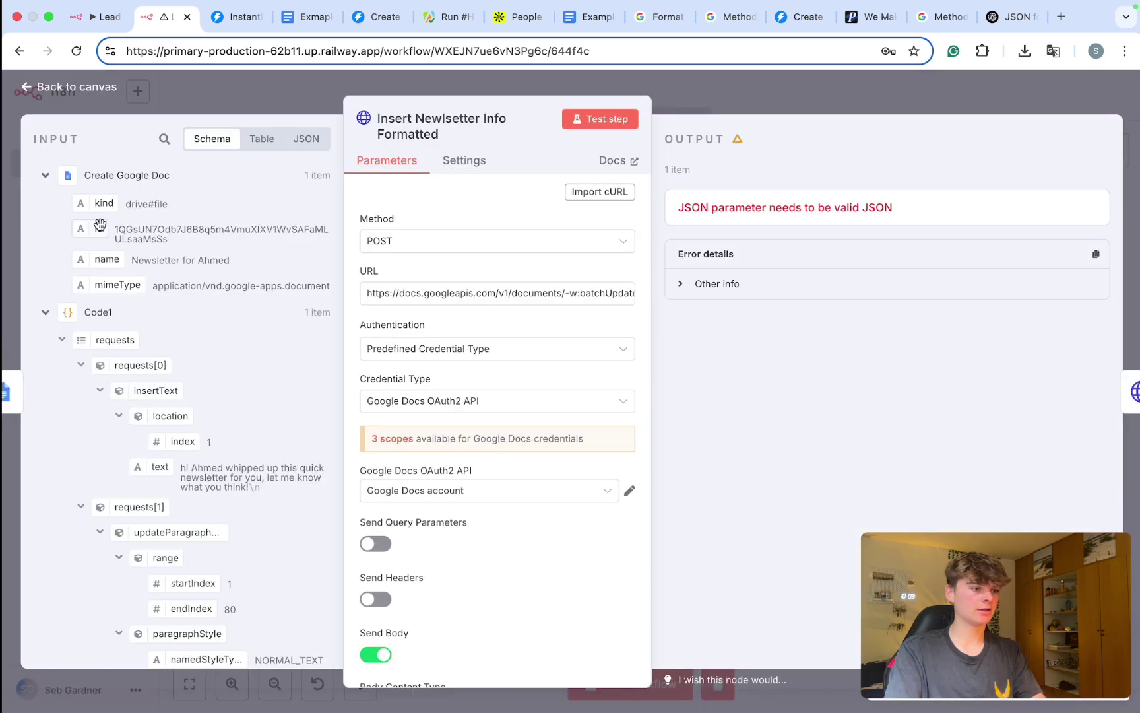
Step: Insert Create Google Doc's {{ $json.id }} into the URL's documents path and return to the canvas
{"action": "left_click_drag", "start_coordinate": [82, 230], "coordinate": [239, 302]}
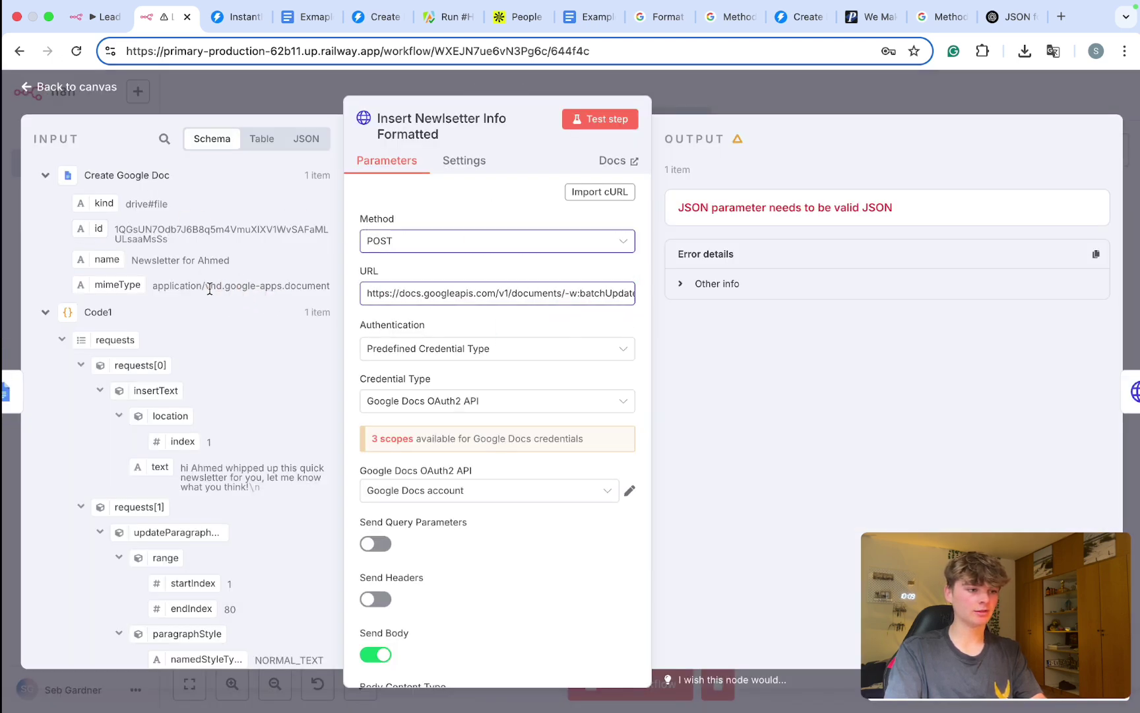
{"action": "left_click", "coordinate": [423, 304]}
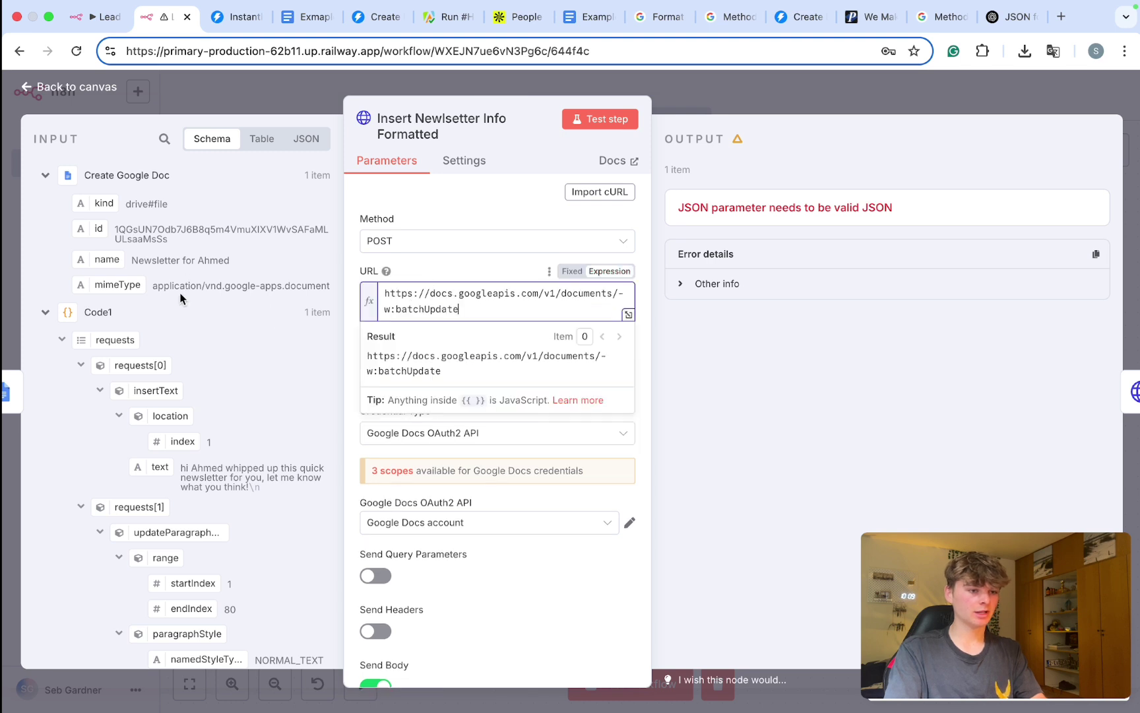
{"action": "left_click_drag", "start_coordinate": [80, 232], "coordinate": [616, 299]}
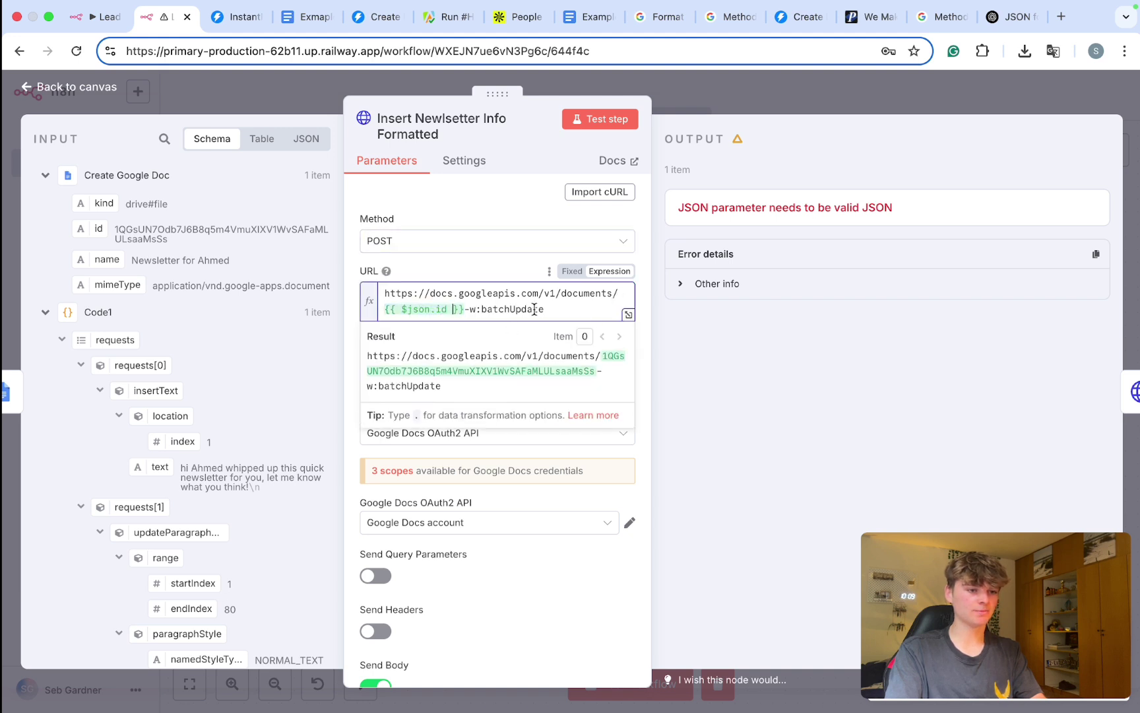
{"action": "left_click", "coordinate": [681, 139]}
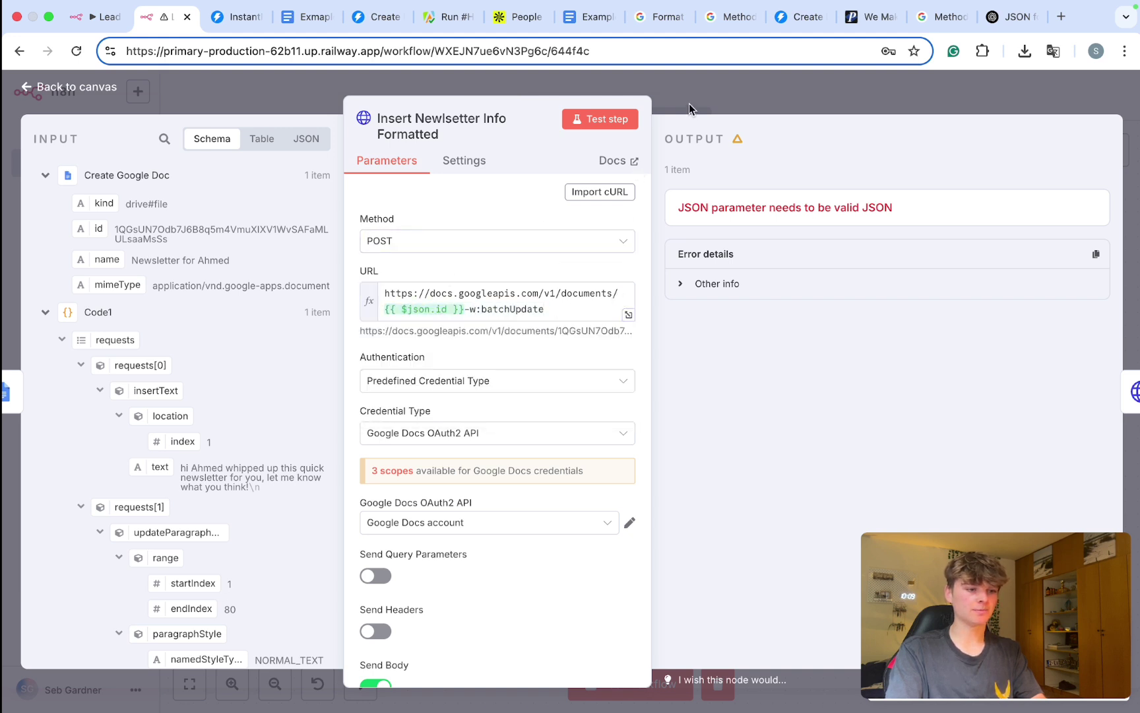
{"action": "left_click", "coordinate": [688, 103]}
Step: Run the whole workflow and check the generated newsletter document
{"action": "scroll", "coordinate": [579, 349], "scroll_direction": "down", "scroll_amount": 3}
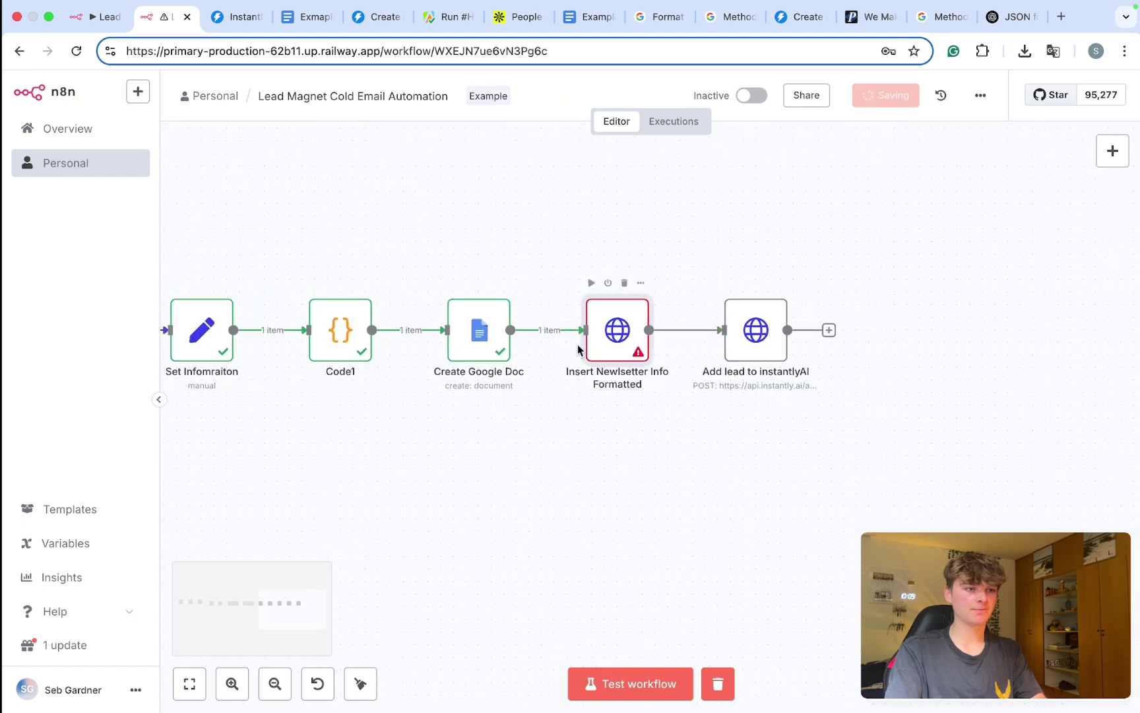
{"action": "scroll", "coordinate": [579, 350], "scroll_direction": "left", "scroll_amount": 5}
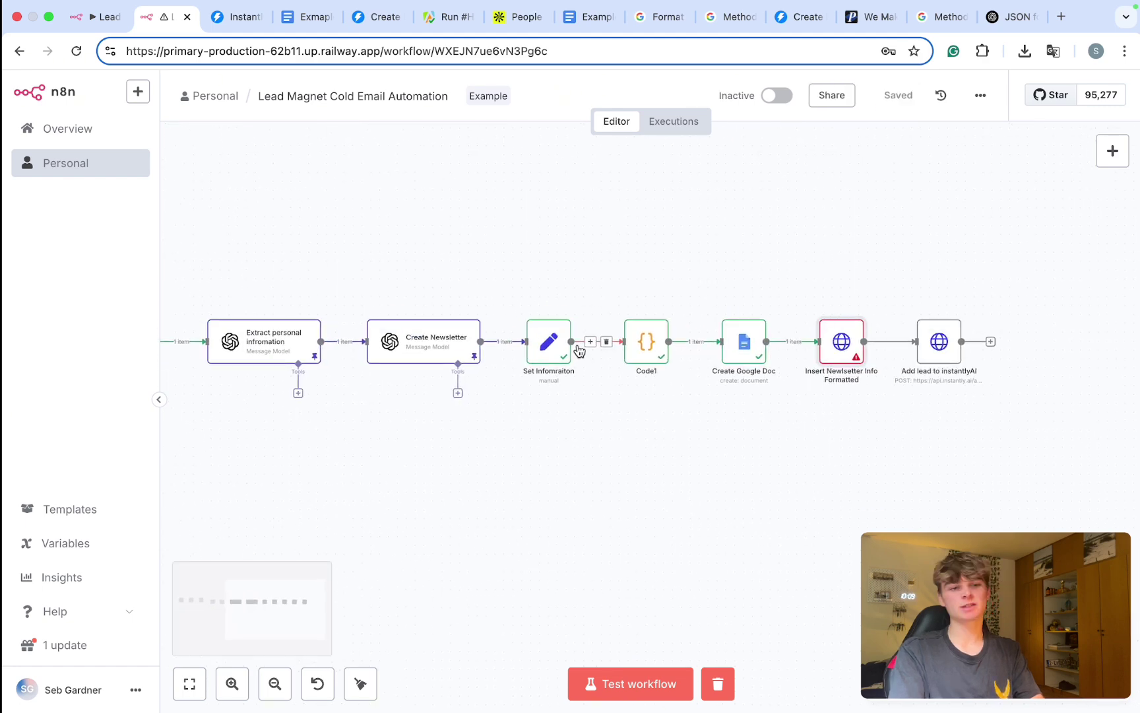
{"action": "key", "text": "super+Return"}
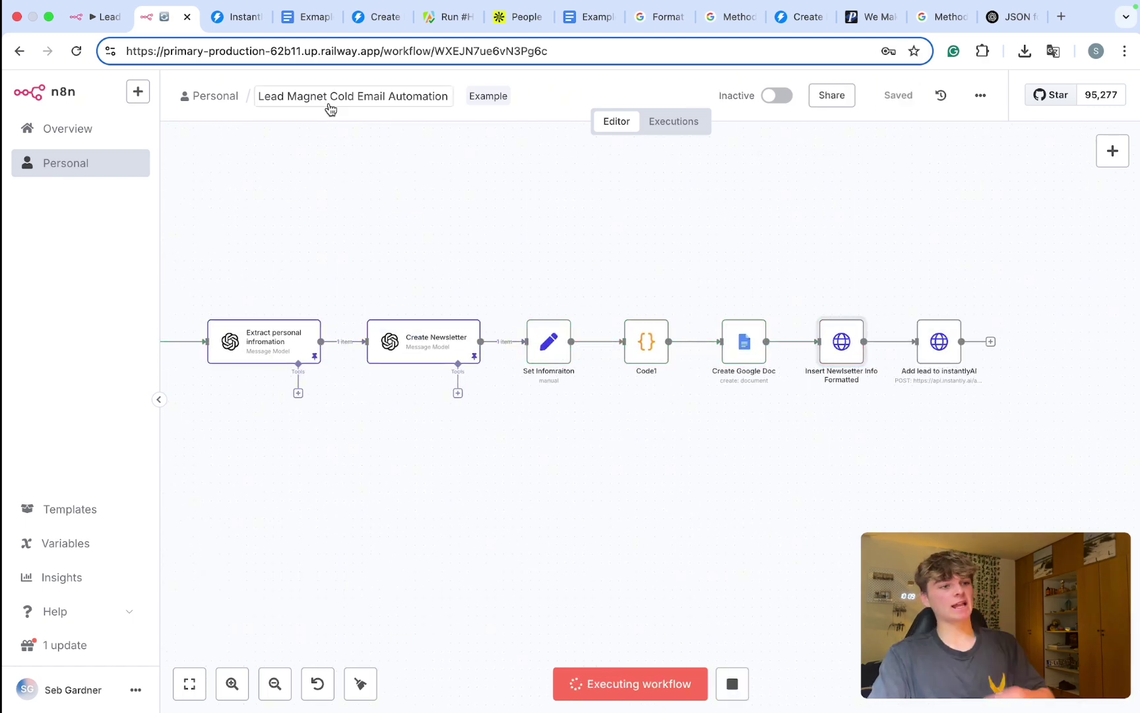
{"action": "left_click", "coordinate": [308, 36]}
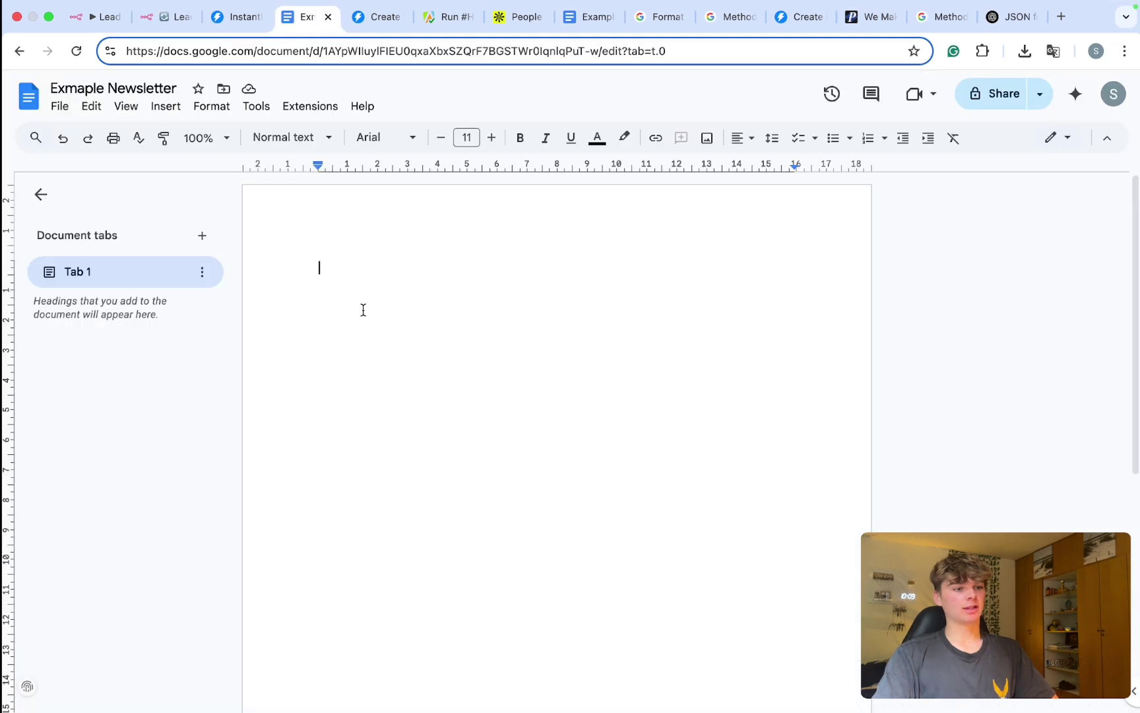
{"action": "left_click", "coordinate": [158, 20]}
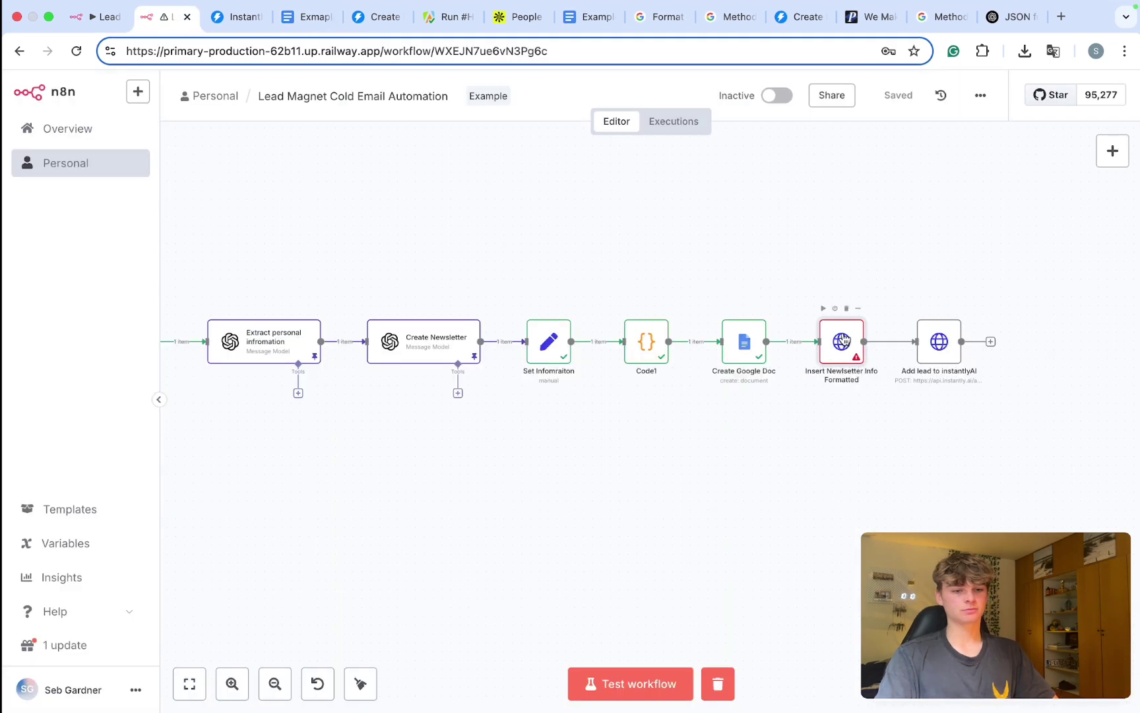
Step: Inspect the Insert Newsletter Info Formatted step's 'resource could not be found' error and body preview
{"action": "double_click", "coordinate": [842, 340]}
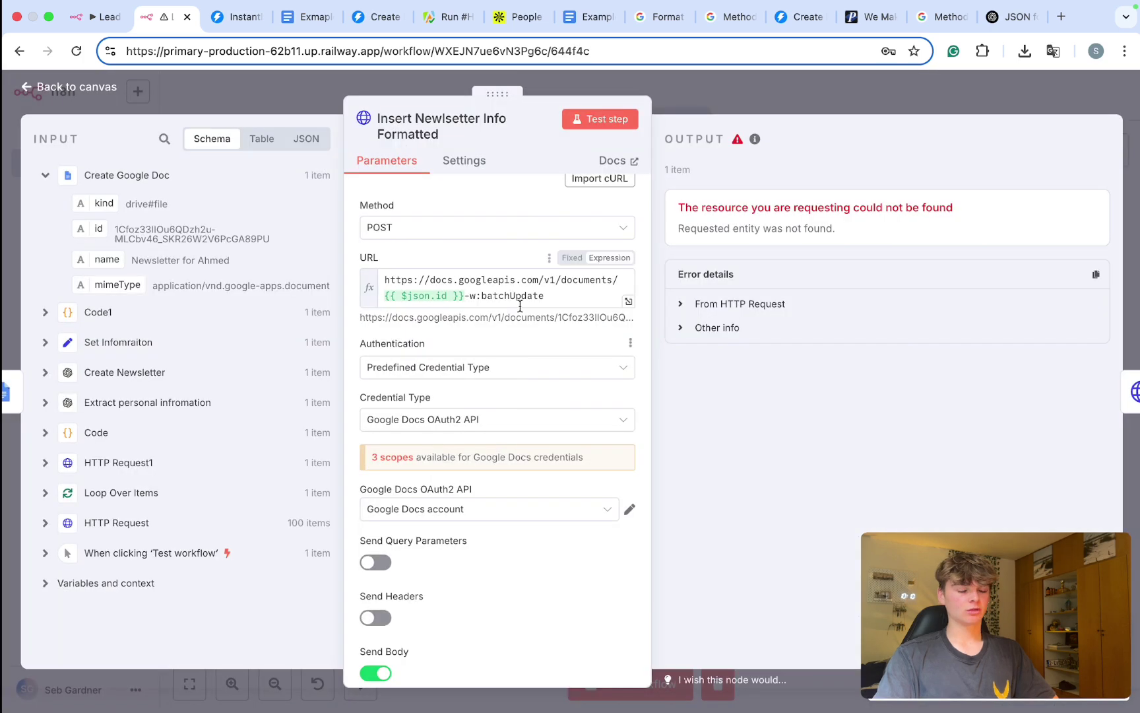
{"action": "scroll", "coordinate": [516, 305], "scroll_direction": "down", "scroll_amount": 5}
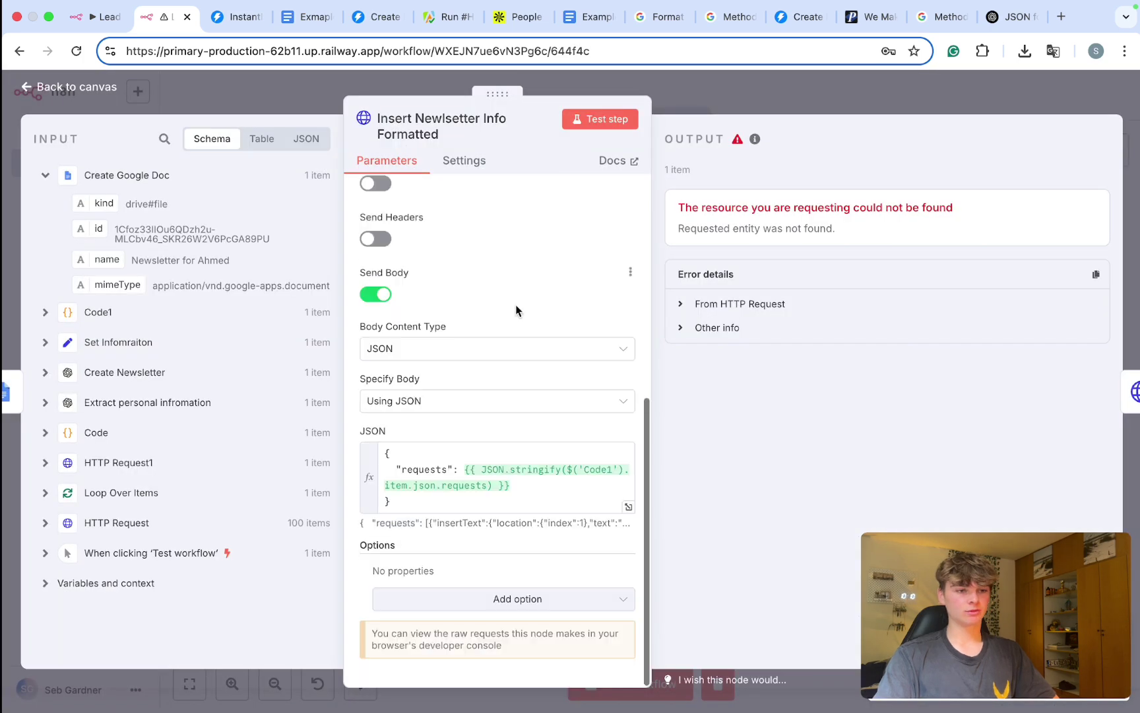
{"action": "left_click", "coordinate": [531, 488]}
{"action": "scroll", "coordinate": [483, 589], "scroll_direction": "down", "scroll_amount": 2}
{"action": "scroll", "coordinate": [483, 589], "scroll_direction": "down", "scroll_amount": 10}
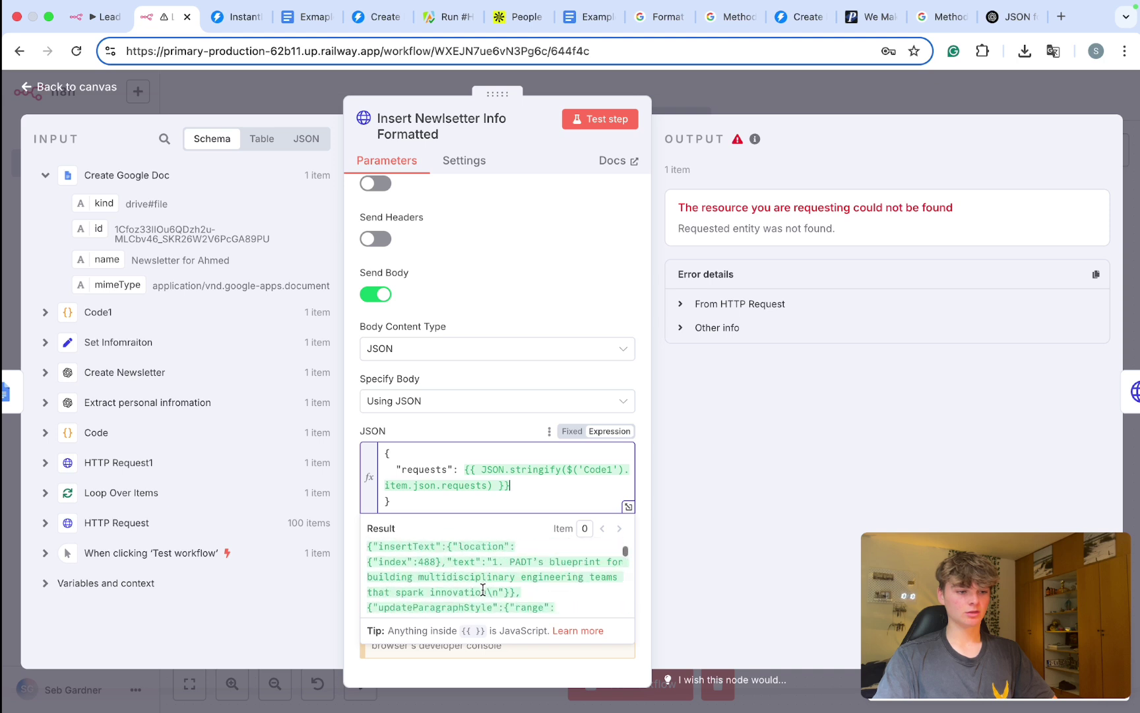
{"action": "scroll", "coordinate": [483, 589], "scroll_direction": "down", "scroll_amount": 5}
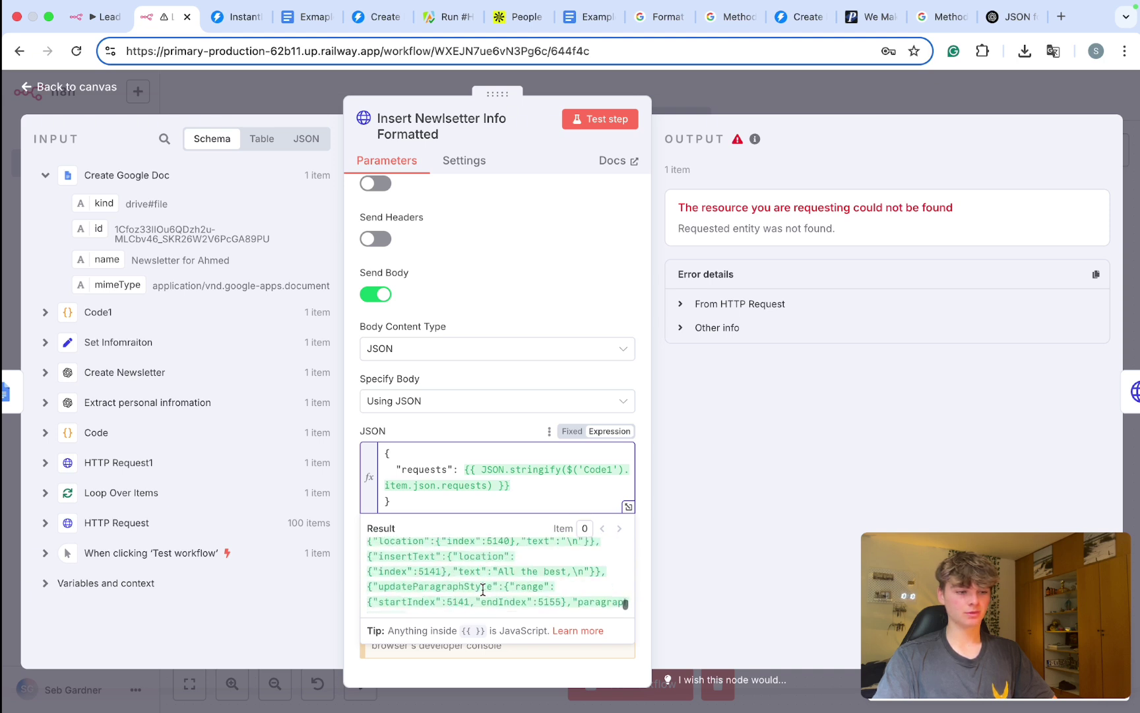
{"action": "scroll", "coordinate": [483, 589], "scroll_direction": "up", "scroll_amount": 15}
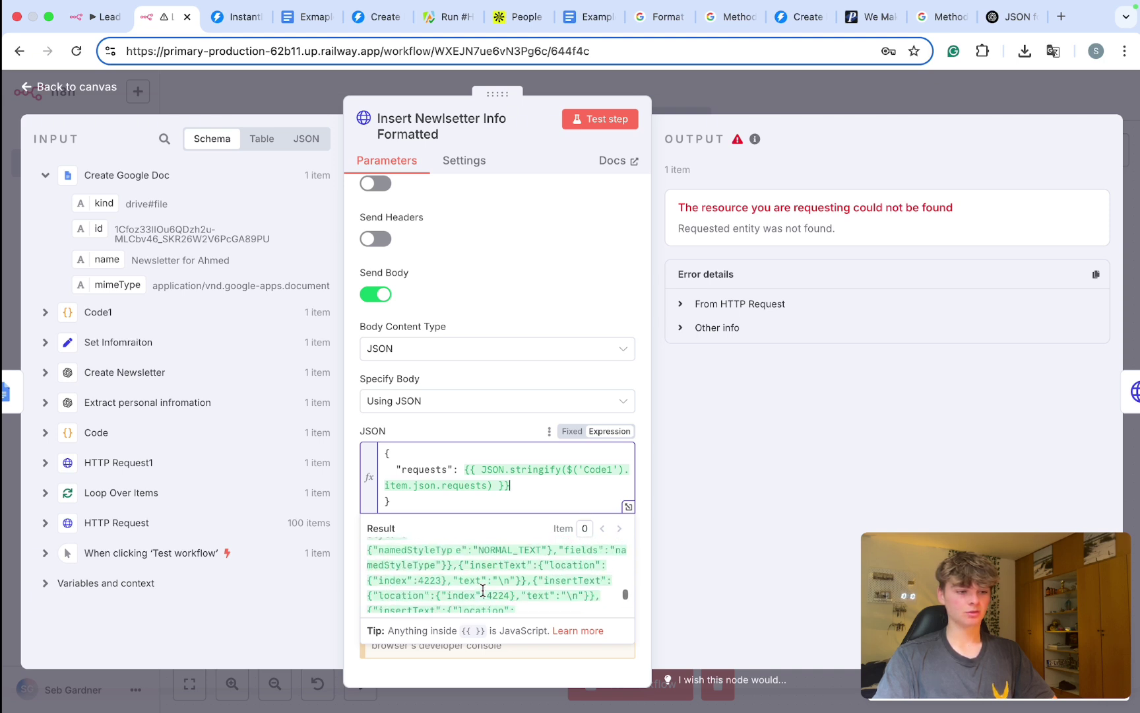
{"action": "left_click", "coordinate": [482, 422]}
{"action": "scroll", "coordinate": [482, 422], "scroll_direction": "up", "scroll_amount": 6}
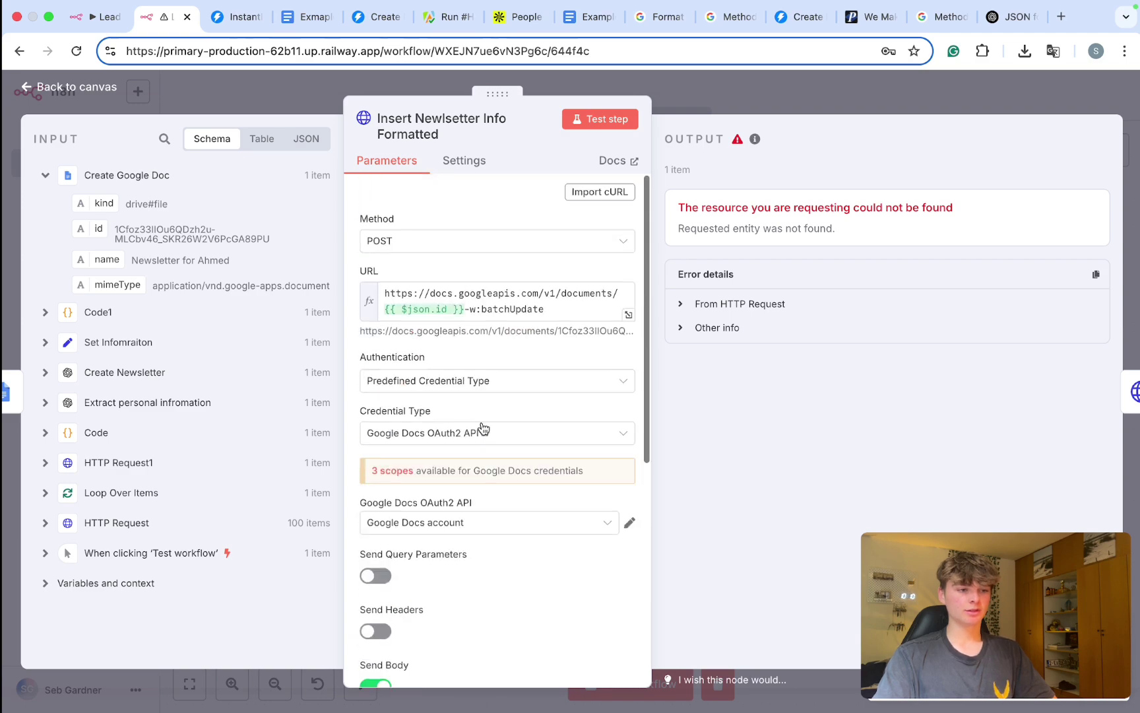
{"action": "scroll", "coordinate": [495, 301], "scroll_direction": "up", "scroll_amount": 5}
{"action": "scroll", "coordinate": [495, 301], "scroll_direction": "down", "scroll_amount": 5}
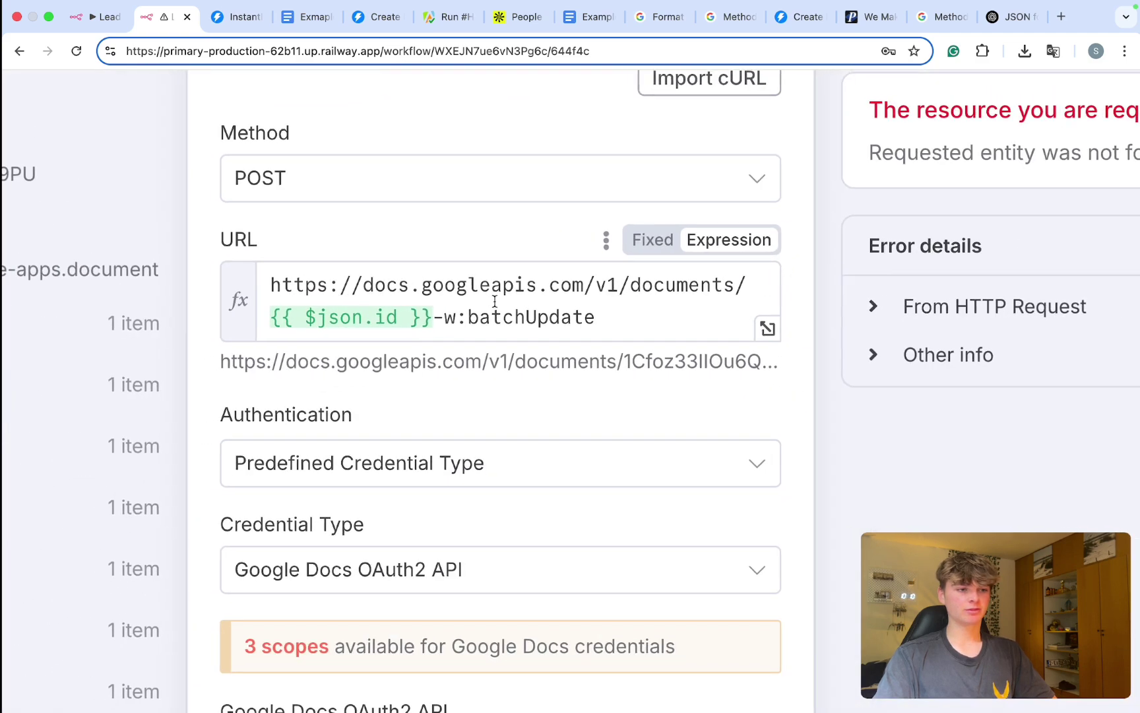
Step: Following the batchUpdate API reference, replace '-w' with ':' so the URL ends {{ $json.id }}:batchUpdate
{"action": "left_click", "coordinate": [731, 16]}
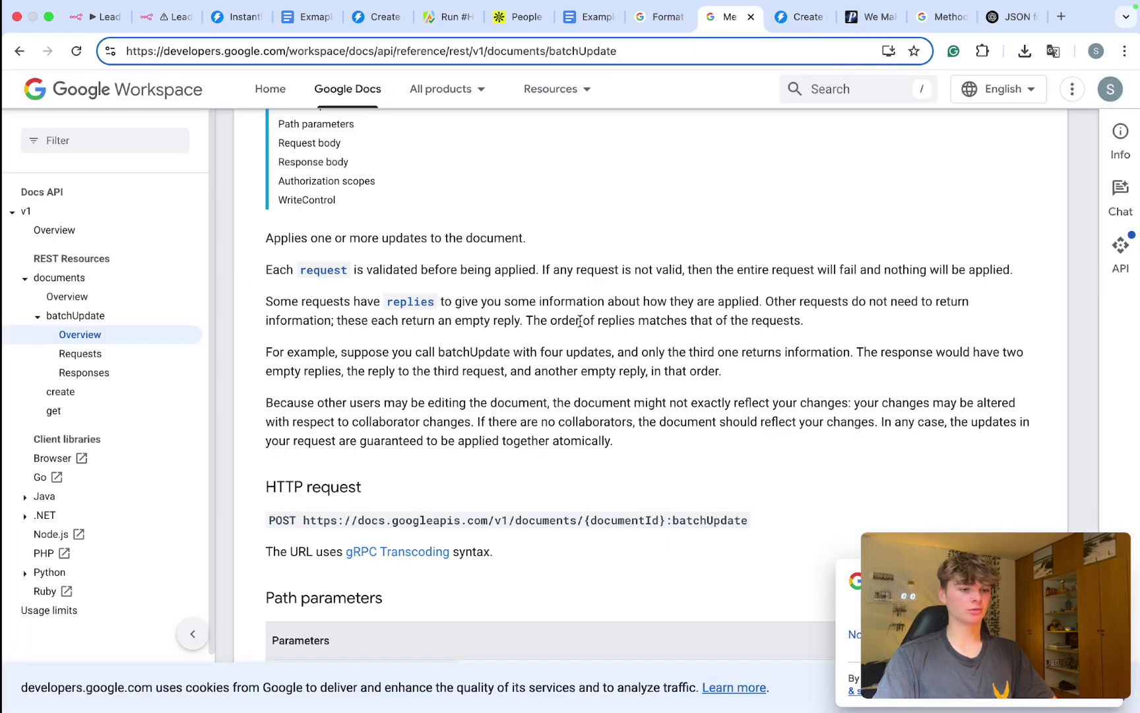
{"action": "left_click_drag", "start_coordinate": [747, 522], "coordinate": [303, 522]}
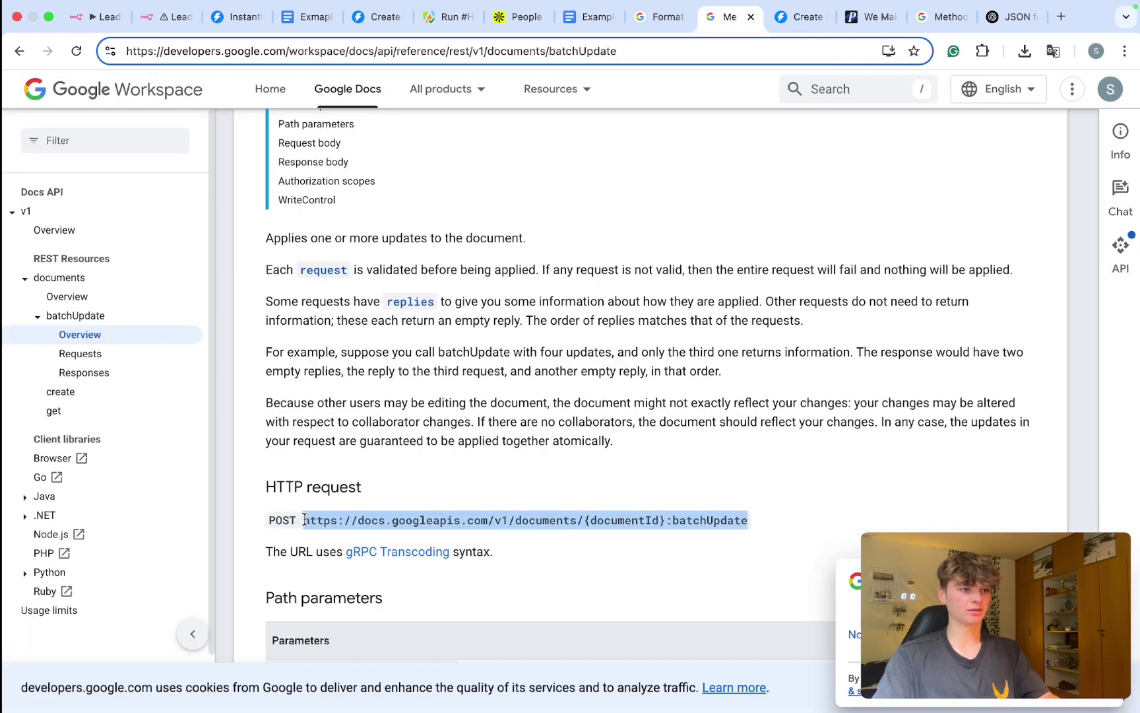
{"action": "left_click", "coordinate": [173, 20]}
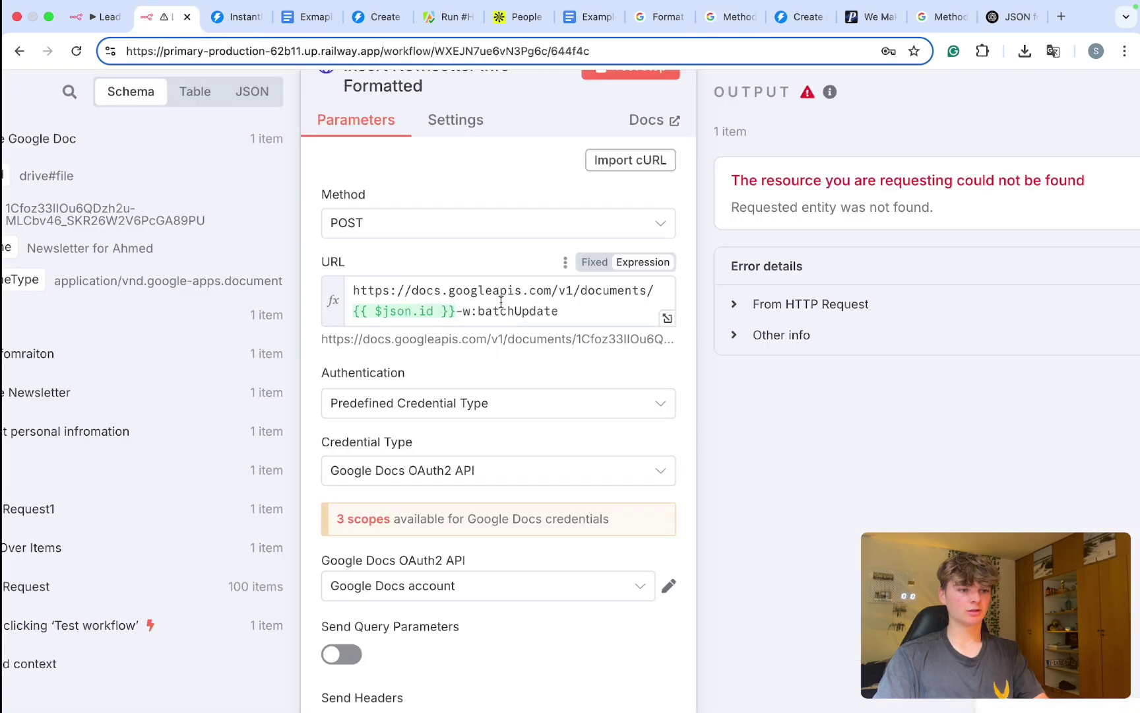
{"action": "left_click", "coordinate": [477, 303]}
{"action": "key", "text": "BackSpace"}
{"action": "key", "text": "BackSpace"}
{"action": "key", "text": "BackSpace"}
{"action": "type", "text": ":"}
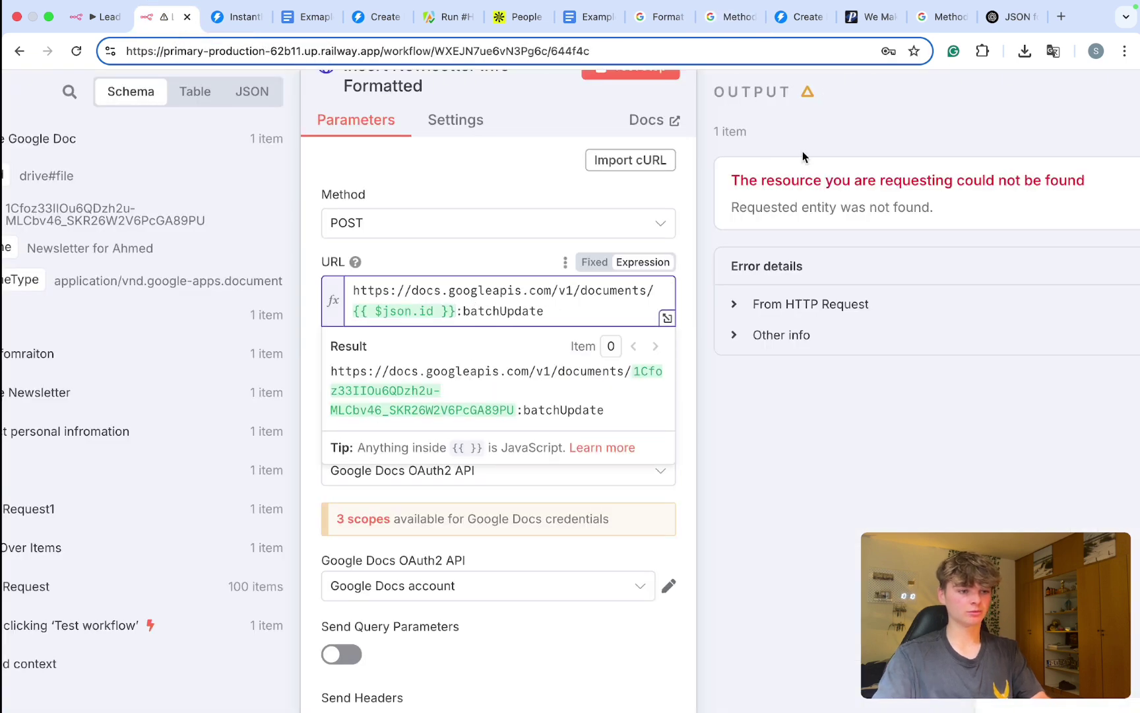
Step: Save the workflow and run the test again
{"action": "scroll", "coordinate": [566, 266], "scroll_direction": "down", "scroll_amount": 5}
{"action": "left_click", "coordinate": [707, 103]}
{"action": "key", "text": "super+s"}
{"action": "key", "text": "super+Return"}
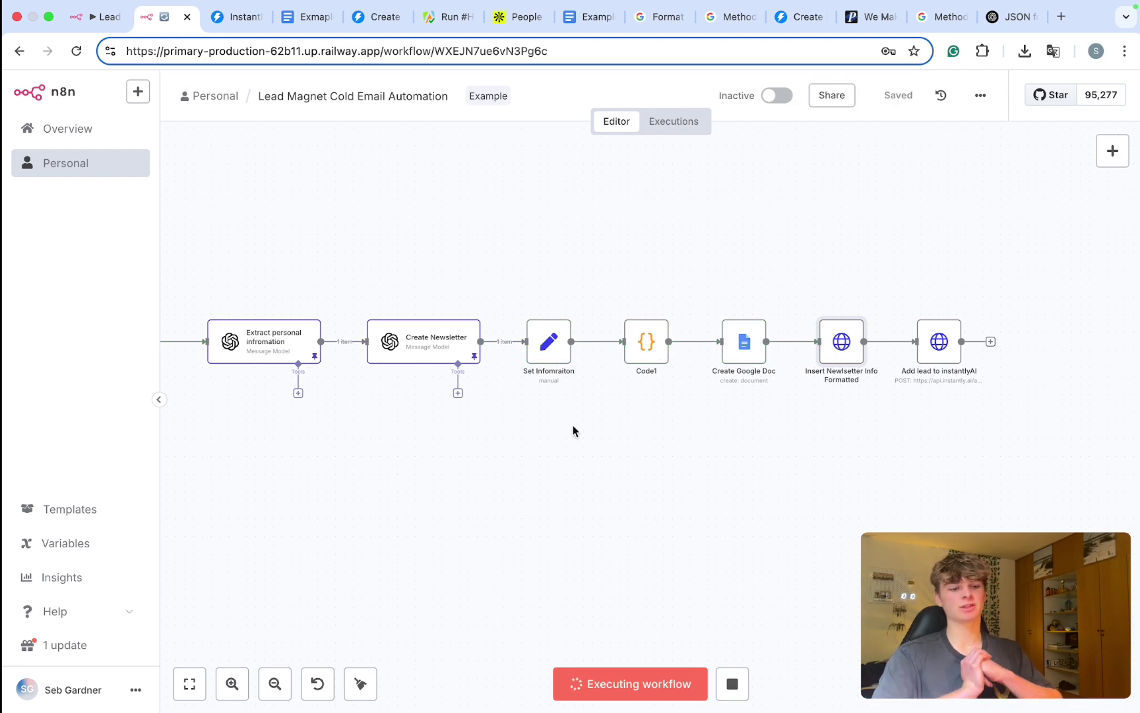
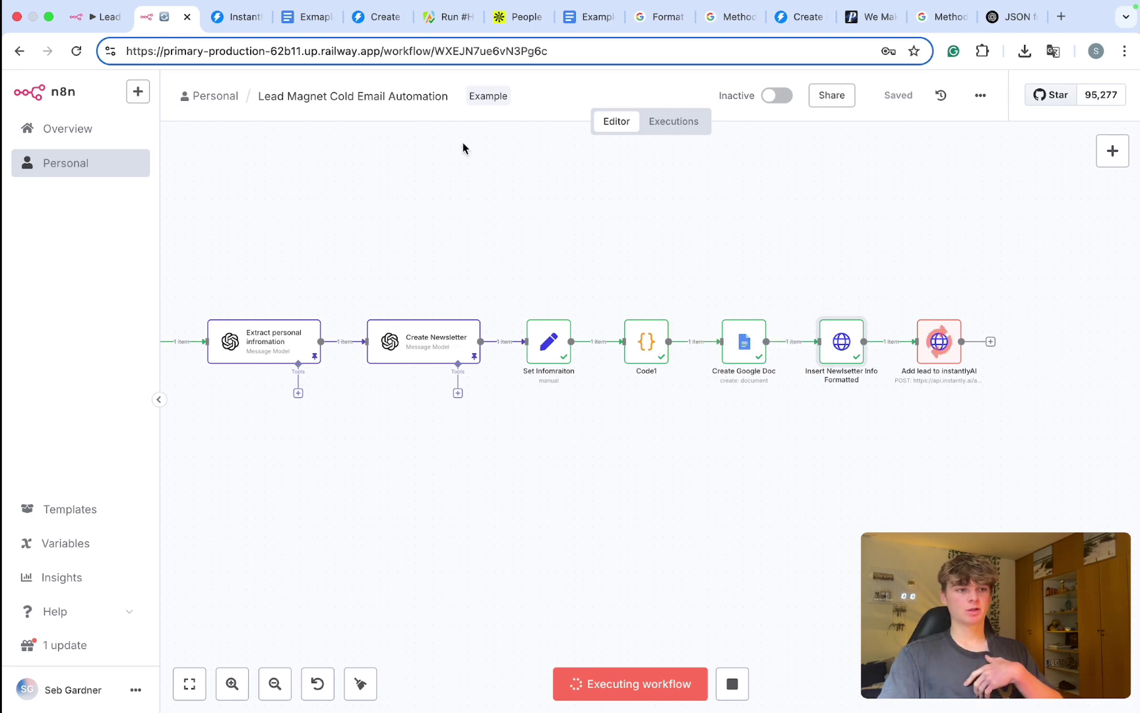
Step: Review the Lead magnet campaign's leads, noting the empty PERSONALIZATION and PHONE NUMBER columns
{"action": "left_click", "coordinate": [357, 20]}
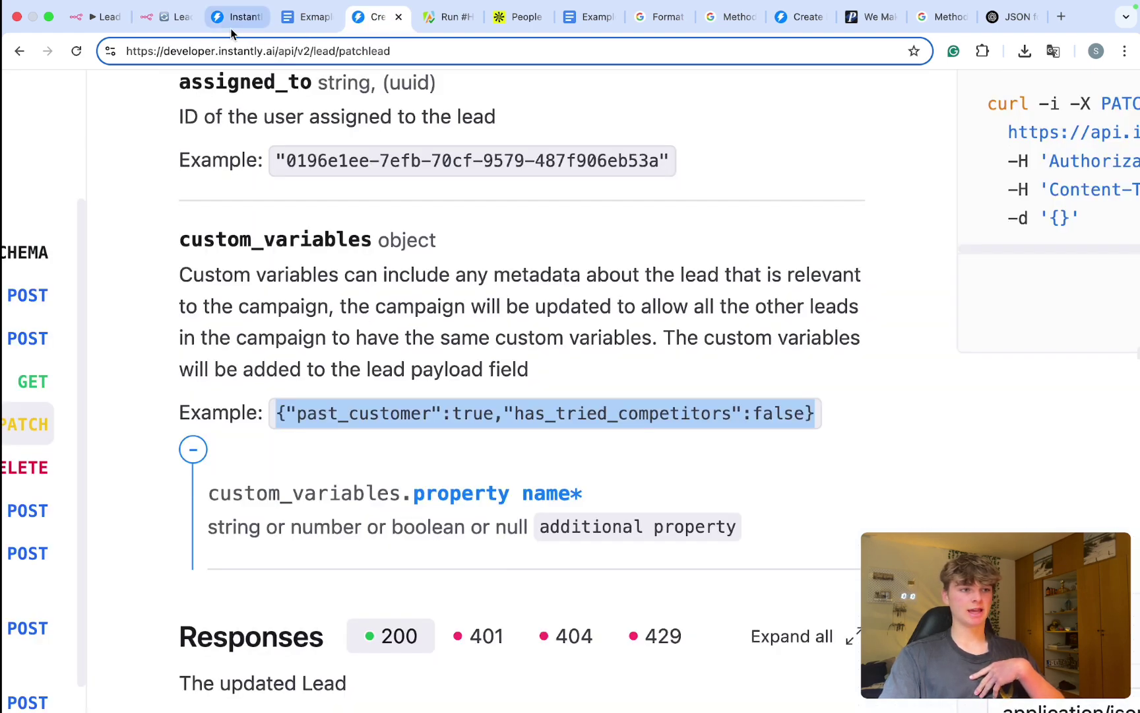
{"action": "left_click", "coordinate": [234, 18]}
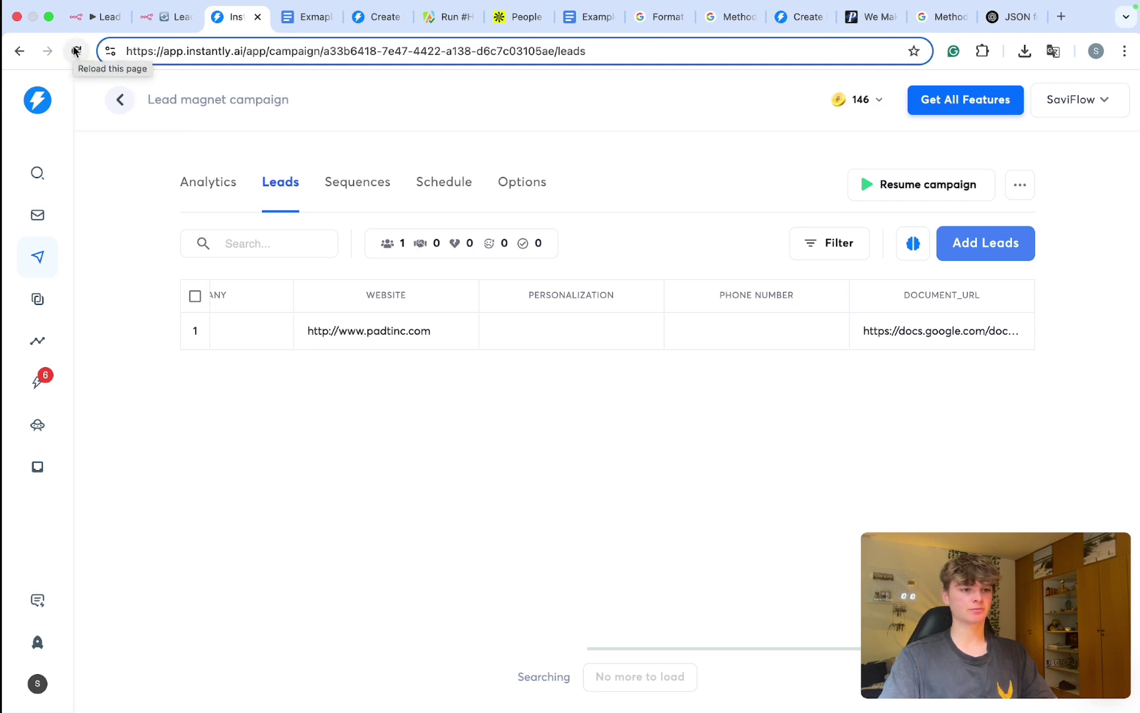
{"action": "left_click_drag", "start_coordinate": [637, 294], "coordinate": [493, 295]}
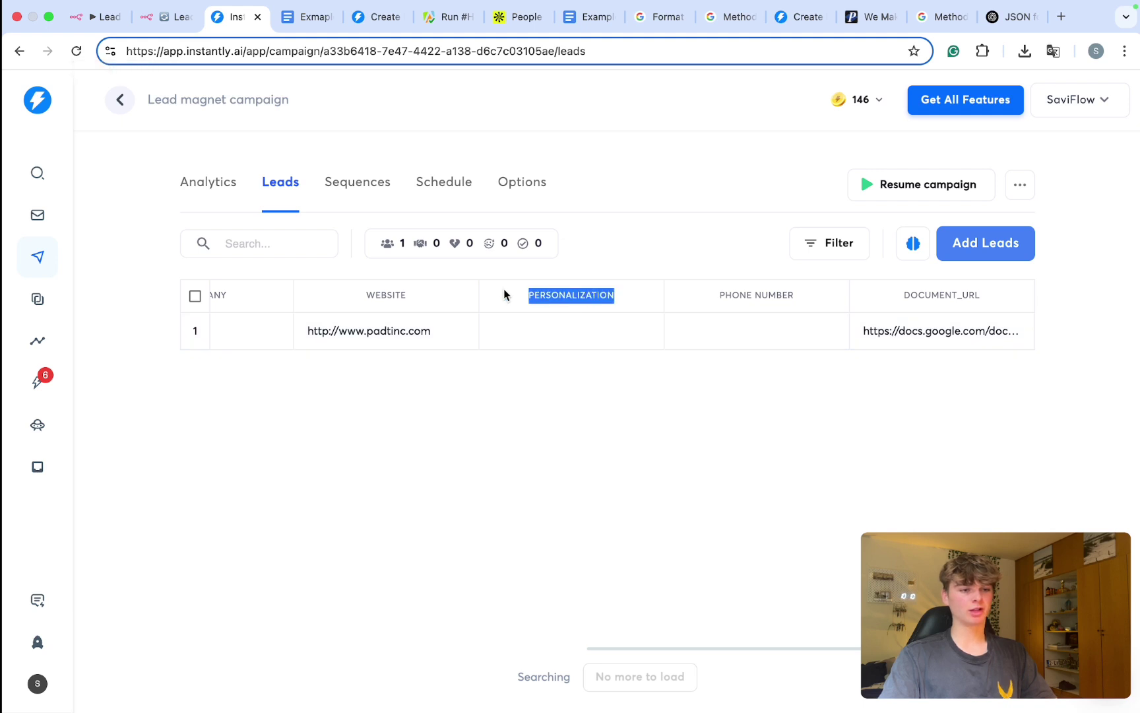
{"action": "left_click_drag", "start_coordinate": [783, 290], "coordinate": [705, 298]}
{"action": "left_click", "coordinate": [503, 426]}
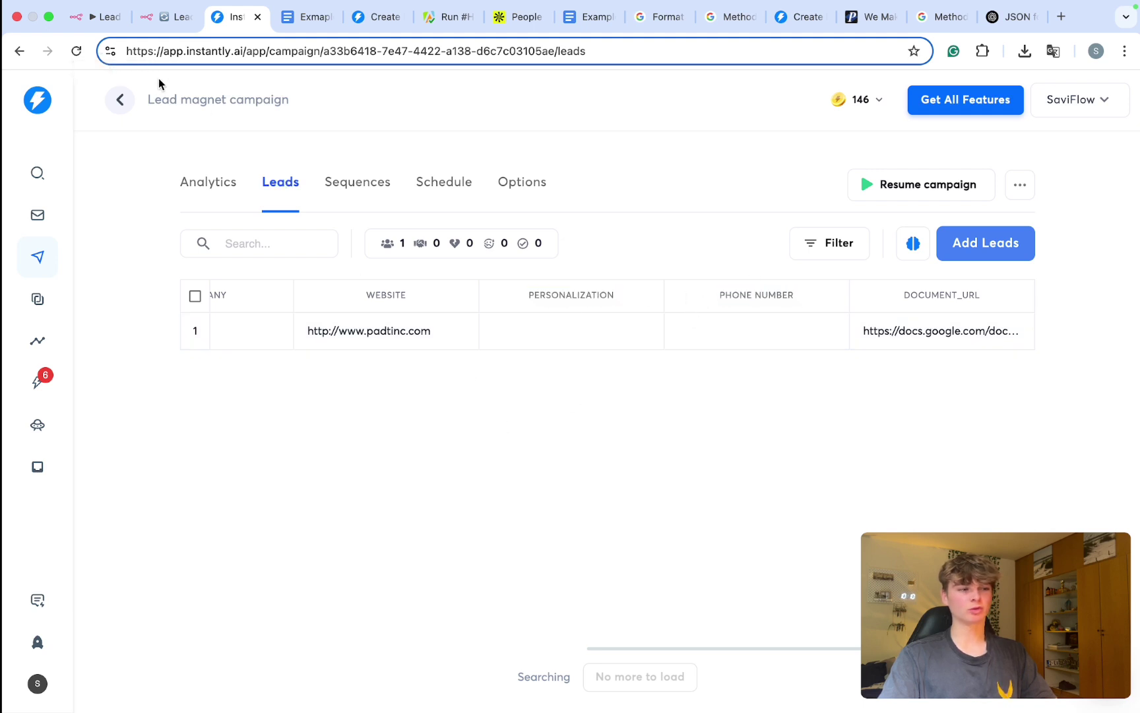
Step: Reload the leads page while checking on the running n8n workflow
{"action": "left_click", "coordinate": [77, 52]}
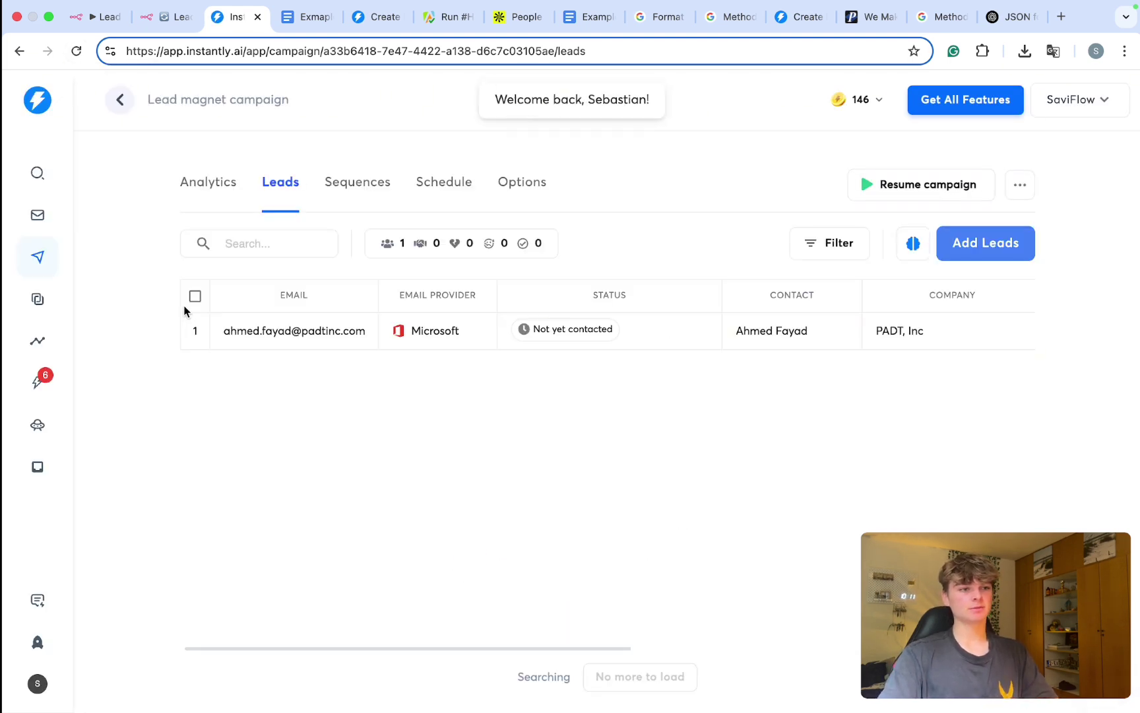
{"action": "left_click", "coordinate": [168, 28]}
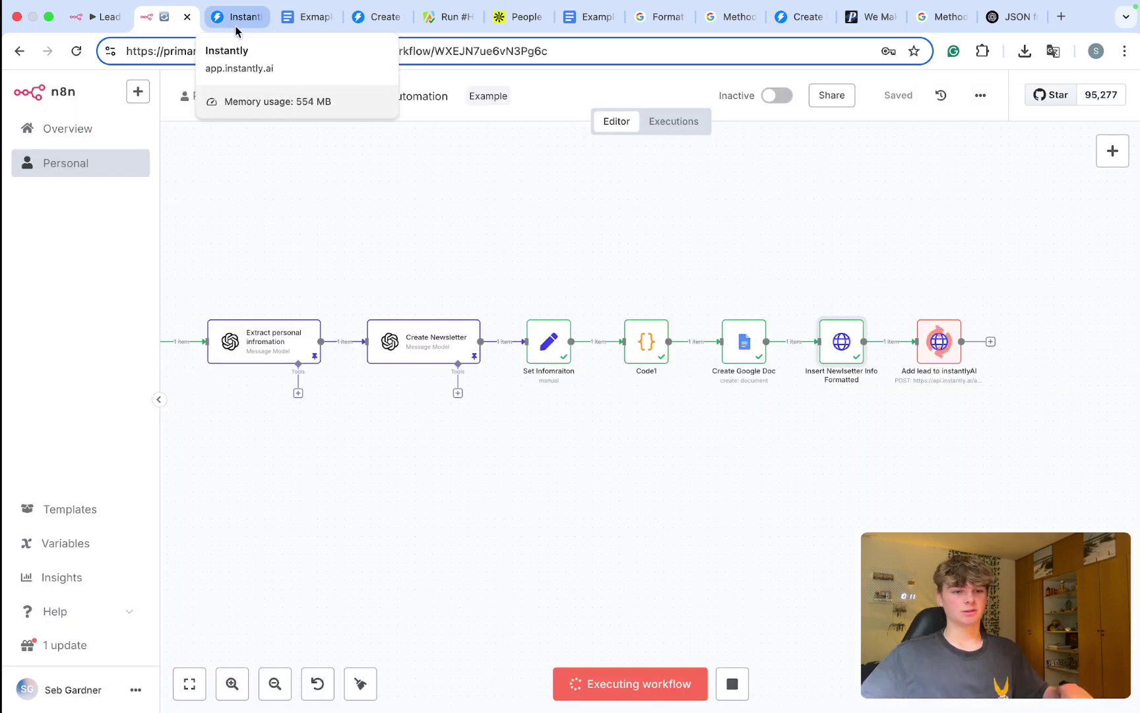
{"action": "left_click", "coordinate": [235, 20]}
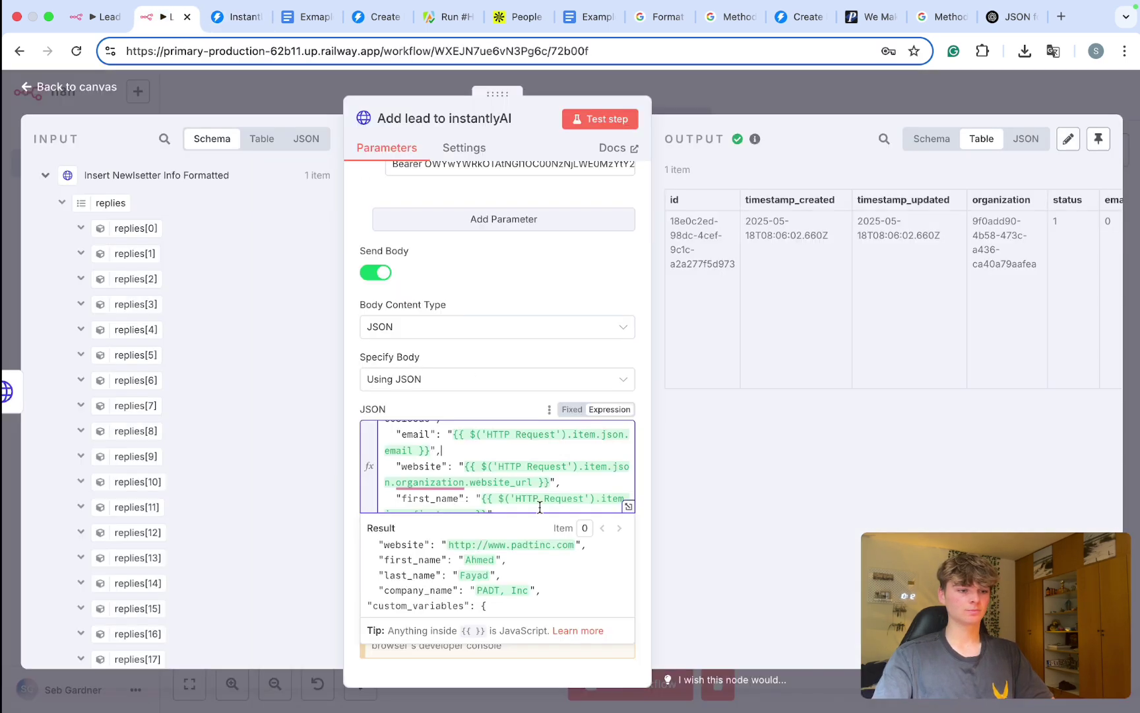
{"action": "scroll", "coordinate": [539, 502], "scroll_direction": "down", "scroll_amount": 3}
{"action": "scroll", "coordinate": [539, 506], "scroll_direction": "up", "scroll_amount": 2}
{"action": "left_click", "coordinate": [734, 89]}
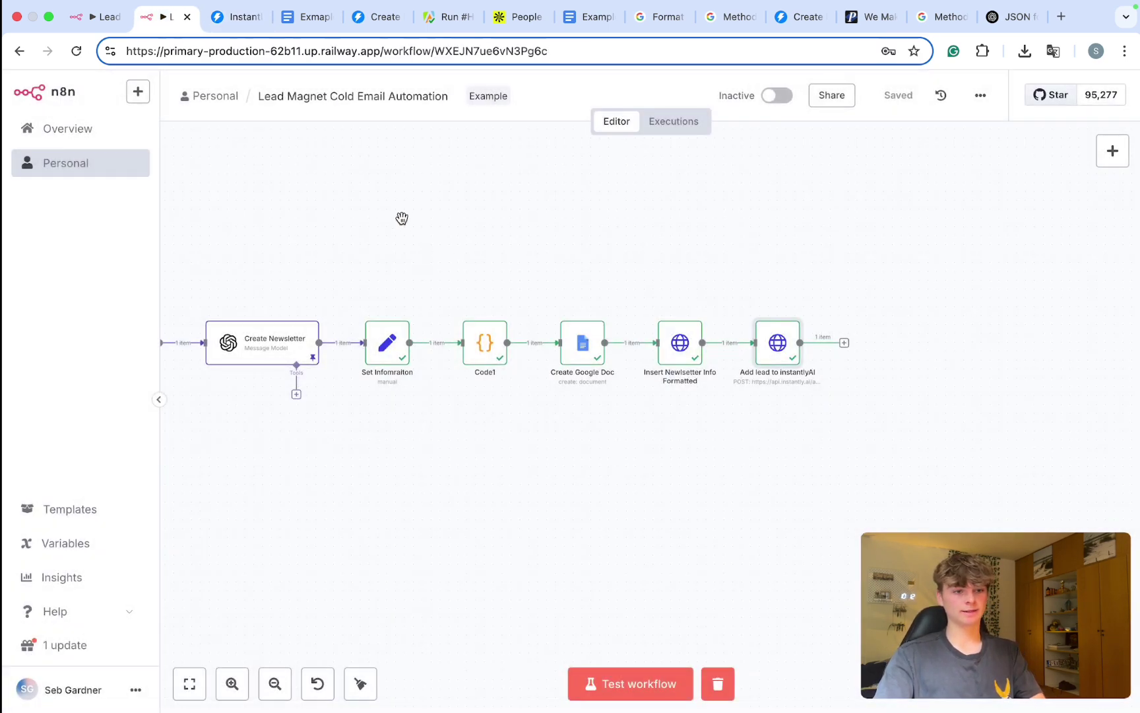
{"action": "left_click", "coordinate": [227, 17]}
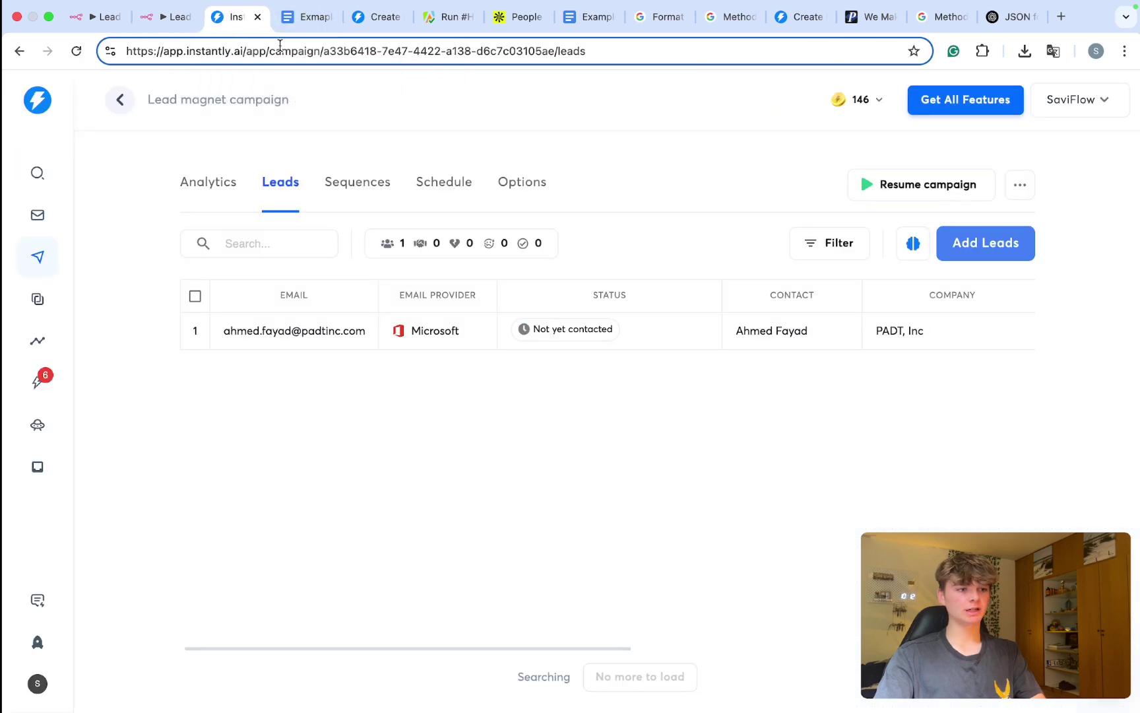
Step: Reload the leads list again to see the new lead with its website and document URL
{"action": "left_click", "coordinate": [76, 51]}
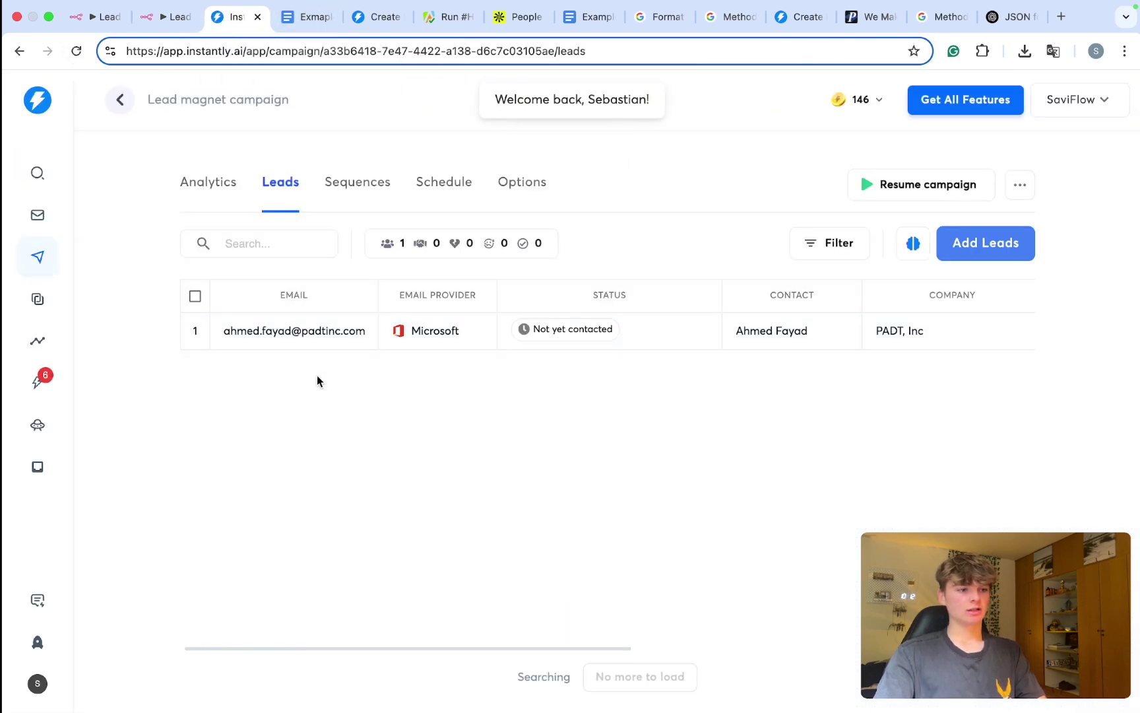
{"action": "scroll", "coordinate": [321, 330], "scroll_direction": "right", "scroll_amount": 10}
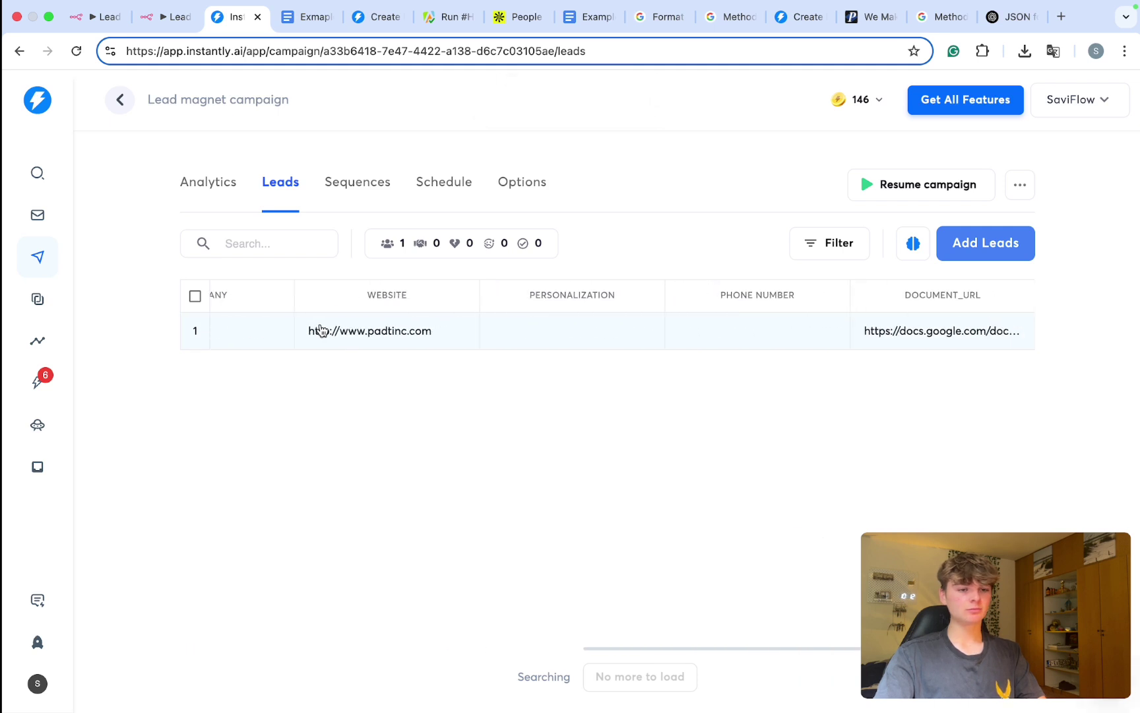
{"action": "scroll", "coordinate": [321, 330], "scroll_direction": "left", "scroll_amount": 10}
{"action": "left_click", "coordinate": [77, 51]}
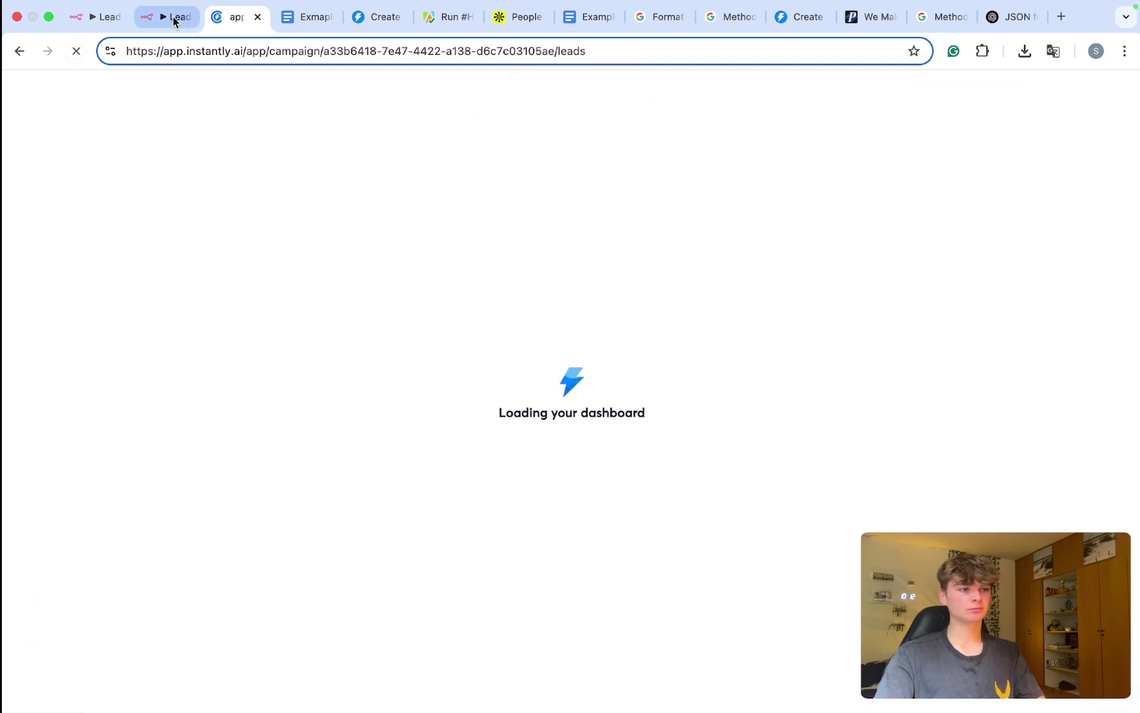
{"action": "left_click", "coordinate": [171, 17]}
Step: Open the Add lead to instantlyAI node and compare its body with the lead in Instantly
{"action": "double_click", "coordinate": [791, 341]}
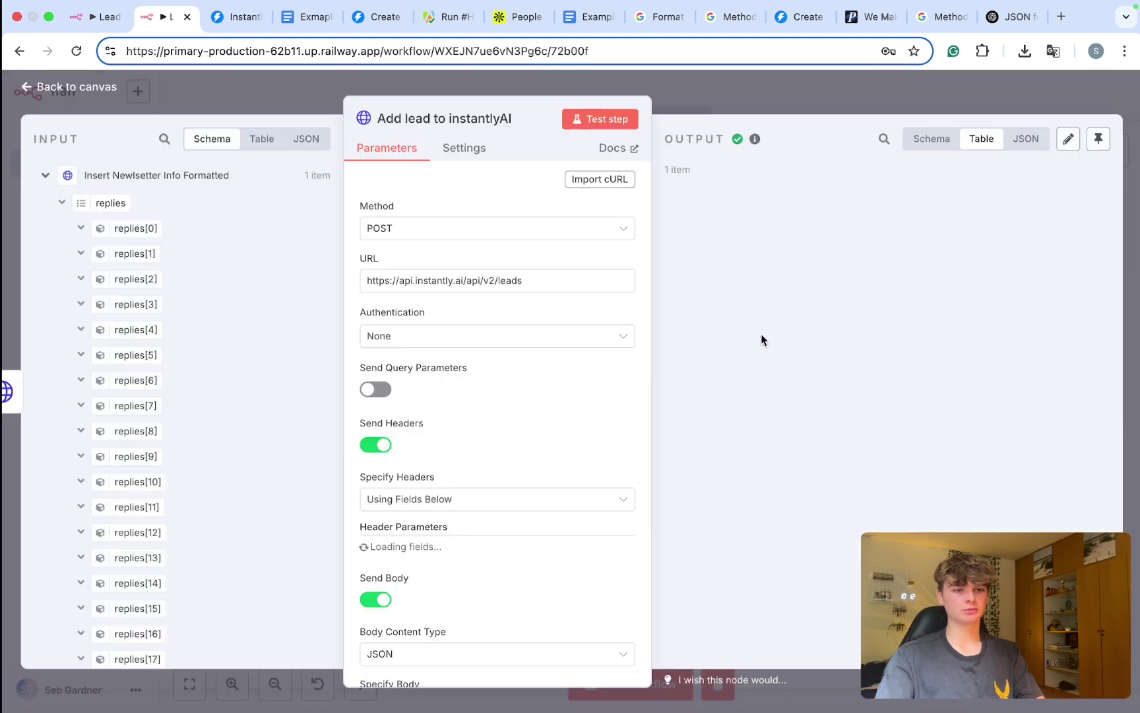
{"action": "scroll", "coordinate": [820, 272], "scroll_direction": "right", "scroll_amount": 10}
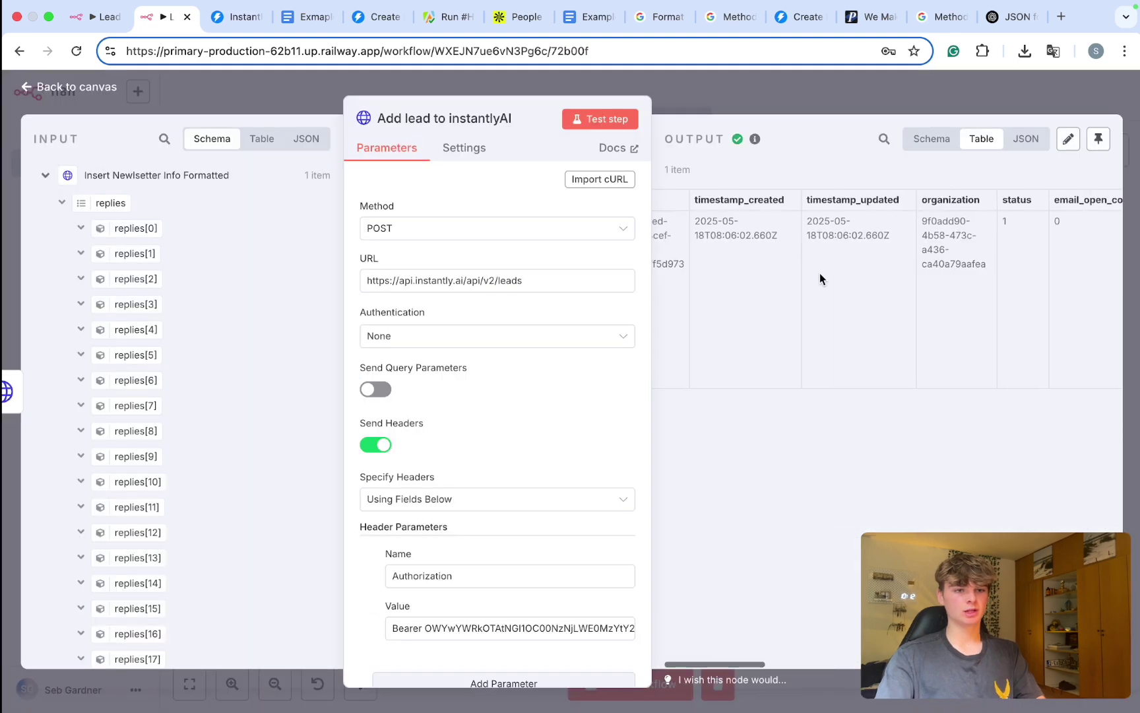
{"action": "scroll", "coordinate": [819, 273], "scroll_direction": "right", "scroll_amount": 5}
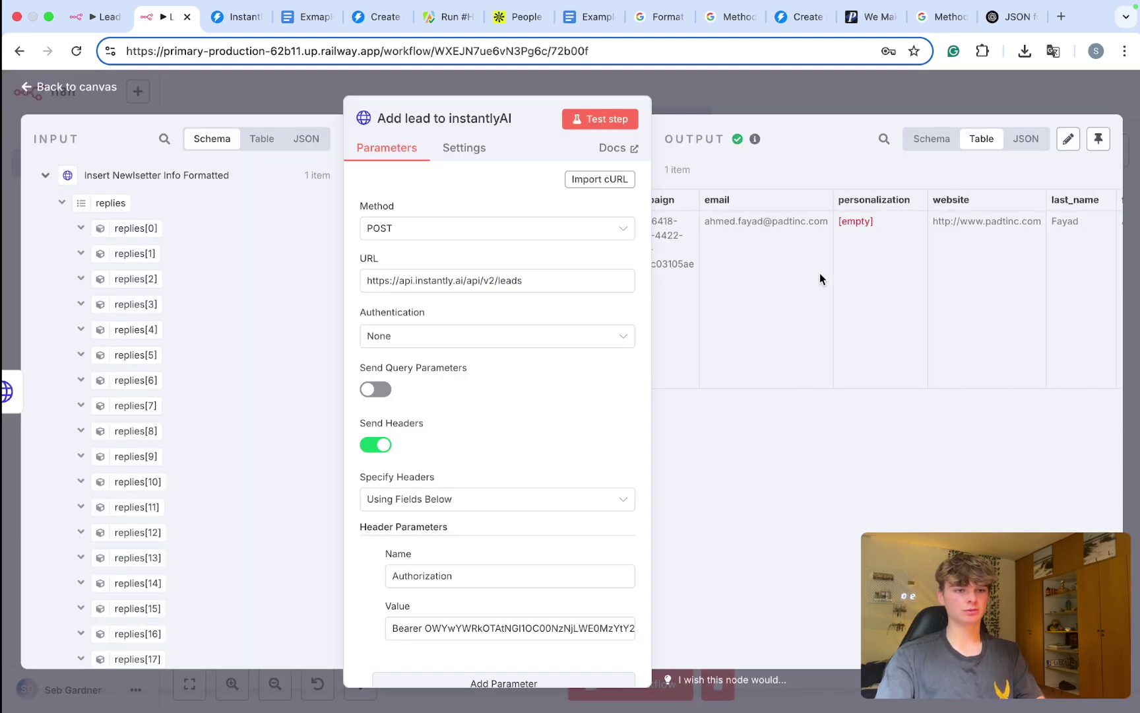
{"action": "scroll", "coordinate": [819, 272], "scroll_direction": "left", "scroll_amount": 1}
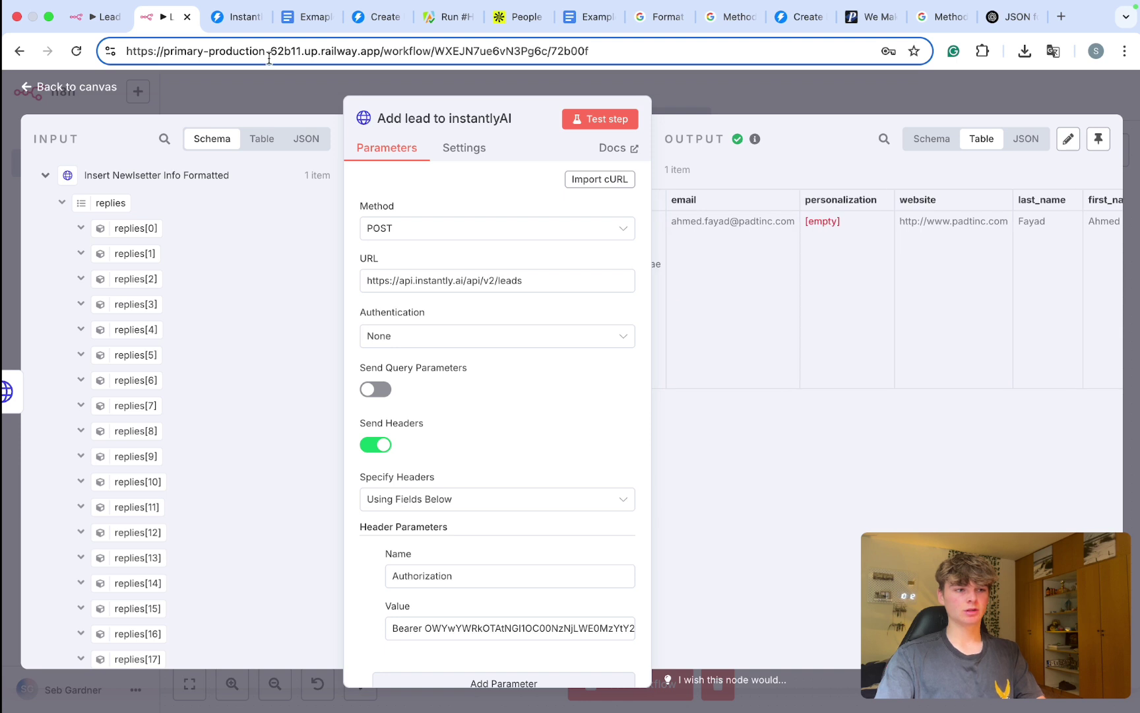
{"action": "left_click", "coordinate": [235, 23]}
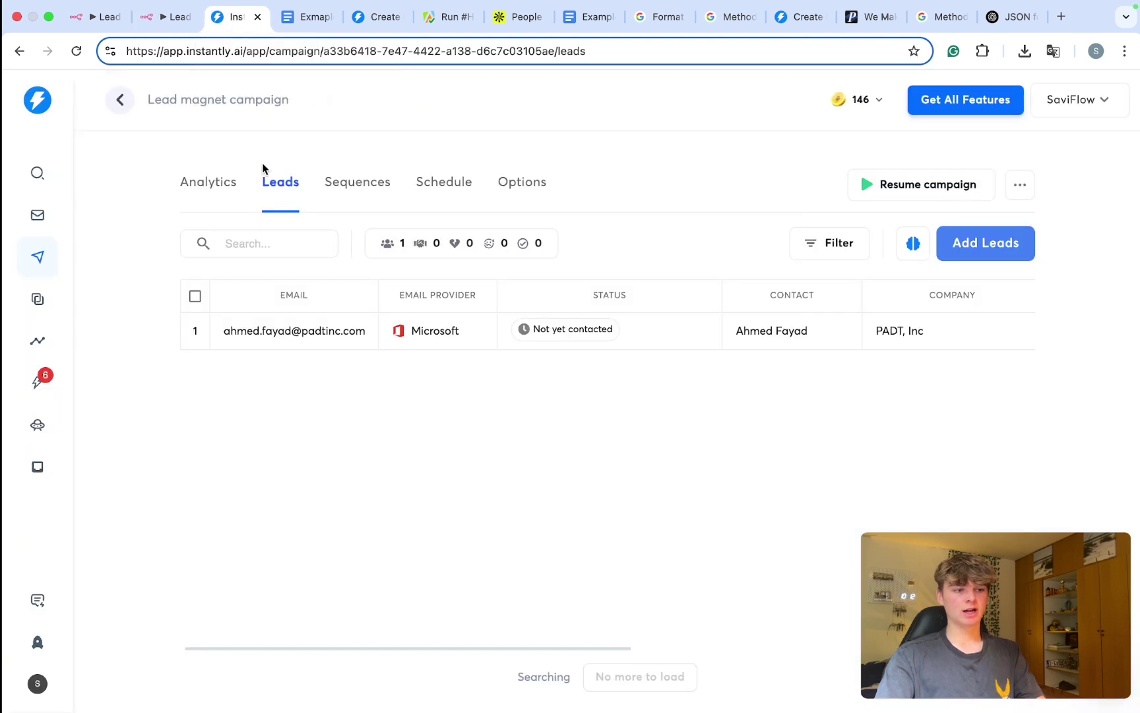
{"action": "left_click_drag", "start_coordinate": [368, 340], "coordinate": [211, 336]}
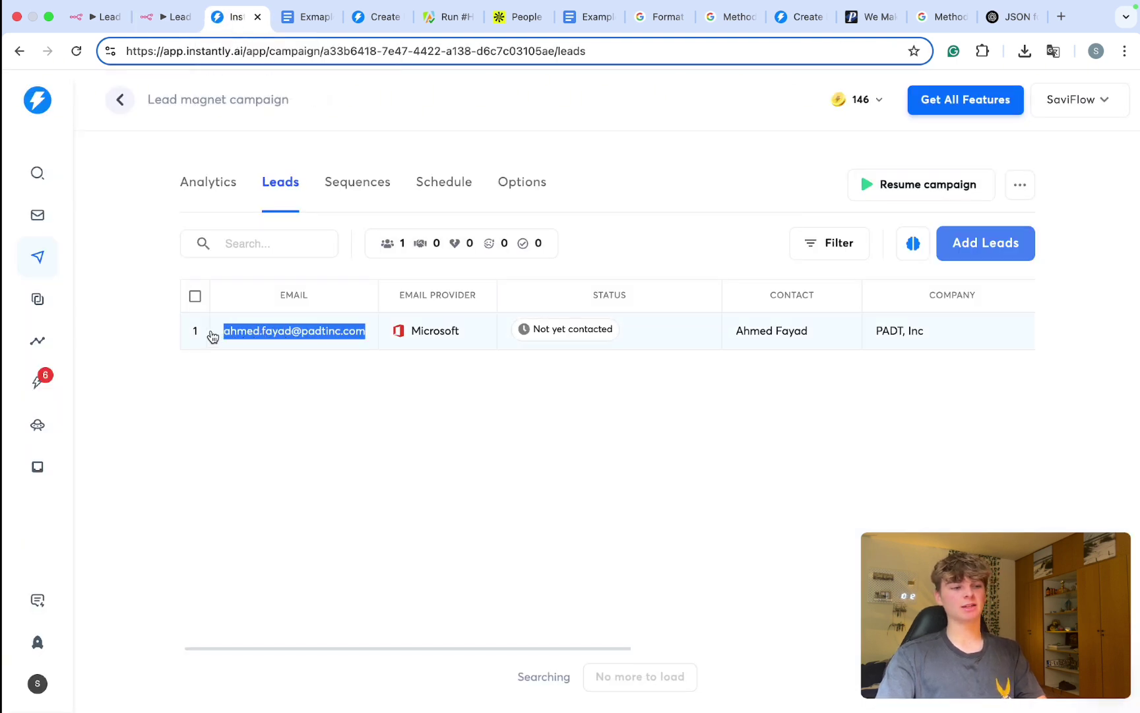
{"action": "left_click", "coordinate": [302, 335]}
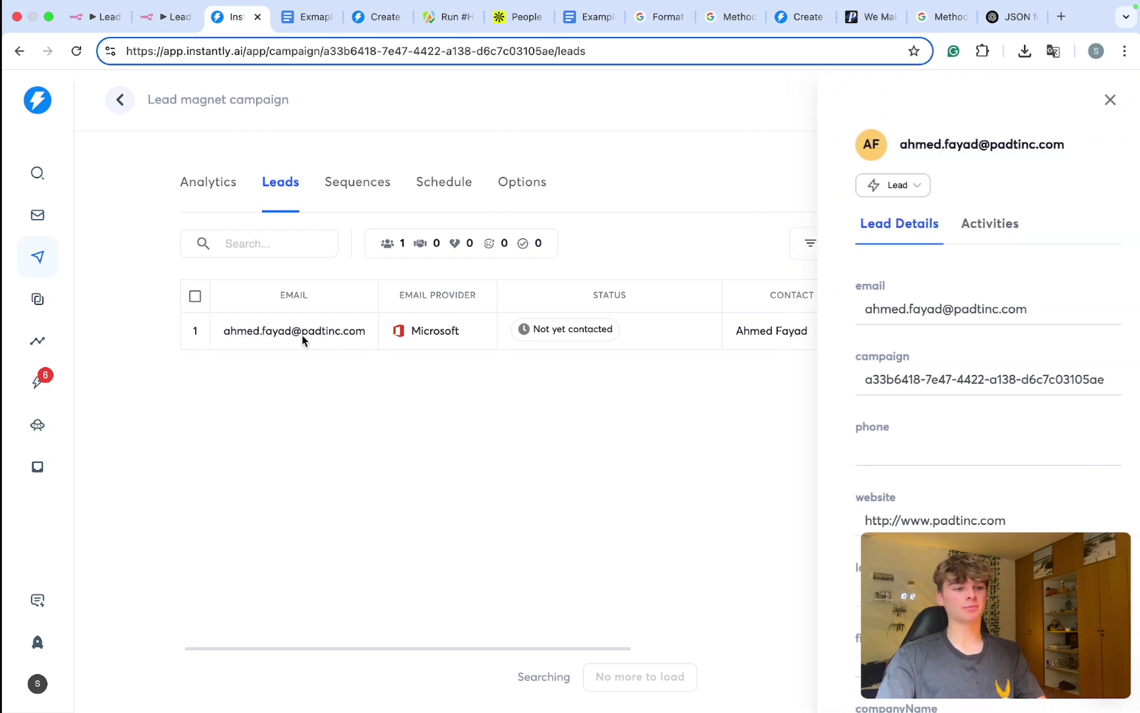
{"action": "left_click", "coordinate": [168, 9]}
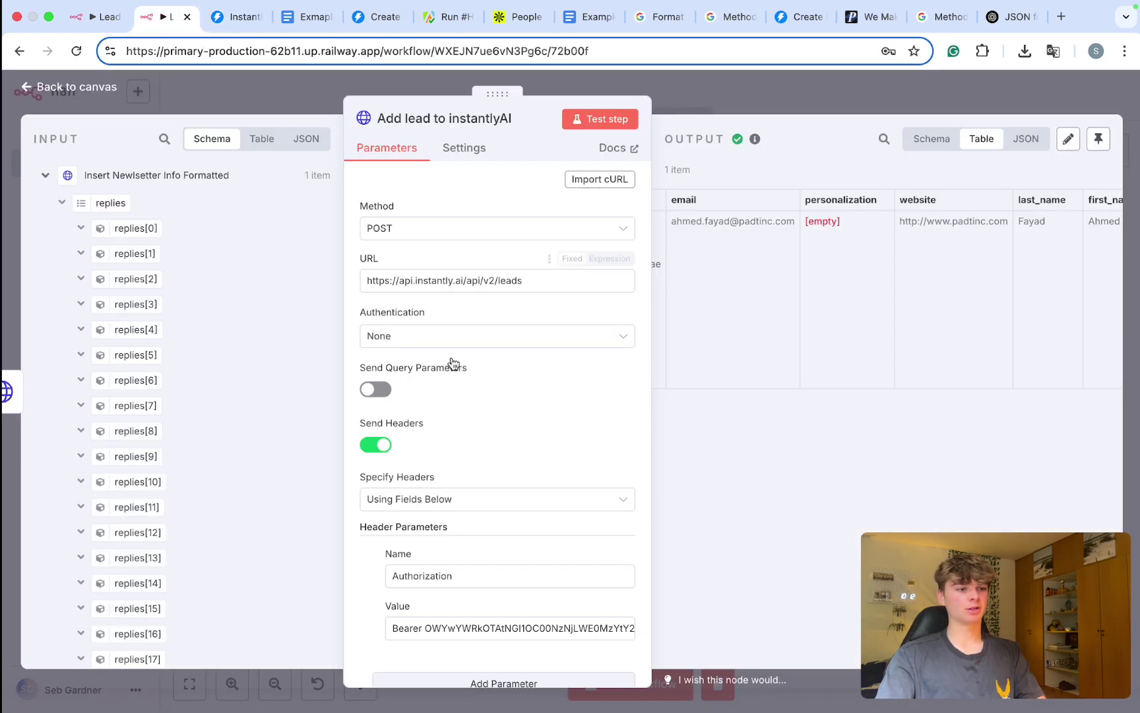
{"action": "scroll", "coordinate": [496, 476], "scroll_direction": "down", "scroll_amount": 10}
{"action": "scroll", "coordinate": [495, 476], "scroll_direction": "up", "scroll_amount": 3}
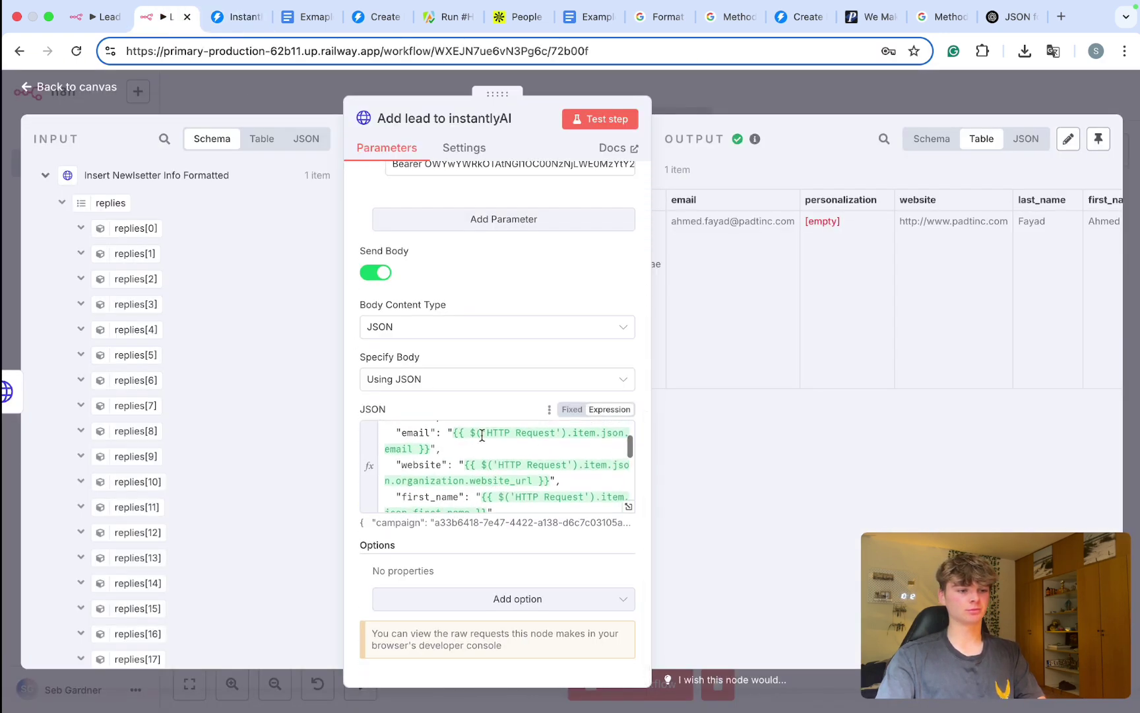
Step: Swap the email expression in the JSON body for a hardcoded test e-mail address
{"action": "left_click", "coordinate": [429, 460]}
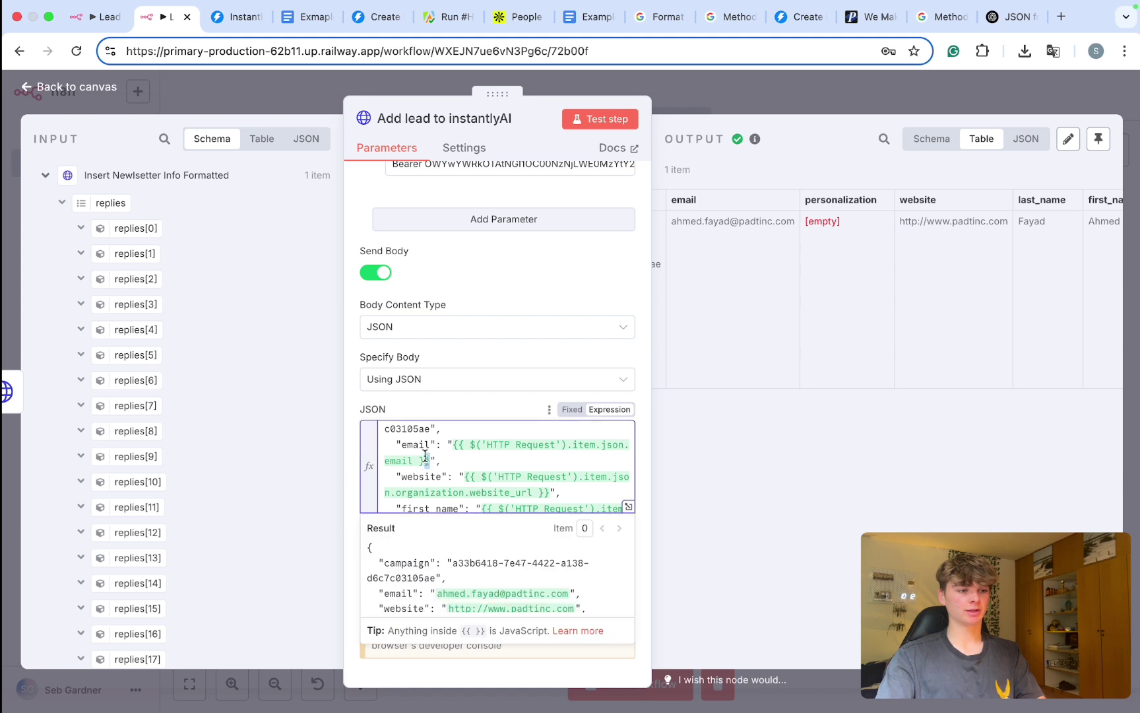
{"action": "left_click_drag", "start_coordinate": [425, 455], "coordinate": [453, 445]}
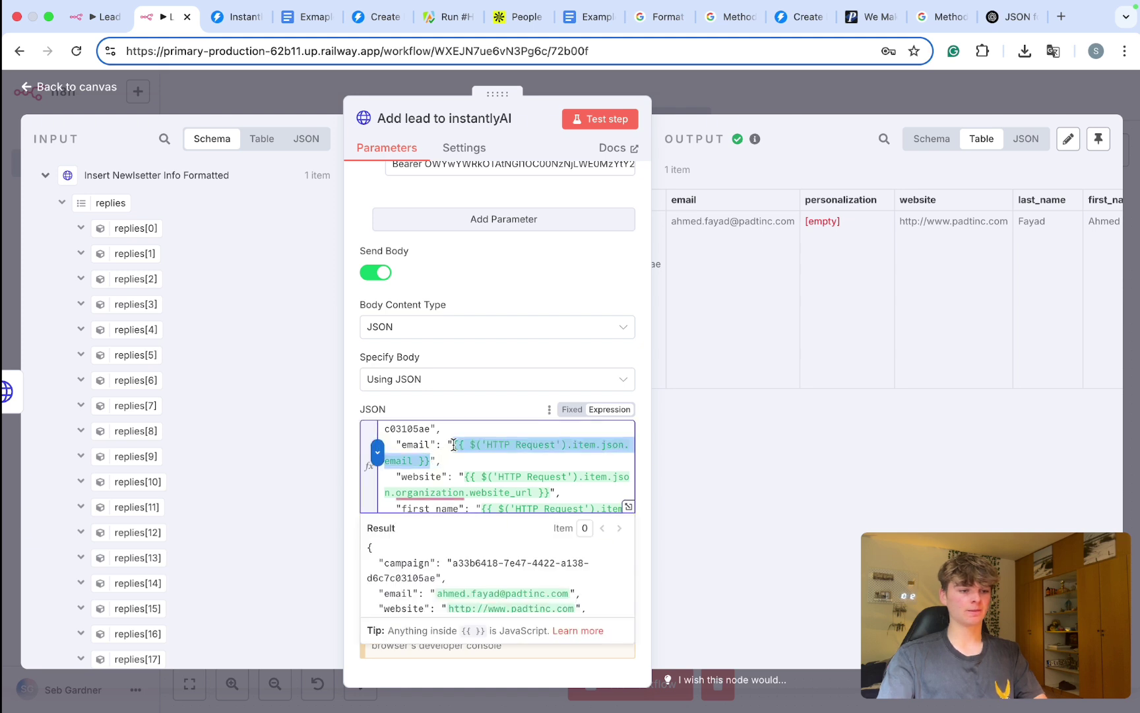
{"action": "key", "text": "BackSpace"}
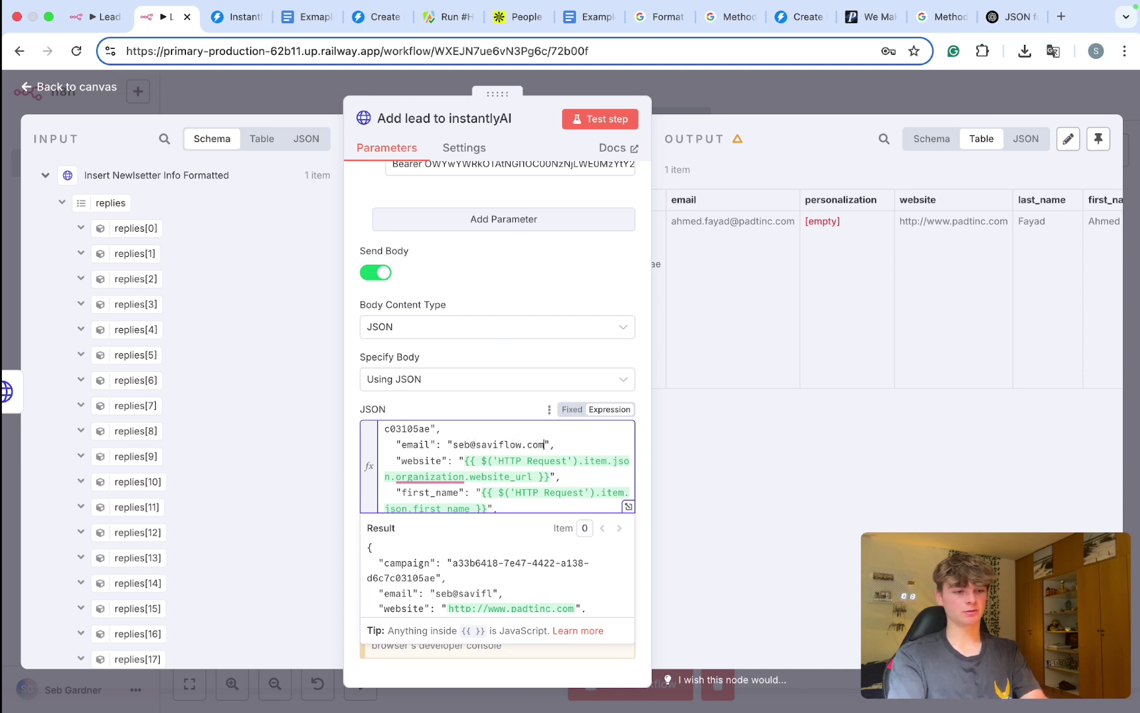
{"action": "left_click", "coordinate": [522, 415]}
Step: Save and test-run the workflow, then inspect the existing lead's details in Instantly
{"action": "left_click", "coordinate": [674, 101]}
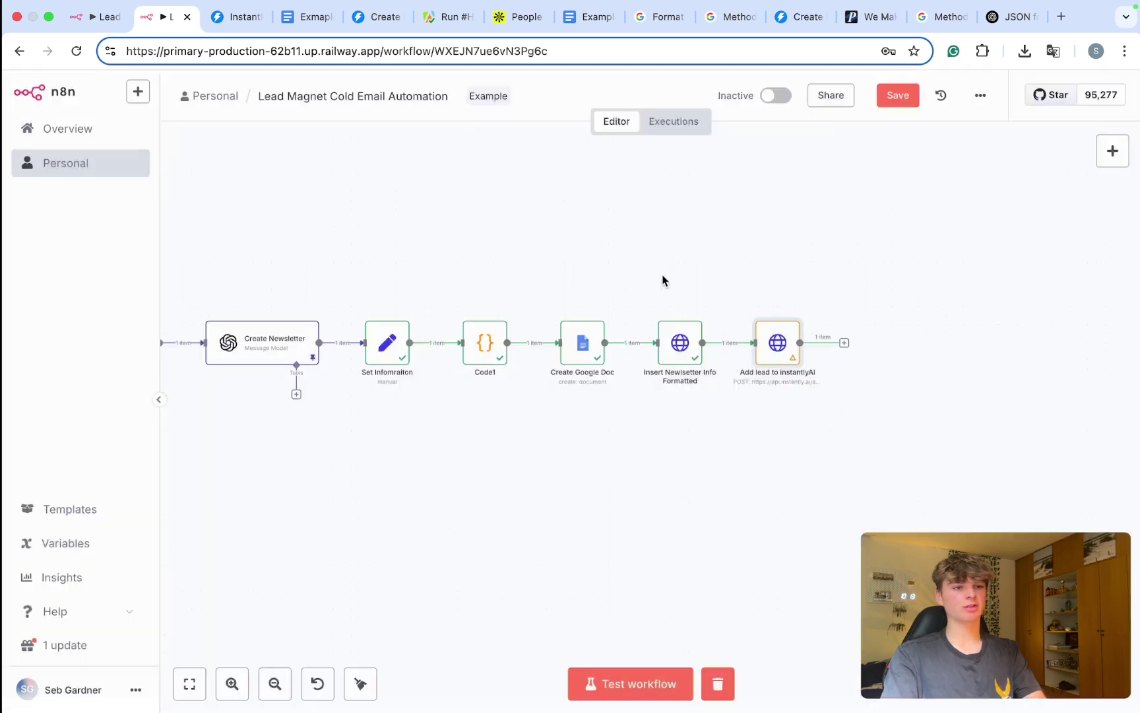
{"action": "key", "text": "super+s"}
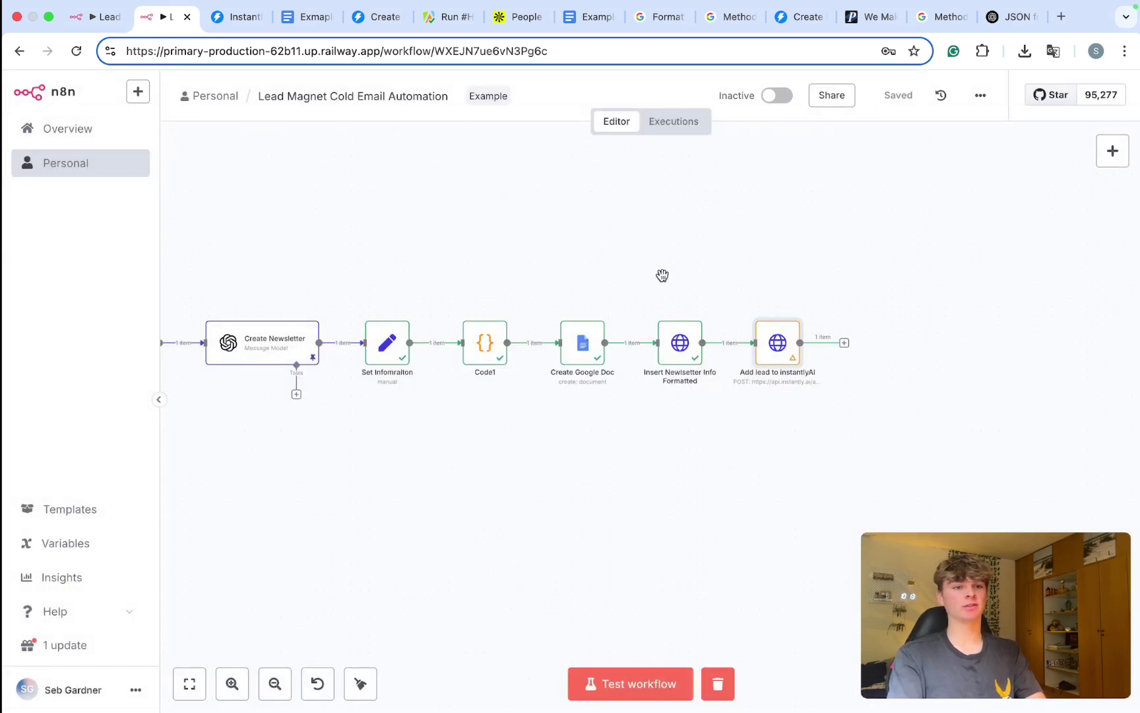
{"action": "key", "text": "super+Return"}
{"action": "left_click", "coordinate": [241, 18]}
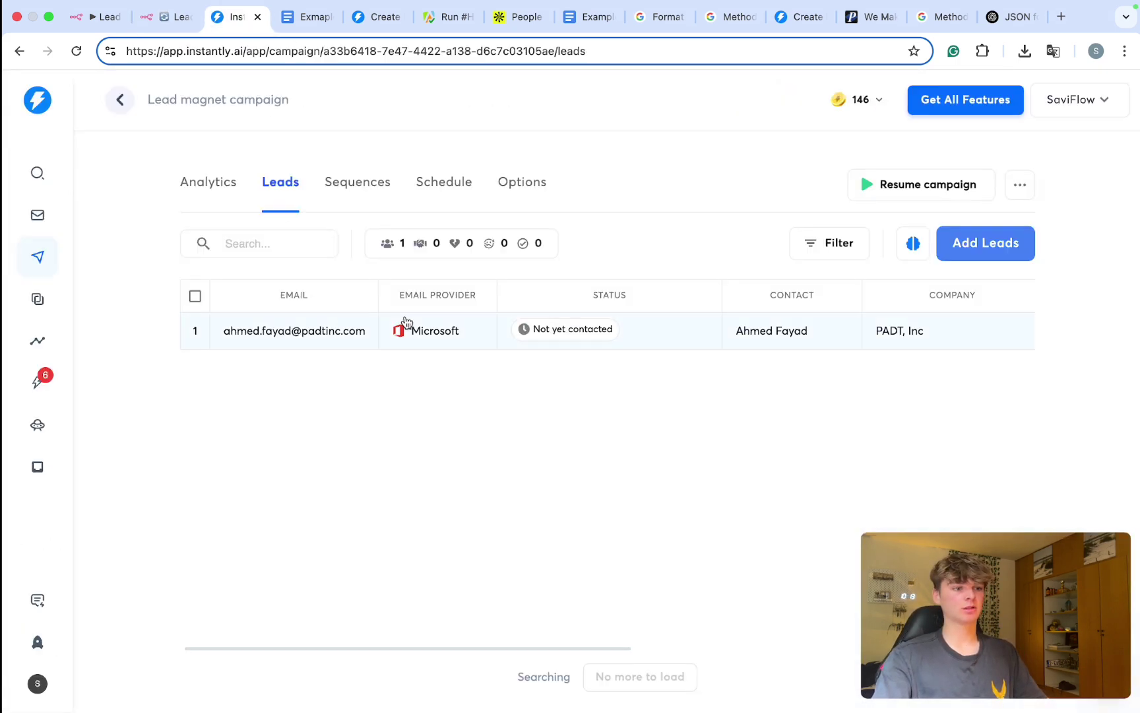
{"action": "left_click_drag", "start_coordinate": [364, 335], "coordinate": [193, 330]}
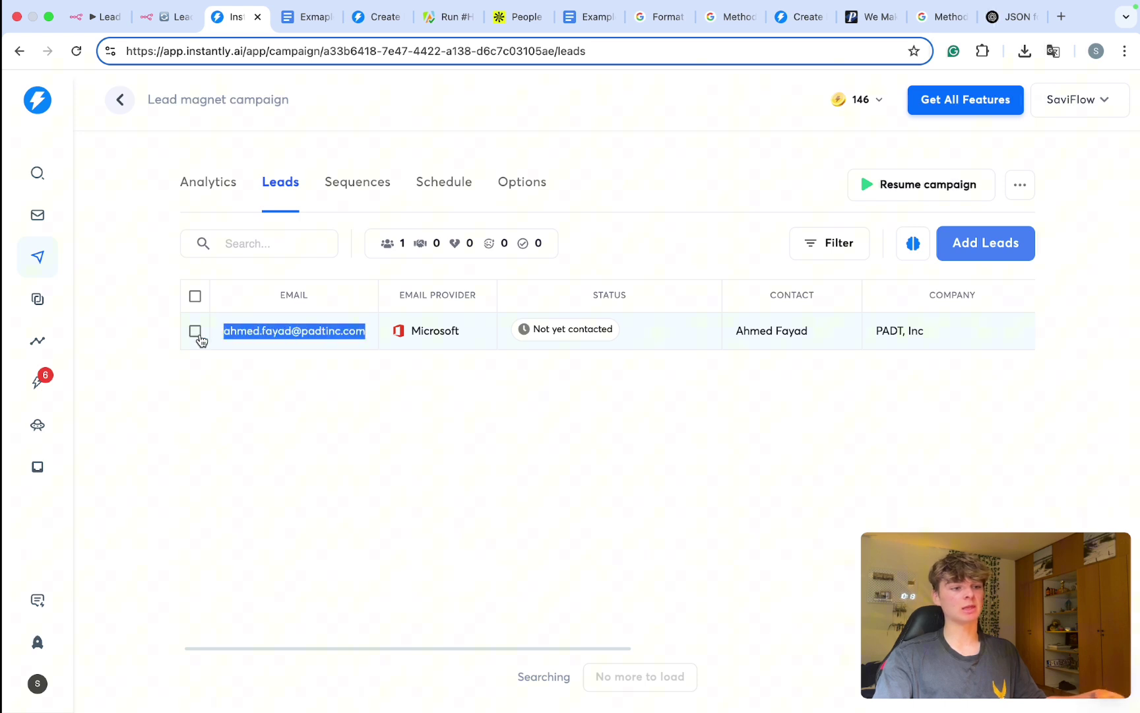
{"action": "left_click", "coordinate": [288, 374]}
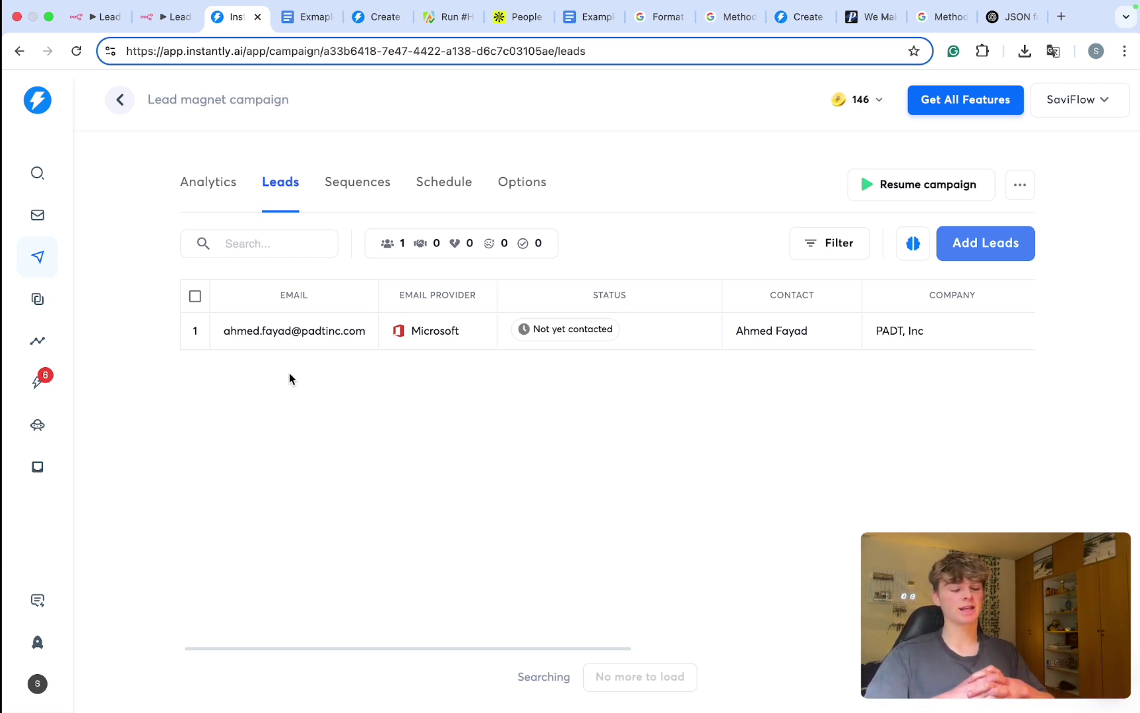
{"action": "left_click_drag", "start_coordinate": [220, 331], "coordinate": [372, 343]}
{"action": "left_click", "coordinate": [386, 433]}
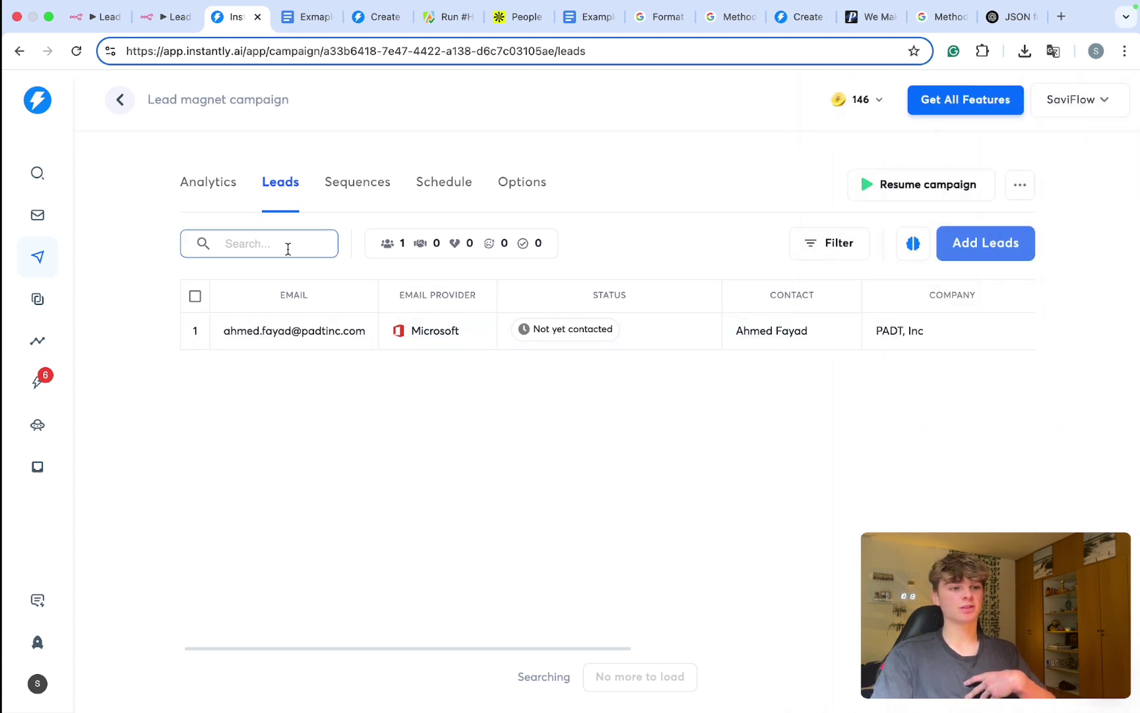
Step: Reload the Instantly leads list to find the newly added second lead
{"action": "left_click", "coordinate": [166, 18]}
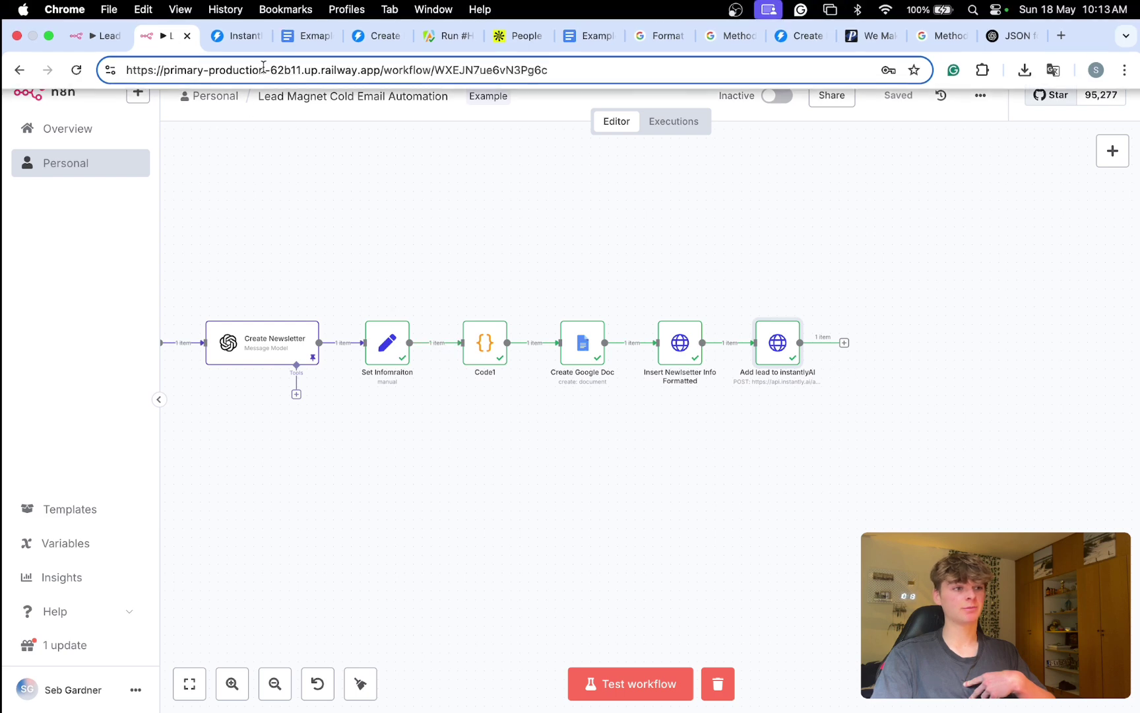
{"action": "left_click", "coordinate": [239, 46]}
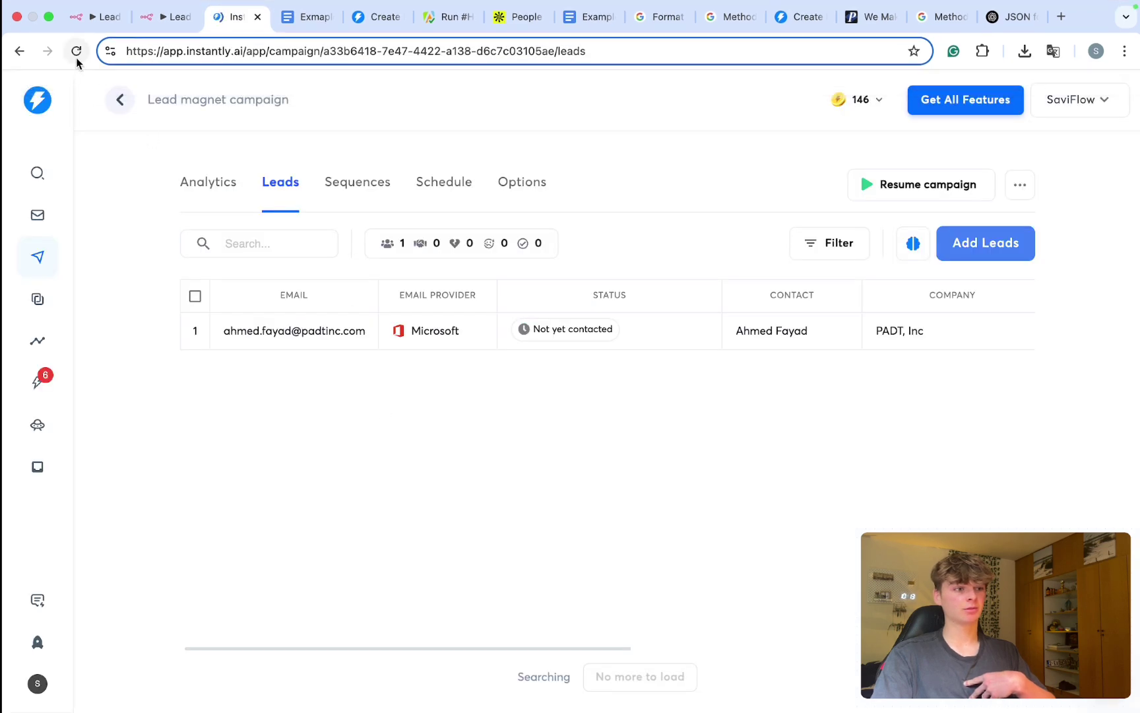
{"action": "left_click", "coordinate": [75, 51]}
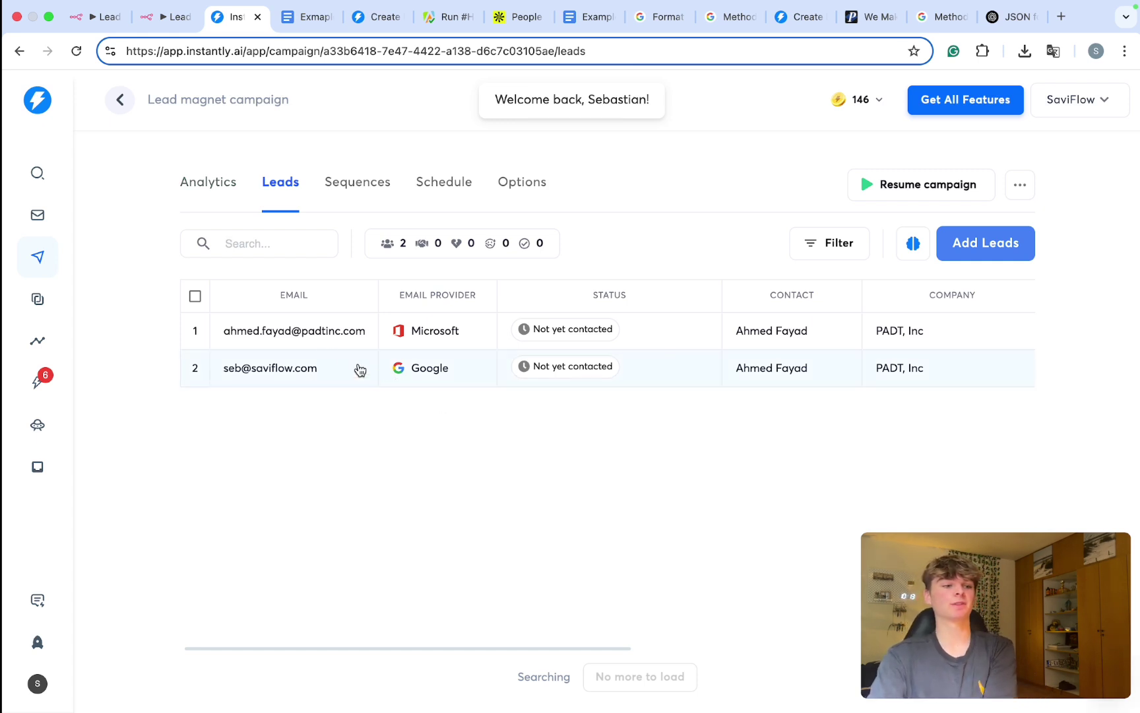
{"action": "mouse_move", "coordinate": [236, 335]}
{"action": "left_mouse_down"}
{"action": "mouse_move", "coordinate": [368, 341]}
{"action": "mouse_move", "coordinate": [238, 336]}
{"action": "left_mouse_up"}
{"action": "left_click", "coordinate": [521, 490]}
{"action": "scroll", "coordinate": [727, 375], "scroll_direction": "right", "scroll_amount": 10}
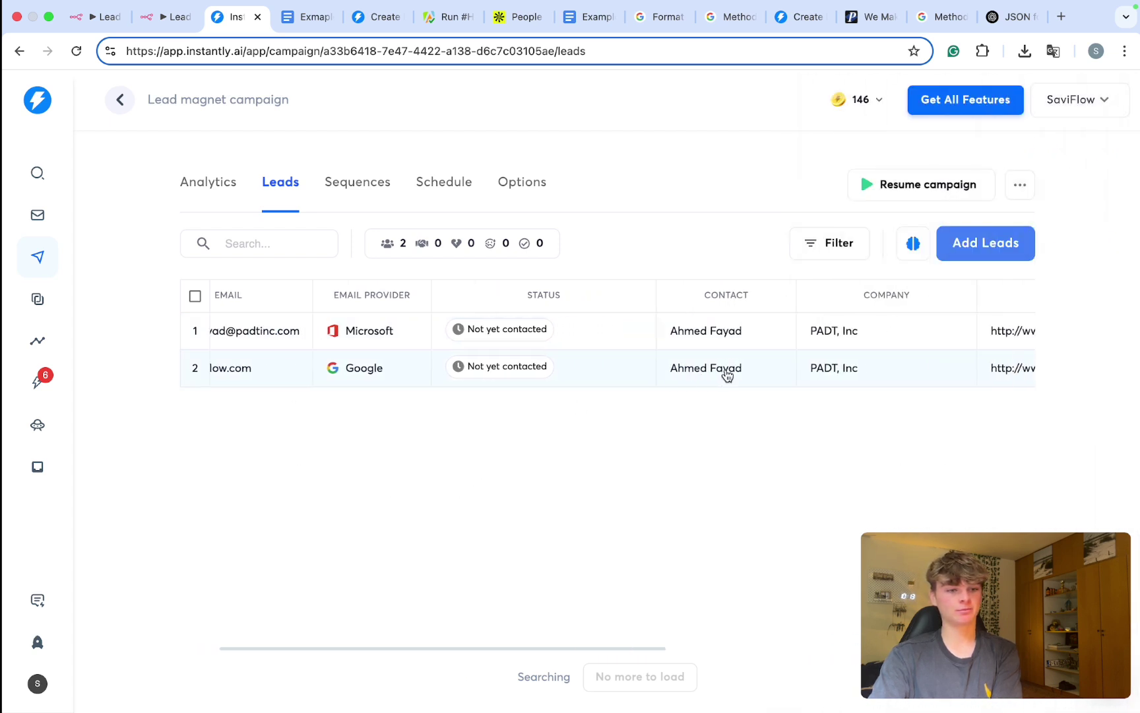
{"action": "scroll", "coordinate": [727, 374], "scroll_direction": "right", "scroll_amount": 5}
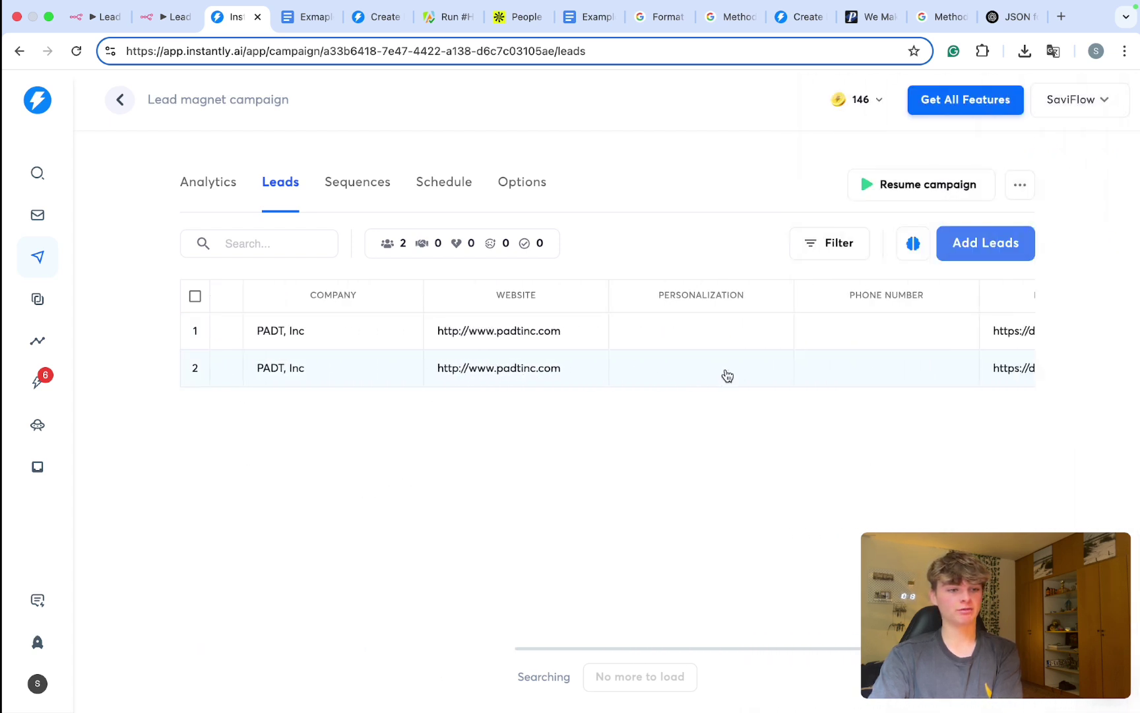
Step: Open the second lead's document_url in a new browser tab
{"action": "left_click", "coordinate": [916, 377]}
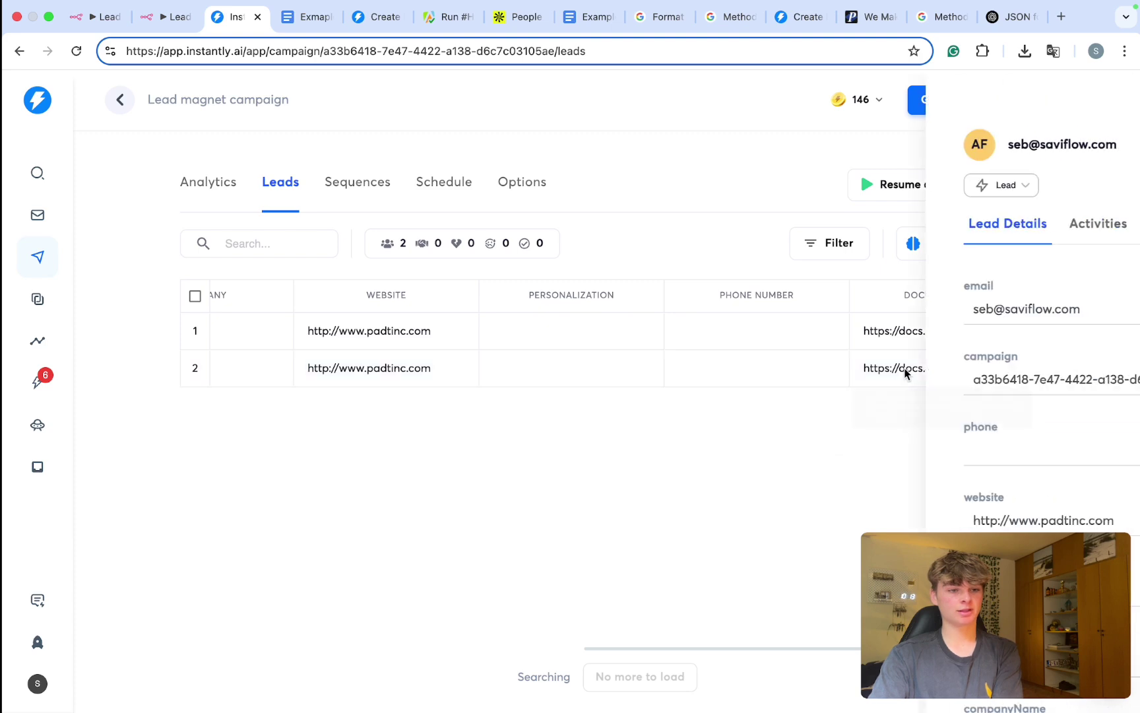
{"action": "scroll", "coordinate": [967, 475], "scroll_direction": "down", "scroll_amount": 4}
{"action": "scroll", "coordinate": [967, 475], "scroll_direction": "down", "scroll_amount": 2}
{"action": "triple_click", "coordinate": [923, 531]}
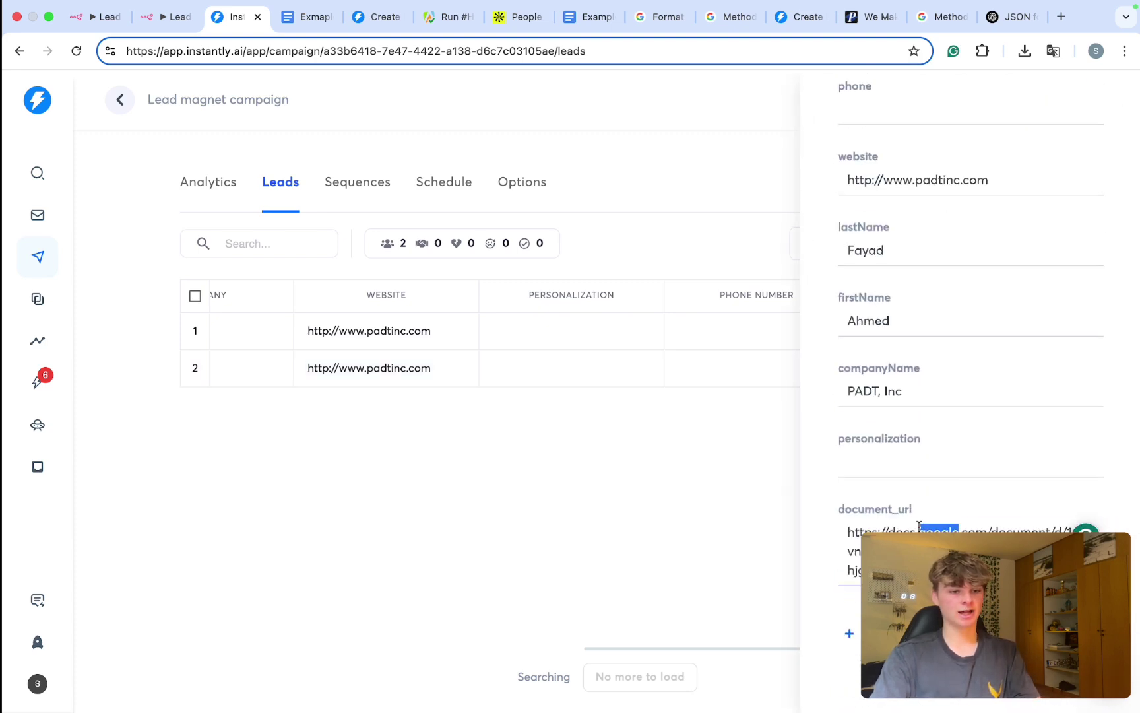
{"action": "key", "text": "ctrl+t"}
{"action": "key", "text": "Return"}
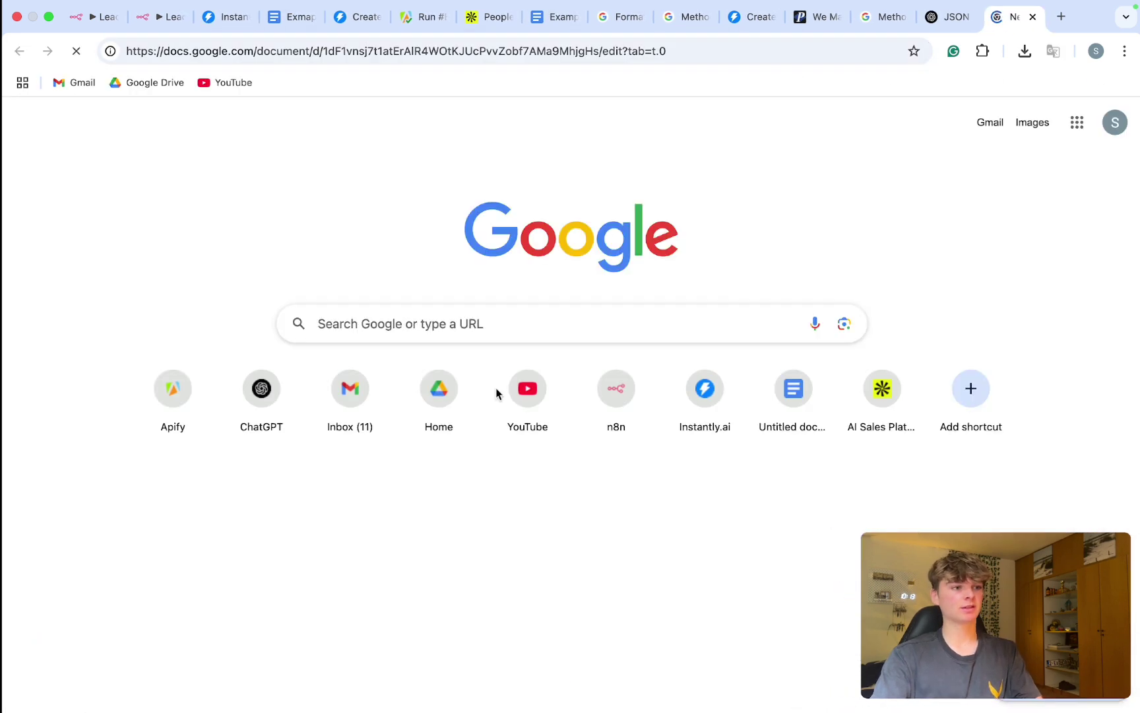
Step: Read through the personalized PADT newsletter in Google Docs, then go back to Instantly
{"action": "left_click_drag", "start_coordinate": [328, 268], "coordinate": [537, 268]}
{"action": "scroll", "coordinate": [517, 324], "scroll_direction": "down", "scroll_amount": 10}
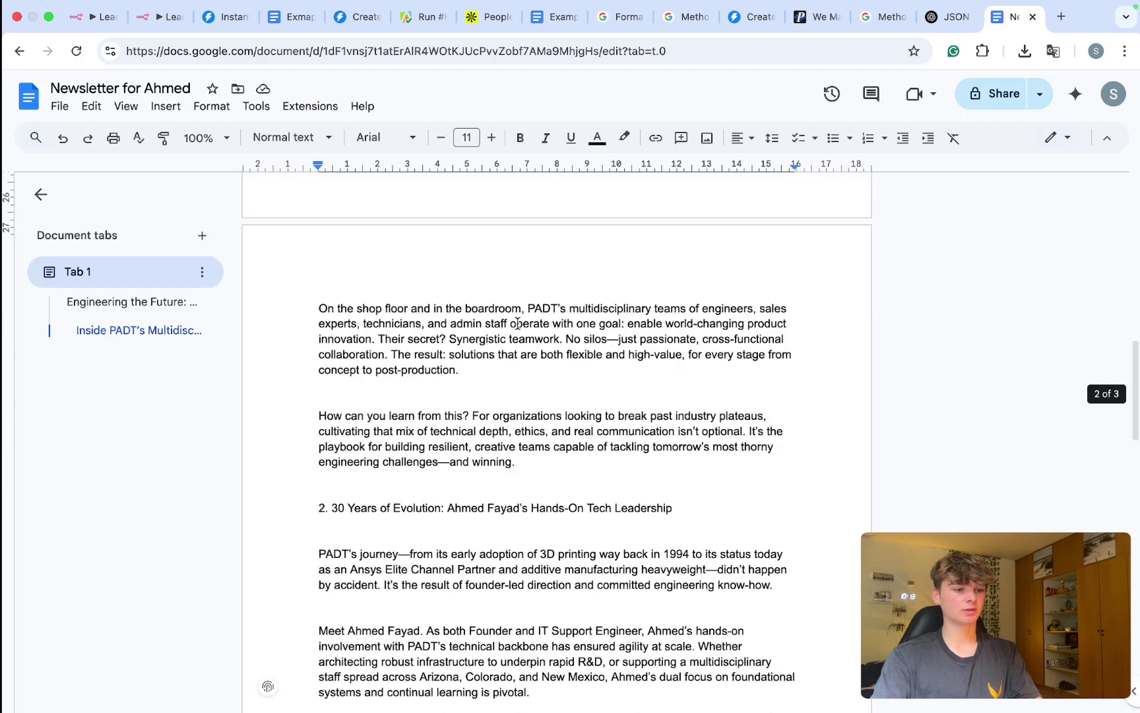
{"action": "scroll", "coordinate": [517, 323], "scroll_direction": "down", "scroll_amount": 10}
{"action": "scroll", "coordinate": [517, 323], "scroll_direction": "up", "scroll_amount": 12}
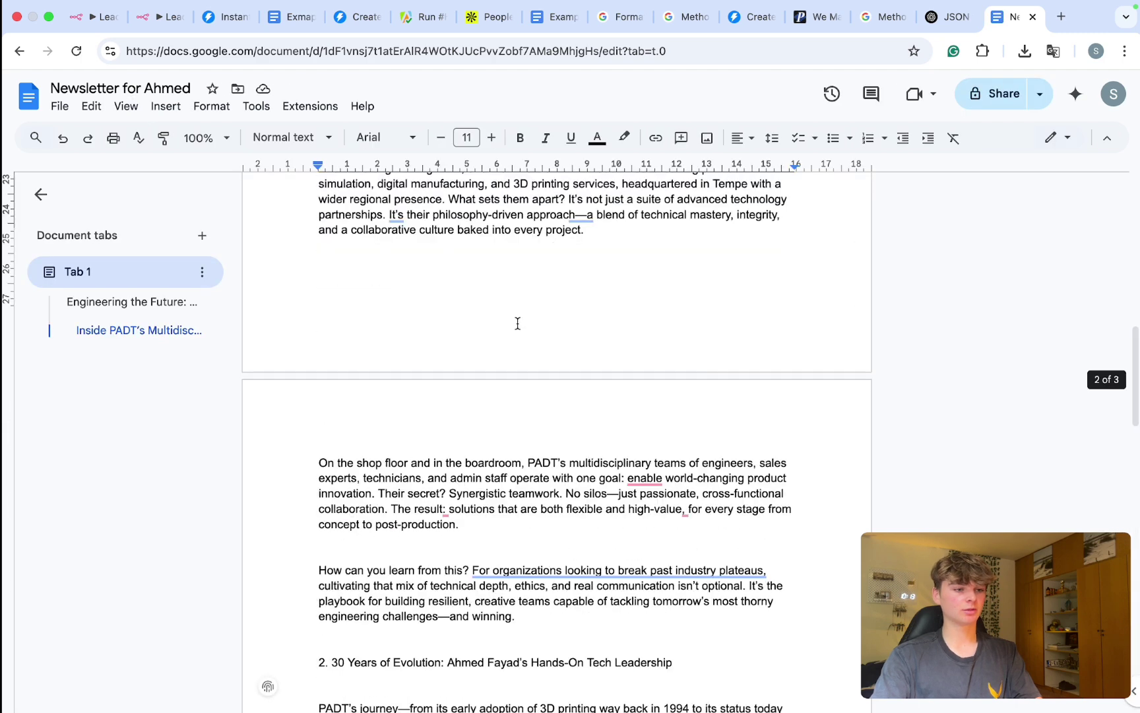
{"action": "scroll", "coordinate": [517, 323], "scroll_direction": "up", "scroll_amount": 10}
{"action": "left_click", "coordinate": [526, 407]}
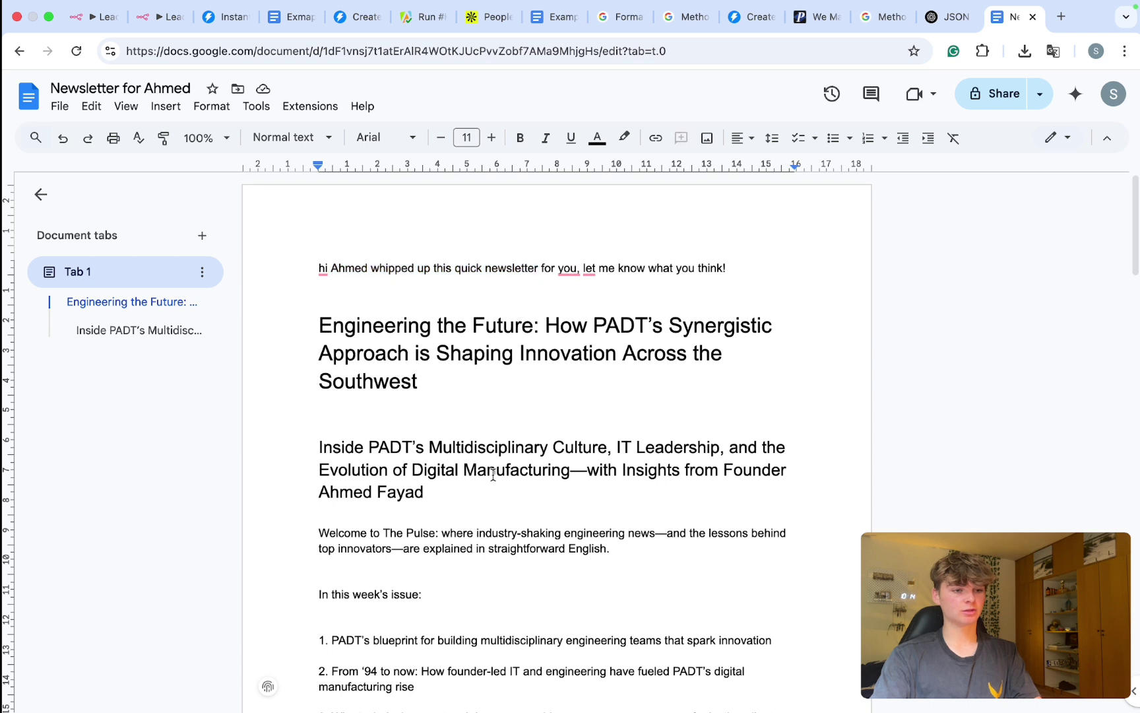
{"action": "key", "text": "super+3"}
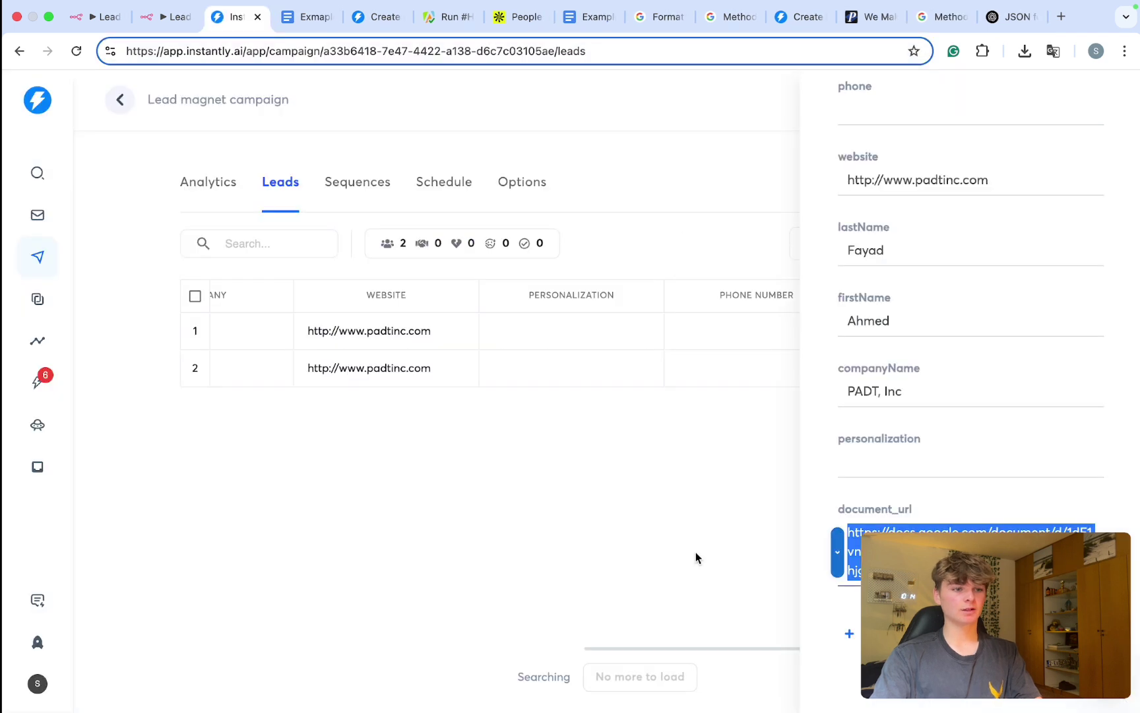
Step: Copy the cold-email template text from the EMAIL section of the example notes document
{"action": "left_click", "coordinate": [604, 515]}
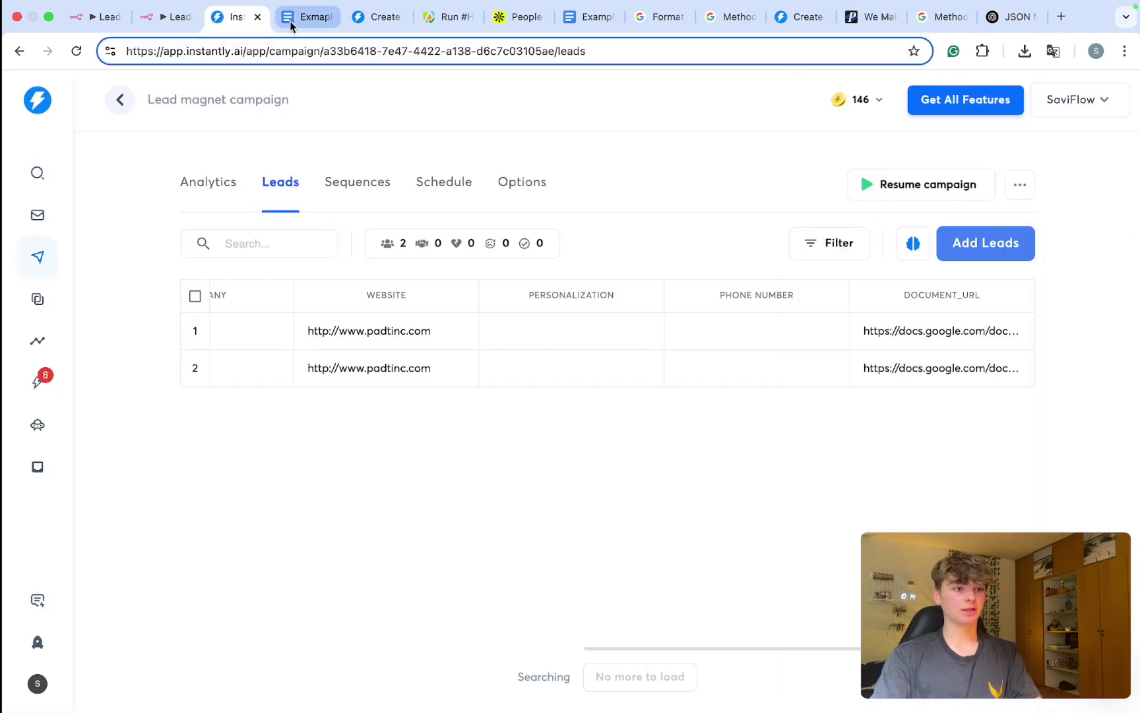
{"action": "left_click", "coordinate": [580, 18]}
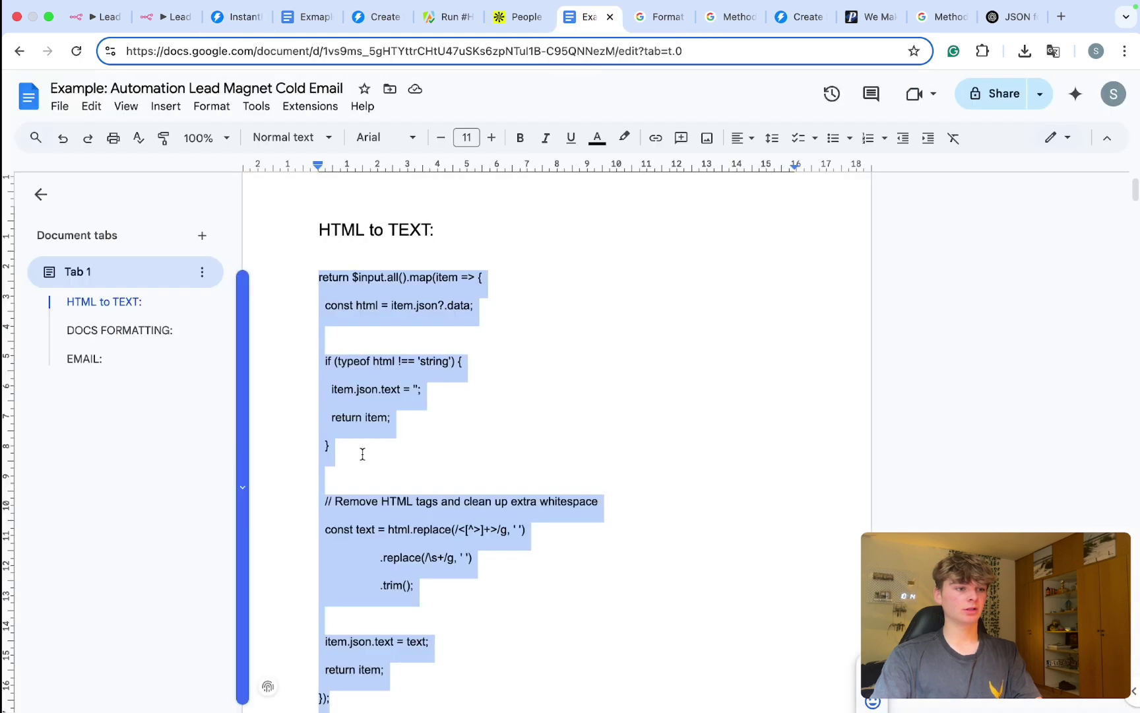
{"action": "scroll", "coordinate": [363, 449], "scroll_direction": "down", "scroll_amount": 15}
{"action": "scroll", "coordinate": [363, 449], "scroll_direction": "down", "scroll_amount": 20}
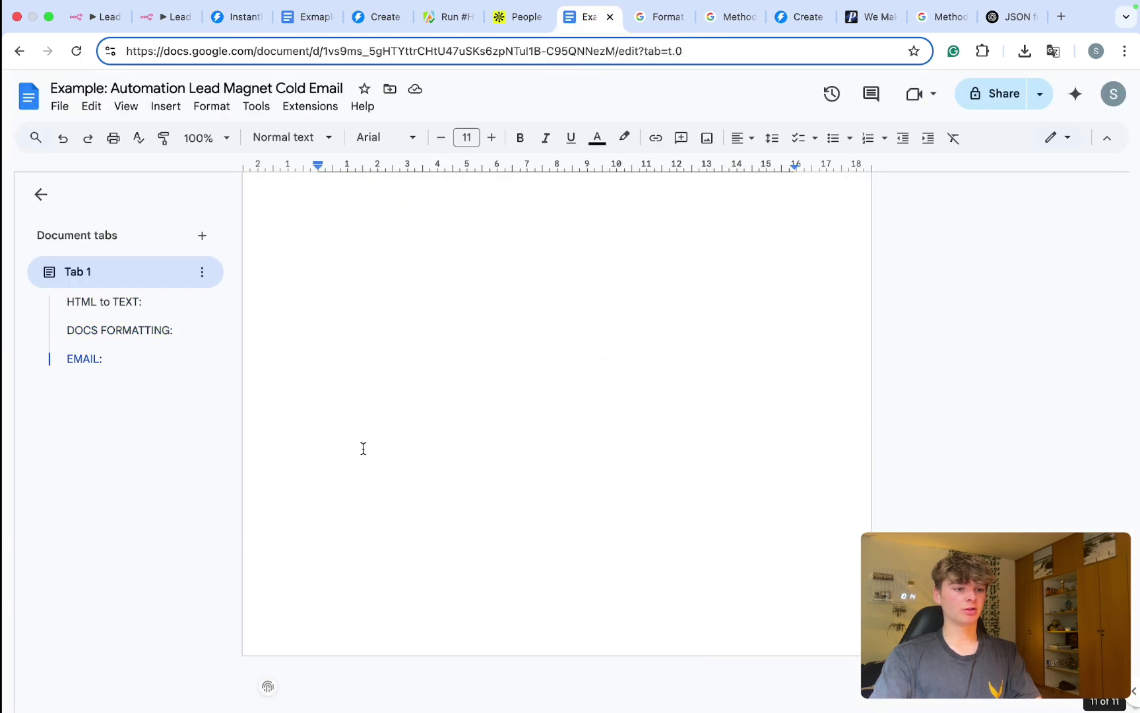
{"action": "left_click_drag", "start_coordinate": [364, 575], "coordinate": [297, 364]}
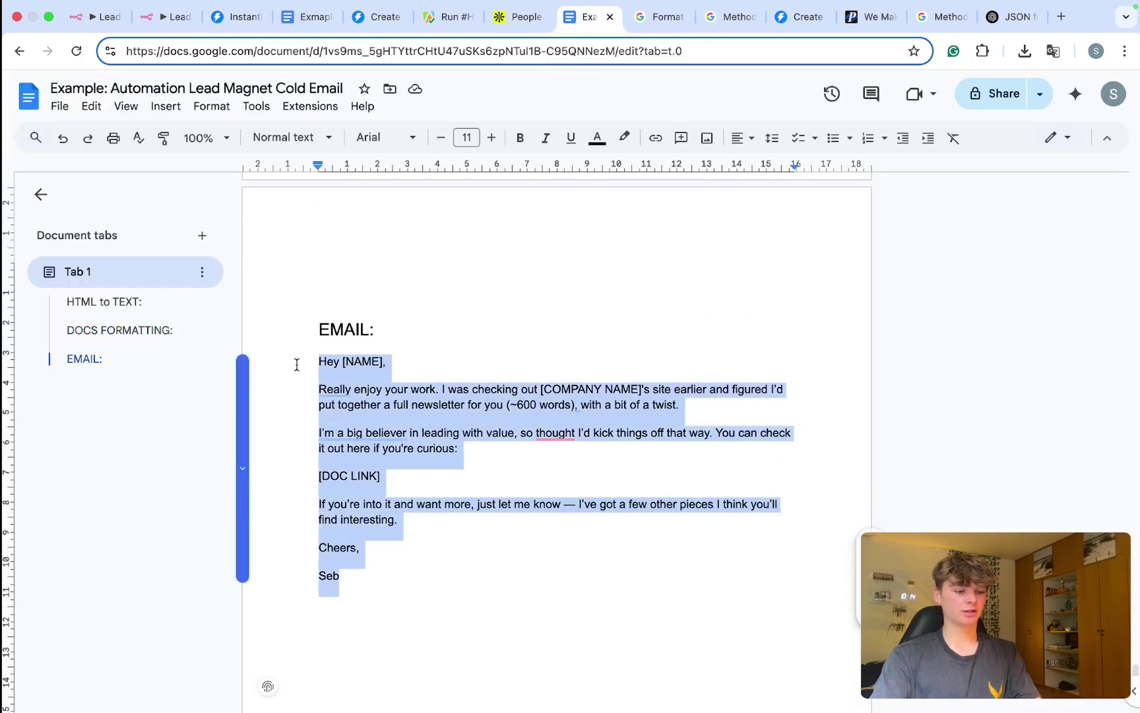
{"action": "left_click", "coordinate": [241, 27]}
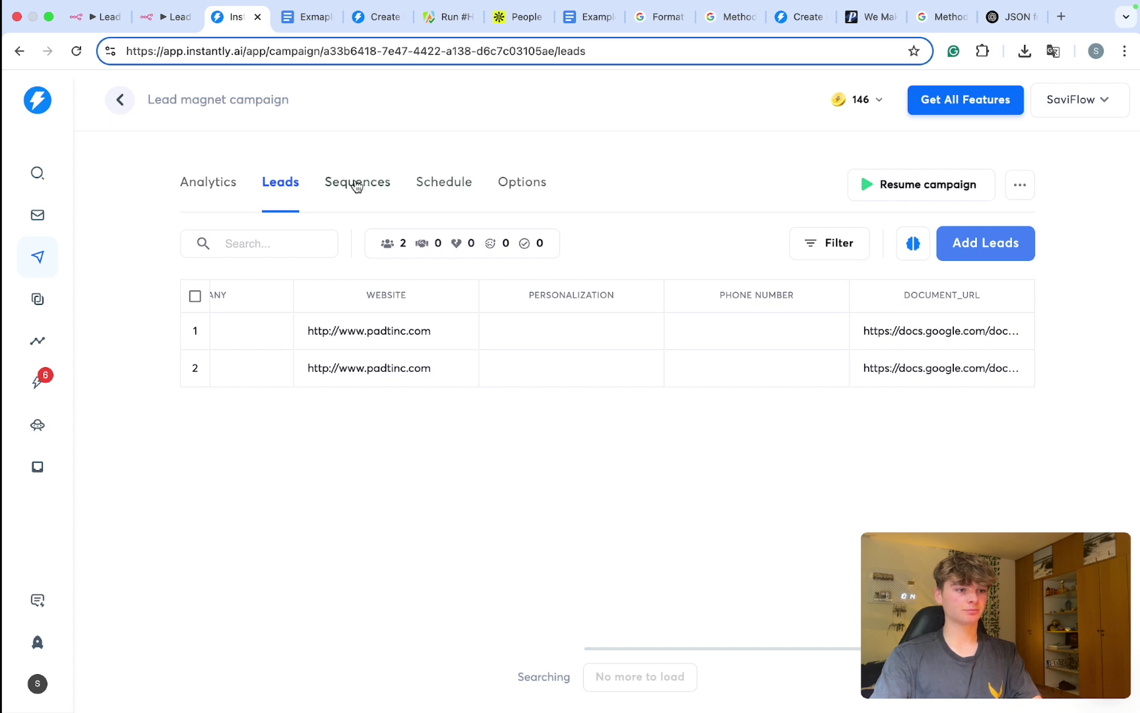
Step: Paste the cold-email template into the Step 1 email body and space it into paragraphs
{"action": "left_click", "coordinate": [362, 183]}
{"action": "left_click", "coordinate": [636, 347]}
{"action": "key", "text": "cmd+v"}
{"action": "left_click", "coordinate": [570, 330]}
{"action": "key", "text": "BackSpace"}
{"action": "key", "text": "BackSpace"}
{"action": "key", "text": "BackSpace"}
{"action": "key", "text": "BackSpace"}
{"action": "key", "text": "BackSpace"}
{"action": "key", "text": "BackSpace"}
{"action": "key", "text": "BackSpace"}
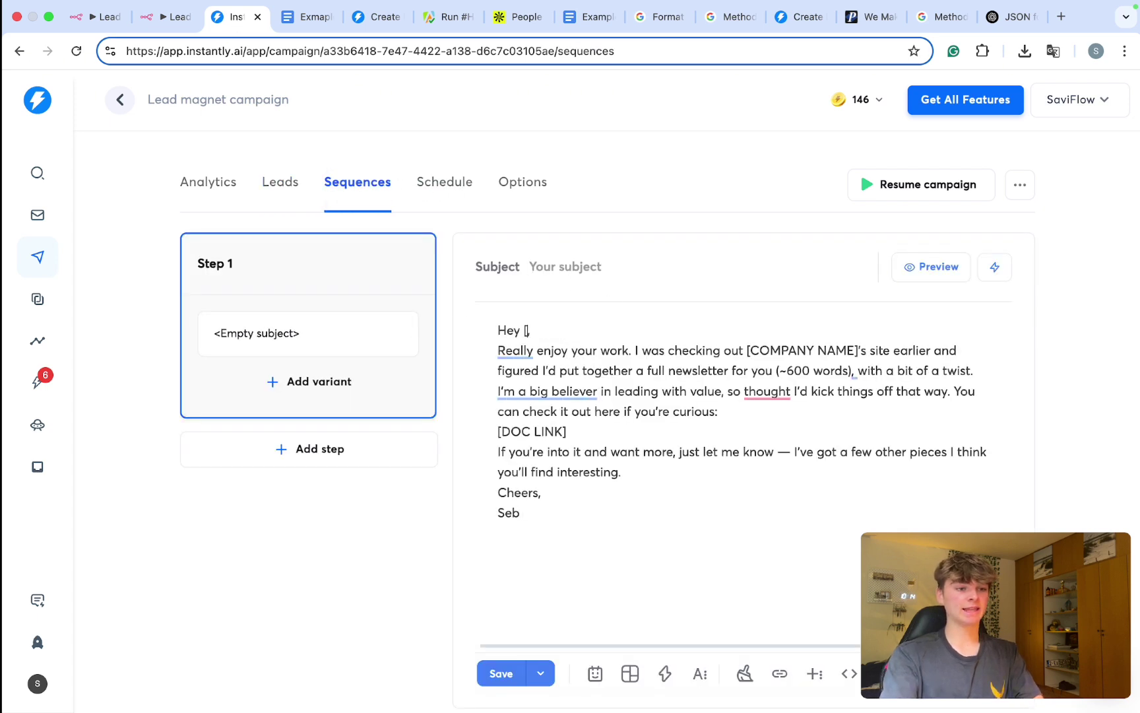
{"action": "key", "text": "Return"}
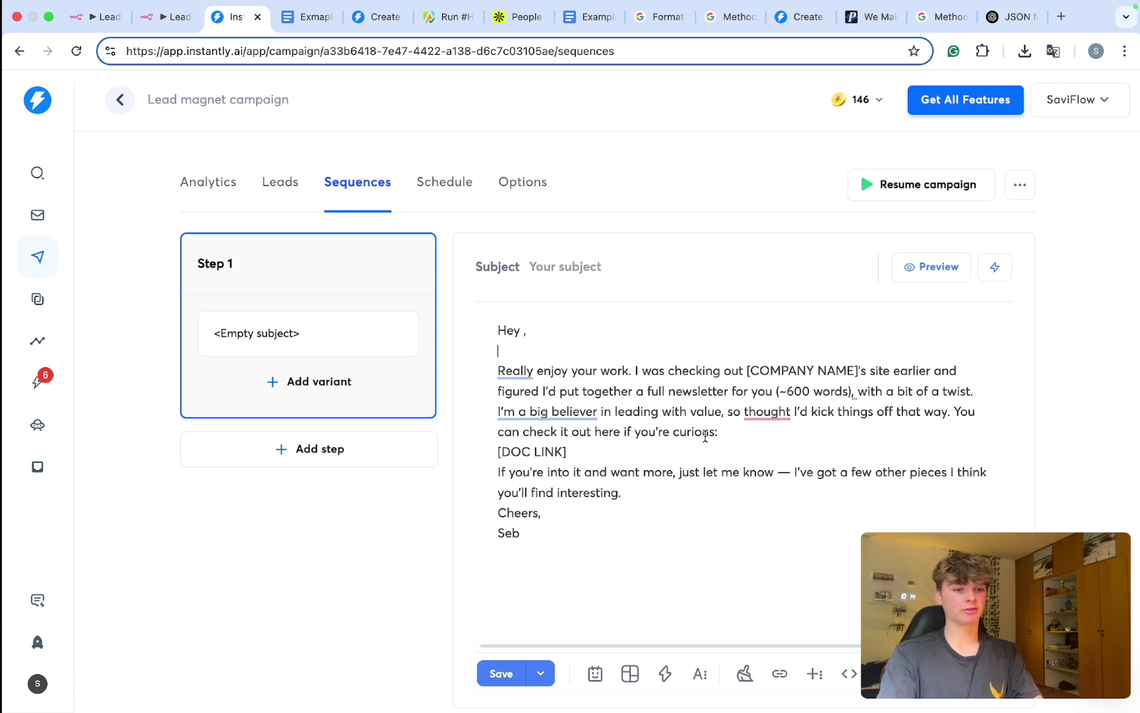
{"action": "key", "text": "Return"}
{"action": "left_click", "coordinate": [632, 474]}
{"action": "key", "text": "Return"}
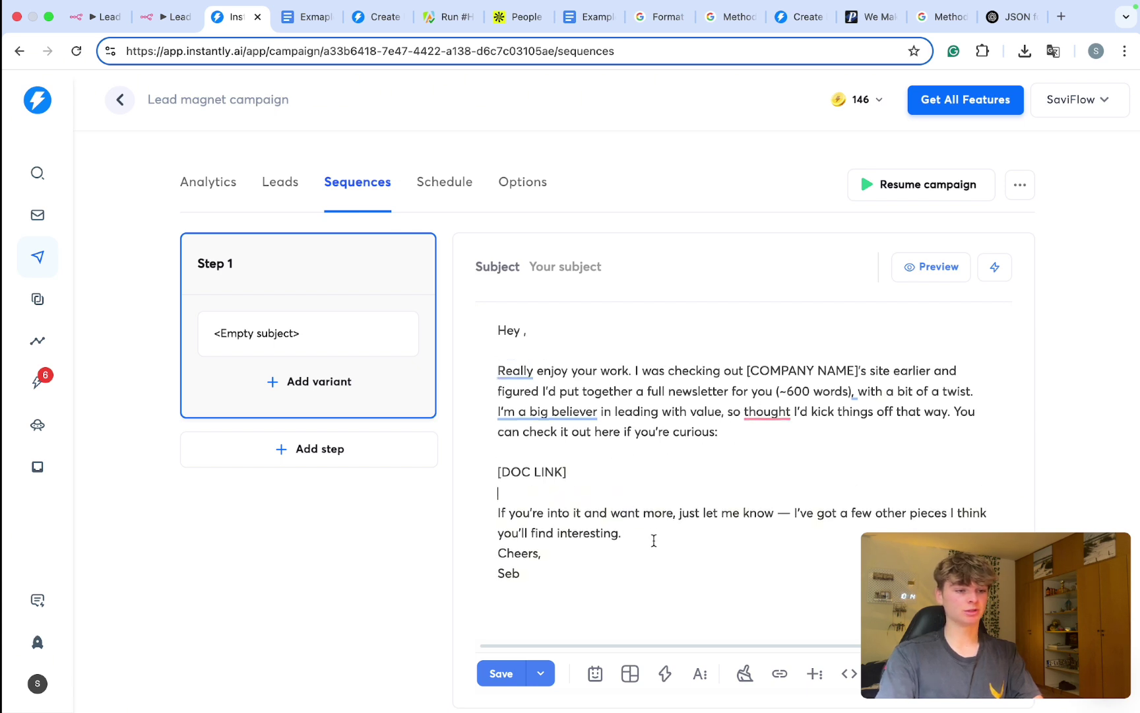
{"action": "left_click", "coordinate": [654, 540]}
{"action": "key", "text": "Return"}
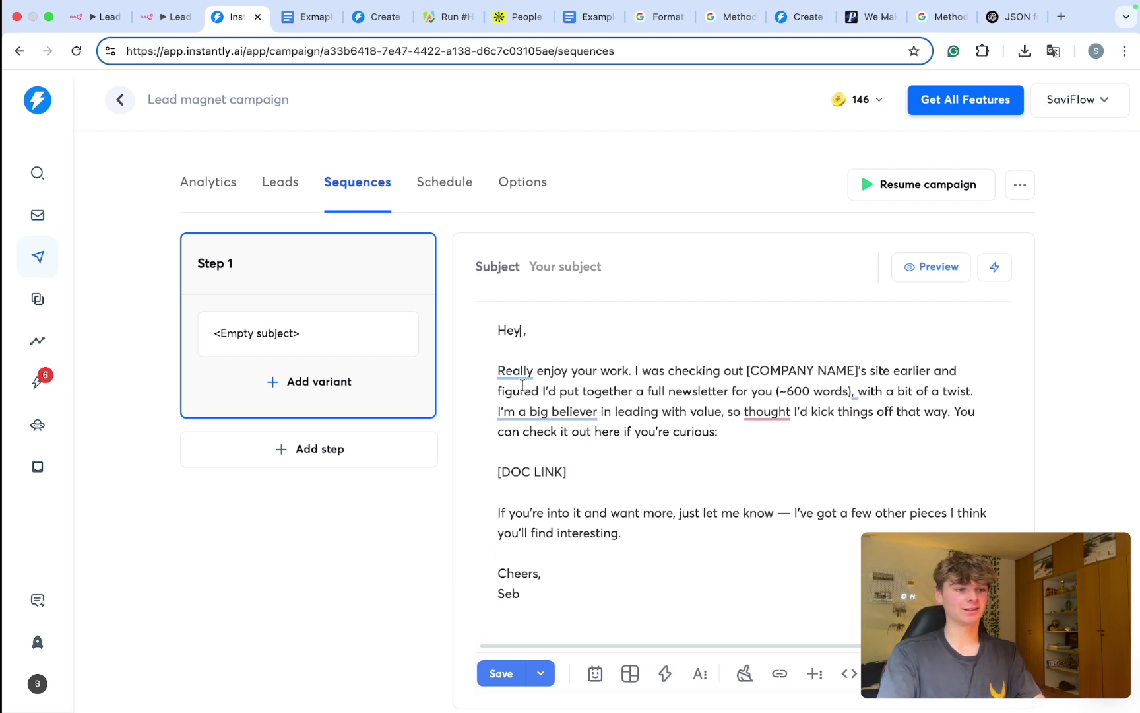
Step: Replace [NAME], [DOC LINK] and [COMPANY NAME] with firstName, document_url and company name variables
{"action": "type", "text": "{"}
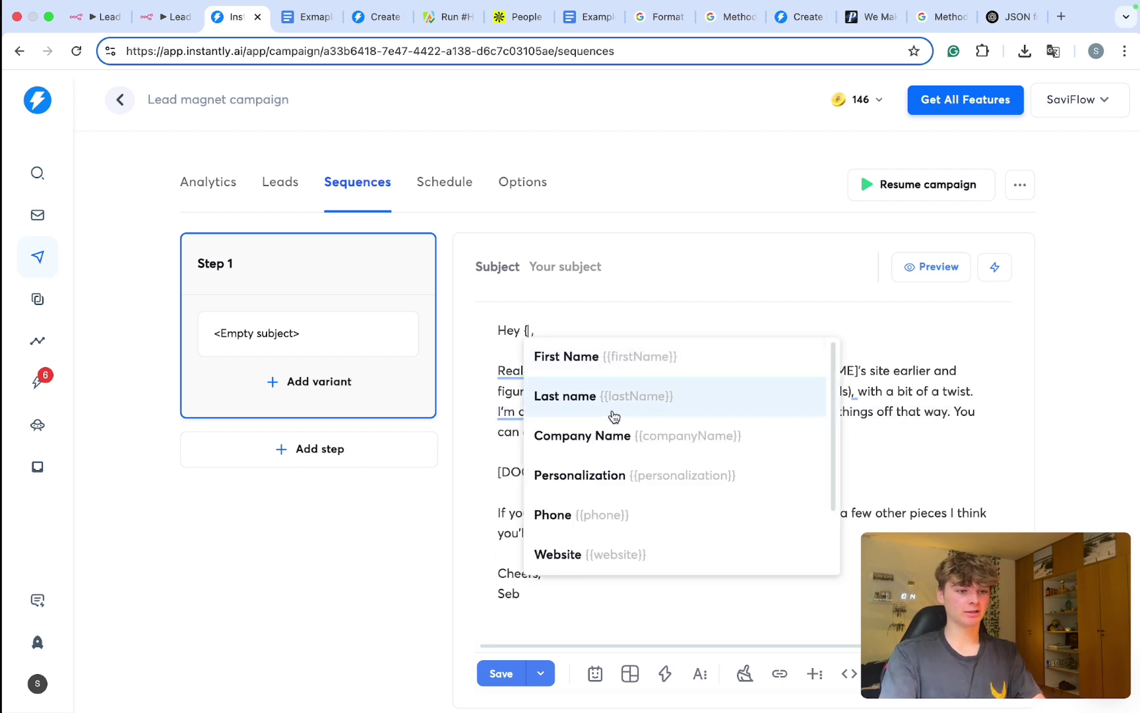
{"action": "left_click", "coordinate": [588, 363]}
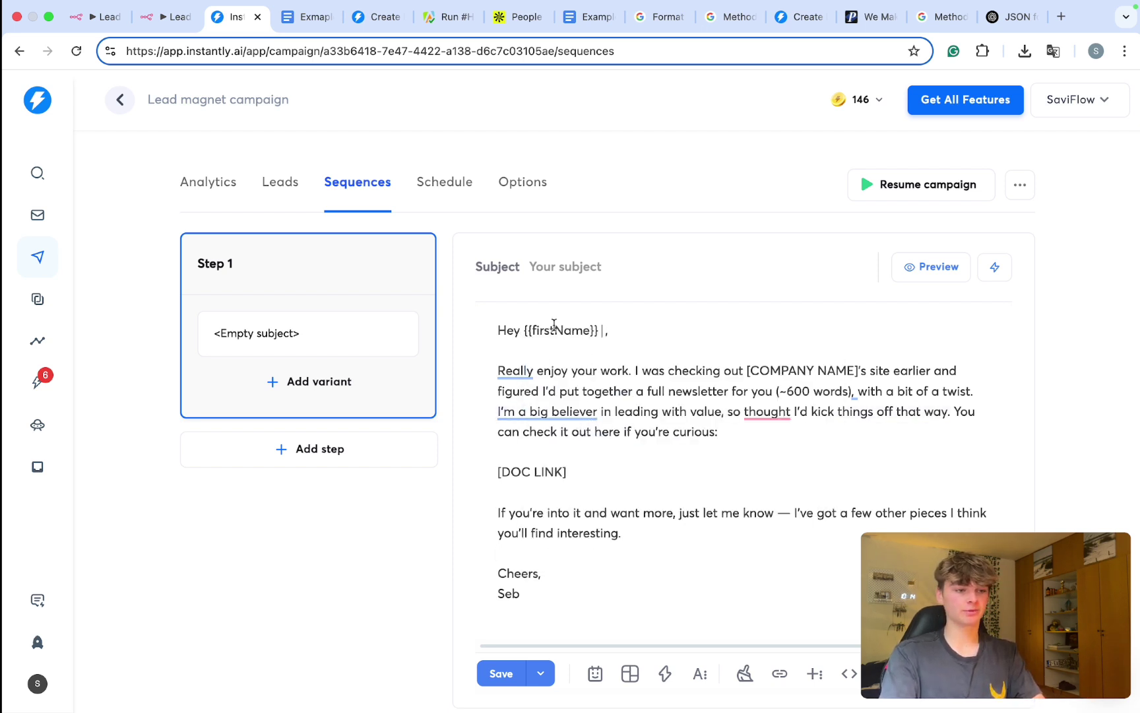
{"action": "left_click_drag", "start_coordinate": [566, 474], "coordinate": [479, 473]}
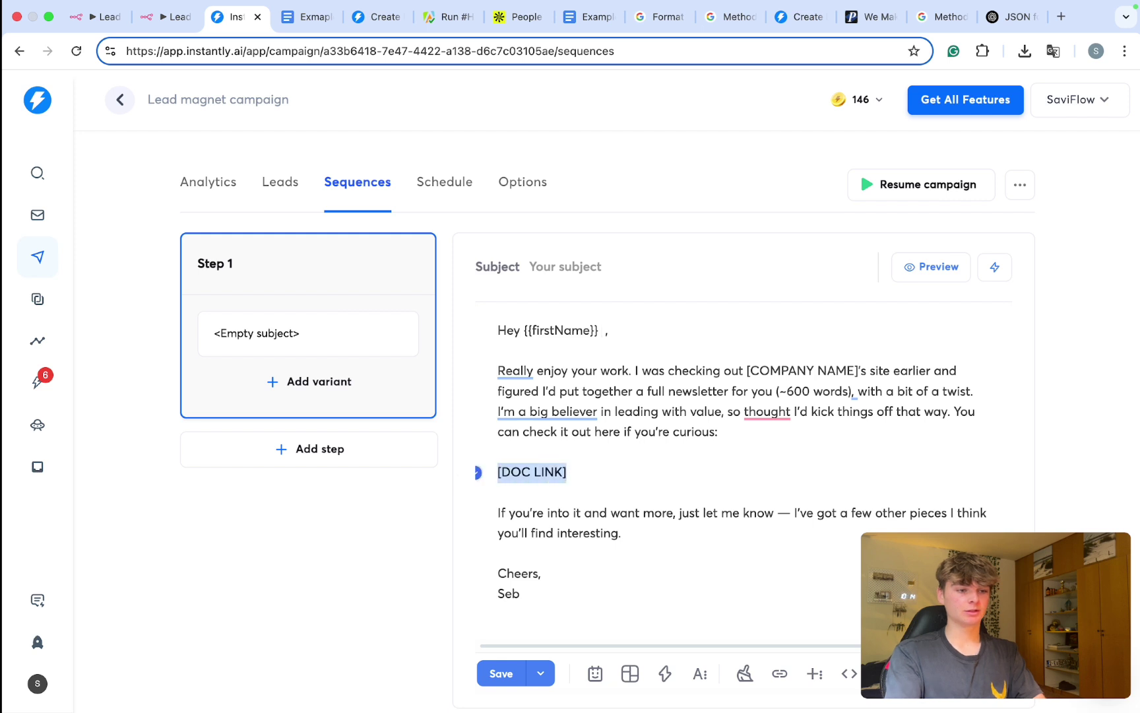
{"action": "key", "text": "BackSpace"}
{"action": "type", "text": "{"}
{"action": "scroll", "coordinate": [552, 396], "scroll_direction": "down", "scroll_amount": 3}
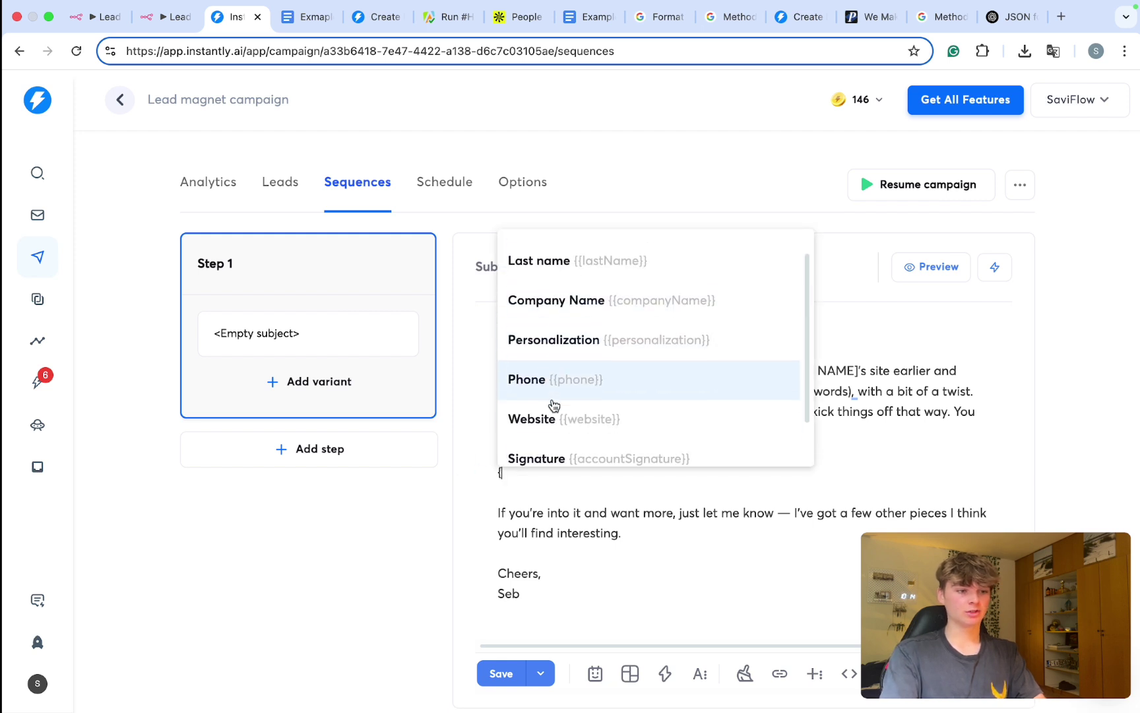
{"action": "left_click", "coordinate": [571, 444]}
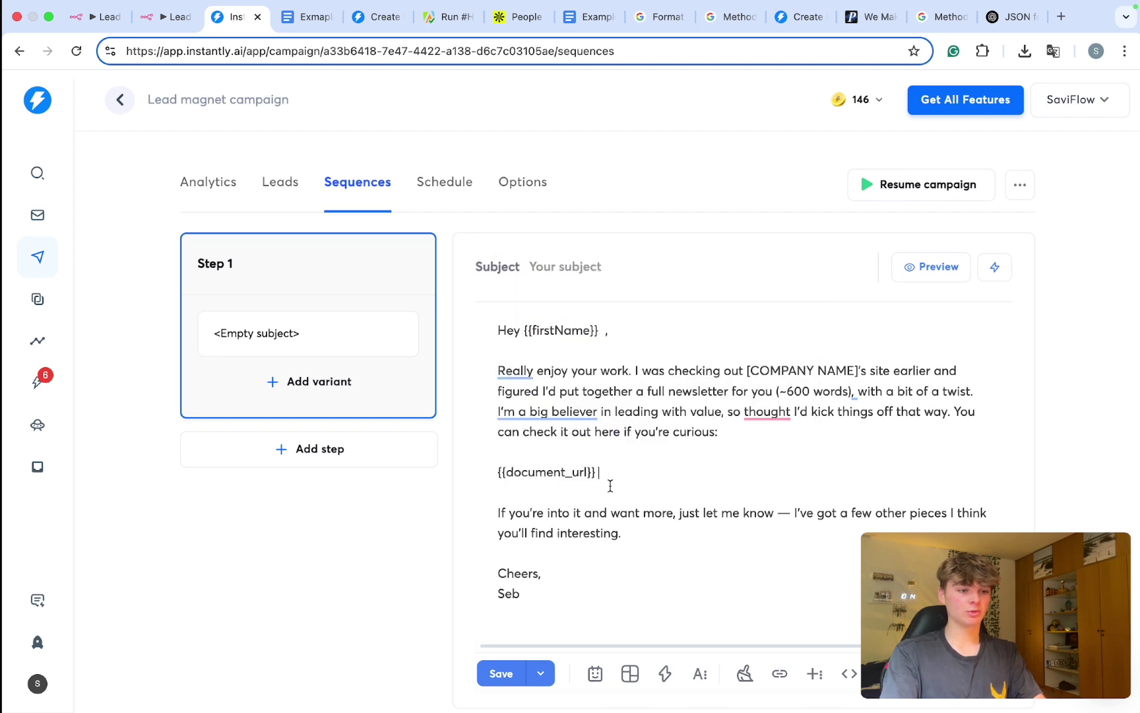
{"action": "left_click_drag", "start_coordinate": [554, 371], "coordinate": [651, 371]}
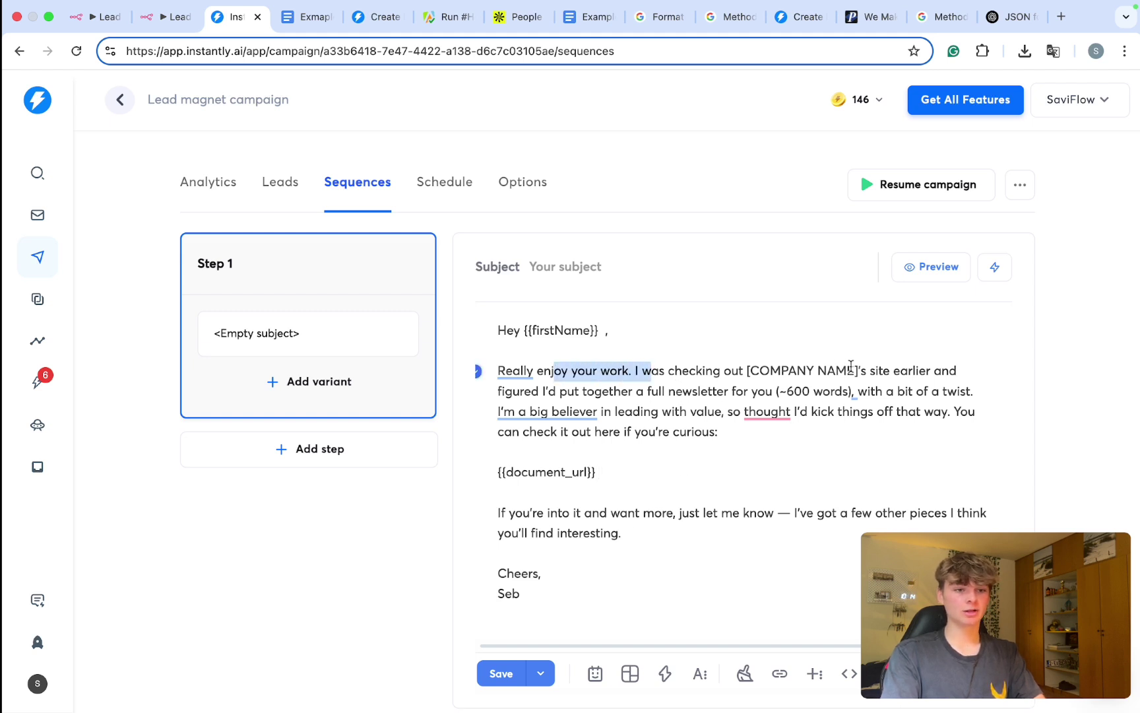
{"action": "left_click_drag", "start_coordinate": [857, 369], "coordinate": [744, 370]}
{"action": "key", "text": "BackSpace"}
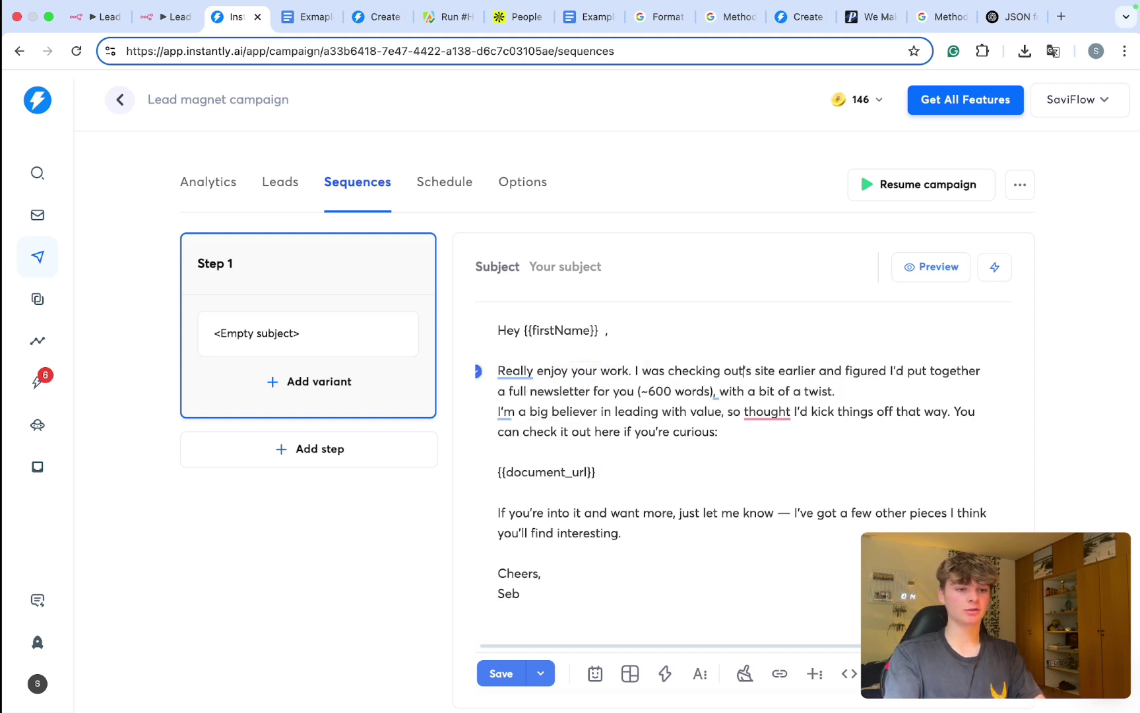
{"action": "type", "text": "{"}
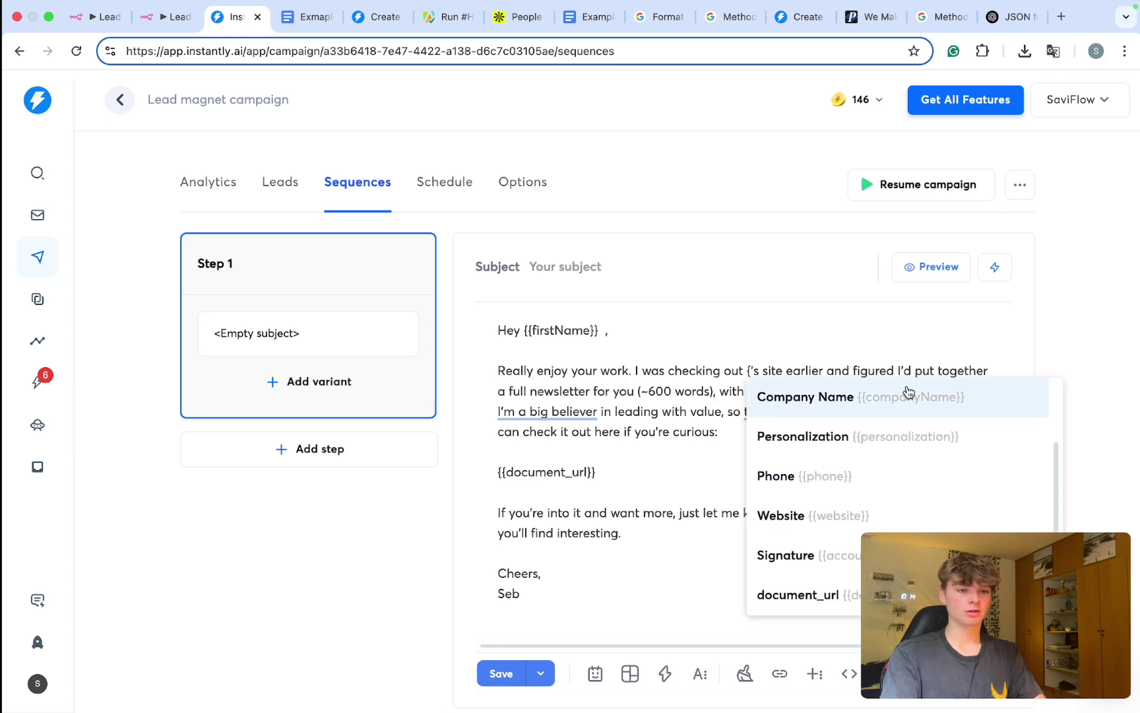
{"action": "left_click", "coordinate": [909, 408]}
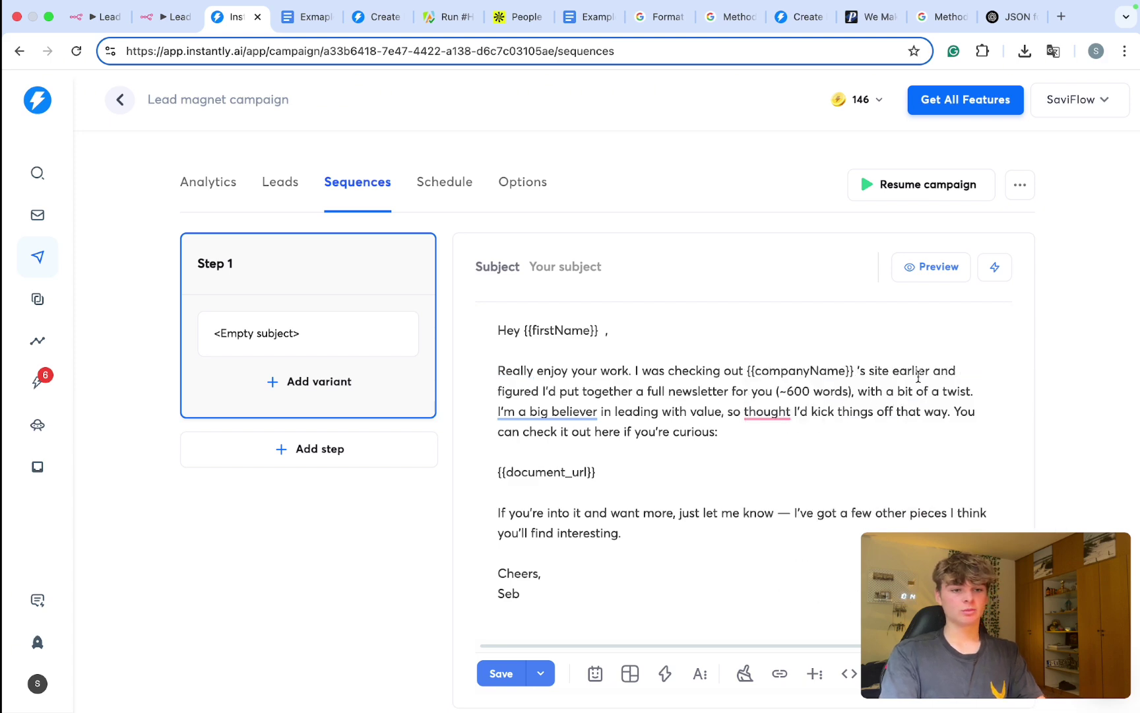
{"action": "scroll", "coordinate": [899, 372], "scroll_direction": "up", "scroll_amount": 3}
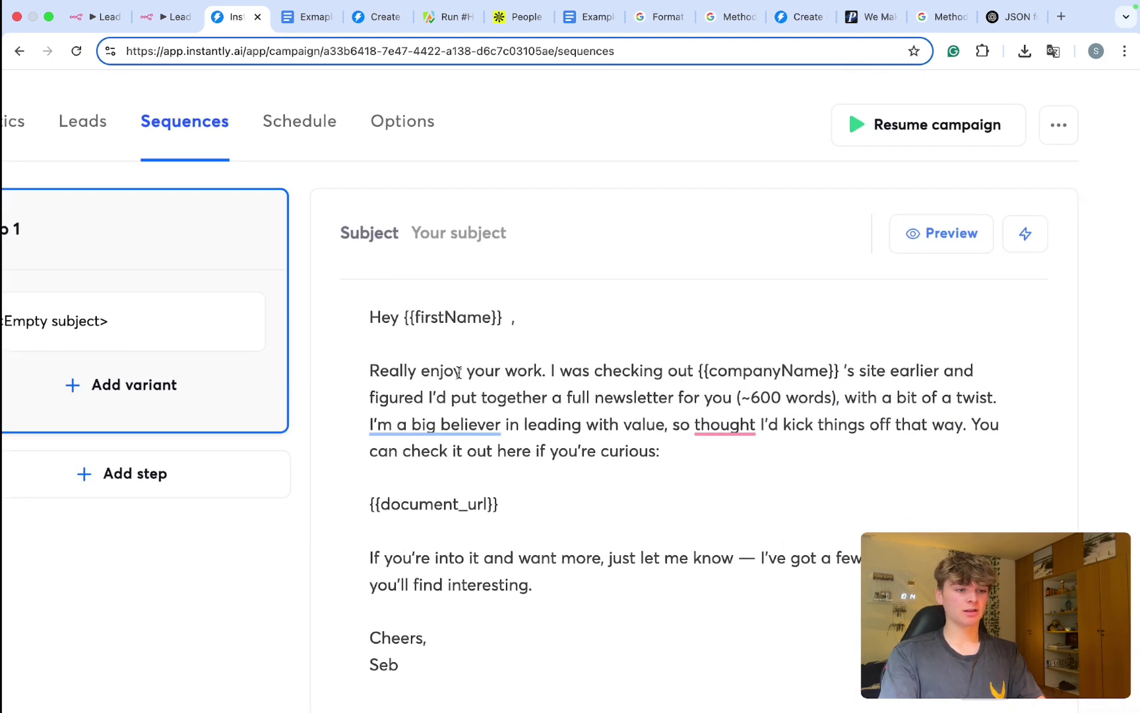
{"action": "scroll", "coordinate": [595, 394], "scroll_direction": "down", "scroll_amount": 1}
{"action": "scroll", "coordinate": [496, 395], "scroll_direction": "down", "scroll_amount": 1}
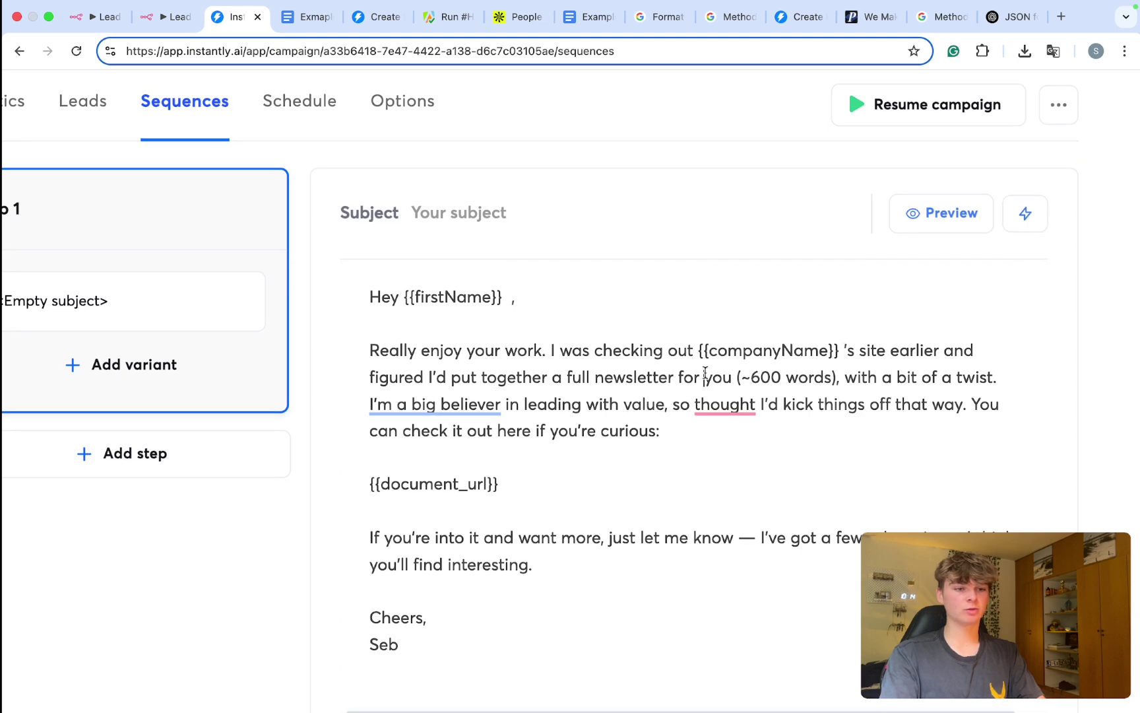
{"action": "left_click", "coordinate": [703, 376]}
{"action": "scroll", "coordinate": [703, 377], "scroll_direction": "down", "scroll_amount": 3}
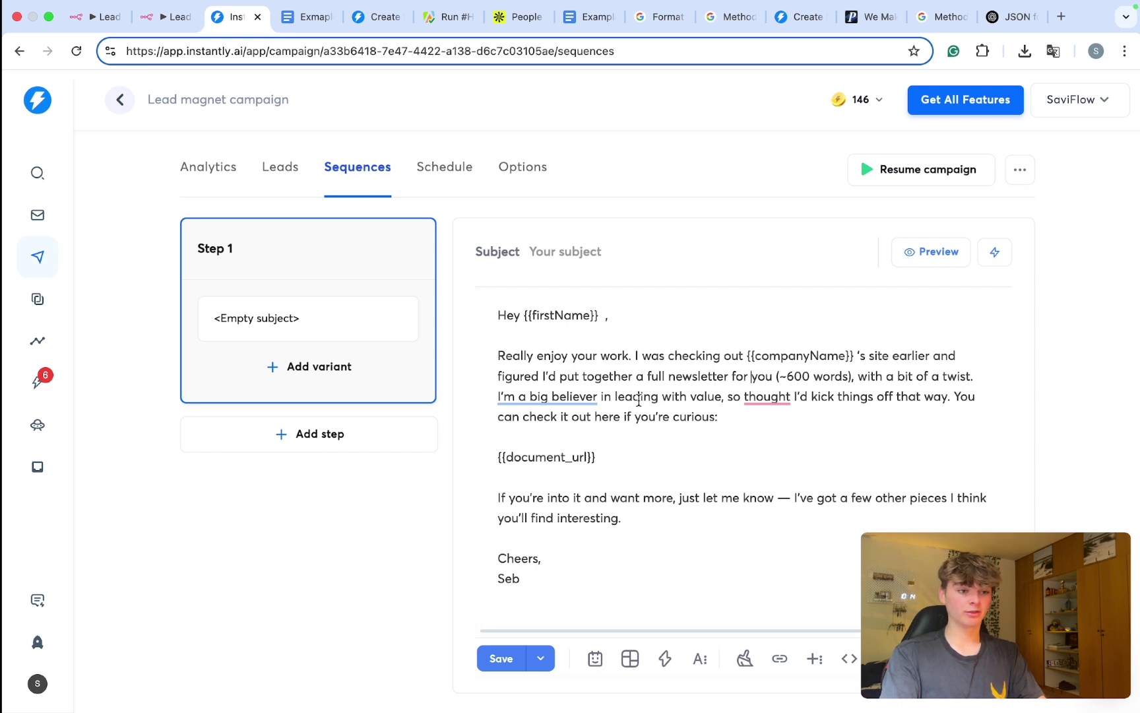
{"action": "left_click_drag", "start_coordinate": [633, 397], "coordinate": [948, 389]}
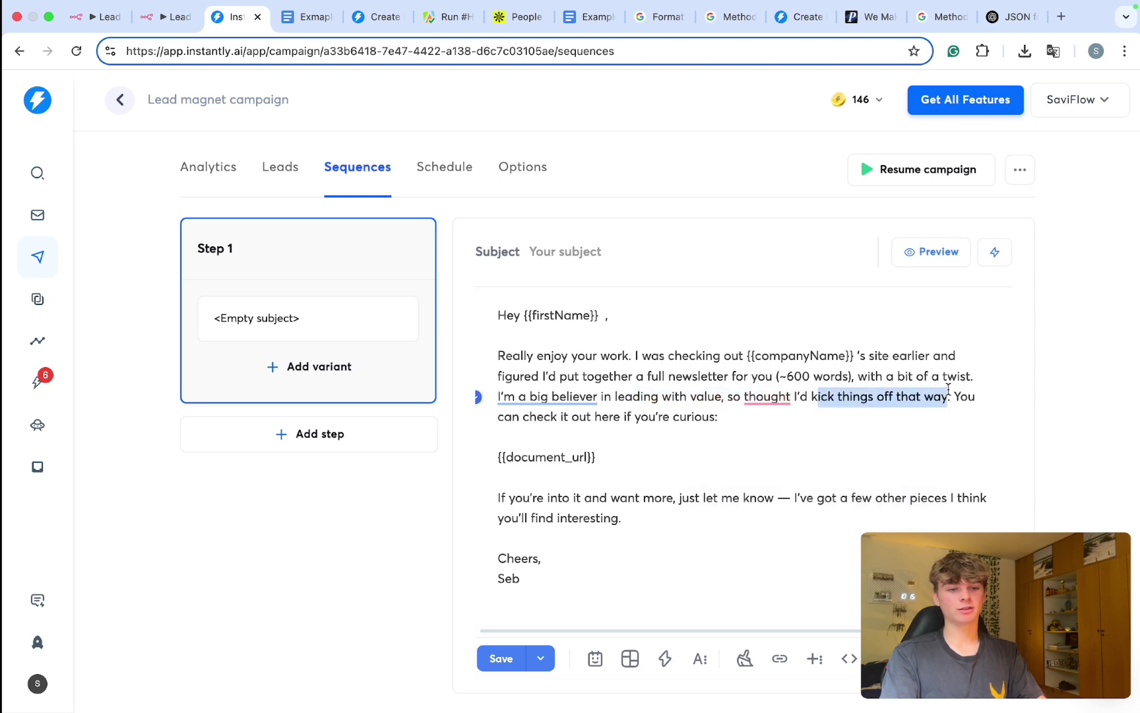
{"action": "left_click_drag", "start_coordinate": [578, 419], "coordinate": [466, 462]}
{"action": "left_click", "coordinate": [673, 420]}
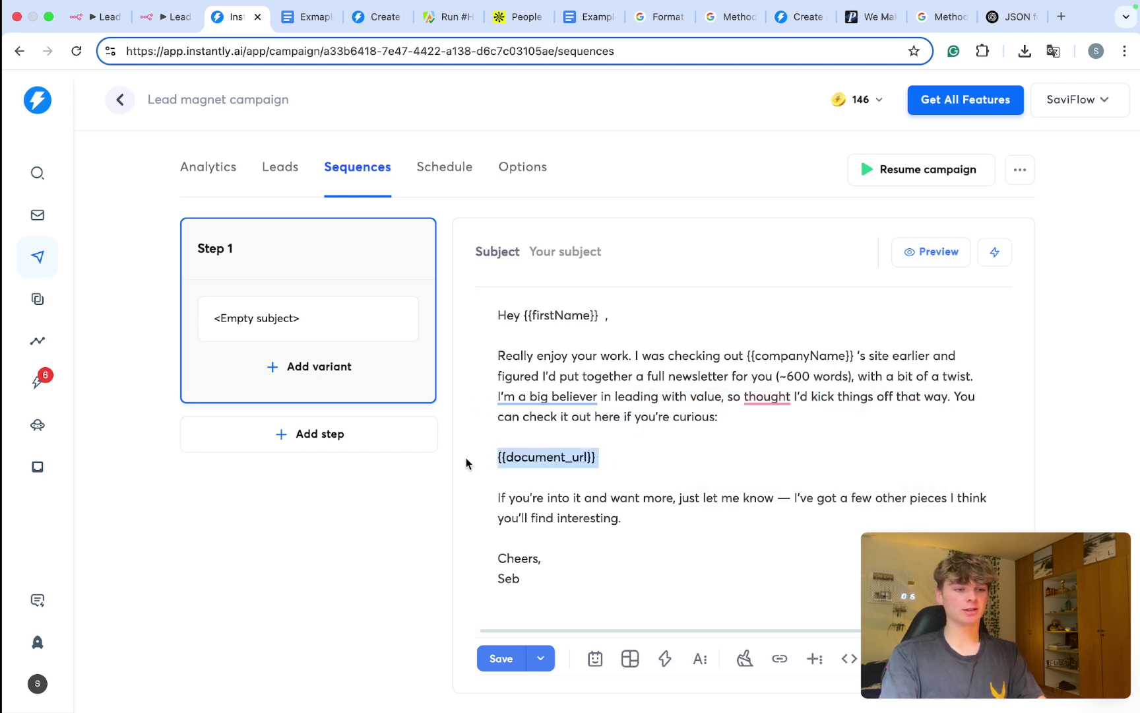
{"action": "left_click_drag", "start_coordinate": [493, 504], "coordinate": [637, 507]}
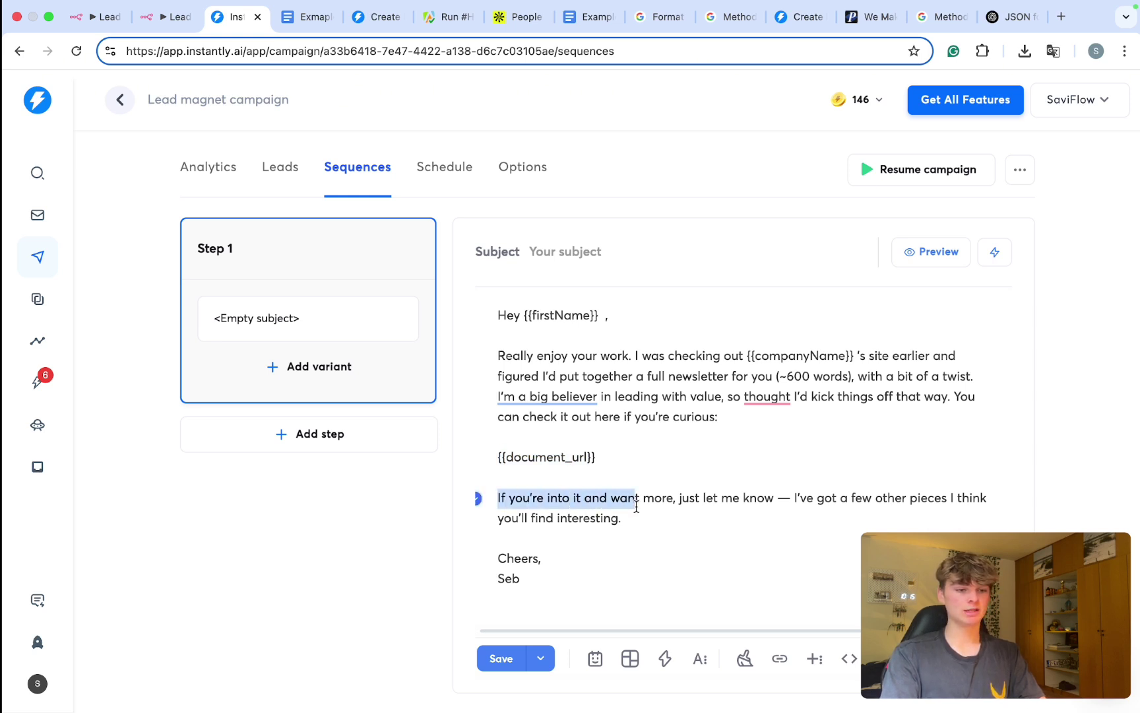
{"action": "left_click_drag", "start_coordinate": [636, 506], "coordinate": [624, 515]}
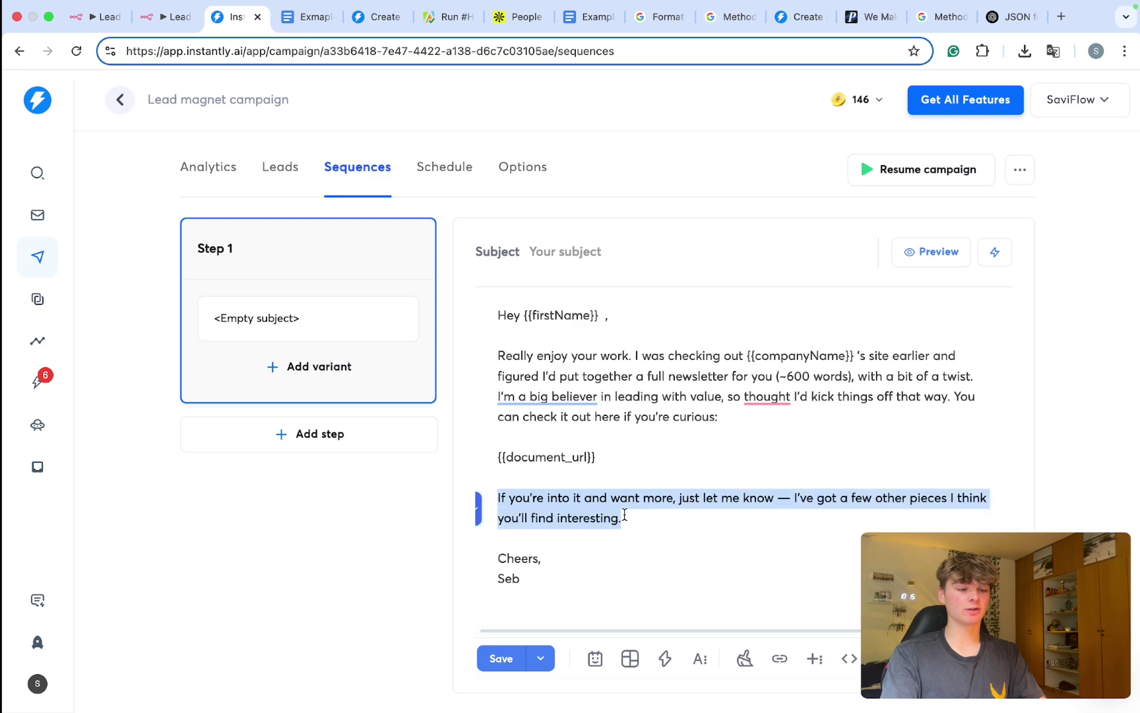
{"action": "left_click", "coordinate": [554, 500]}
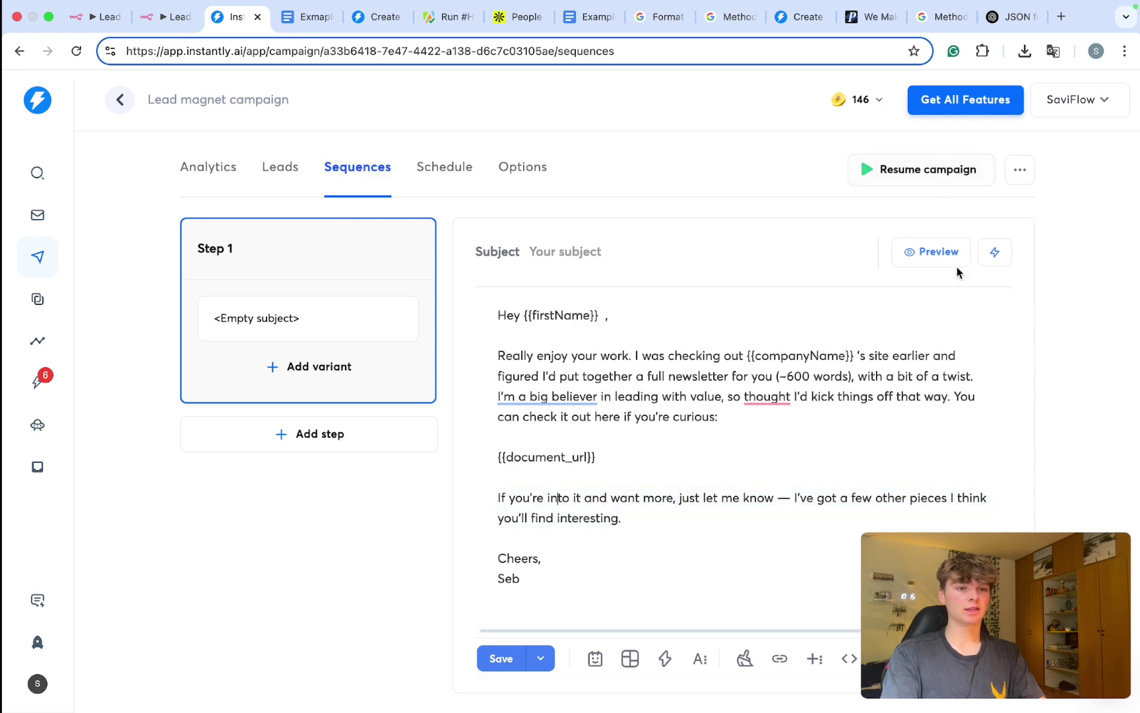
{"action": "left_click", "coordinate": [915, 245]}
Step: Test the preview's personalized newsletter link in a new tab, then close it and the email preview
{"action": "scroll", "coordinate": [498, 416], "scroll_direction": "down", "scroll_amount": 1}
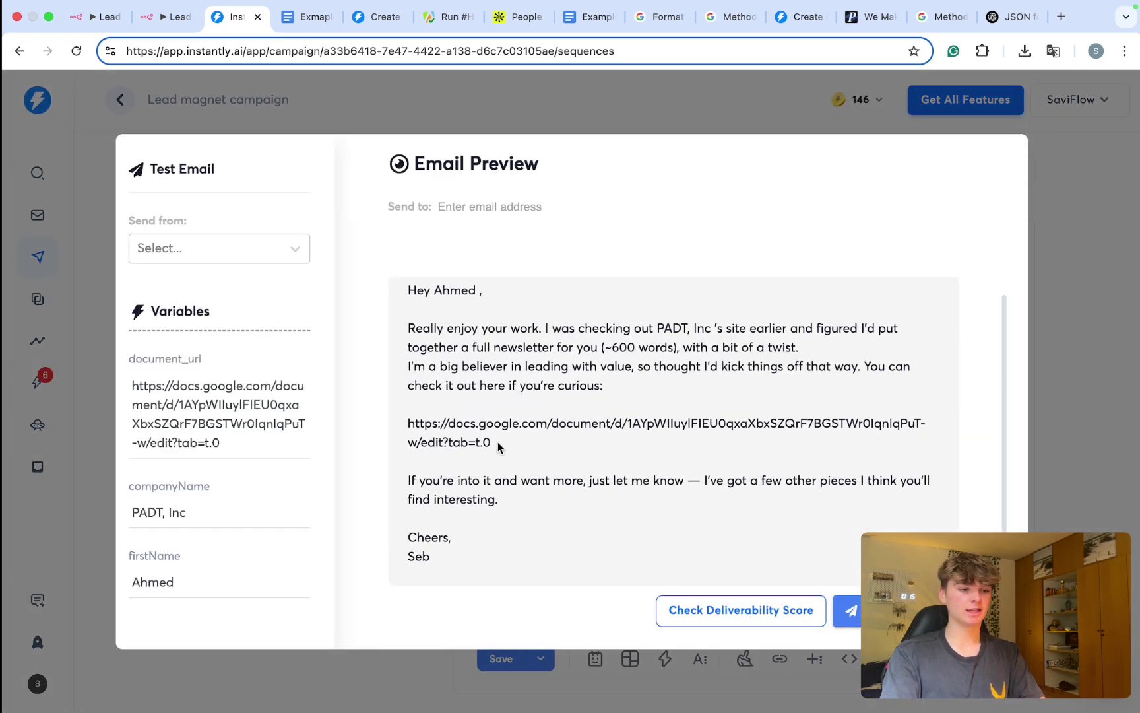
{"action": "left_click_drag", "start_coordinate": [498, 446], "coordinate": [407, 433]}
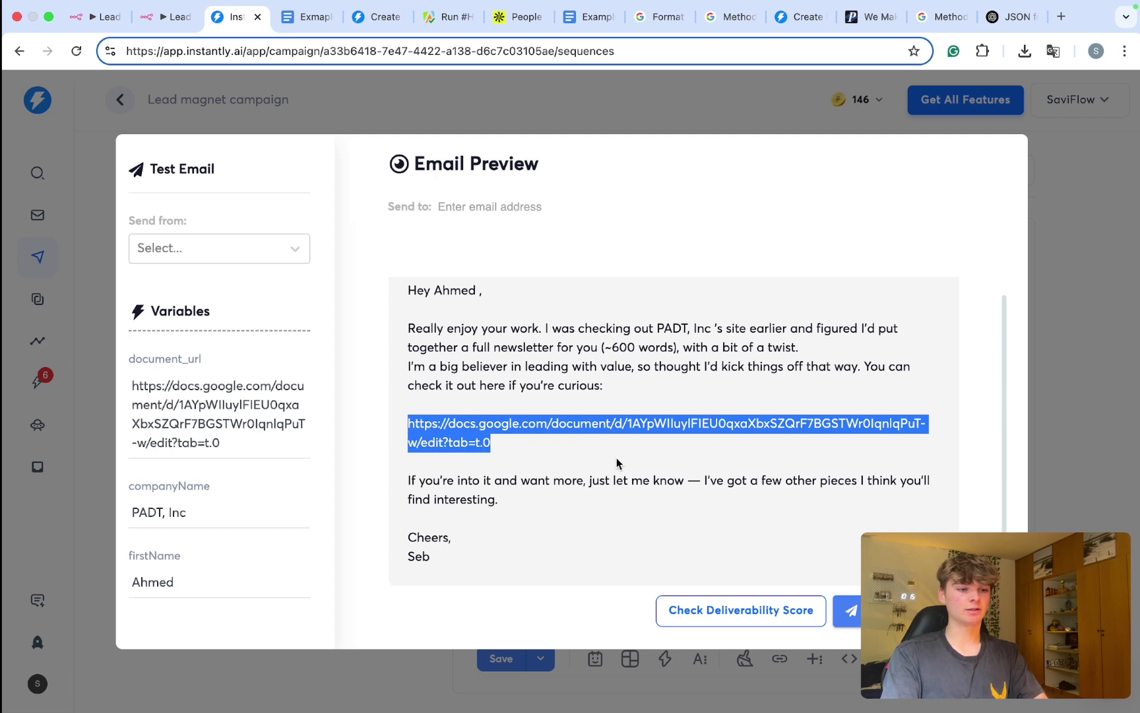
{"action": "key", "text": "ctrl+t"}
{"action": "key", "text": "Return"}
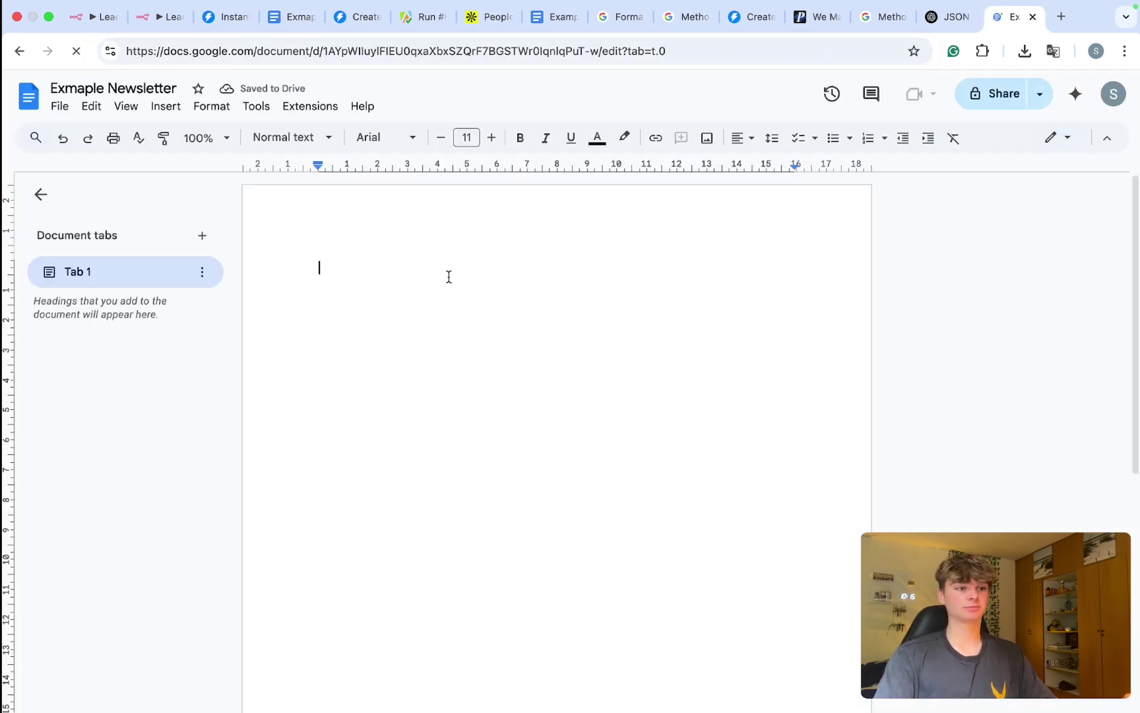
{"action": "key", "text": "ctrl+w"}
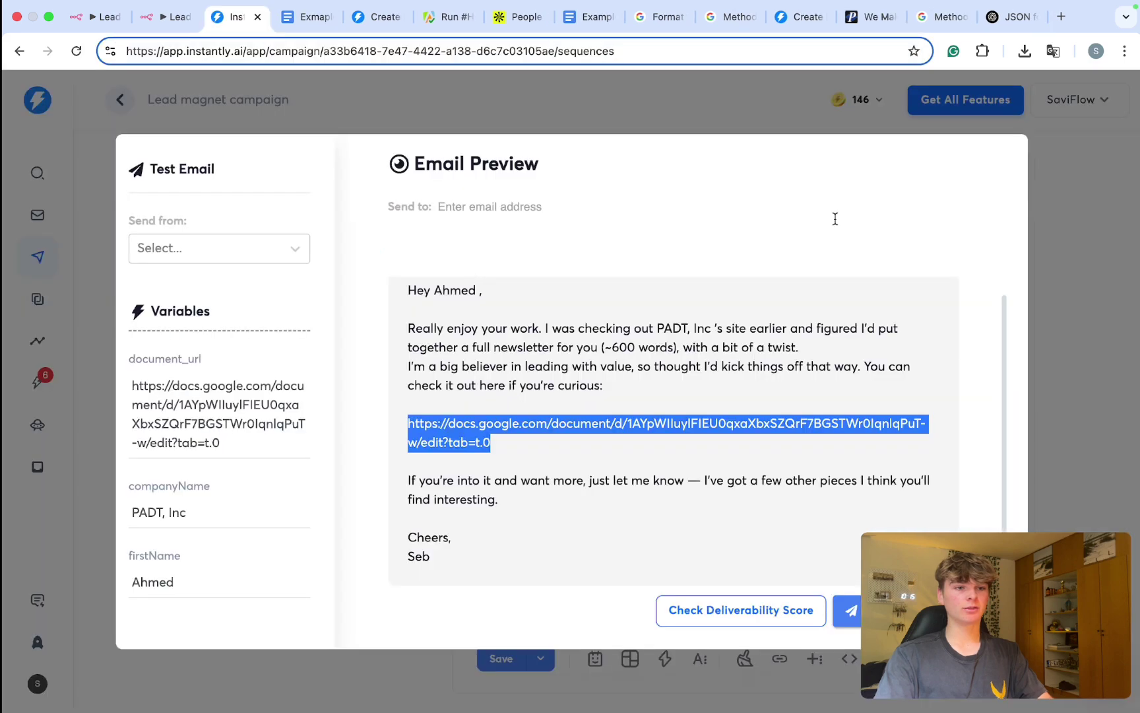
{"action": "left_click", "coordinate": [749, 116]}
{"action": "left_click", "coordinate": [221, 173]}
{"action": "left_click", "coordinate": [272, 175]}
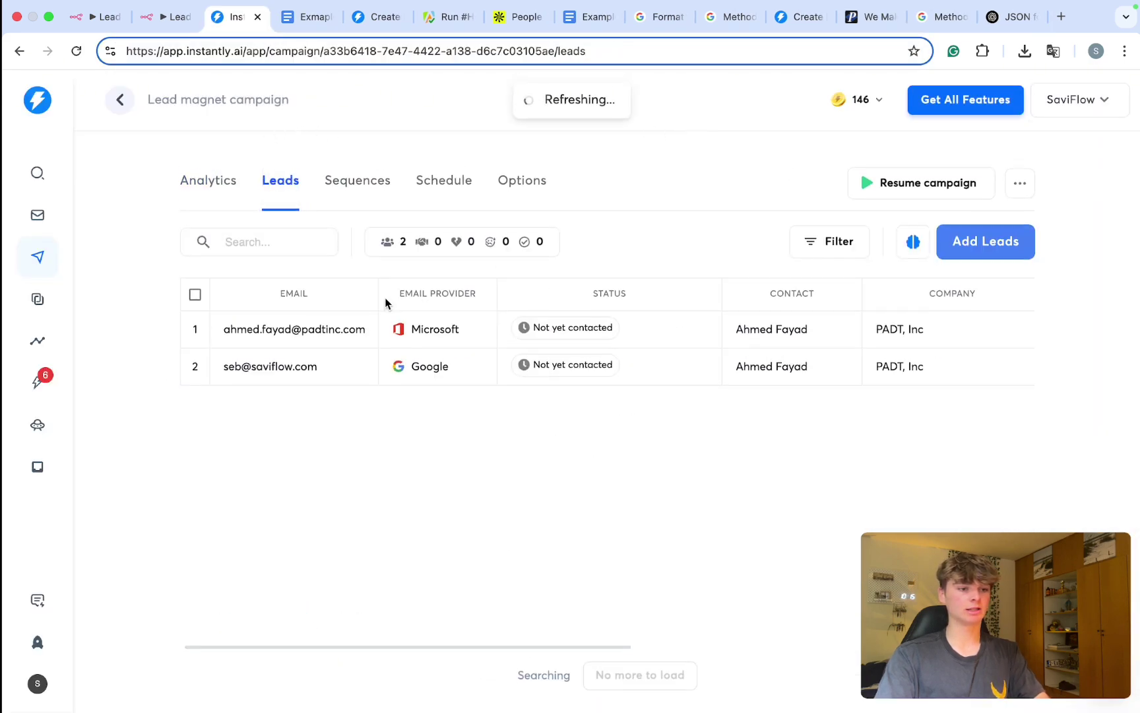
{"action": "key", "text": "super+t"}
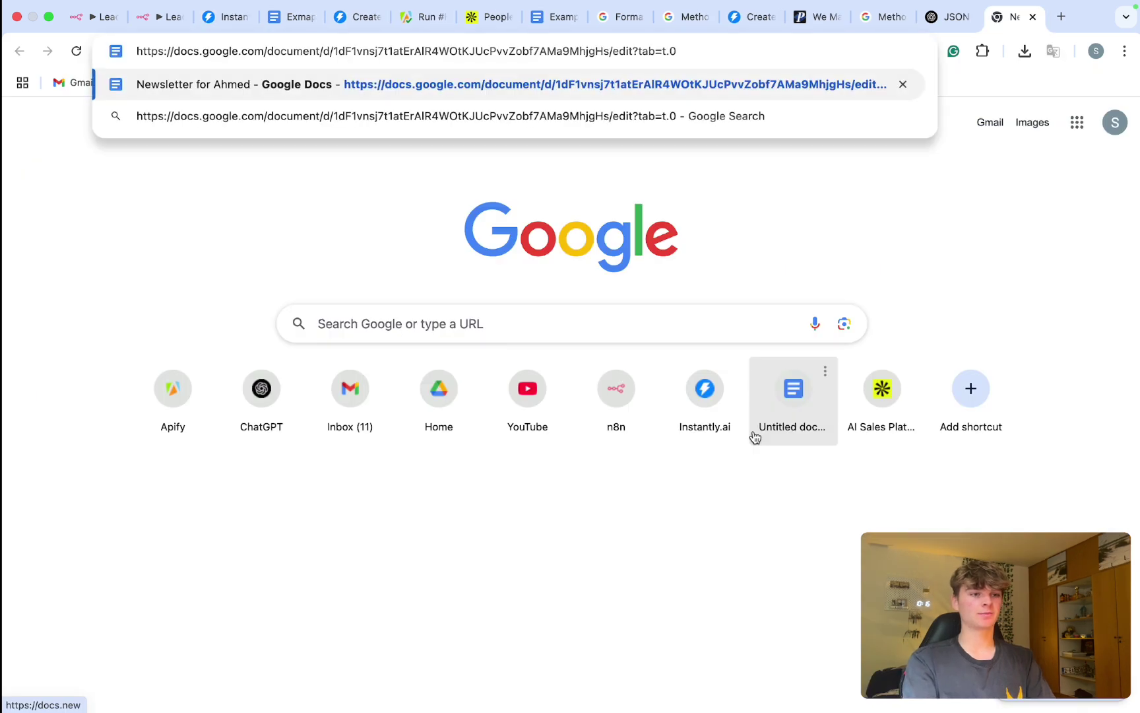
{"action": "key", "text": "Return"}
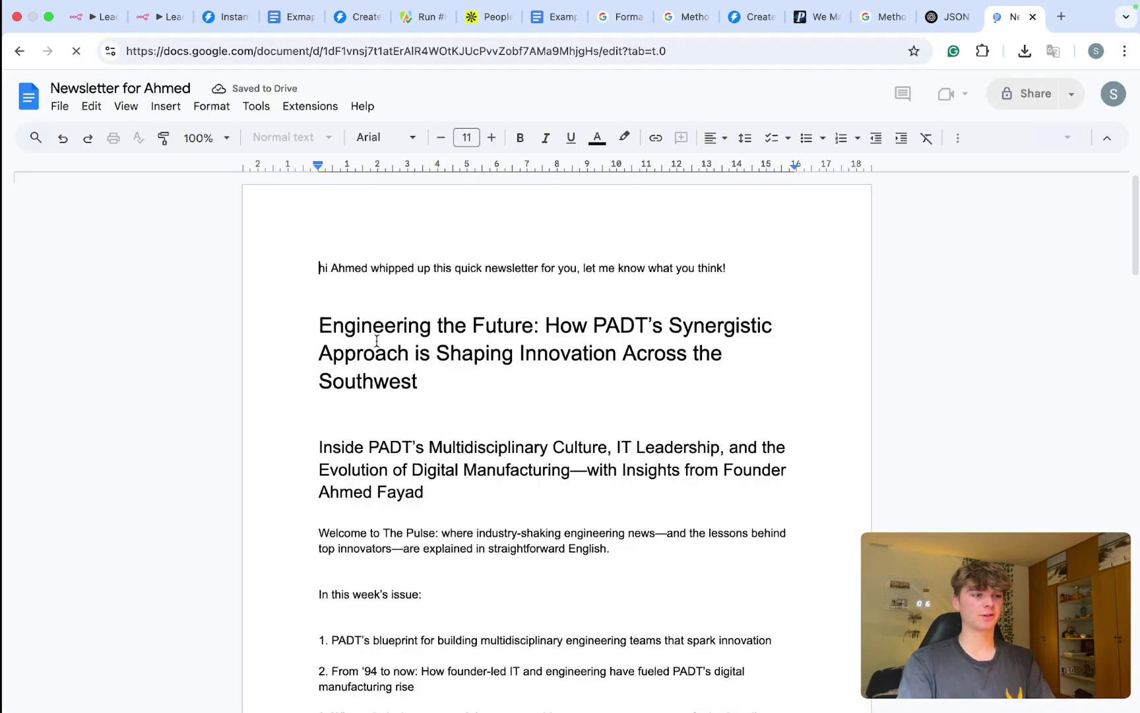
{"action": "key", "text": "super+a"}
{"action": "left_click", "coordinate": [256, 106]}
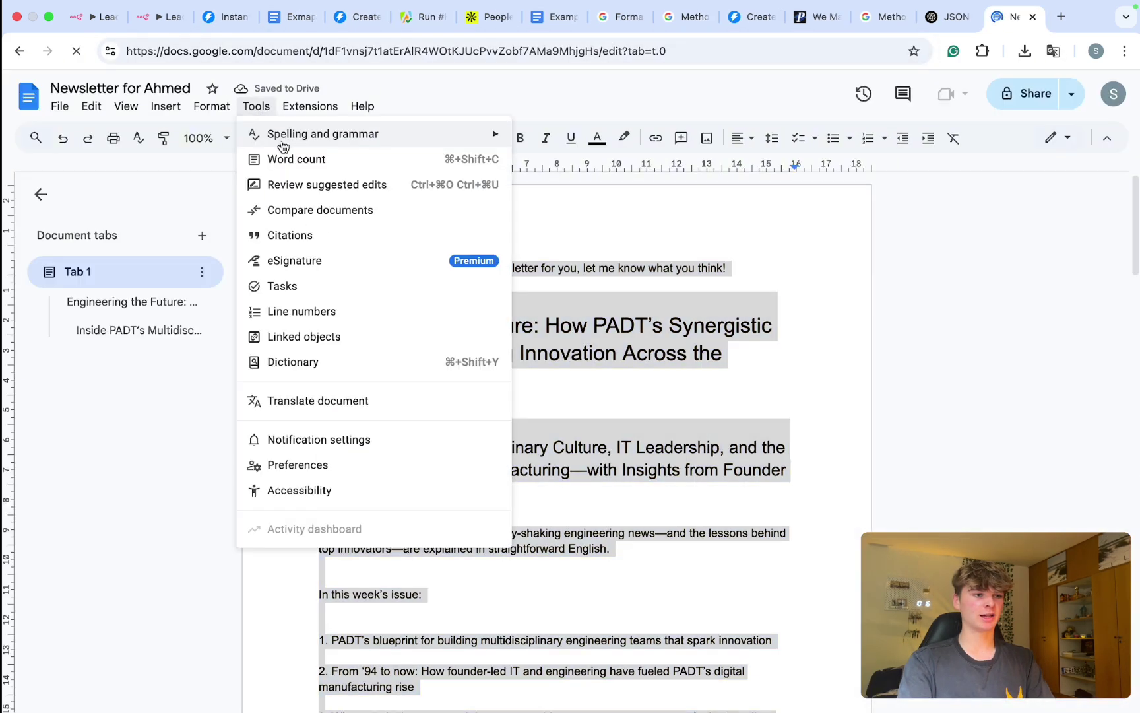
{"action": "left_click", "coordinate": [295, 159]}
{"action": "left_click_drag", "start_coordinate": [644, 353], "coordinate": [673, 539]}
{"action": "left_click", "coordinate": [676, 521]}
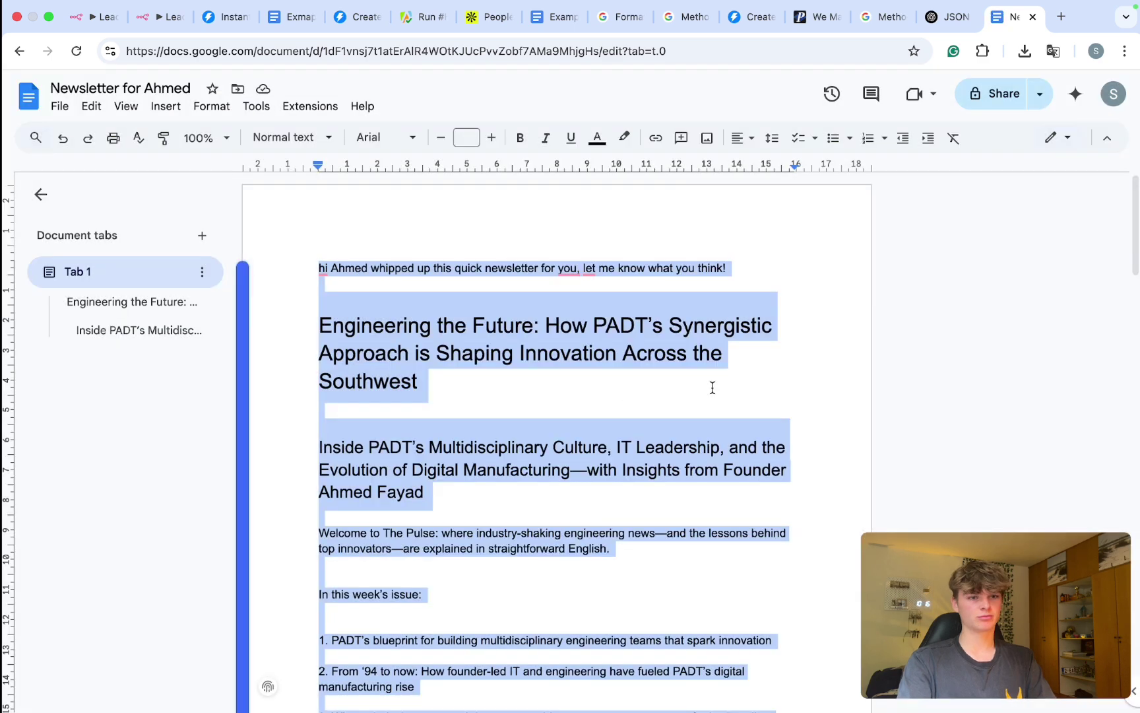
{"action": "key", "text": "super+w"}
{"action": "left_click", "coordinate": [630, 484]}
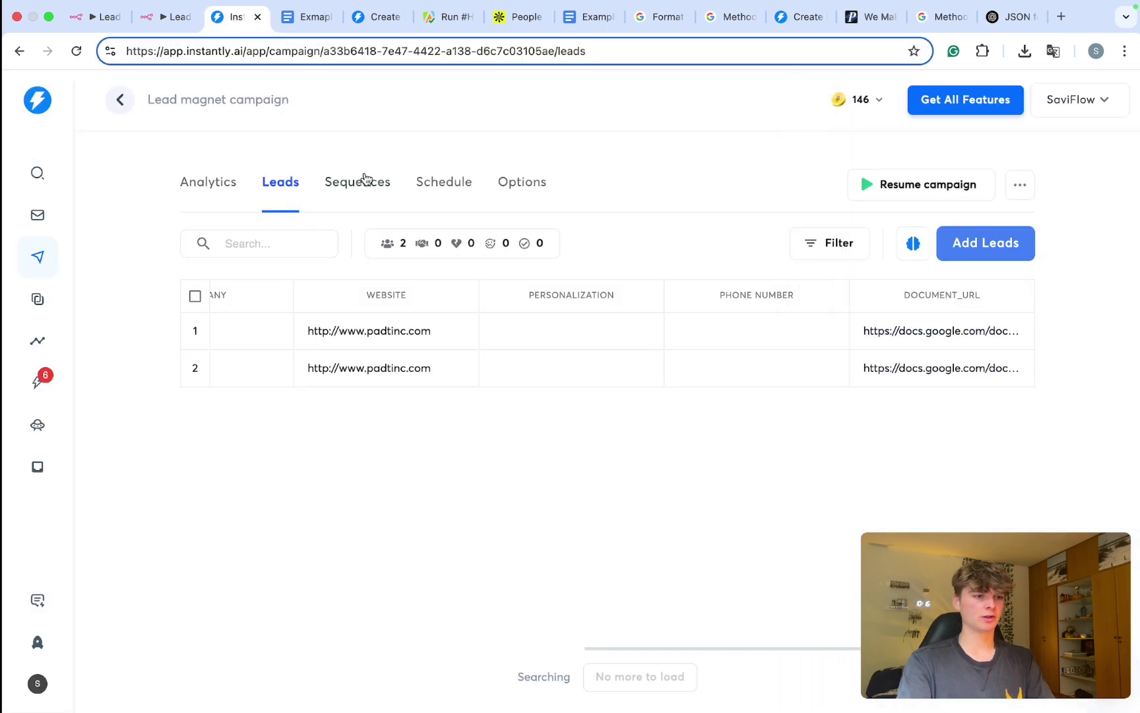
Step: Connect the Add lead to instantlyAI output back into the Loop Over Items input
{"action": "left_click", "coordinate": [169, 25]}
{"action": "scroll", "coordinate": [641, 389], "scroll_direction": "down", "scroll_amount": 3}
{"action": "scroll", "coordinate": [641, 390], "scroll_direction": "left", "scroll_amount": 5}
{"action": "left_click_drag", "start_coordinate": [1089, 352], "coordinate": [255, 338]}
{"action": "scroll", "coordinate": [264, 333], "scroll_direction": "up", "scroll_amount": 5}
{"action": "scroll", "coordinate": [339, 397], "scroll_direction": "down", "scroll_amount": 5}
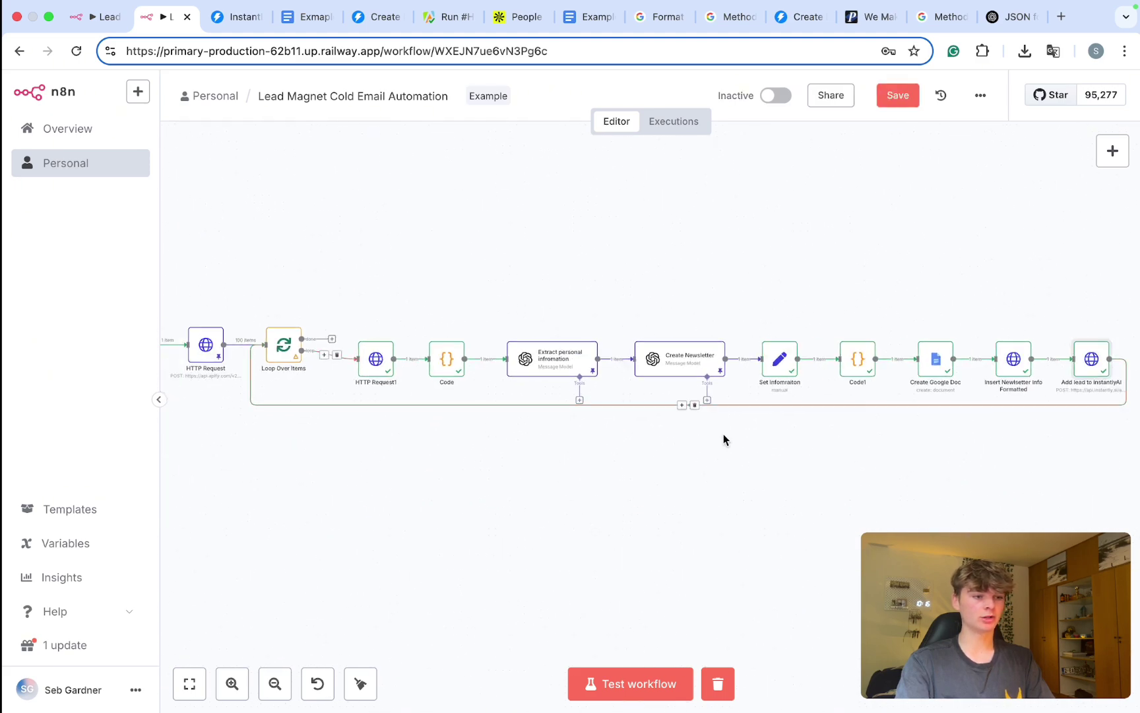
{"action": "scroll", "coordinate": [775, 455], "scroll_direction": "right", "scroll_amount": 2}
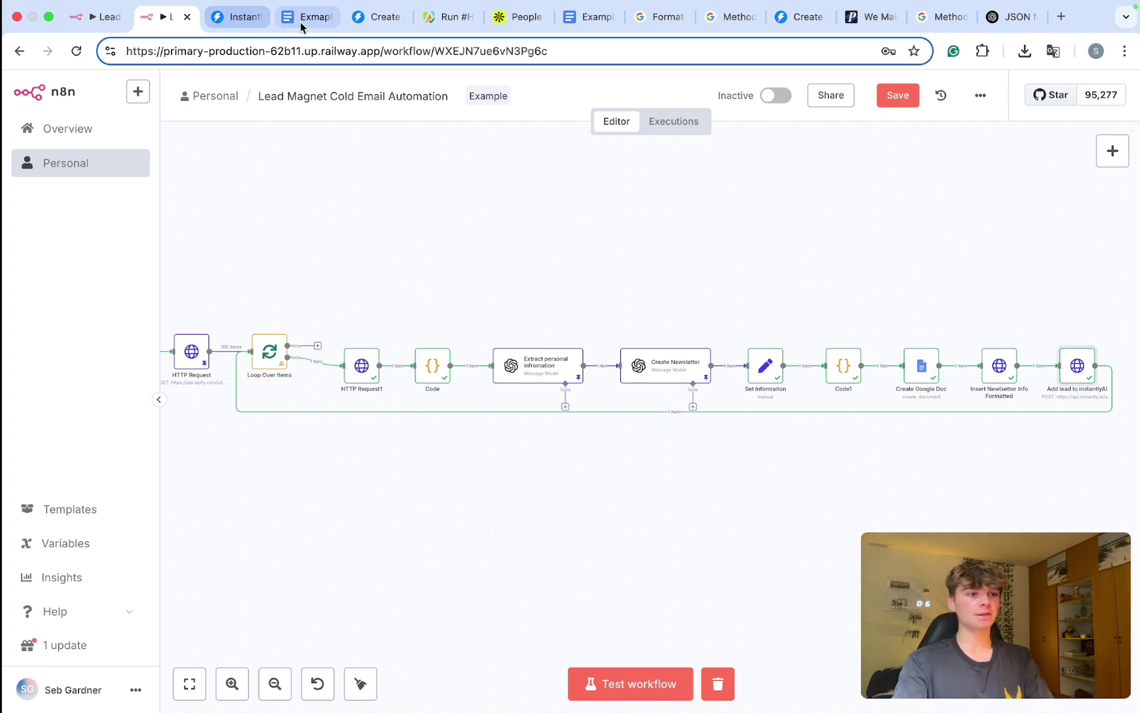
Step: Copy the second lead's document_url from its details and load it in a new tab
{"action": "left_click", "coordinate": [382, 20]}
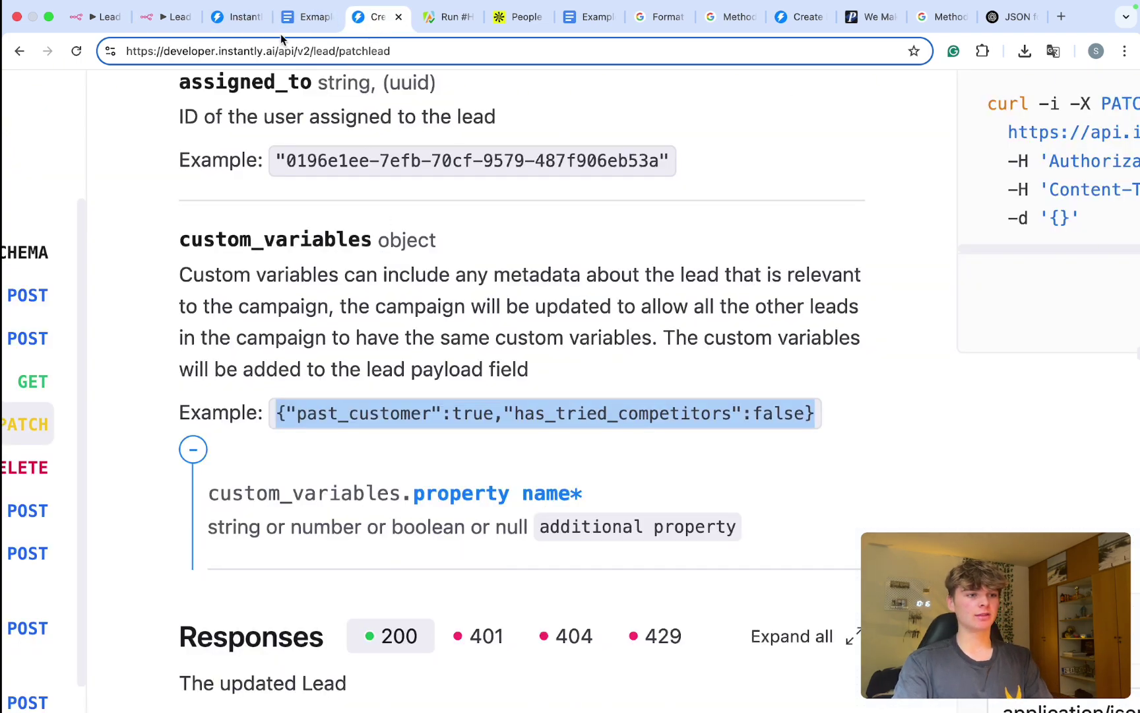
{"action": "left_click", "coordinate": [243, 20]}
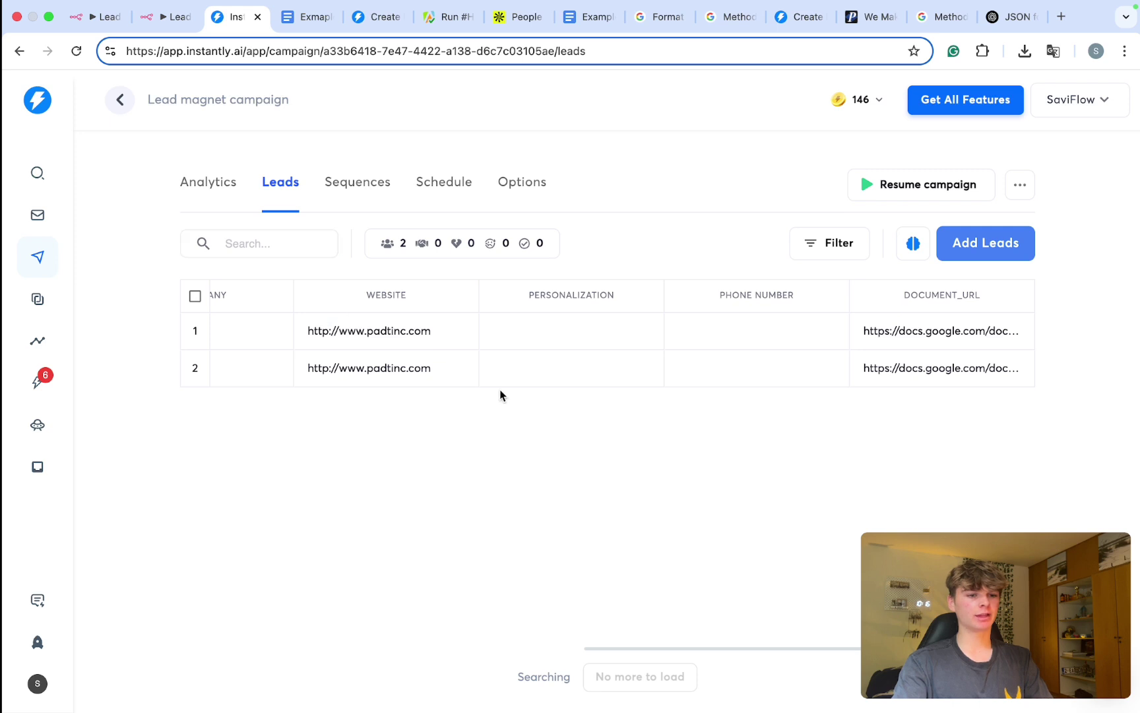
{"action": "left_click", "coordinate": [887, 368]}
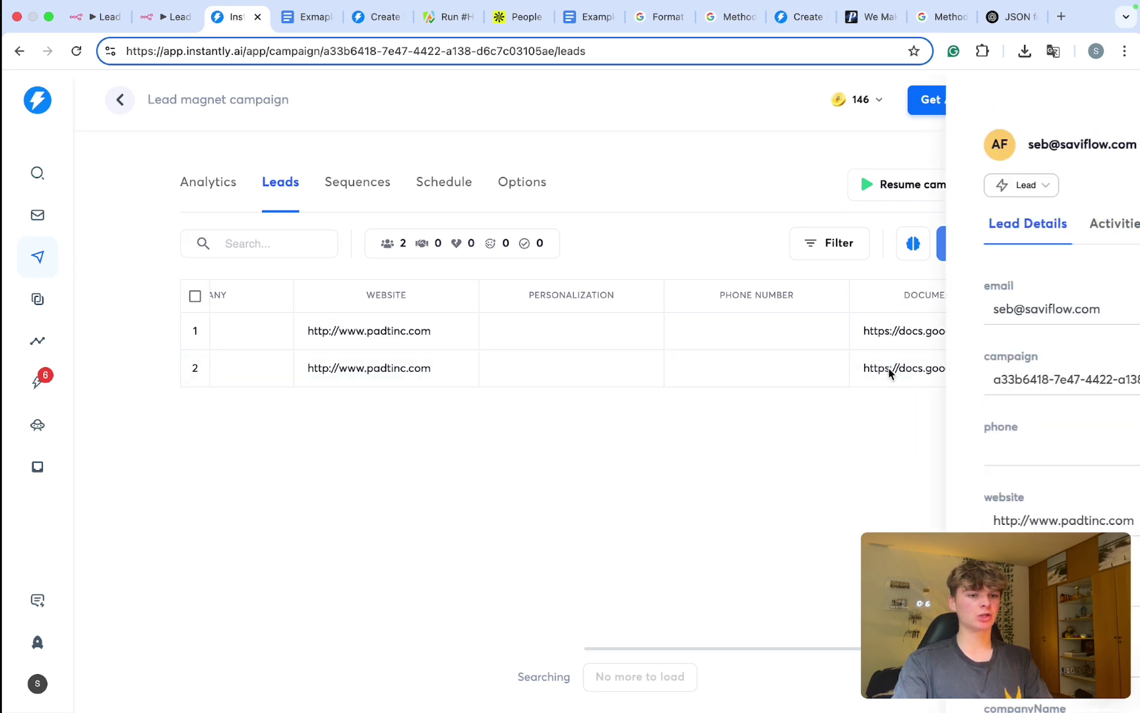
{"action": "scroll", "coordinate": [924, 460], "scroll_direction": "down", "scroll_amount": 7}
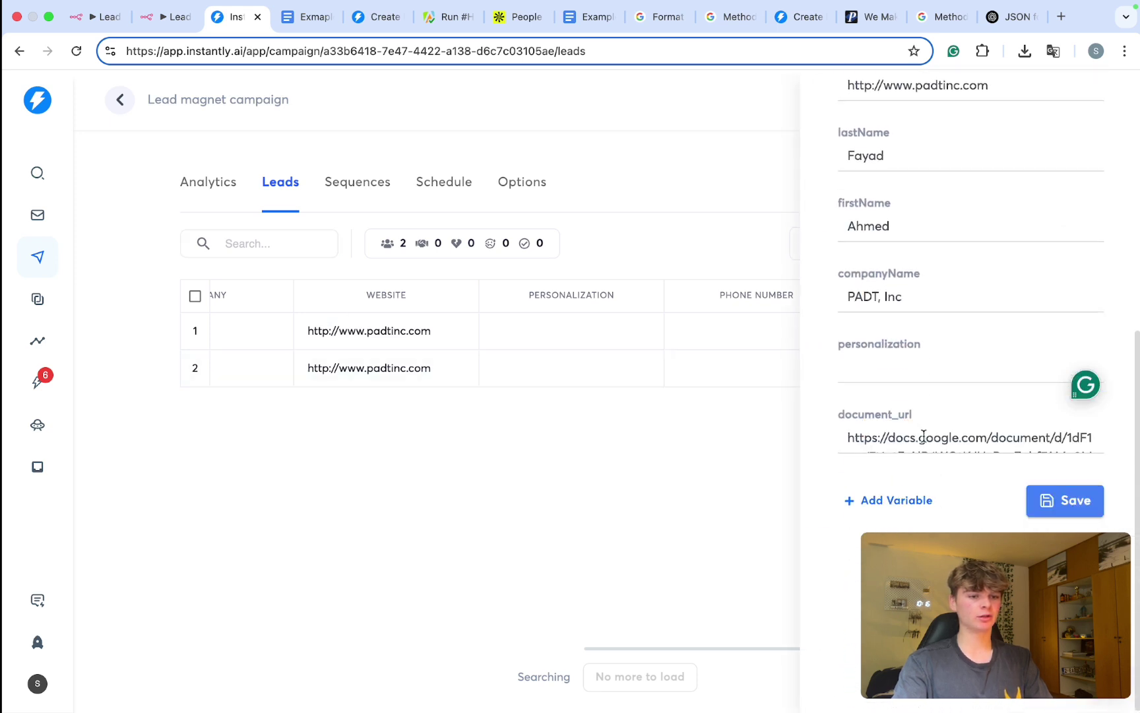
{"action": "key", "text": "super+a"}
{"action": "key", "text": "super+c"}
{"action": "key", "text": "super+t"}
{"action": "key", "text": "super+v"}
{"action": "key", "text": "Return"}
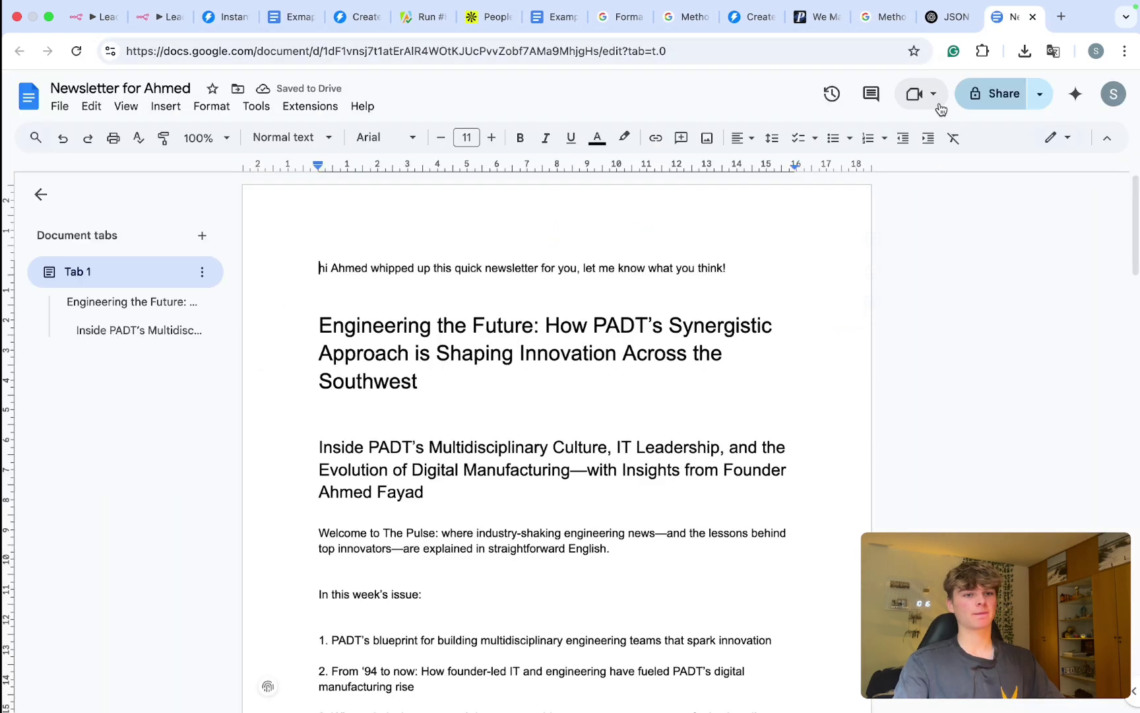
{"action": "left_click", "coordinate": [993, 95]}
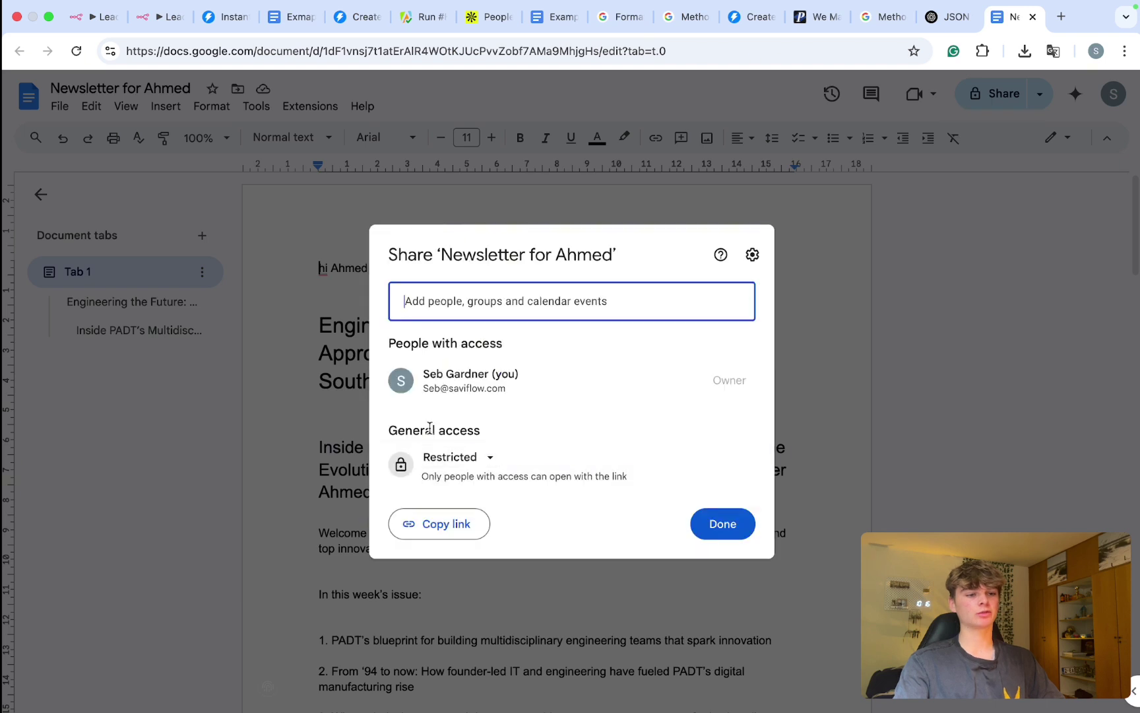
{"action": "triple_click", "coordinate": [488, 430]}
{"action": "left_click", "coordinate": [476, 459]}
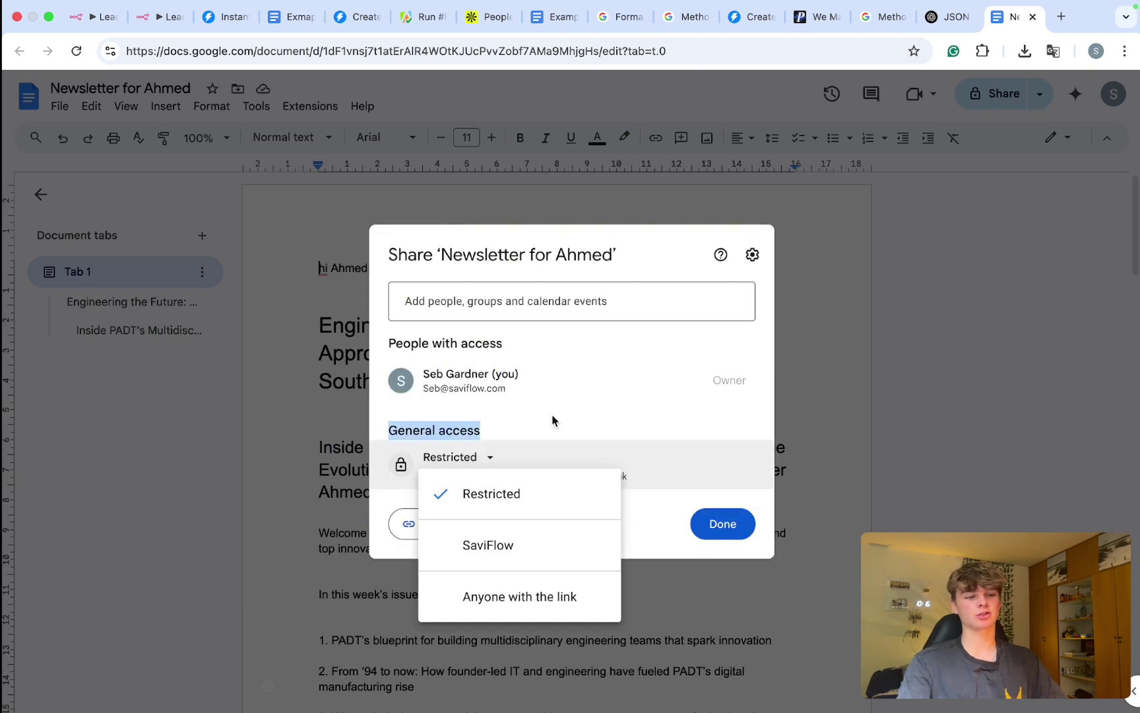
{"action": "left_click", "coordinate": [525, 416]}
{"action": "left_click_drag", "start_coordinate": [490, 431], "coordinate": [377, 430]}
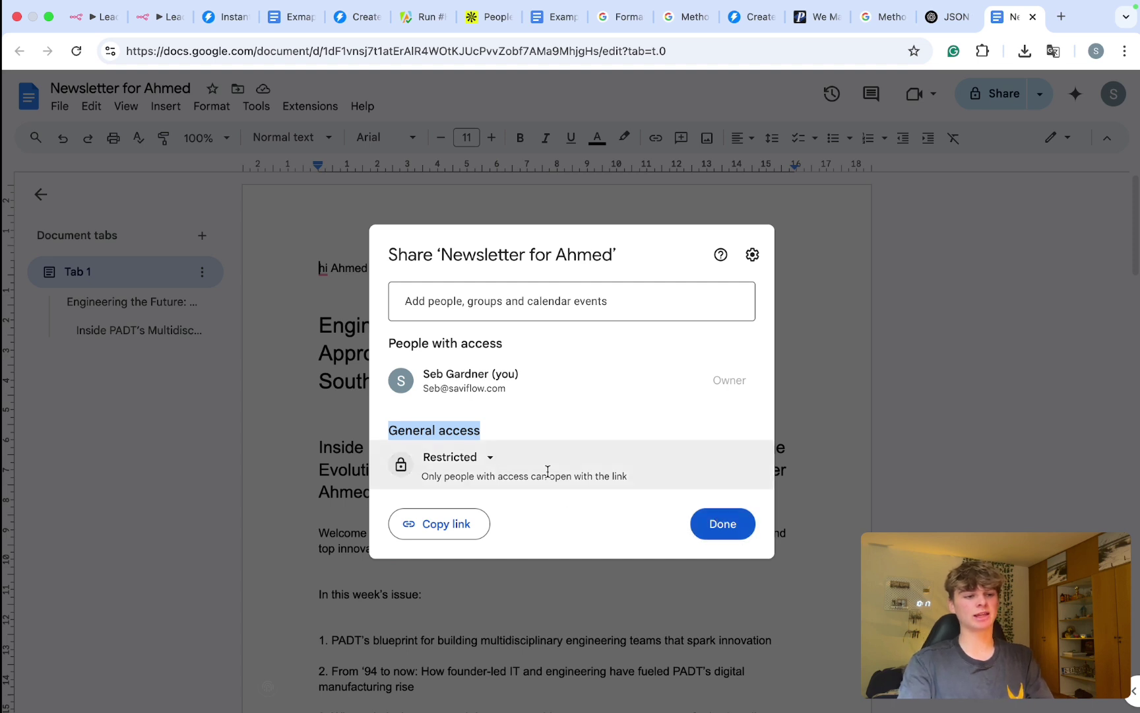
{"action": "left_click", "coordinate": [473, 462]}
{"action": "left_click", "coordinate": [560, 454]}
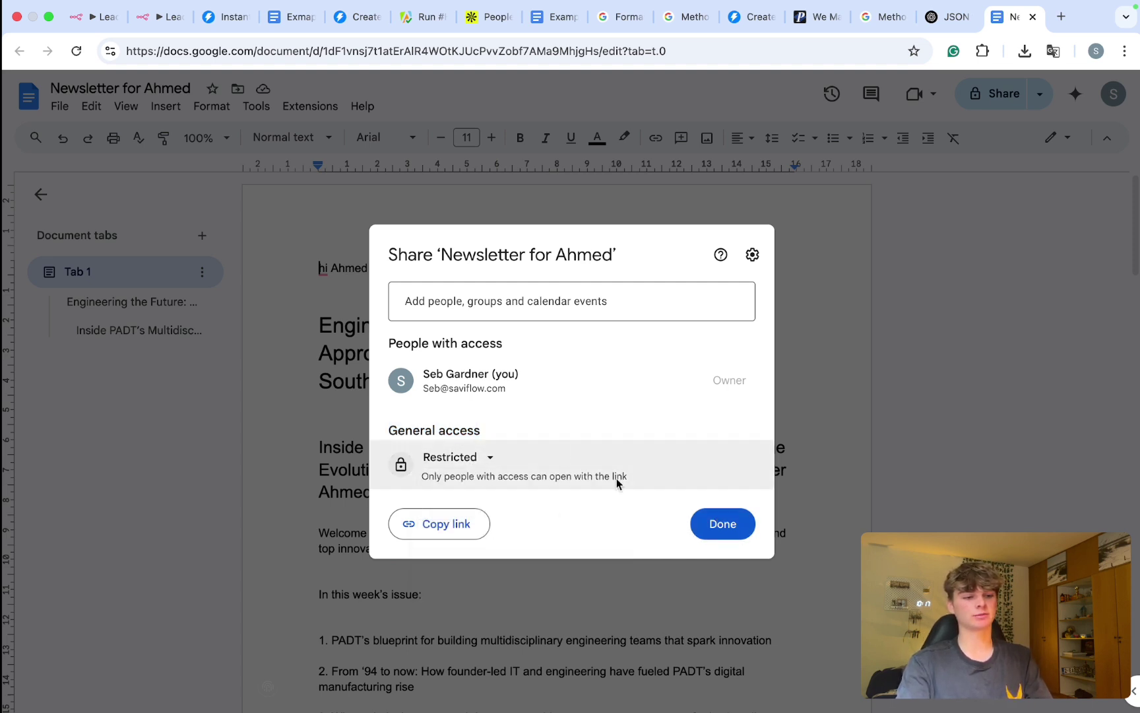
{"action": "left_click", "coordinate": [729, 532]}
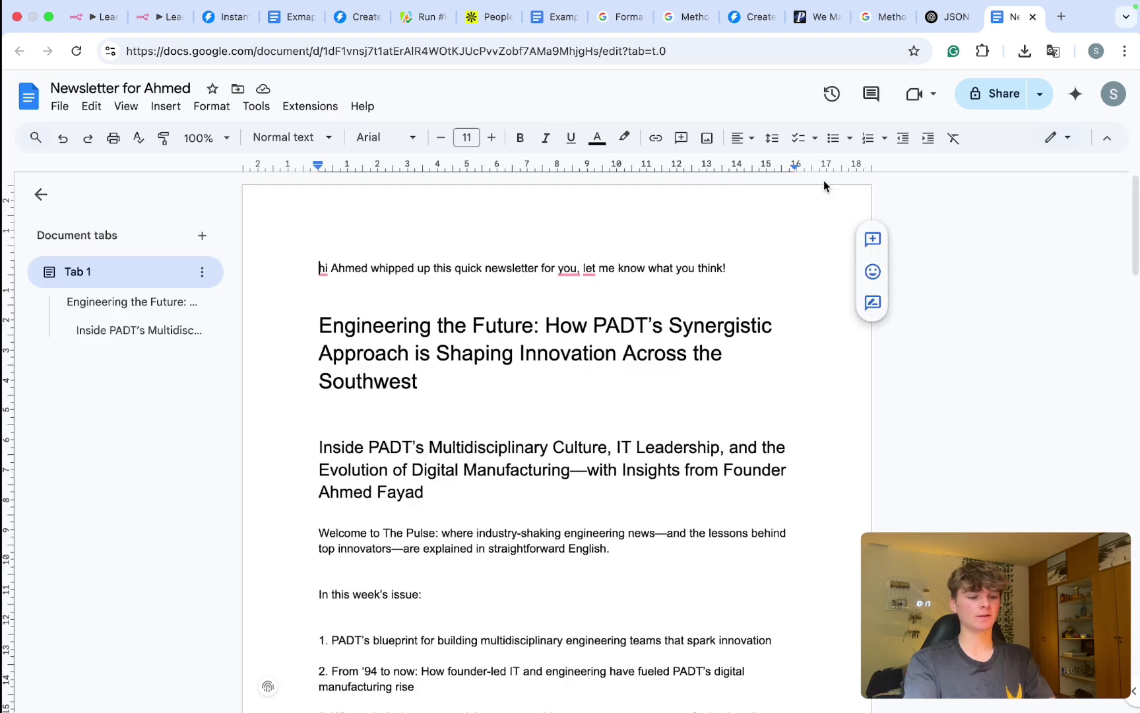
Step: Search Google for 'google docs api , anyone with link has access' and open the resource-keys guide
{"action": "key", "text": "super+t"}
{"action": "type", "text": "goog"}
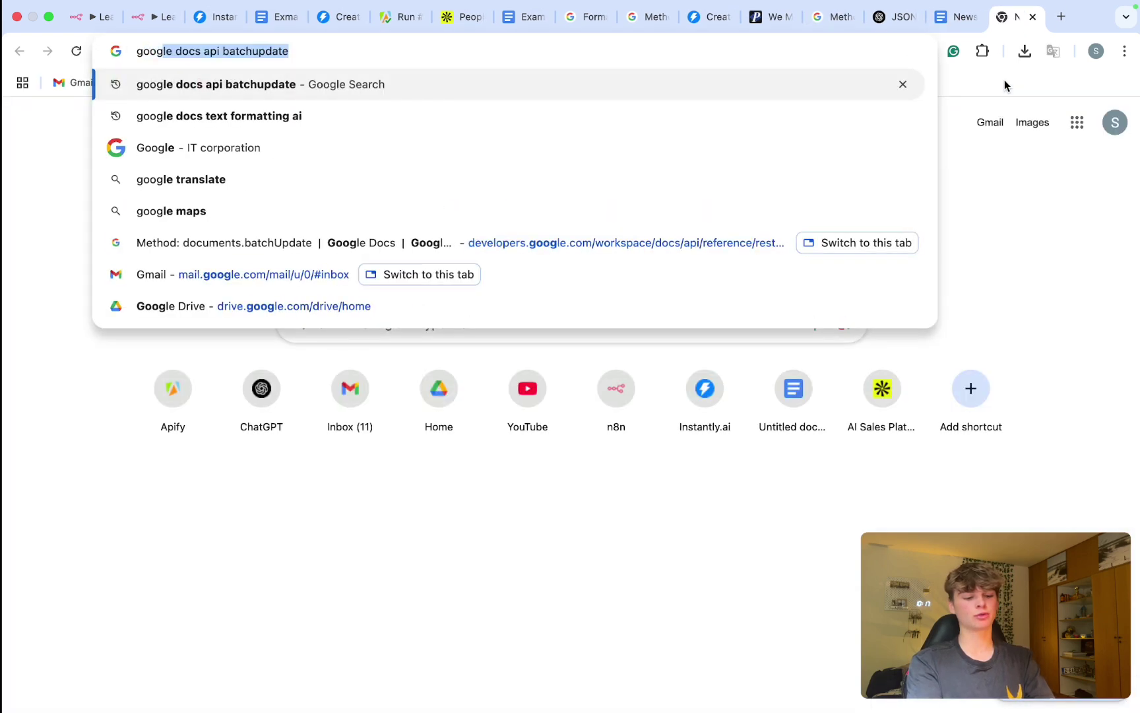
{"action": "type", "text": "le docs api "}
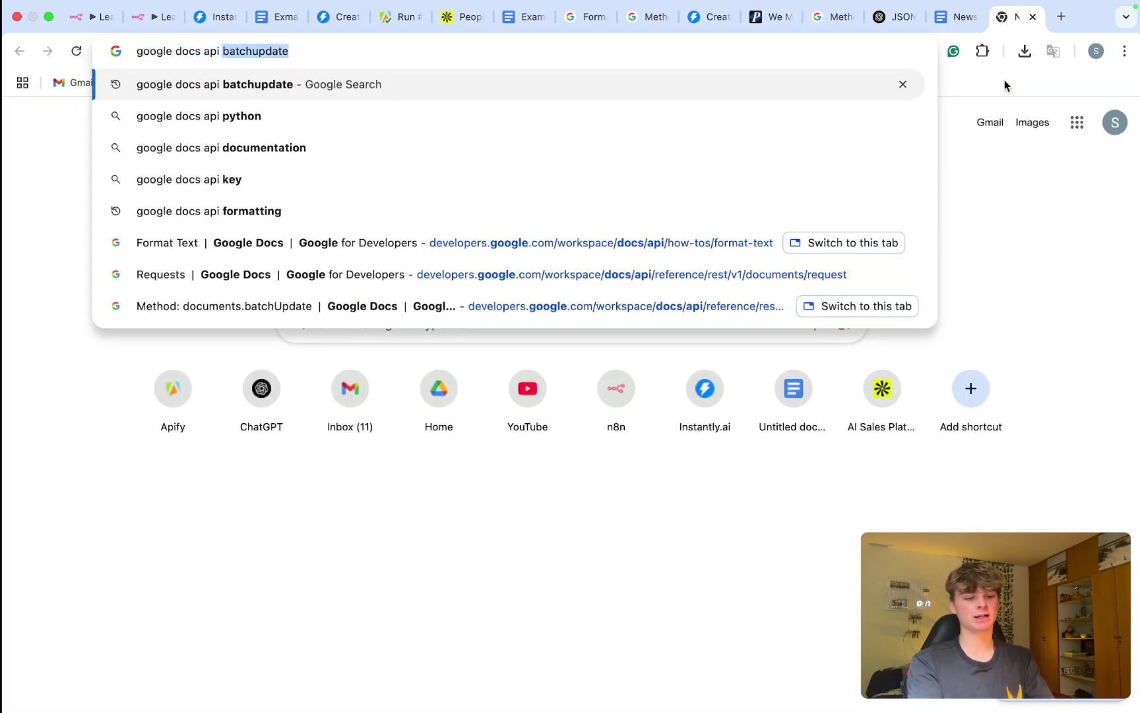
{"action": "type", "text": ", "}
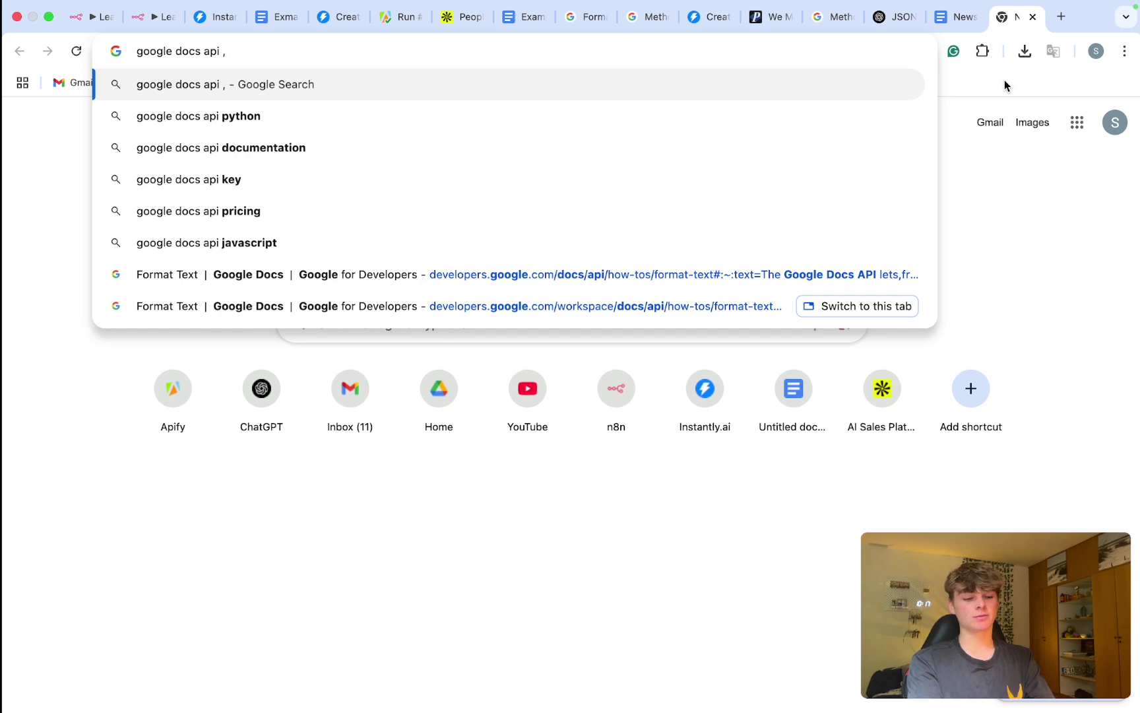
{"action": "type", "text": "anyone with link "}
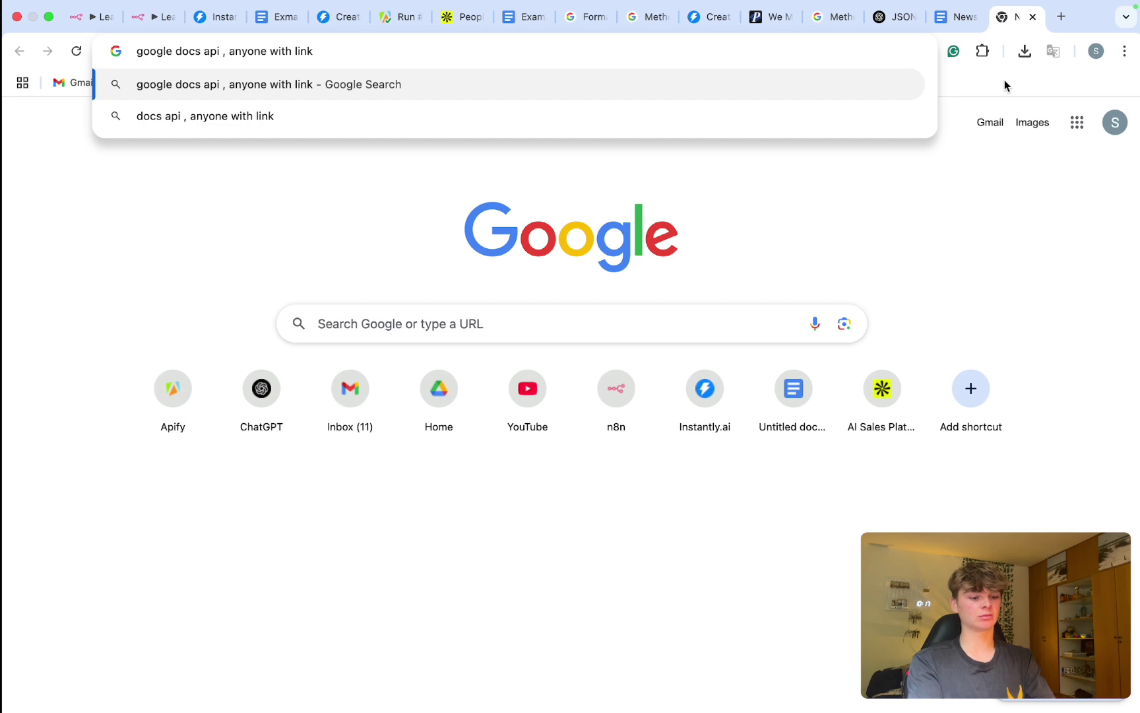
{"action": "type", "text": "has access"}
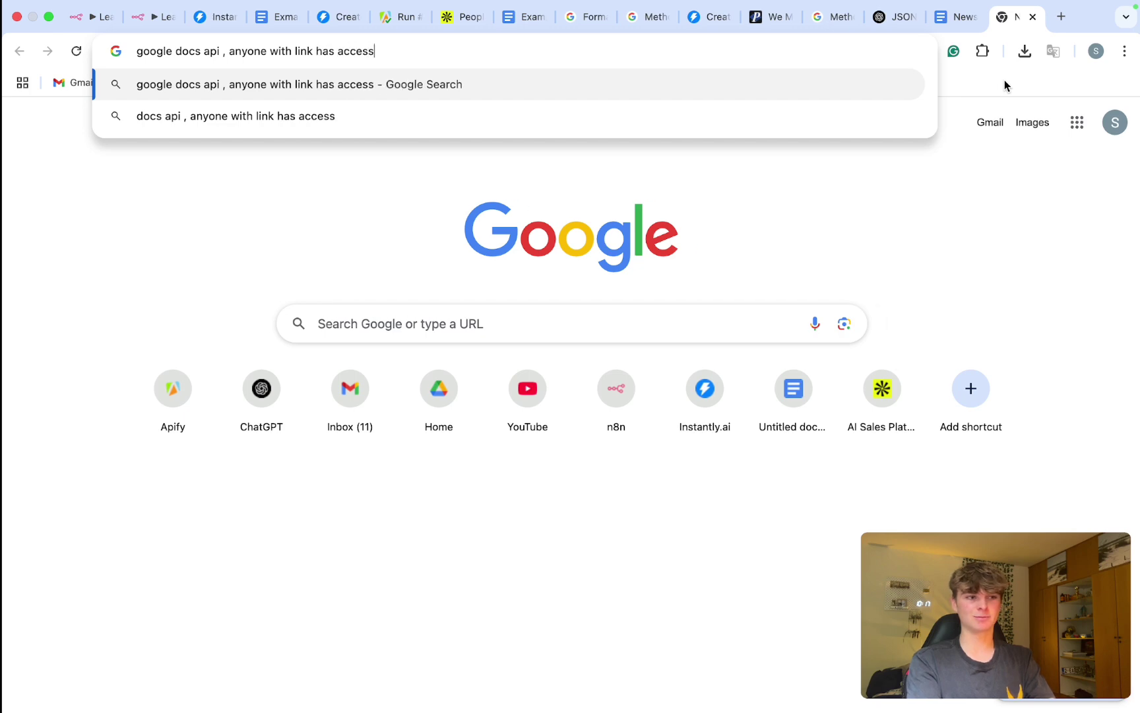
{"action": "key", "text": "Return"}
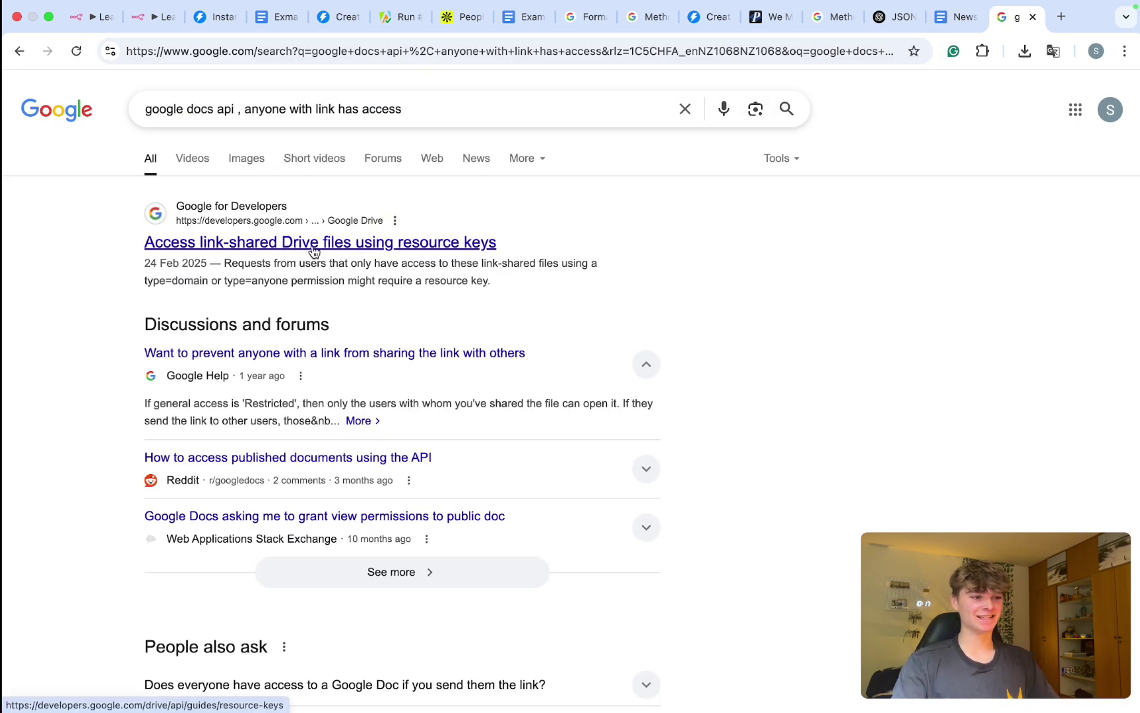
{"action": "left_click", "coordinate": [353, 227], "text": "super"}
{"action": "left_click", "coordinate": [1014, 20]}
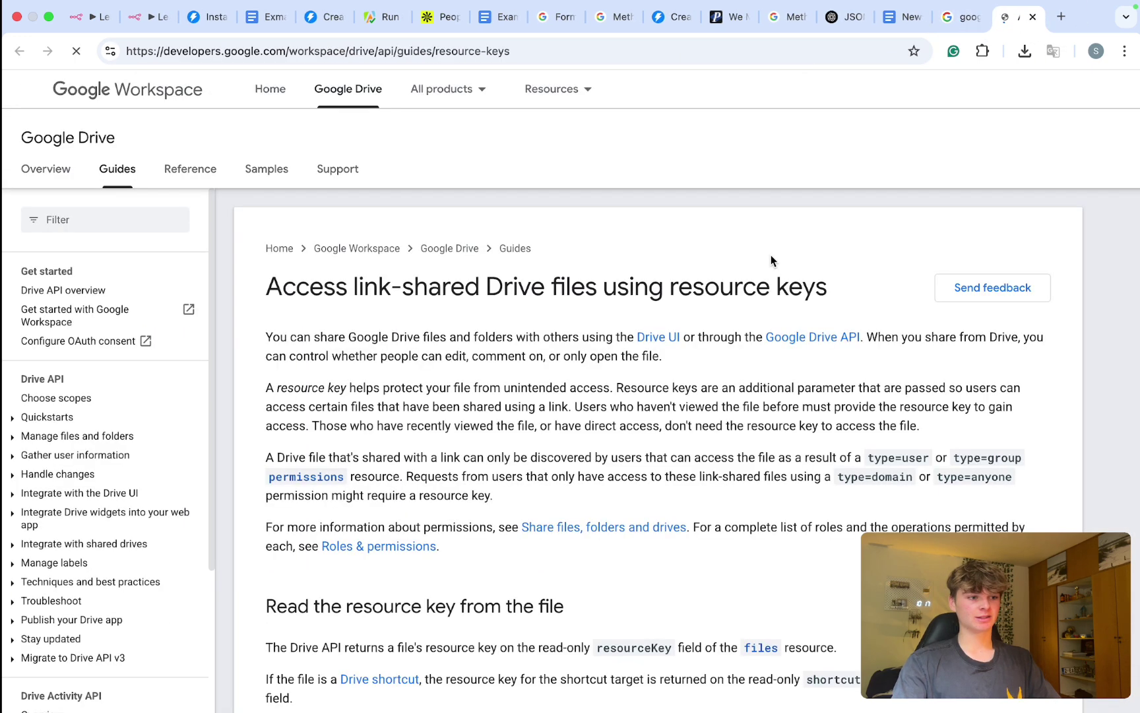
Step: Read the guide's introduction on sharing, edit and comment access, and discovering link-shared files
{"action": "scroll", "coordinate": [540, 353], "scroll_direction": "down", "scroll_amount": 3}
{"action": "left_click_drag", "start_coordinate": [357, 322], "coordinate": [605, 326]}
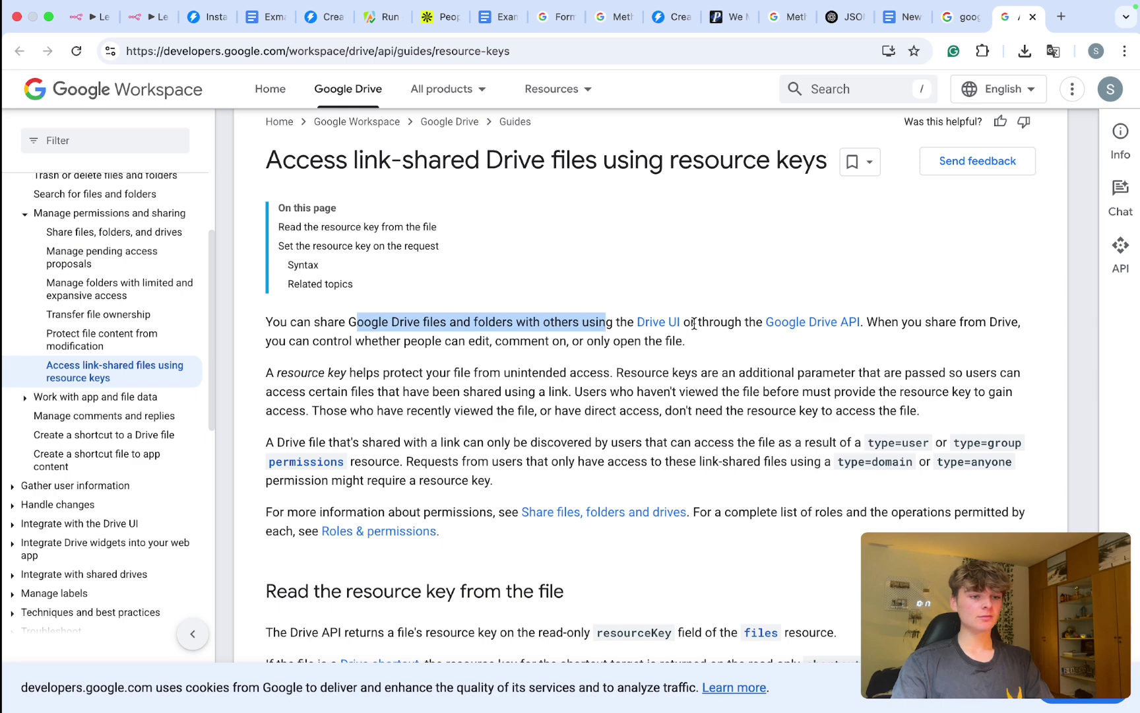
{"action": "left_click_drag", "start_coordinate": [694, 324], "coordinate": [766, 325]}
{"action": "left_click_drag", "start_coordinate": [422, 341], "coordinate": [539, 344]}
{"action": "scroll", "coordinate": [526, 362], "scroll_direction": "down", "scroll_amount": 2}
{"action": "left_click_drag", "start_coordinate": [319, 302], "coordinate": [597, 304]}
{"action": "left_click_drag", "start_coordinate": [375, 371], "coordinate": [665, 370]}
Step: Search 'update permissions api google docs' and review the permissions.update PATCH request URL
{"action": "key", "text": "super+t"}
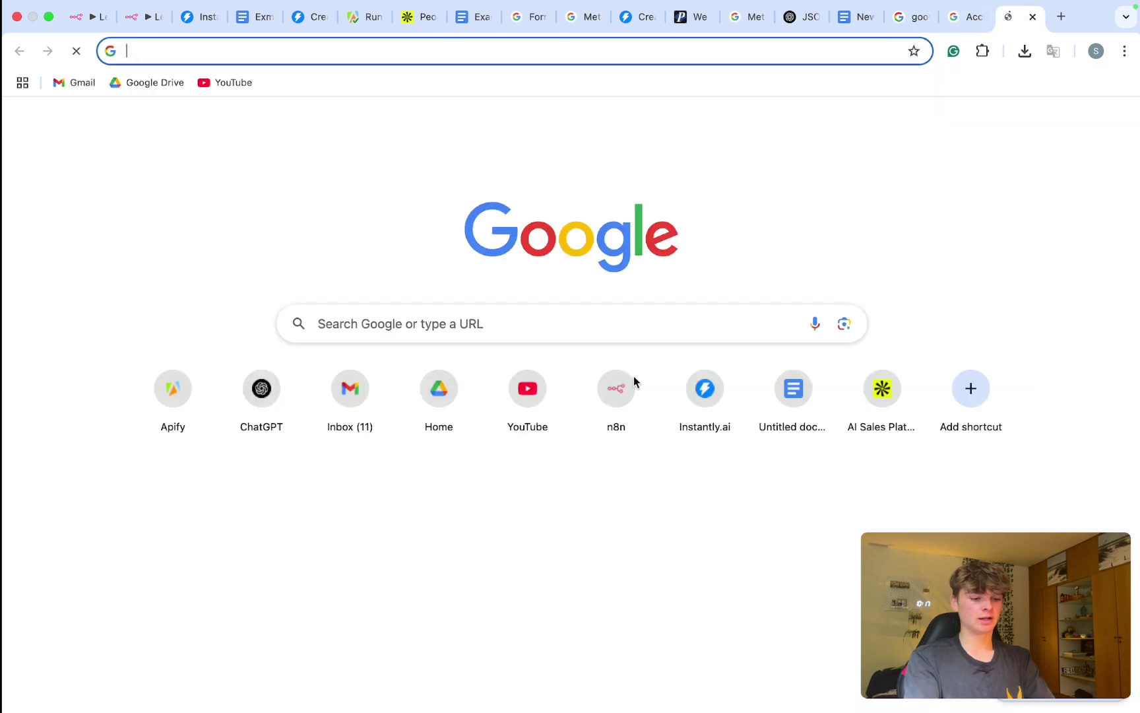
{"action": "type", "text": "update permissions "}
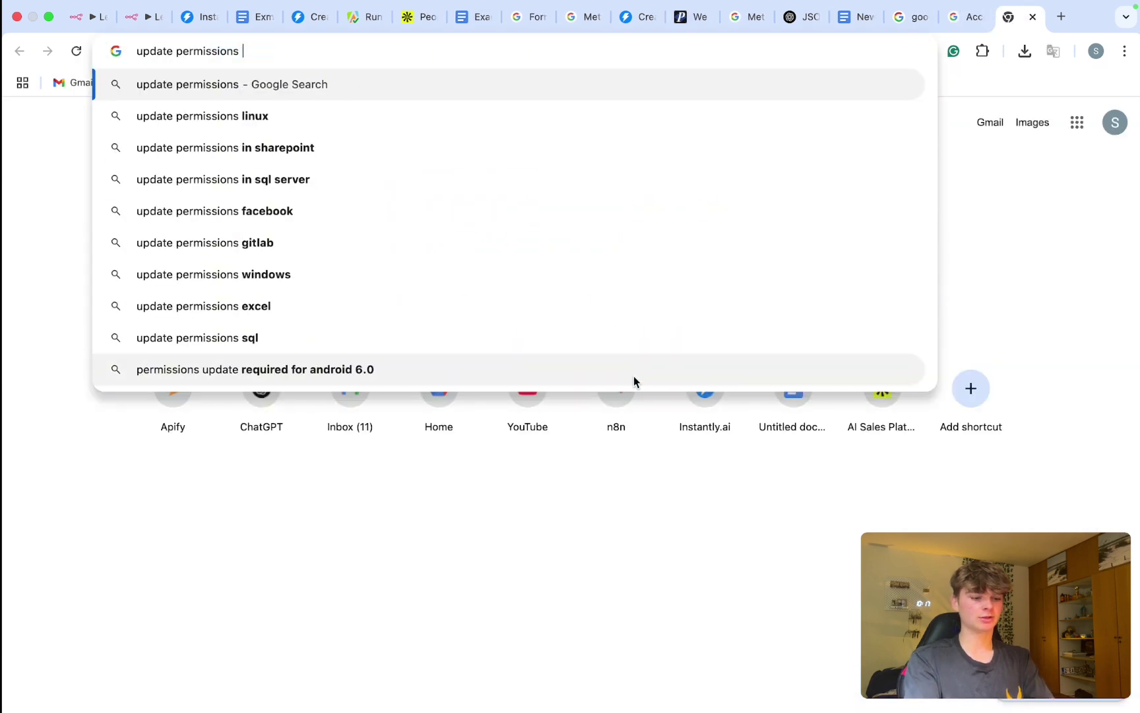
{"action": "type", "text": "api google docs"}
{"action": "key", "text": "Return"}
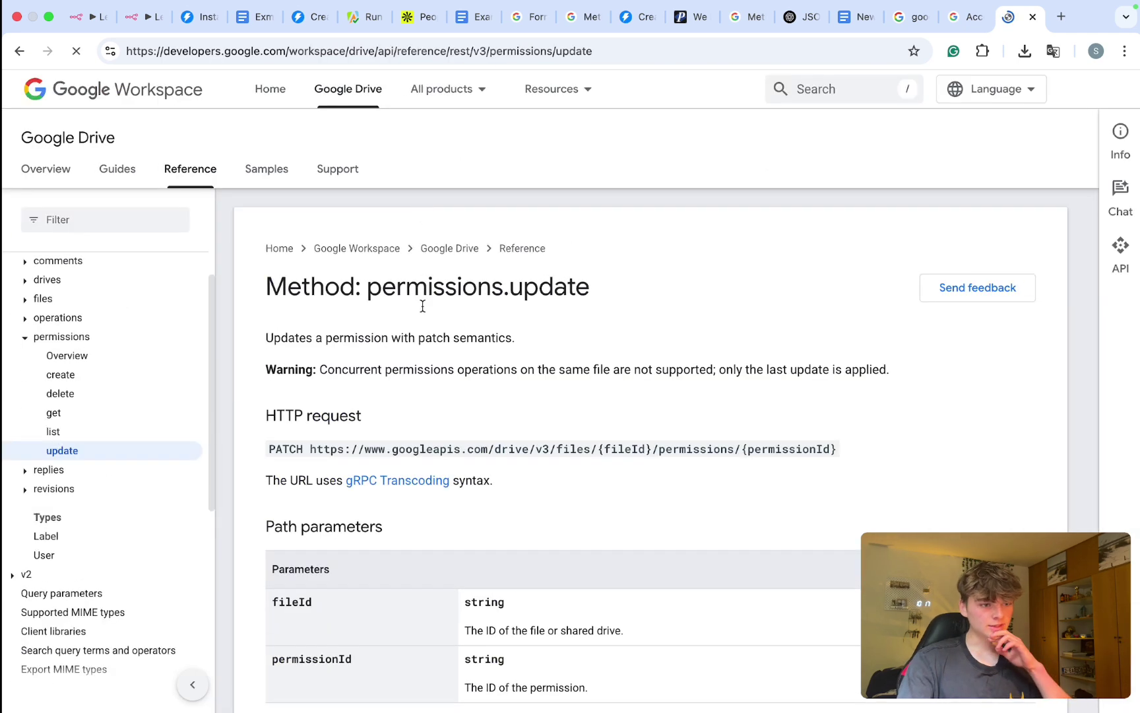
{"action": "left_click_drag", "start_coordinate": [351, 425], "coordinate": [680, 425]}
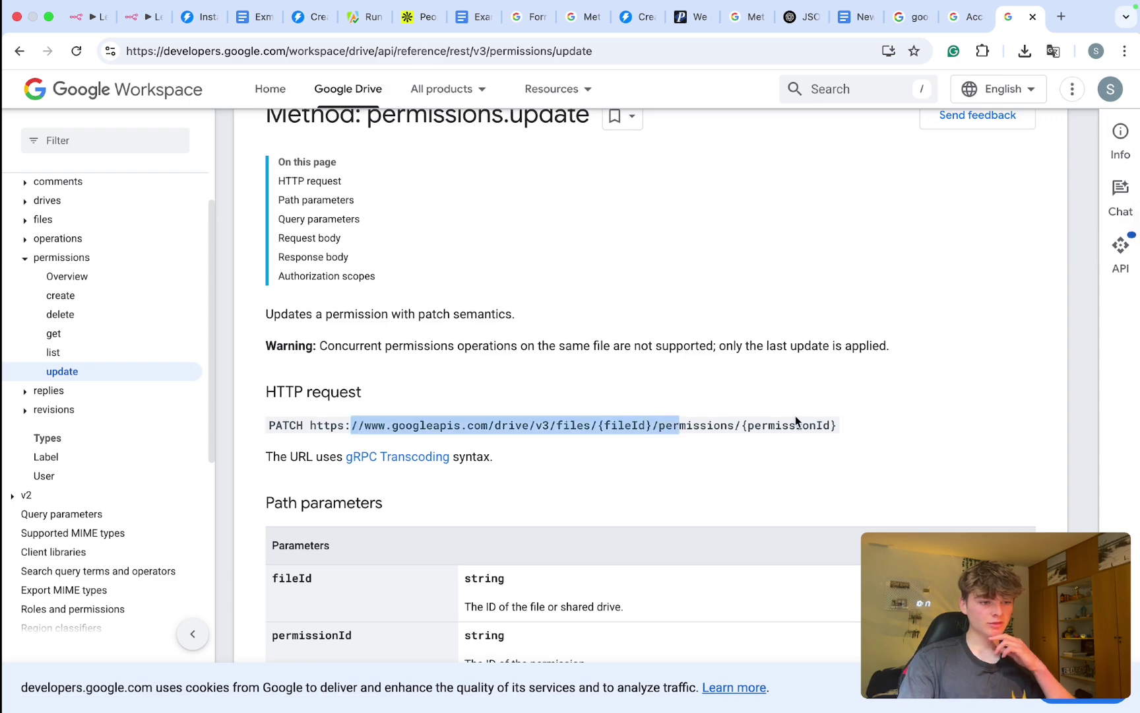
{"action": "left_click_drag", "start_coordinate": [838, 429], "coordinate": [400, 405]}
{"action": "scroll", "coordinate": [368, 407], "scroll_direction": "down", "scroll_amount": 5}
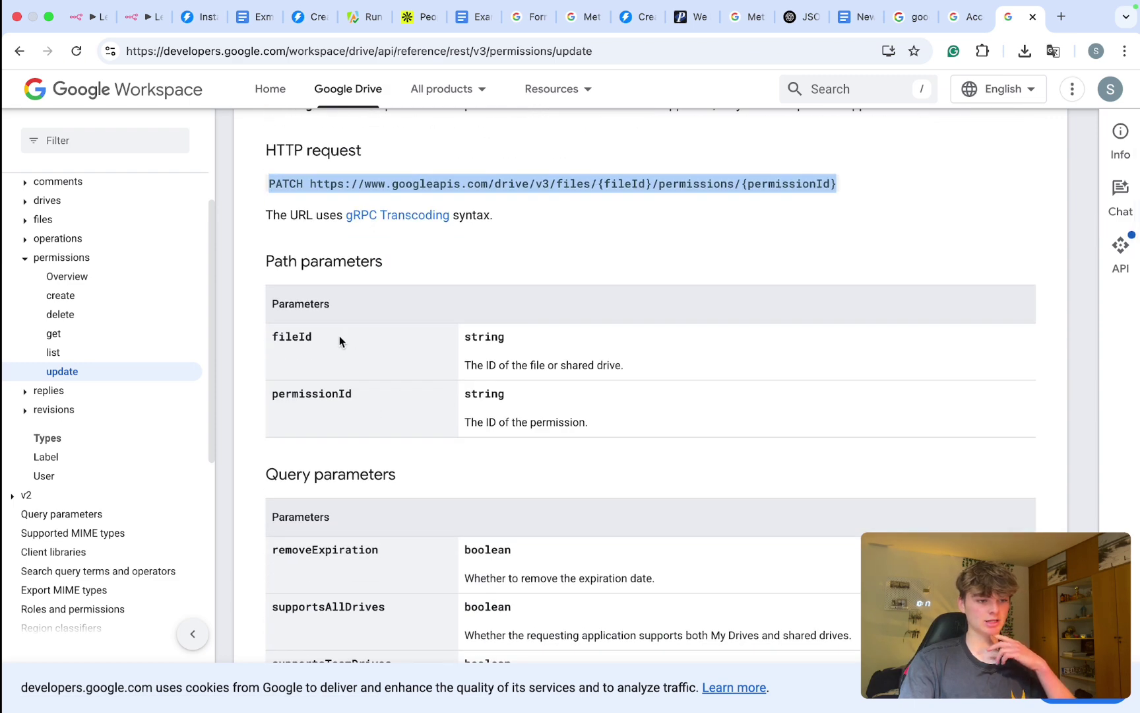
{"action": "scroll", "coordinate": [339, 335], "scroll_direction": "down", "scroll_amount": 2}
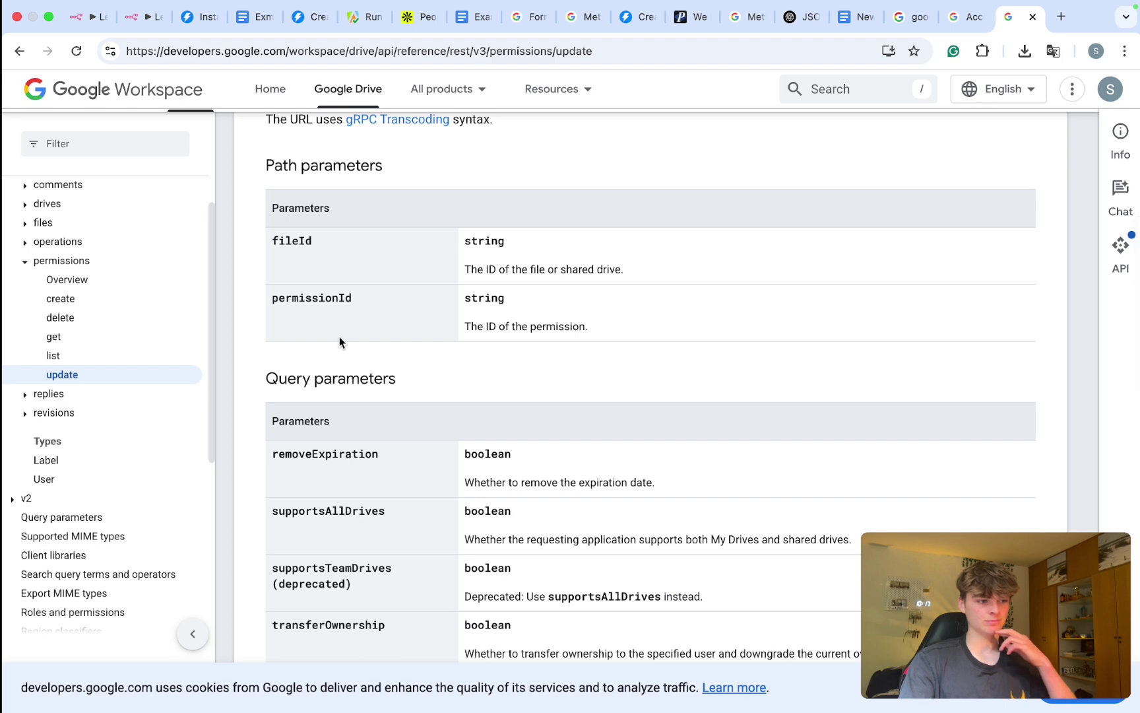
Step: Read the Permission resource definition, including who it grants access to and world access
{"action": "left_click", "coordinate": [75, 281]}
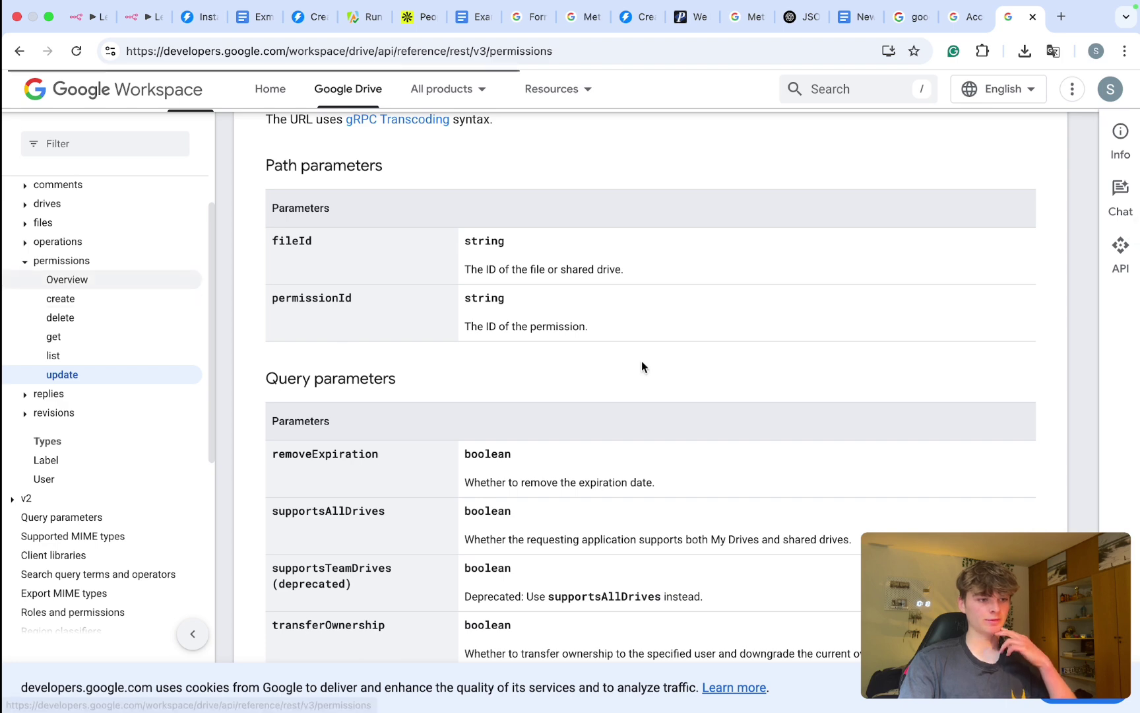
{"action": "scroll", "coordinate": [641, 366], "scroll_direction": "down", "scroll_amount": 5}
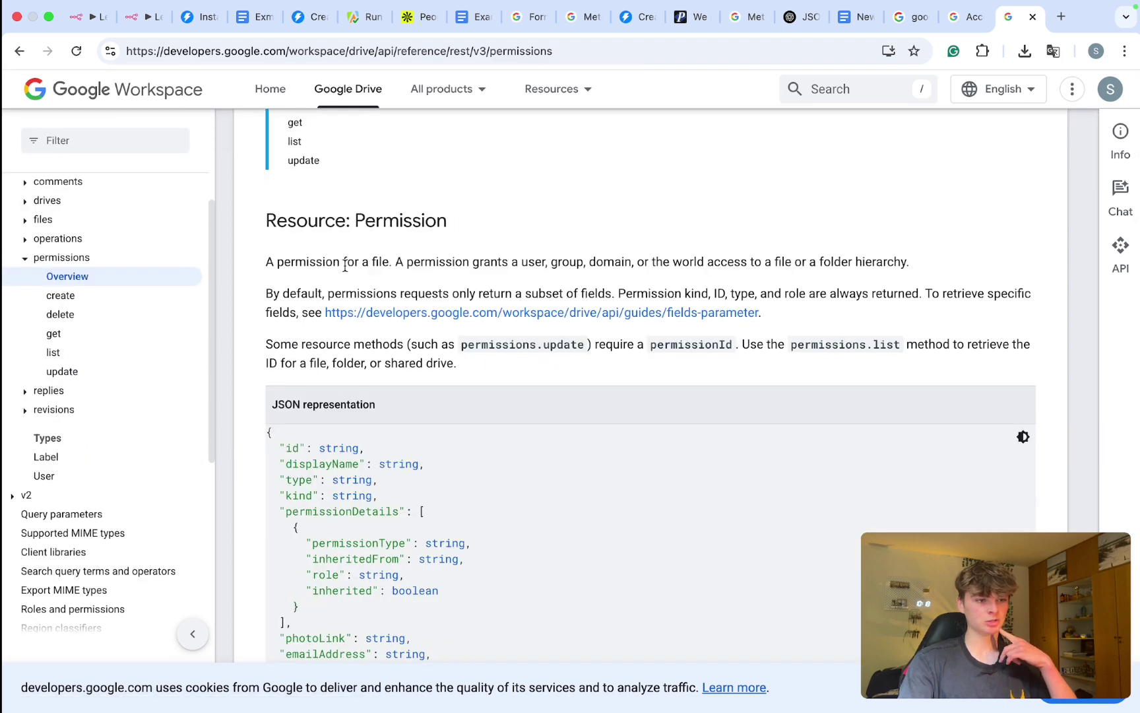
{"action": "left_click_drag", "start_coordinate": [346, 262], "coordinate": [521, 263]}
{"action": "left_click", "coordinate": [568, 274]}
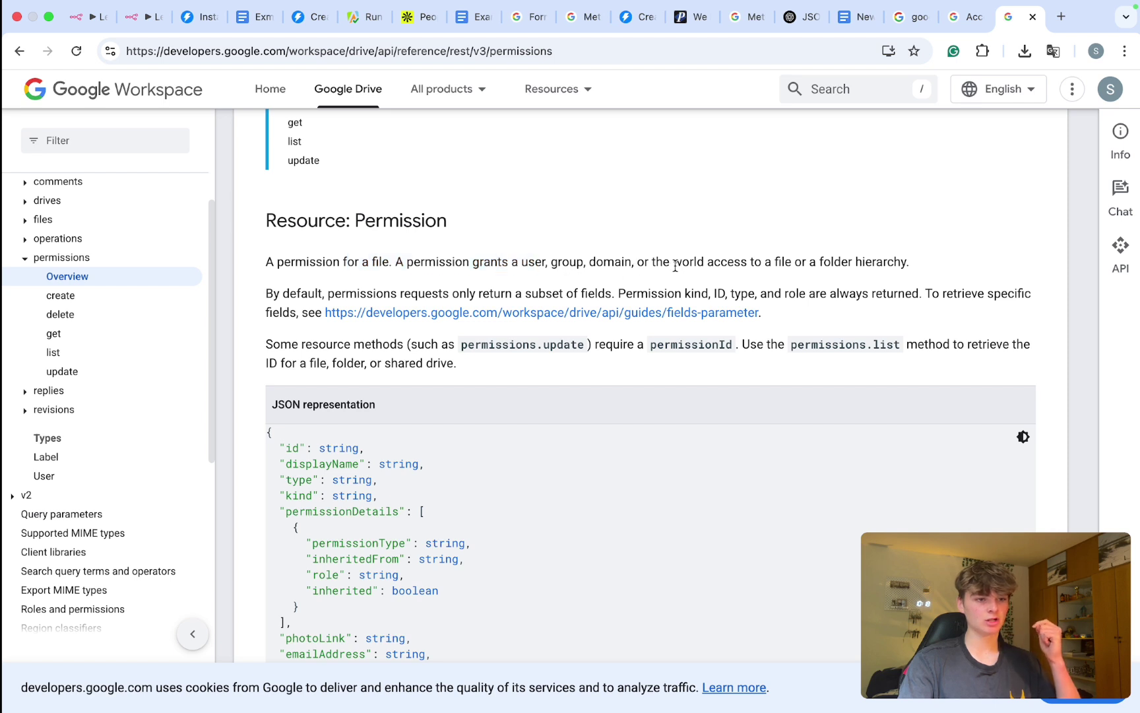
{"action": "left_click_drag", "start_coordinate": [614, 263], "coordinate": [892, 257]}
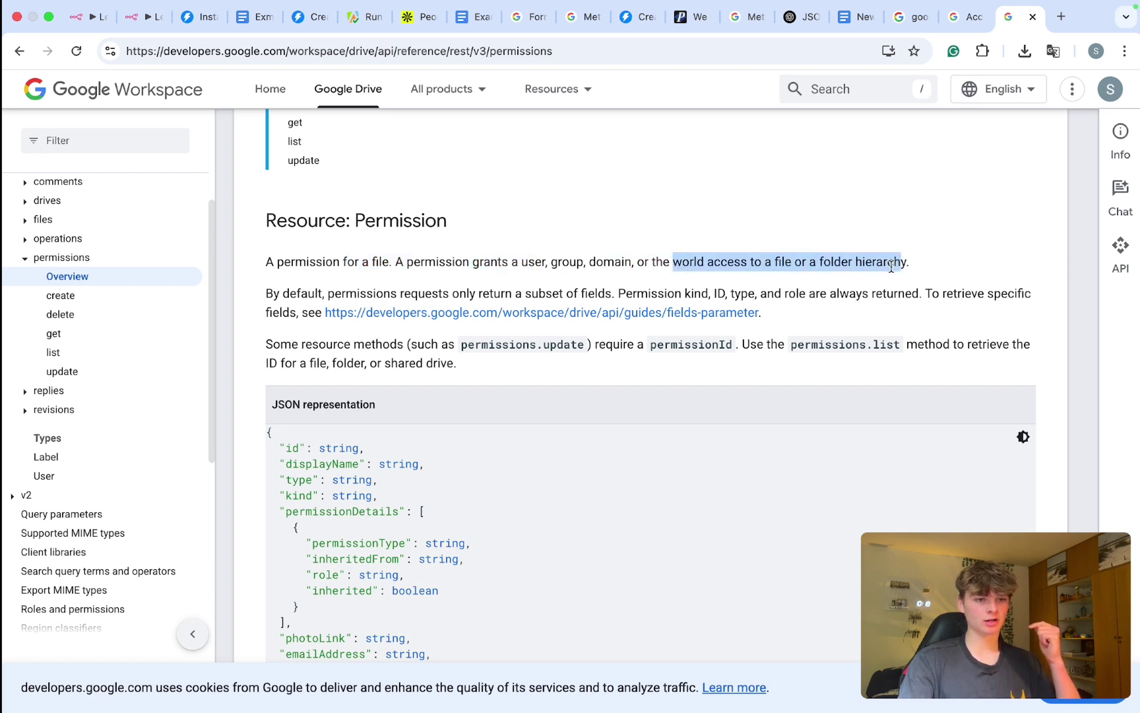
{"action": "left_click", "coordinate": [784, 260]}
{"action": "left_click_drag", "start_coordinate": [750, 261], "coordinate": [836, 263]}
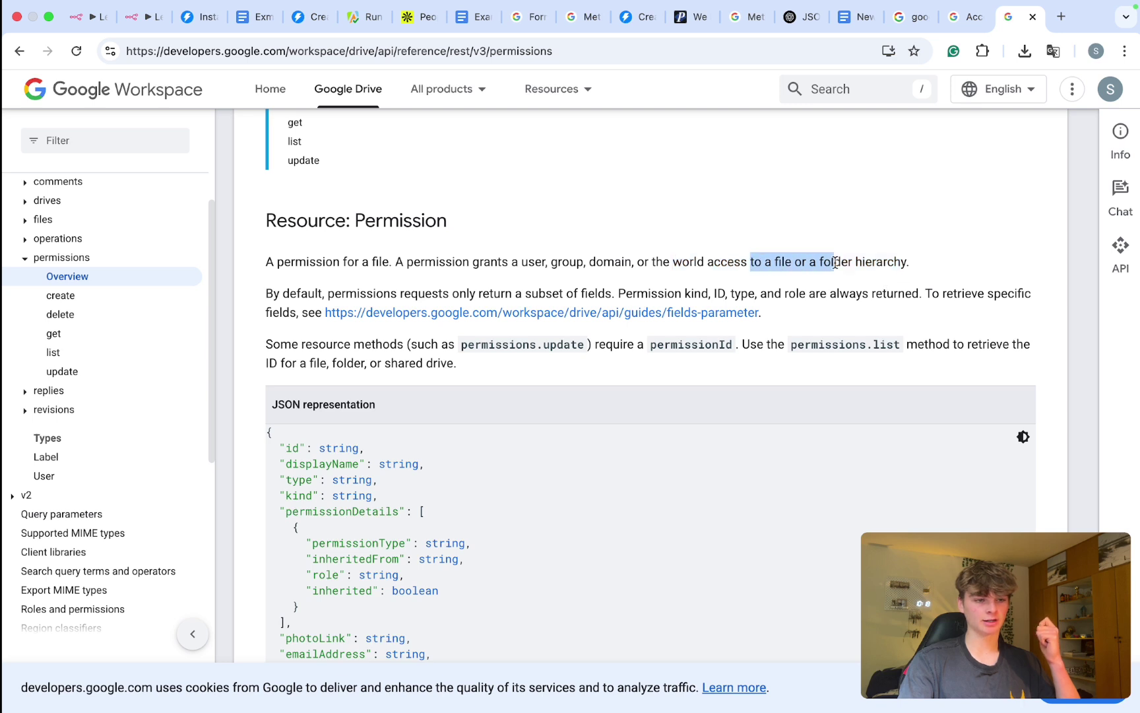
{"action": "left_click_drag", "start_coordinate": [673, 263], "coordinate": [751, 264]}
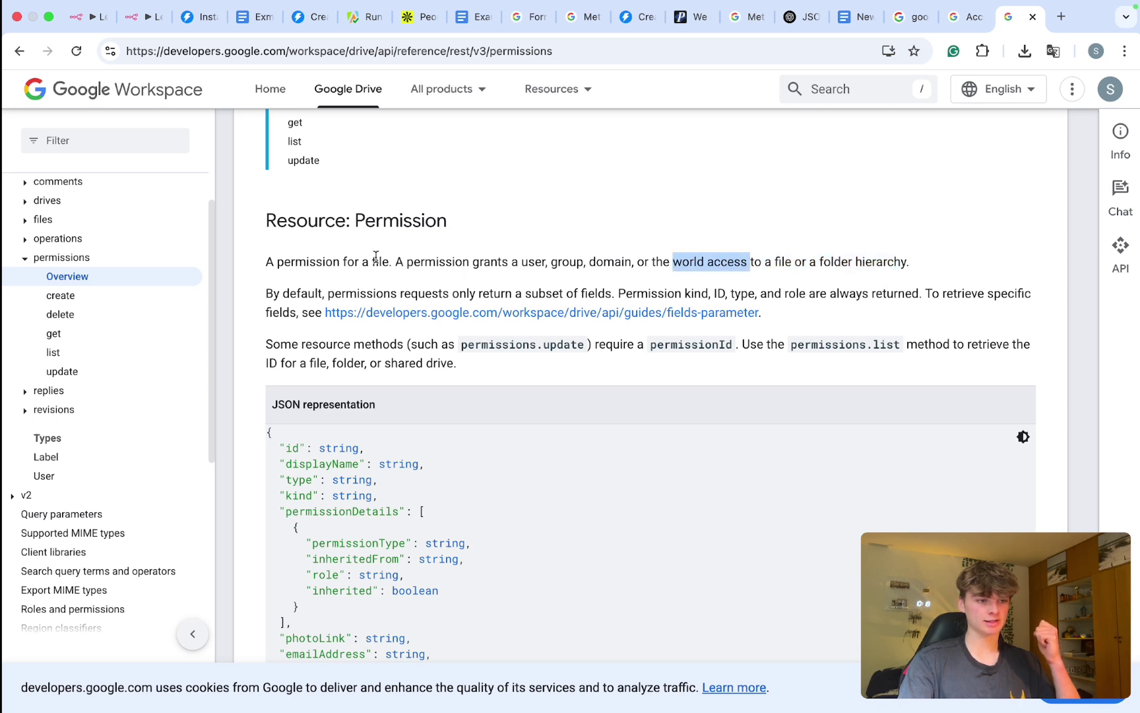
{"action": "left_click_drag", "start_coordinate": [290, 295], "coordinate": [806, 288]}
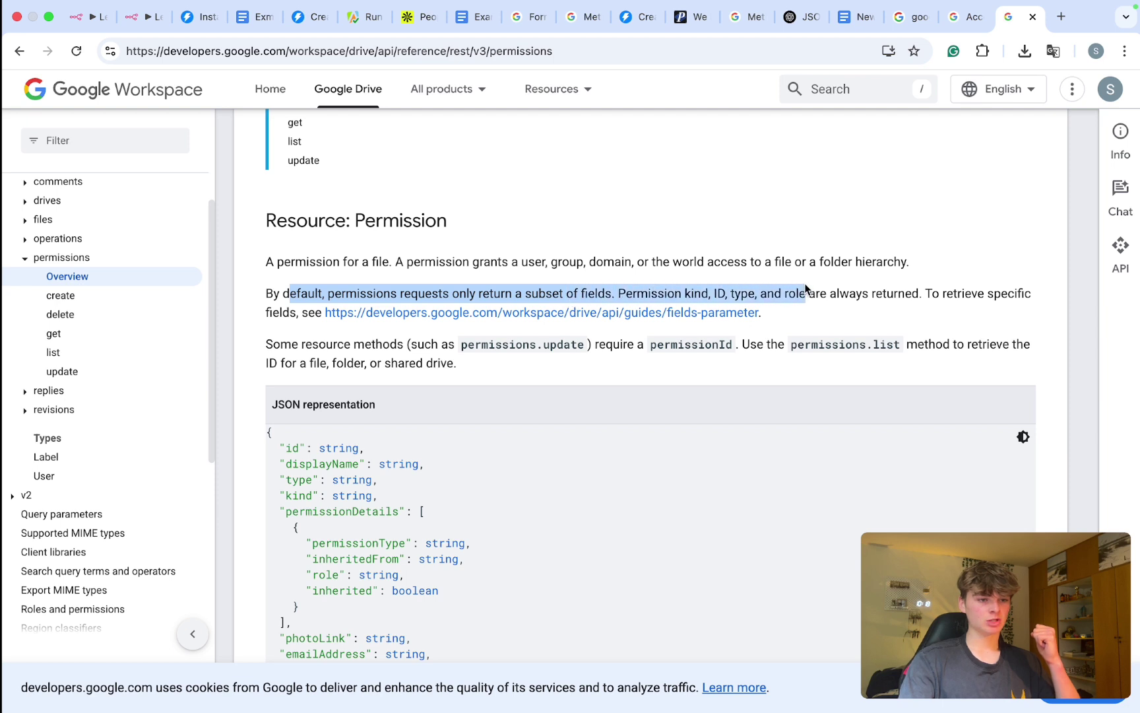
{"action": "left_click", "coordinate": [806, 288]}
Step: Read the overview's notes on default returned fields, permissionId and resource methods
{"action": "scroll", "coordinate": [657, 267], "scroll_direction": "down", "scroll_amount": 1}
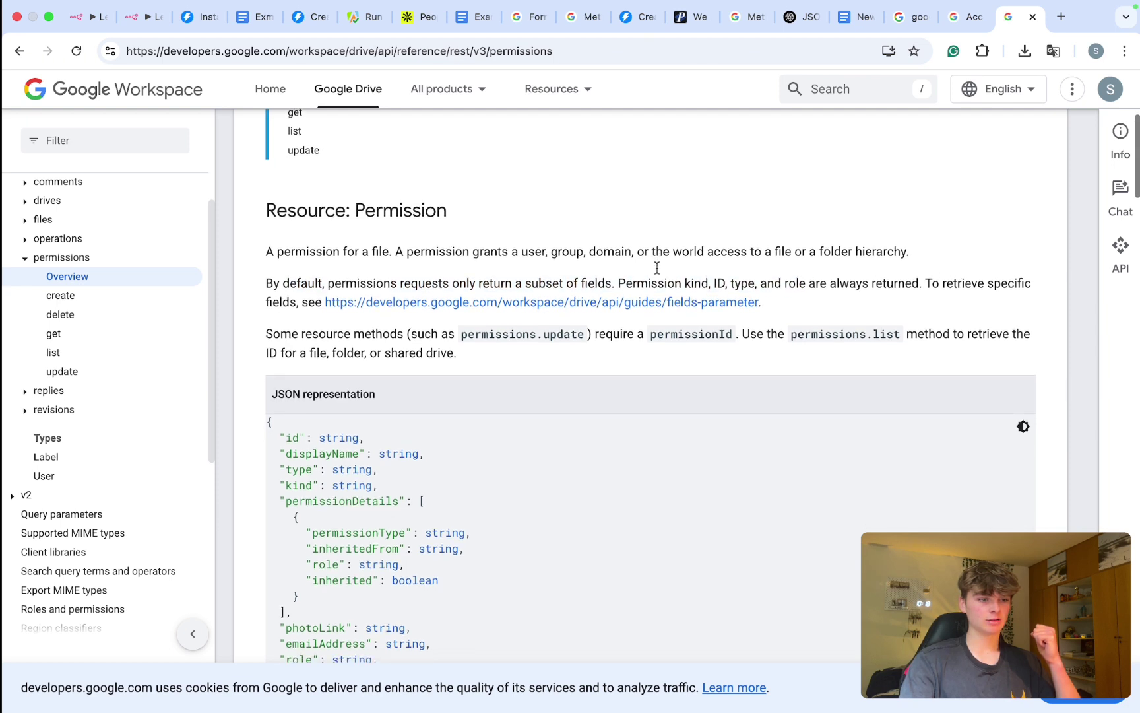
{"action": "triple_click", "coordinate": [291, 295]}
{"action": "left_click_drag", "start_coordinate": [284, 341], "coordinate": [880, 336]}
{"action": "left_click_drag", "start_coordinate": [907, 337], "coordinate": [987, 338]}
{"action": "left_click_drag", "start_coordinate": [354, 351], "coordinate": [398, 352]}
{"action": "scroll", "coordinate": [398, 350], "scroll_direction": "down", "scroll_amount": 3}
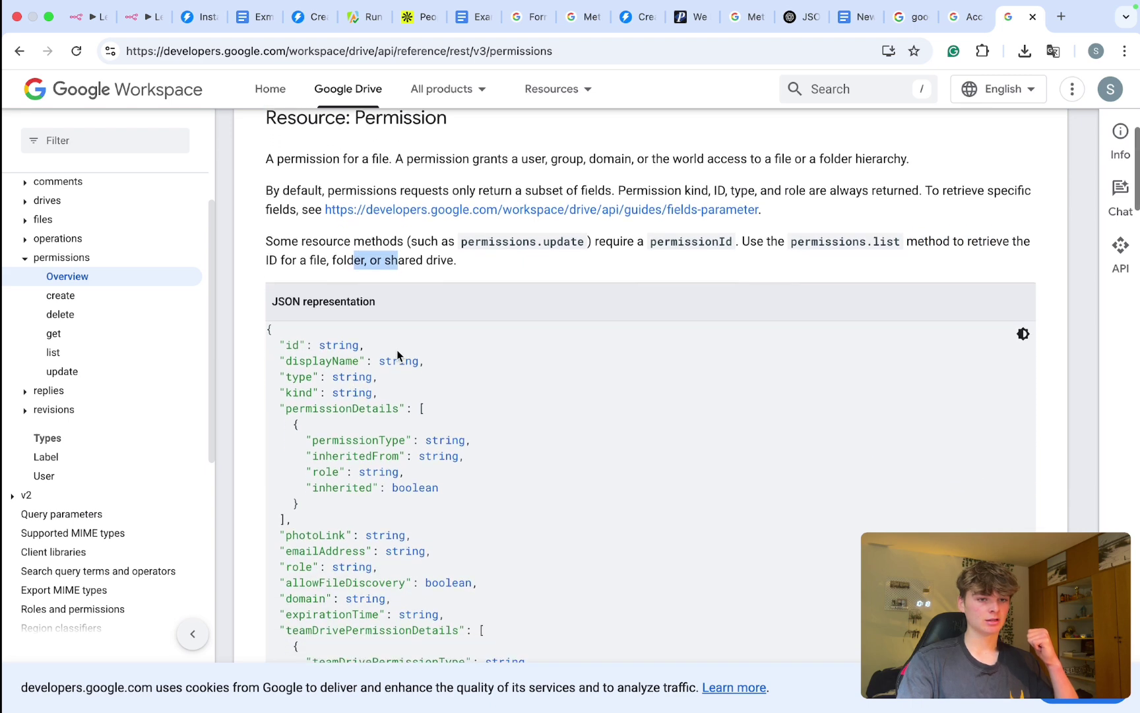
{"action": "scroll", "coordinate": [397, 353], "scroll_direction": "down", "scroll_amount": 3}
{"action": "scroll", "coordinate": [397, 350], "scroll_direction": "down", "scroll_amount": 15}
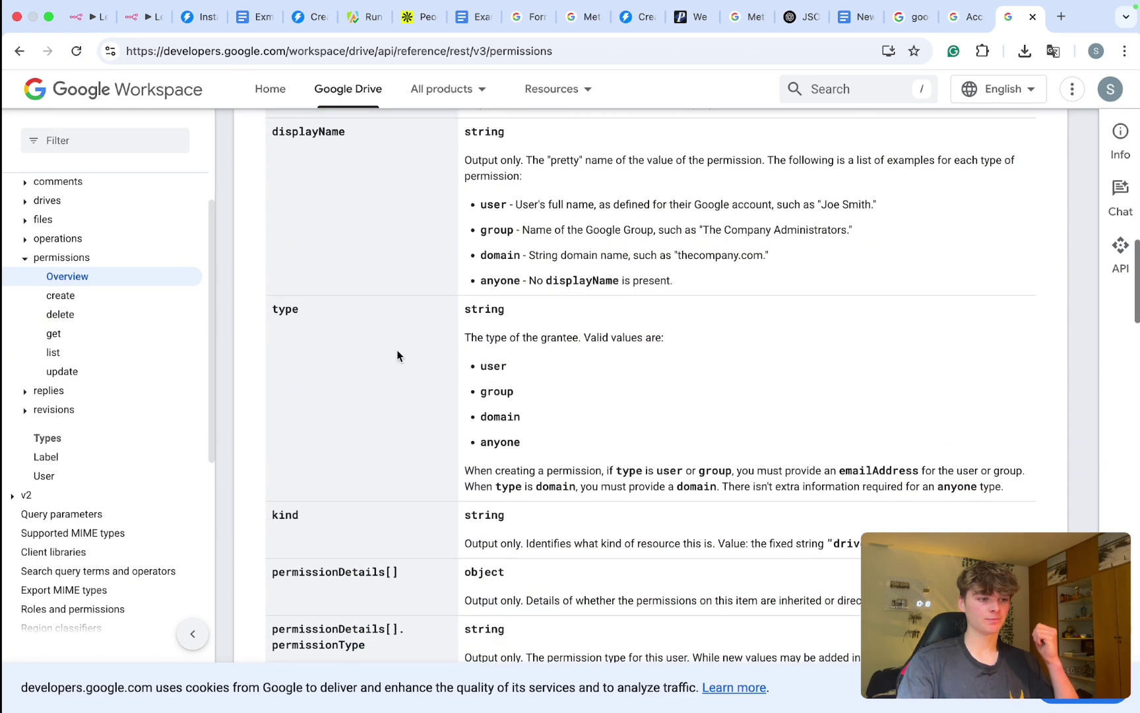
{"action": "scroll", "coordinate": [398, 356], "scroll_direction": "up", "scroll_amount": 15}
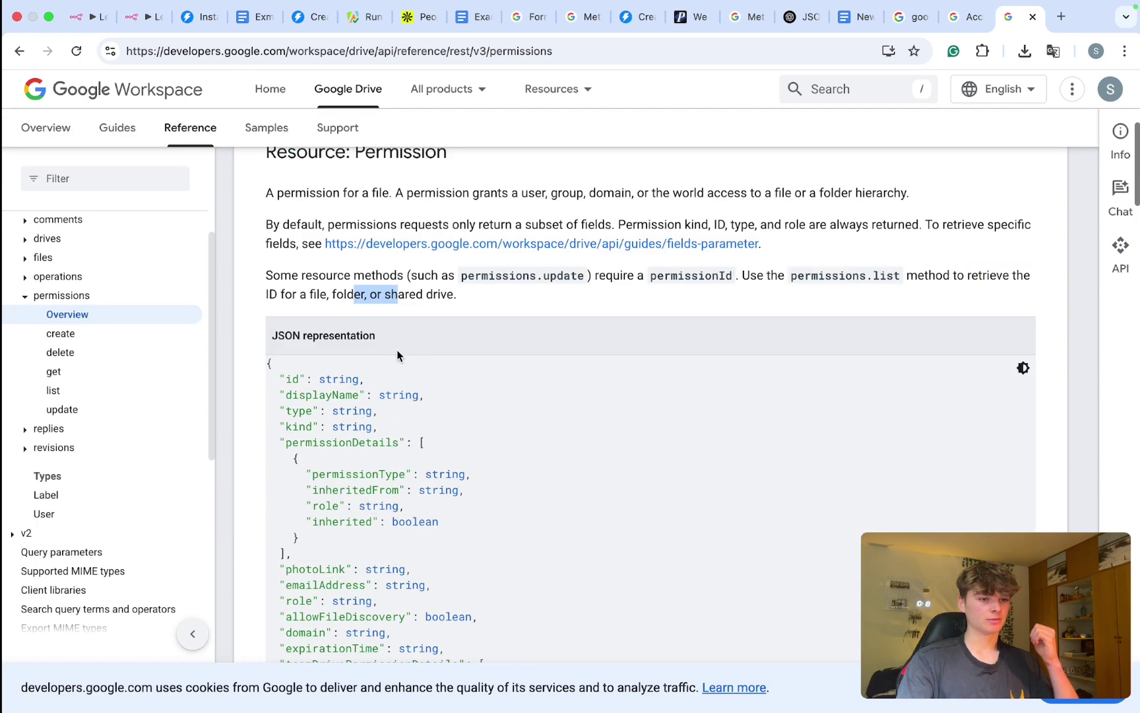
Step: Search 'permissions.list api google docs' and open the permissions.list method reference
{"action": "left_click", "coordinate": [904, 274]}
{"action": "left_click_drag", "start_coordinate": [904, 274], "coordinate": [790, 275]}
{"action": "key", "text": "super+c"}
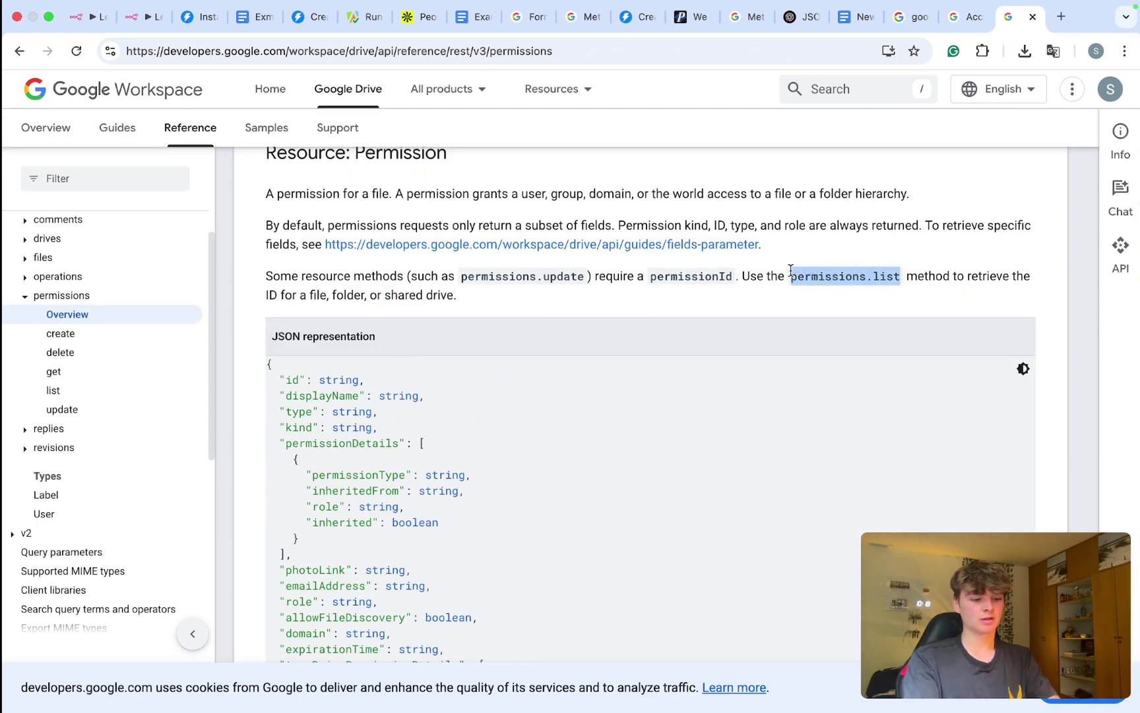
{"action": "key", "text": "super+t"}
{"action": "key", "text": "super+v"}
{"action": "type", "text": "api g"}
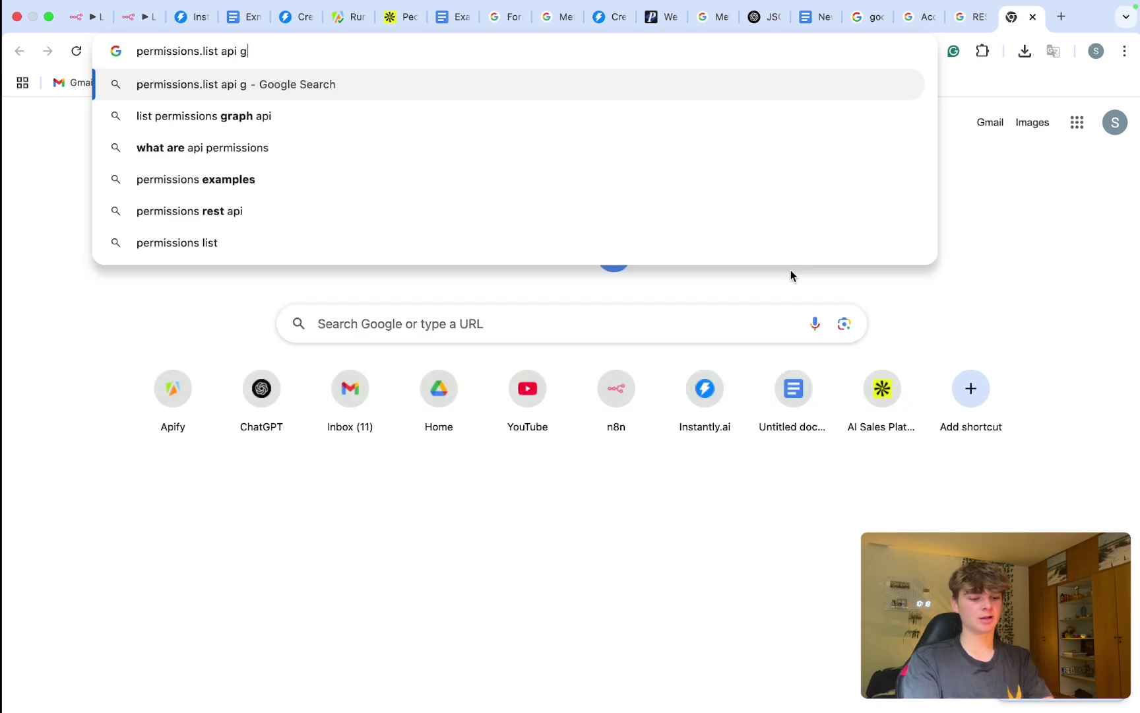
{"action": "type", "text": "oogle docs"}
{"action": "key", "text": "Return"}
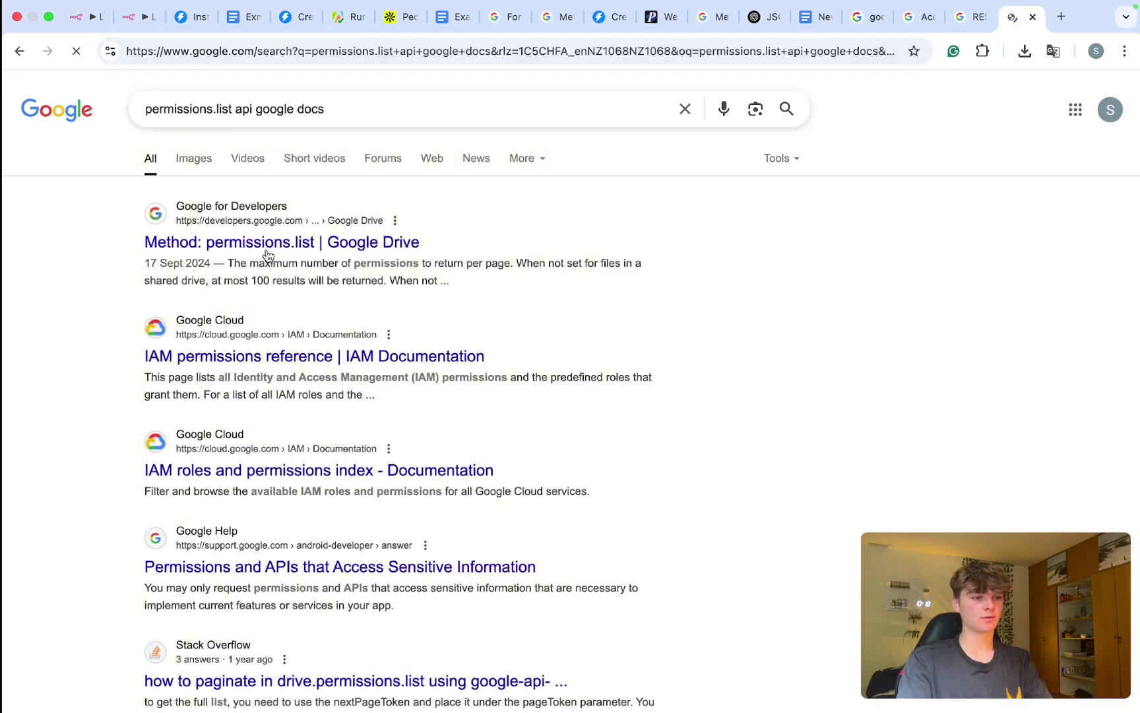
{"action": "left_click", "coordinate": [264, 244]}
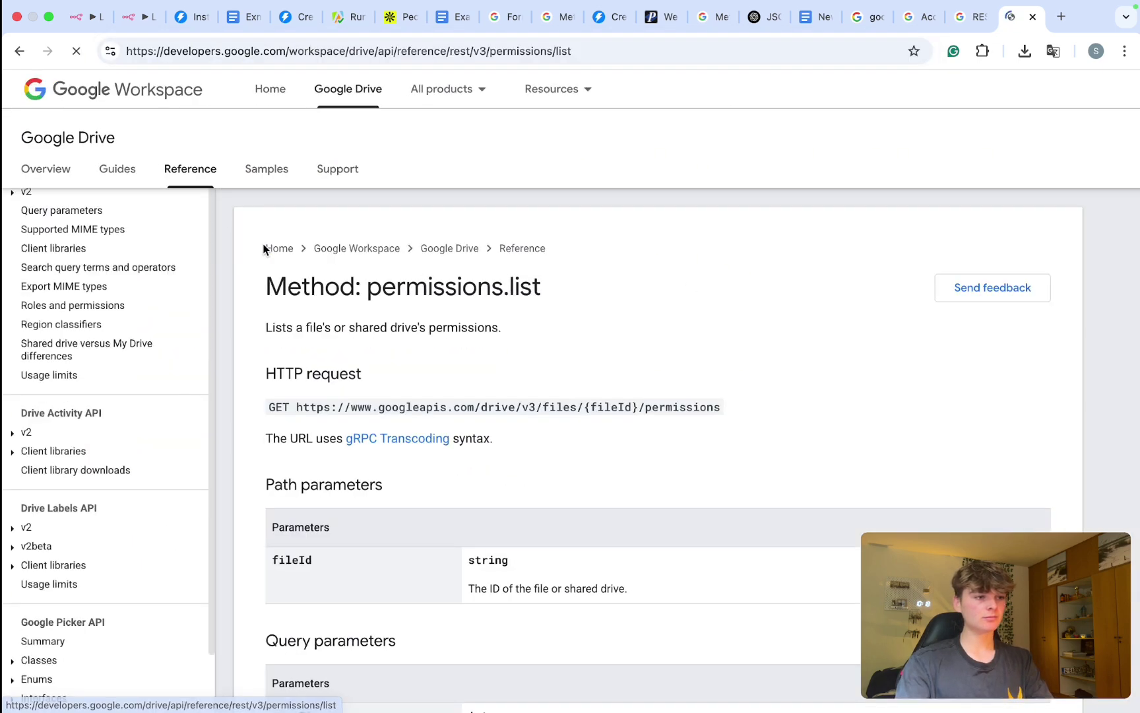
Step: Scroll across the Lead Magnet canvas to view HTTP Request4 after the Instantly lead step
{"action": "scroll", "coordinate": [331, 380], "scroll_direction": "down", "scroll_amount": 1}
{"action": "scroll", "coordinate": [332, 383], "scroll_direction": "down", "scroll_amount": 3}
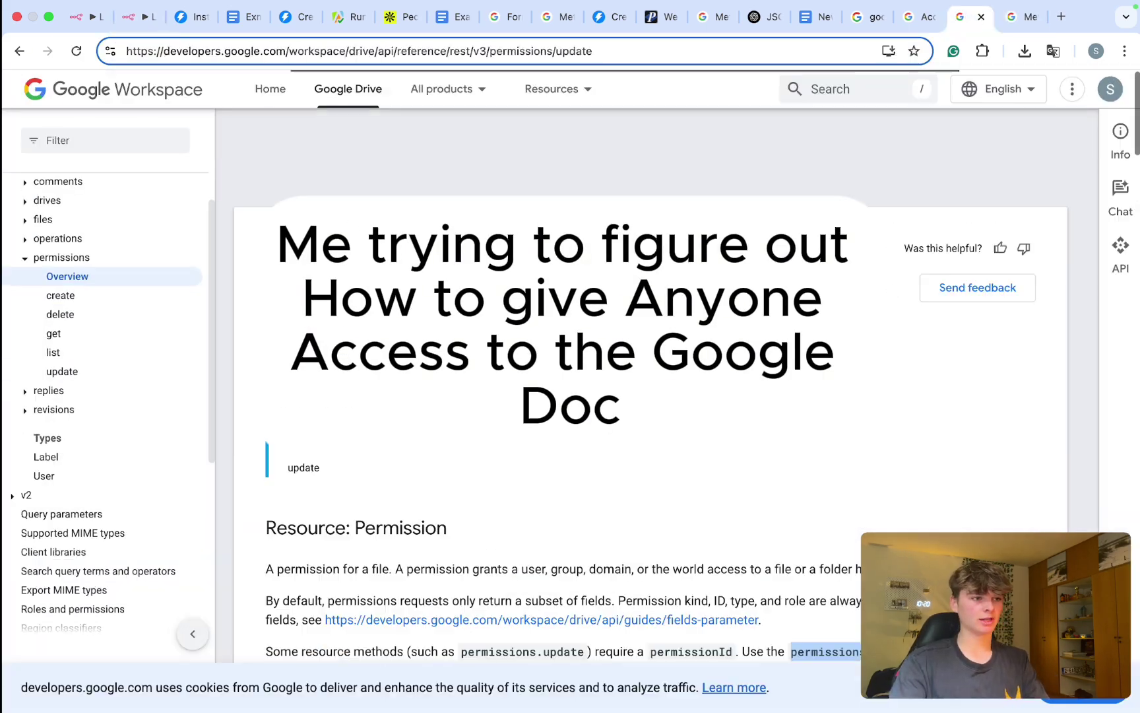
{"action": "scroll", "coordinate": [570, 396], "scroll_direction": "down", "scroll_amount": 10}
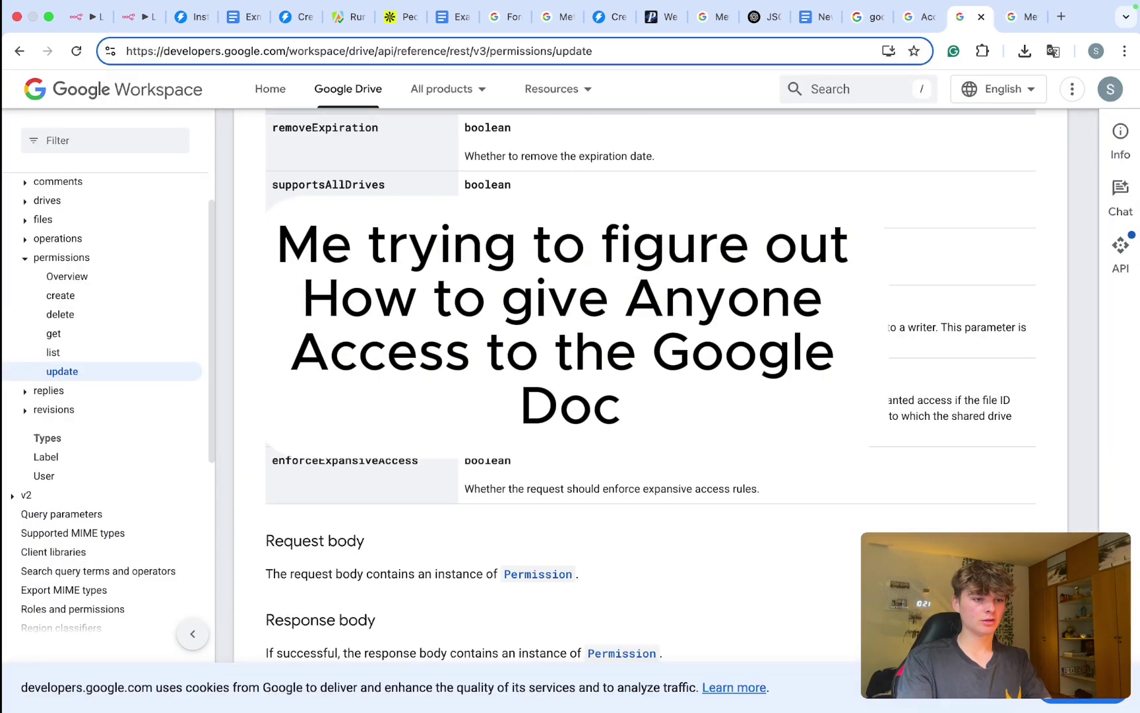
{"action": "scroll", "coordinate": [570, 395], "scroll_direction": "up", "scroll_amount": 6}
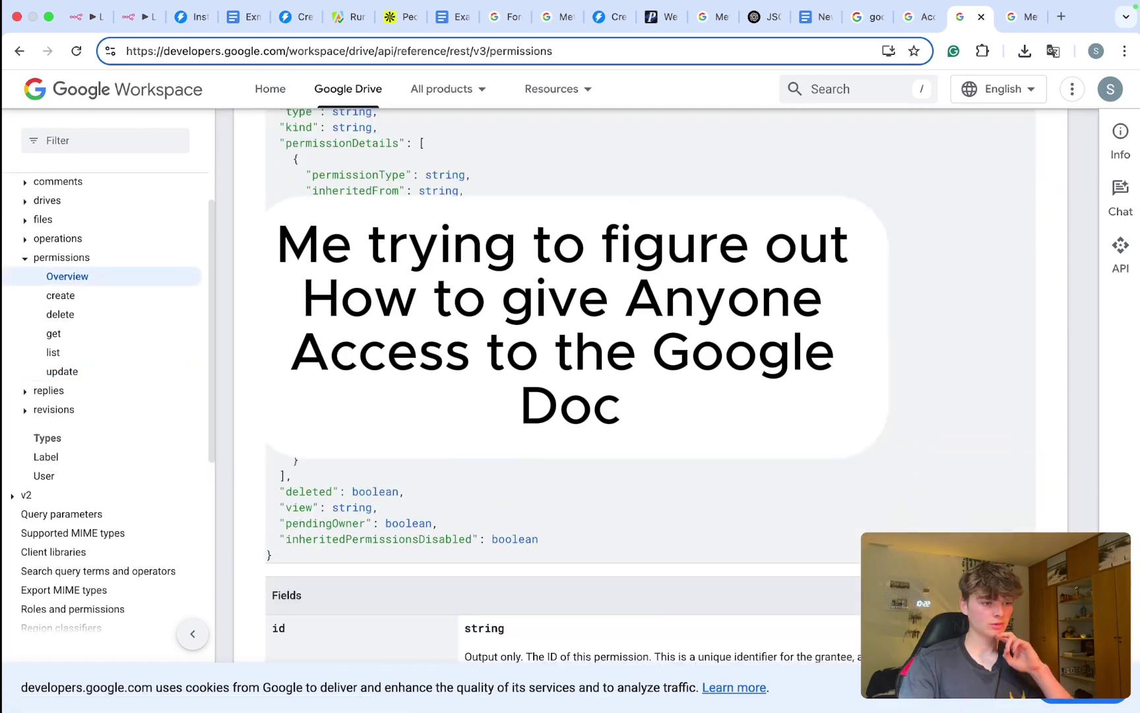
{"action": "scroll", "coordinate": [570, 396], "scroll_direction": "down", "scroll_amount": 10}
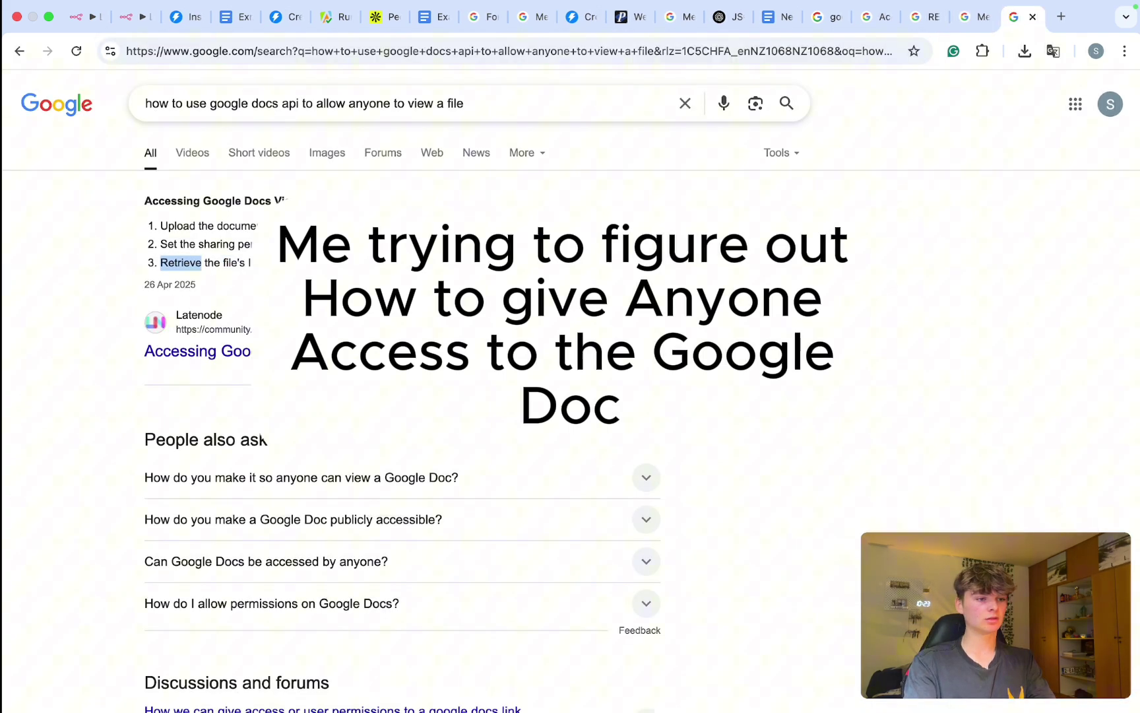
{"action": "scroll", "coordinate": [570, 396], "scroll_direction": "down", "scroll_amount": 2}
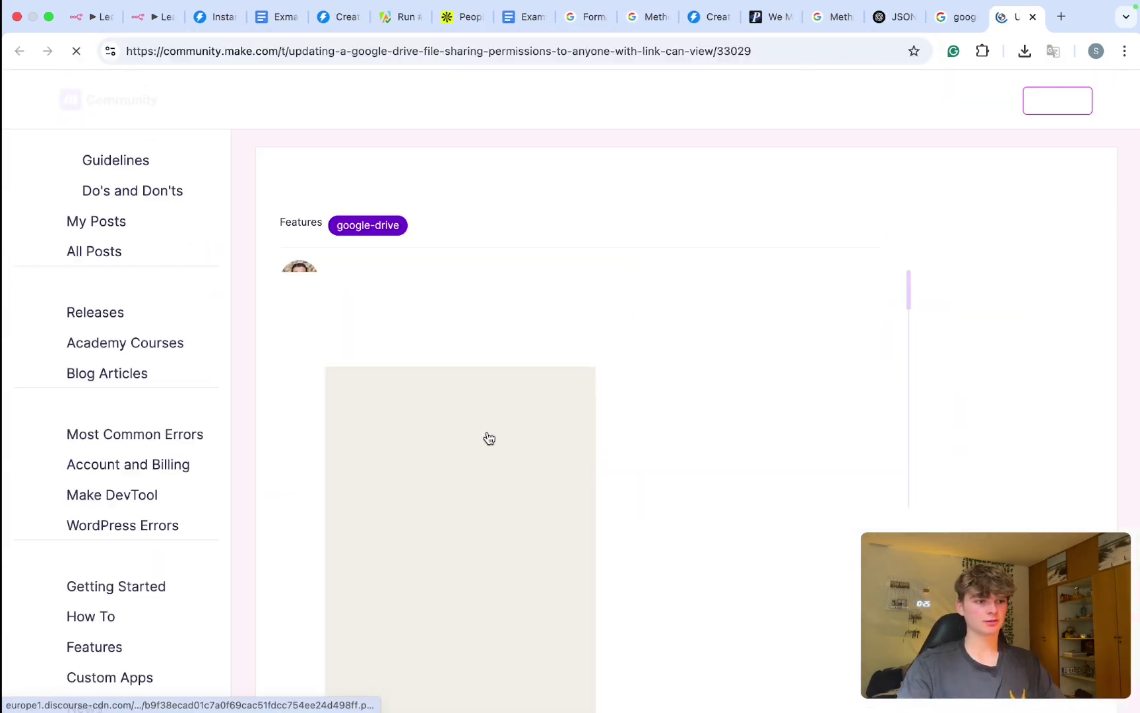
{"action": "scroll", "coordinate": [368, 319], "scroll_direction": "down", "scroll_amount": 5}
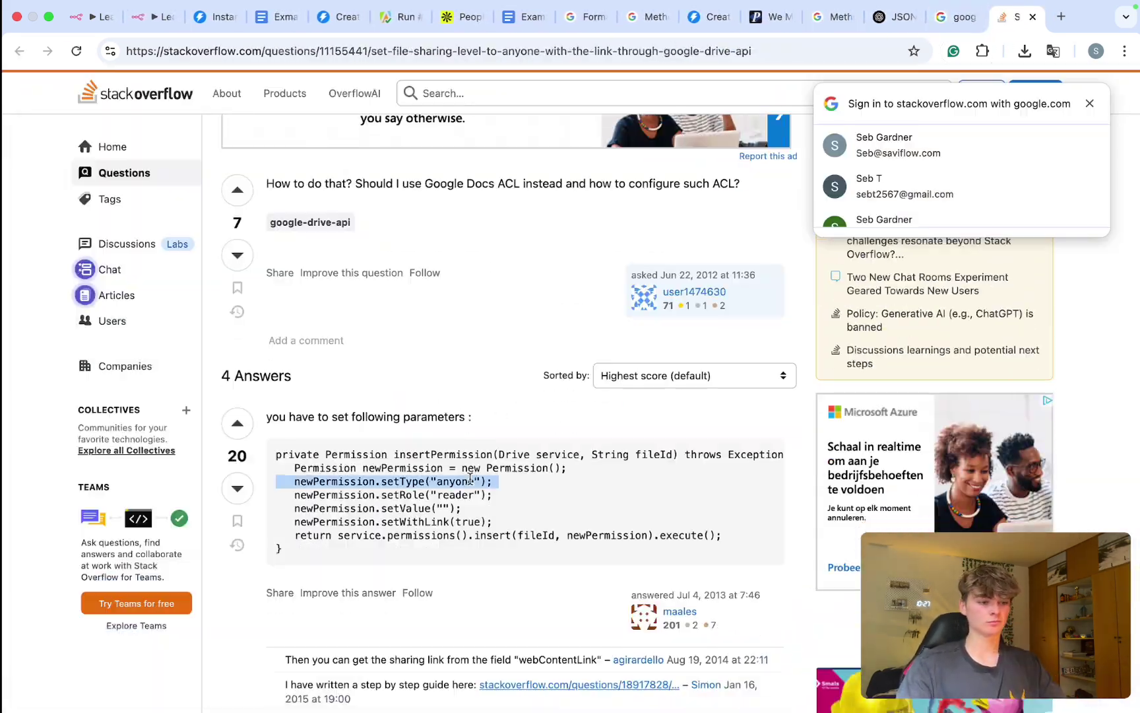
{"action": "scroll", "coordinate": [570, 396], "scroll_direction": "down", "scroll_amount": 2}
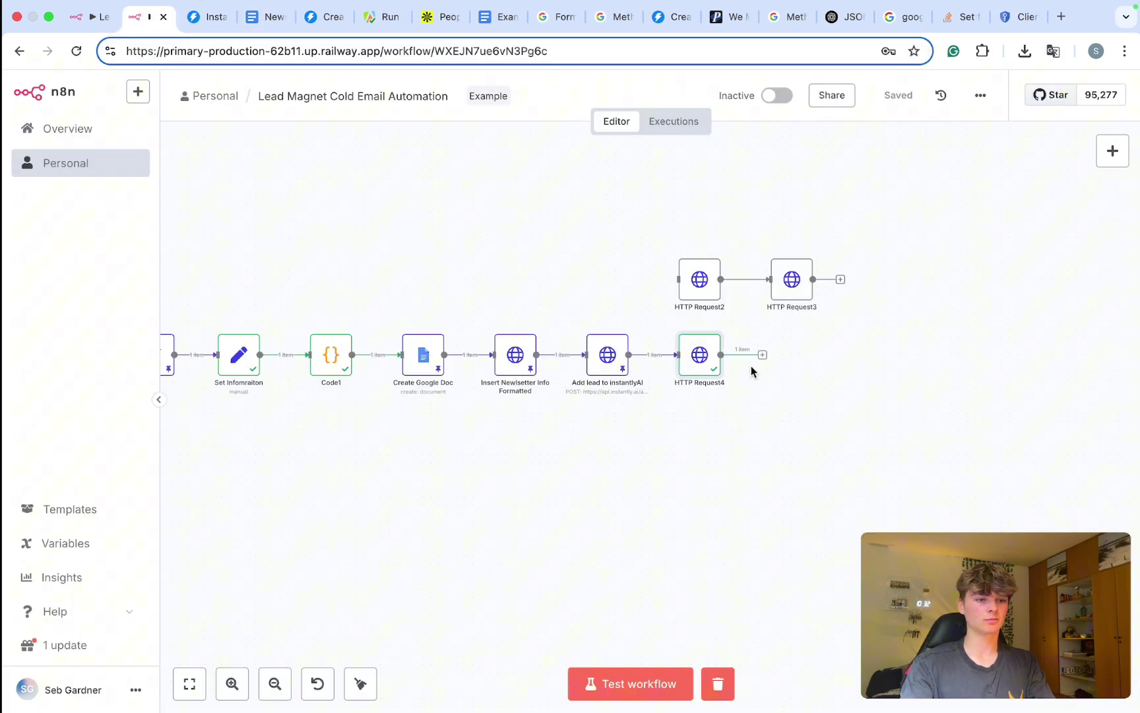
{"action": "scroll", "coordinate": [766, 386], "scroll_direction": "right", "scroll_amount": 2}
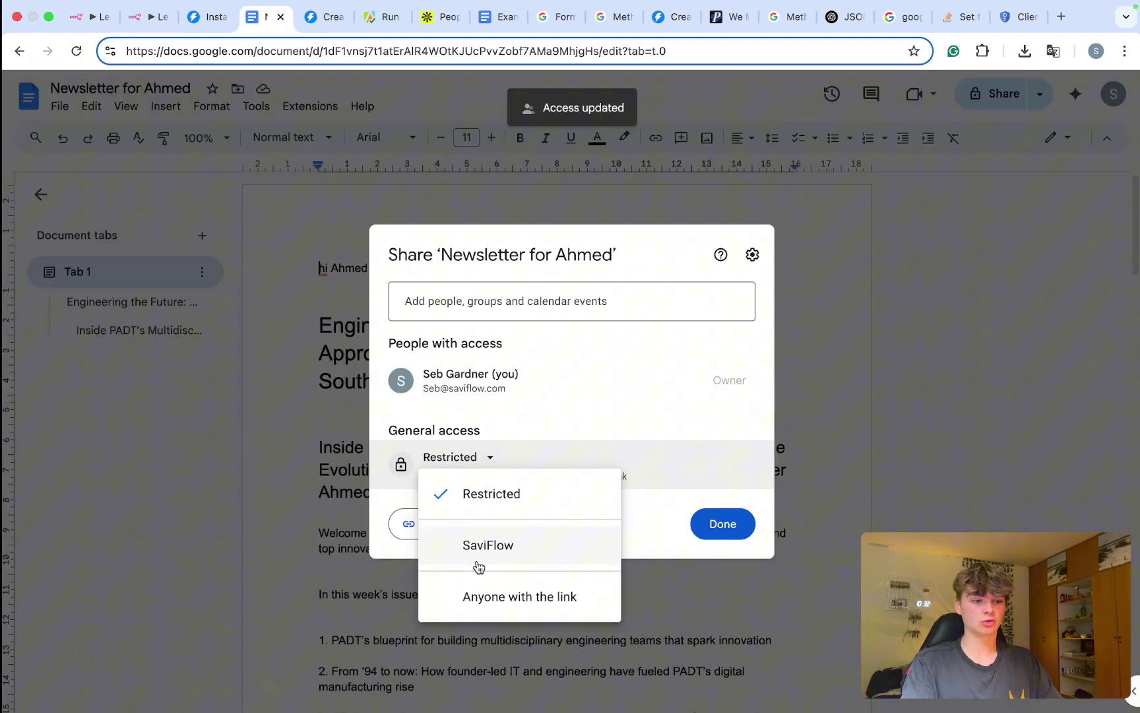
Step: Set the newsletter doc's General access back to Restricted and return to the n8n workflow
{"action": "left_click", "coordinate": [479, 596]}
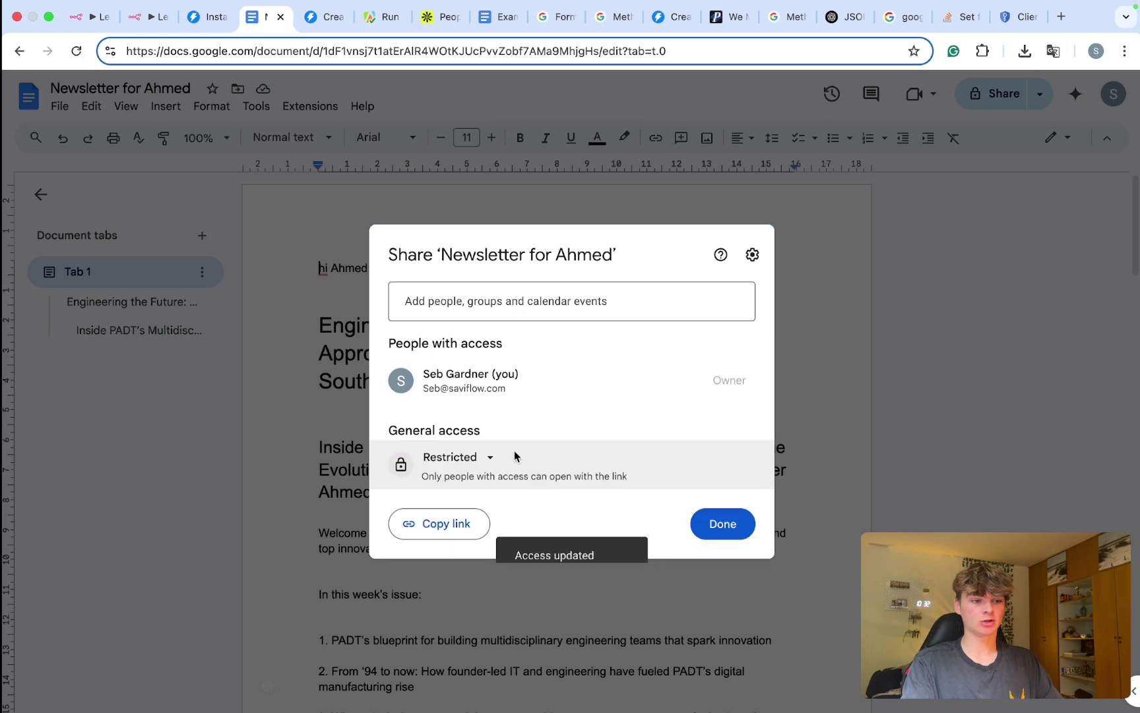
{"action": "left_click", "coordinate": [723, 523]}
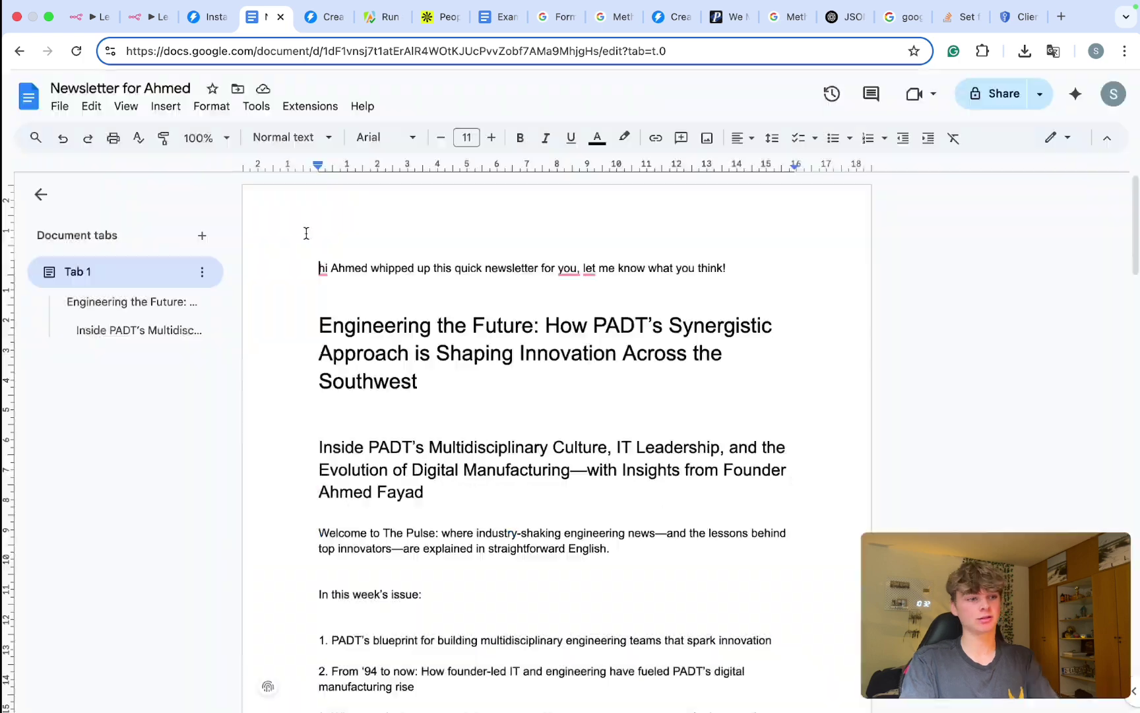
{"action": "left_click", "coordinate": [156, 20]}
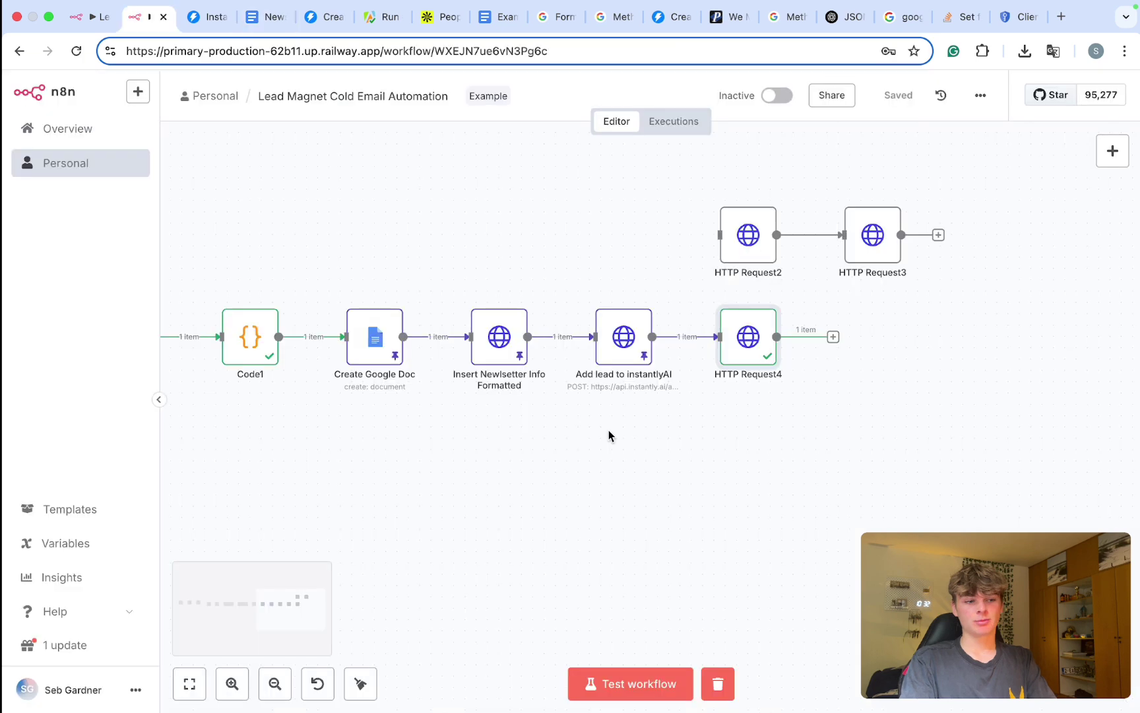
Step: Review the permissions request URL expression in HTTP Request4's settings
{"action": "key", "text": "Return"}
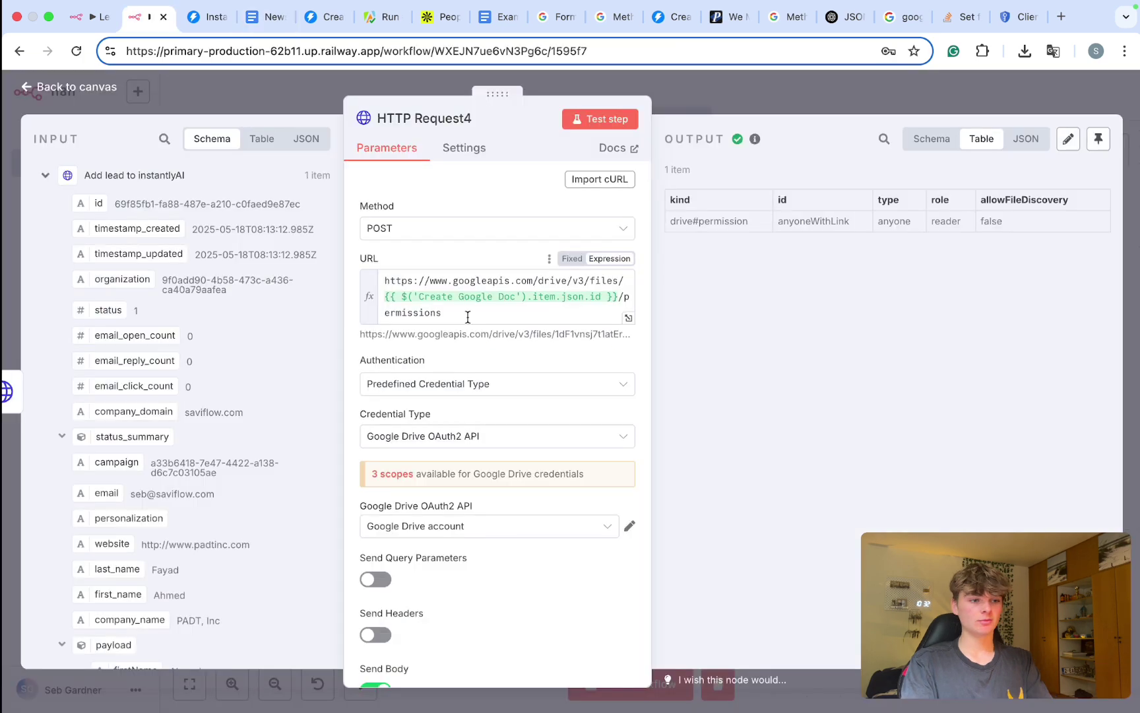
{"action": "left_click", "coordinate": [371, 292]}
{"action": "key", "text": "ctrl+a"}
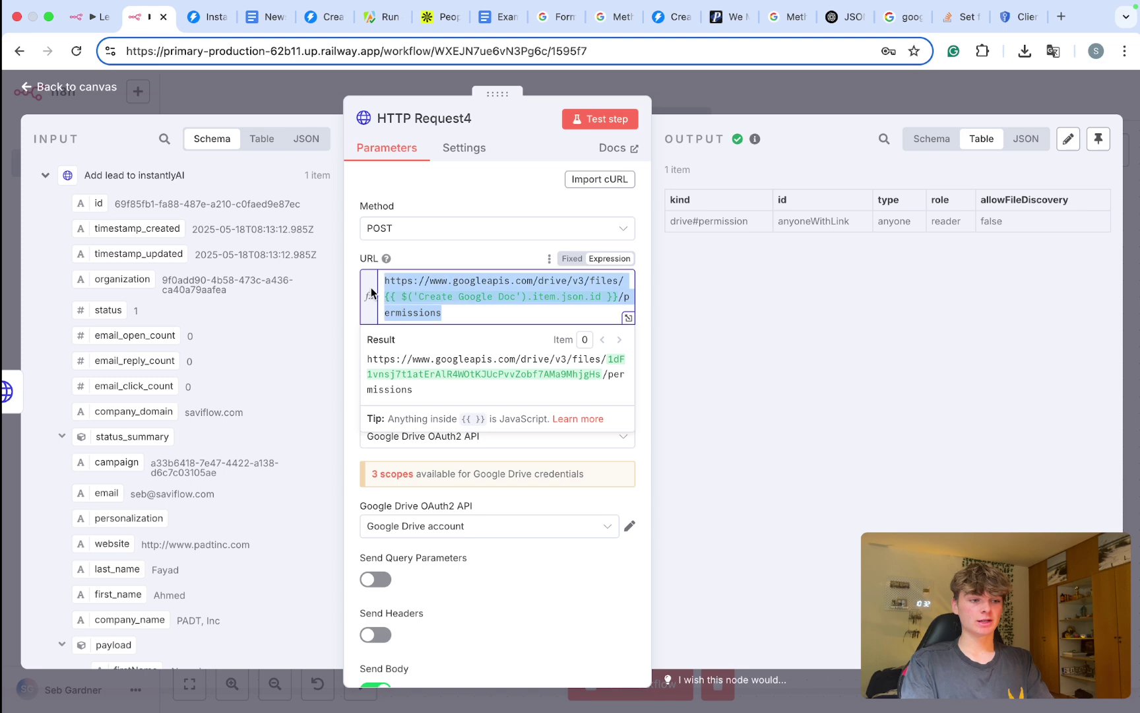
{"action": "scroll", "coordinate": [441, 291], "scroll_direction": "up", "scroll_amount": 3}
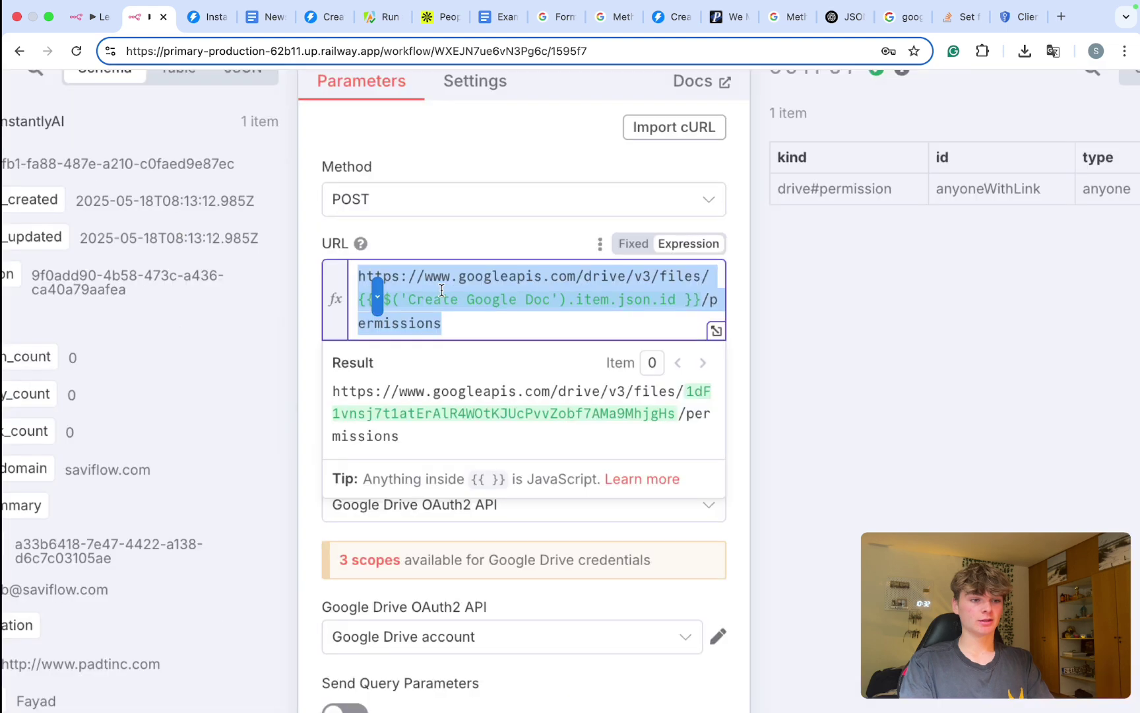
{"action": "scroll", "coordinate": [441, 291], "scroll_direction": "down", "scroll_amount": 3}
{"action": "left_click_drag", "start_coordinate": [360, 207], "coordinate": [374, 207]}
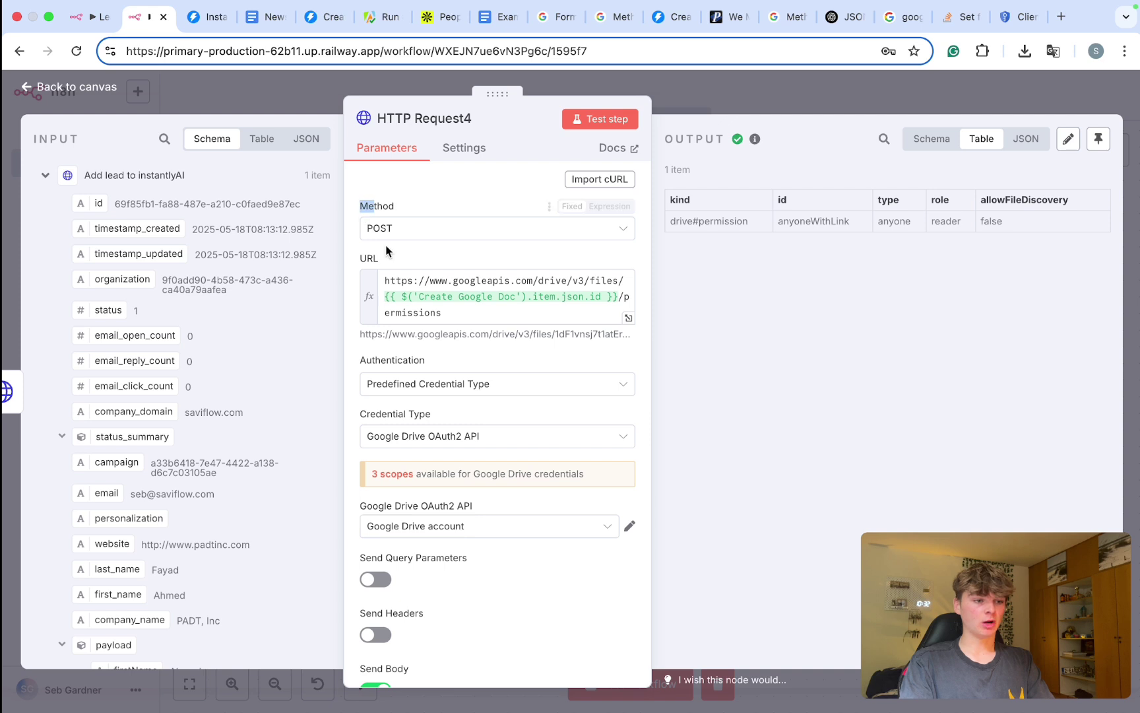
{"action": "scroll", "coordinate": [468, 285], "scroll_direction": "down", "scroll_amount": 2}
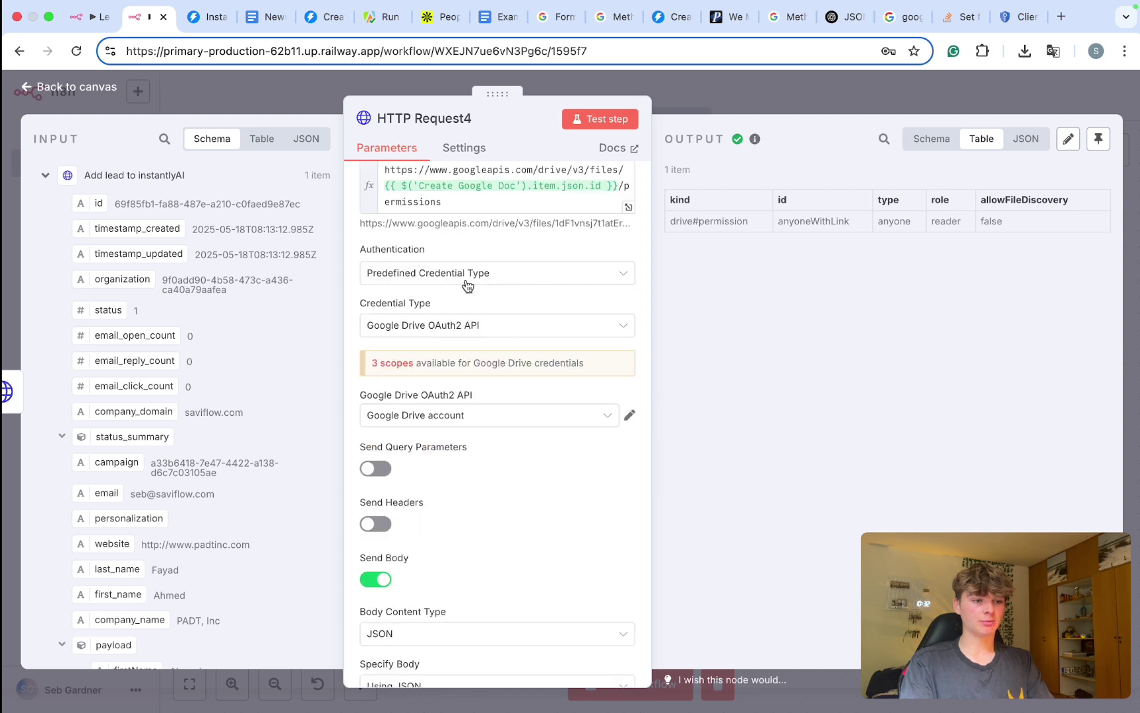
Step: Set Authentication to Predefined Credential Type with Google Drive OAuth2 API
{"action": "left_click", "coordinate": [467, 284]}
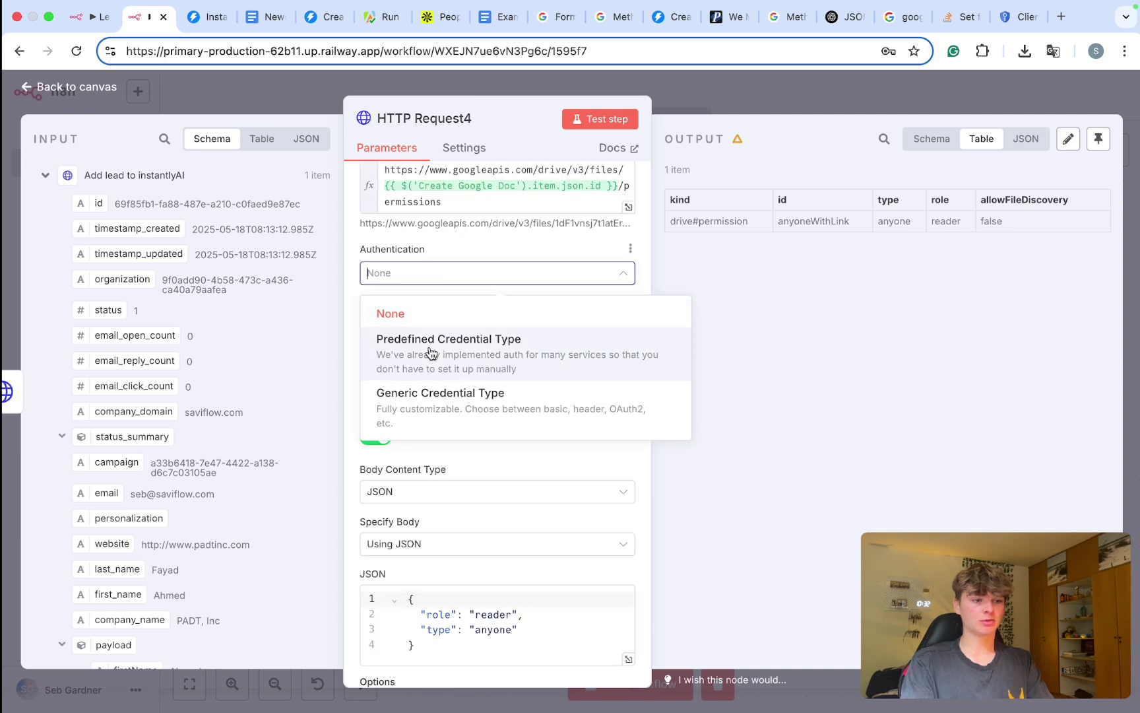
{"action": "left_click", "coordinate": [432, 350]}
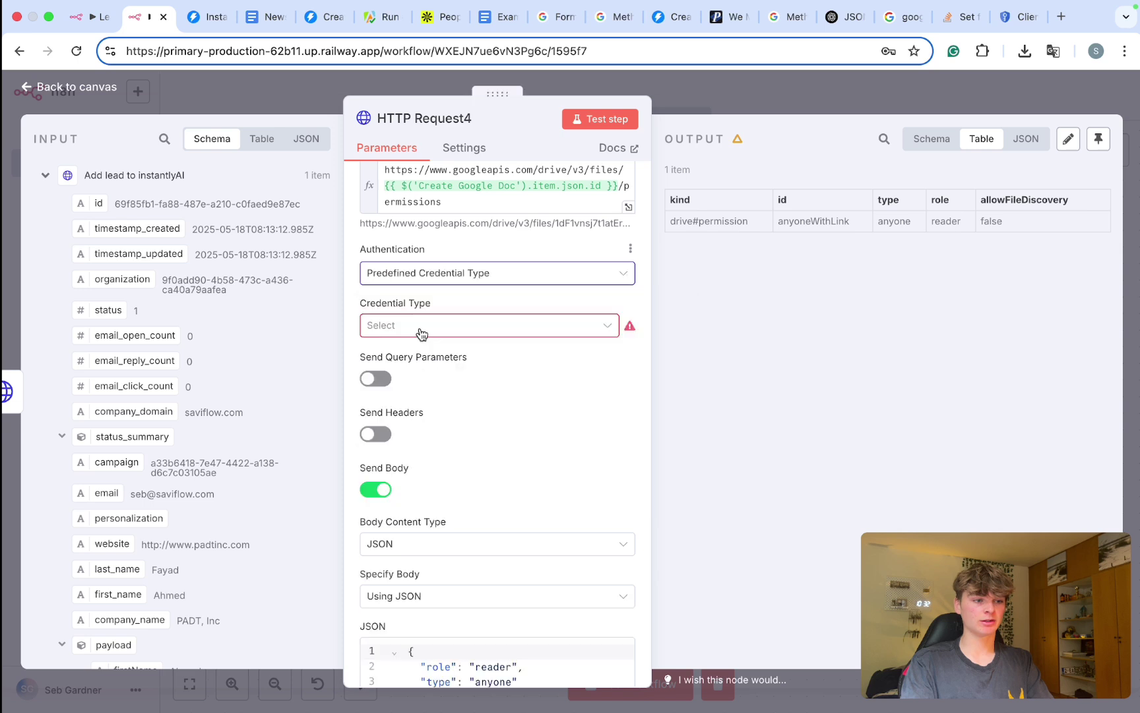
{"action": "left_click", "coordinate": [421, 333]}
{"action": "type", "text": "drive"}
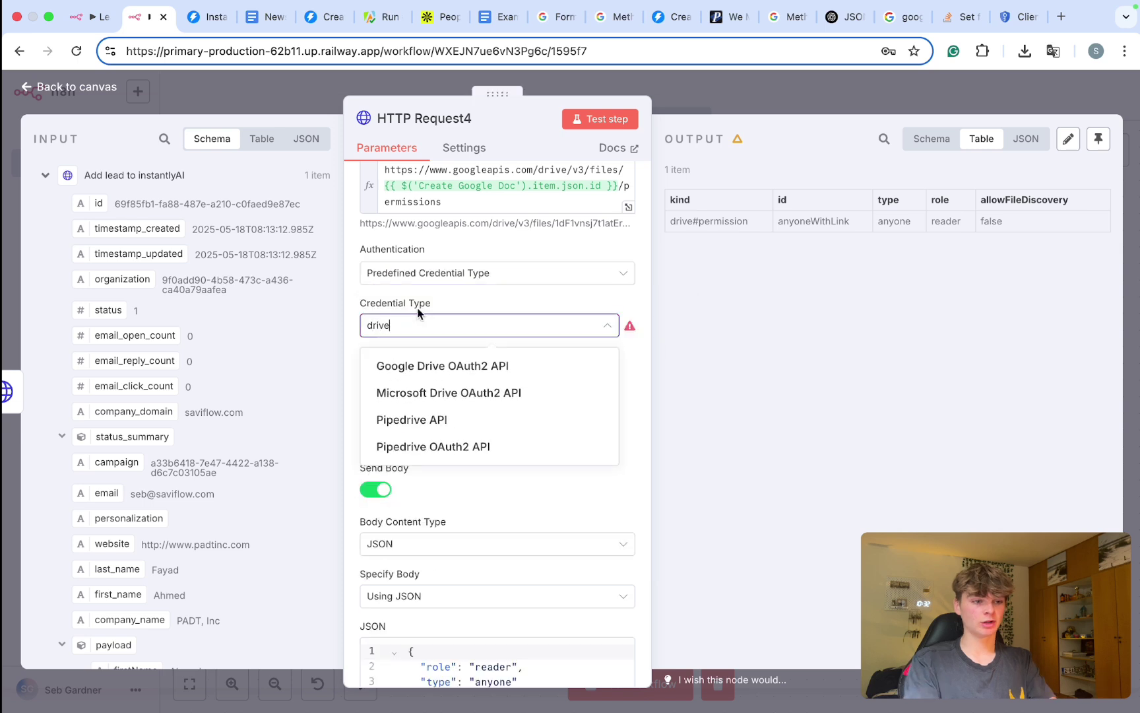
{"action": "left_click", "coordinate": [442, 366]}
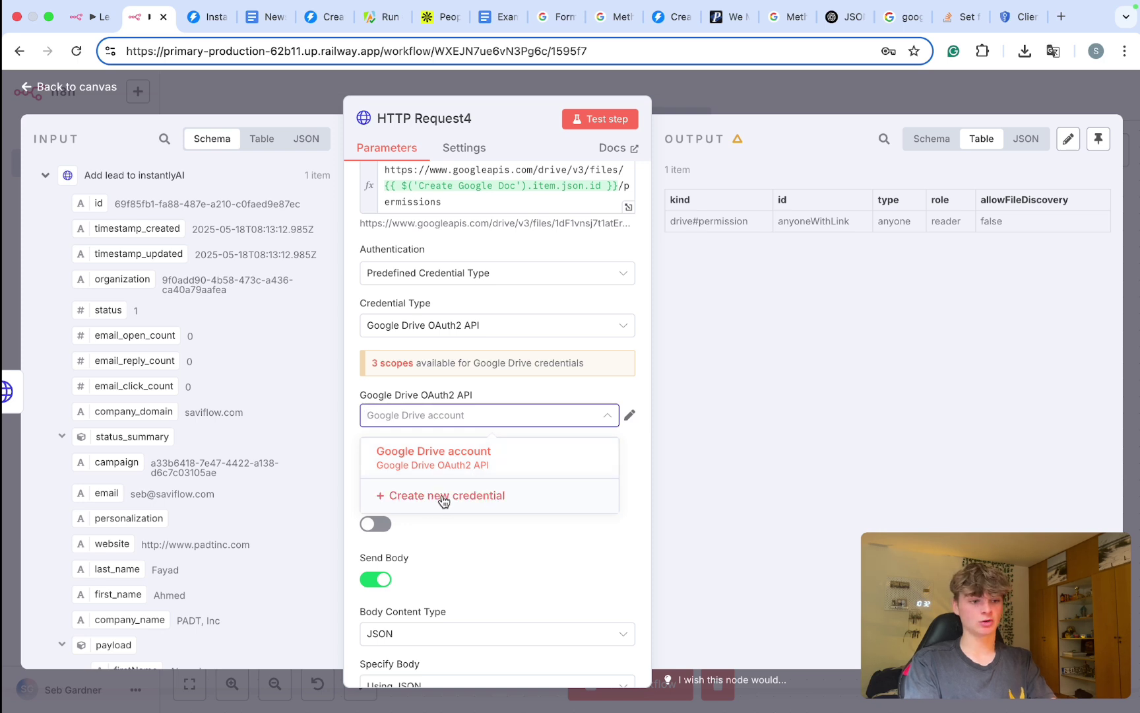
Step: Start a new Google Drive credential and type 'google cloud console' into a new tab
{"action": "left_click", "coordinate": [485, 496]}
{"action": "left_click", "coordinate": [412, 373]}
{"action": "left_click", "coordinate": [460, 465]}
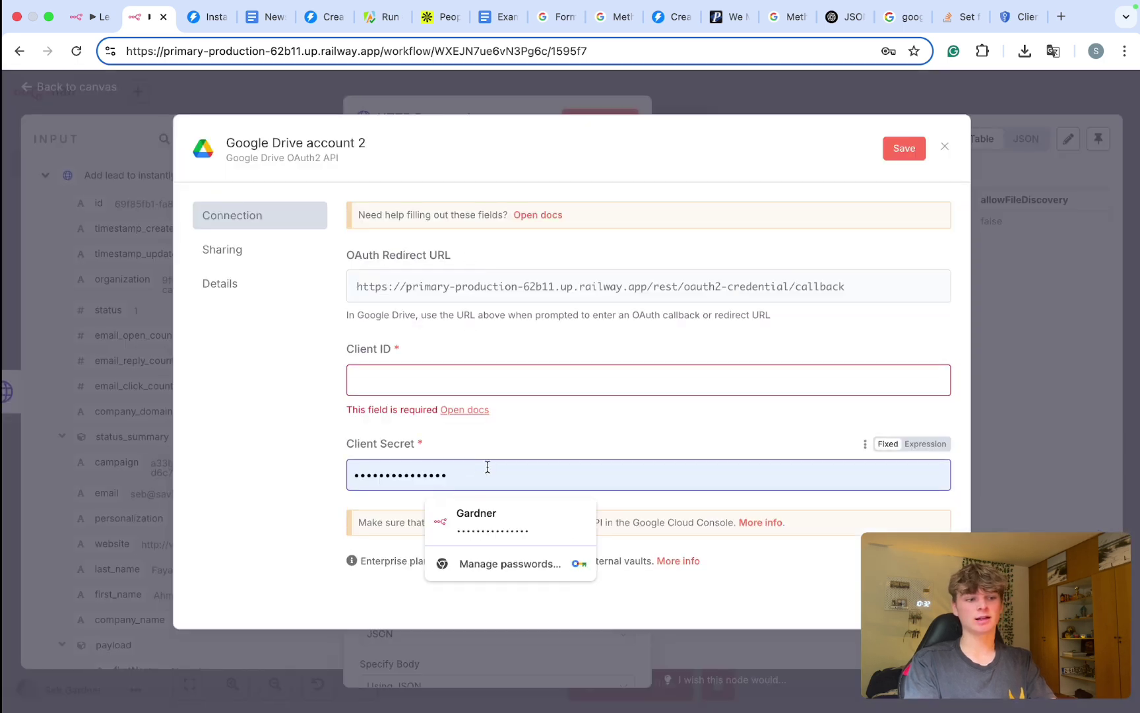
{"action": "left_click_drag", "start_coordinate": [486, 465], "coordinate": [393, 447]}
{"action": "key", "text": "super+t"}
{"action": "type", "text": "google "}
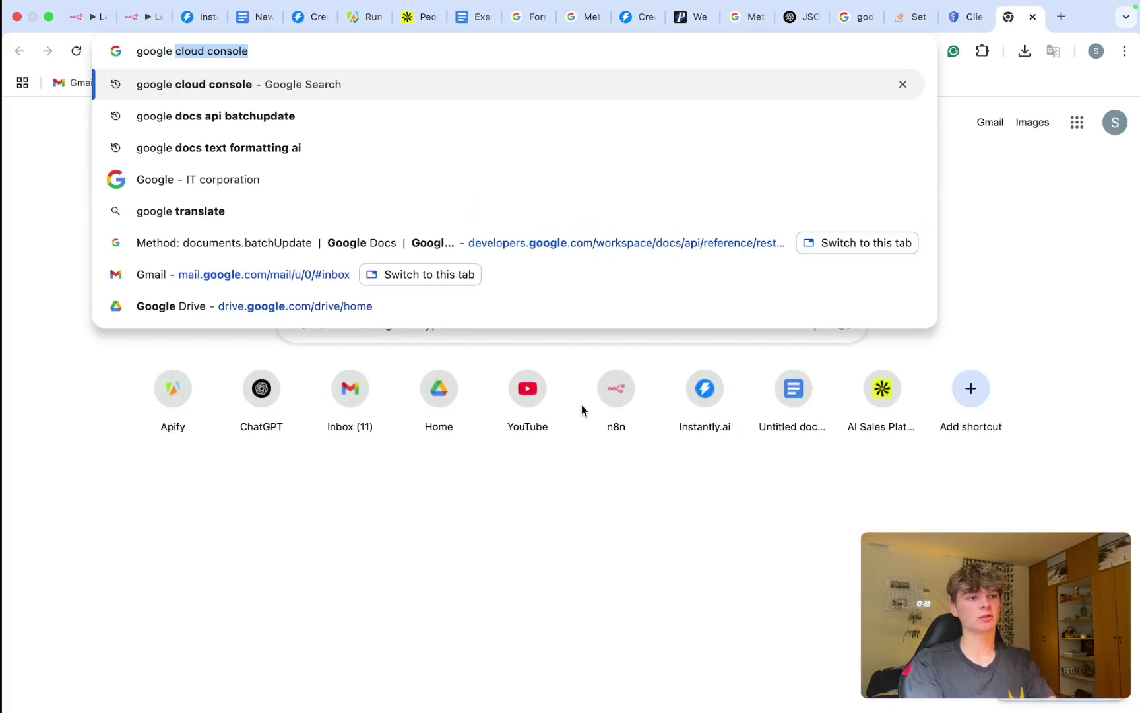
{"action": "type", "text": "cloud console"}
Step: Search for Google Cloud Console and open the console
{"action": "key", "text": "Return"}
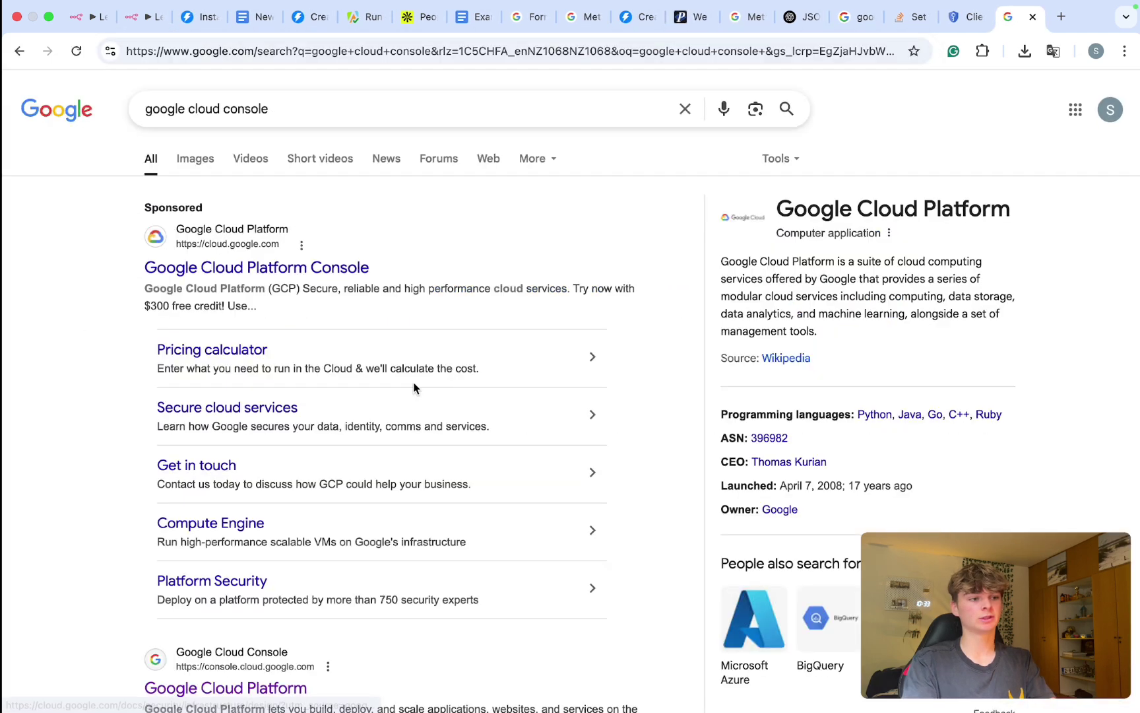
{"action": "left_click", "coordinate": [336, 259]}
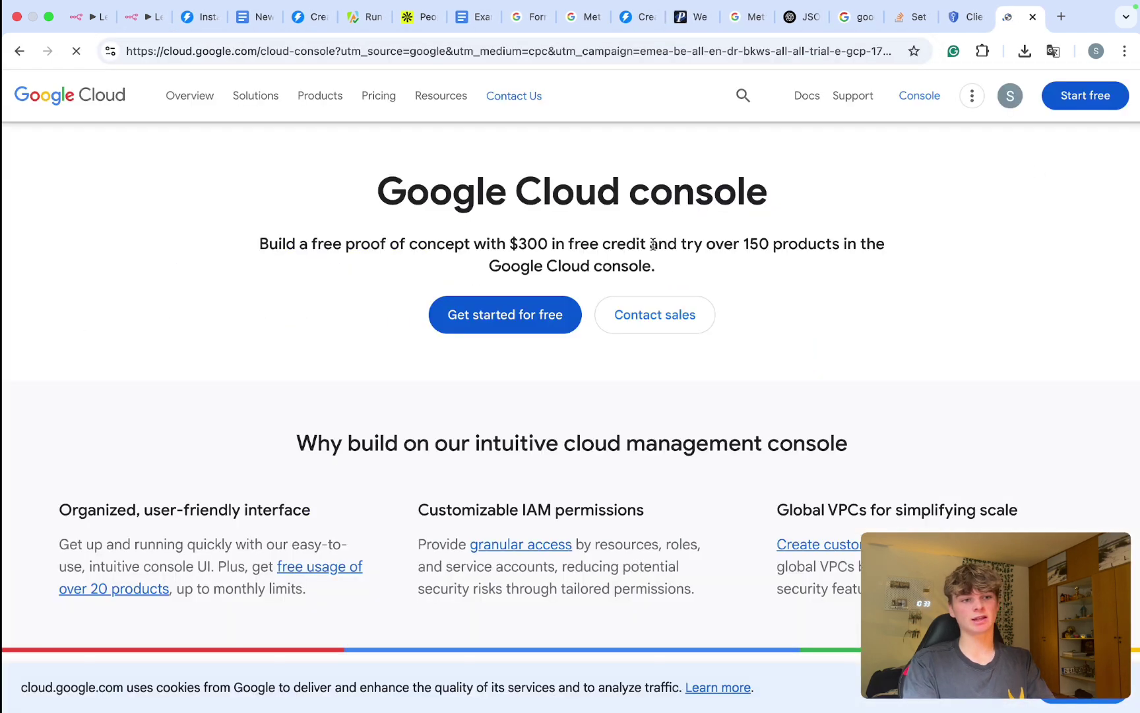
{"action": "left_click", "coordinate": [917, 100]}
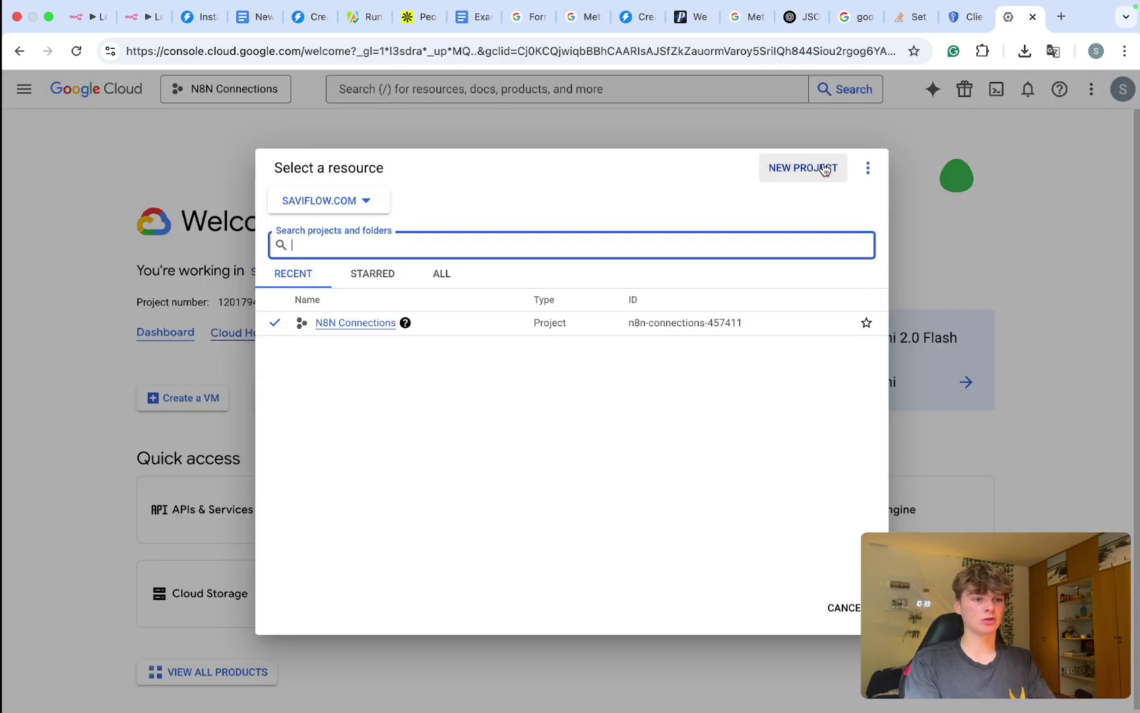
Step: Create a new project named N8n TEST and select it
{"action": "left_click", "coordinate": [824, 169]}
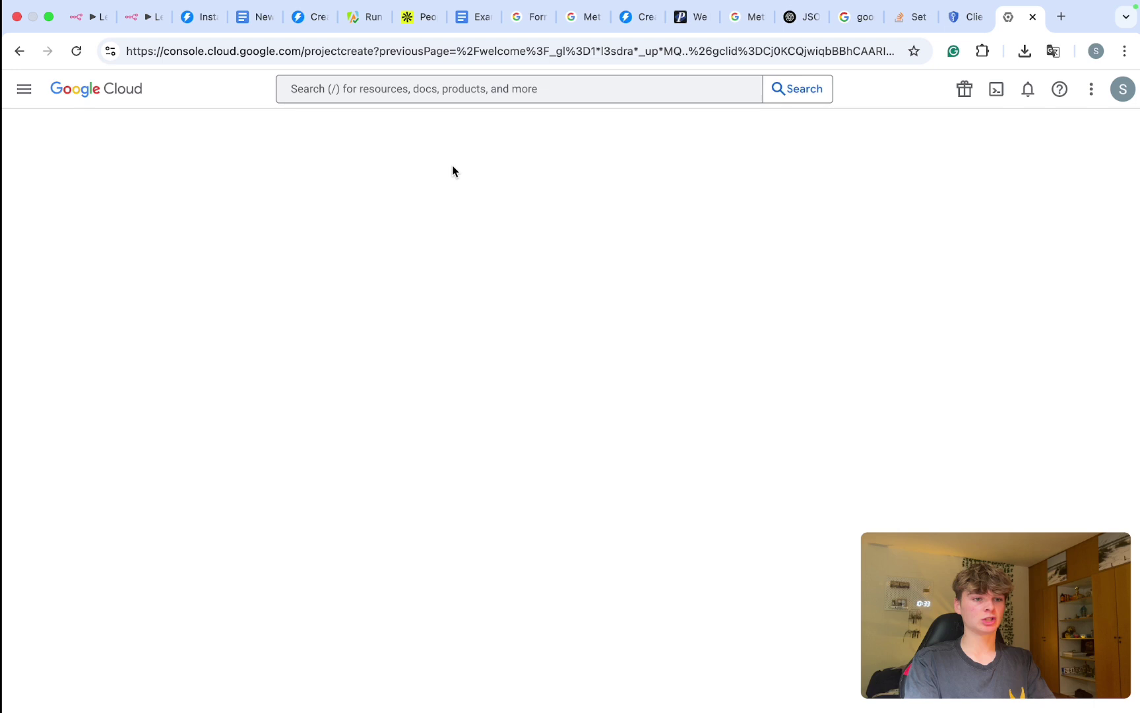
{"action": "type", "text": "N8n"}
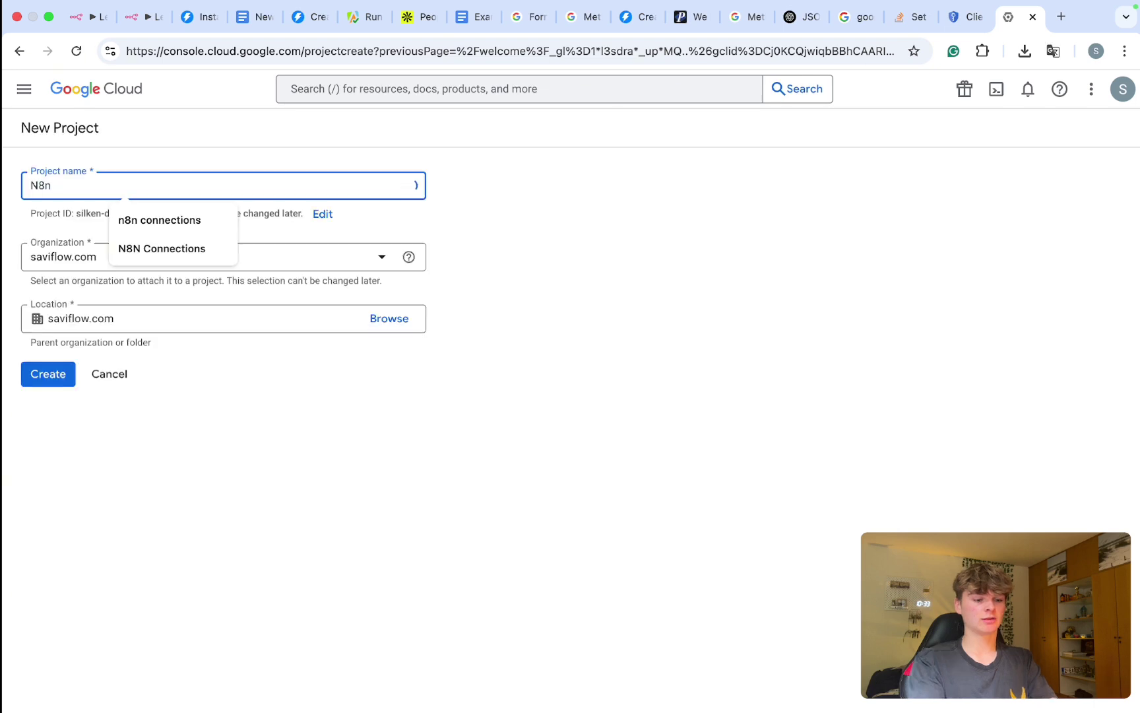
{"action": "type", "text": " TESs"}
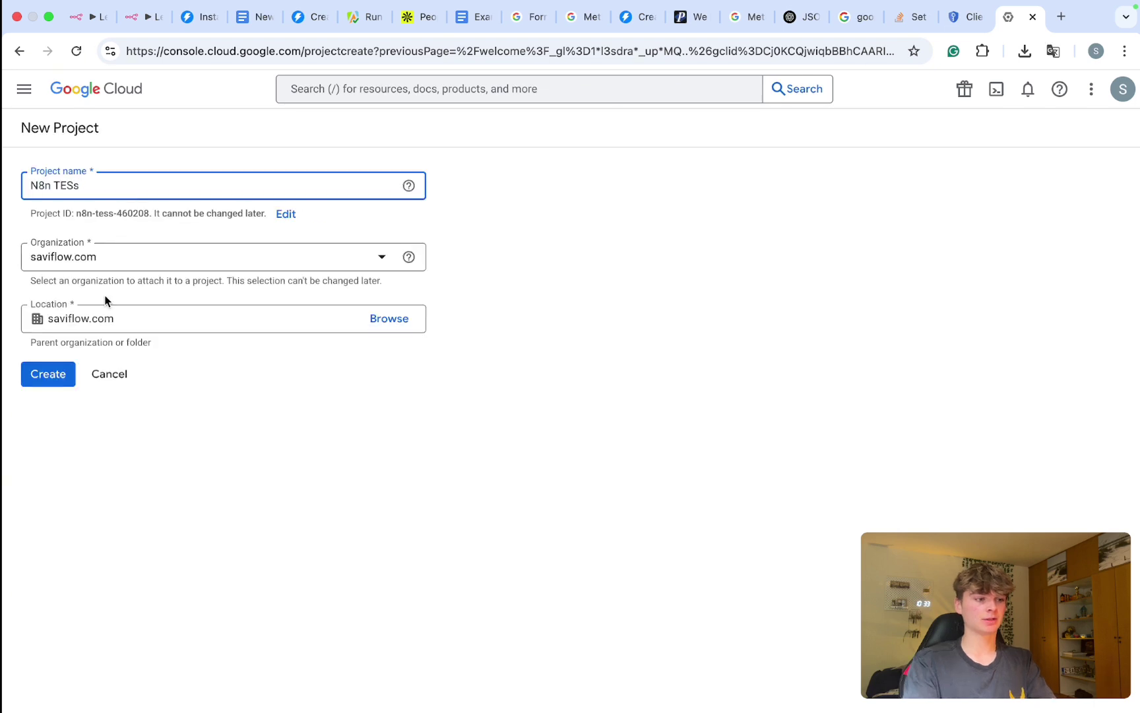
{"action": "key", "text": "BackSpace"}
{"action": "type", "text": "T"}
{"action": "key", "text": "Return"}
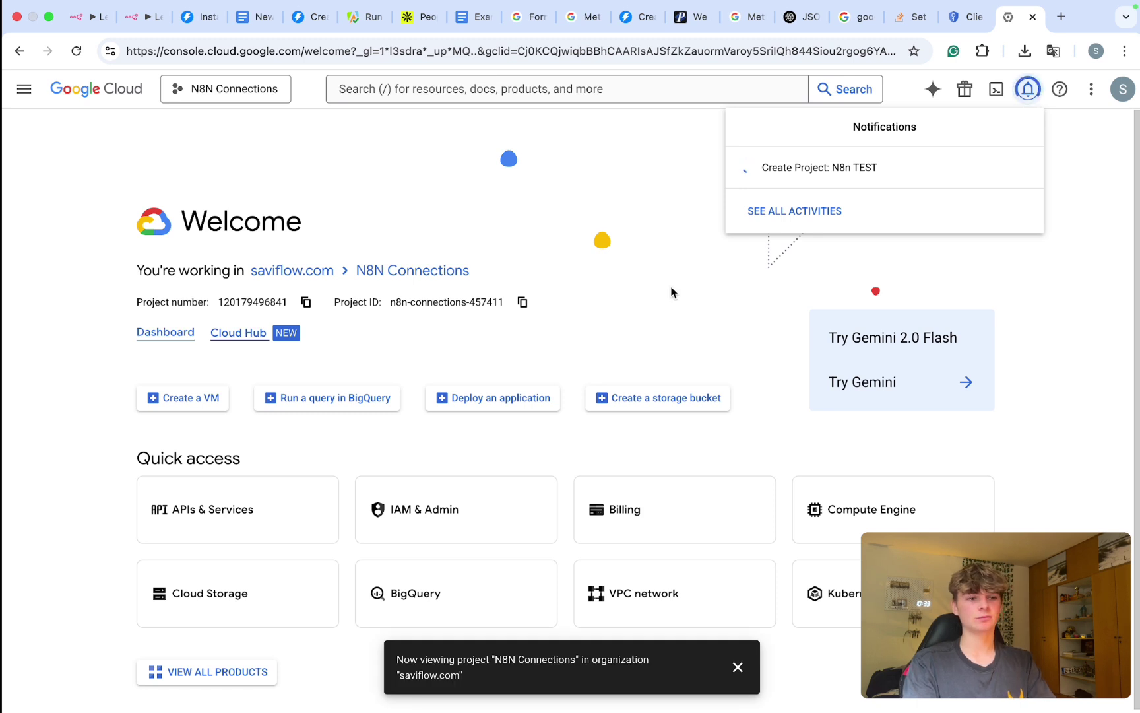
{"action": "left_click", "coordinate": [828, 189]}
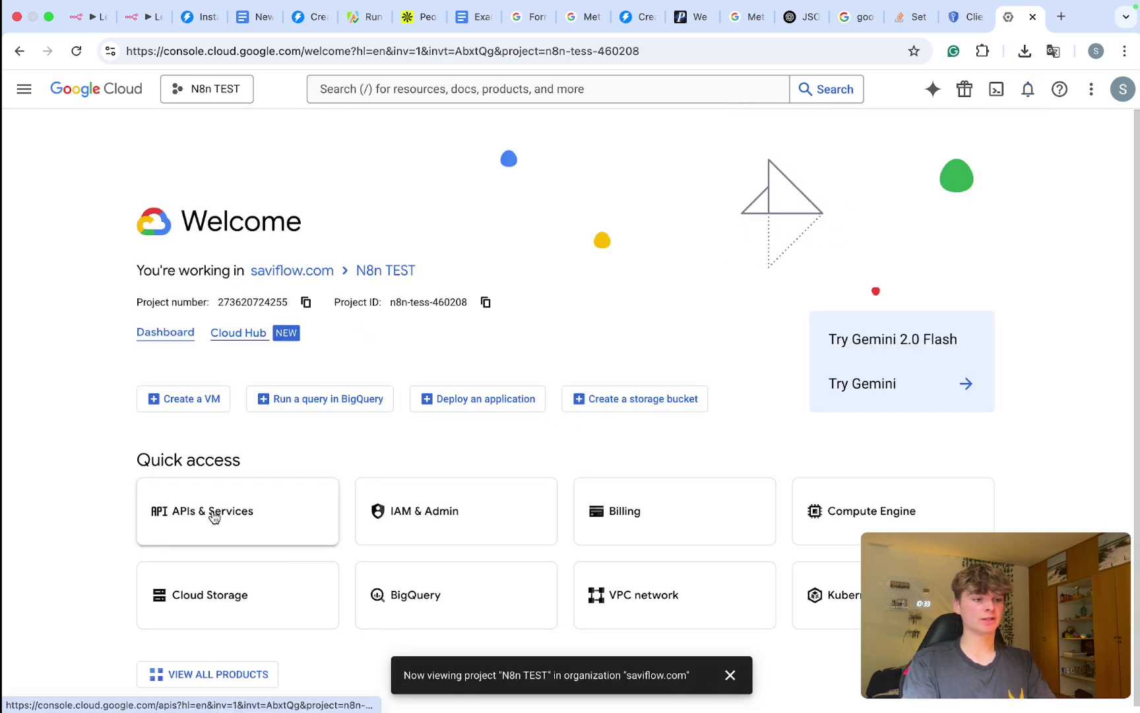
Step: Find the Google Drive API in the API Library and enable it for N8n TEST
{"action": "left_click", "coordinate": [235, 508]}
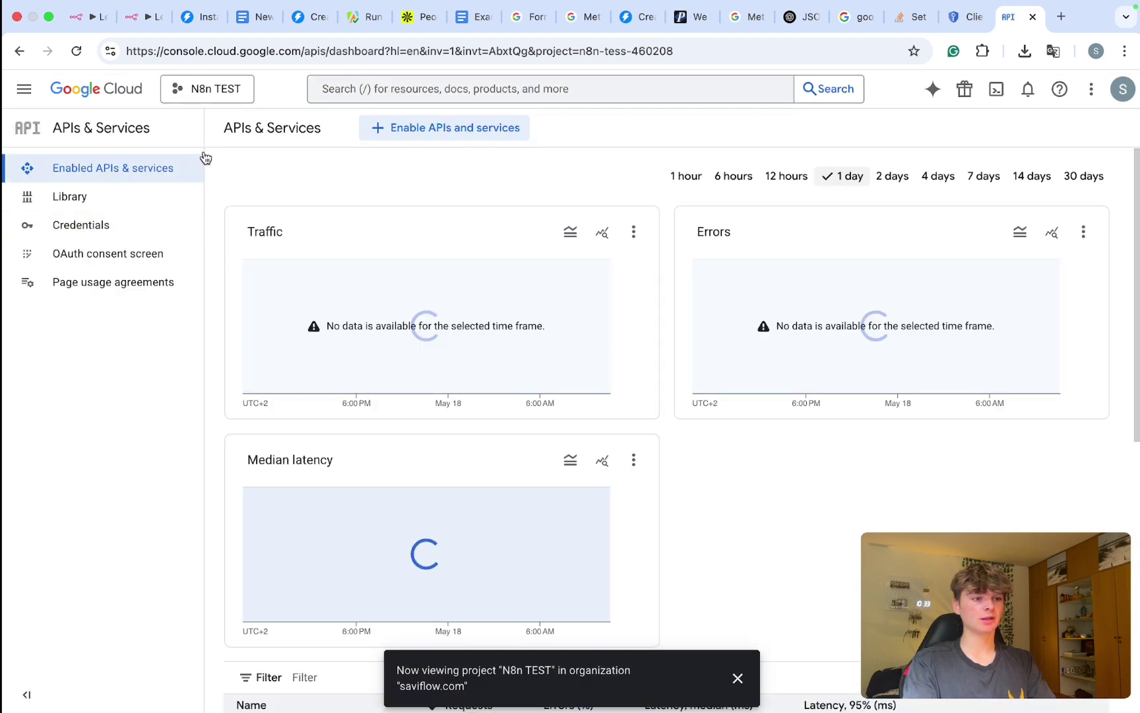
{"action": "left_click", "coordinate": [460, 128]}
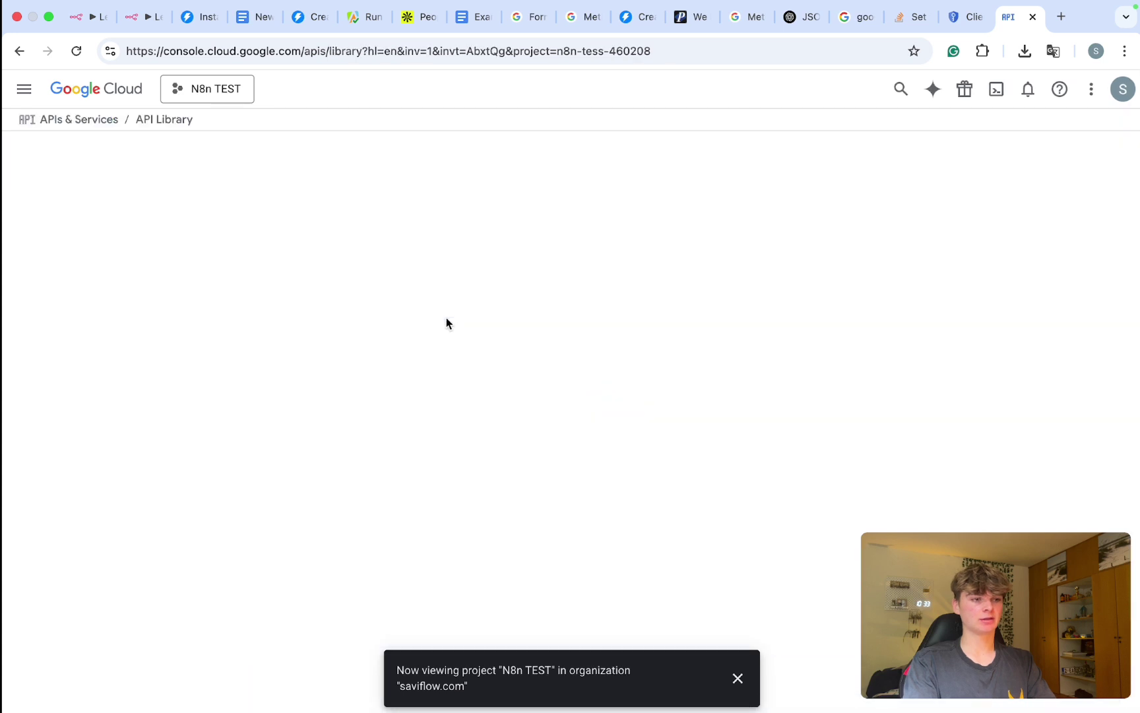
{"action": "type", "text": "drive"}
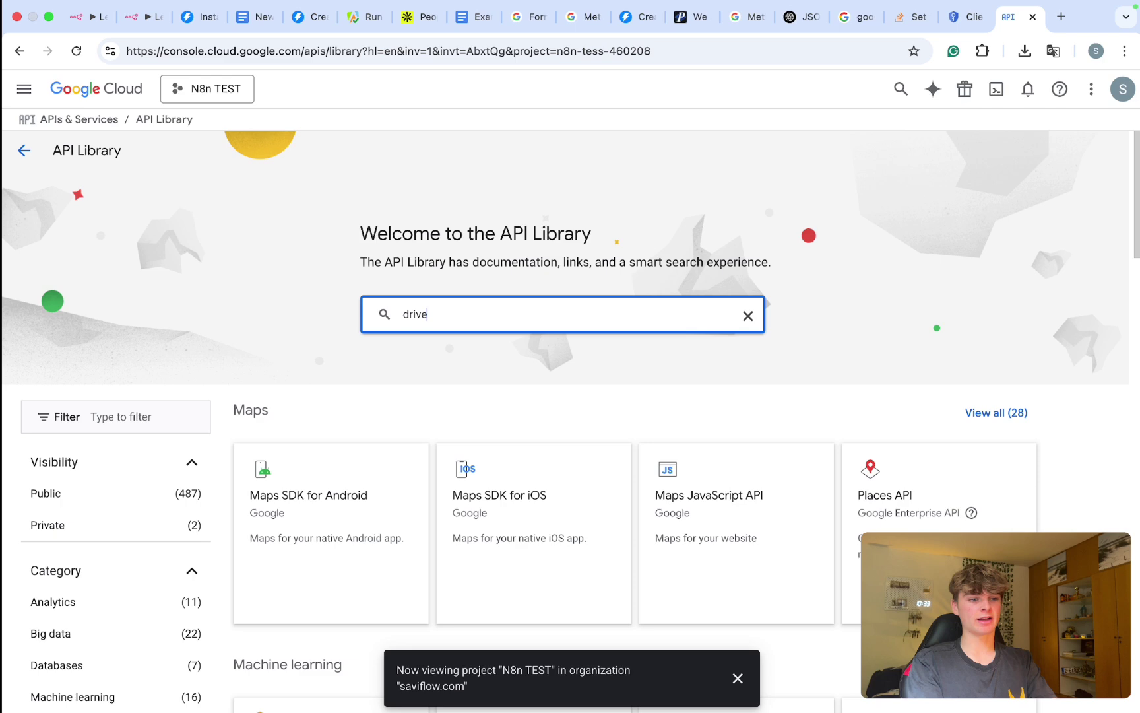
{"action": "key", "text": "Return"}
{"action": "left_click", "coordinate": [247, 393]}
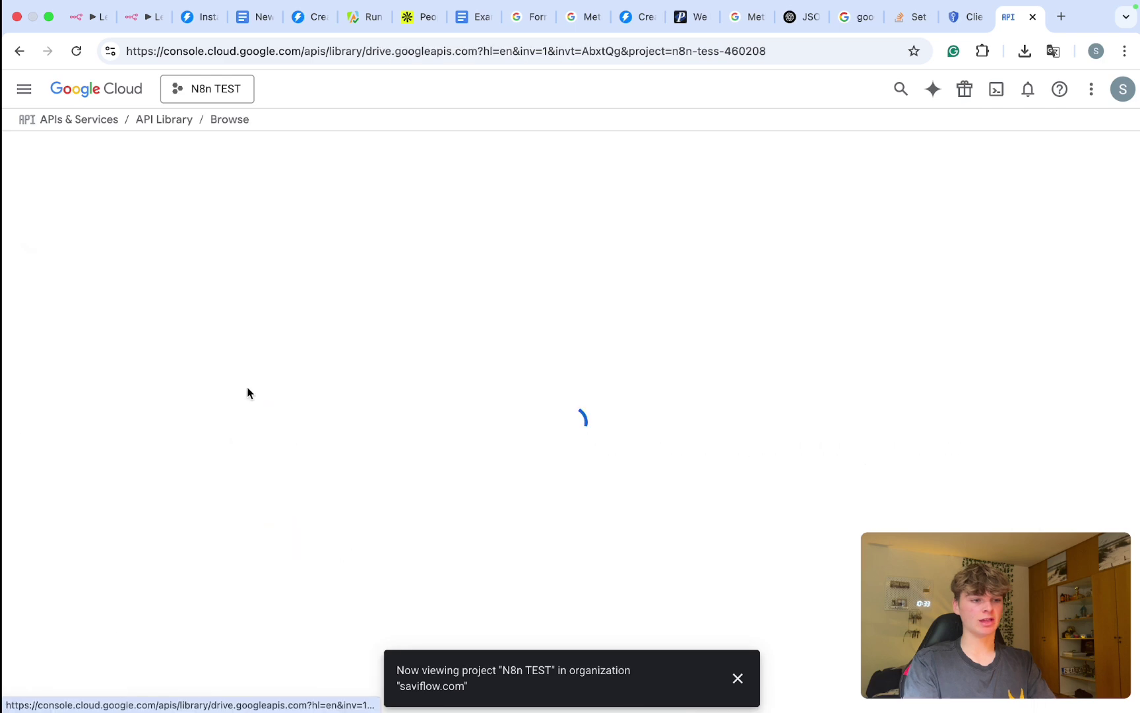
{"action": "left_click", "coordinate": [180, 295]}
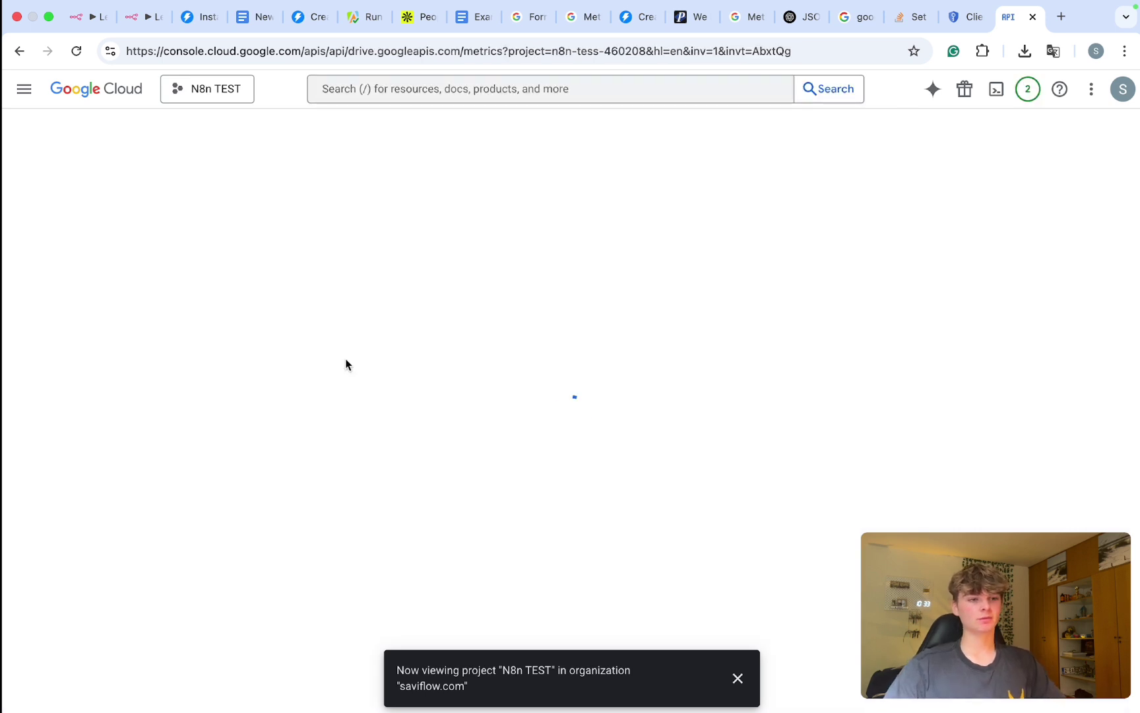
{"action": "scroll", "coordinate": [382, 412], "scroll_direction": "down", "scroll_amount": 2}
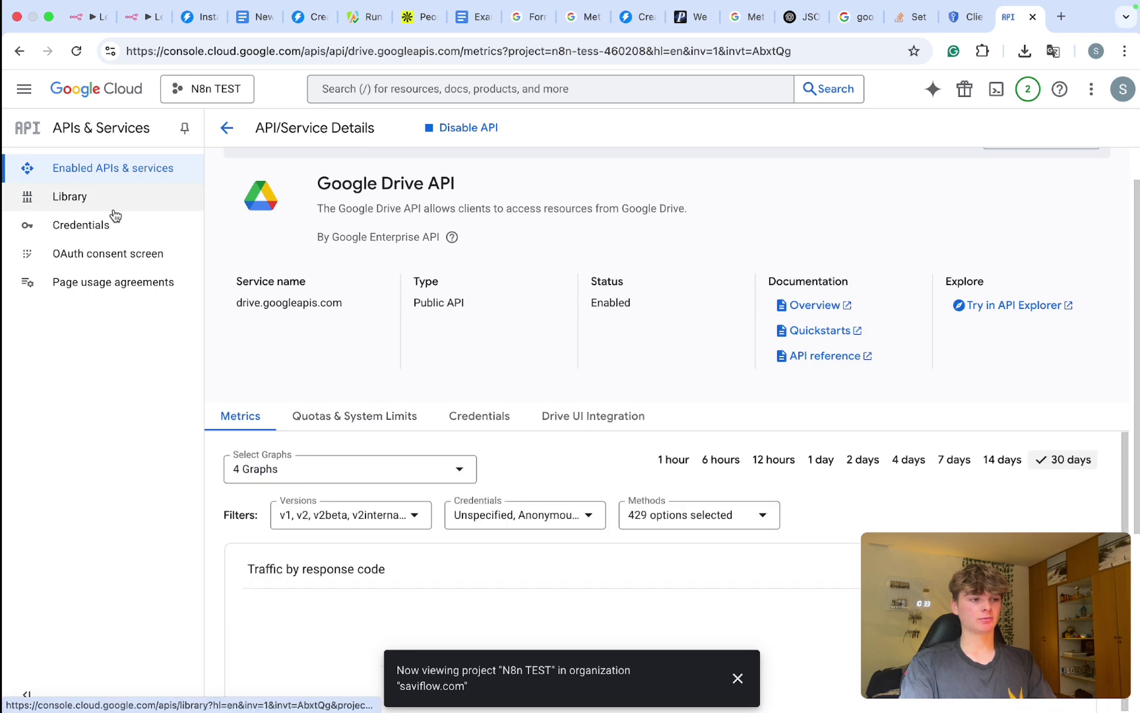
{"action": "left_click", "coordinate": [118, 257]}
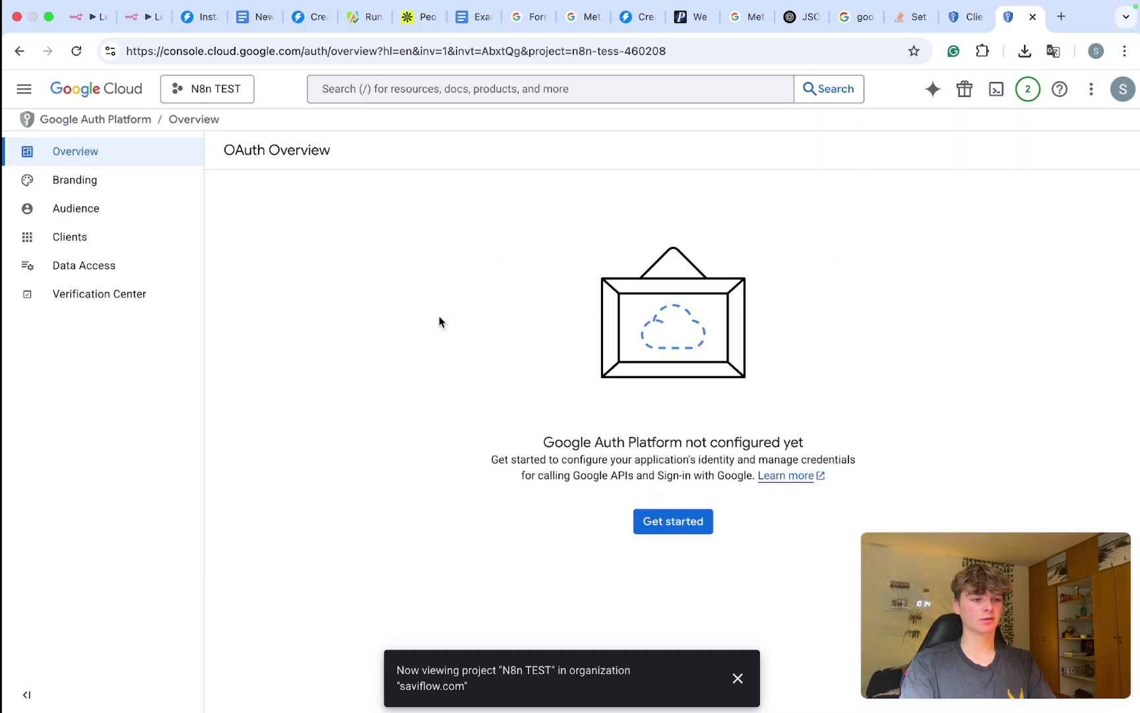
Step: Name the OAuth app 'test', pick the account's support email, and set audience to Internal
{"action": "left_click", "coordinate": [673, 513]}
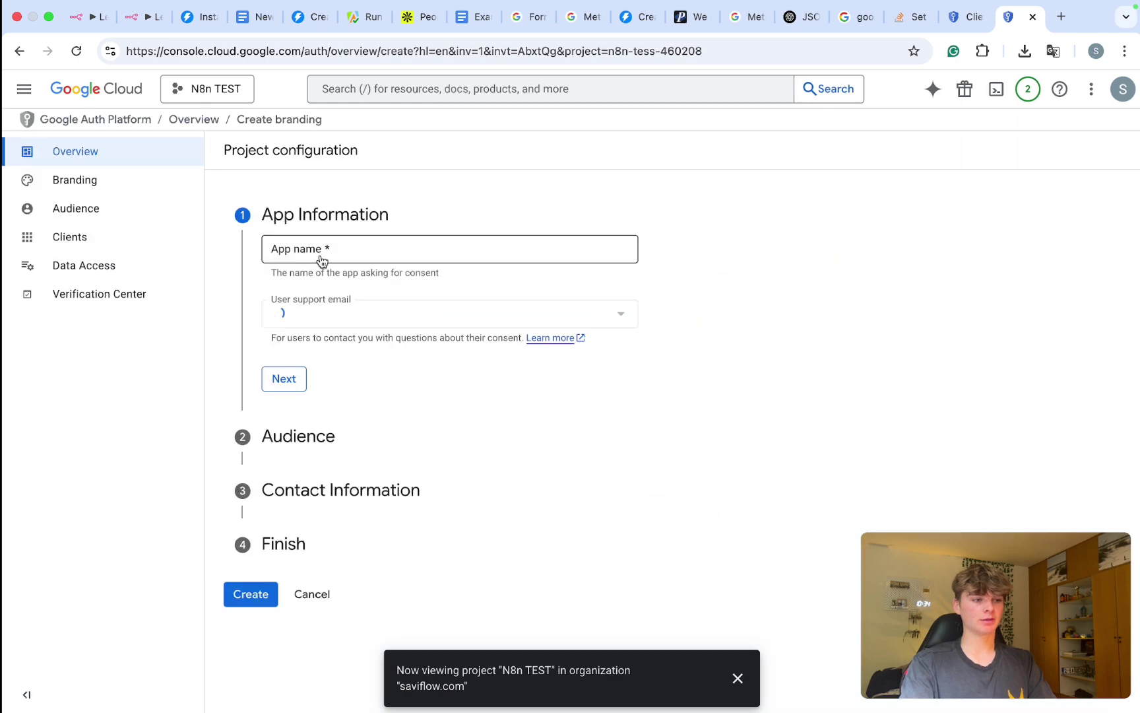
{"action": "left_click", "coordinate": [321, 253]}
{"action": "type", "text": "test"}
{"action": "left_click", "coordinate": [357, 314]}
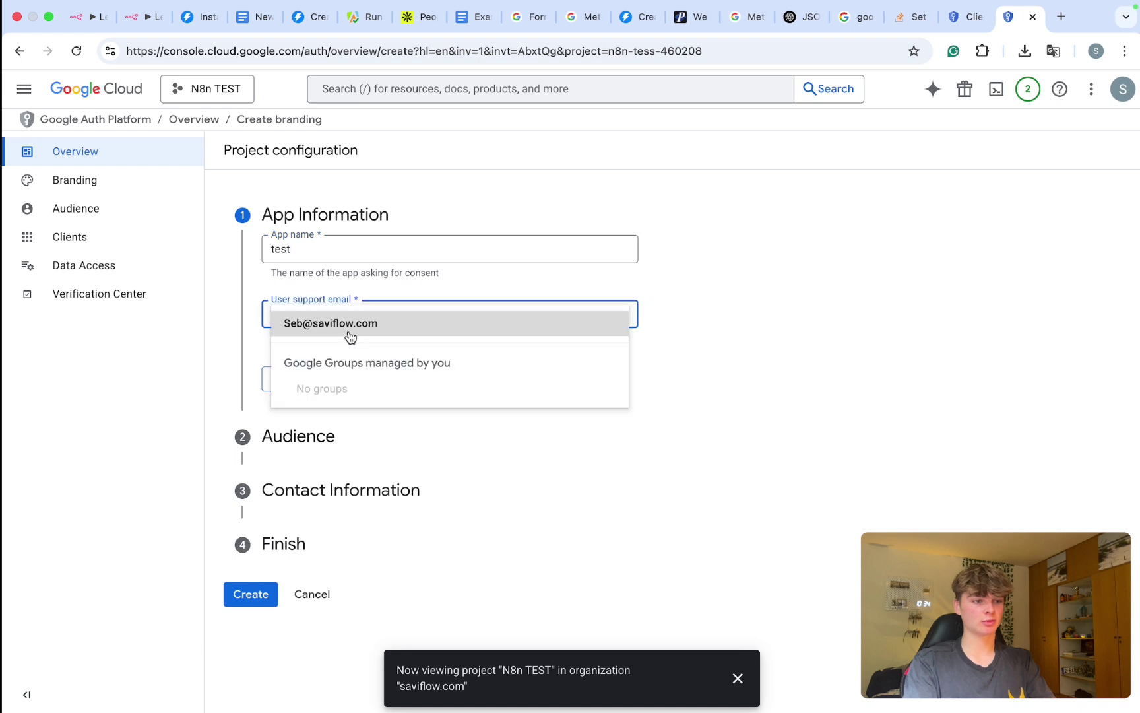
{"action": "left_click", "coordinate": [337, 325]}
{"action": "left_click", "coordinate": [284, 378]}
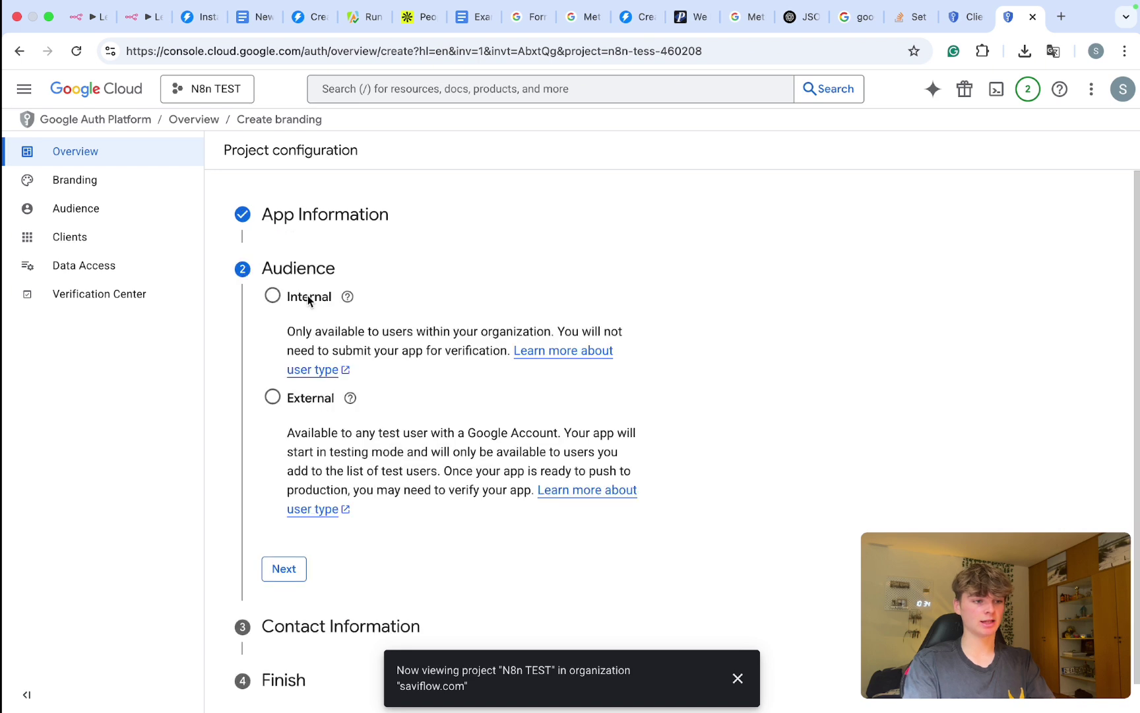
{"action": "left_click", "coordinate": [273, 296]}
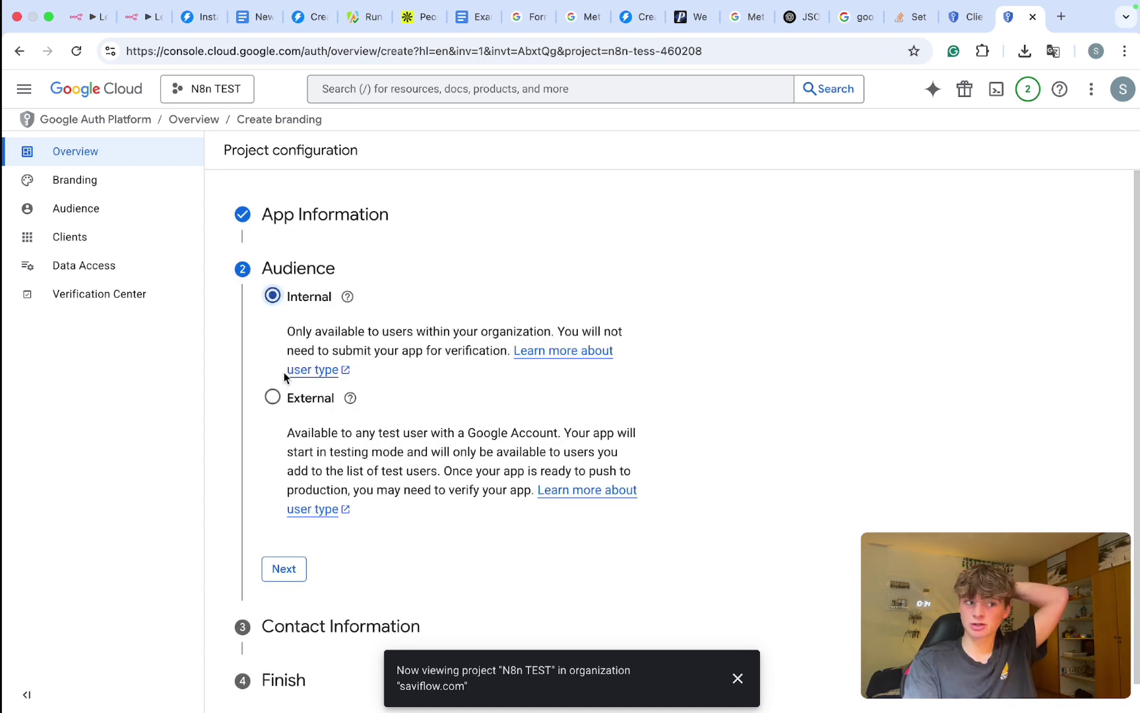
{"action": "scroll", "coordinate": [285, 376], "scroll_direction": "down", "scroll_amount": 1}
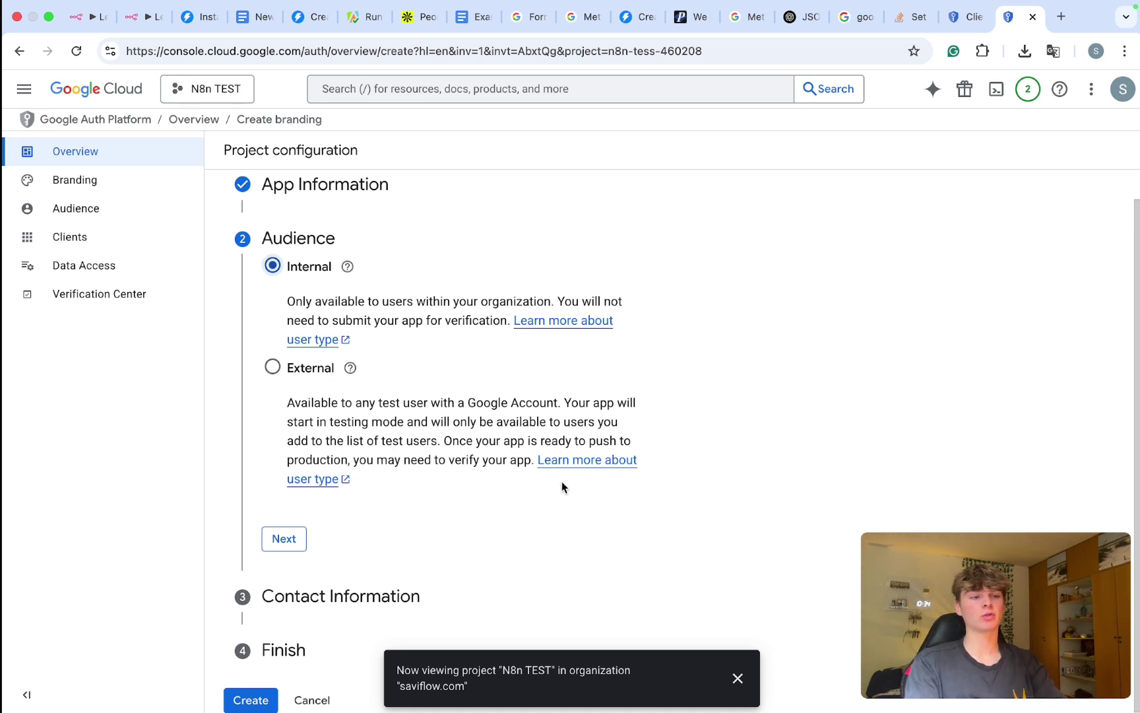
{"action": "left_click", "coordinate": [273, 546]}
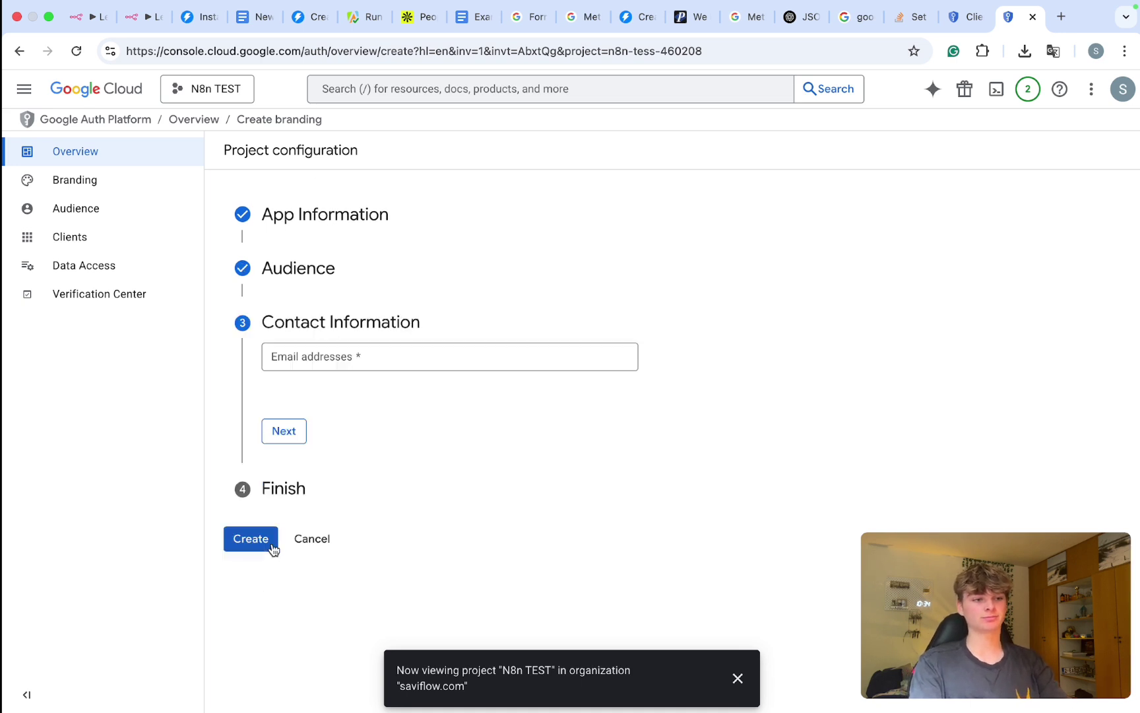
Step: Enter the developer contact email, accept the user data policy, and create the configuration
{"action": "left_click", "coordinate": [1096, 51]}
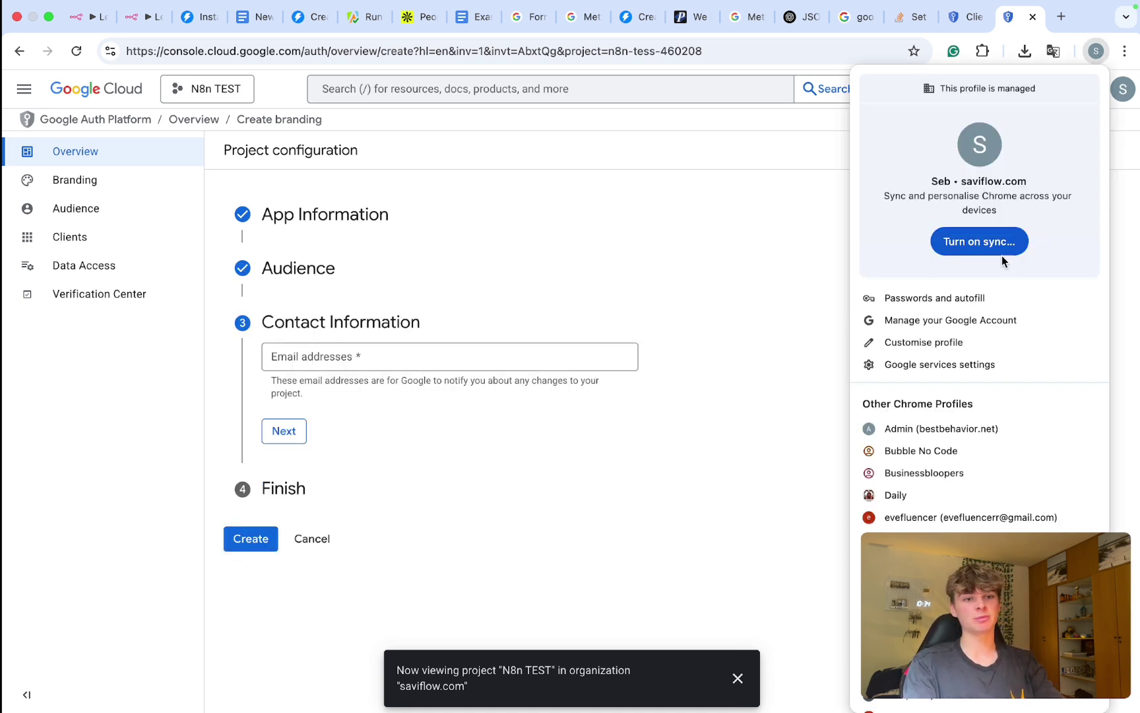
{"action": "left_click", "coordinate": [774, 209]}
{"action": "left_click", "coordinate": [330, 364]}
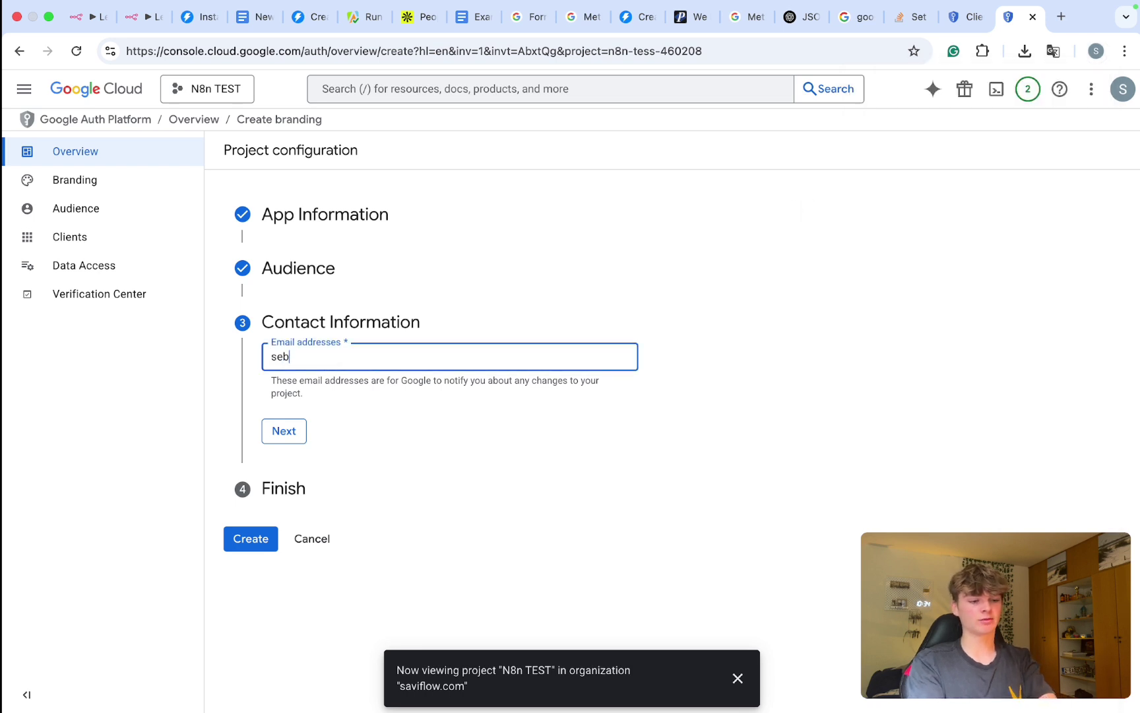
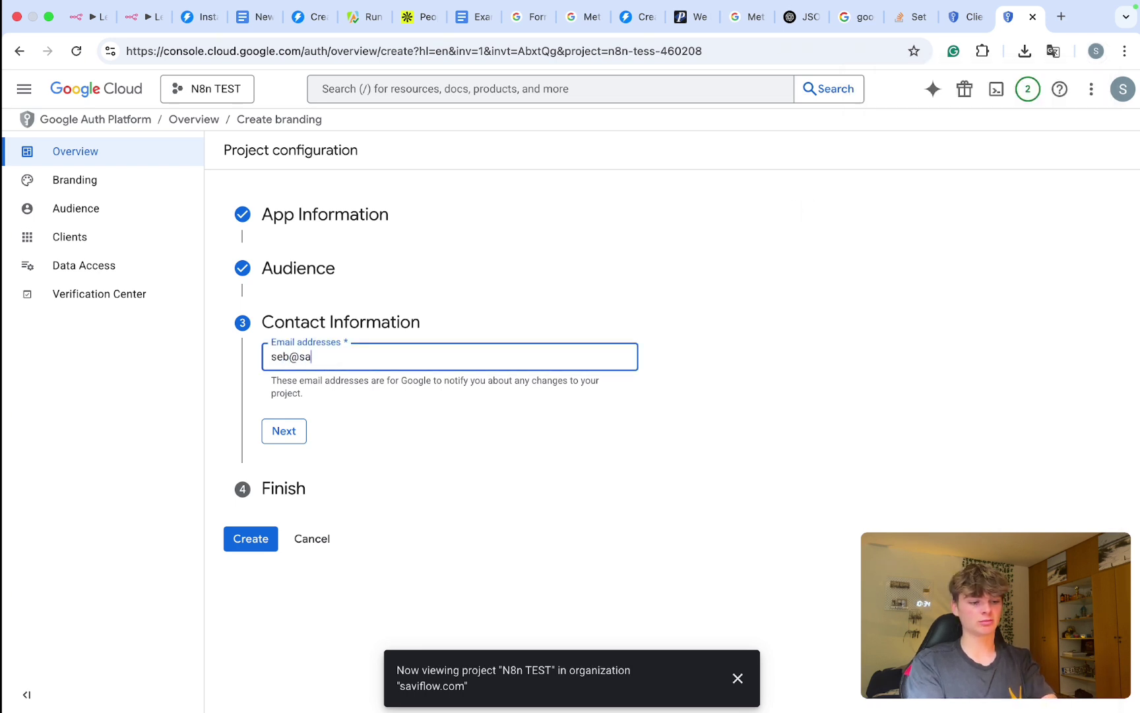
{"action": "left_click", "coordinate": [284, 431]}
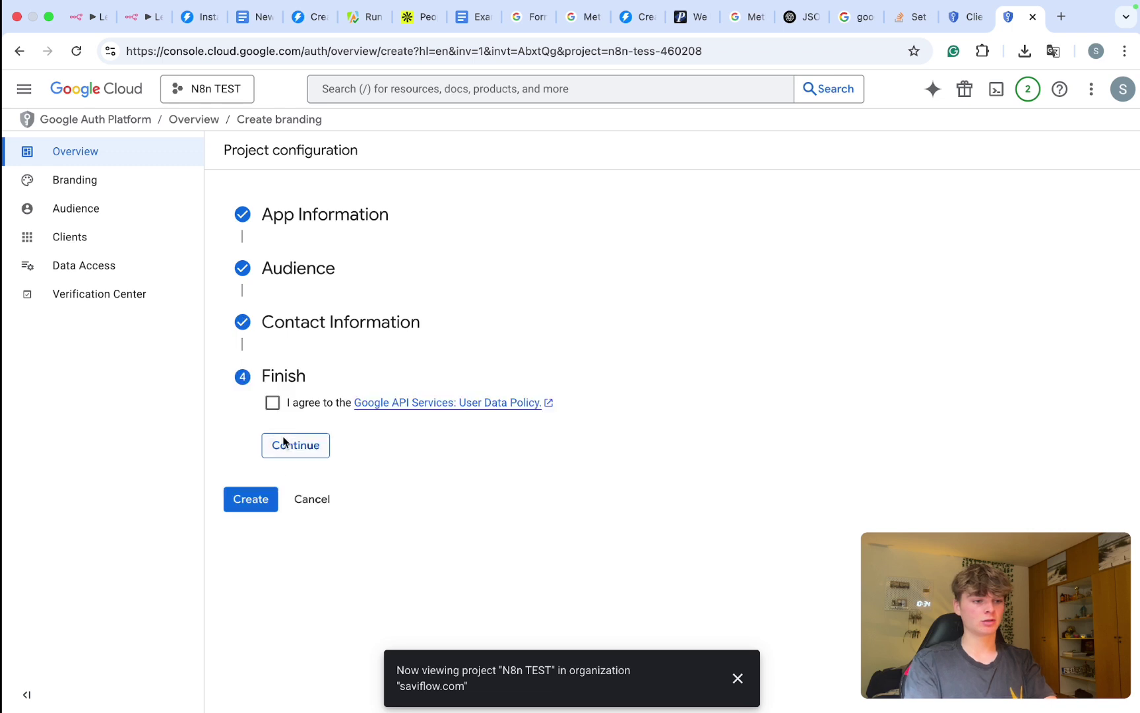
{"action": "left_click", "coordinate": [273, 403]}
{"action": "left_click", "coordinate": [298, 448]}
{"action": "left_click", "coordinate": [252, 426]}
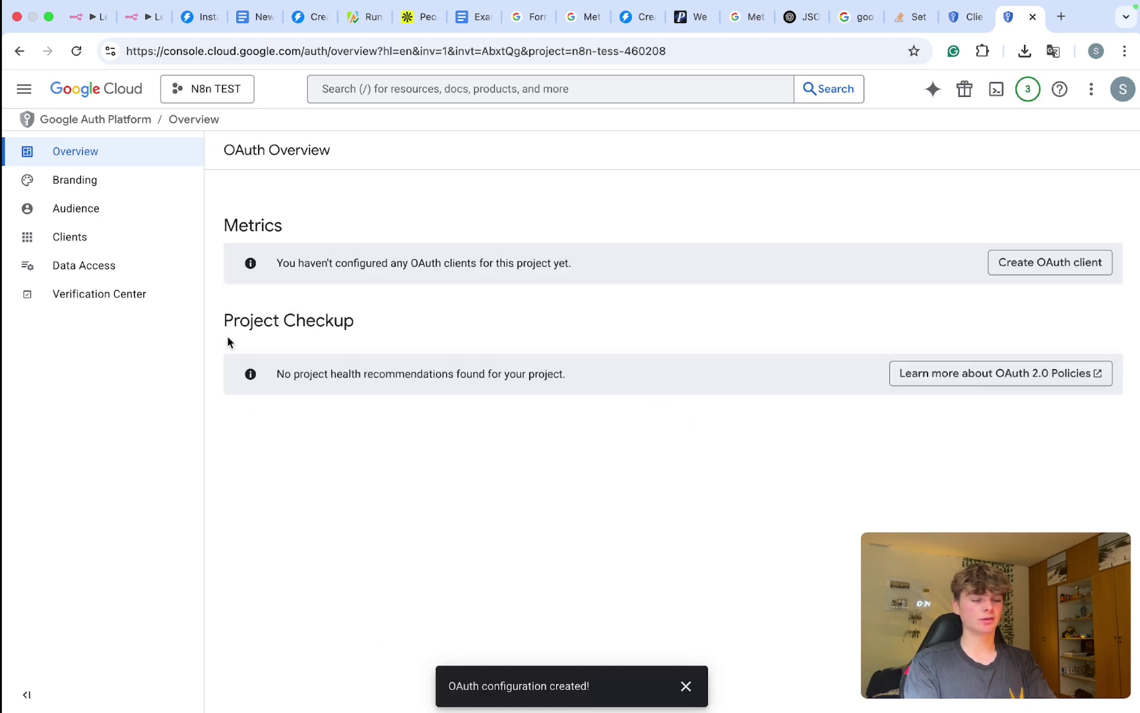
{"action": "left_click", "coordinate": [135, 188]}
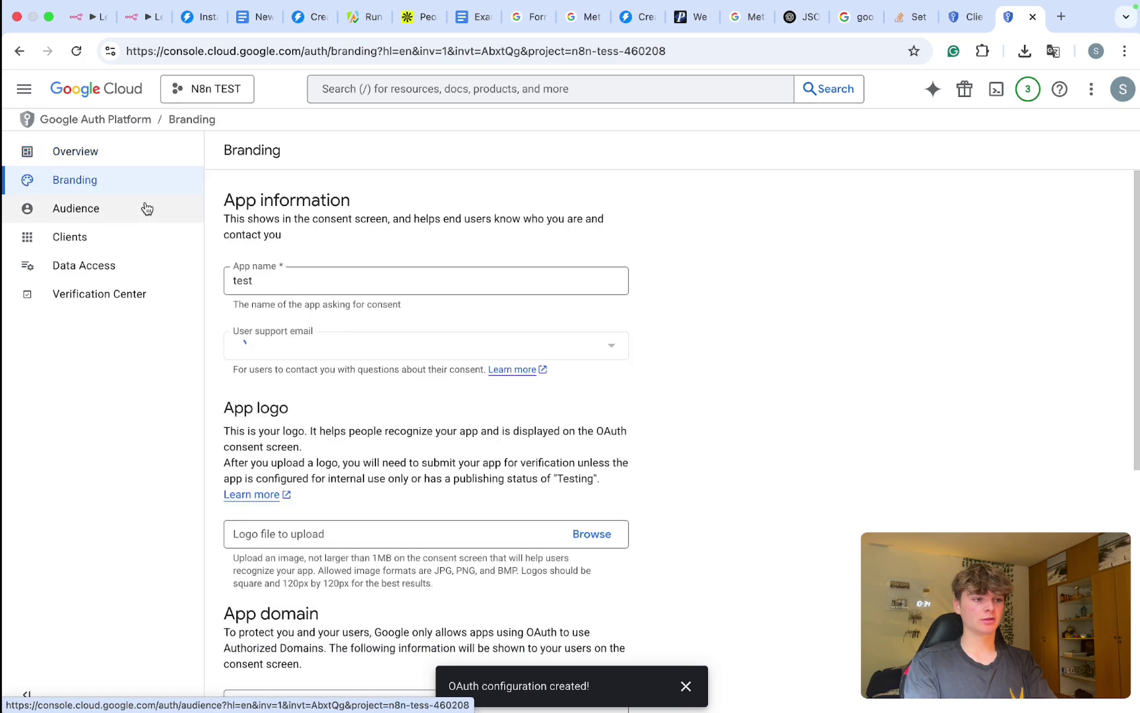
{"action": "scroll", "coordinate": [289, 310], "scroll_direction": "down", "scroll_amount": 7}
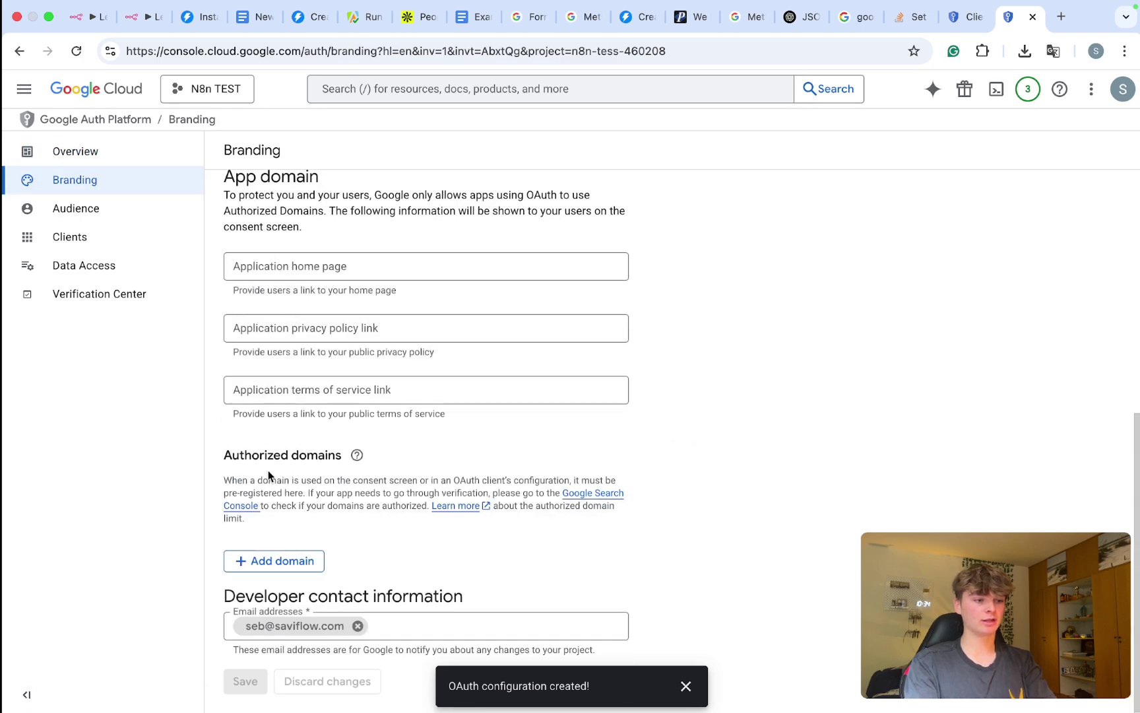
Step: Add n8n.io as an authorized domain and save the branding
{"action": "left_click", "coordinate": [280, 561]}
{"action": "scroll", "coordinate": [292, 589], "scroll_direction": "down", "scroll_amount": 1}
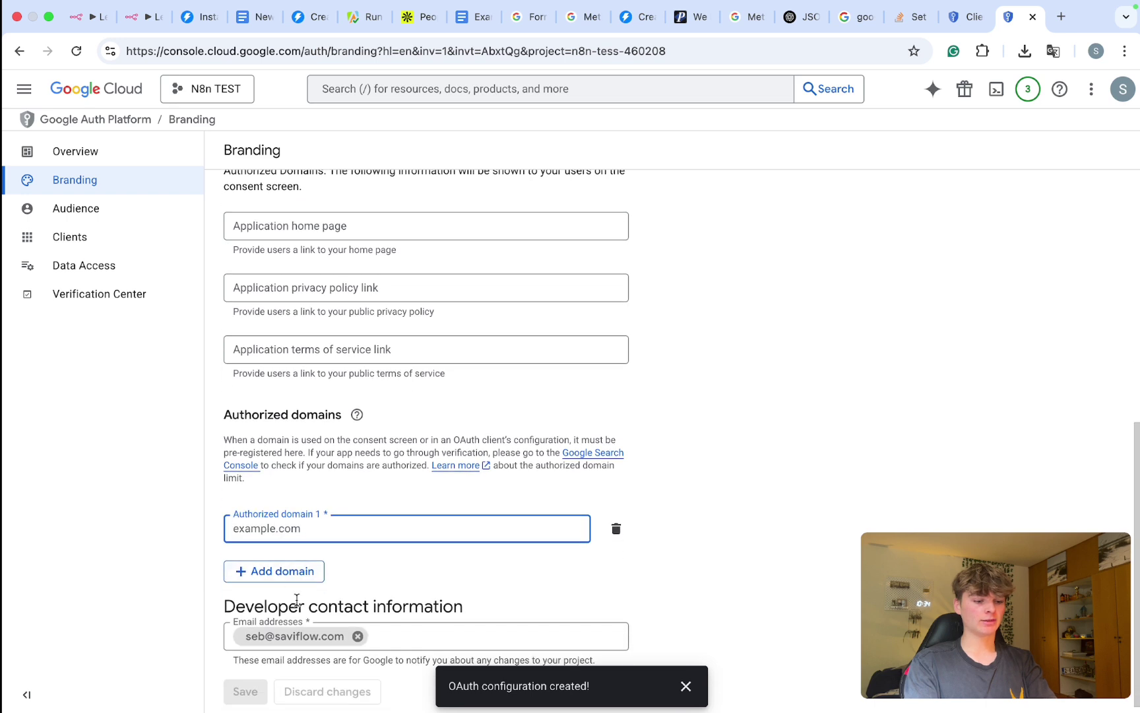
{"action": "type", "text": "n8n.io"}
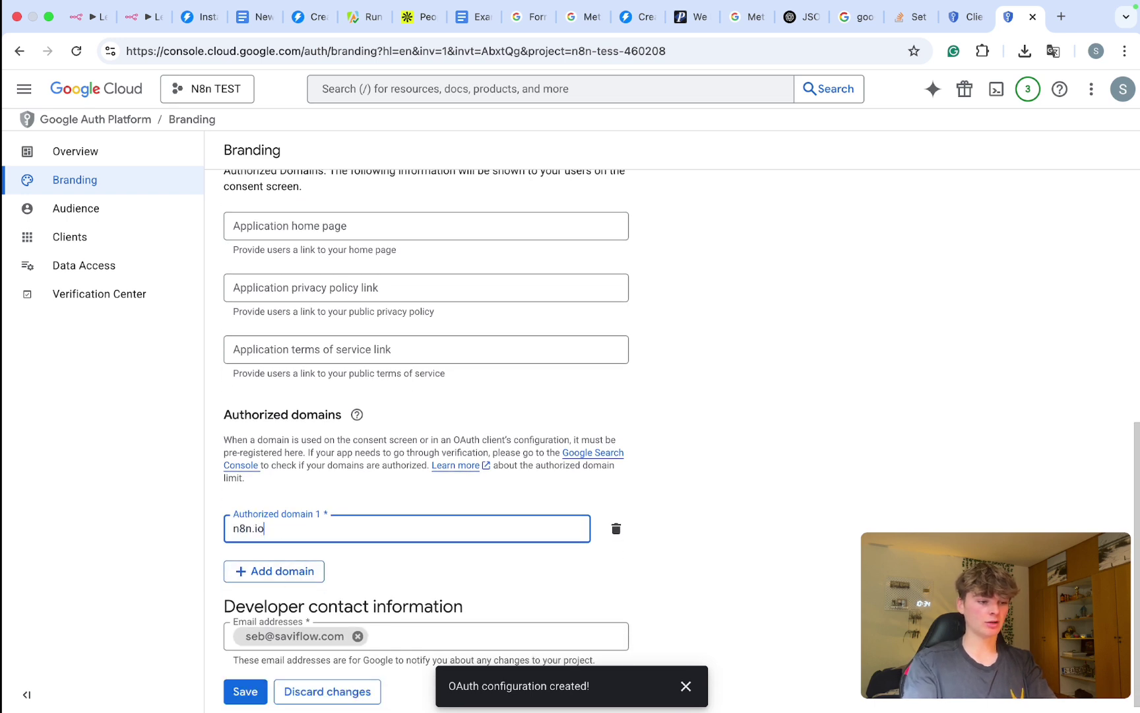
{"action": "key", "text": "Return"}
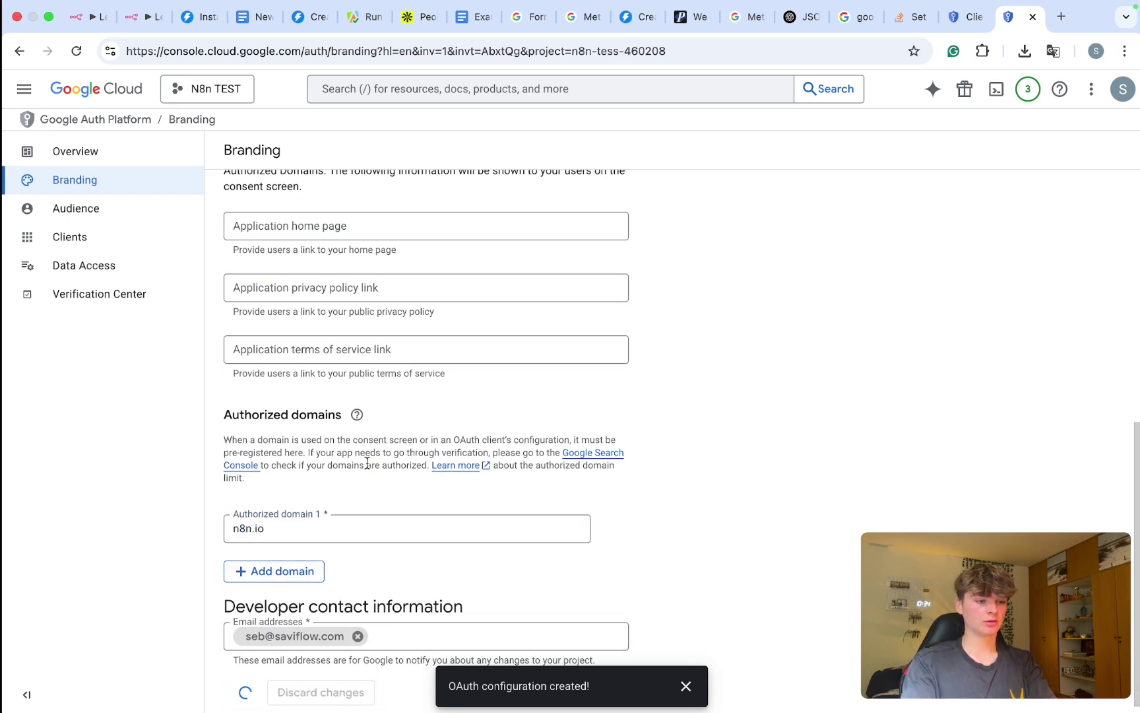
{"action": "scroll", "coordinate": [367, 464], "scroll_direction": "up", "scroll_amount": 5}
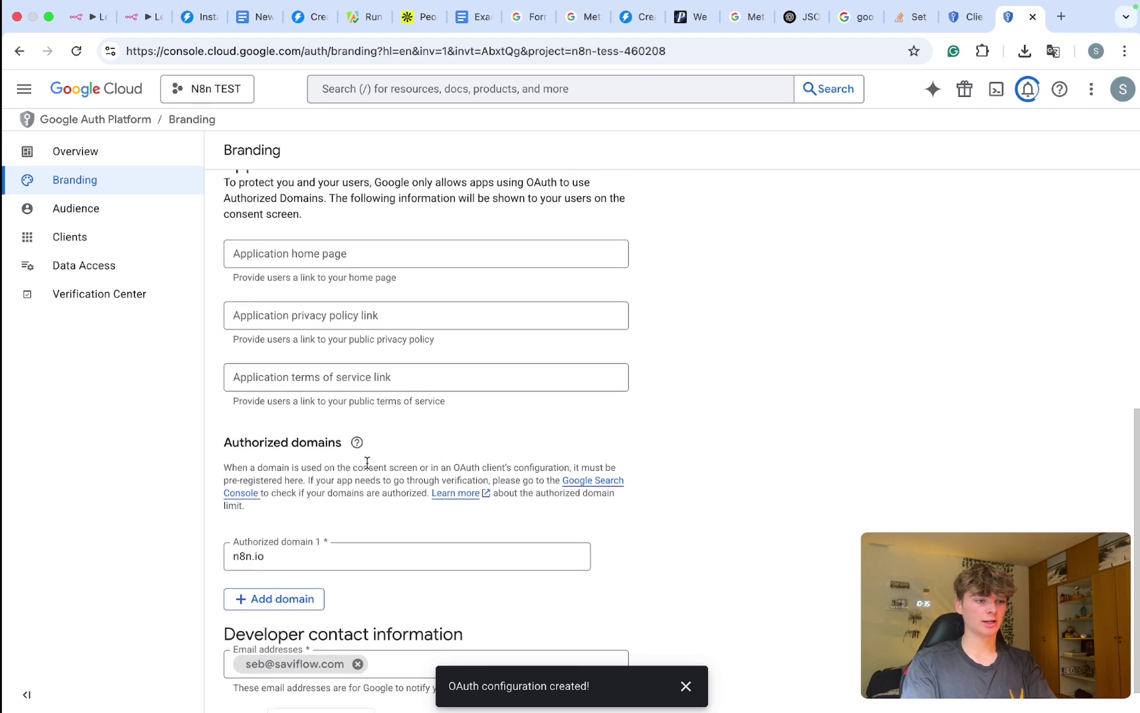
{"action": "scroll", "coordinate": [367, 465], "scroll_direction": "down", "scroll_amount": 3}
{"action": "scroll", "coordinate": [366, 465], "scroll_direction": "up", "scroll_amount": 4}
{"action": "scroll", "coordinate": [366, 462], "scroll_direction": "up", "scroll_amount": 3}
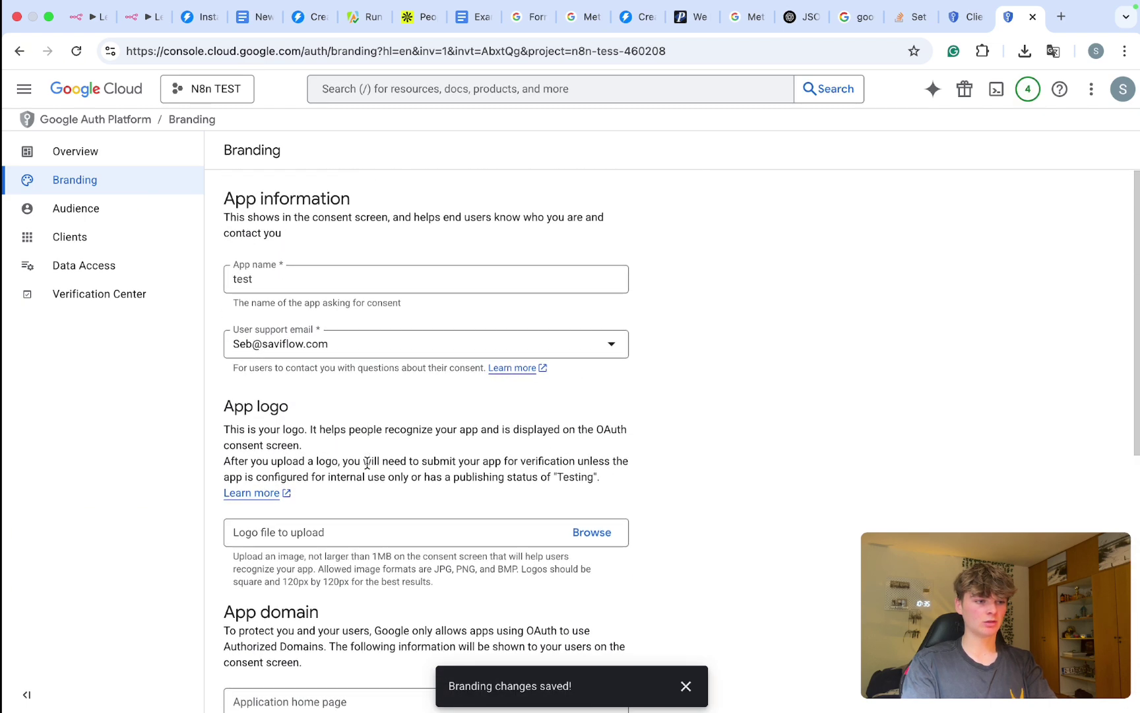
{"action": "scroll", "coordinate": [361, 461], "scroll_direction": "down", "scroll_amount": 8}
Step: Review the Audience, Clients, Data Access, Verification Center and Branding pages, ending on Overview
{"action": "left_click", "coordinate": [112, 215]}
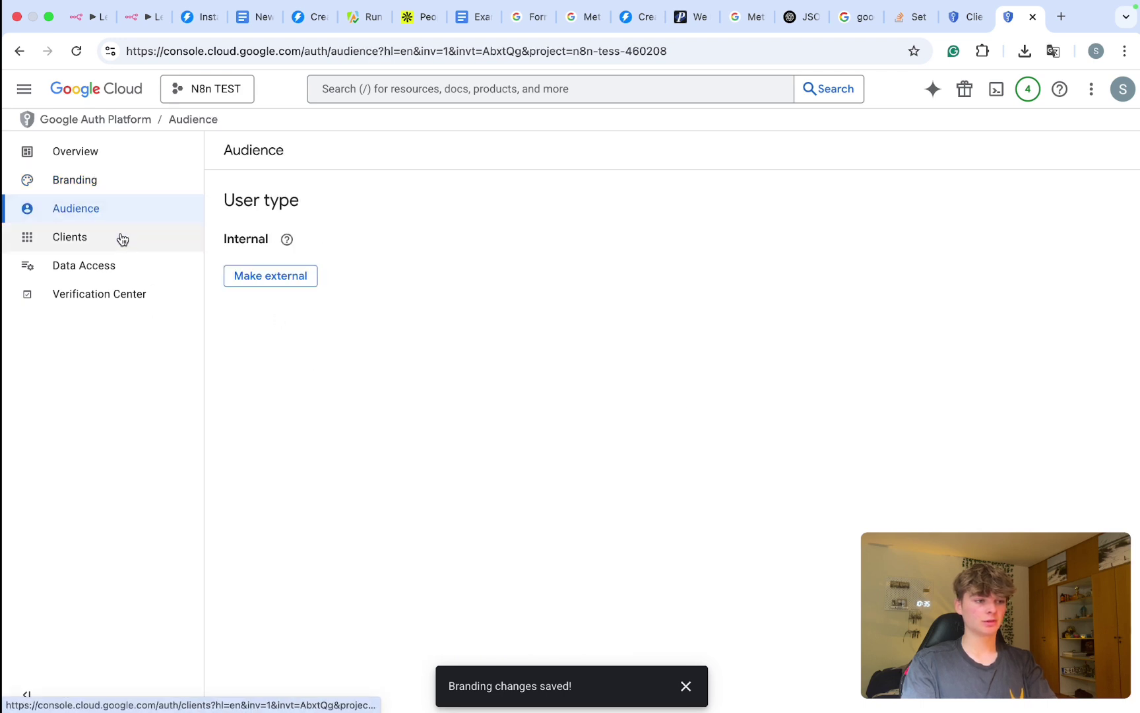
{"action": "left_click", "coordinate": [120, 239]}
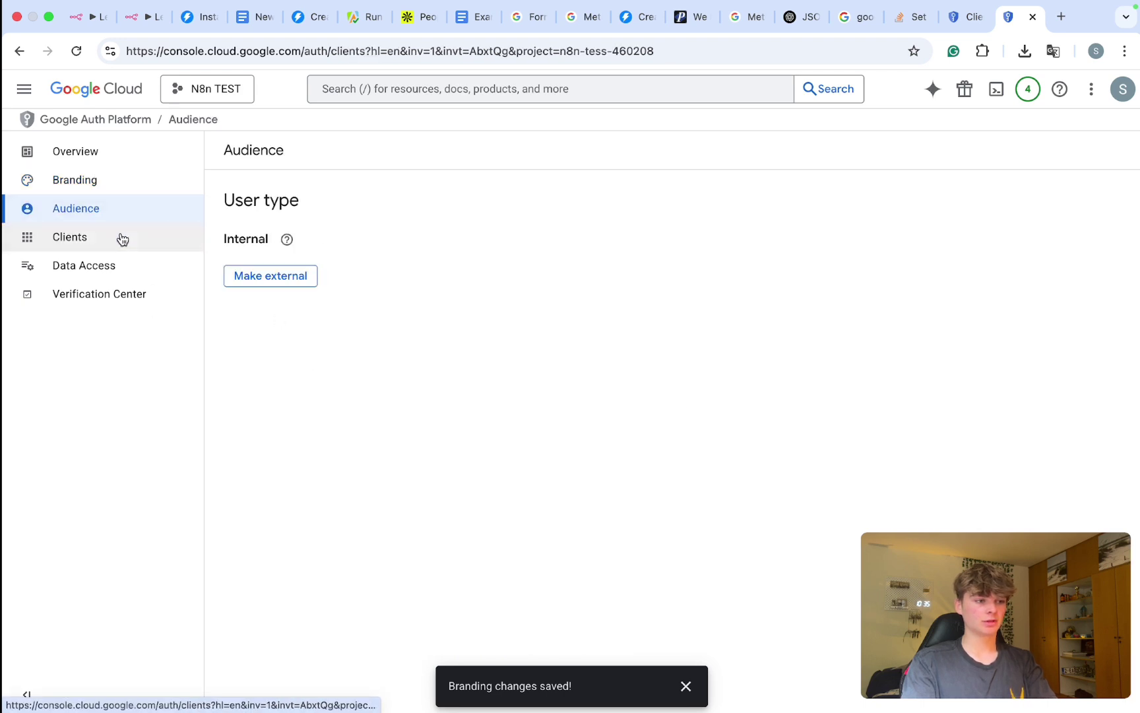
{"action": "left_click", "coordinate": [94, 276]}
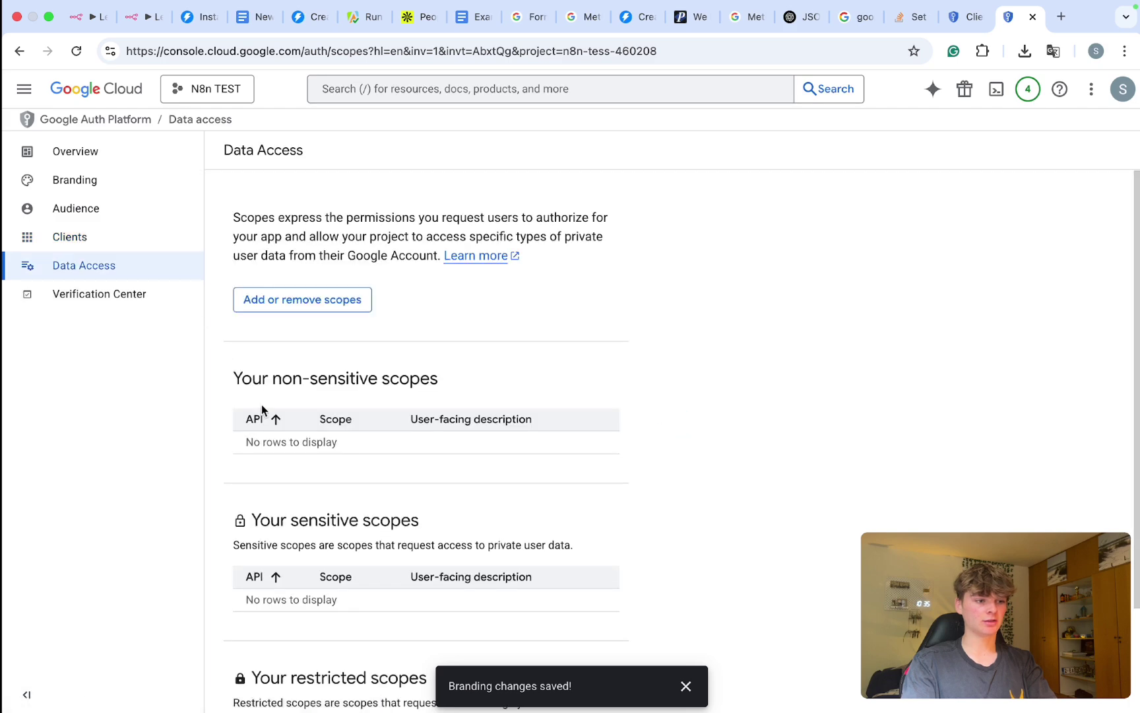
{"action": "scroll", "coordinate": [262, 409], "scroll_direction": "down", "scroll_amount": 2}
{"action": "left_click", "coordinate": [114, 293]}
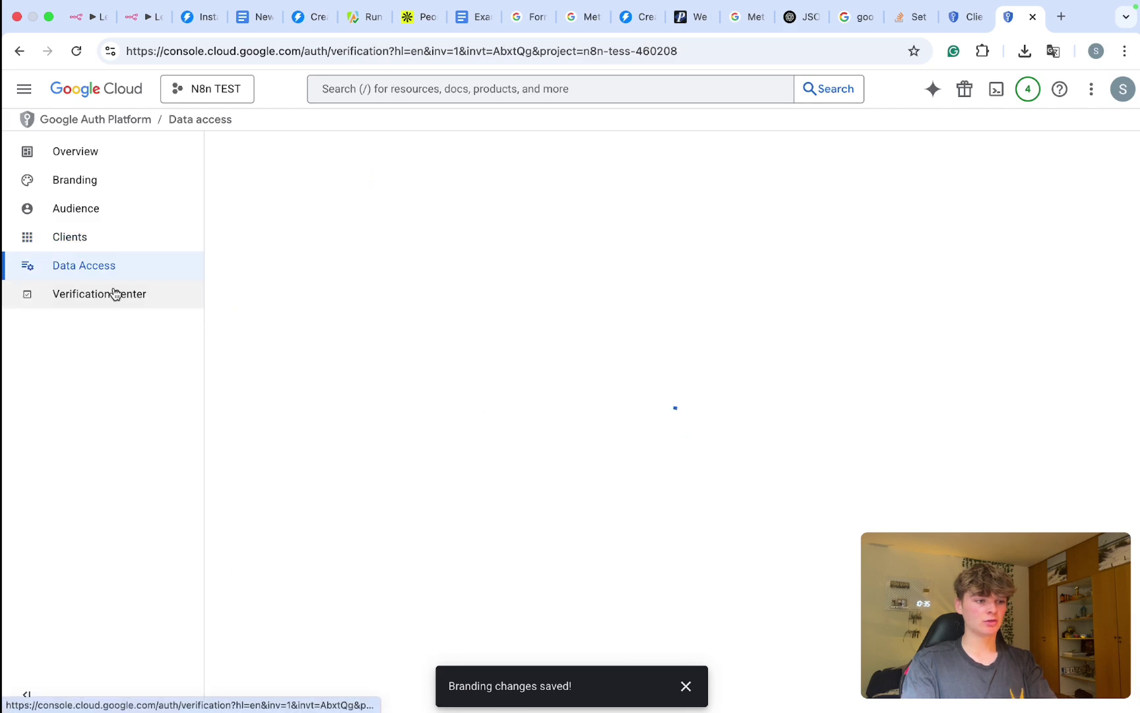
{"action": "left_click", "coordinate": [115, 275]}
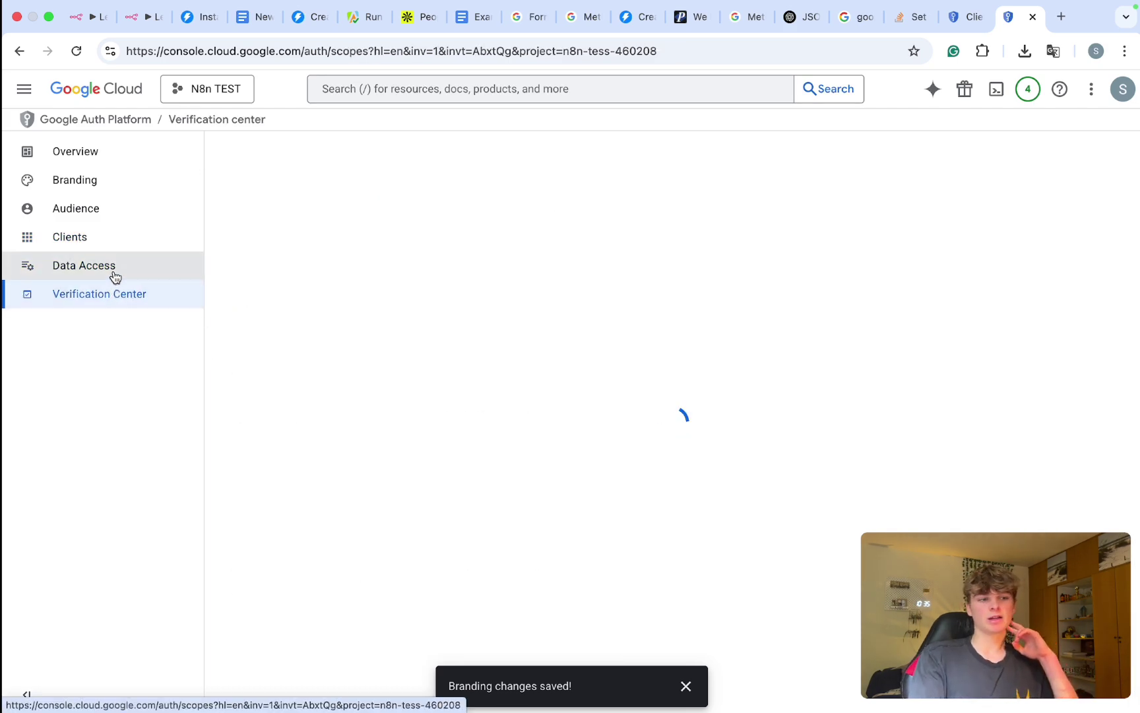
{"action": "scroll", "coordinate": [372, 361], "scroll_direction": "down", "scroll_amount": 1}
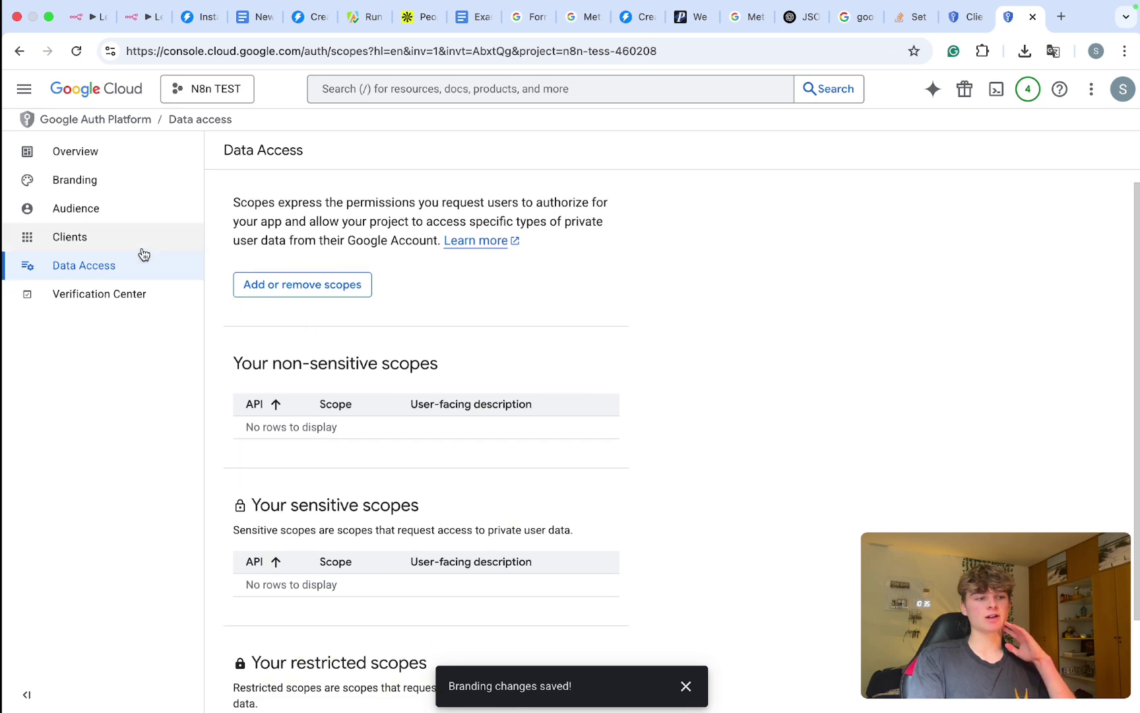
{"action": "left_click", "coordinate": [121, 247]}
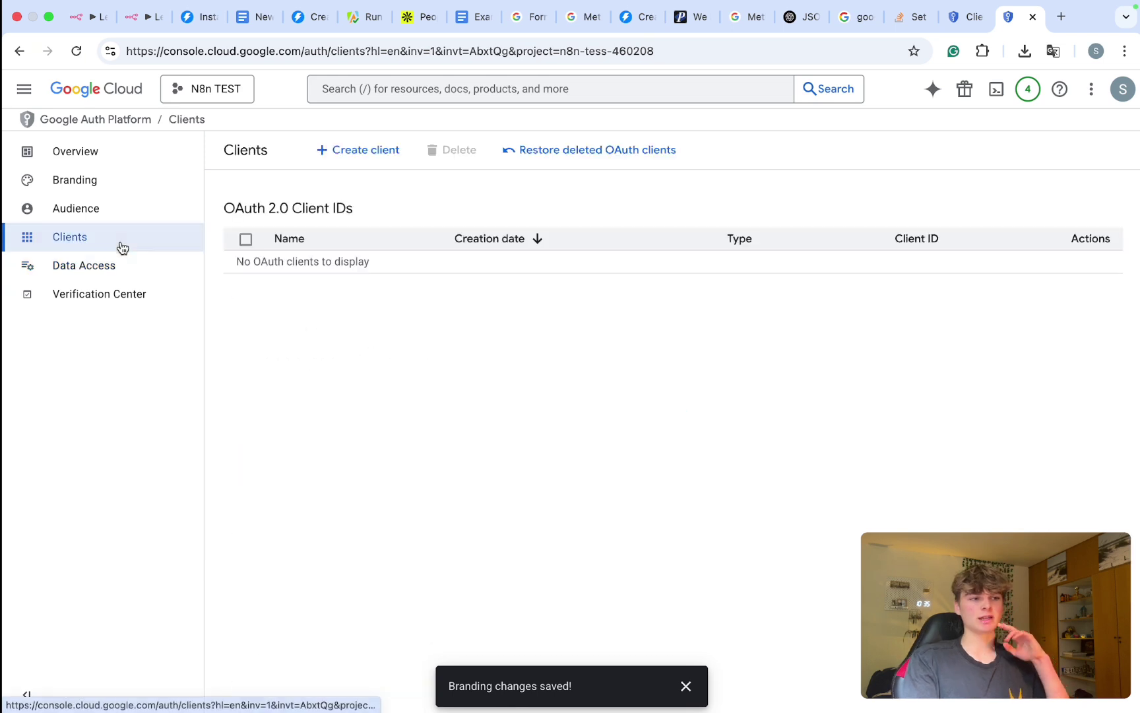
{"action": "left_click", "coordinate": [95, 206]}
{"action": "left_click", "coordinate": [99, 190]}
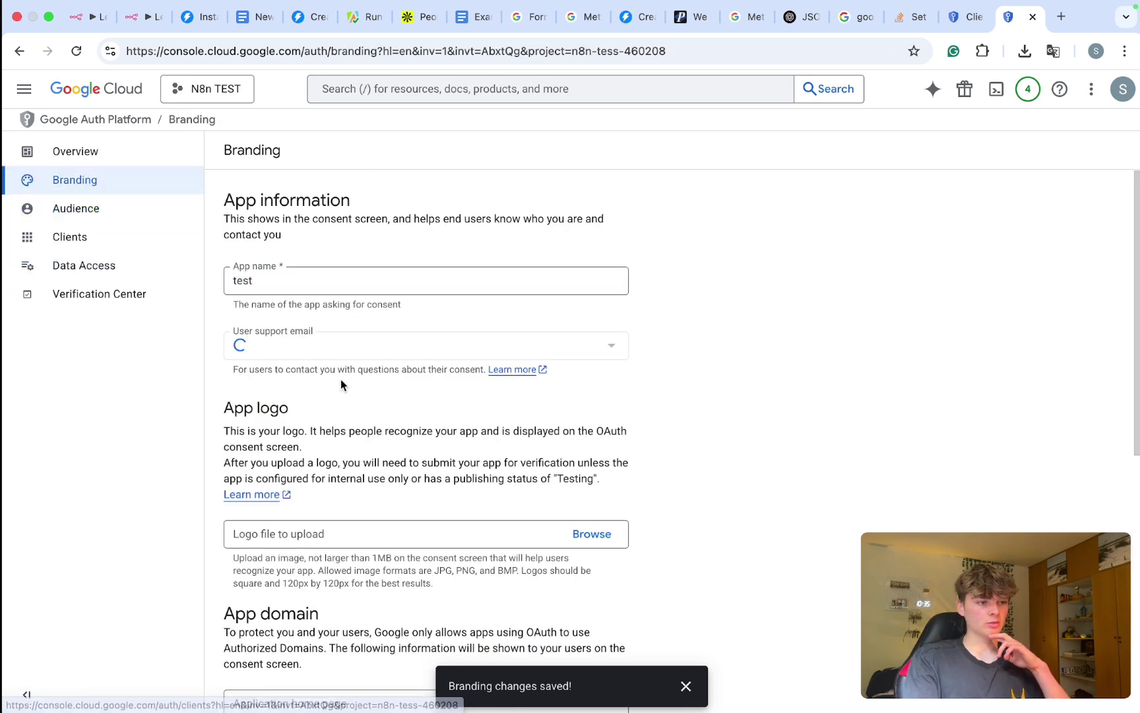
{"action": "scroll", "coordinate": [341, 380], "scroll_direction": "down", "scroll_amount": 4}
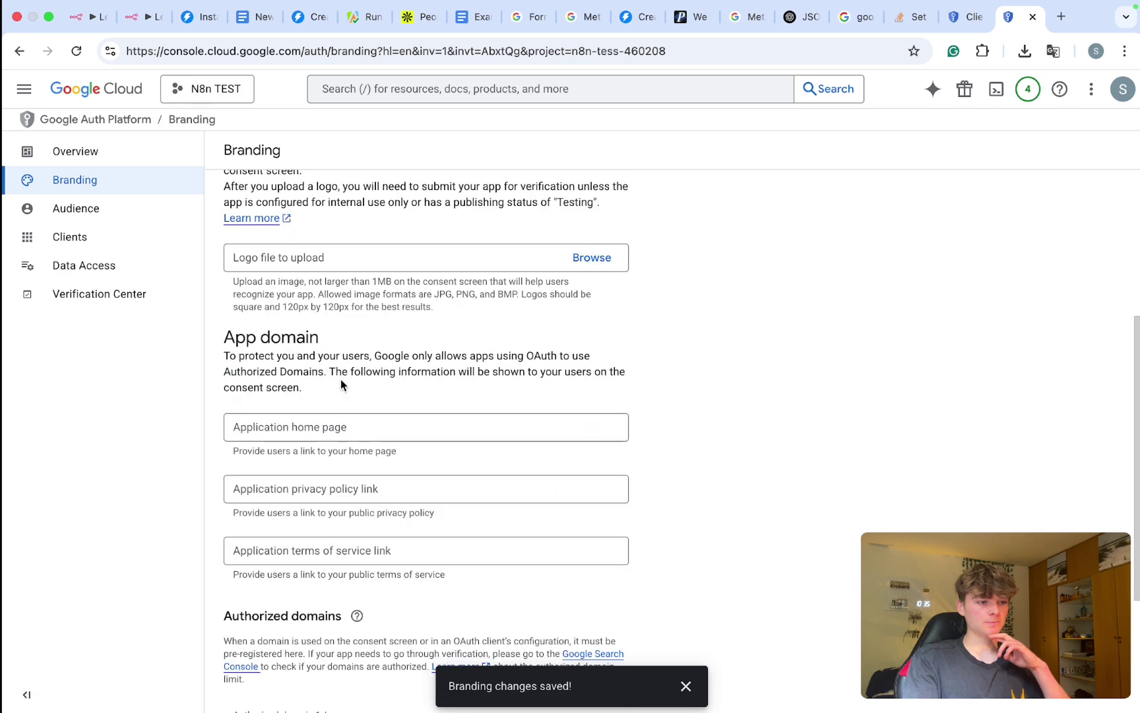
{"action": "scroll", "coordinate": [341, 381], "scroll_direction": "down", "scroll_amount": 3}
{"action": "left_click_drag", "start_coordinate": [283, 429], "coordinate": [301, 430]}
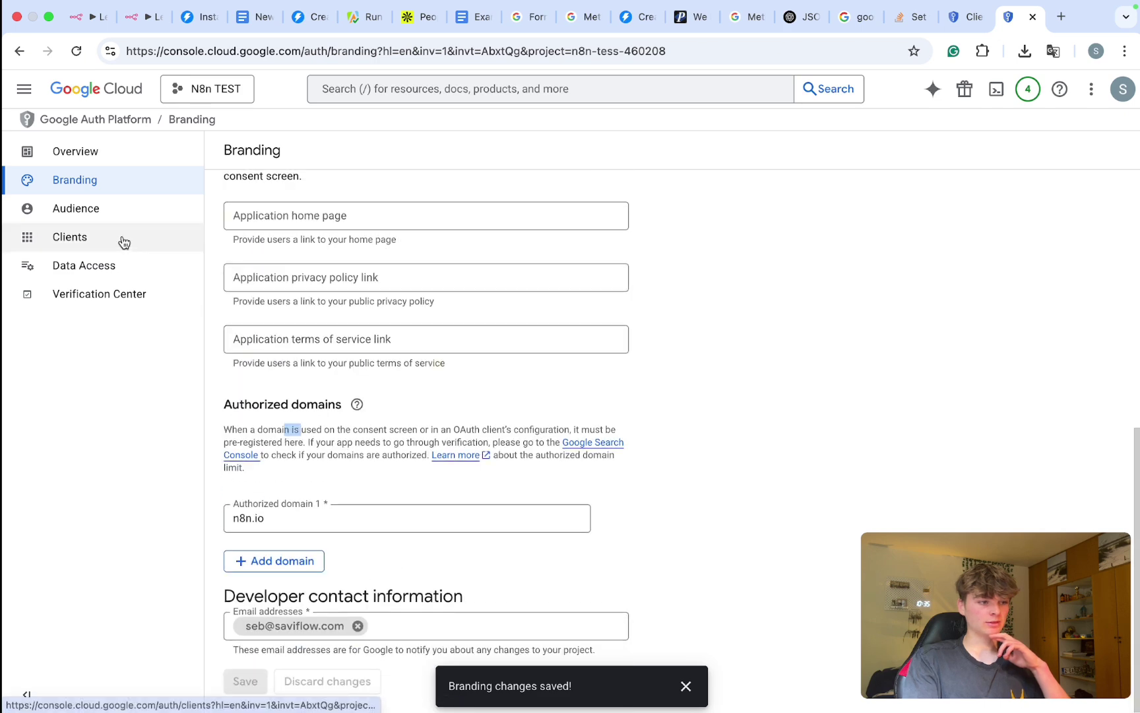
{"action": "left_click", "coordinate": [85, 163]}
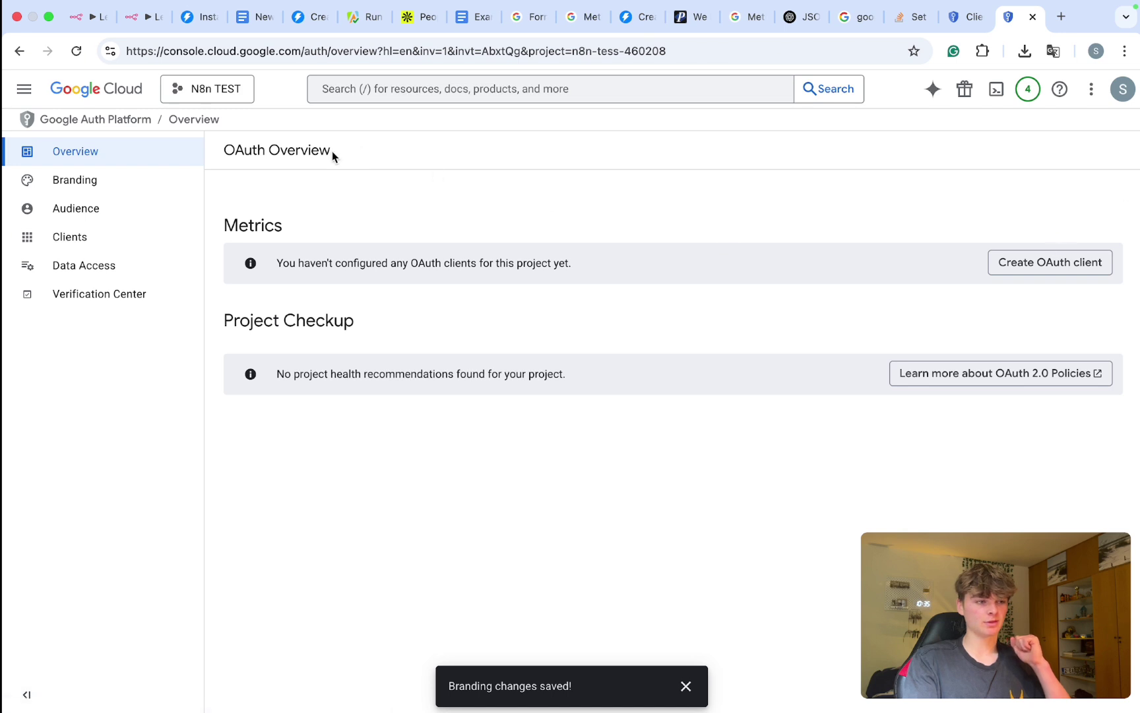
Step: Start a Web application OAuth client and rename it Oauth Client
{"action": "left_click", "coordinate": [1041, 266]}
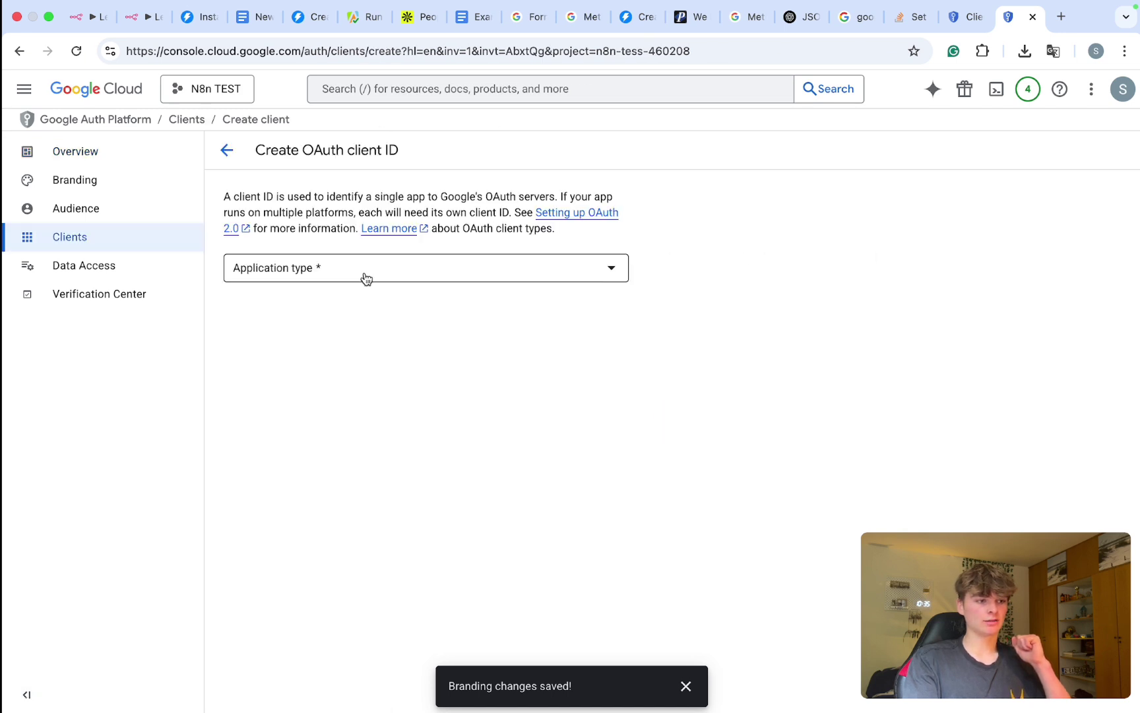
{"action": "left_click", "coordinate": [365, 278]}
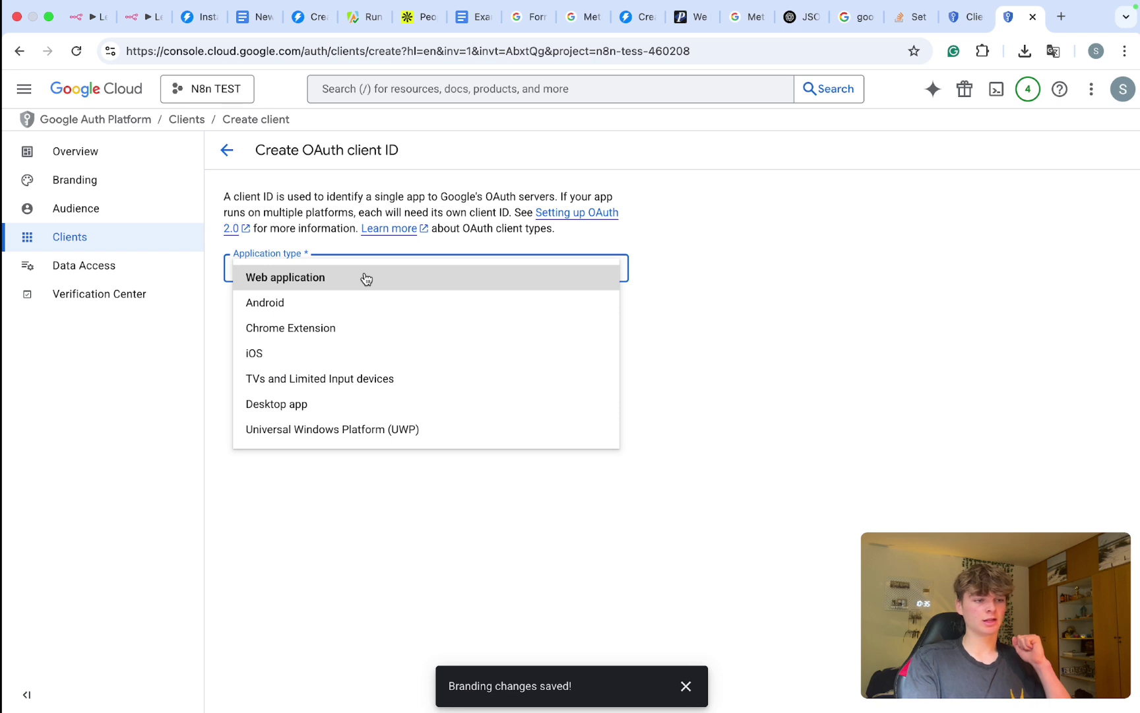
{"action": "left_click", "coordinate": [366, 278]}
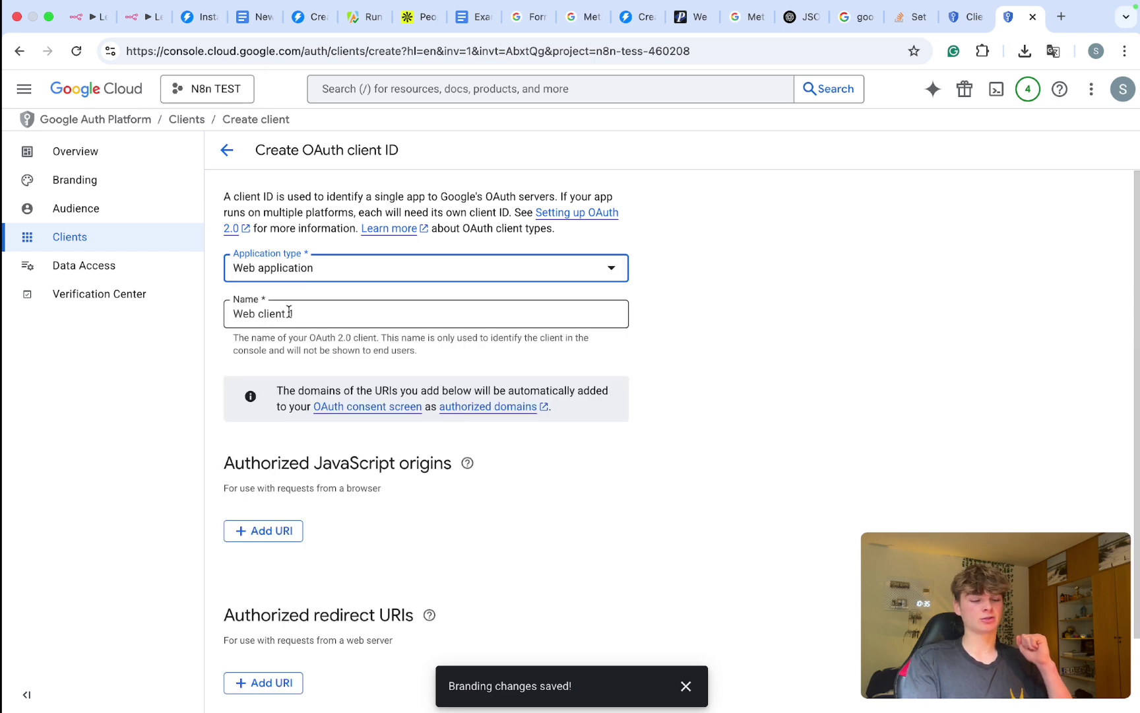
{"action": "left_click", "coordinate": [301, 310]}
{"action": "key", "text": "super+a"}
{"action": "type", "text": "Oauth"}
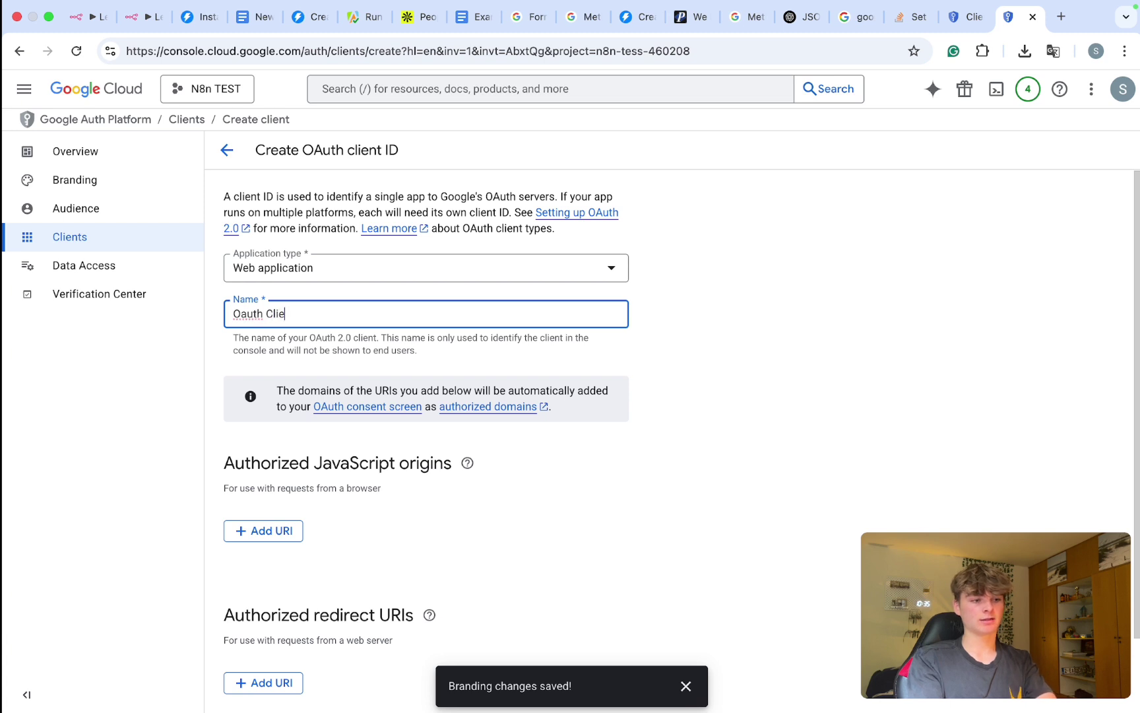
{"action": "left_click", "coordinate": [330, 493]}
{"action": "scroll", "coordinate": [329, 521], "scroll_direction": "down", "scroll_amount": 2}
{"action": "left_click_drag", "start_coordinate": [300, 528], "coordinate": [337, 530]}
Step: Add n8n's OAuth redirect URL as the authorized redirect URI and create the client
{"action": "left_click", "coordinate": [262, 597]}
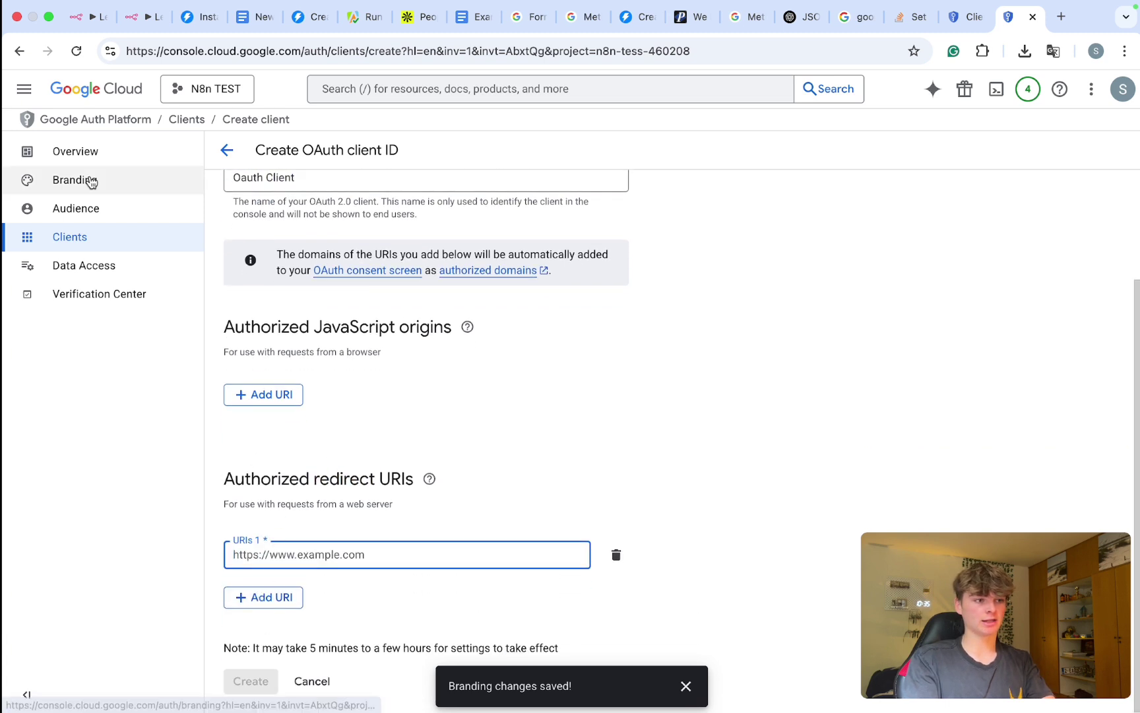
{"action": "left_click", "coordinate": [147, 25]}
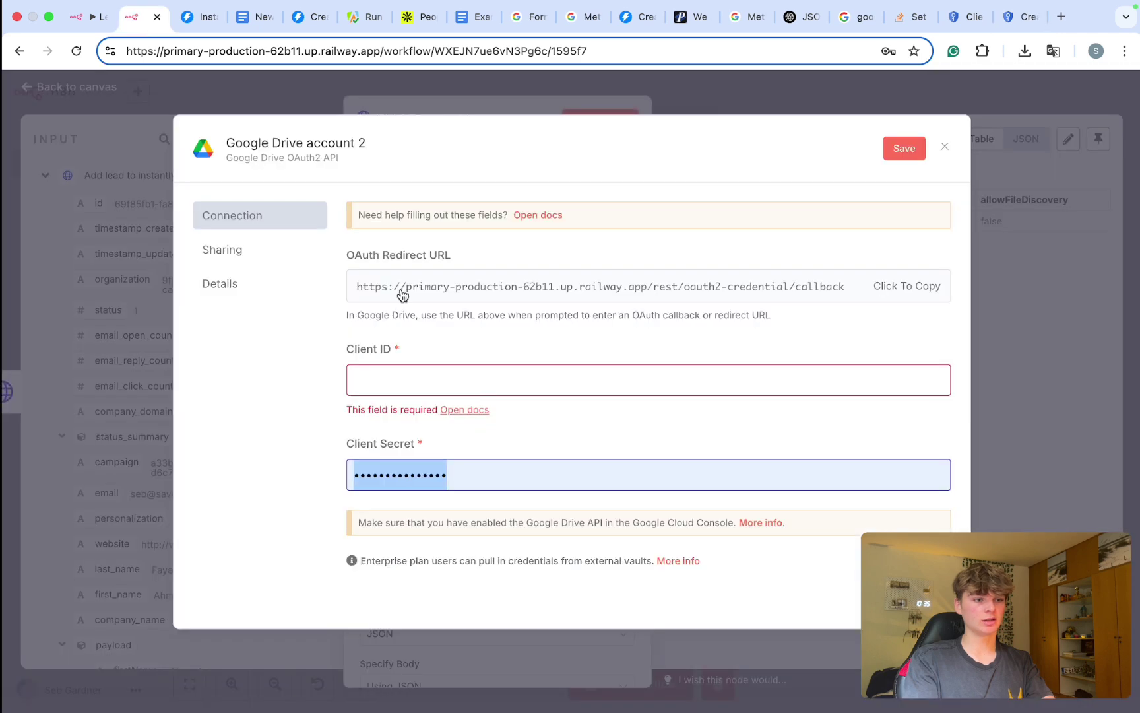
{"action": "left_click_drag", "start_coordinate": [355, 255], "coordinate": [514, 254]}
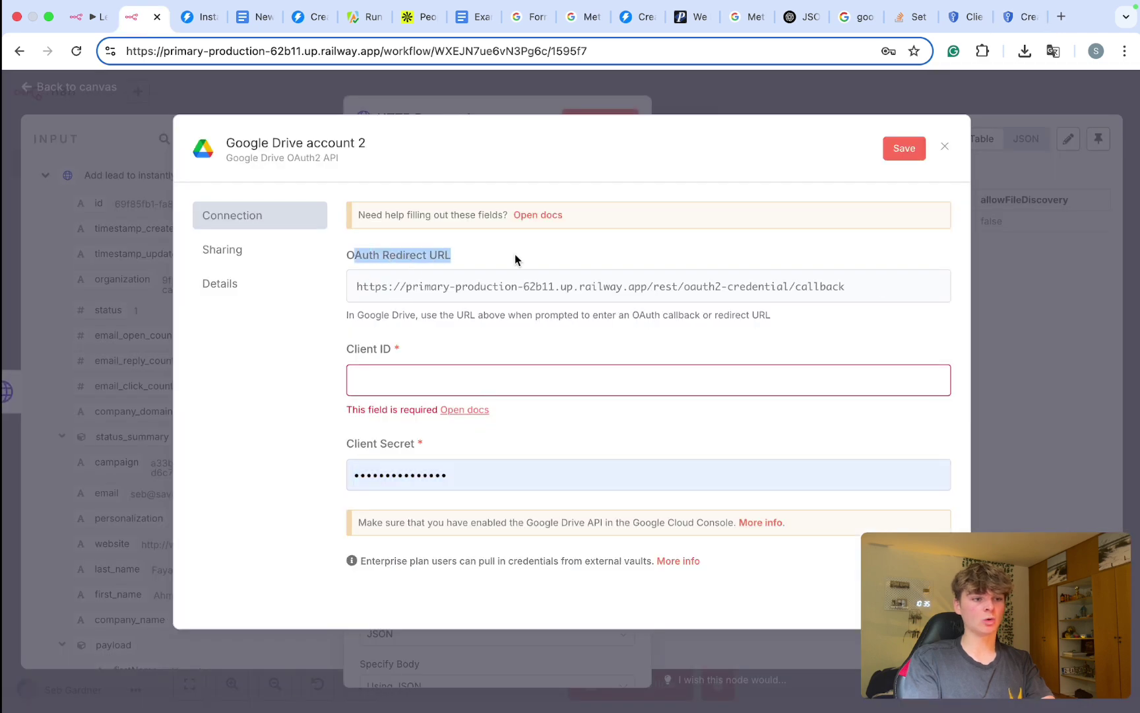
{"action": "left_click", "coordinate": [527, 291]}
{"action": "left_click", "coordinate": [1020, 17]}
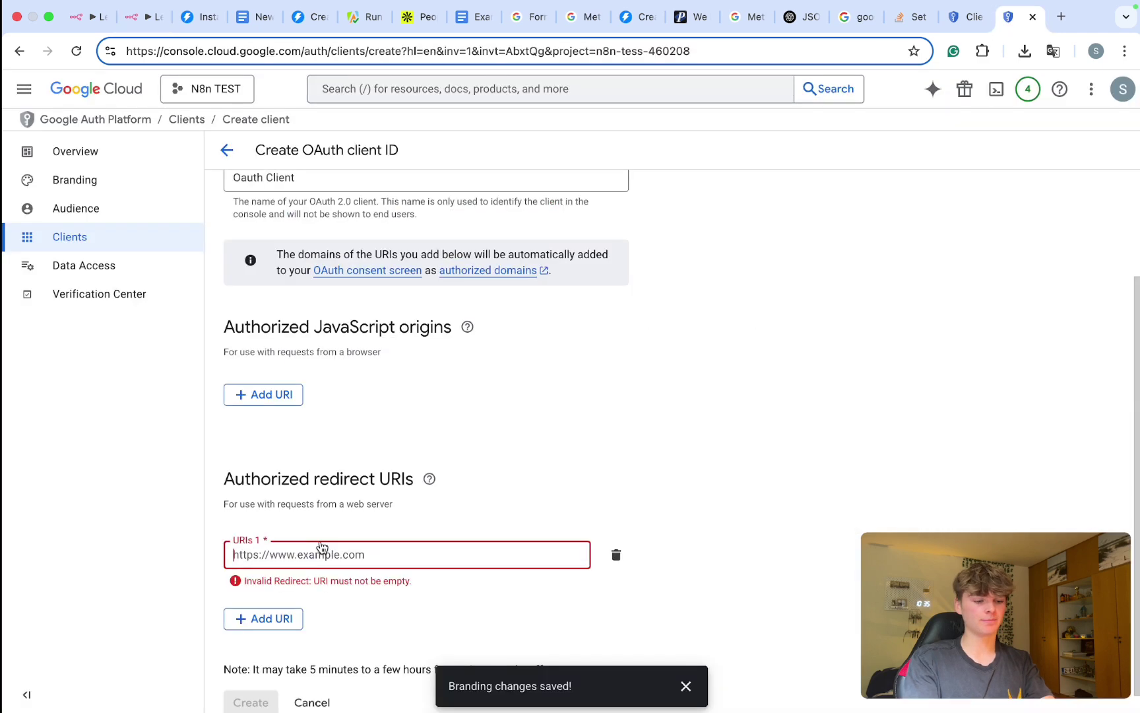
{"action": "type", "text": "https://primary-production-62b11.up.railway.app/rest/oauth2-credential/callback"}
{"action": "left_click", "coordinate": [259, 688]}
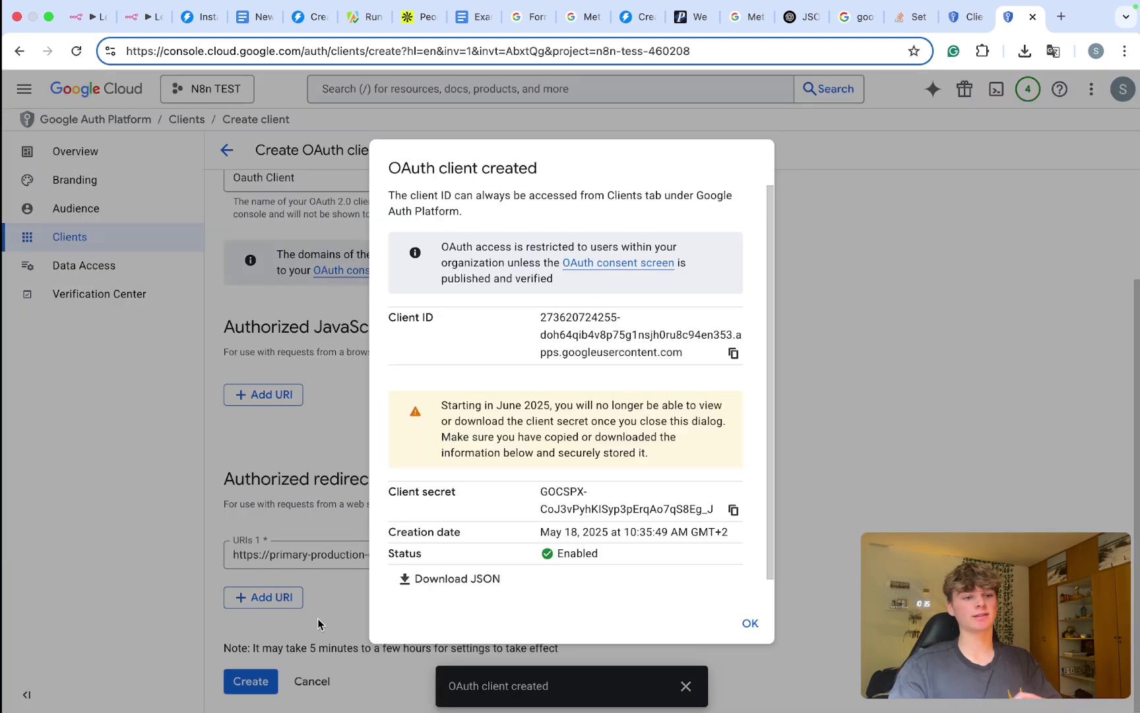
Step: Paste the new OAuth client ID into the Google Drive account 2 credential
{"action": "triple_click", "coordinate": [419, 334]}
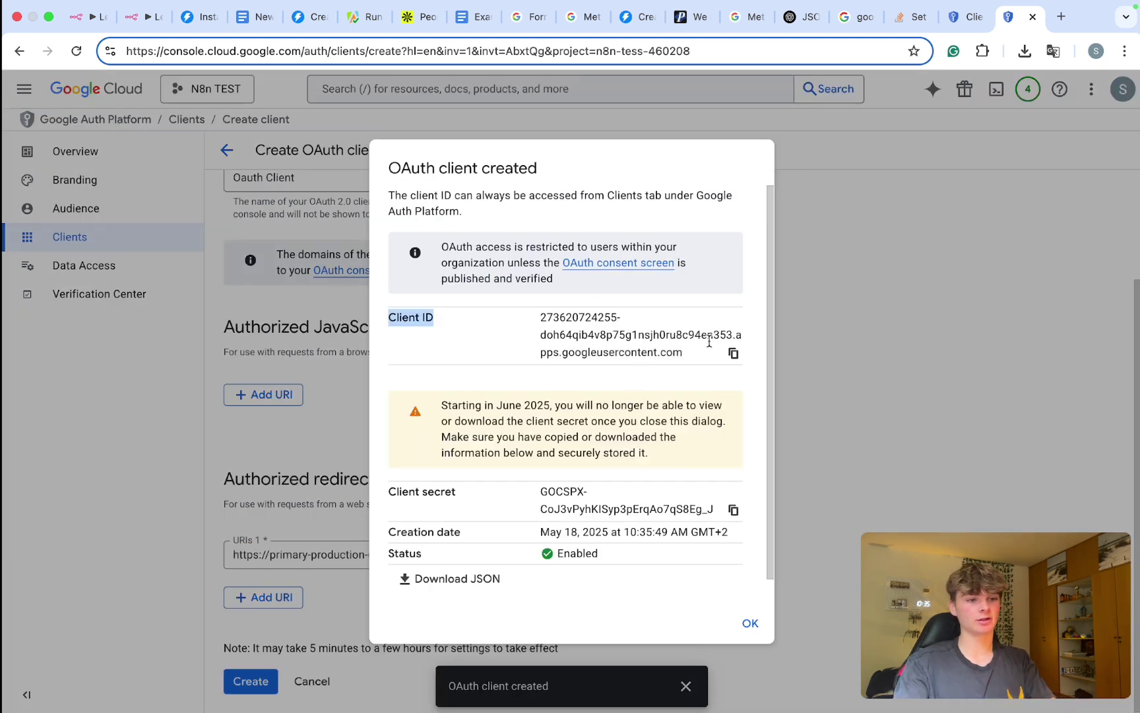
{"action": "left_click", "coordinate": [733, 353]}
{"action": "left_click", "coordinate": [142, 16]}
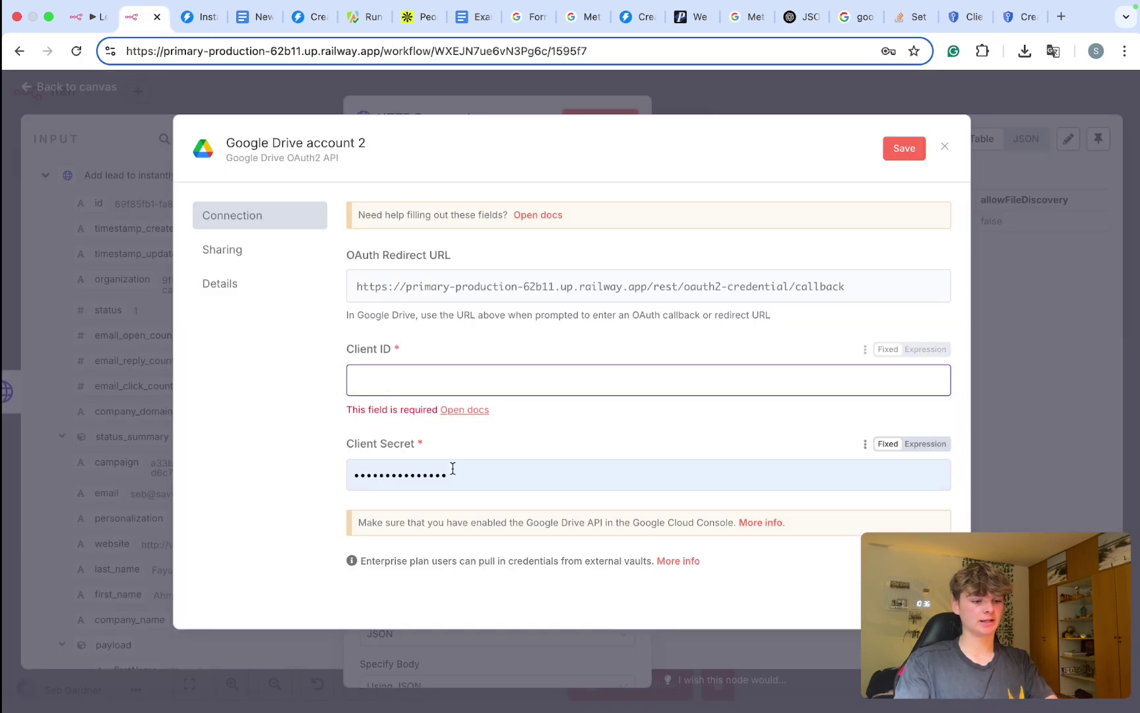
{"action": "key", "text": "ctrl+v"}
Step: Replace the old client secret with the new one and sign in with Google
{"action": "double_click", "coordinate": [440, 465]}
{"action": "key", "text": "BackSpace"}
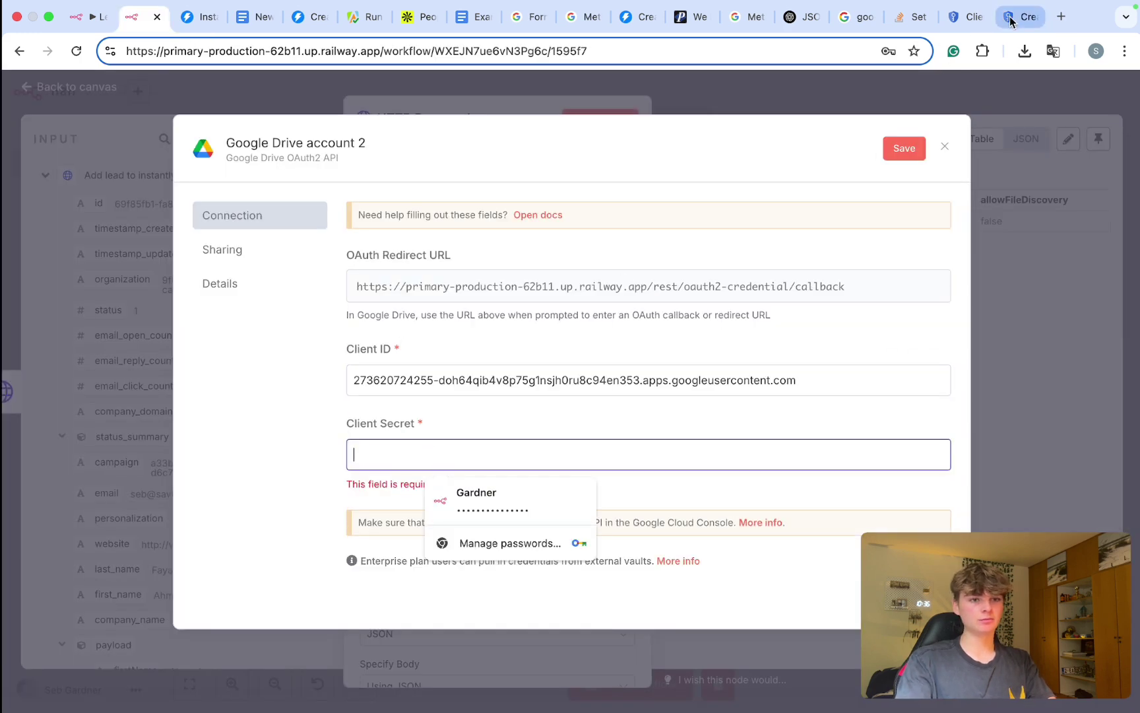
{"action": "left_click", "coordinate": [1019, 17]}
{"action": "left_click", "coordinate": [733, 509]}
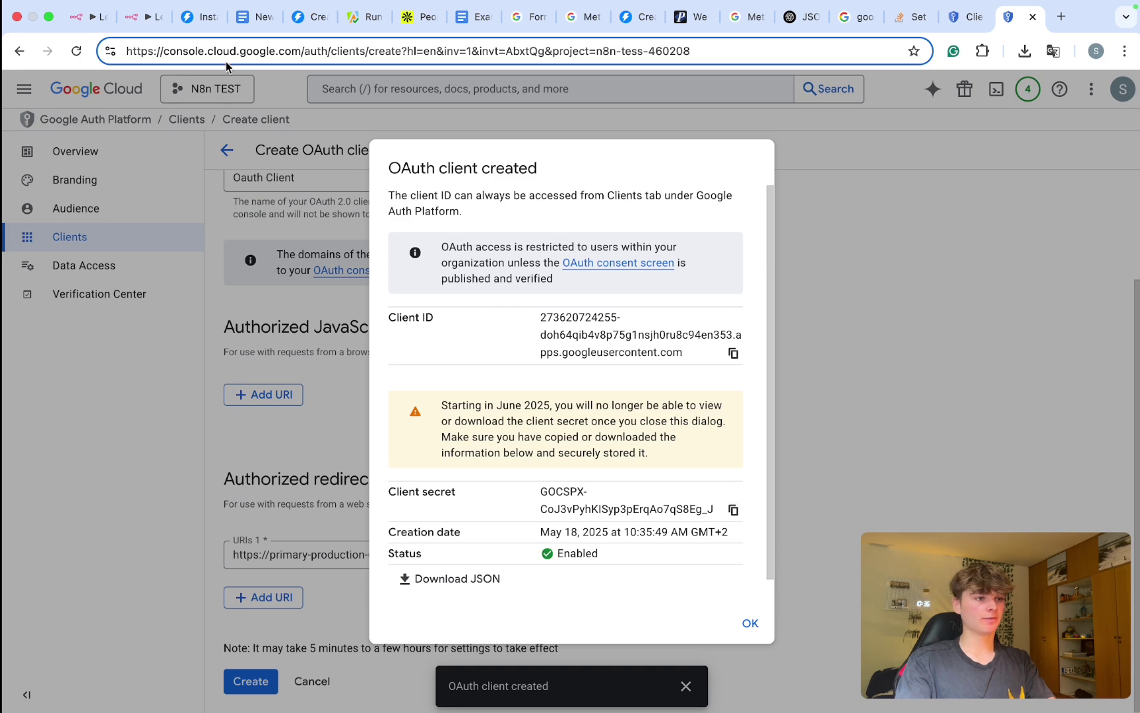
{"action": "left_click", "coordinate": [144, 16]}
{"action": "key", "text": "ctrl+v"}
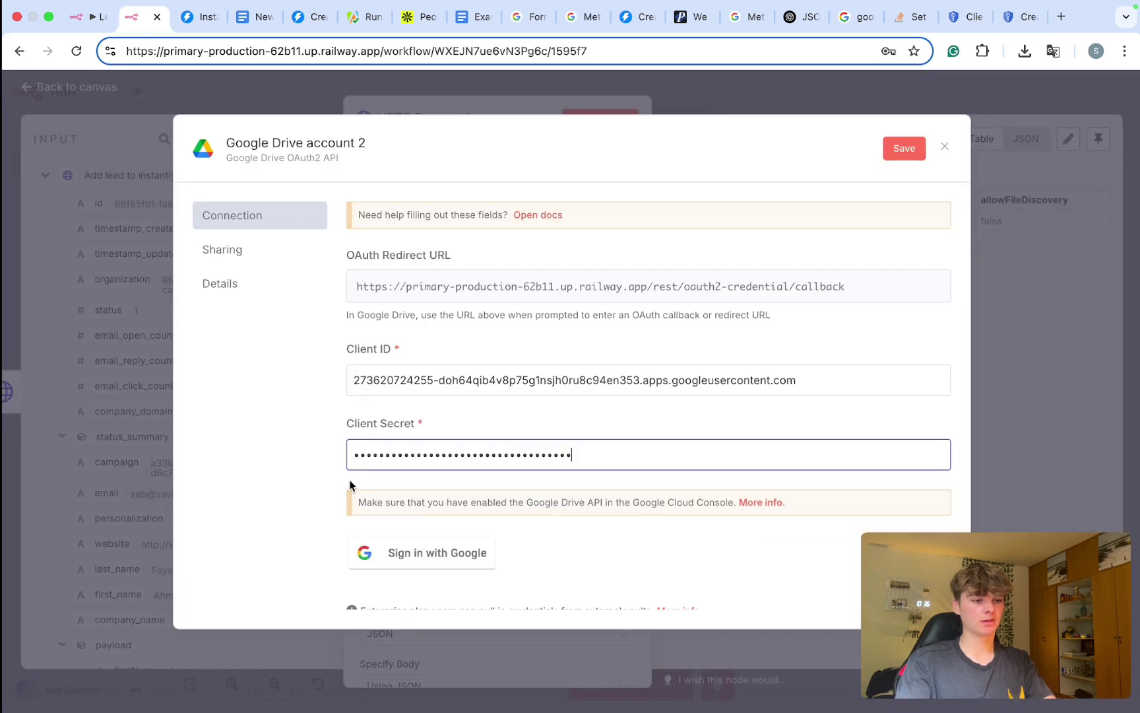
{"action": "left_click", "coordinate": [407, 552]}
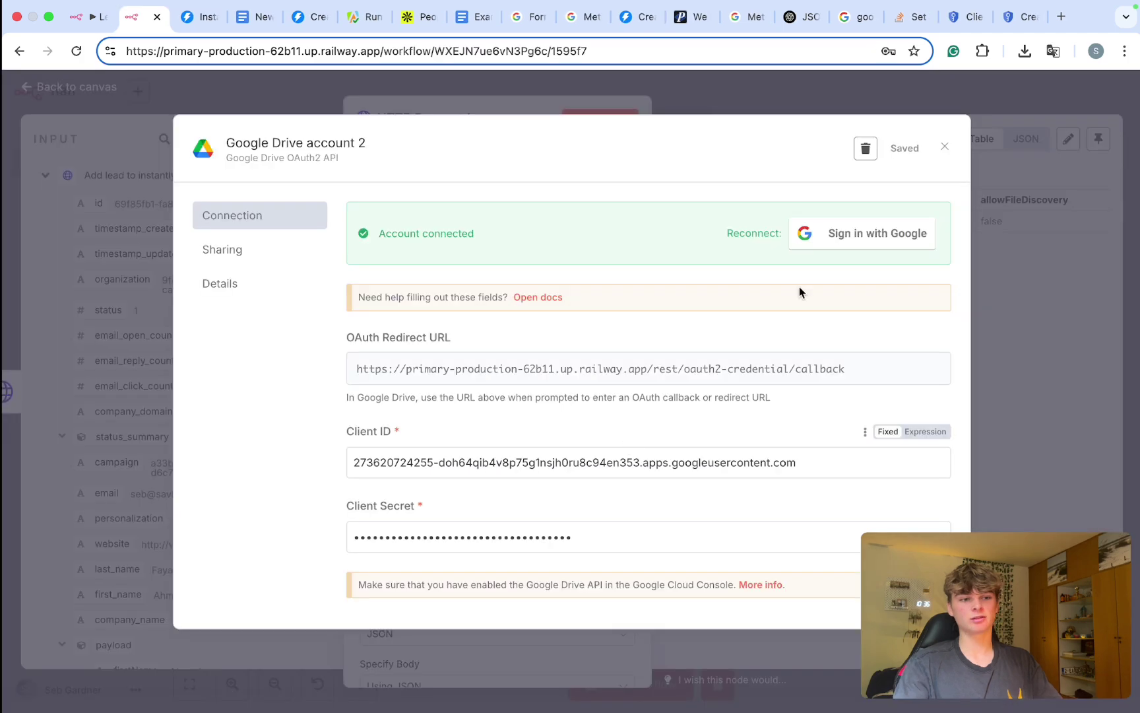
Step: Close the connected credential dialog and dismiss the browser's password-save offer
{"action": "key", "text": "Escape"}
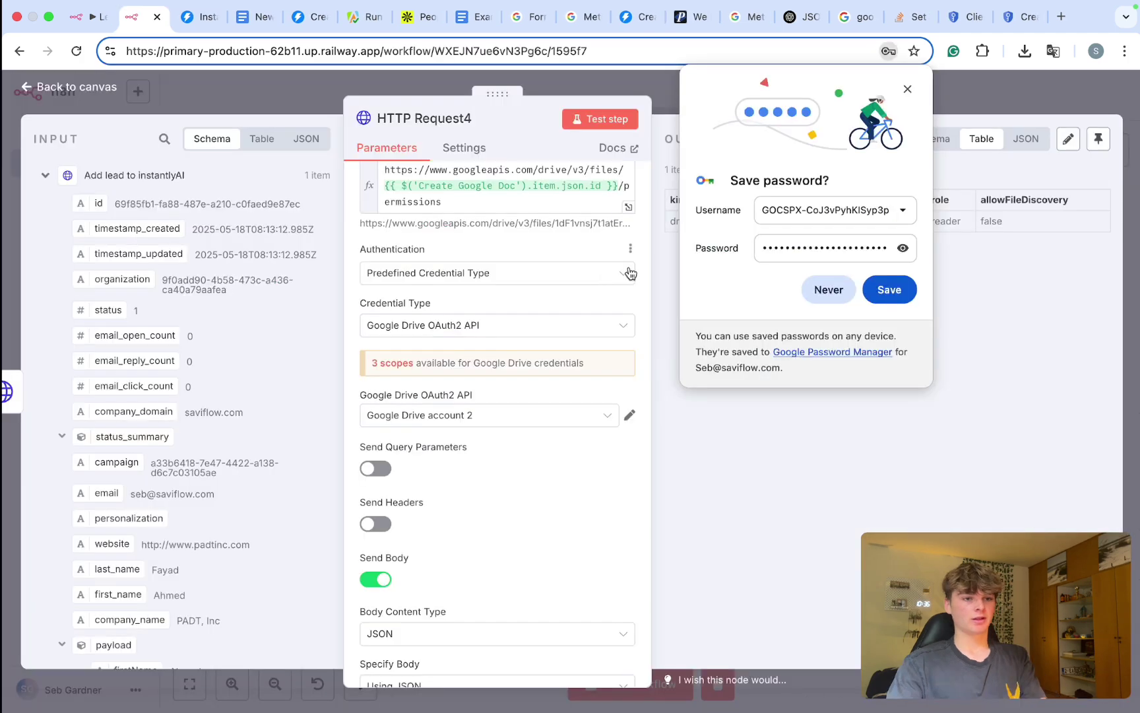
{"action": "left_click", "coordinate": [865, 291]}
{"action": "scroll", "coordinate": [547, 397], "scroll_direction": "down", "scroll_amount": 5}
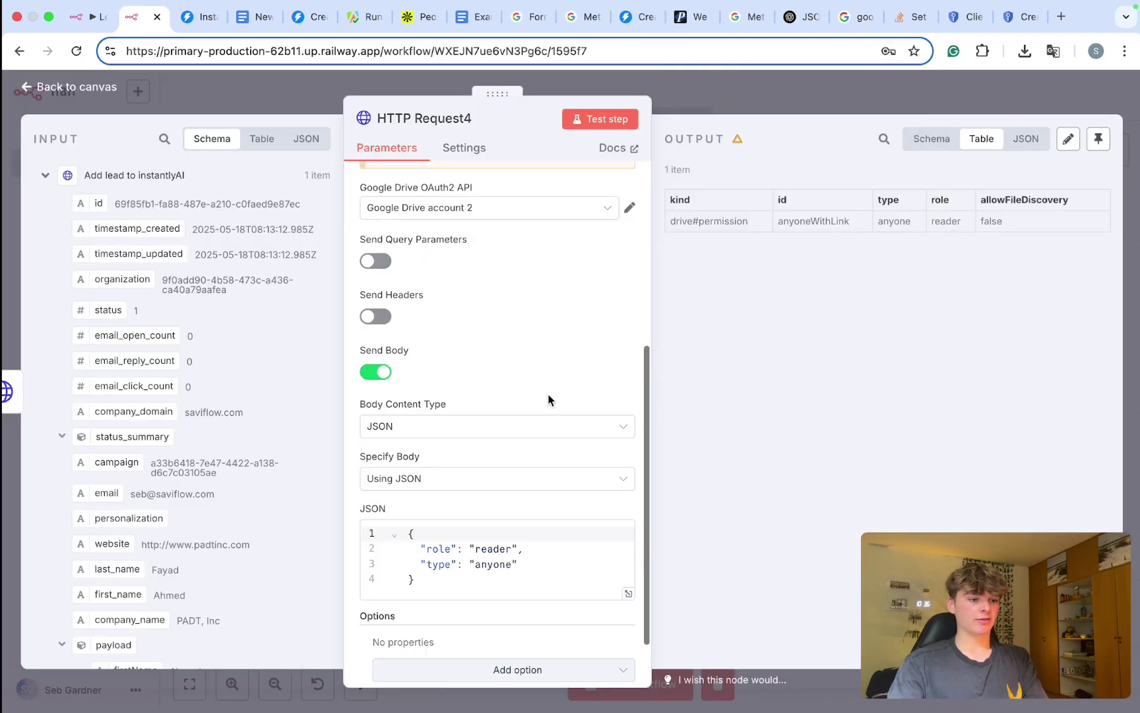
{"action": "scroll", "coordinate": [486, 405], "scroll_direction": "up", "scroll_amount": 3}
{"action": "scroll", "coordinate": [486, 404], "scroll_direction": "down", "scroll_amount": 4}
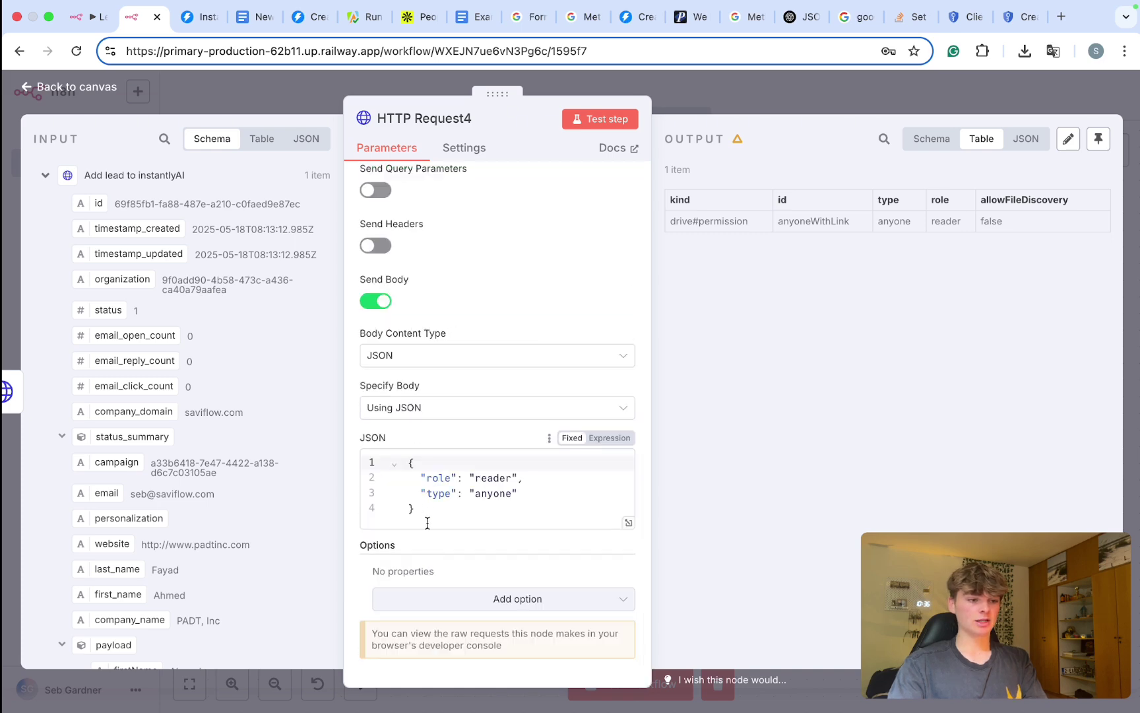
Step: Review HTTP Request4's JSON body: role 'reader' and type 'anyone'
{"action": "left_click_drag", "start_coordinate": [426, 522], "coordinate": [349, 407]}
{"action": "scroll", "coordinate": [466, 491], "scroll_direction": "up", "scroll_amount": 2}
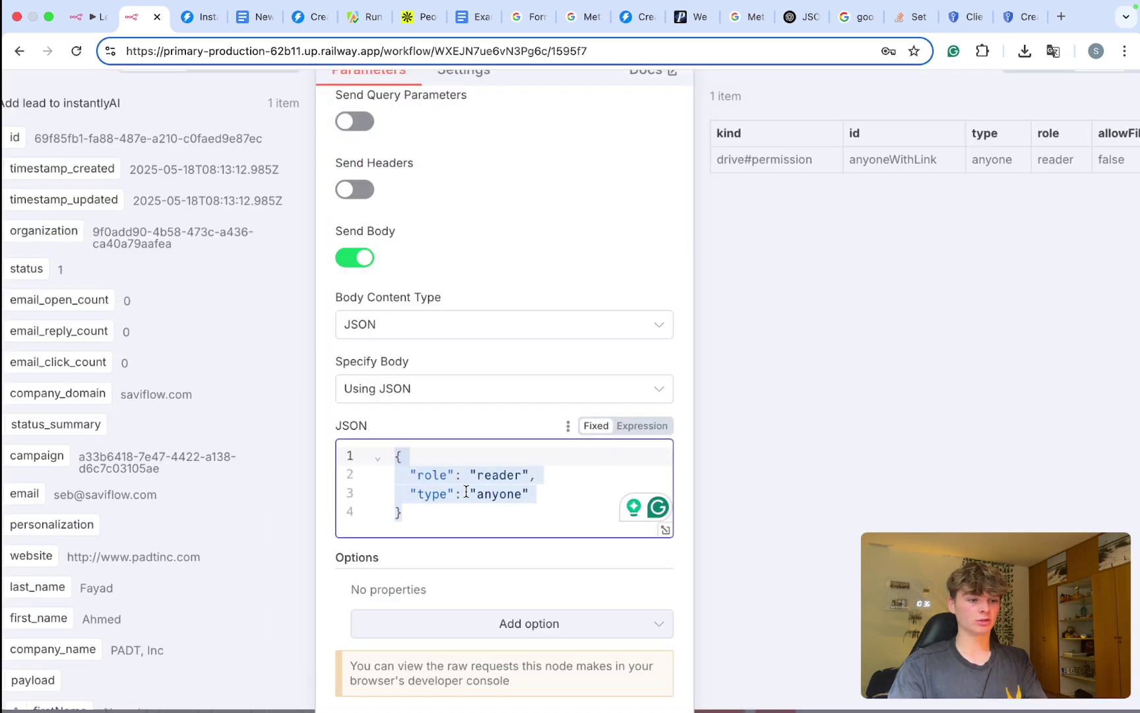
{"action": "scroll", "coordinate": [465, 491], "scroll_direction": "up", "scroll_amount": 2}
{"action": "left_click", "coordinate": [520, 467]}
{"action": "double_click", "coordinate": [419, 468]}
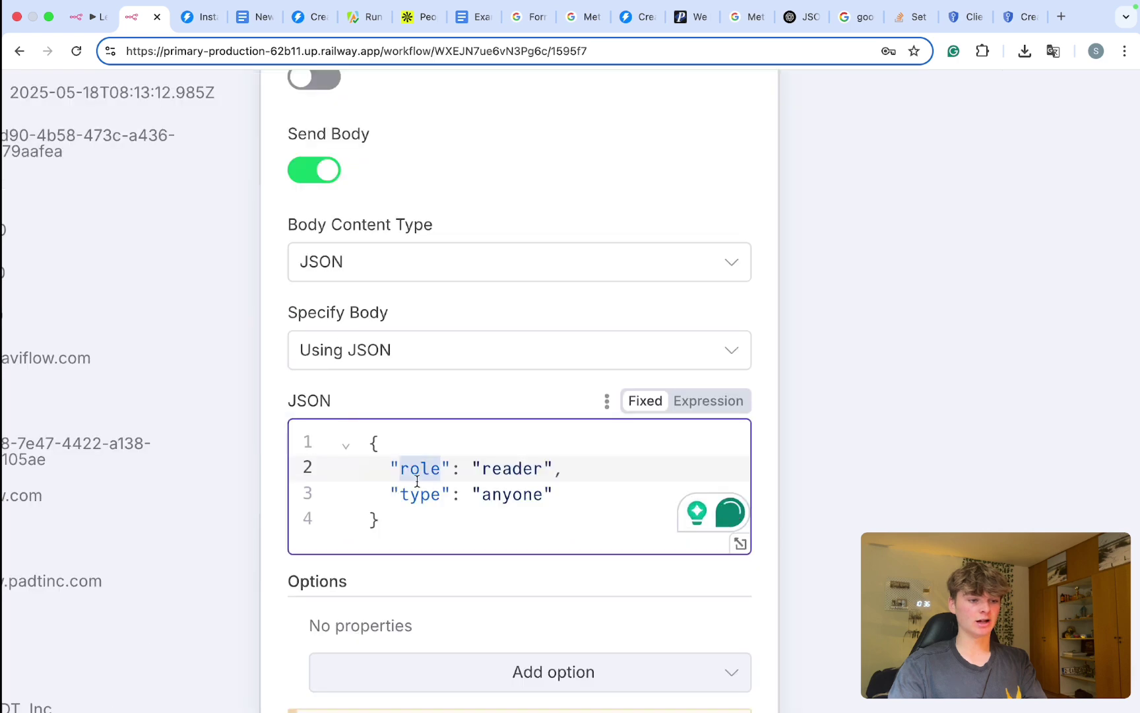
{"action": "double_click", "coordinate": [512, 494]}
{"action": "double_click", "coordinate": [509, 467]}
{"action": "left_click", "coordinate": [501, 473]}
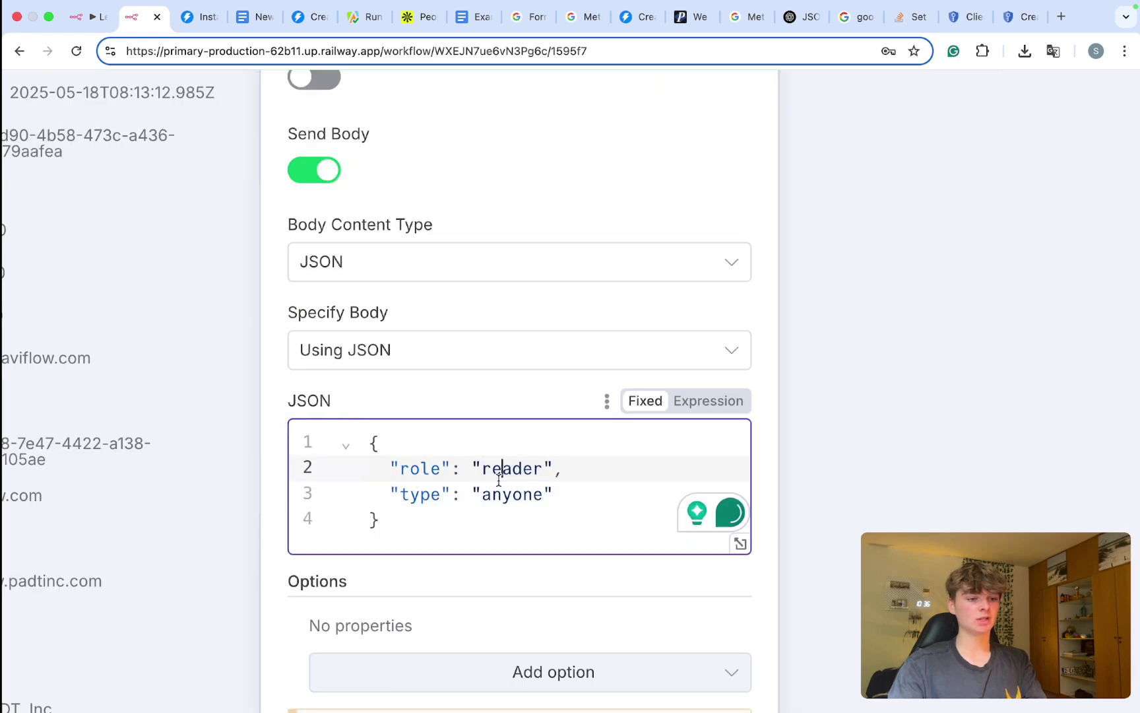
{"action": "triple_click", "coordinate": [502, 472]}
{"action": "left_click", "coordinate": [510, 471]}
{"action": "double_click", "coordinate": [511, 471]}
{"action": "scroll", "coordinate": [511, 471], "scroll_direction": "down", "scroll_amount": 5}
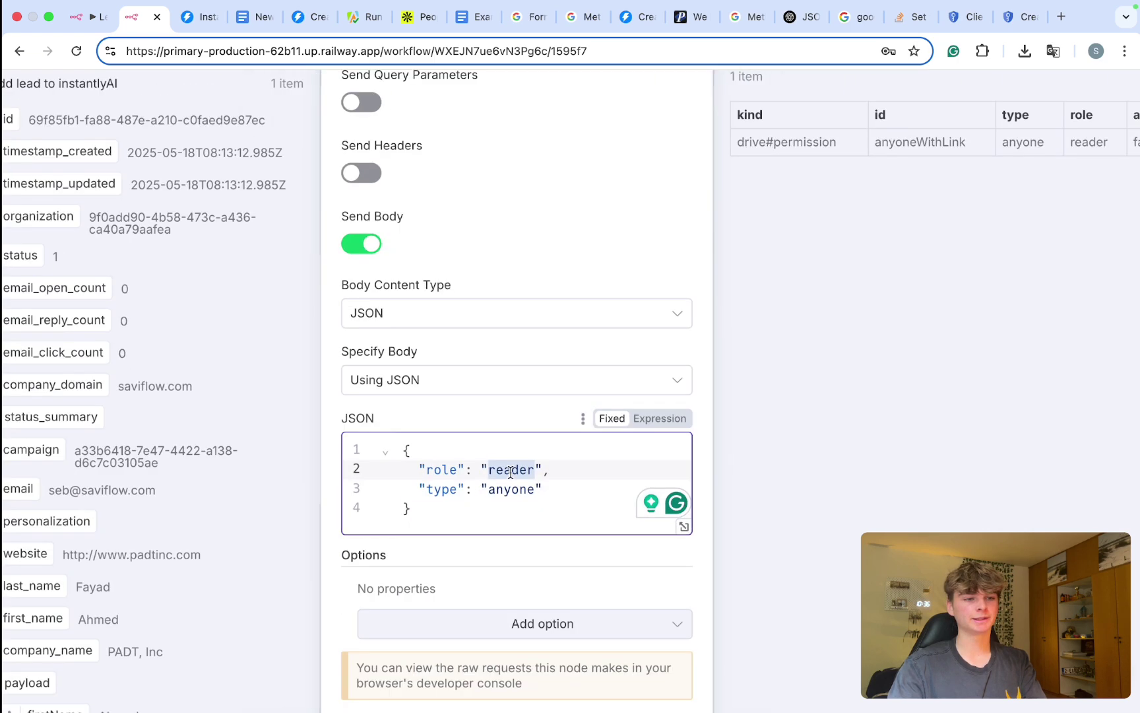
Step: Close HTTP Request4 and open sharing settings of the Newsletter for Ahmed document
{"action": "left_click", "coordinate": [701, 90]}
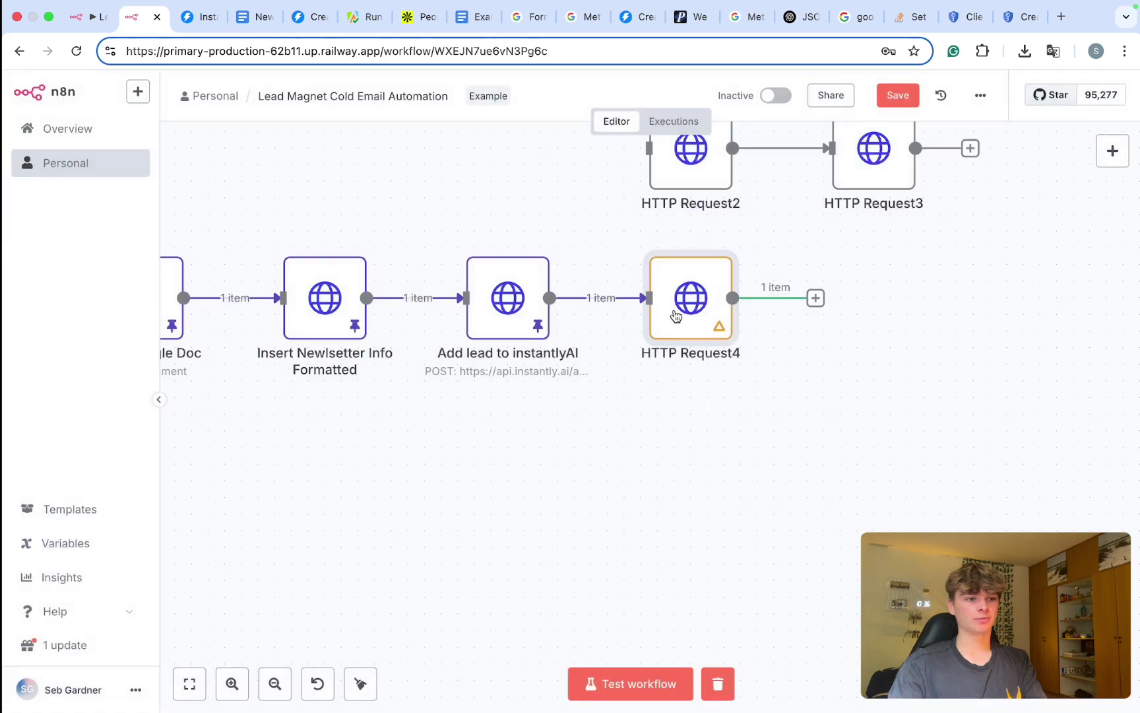
{"action": "scroll", "coordinate": [589, 422], "scroll_direction": "down", "scroll_amount": 5}
{"action": "scroll", "coordinate": [590, 422], "scroll_direction": "up", "scroll_amount": 3}
{"action": "scroll", "coordinate": [589, 421], "scroll_direction": "left", "scroll_amount": 5}
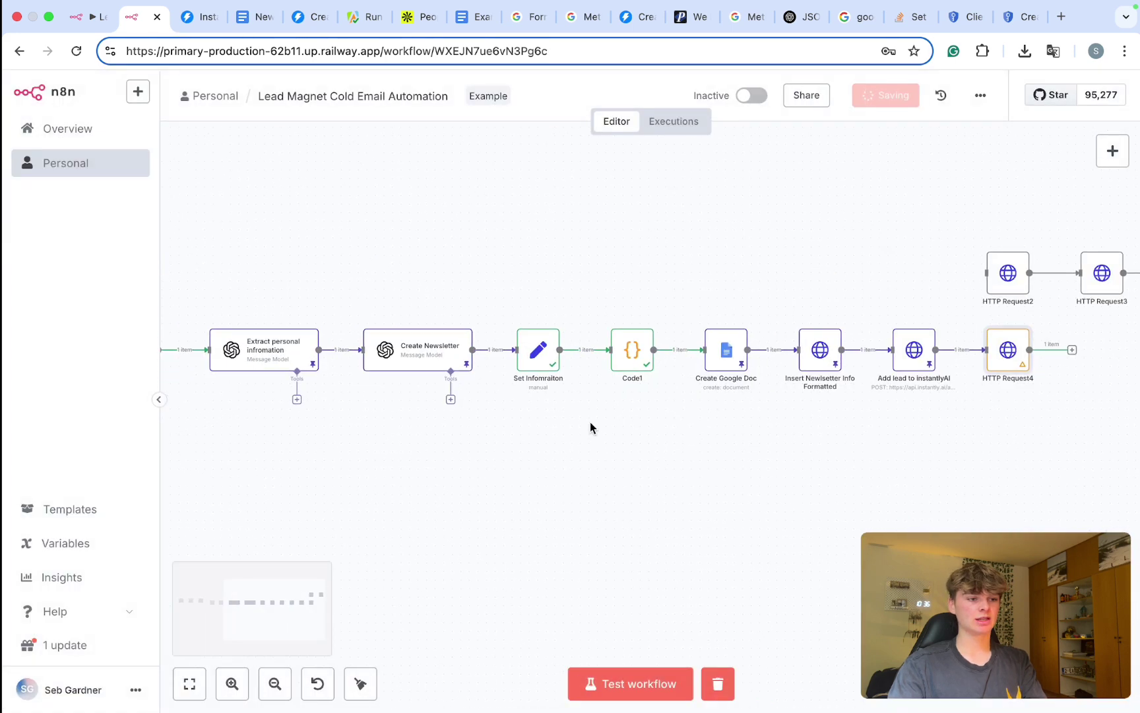
{"action": "left_click", "coordinate": [254, 17]}
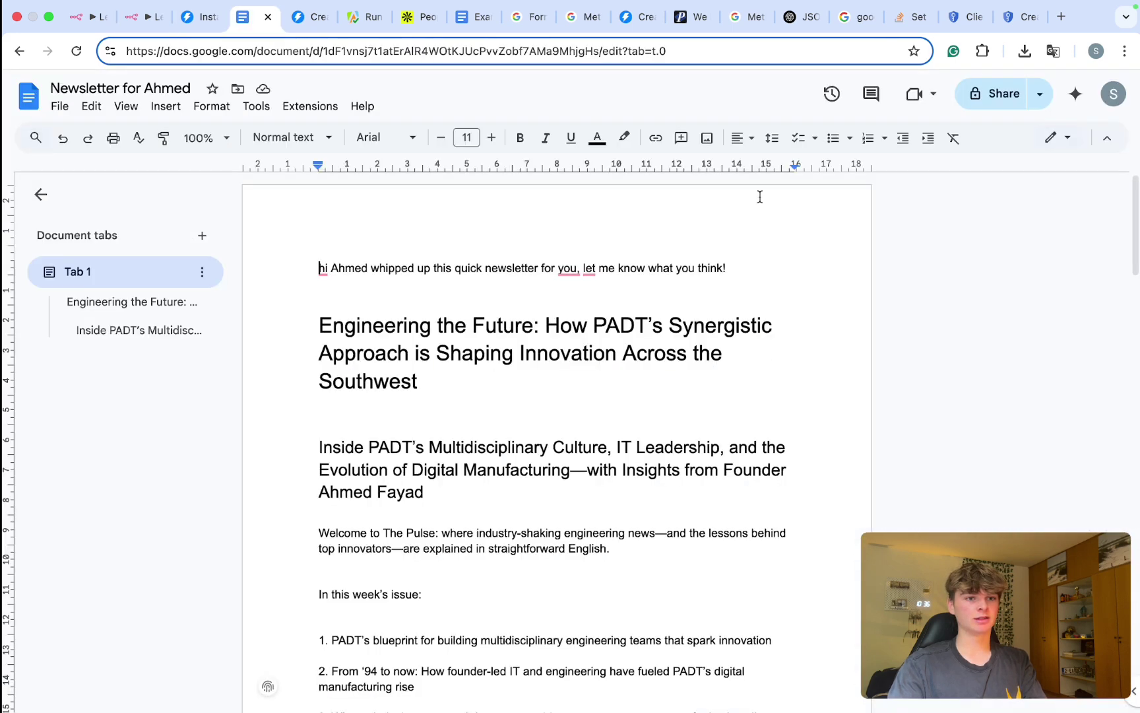
{"action": "left_click", "coordinate": [977, 104]}
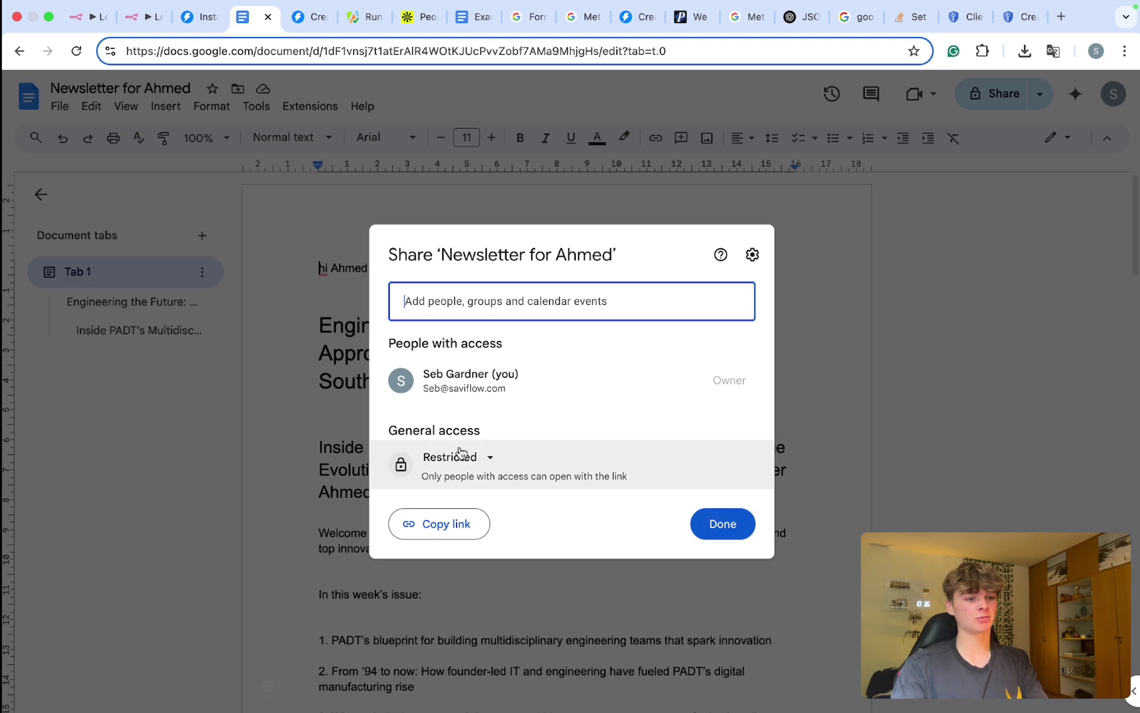
Step: Close the document's sharing settings and glance at the running n8n workflow
{"action": "key", "text": "Escape"}
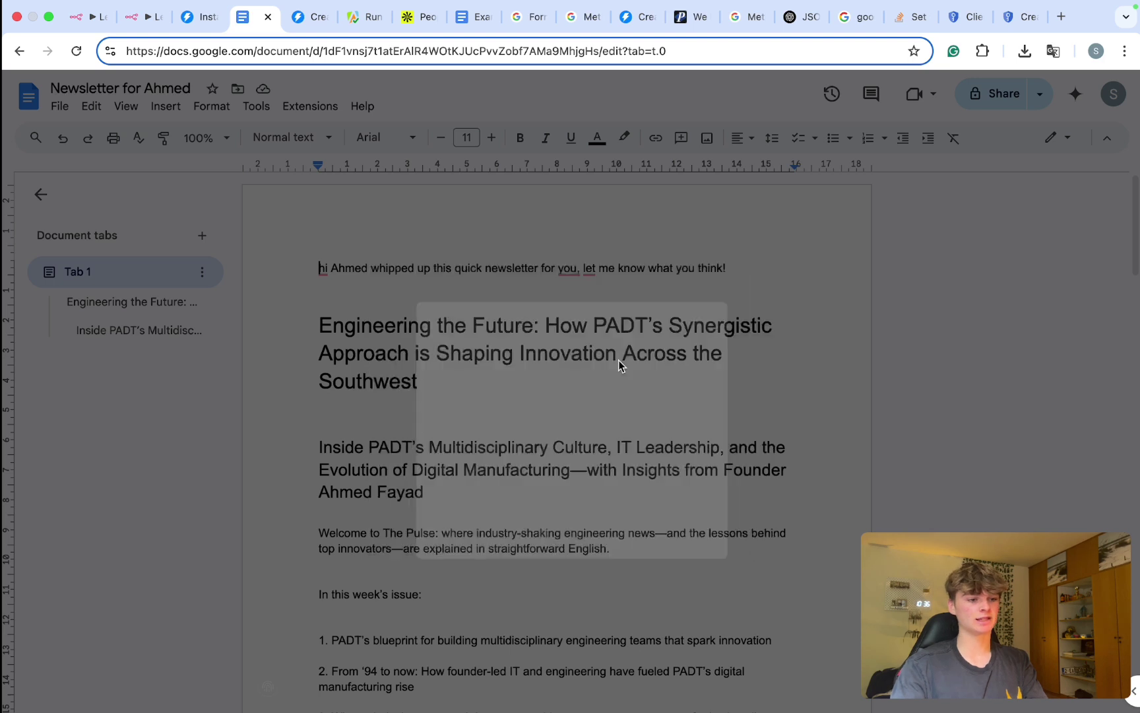
{"action": "key", "text": "super+2"}
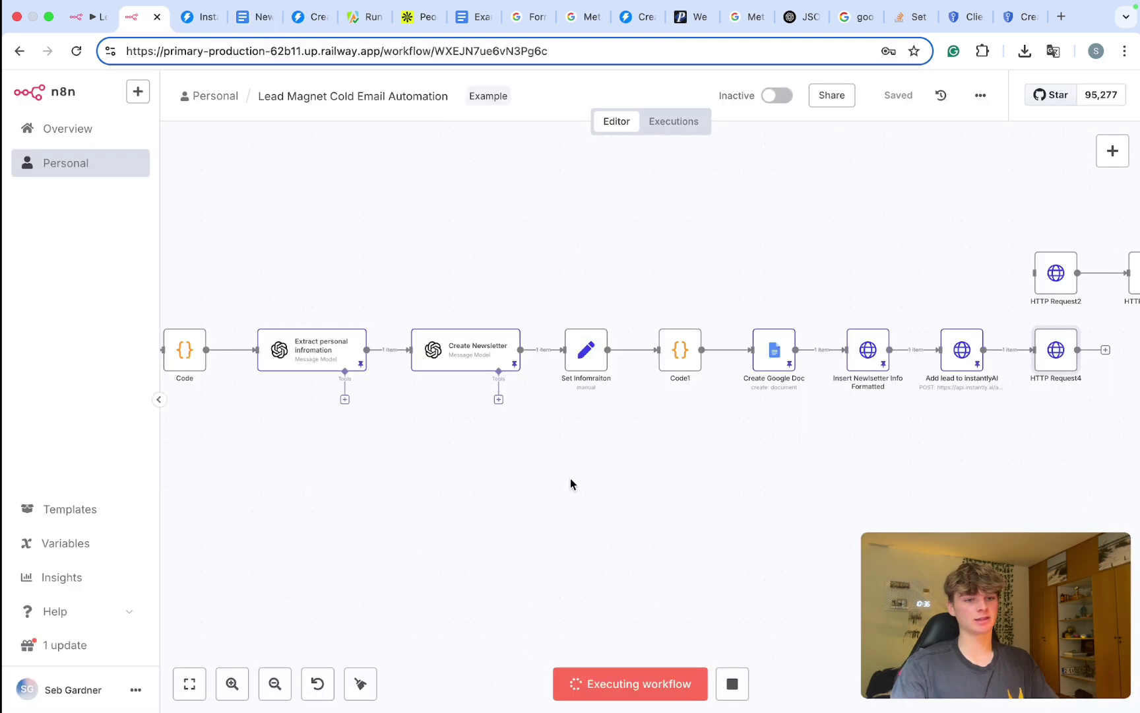
{"action": "scroll", "coordinate": [570, 478], "scroll_direction": "down", "scroll_amount": 2}
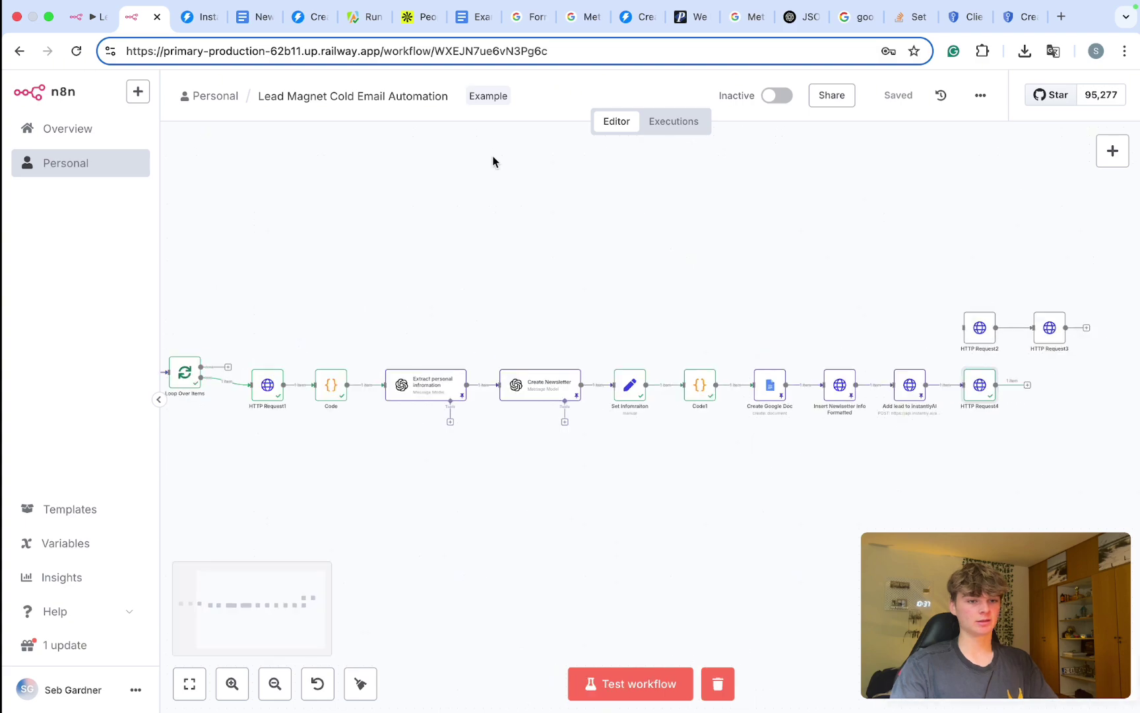
Step: Confirm the newsletter's link access stays Viewer, then return to the n8n workflow
{"action": "left_click", "coordinate": [257, 17]}
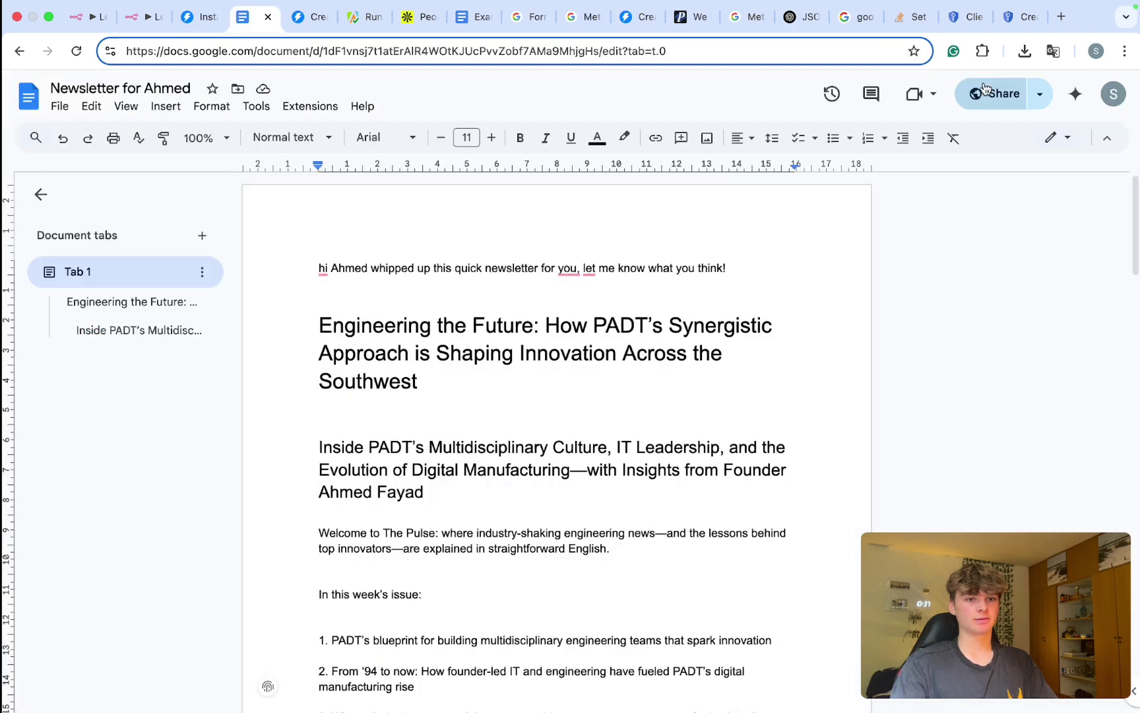
{"action": "left_click", "coordinate": [985, 90]}
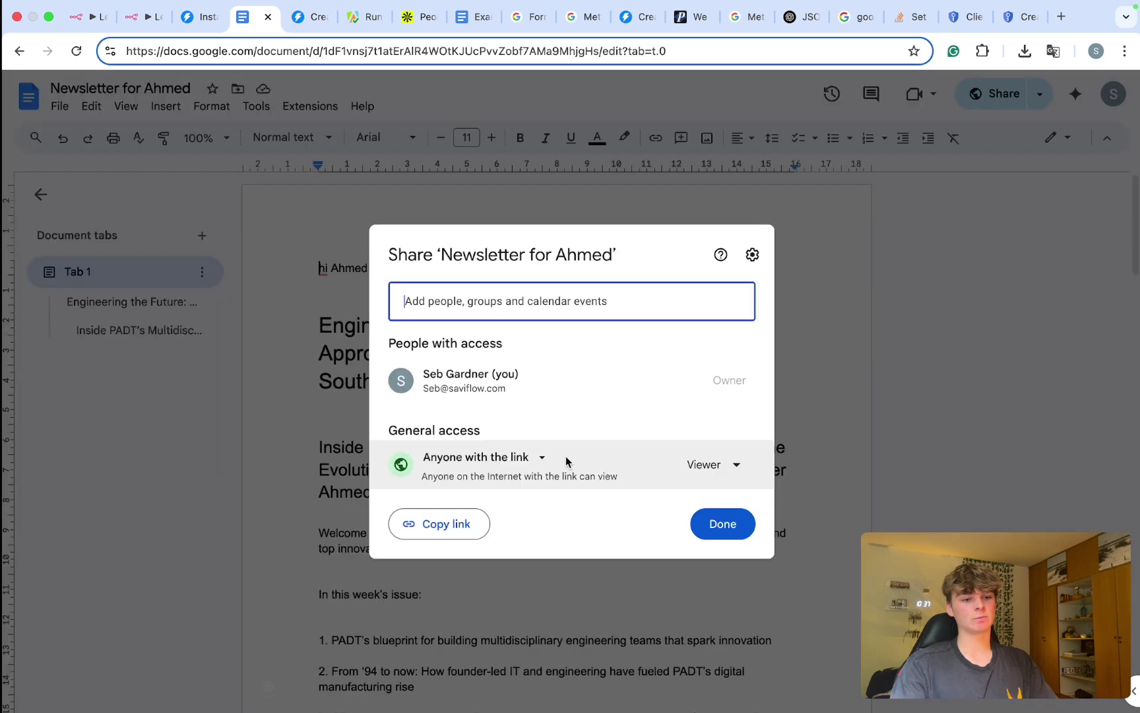
{"action": "key", "text": "Escape"}
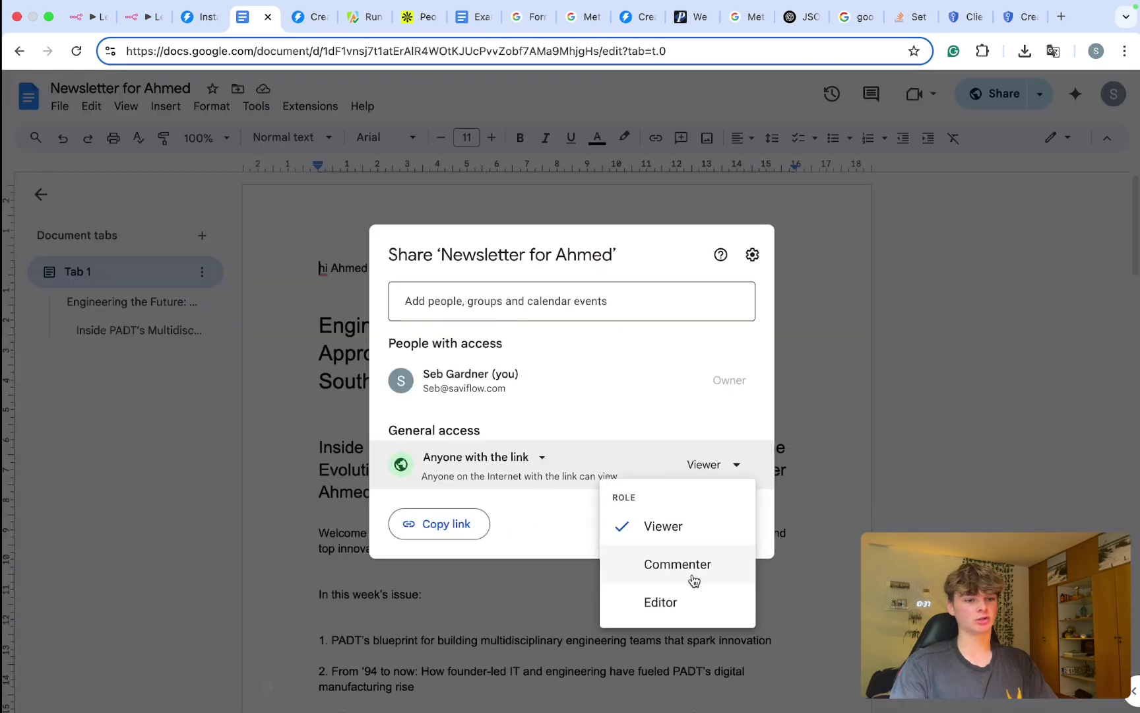
{"action": "left_click", "coordinate": [576, 547]}
{"action": "key", "text": "Escape"}
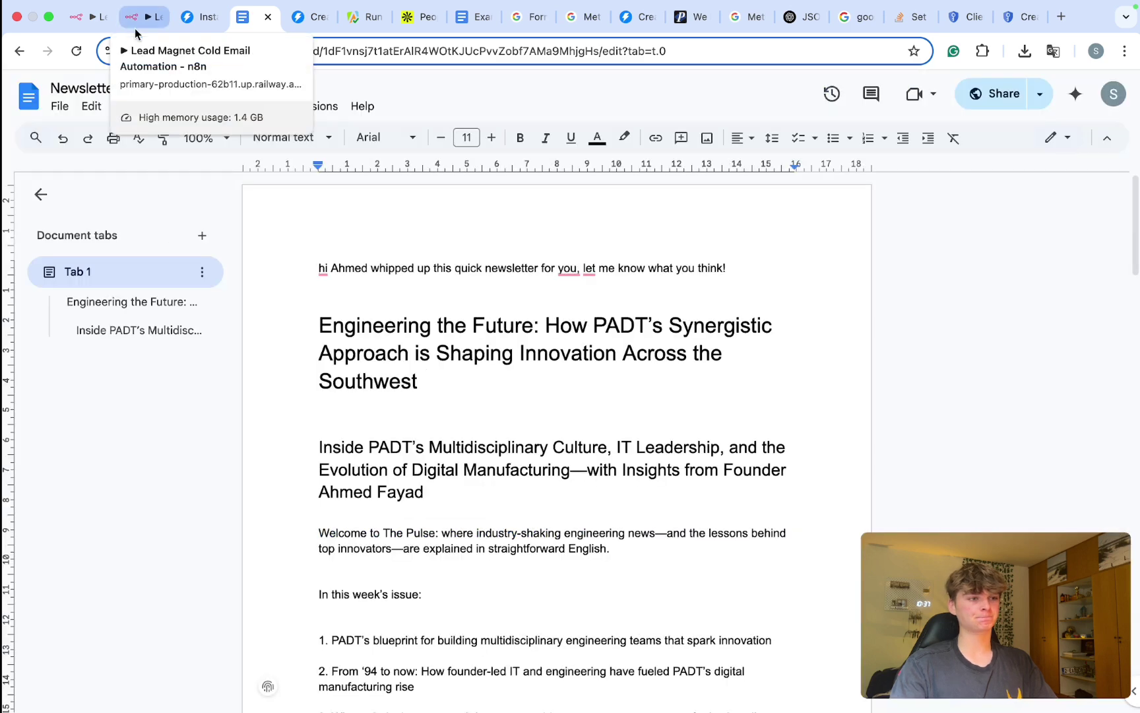
{"action": "left_click", "coordinate": [135, 32]}
Step: Delete the HTTP Request2 and HTTP Request3 nodes from the chain's end
{"action": "scroll", "coordinate": [483, 378], "scroll_direction": "left", "scroll_amount": 3}
{"action": "scroll", "coordinate": [483, 377], "scroll_direction": "down", "scroll_amount": 2}
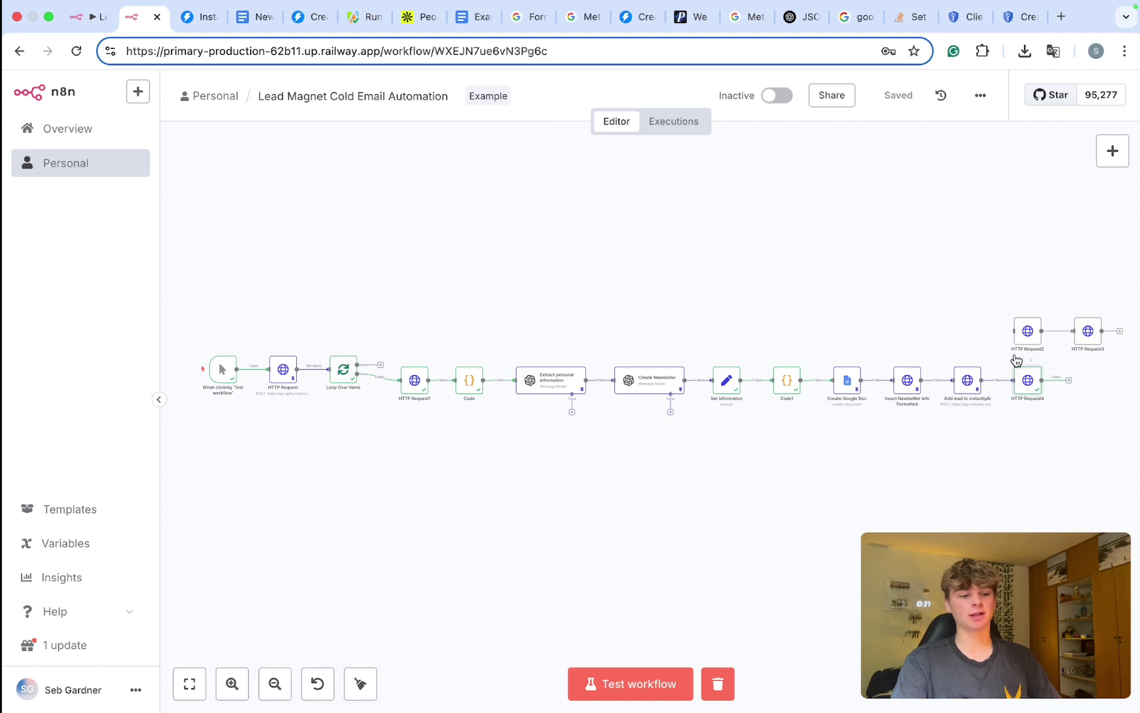
{"action": "left_click_drag", "start_coordinate": [959, 240], "coordinate": [1130, 351]}
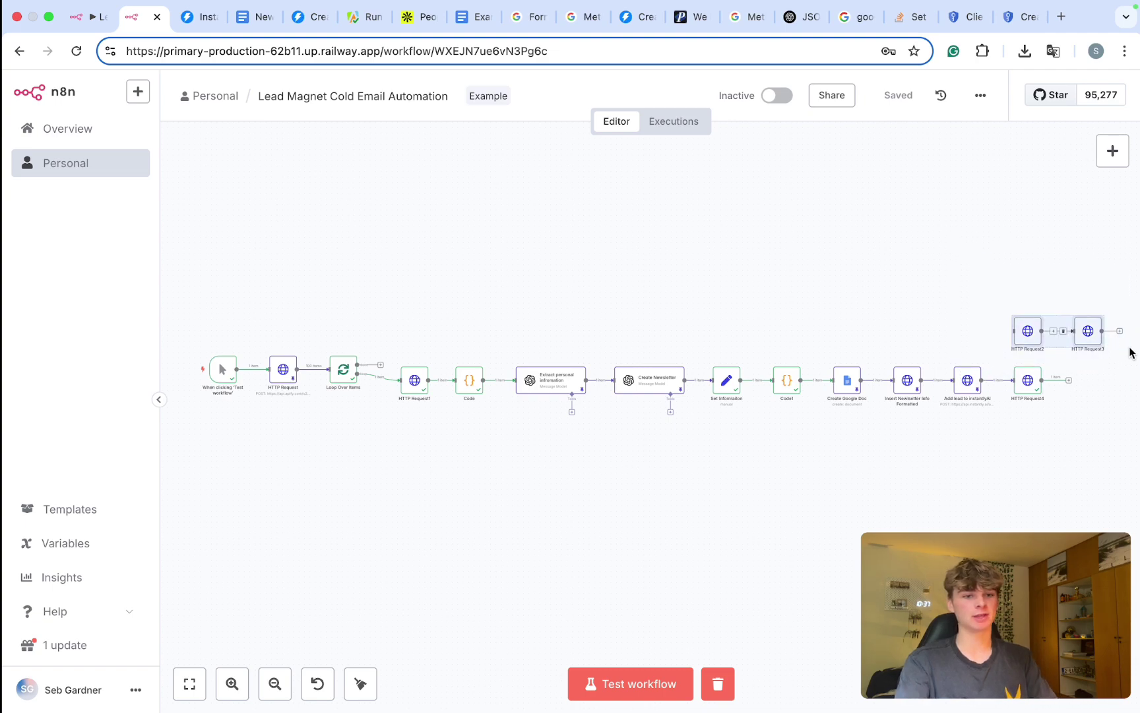
{"action": "key", "text": "Delete"}
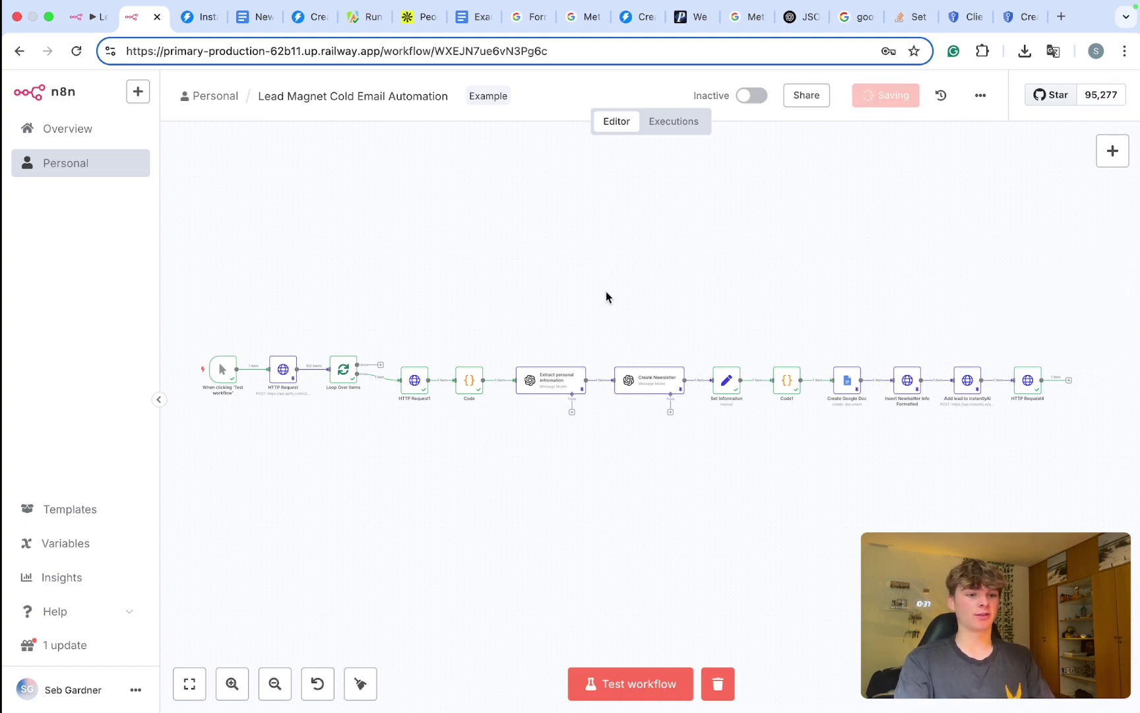
Step: Wire HTTP Request4's output back into Loop Over Items and save the workflow
{"action": "left_click_drag", "start_coordinate": [1070, 382], "coordinate": [418, 474]}
{"action": "left_click_drag", "start_coordinate": [327, 394], "coordinate": [330, 384]}
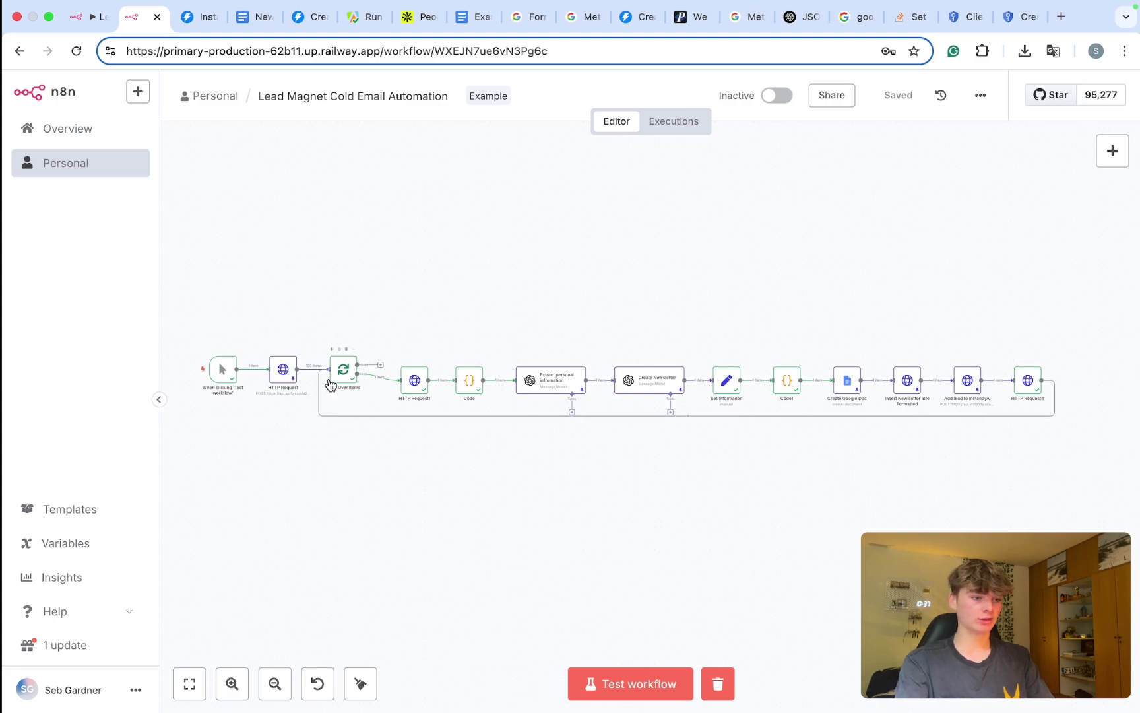
{"action": "scroll", "coordinate": [331, 387], "scroll_direction": "up", "scroll_amount": 5}
{"action": "scroll", "coordinate": [465, 417], "scroll_direction": "down", "scroll_amount": 5}
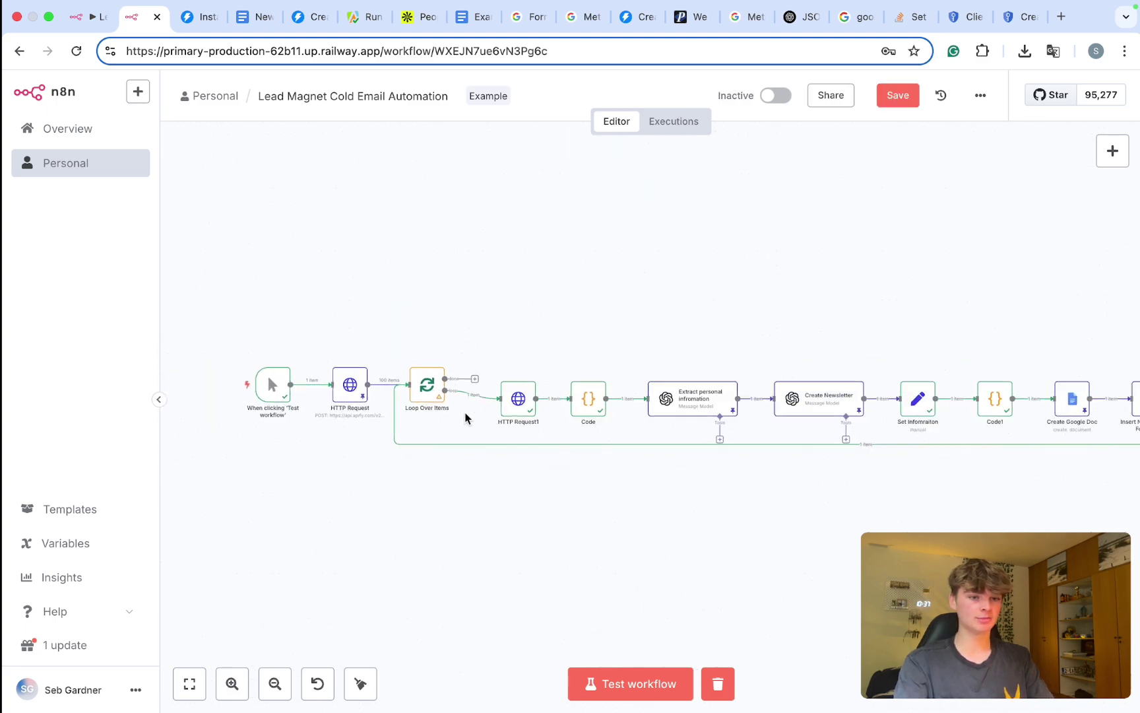
{"action": "scroll", "coordinate": [466, 417], "scroll_direction": "down", "scroll_amount": 2}
{"action": "scroll", "coordinate": [467, 422], "scroll_direction": "right", "scroll_amount": 3}
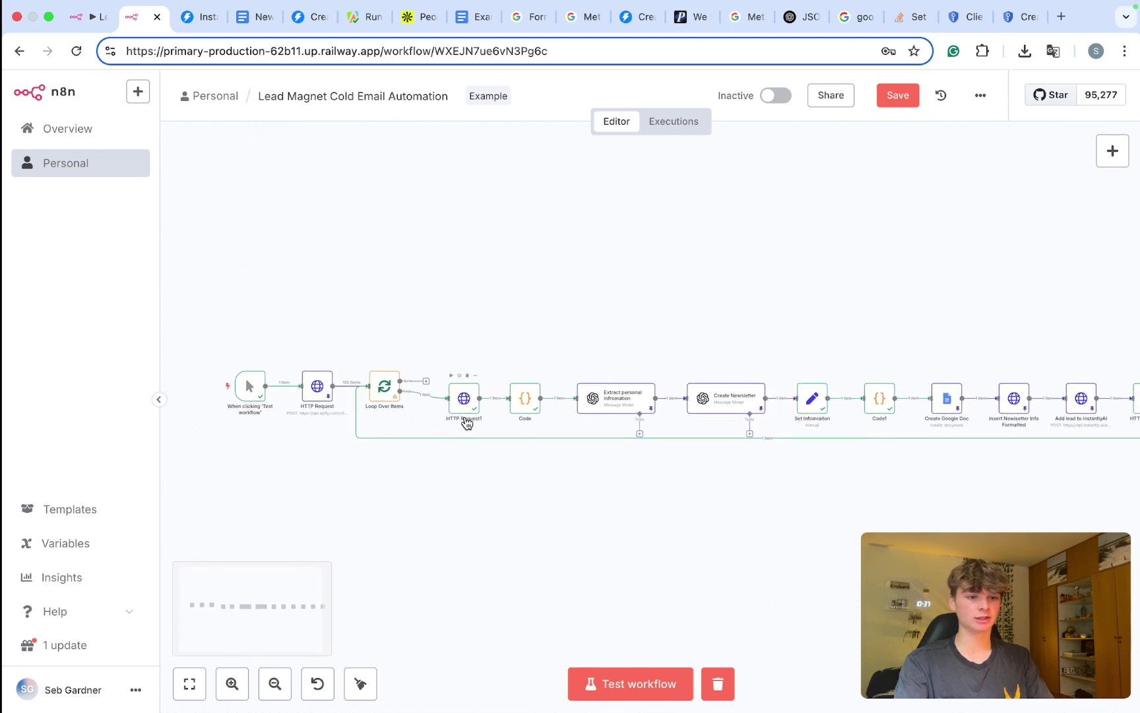
{"action": "key", "text": "super+s"}
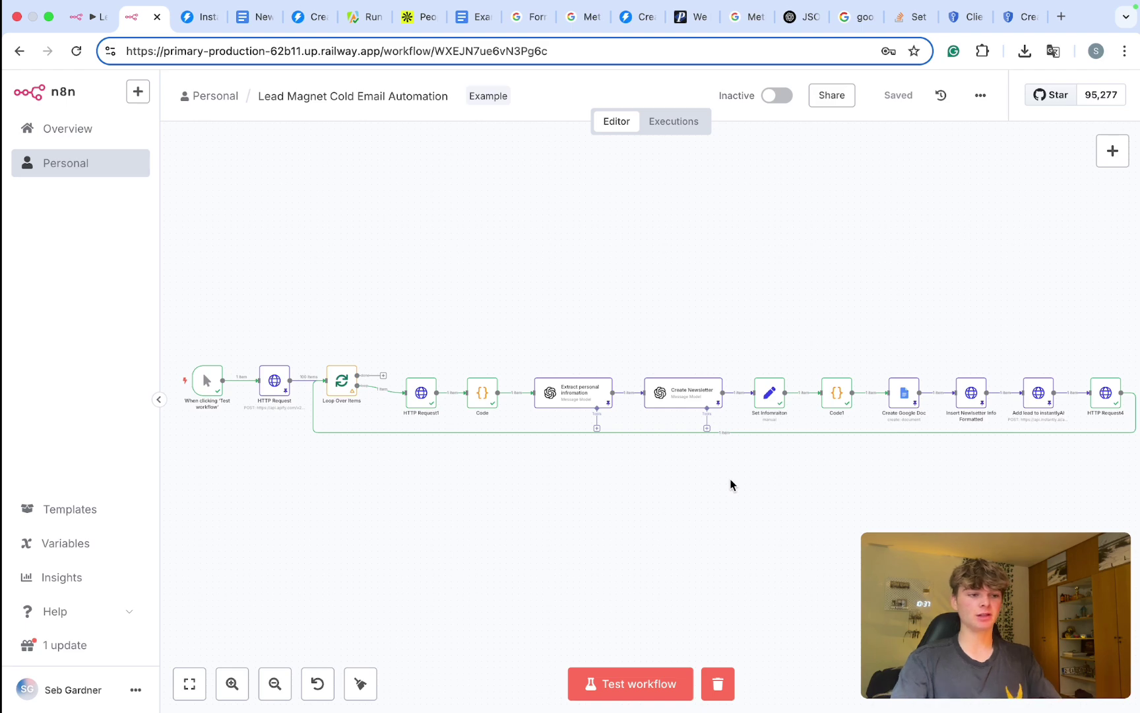
Step: Move the manual trigger node further left on the canvas
{"action": "scroll", "coordinate": [668, 478], "scroll_direction": "left", "scroll_amount": 3}
{"action": "scroll", "coordinate": [360, 461], "scroll_direction": "up", "scroll_amount": 8}
{"action": "scroll", "coordinate": [552, 216], "scroll_direction": "up", "scroll_amount": 3}
{"action": "left_click_drag", "start_coordinate": [302, 257], "coordinate": [136, 256]}
{"action": "scroll", "coordinate": [415, 265], "scroll_direction": "left", "scroll_amount": 2}
{"action": "scroll", "coordinate": [415, 264], "scroll_direction": "up", "scroll_amount": 1}
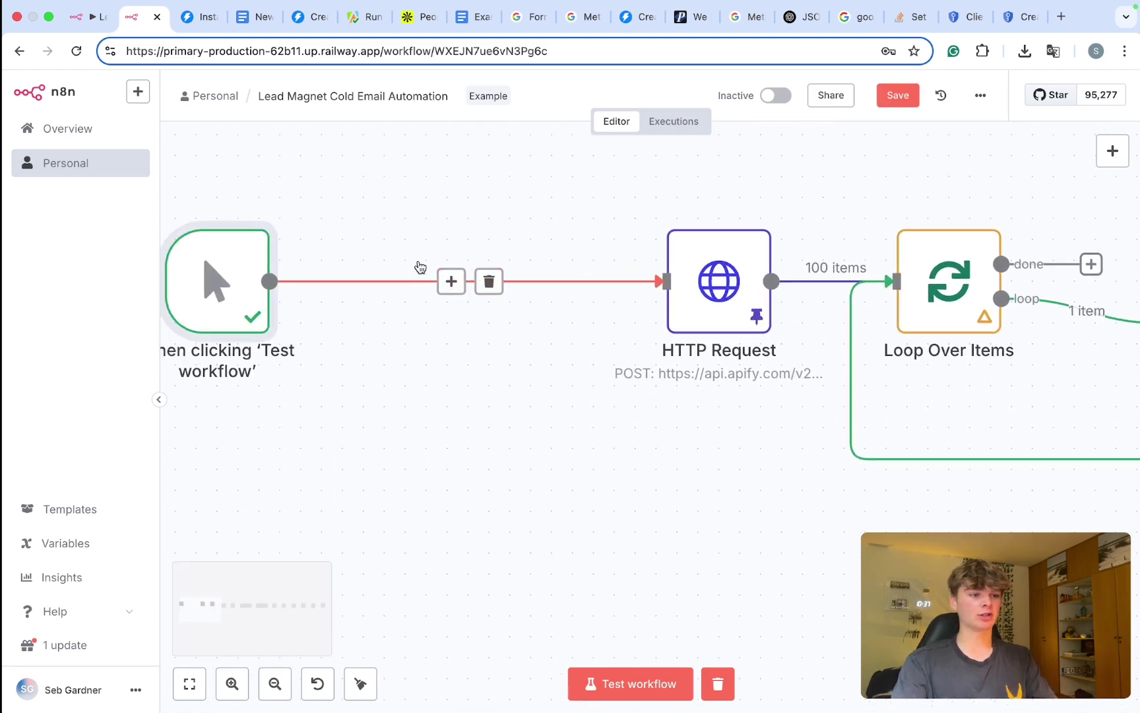
Step: Add a Typeform Trigger node after the trigger, then delete it again
{"action": "left_click", "coordinate": [452, 281]}
{"action": "type", "text": "type"}
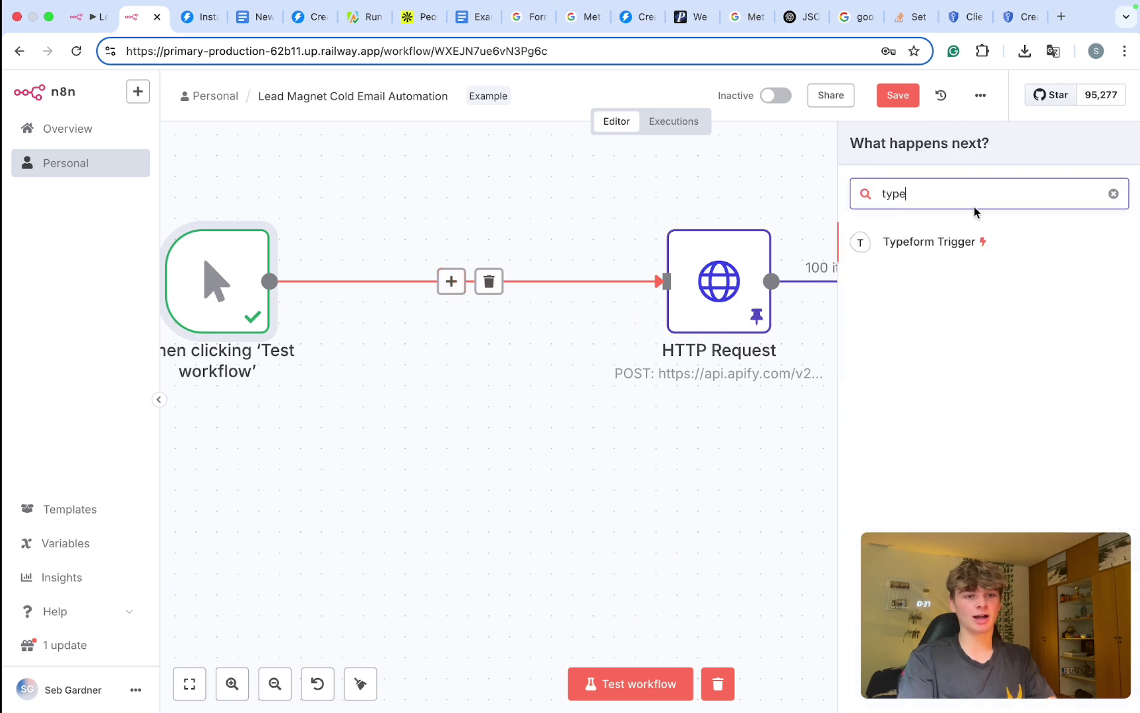
{"action": "left_click", "coordinate": [950, 242]}
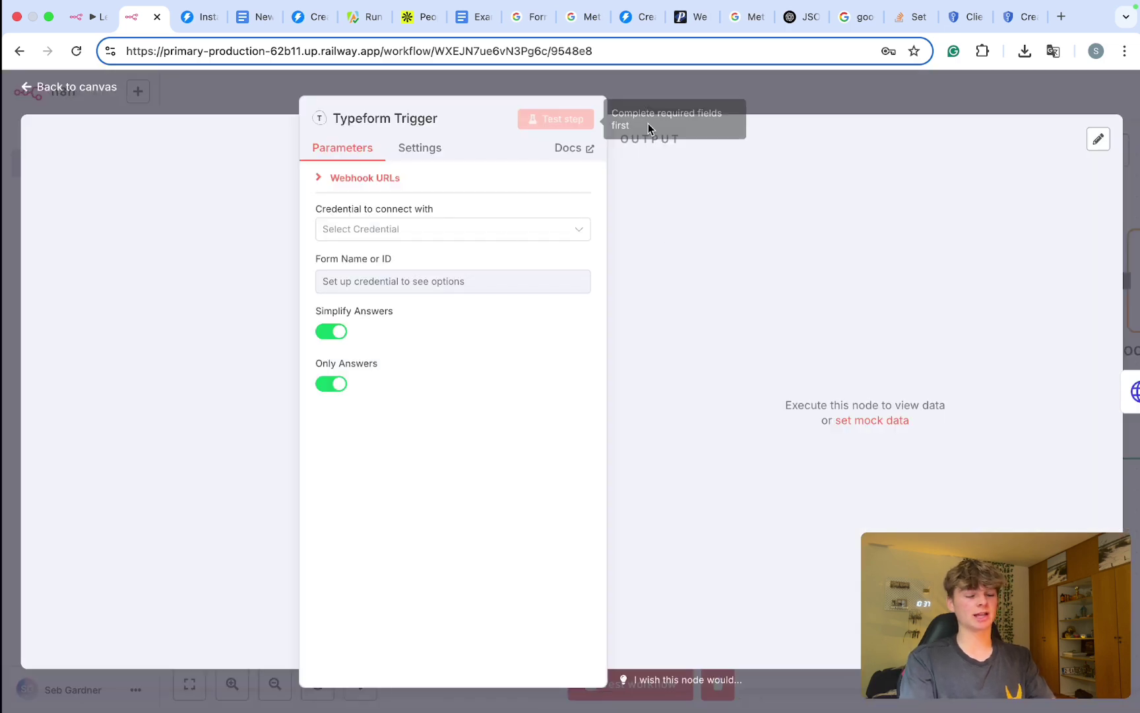
{"action": "left_click", "coordinate": [666, 100]}
{"action": "left_click", "coordinate": [459, 202]}
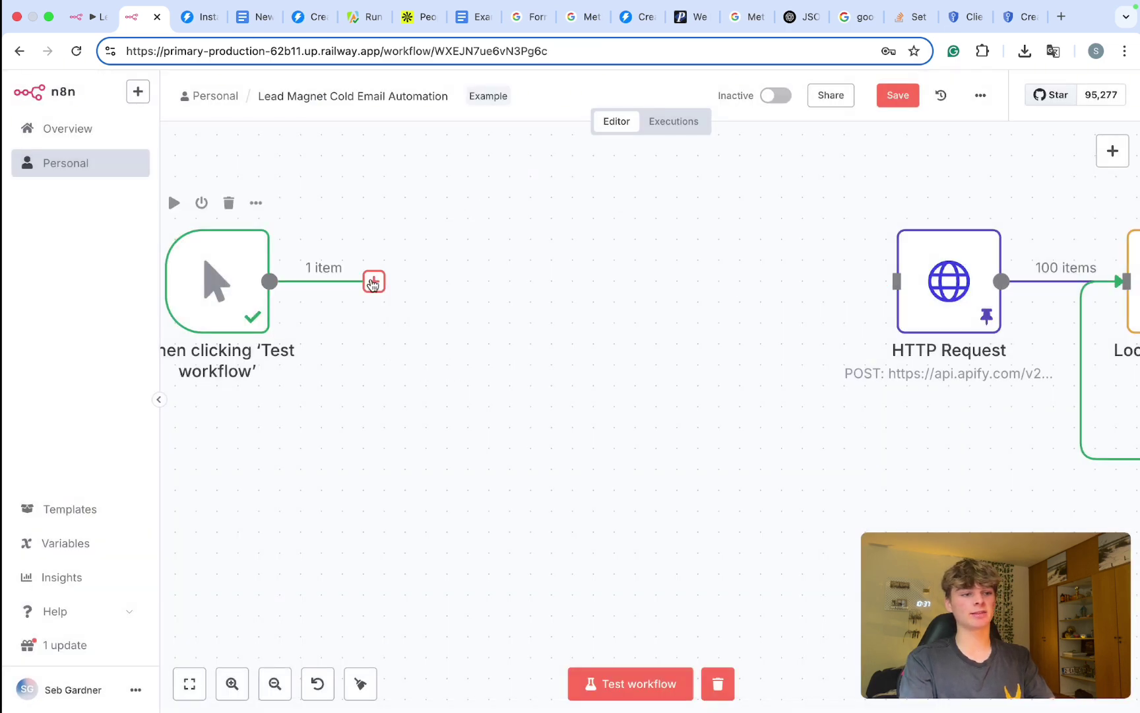
Step: Place the manual trigger right beside HTTP Request and save the workflow
{"action": "left_click_drag", "start_coordinate": [223, 286], "coordinate": [683, 286]}
{"action": "key", "text": "super+s"}
{"action": "scroll", "coordinate": [754, 407], "scroll_direction": "right", "scroll_amount": 5}
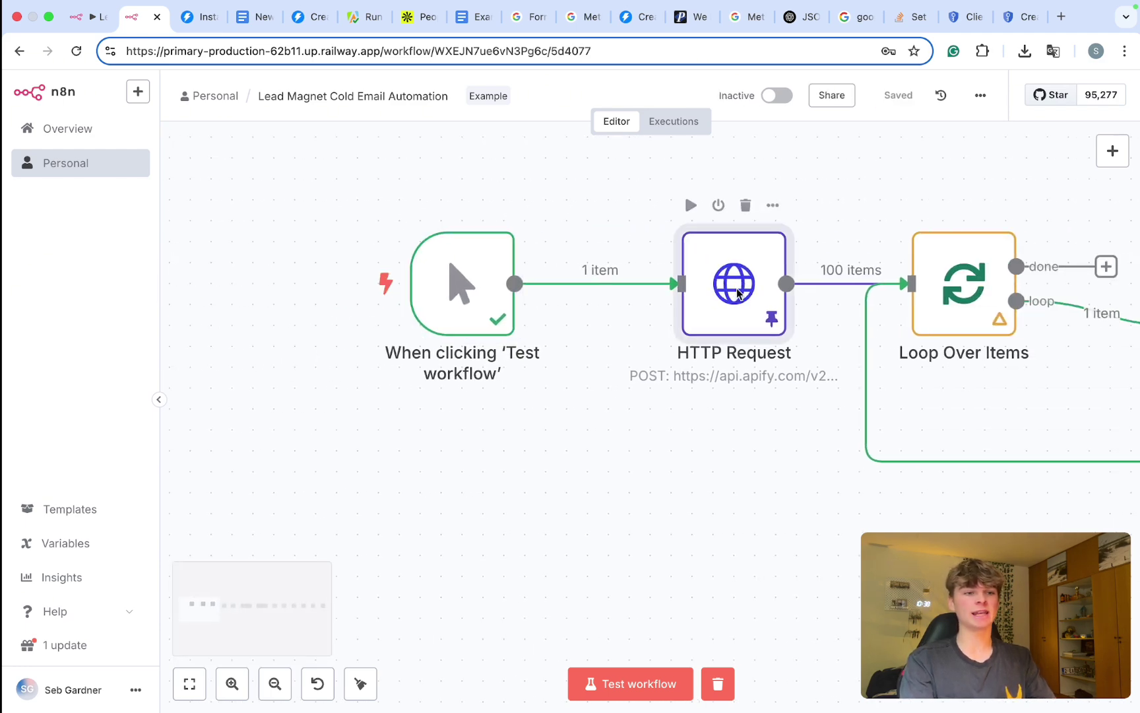
Step: Rename the HTTP Request node to 'Scrape leads using Apify'
{"action": "double_click", "coordinate": [737, 293]}
{"action": "scroll", "coordinate": [483, 390], "scroll_direction": "down", "scroll_amount": 5}
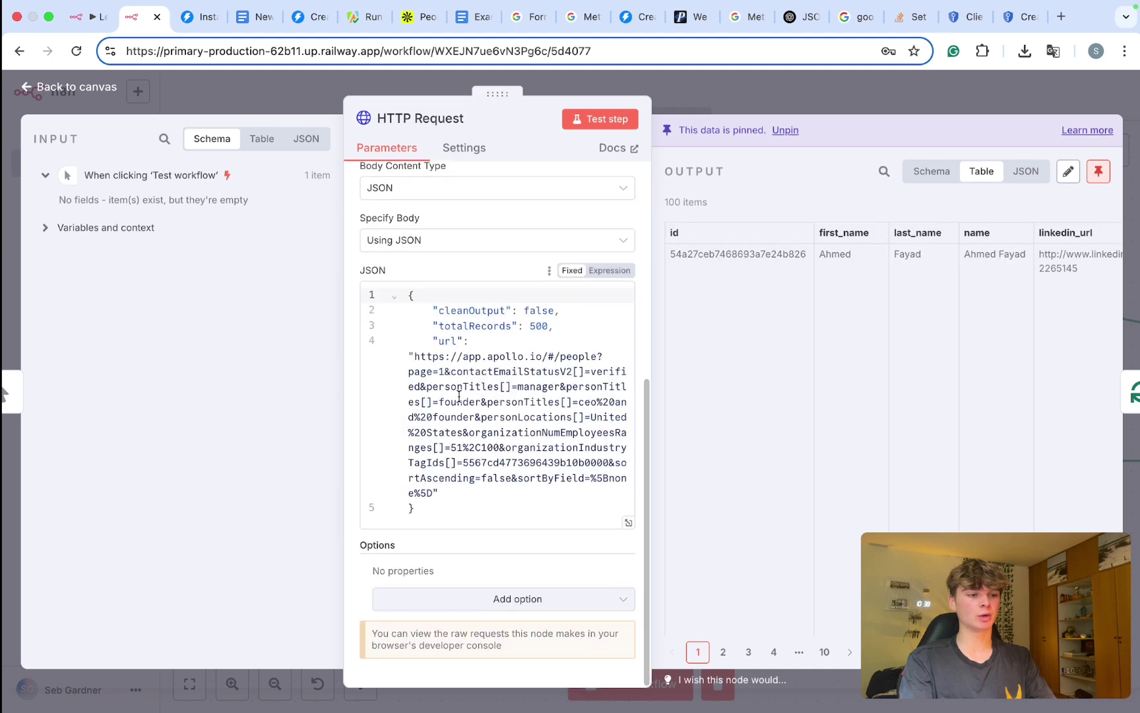
{"action": "triple_click", "coordinate": [435, 488]}
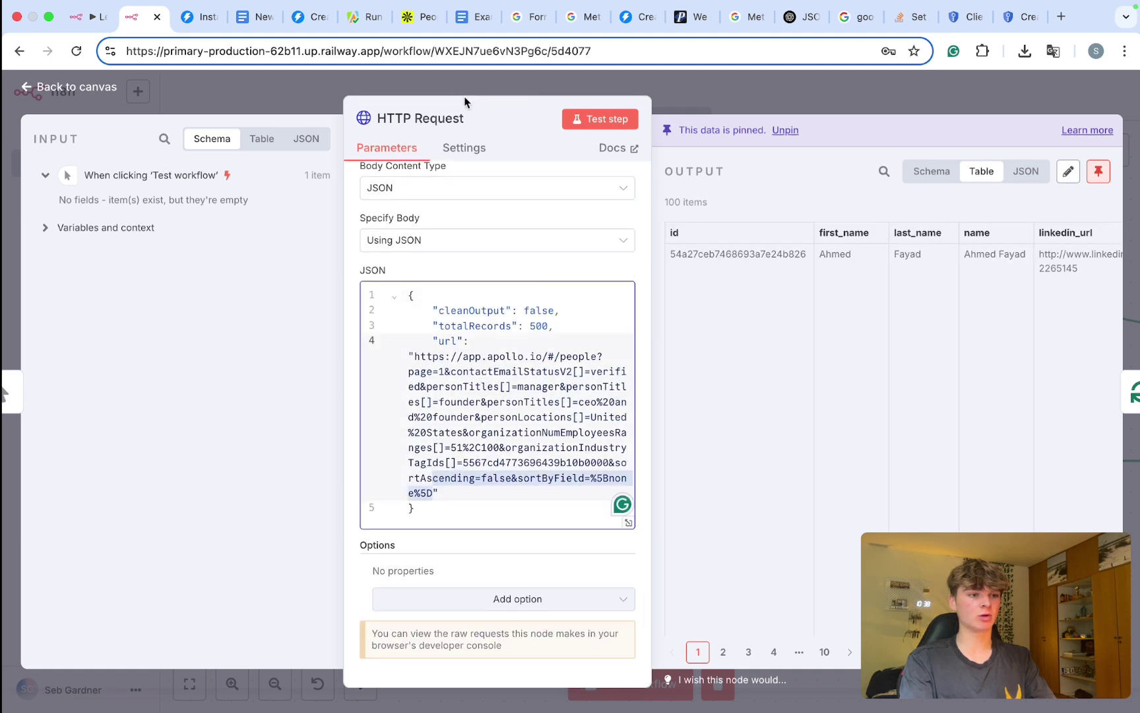
{"action": "left_click", "coordinate": [454, 128]}
{"action": "left_click", "coordinate": [454, 128]}
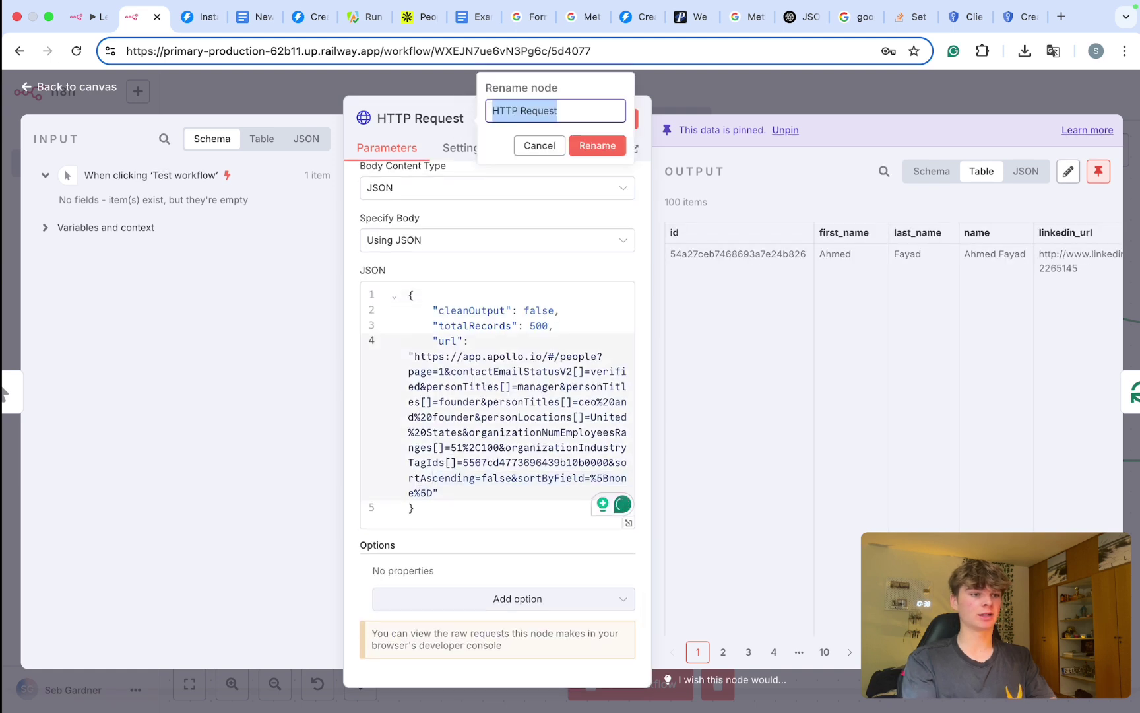
{"action": "type", "text": "Scrape leads using "}
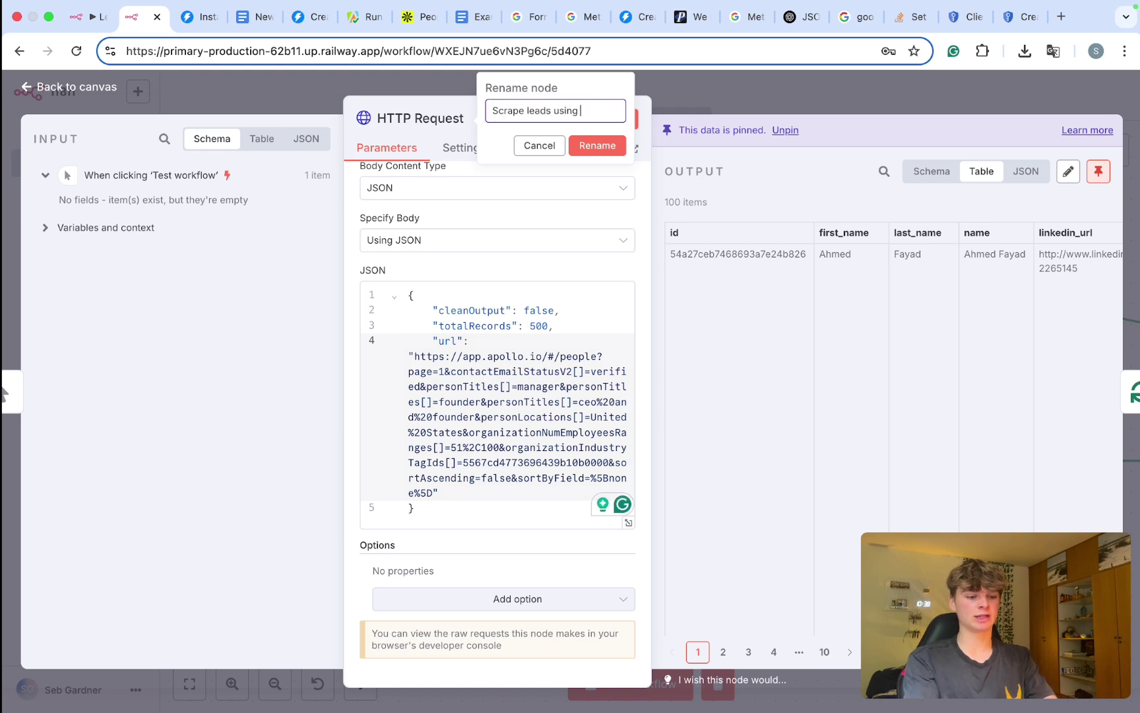
{"action": "type", "text": "Apify"}
{"action": "left_click", "coordinate": [598, 145]}
Step: Check the node's Apollo search URL and totalRecords value 500, then close it
{"action": "scroll", "coordinate": [446, 440], "scroll_direction": "down", "scroll_amount": 5}
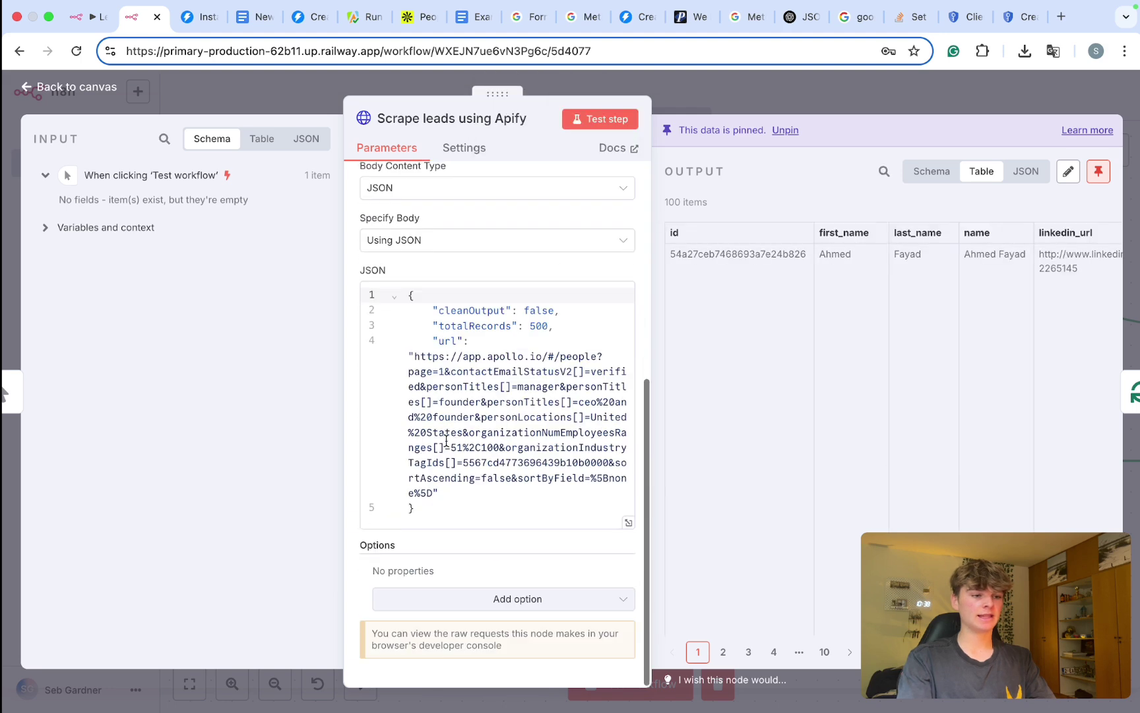
{"action": "left_click", "coordinate": [433, 489]}
{"action": "left_click_drag", "start_coordinate": [433, 490], "coordinate": [414, 355]}
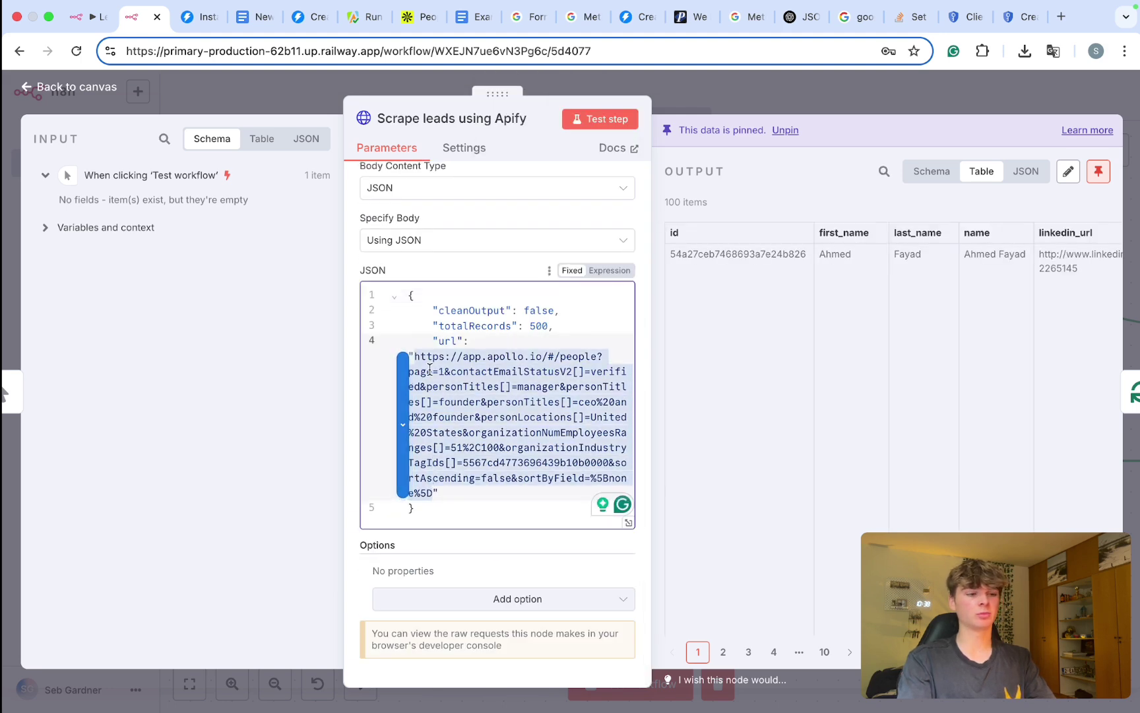
{"action": "left_click", "coordinate": [432, 371]}
{"action": "left_click_drag", "start_coordinate": [433, 494], "coordinate": [414, 357]}
{"action": "left_click", "coordinate": [538, 324]}
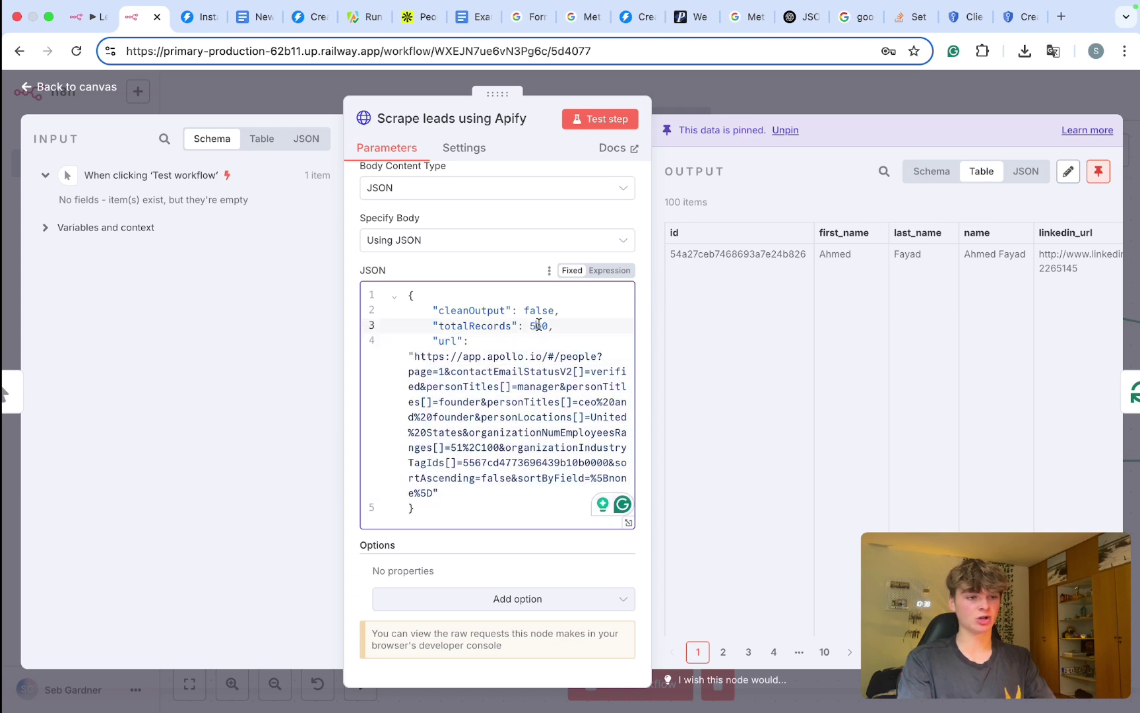
{"action": "double_click", "coordinate": [539, 325]}
{"action": "left_click", "coordinate": [539, 325]}
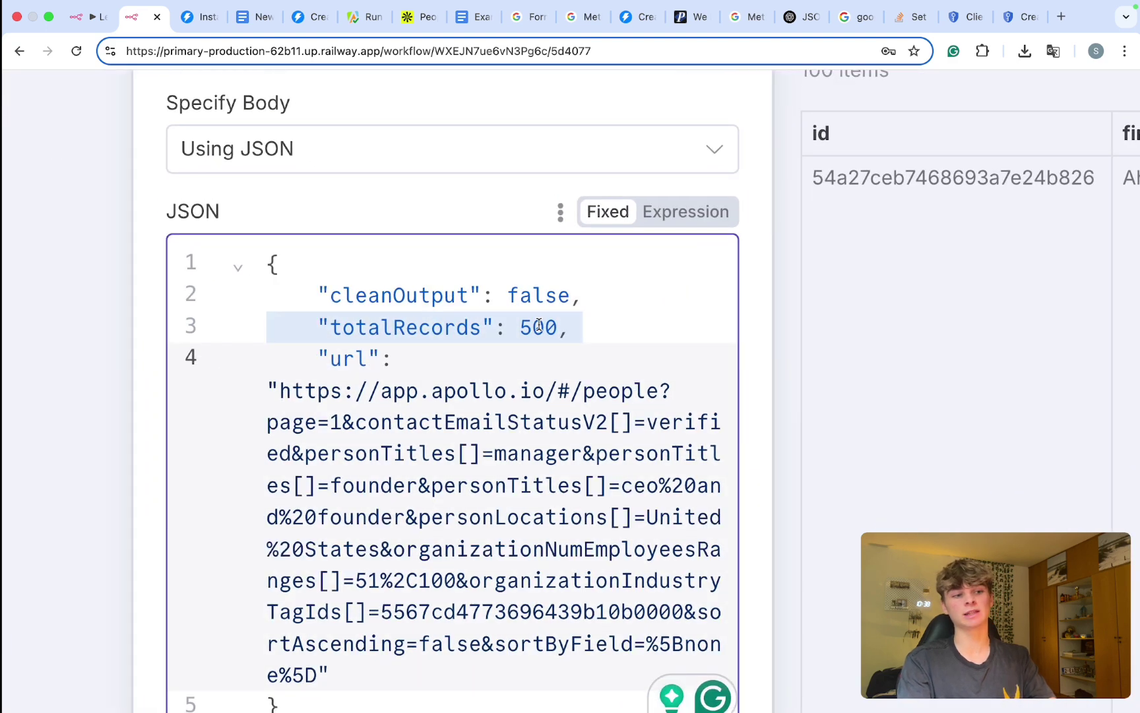
{"action": "left_click", "coordinate": [851, 92]}
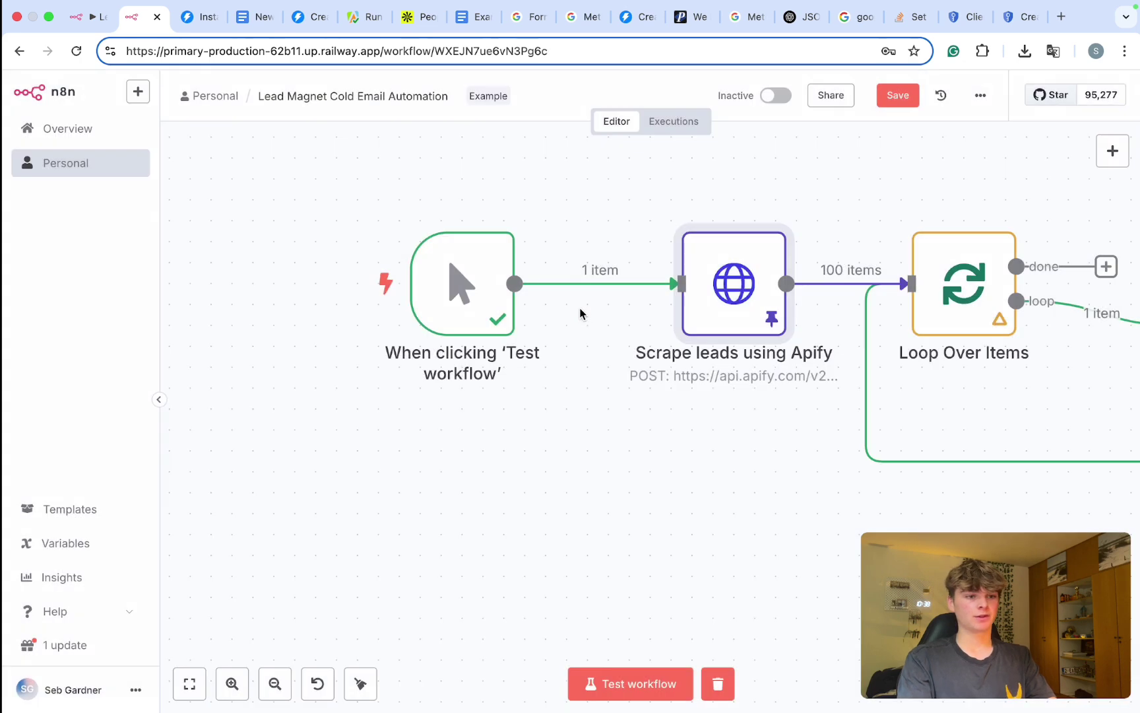
{"action": "scroll", "coordinate": [566, 374], "scroll_direction": "down", "scroll_amount": 5}
{"action": "scroll", "coordinate": [566, 374], "scroll_direction": "right", "scroll_amount": 5}
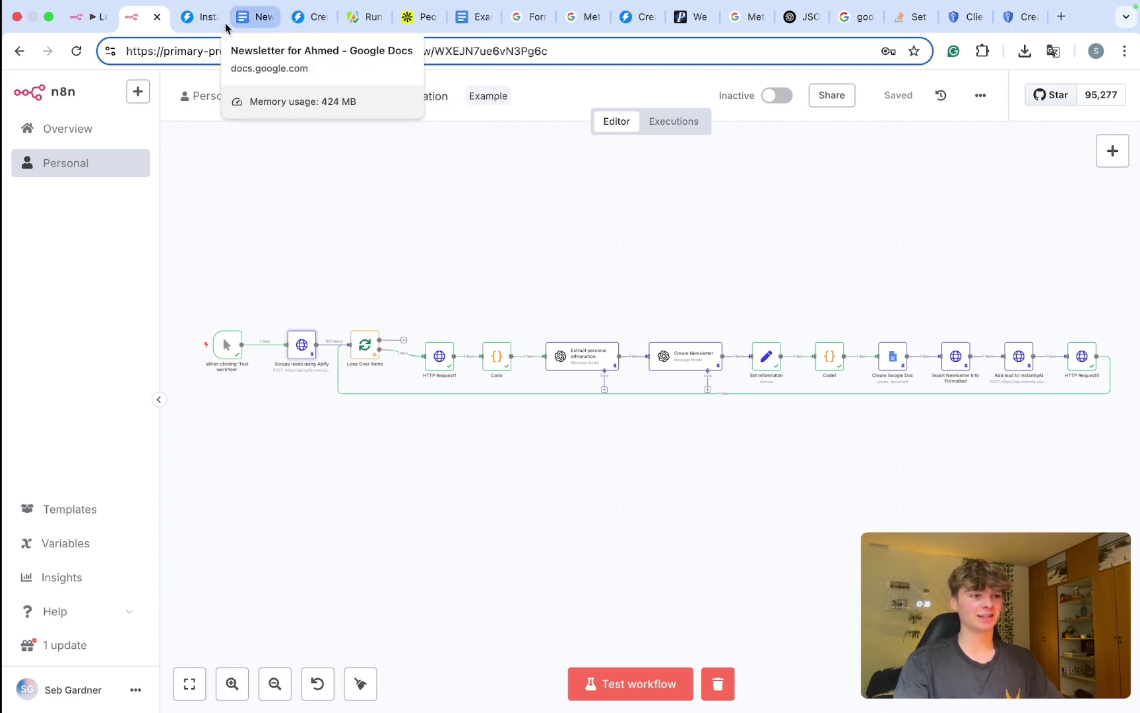
{"action": "left_click", "coordinate": [201, 20]}
{"action": "left_click", "coordinate": [451, 248]}
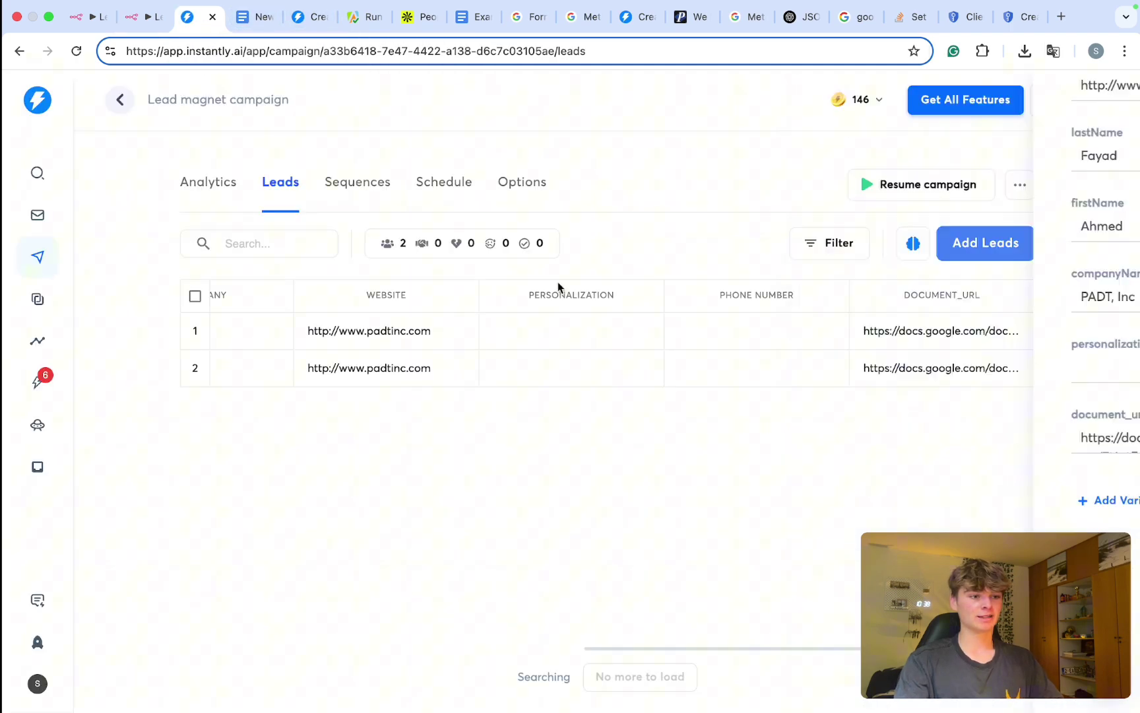
{"action": "left_click", "coordinate": [357, 197]}
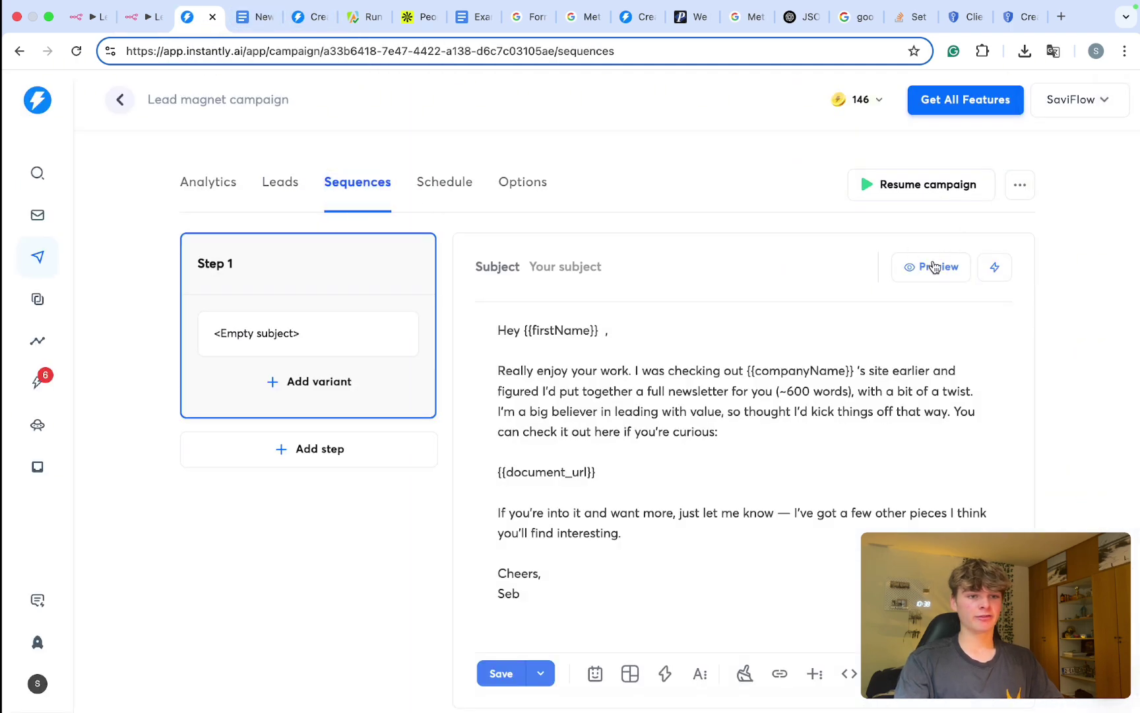
{"action": "left_click", "coordinate": [936, 261]}
{"action": "scroll", "coordinate": [547, 340], "scroll_direction": "down", "scroll_amount": 1}
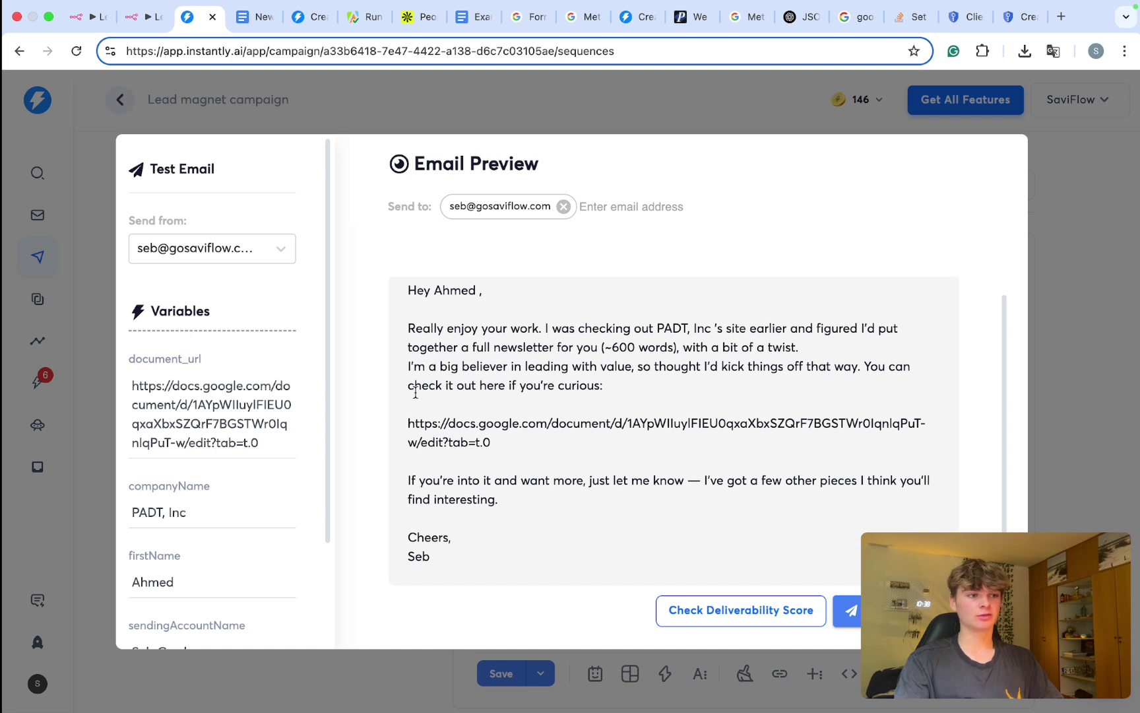
{"action": "triple_click", "coordinate": [457, 441]}
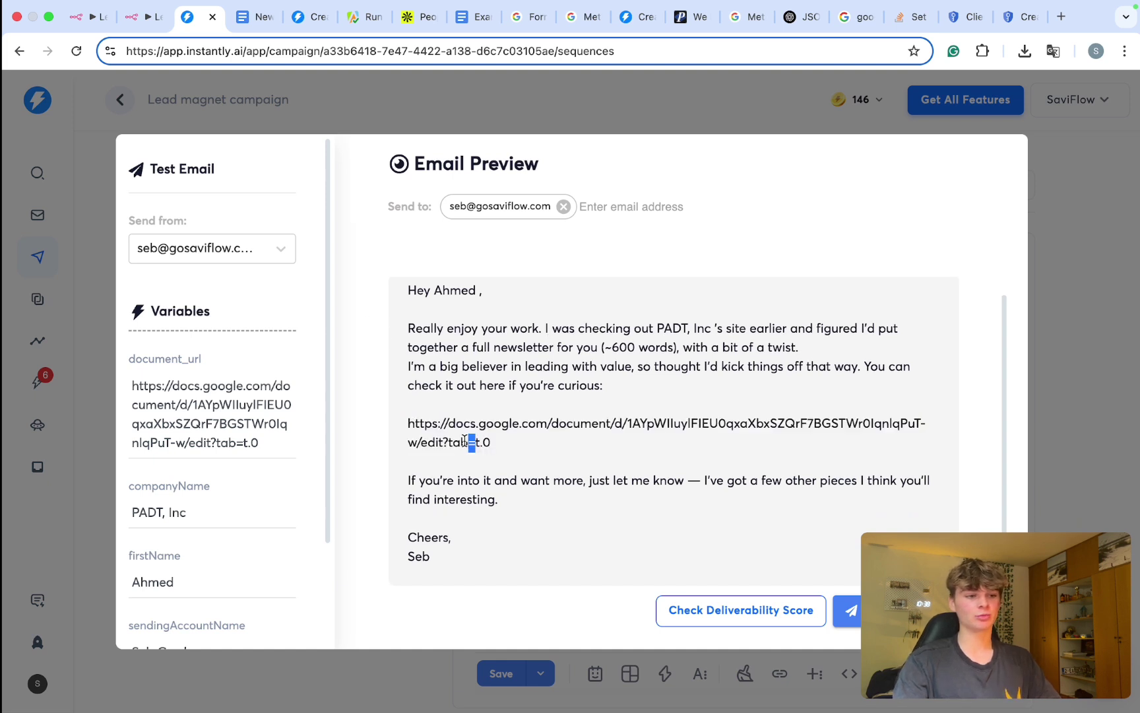
{"action": "left_click", "coordinate": [410, 290]}
{"action": "left_click_drag", "start_coordinate": [479, 330], "coordinate": [585, 421]}
{"action": "left_click", "coordinate": [1069, 212]}
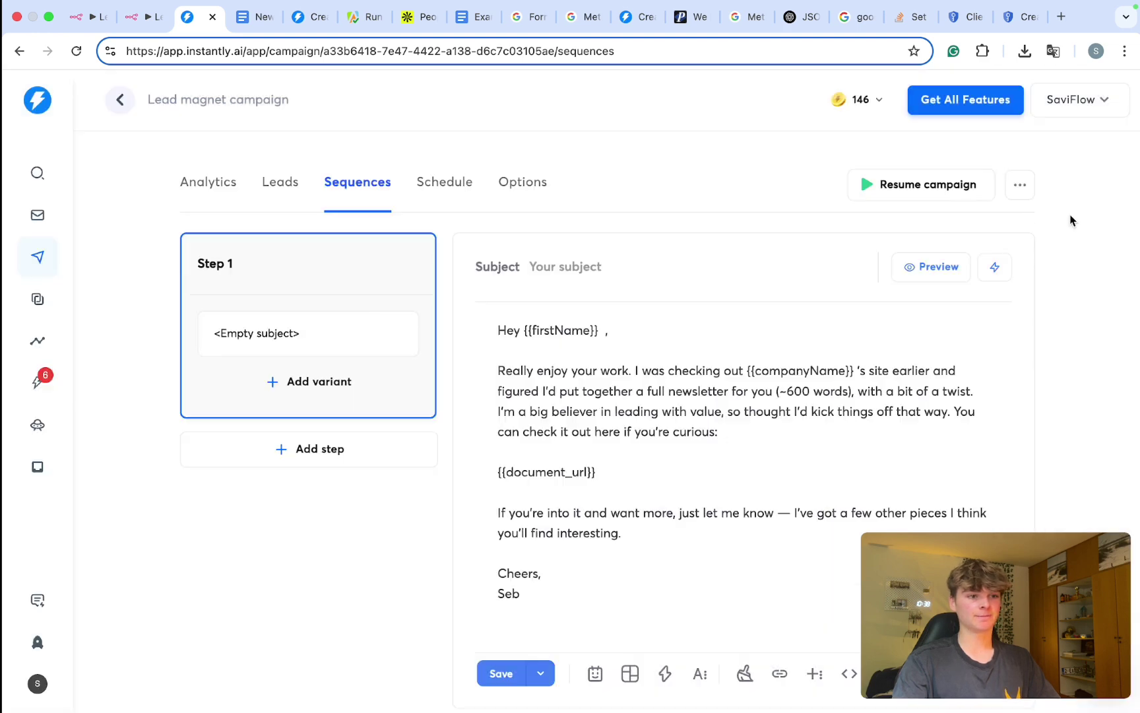
{"action": "left_click", "coordinate": [89, 16]}
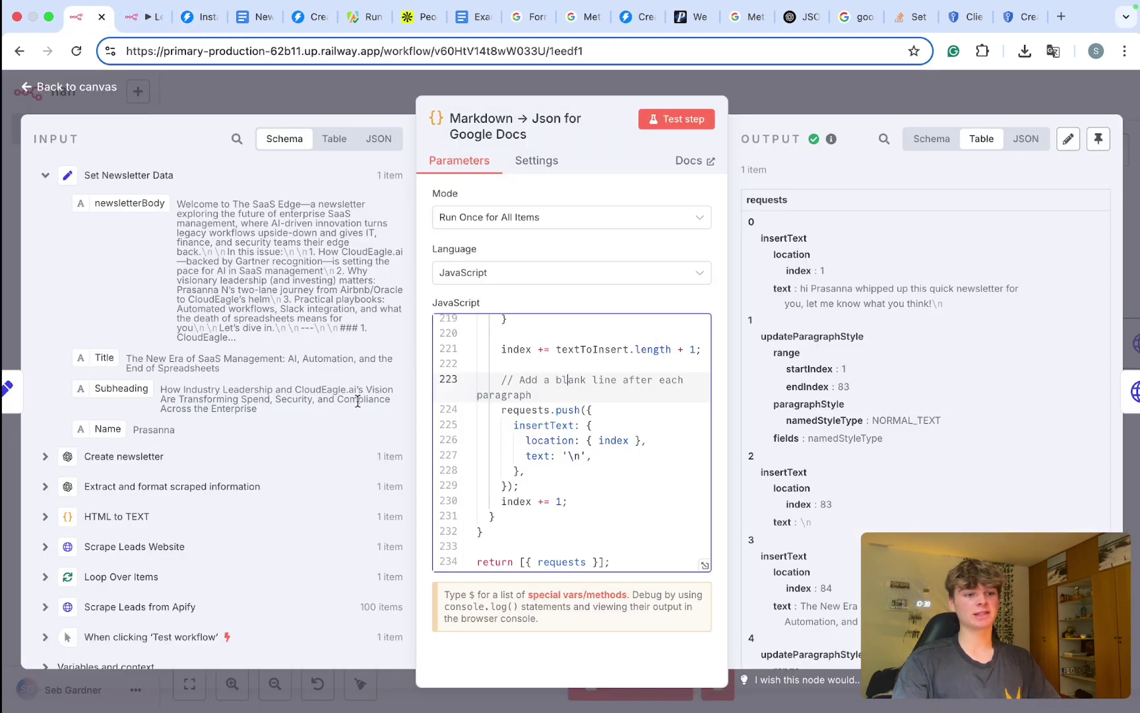
{"action": "left_click", "coordinate": [165, 22]}
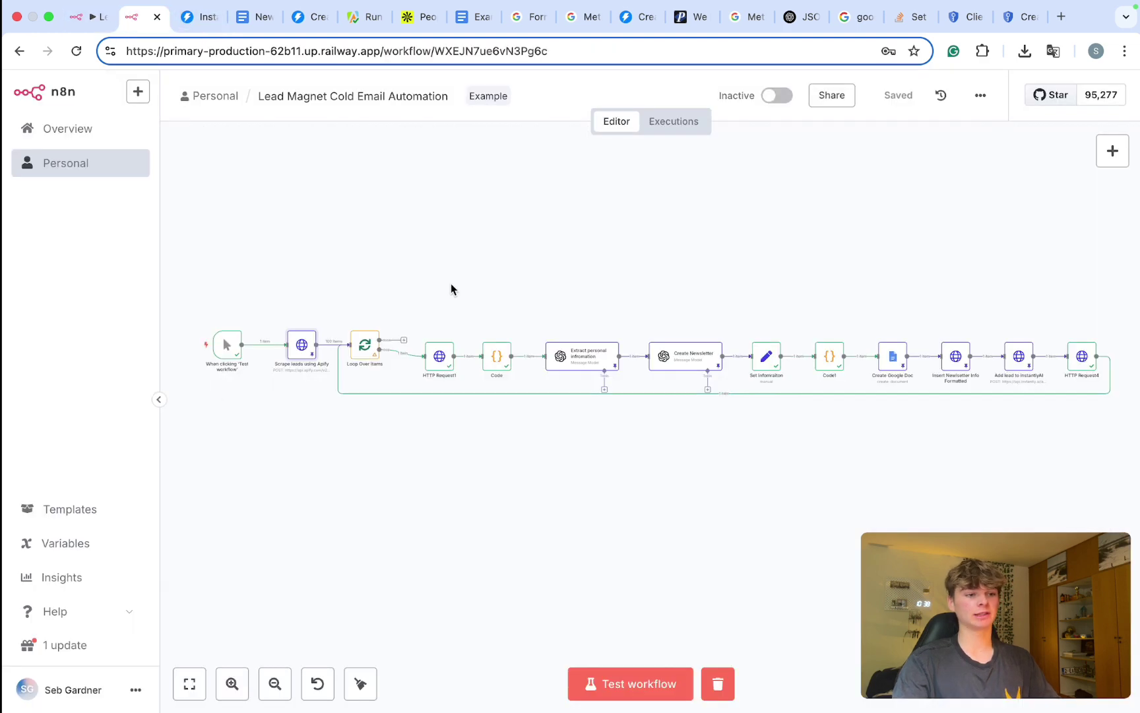